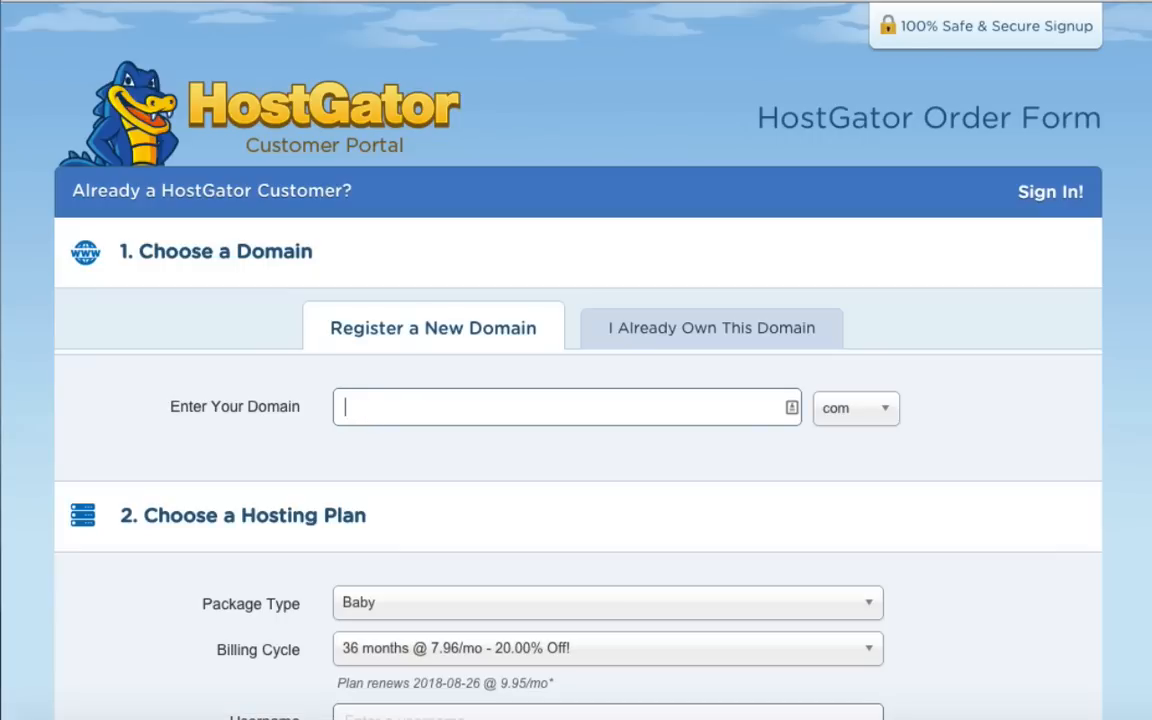
Search the entered domain name and add its .com address as the primary domain.
text(sdhfjsbdfjhsdbfjshdfbsjhdfbj)
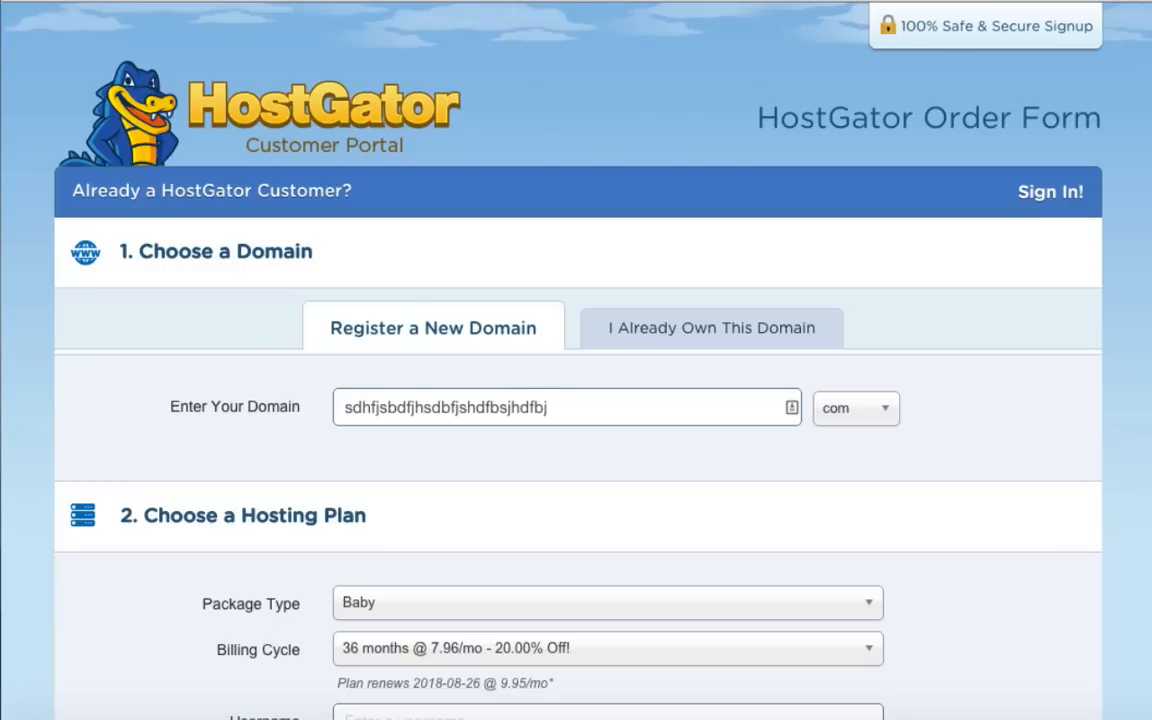
click(1038, 438)
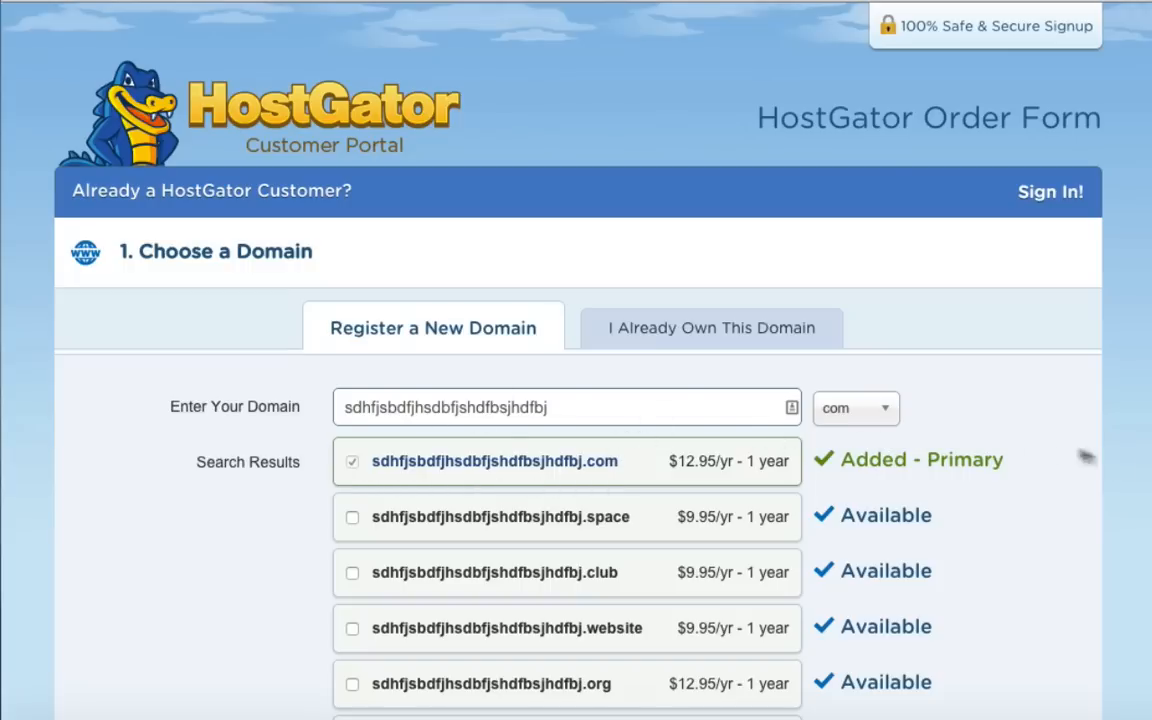
scroll(1037, 545, down, 2)
scroll(1037, 545, down, 10)
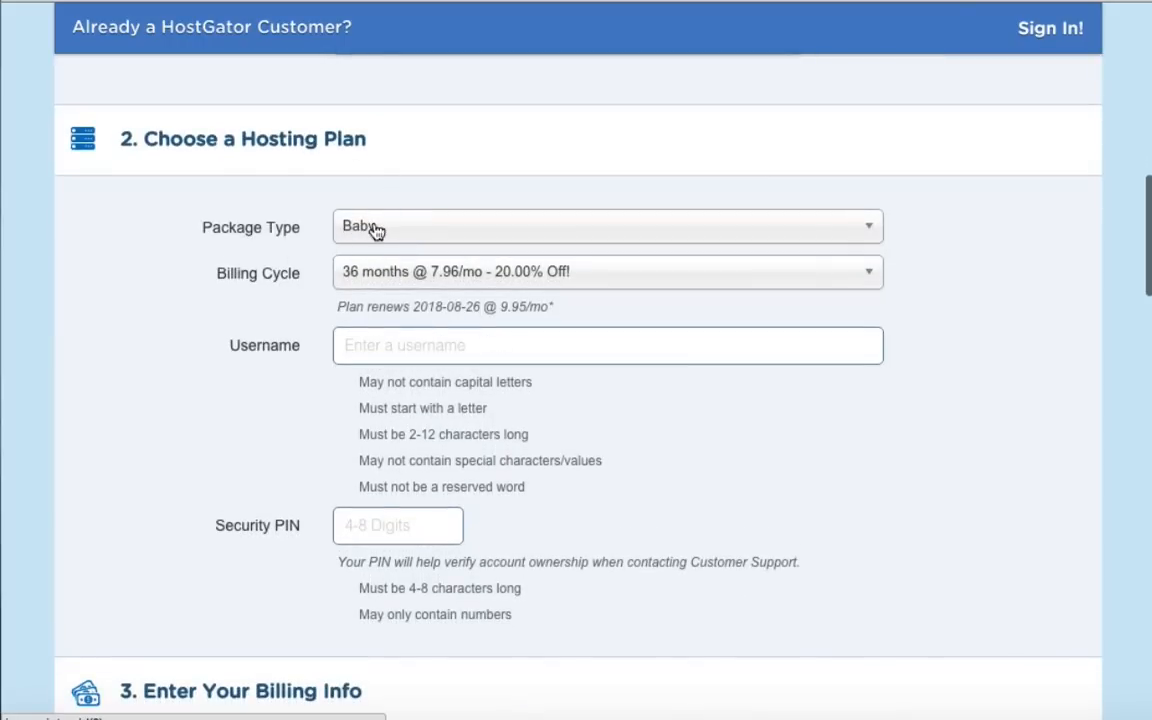
Keep the Baby hosting package and set the billing cycle to 6 months at 9.56/mo.
click(376, 229)
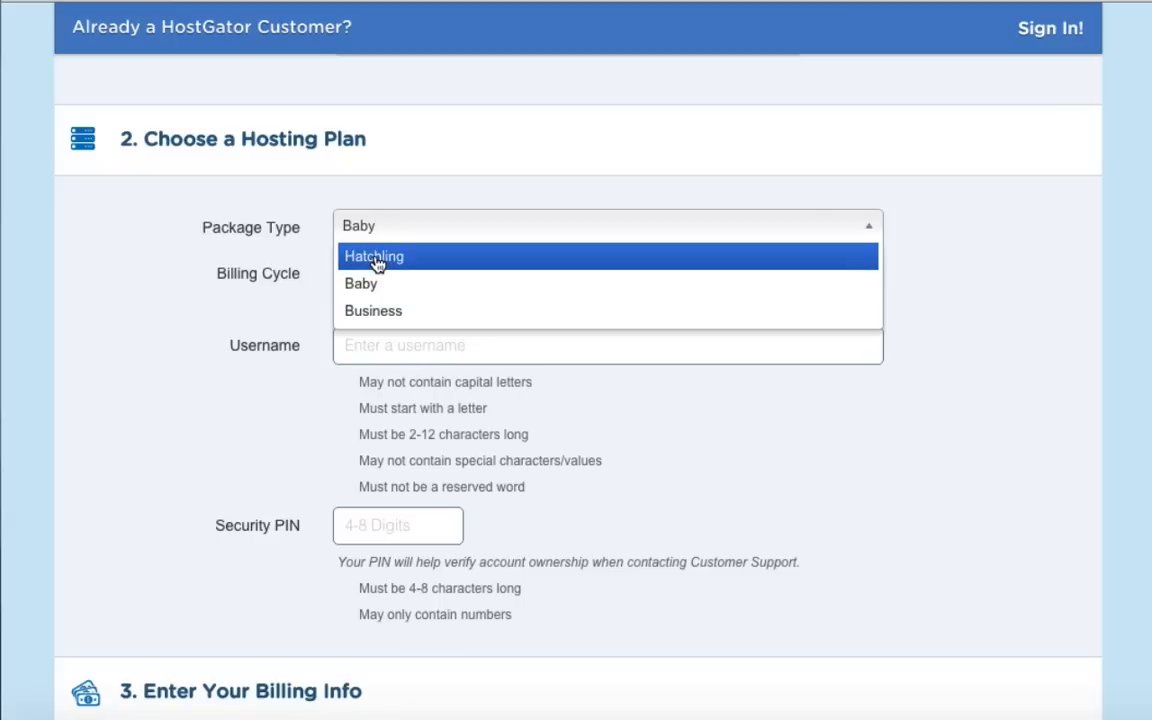
click(342, 284)
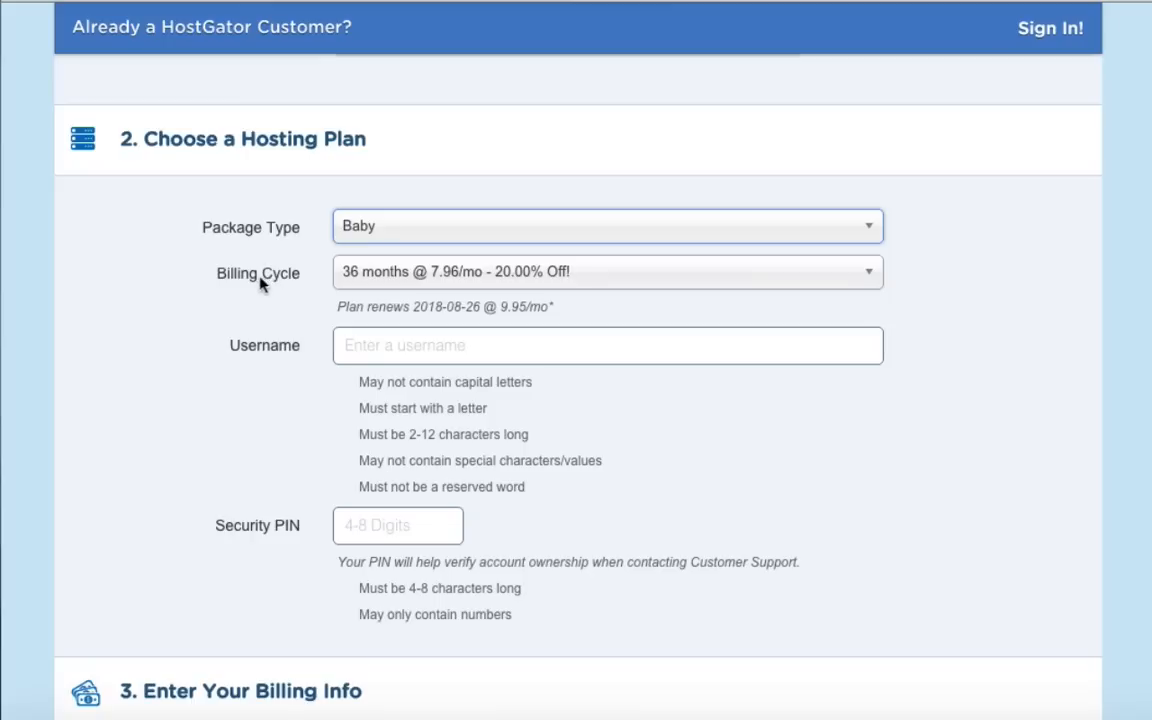
click(361, 281)
click(364, 358)
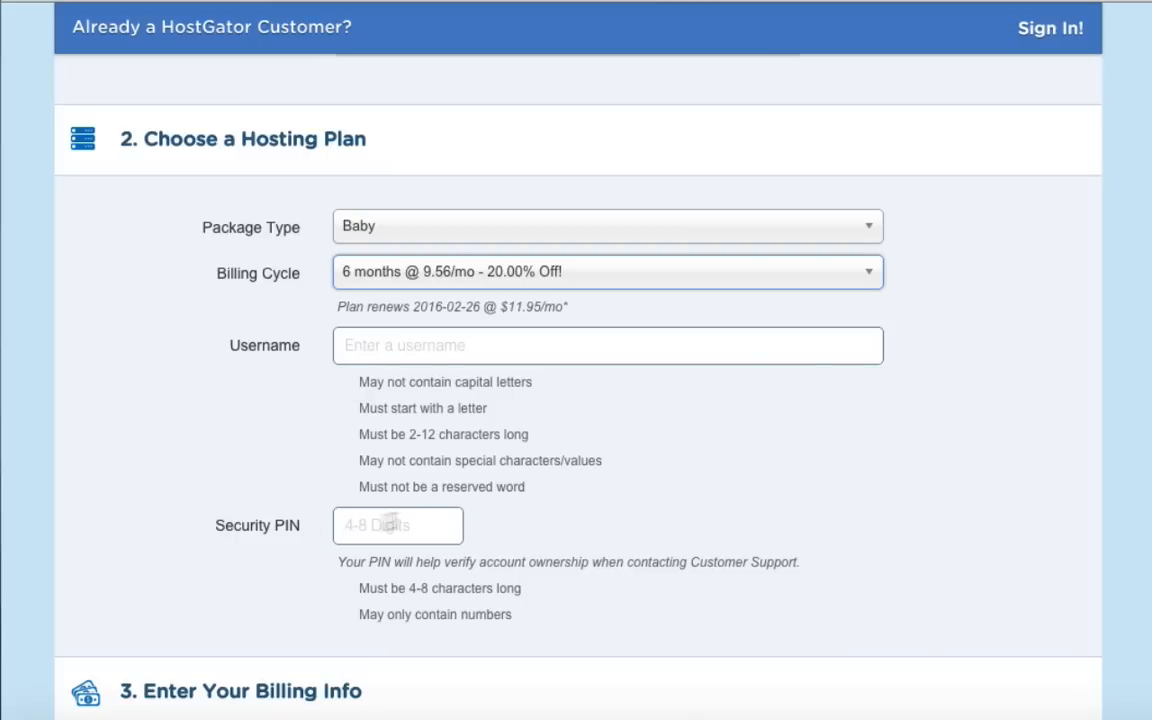
scroll(625, 489, down, 6)
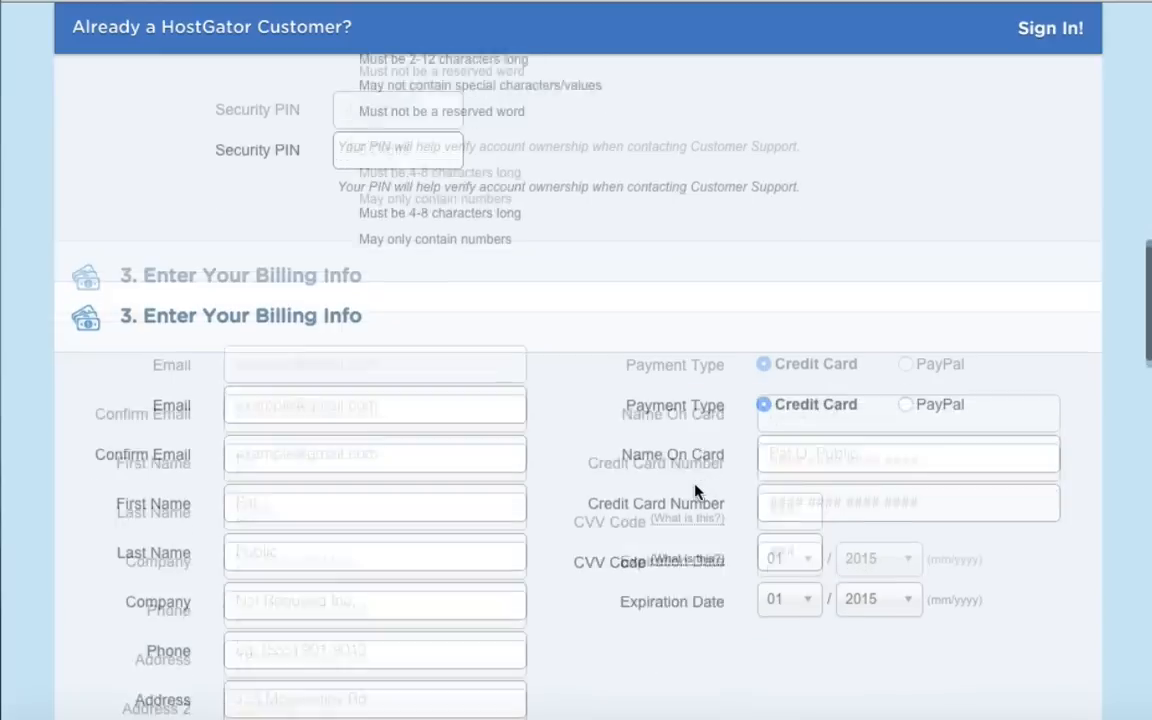
Uncheck the Domain Privacy, SiteLock and Site Backup add-ons, then review the order details.
scroll(697, 491, up, 1)
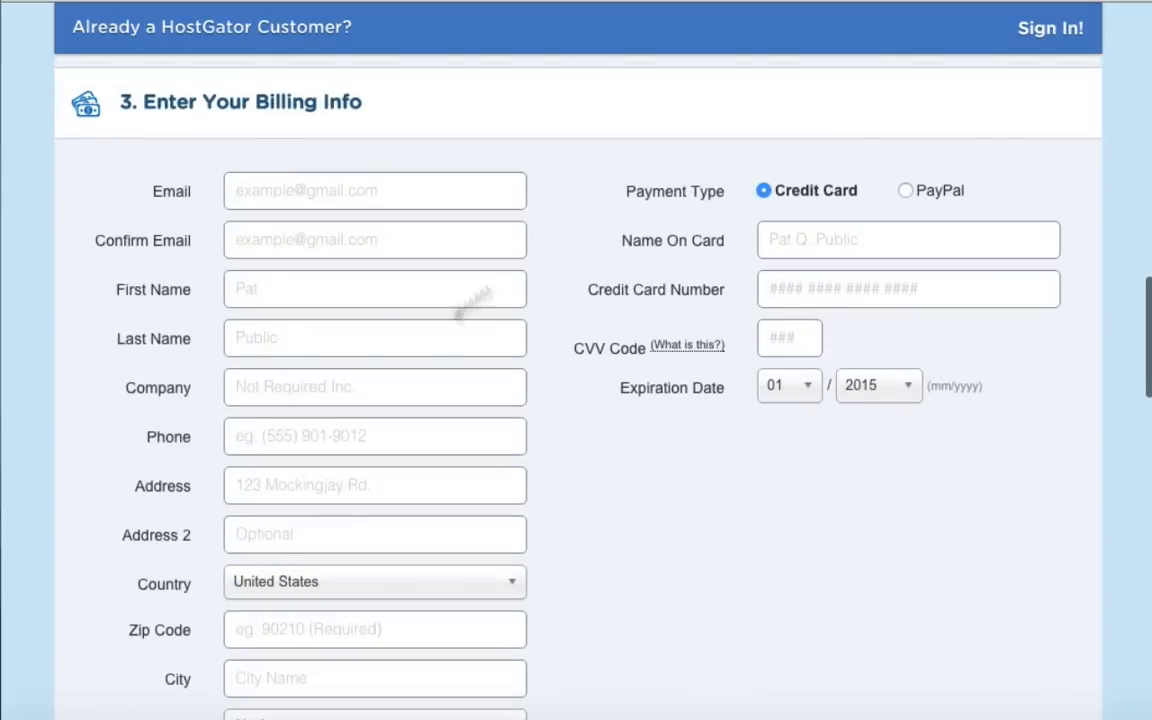
scroll(586, 478, down, 7)
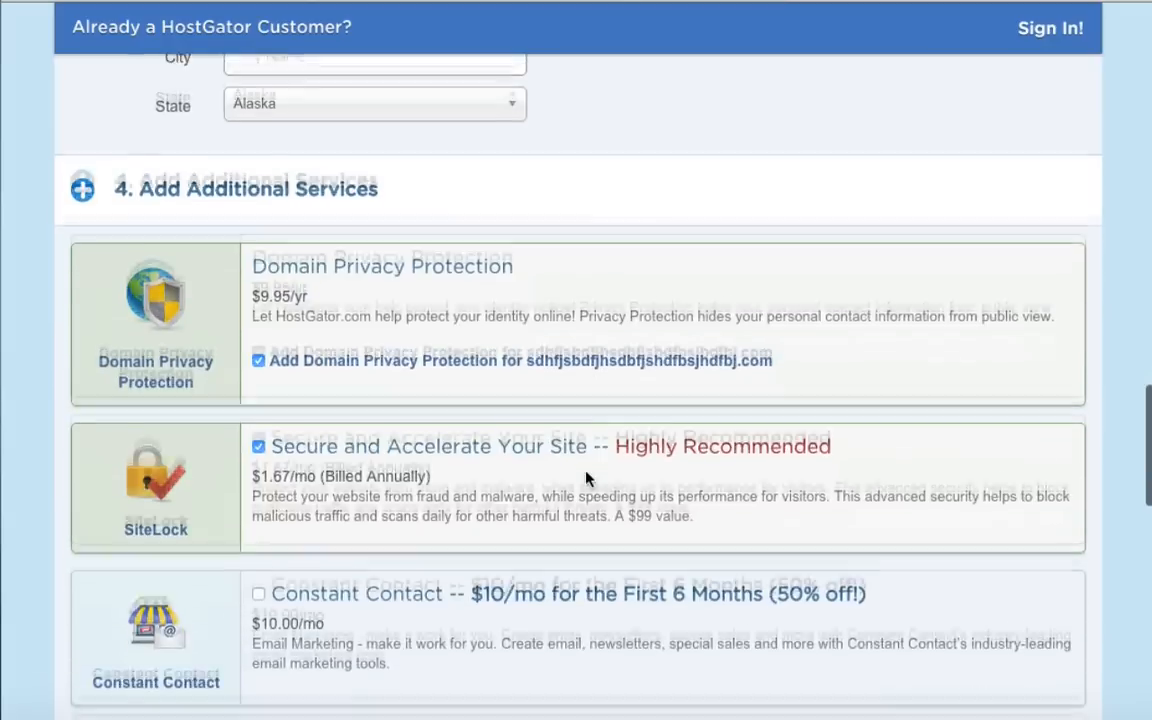
scroll(586, 480, down, 1)
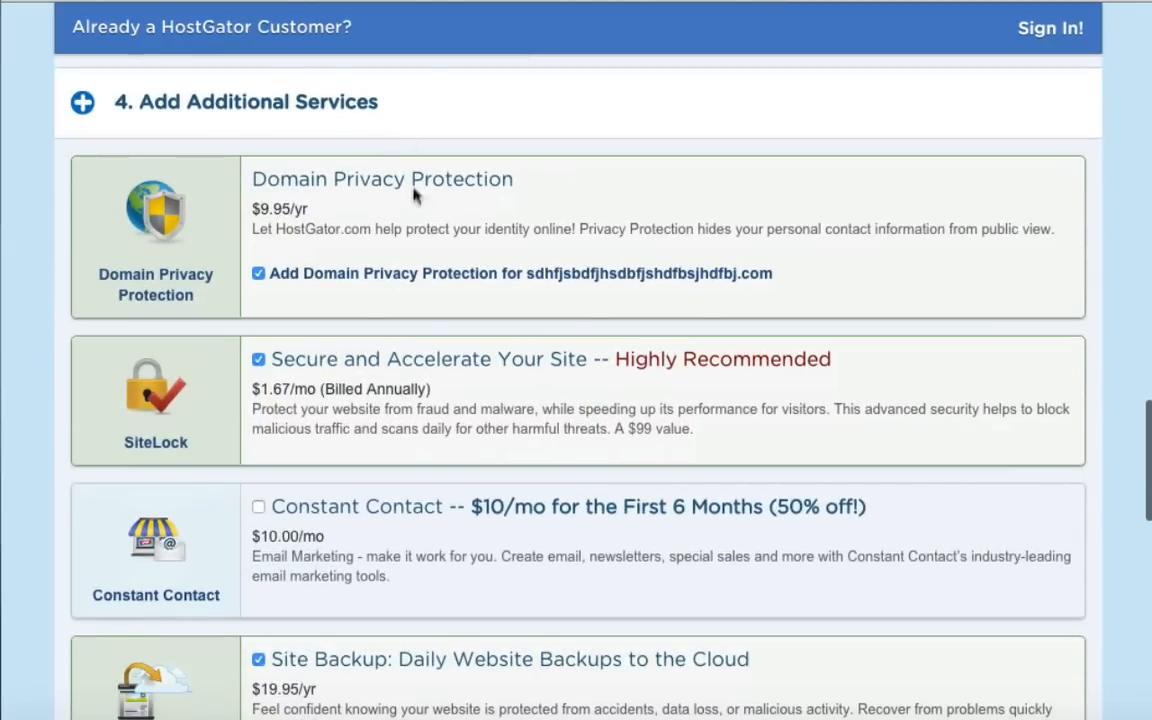
click(258, 274)
click(258, 359)
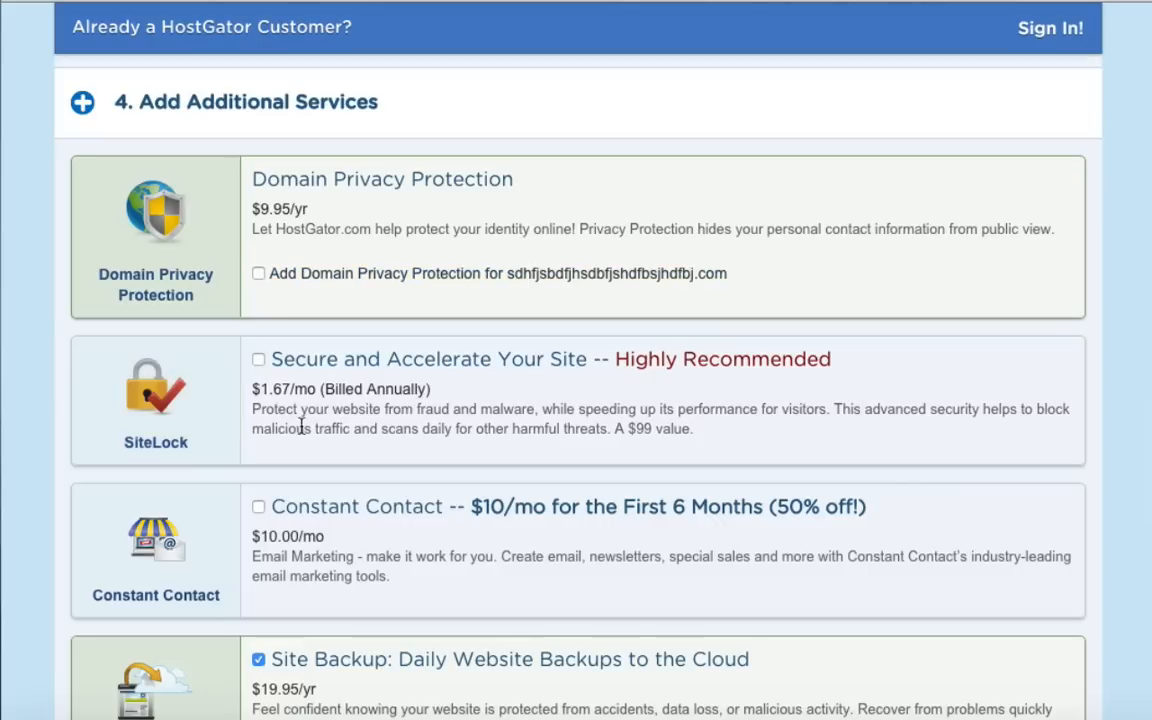
scroll(300, 427, down, 2)
click(258, 553)
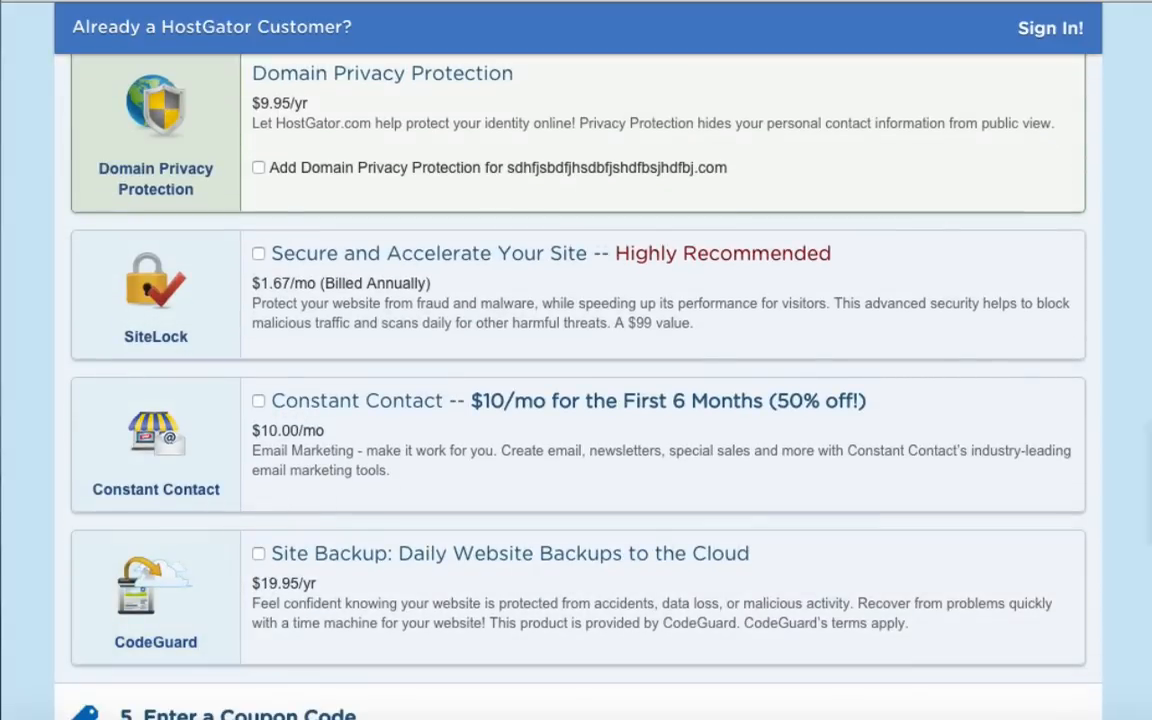
scroll(510, 567, down, 5)
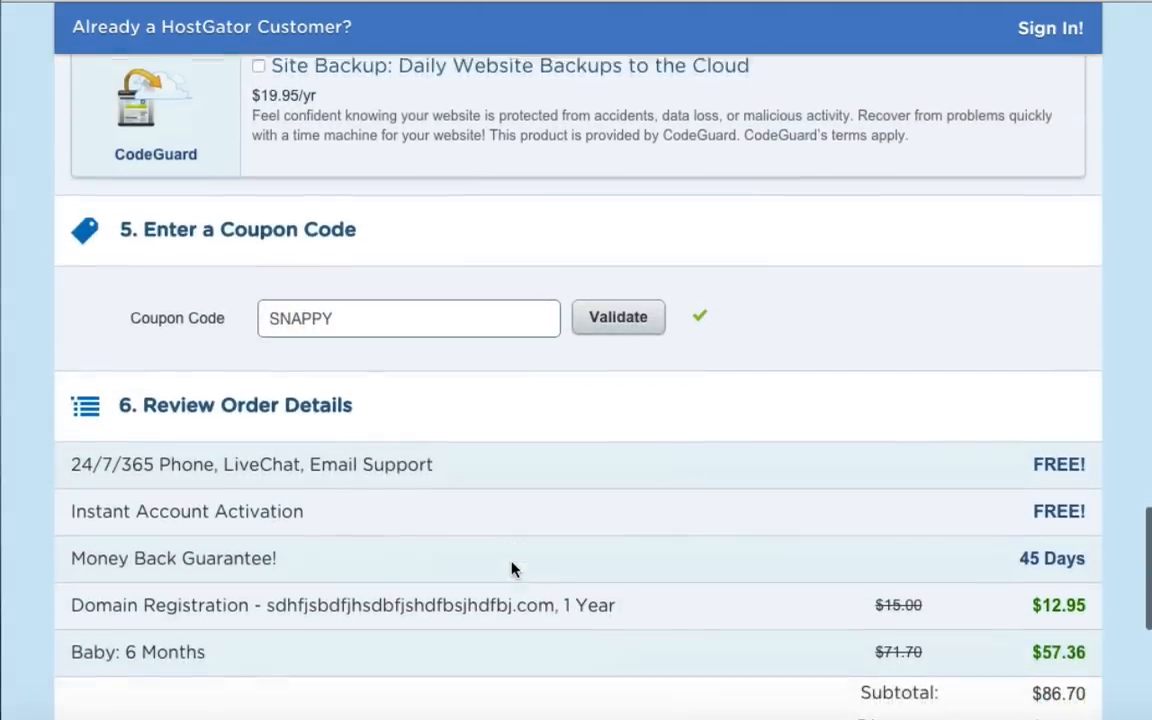
scroll(511, 568, down, 2)
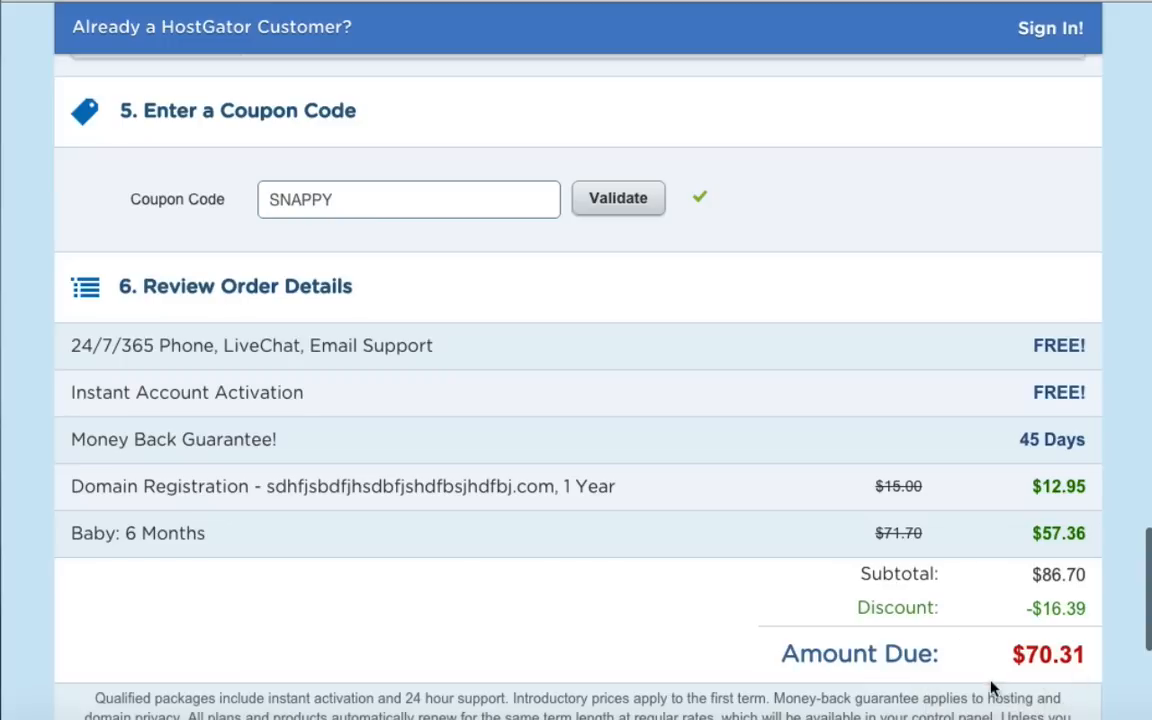
Replace the SNAPPY coupon with wpcoupon25 and validate it.
double_click(334, 200)
text(wpcoupon25)
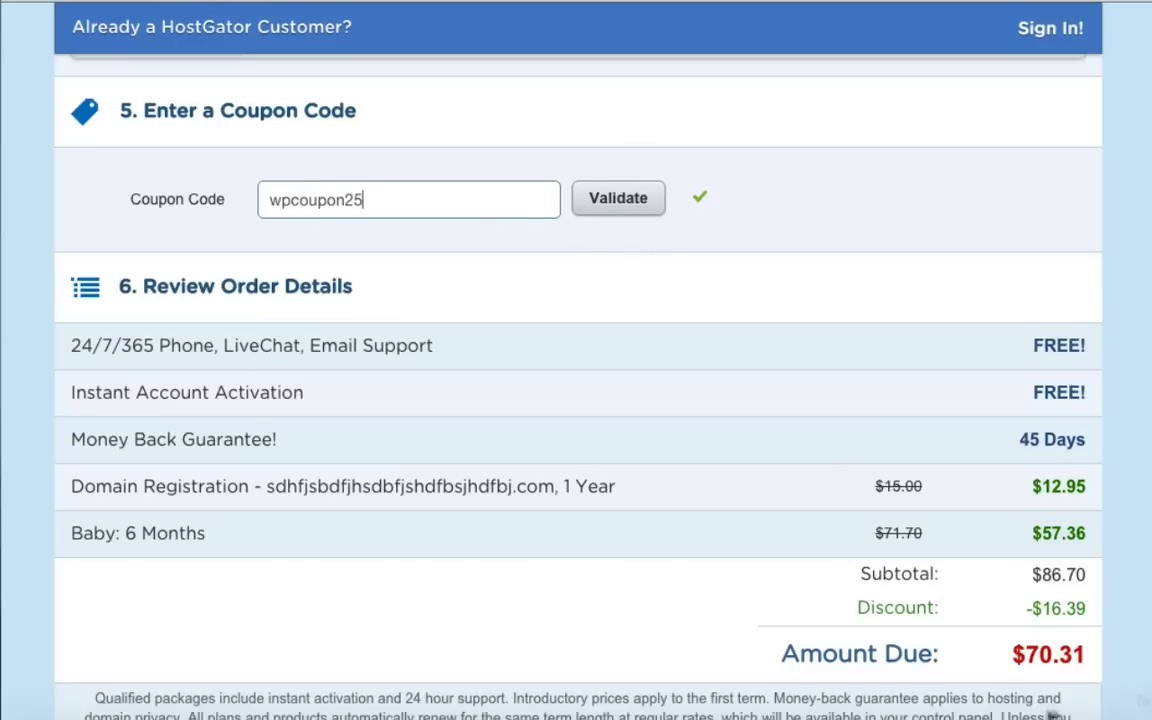
click(617, 199)
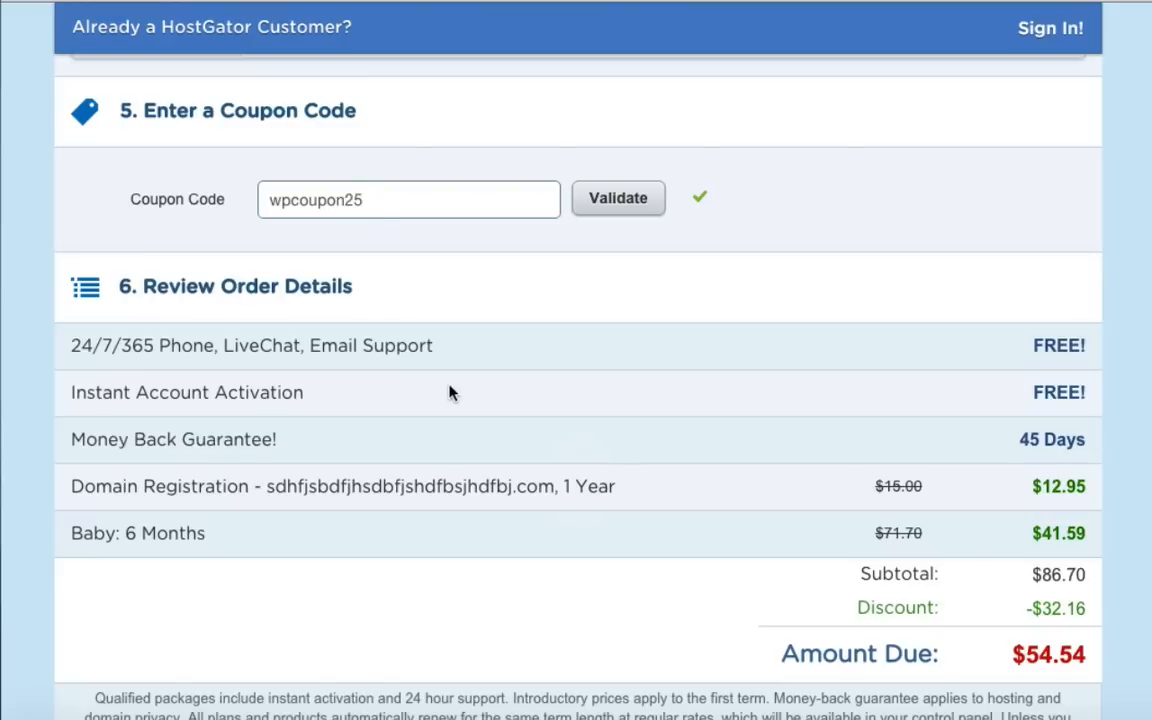
Change the billing cycle to 1 month.
scroll(450, 391, up, 8)
scroll(450, 391, up, 15)
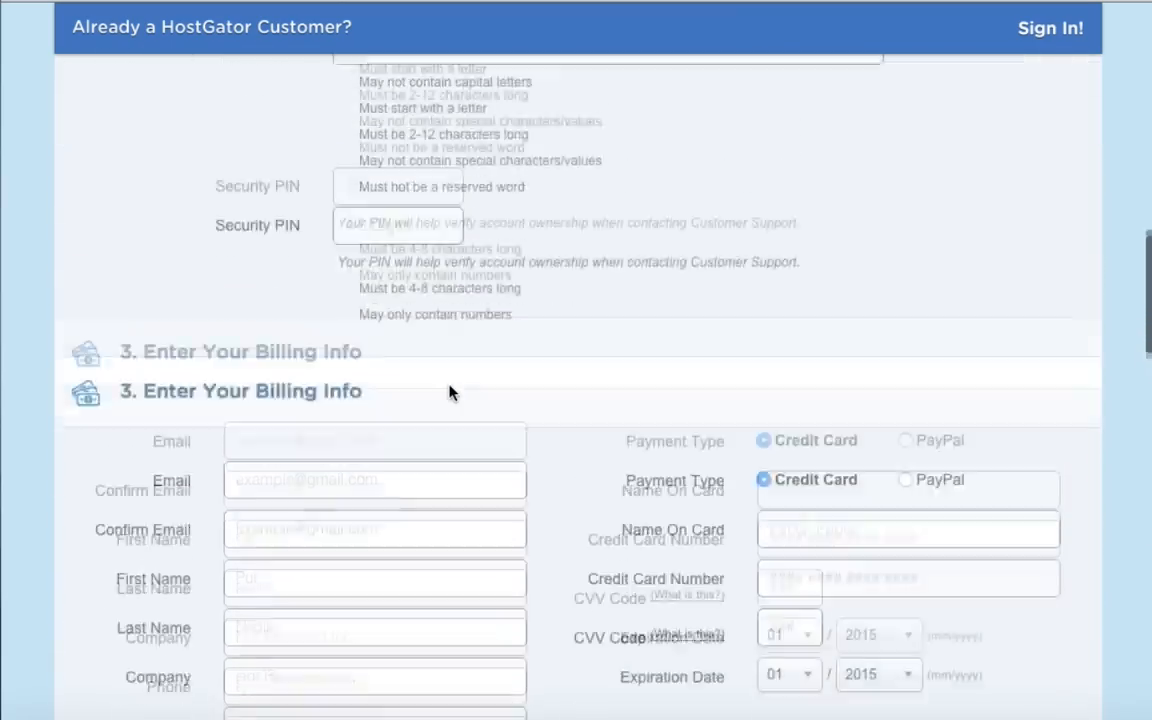
scroll(450, 391, up, 1)
scroll(450, 391, down, 5)
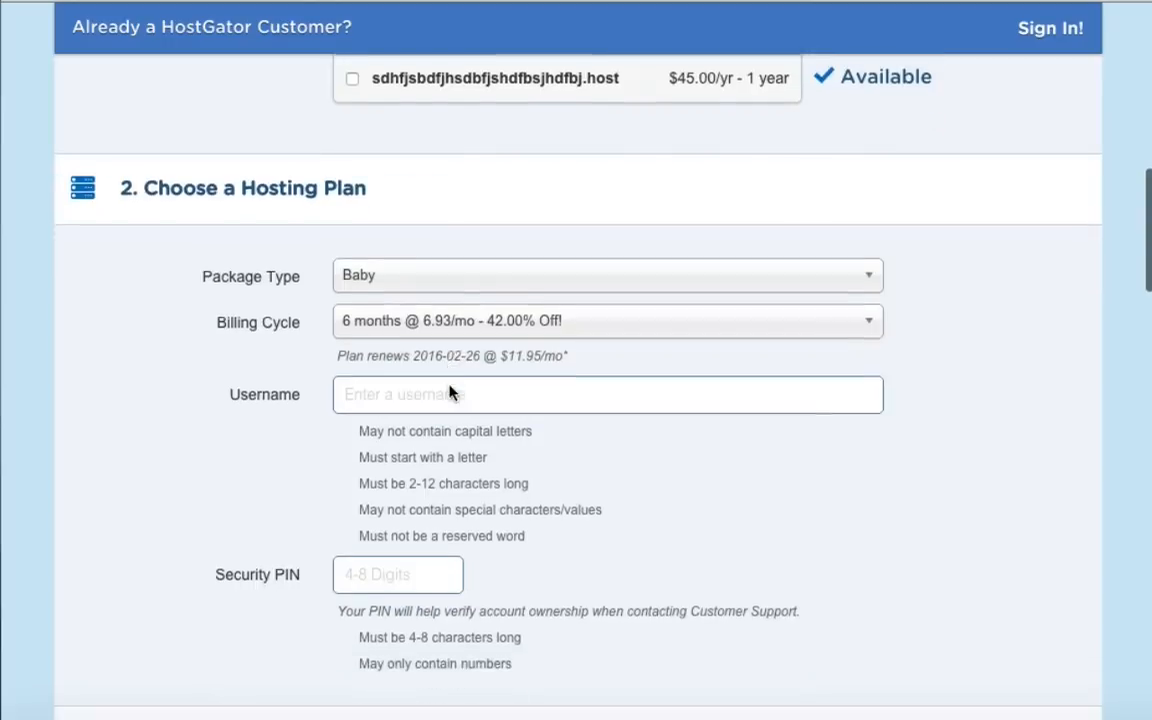
click(378, 306)
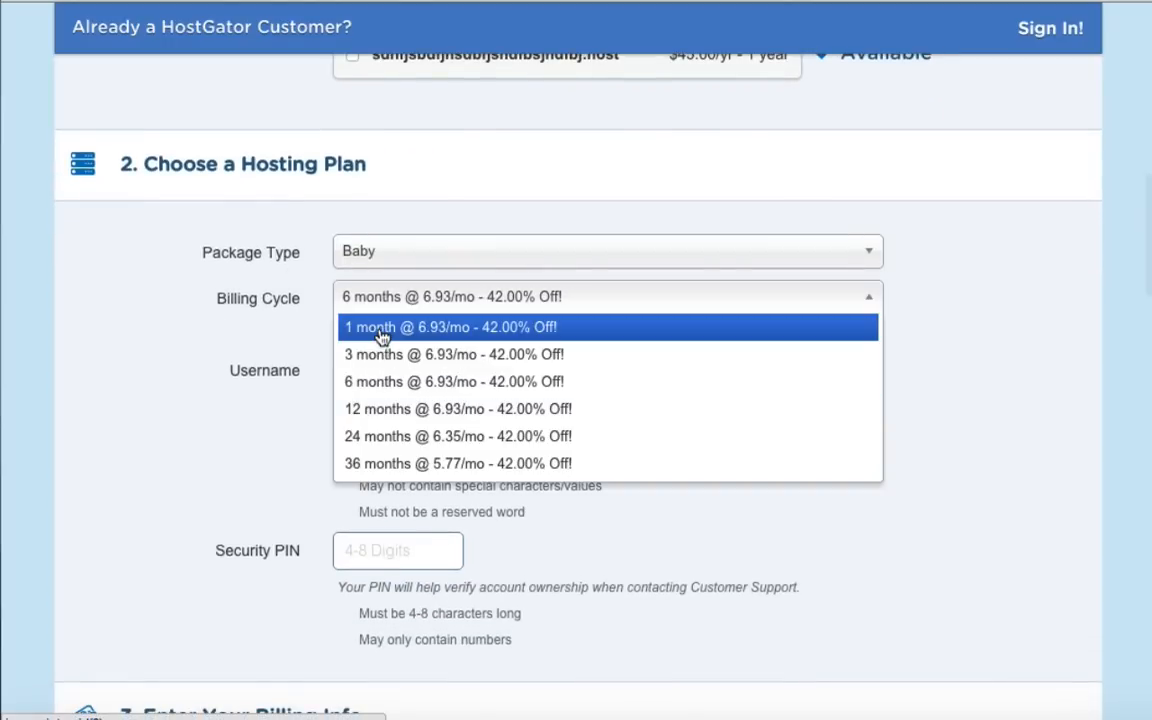
click(382, 334)
Replace the coupon with 1monthbonus and validate it.
scroll(690, 507, down, 10)
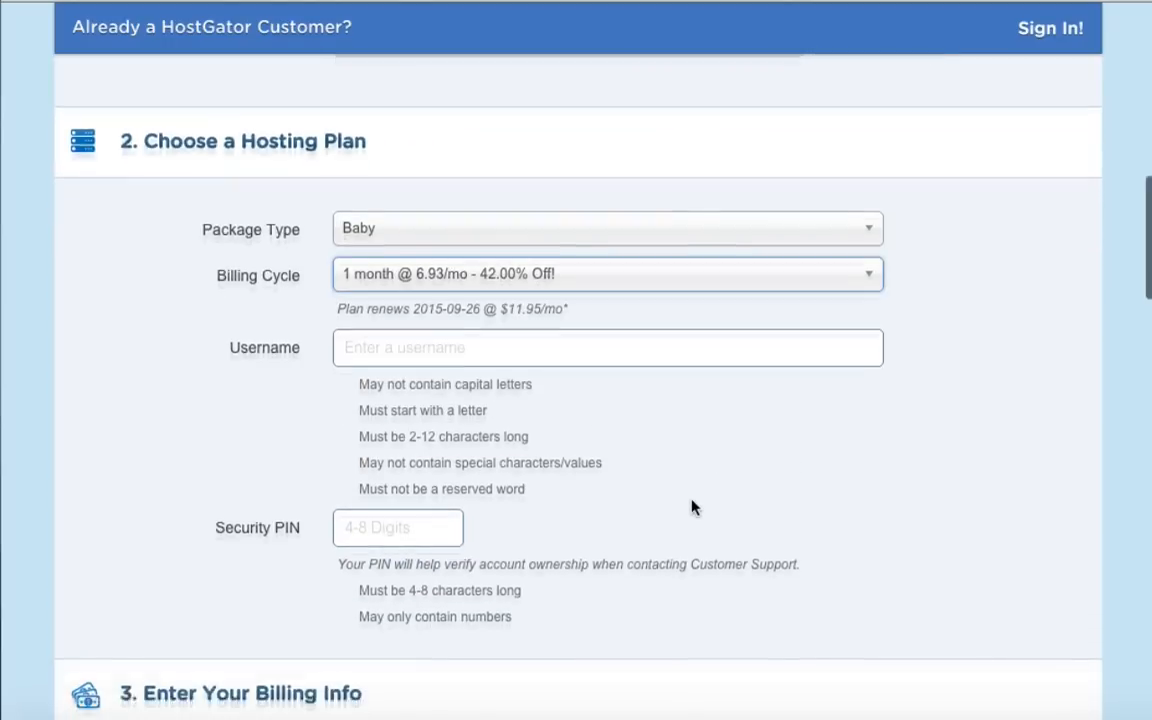
scroll(690, 507, down, 10)
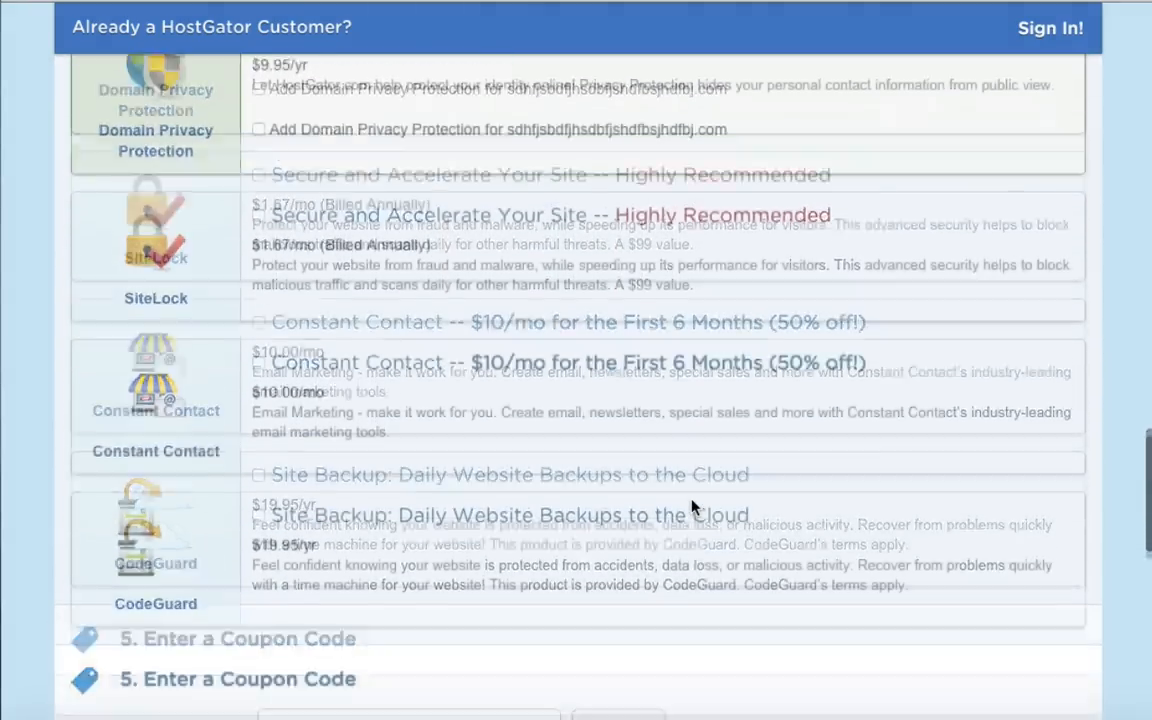
scroll(690, 507, down, 1)
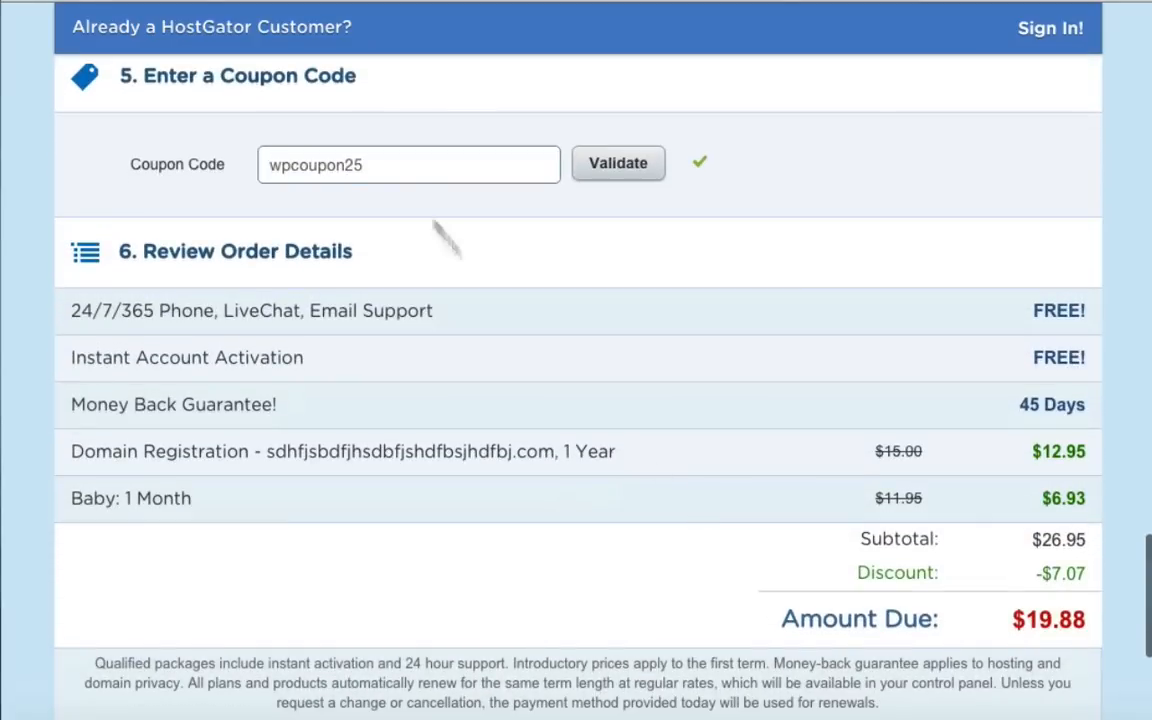
double_click(334, 163)
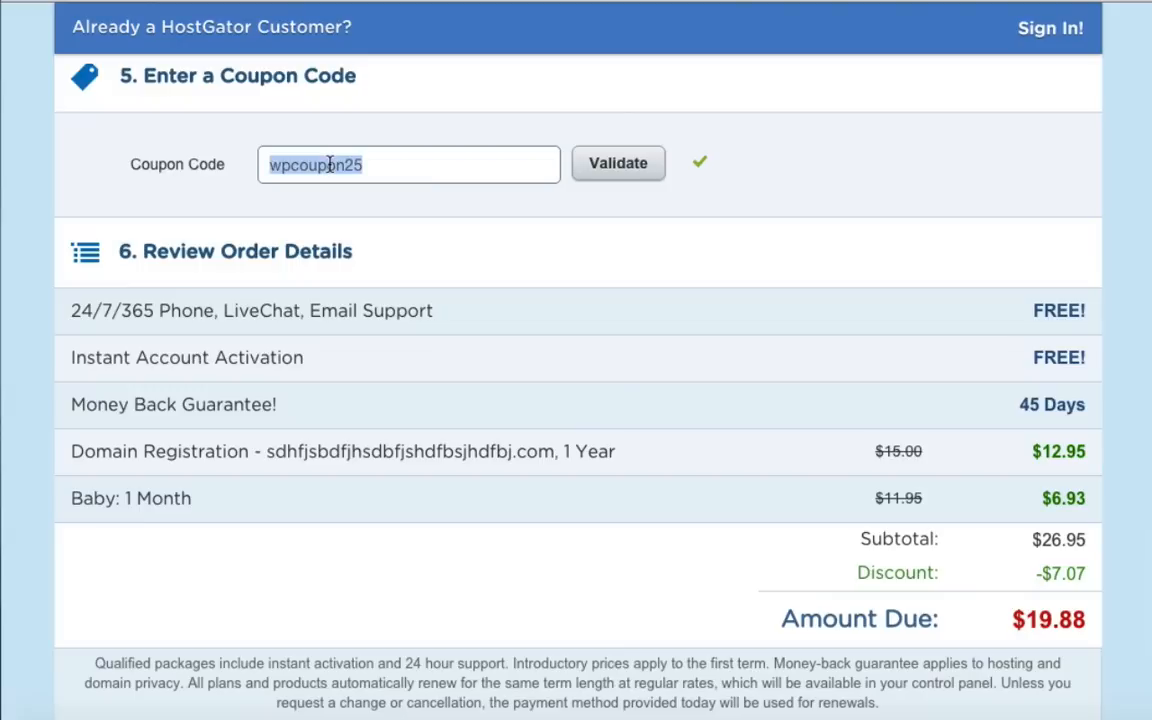
text(1monthbonus)
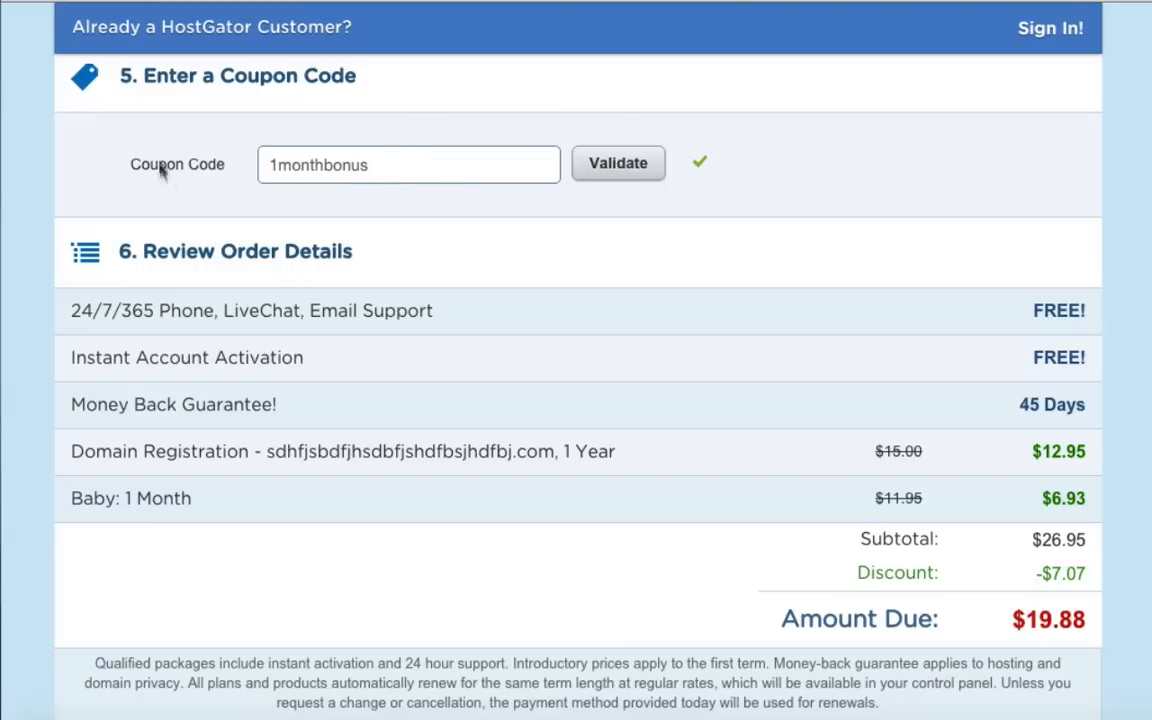
click(617, 174)
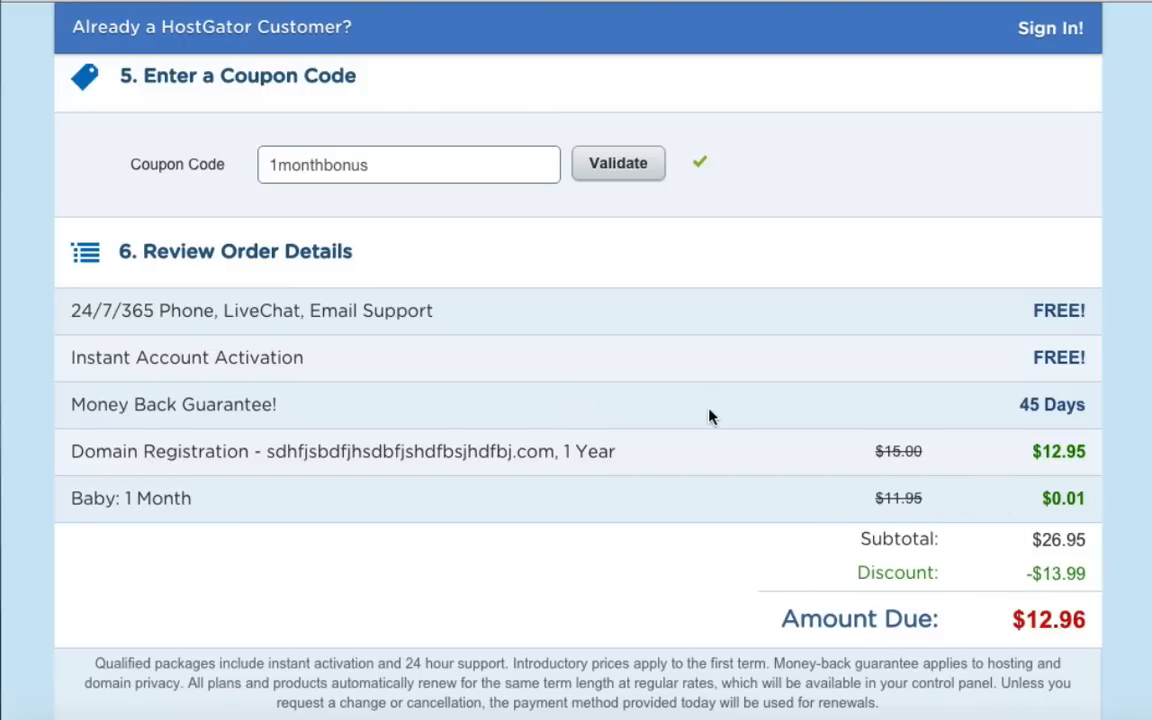
scroll(360, 278, up, 5)
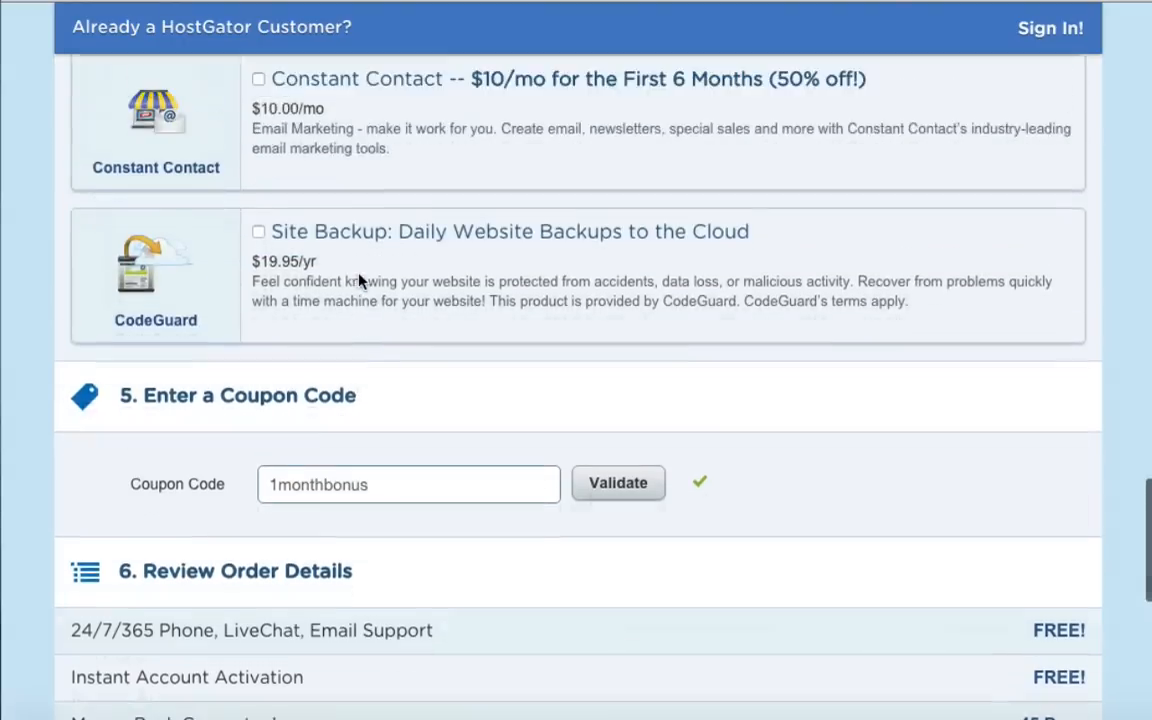
Add Domain Privacy Protection to the order.
scroll(360, 278, up, 3)
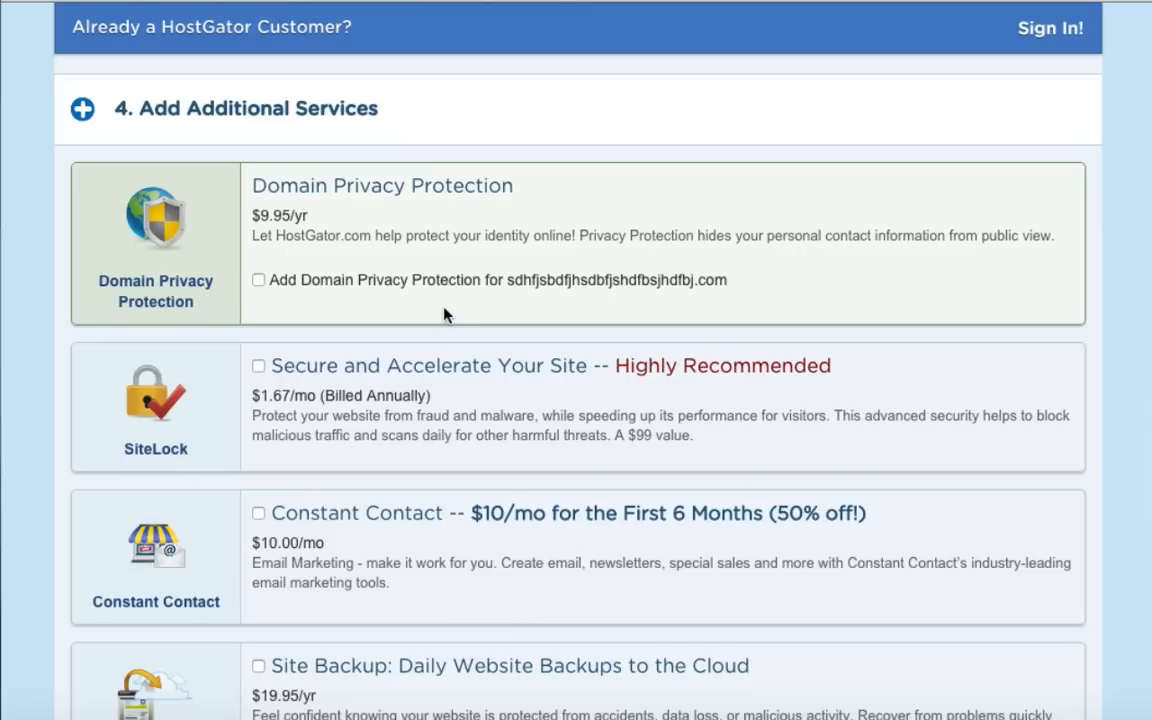
scroll(442, 303, up, 5)
scroll(437, 303, up, 3)
scroll(437, 303, down, 1)
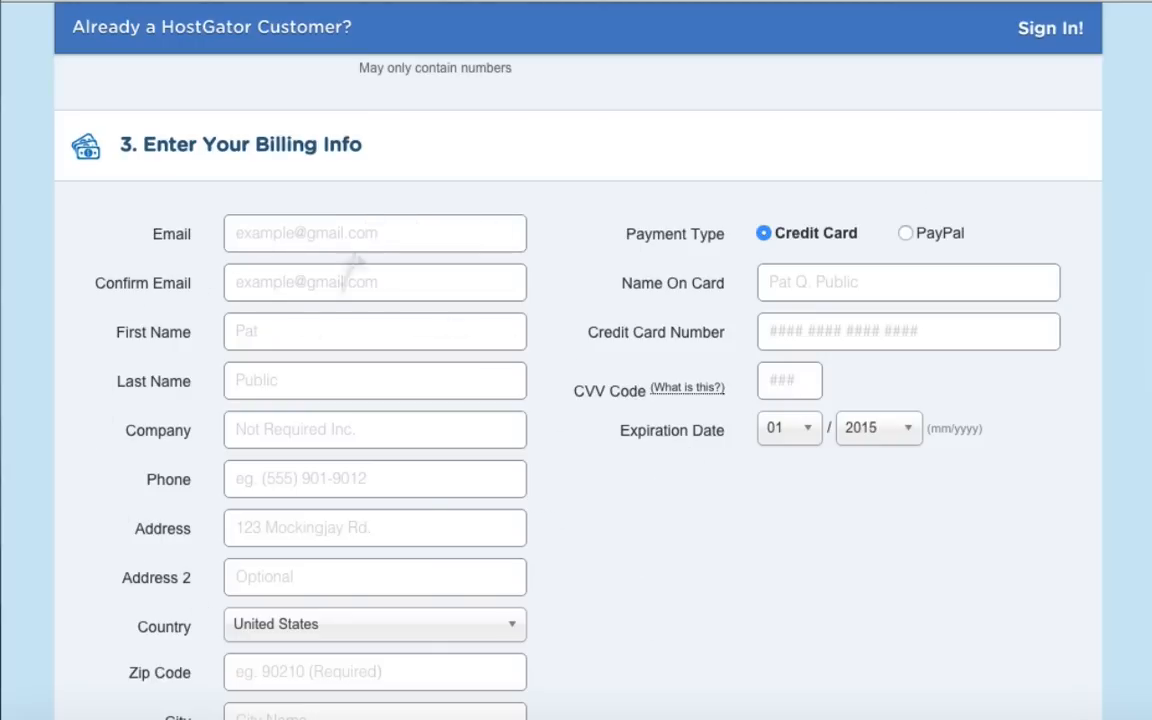
scroll(593, 508, down, 6)
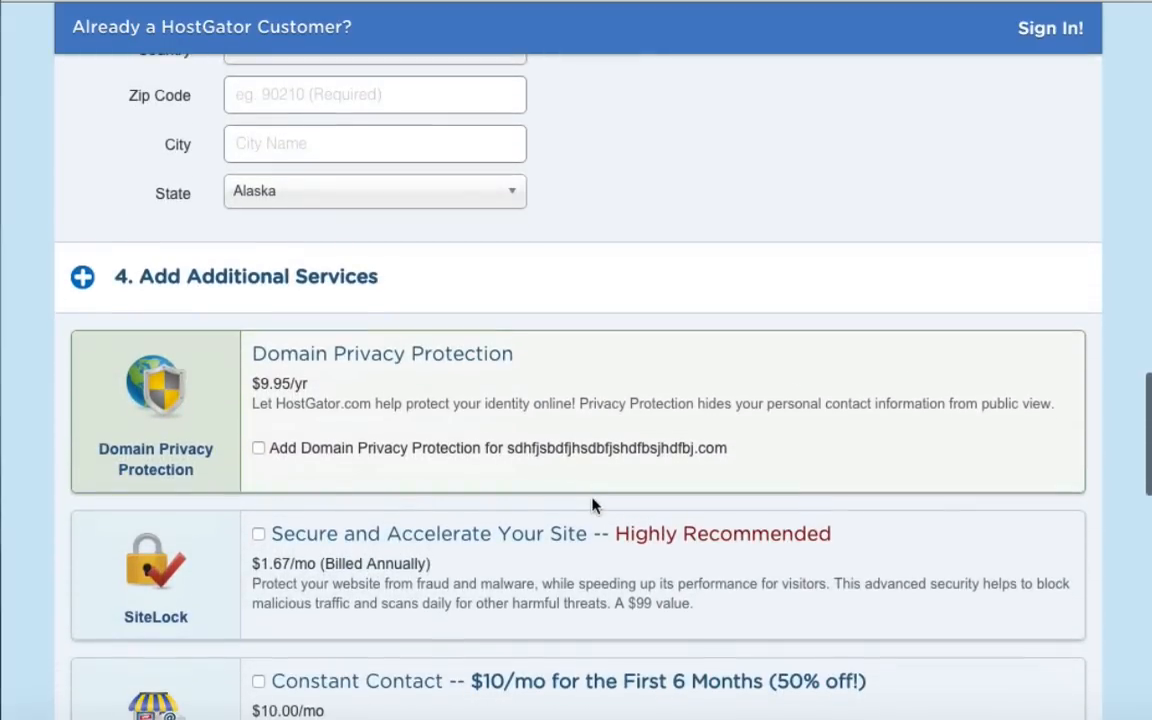
scroll(591, 471, down, 2)
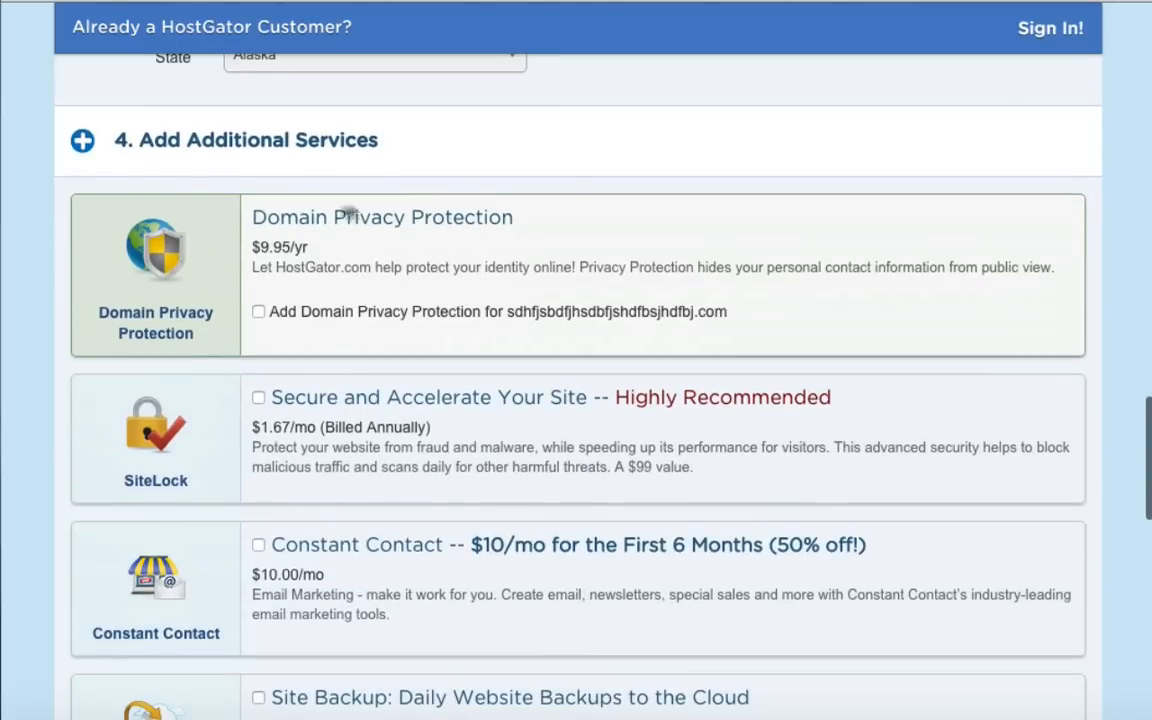
click(258, 313)
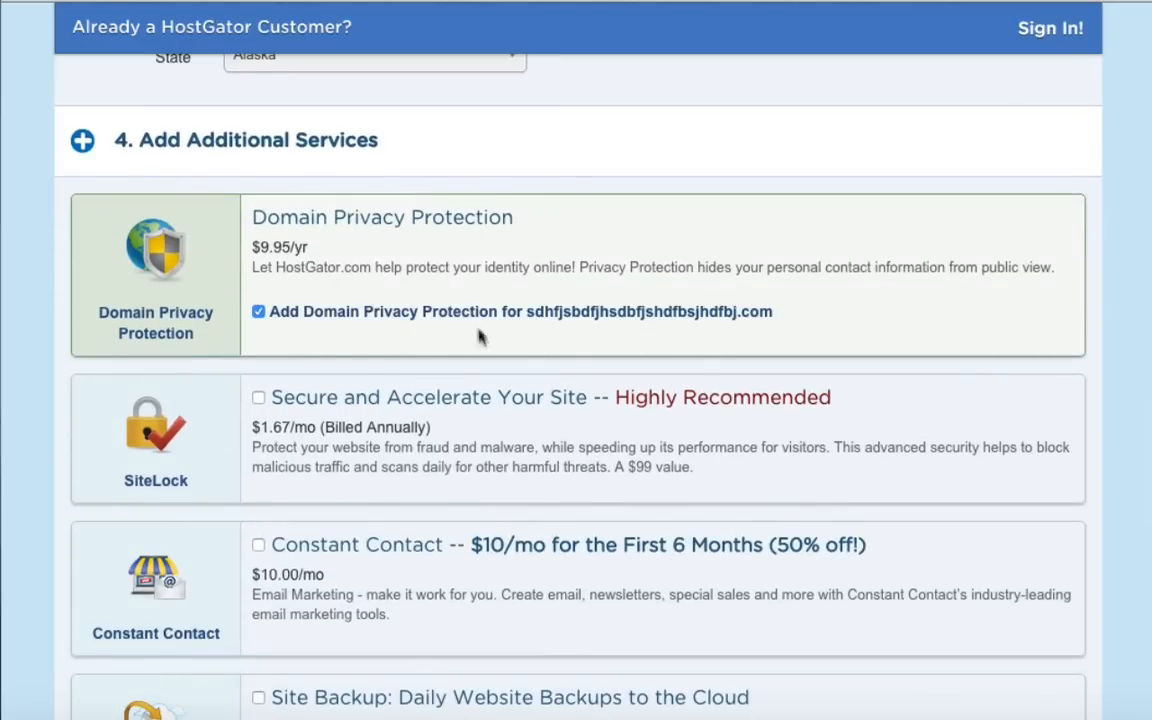
Accept the terms and policies and submit the $22.91 order with Checkout Now!
scroll(432, 486, down, 3)
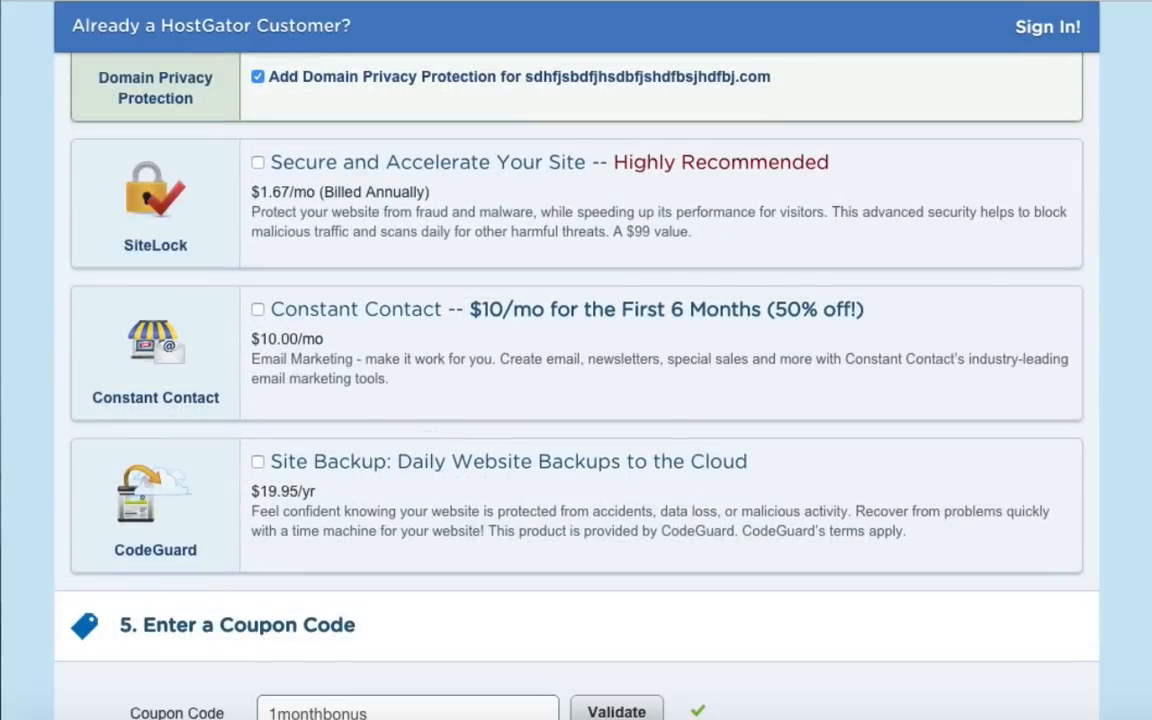
scroll(952, 378, down, 5)
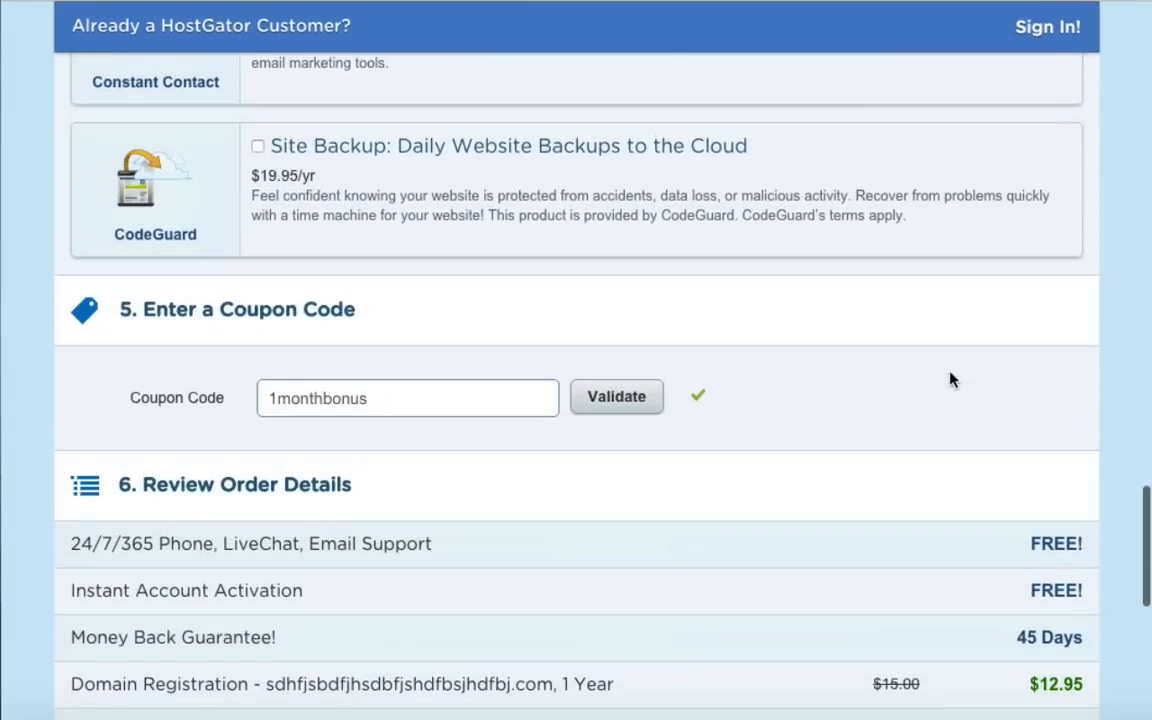
scroll(952, 378, down, 2)
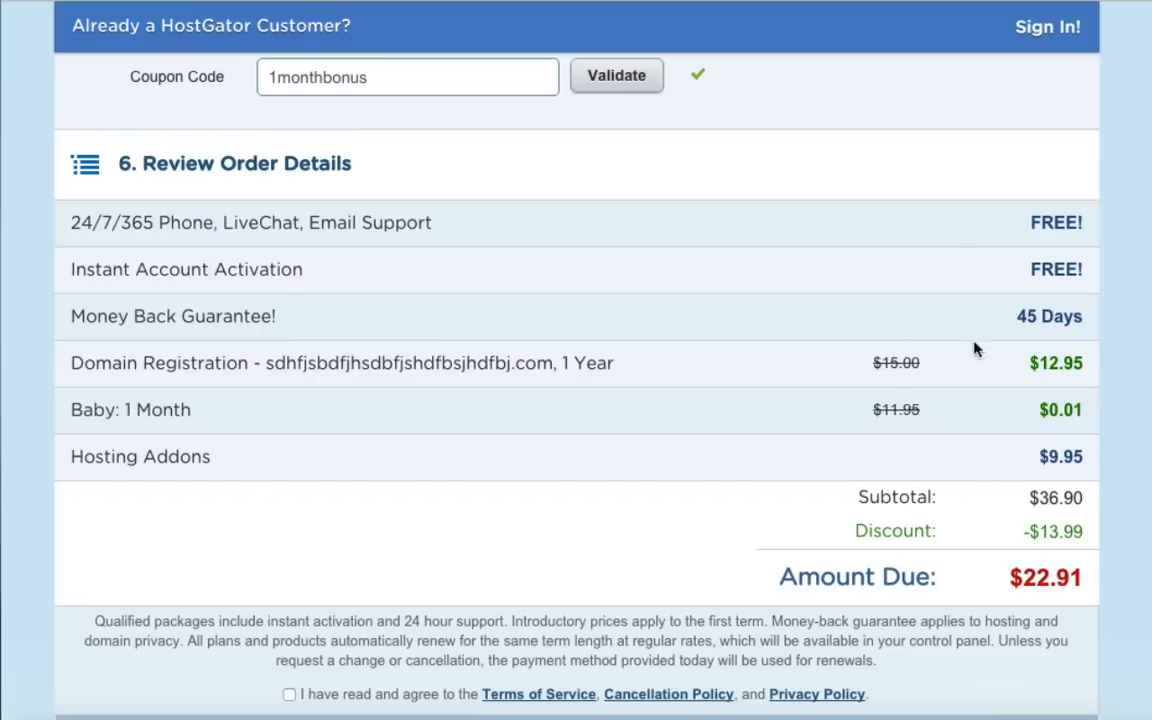
scroll(990, 509, down, 3)
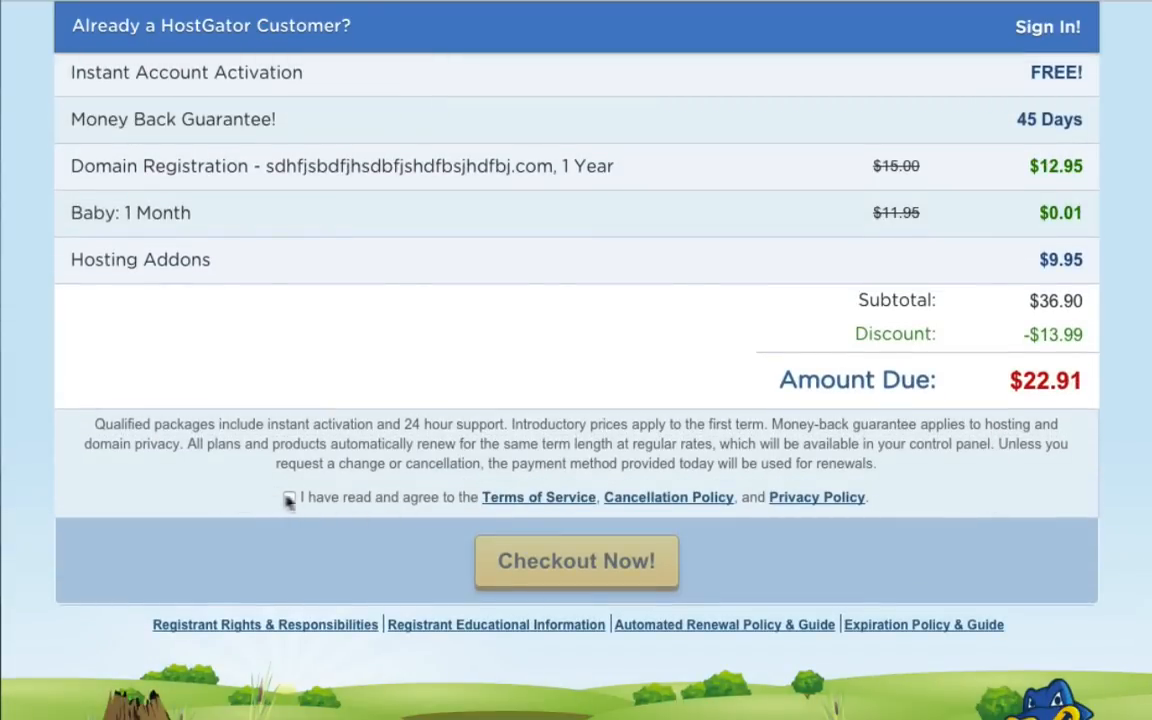
click(289, 499)
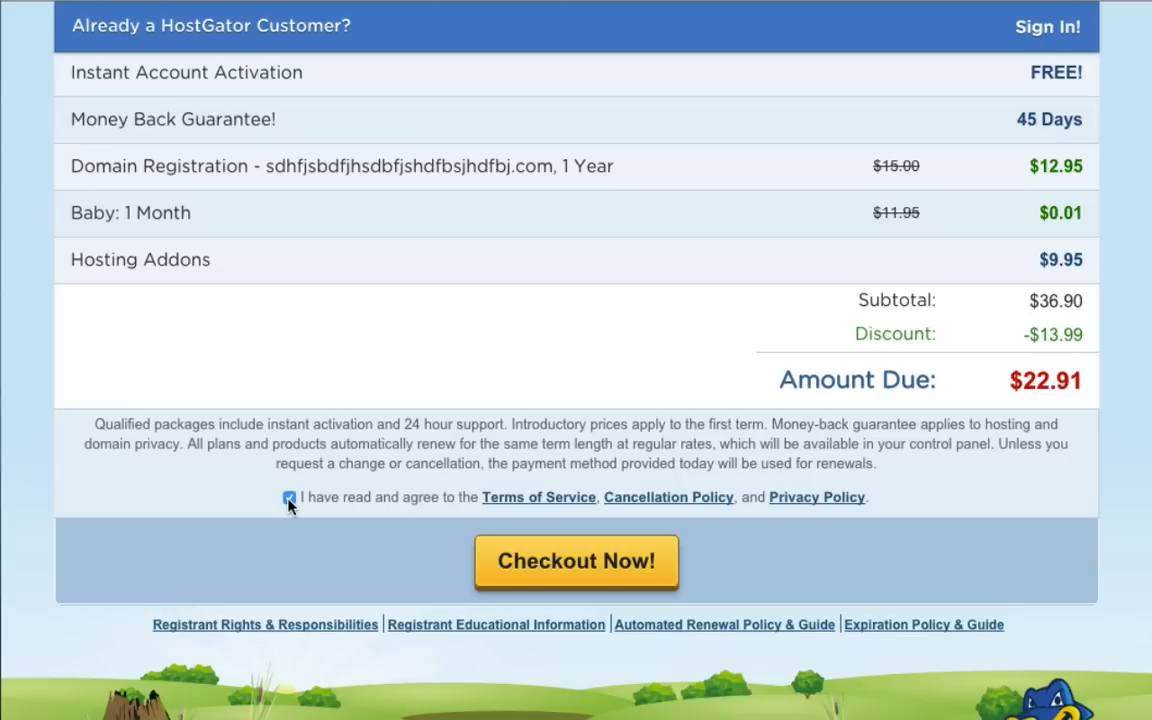
click(568, 572)
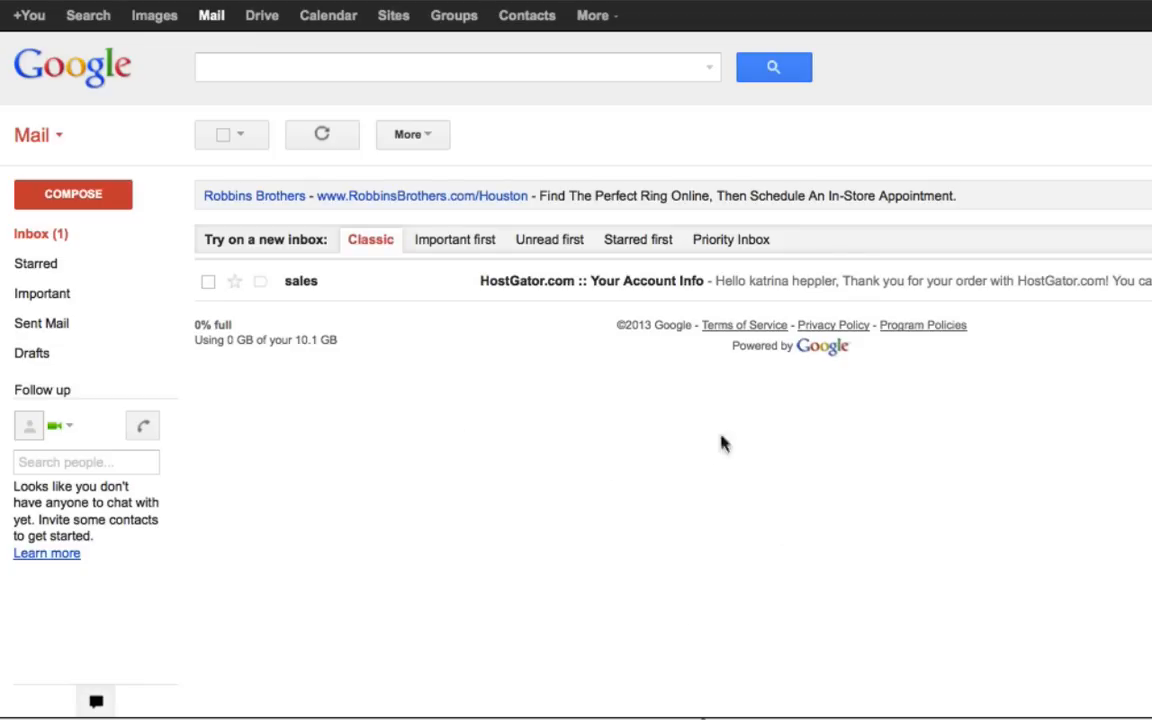
Open the HostGator Your Account Info email and select the control panel password to copy.
click(515, 283)
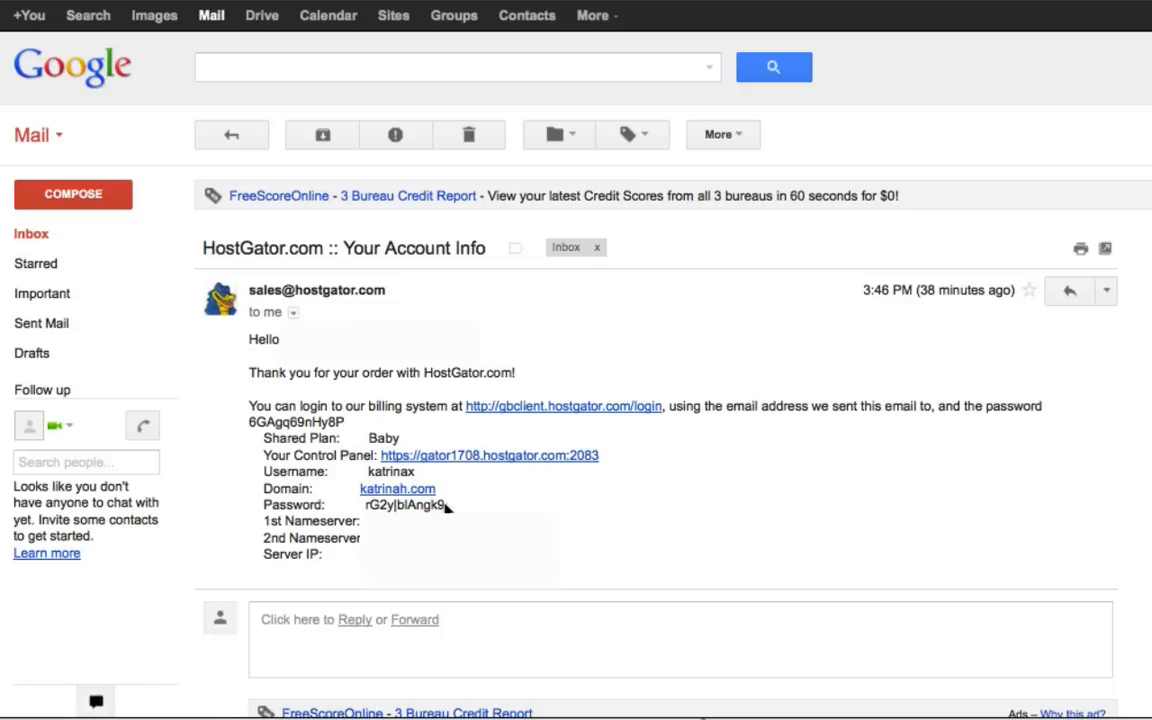
drag(447, 508, 366, 508)
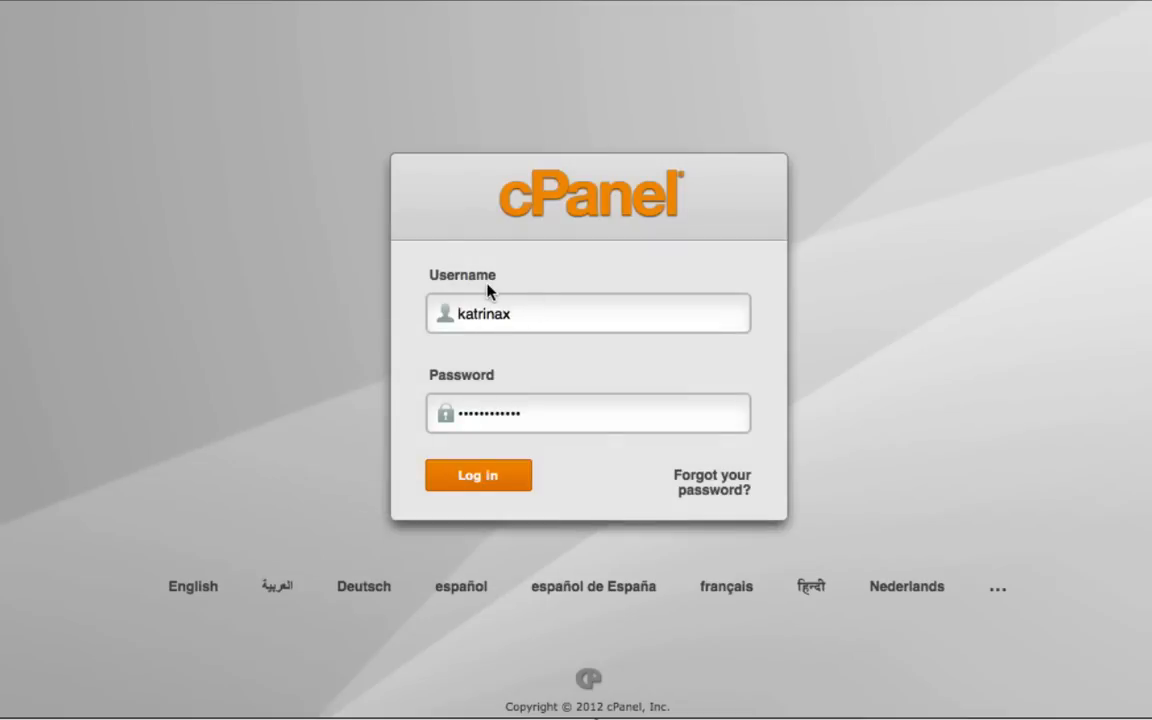
Log in to cPanel with the new account's username and pasted password.
click(506, 318)
click(477, 479)
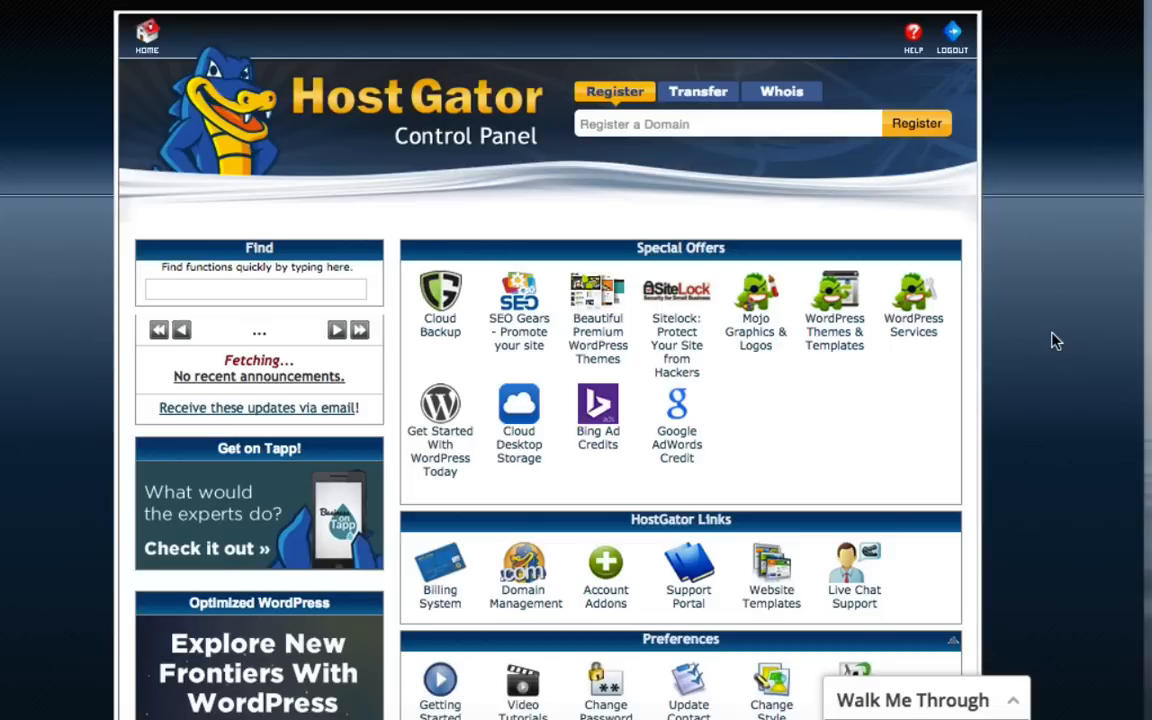
Open QuickInstall from the Software and Services section of cPanel.
scroll(1005, 393, down, 5)
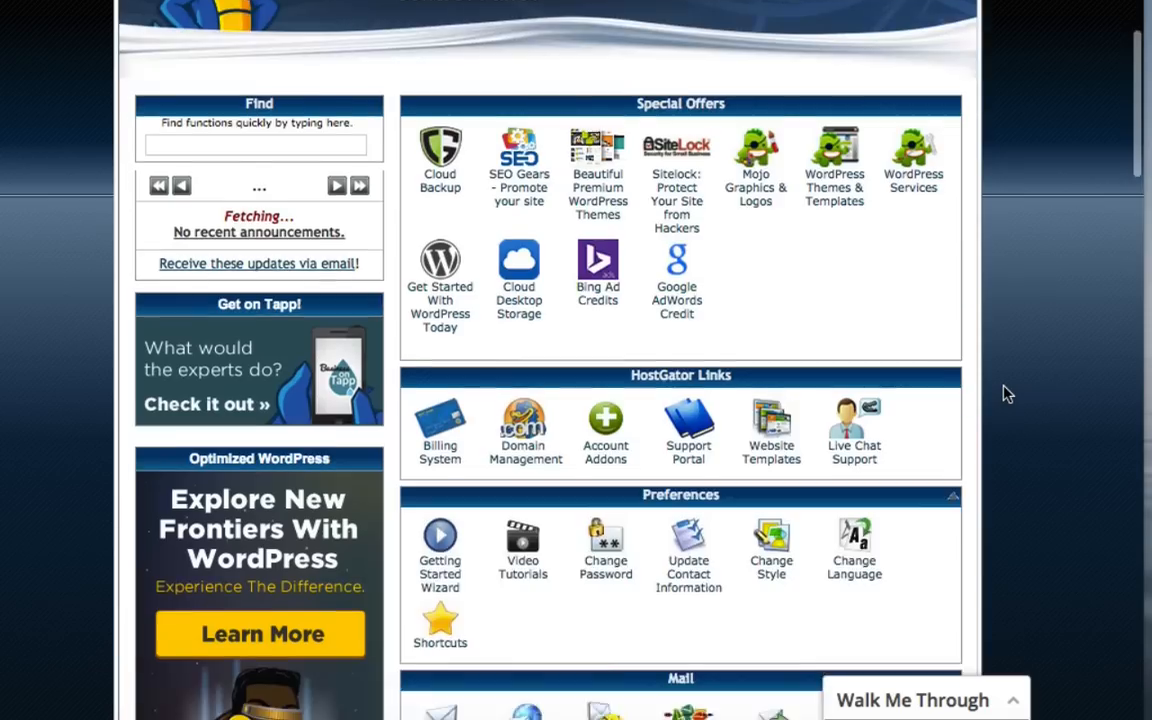
scroll(1005, 393, down, 10)
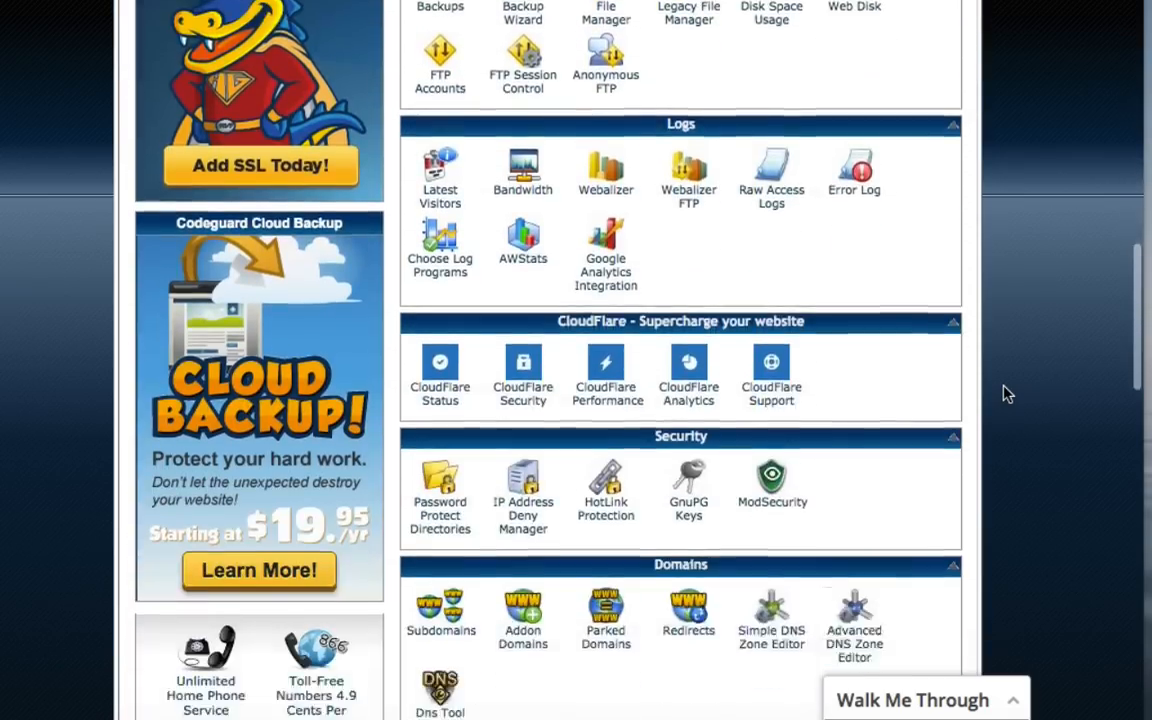
scroll(1005, 393, down, 4)
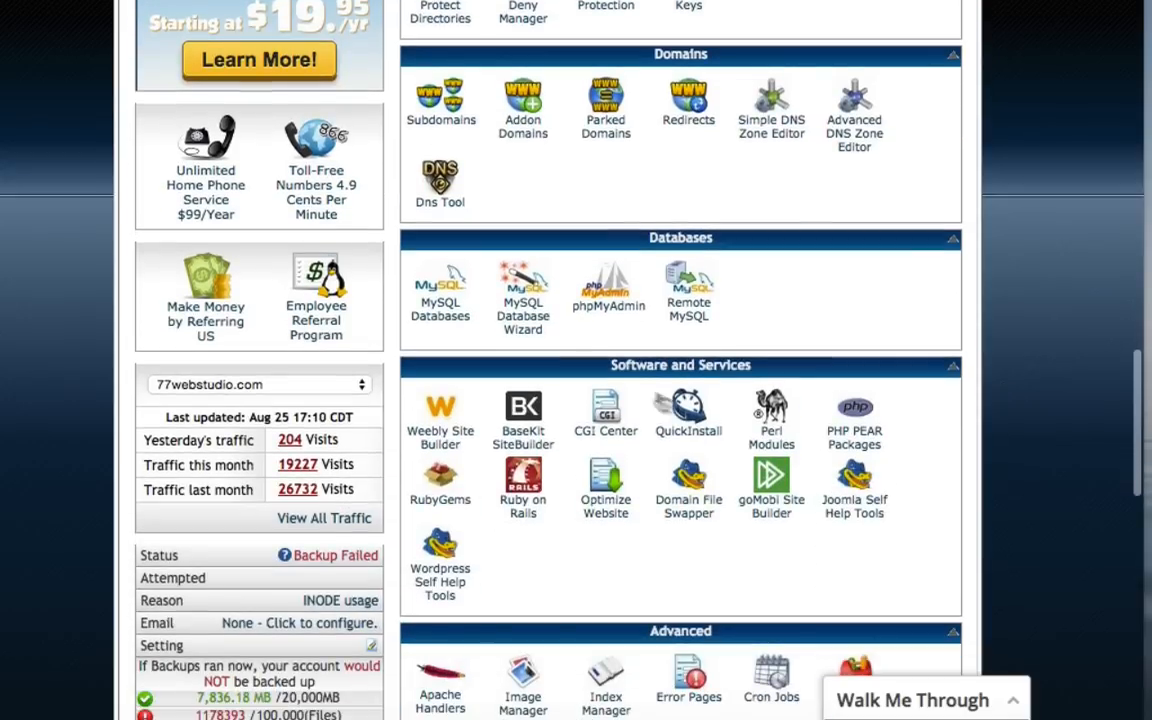
click(688, 425)
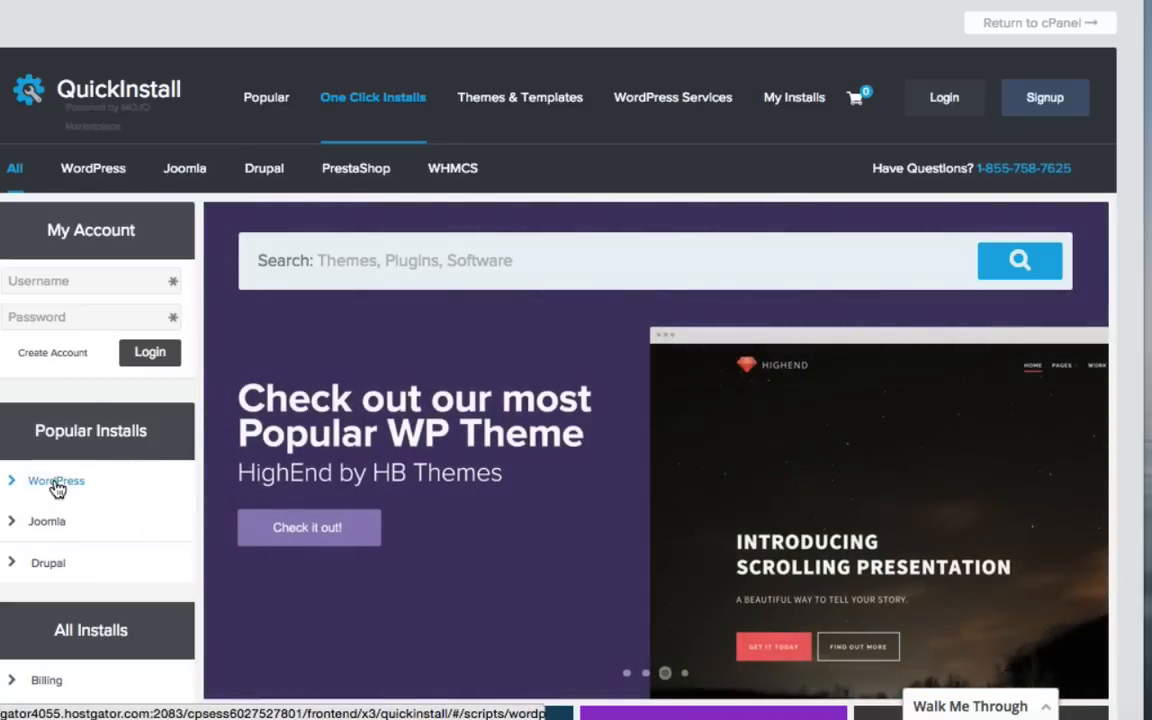
Install WordPress on the new domain via QuickInstall and copy the admin password from View Credentials.
click(56, 481)
scroll(56, 485, down, 6)
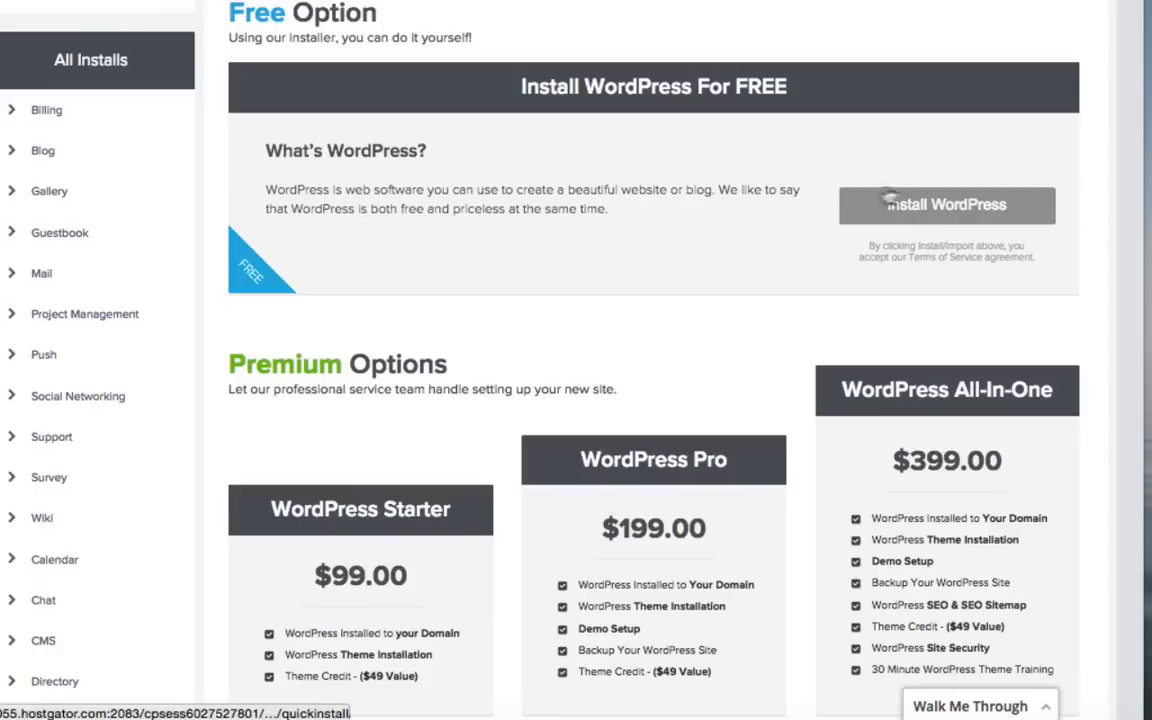
click(930, 206)
scroll(936, 208, down, 3)
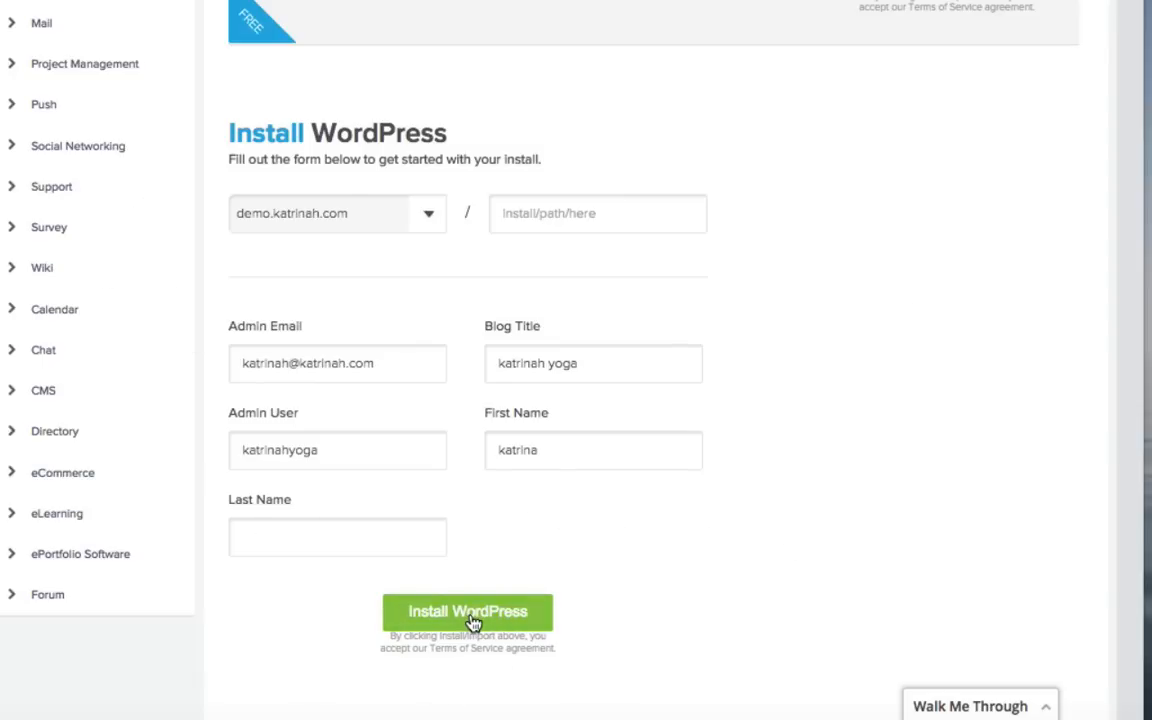
click(470, 612)
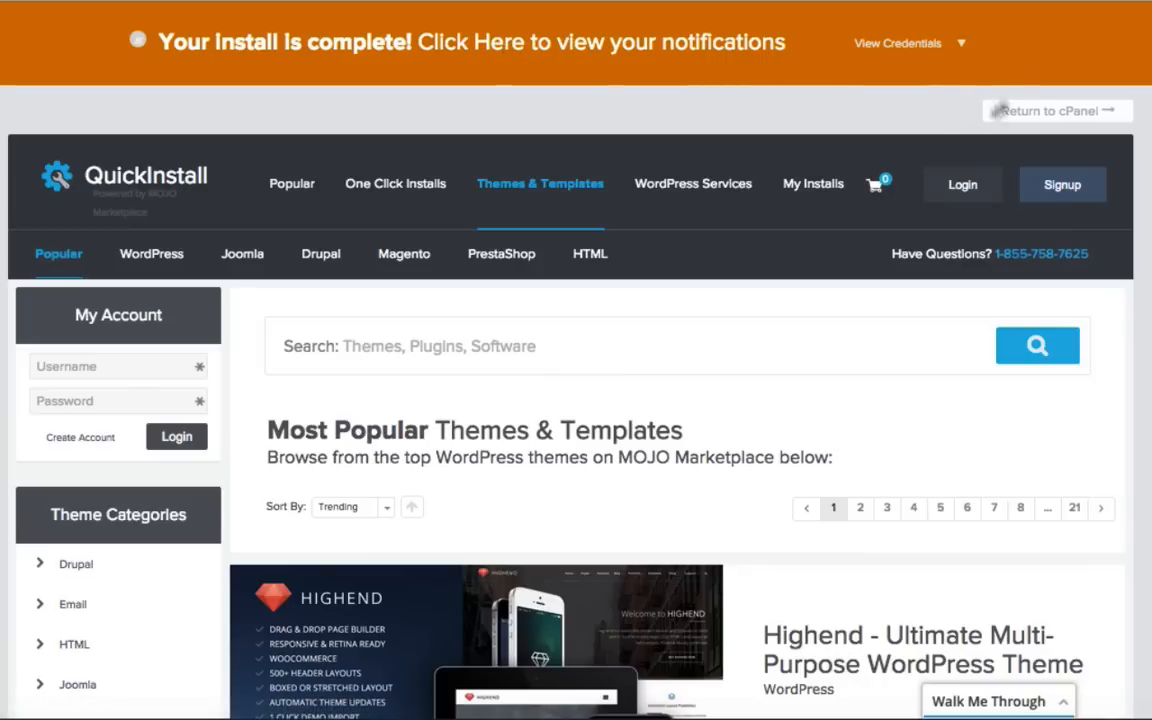
click(961, 48)
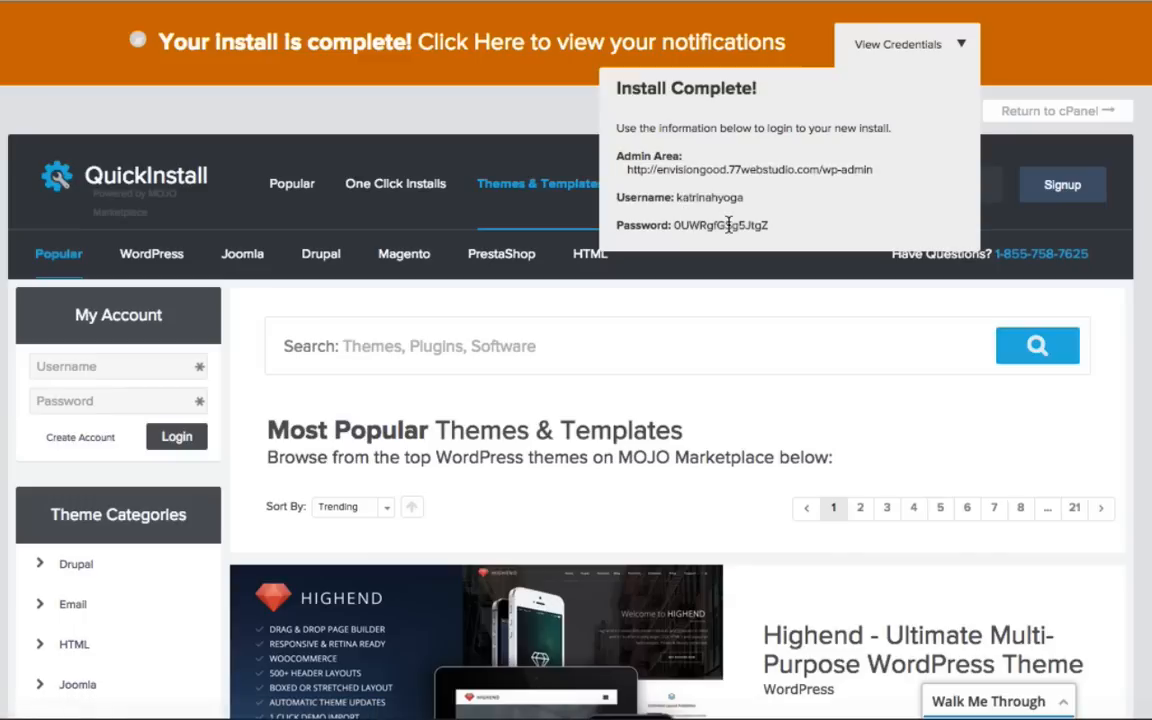
drag(769, 228, 675, 229)
Log in to WordPress admin, dismiss the Welcome panel, move Quick Draft left and At a Glance right.
click(768, 172)
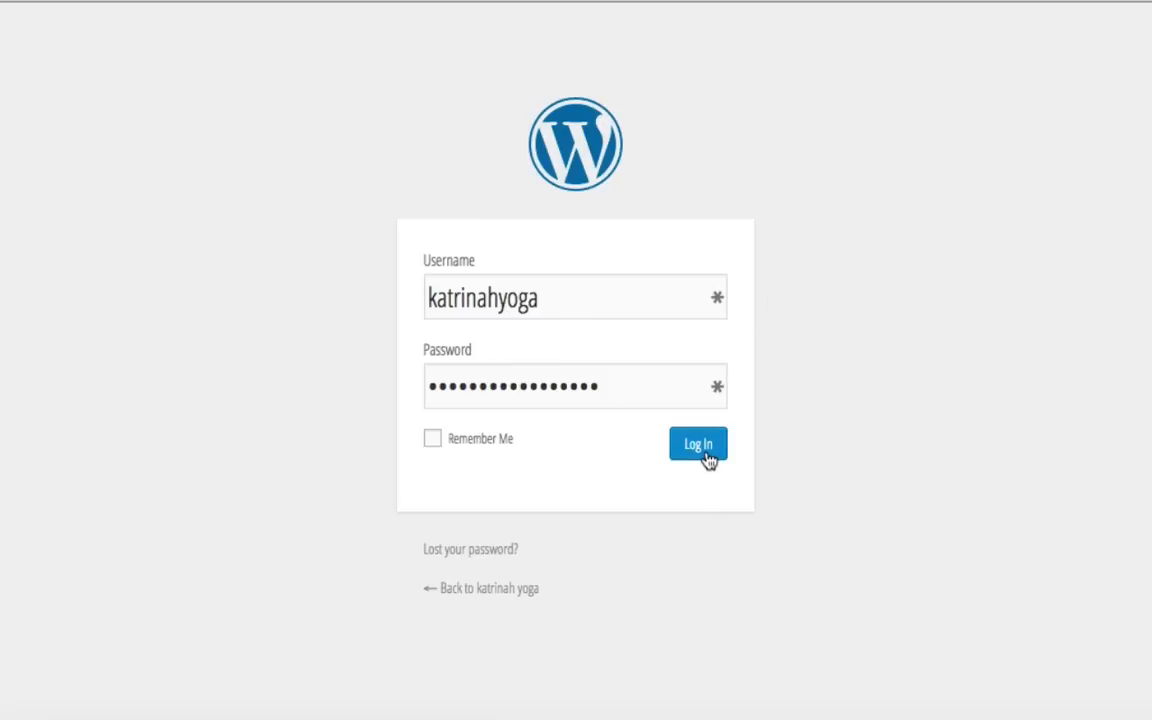
click(700, 448)
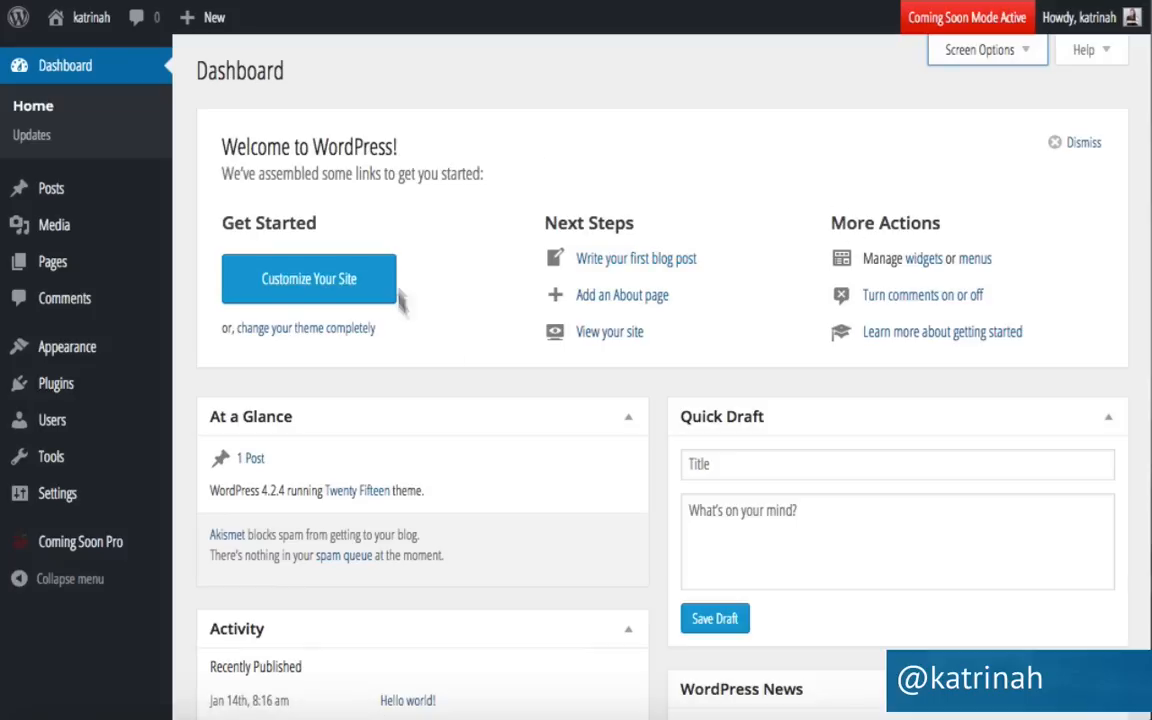
click(1056, 146)
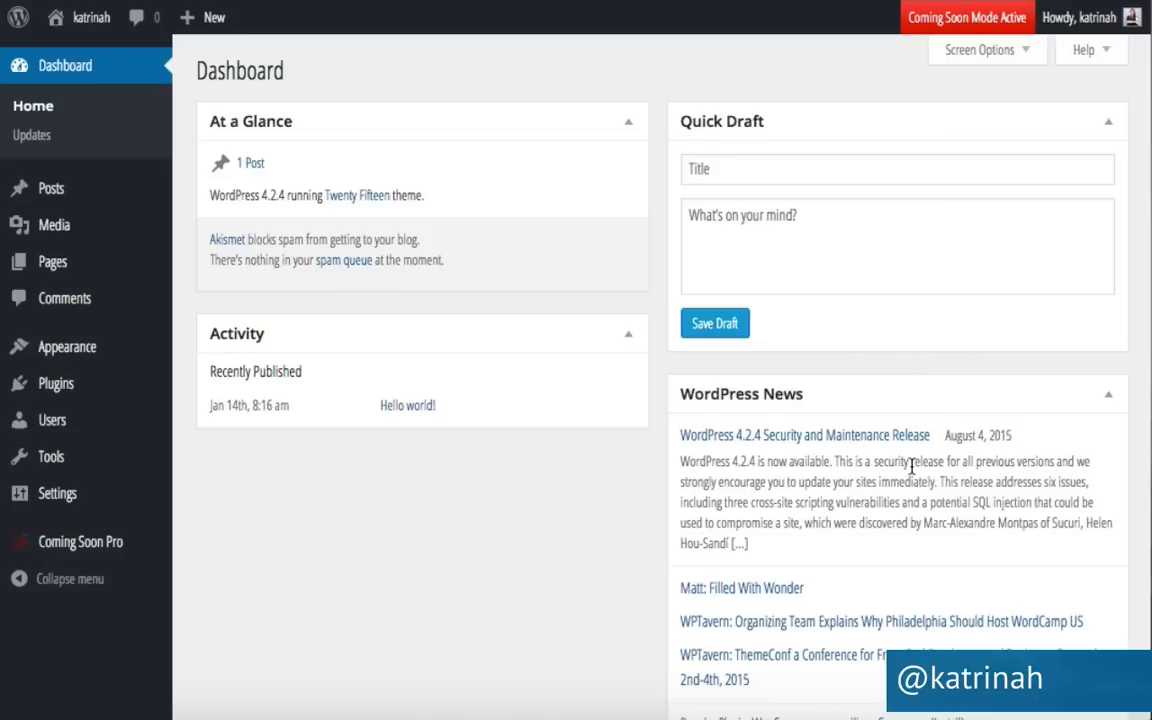
drag(777, 126, 291, 126)
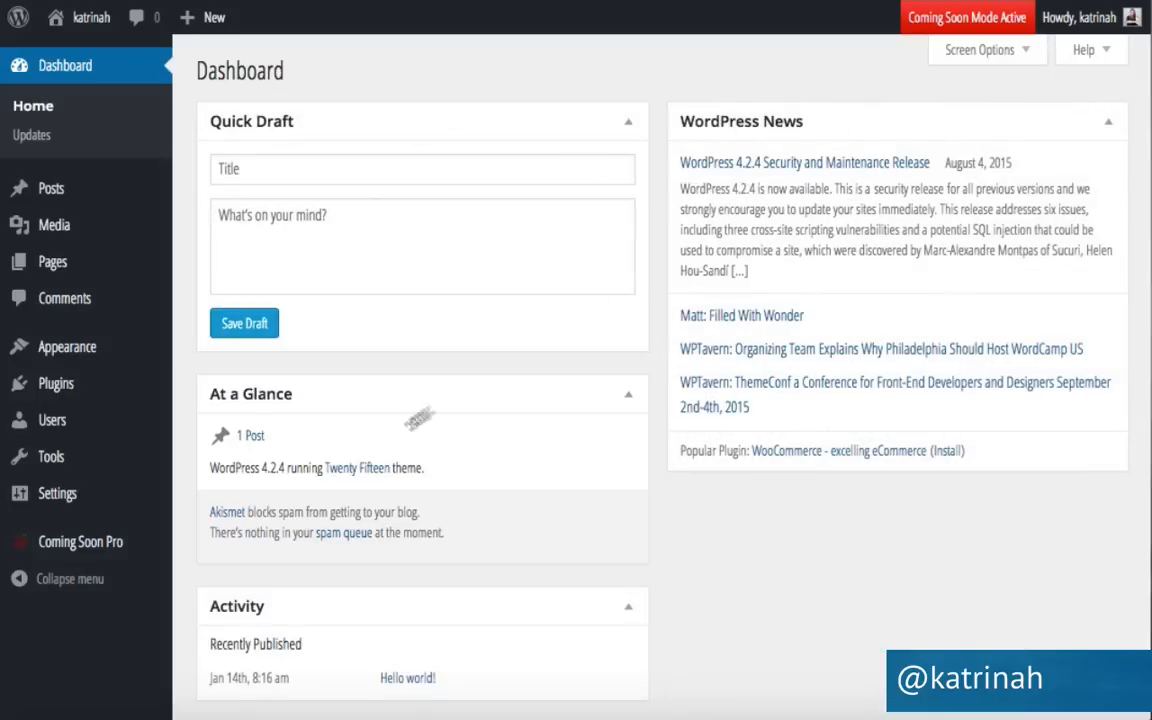
drag(302, 393, 798, 481)
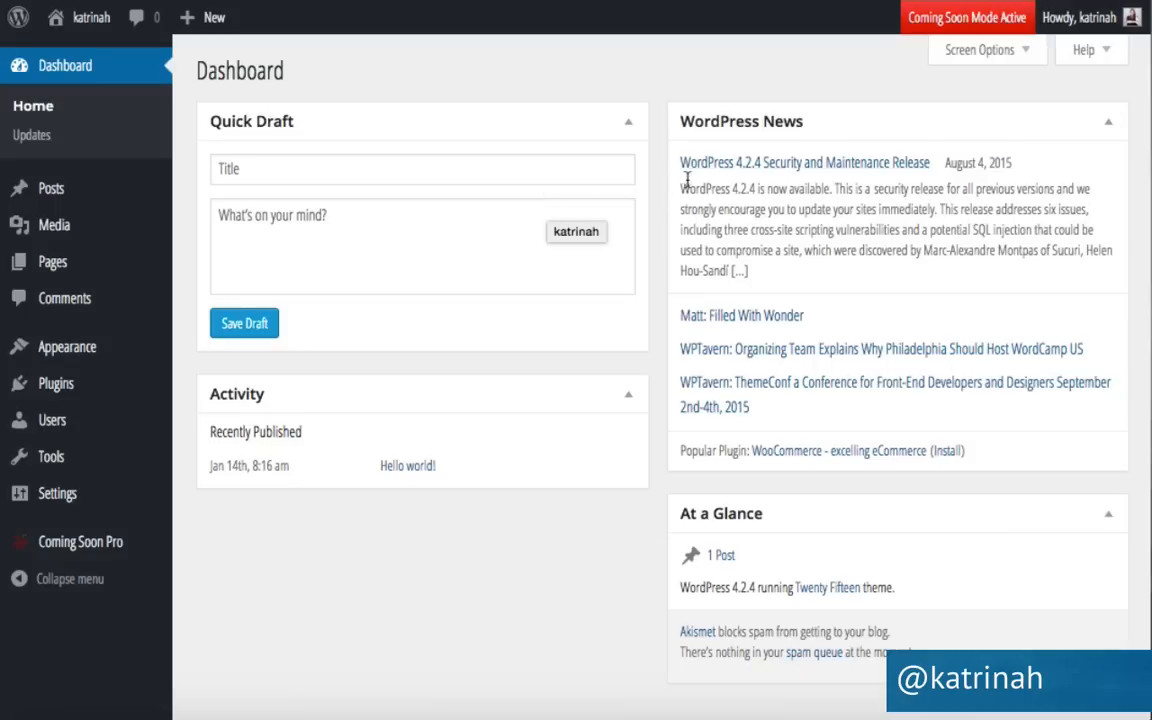
In Screen Options, tick At a Glance, Activity, Quick Draft and WordPress News, leaving Welcome unchecked.
click(985, 55)
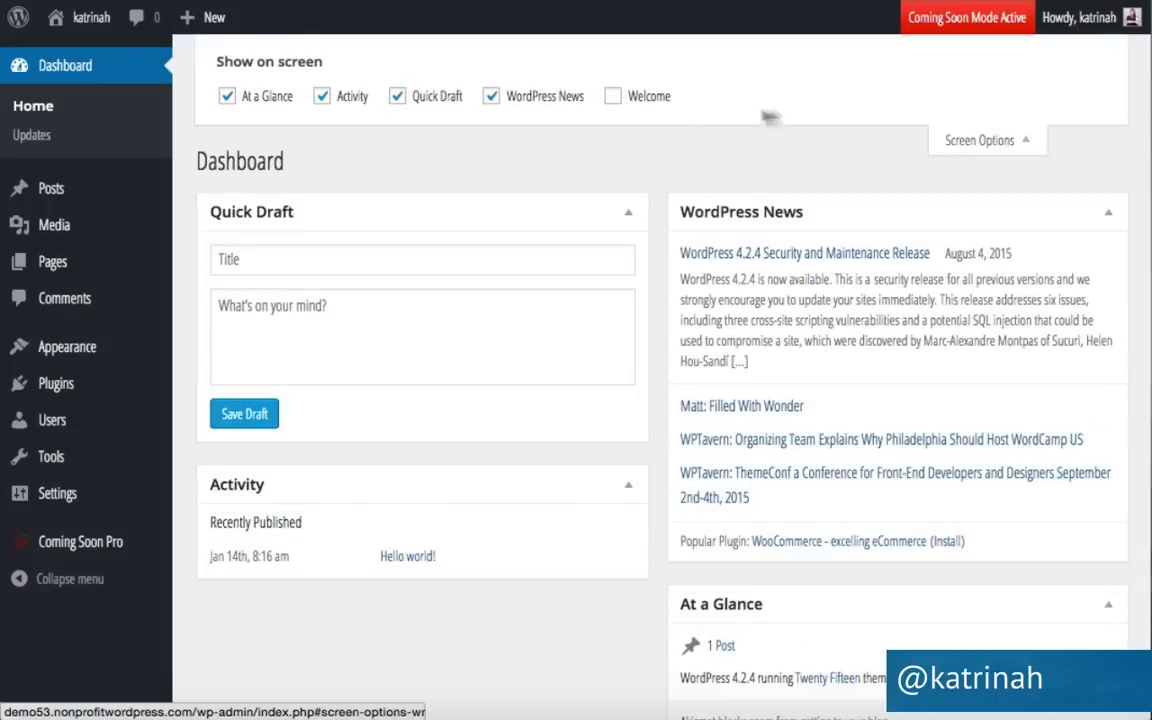
click(612, 98)
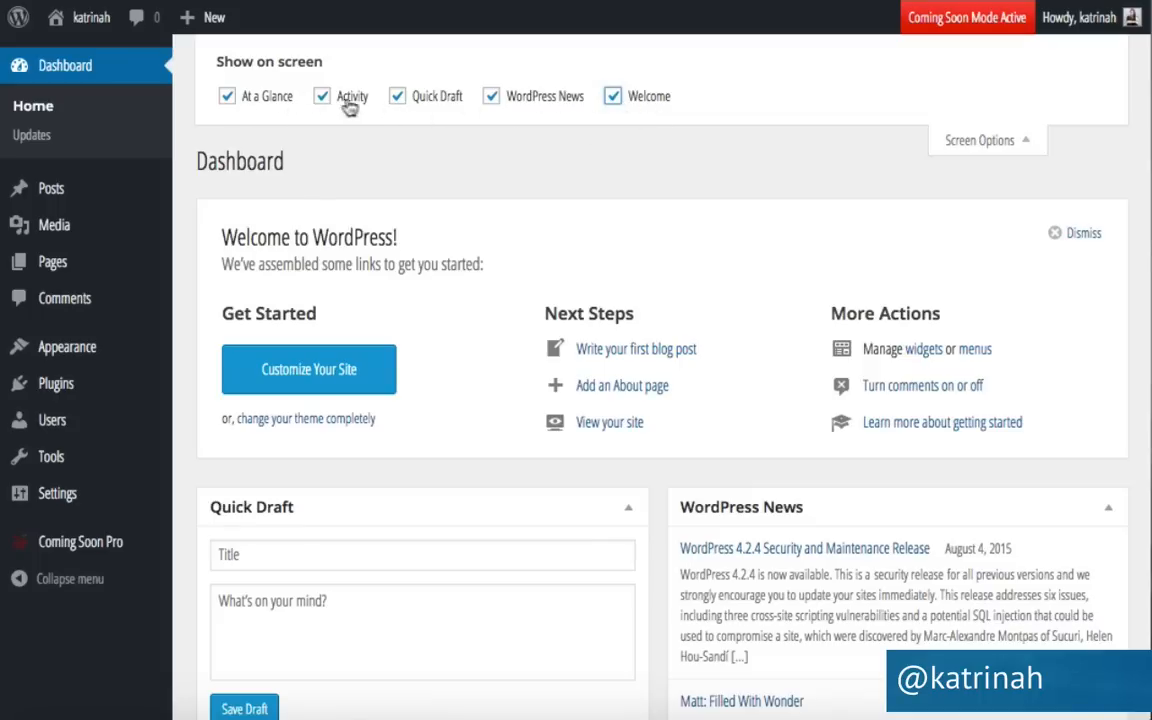
click(397, 97)
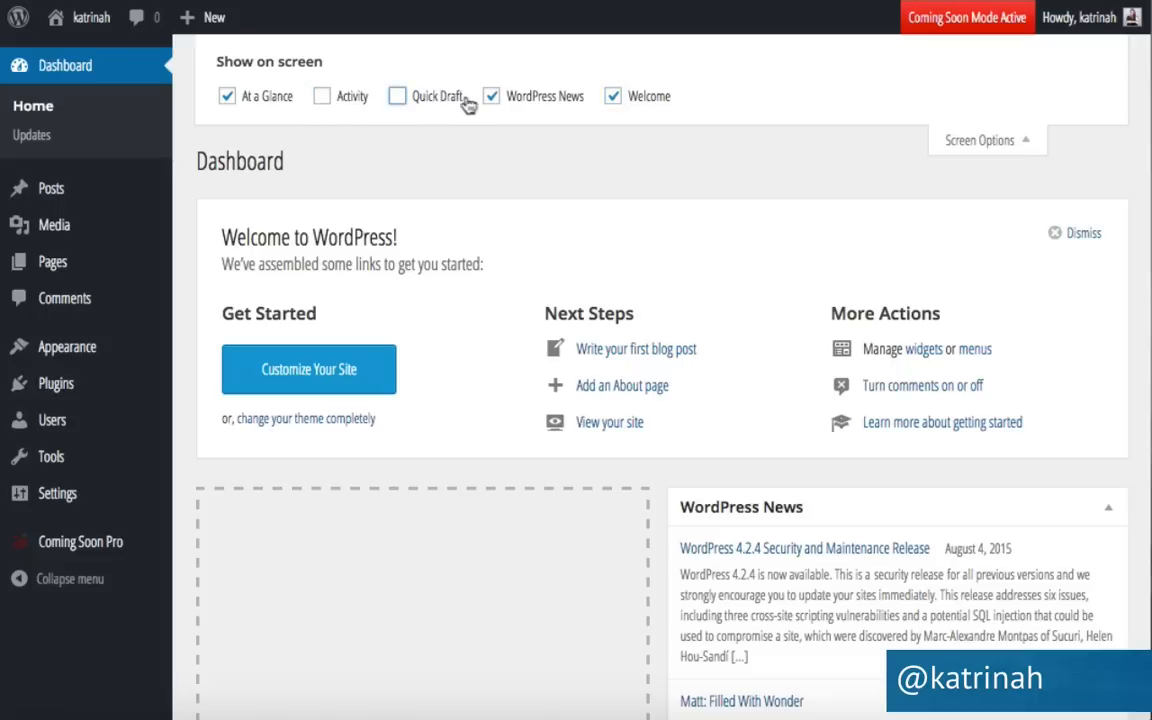
click(491, 97)
click(612, 97)
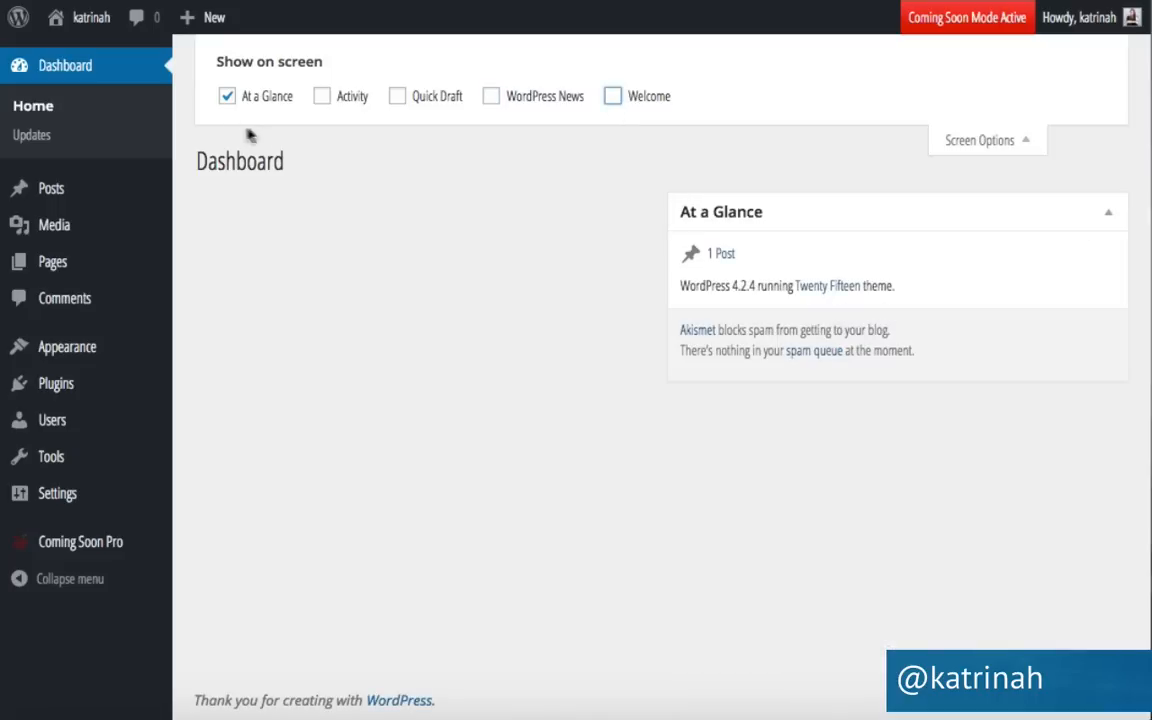
click(227, 97)
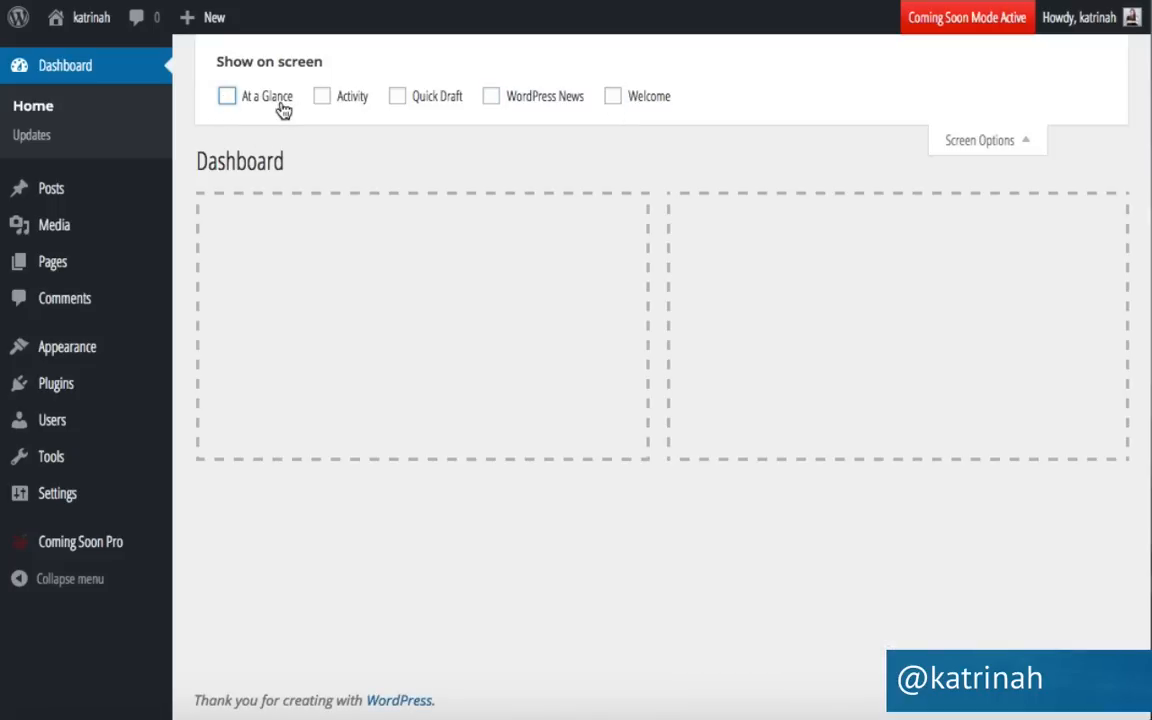
click(227, 97)
click(323, 100)
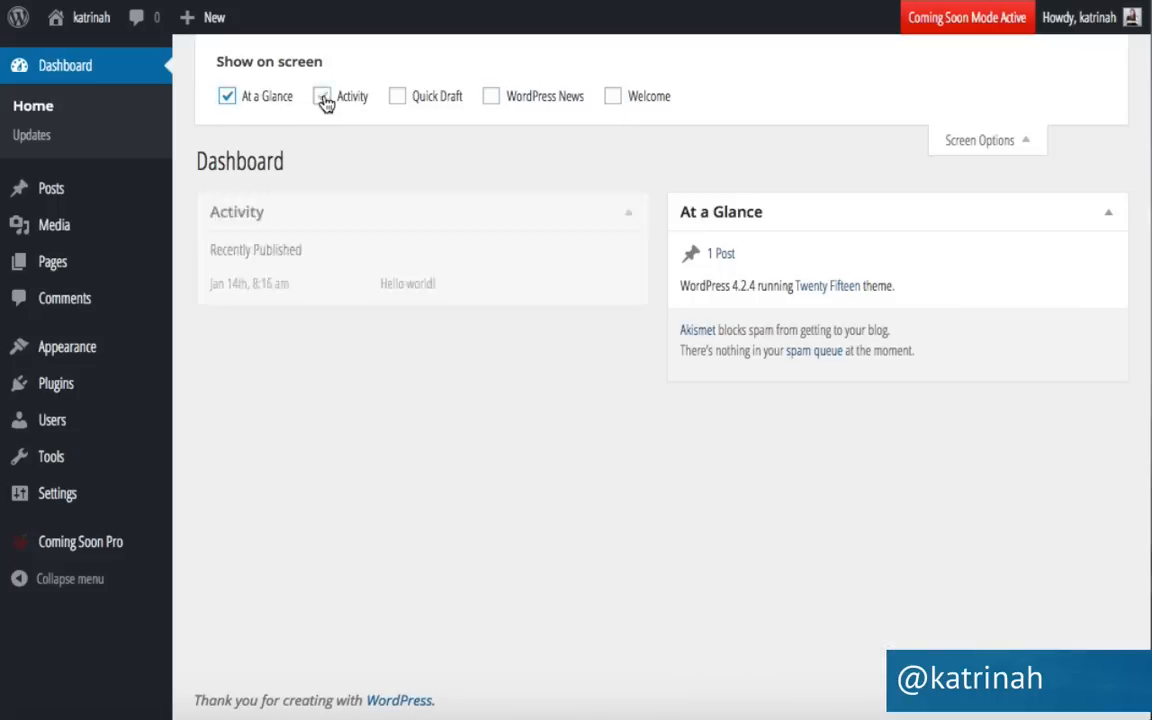
click(400, 100)
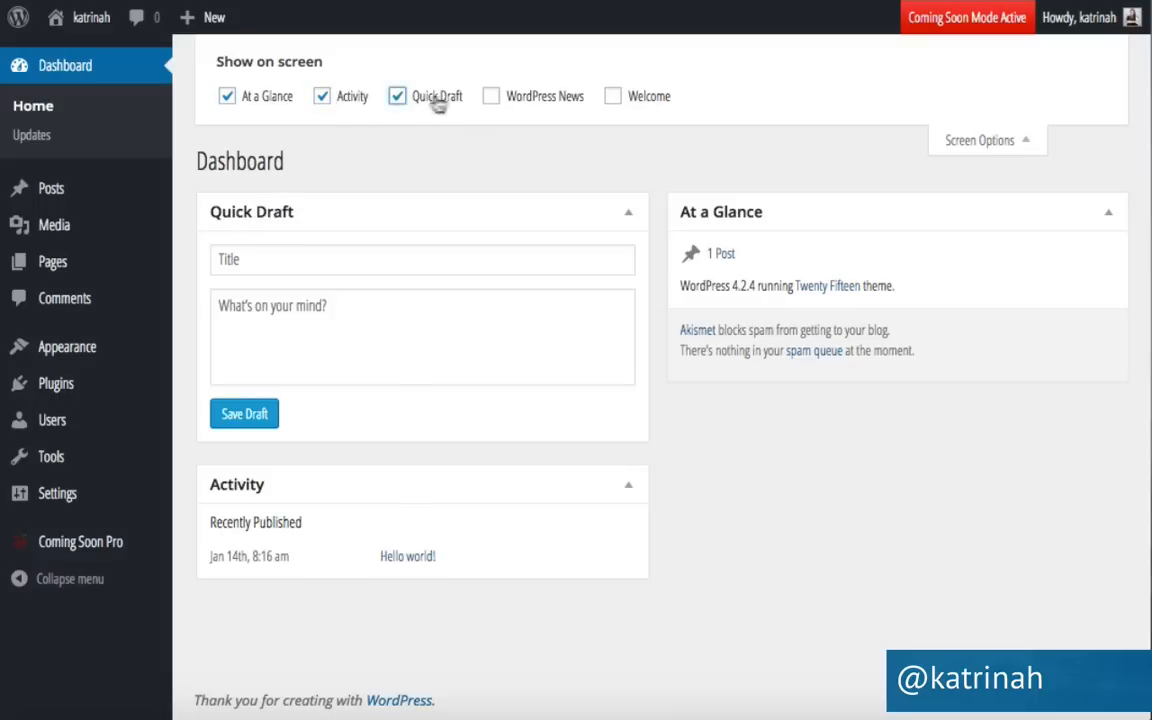
click(490, 99)
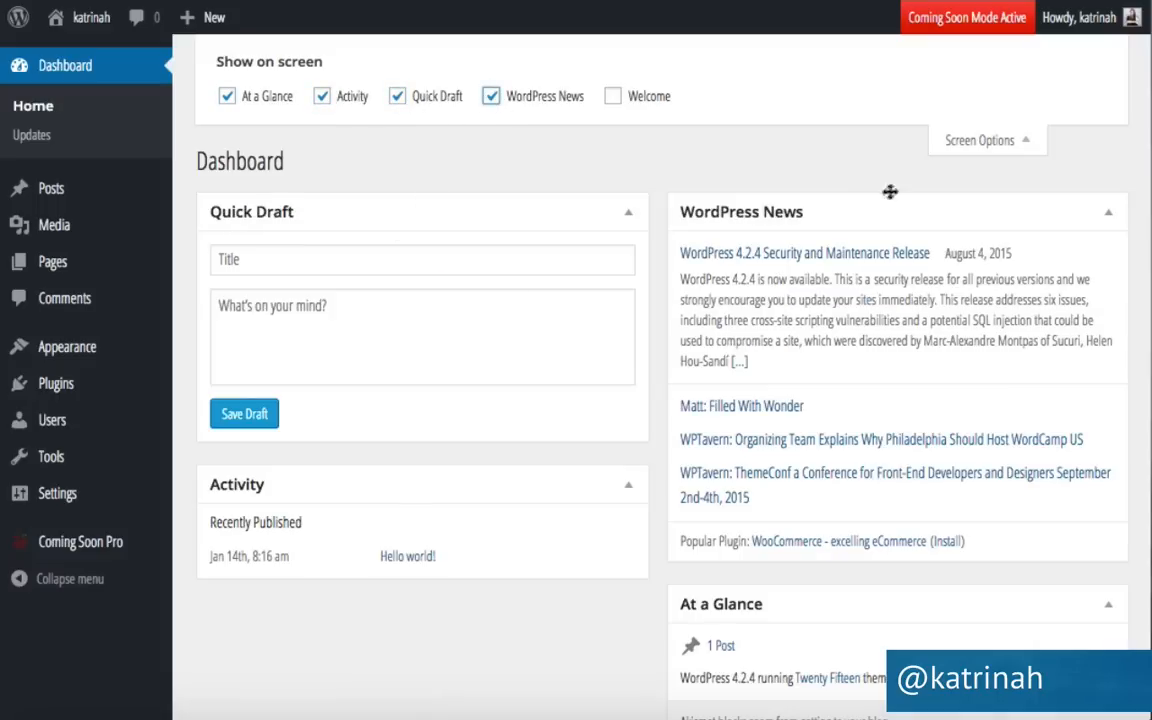
click(986, 145)
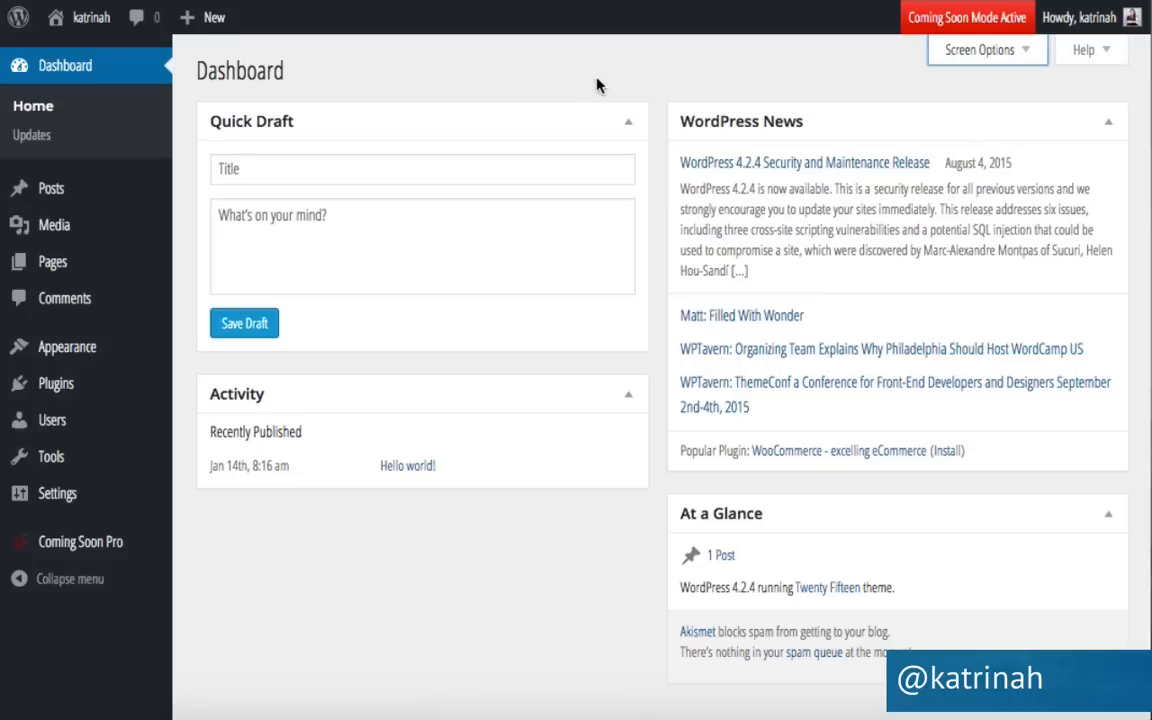
mouse_move(92, 20)
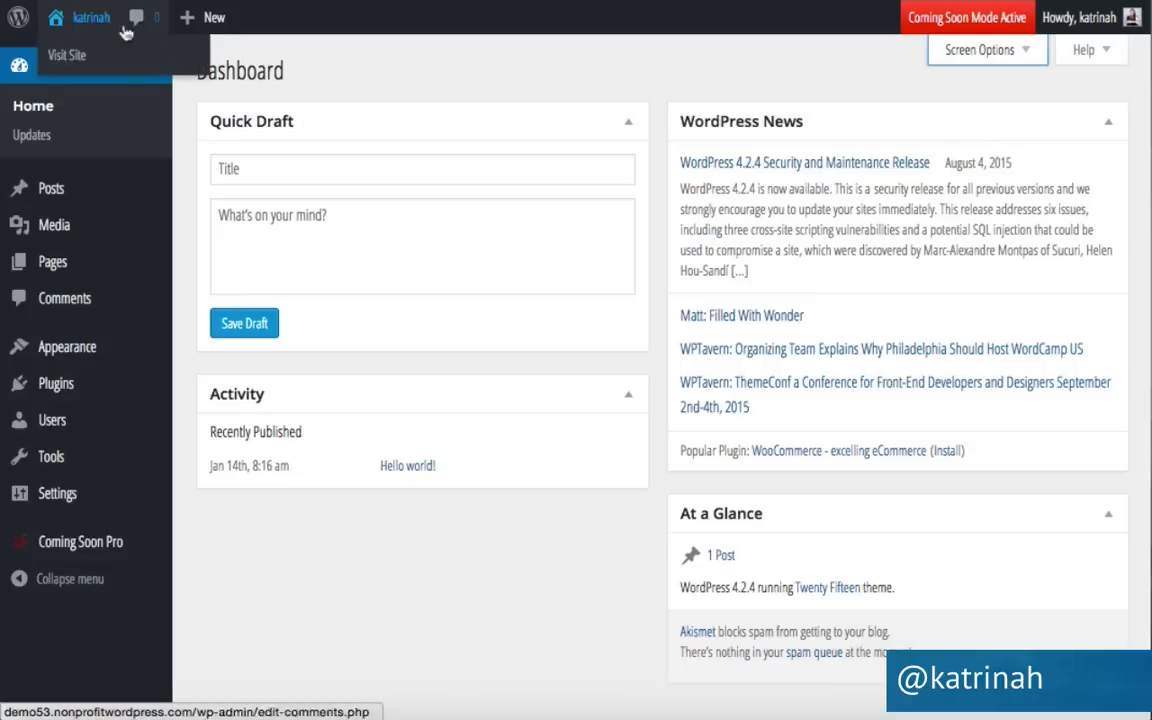
click(81, 62)
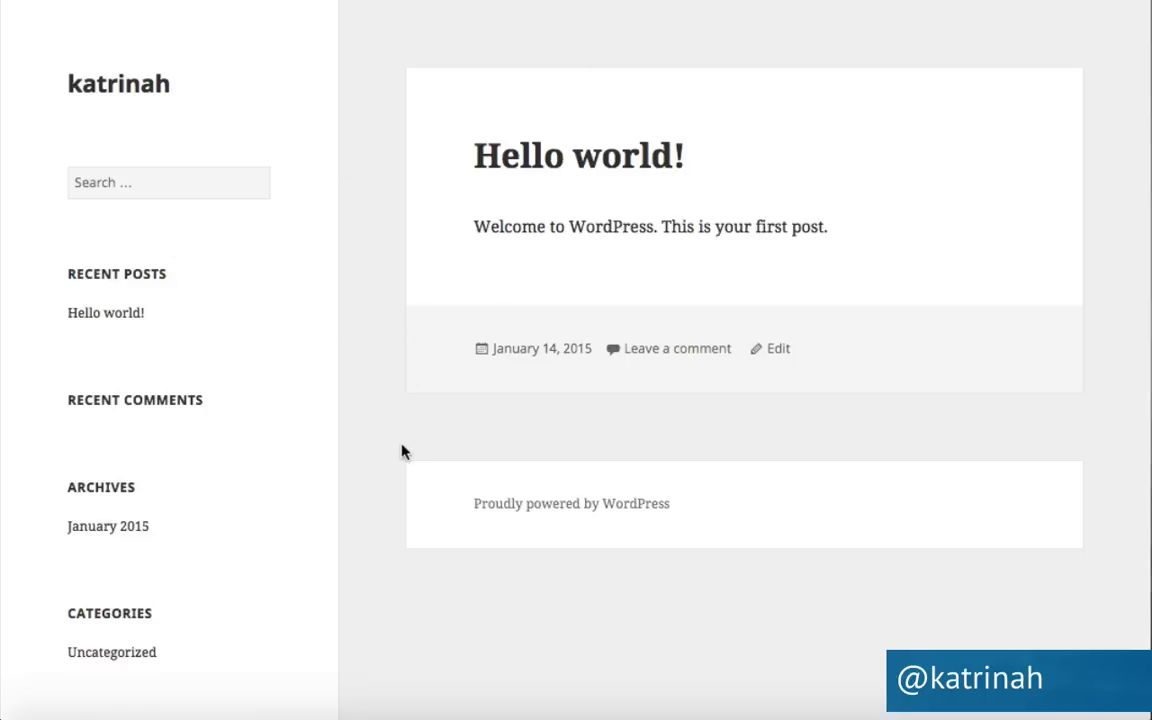
scroll(401, 450, down, 5)
scroll(401, 452, up, 5)
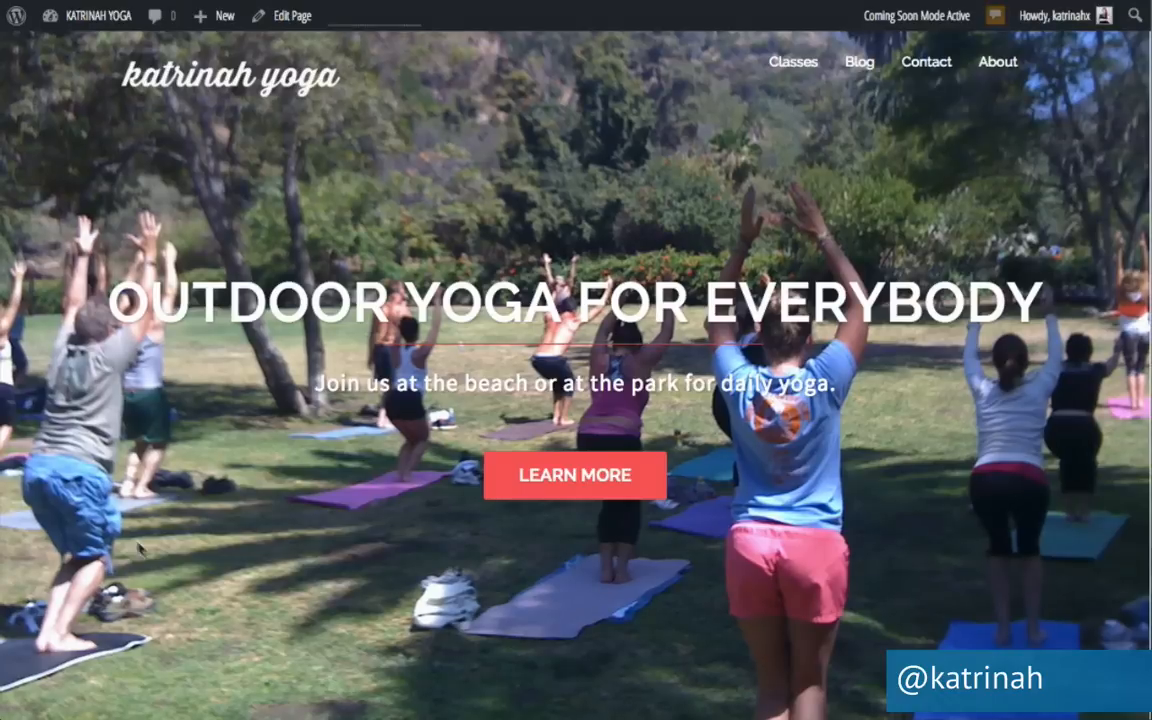
scroll(168, 452, down, 1)
scroll(168, 452, down, 10)
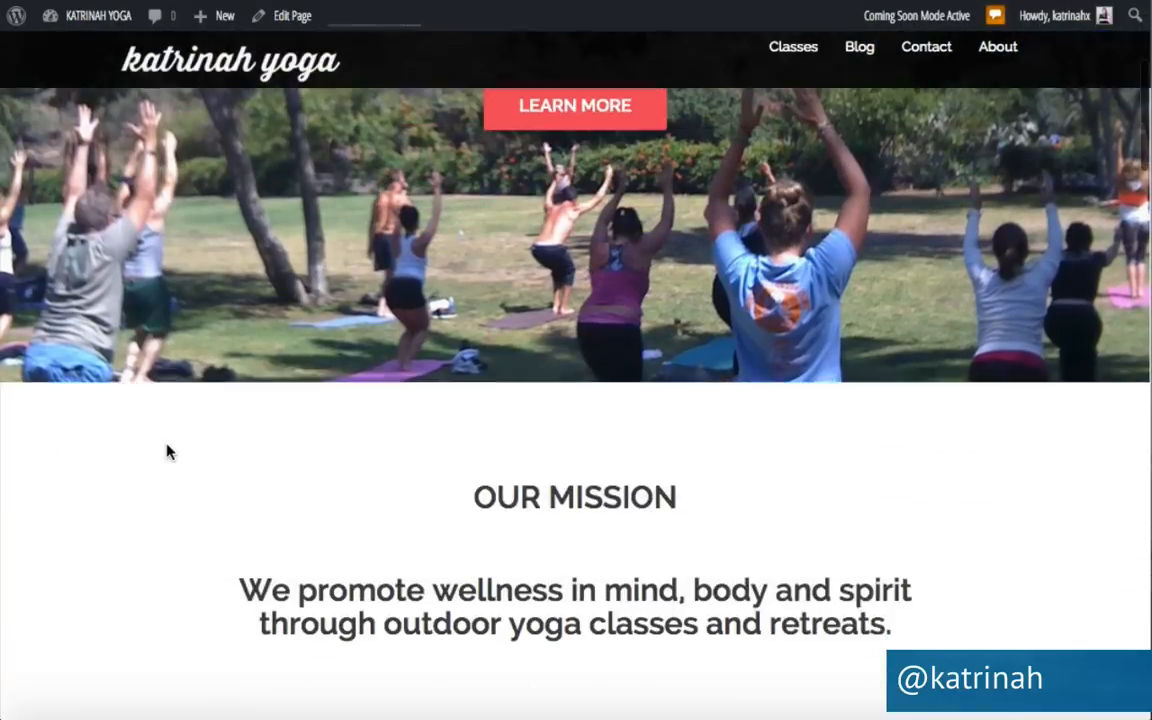
scroll(168, 452, down, 12)
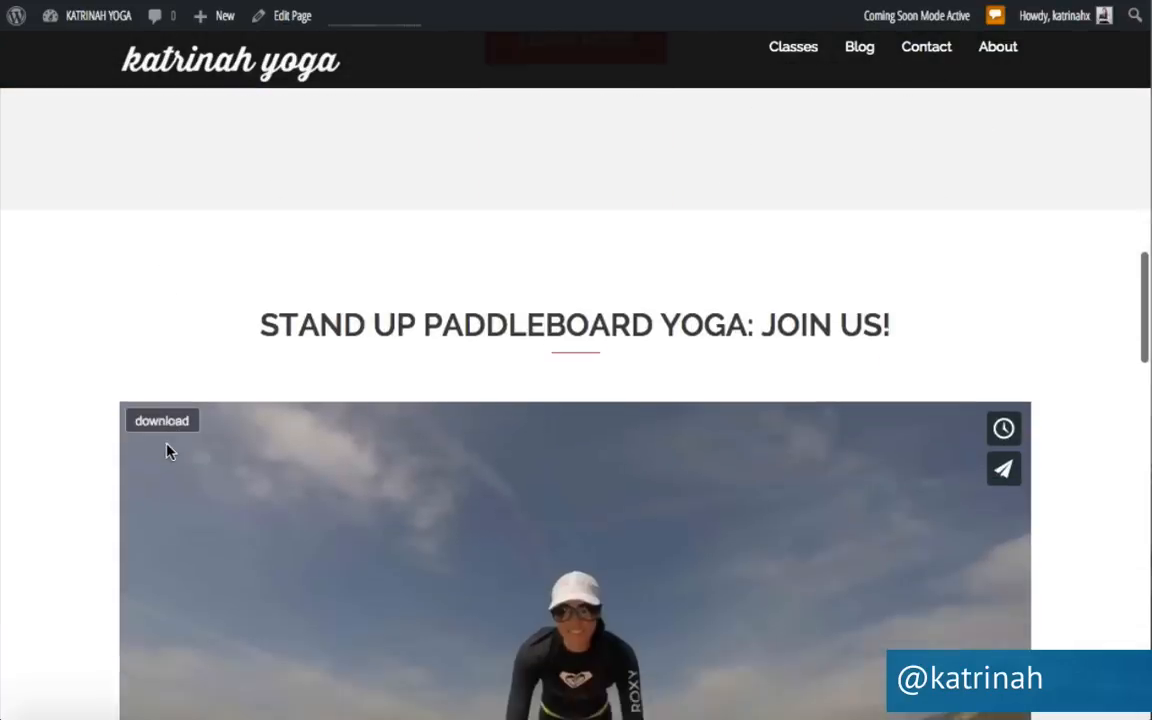
scroll(168, 452, down, 15)
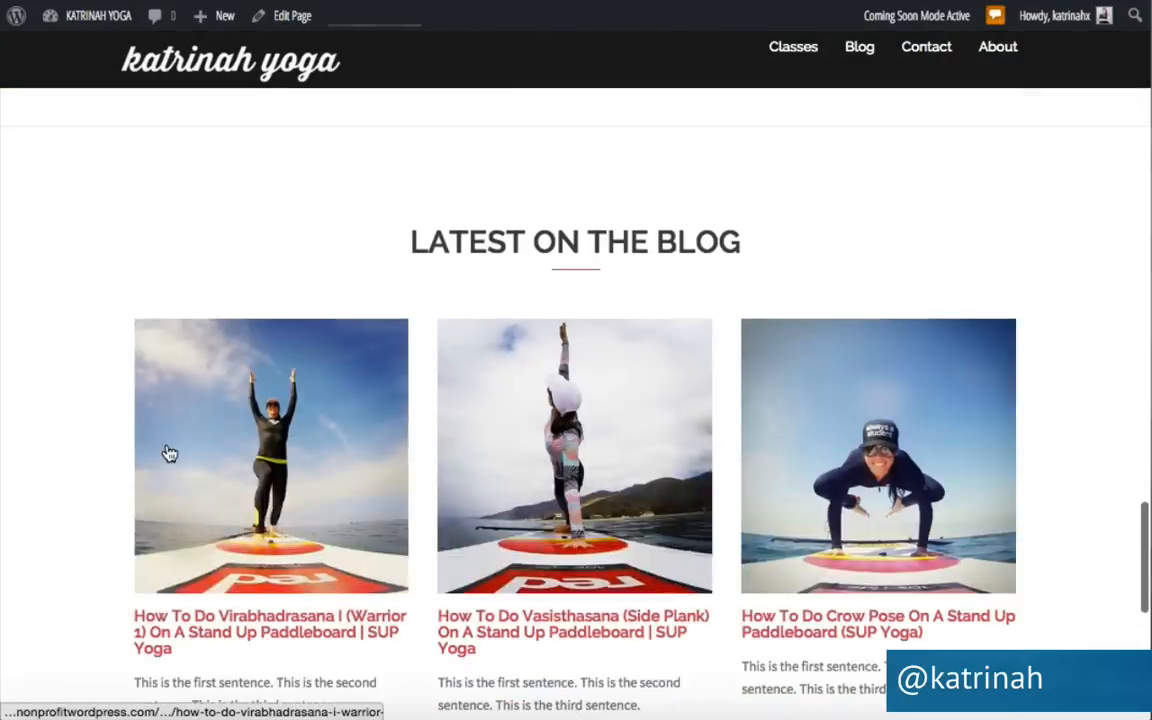
scroll(168, 452, up, 8)
scroll(168, 452, up, 20)
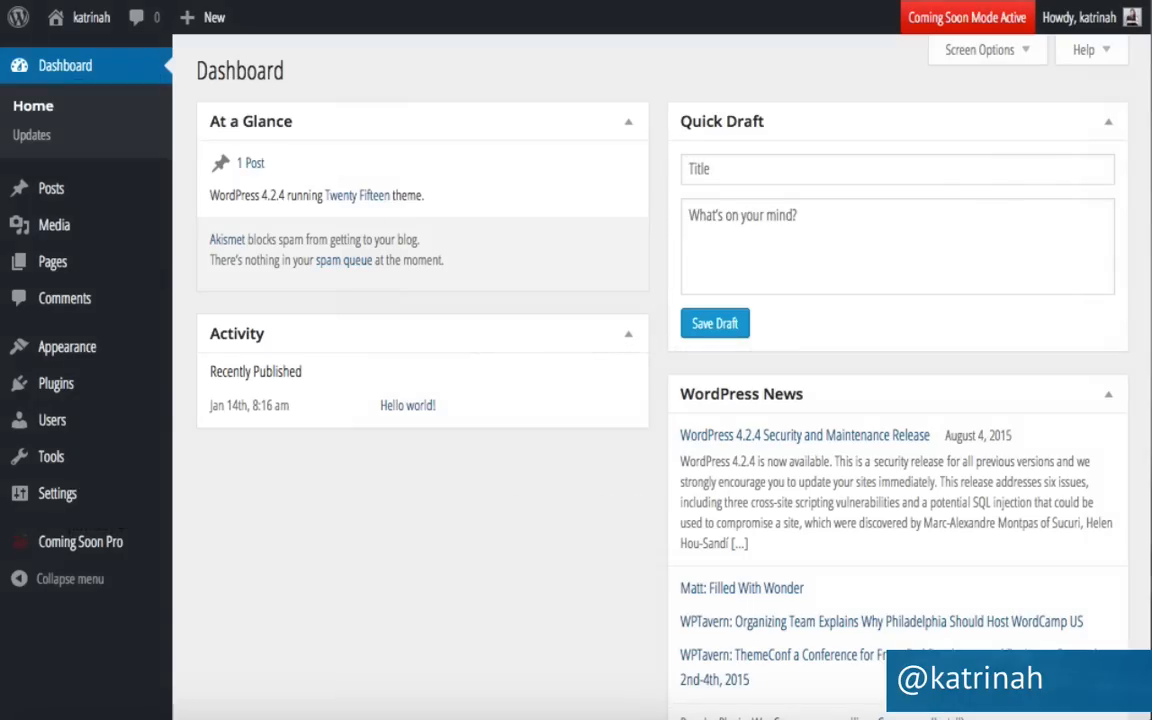
mouse_move(70, 360)
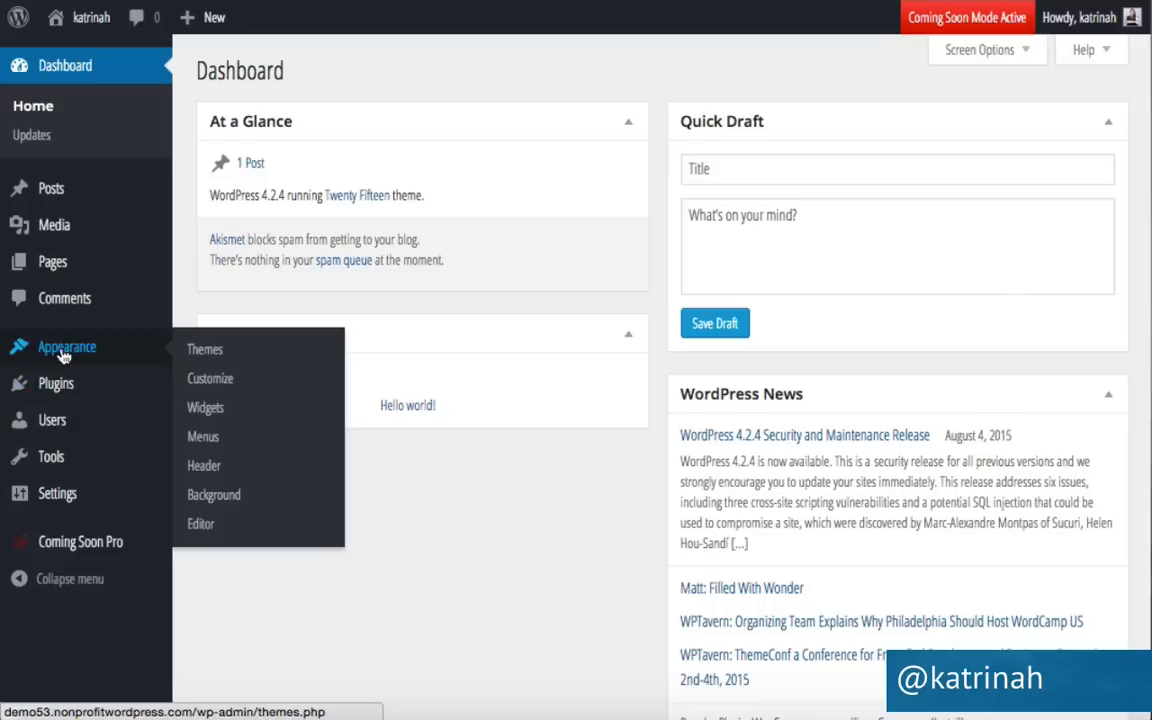
Go to Appearance > Themes and browse the Add New themes directory.
click(221, 361)
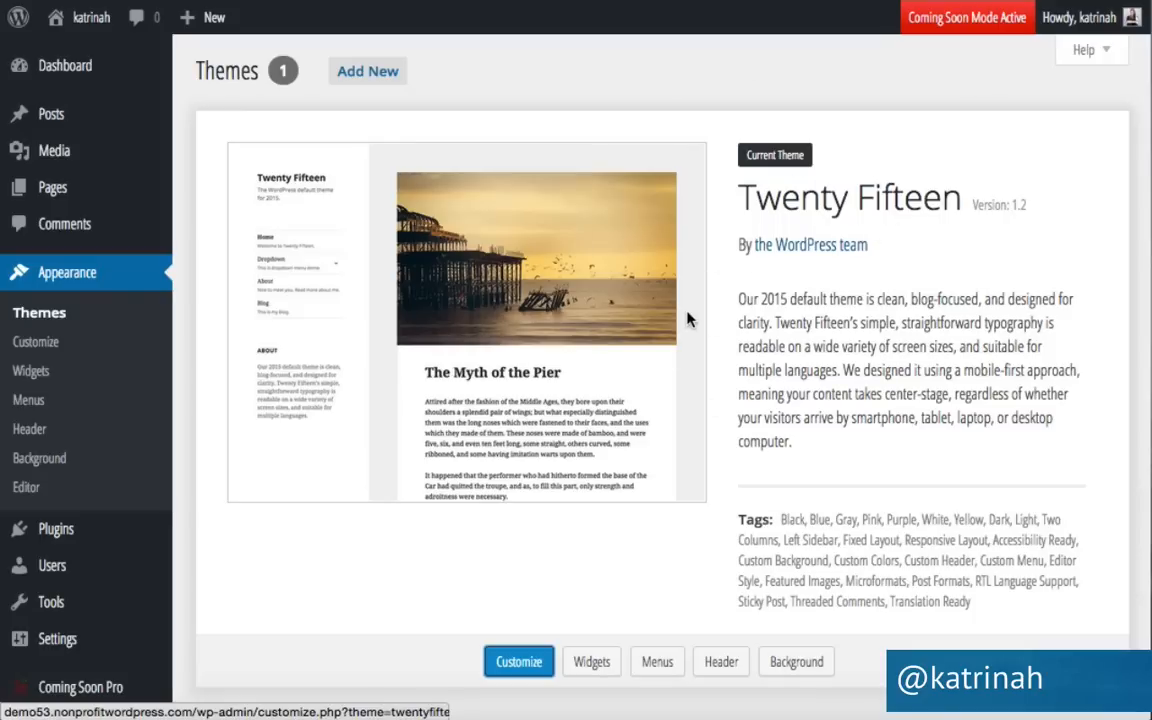
click(367, 72)
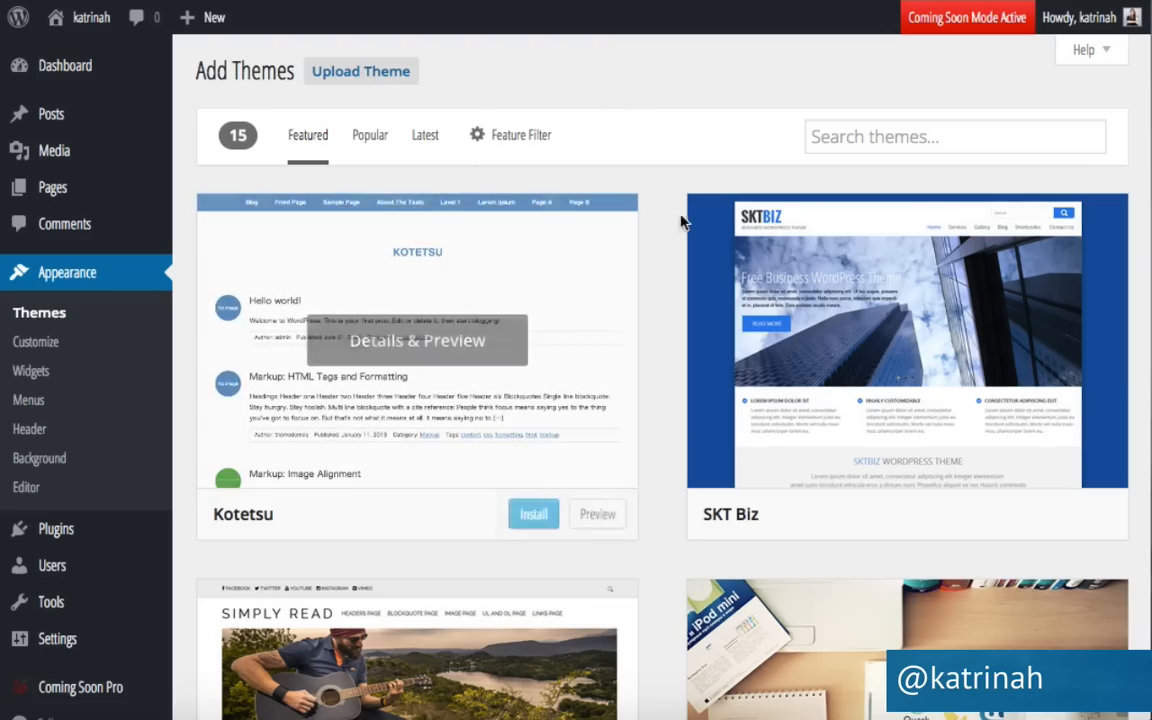
scroll(661, 428, down, 10)
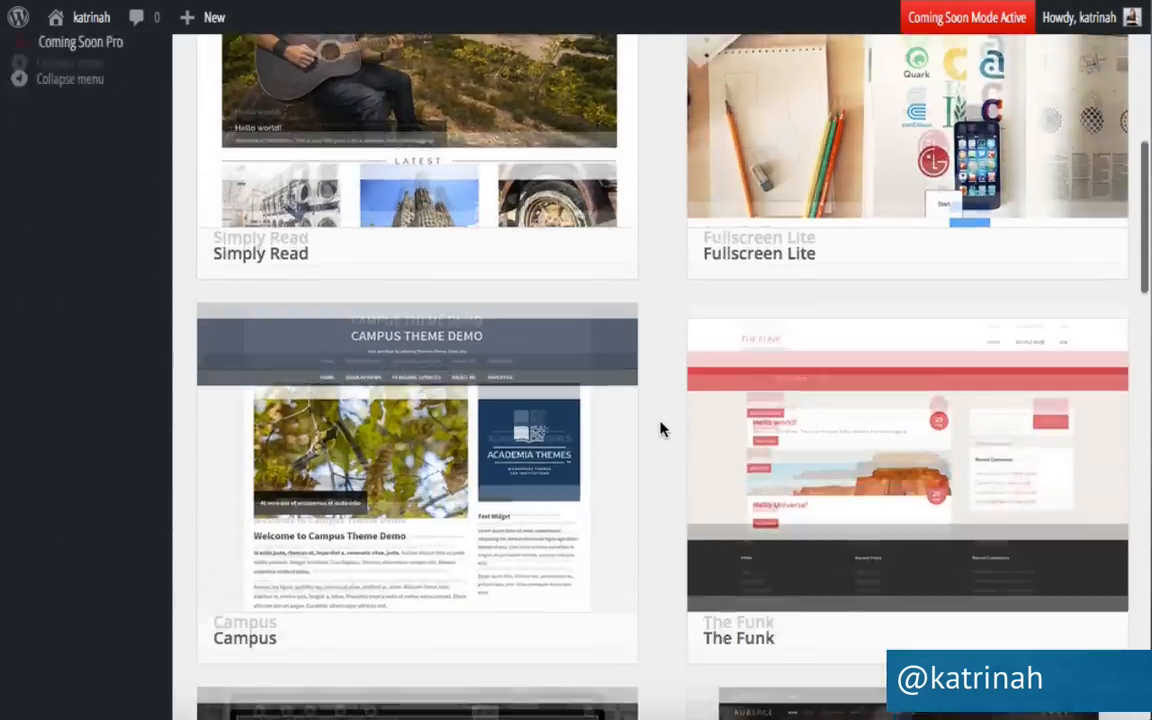
scroll(661, 428, down, 5)
scroll(661, 428, up, 10)
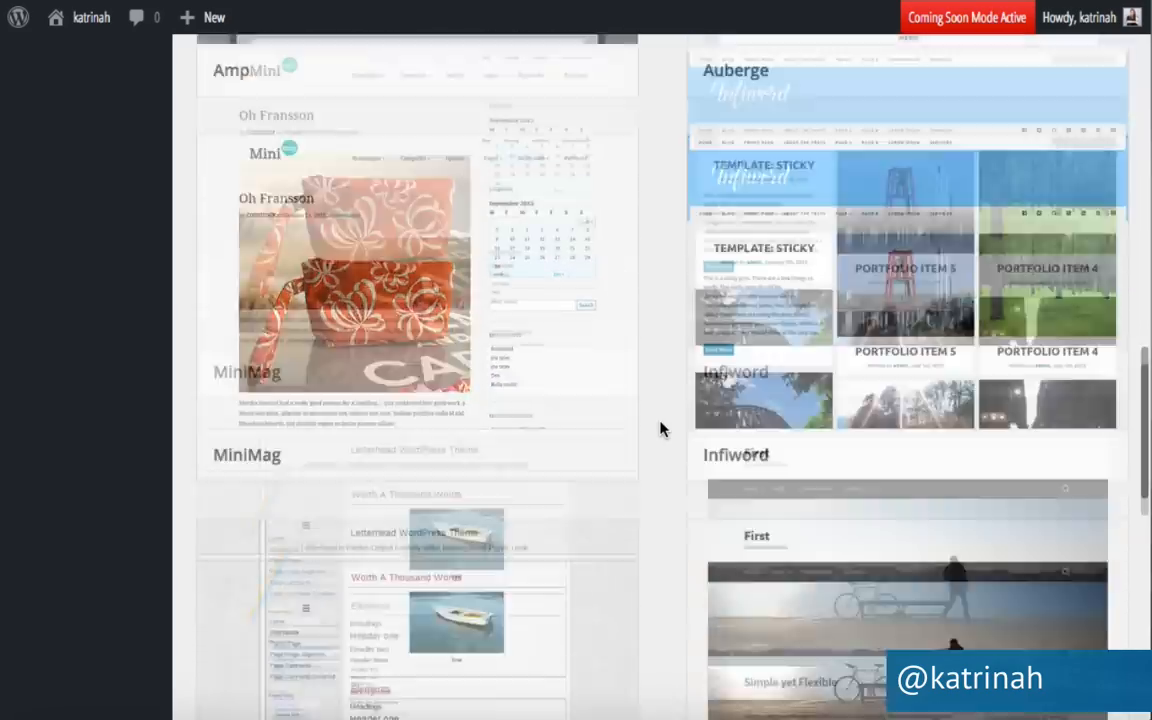
scroll(661, 428, up, 3)
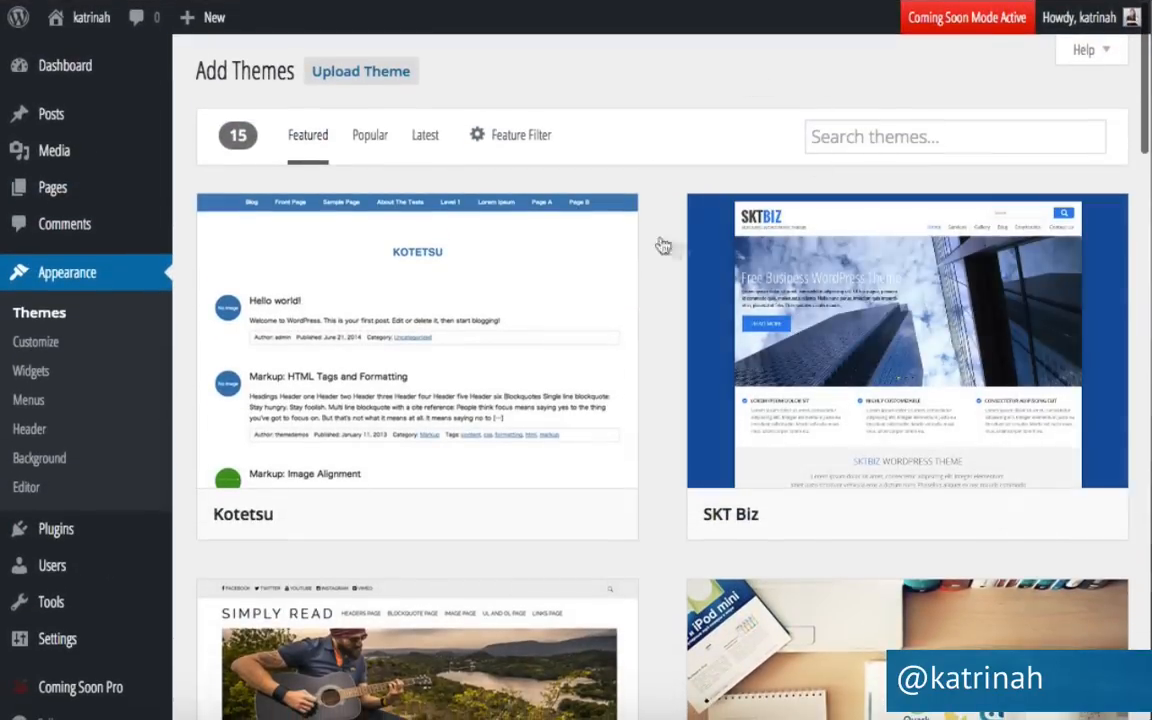
Search for 'sydney', preview the Sydney theme, then install it.
click(838, 136)
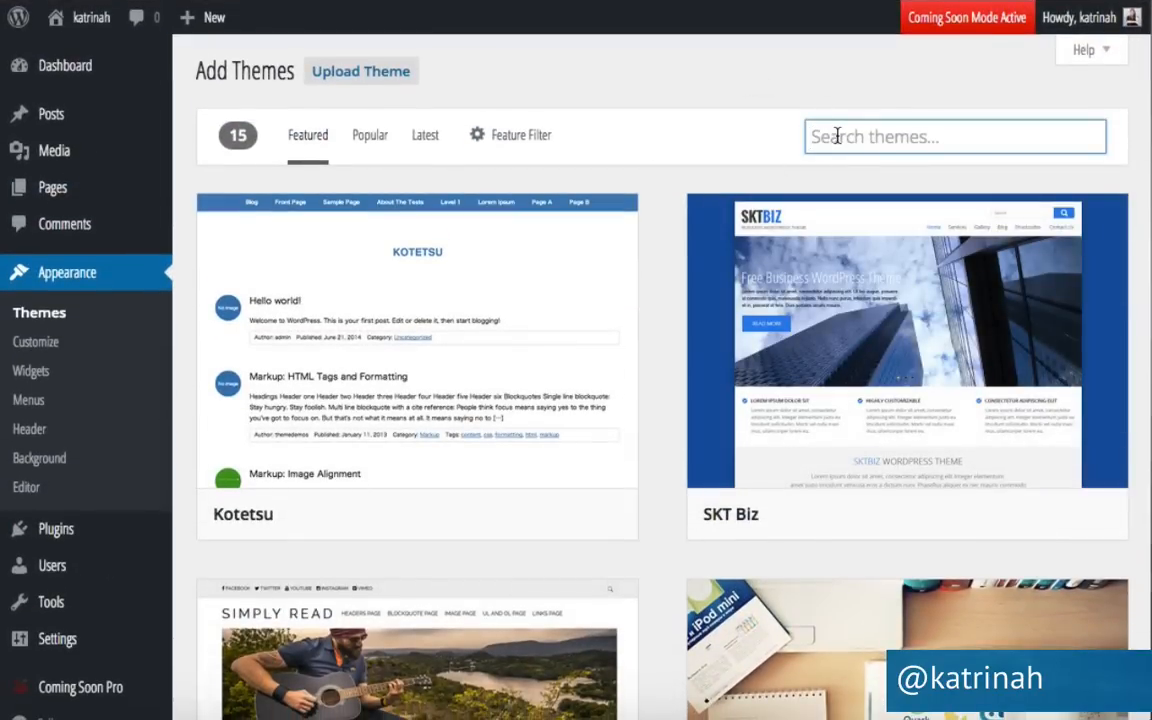
text(sydney)
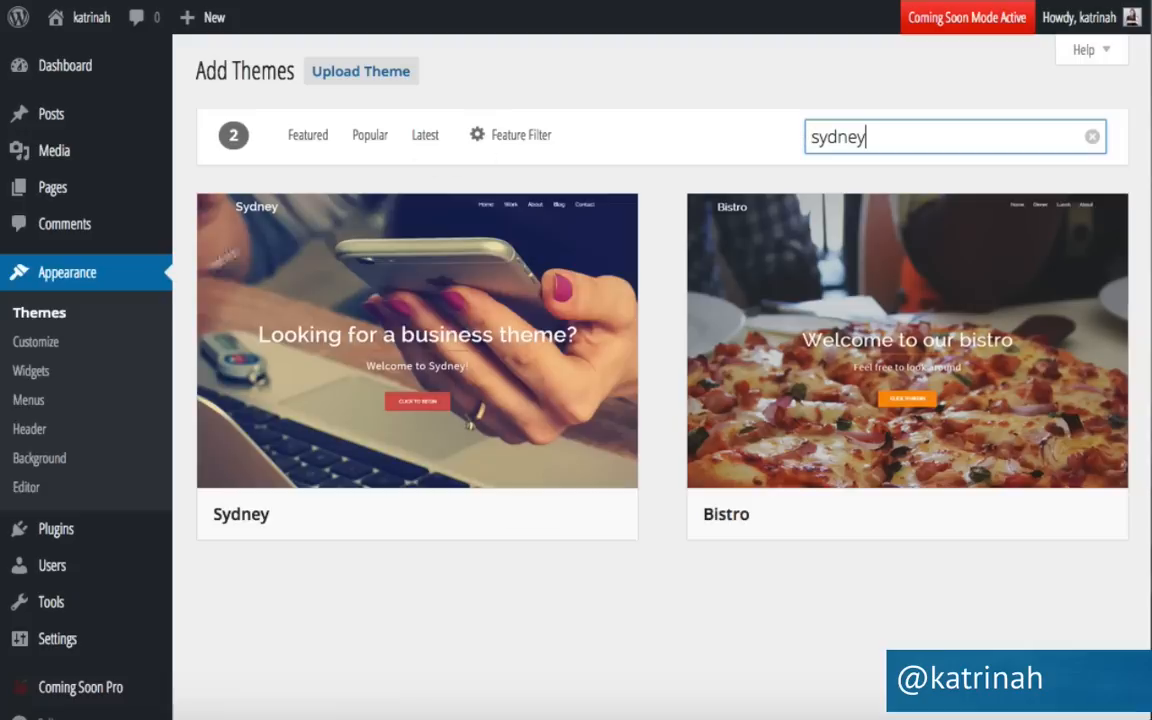
mouse_move(276, 315)
mouse_move(450, 340)
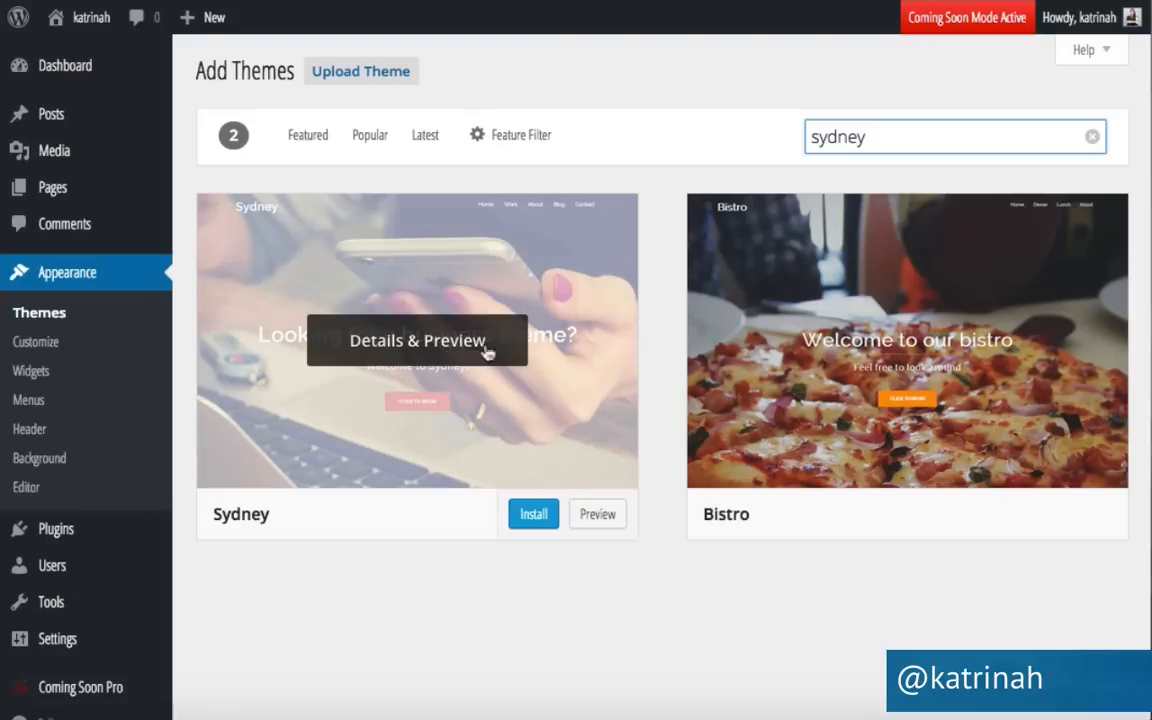
click(396, 345)
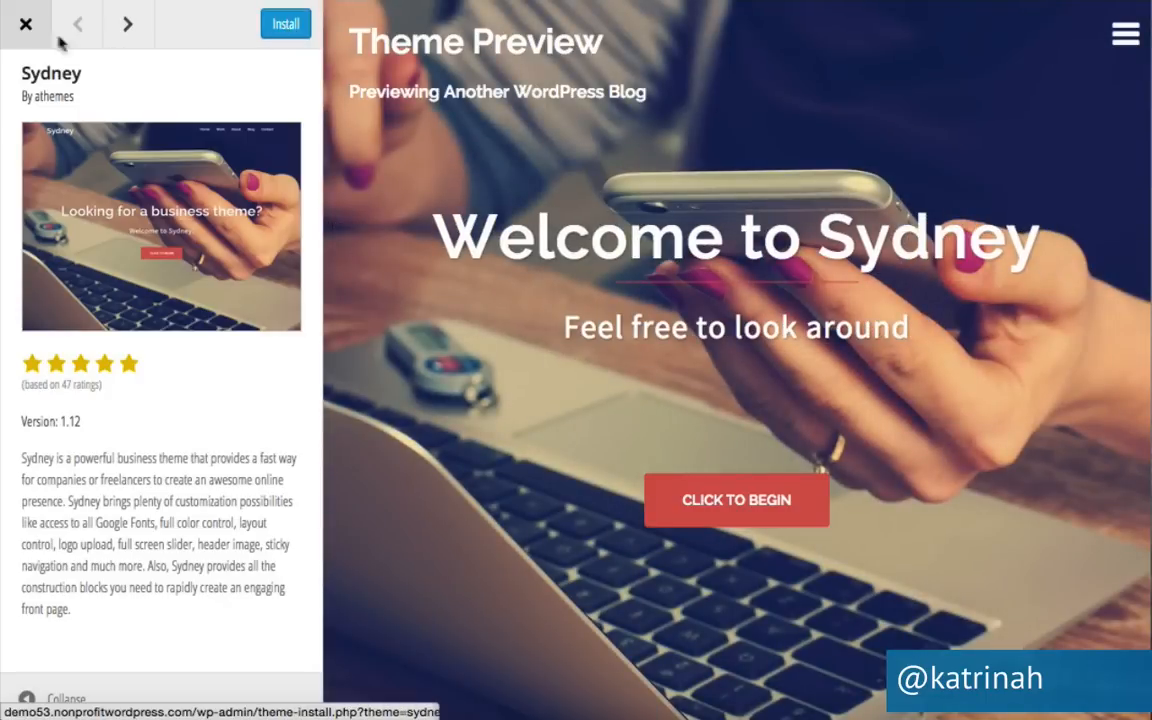
click(28, 25)
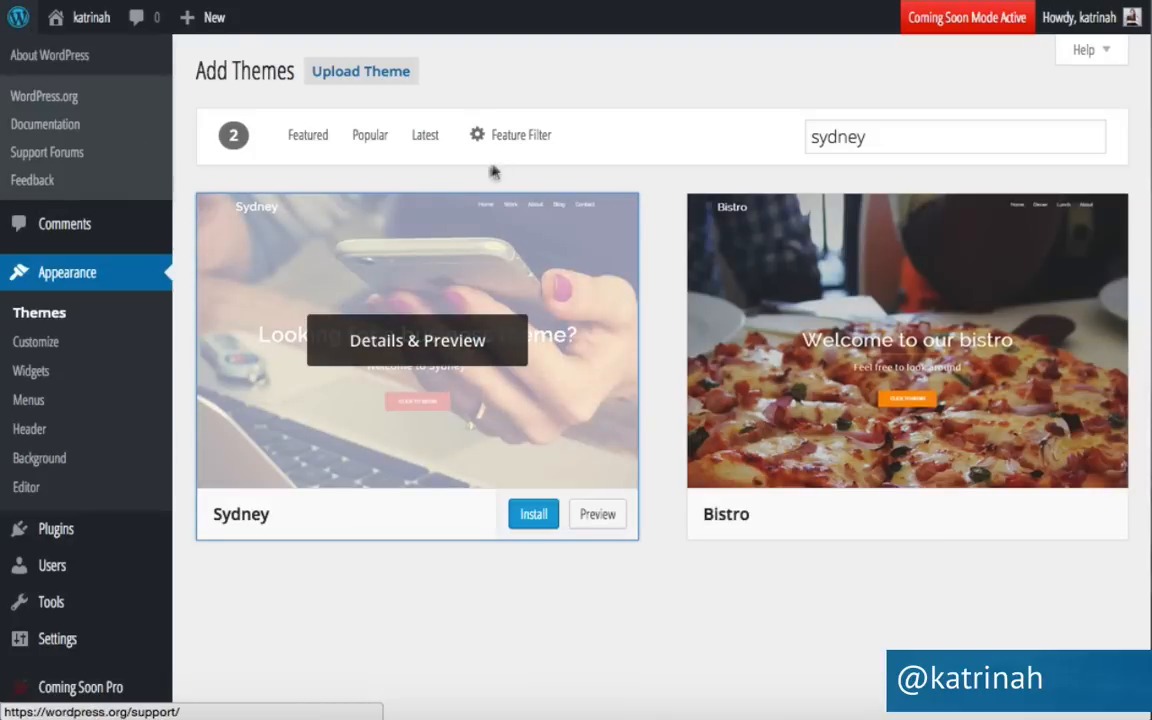
click(535, 517)
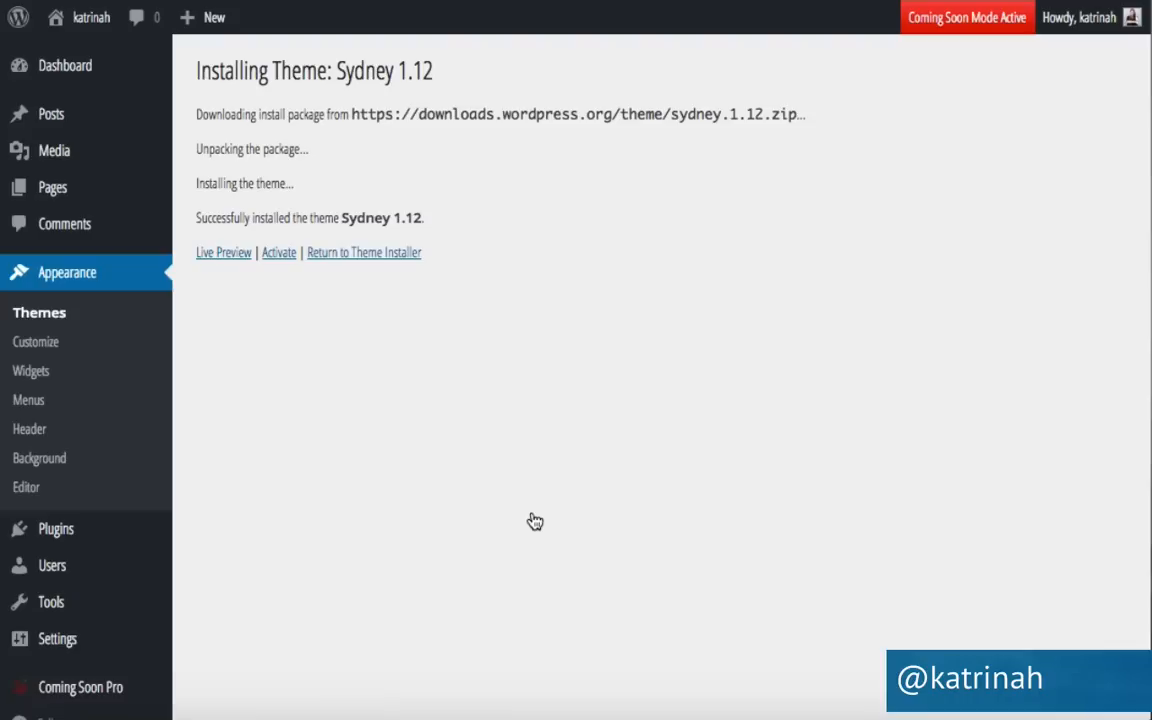
Activate Sydney and bulk-install both of its recommended plugins.
click(280, 255)
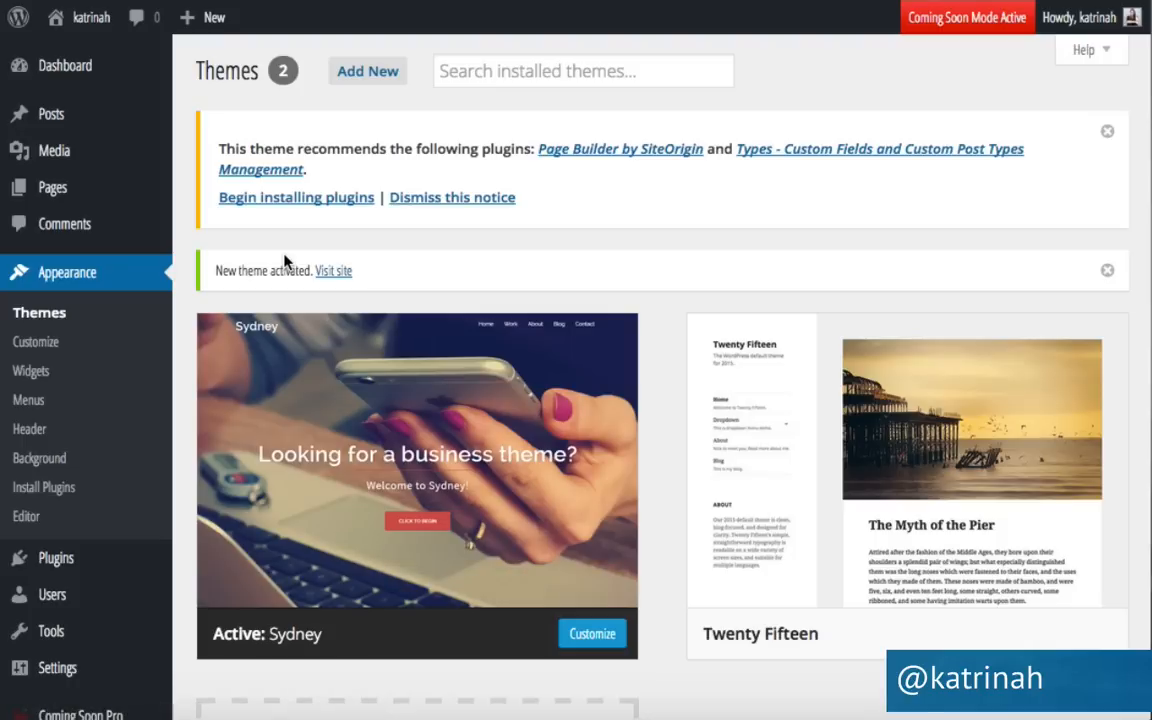
mouse_move(431, 450)
click(298, 199)
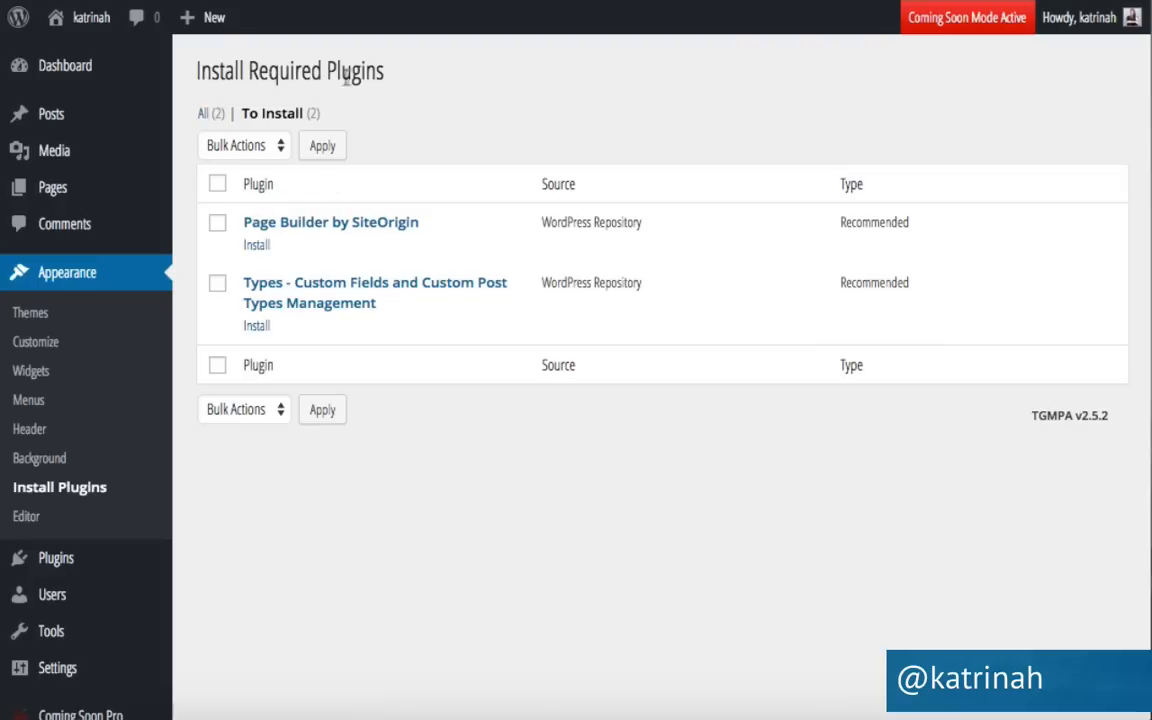
click(218, 186)
click(238, 146)
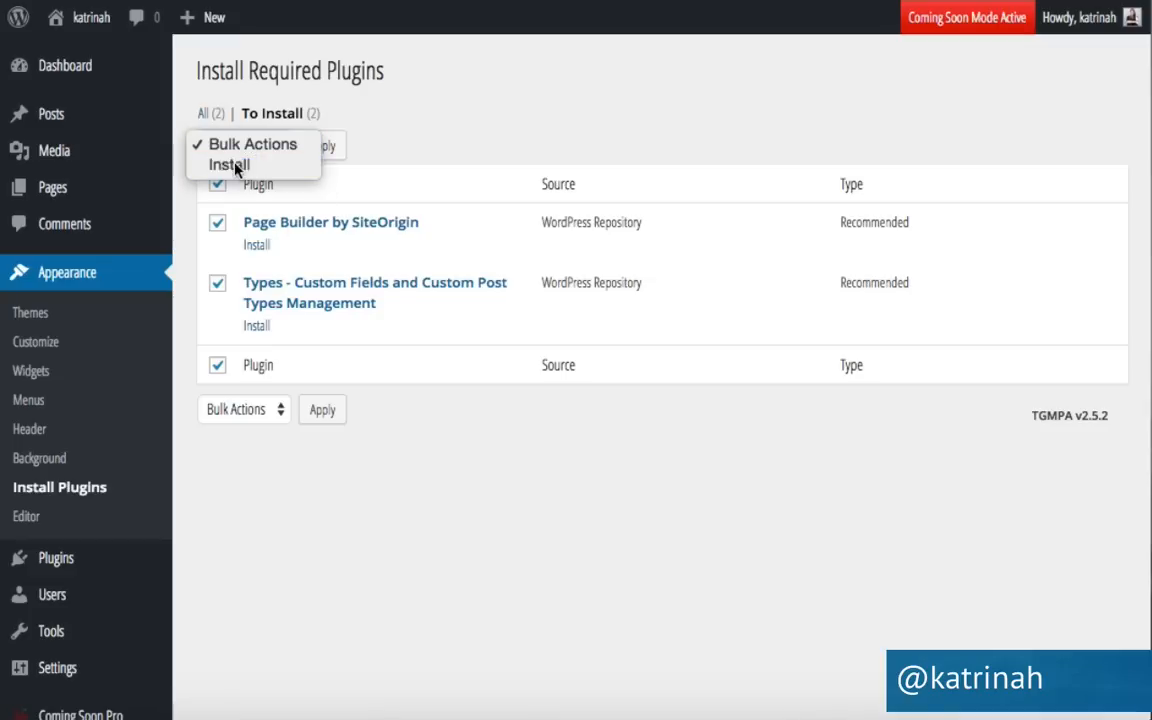
click(236, 168)
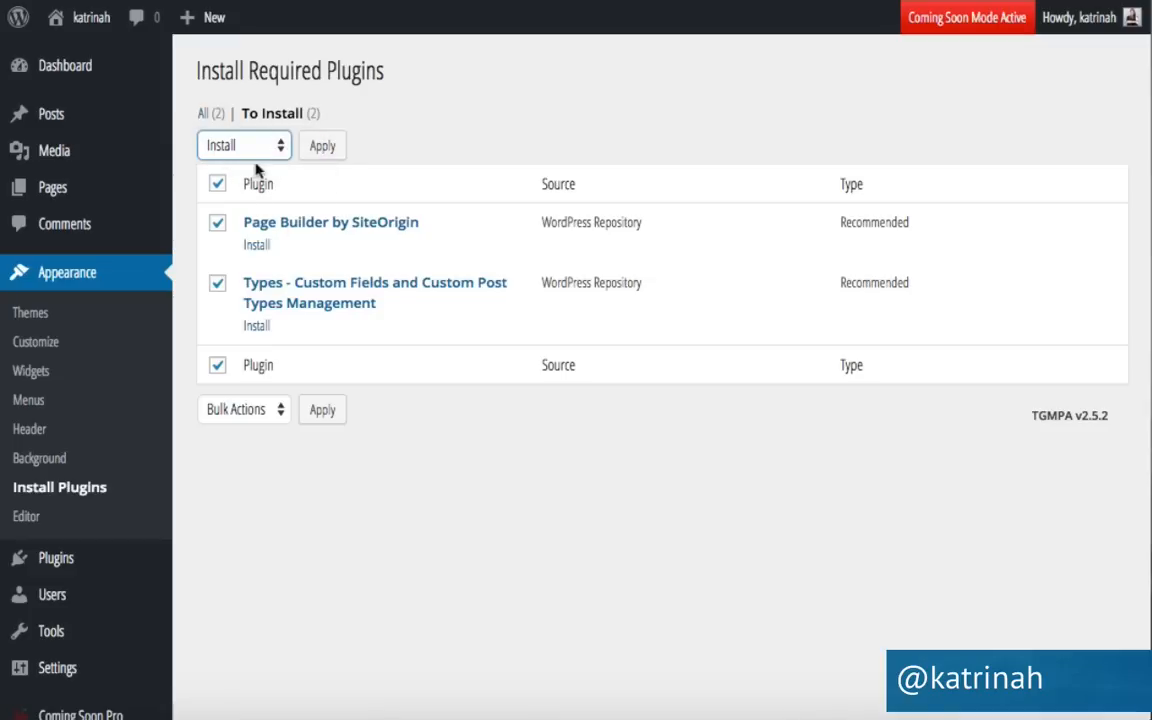
click(324, 146)
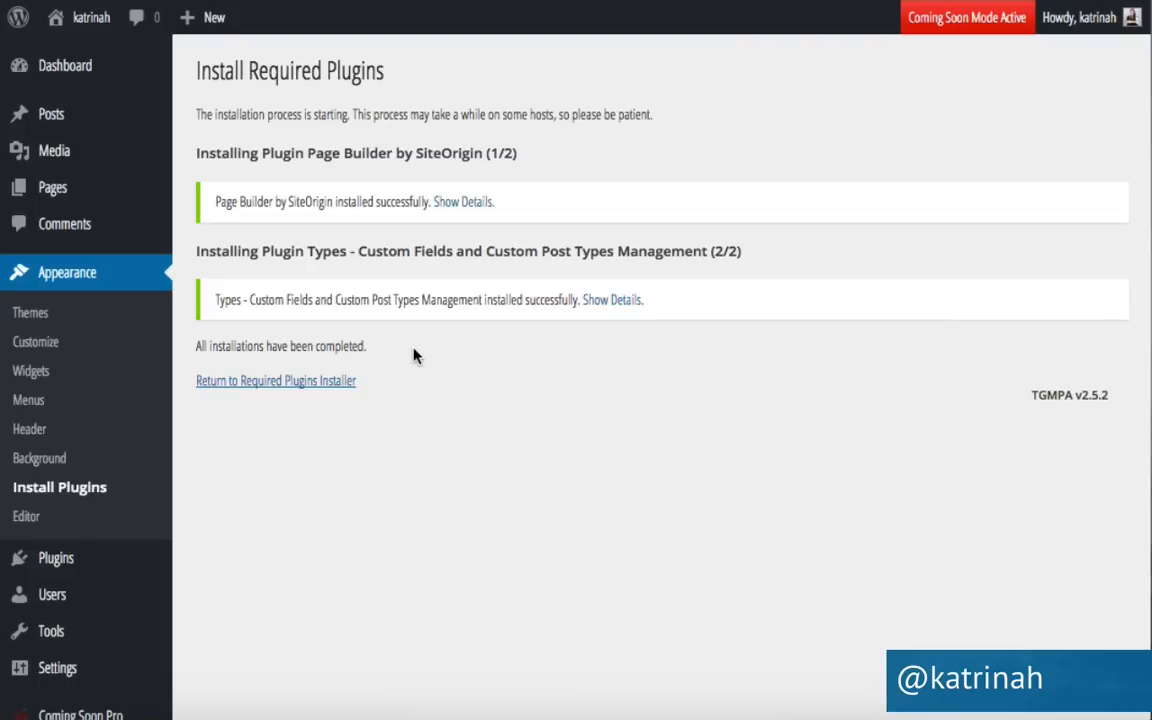
Back on Install Required Plugins, bulk-activate both selected plugins.
click(275, 382)
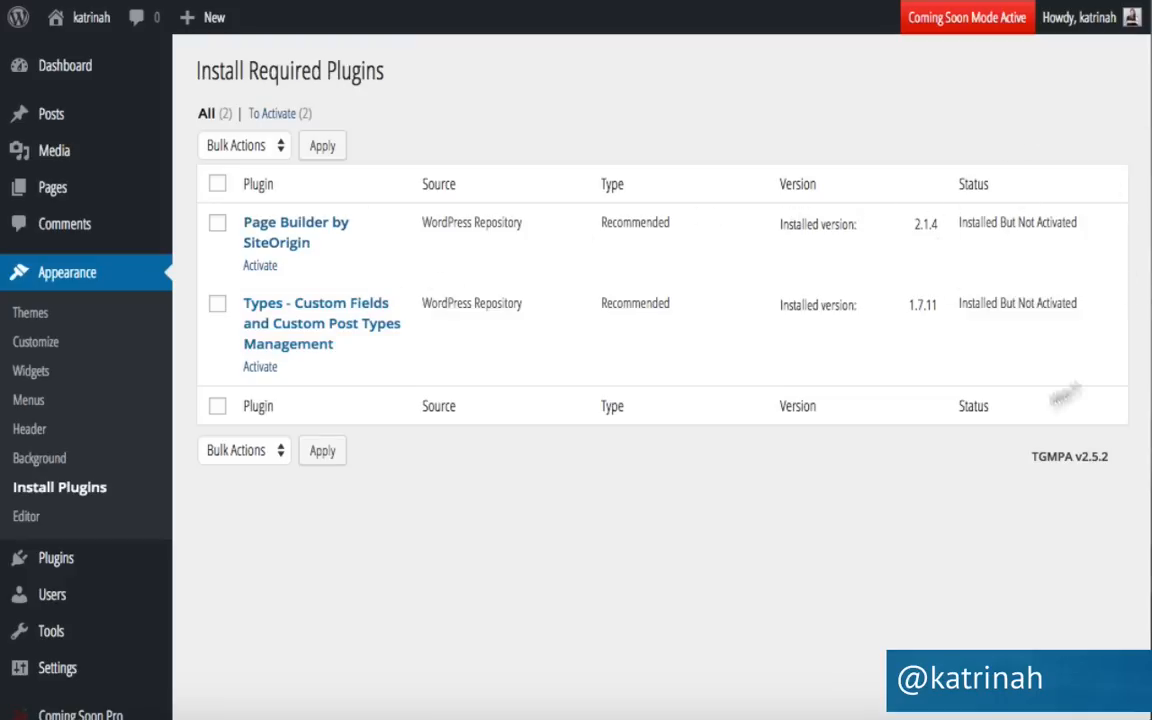
click(218, 185)
click(232, 147)
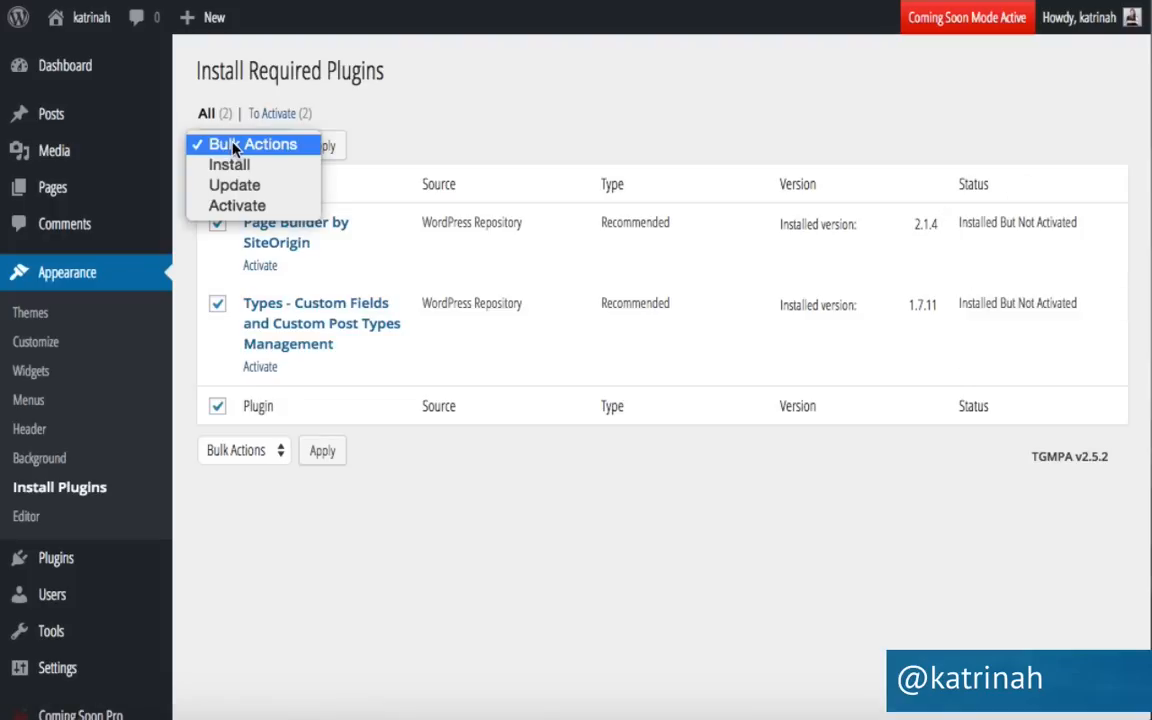
click(254, 207)
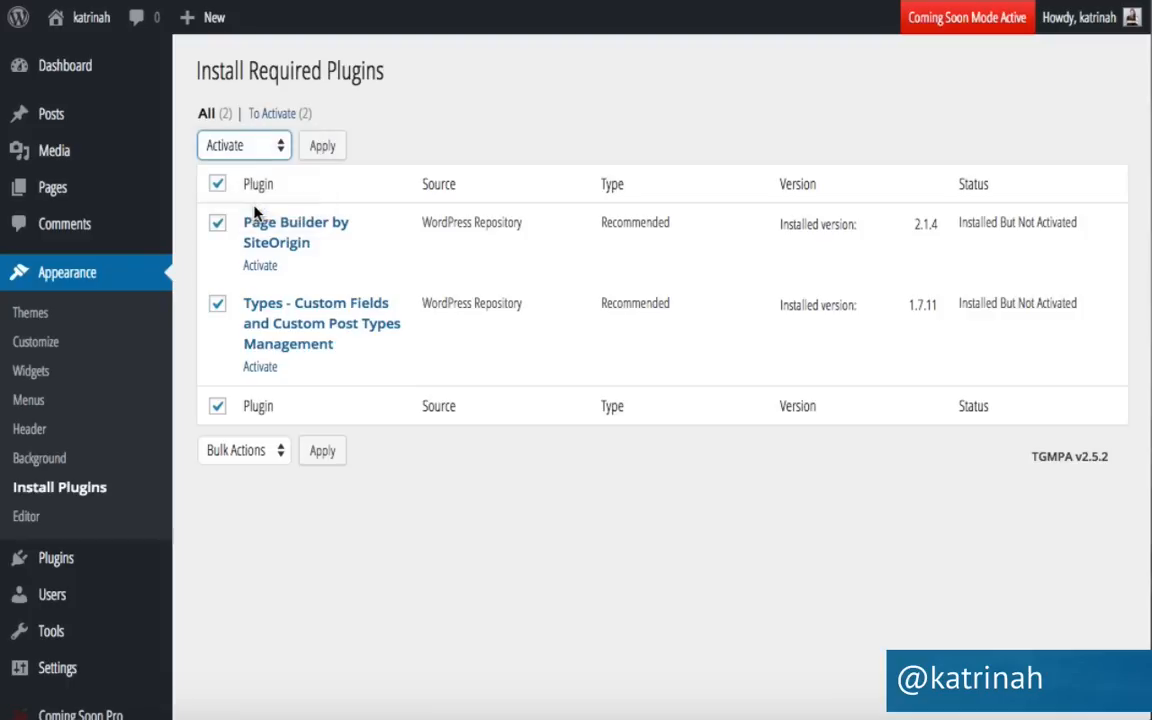
click(326, 148)
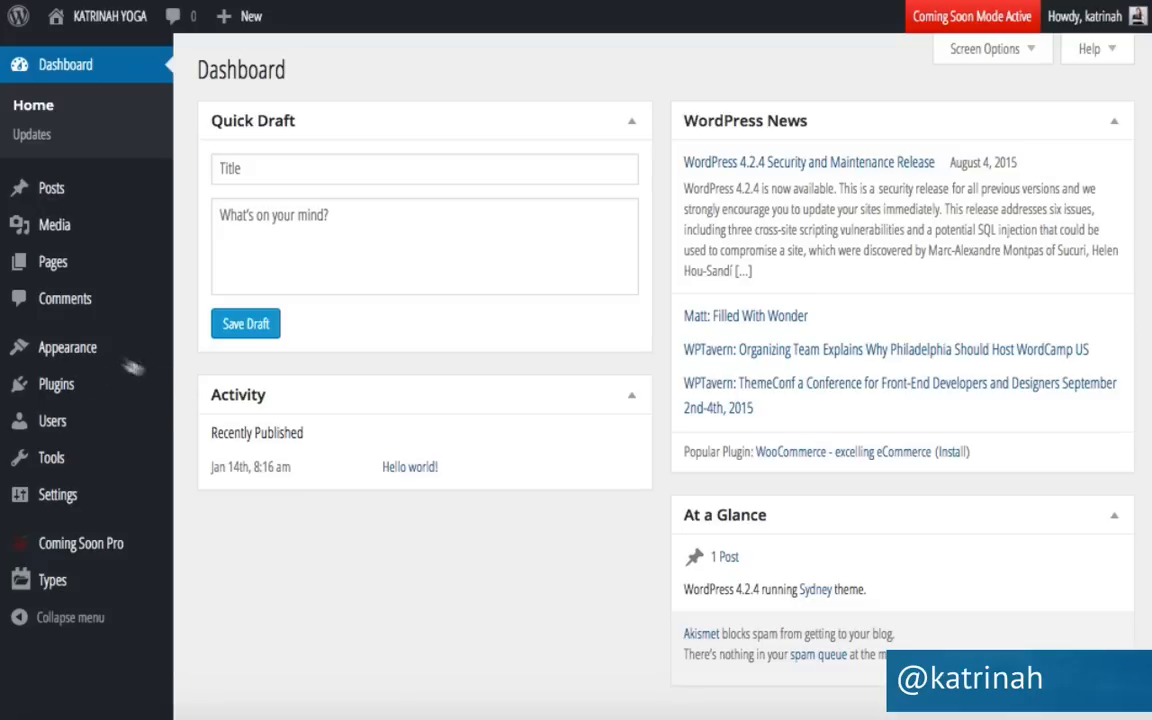
Open Appearance > Themes and scroll the list showing Sydney active beside Twenty Fifteen.
mouse_move(120, 348)
click(213, 352)
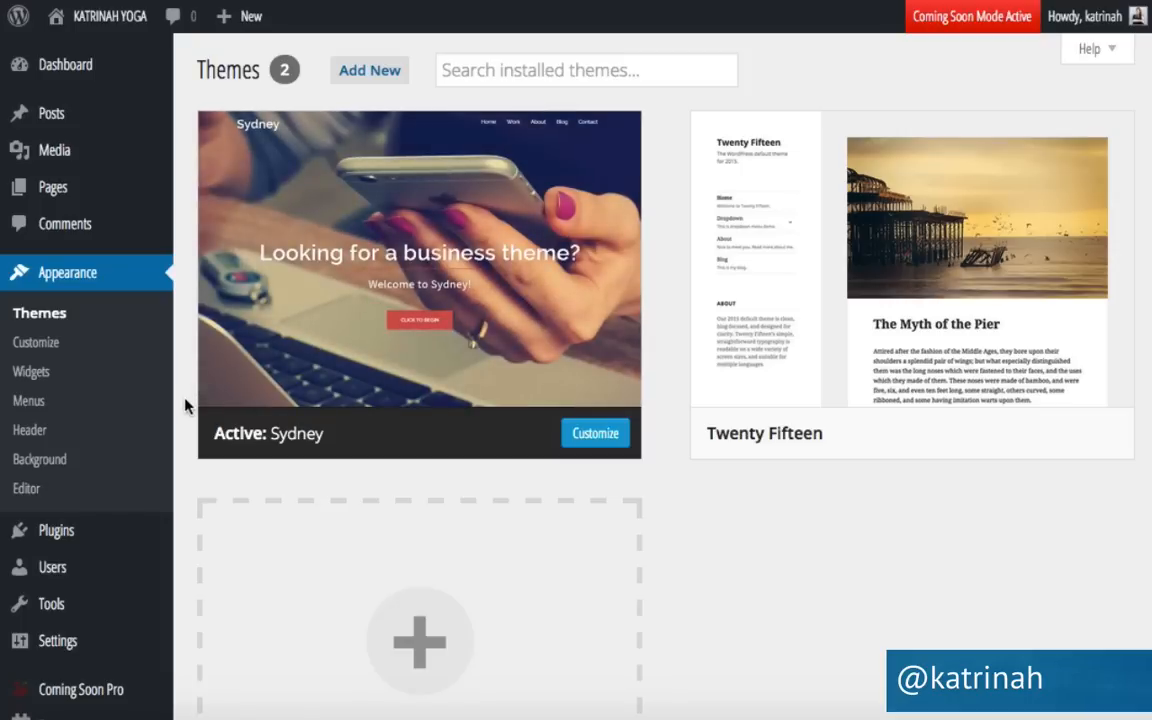
scroll(185, 405, down, 2)
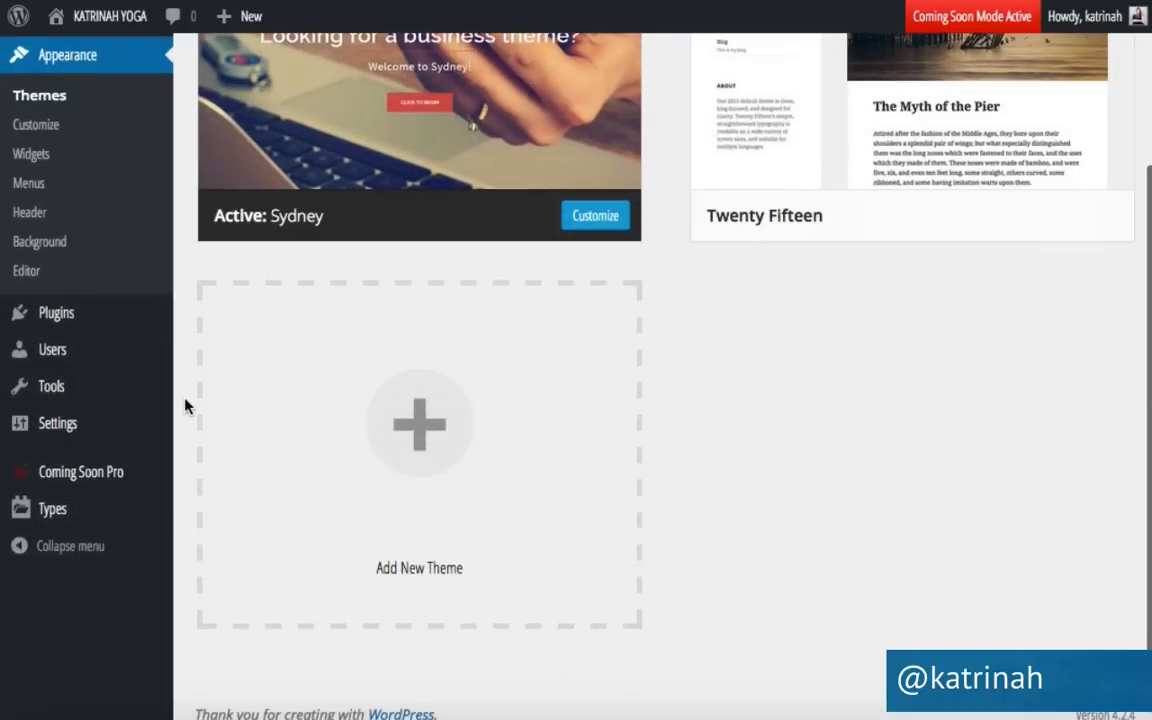
Search plugins for 'child themify', then install and activate Child Themify 1.1.1.
mouse_move(142, 320)
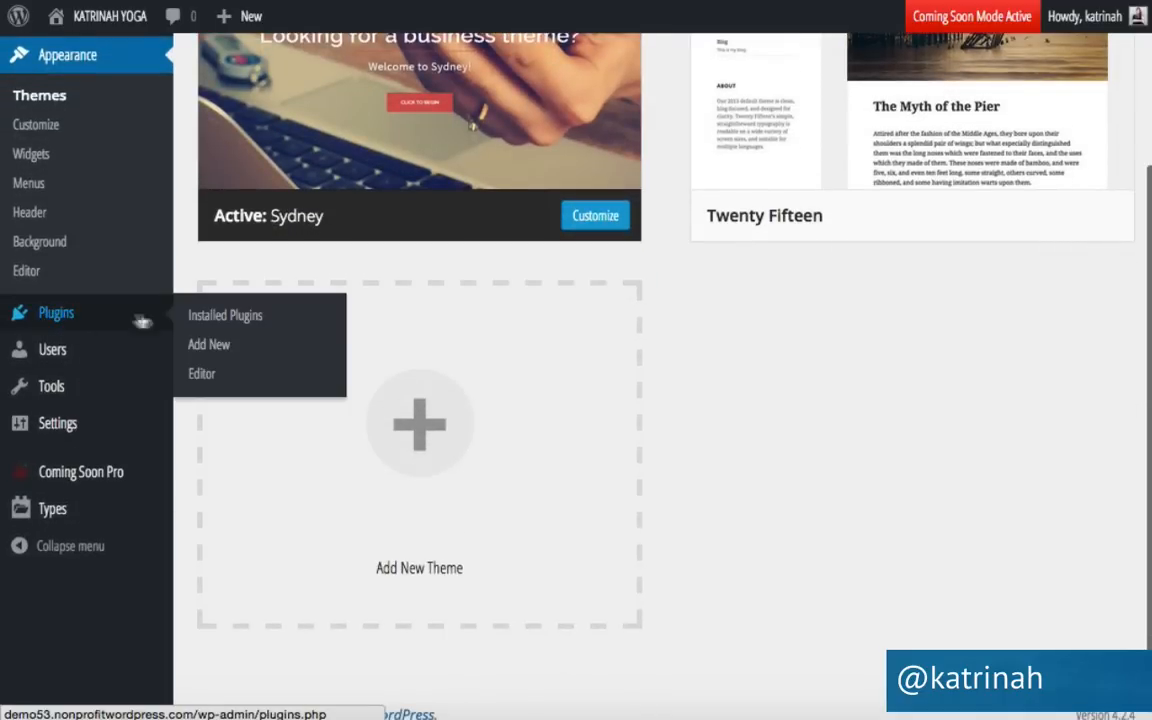
click(226, 347)
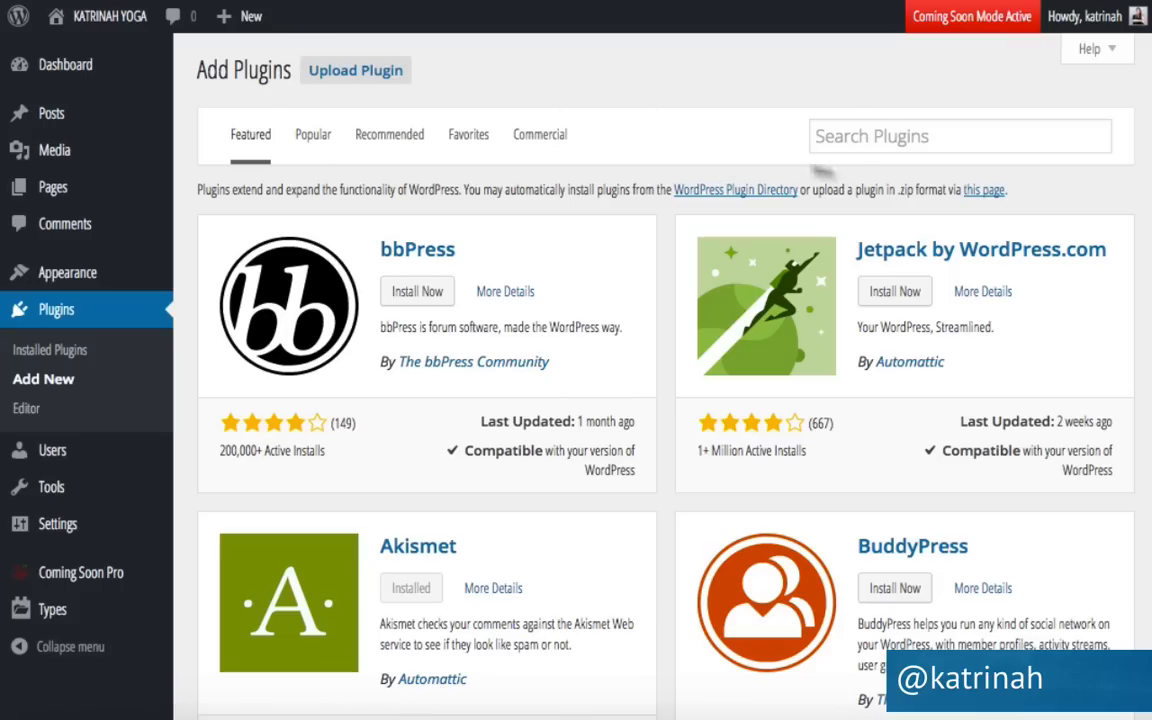
click(855, 138)
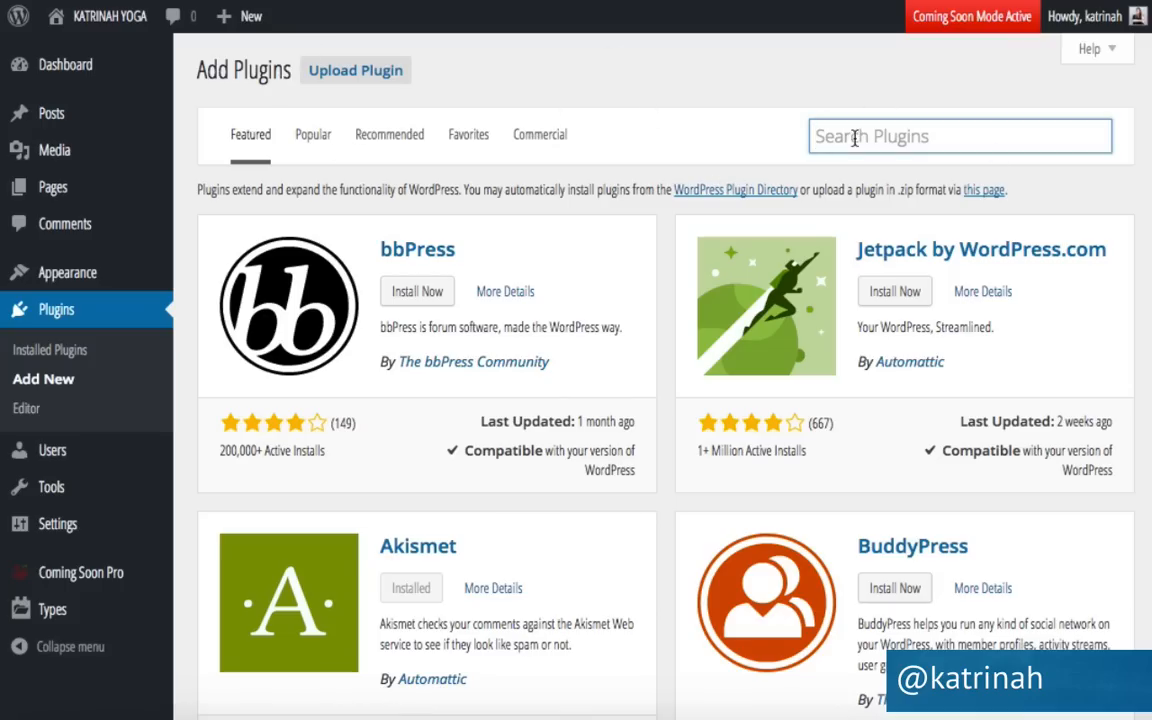
text(child themify)
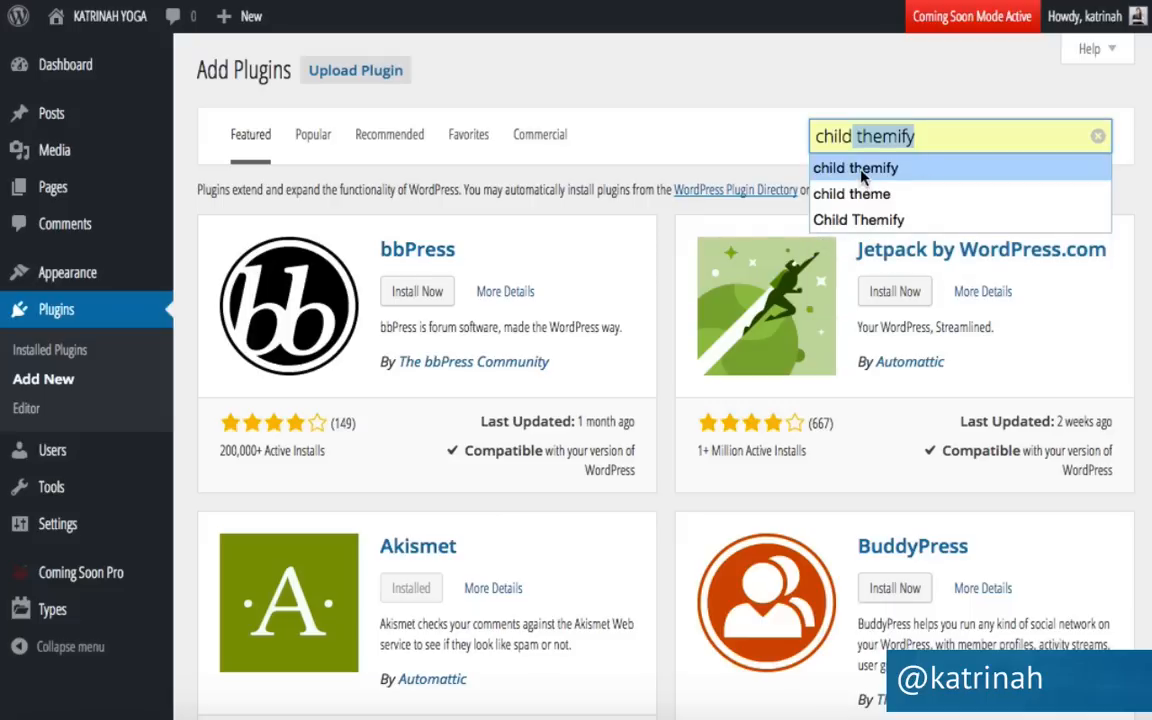
click(858, 170)
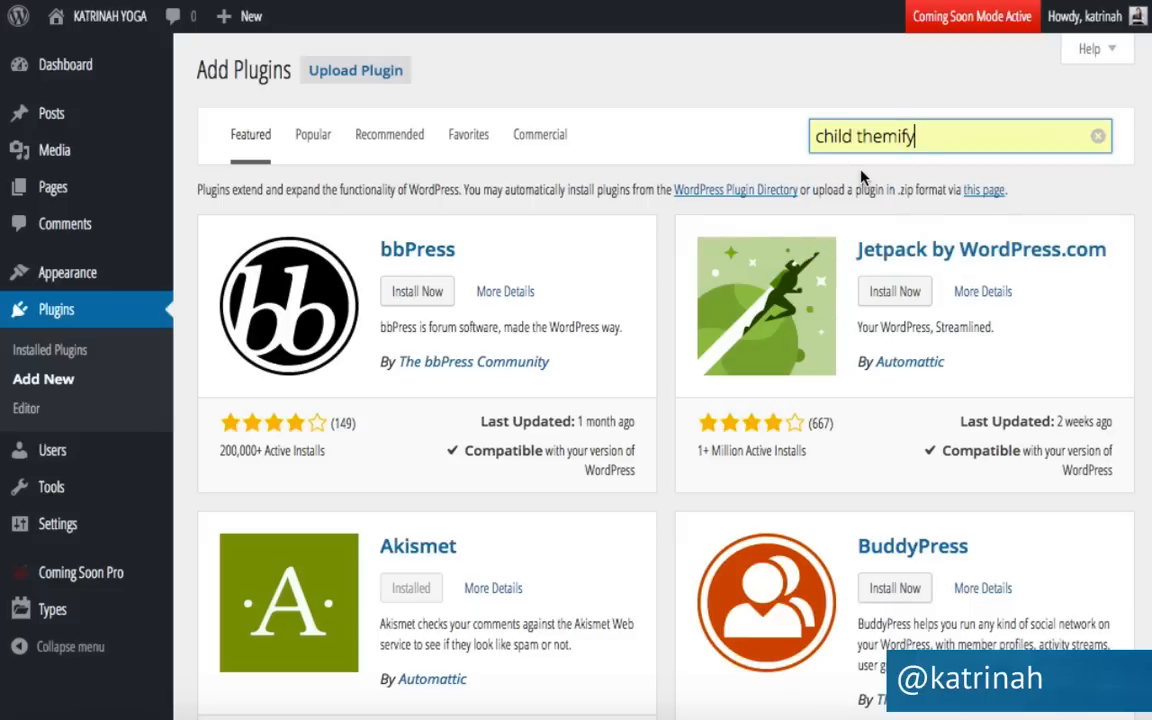
key(Return)
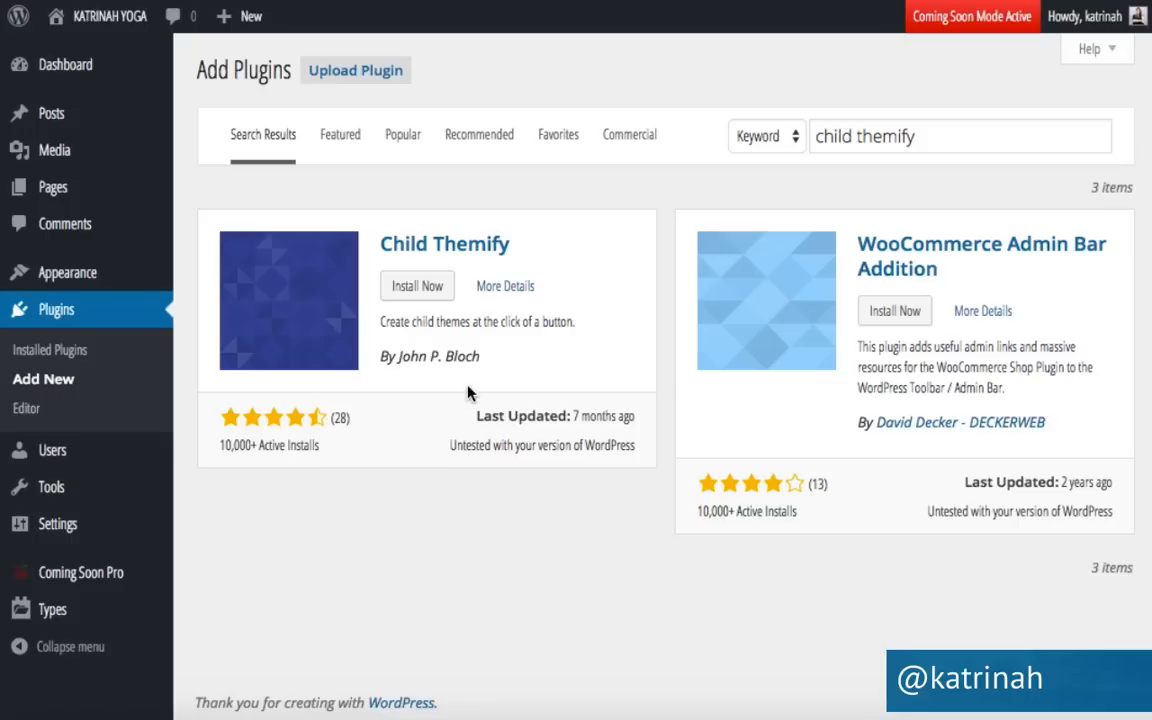
click(418, 286)
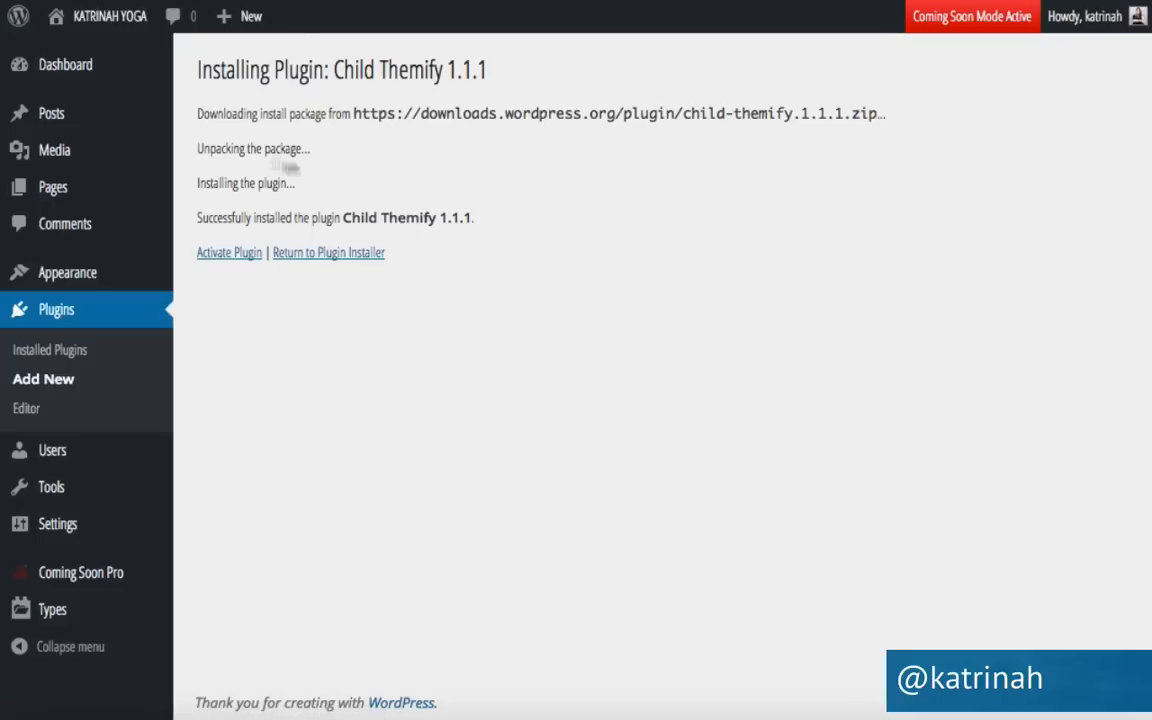
click(232, 256)
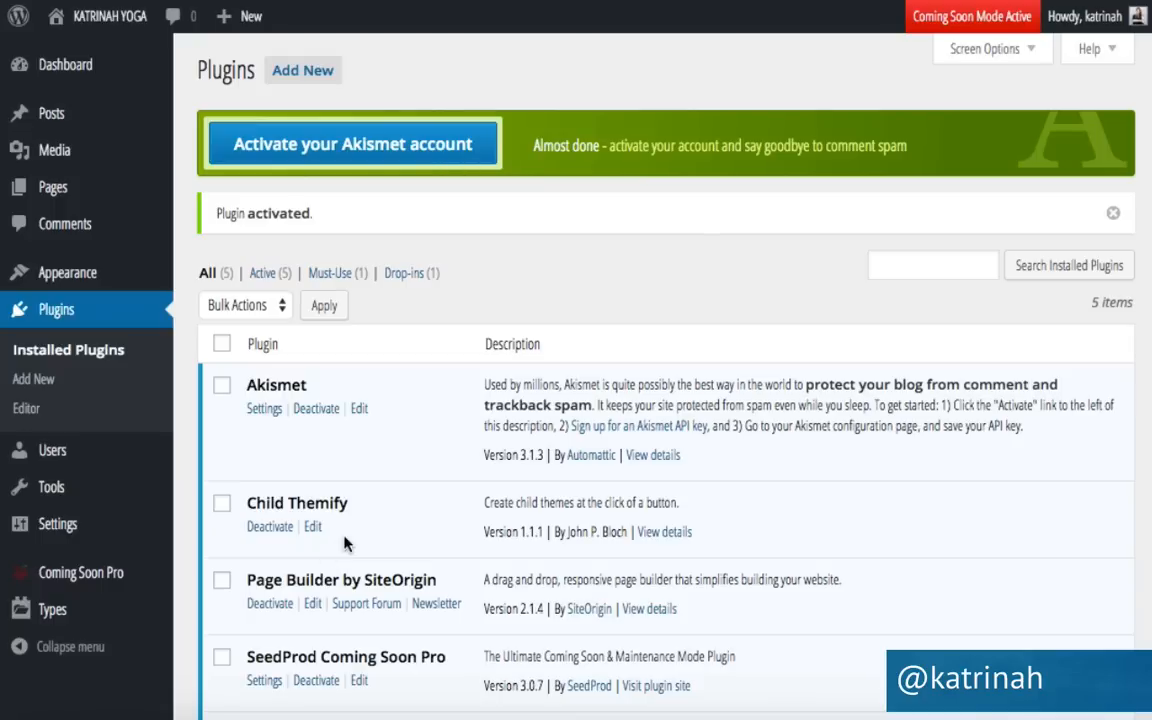
mouse_move(60, 274)
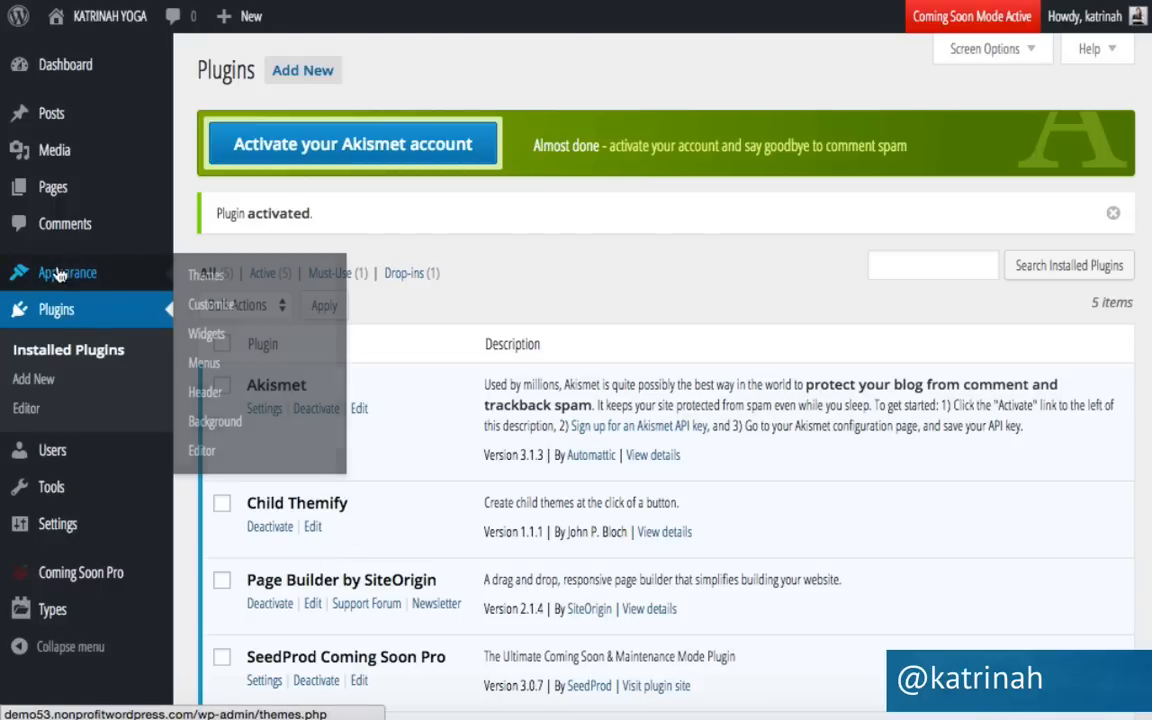
click(222, 279)
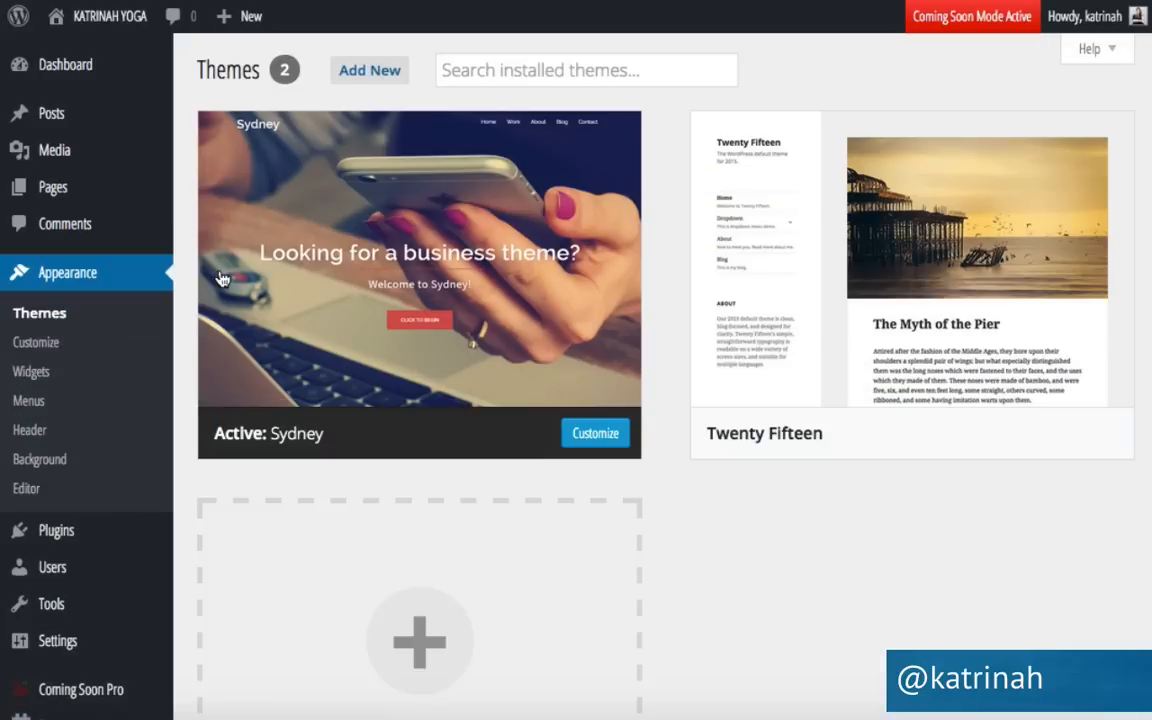
From Sydney's theme details, create a child theme named 'child-sydney'.
mouse_move(376, 246)
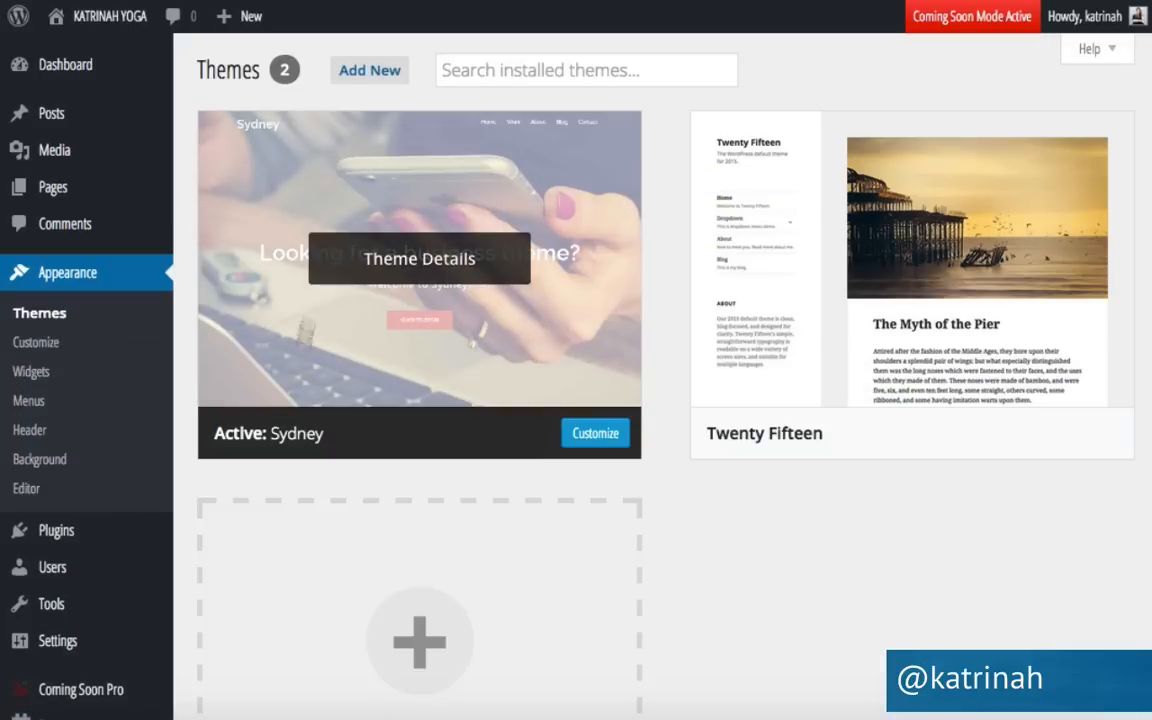
click(414, 263)
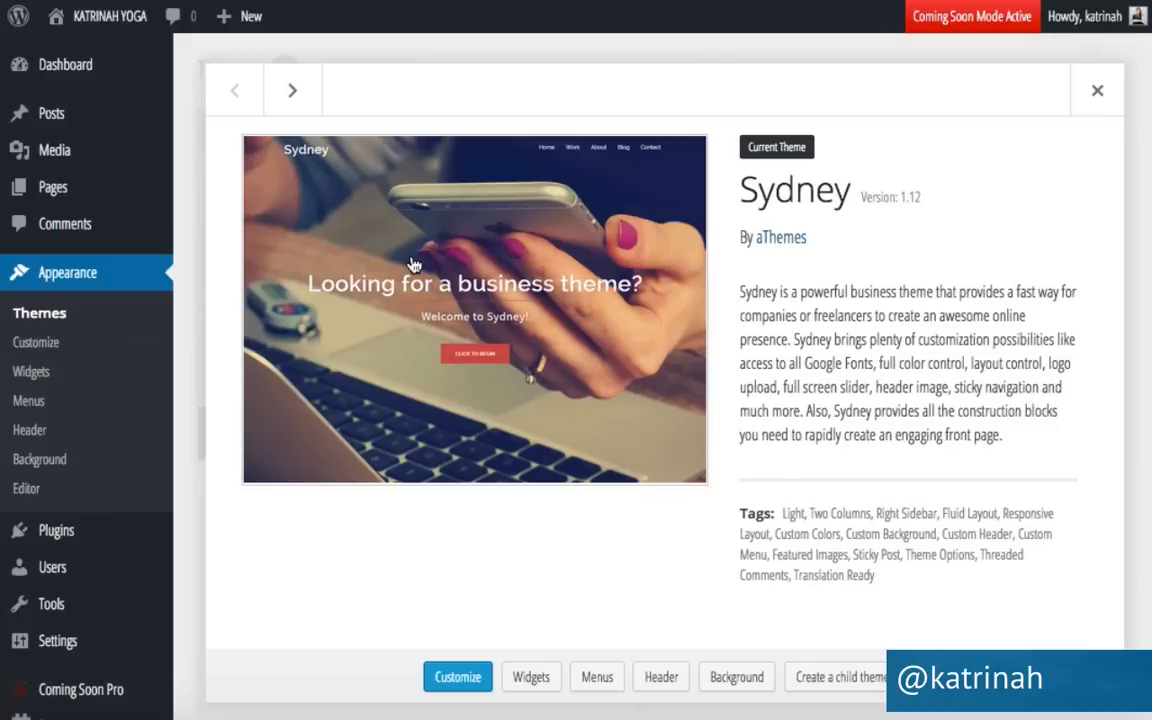
click(842, 678)
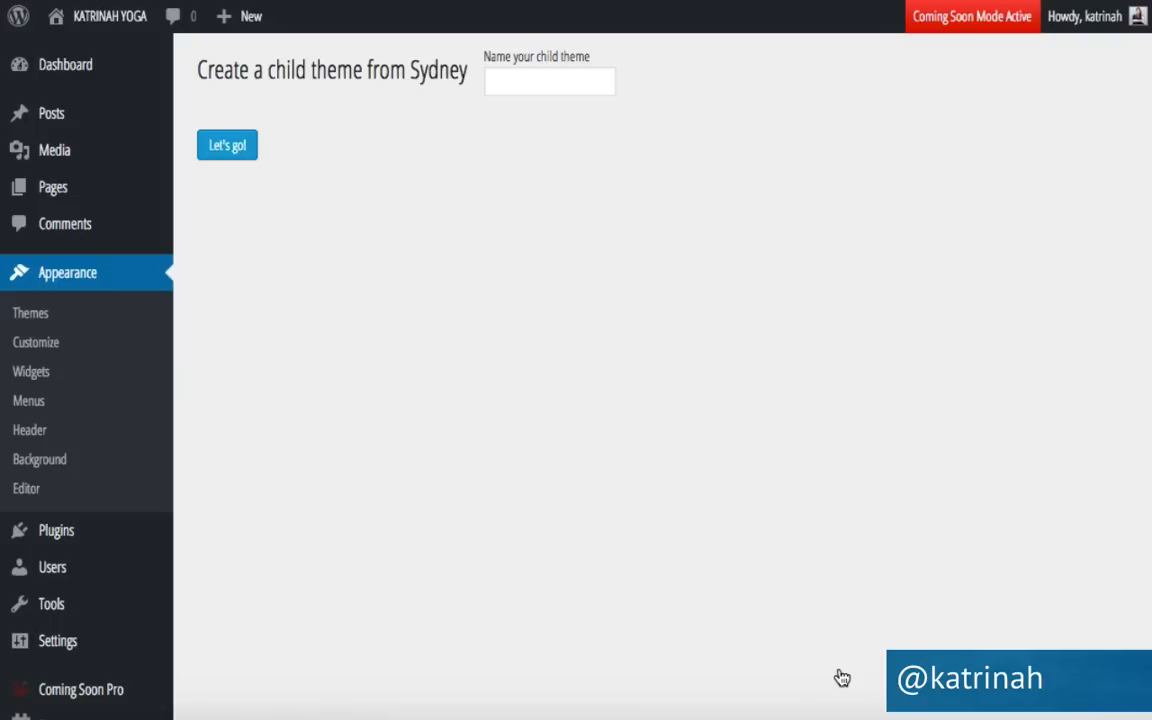
click(505, 82)
text(ch)
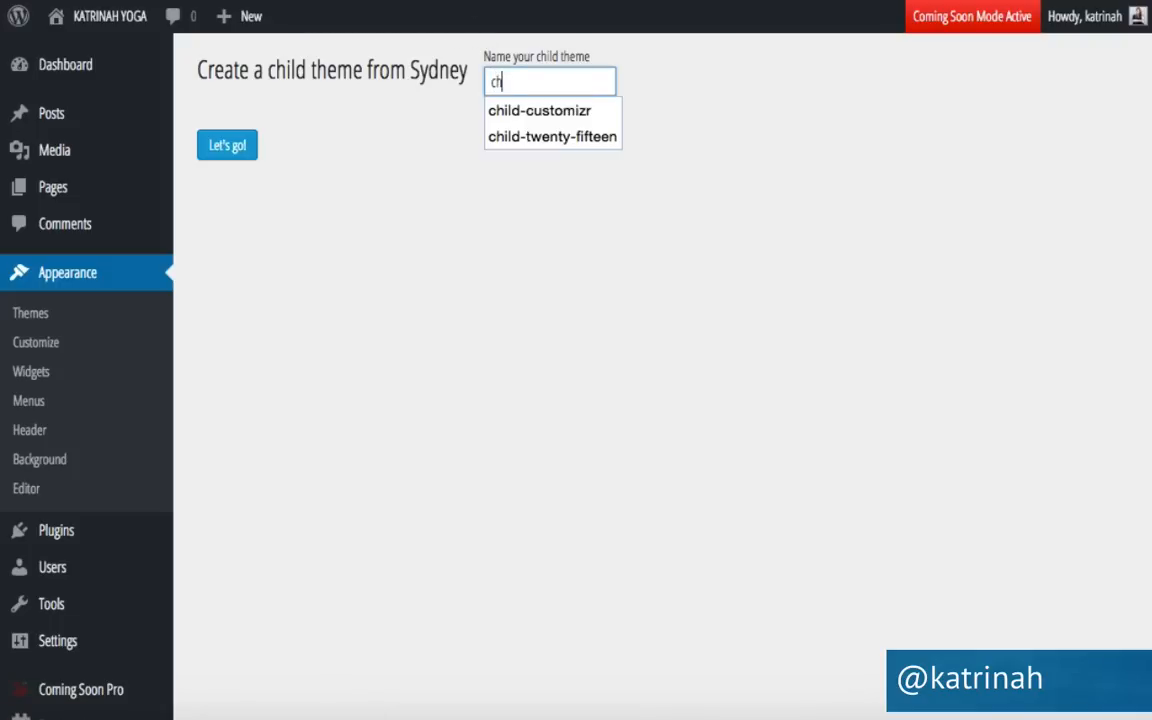
text(ild-sydney)
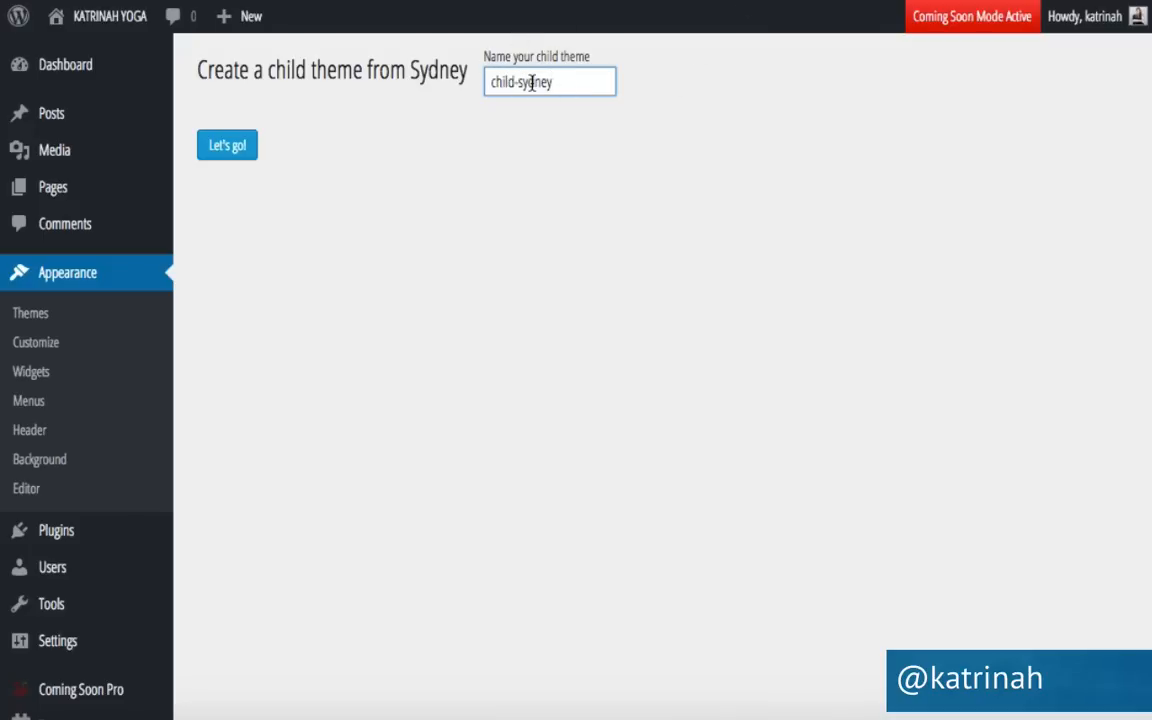
click(228, 146)
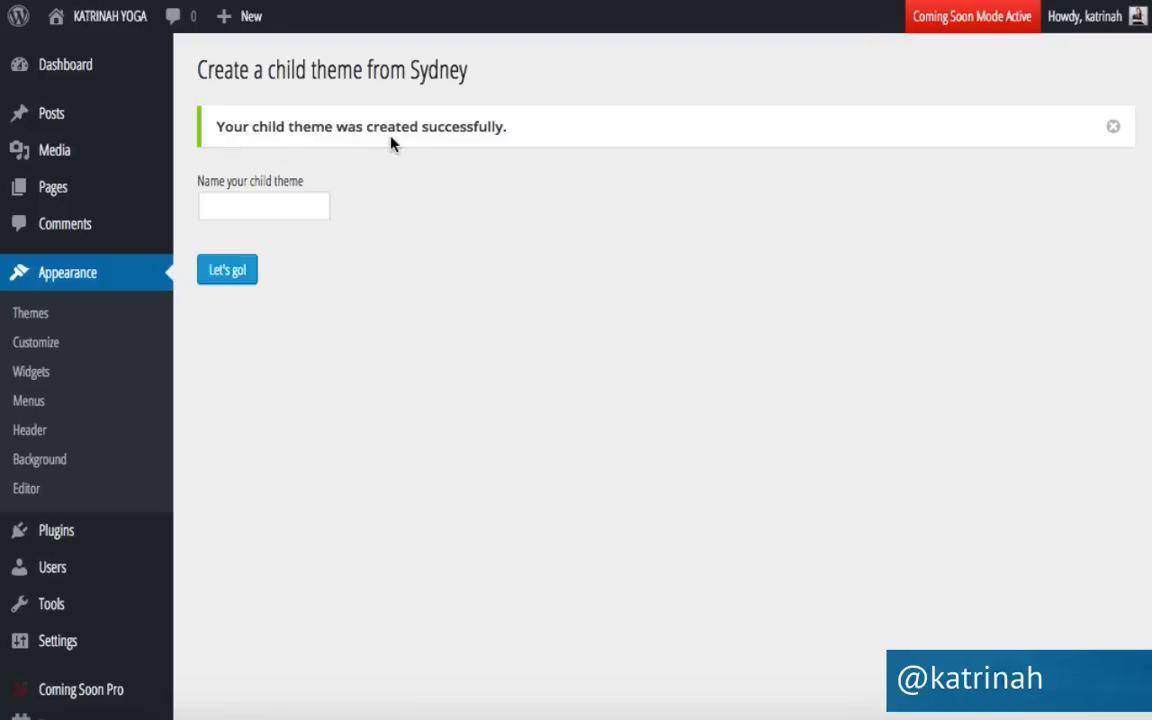
Activate the child-sydney theme from the installed themes list.
click(33, 315)
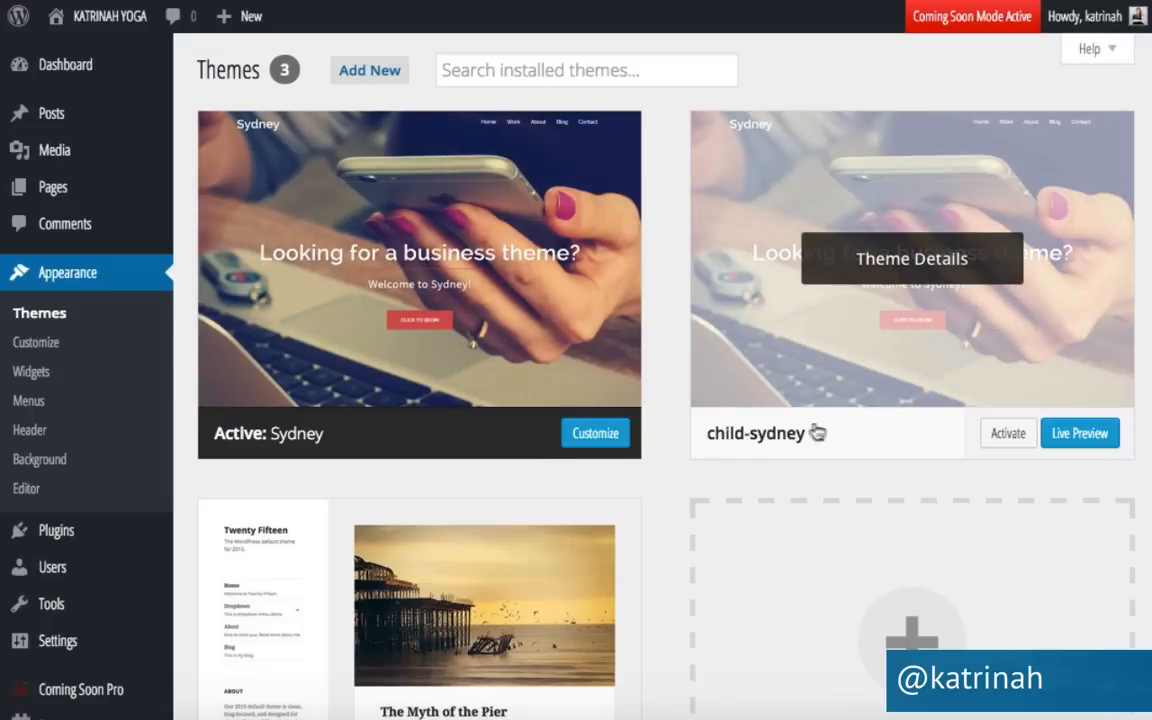
click(1005, 437)
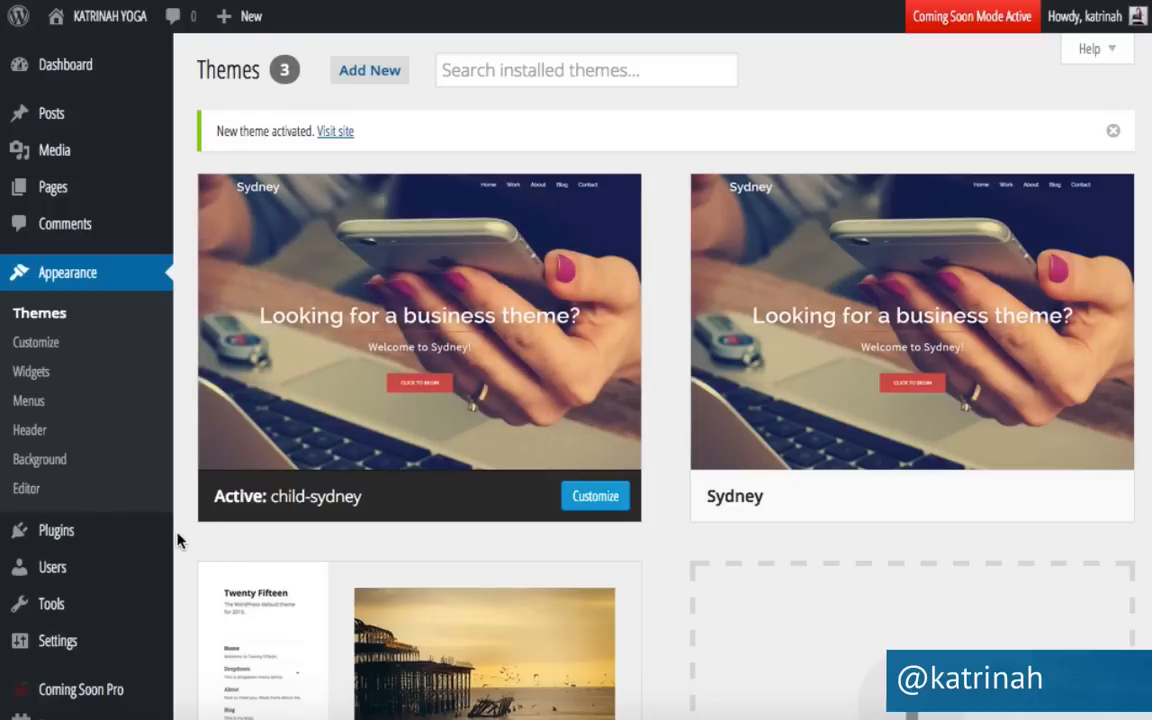
scroll(178, 540, down, 3)
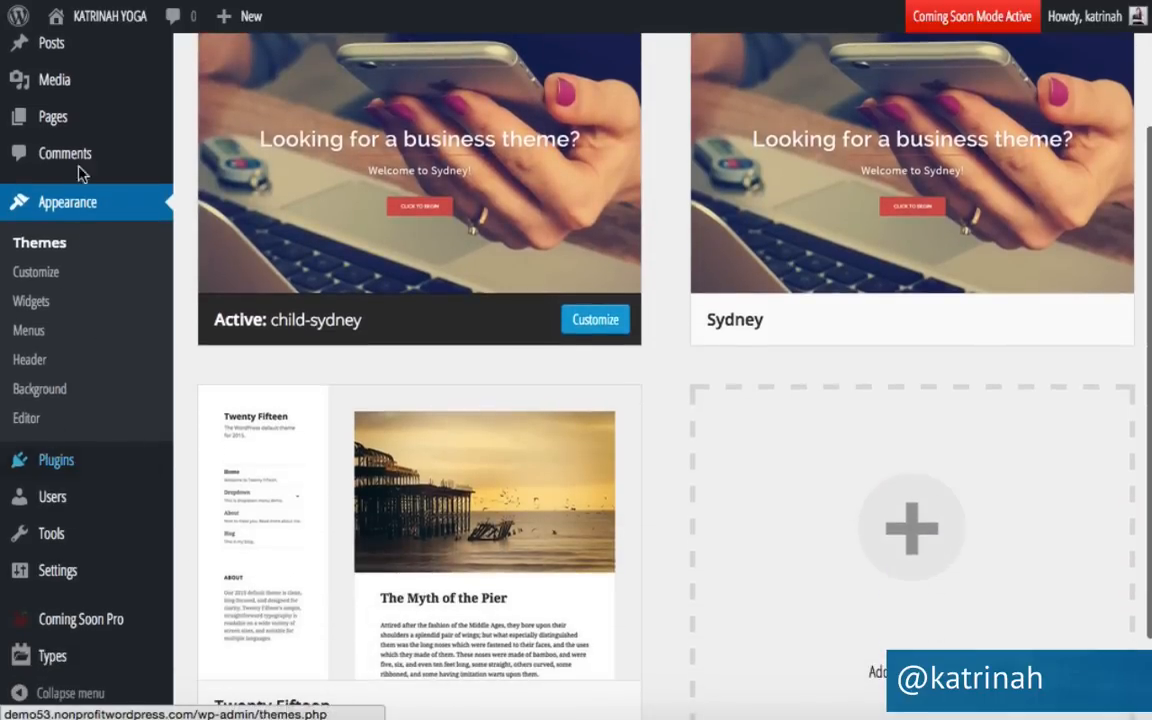
scroll(51, 505, down, 2)
mouse_move(47, 584)
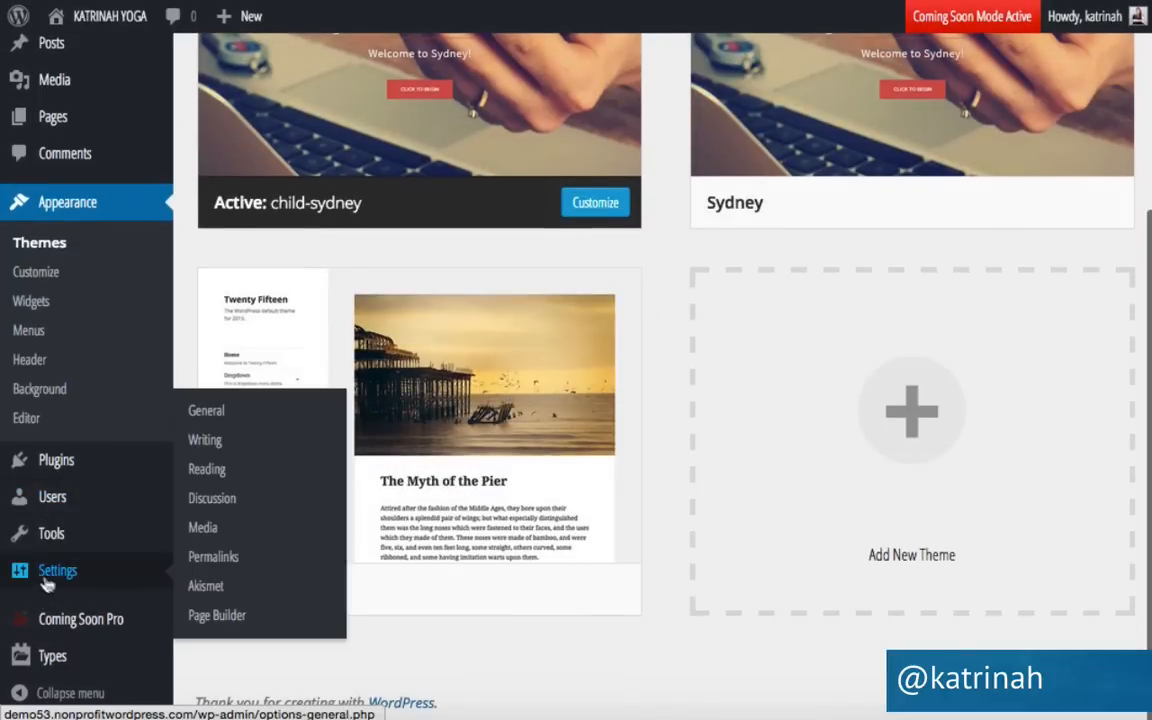
Save the General settings without changes, then go to the Writing settings.
click(212, 411)
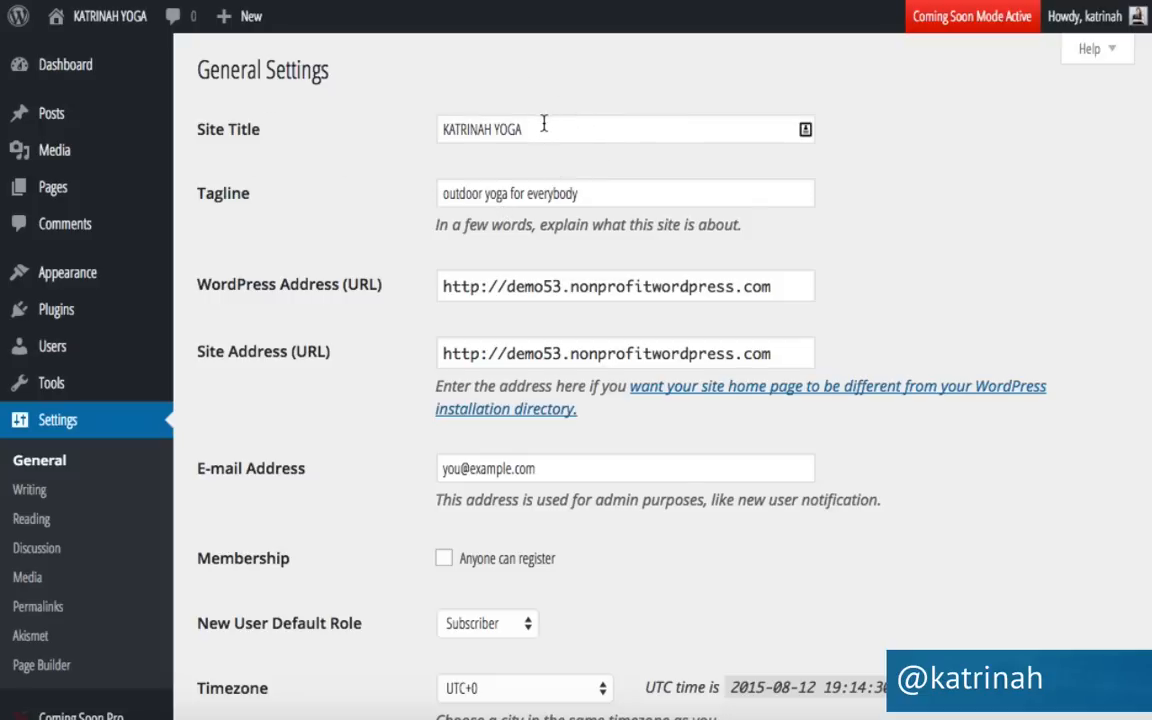
scroll(368, 381, down, 7)
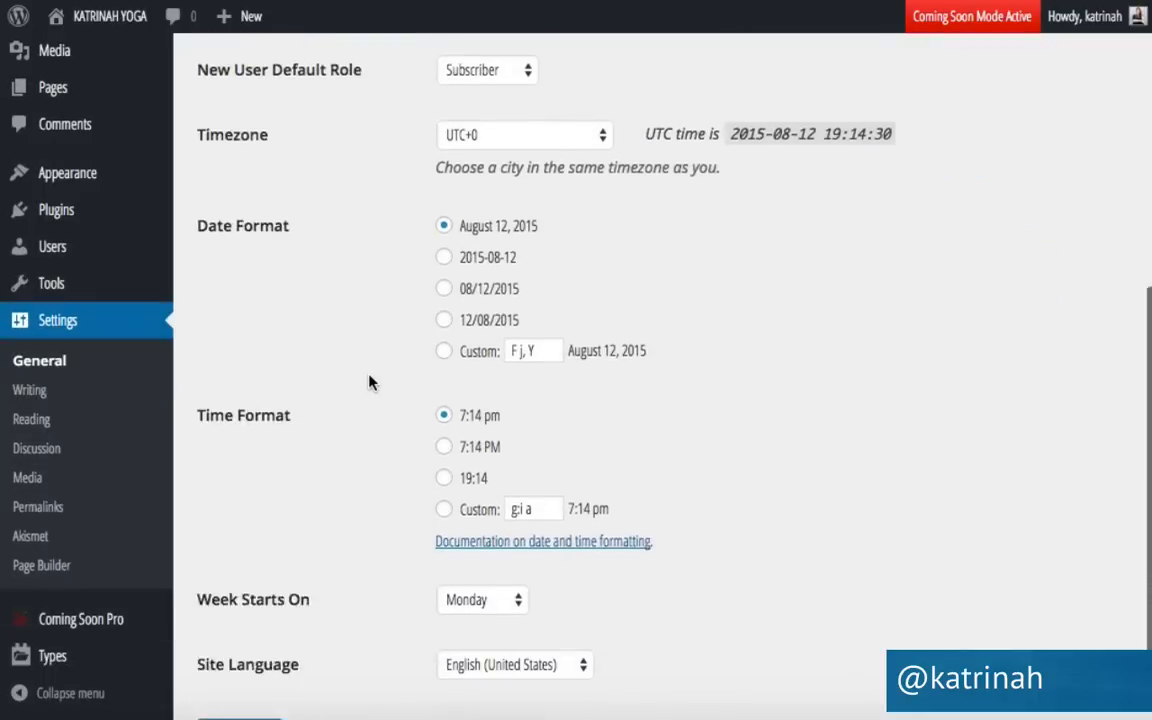
click(245, 609)
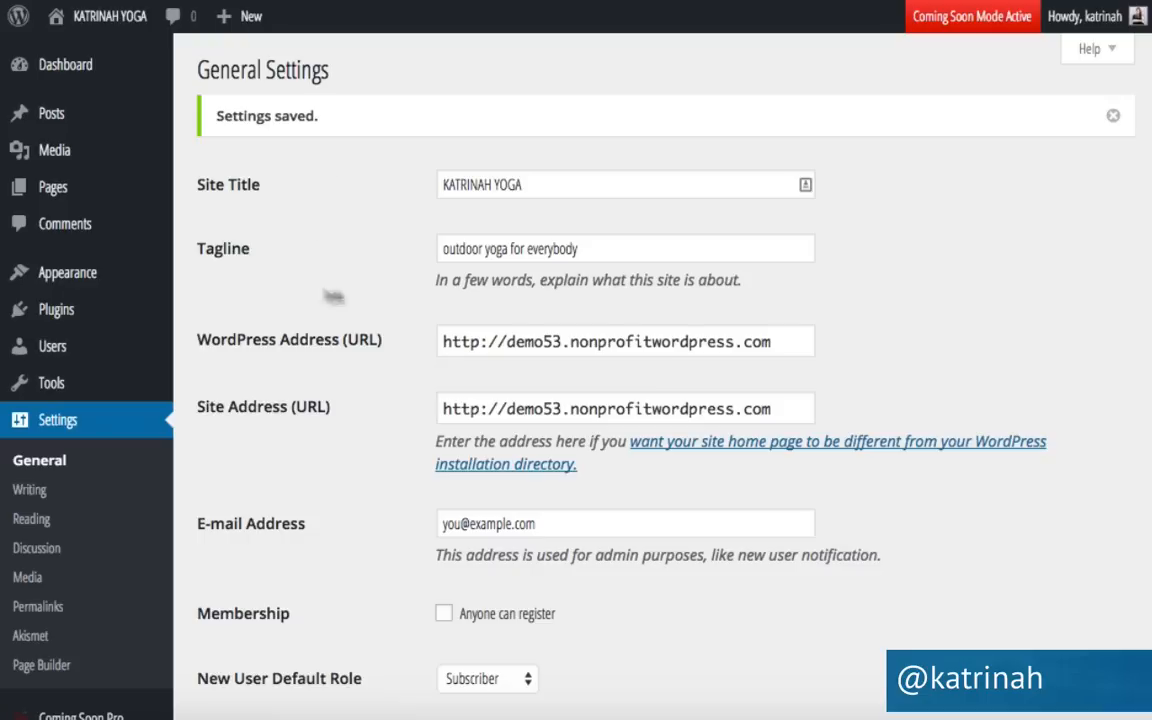
click(29, 491)
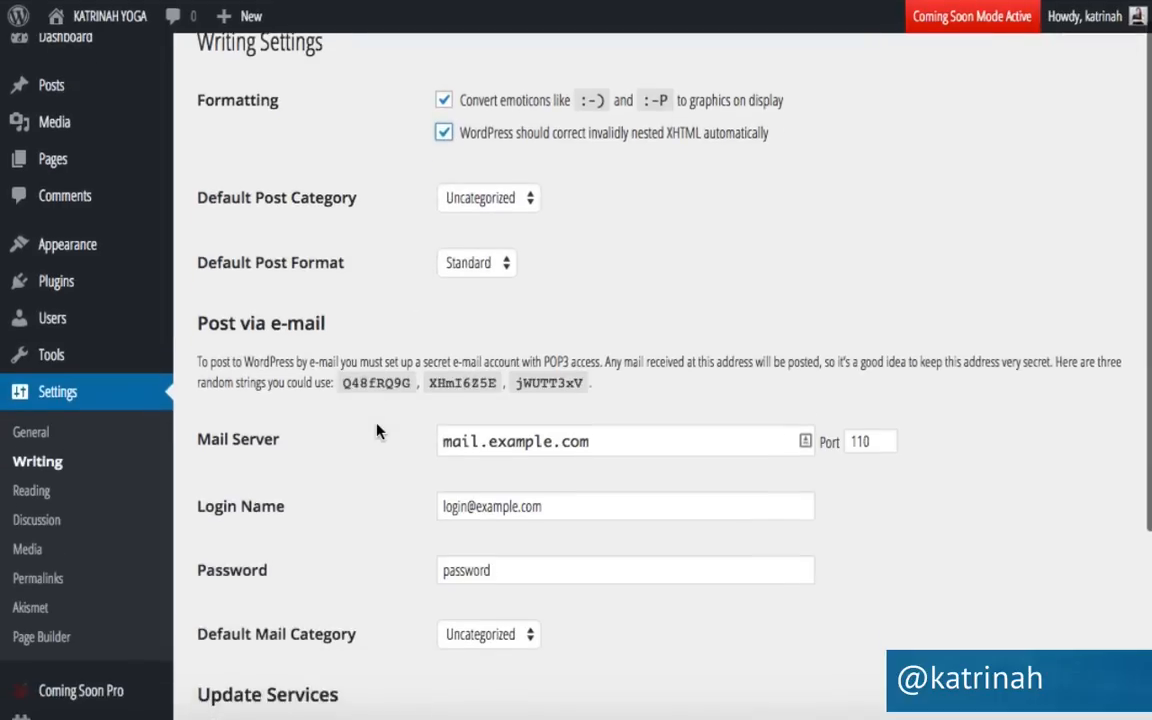
Save the Writing settings and scroll down to the Update Services list.
scroll(358, 472, down, 4)
scroll(358, 472, down, 2)
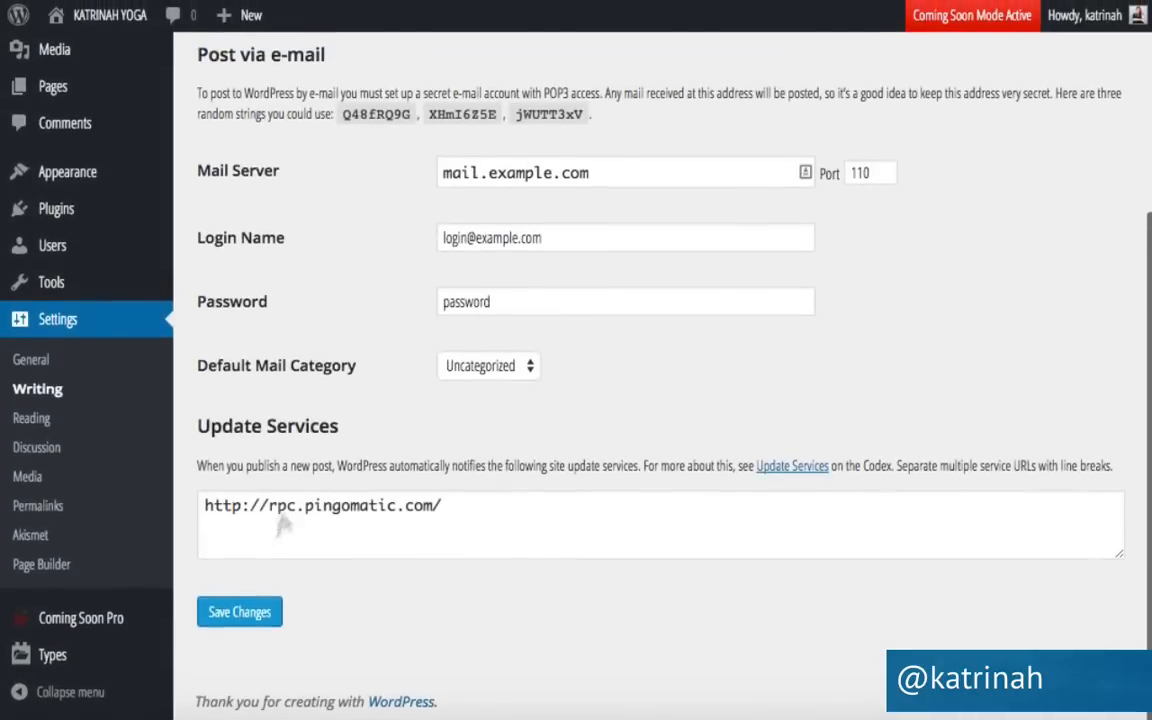
click(254, 619)
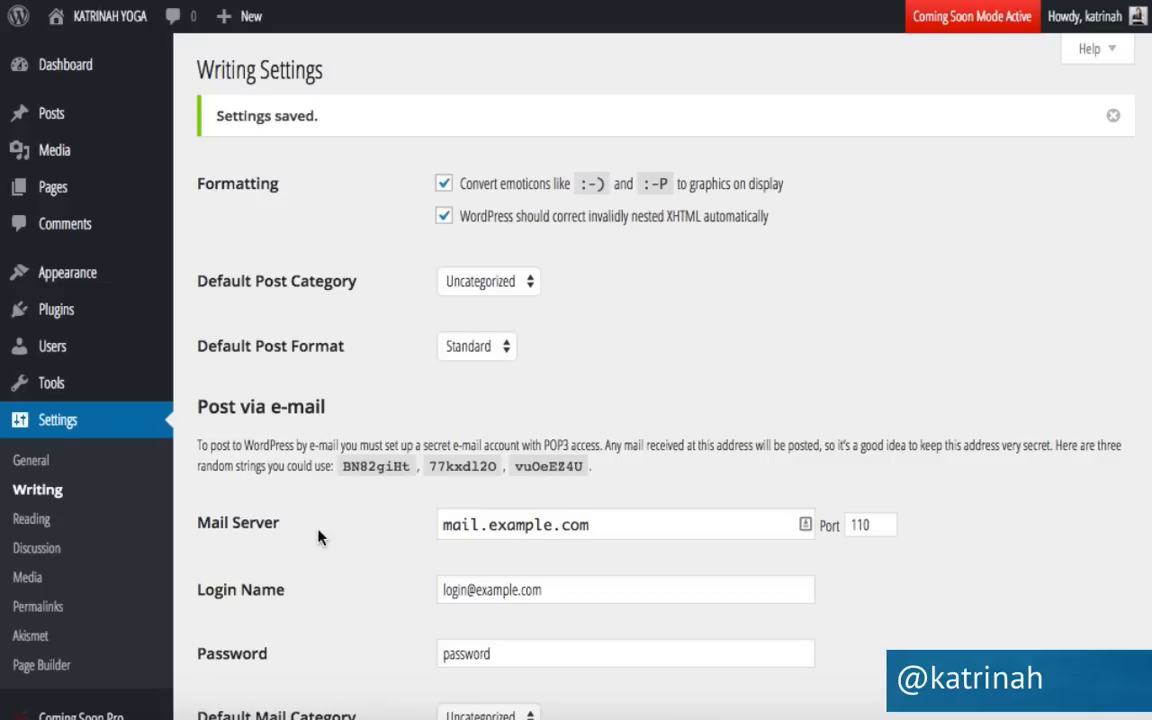
scroll(320, 520, down, 4)
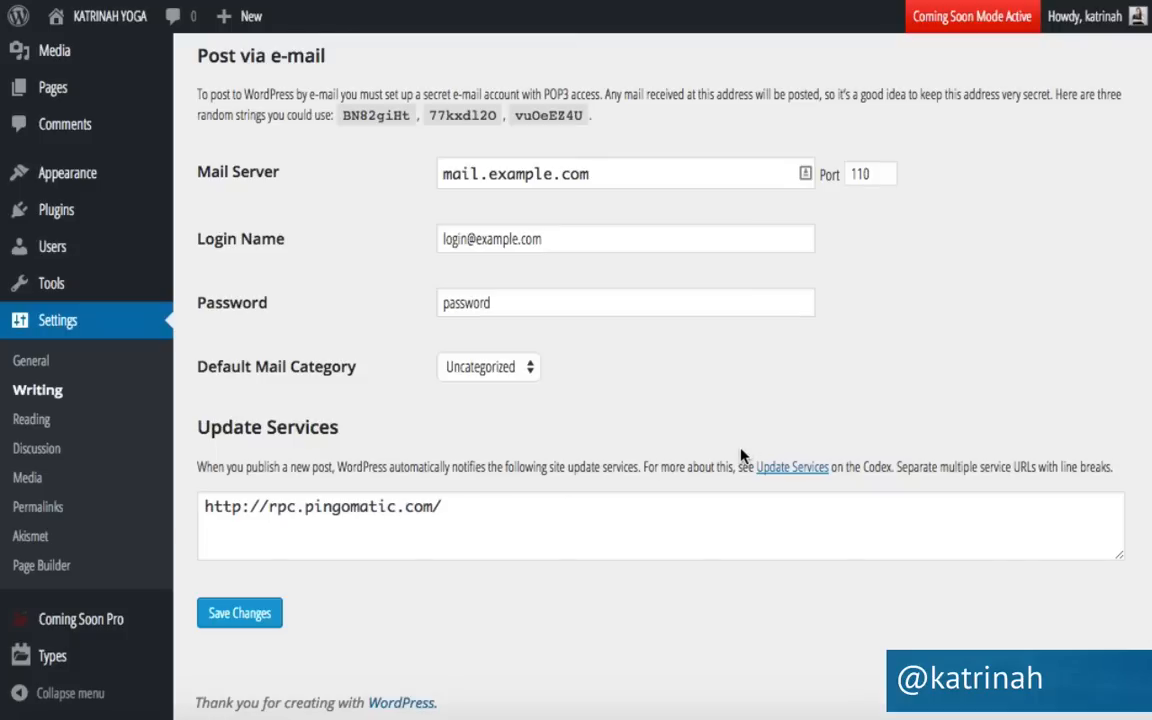
Open the Update Services Codex page and select the full XML-RPC ping services list.
click(788, 468)
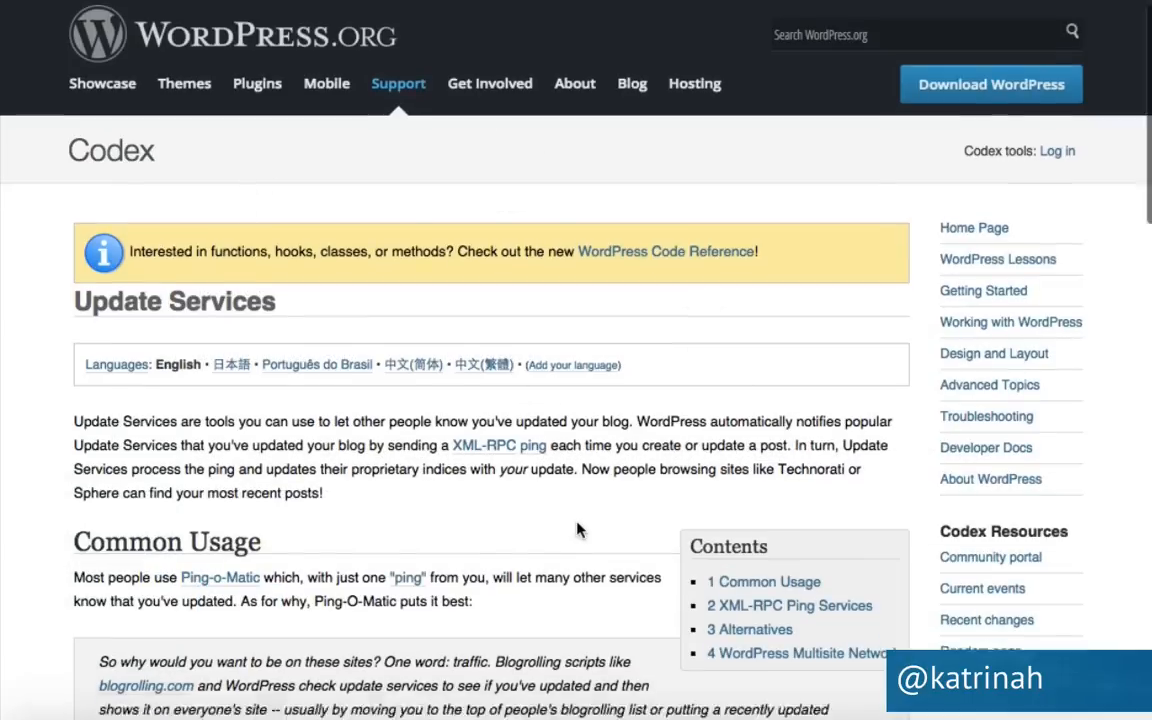
scroll(581, 531, down, 8)
scroll(578, 530, down, 3)
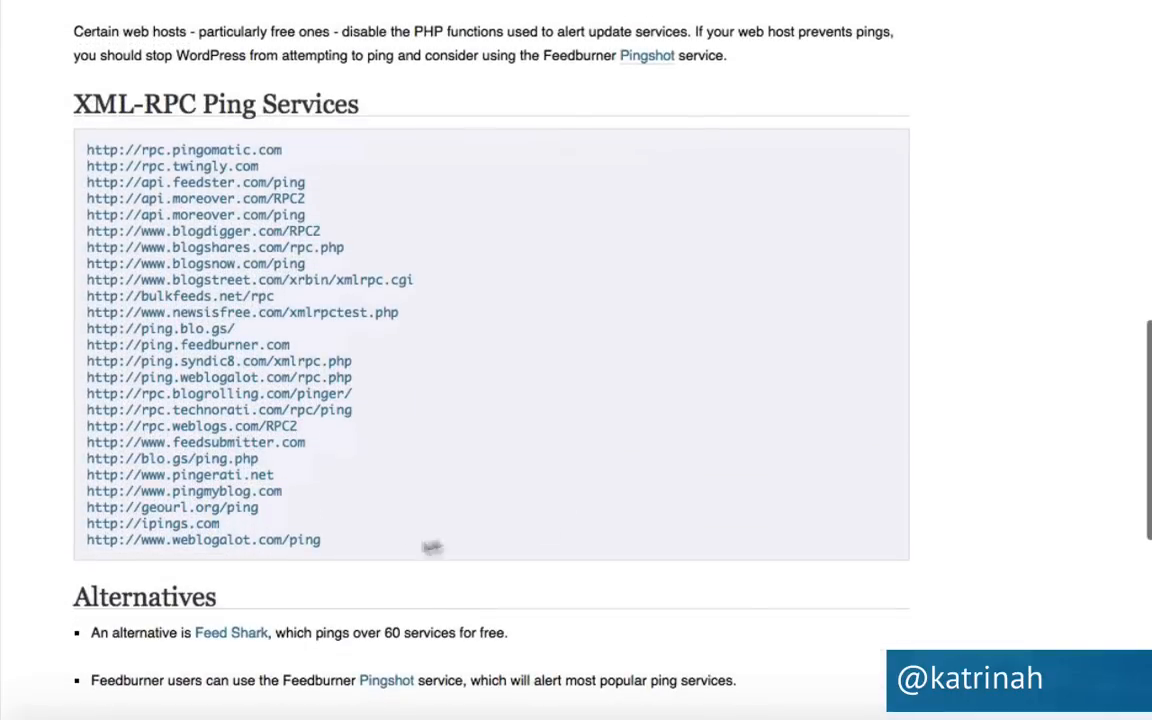
drag(333, 545, 87, 138)
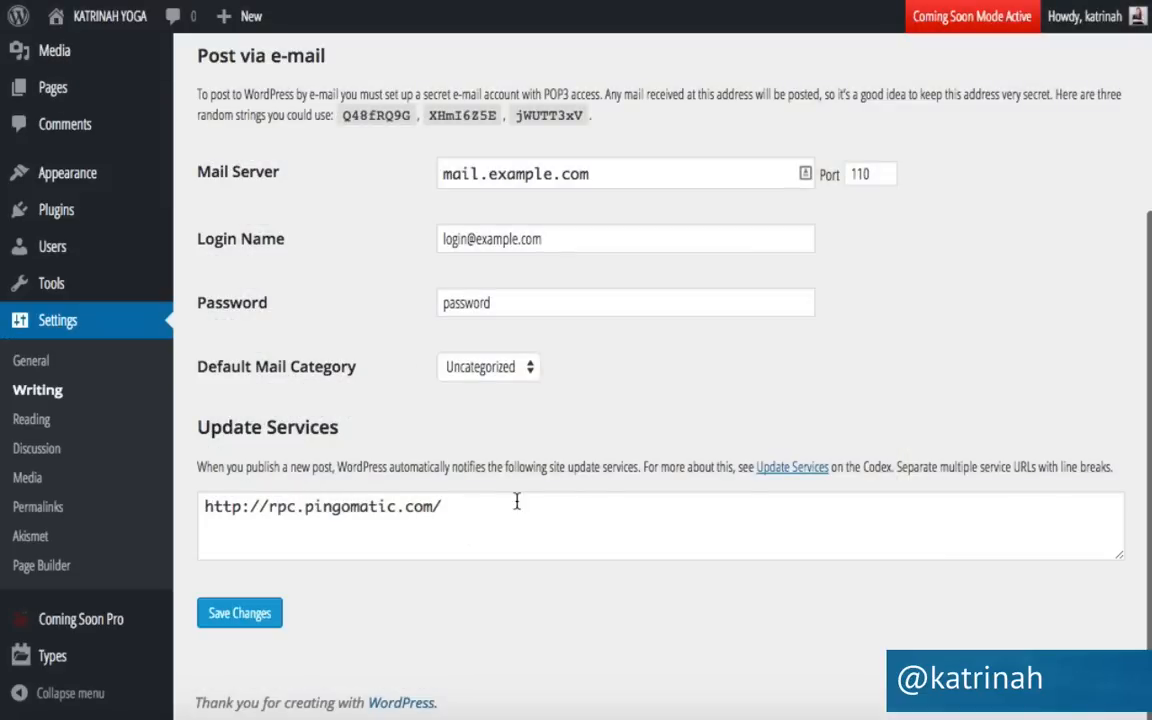
Replace the pingomatic URL in Update Services with the pasted ping list and save.
drag(459, 508, 193, 491)
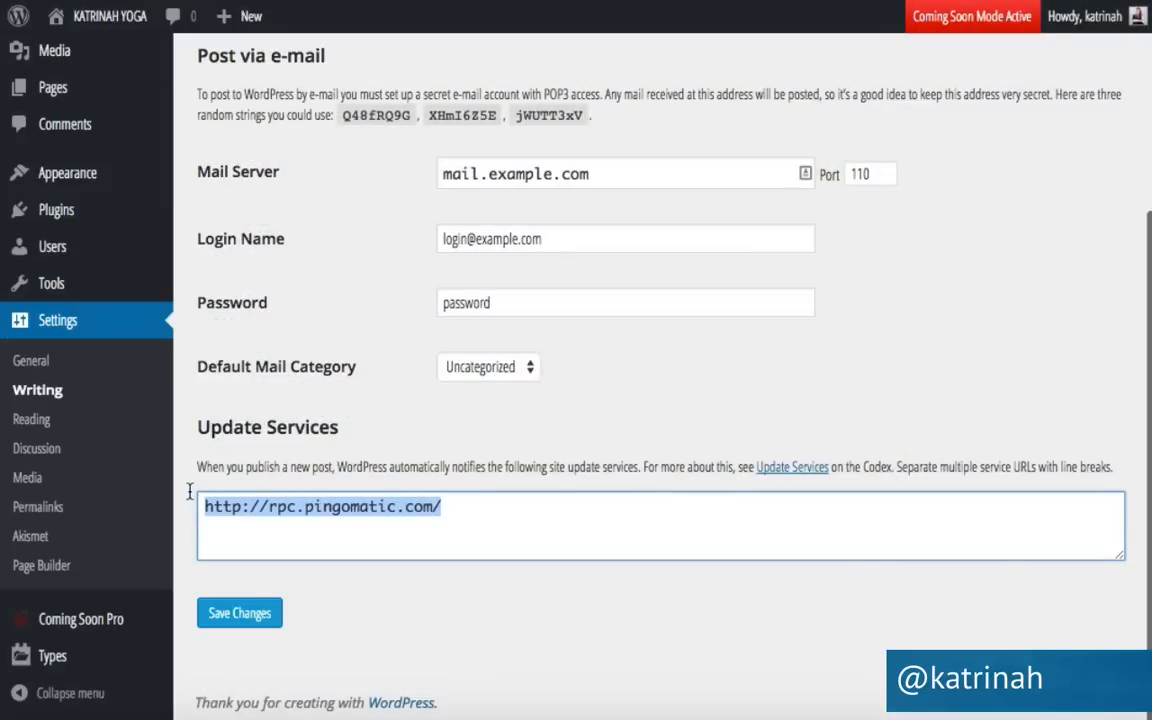
key(BackSpace)
key(ctrl+v)
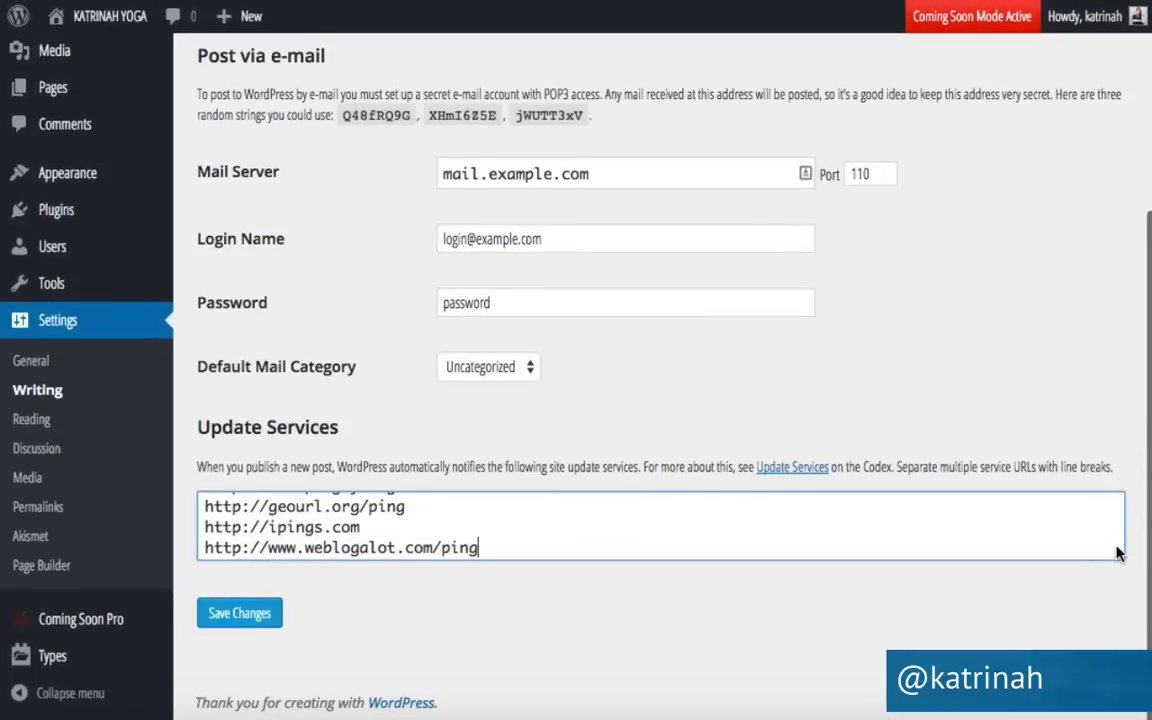
drag(1118, 554, 1121, 719)
scroll(745, 691, down, 3)
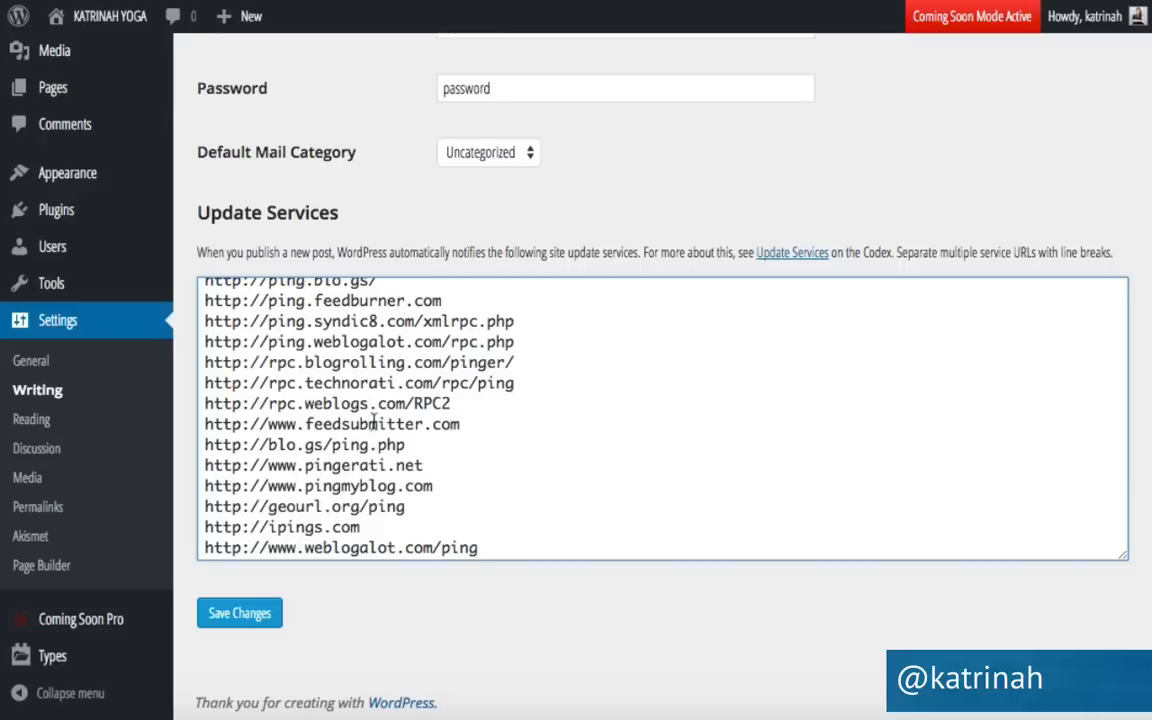
click(241, 619)
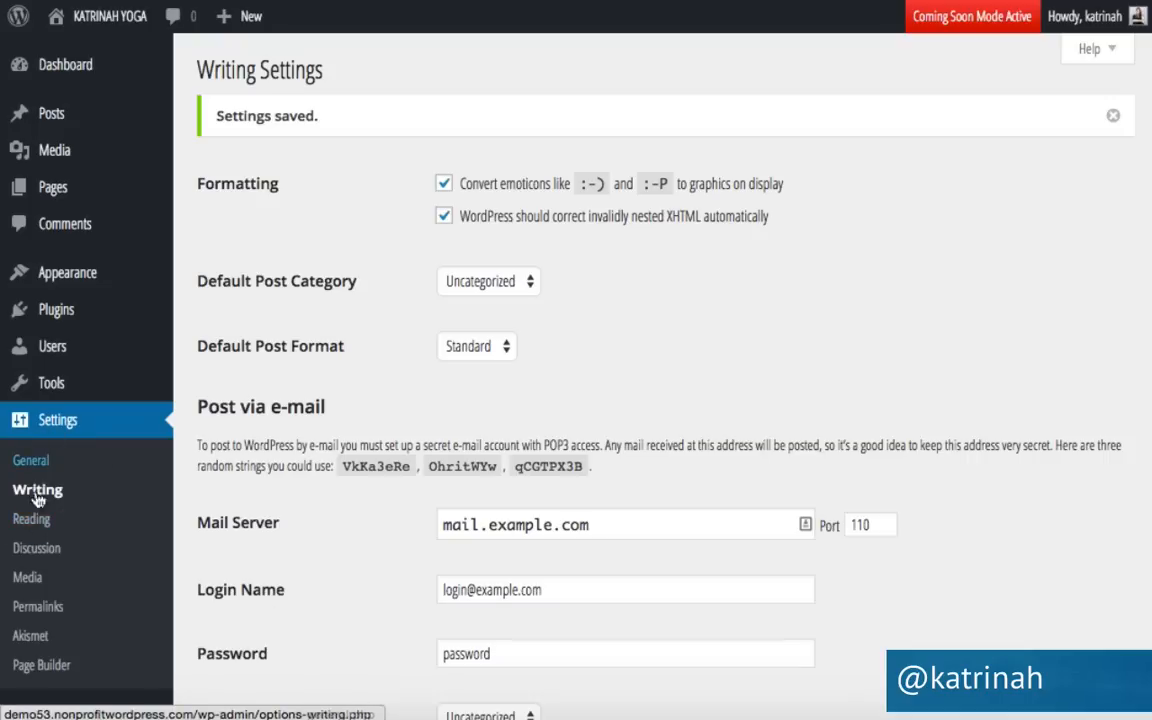
click(31, 520)
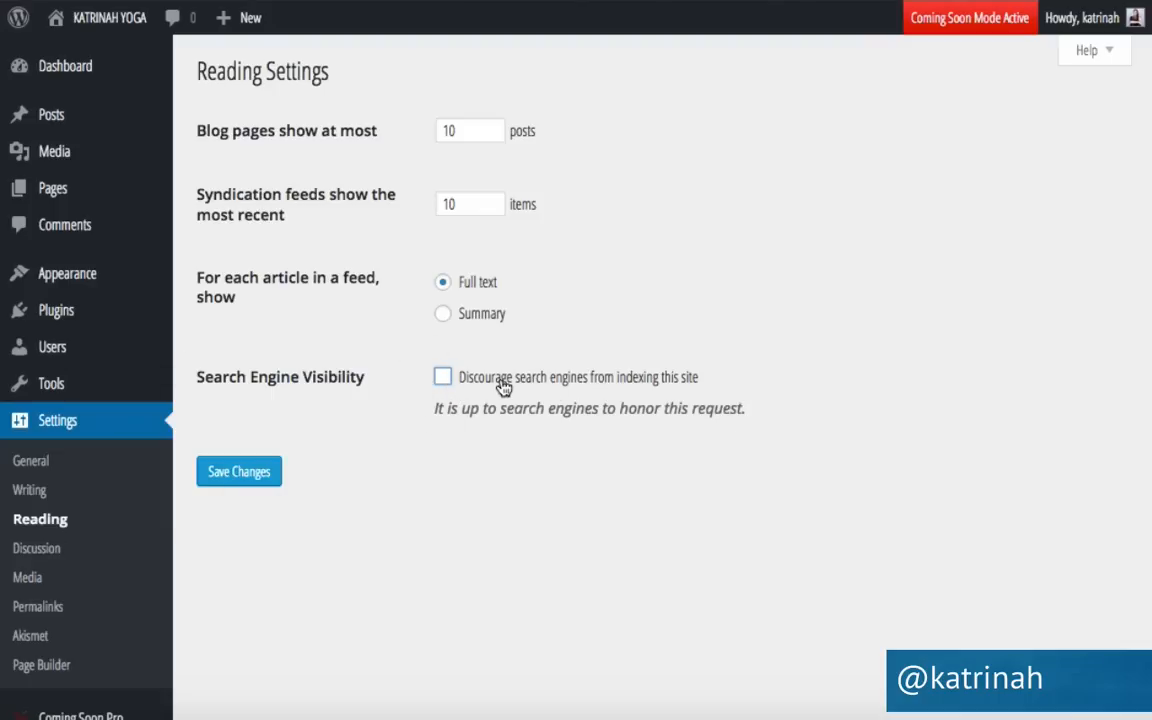
Save Reading Settings with search engine indexing still allowed, then go to Permalink Settings.
click(241, 474)
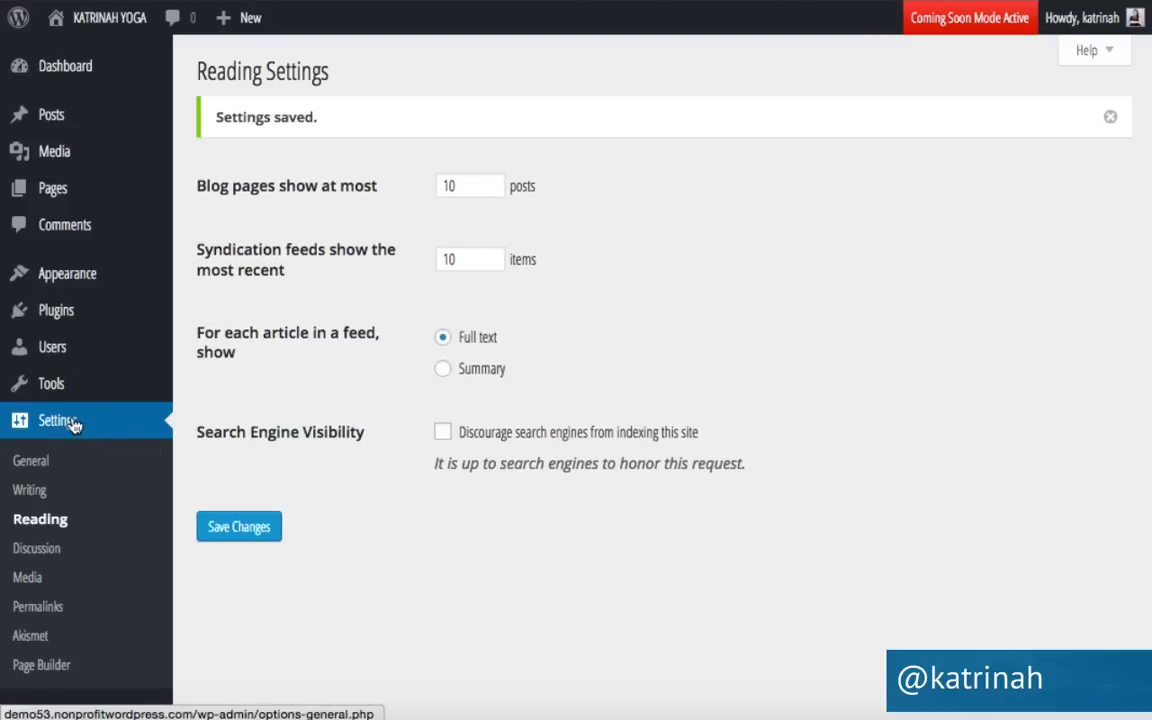
click(37, 608)
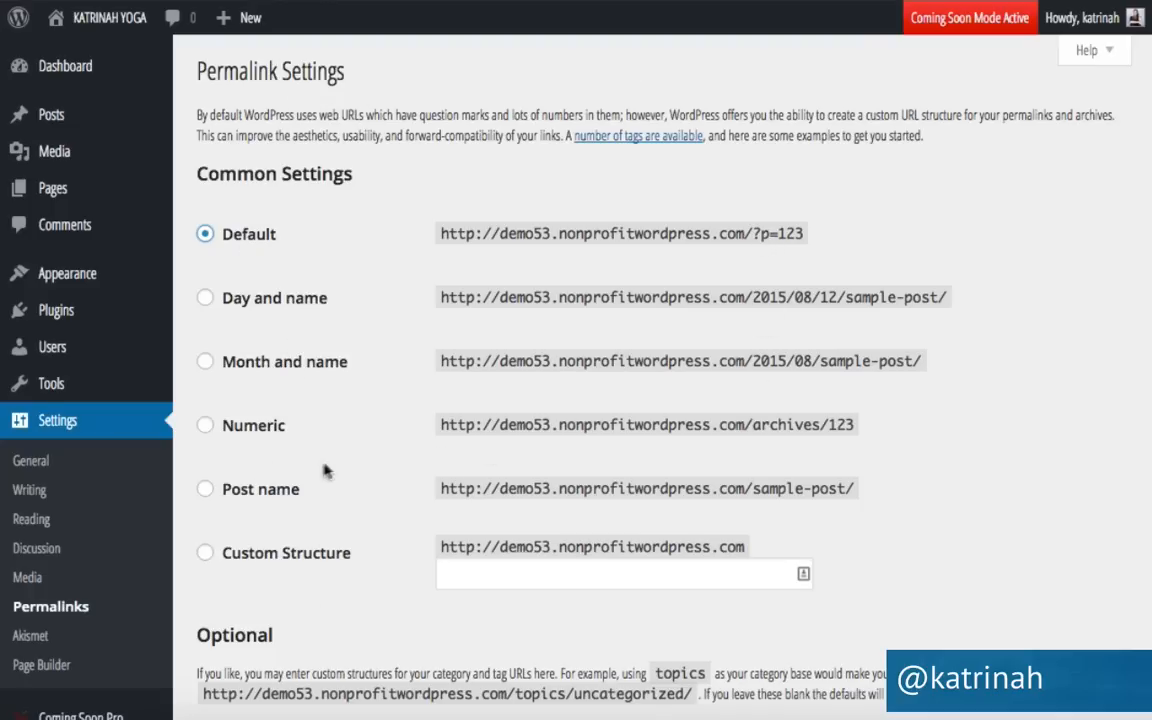
Switch permalinks to the Post name structure /%postname%/ and save the change.
click(205, 489)
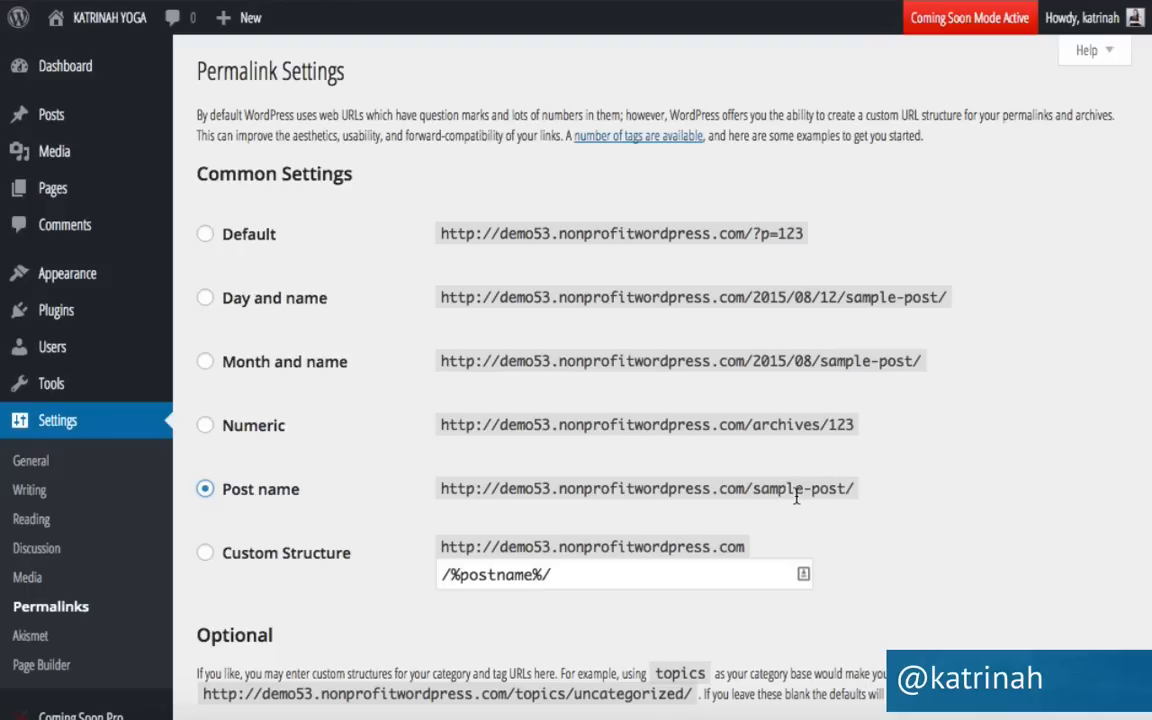
scroll(314, 514, down, 3)
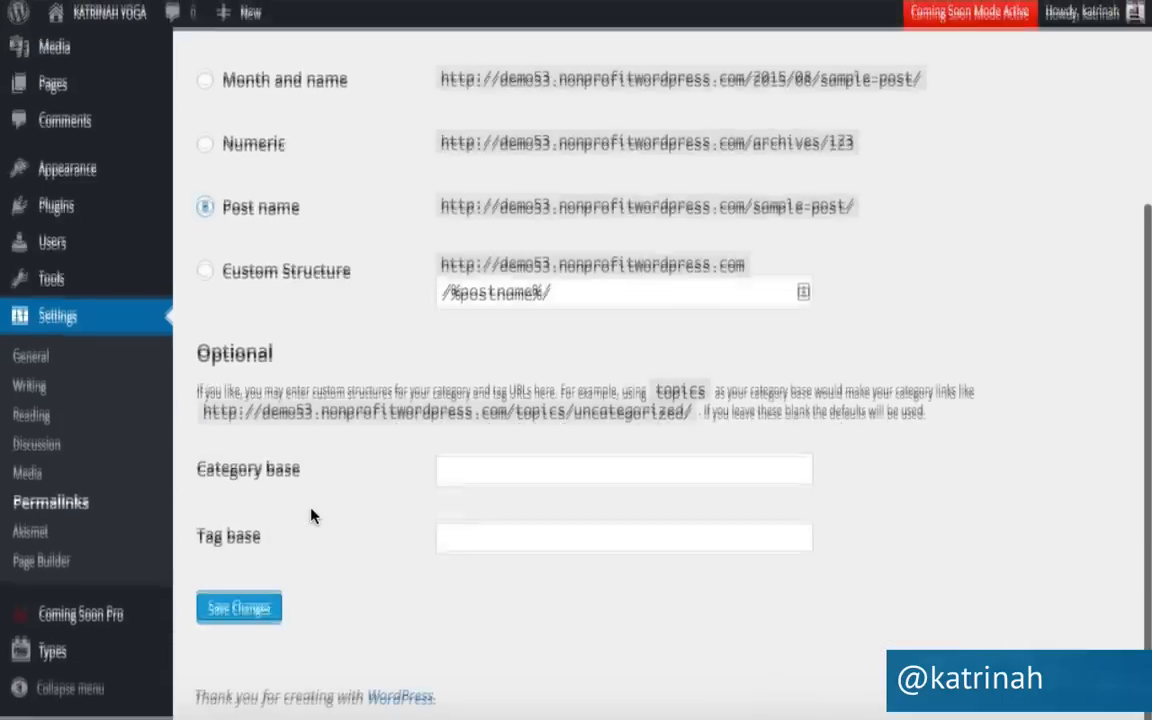
click(240, 614)
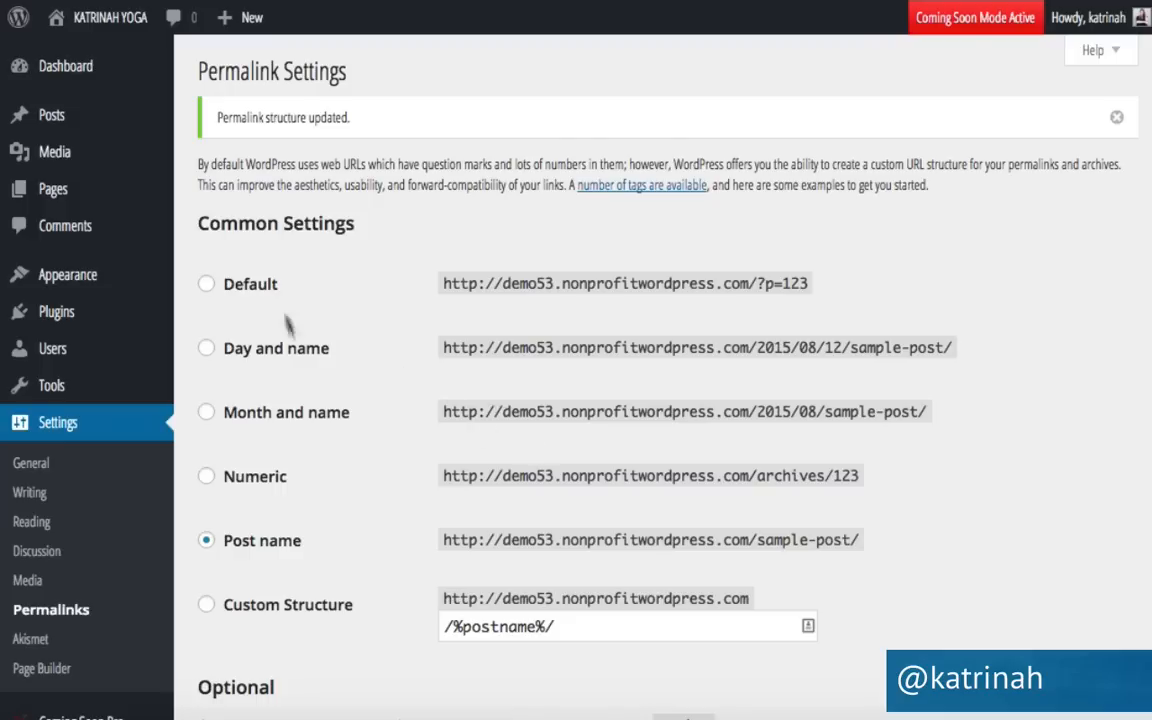
mouse_move(105, 22)
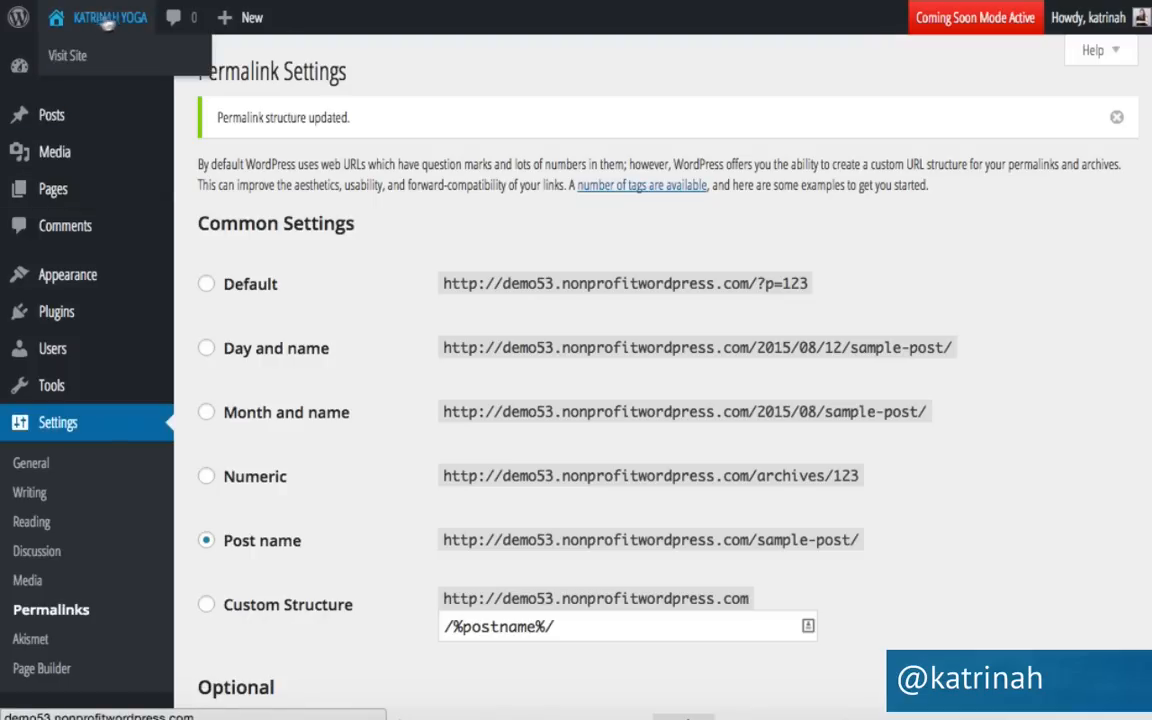
click(68, 60)
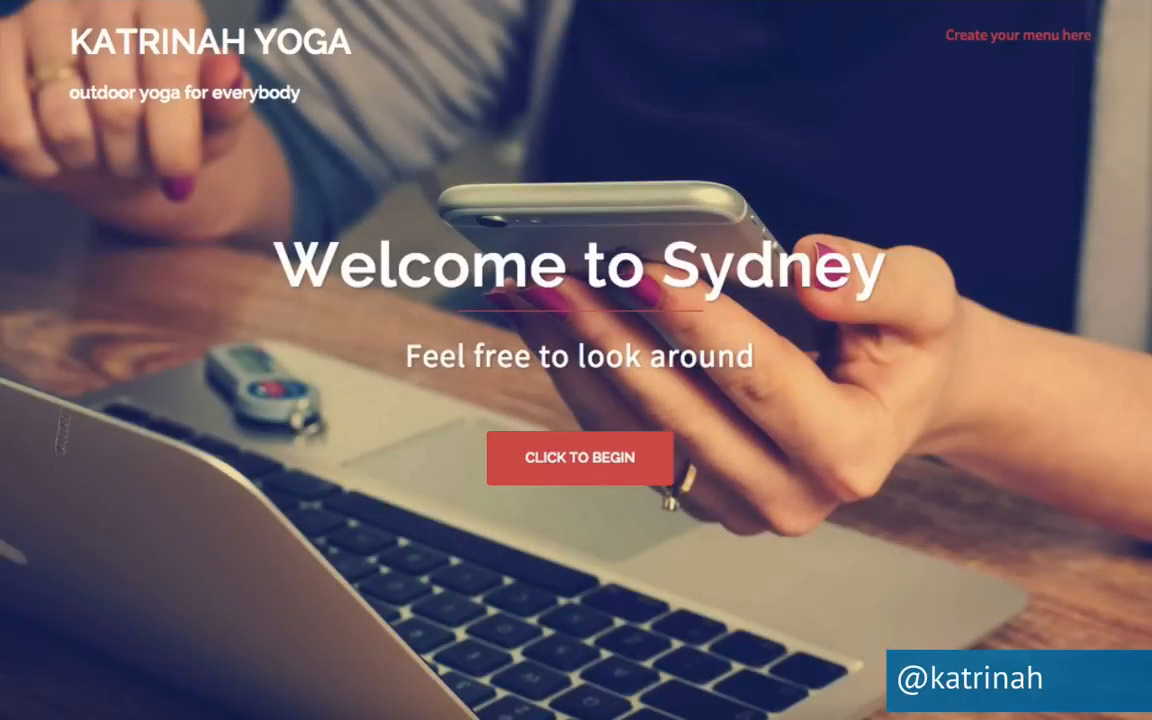
scroll(226, 495, down, 5)
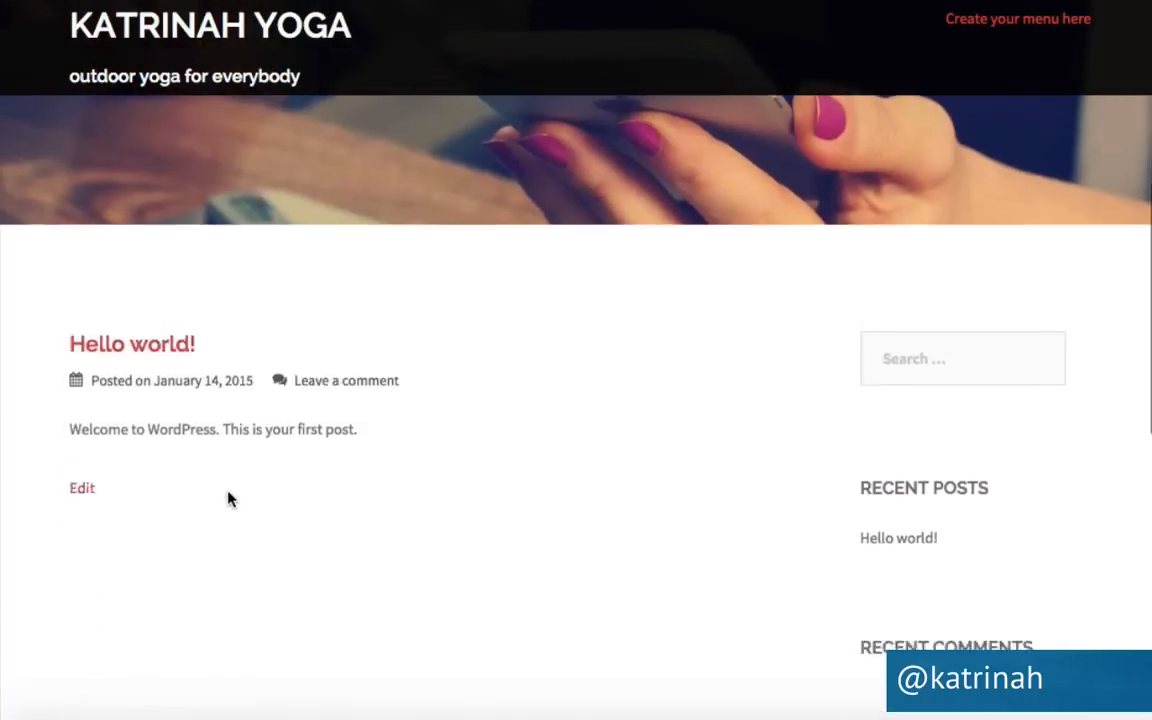
scroll(262, 553, down, 5)
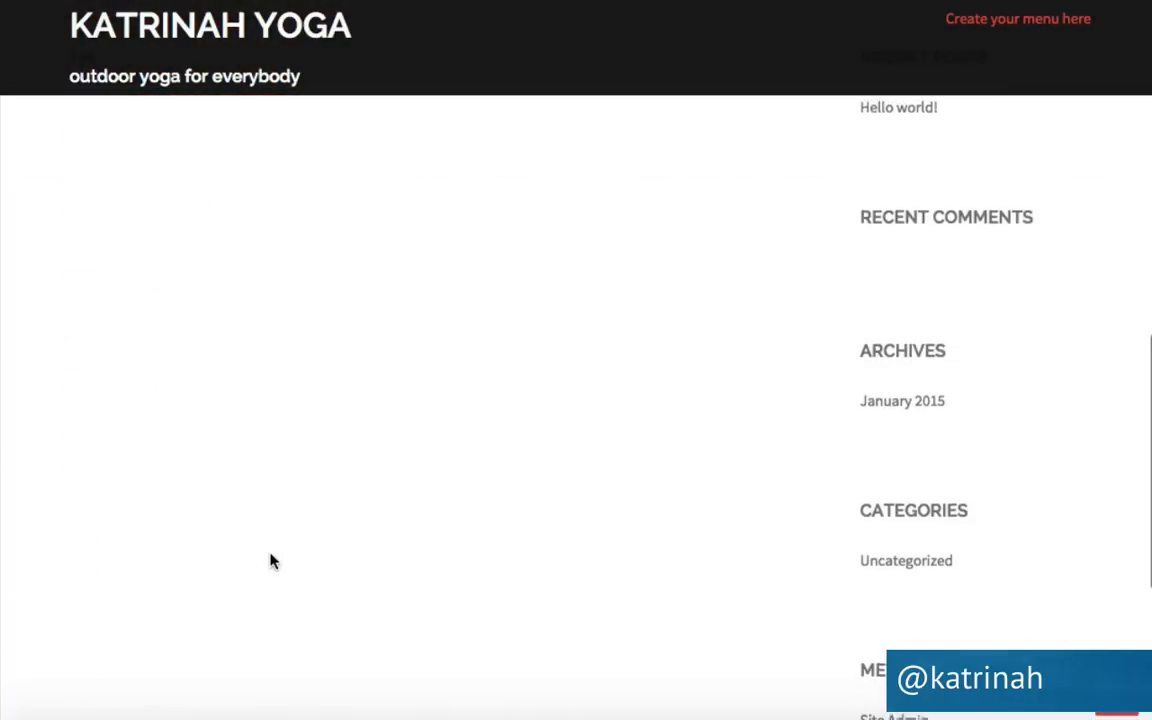
scroll(270, 560, up, 6)
scroll(270, 558, down, 2)
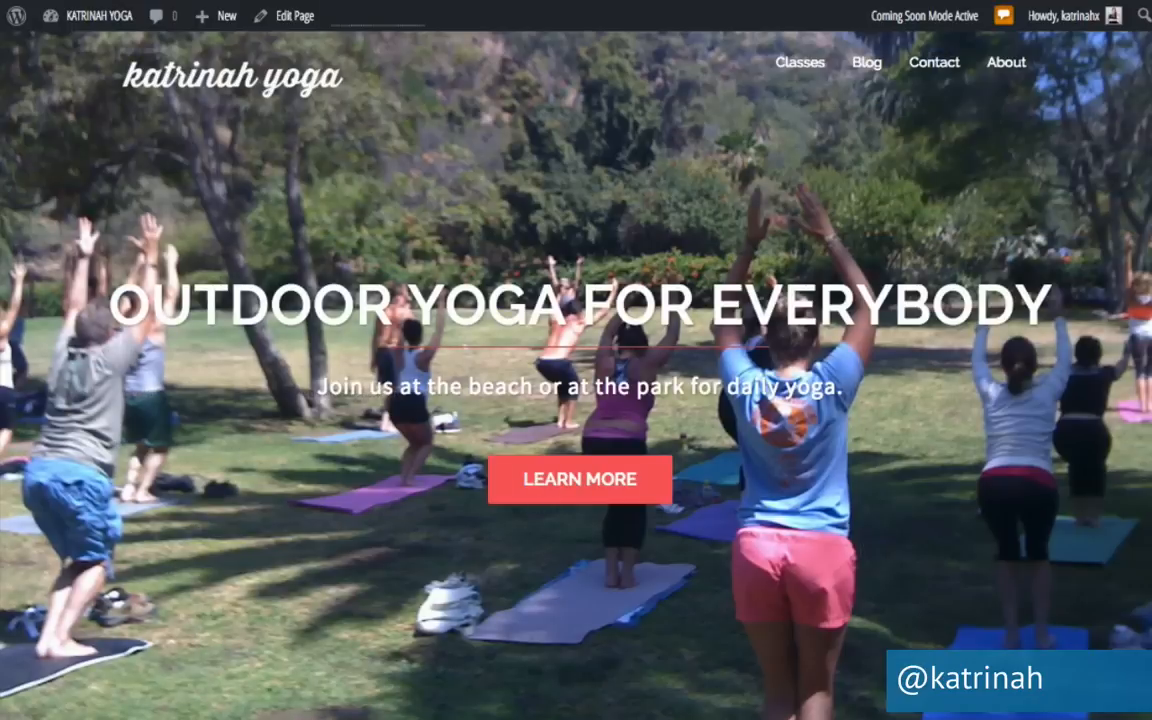
scroll(157, 588, down, 6)
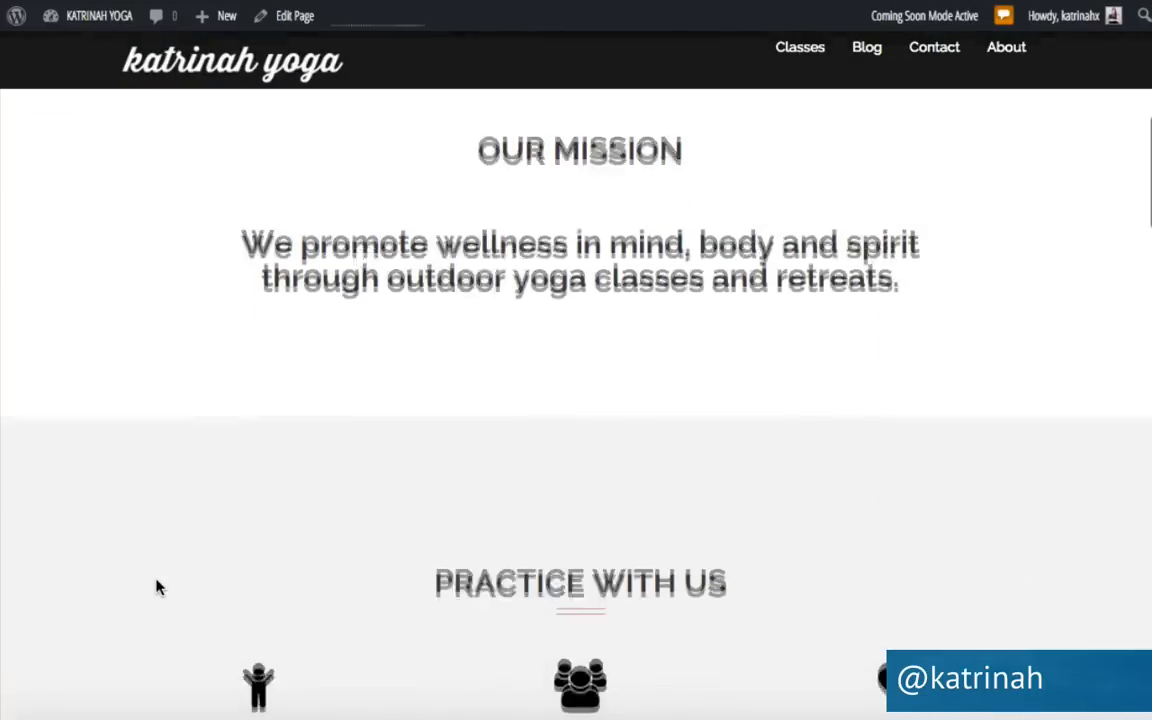
scroll(157, 588, down, 5)
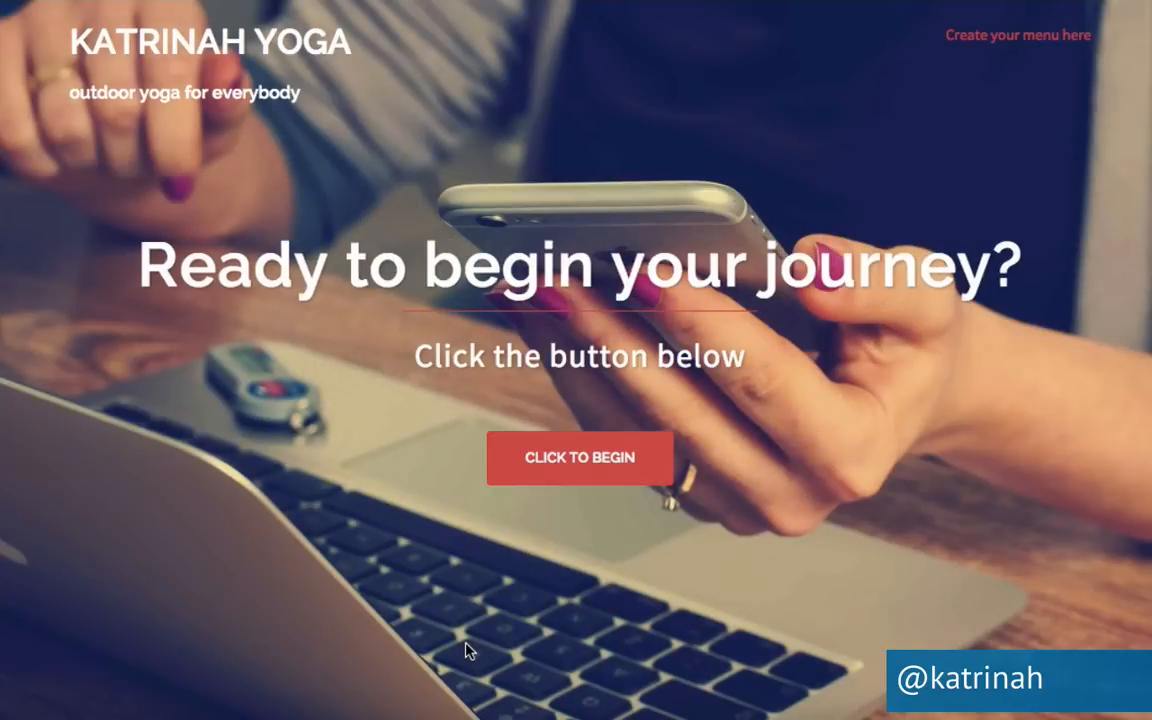
scroll(201, 555, down, 4)
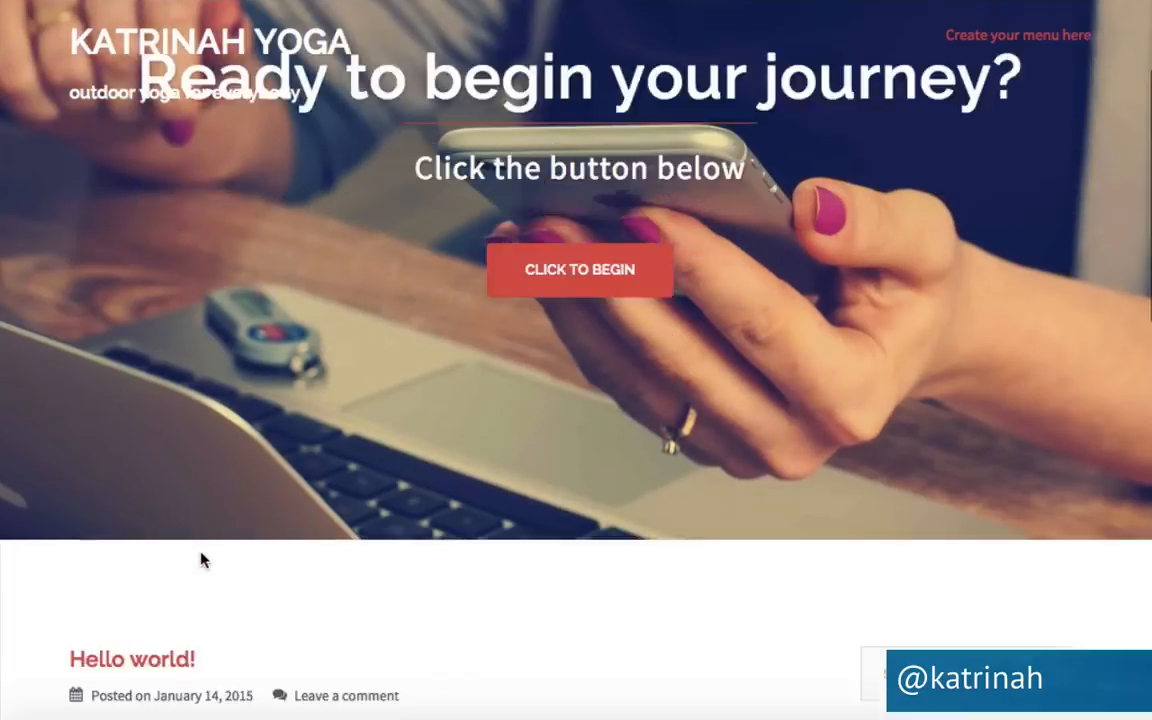
scroll(465, 640, down, 3)
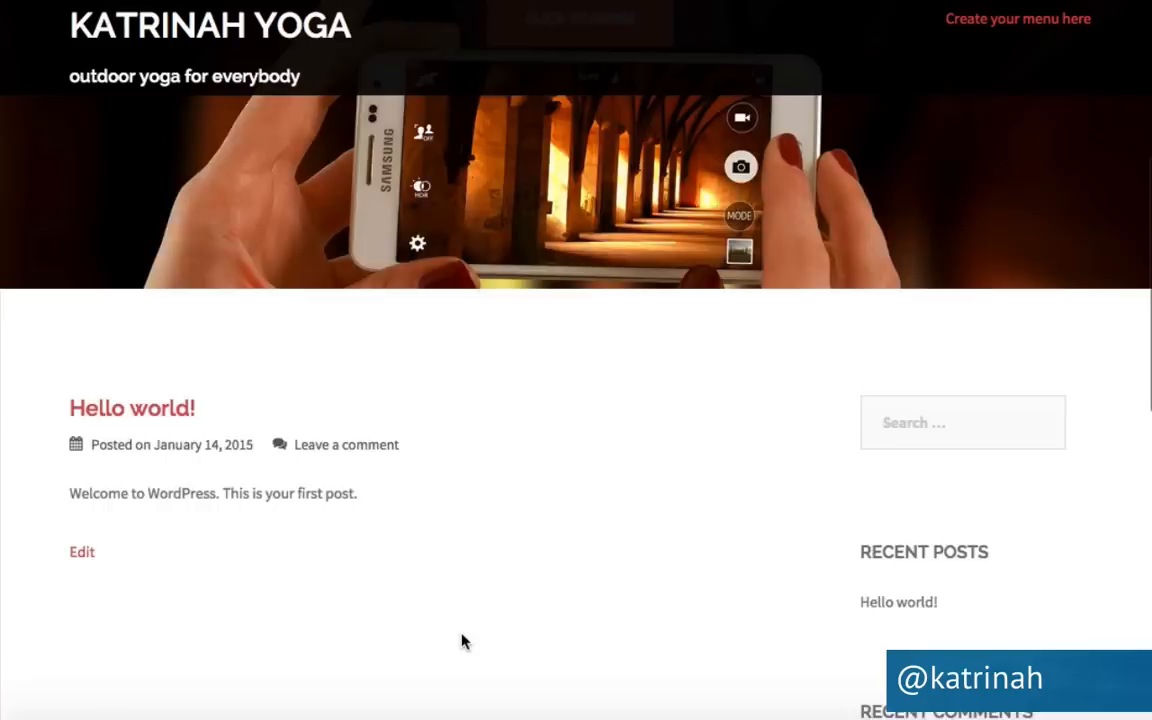
scroll(296, 562, up, 7)
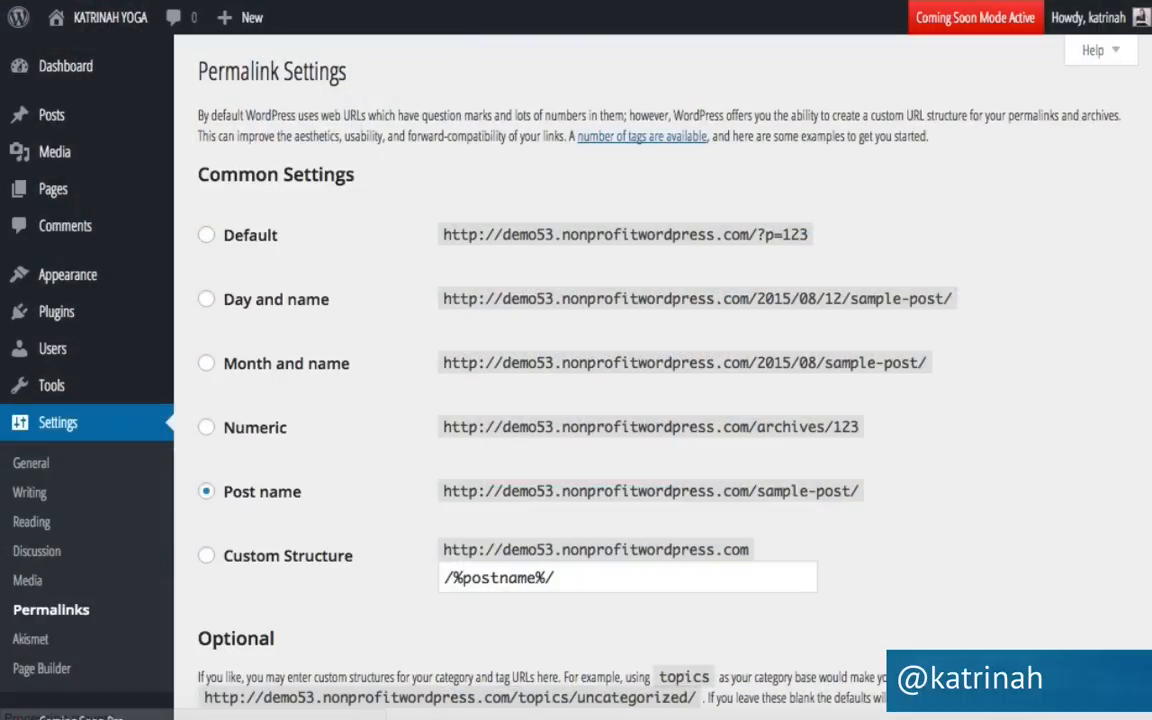
mouse_move(52, 197)
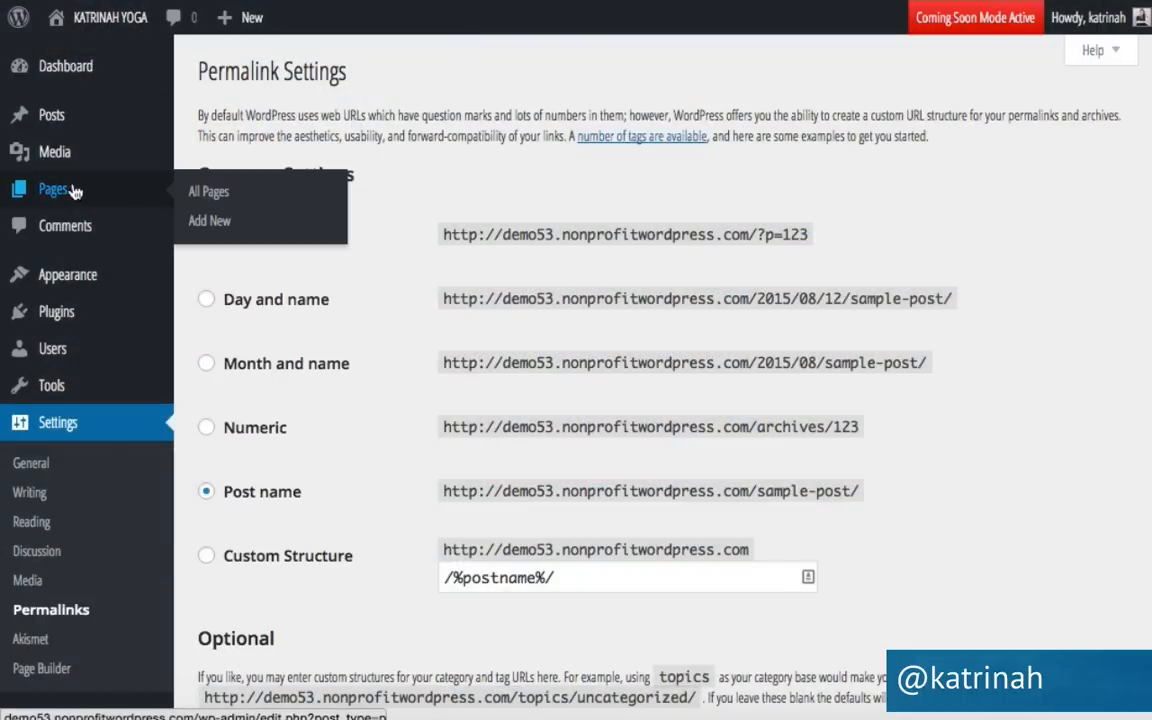
Create a new page titled Home using the Front Page template.
click(219, 228)
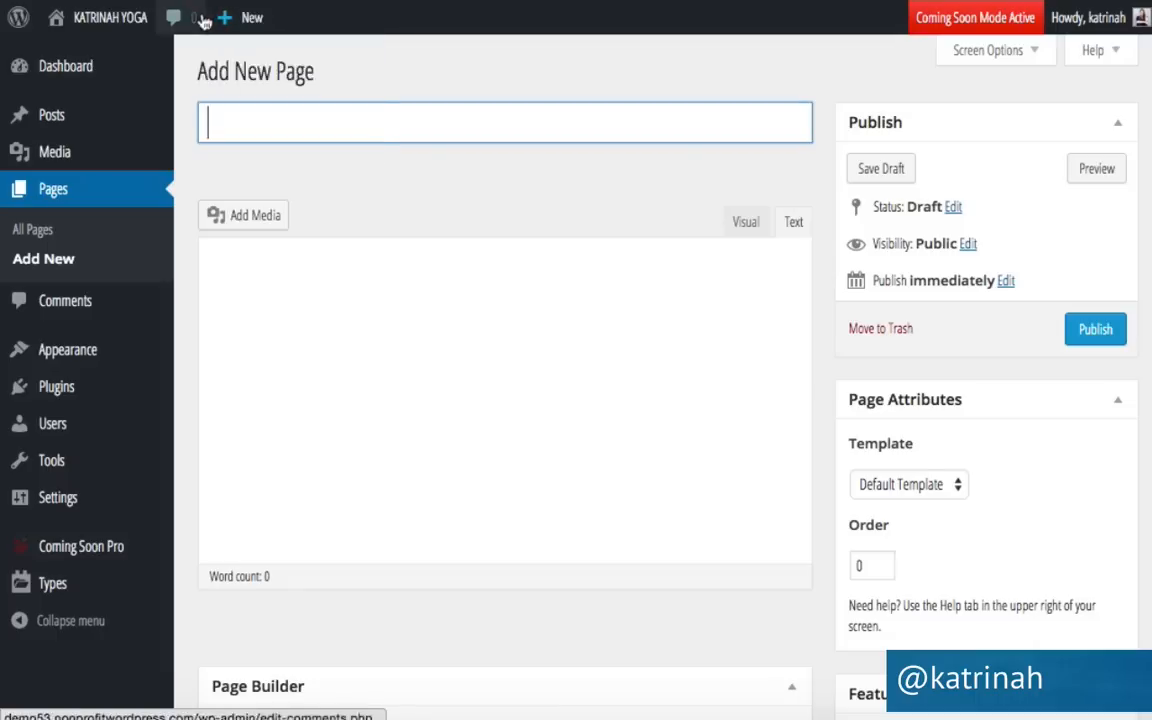
mouse_move(230, 25)
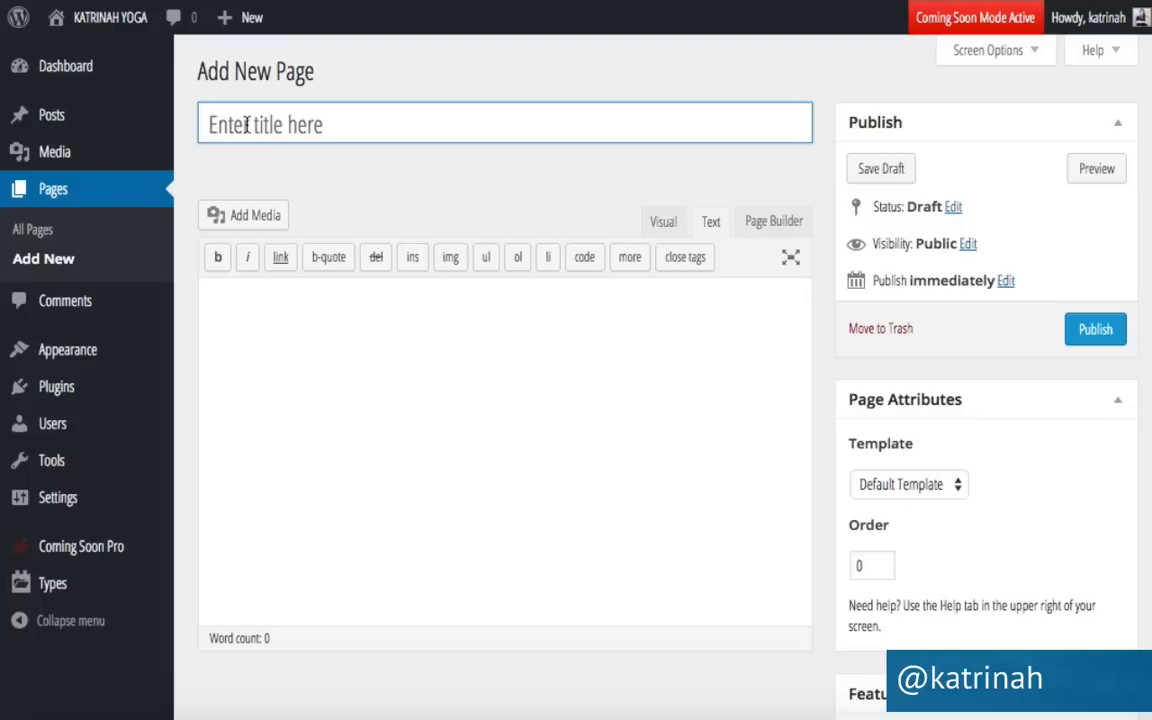
text(Home)
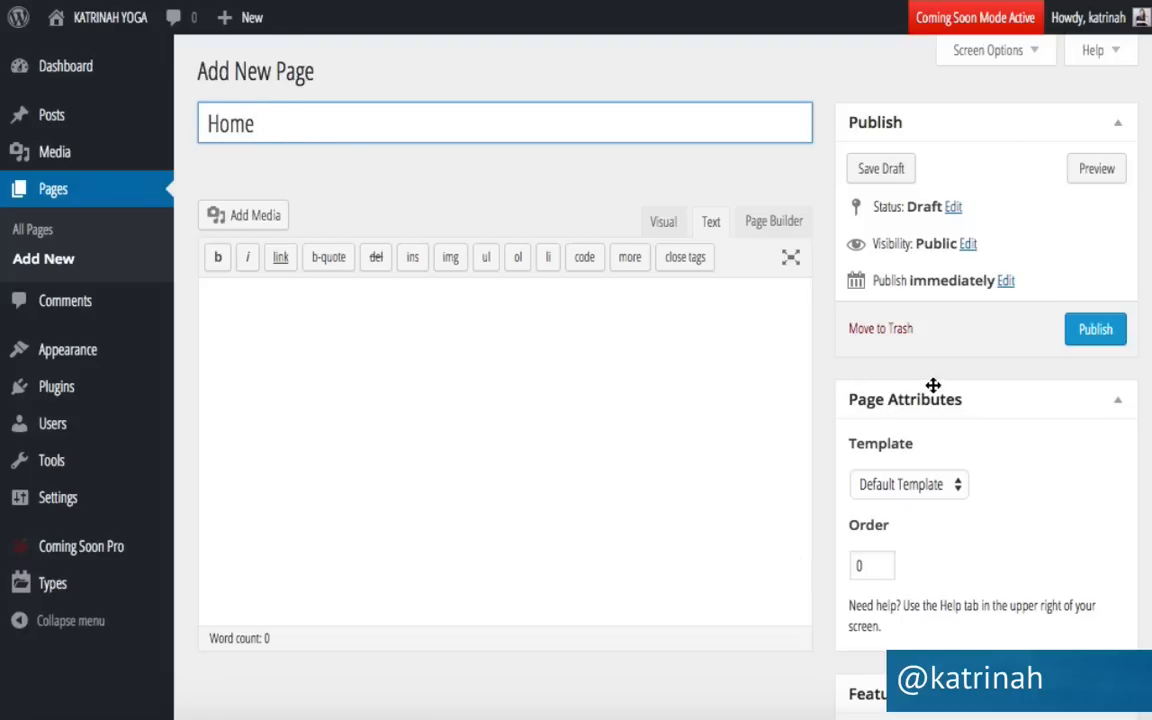
click(884, 487)
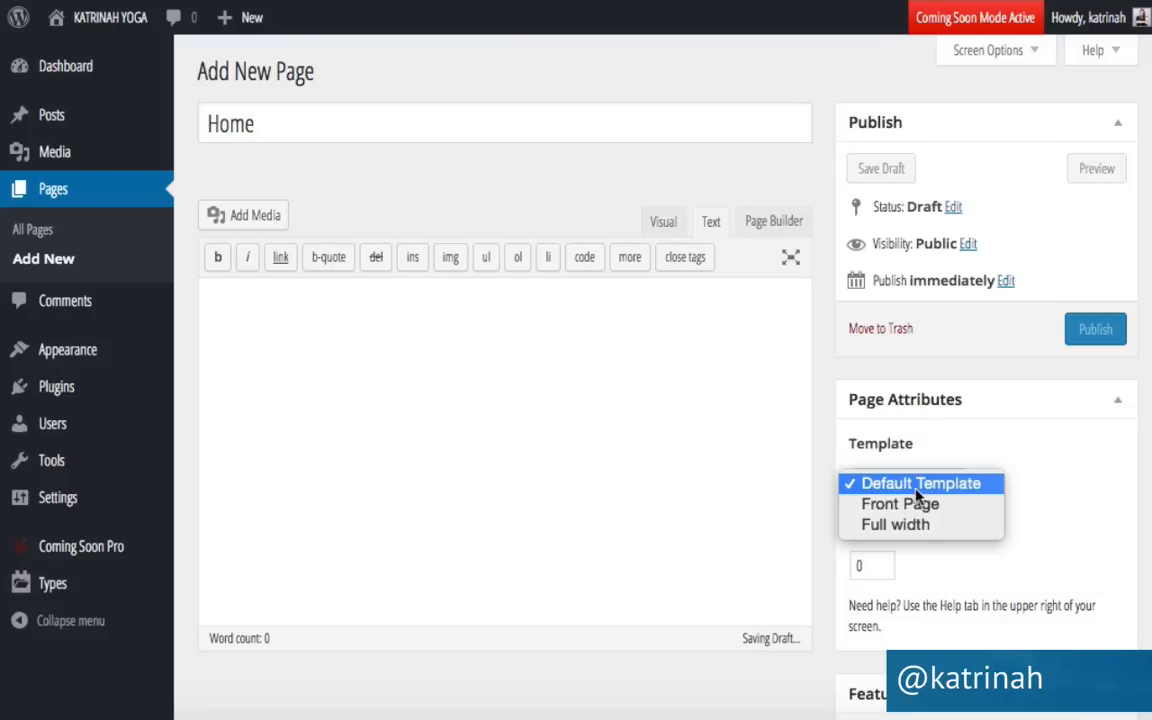
click(895, 504)
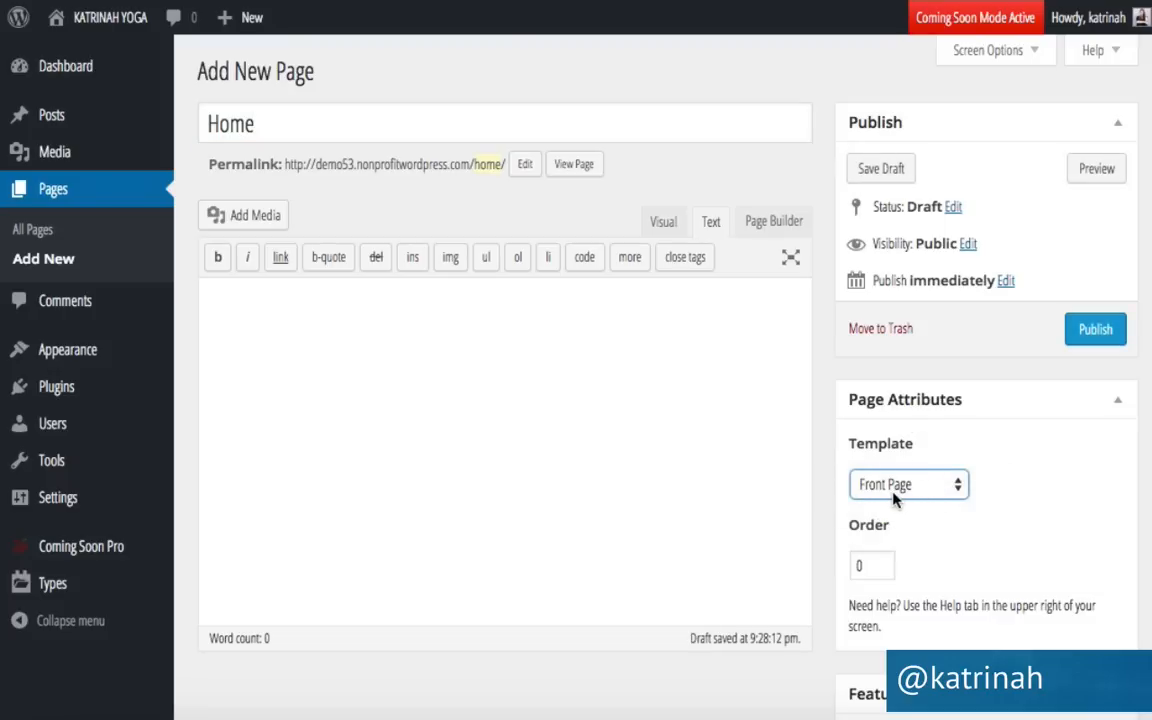
scroll(829, 510, down, 3)
scroll(829, 510, up, 3)
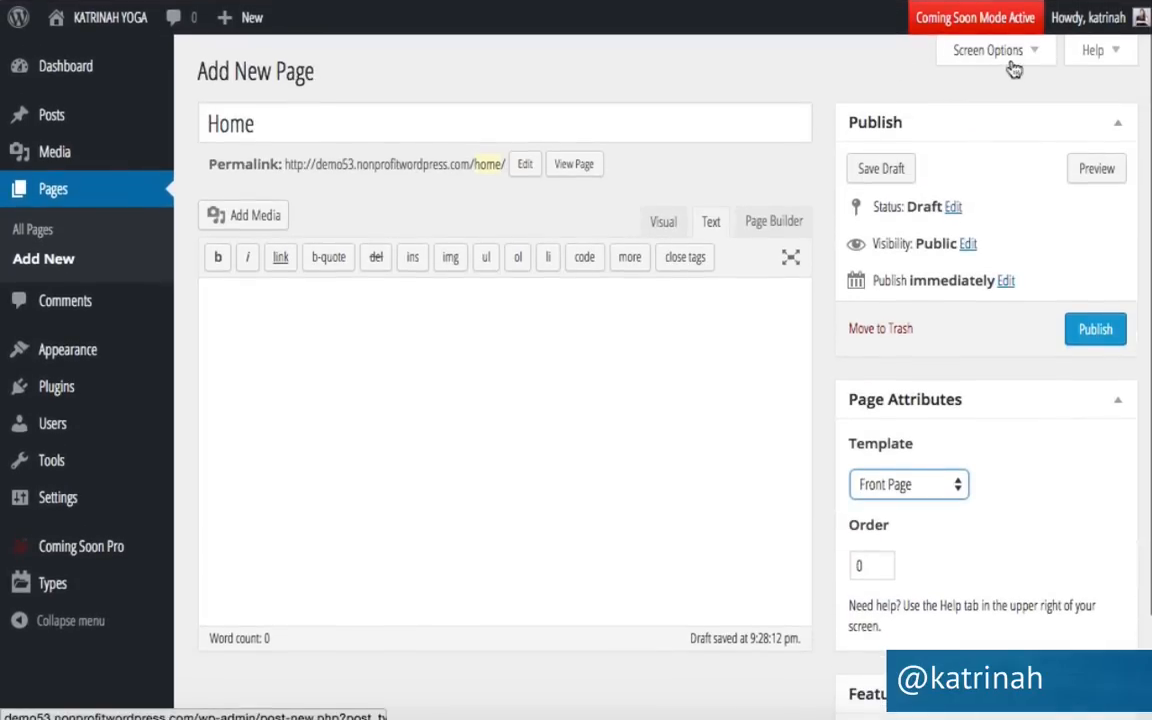
Turn off comments and trackbacks on the Home page and publish it.
click(981, 54)
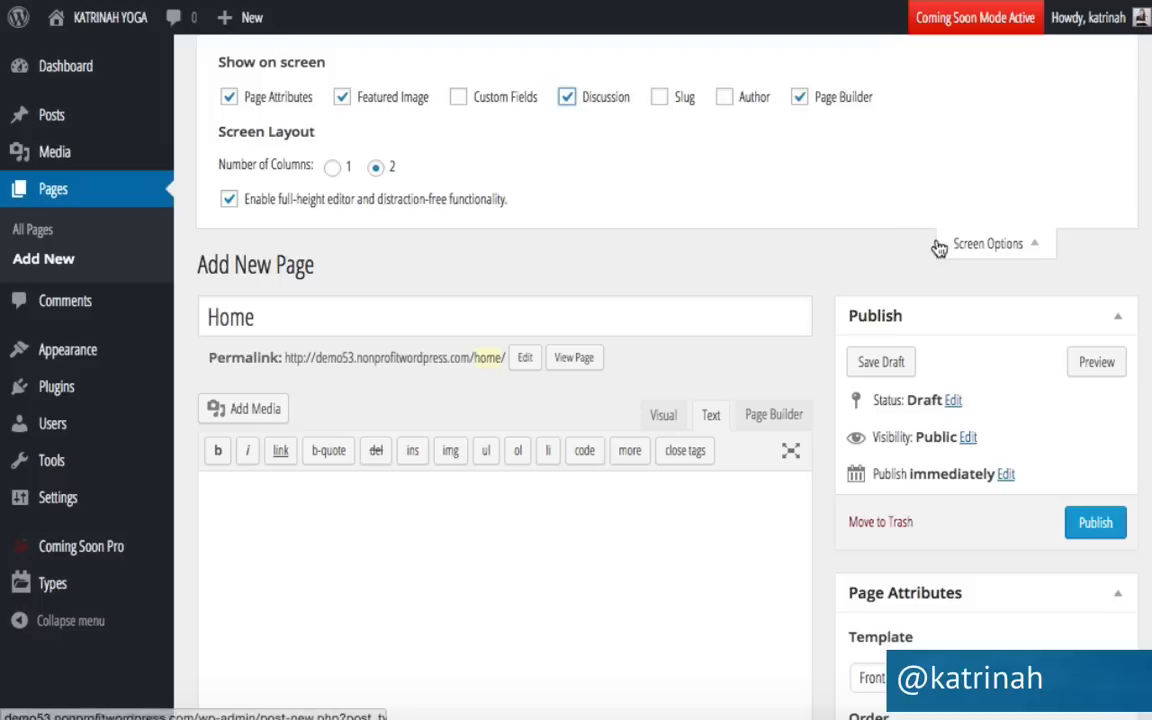
click(987, 245)
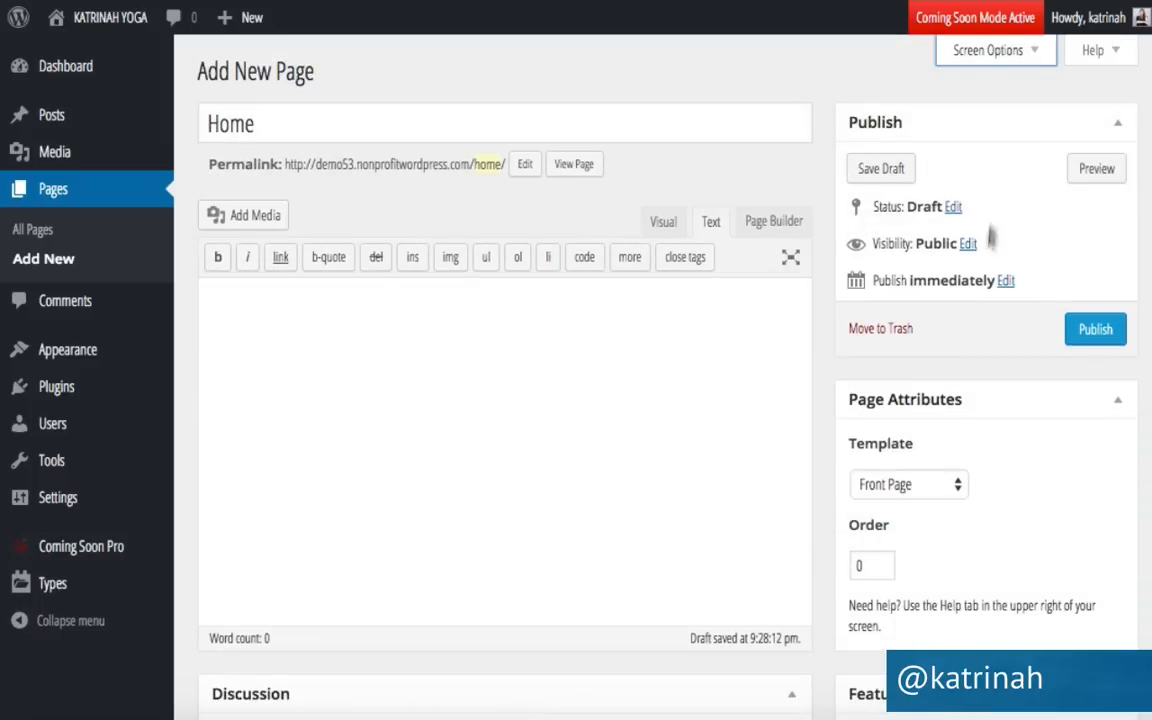
scroll(812, 386, down, 3)
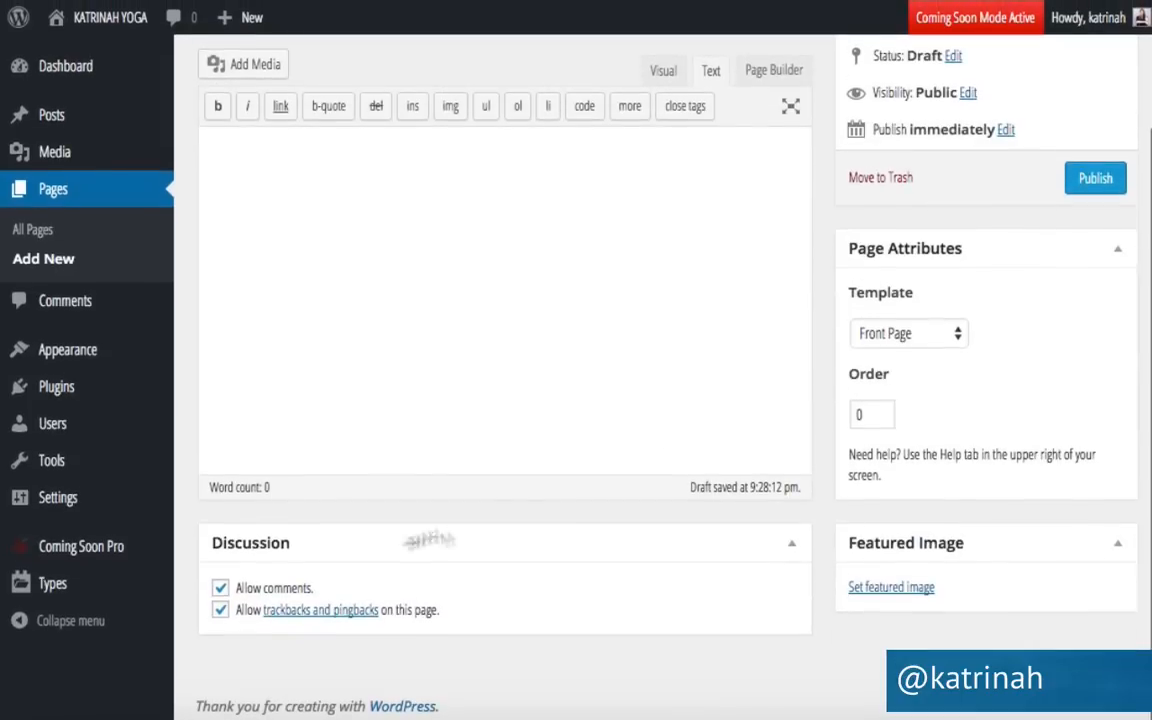
click(220, 589)
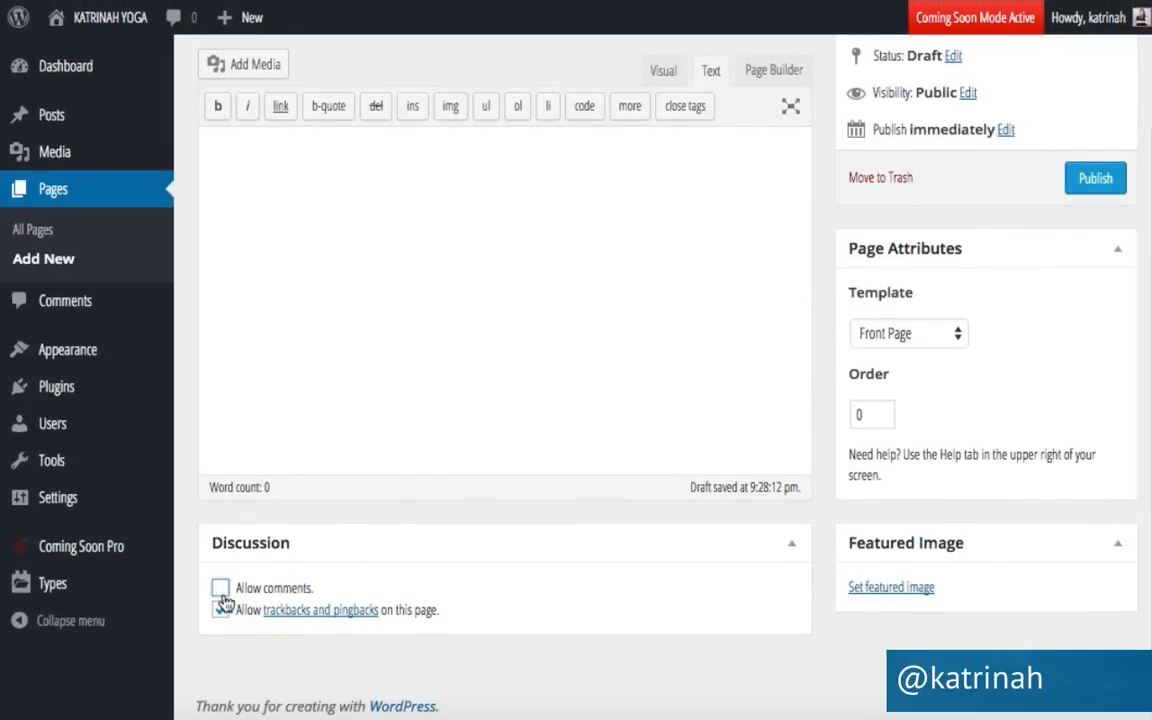
click(224, 614)
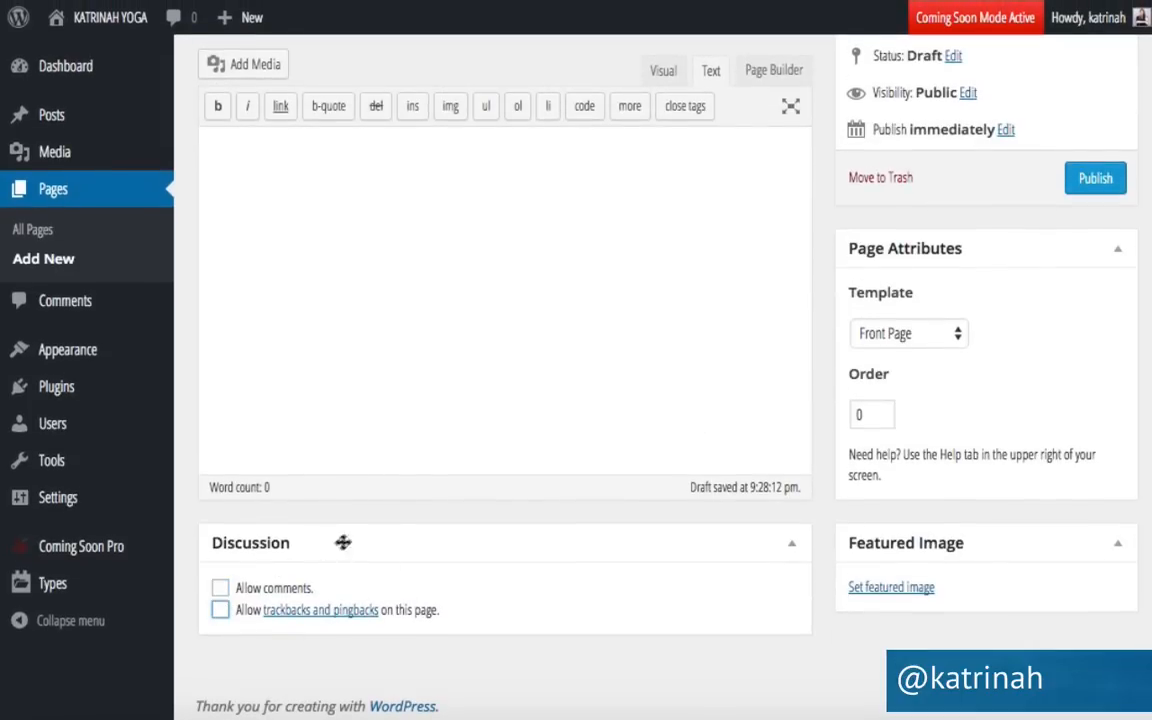
scroll(812, 371, up, 3)
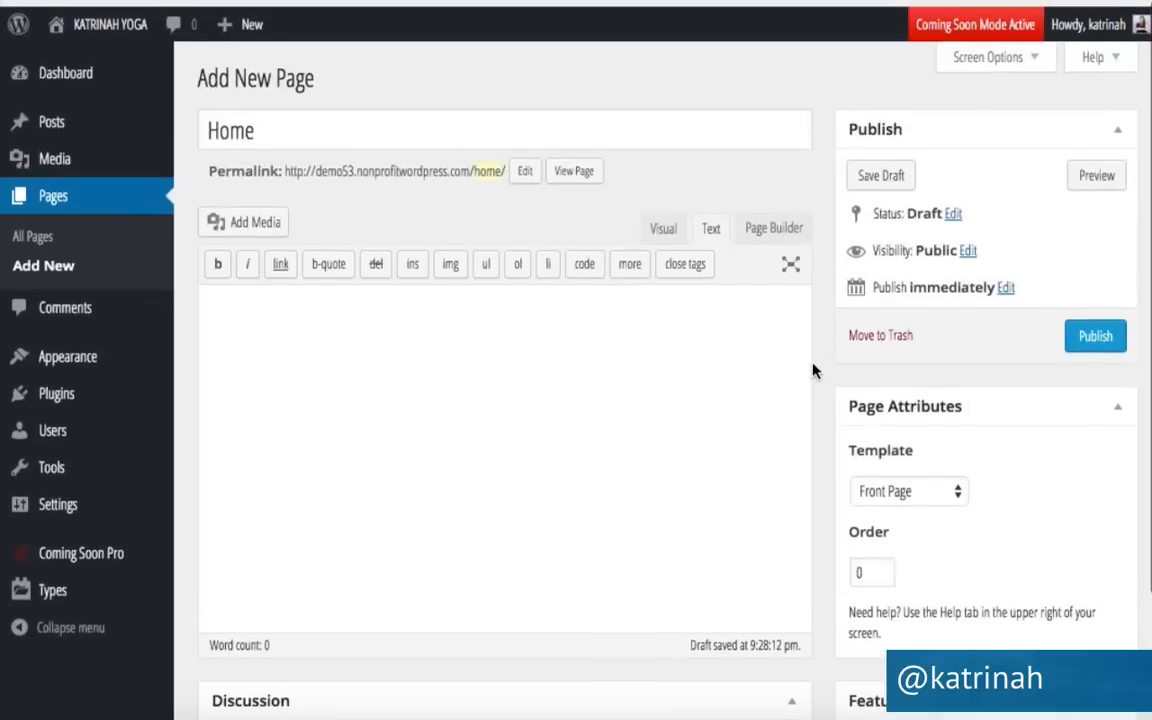
click(1094, 330)
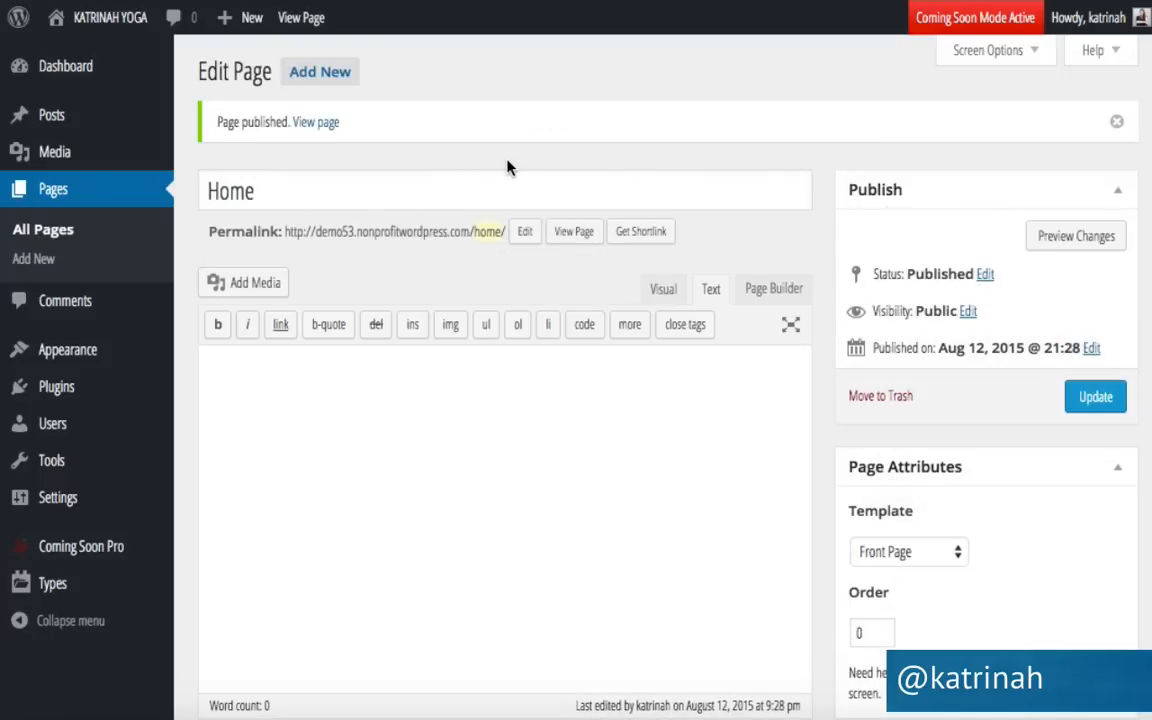
Start another new page titled Blog, keeping the Default Template.
click(321, 74)
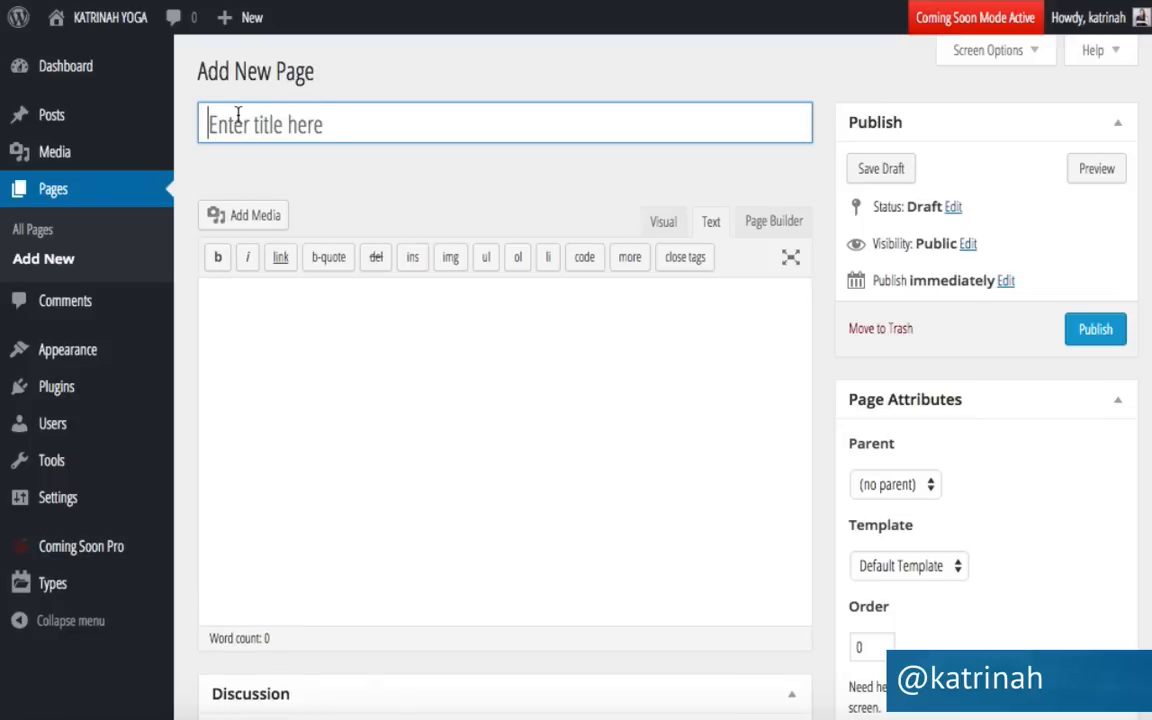
text(Blog)
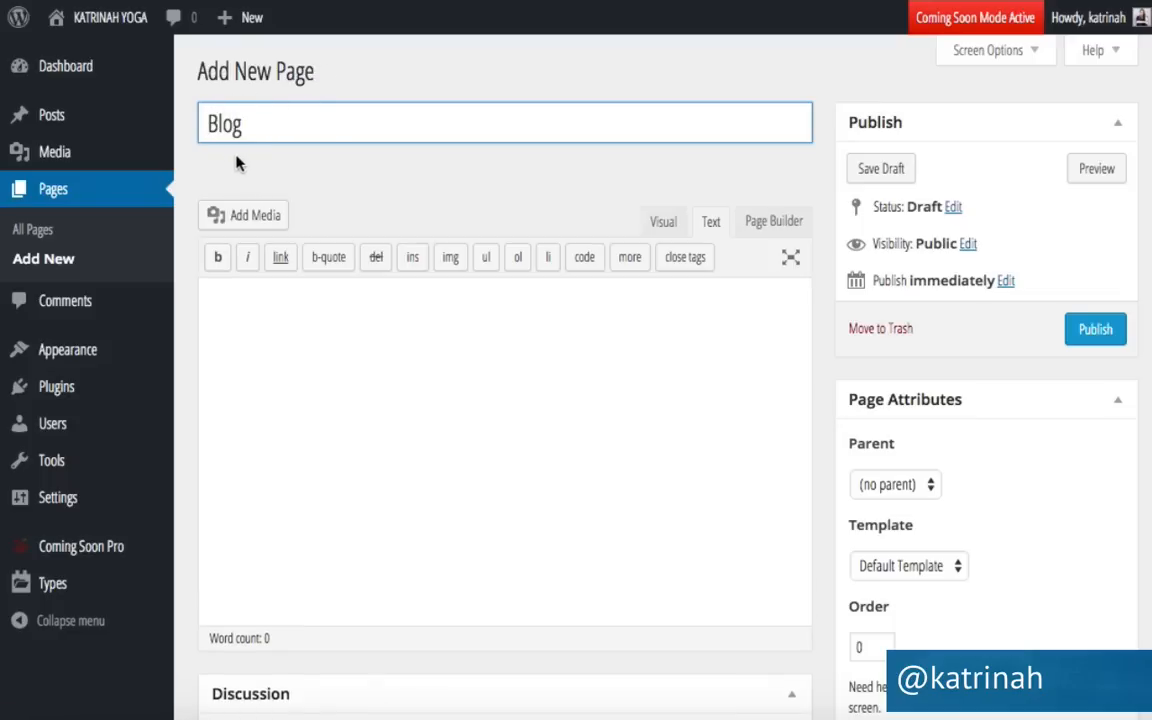
click(879, 566)
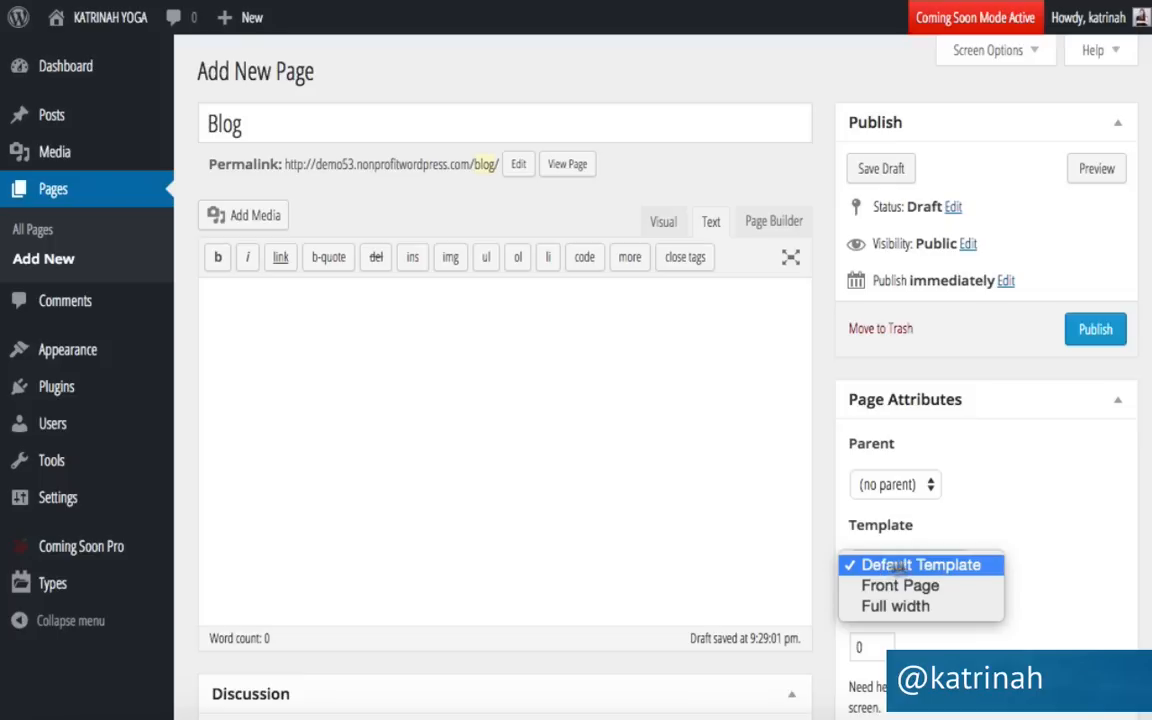
click(822, 521)
Disable comments and trackbacks on the Blog page and publish it.
scroll(822, 521, down, 2)
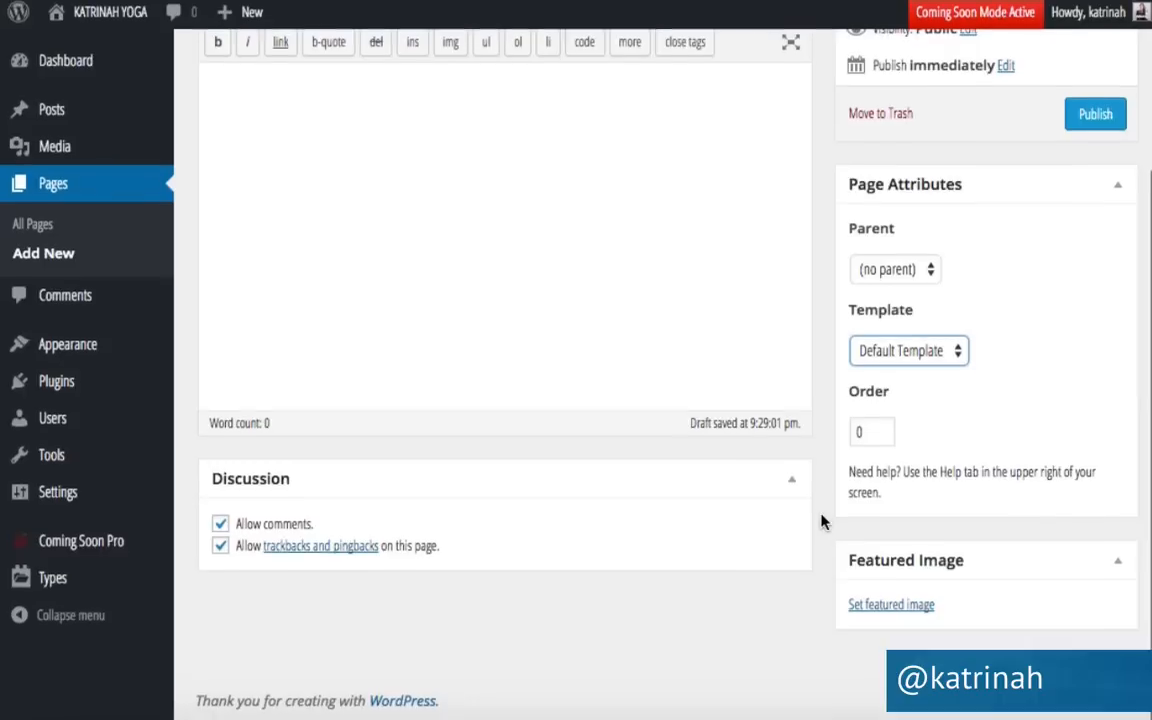
click(220, 529)
click(220, 551)
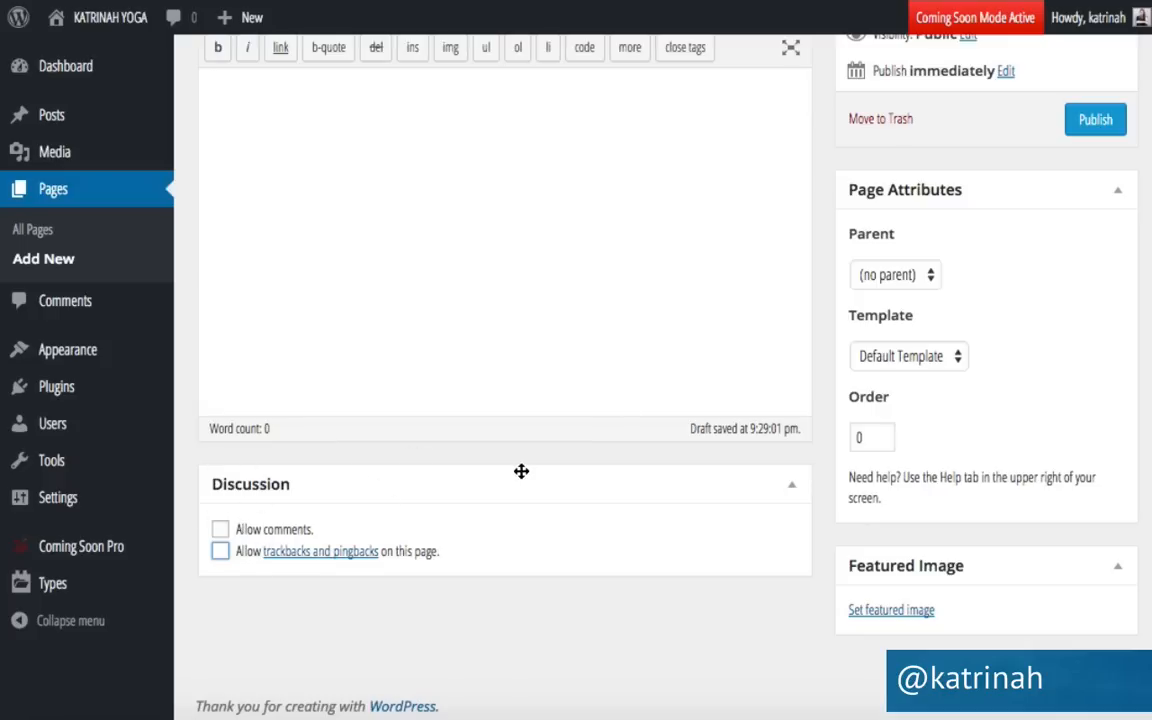
scroll(522, 470, up, 3)
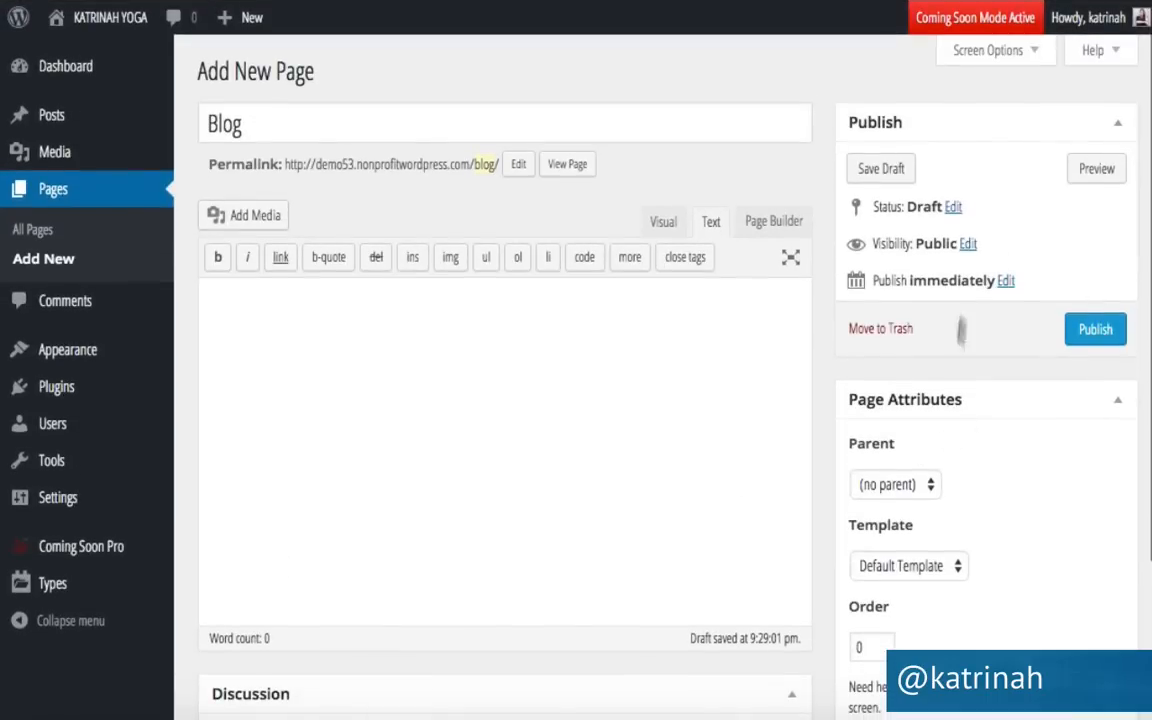
click(1090, 331)
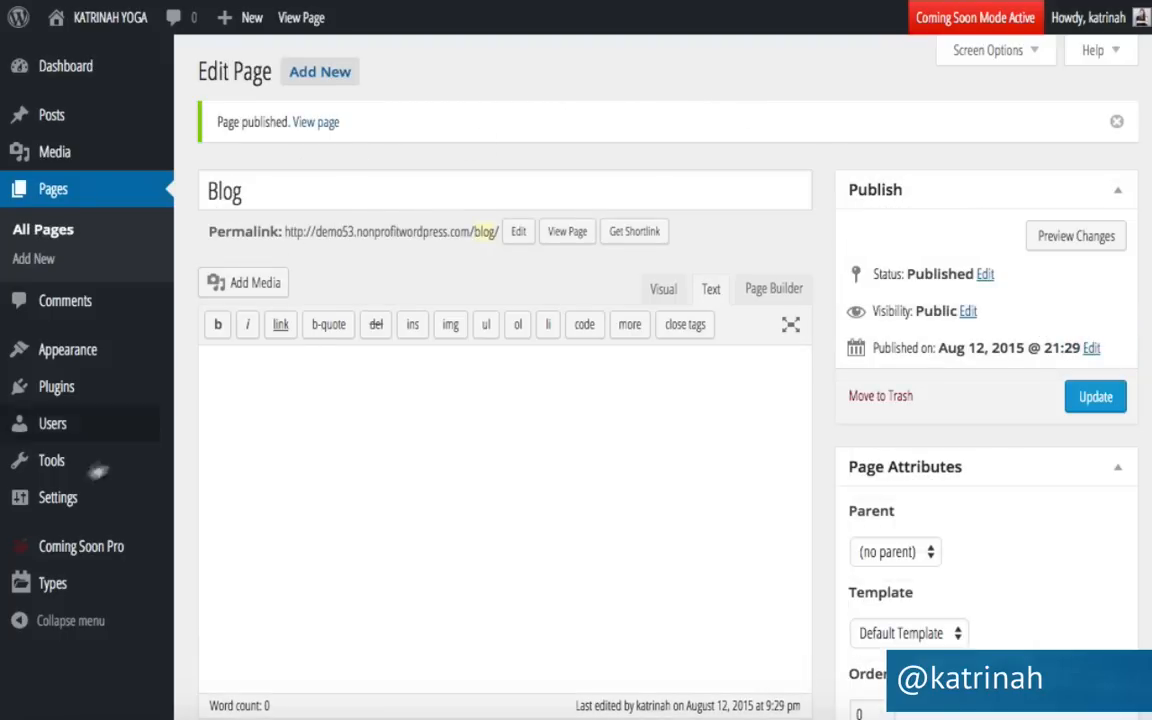
mouse_move(57, 498)
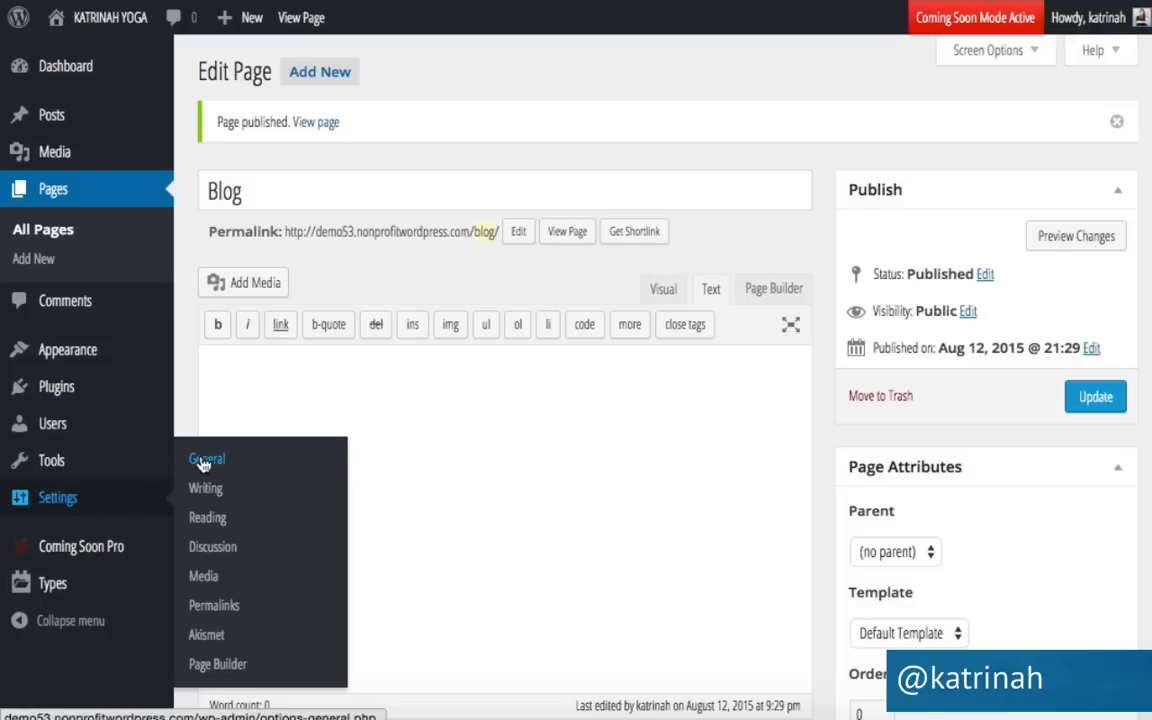
Set a static front page with Home as front page and Blog as posts page, and save.
click(214, 527)
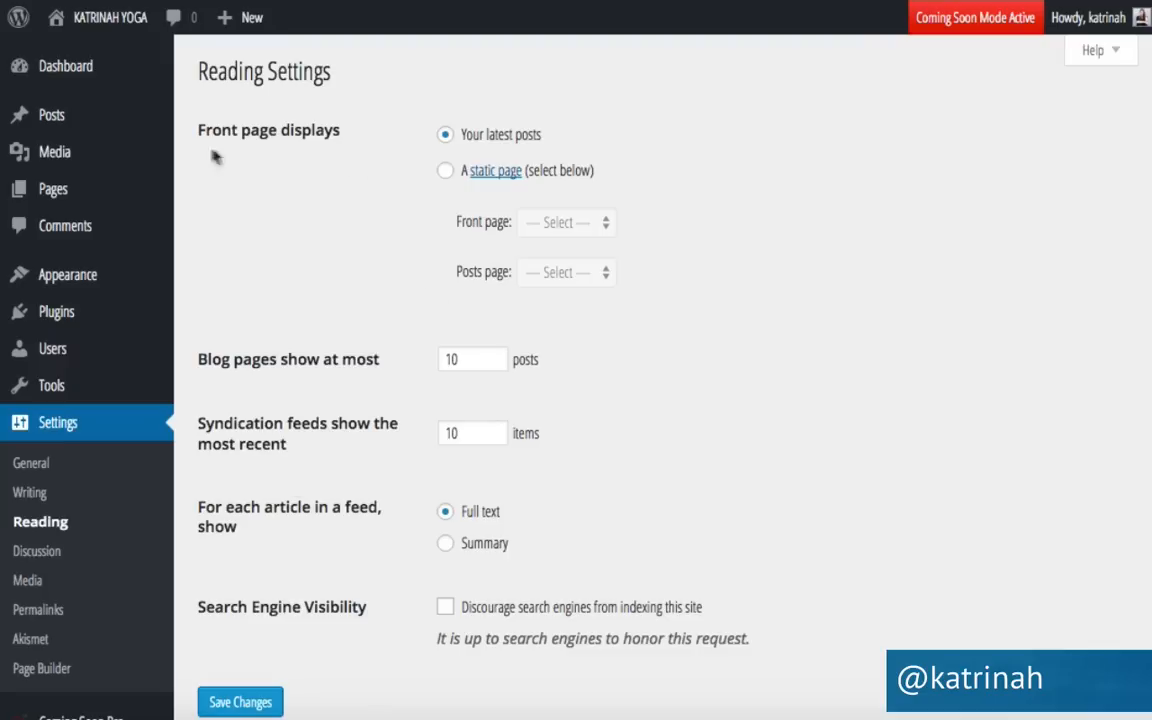
click(447, 173)
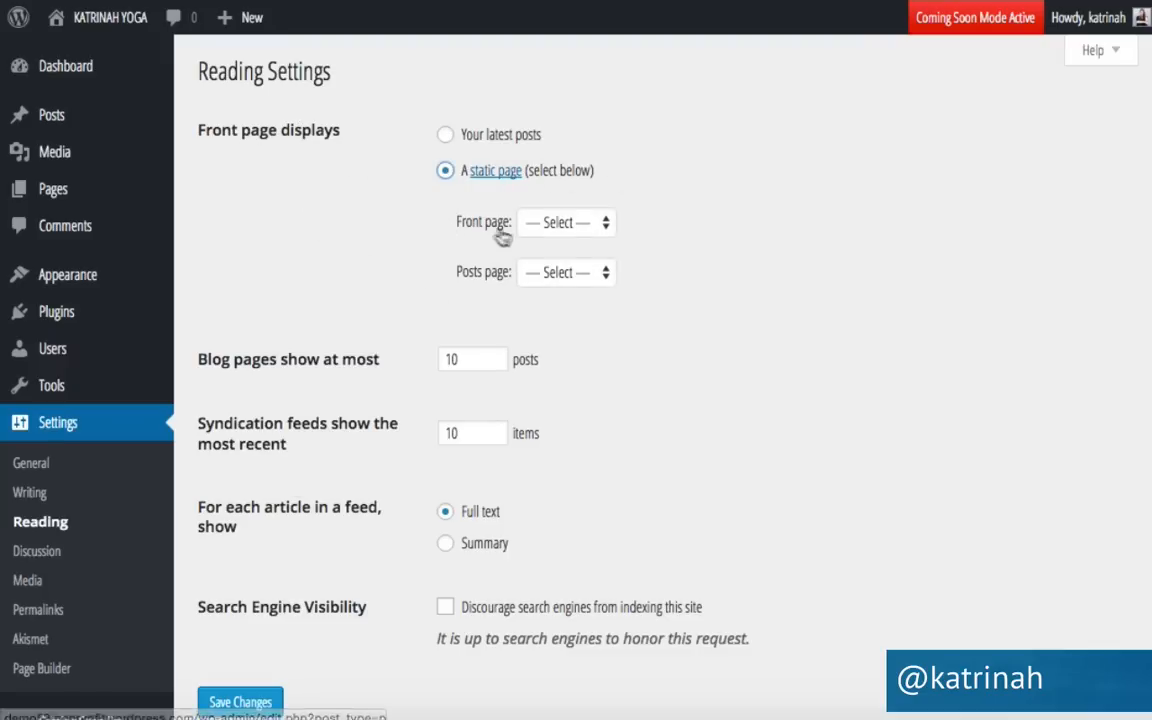
click(548, 224)
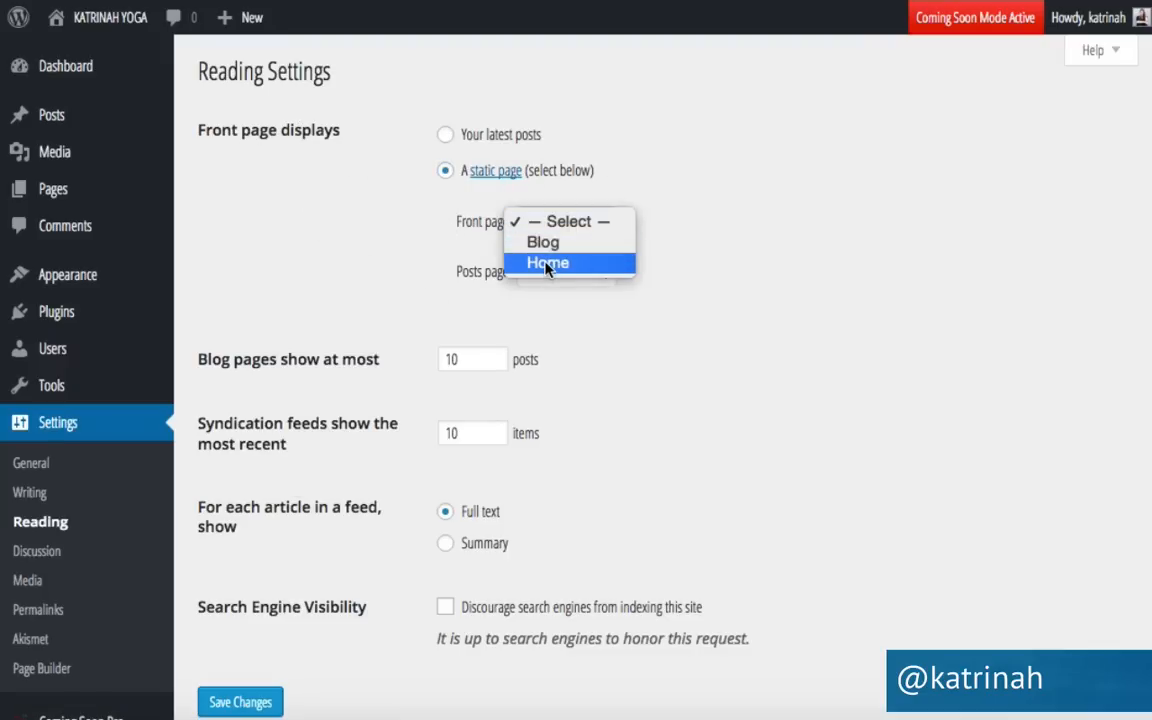
click(546, 263)
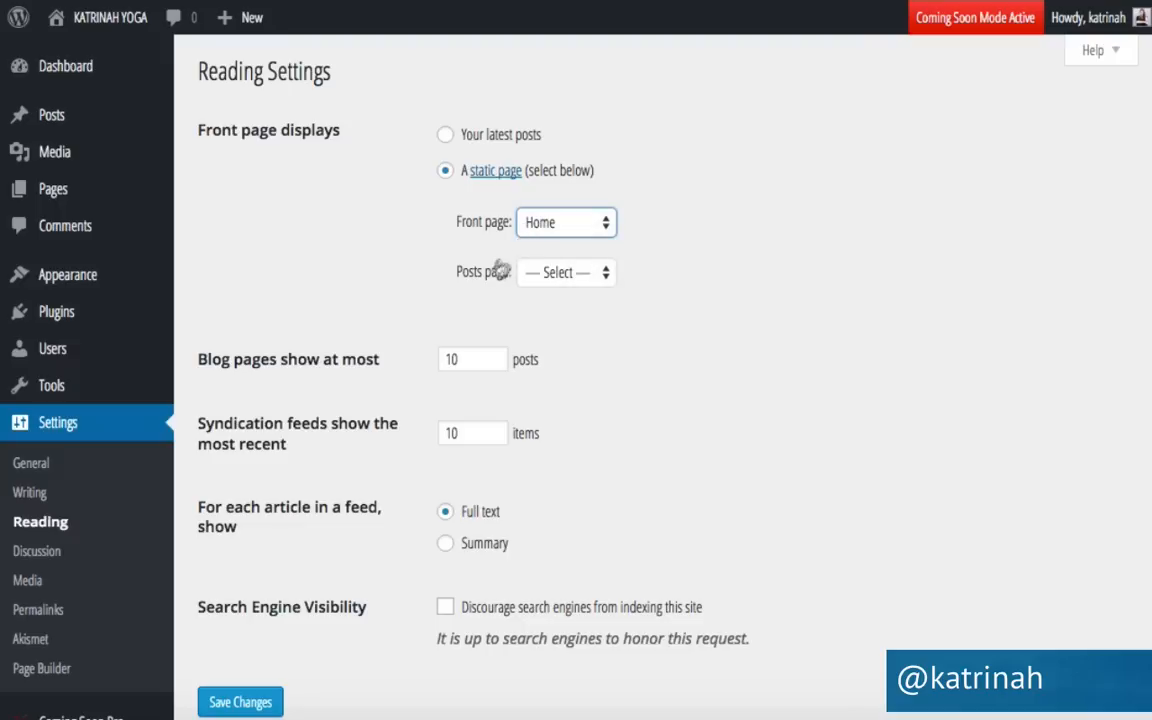
click(522, 273)
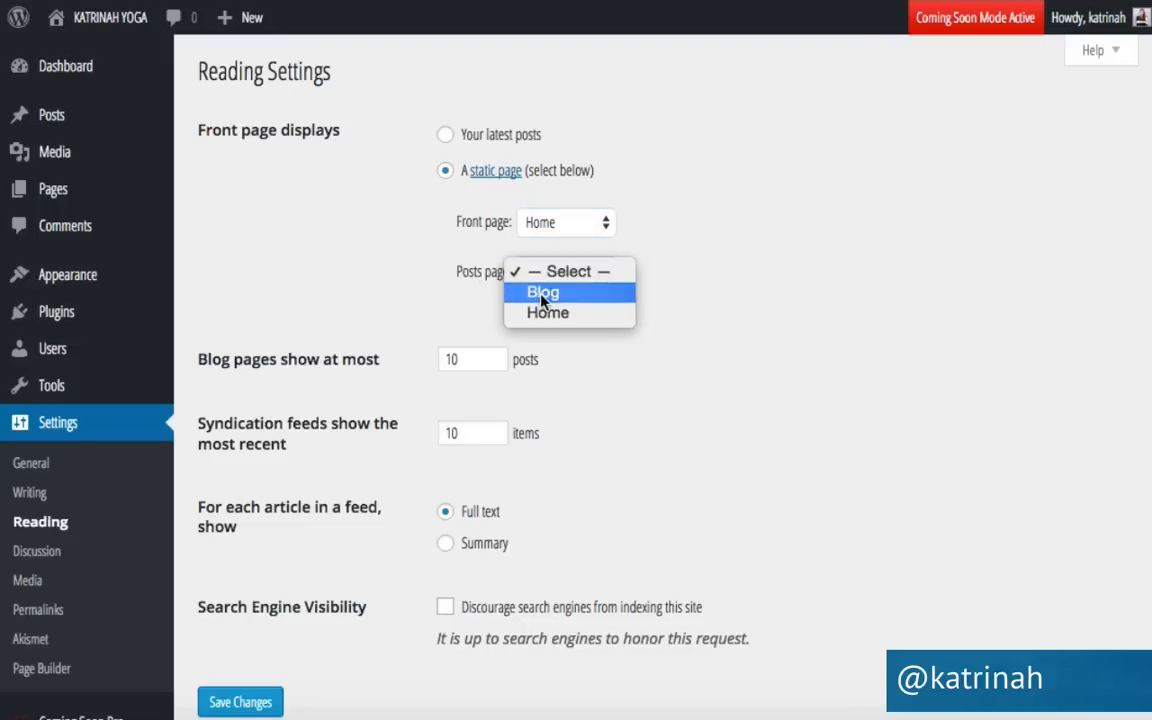
click(542, 293)
scroll(370, 333, down, 1)
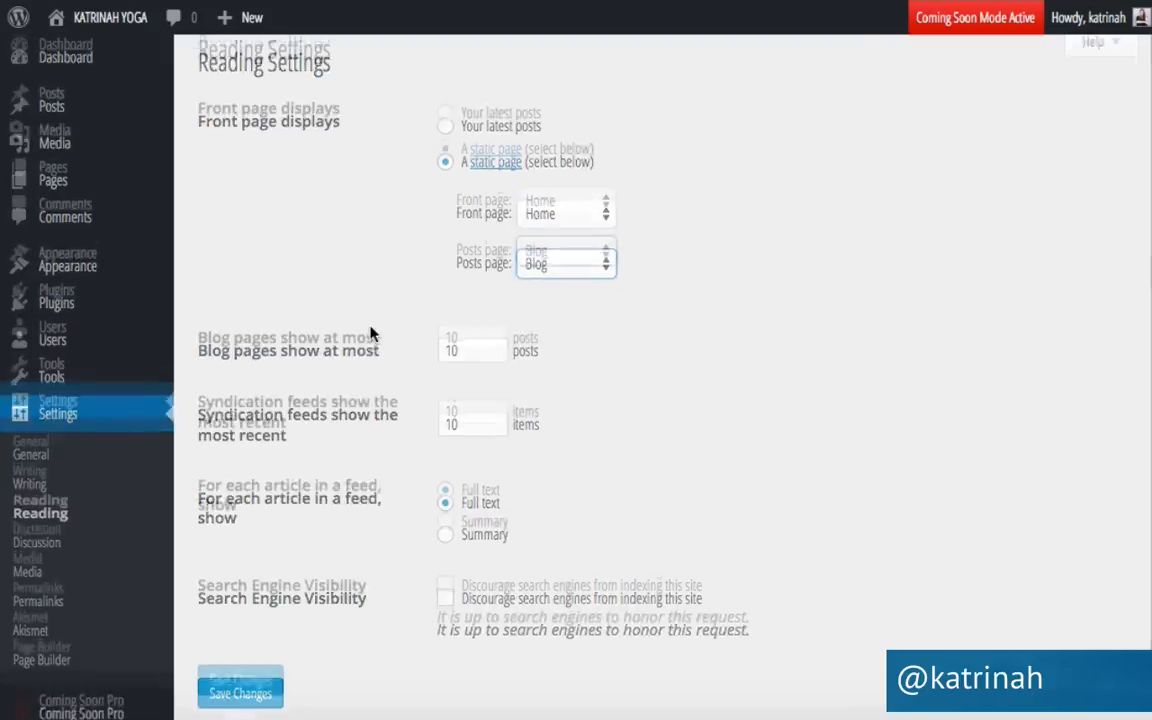
click(260, 608)
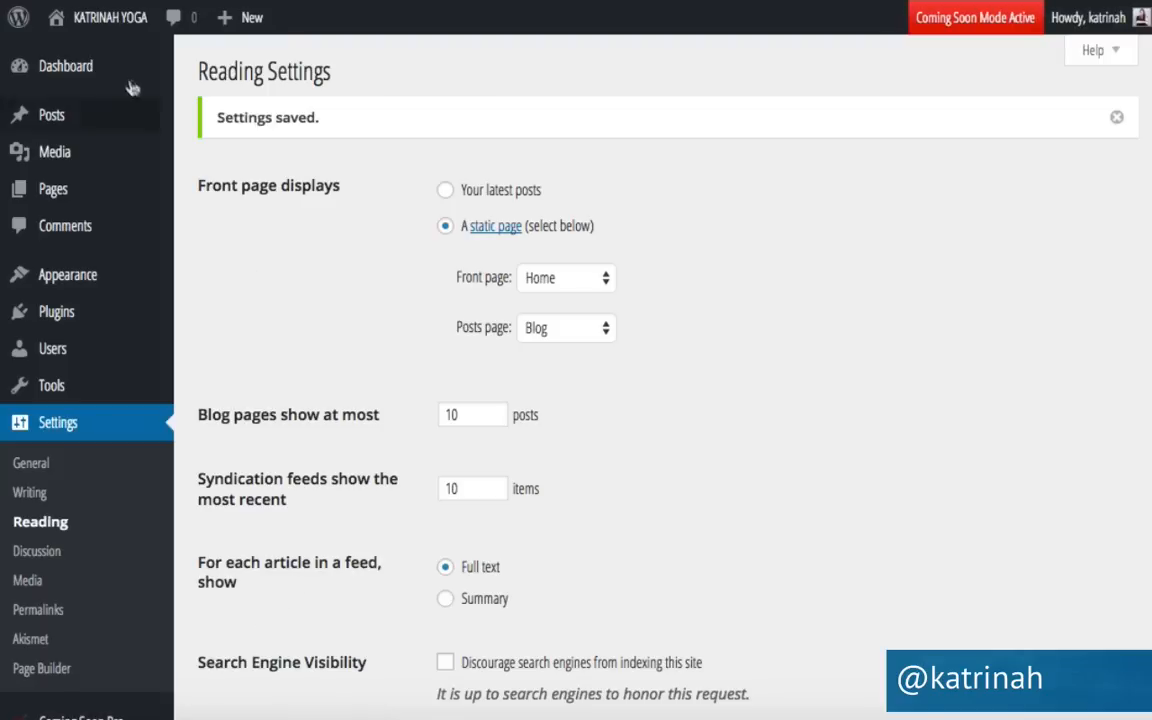
Preview the live site's Sydney theme pages, then return to the admin Dashboard.
mouse_move(95, 30)
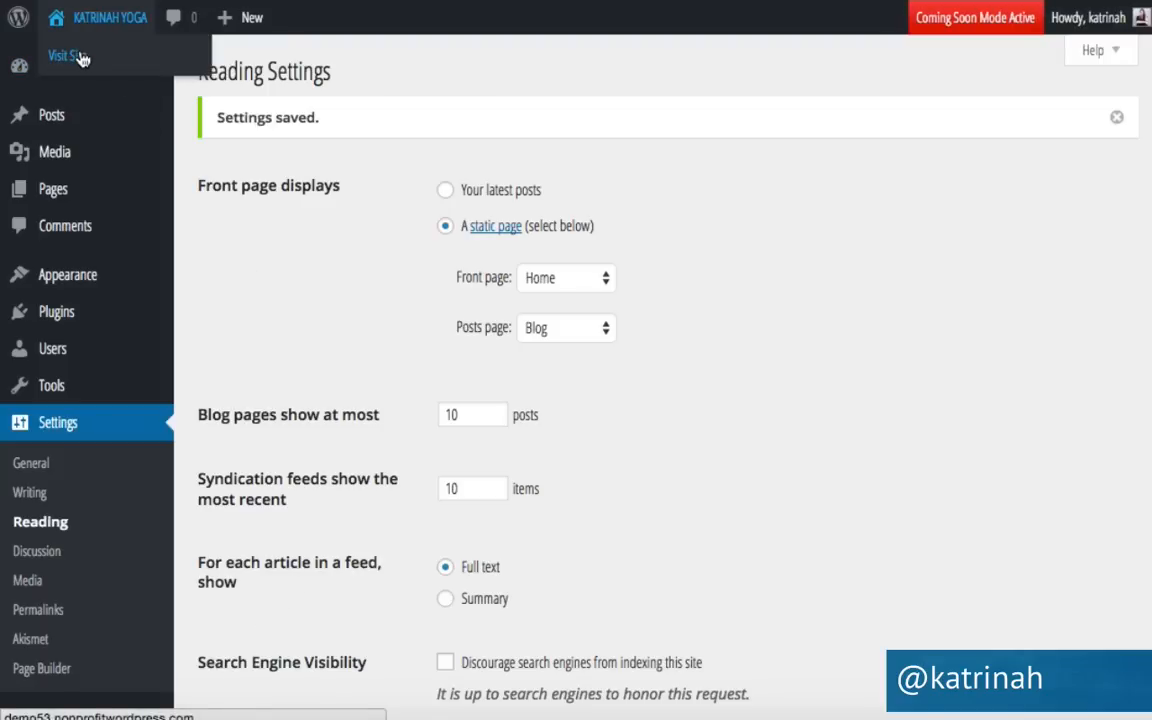
click(83, 58)
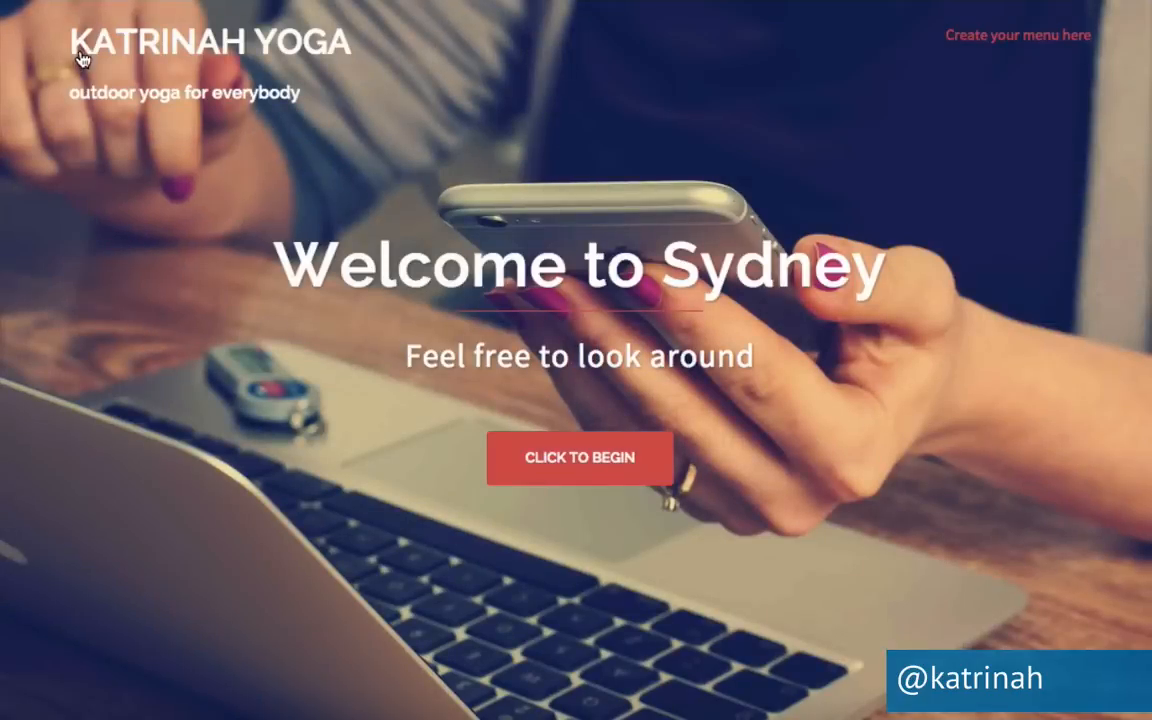
scroll(226, 444, down, 2)
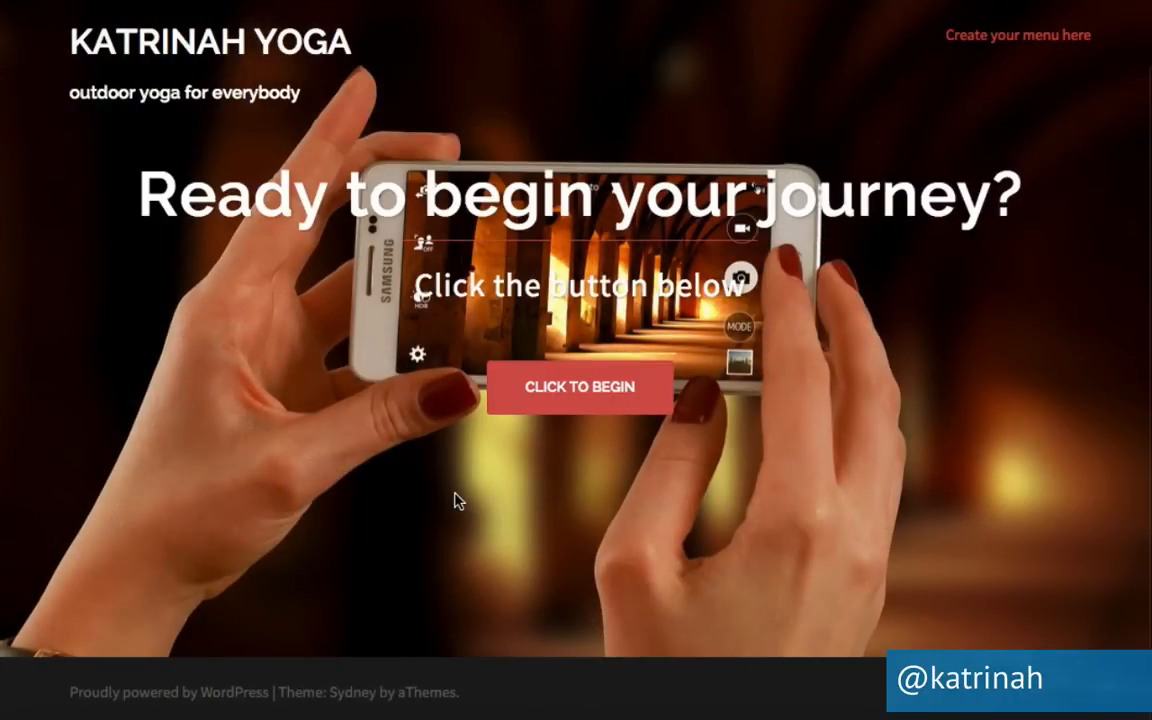
scroll(455, 499, up, 2)
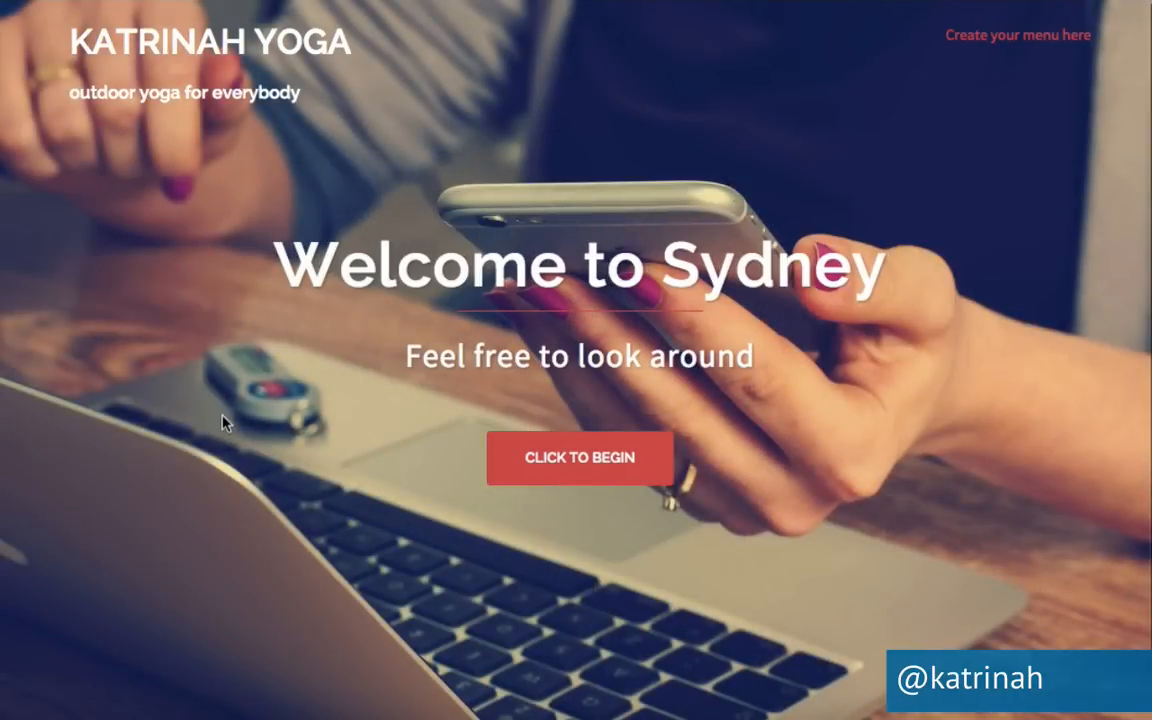
scroll(223, 421, down, 2)
scroll(223, 421, up, 2)
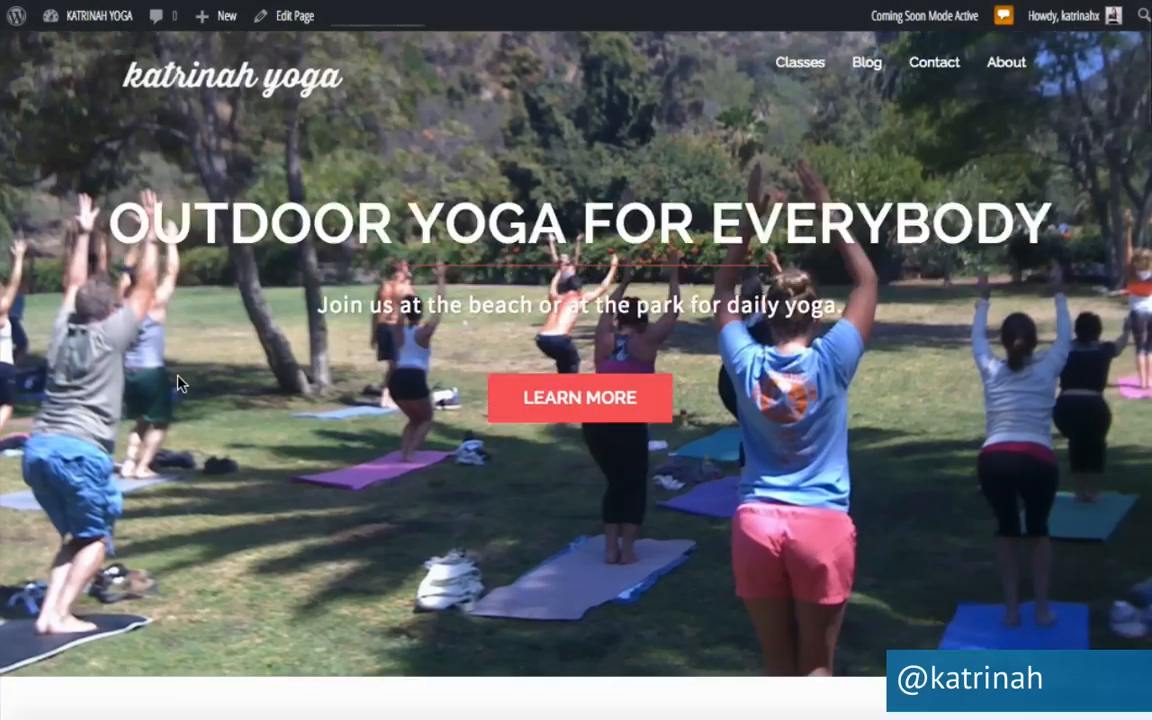
scroll(177, 383, down, 10)
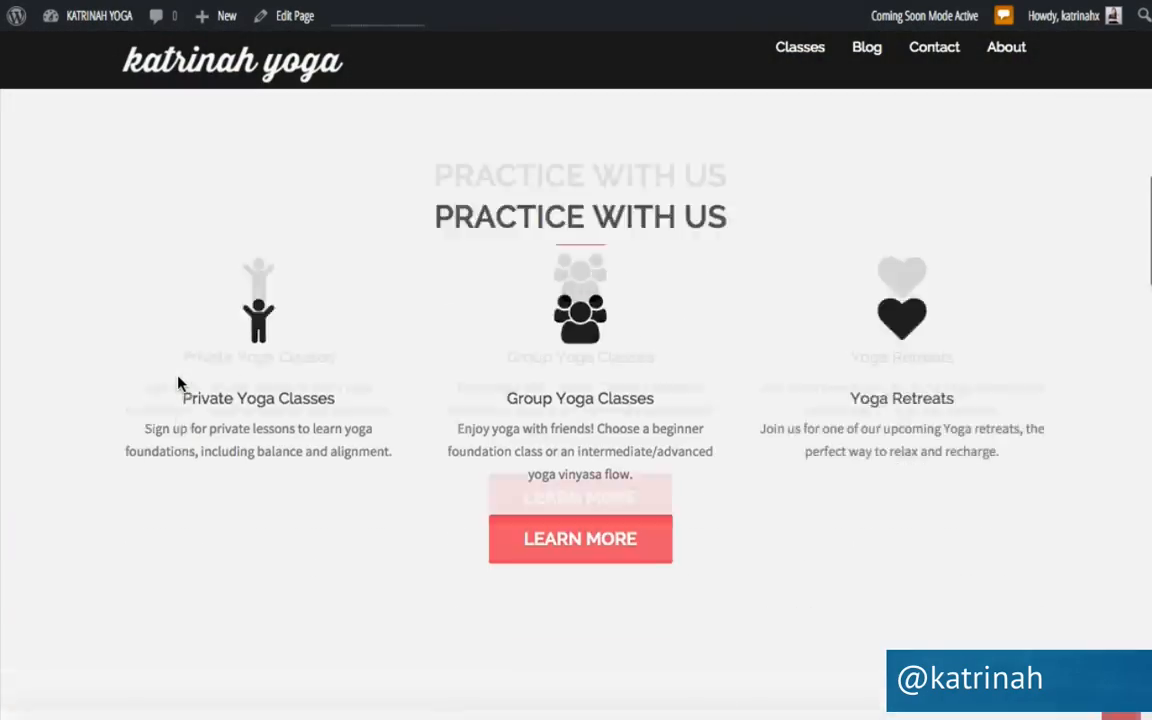
scroll(177, 383, down, 3)
scroll(177, 383, up, 15)
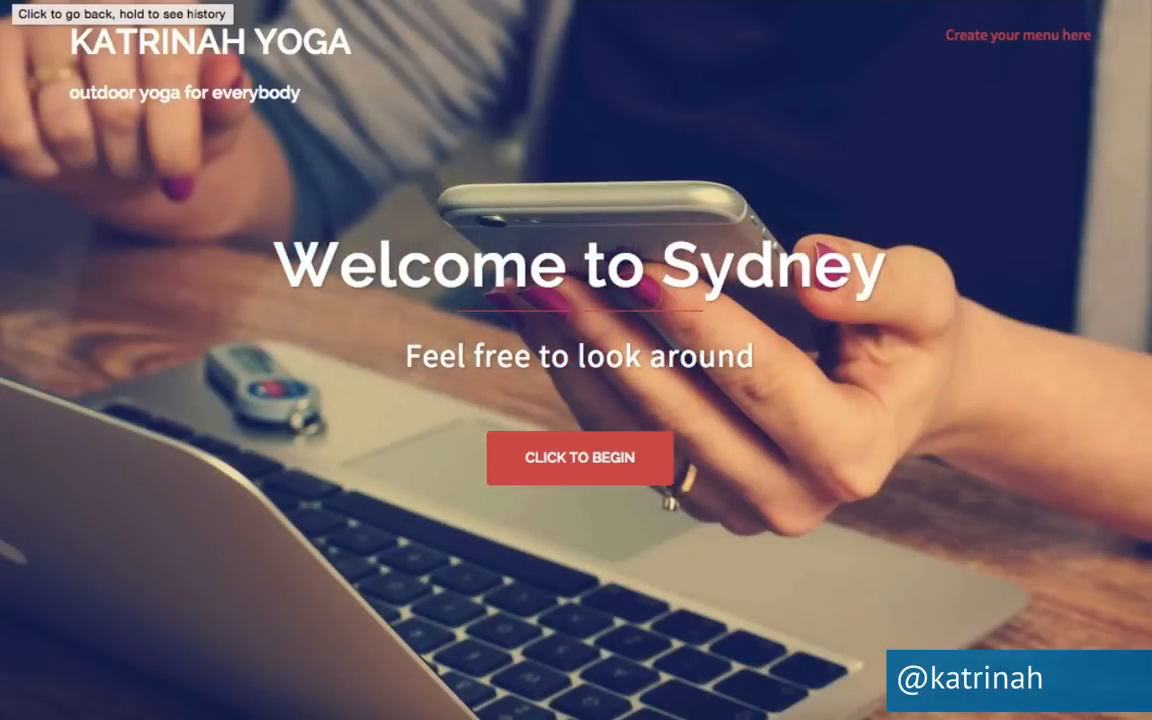
click(14, 1)
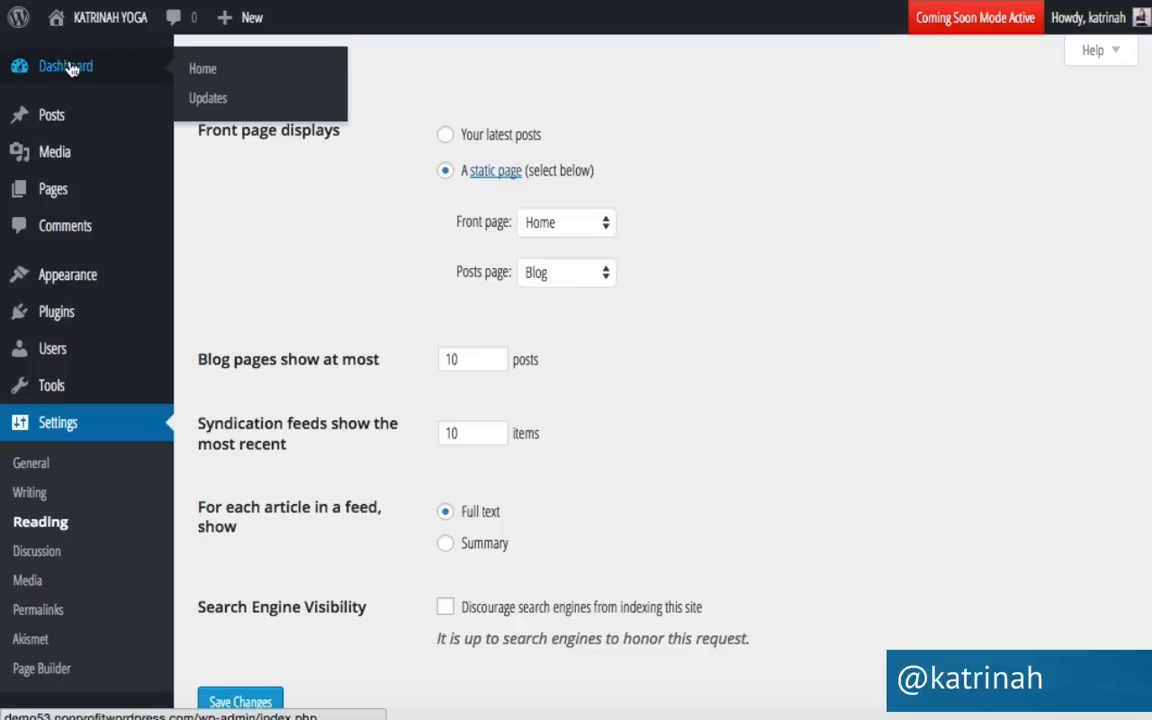
click(70, 68)
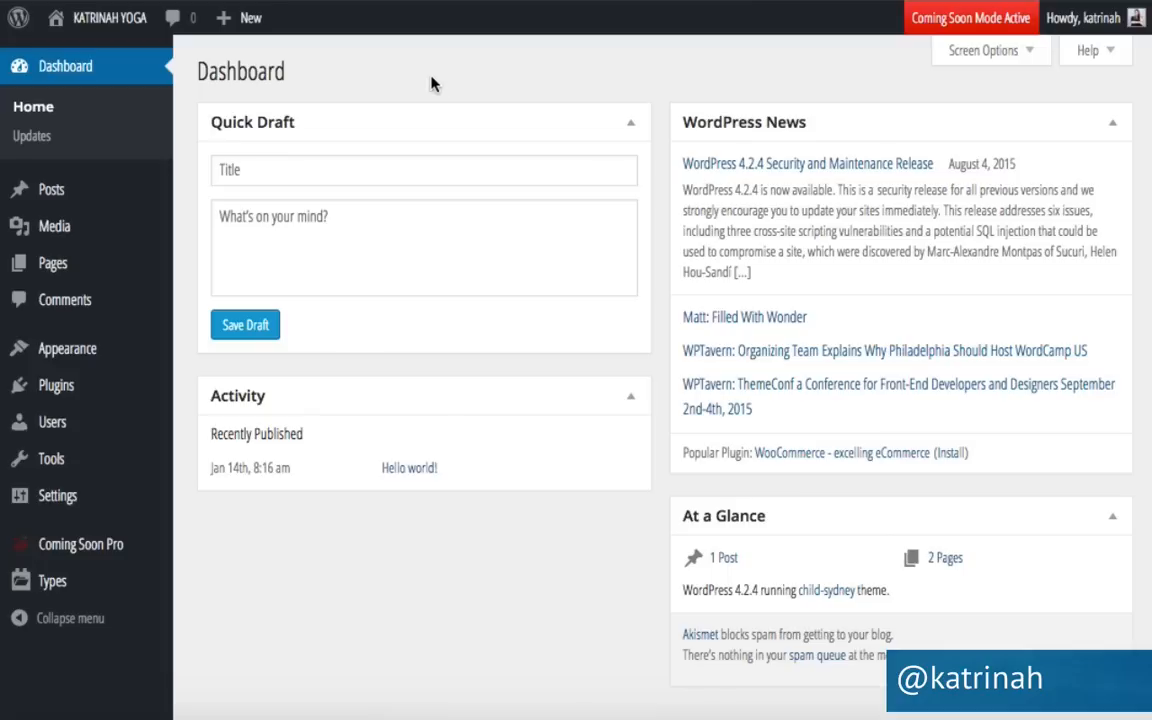
View the Dashboard showing 1 post, 2 pages and the child-sydney theme active.
mouse_move(228, 17)
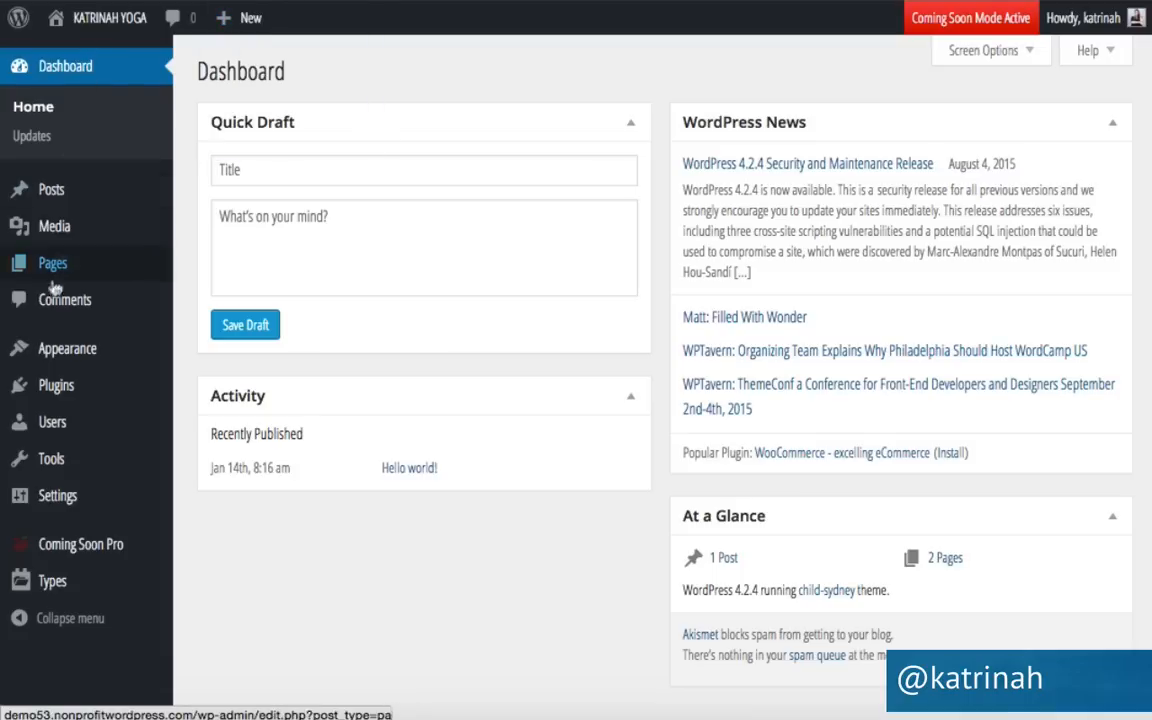
mouse_move(57, 266)
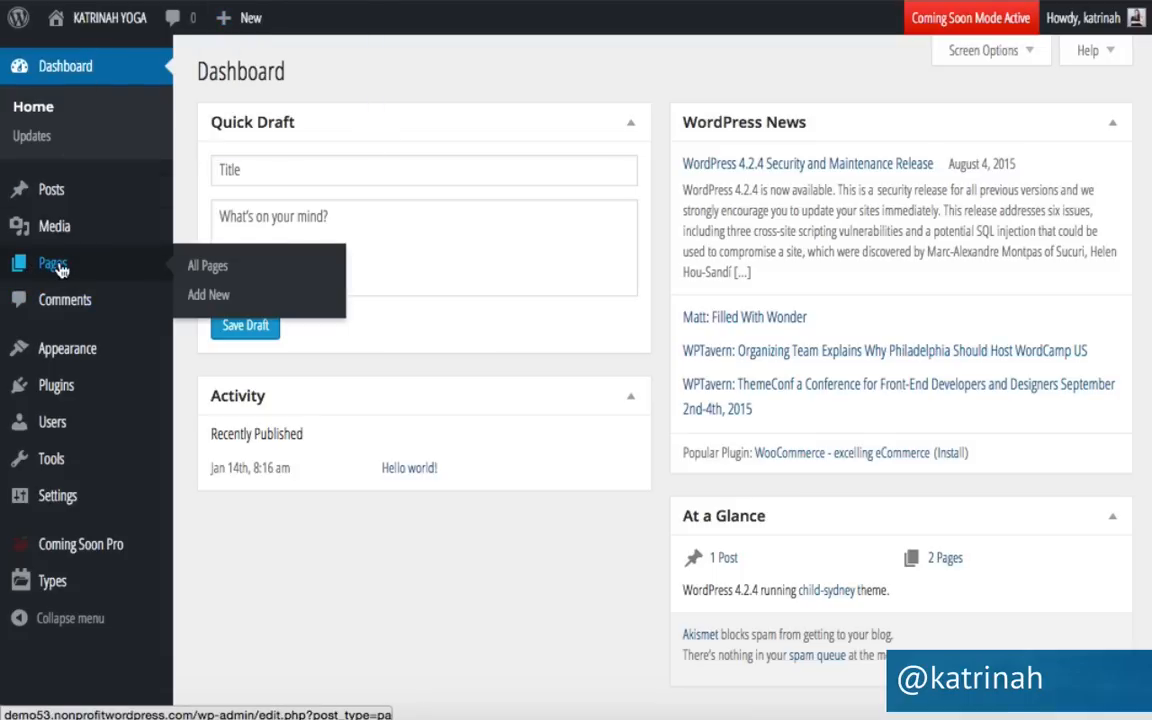
Start a new page titled About and switch its editor to the Visual view.
click(215, 299)
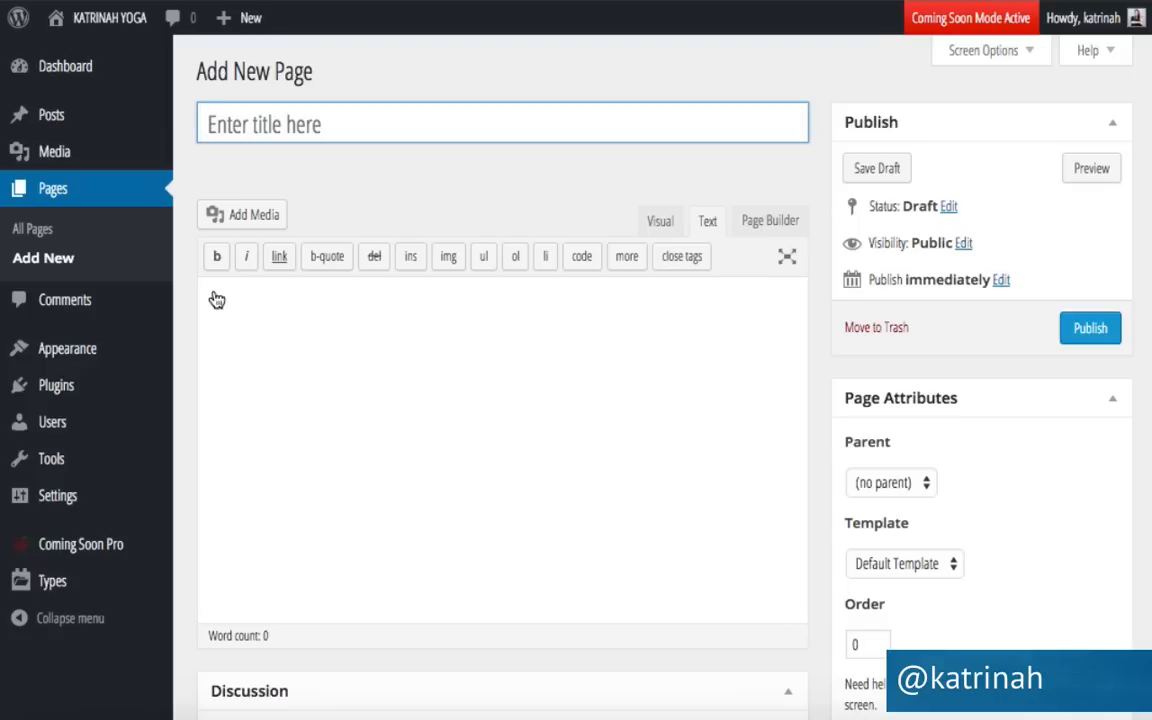
text(About)
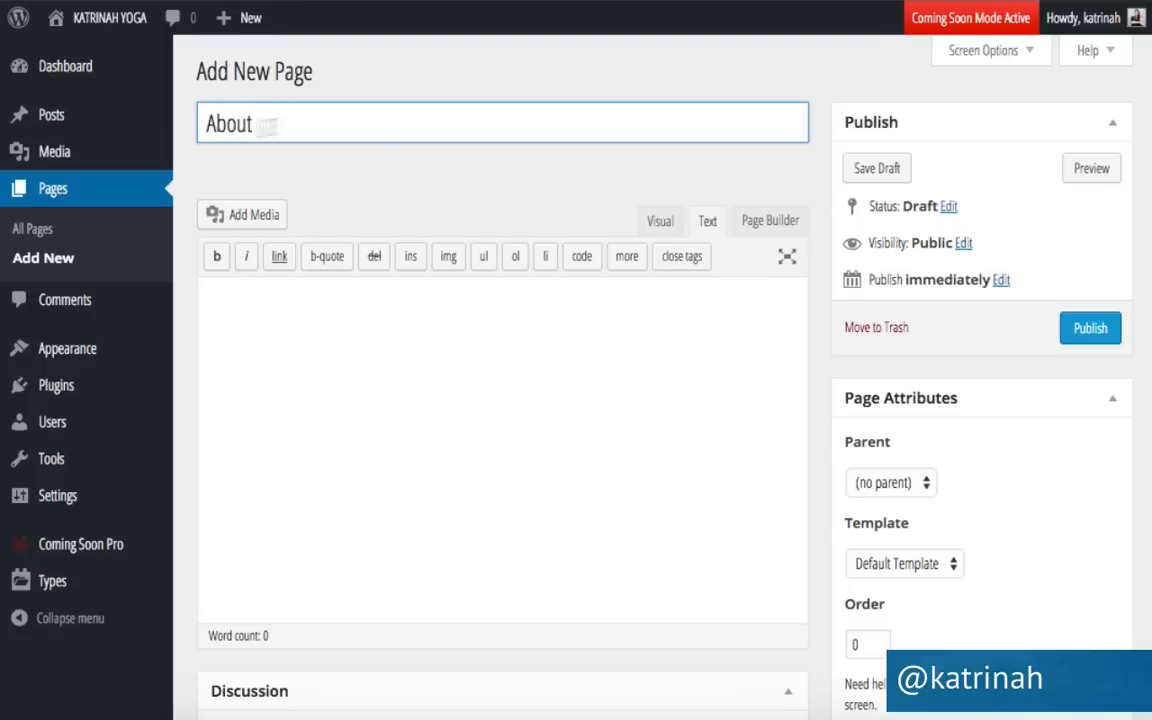
click(288, 321)
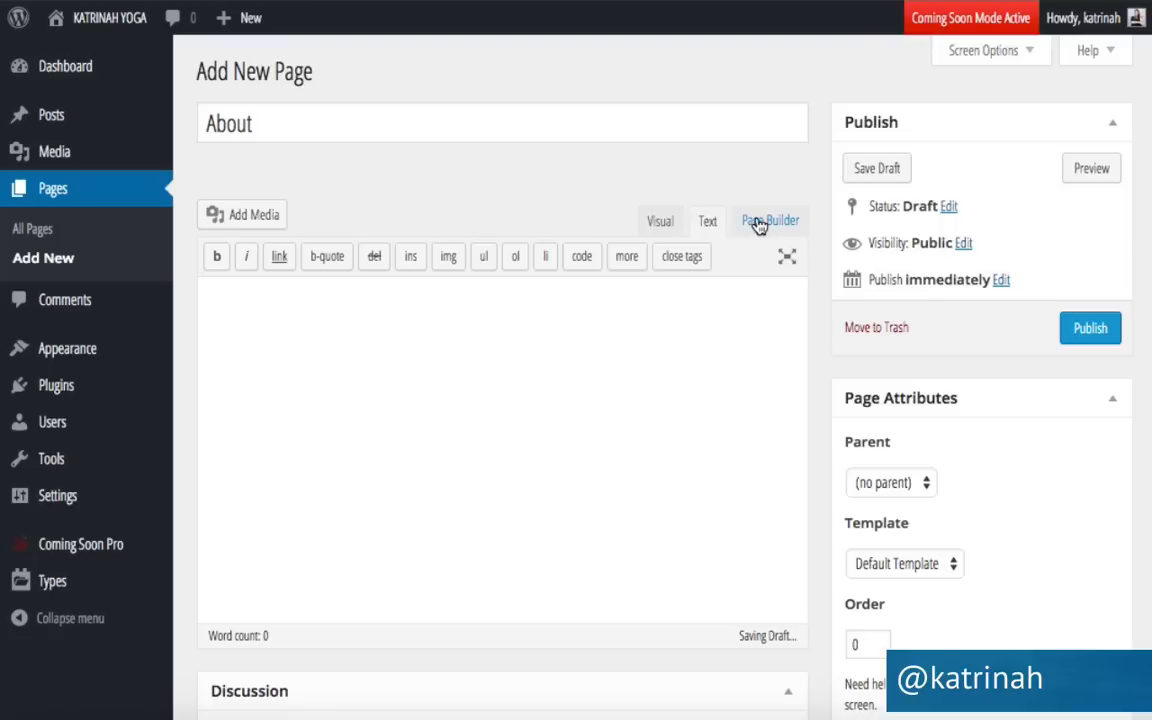
click(652, 224)
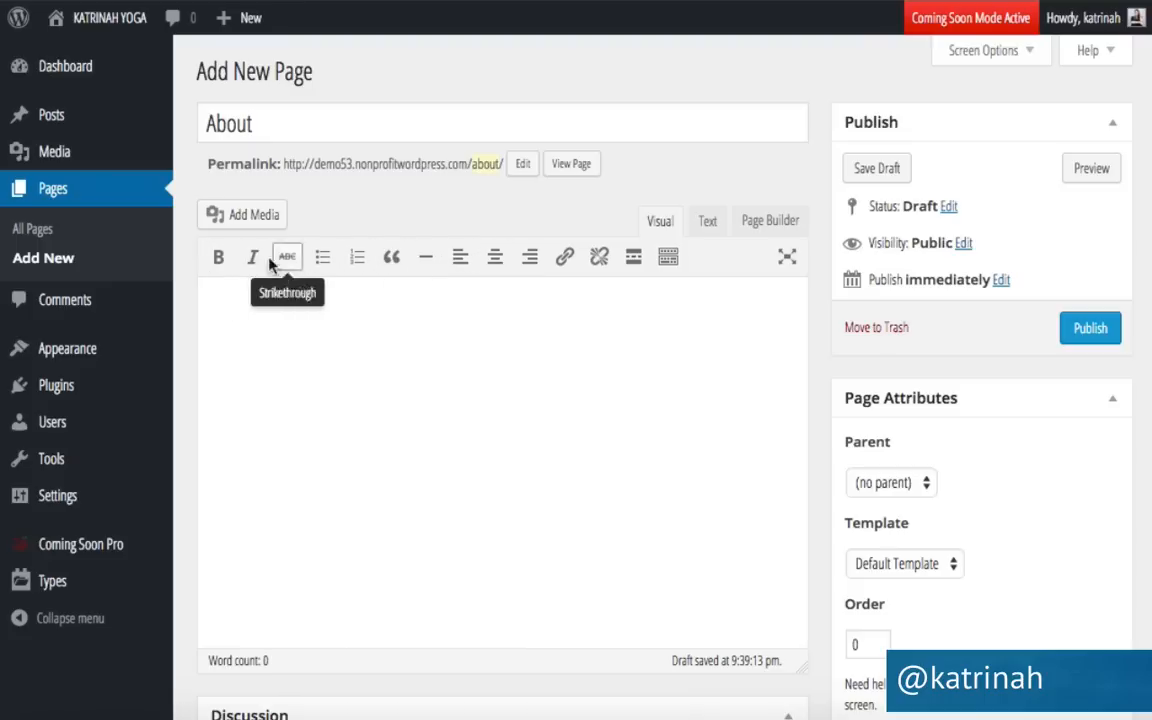
Paste lorem ipsum placeholder paragraphs into the About page body and open Insert Media.
click(668, 260)
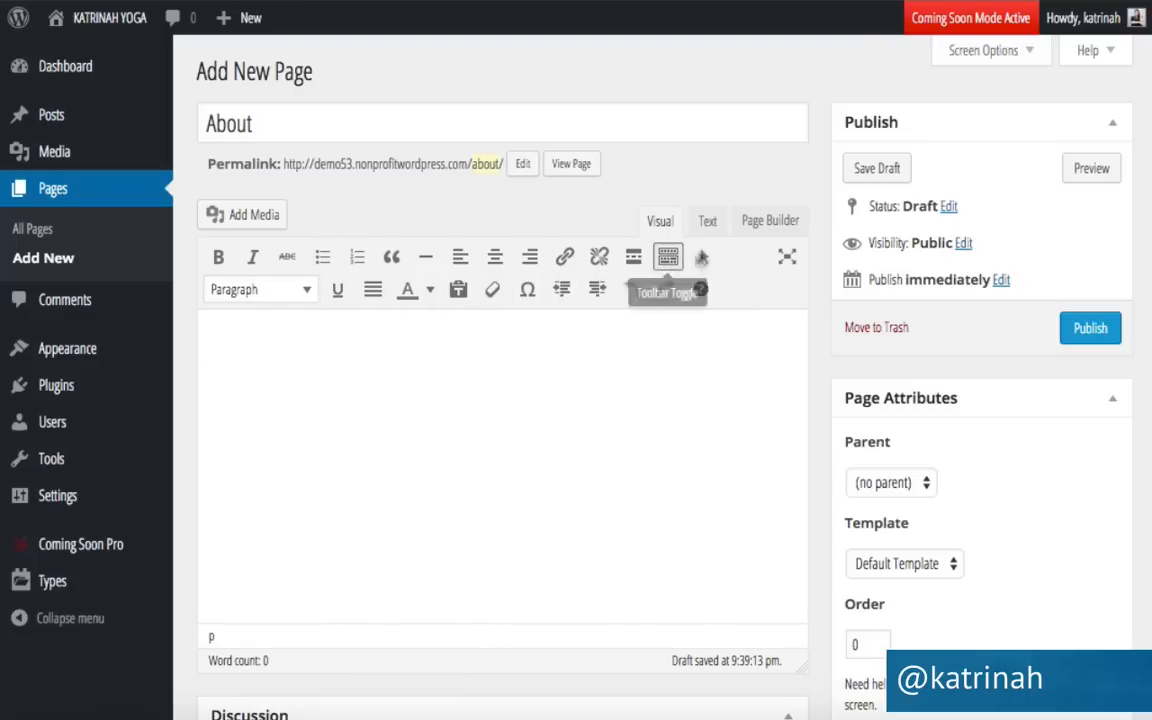
click(707, 222)
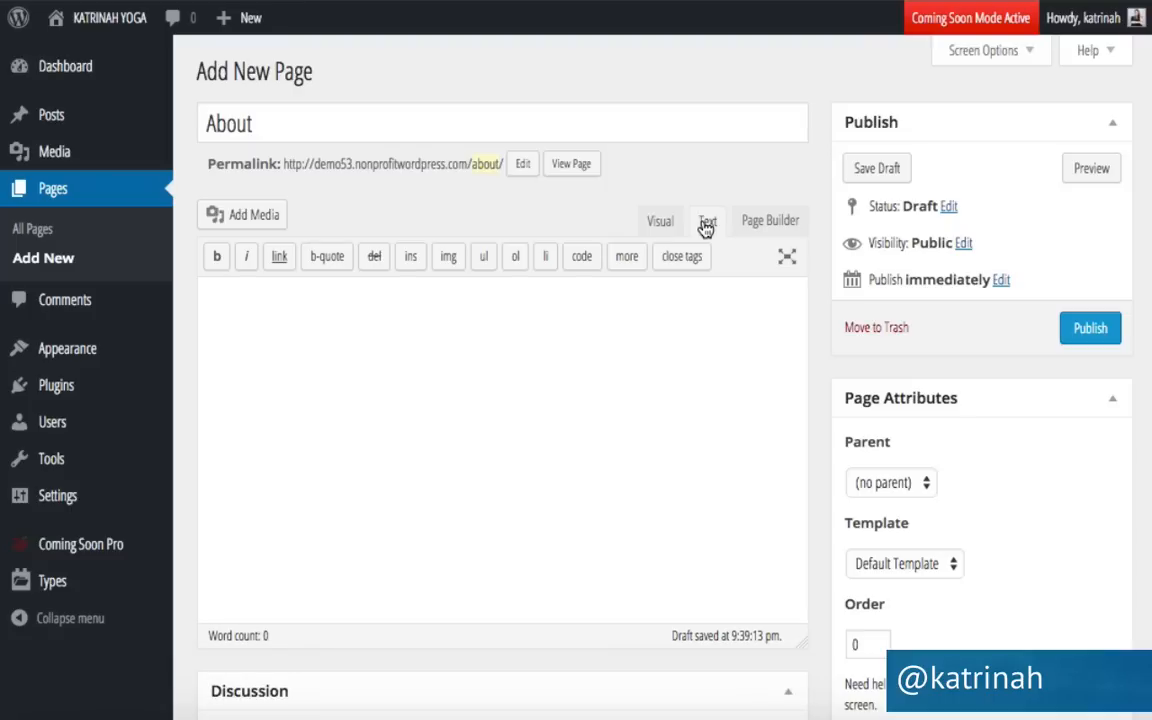
click(648, 221)
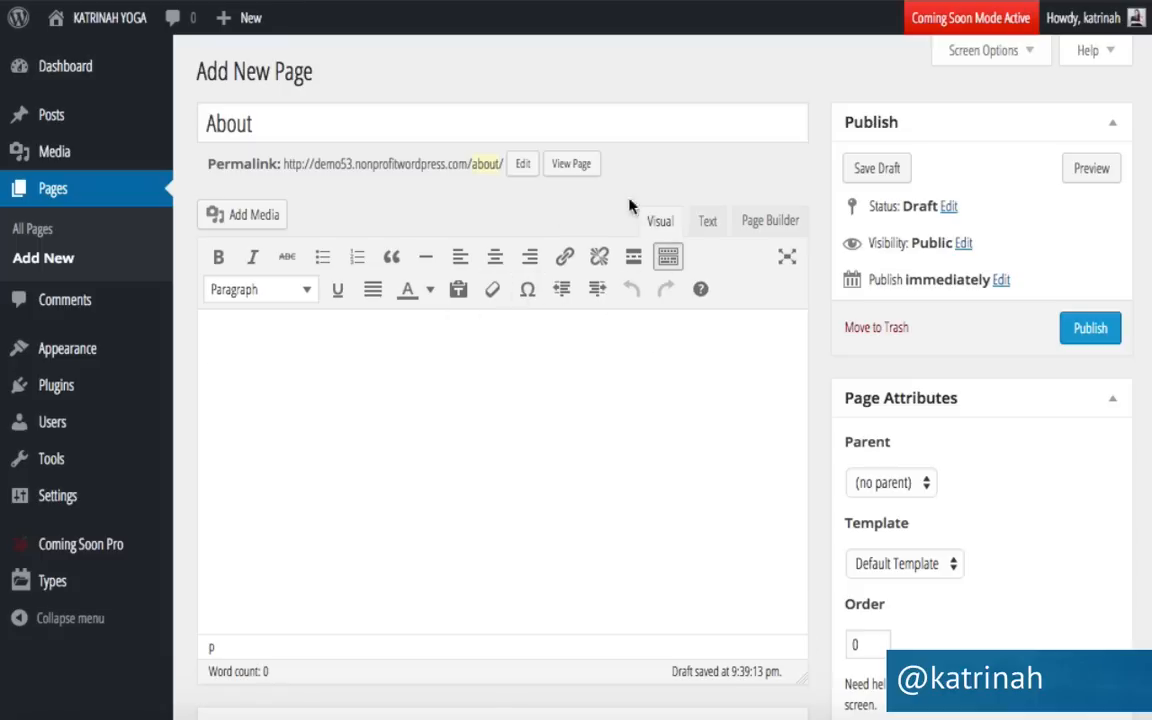
click(250, 344)
text(Lorem ipsum dolor sit amet, consectetur adipiscing elit, sed do eiusmod tempor incididunt ut labore et dolore magna aliqua. Ut enim ad minim veniam, quis nostrud exercitation ullamco laboris nisi ut aliquip ex ea commodo consequat. Duis aute irure dolor in reprehenderit in voluptate velit esse cillum dolore eu fugiat nulla pariatur. Excepteur sint occaecat cupidatat non proident, sunt in culpa qui officia deserunt mollit anim id est laborum. Lorem ipsum dolor sit amet, consectetur adipiscing elit, sed do eiusmod tempor incididunt ut labore et dolore magna aliqua. Ut enim ad minim veniam, quis nostrud exercitation ullamco laboris nisi ut aliquip ex ea commodo consequat. Duis aute irure dolor in reprehenderit in voluptate velit esse cillum dolore eu fugiat nulla pariatur. Excepteur sint occaecat cupidatat non proident, sunt in culpa qui officia deserunt mollit anim id est laborum. Lorem ipsum dolor sit amet, consectetur adipiscing elit, sed do eiusmod tempor incididunt ut labore et dolore magna aliqua. Ut enim ad minim veniam, quis nostrud exercitation ullamco laboris nisi ut aliquip ex ea commodo consequat. Duis aute irure dolor in reprehenderit in voluptate velit esse cillum dolore eu fugiat nulla pariatur. Excepteur sint occaecat cupidatat non proident, sunt in culpa qui officia deserunt mollit anim id est laborum.)
scroll(312, 372, up, 3)
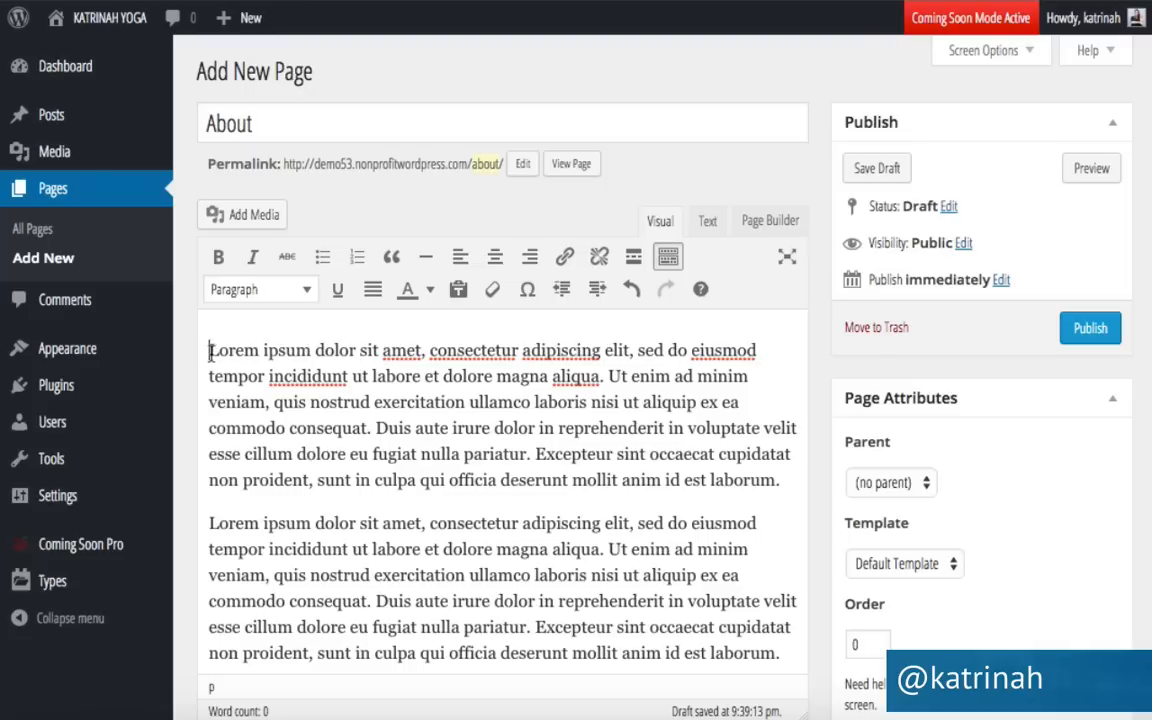
click(221, 222)
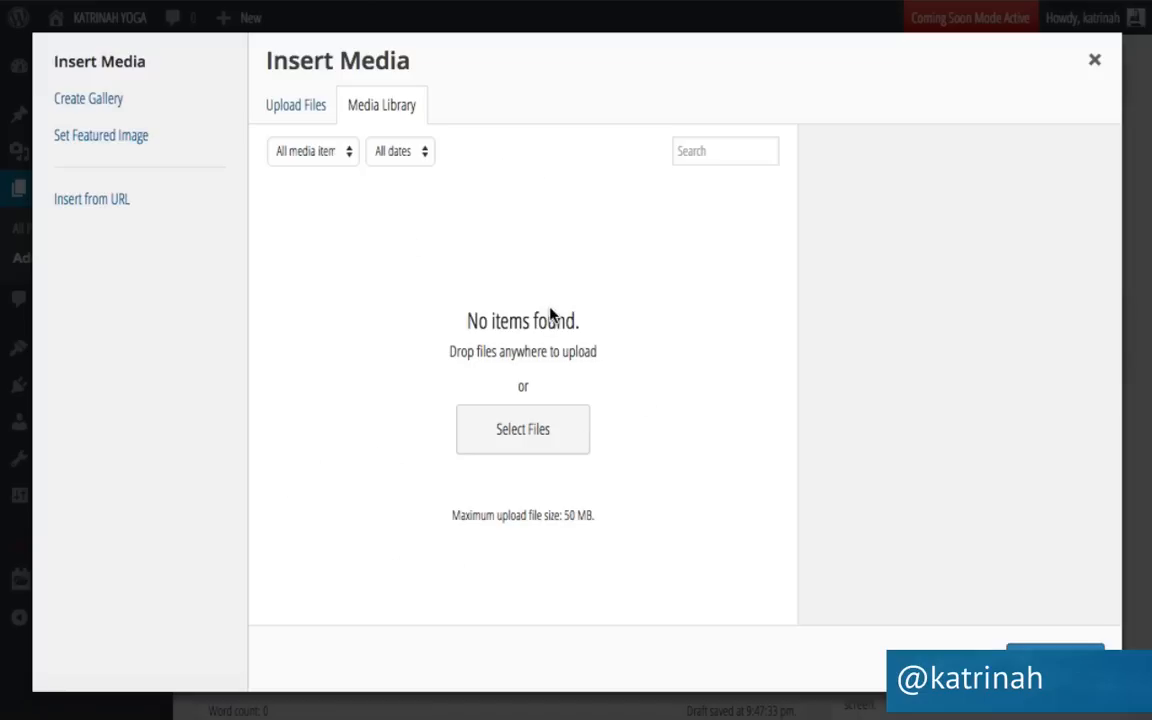
Upload pic.jpg from the sydney-images folder into the media library.
click(290, 112)
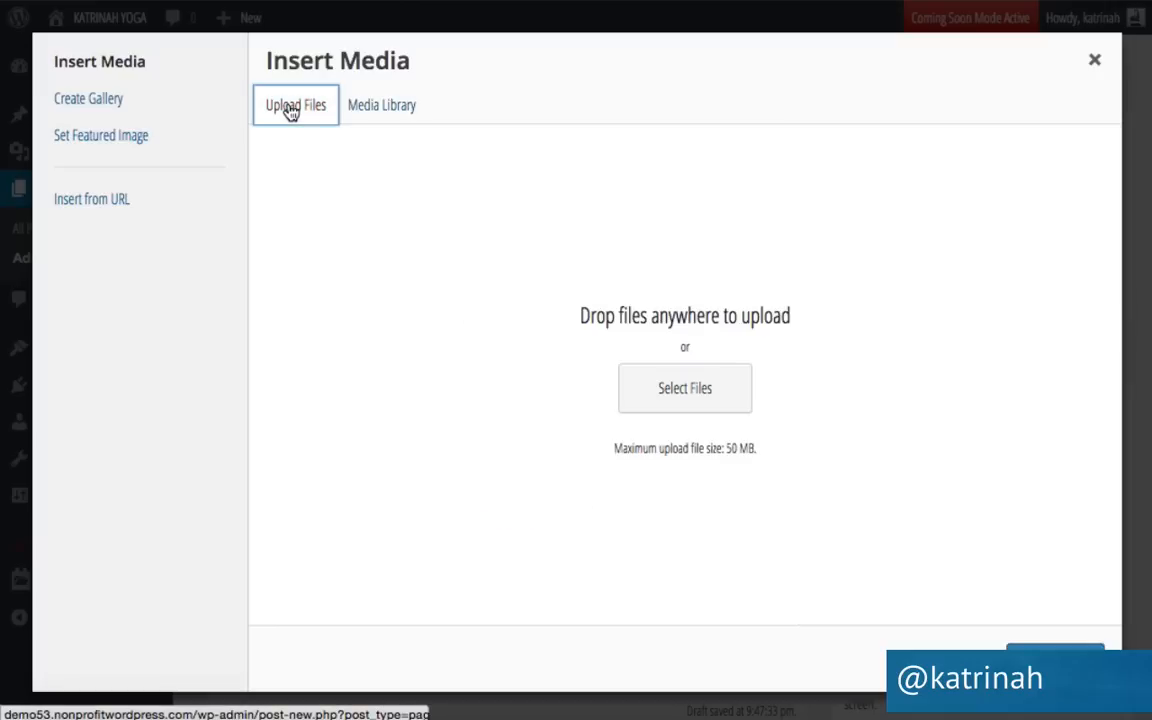
click(672, 400)
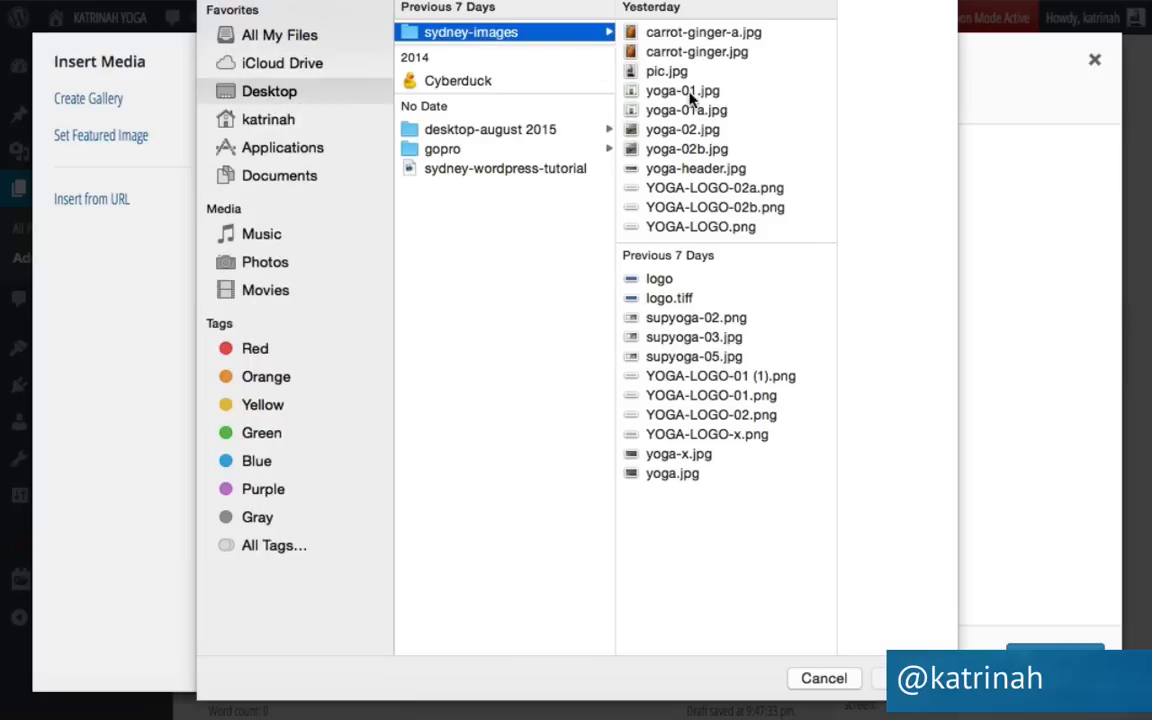
click(664, 71)
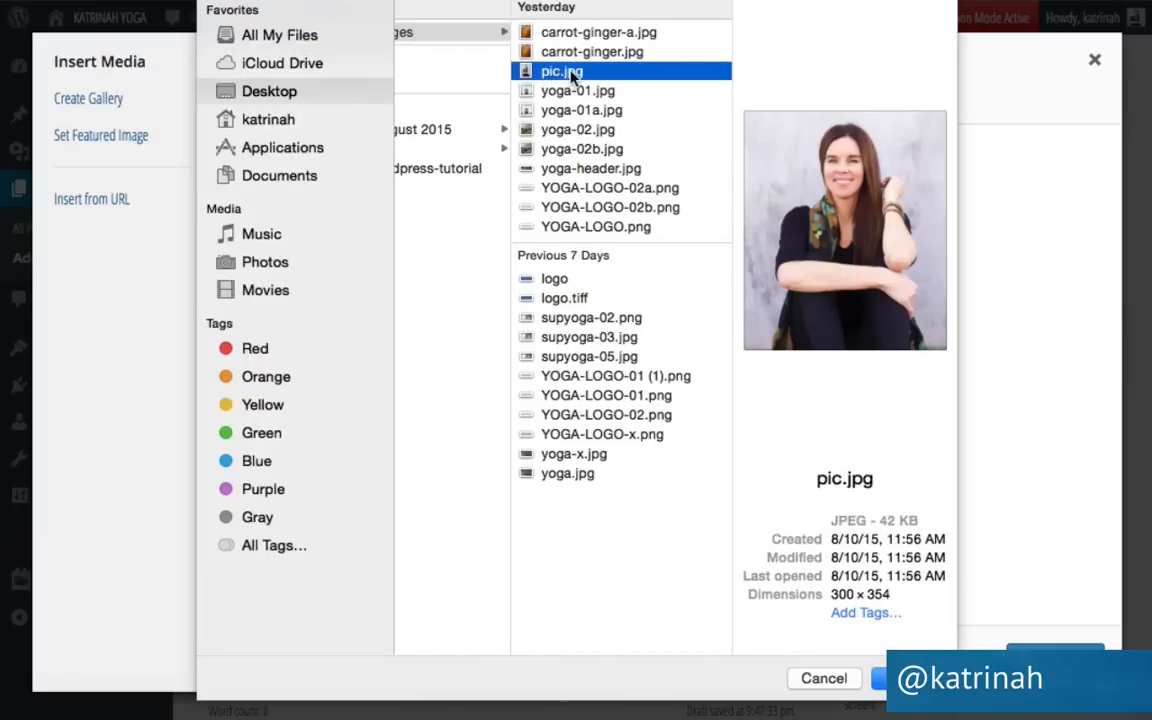
click(908, 678)
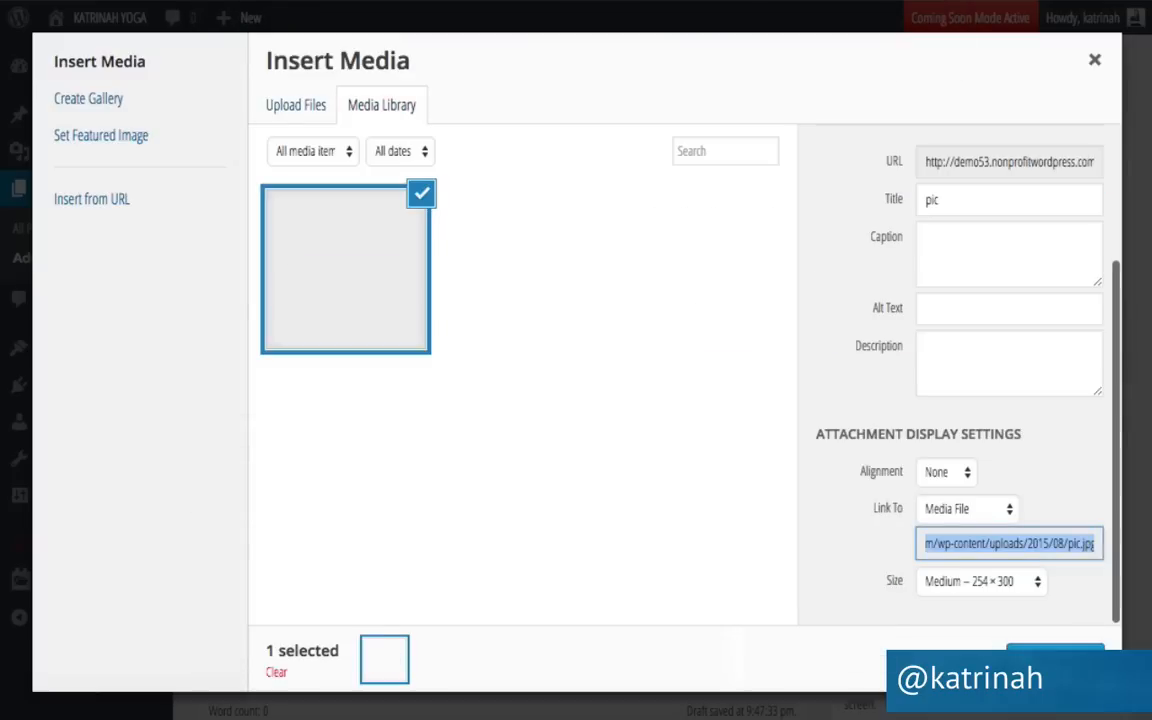
scroll(900, 367, up, 3)
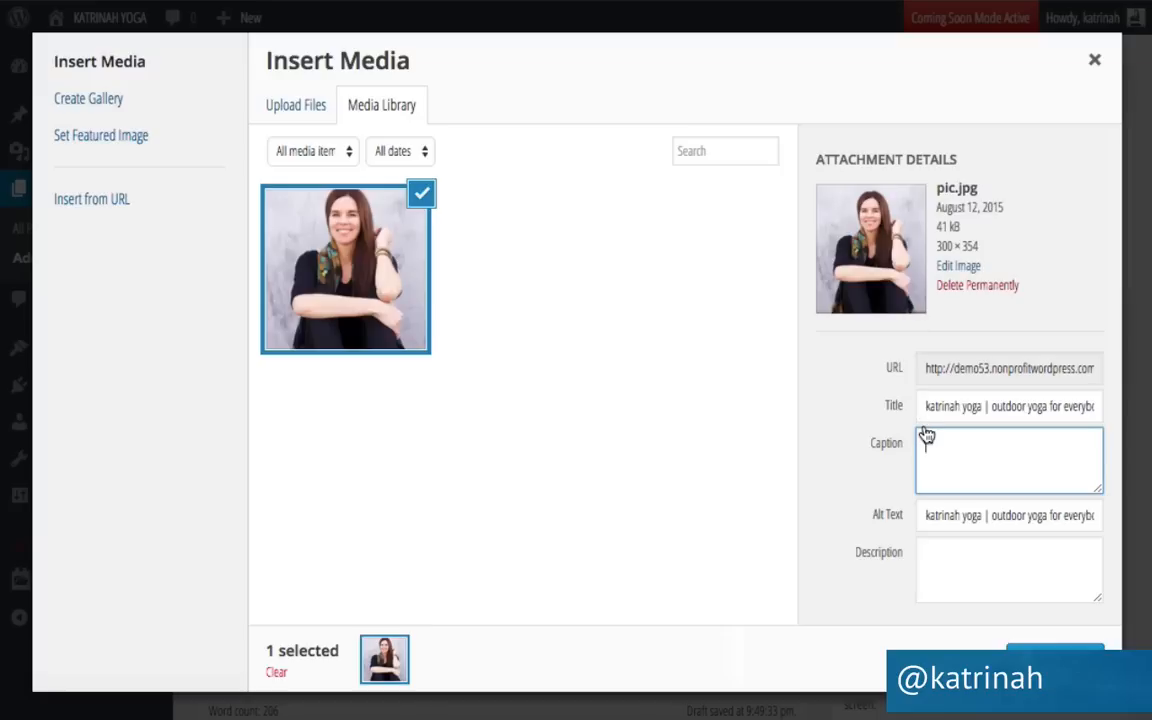
Insert the portrait photo right-aligned, unlinked, at full size 300 × 354.
scroll(964, 489, down, 2)
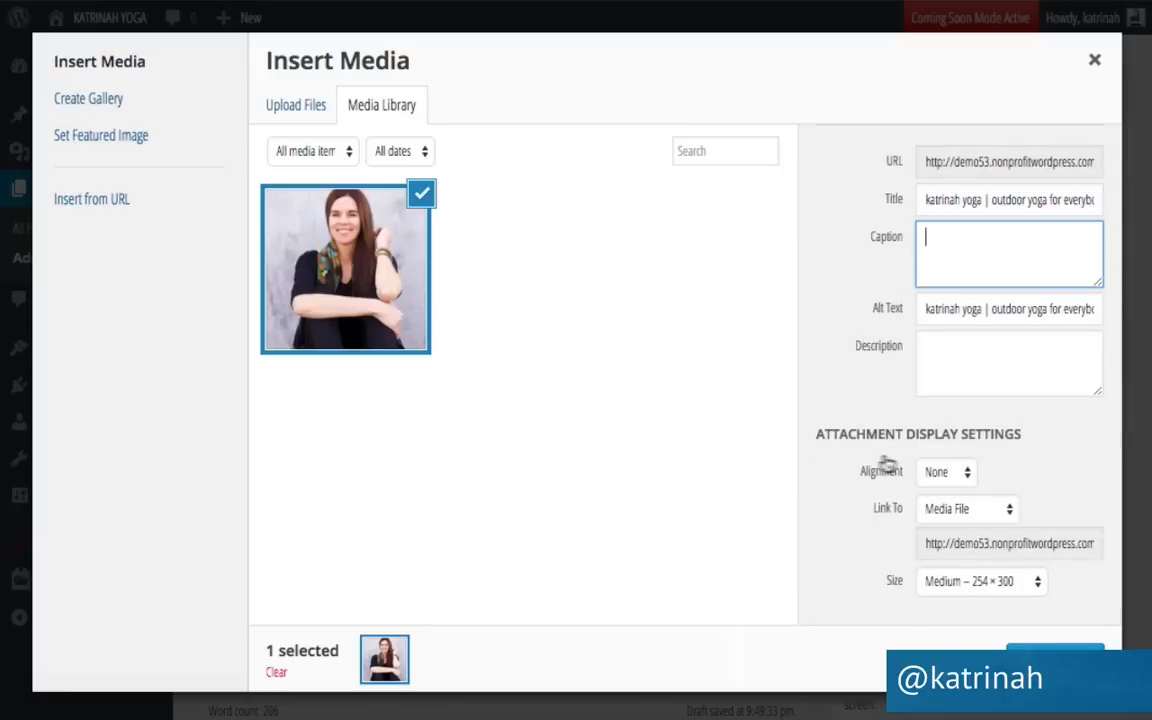
click(940, 477)
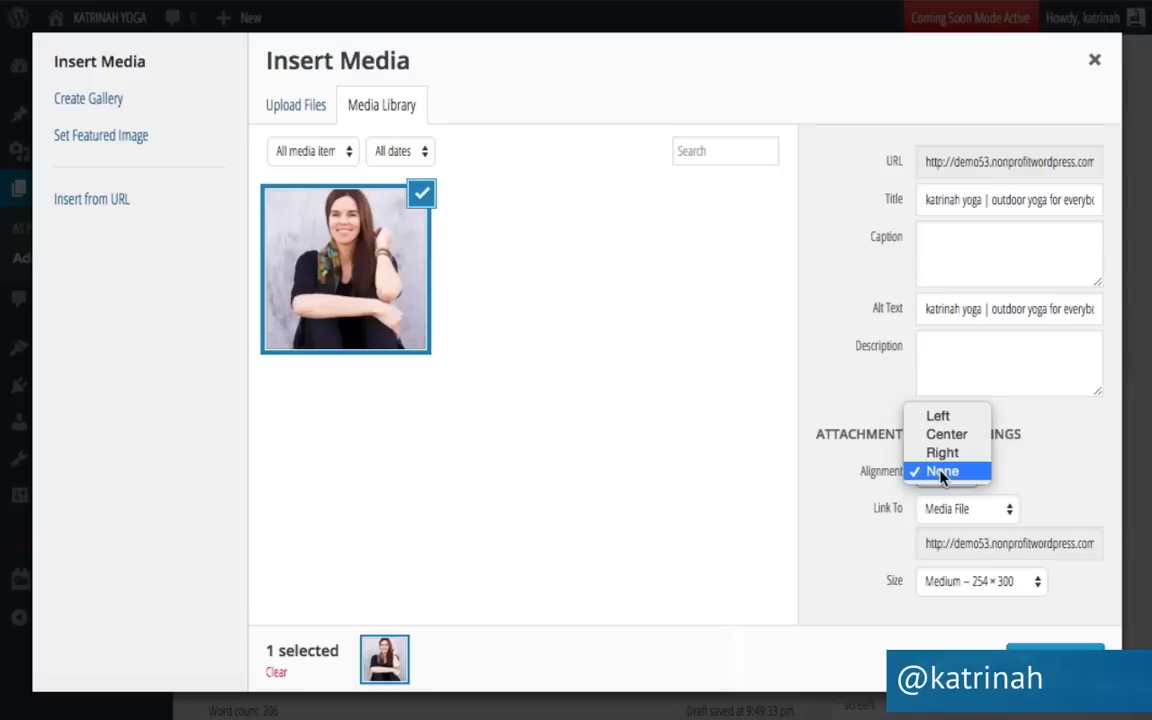
click(941, 453)
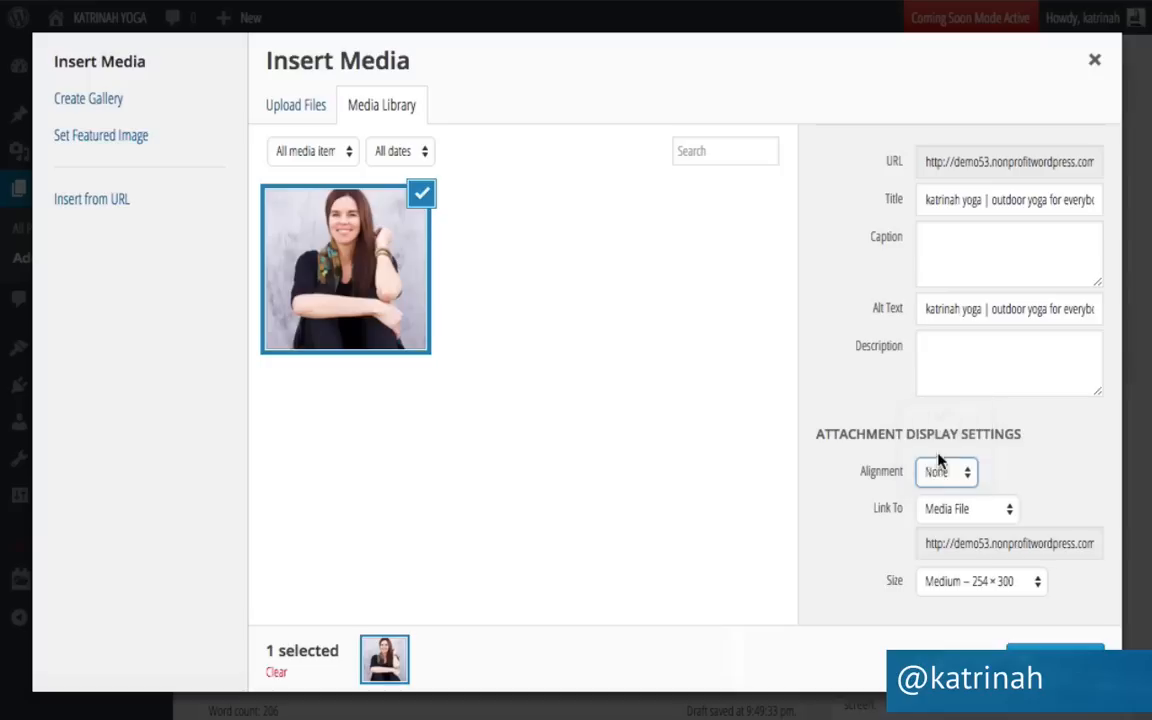
click(962, 514)
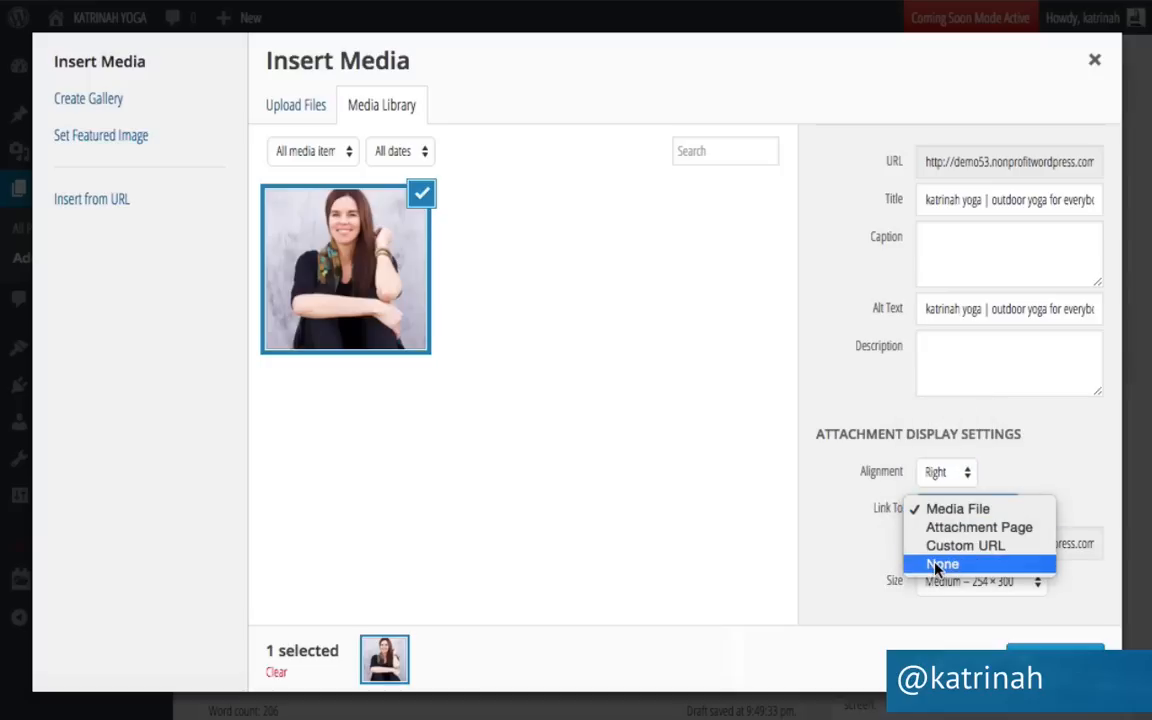
click(940, 566)
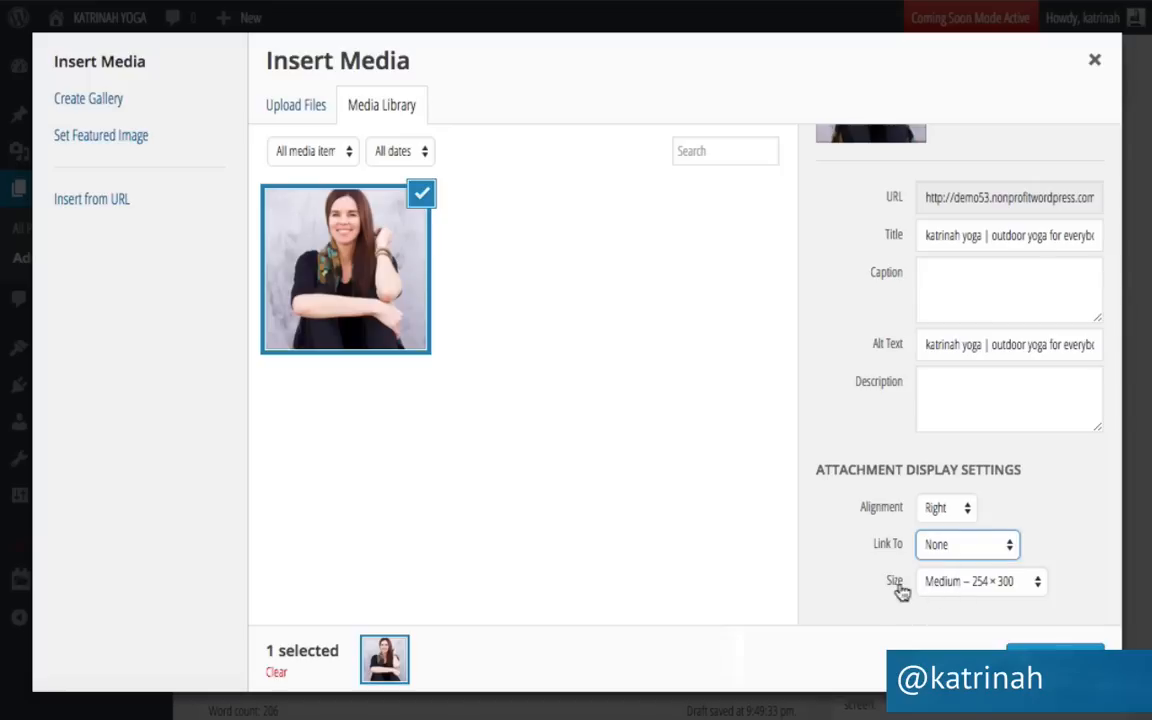
click(942, 583)
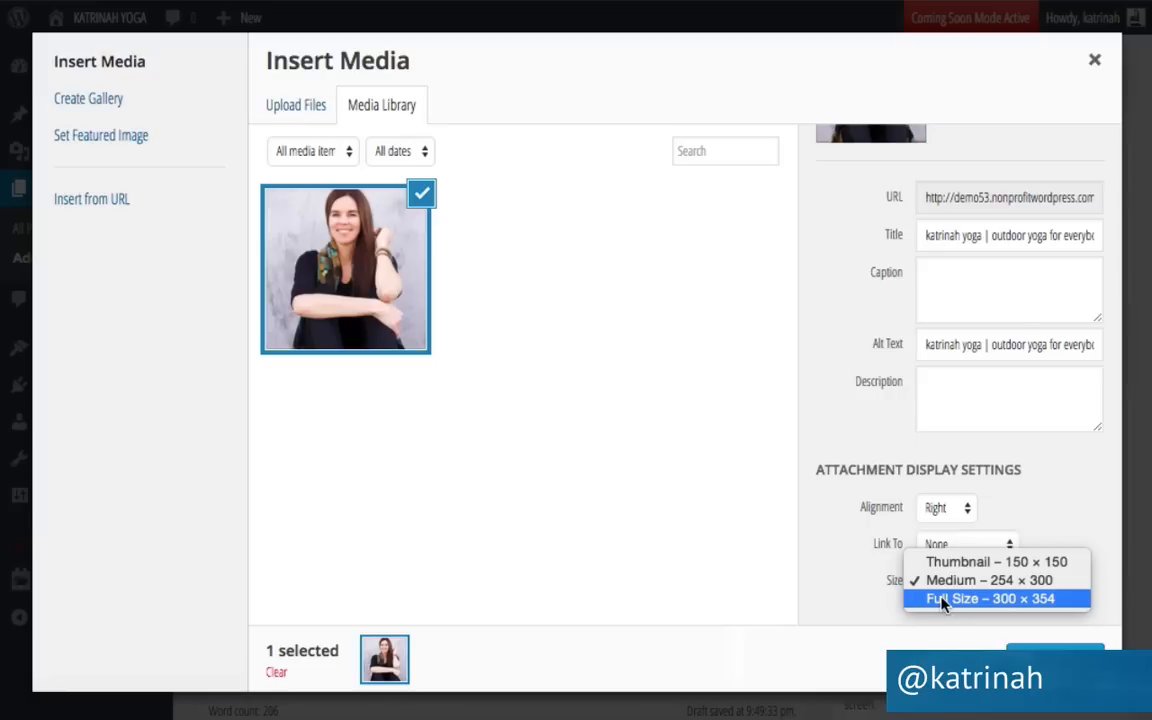
click(942, 600)
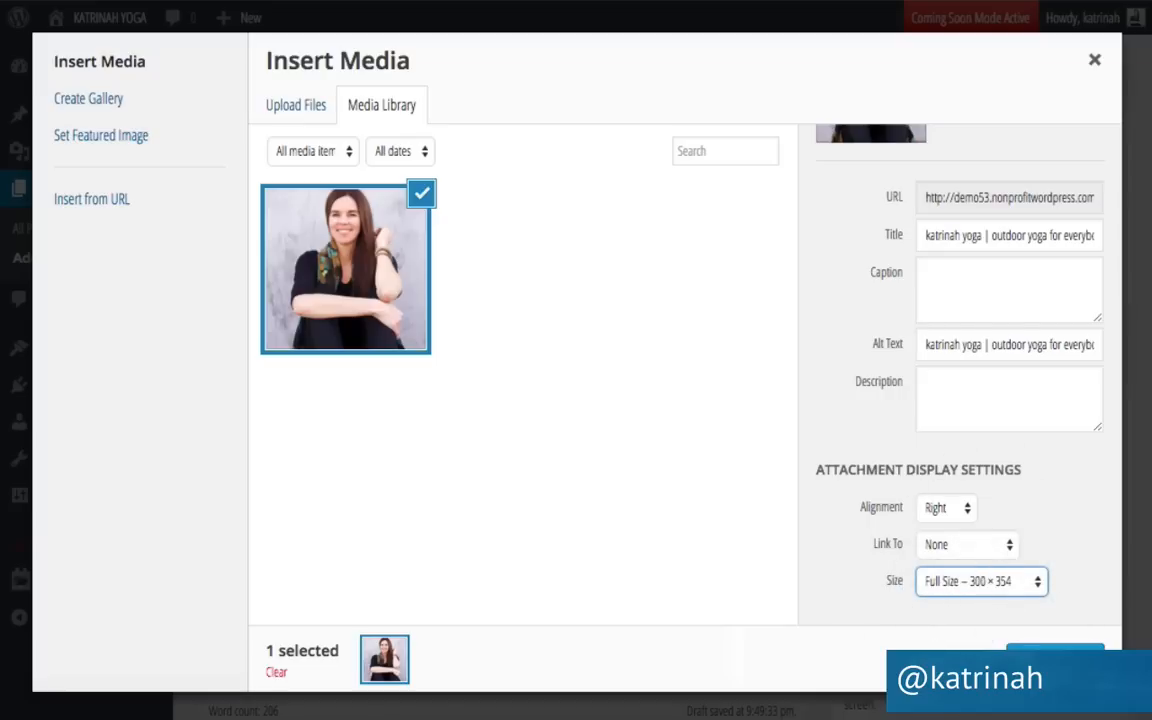
click(1055, 658)
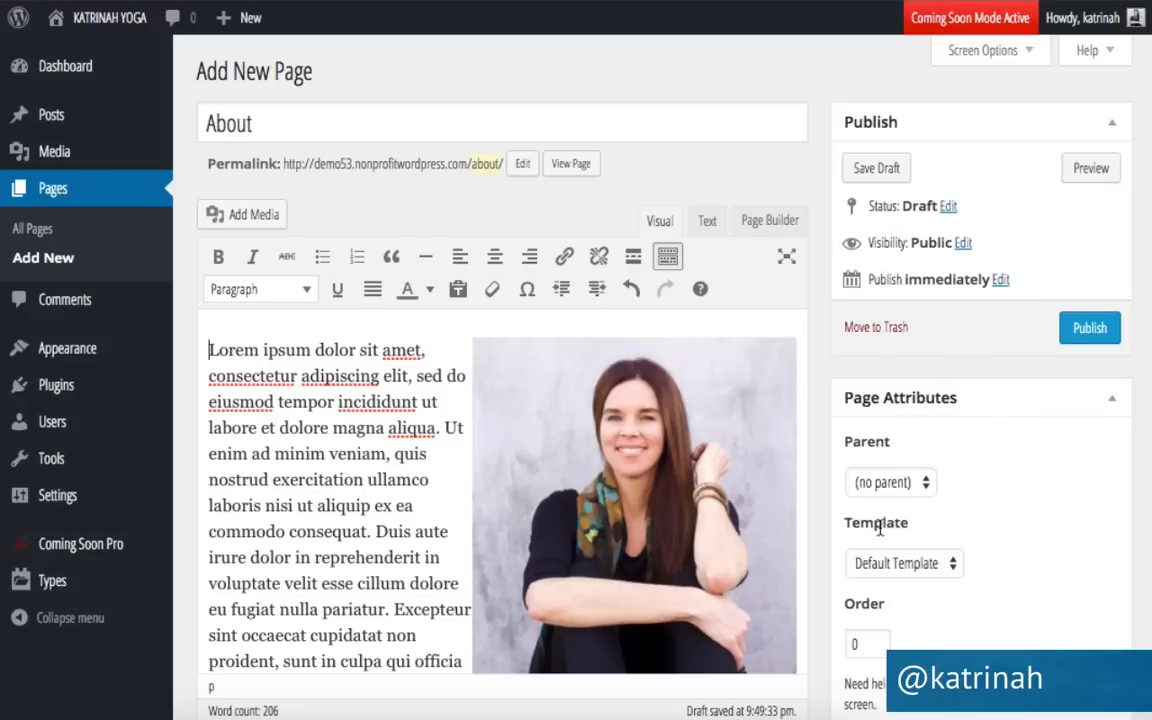
Give the About page the Full width template and turn off comments and pingbacks.
click(890, 565)
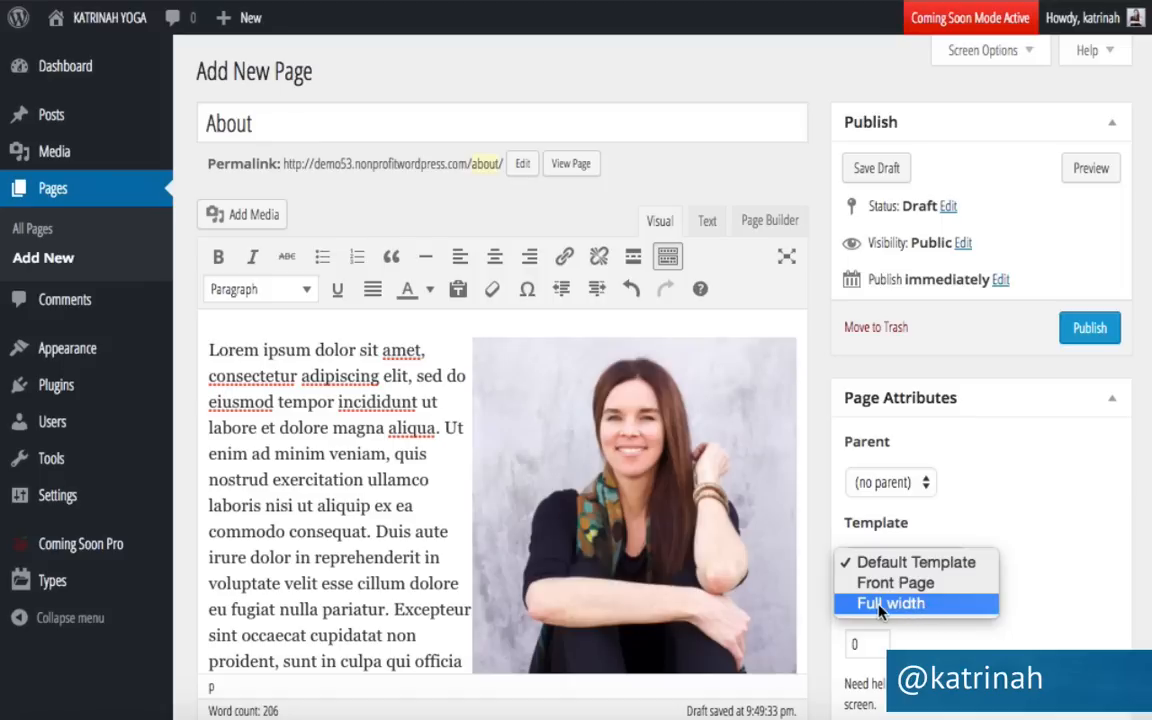
click(880, 606)
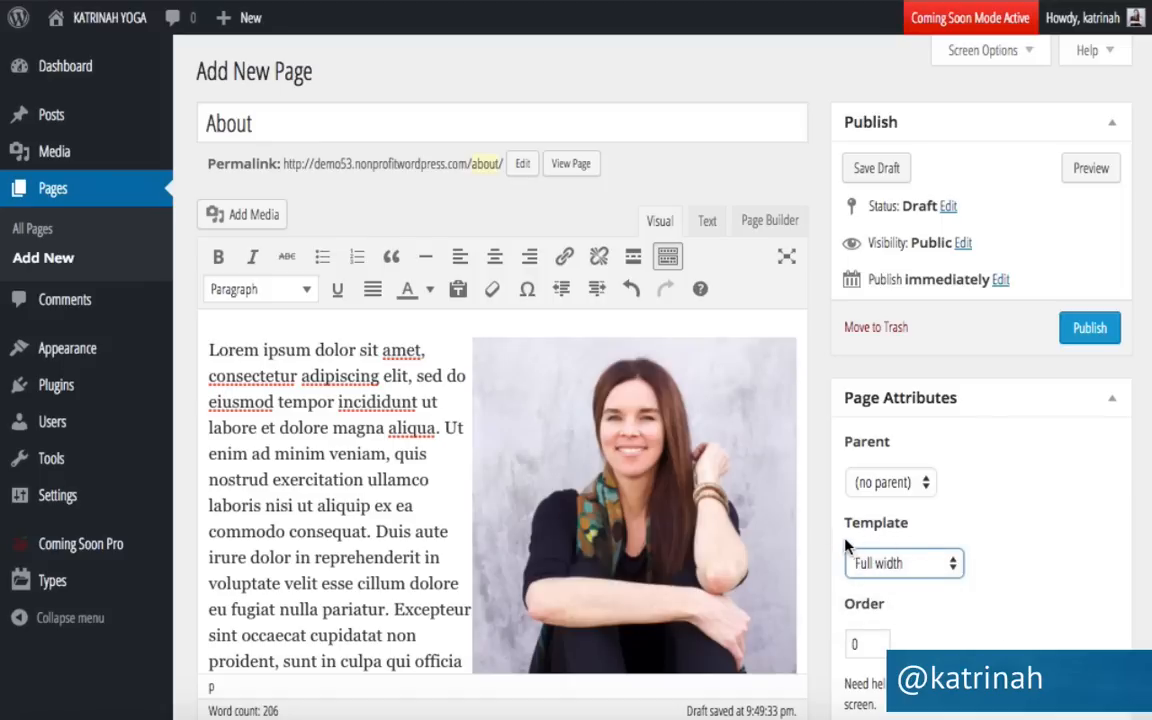
scroll(833, 549, down, 4)
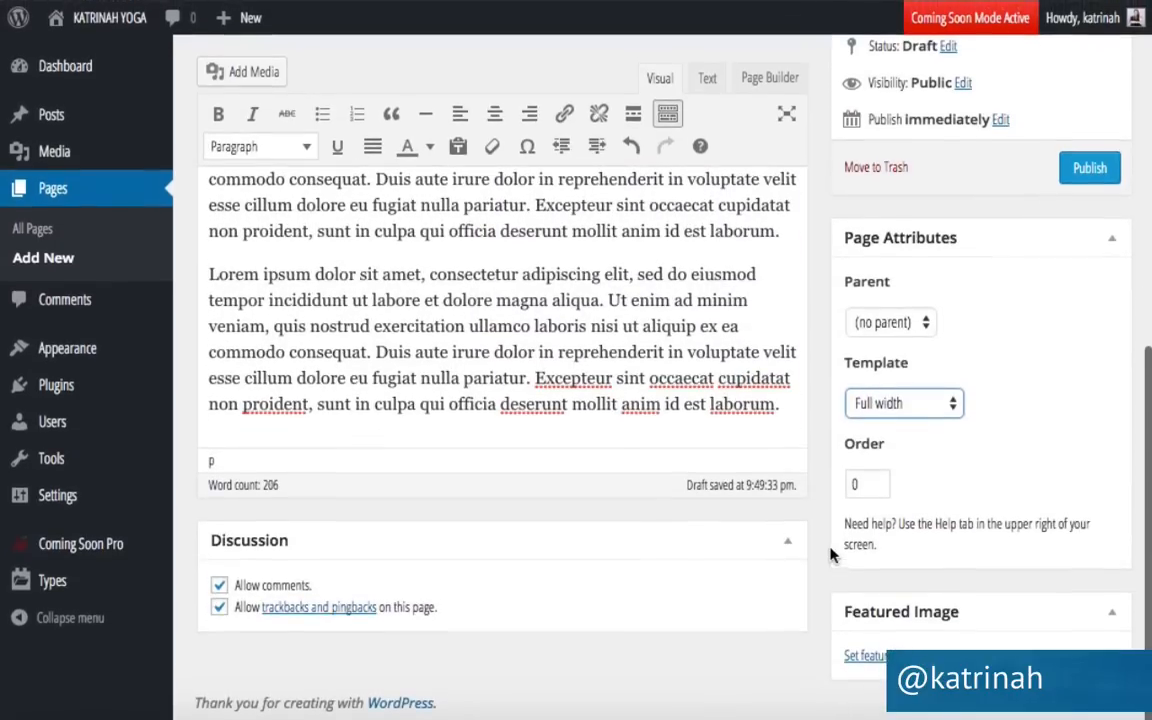
click(218, 608)
click(219, 609)
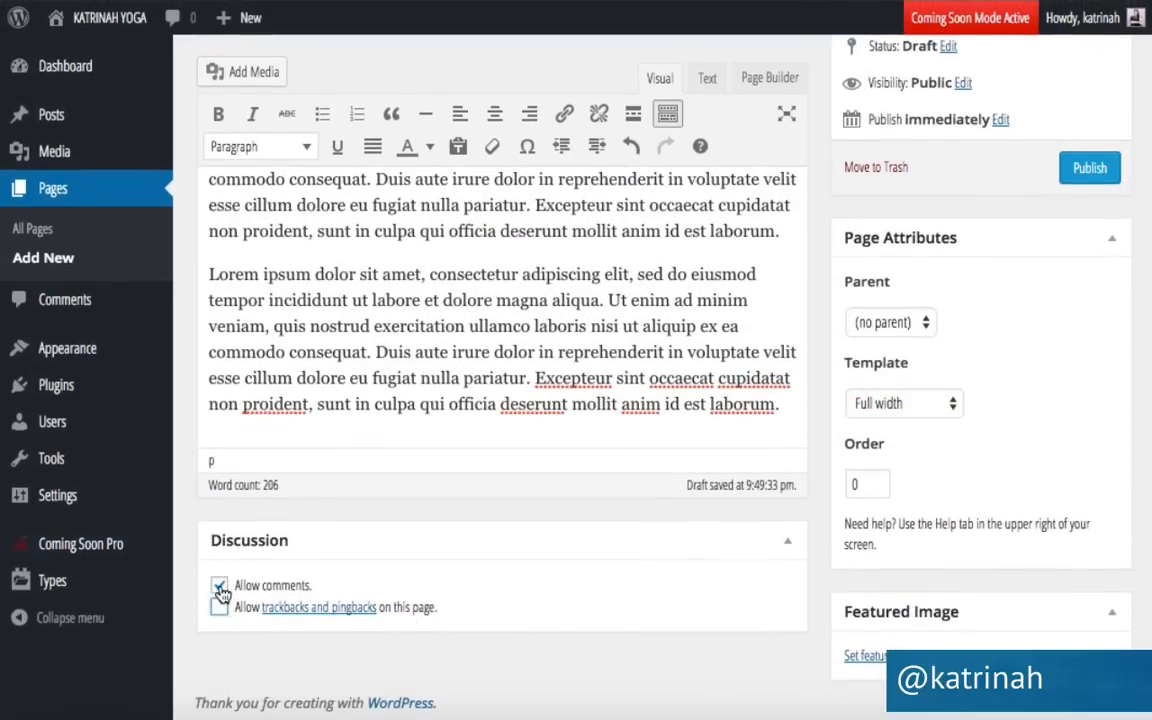
click(220, 587)
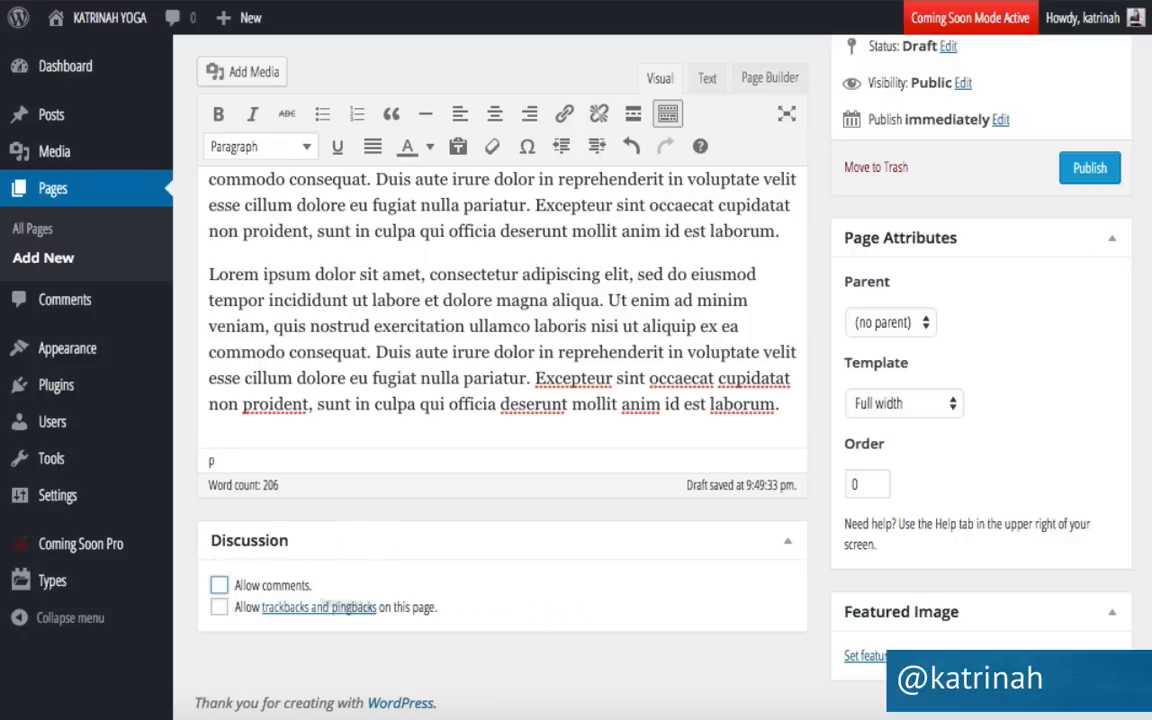
Publish the About page and start a new blank page.
scroll(869, 561, up, 5)
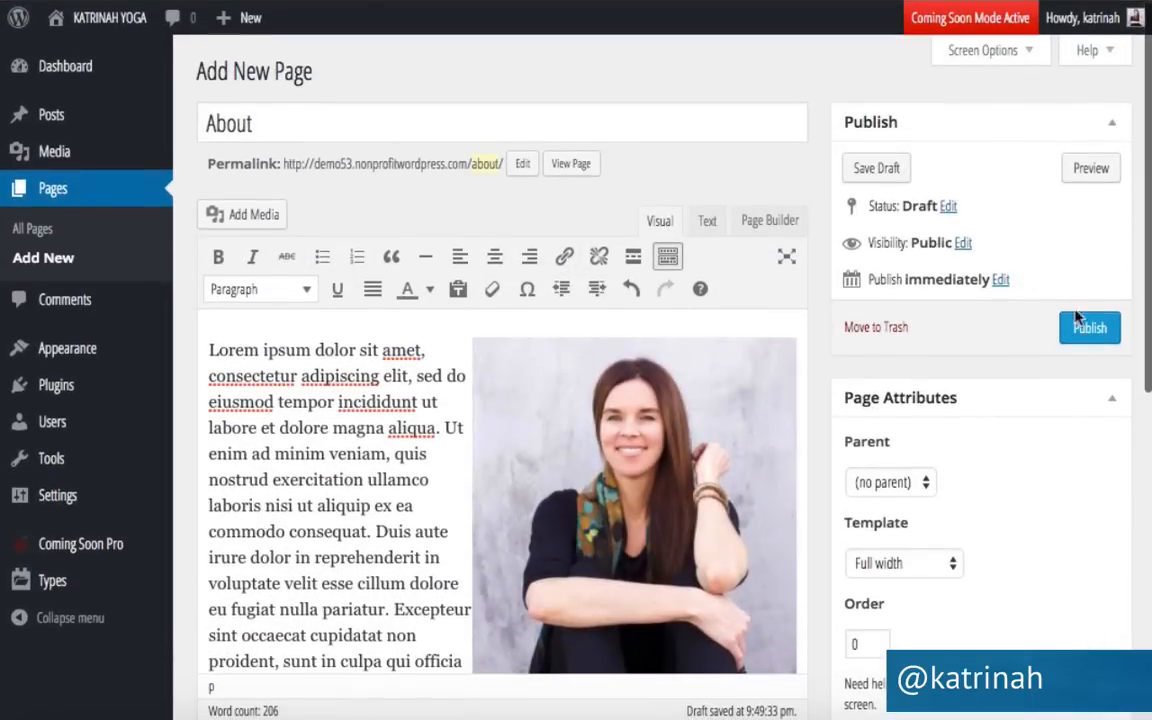
click(1084, 327)
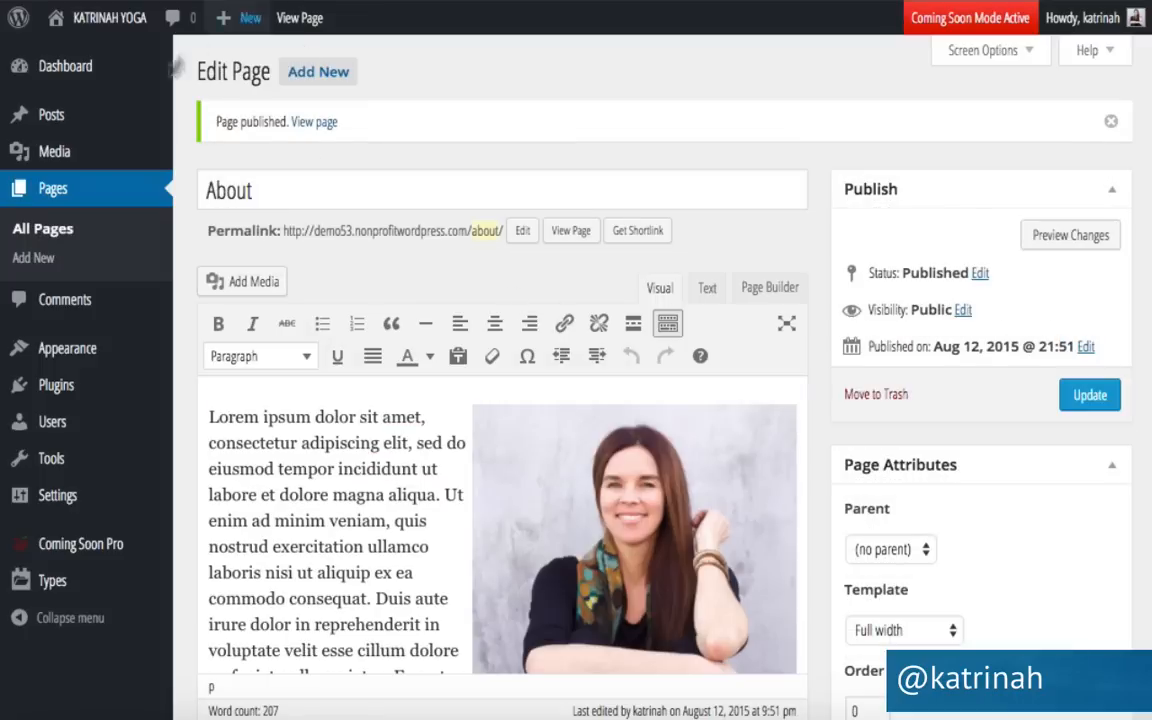
click(299, 77)
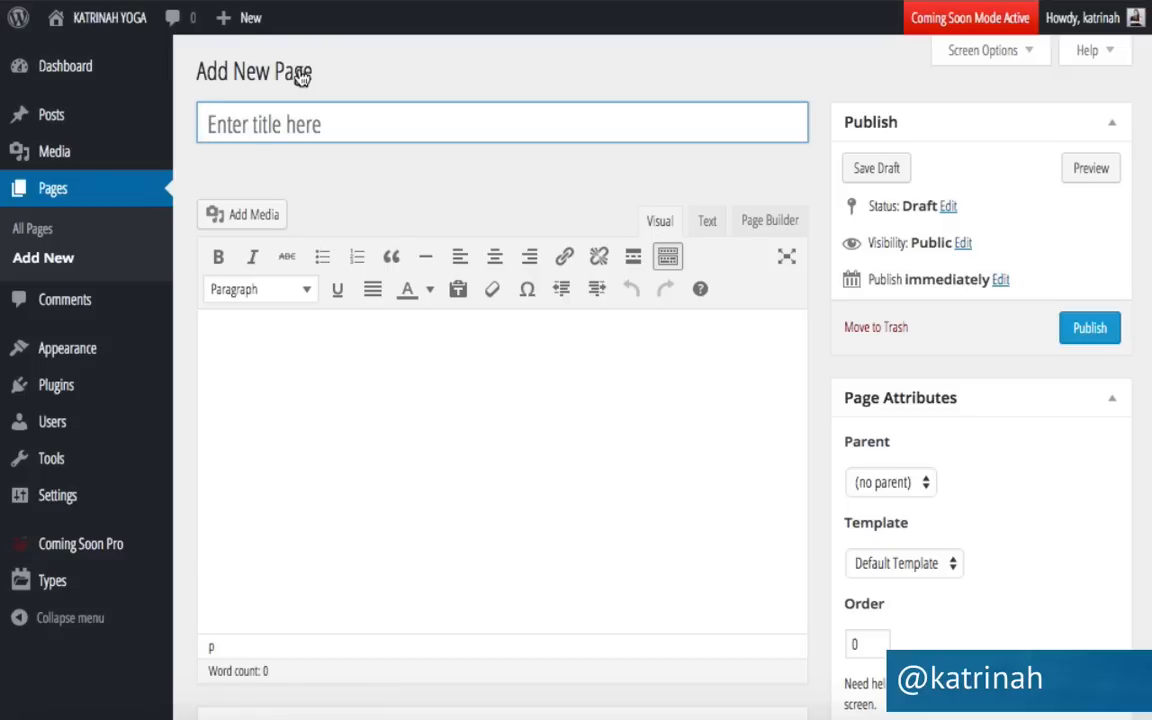
Title the new page 'Classes' and paste in the prepared class descriptions.
text(Classes)
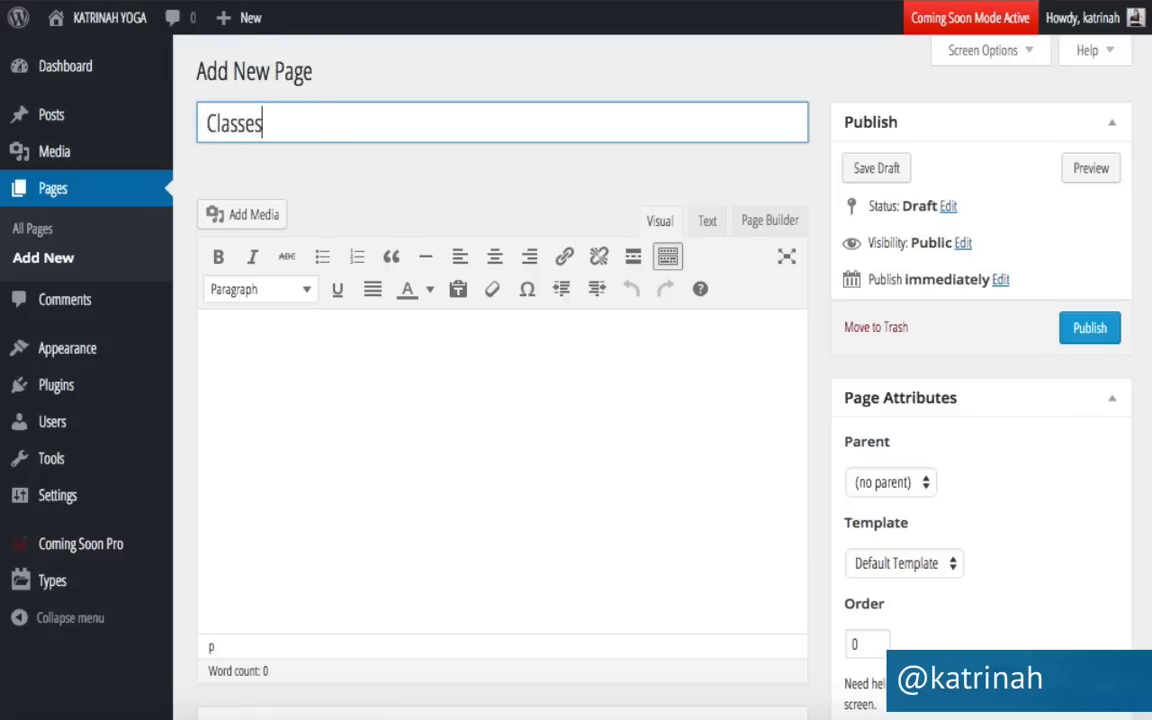
click(545, 347)
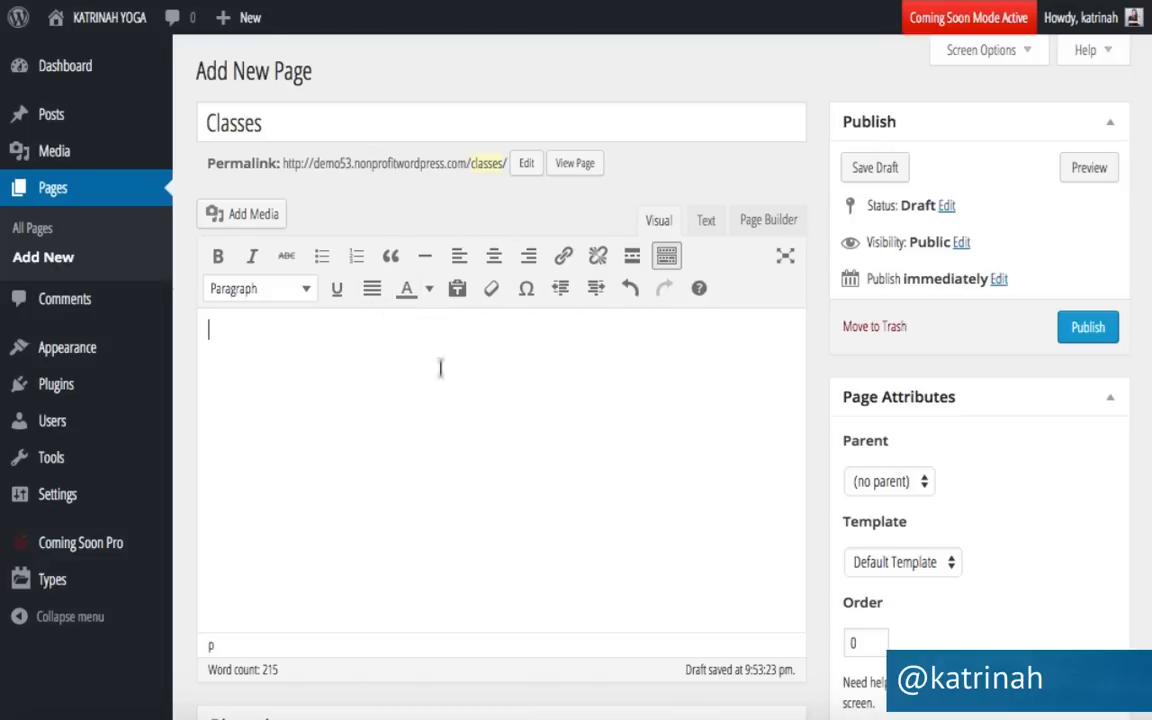
text(Group Classes Lorem ipsum dolor sit amet, consectetur adipiscing elit, sed do eiusmod tempor incididunt ut labore et dolore magna aliqua. Ut enim ad minim veniam, quis nostrud exercitation ullamco laboris nisi ut aliquip ex ea commodo consequat. Duis aute irure dolor in reprehenderit in voluptate velit esse cillum dolore eu fugiat nulla pariatur. Excepteur sint occaecat cupidatat non proident, sunt in culpa qui officia deserunt mollit anim id est laborum. Private Classes Lorem ipsum dolor sit amet, consectetur adipiscing elit, sed do eiusmod tempor incididunt ut labore et dolore magna aliqua. Ut enim ad minim veniam, quis nostrud exercitation ullamco laboris nisi ut aliquip ex ea commodo consequat. Duis aute irure dolor in reprehenderit in voluptate velit esse cillum dolore eu fugiat nulla pariatur. Excepteur sint occaecat cupidatat non proident, sunt in culpa qui officia deserunt mollit anim id est laborum. Weekend Yoga & Meditation Retreats Lorem ipsum dolor sit amet, consectetur adipiscing elit, sed do eiusmod tempor incididunt ut labore et dolore magna aliqua. Ut enim ad minim veniam, quis nostrud exercitation ullamco laboris nisi ut aliquip ex ea commodo consequat. Duis aute irure dolor in reprehenderit in voluptate velit esse cillum dolore eu fugiat nulla pariatur. Excepteur sint occaecat cupidatat non proident, sunt in culpa qui officia deserunt mollit anim id est laborum.)
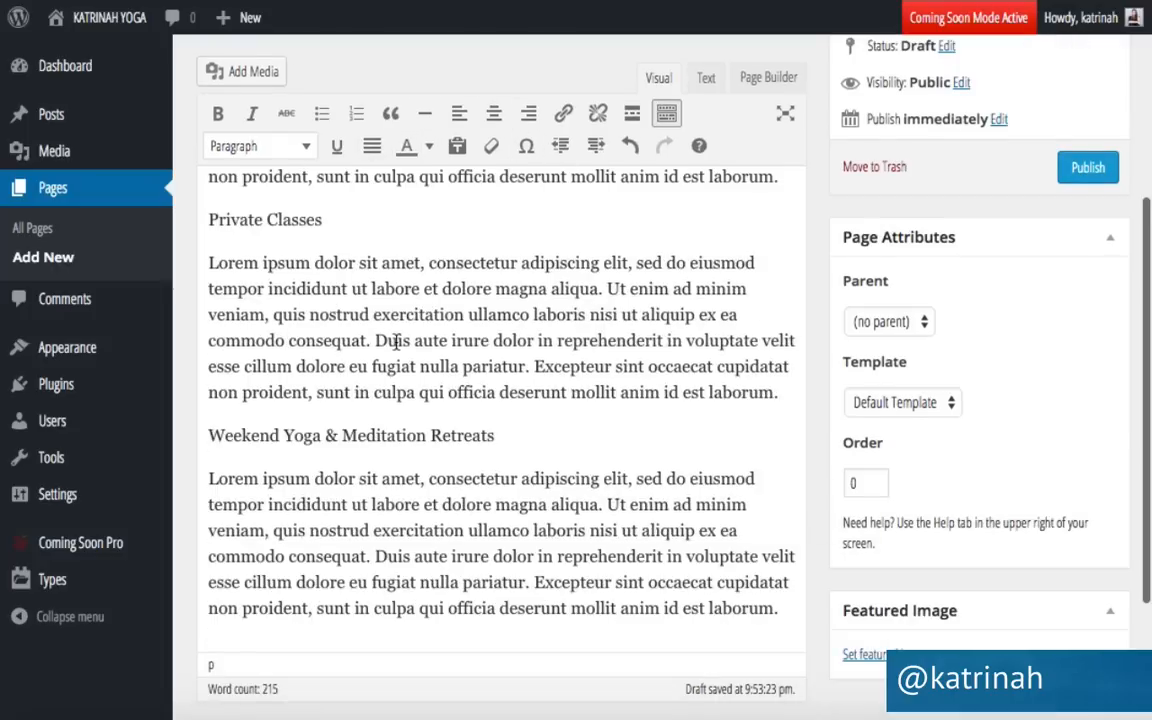
scroll(396, 342, up, 4)
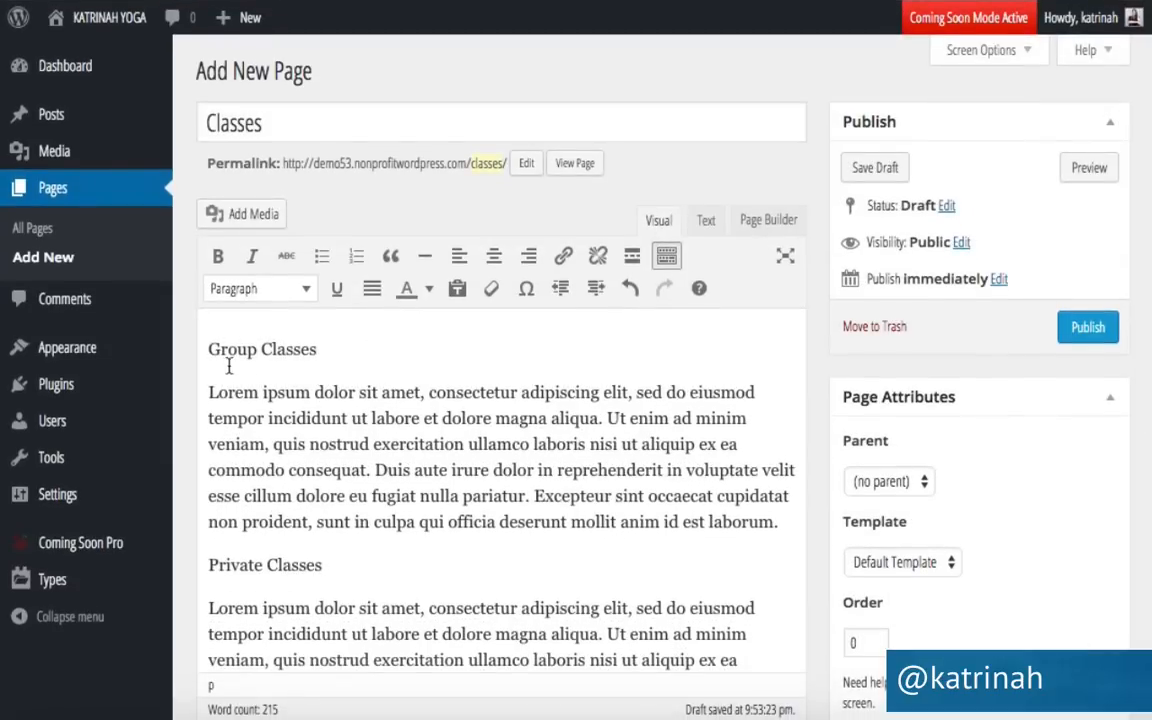
Format the Group Classes and Private Classes titles as Heading 3.
drag(323, 347, 208, 347)
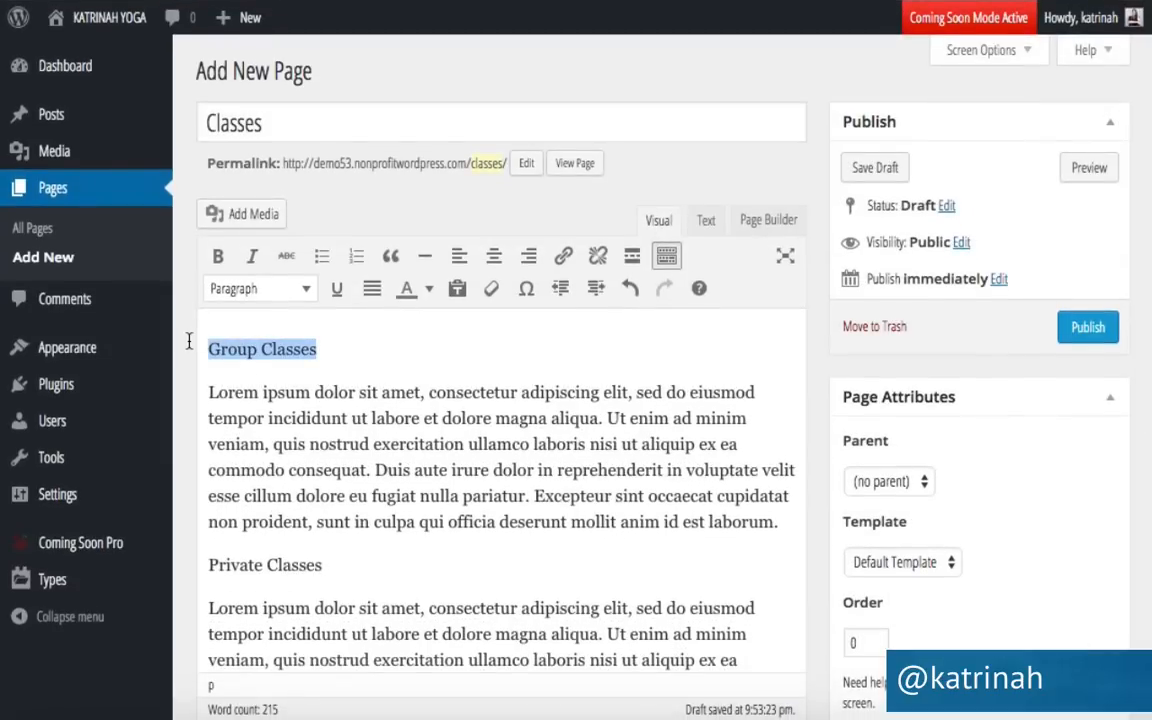
click(250, 290)
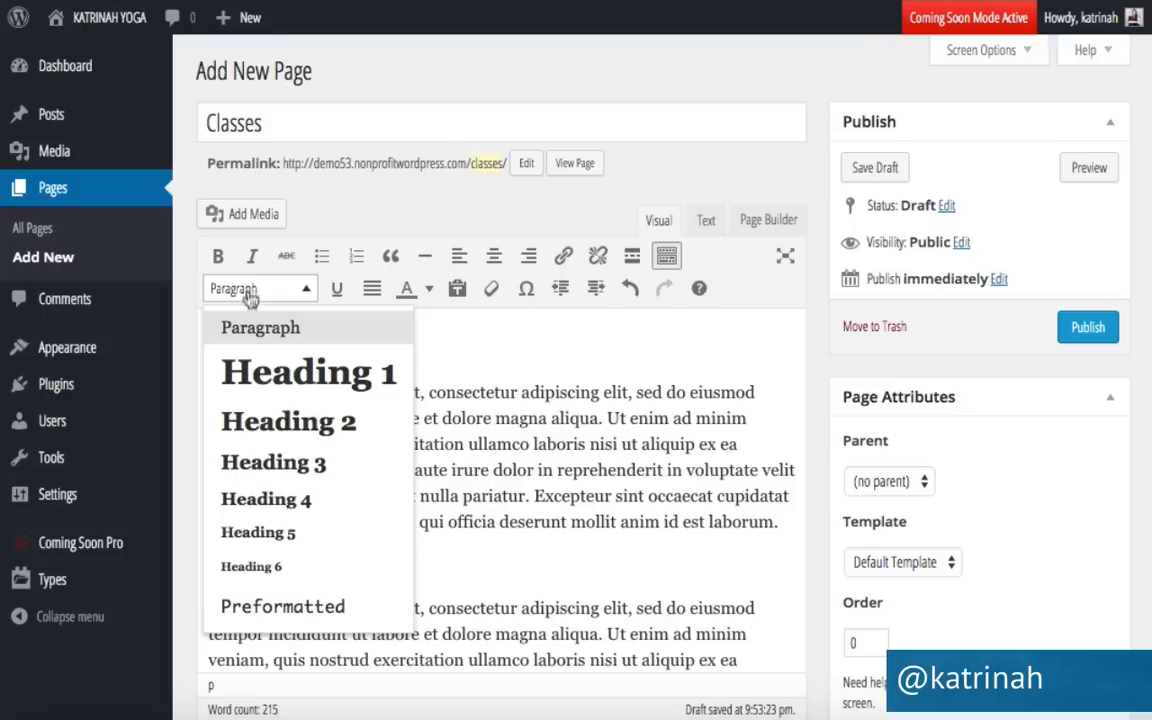
click(265, 466)
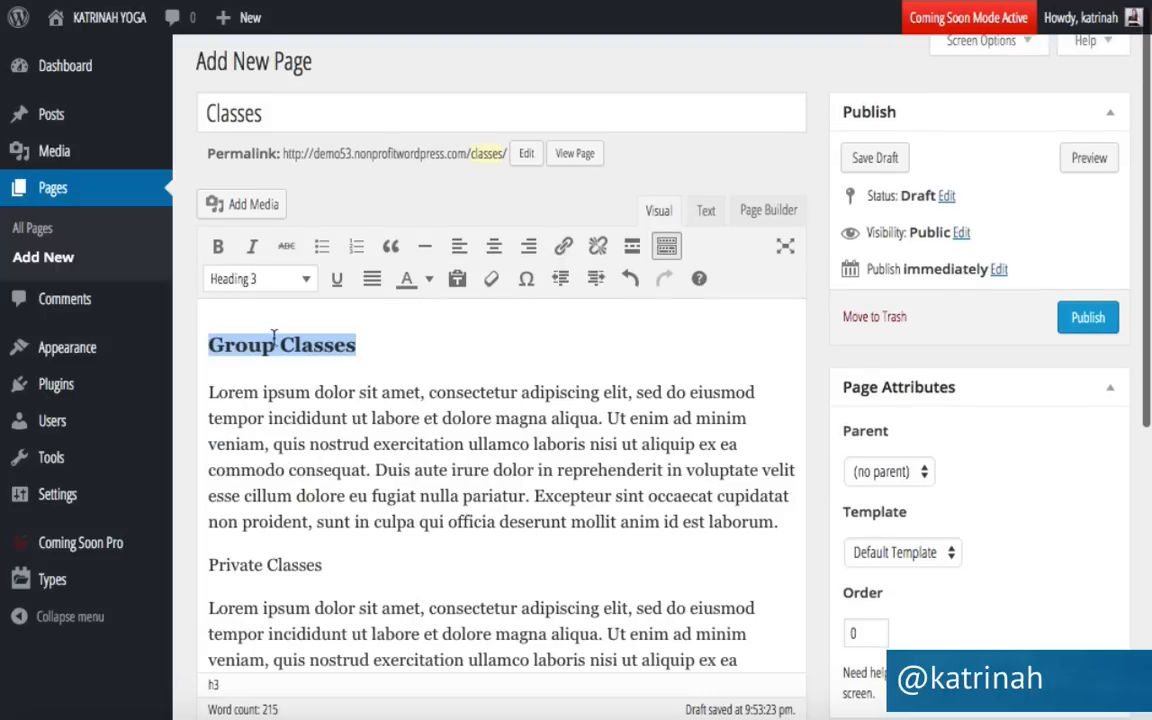
drag(322, 566, 210, 567)
click(236, 280)
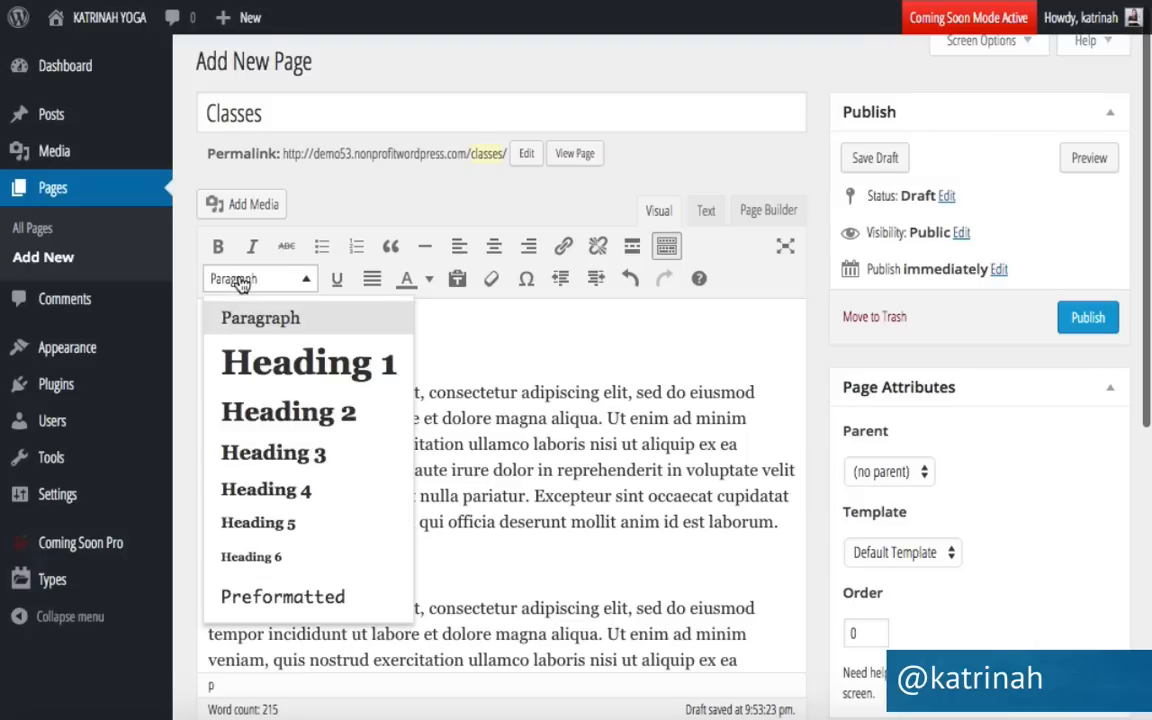
click(265, 454)
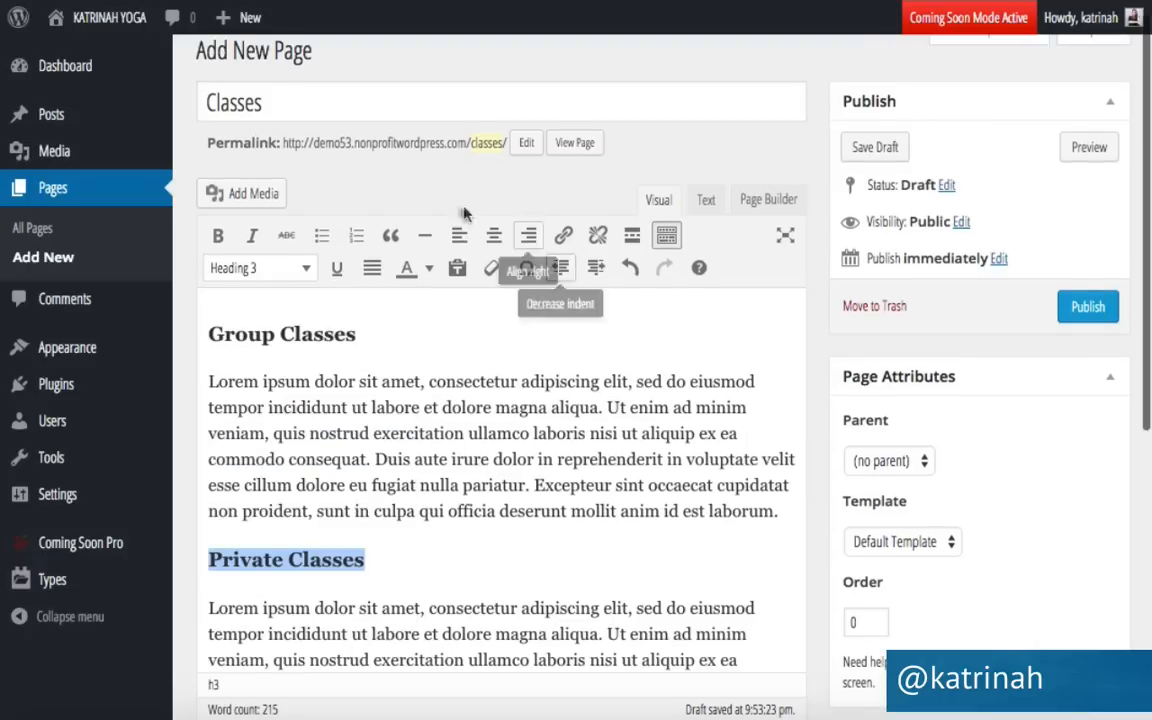
Make the Weekend Yoga & Meditation Retreats title a Heading 3, then view the raw HTML.
scroll(255, 447, down, 5)
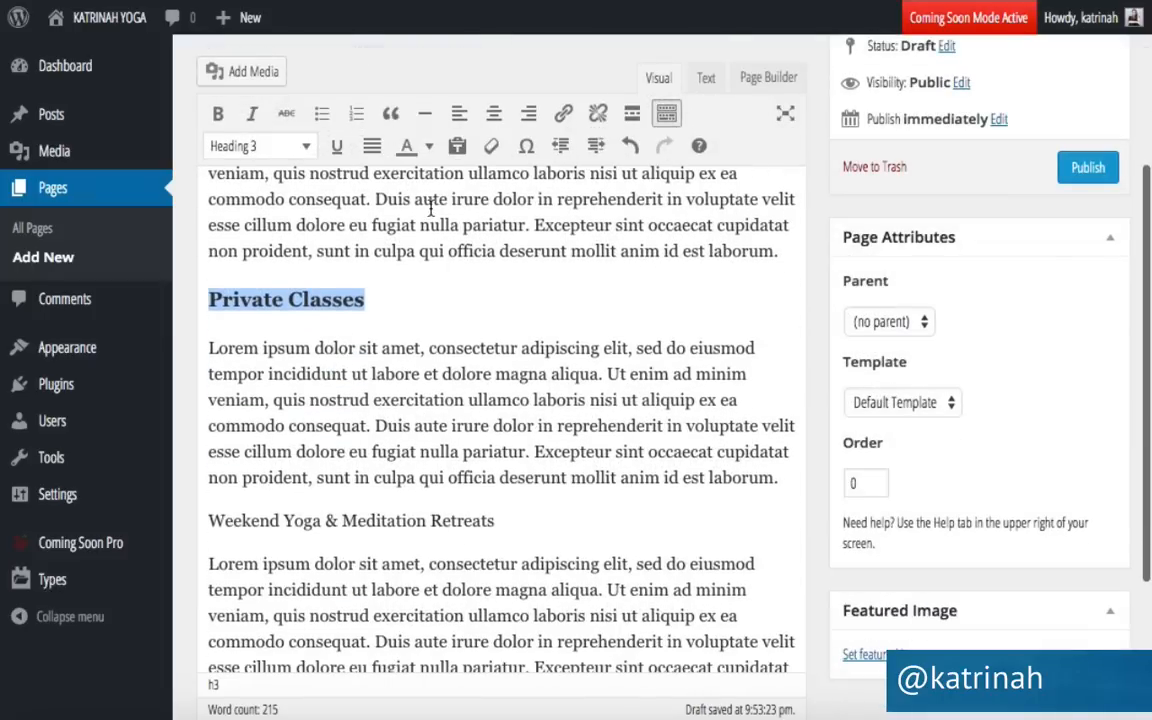
click(489, 520)
drag(489, 520, 208, 520)
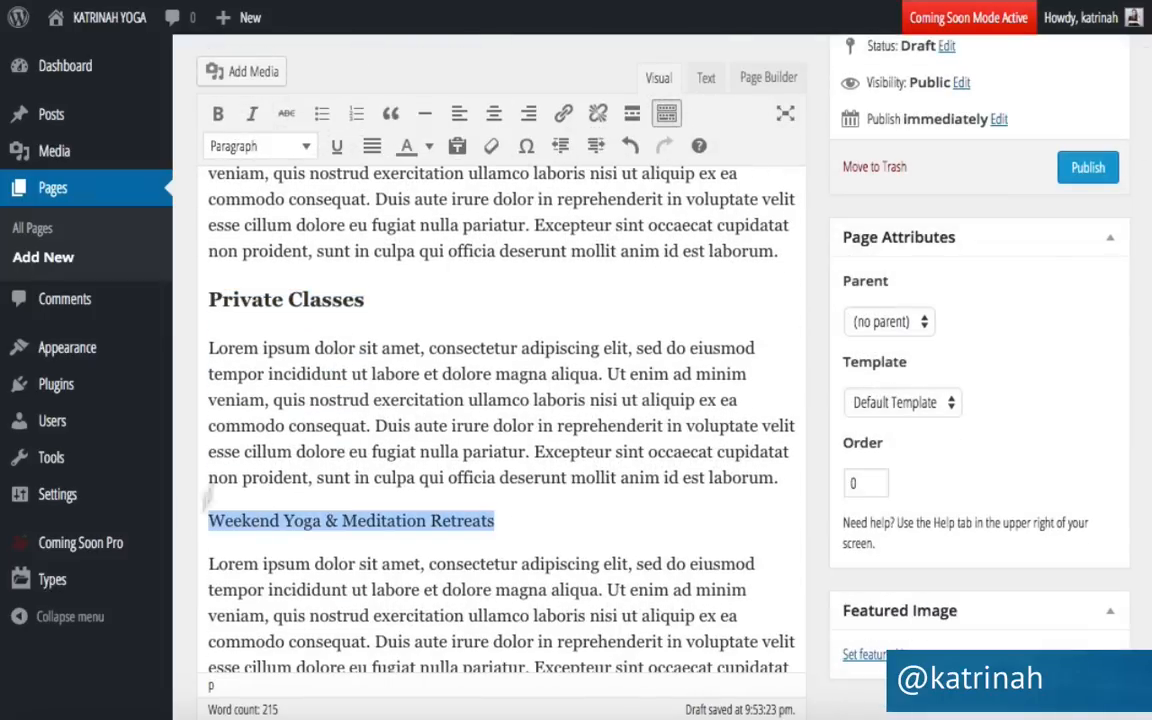
click(235, 145)
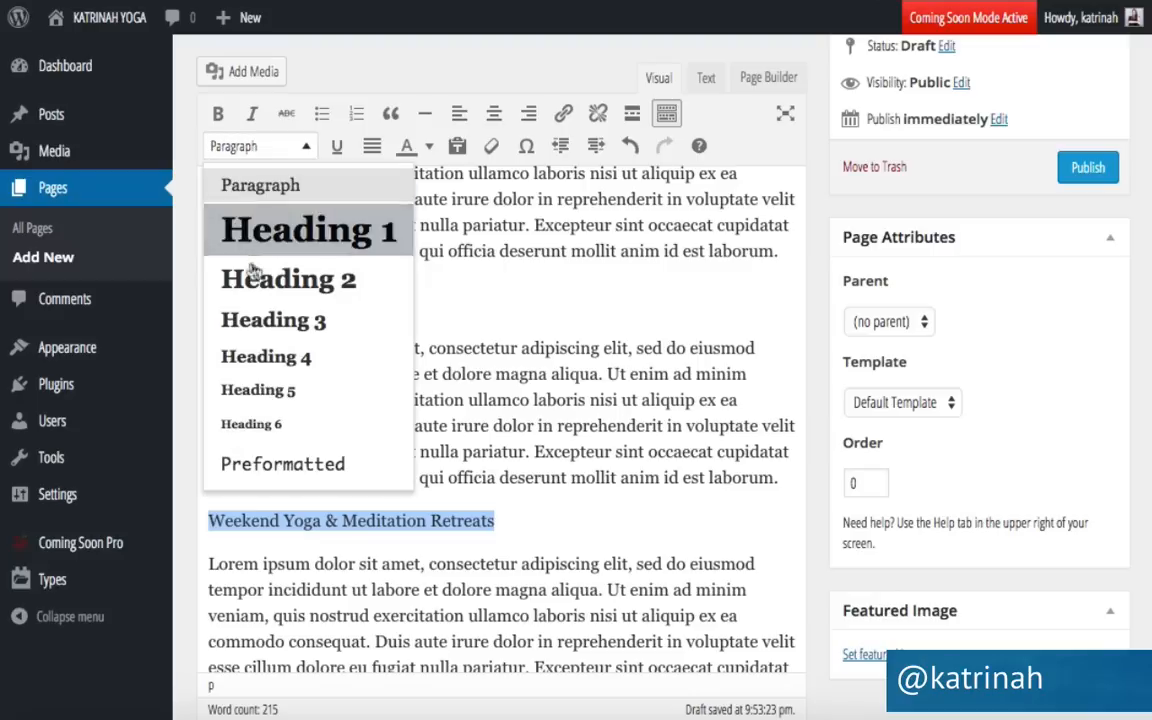
click(240, 318)
scroll(254, 317, up, 4)
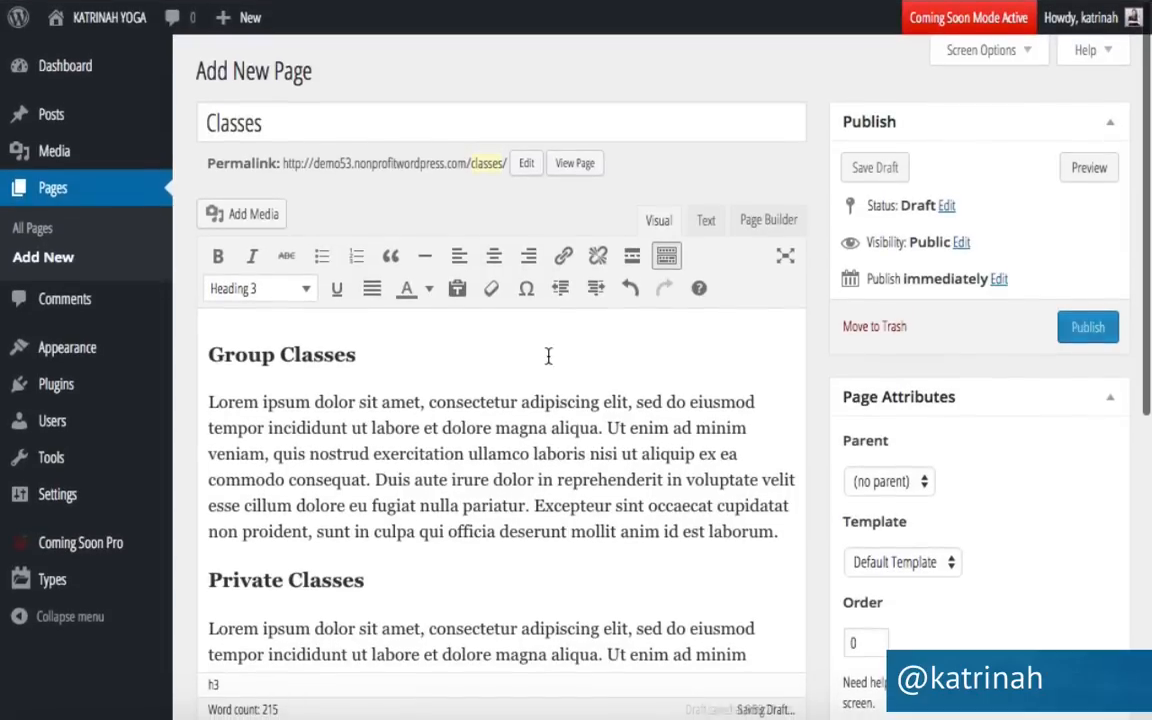
click(704, 222)
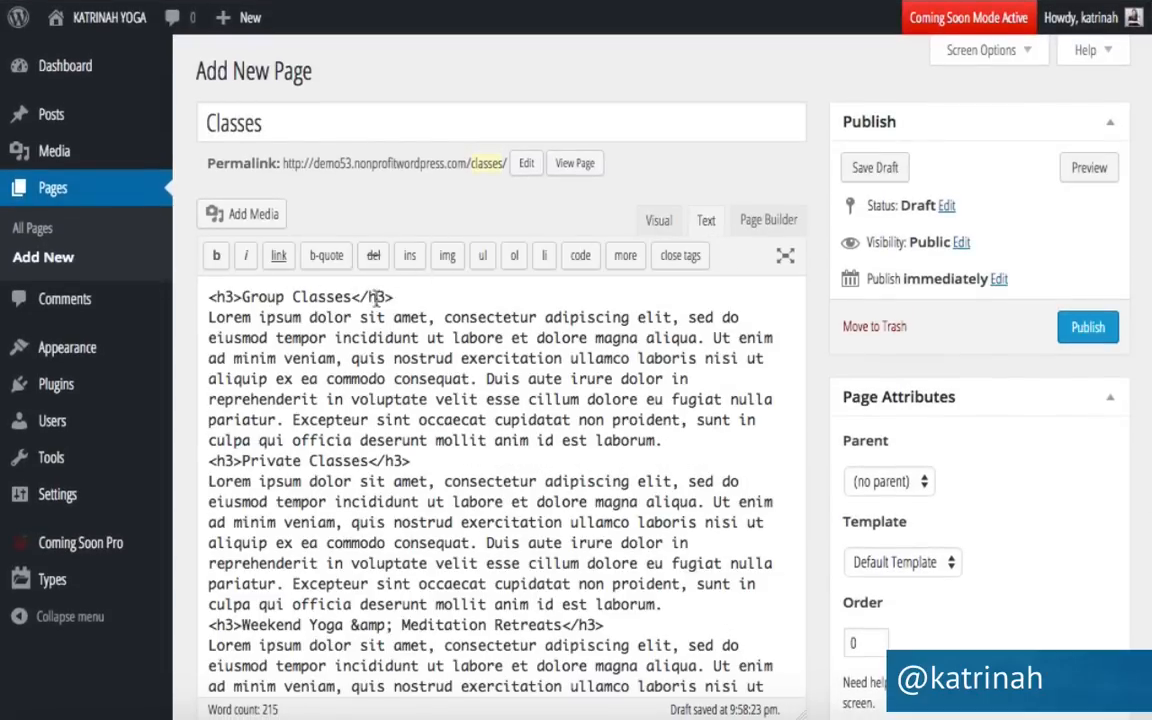
drag(396, 296, 201, 294)
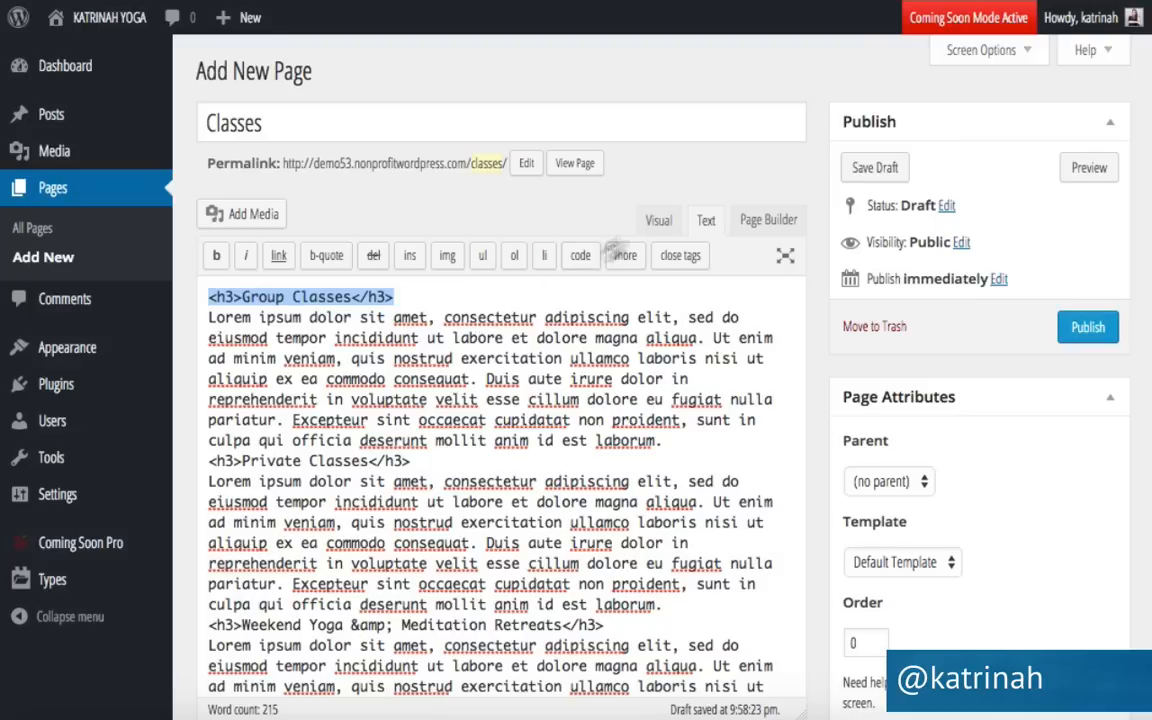
click(658, 220)
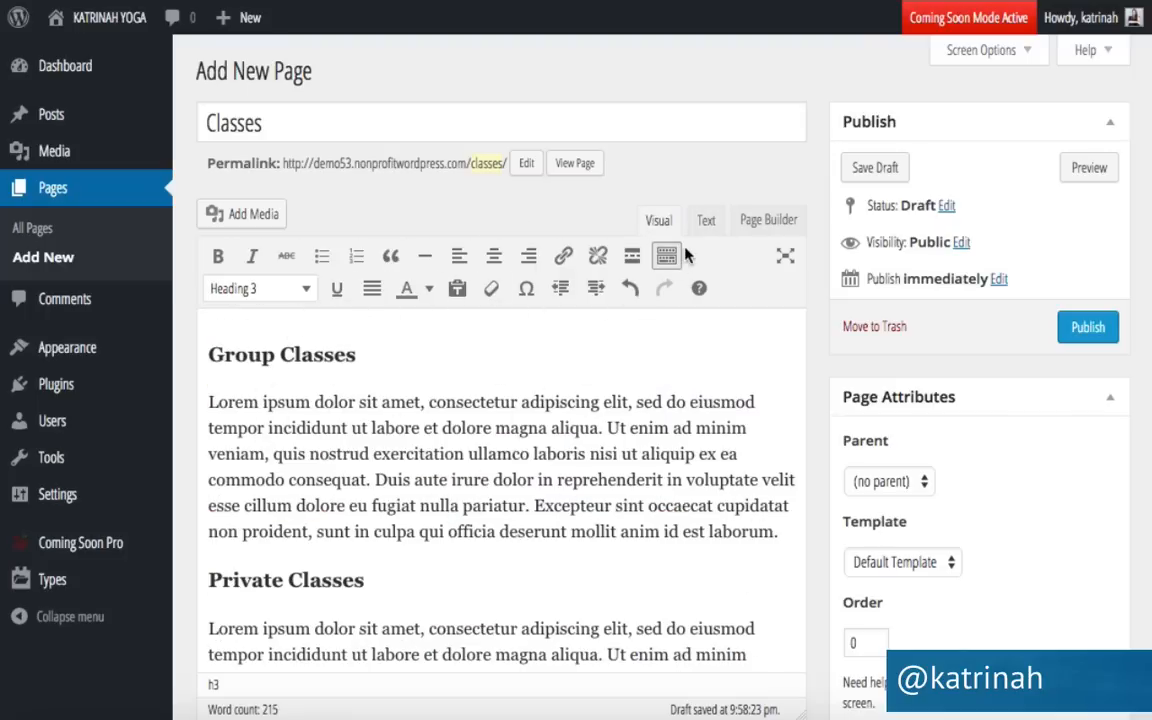
click(706, 221)
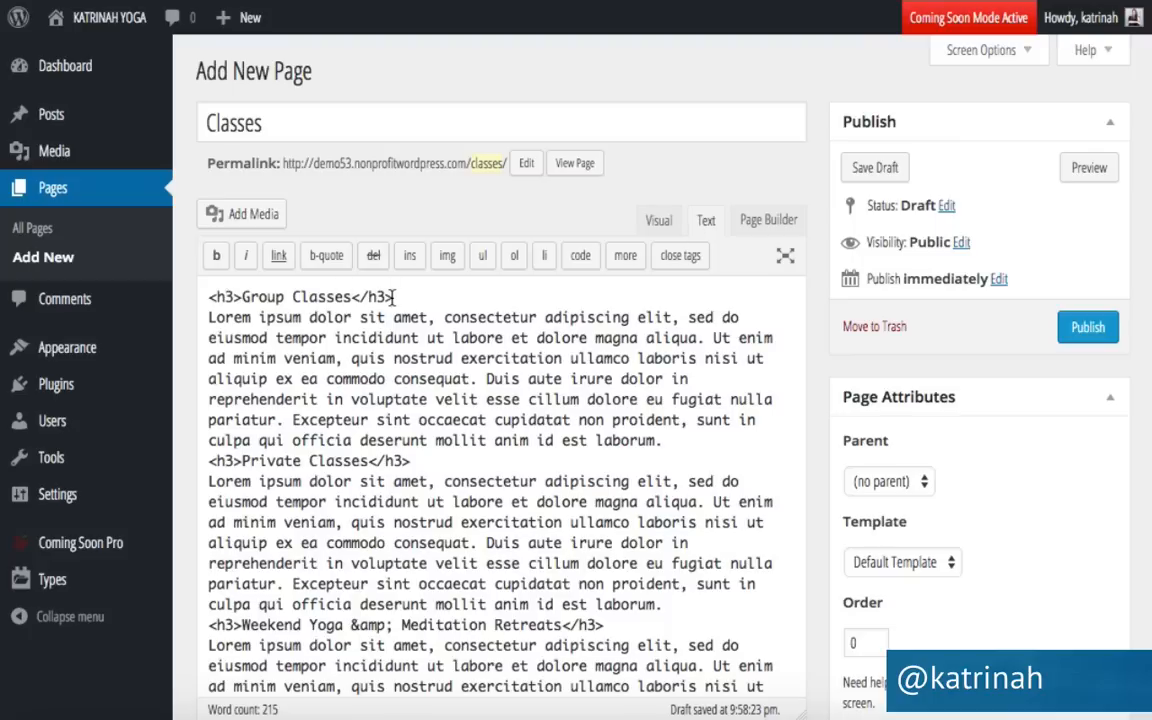
click(656, 222)
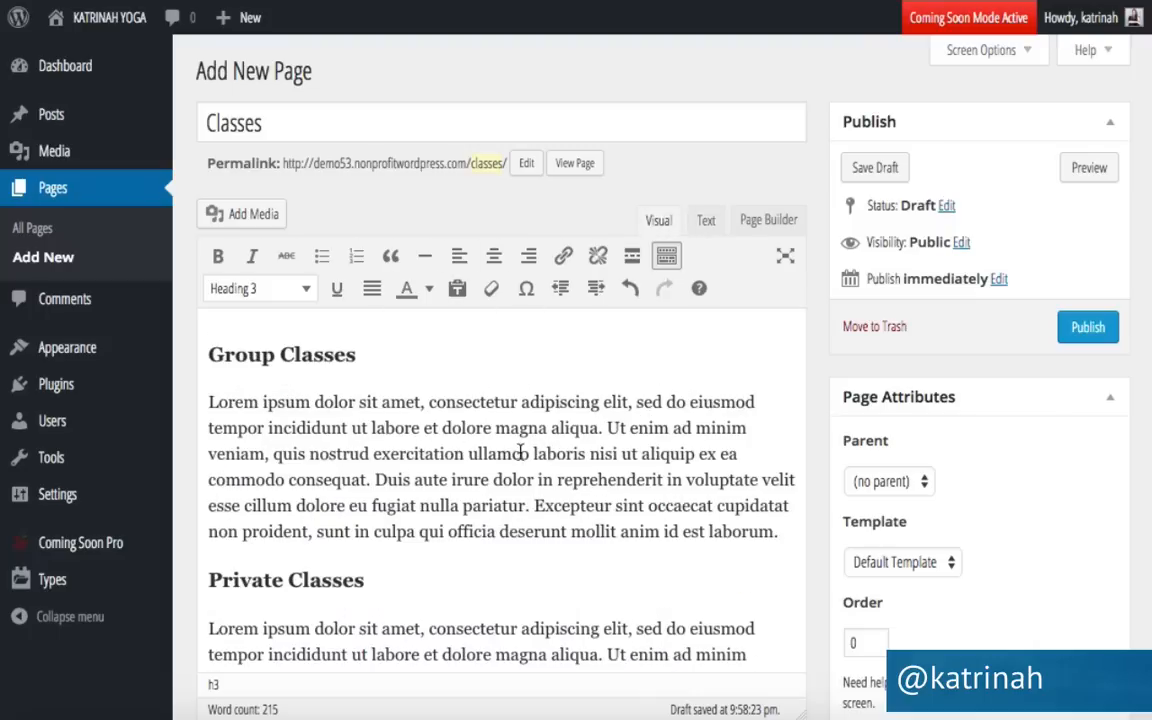
scroll(510, 453, down, 8)
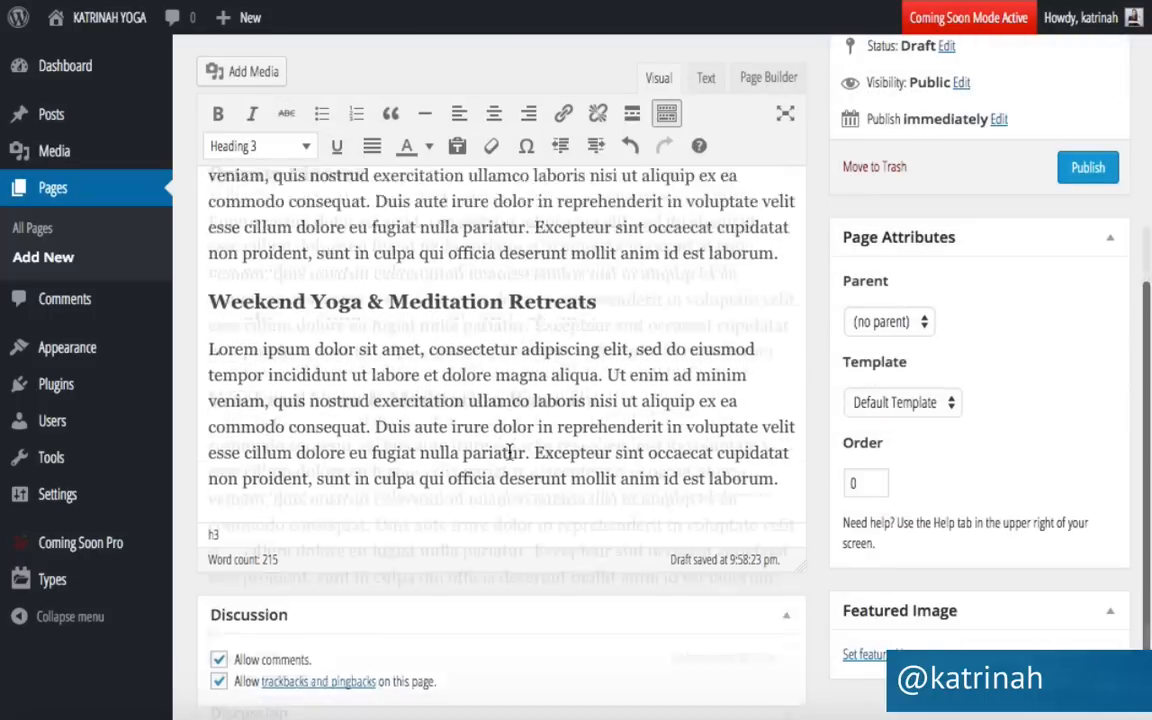
click(787, 405)
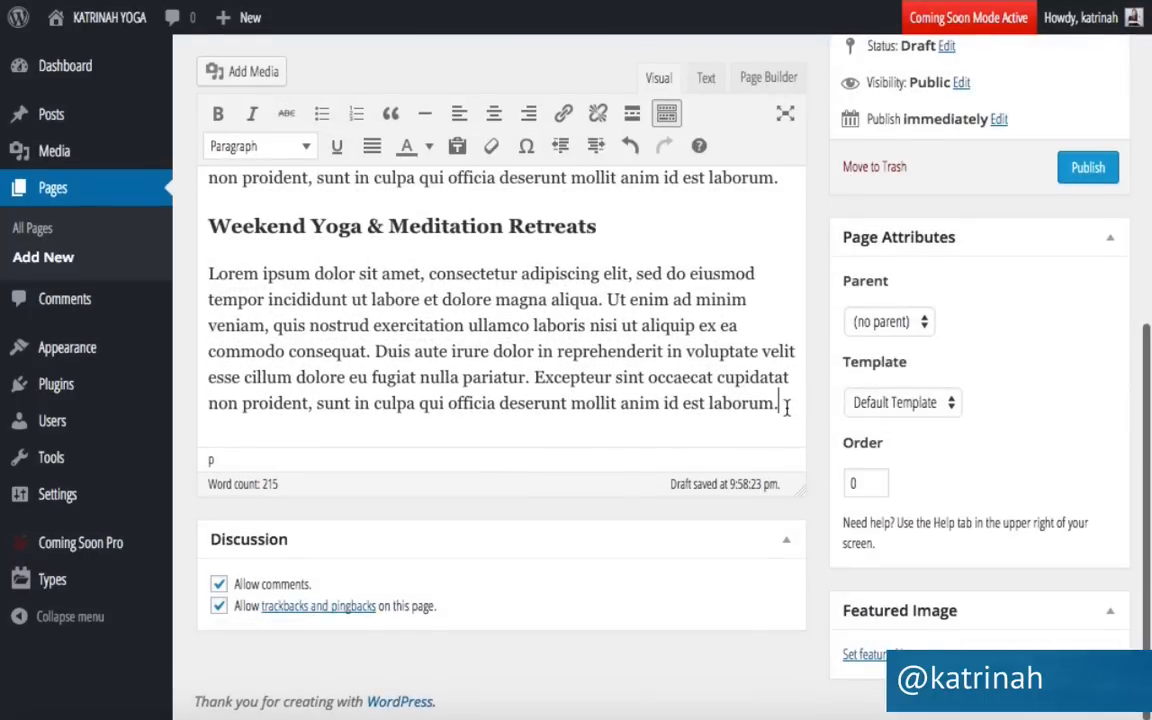
Add an empty line after the last retreat paragraph and scroll back to the top.
key(Return)
key(Return)
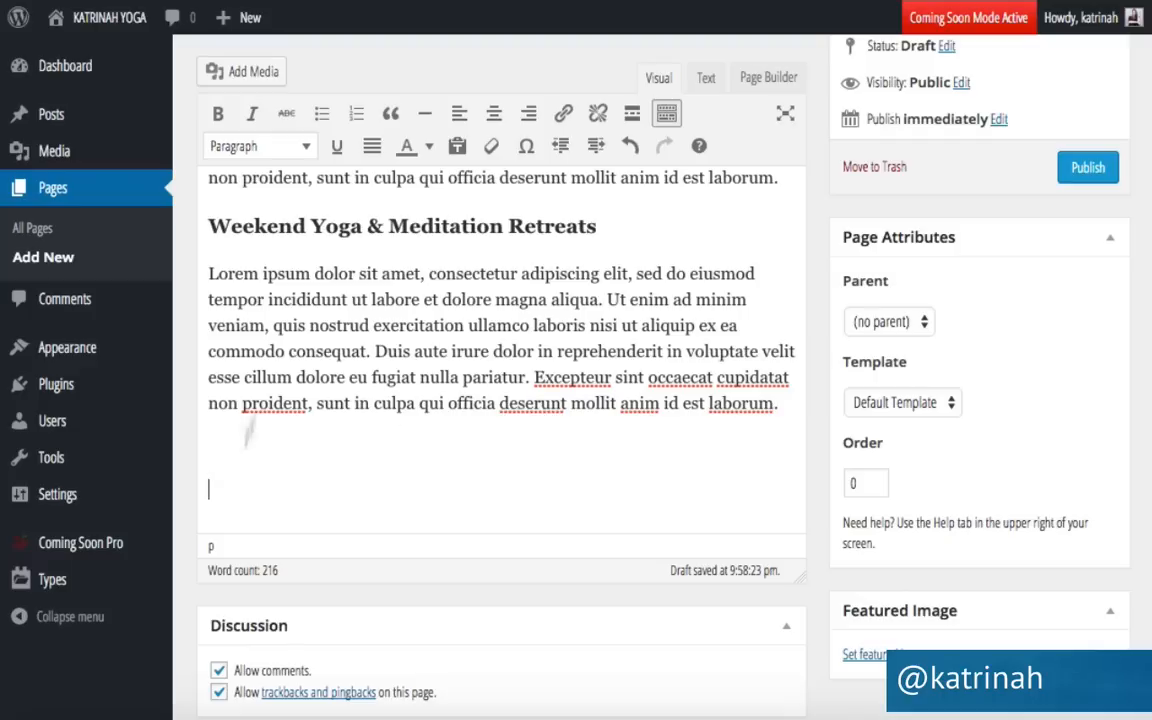
scroll(183, 193, up, 4)
scroll(185, 180, up, 3)
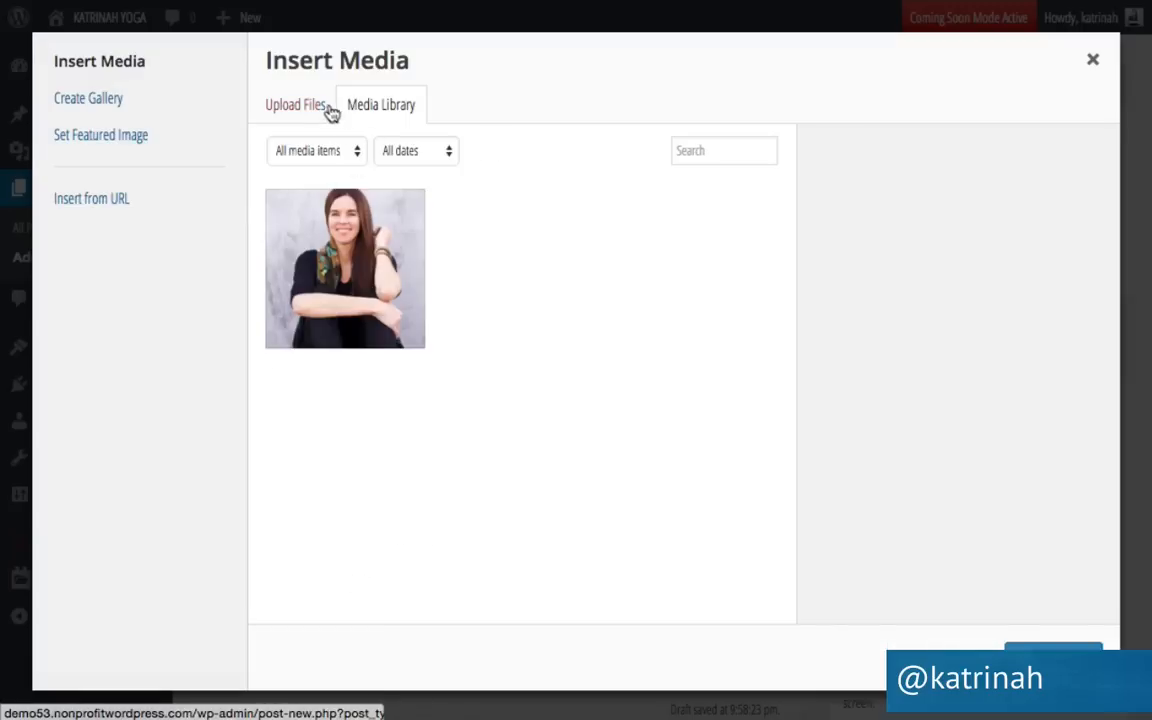
Upload the yoga-02b.jpg sunset photo to the media library.
click(293, 111)
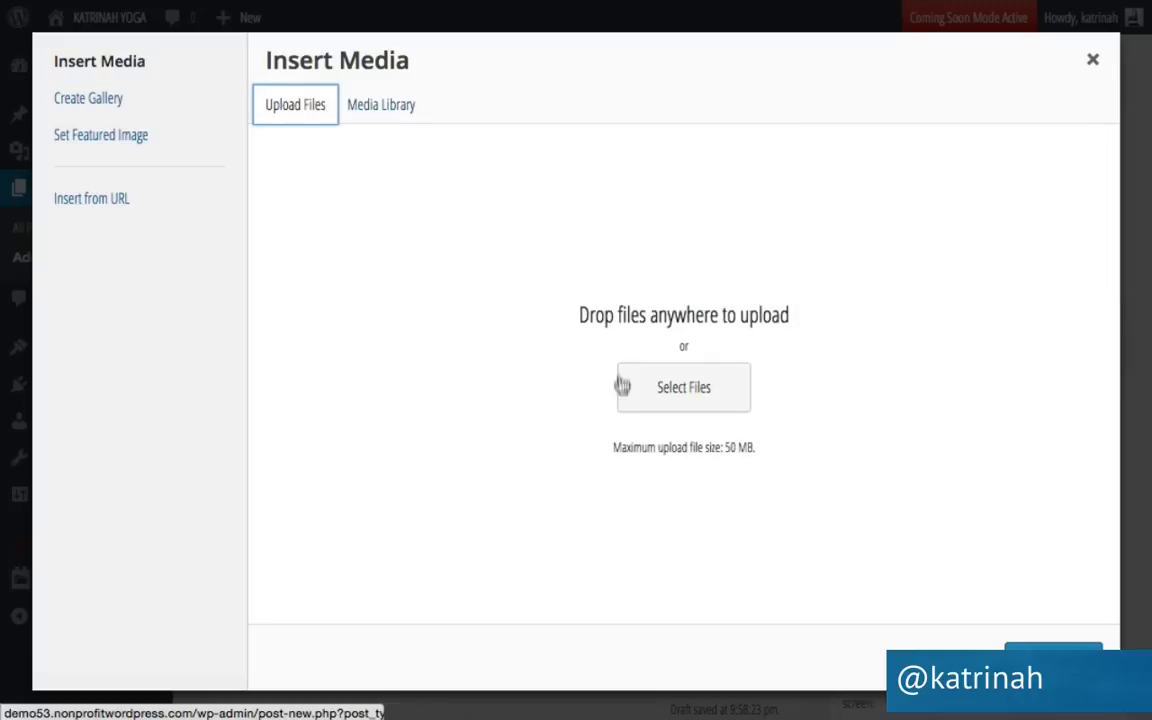
click(670, 389)
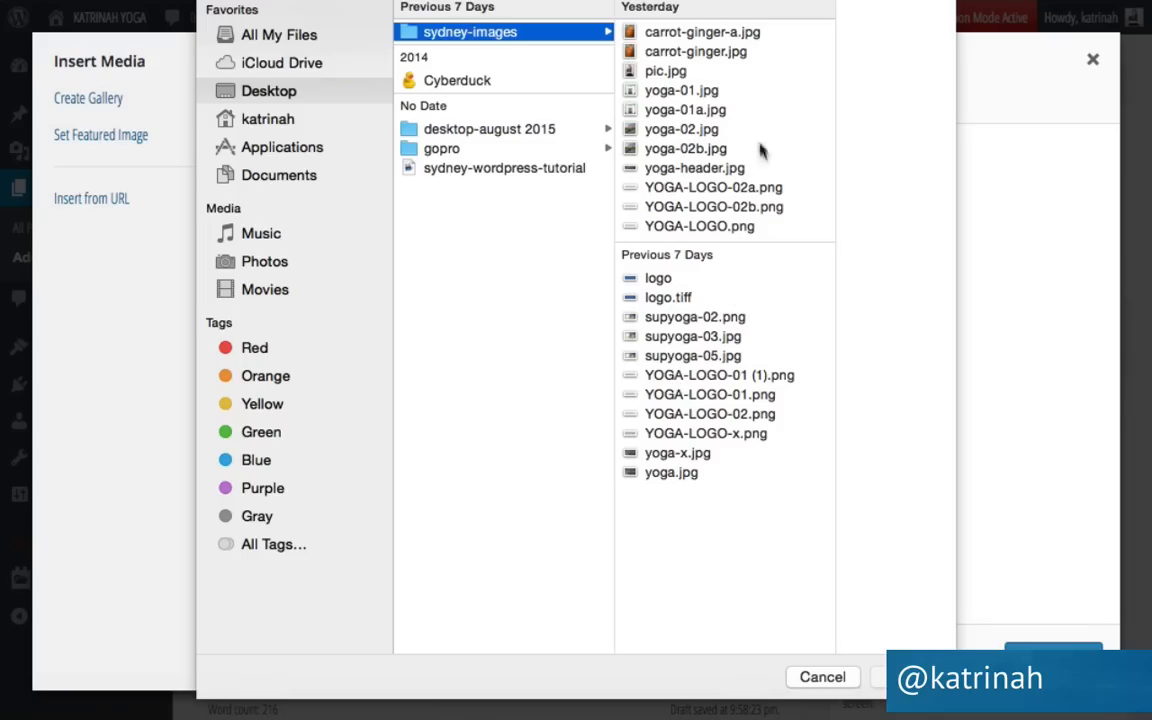
click(648, 152)
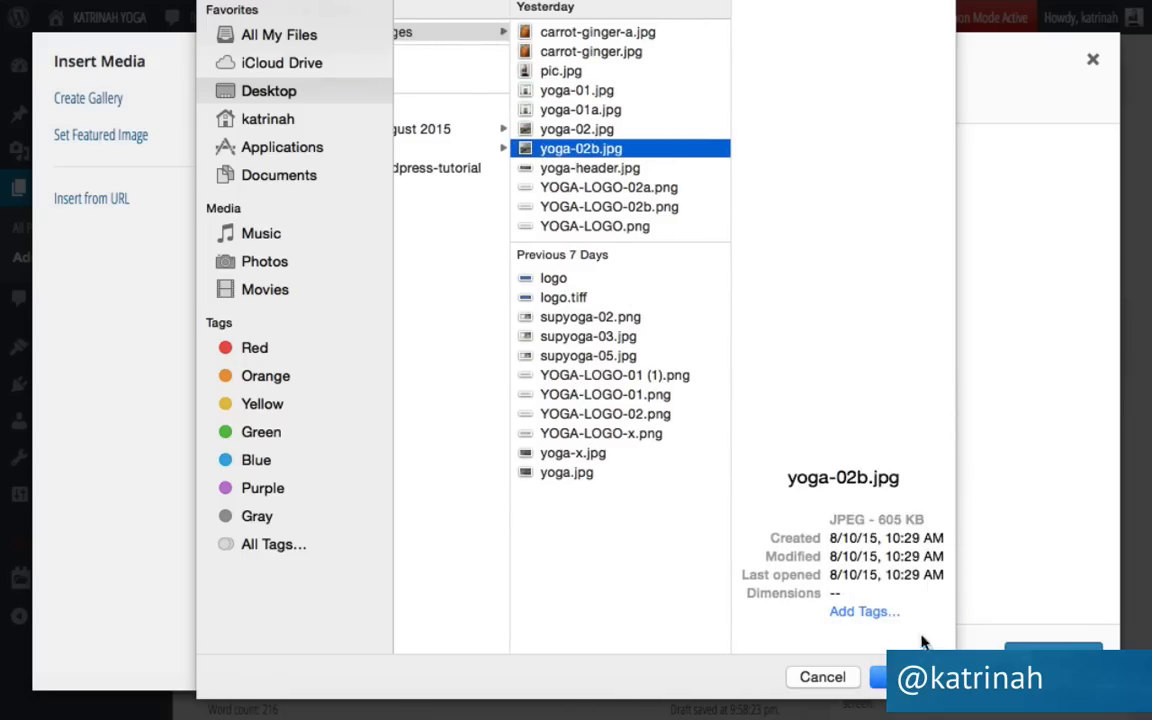
click(905, 677)
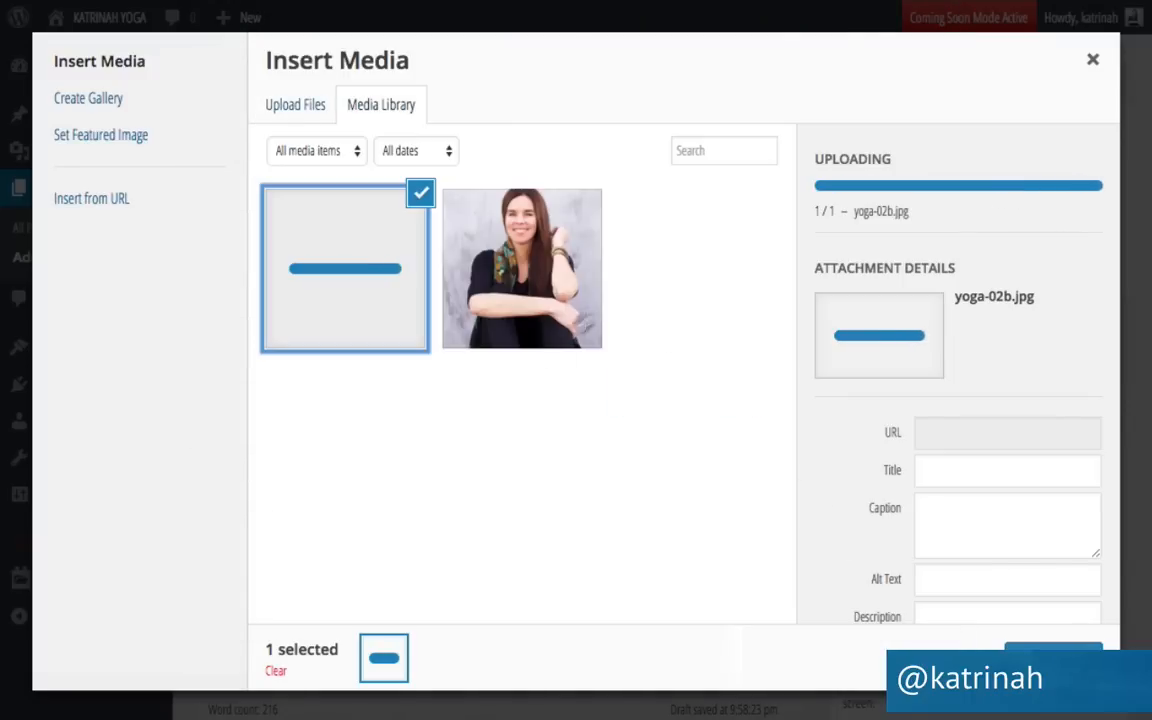
scroll(805, 285, up, 3)
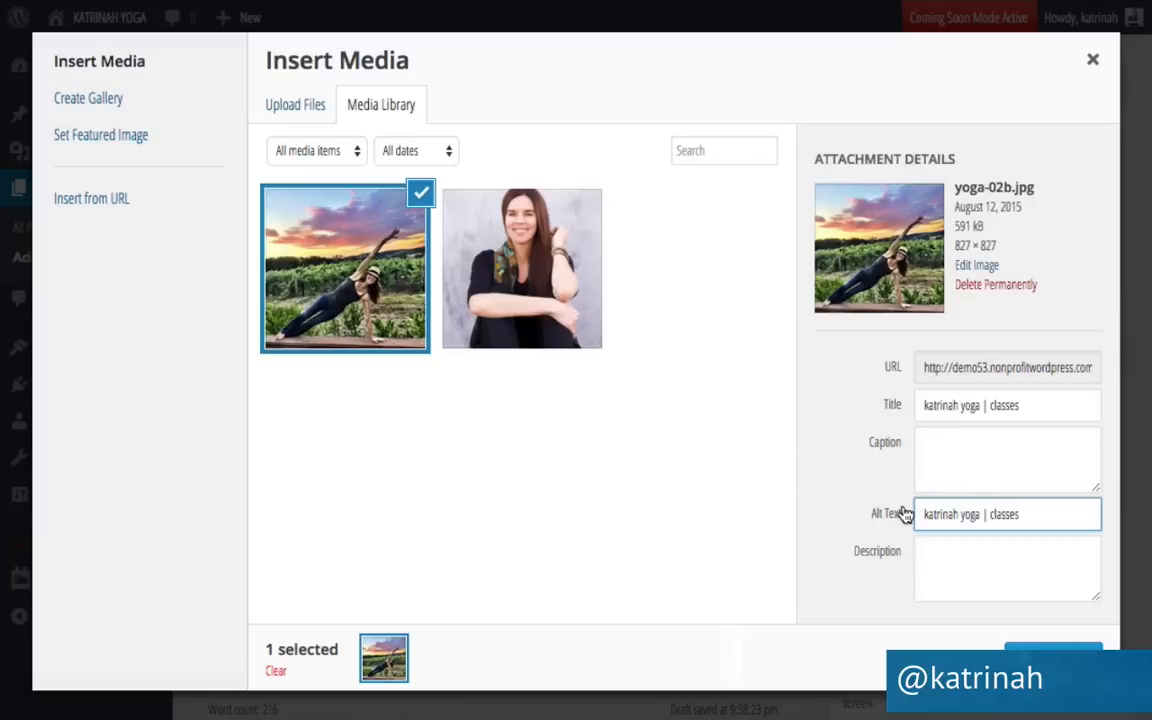
scroll(903, 512, down, 2)
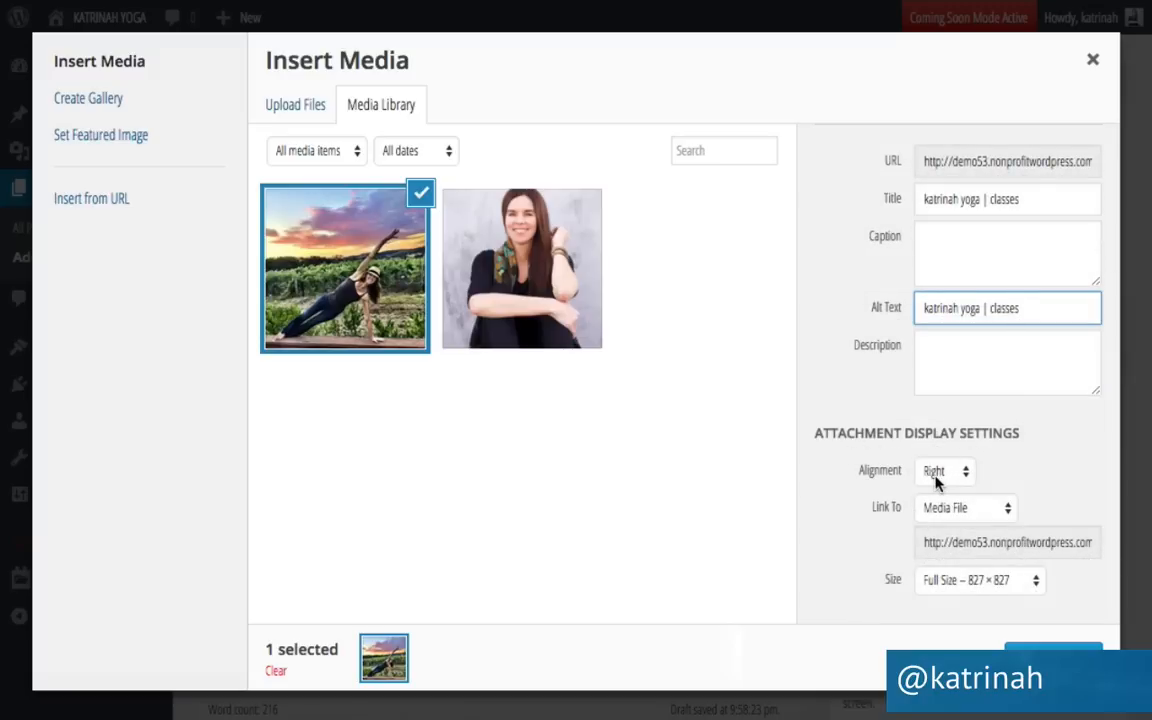
Set the yoga photo to center alignment with Link To set to None.
click(938, 470)
click(938, 455)
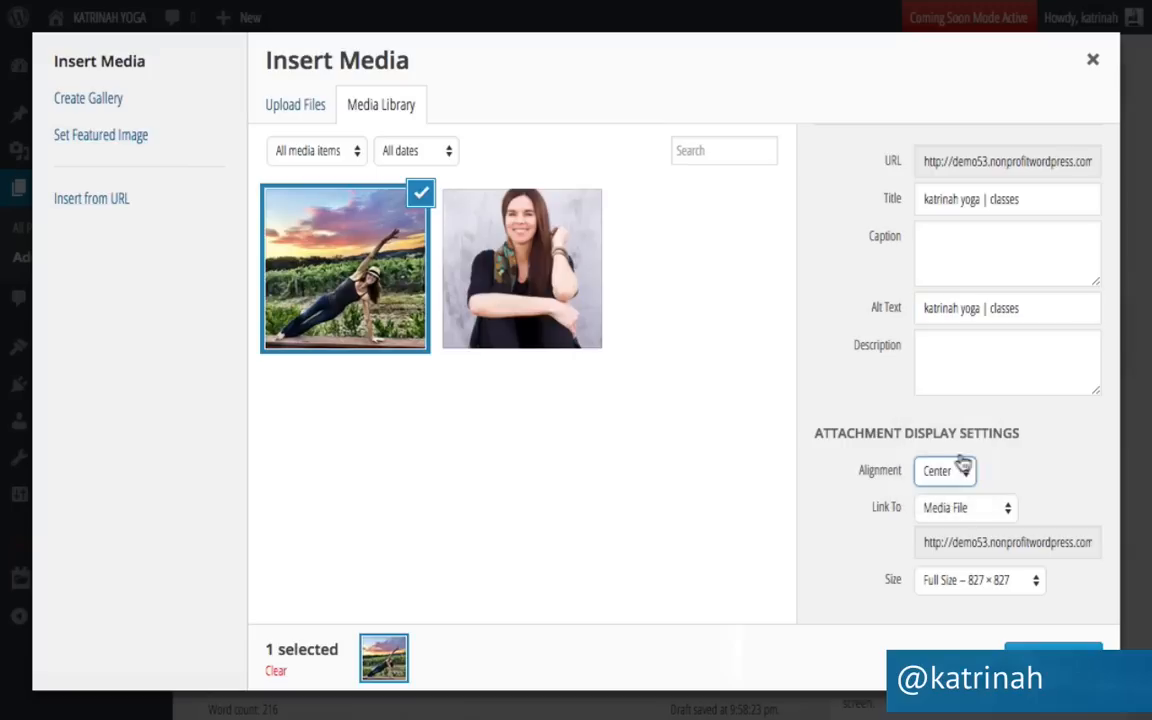
click(936, 508)
click(940, 563)
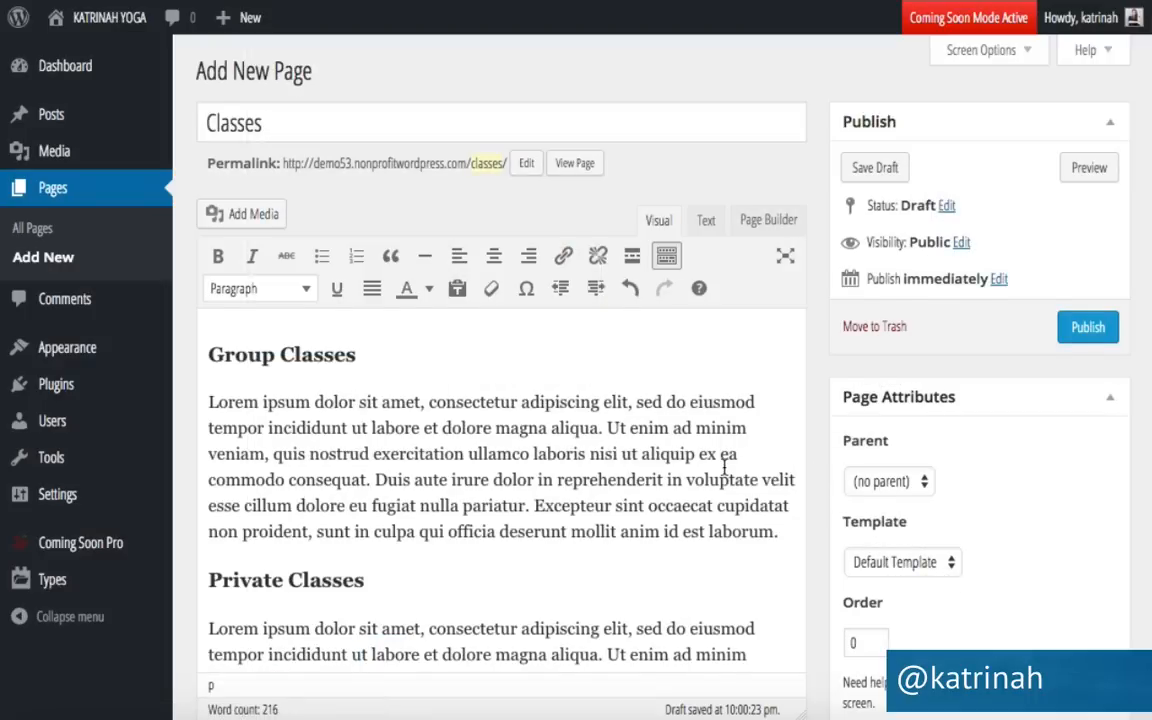
Give the Classes page the Full width template and turn off comments and trackbacks.
scroll(724, 467, down, 10)
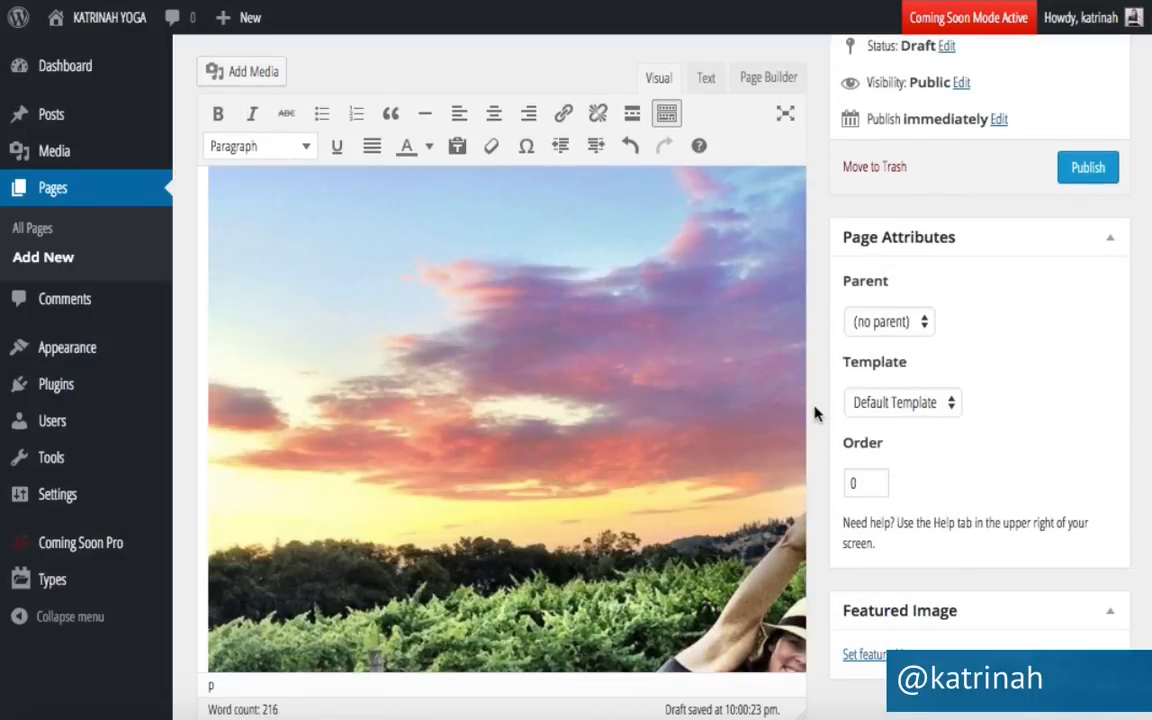
scroll(825, 326, up, 10)
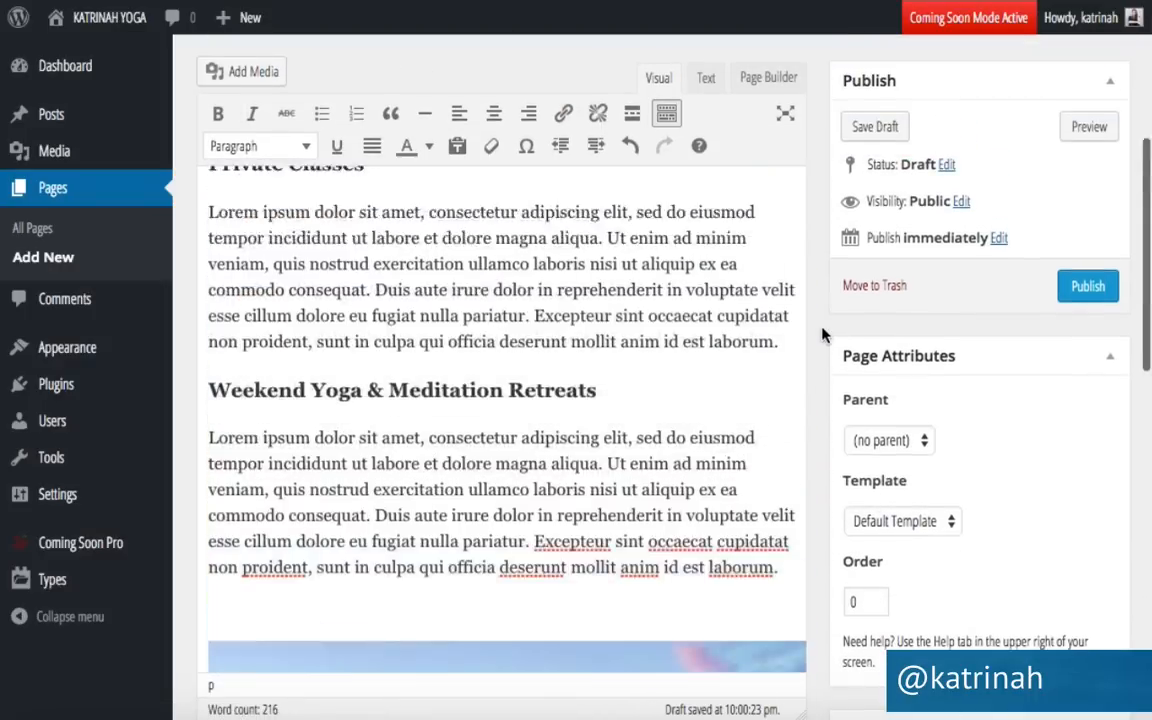
scroll(825, 320, up, 2)
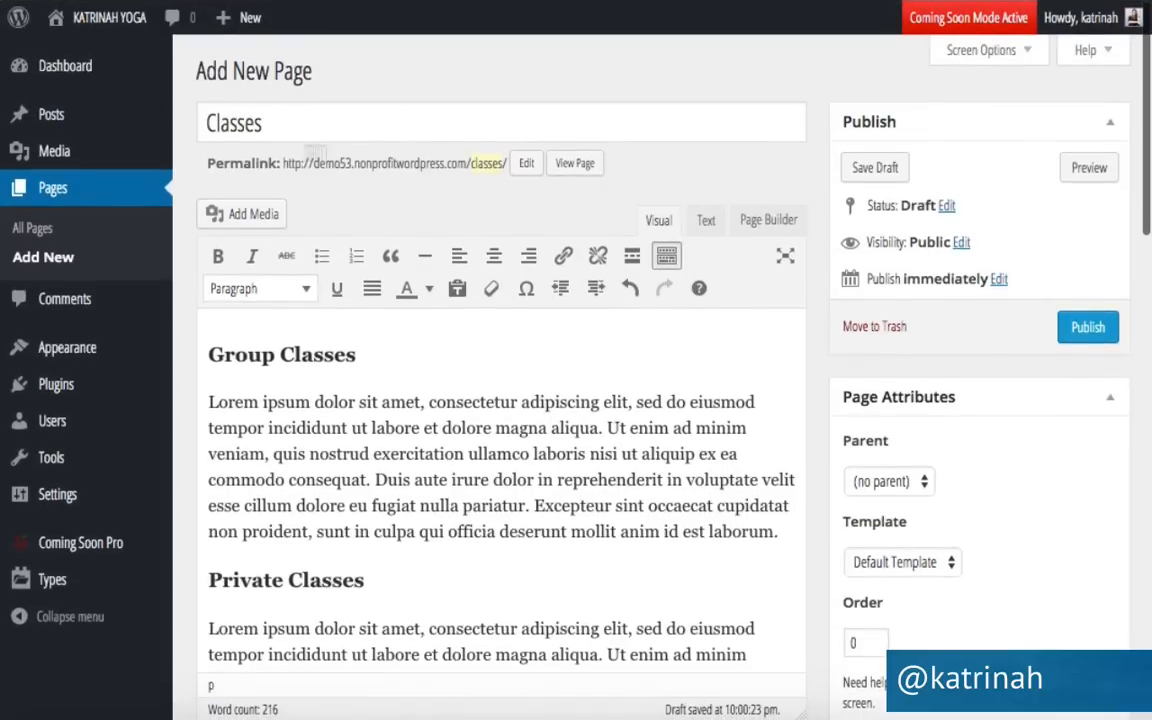
click(872, 564)
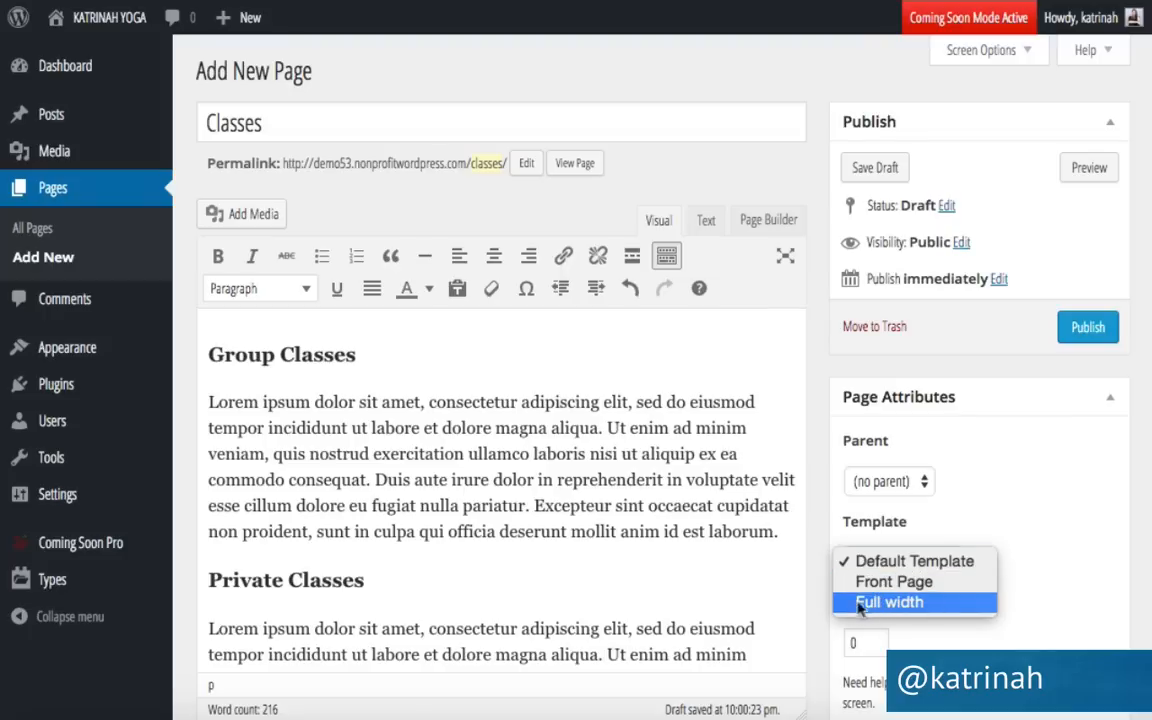
click(860, 604)
scroll(818, 553, down, 10)
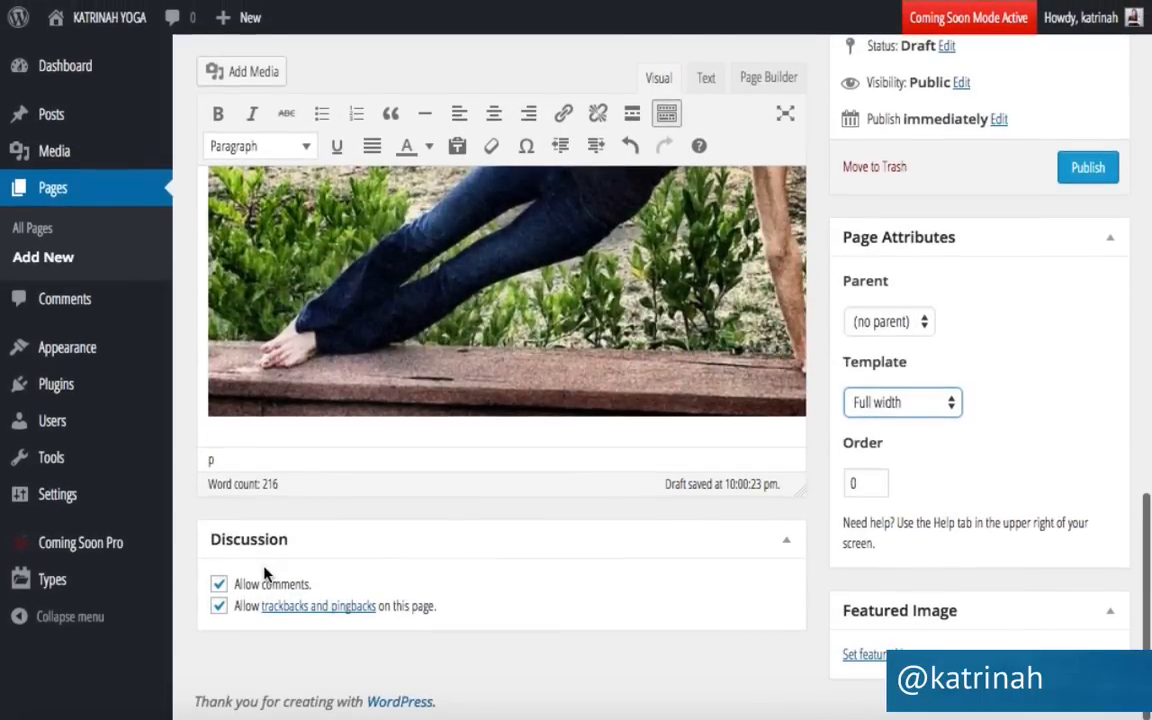
click(219, 585)
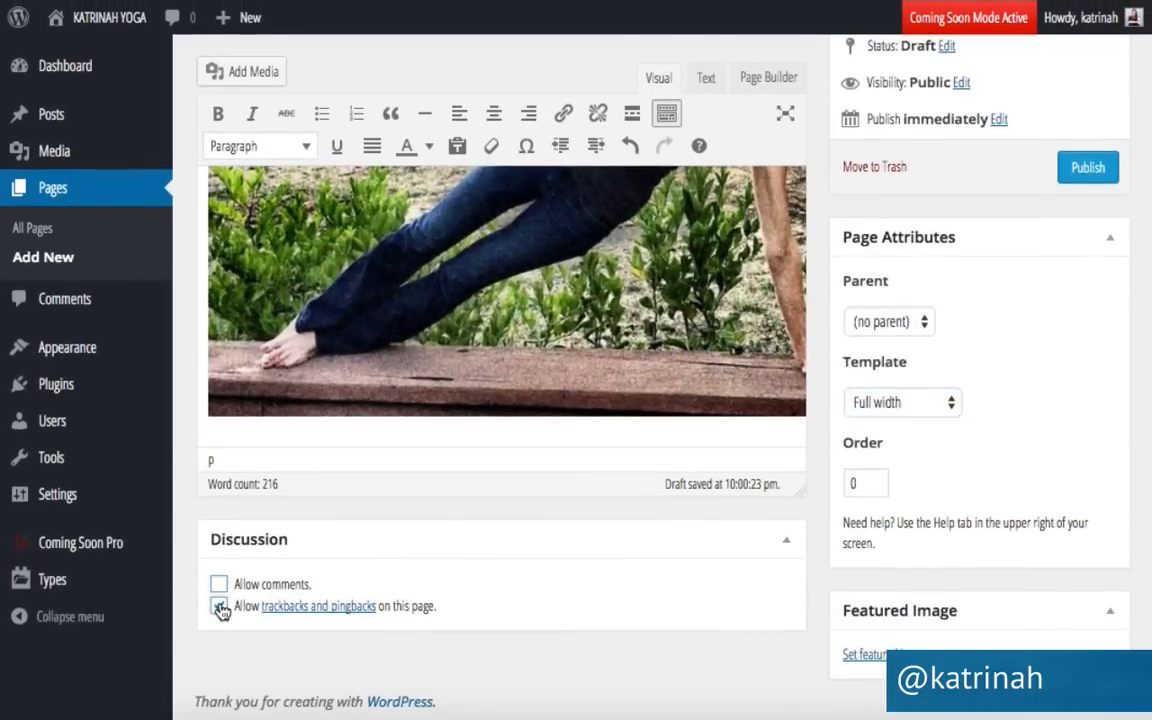
click(220, 607)
Publish the Classes page.
scroll(796, 470, up, 2)
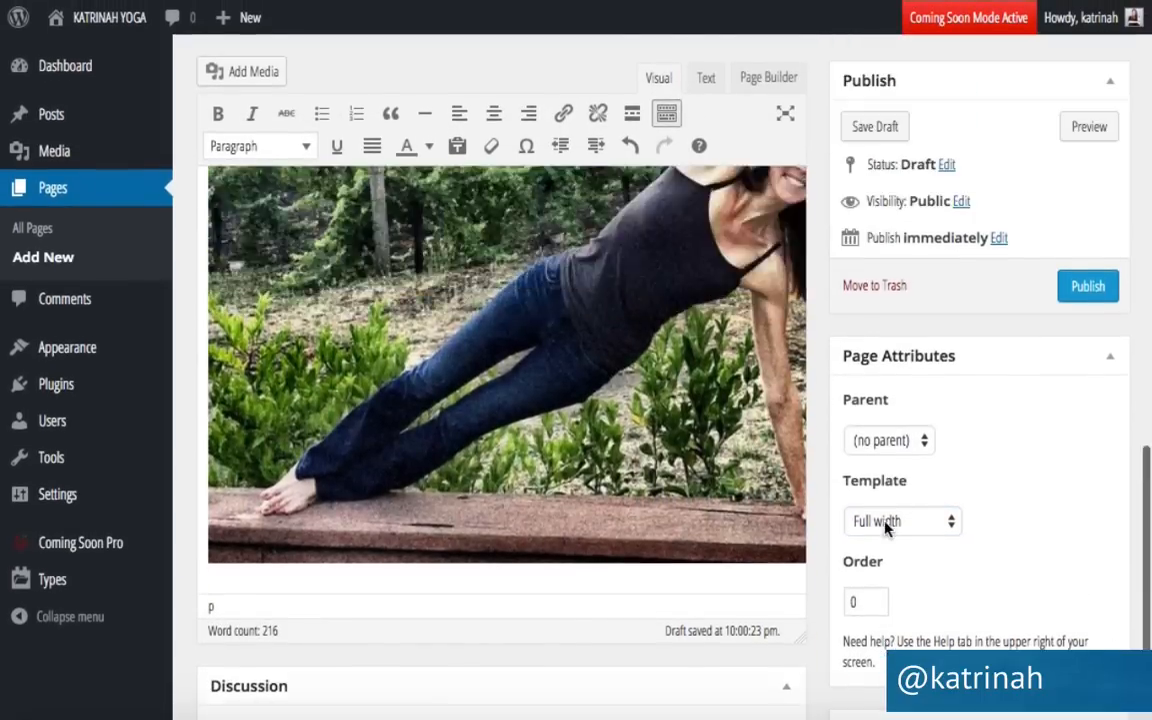
scroll(885, 530, up, 3)
click(1086, 328)
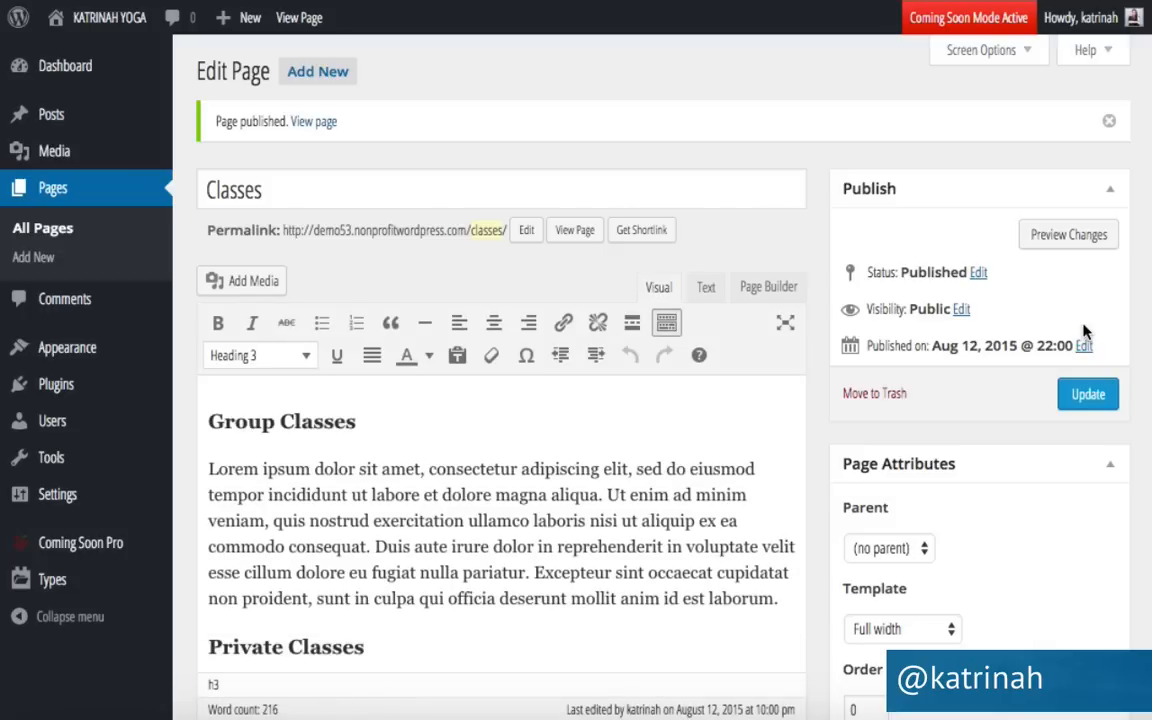
Create a new page titled 'Contact'.
click(315, 72)
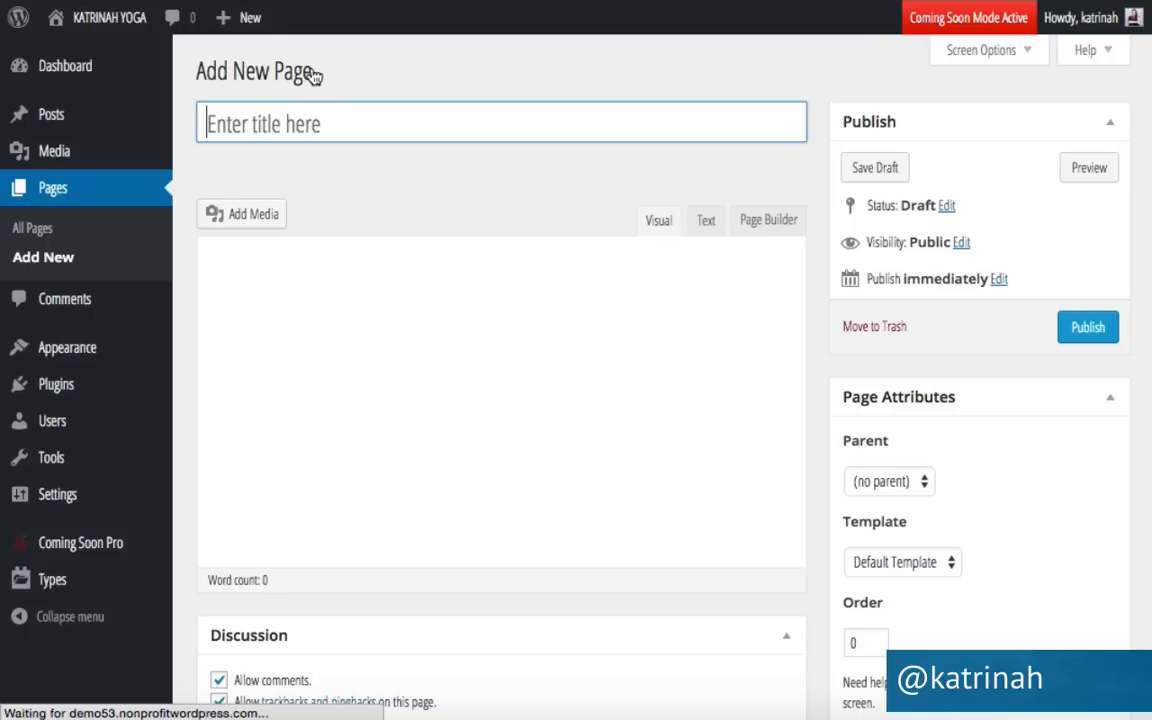
text(Contact)
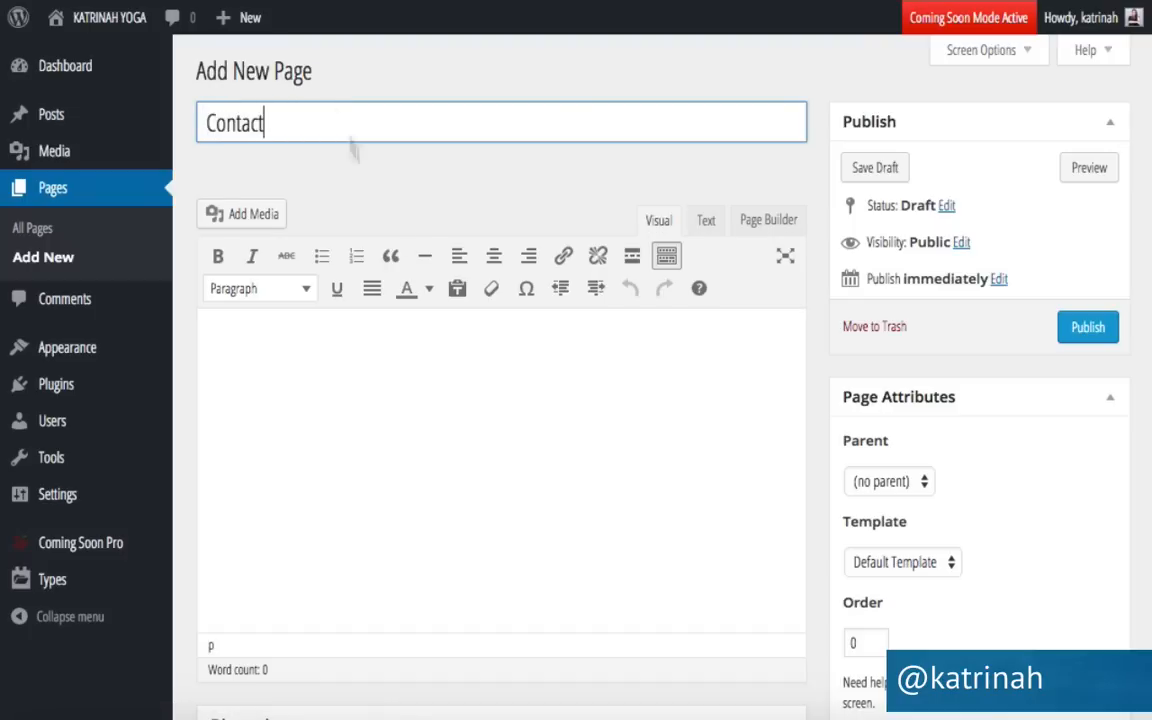
click(310, 355)
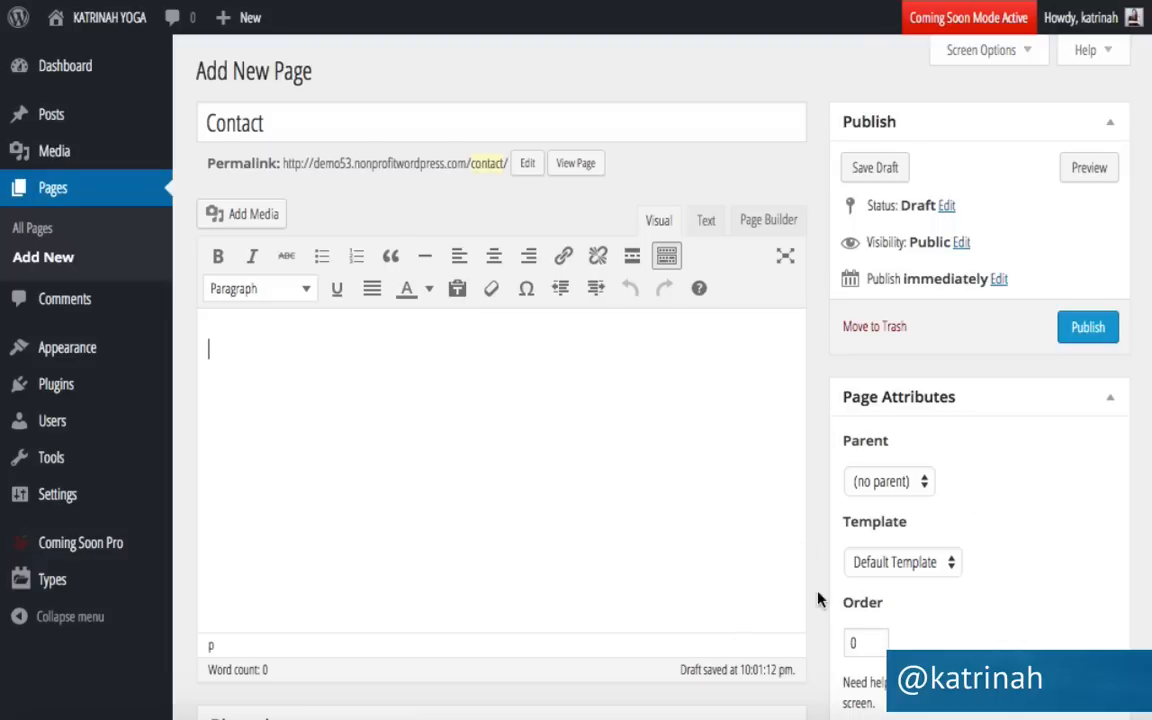
Publish the Contact page with the Full width template and comments and trackbacks off.
click(868, 562)
click(884, 604)
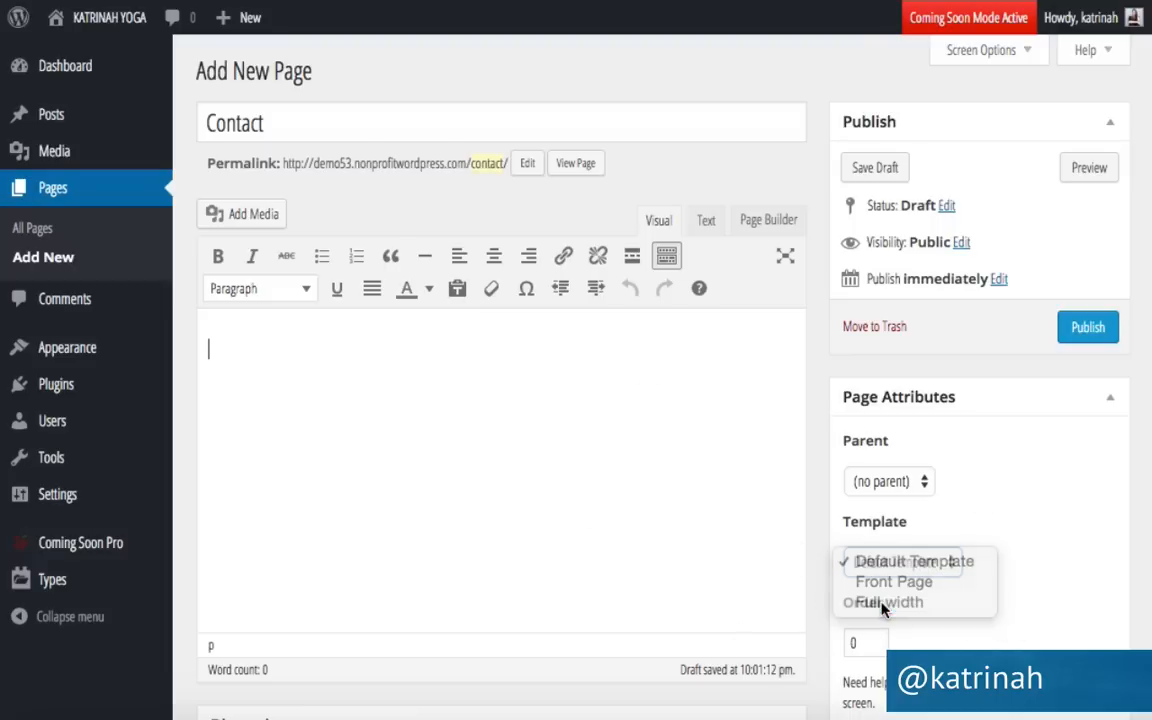
scroll(826, 548, down, 3)
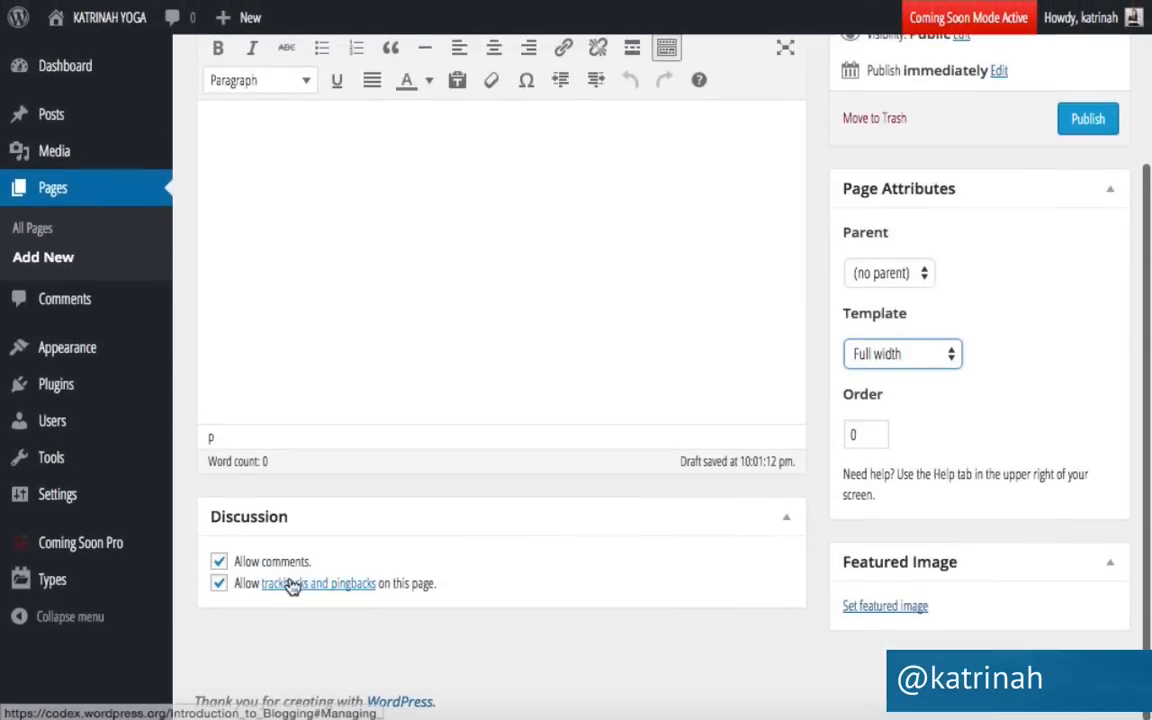
click(219, 562)
click(218, 586)
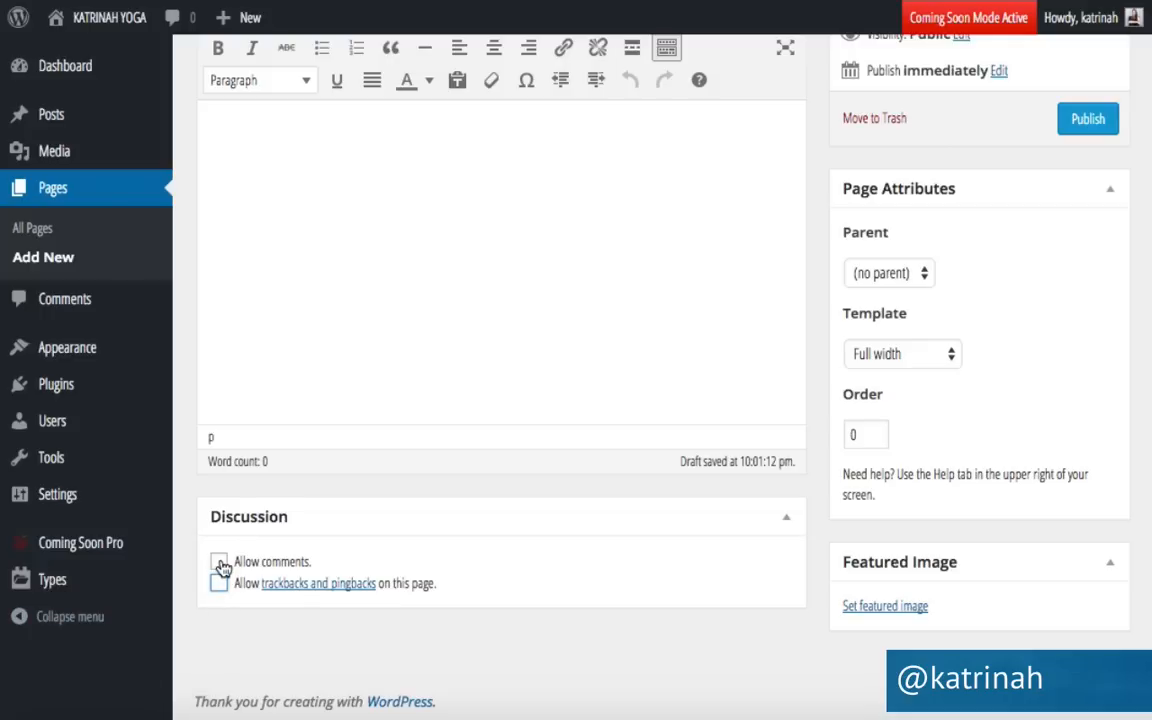
scroll(877, 475, up, 3)
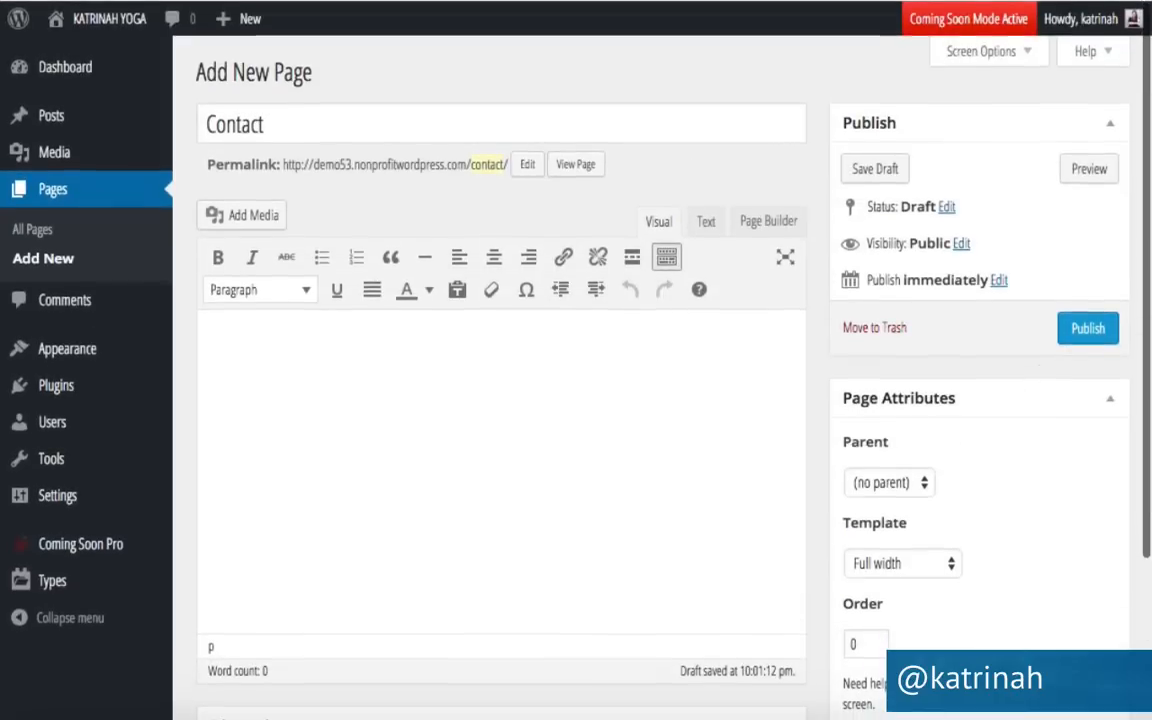
click(1087, 330)
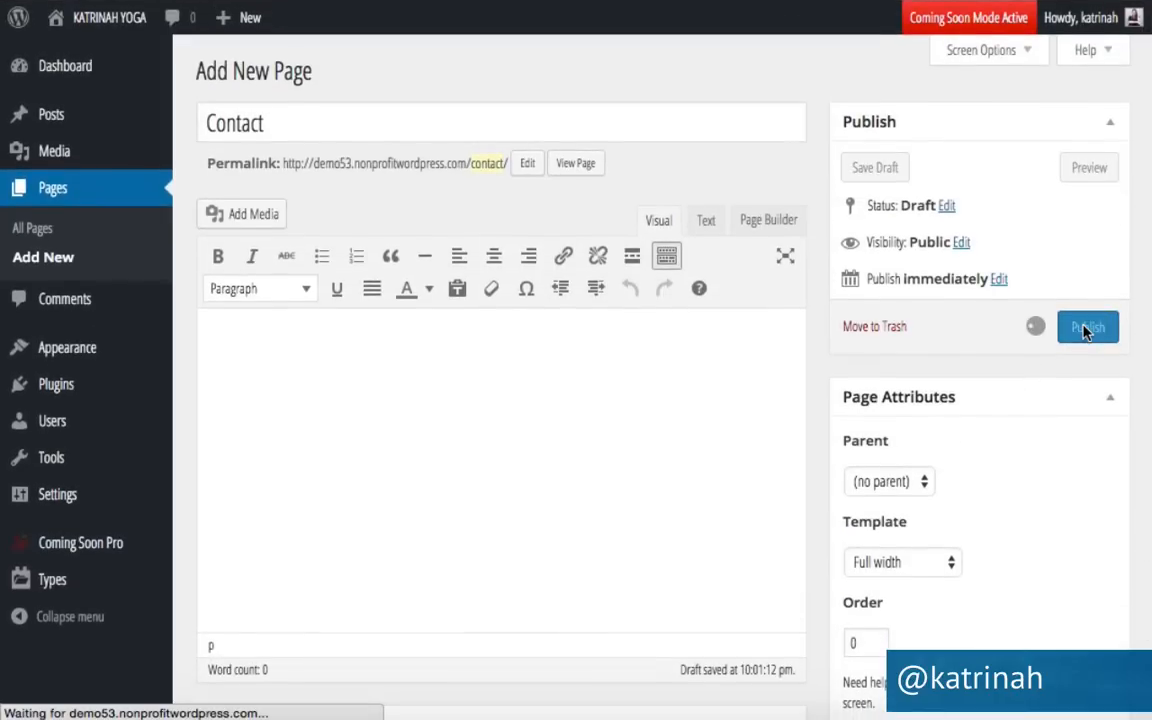
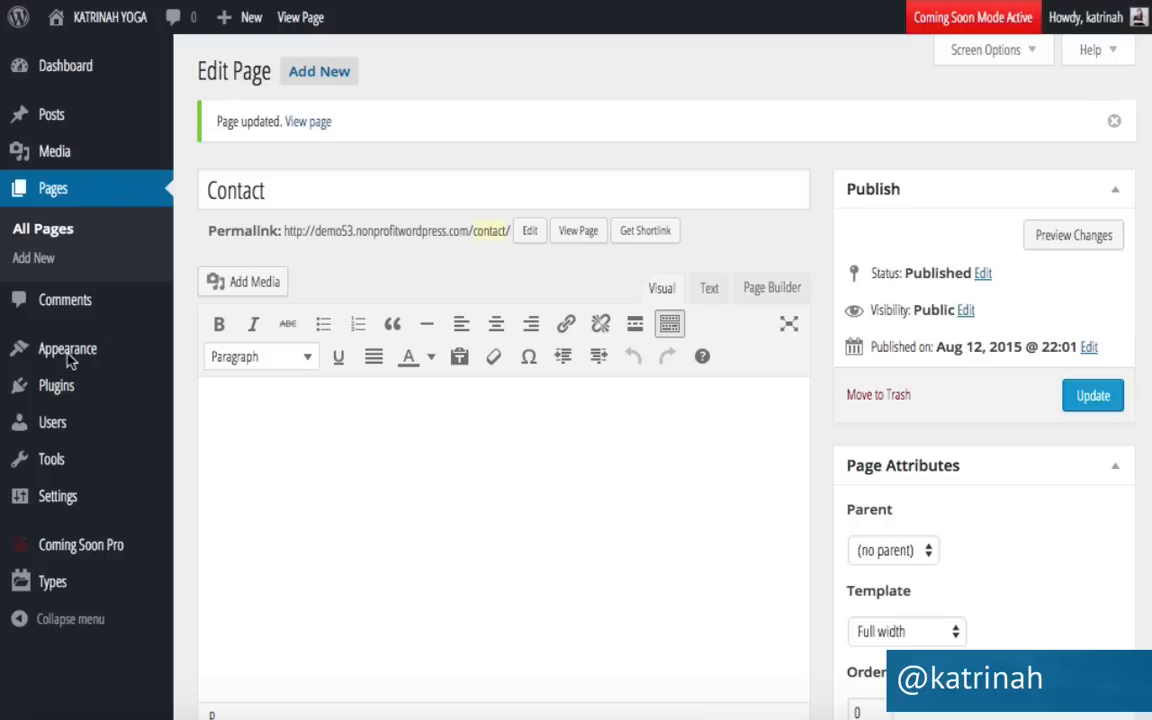
Go to Appearance > Menus to manage the site's navigation menu.
mouse_move(55, 352)
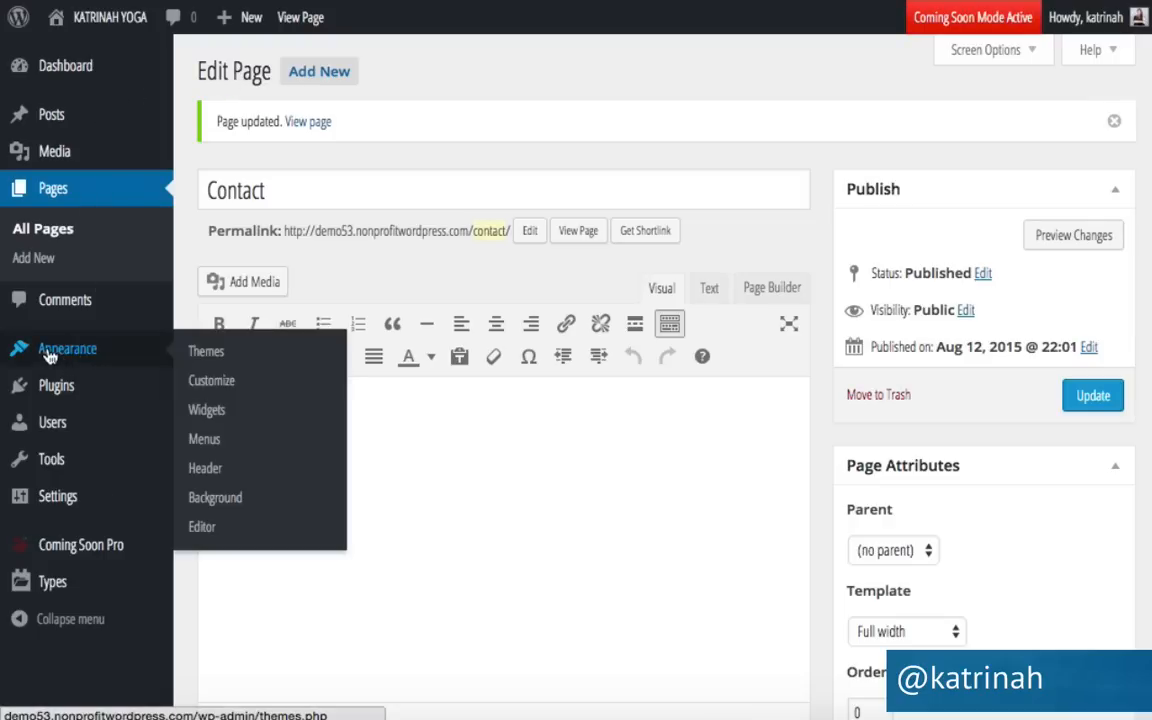
click(207, 441)
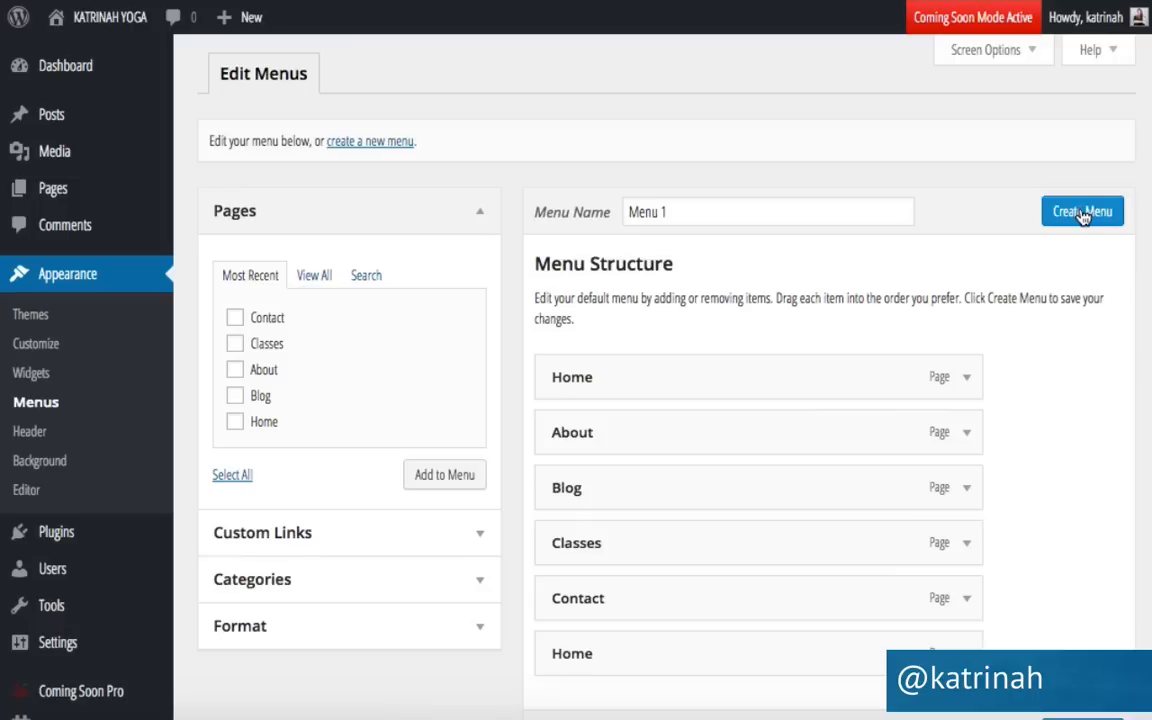
Create a new menu named 'Menu'.
click(667, 212)
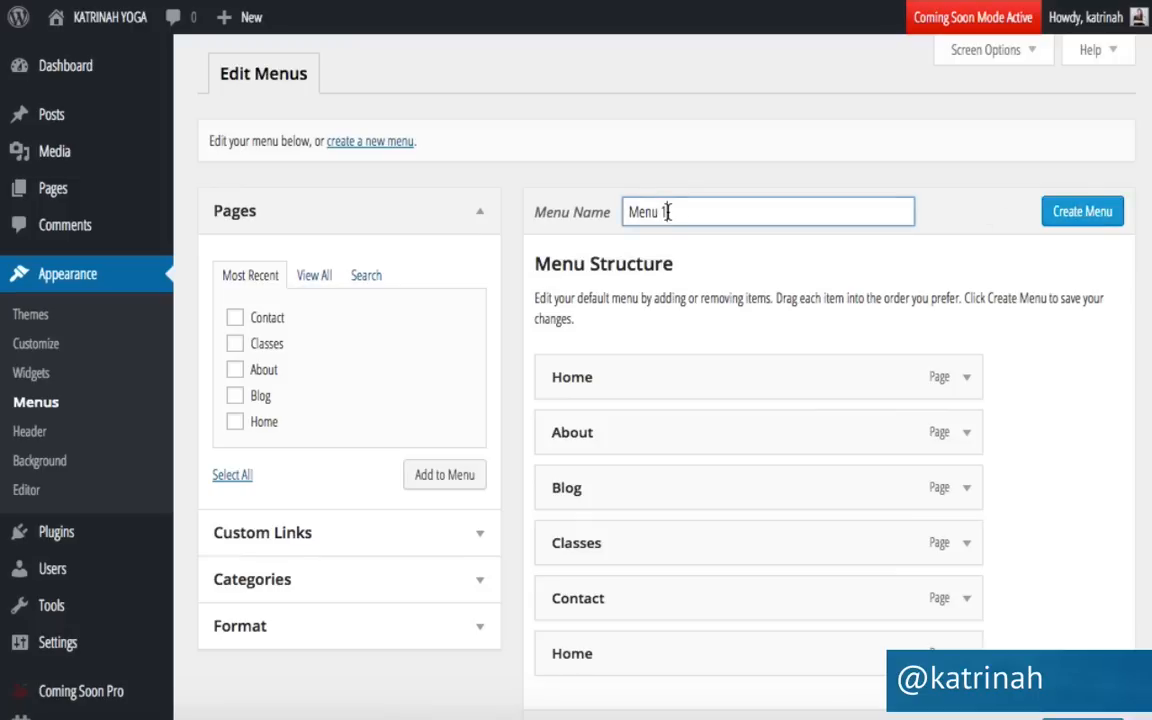
key(BackSpace)
key(BackSpace)
click(973, 221)
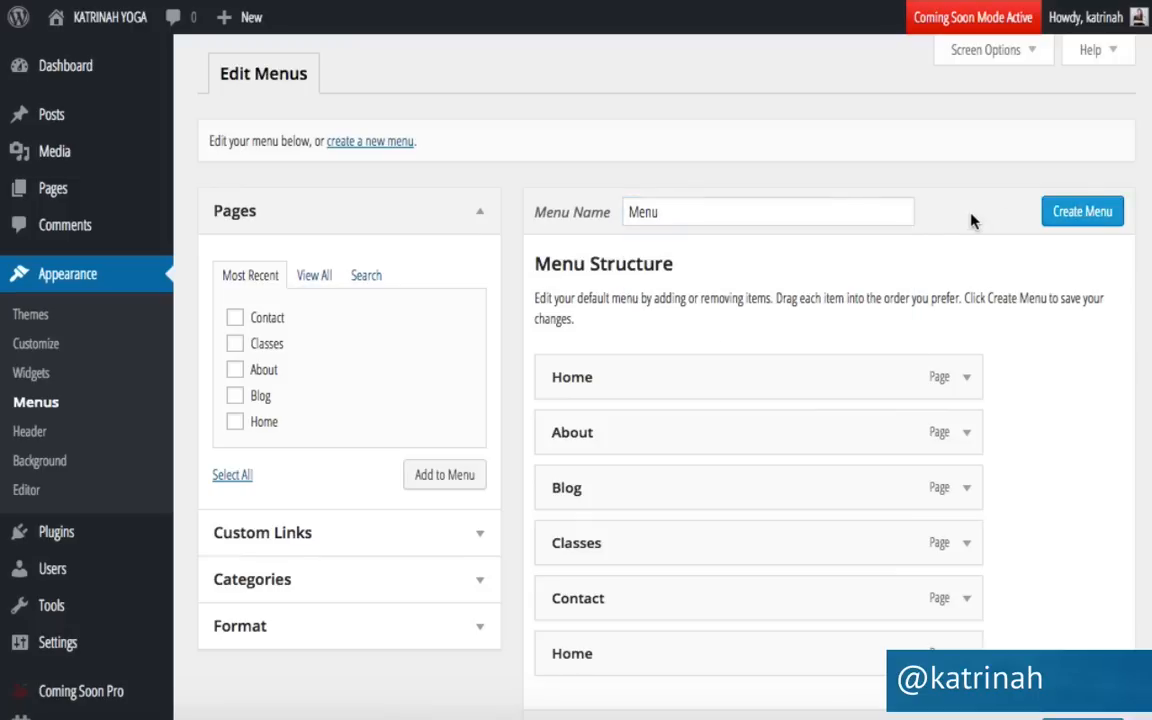
click(1083, 222)
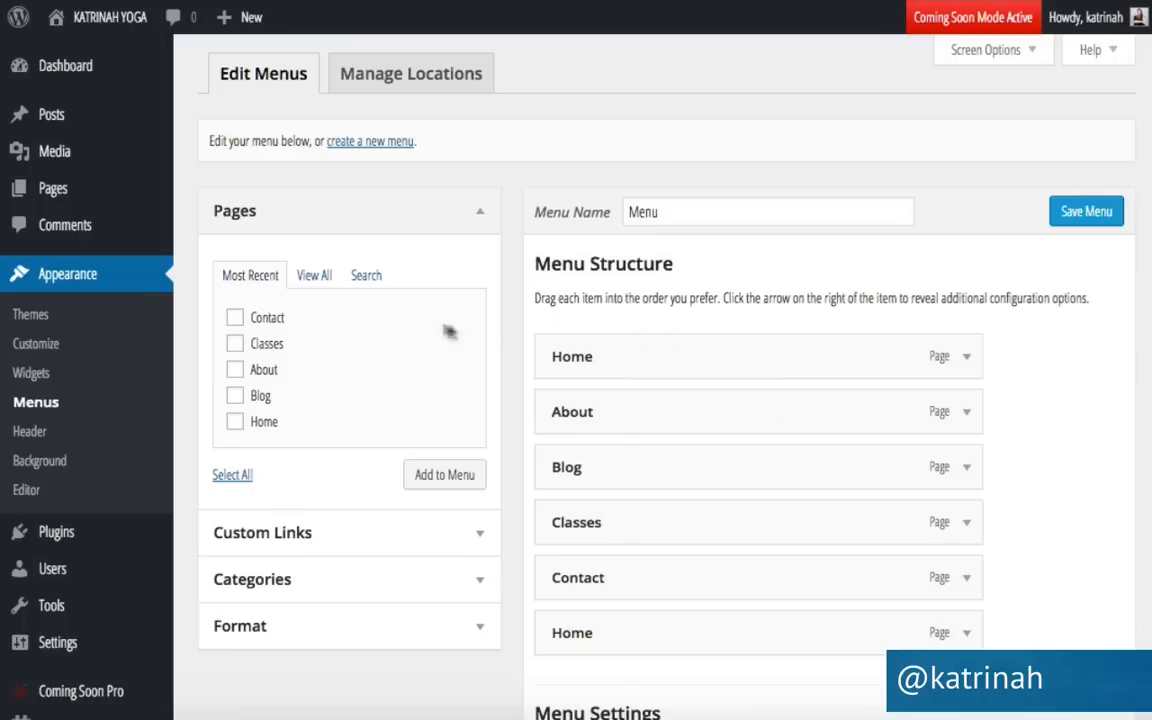
Remove both Home items, leaving About, Blog, Classes and Contact in the menu.
click(964, 360)
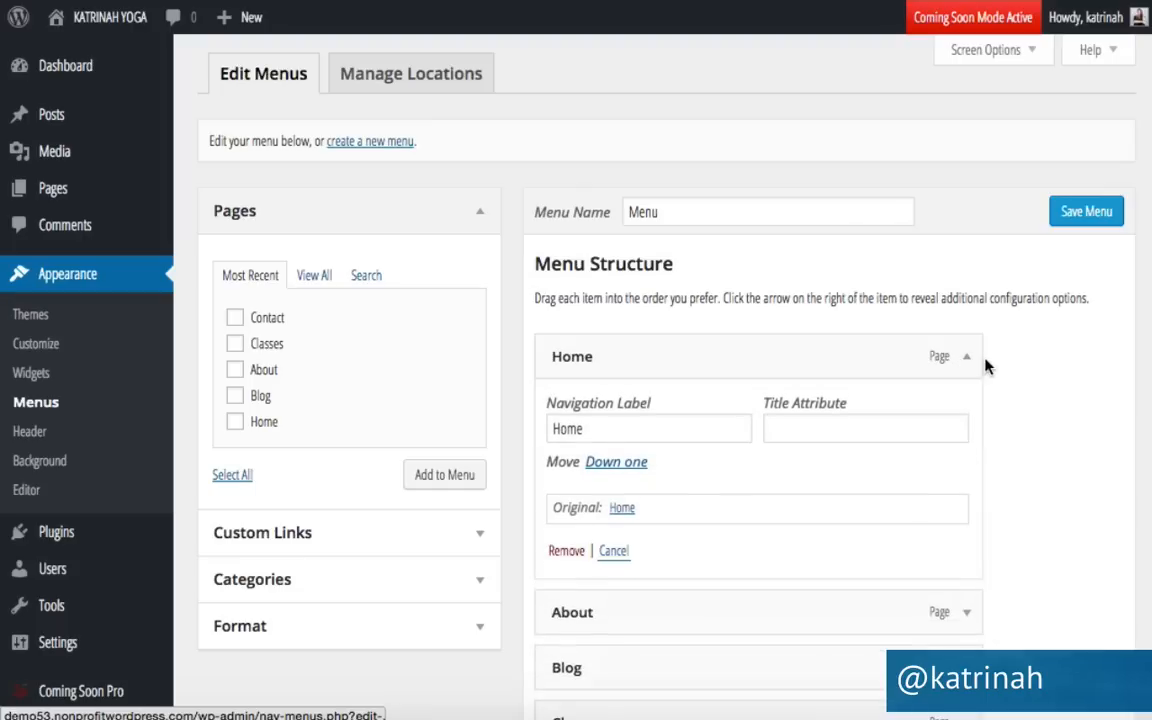
click(560, 550)
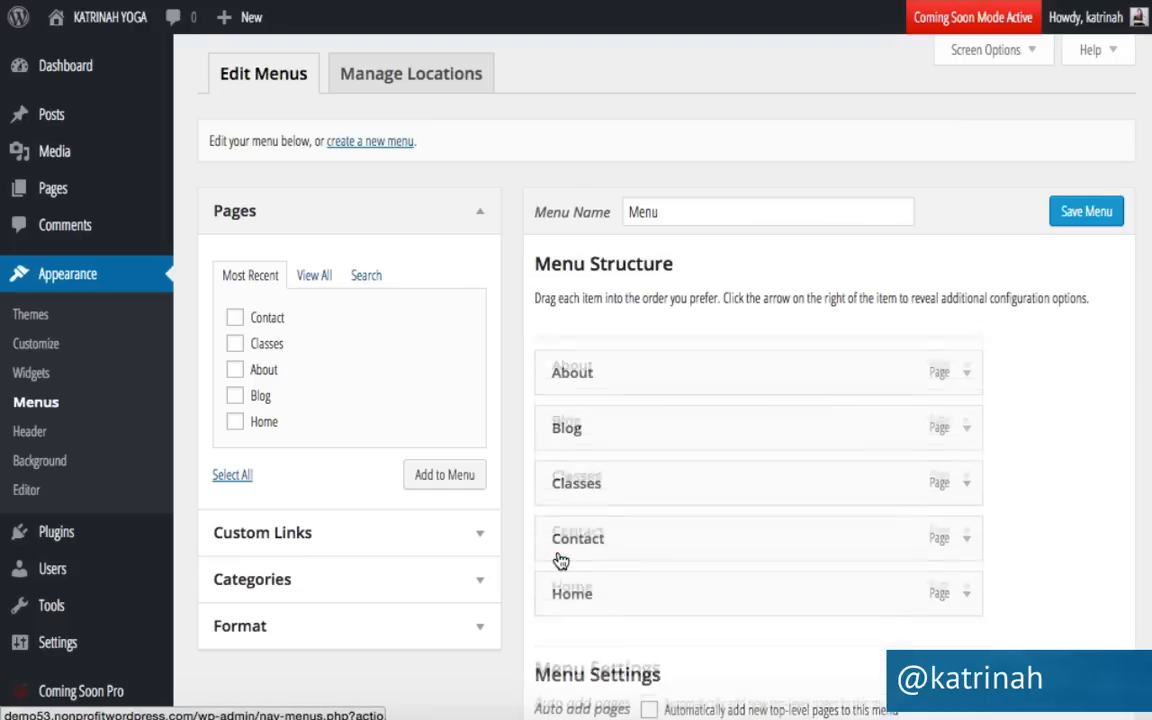
click(966, 579)
scroll(805, 562, down, 3)
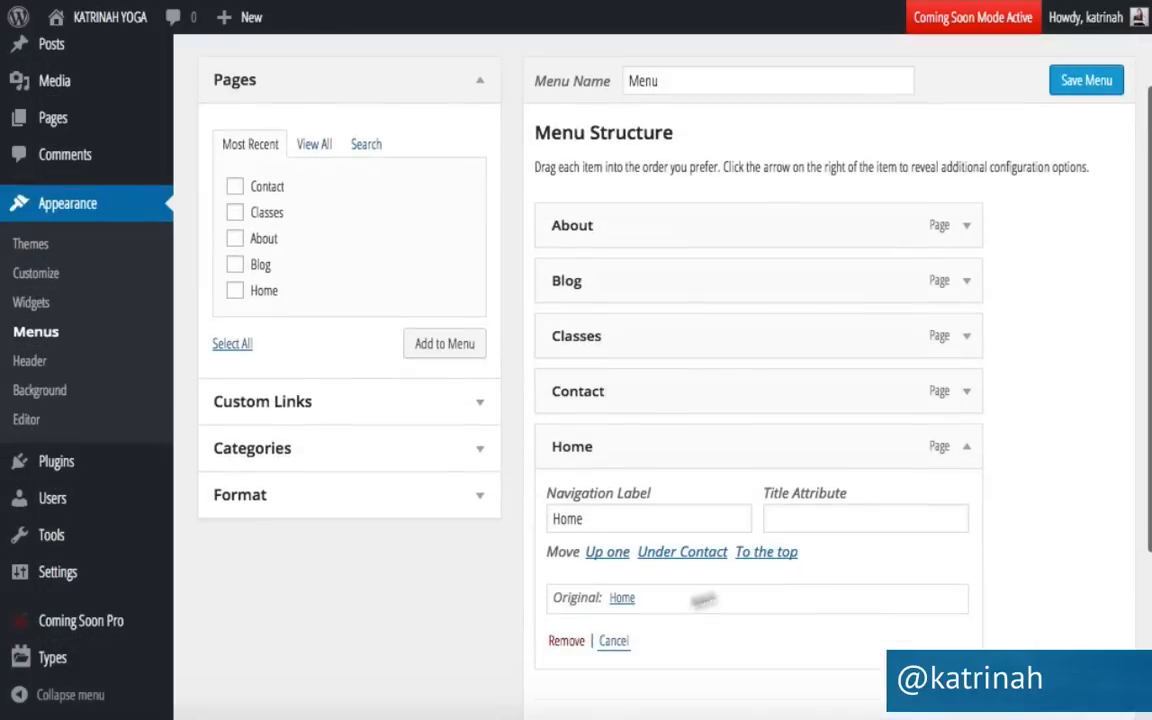
click(563, 640)
scroll(599, 444, up, 3)
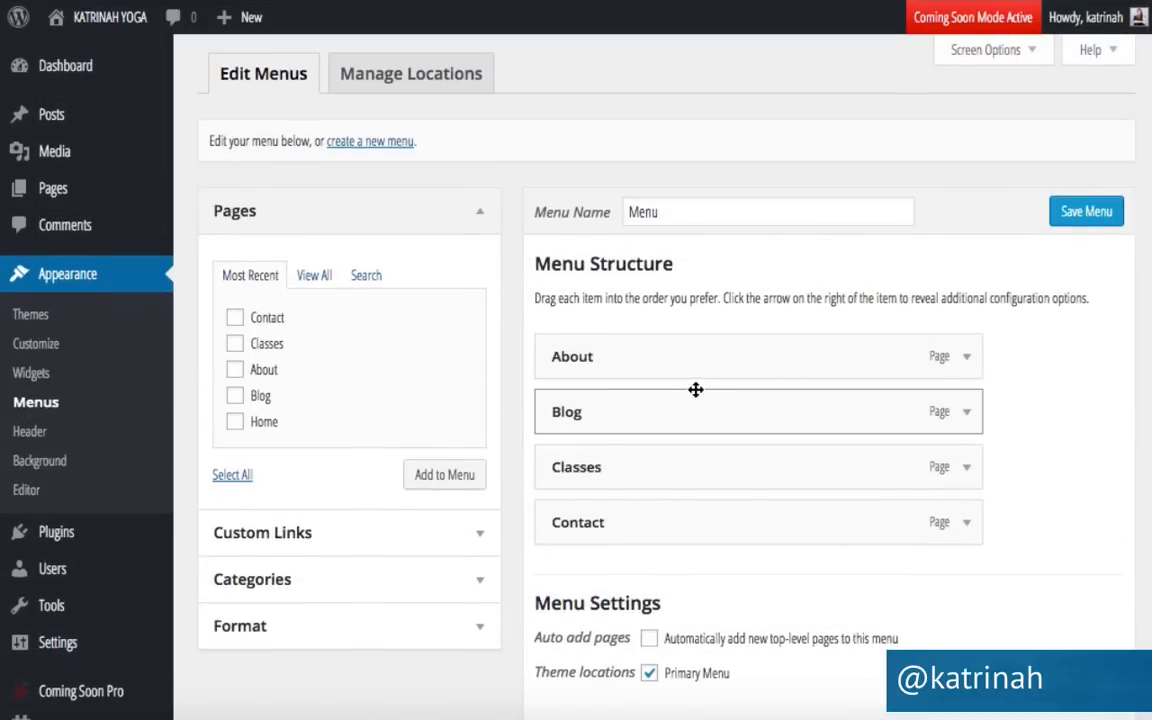
Add the Home page to the menu, then remove it again.
click(309, 276)
click(250, 276)
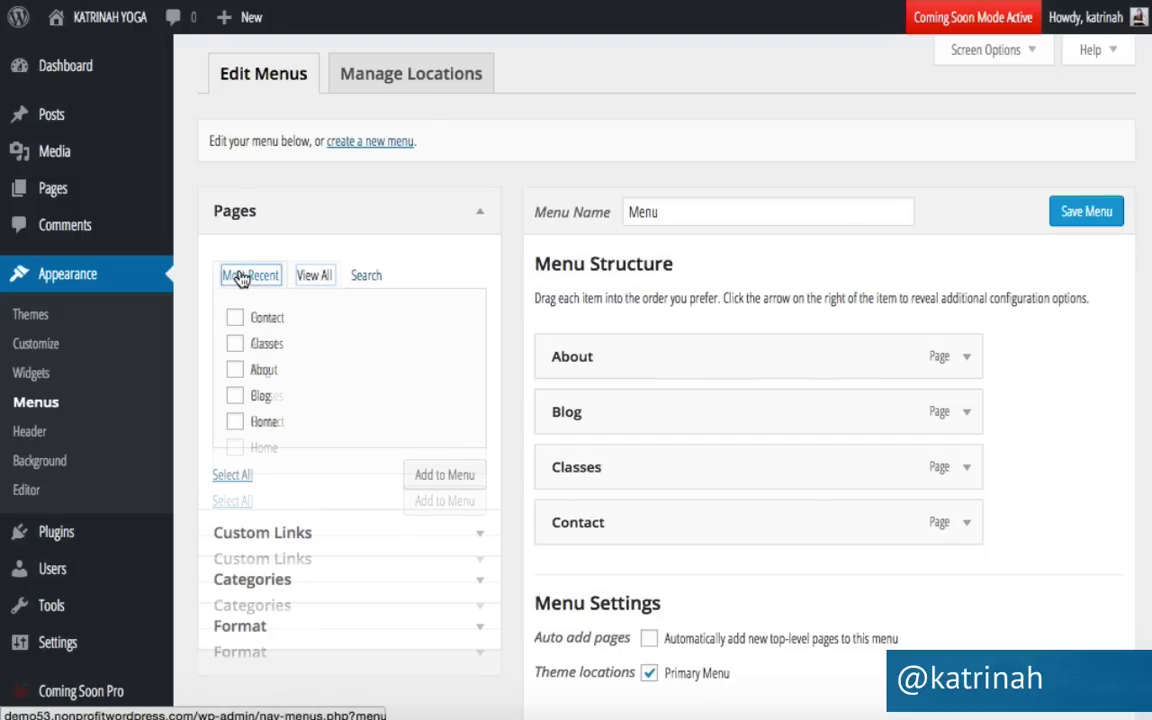
click(312, 277)
click(235, 318)
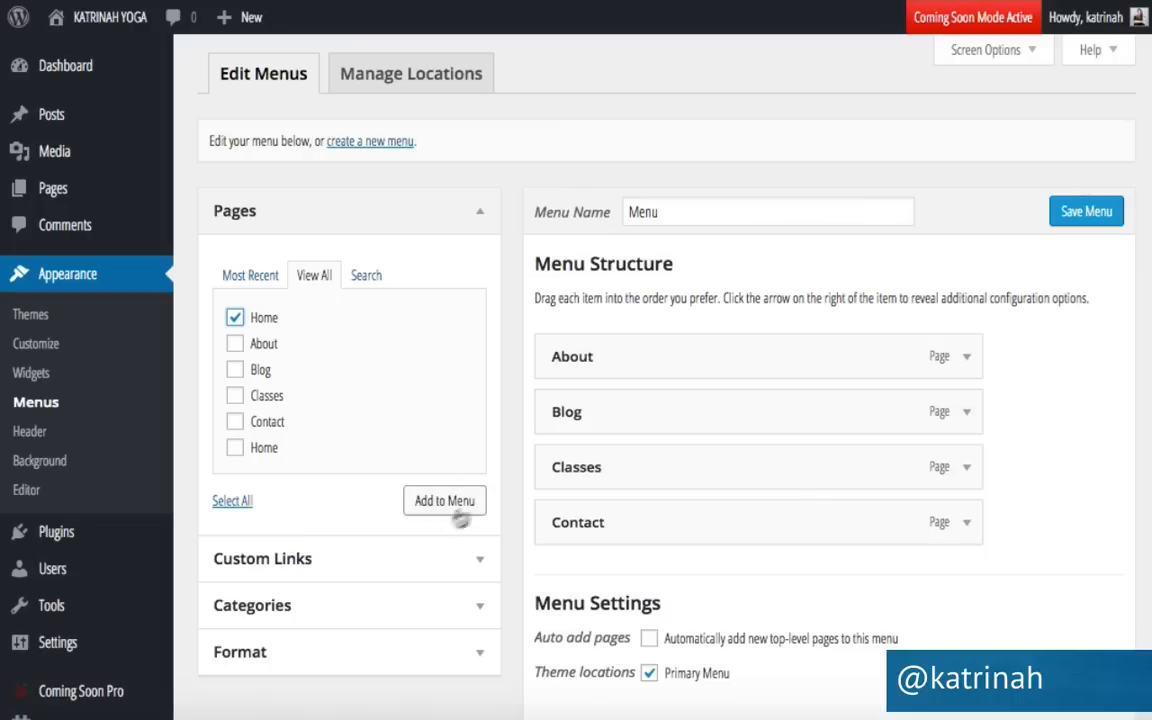
click(443, 502)
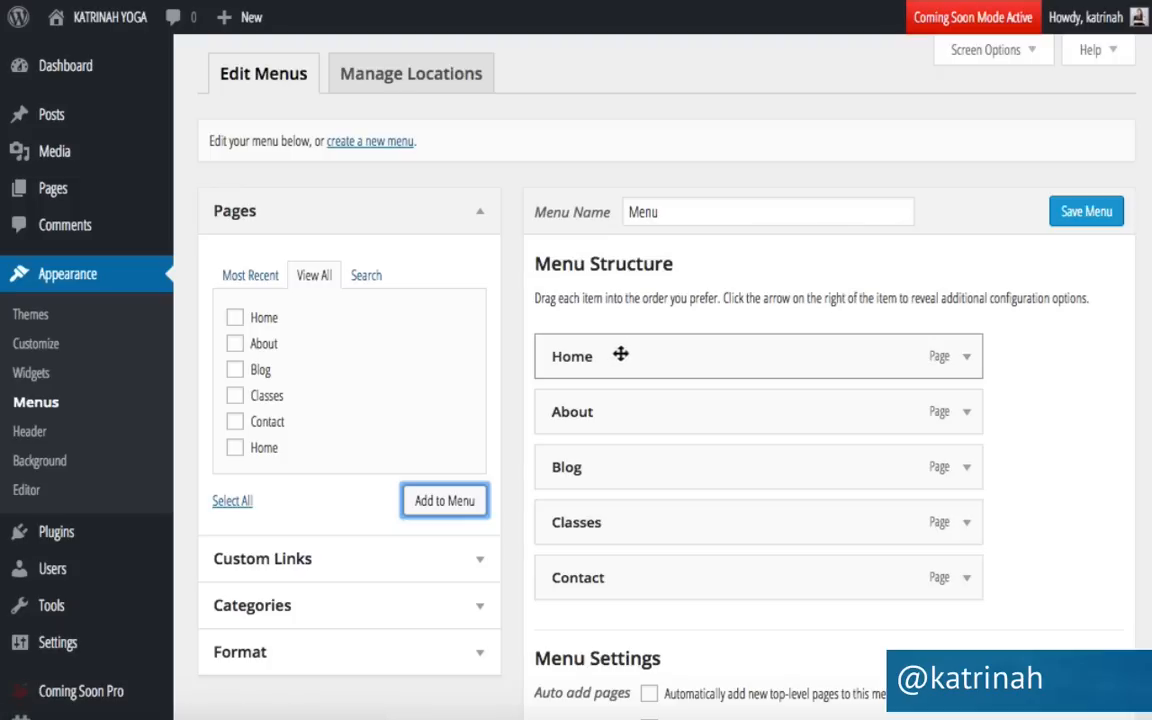
click(969, 358)
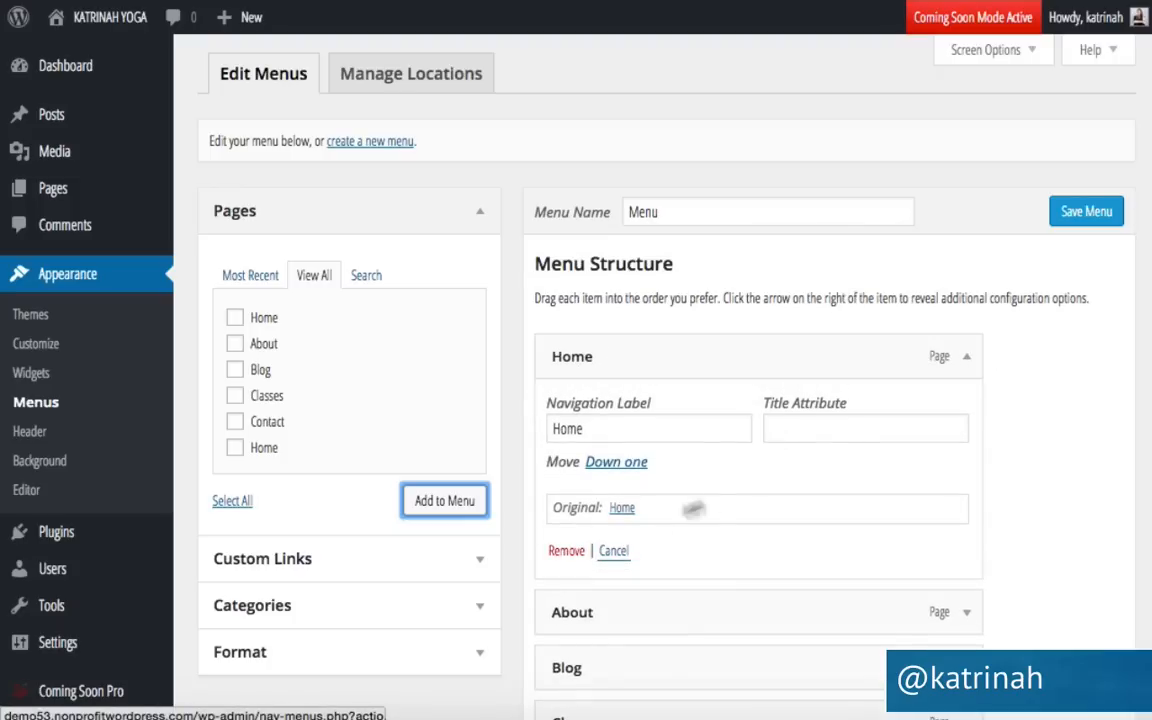
click(566, 548)
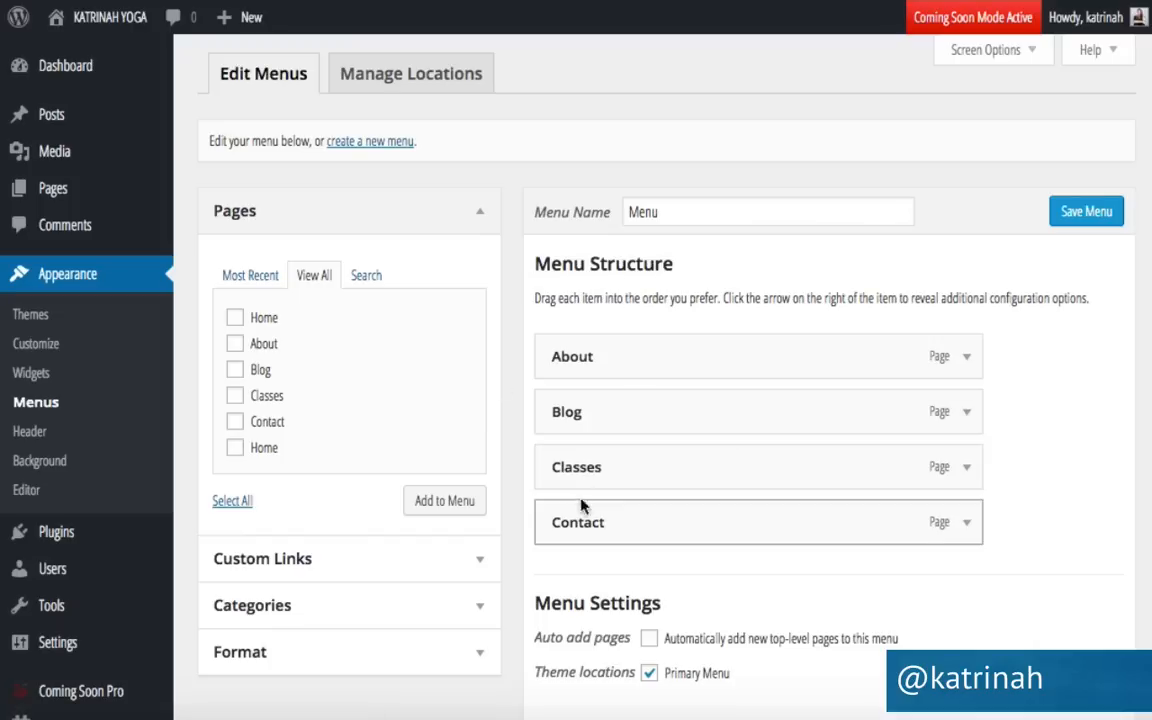
Reorder the menu to Classes, Blog, About, Contact, assign it to Primary Menu, and save.
drag(586, 472, 581, 354)
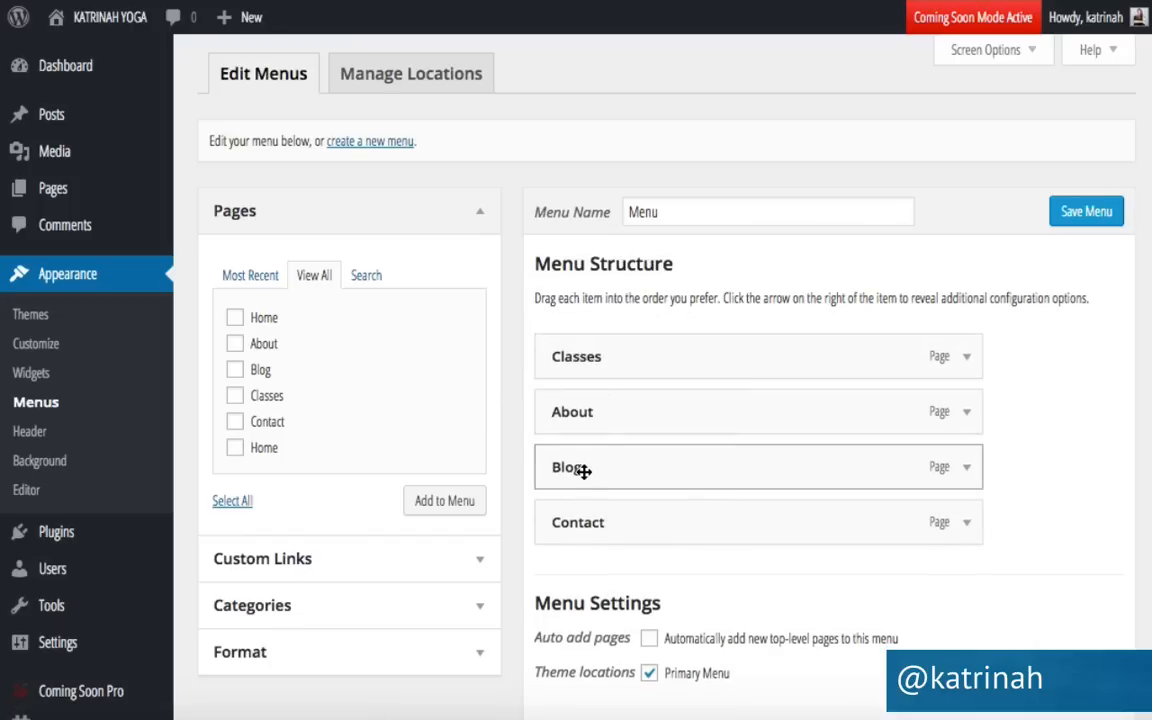
drag(584, 472, 601, 422)
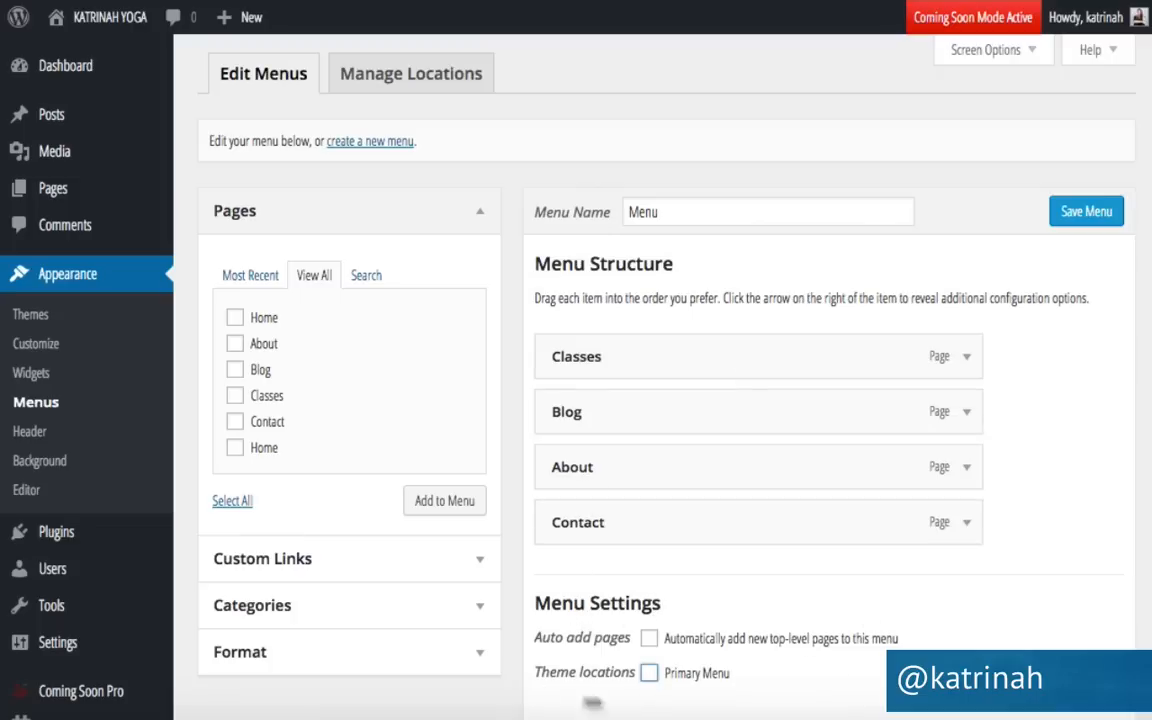
click(649, 675)
click(650, 675)
click(1080, 219)
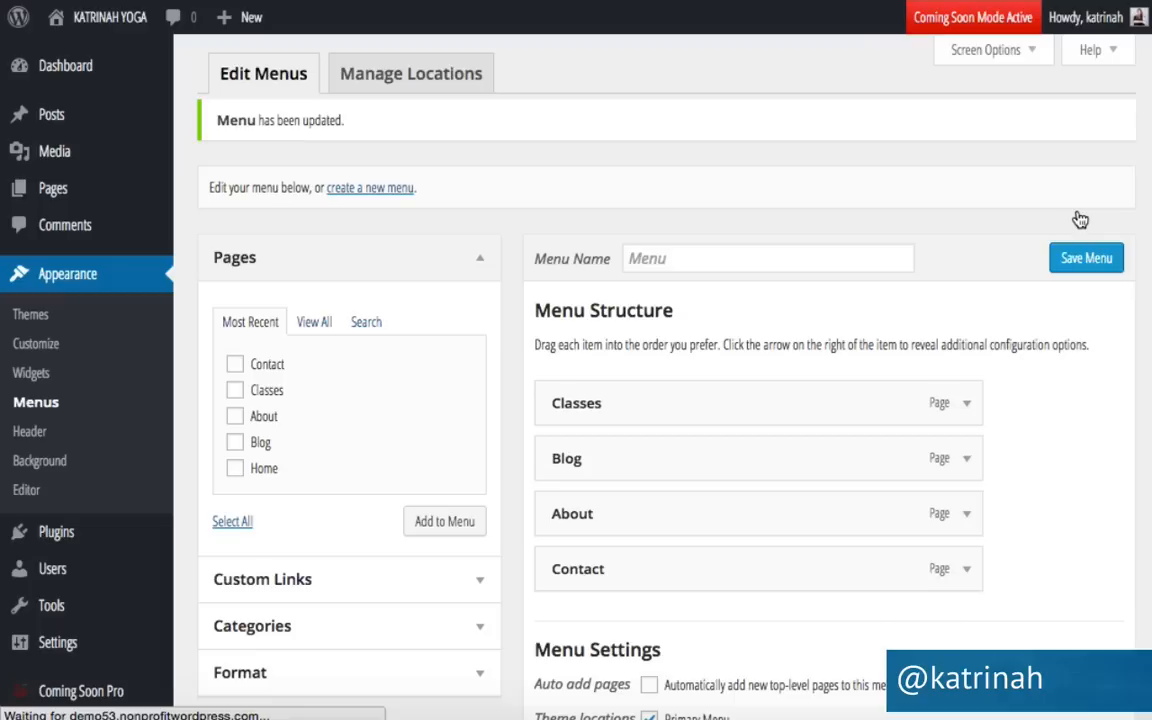
click(417, 80)
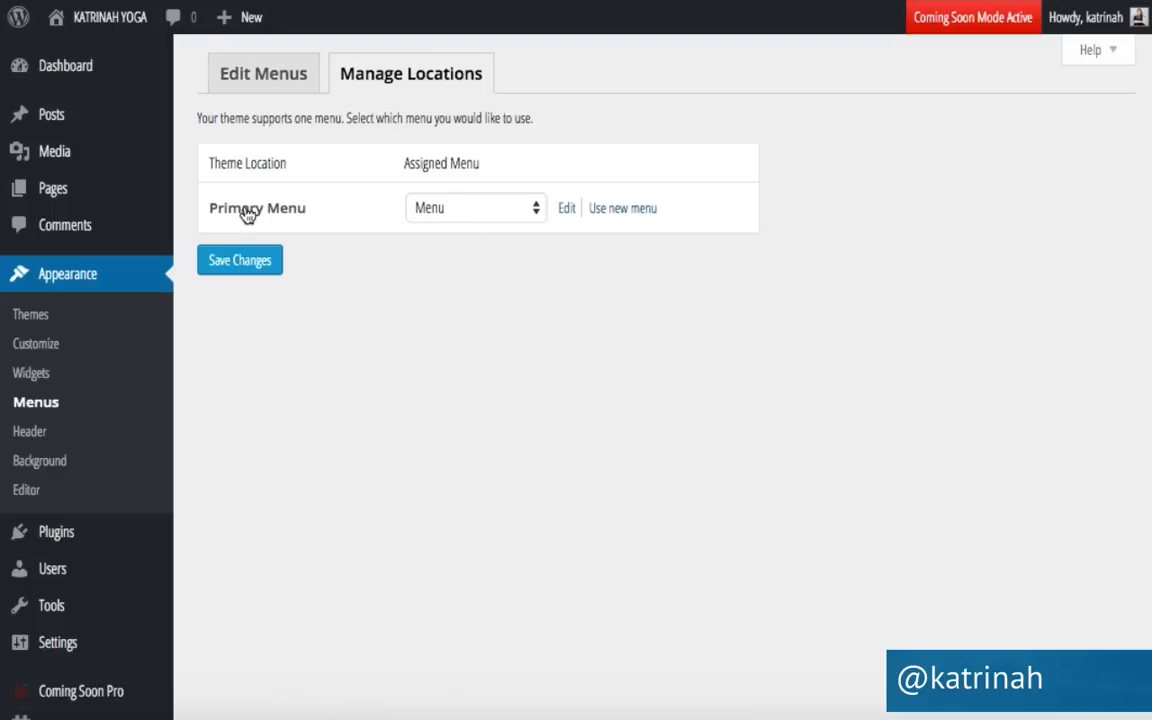
Assign 'Menu' to the Primary Menu location, save, and view the live site's navigation.
click(440, 210)
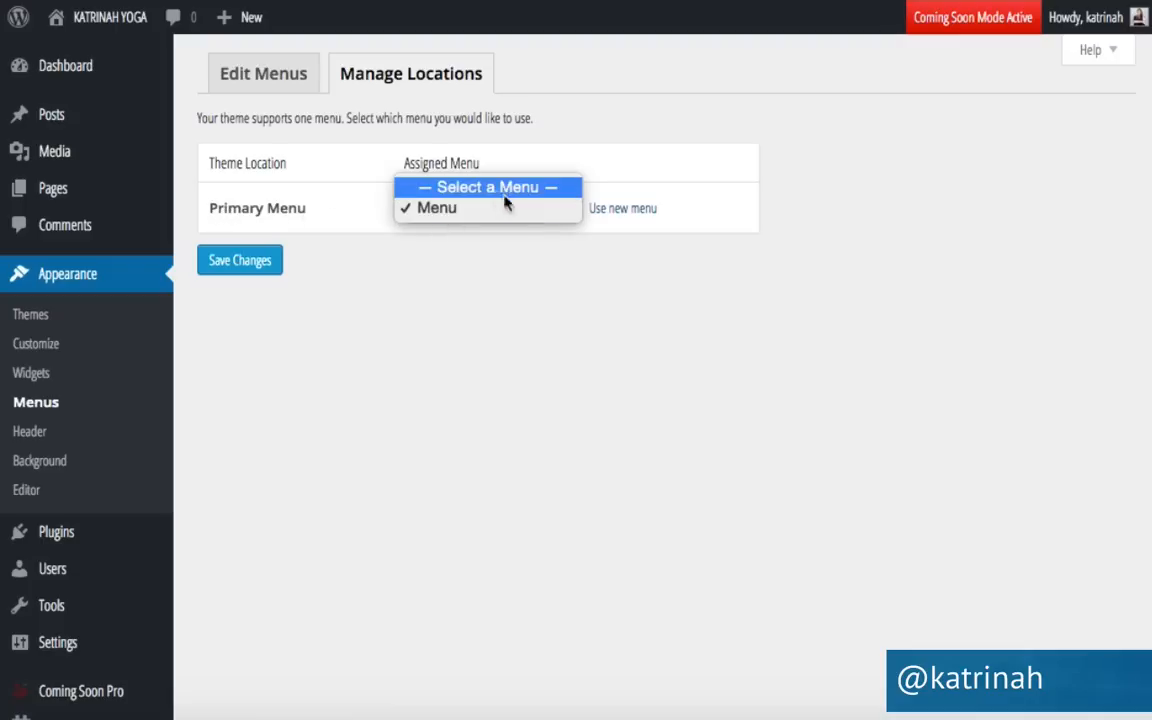
click(448, 210)
click(255, 268)
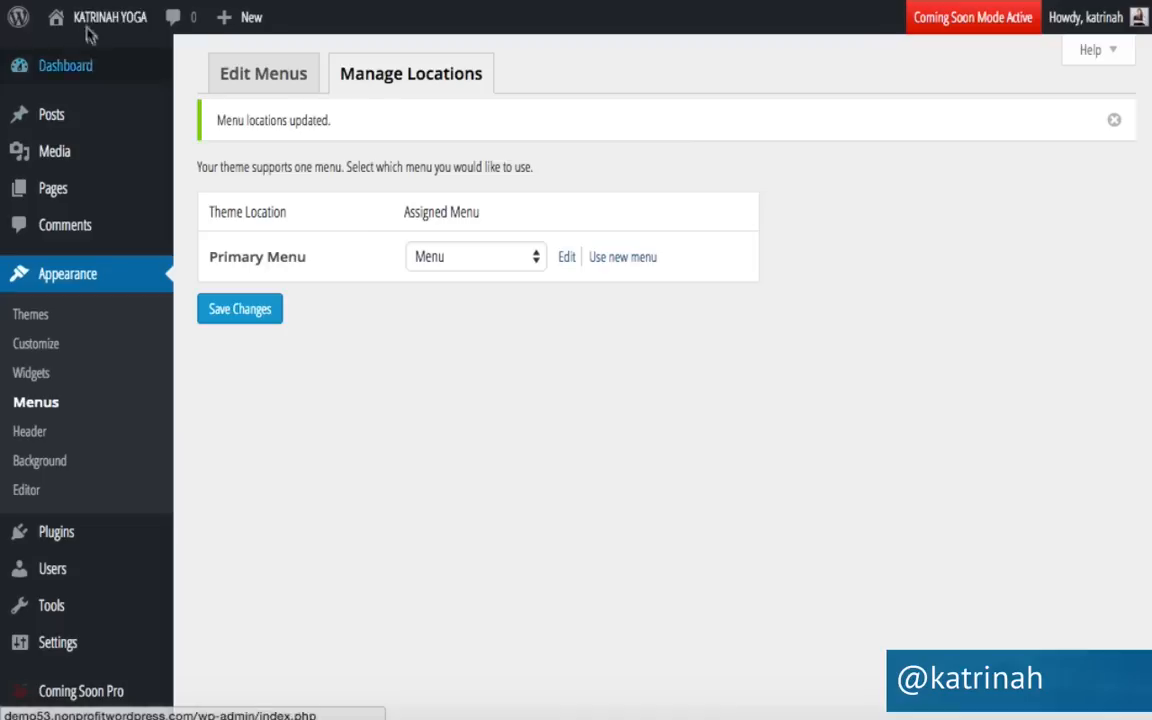
mouse_move(90, 22)
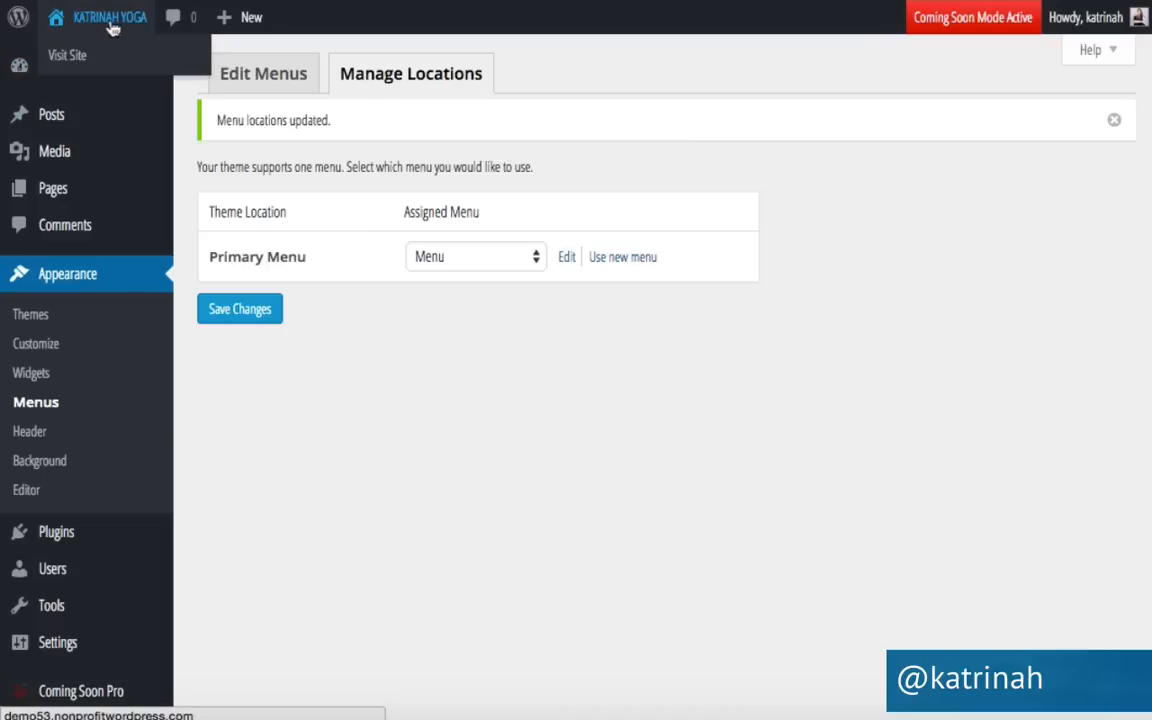
click(78, 60)
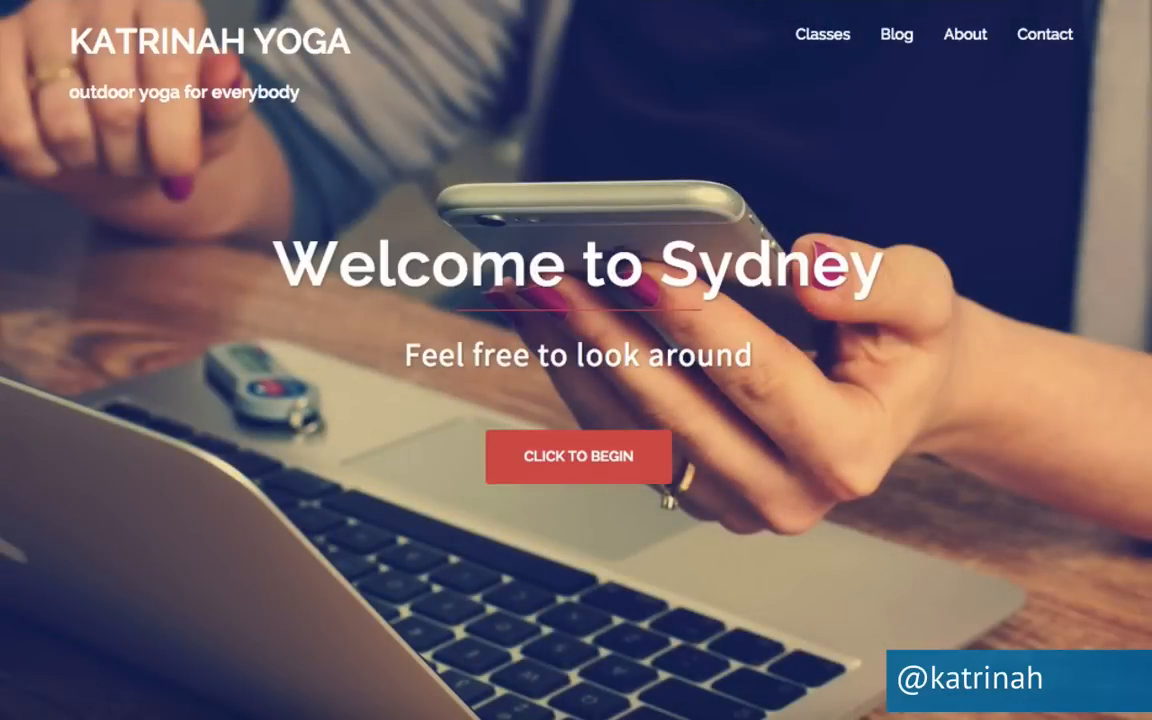
key(alt+Left)
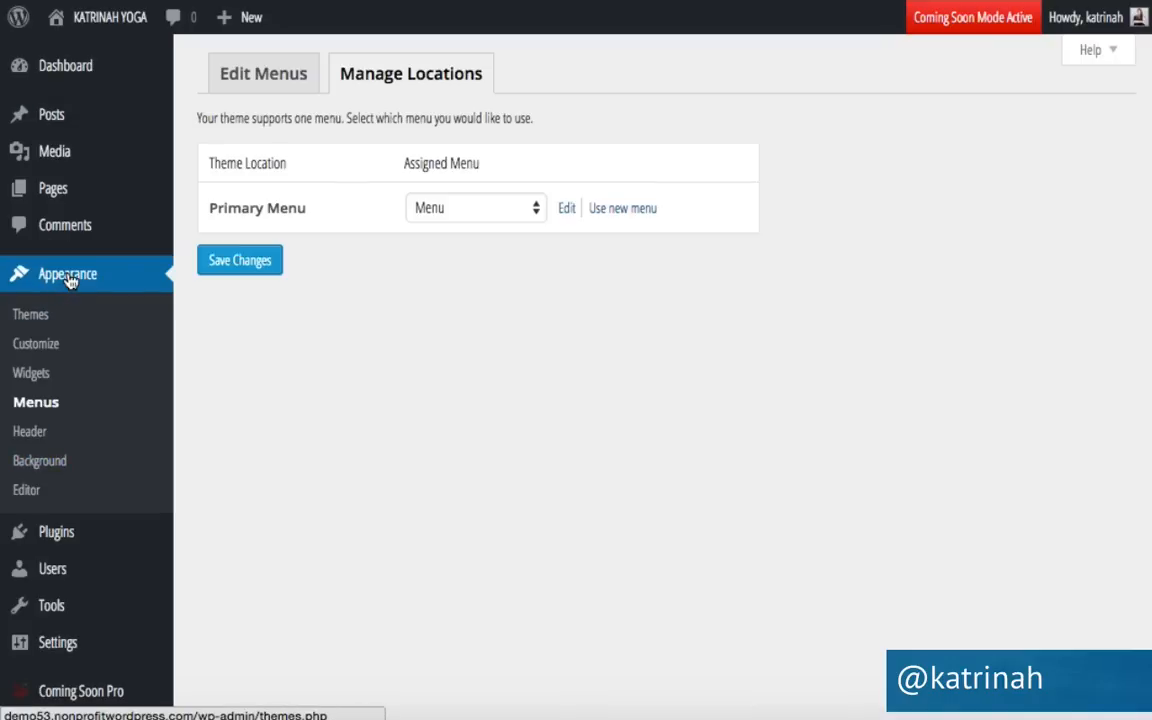
Open the theme Customizer and expand General to view the favicon upload setting.
click(30, 345)
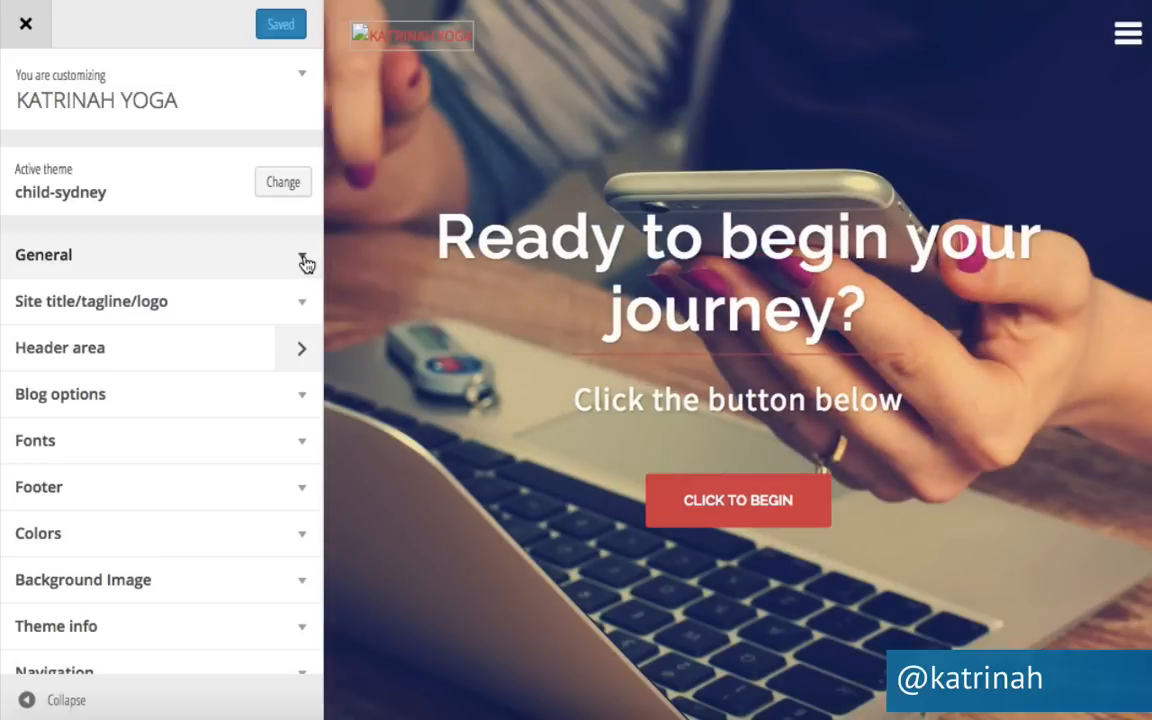
click(302, 258)
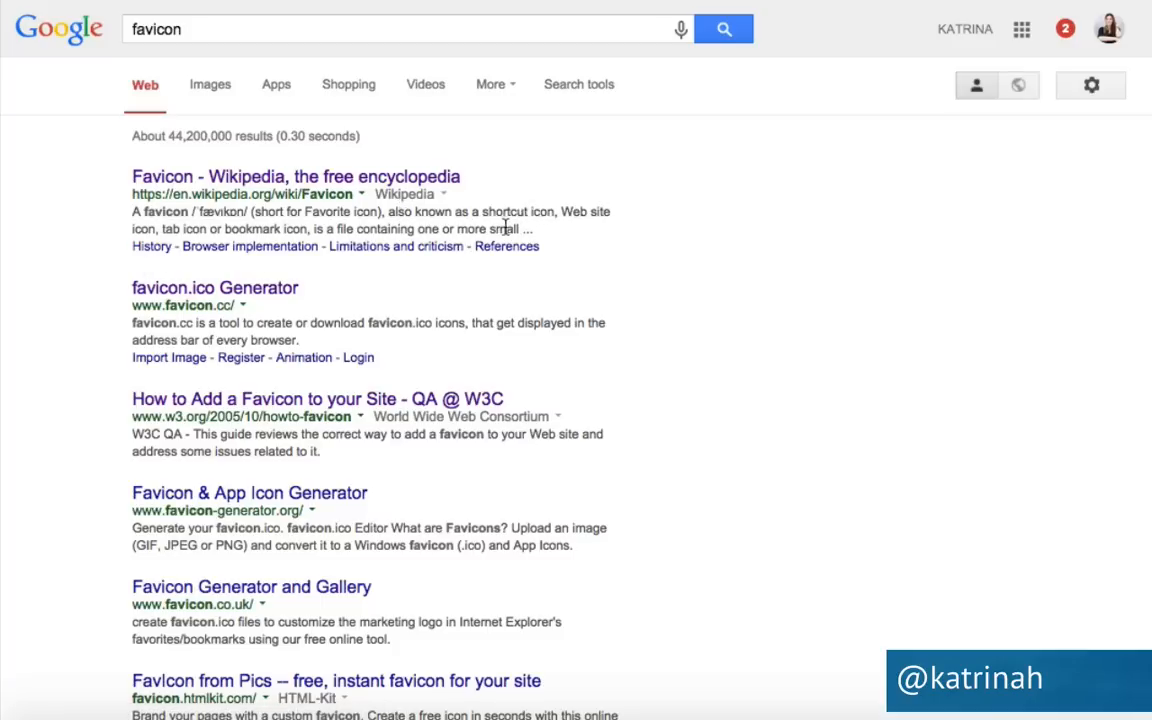
click(237, 182)
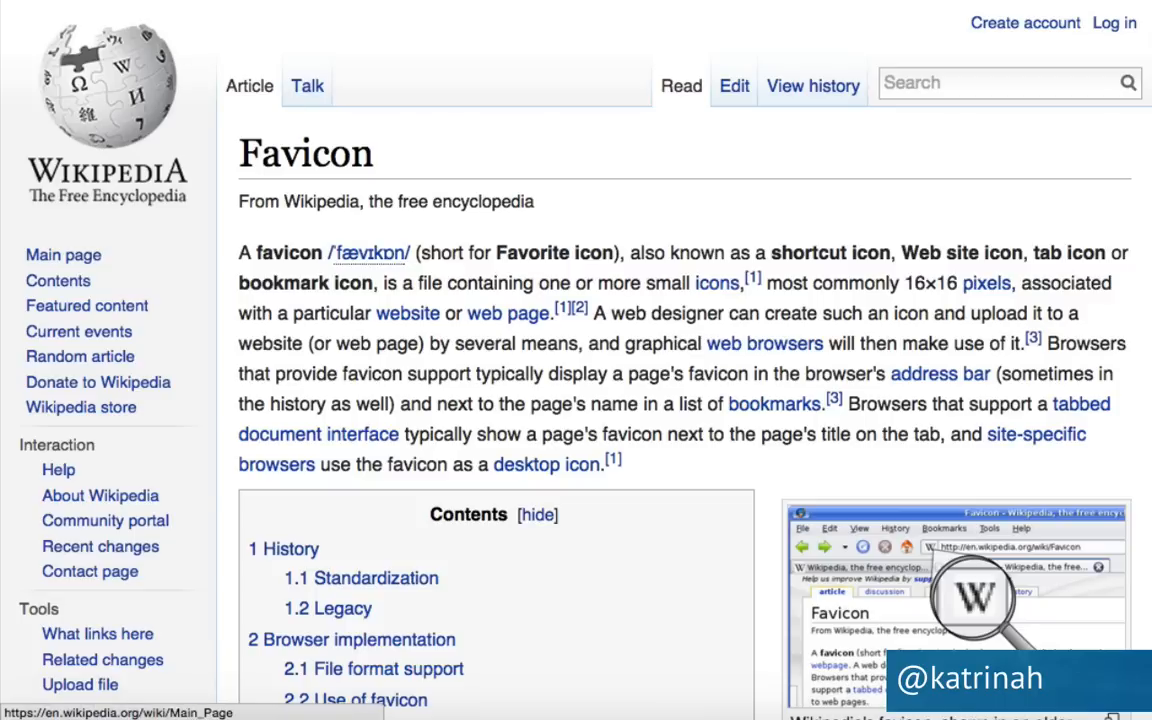
key(alt+Left)
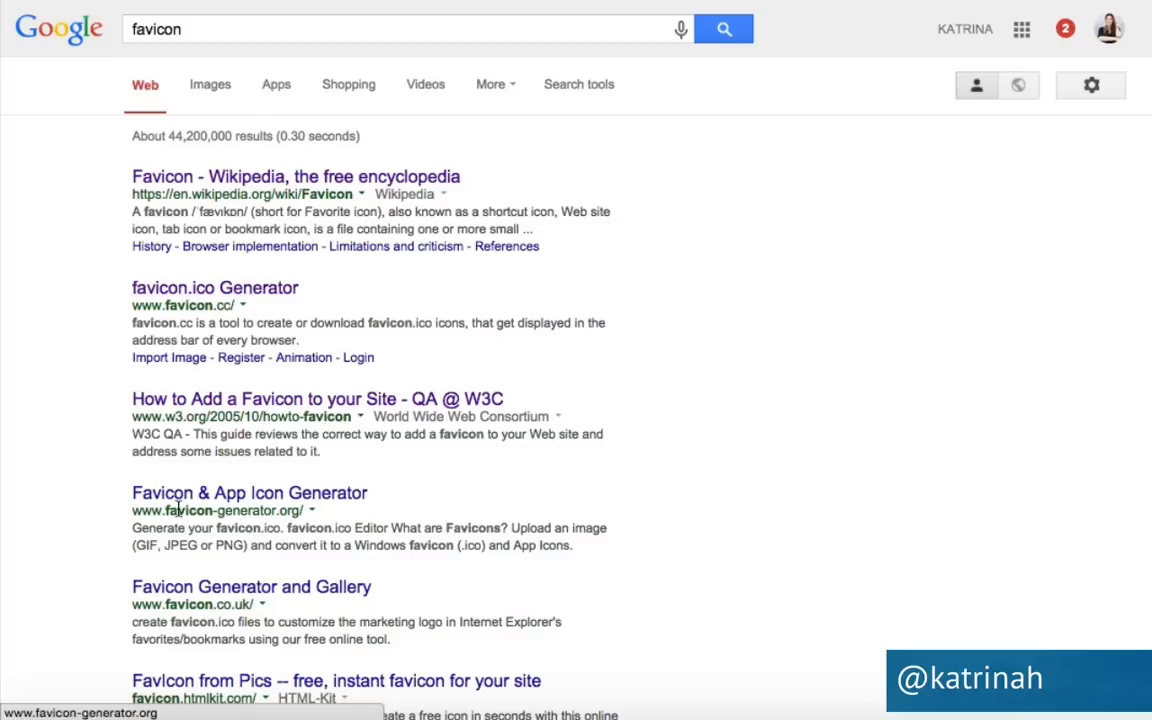
scroll(288, 527, down, 5)
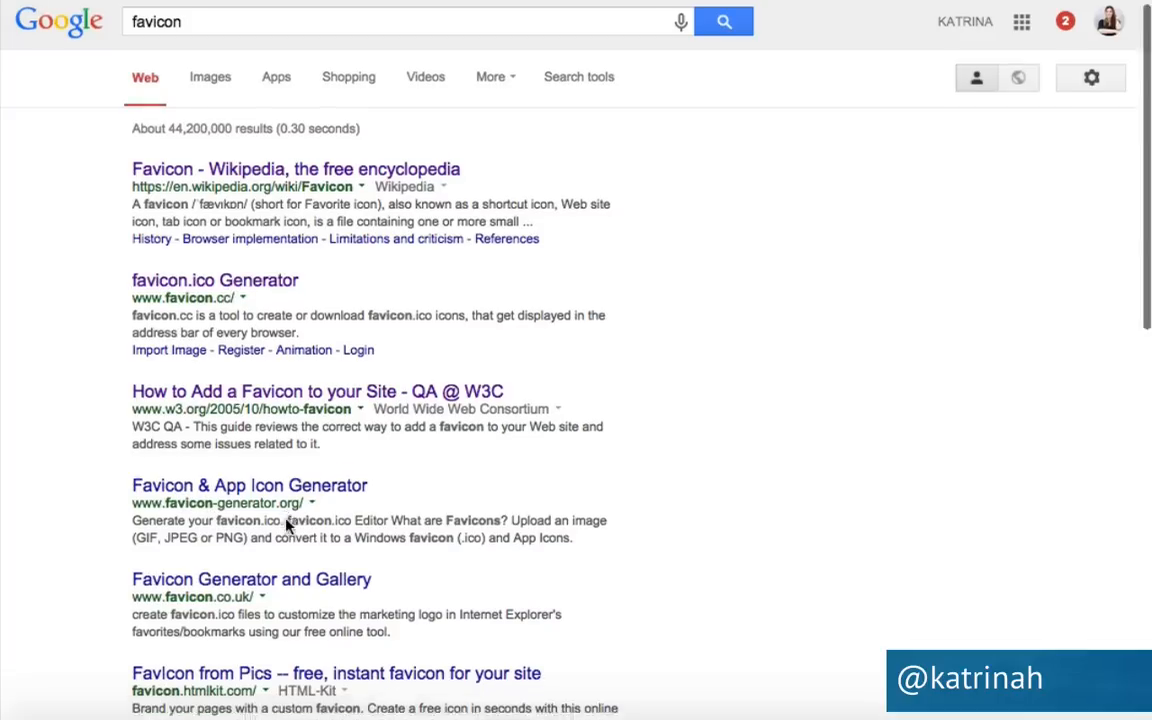
scroll(288, 527, up, 5)
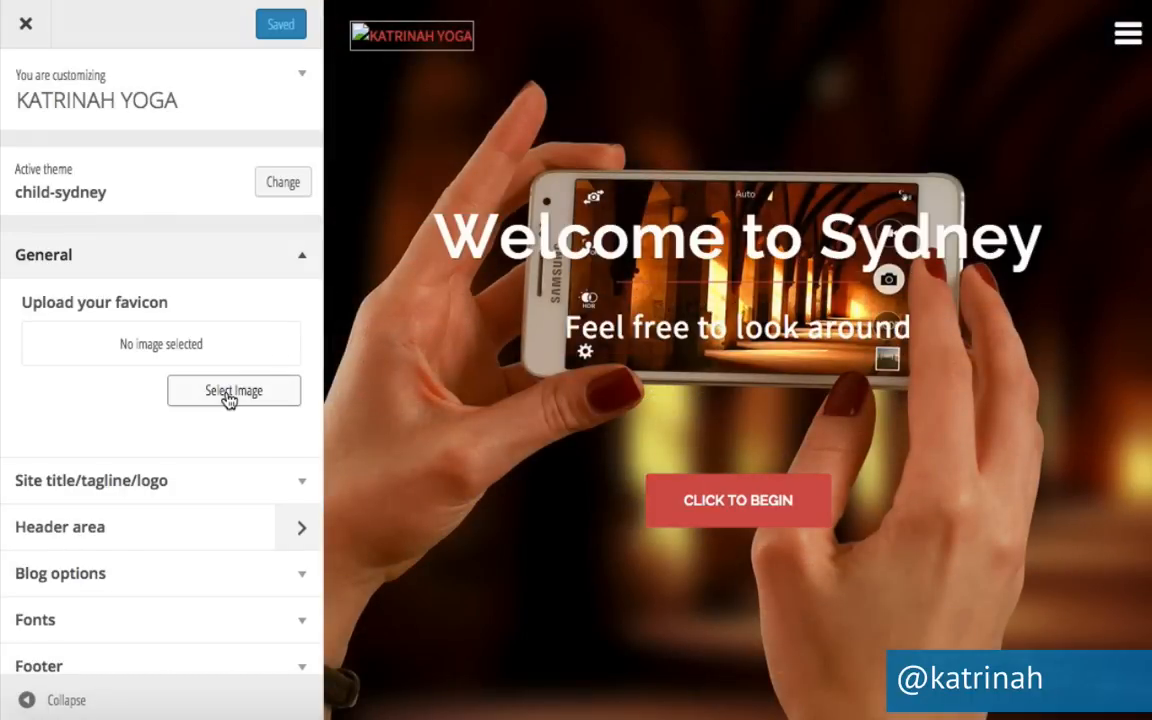
Upload YOGA-LOGO.png as the site logo and publish the change.
click(301, 258)
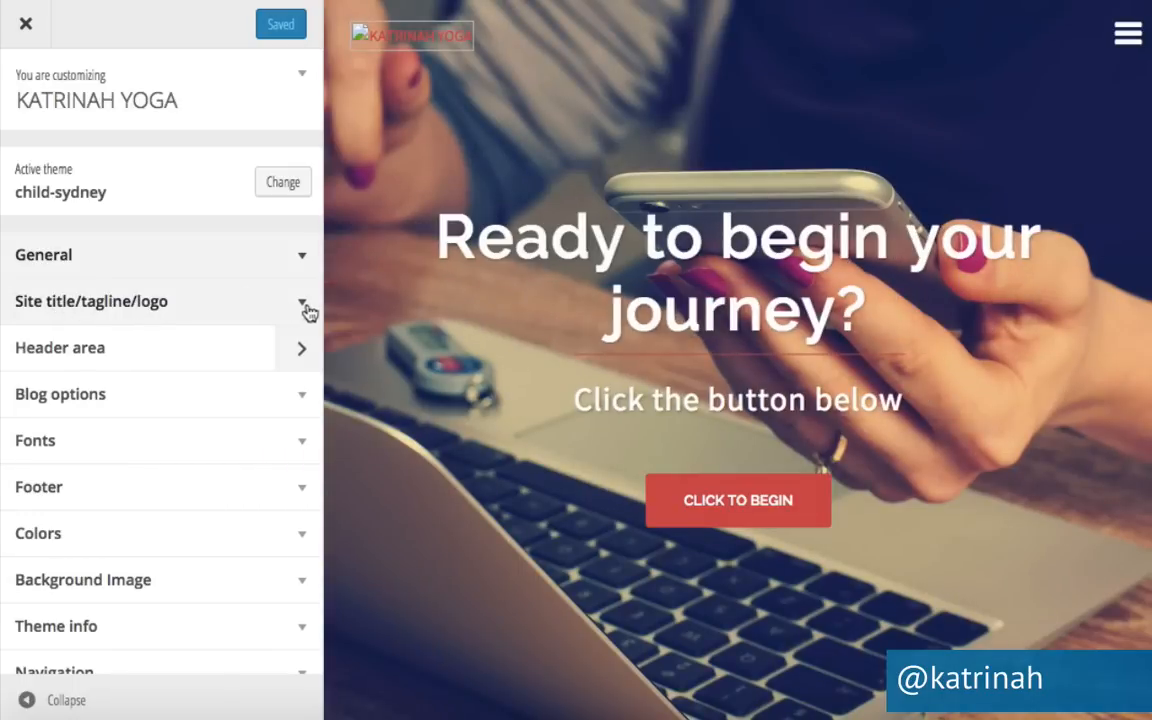
click(301, 305)
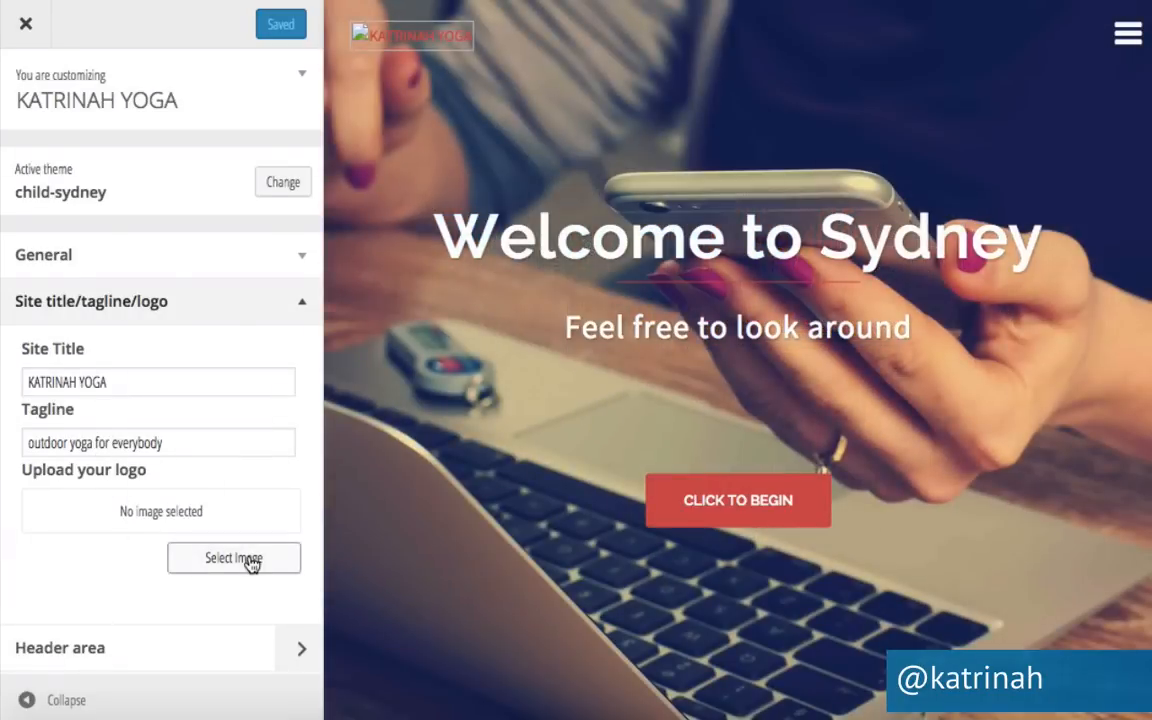
click(249, 560)
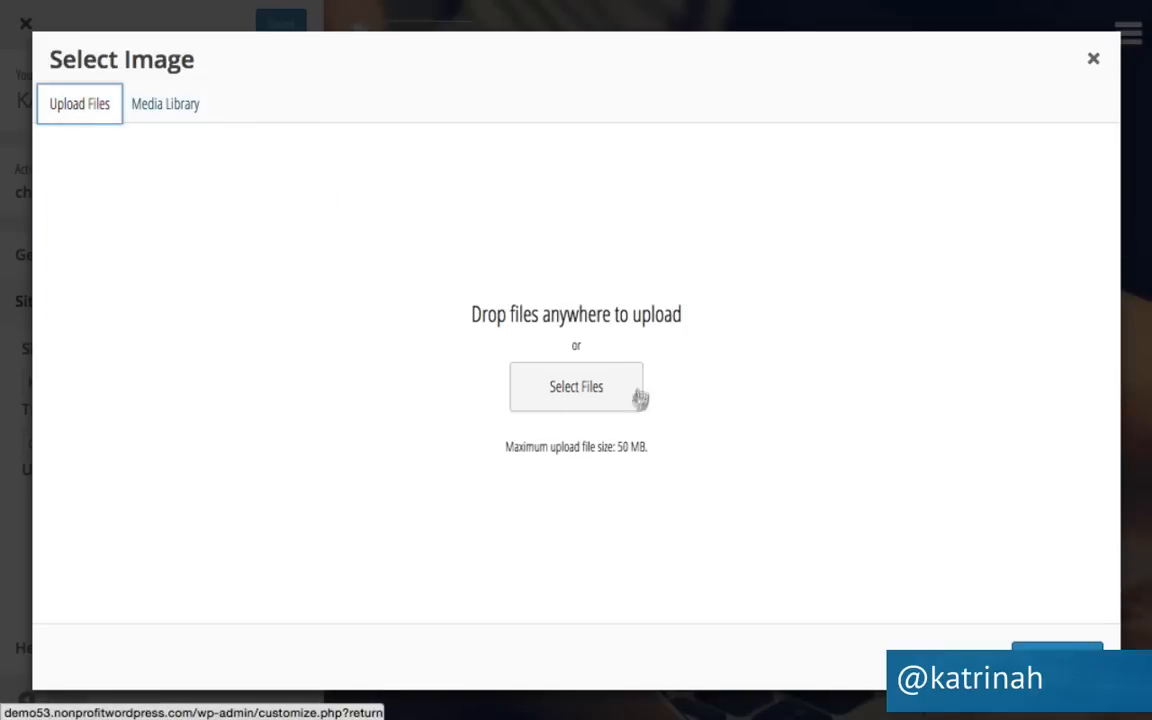
click(602, 384)
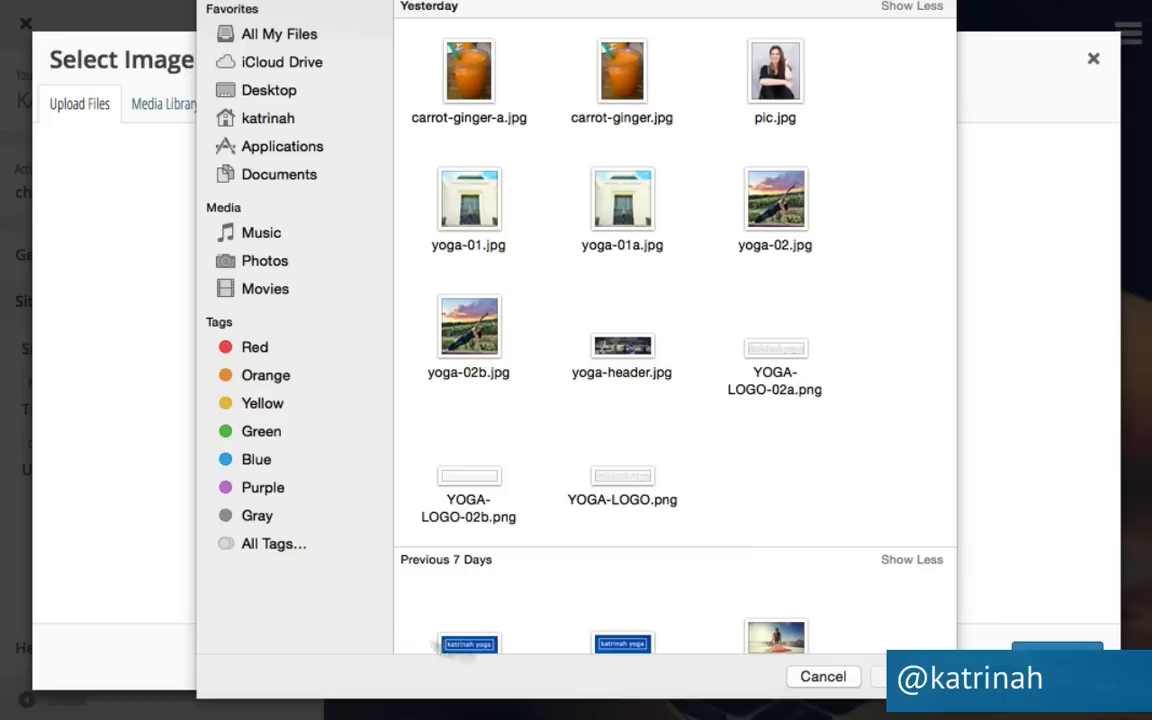
click(628, 484)
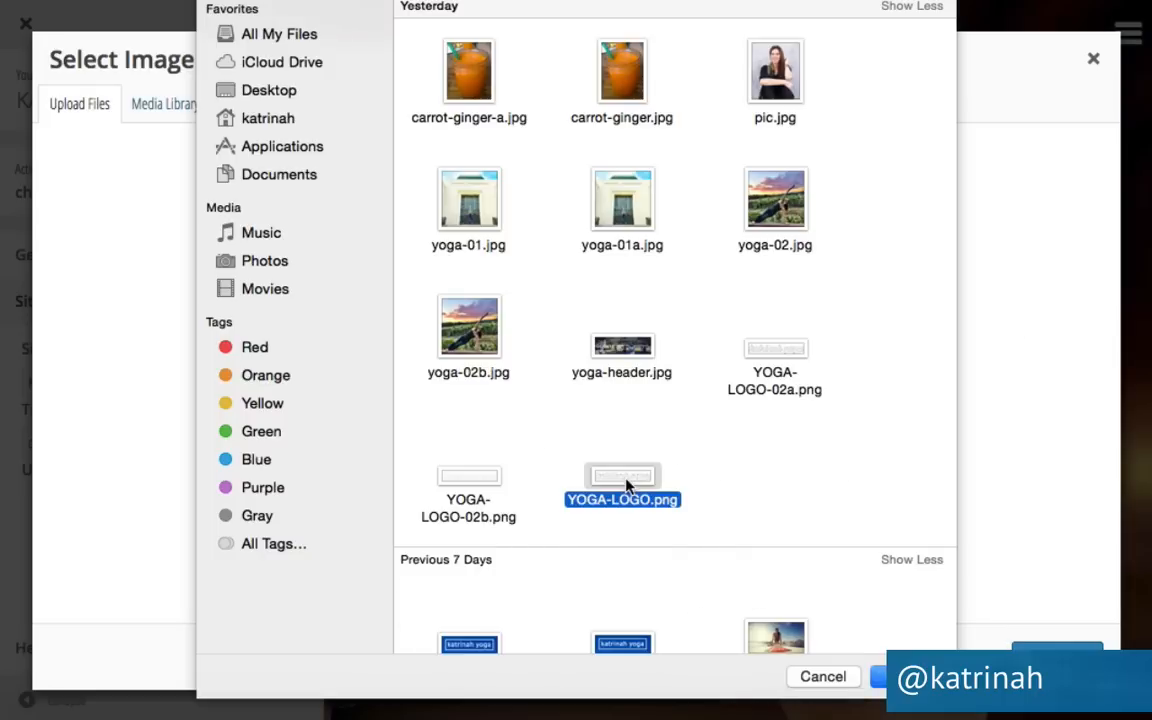
click(907, 677)
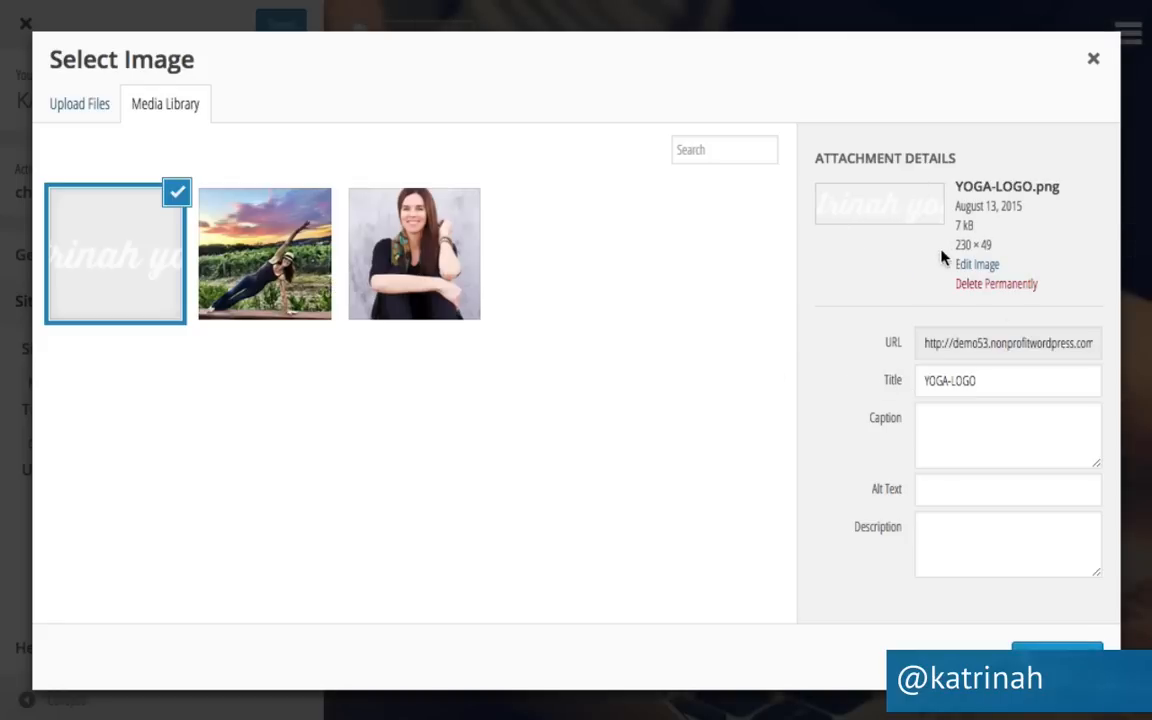
click(951, 380)
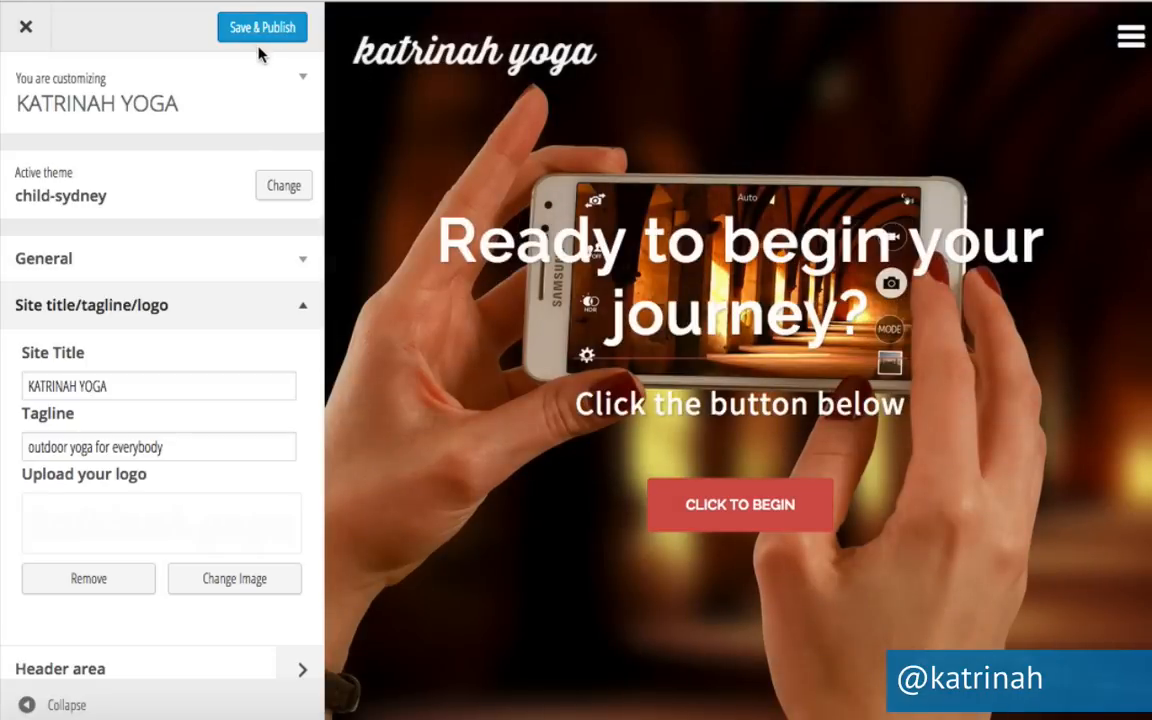
click(317, 32)
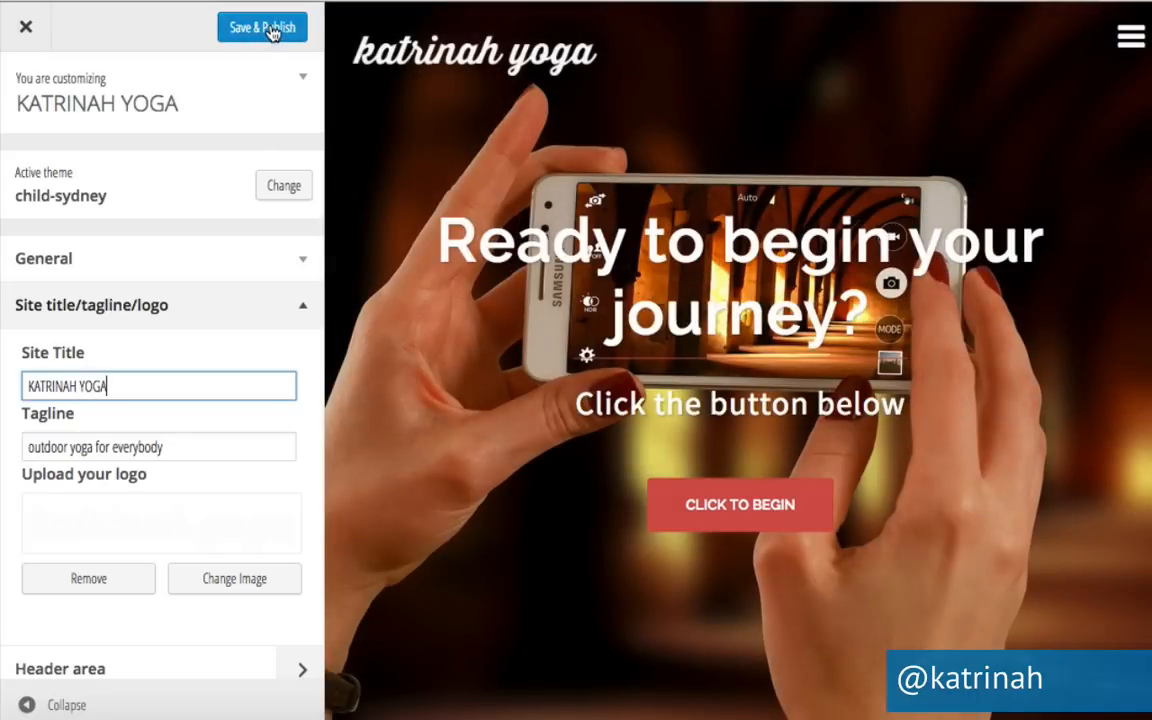
click(265, 28)
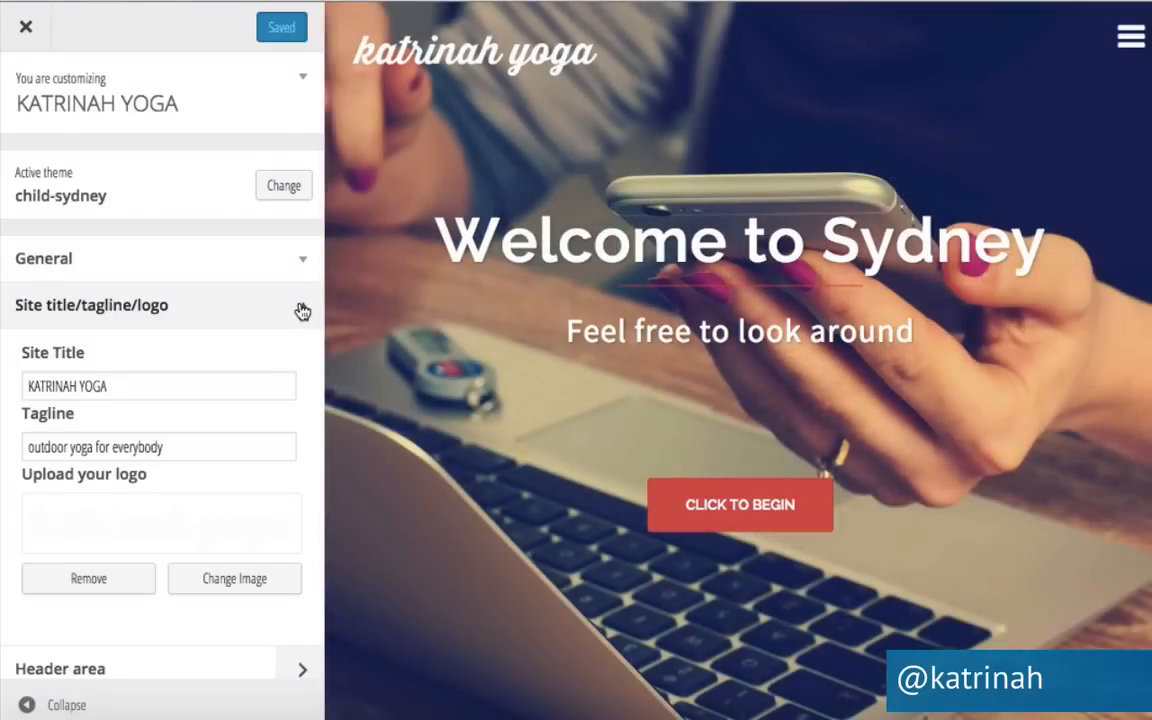
click(302, 309)
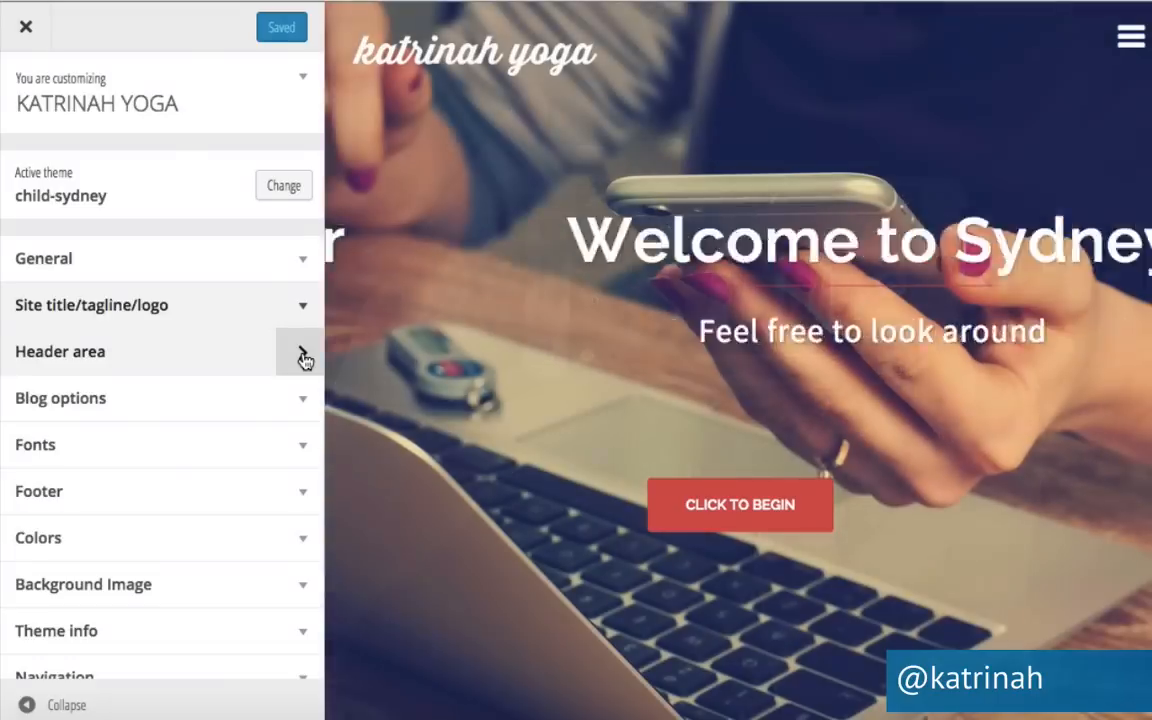
click(303, 358)
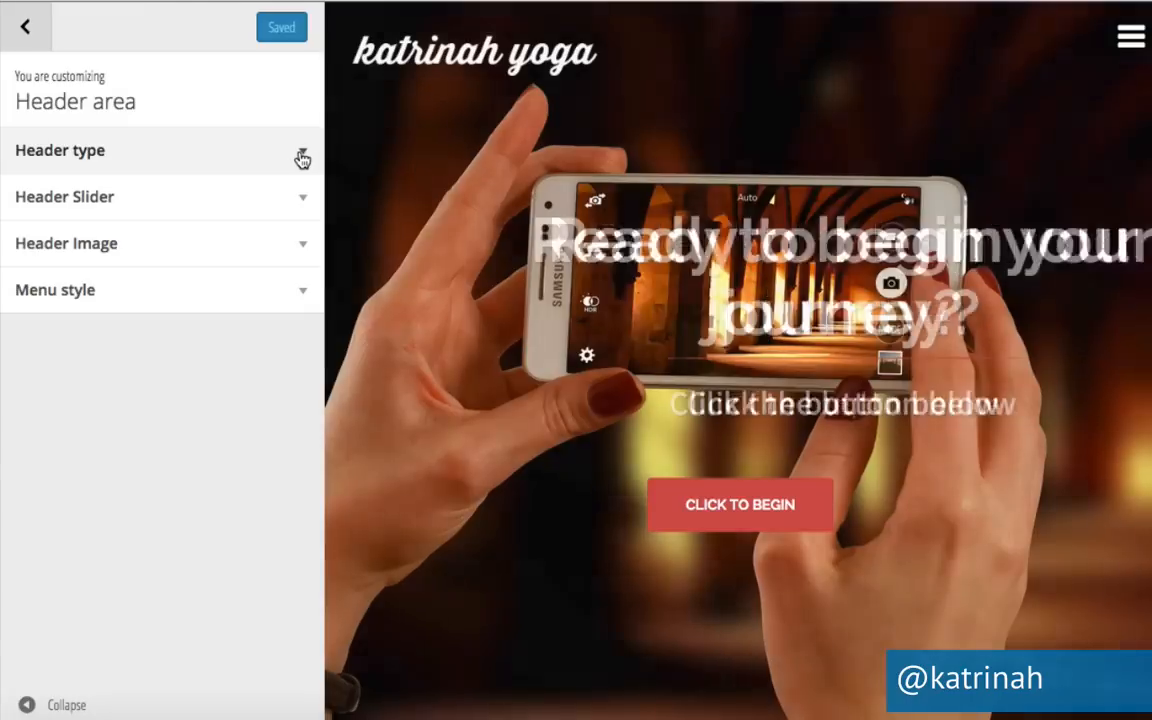
Try the Image and No header front page header types, then revert to Full screen slider.
click(302, 158)
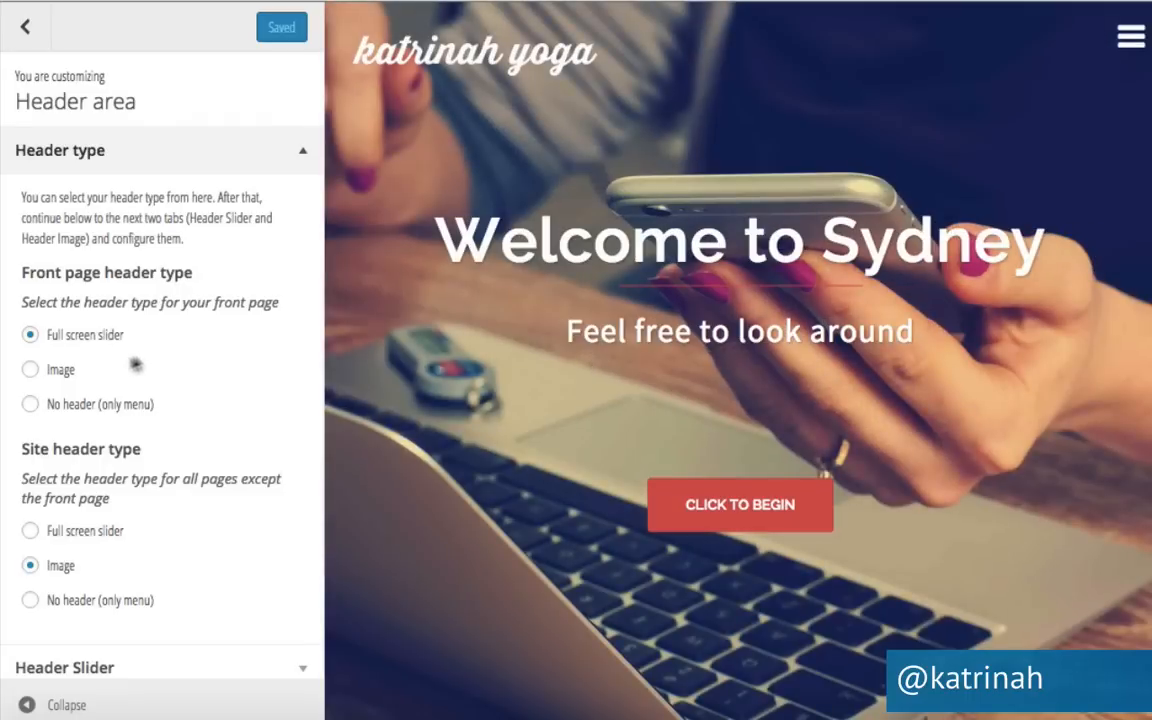
click(32, 369)
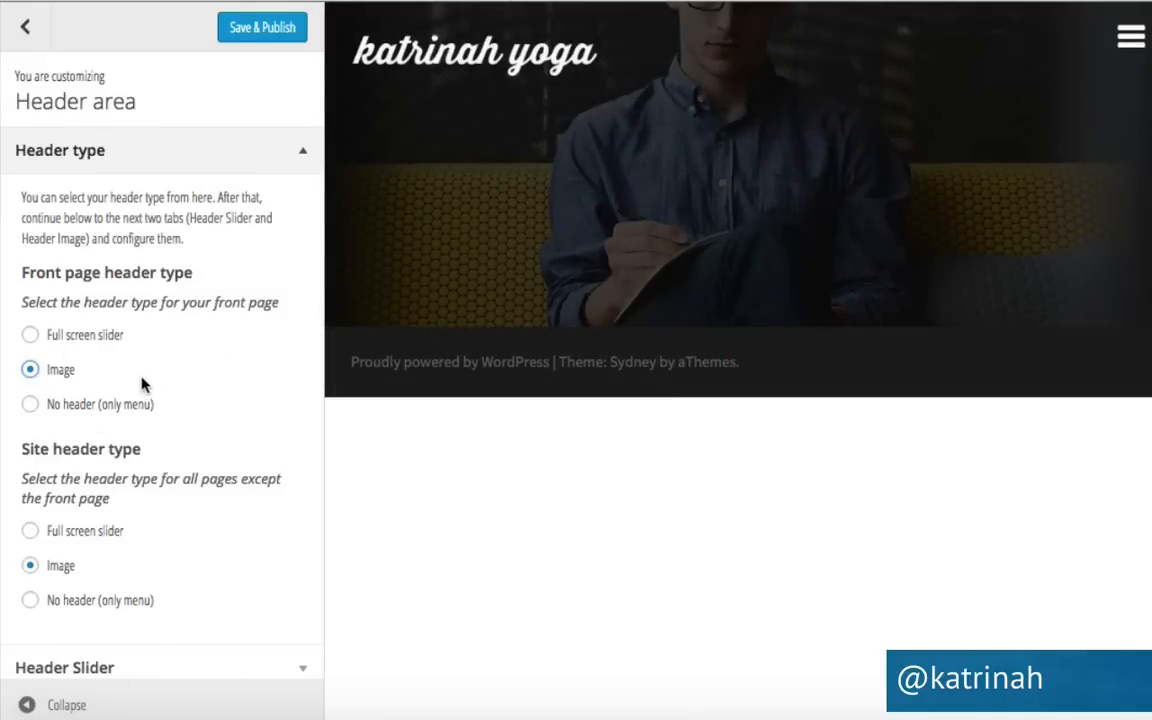
click(32, 405)
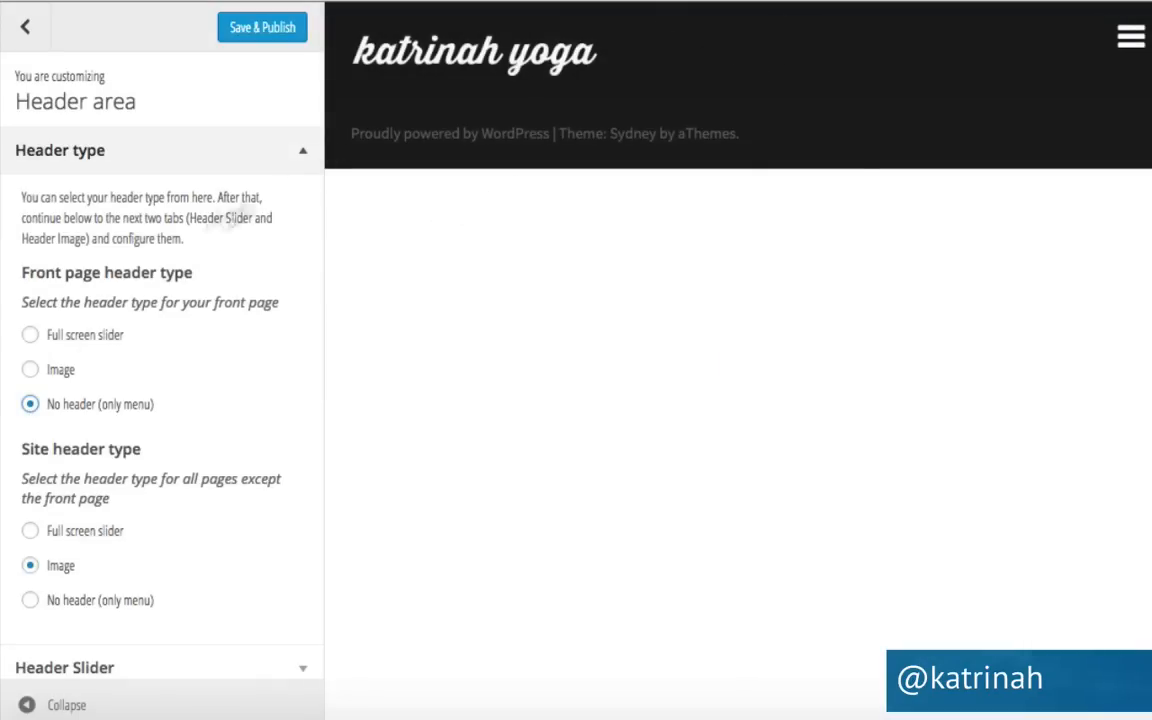
click(31, 337)
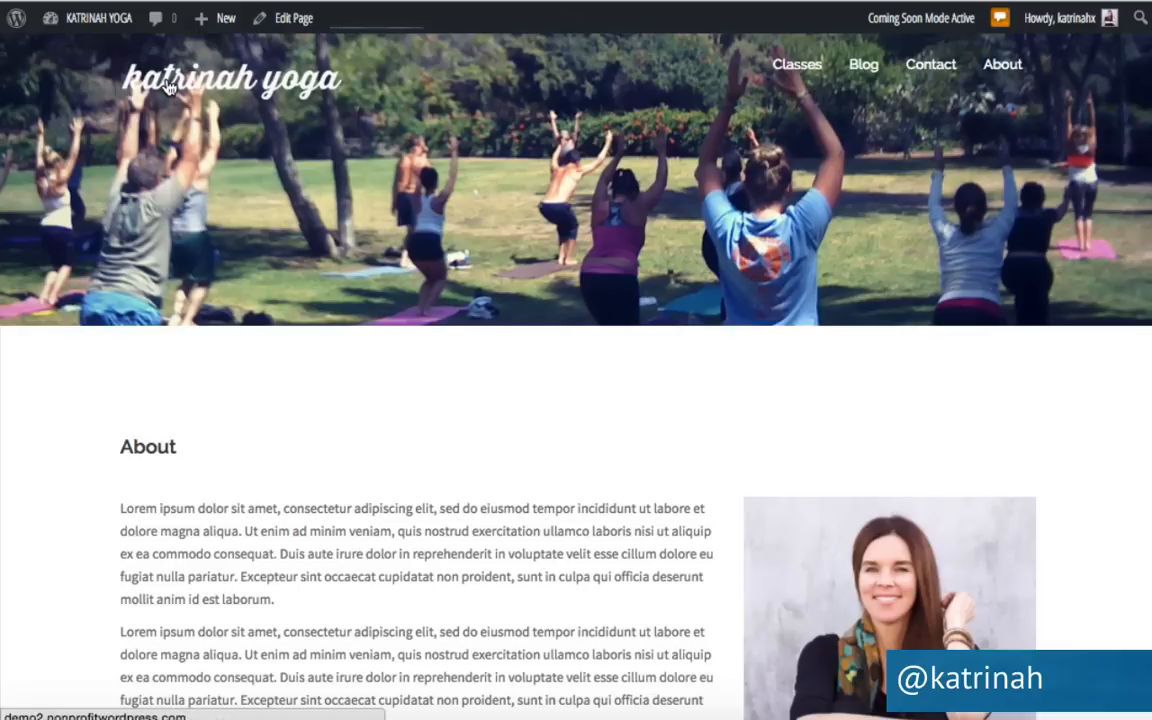
Publish the Full screen slider header setting and collapse the Header type section.
click(168, 86)
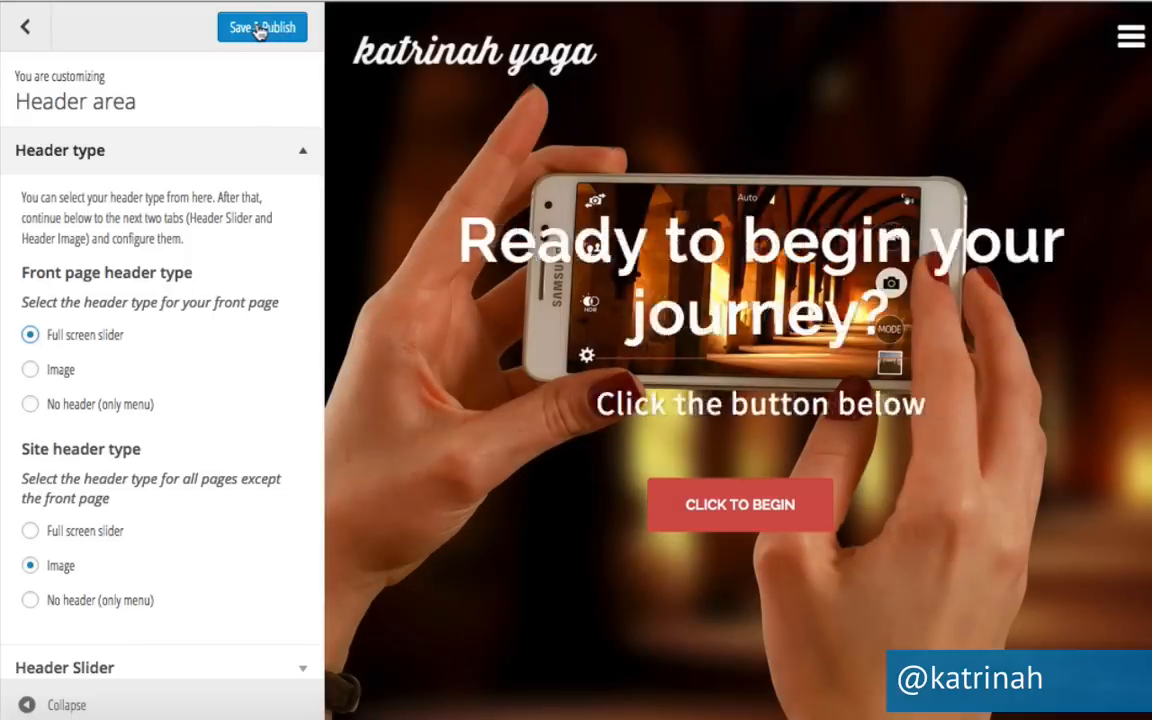
click(258, 28)
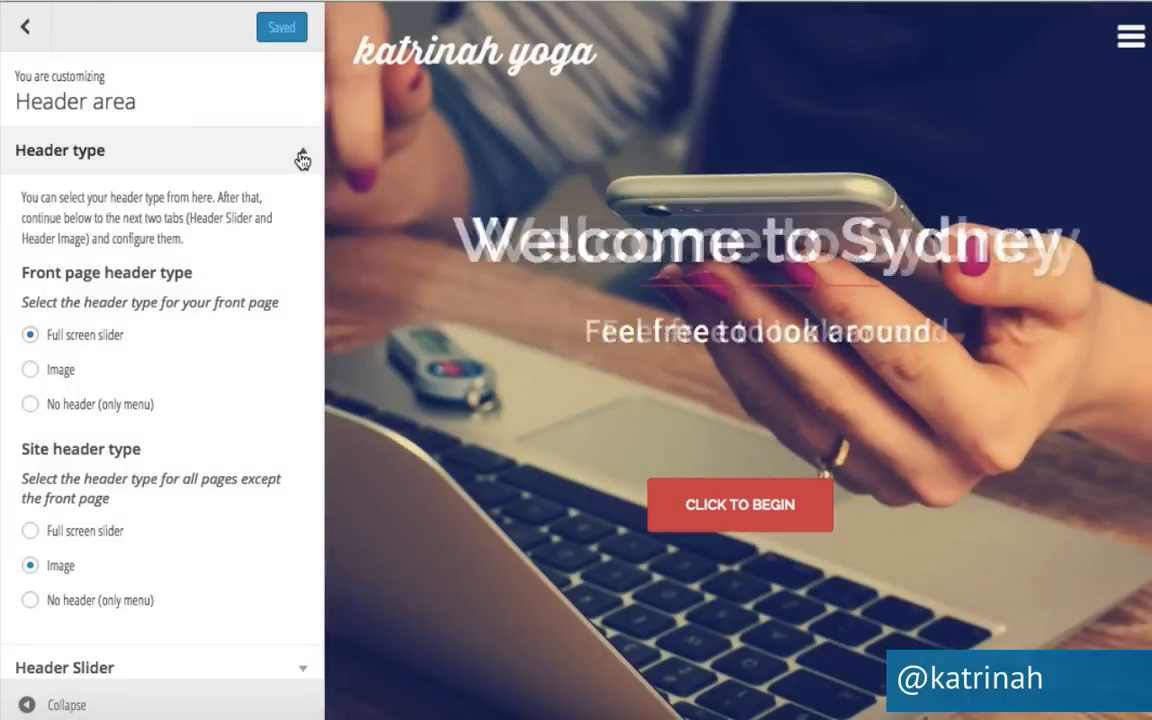
click(302, 158)
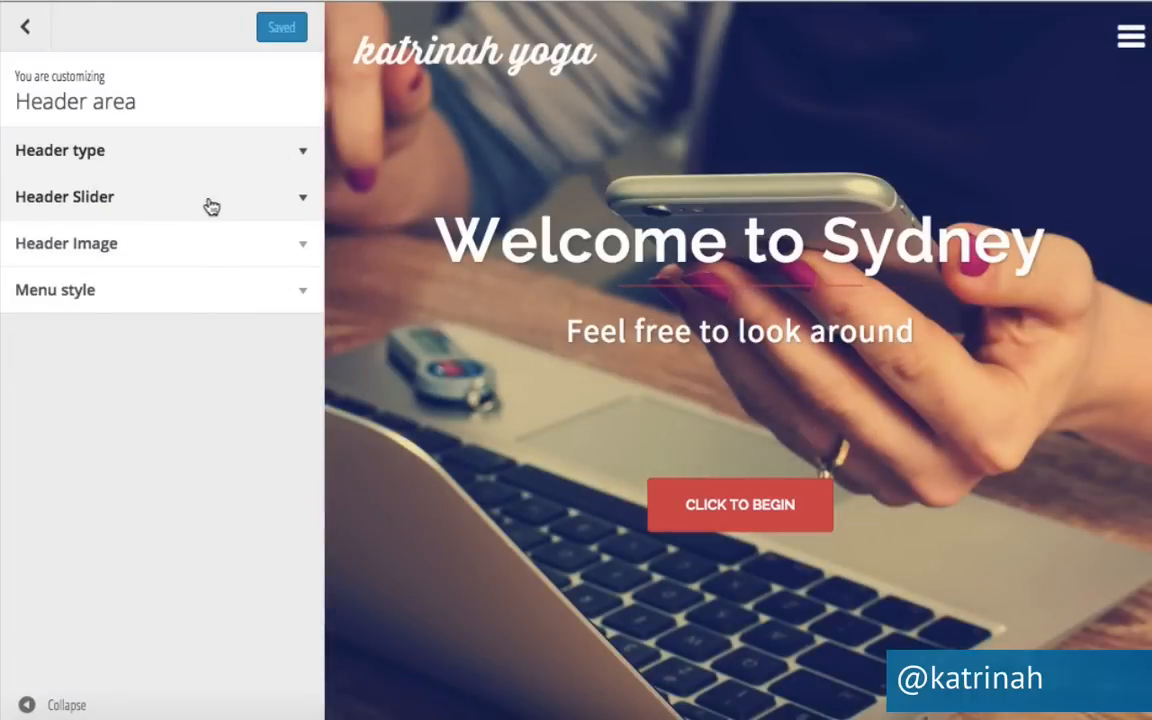
click(304, 201)
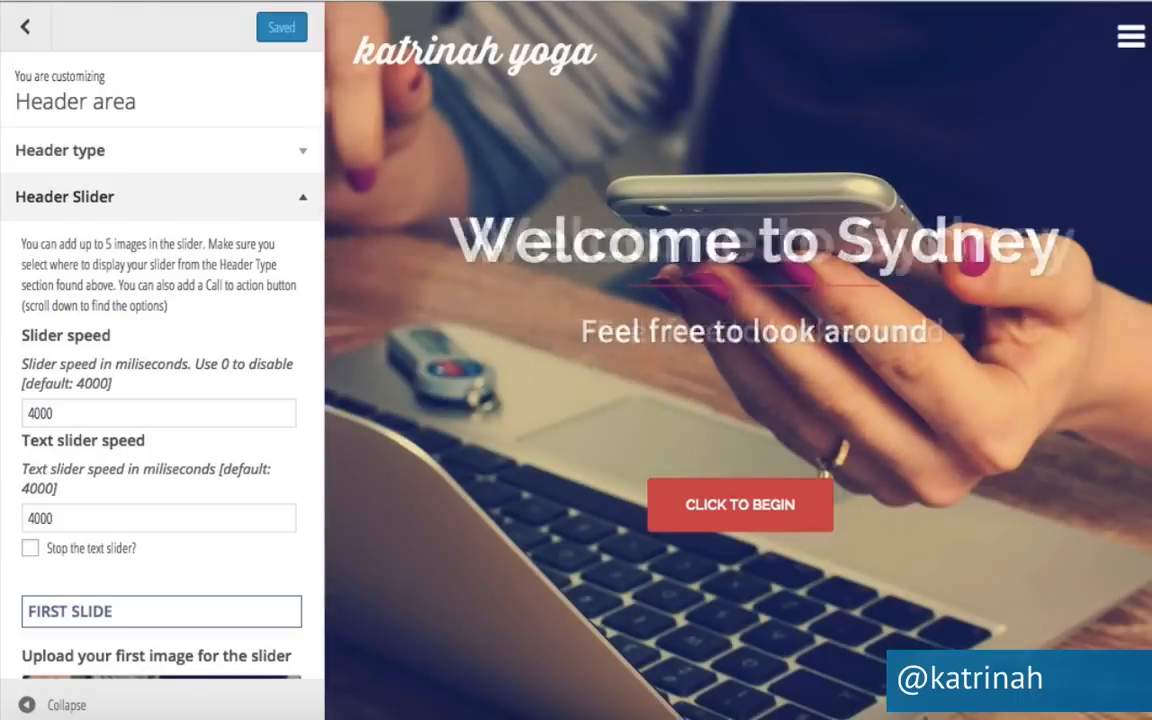
click(90, 420)
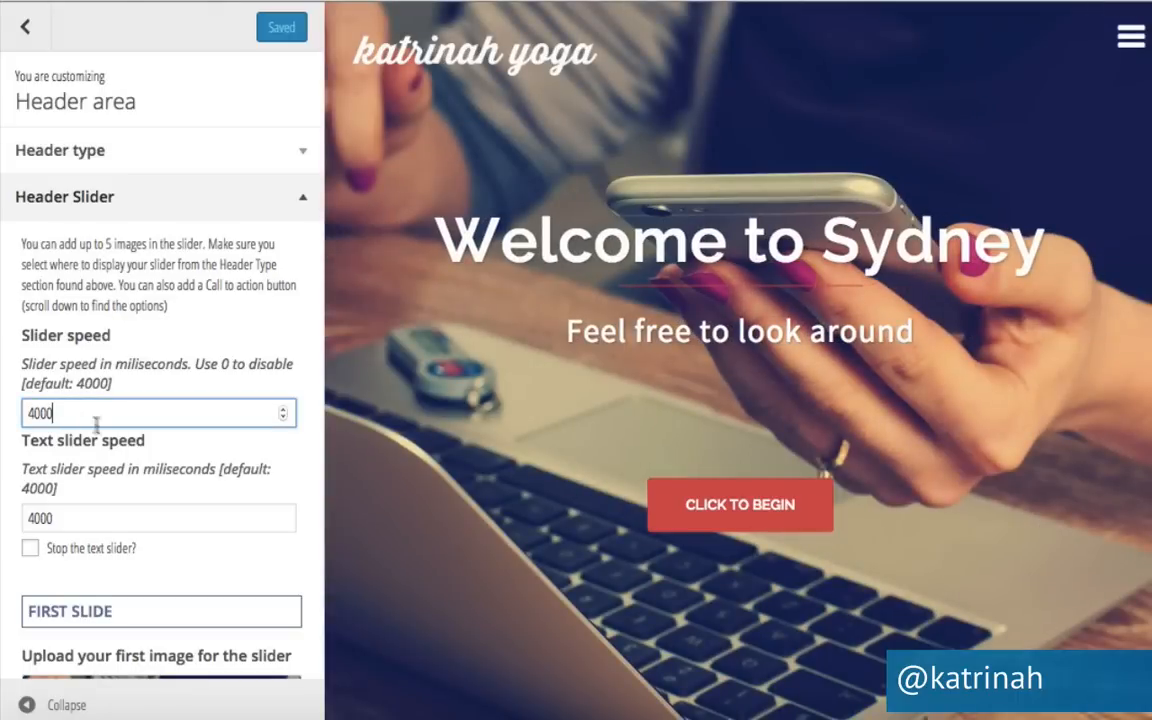
text(0)
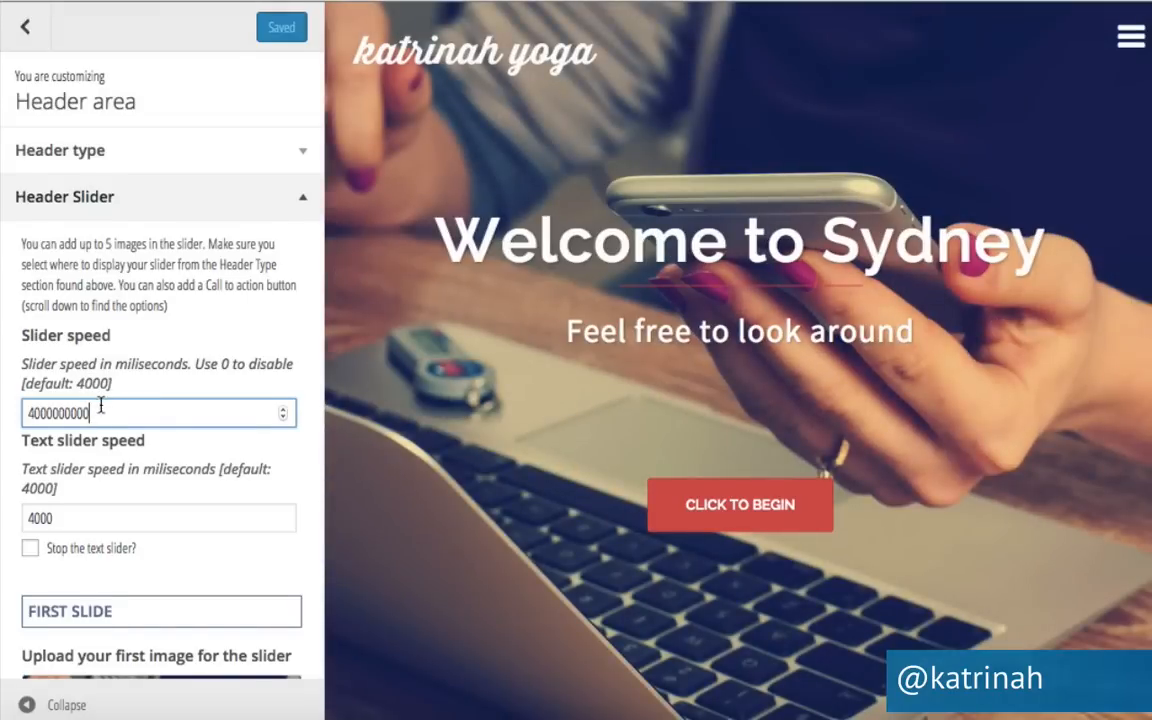
text(000)
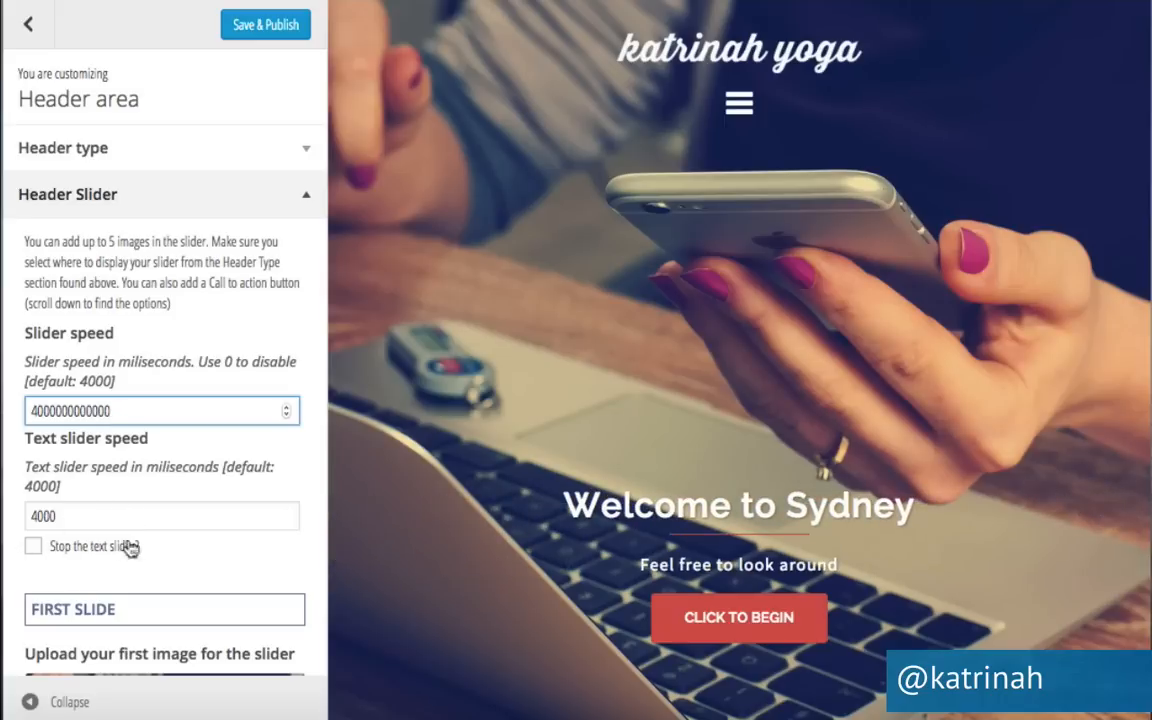
click(34, 547)
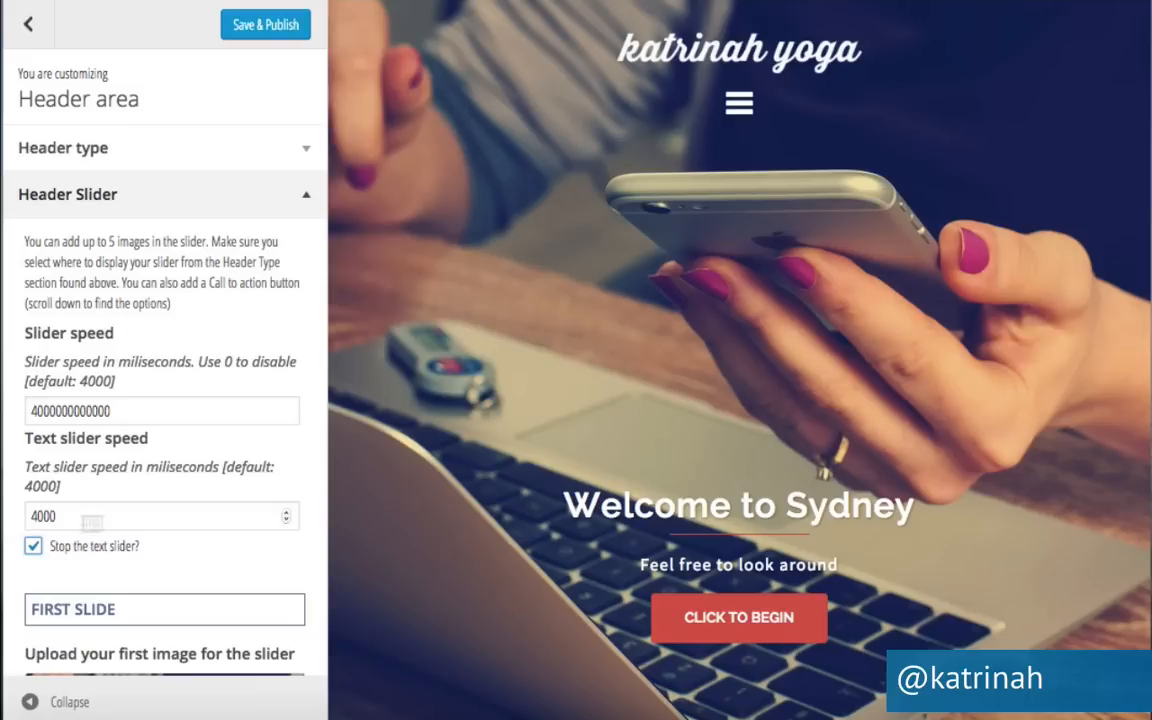
Paste 'OUTDOOR YOGA FOR EVERYBODY' as the first slide title, a new subtitle, and publish.
scroll(242, 520, down, 5)
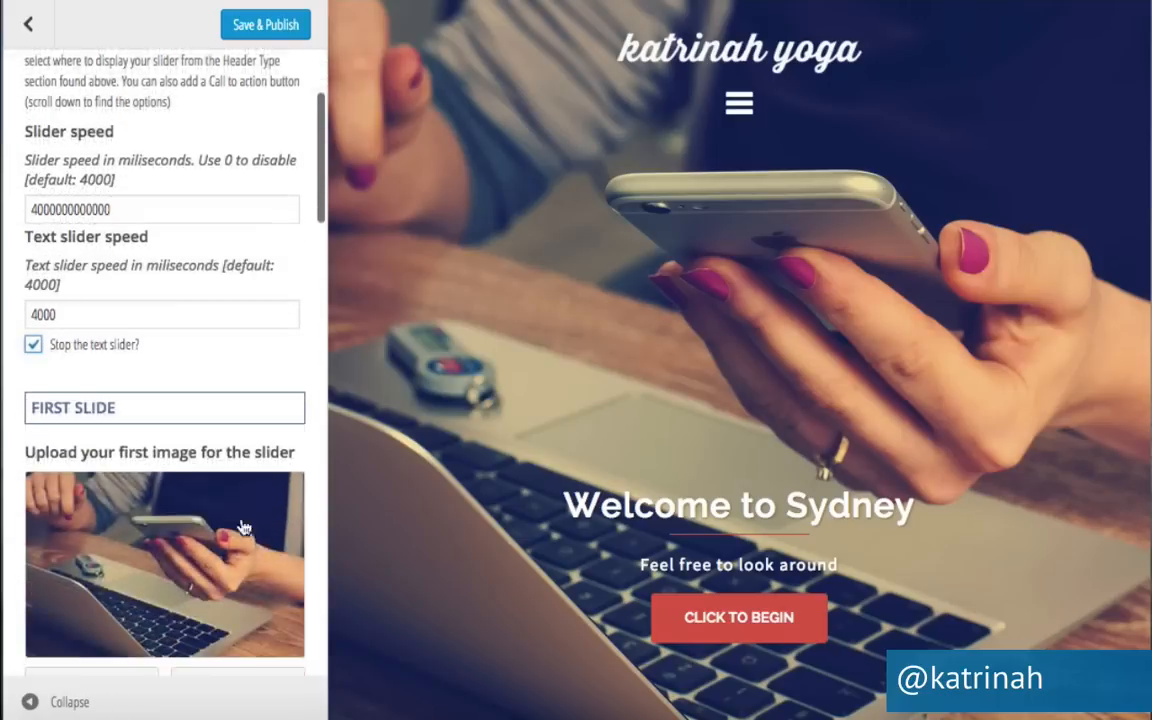
scroll(242, 525, down, 5)
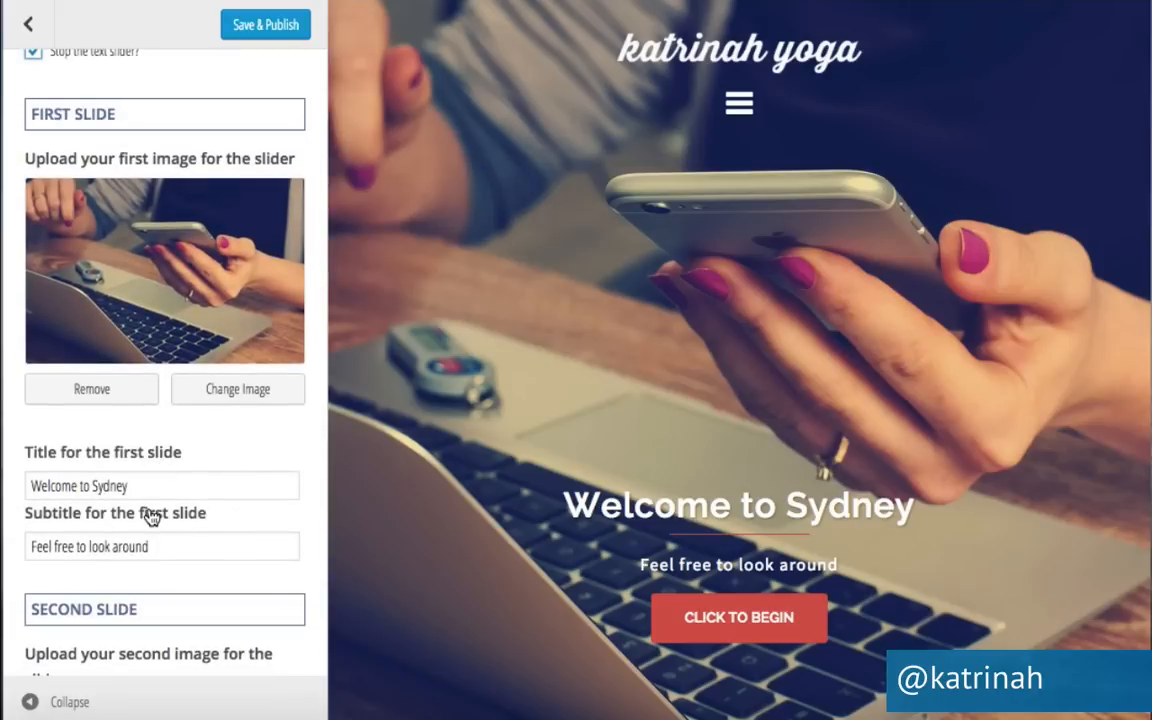
triple_click(110, 486)
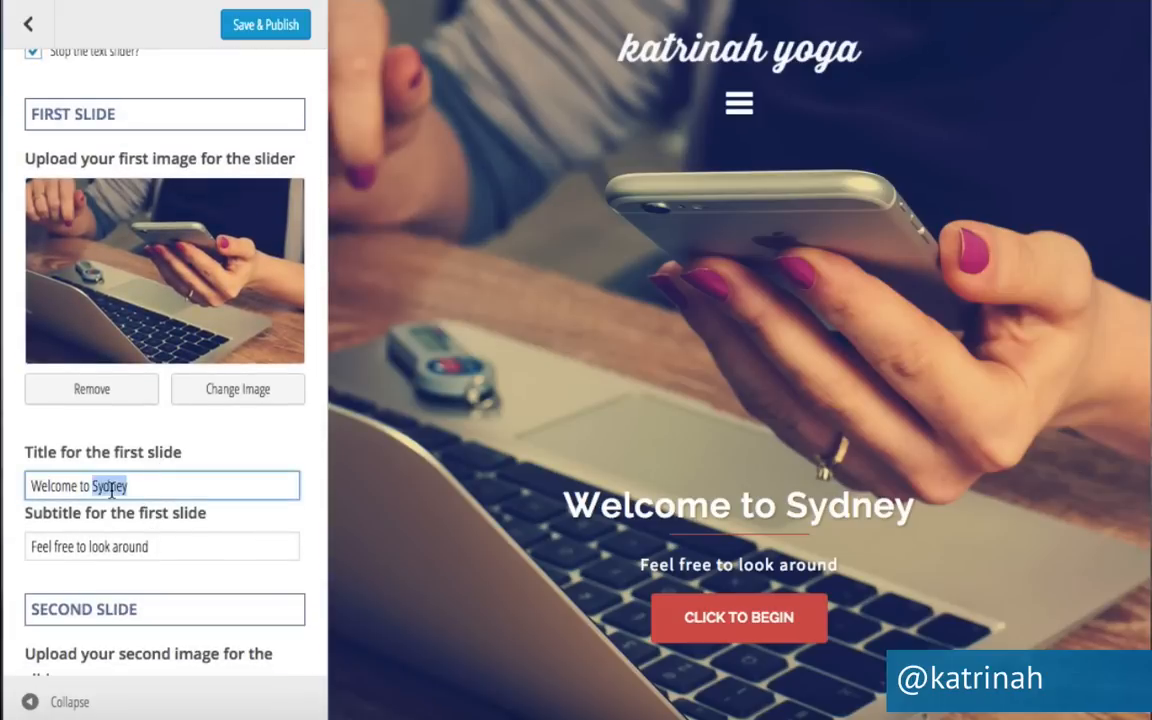
text(OUTDOOR YOGA FOR EVERYBODY)
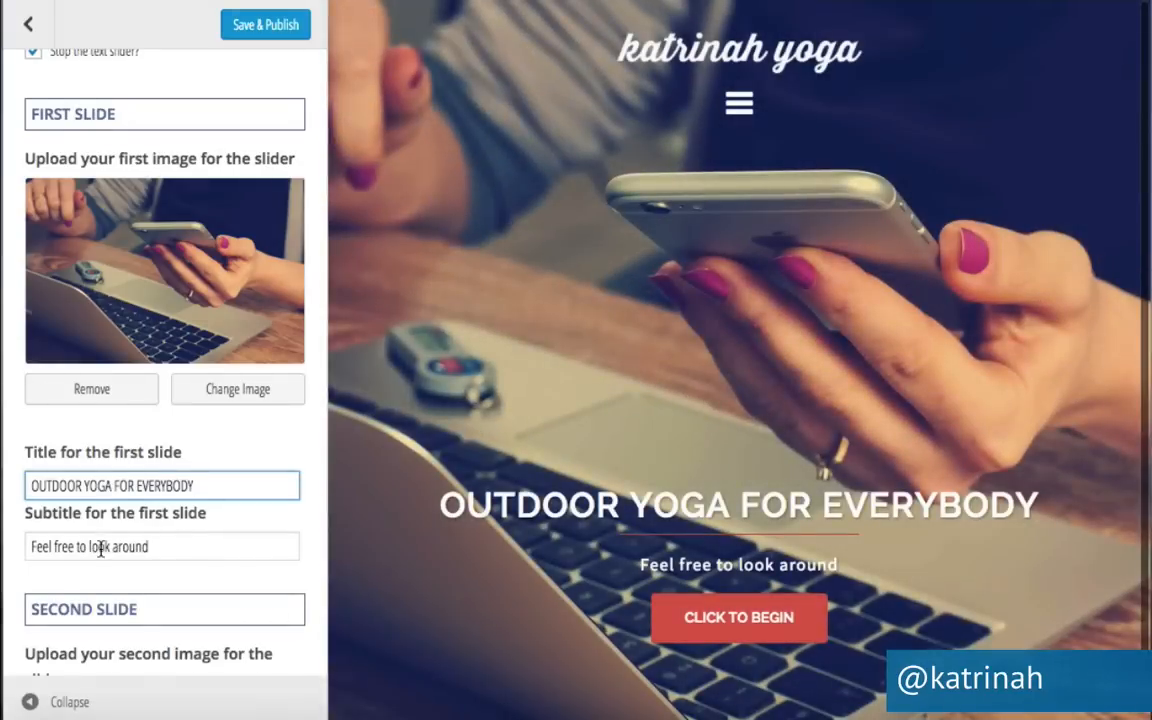
triple_click(100, 548)
text(Join us at the beach or at the park  for daily yoga.)
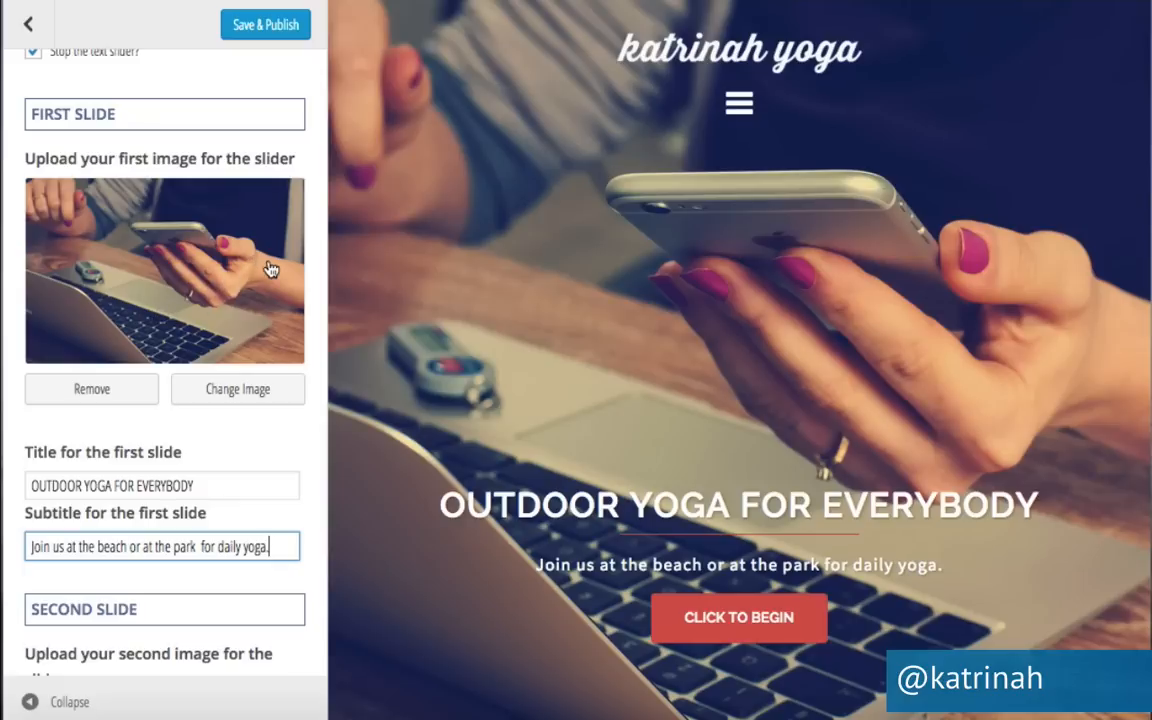
click(264, 27)
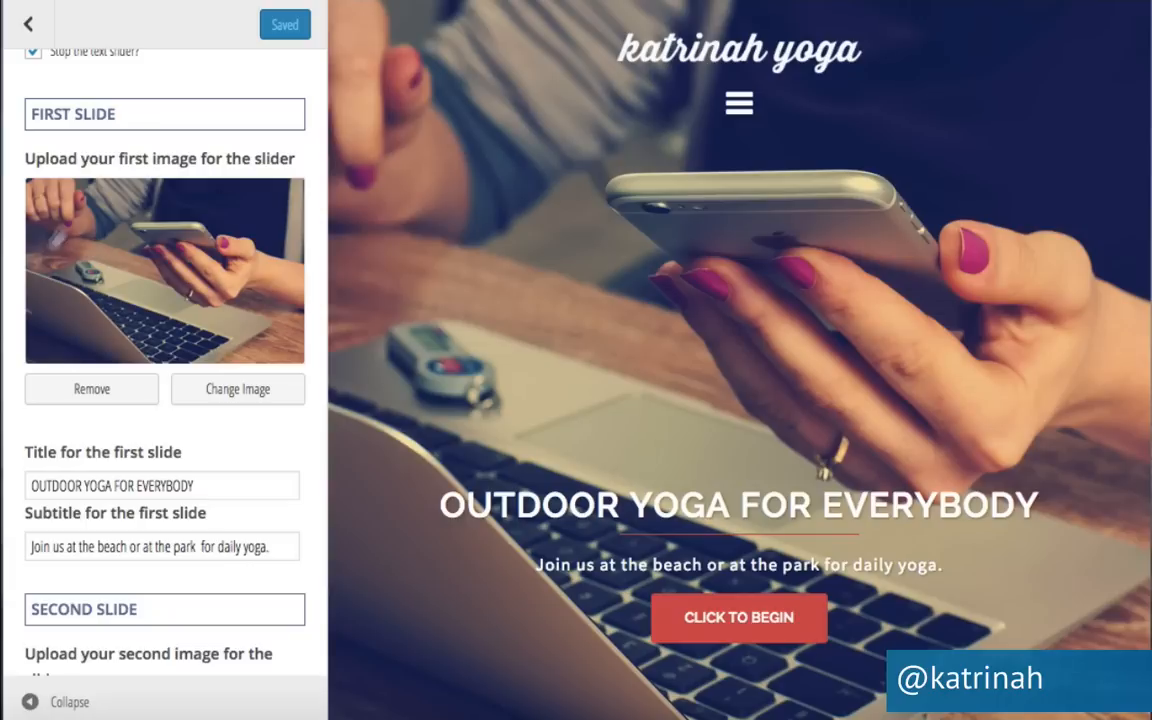
click(240, 393)
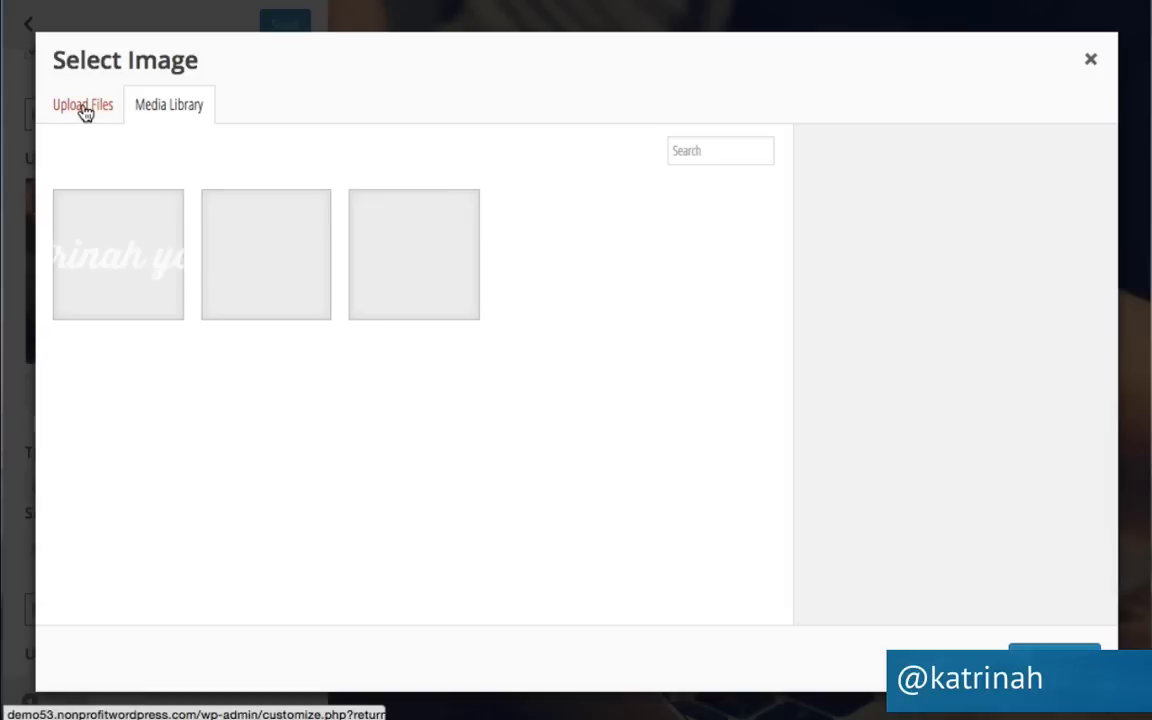
Upload yoga.jpg as the first slide image with the site tagline as title and alt text, then publish.
click(86, 110)
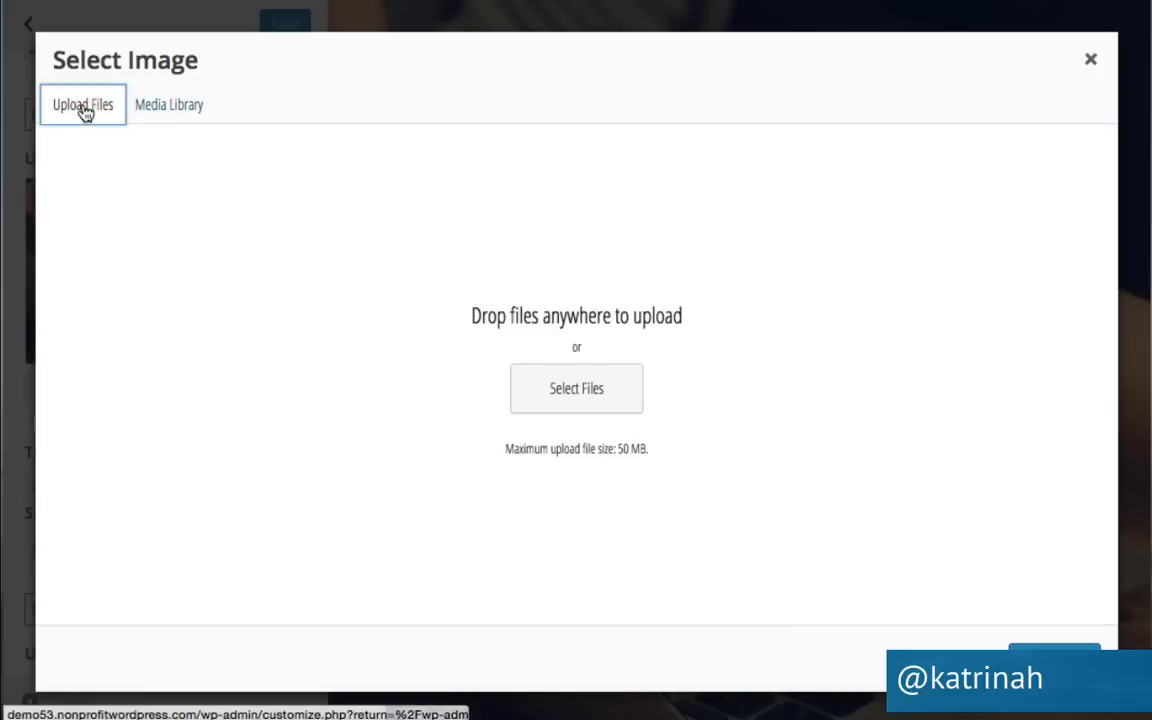
click(588, 396)
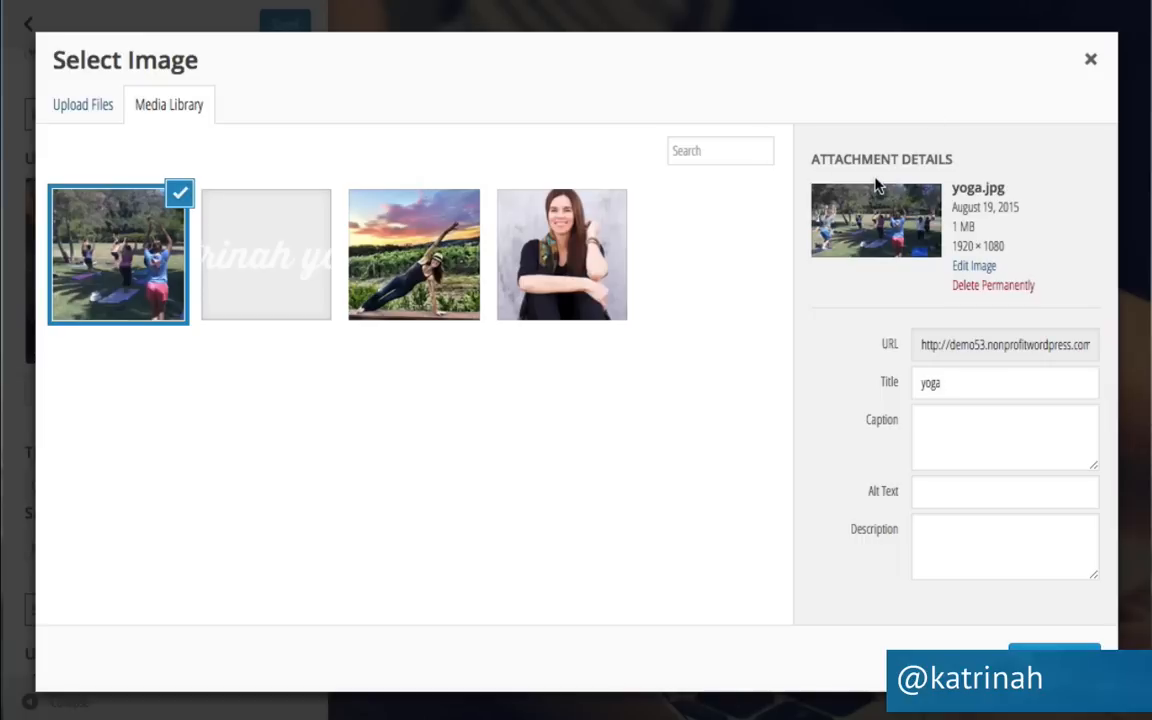
double_click(940, 384)
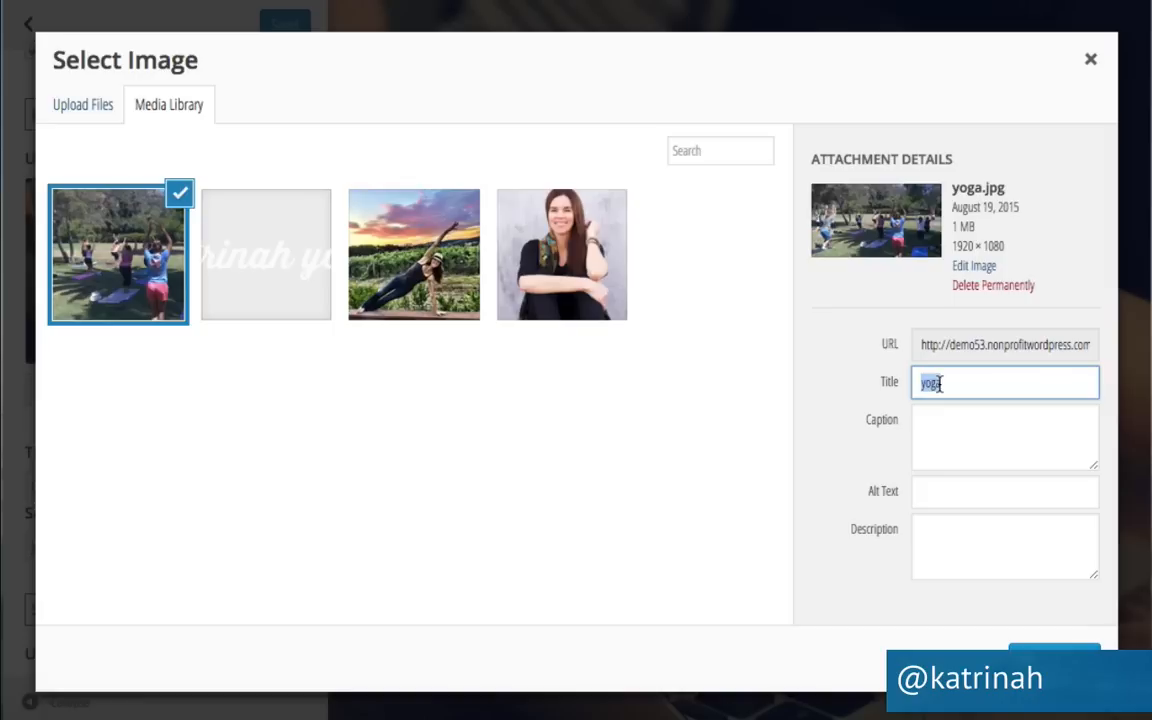
key(ctrl+v)
click(927, 497)
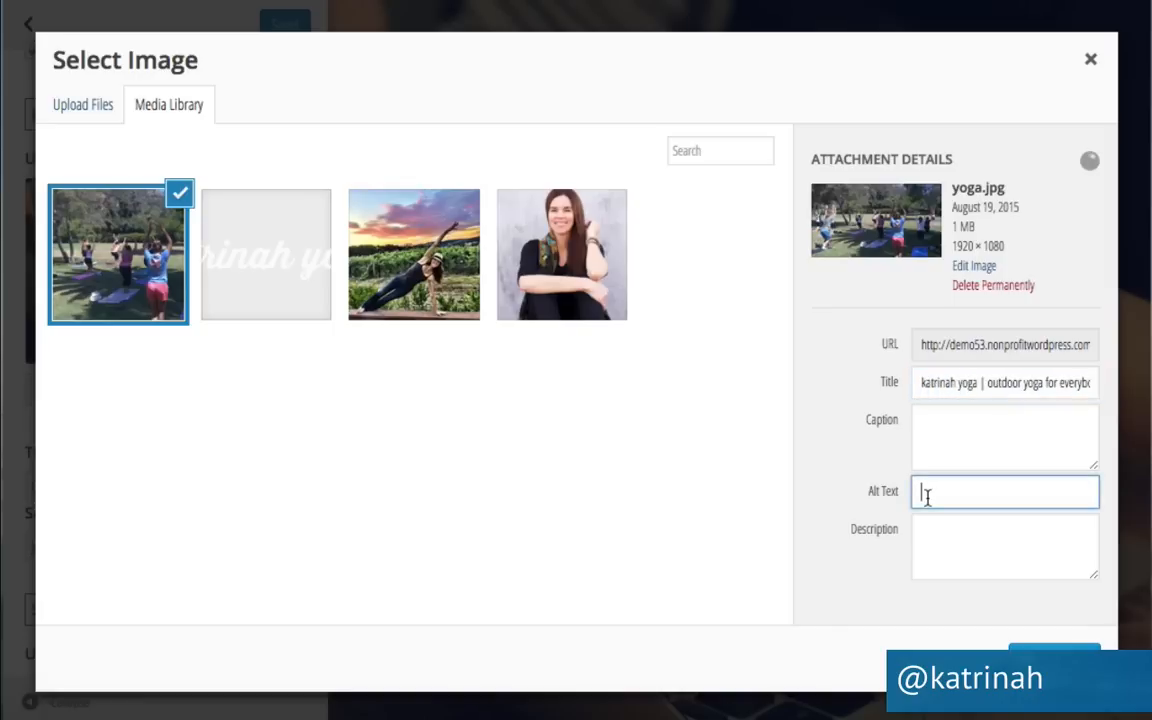
text(katrinah yoga | outdoor yoga for everybody)
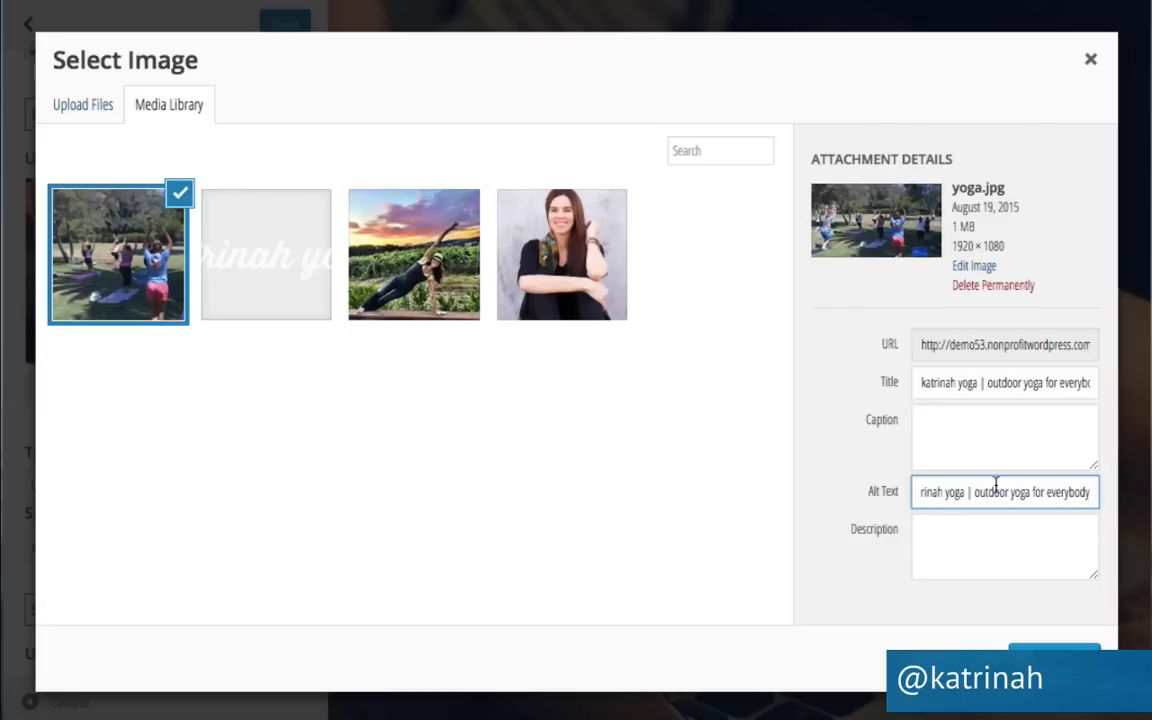
click(1054, 659)
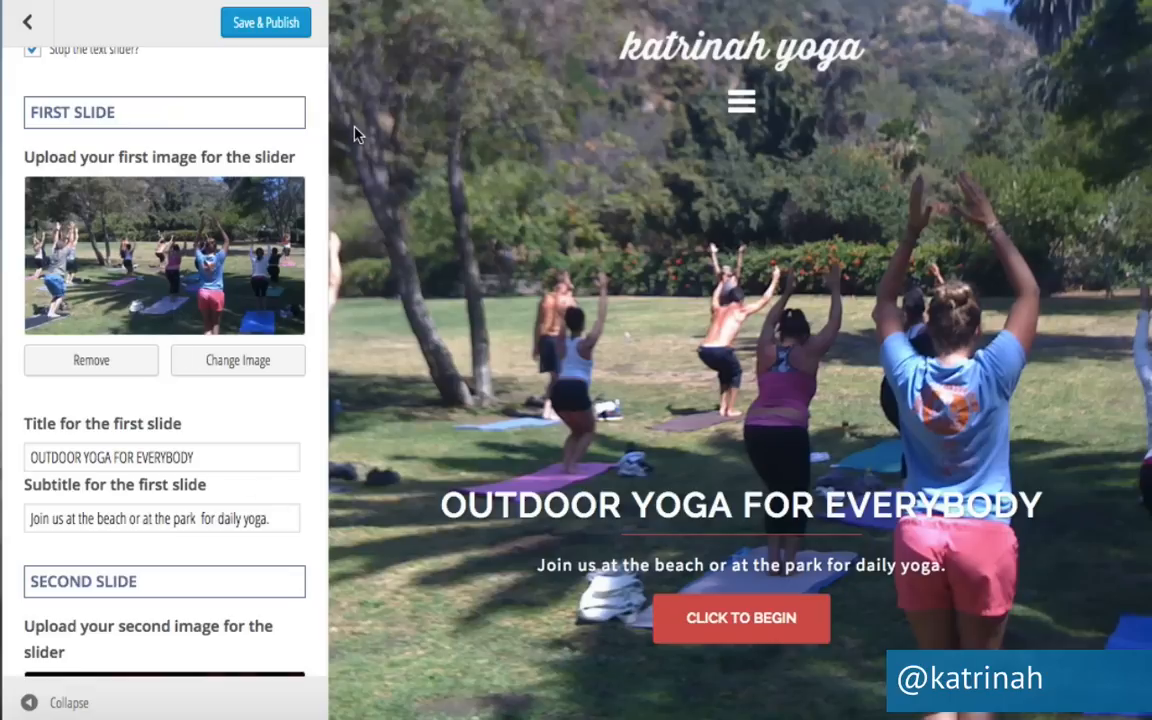
click(276, 28)
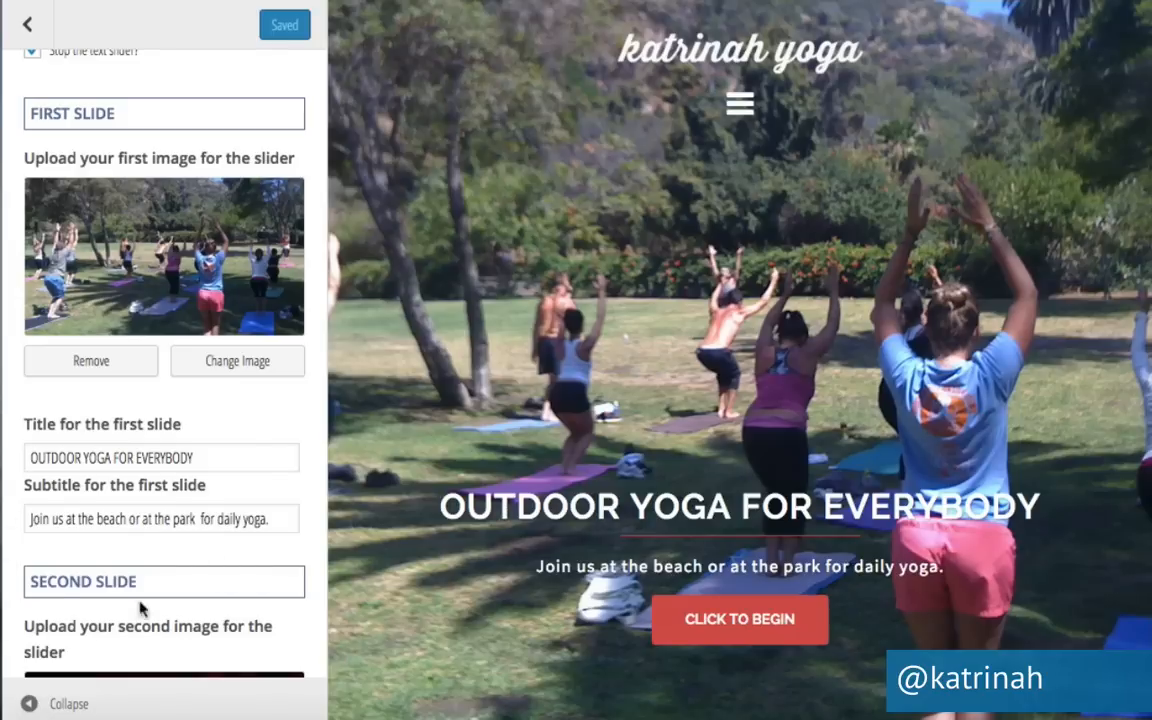
Swap the second slide's image for yoga.jpg from the Media Library and publish.
scroll(253, 560, down, 10)
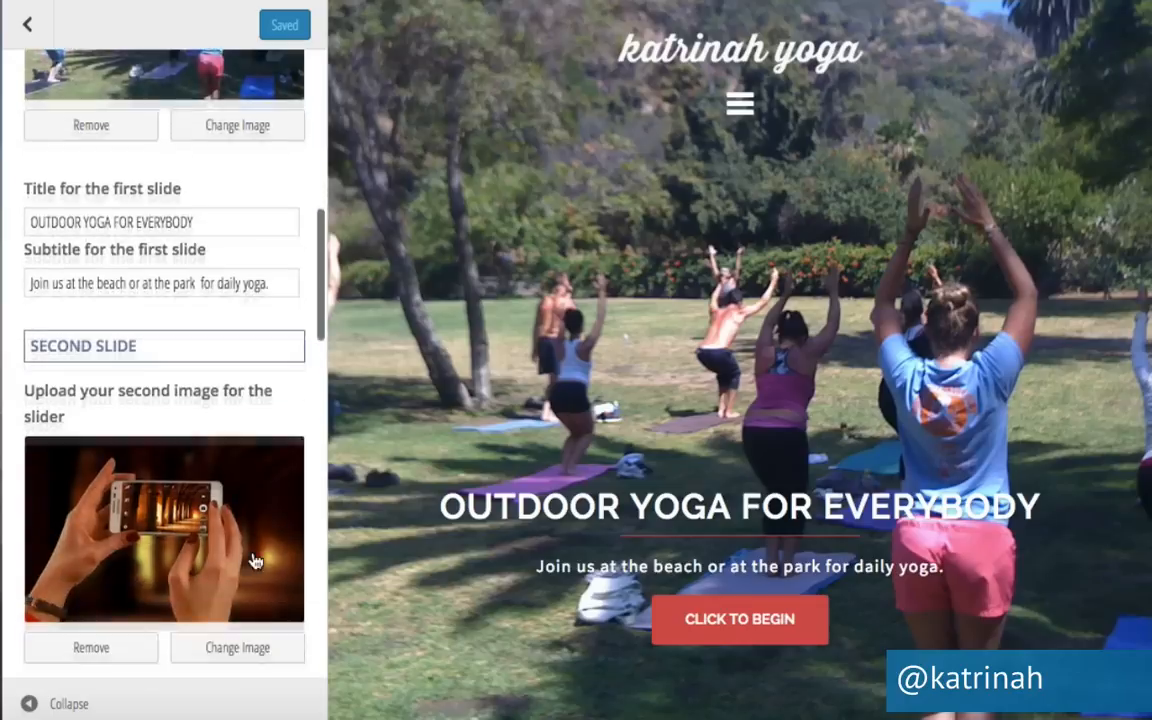
scroll(253, 556, down, 1)
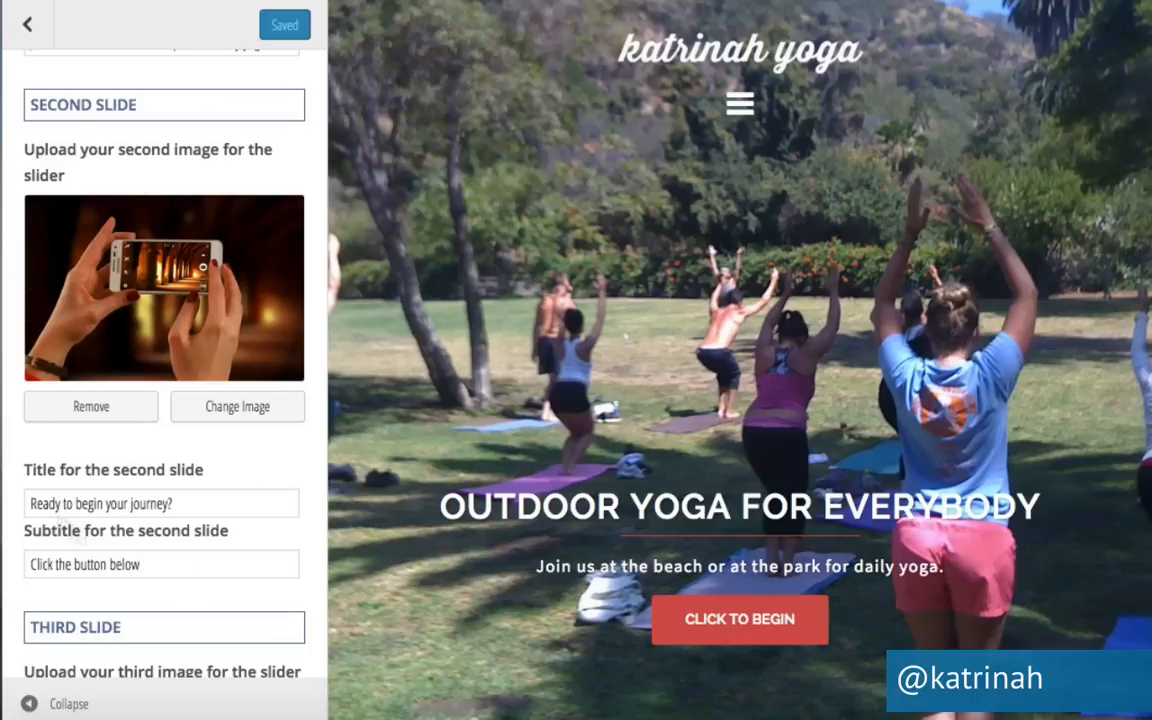
click(232, 414)
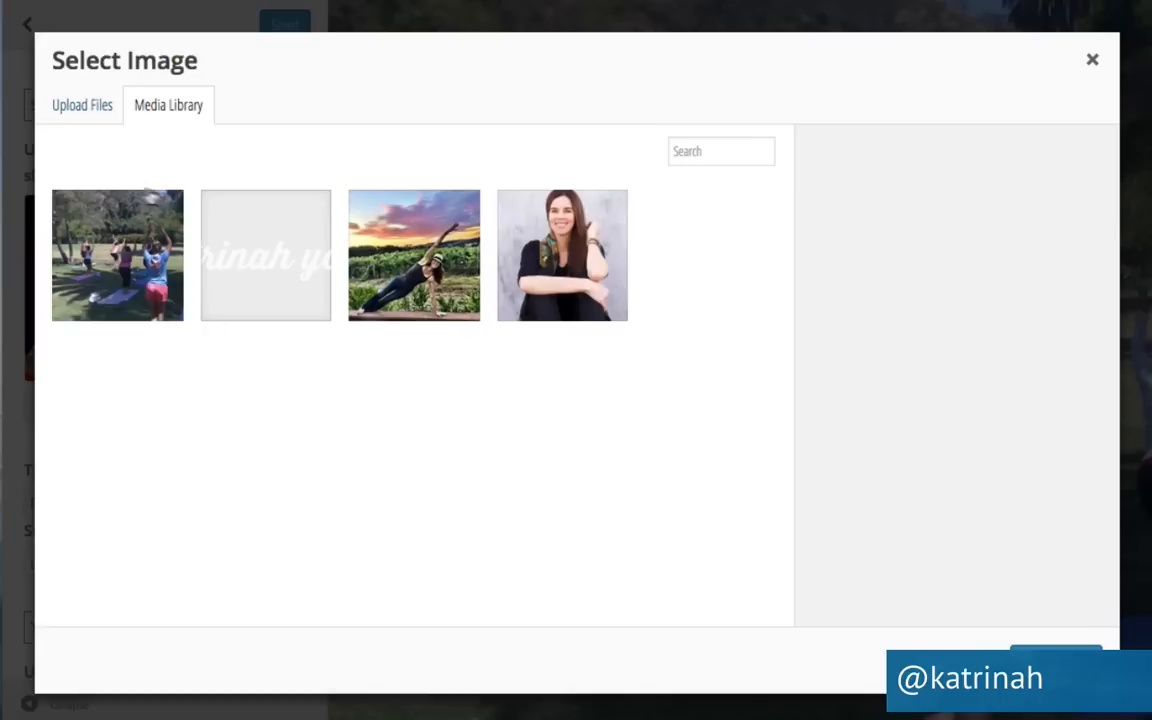
click(116, 270)
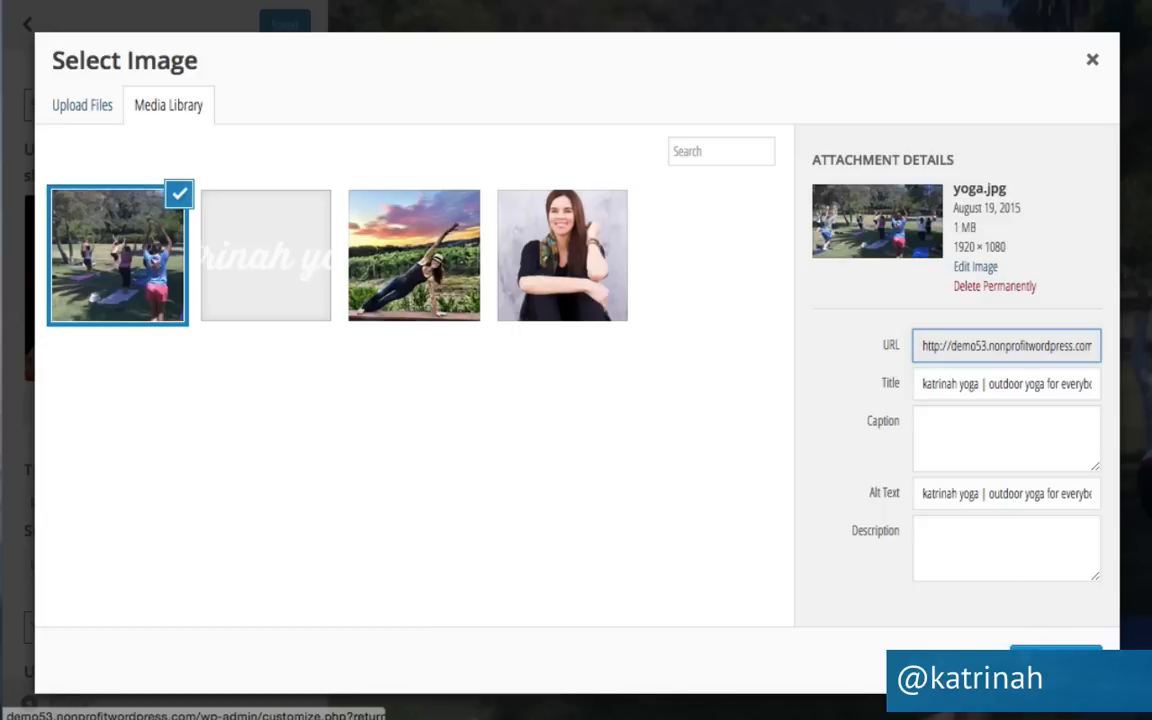
click(1056, 652)
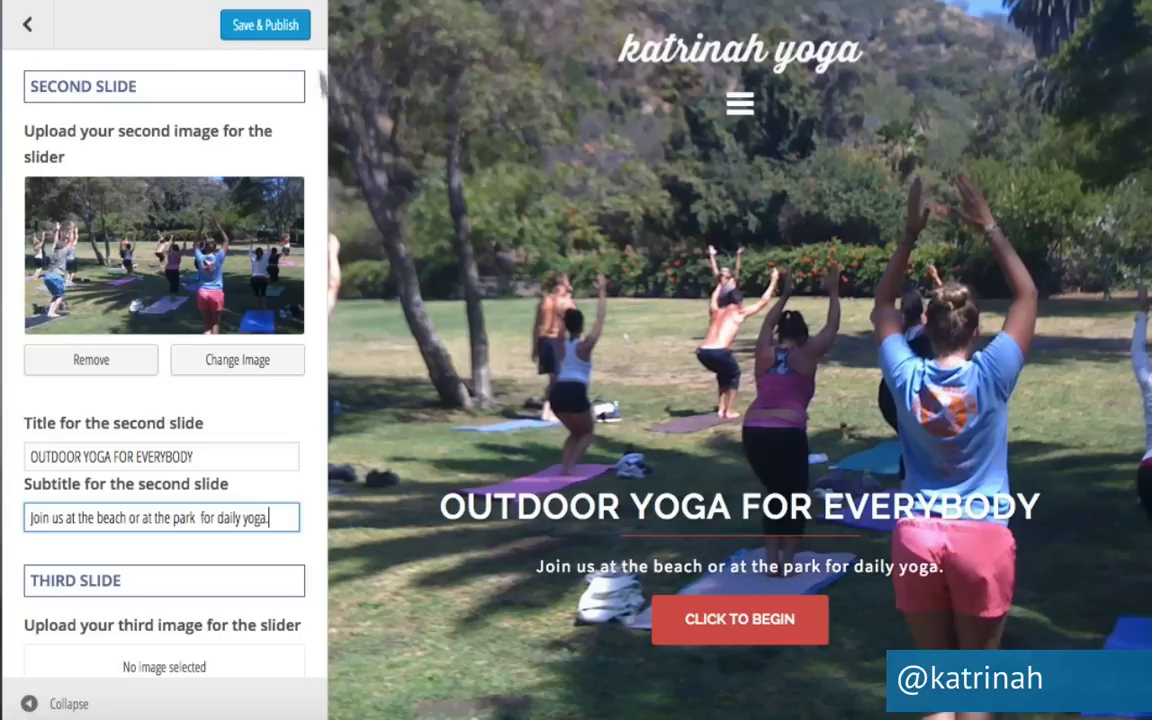
click(279, 24)
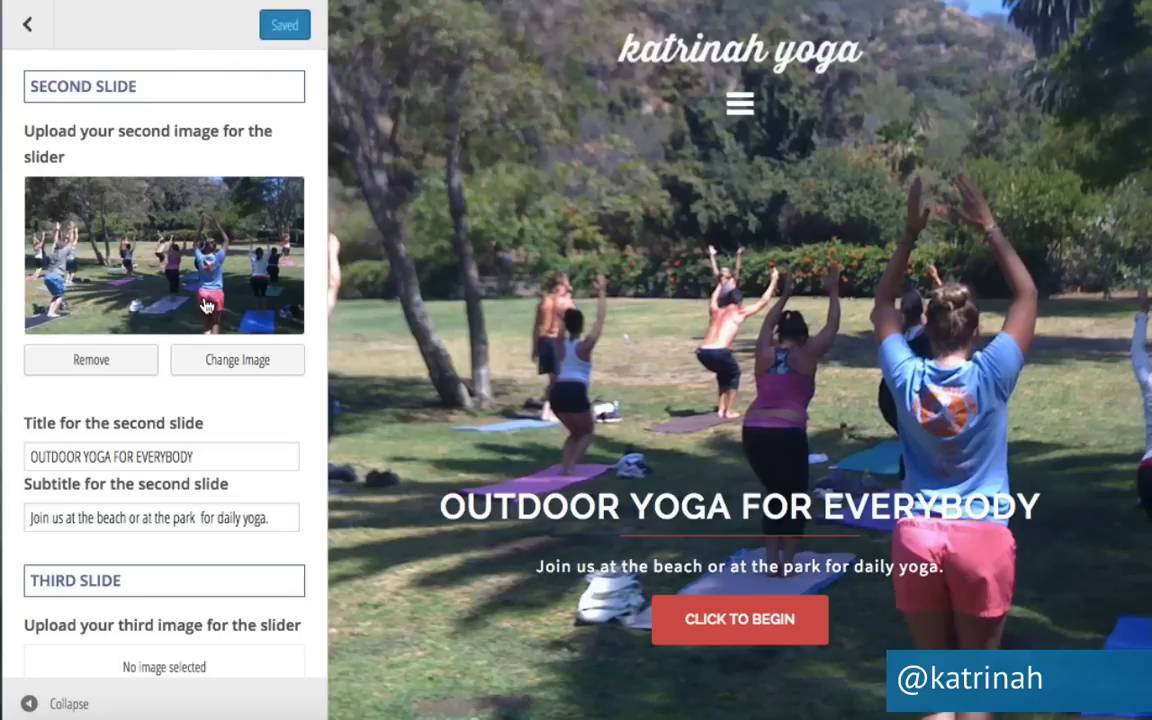
Make the call-to-action button read 'Learn More', linking to the /about page, and publish.
scroll(150, 450, down, 4)
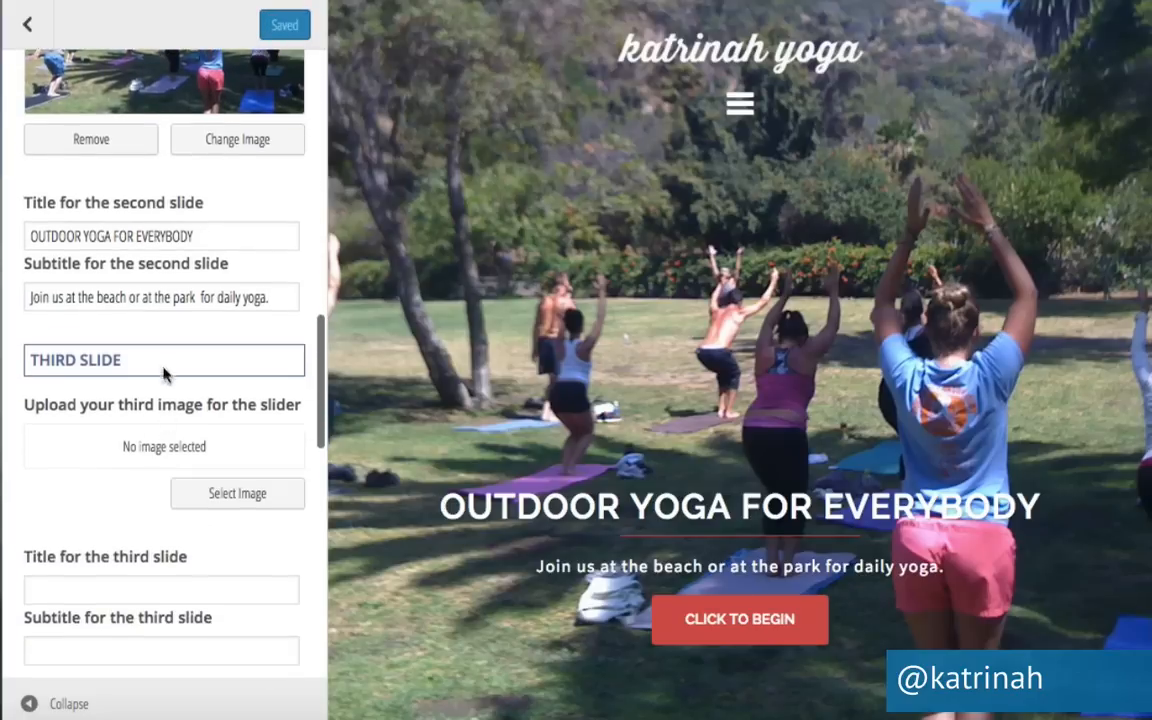
scroll(213, 440, down, 10)
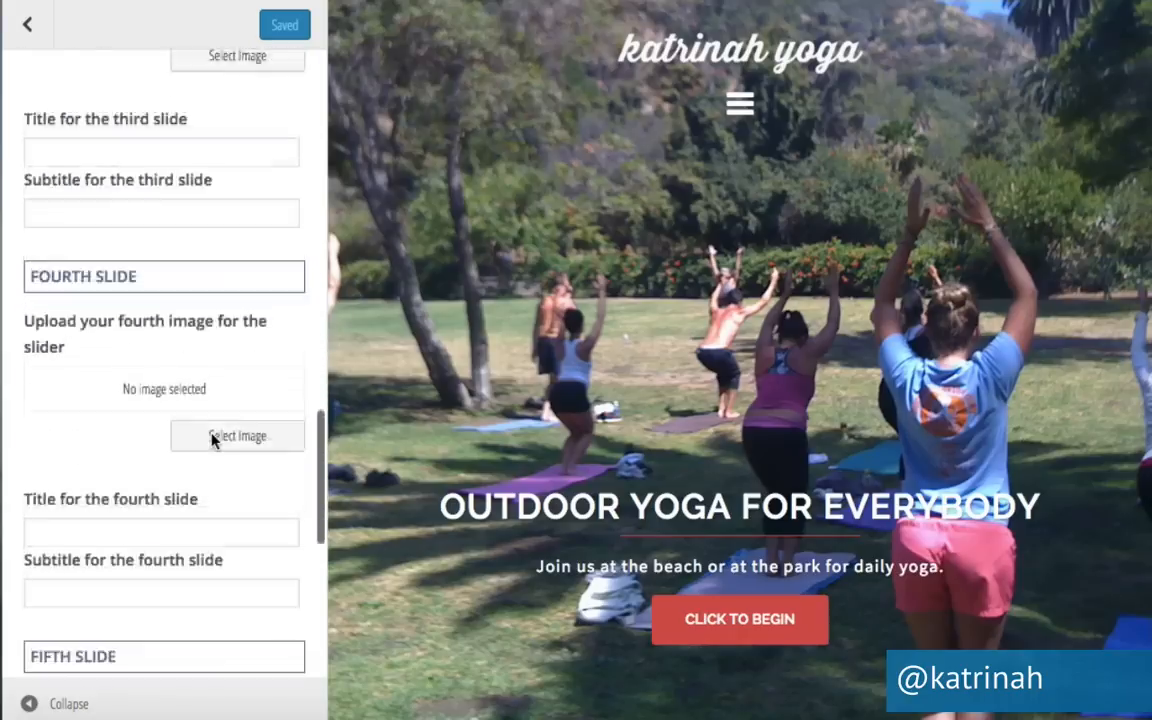
scroll(142, 427, down, 5)
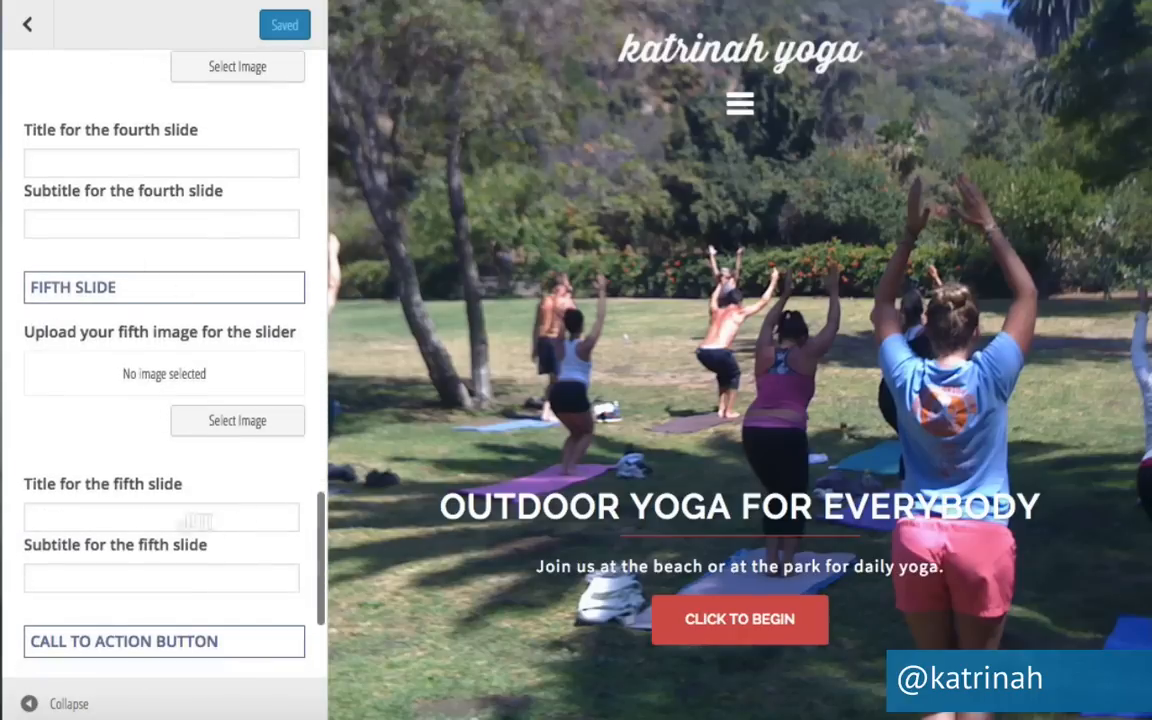
scroll(166, 381, down, 3)
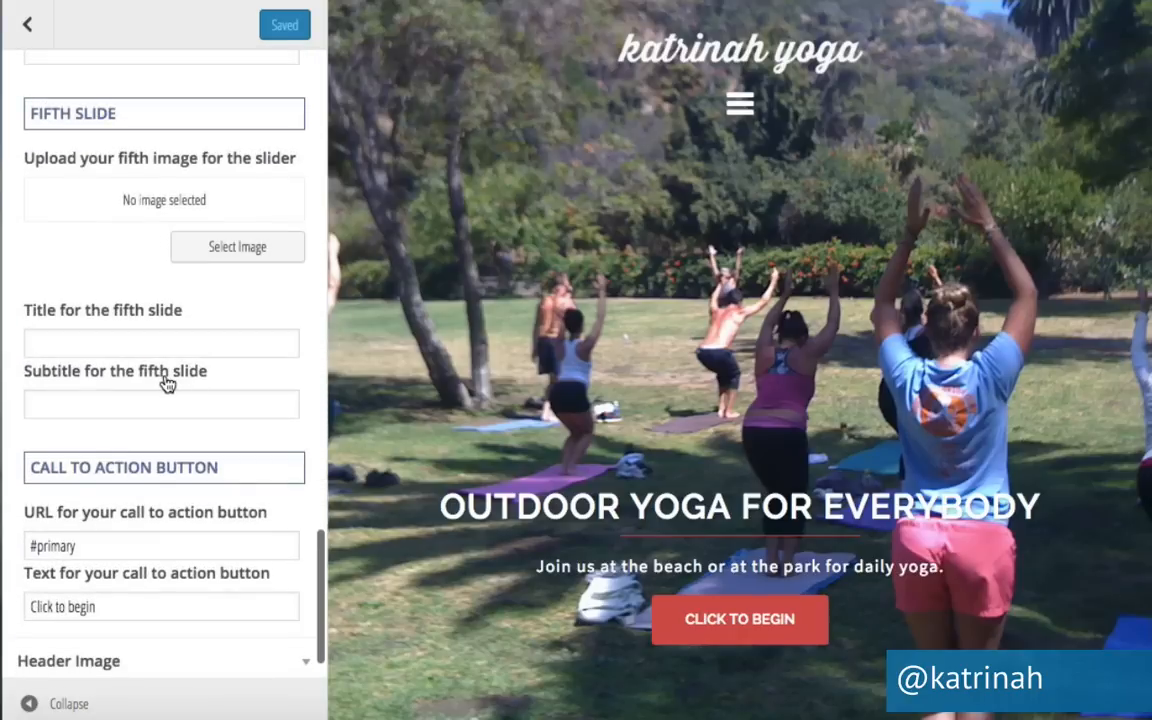
scroll(155, 470, down, 1)
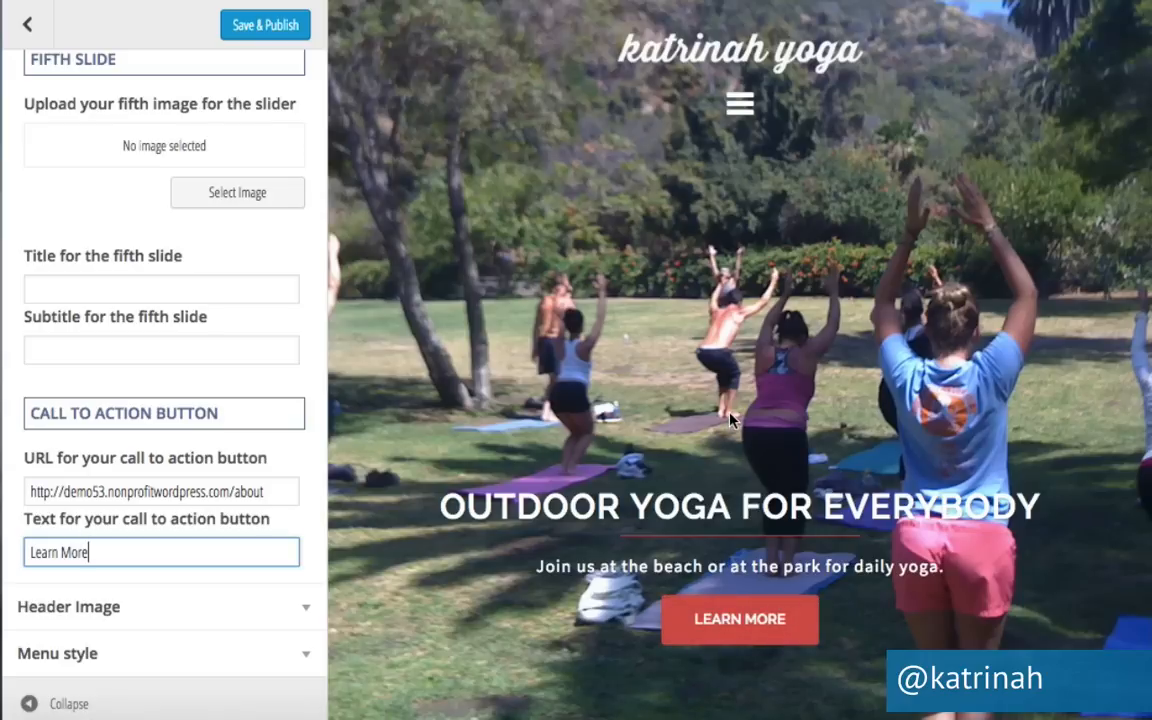
click(259, 31)
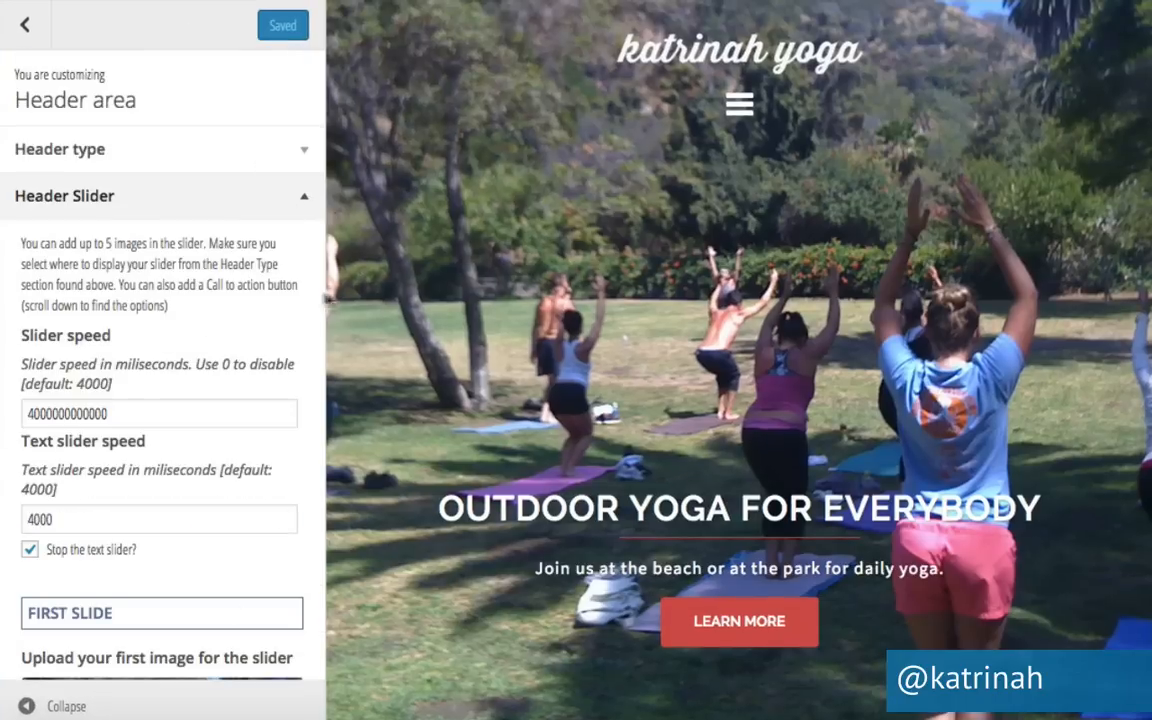
Collapse Header Slider, expand Header Image, and start choosing a new header image.
click(301, 198)
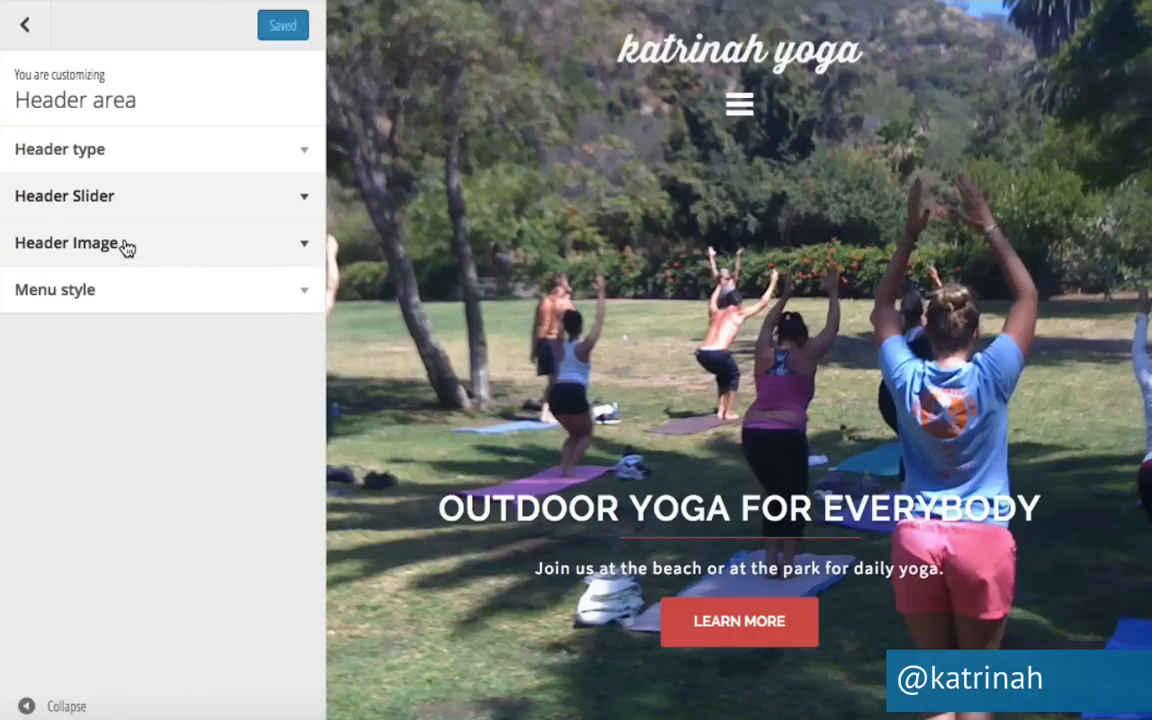
click(305, 251)
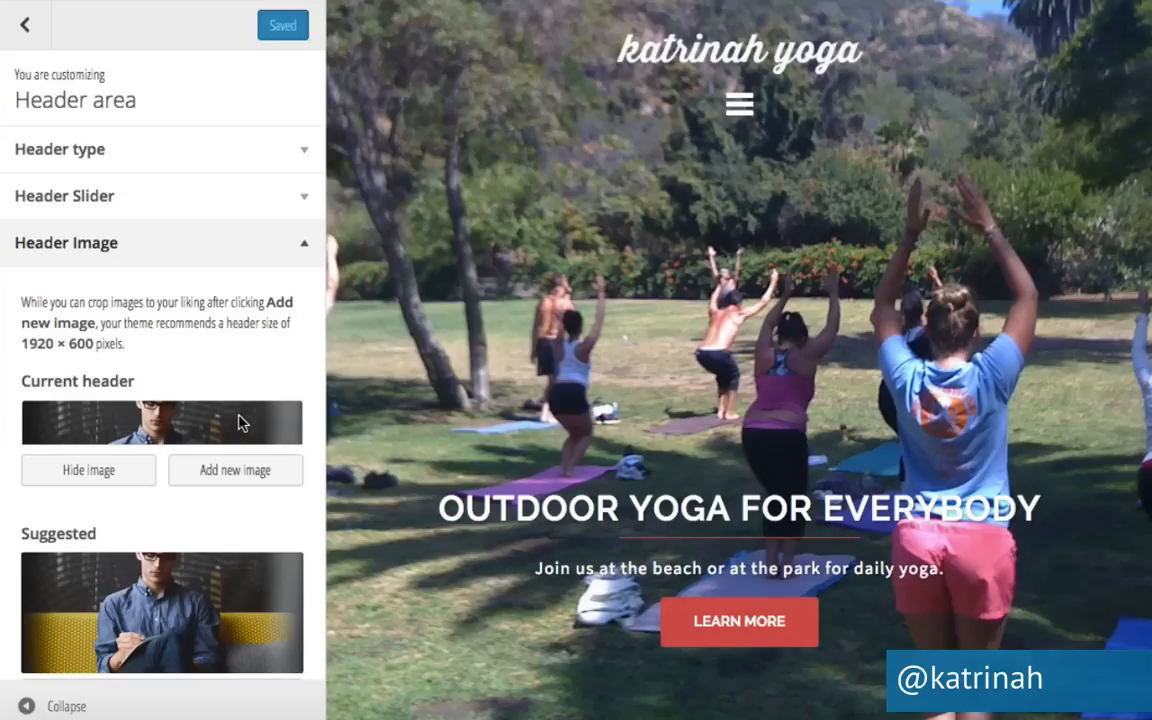
click(231, 466)
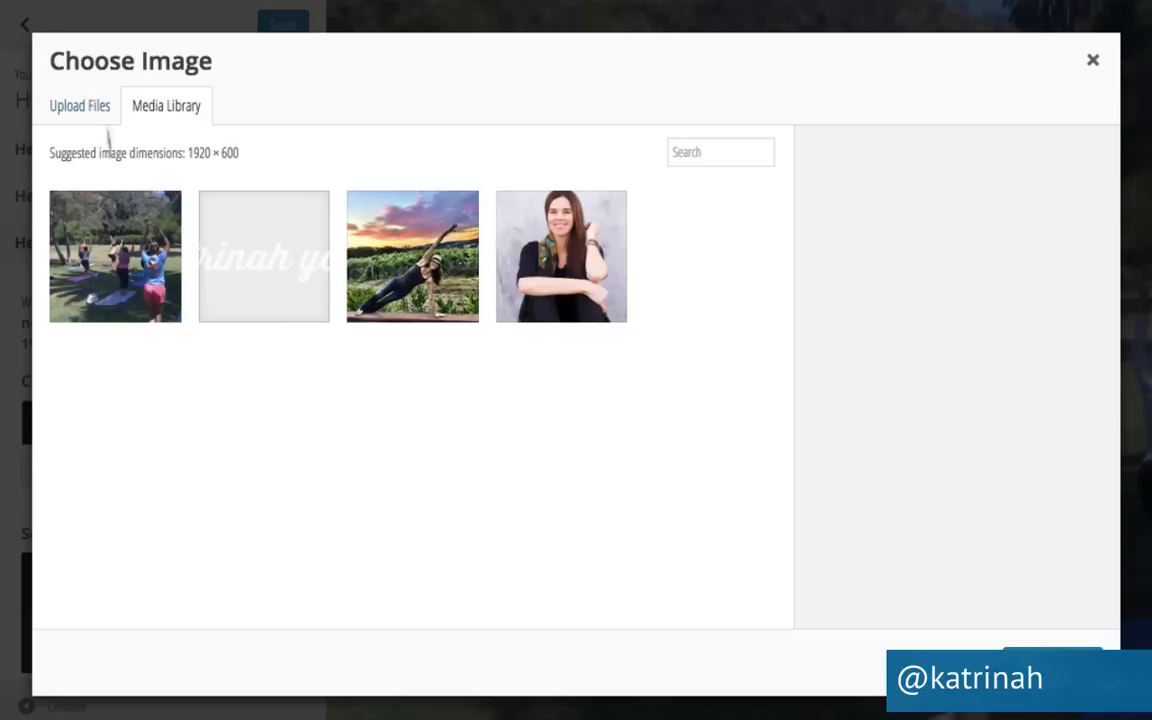
Upload yoga-header.jpg from the computer into the Media Library.
click(75, 108)
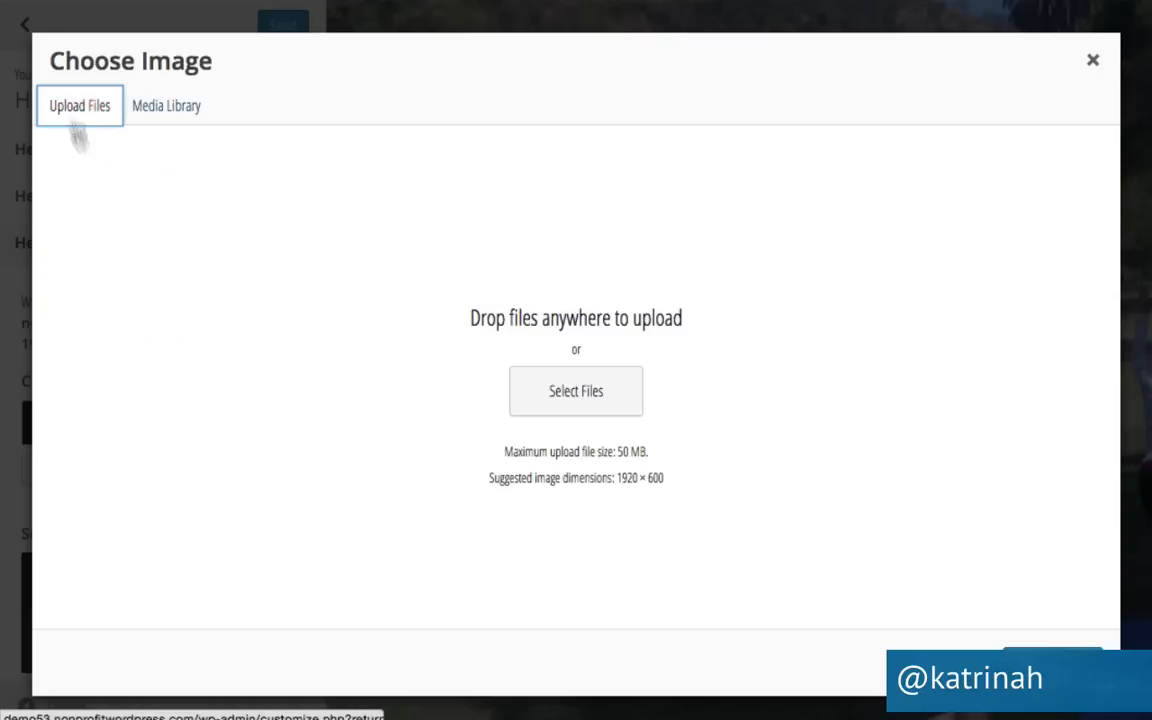
click(589, 405)
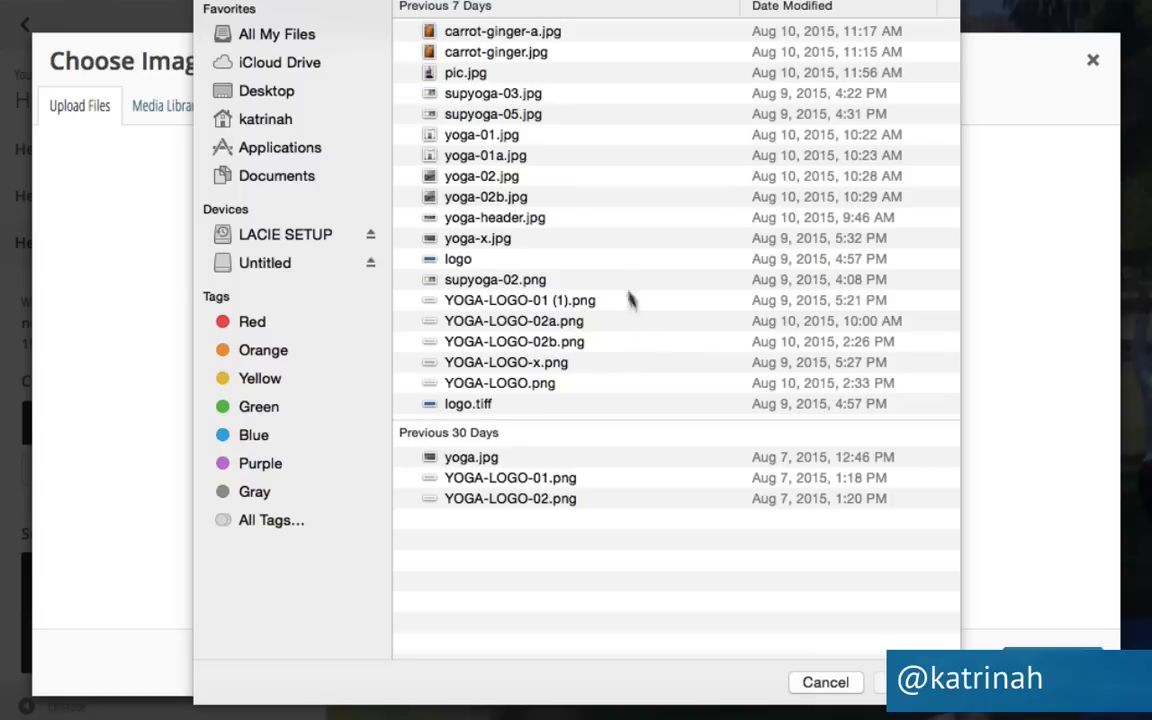
click(457, 220)
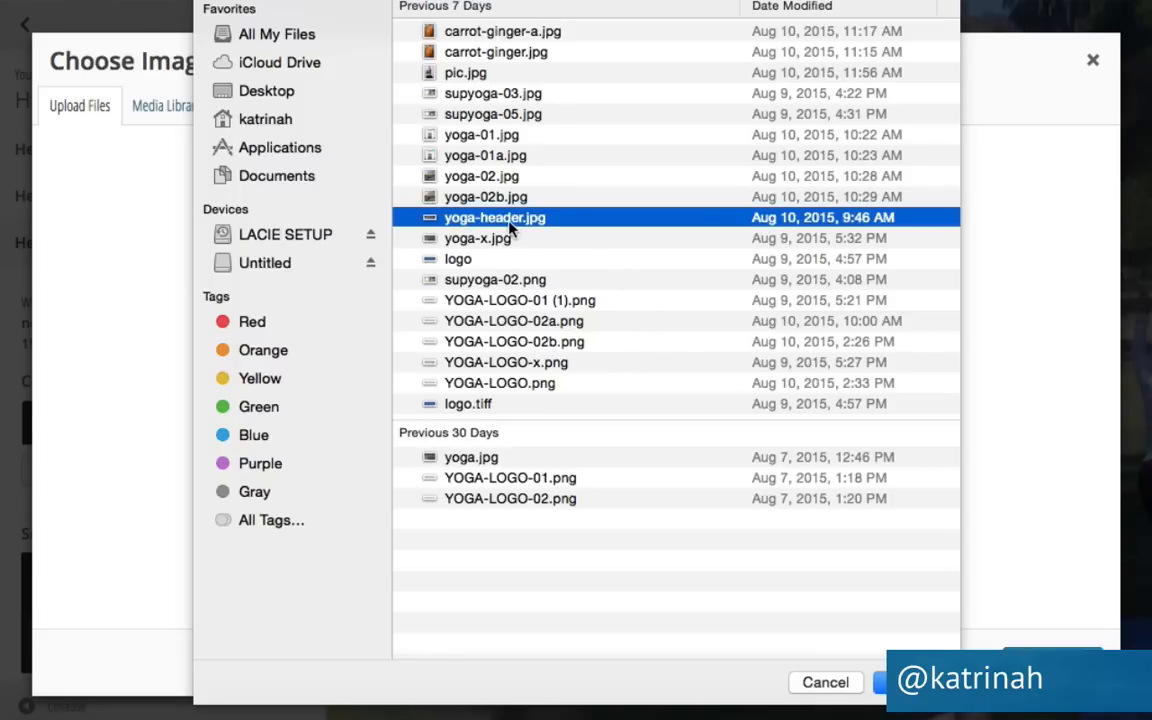
click(915, 682)
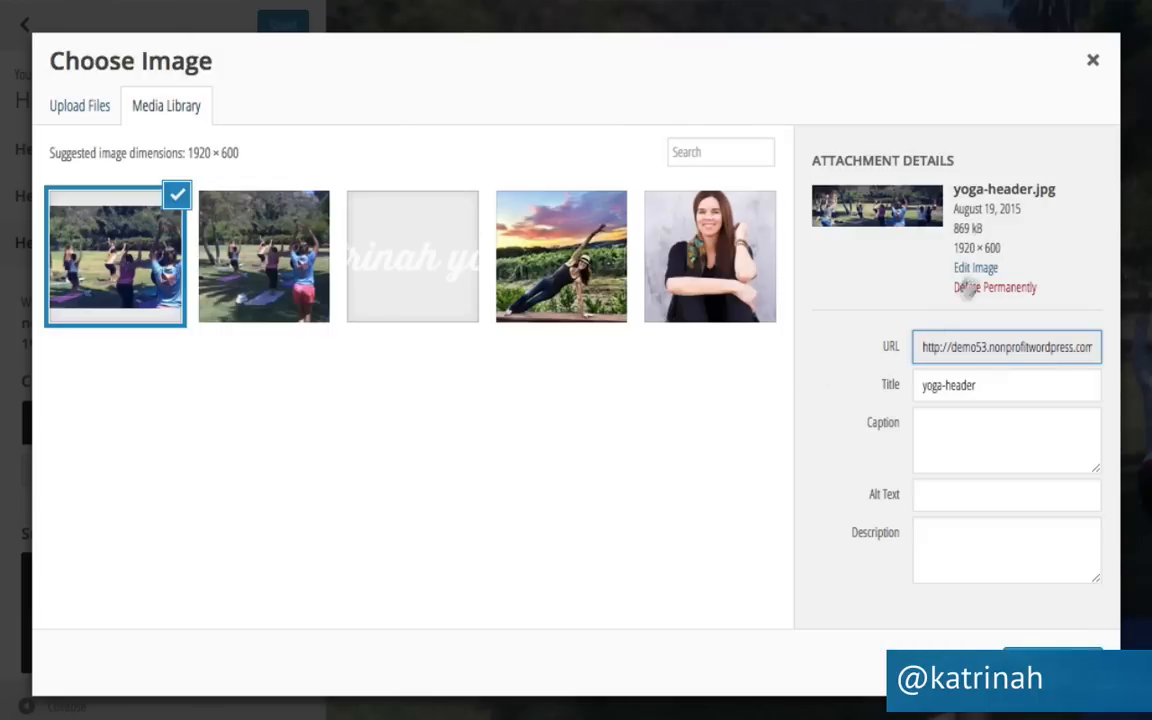
Set yoga-header.jpg's title and alt text to the site tagline and select it as header.
triple_click(943, 387)
text(katrinah yoga | outdoor yoga for everybody)
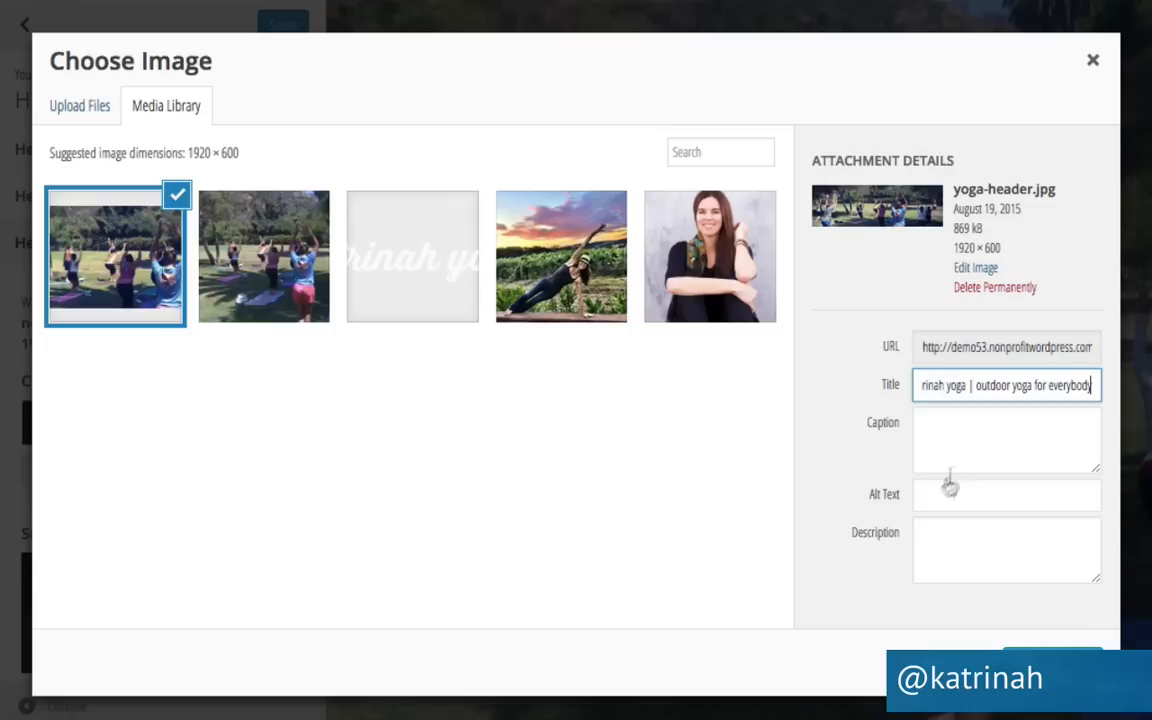
click(931, 496)
text(katrinah yoga | outdoor yoga for everybody)
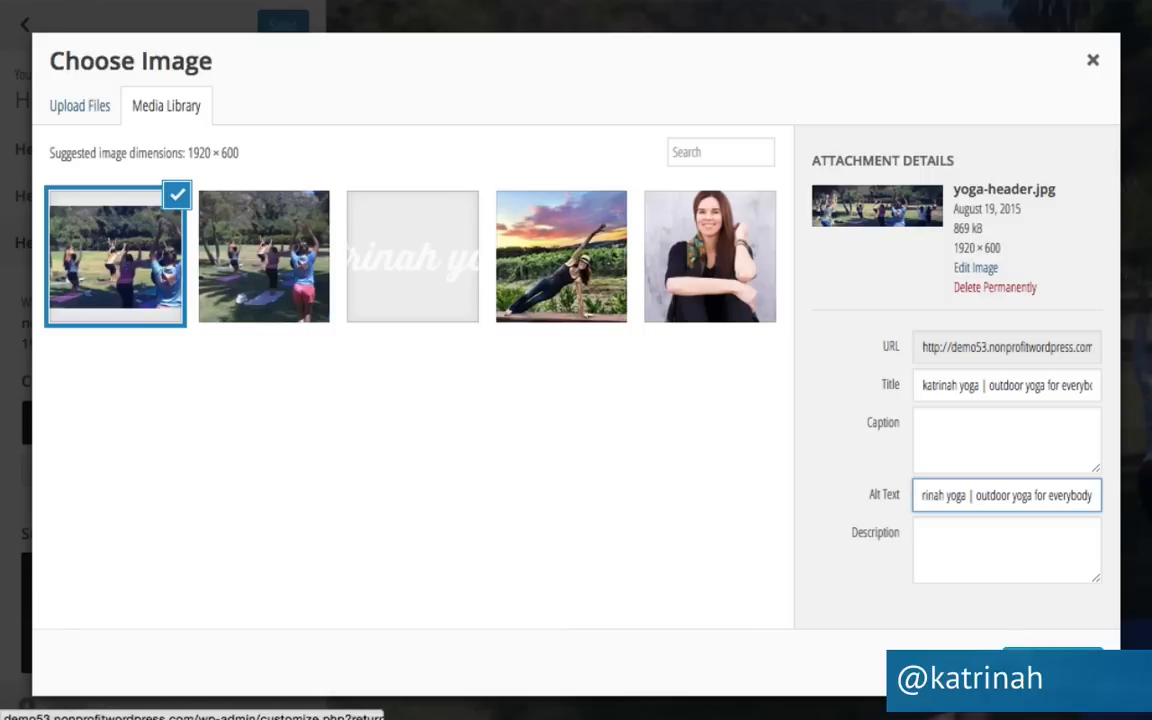
click(1053, 663)
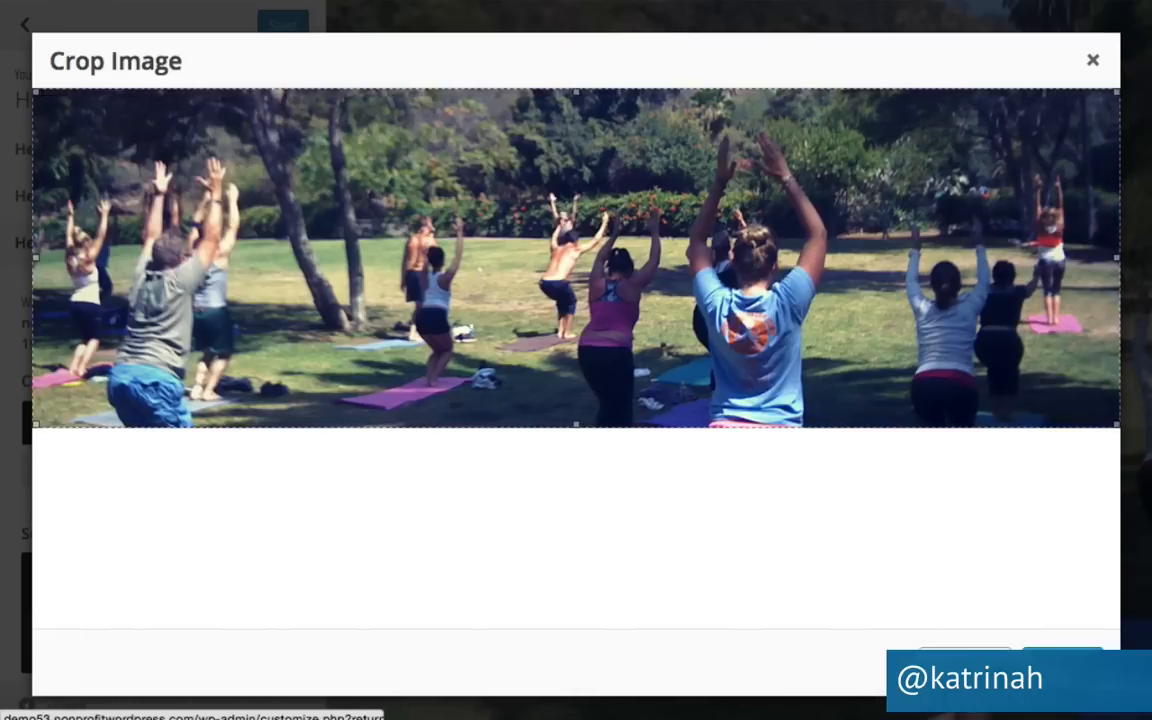
Apply the yoga photo as header without cropping and publish it.
click(1062, 661)
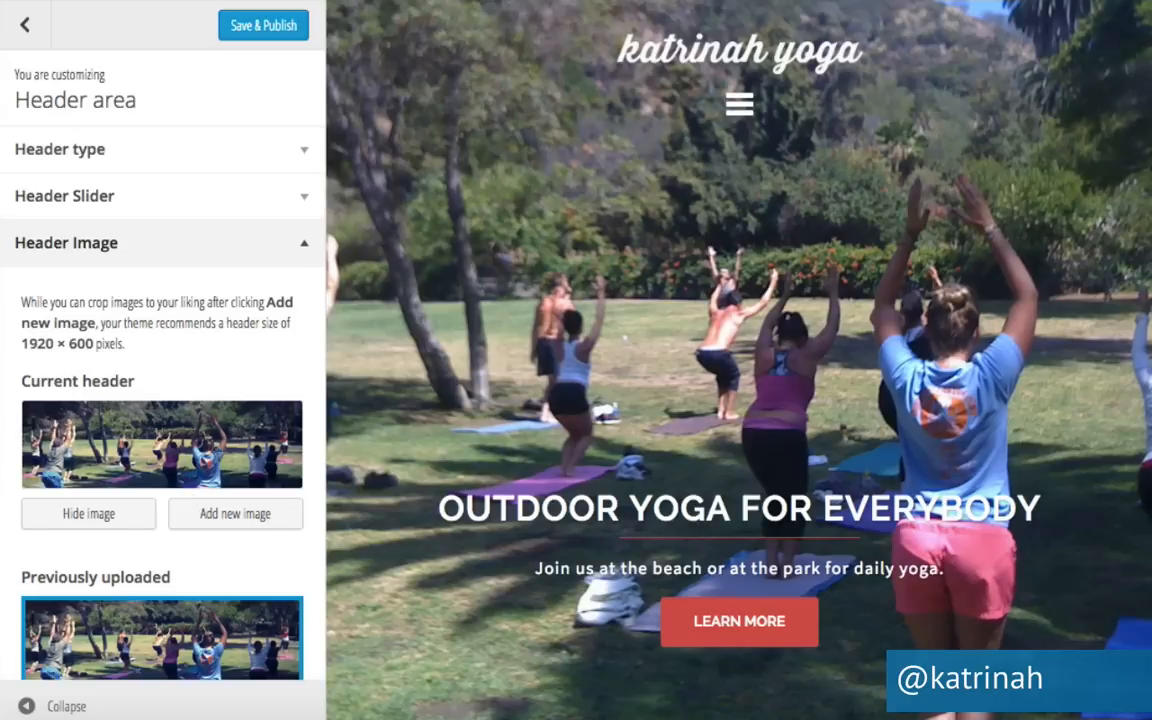
scroll(265, 445, down, 6)
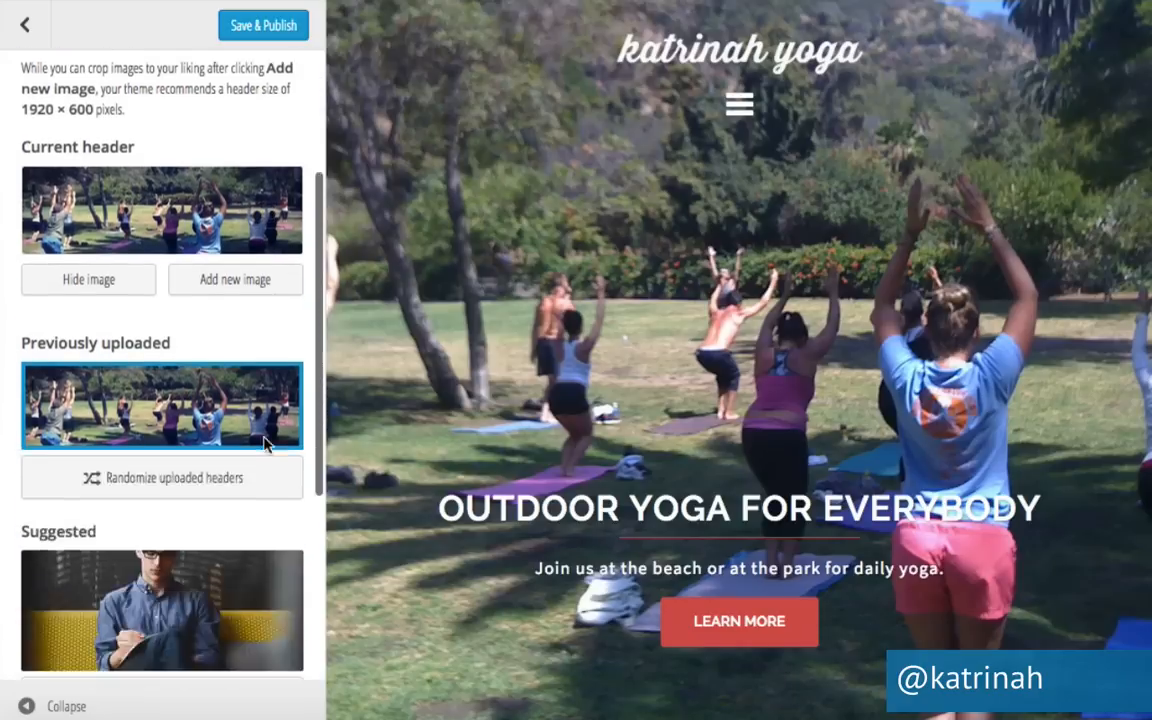
scroll(265, 445, down, 1)
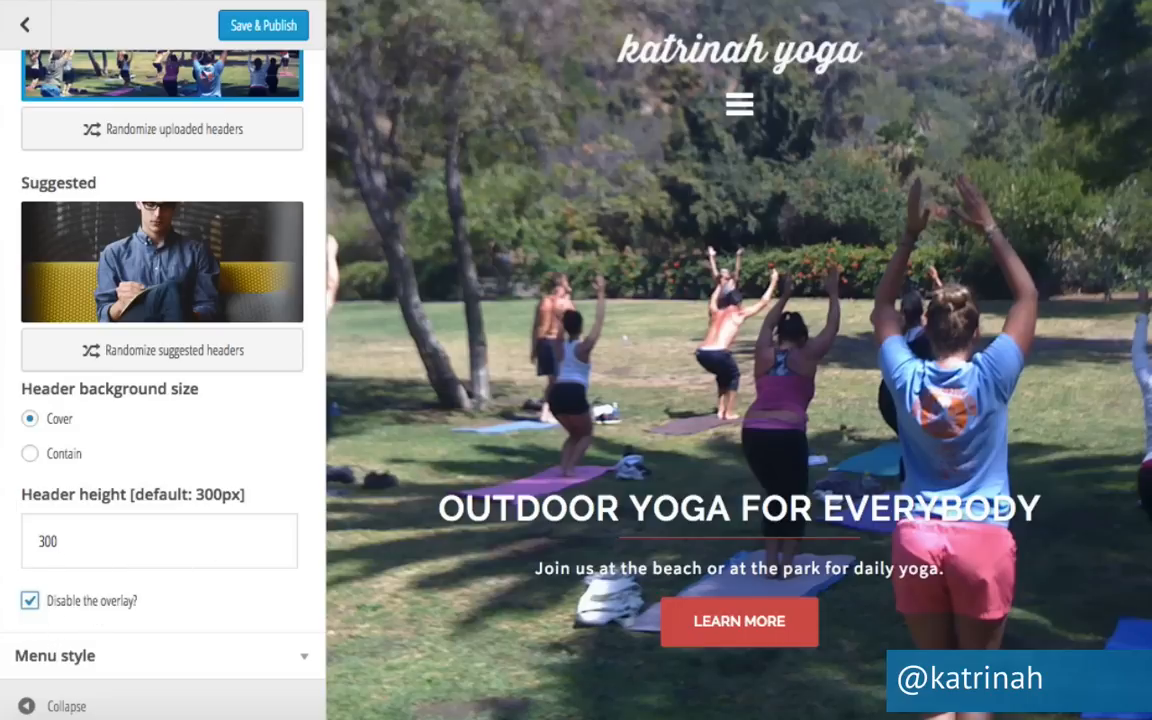
click(263, 27)
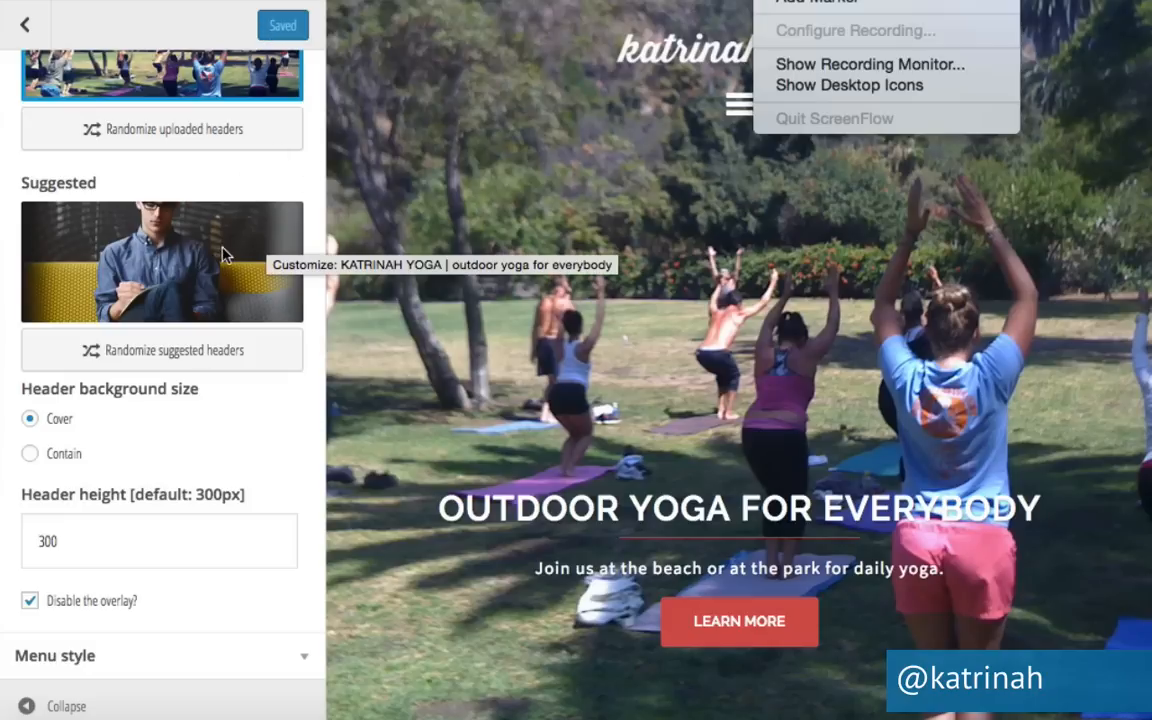
Collapse the Header Image section and expand Menu style.
scroll(225, 255, up, 10)
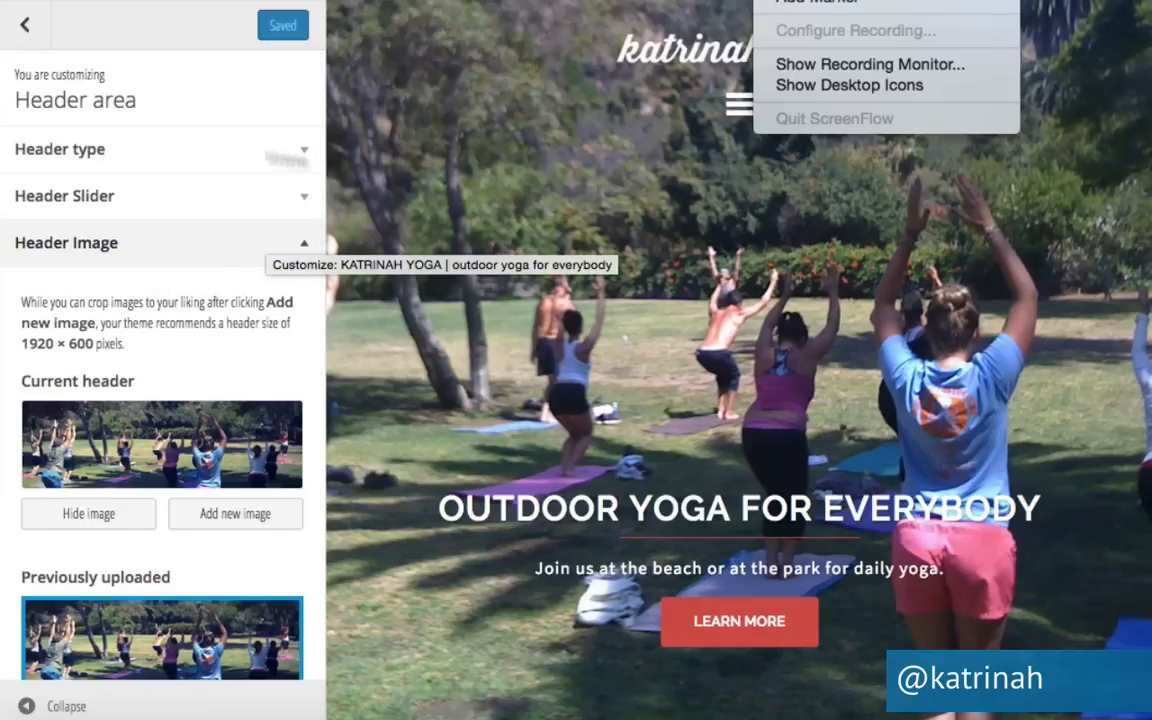
click(304, 243)
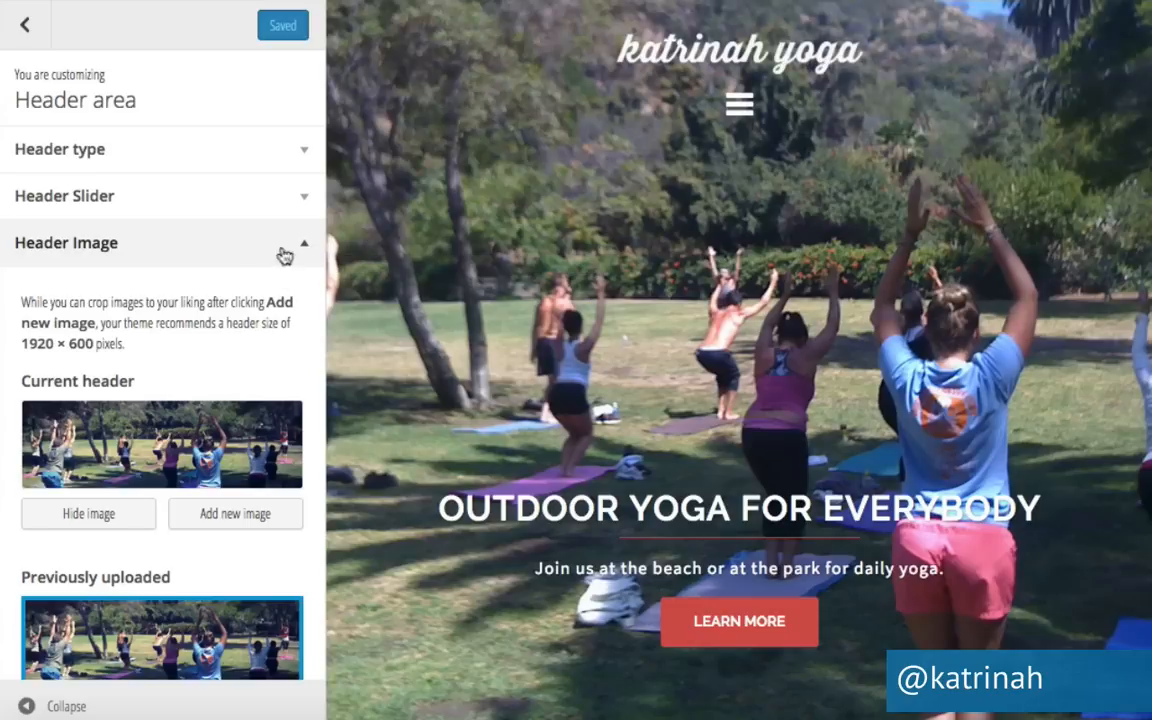
click(306, 246)
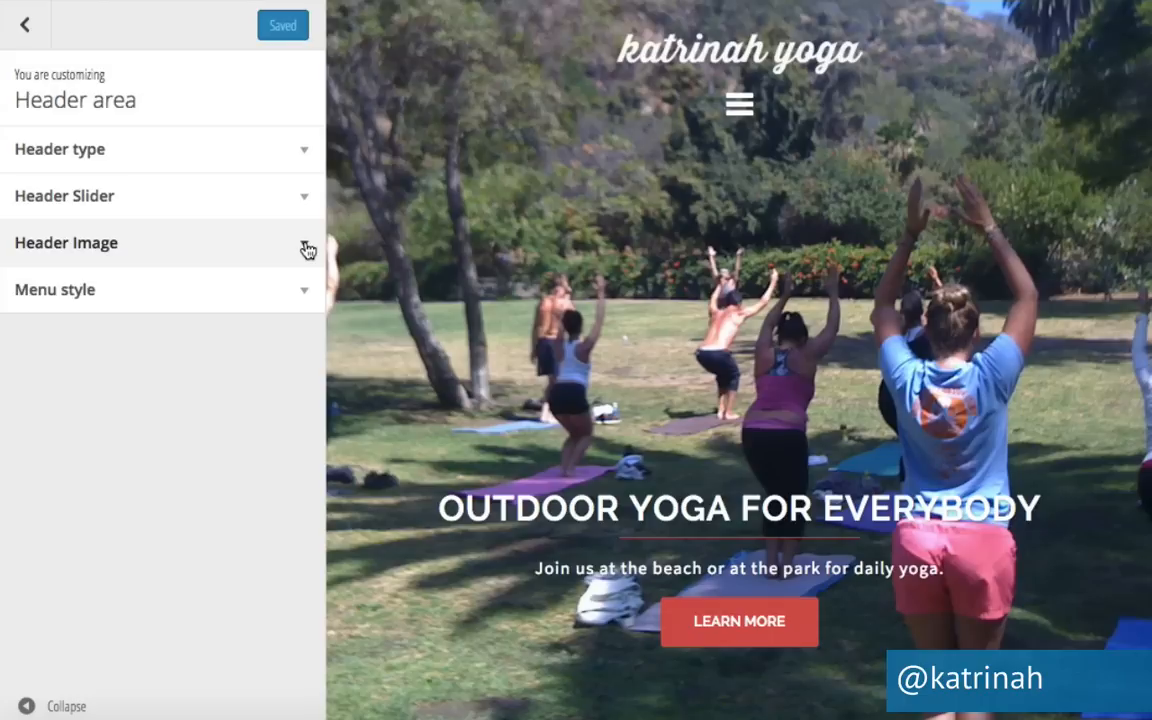
click(305, 296)
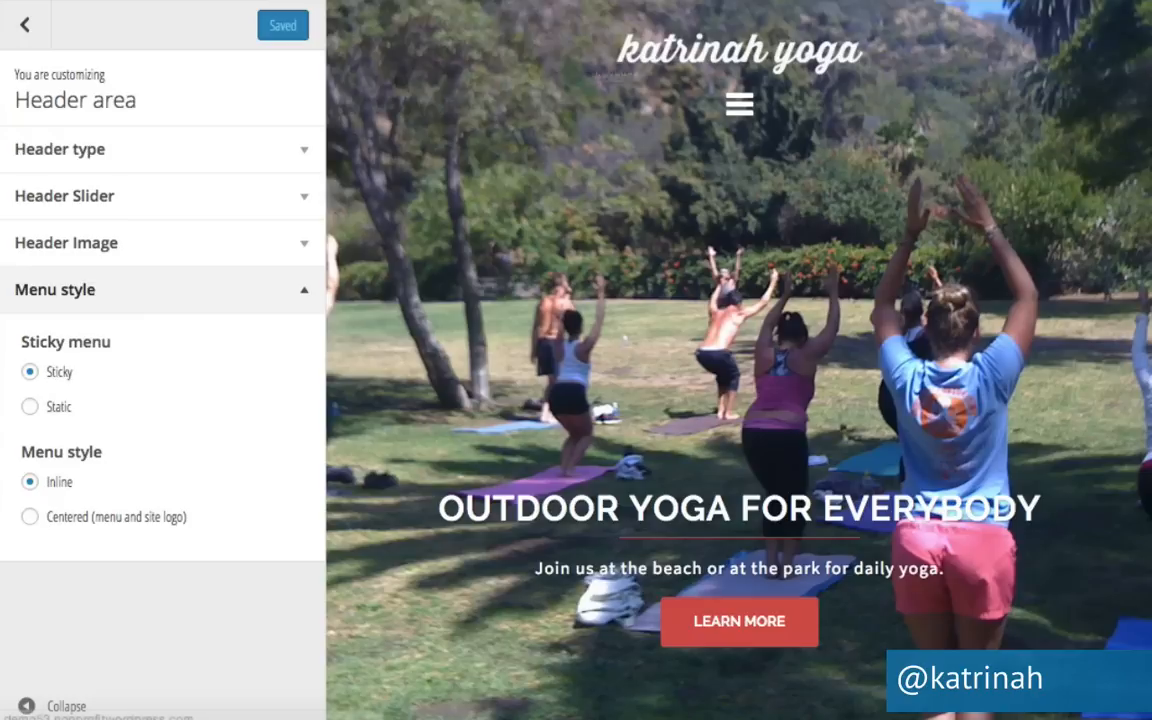
Review the Sticky and Inline menu style choices, then return to the main Customizer sections.
scroll(514, 406, down, 3)
scroll(514, 406, up, 3)
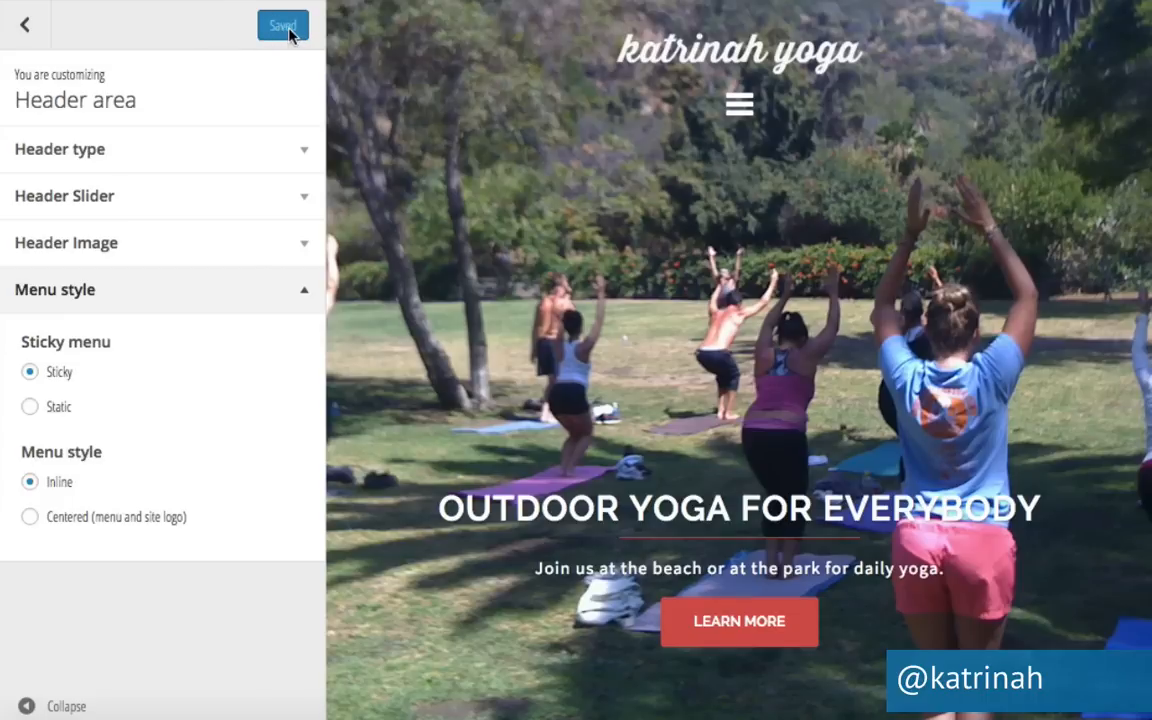
click(28, 33)
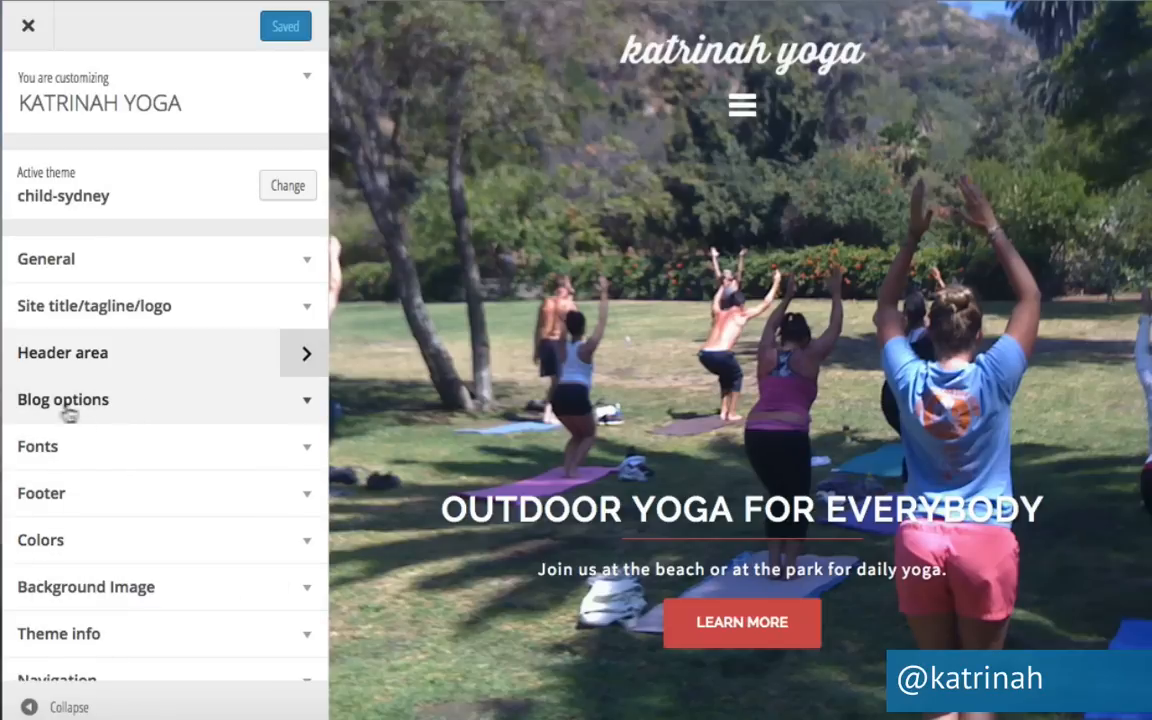
In Blog options, hide post meta on single posts only, leaving index and archives visible.
click(300, 405)
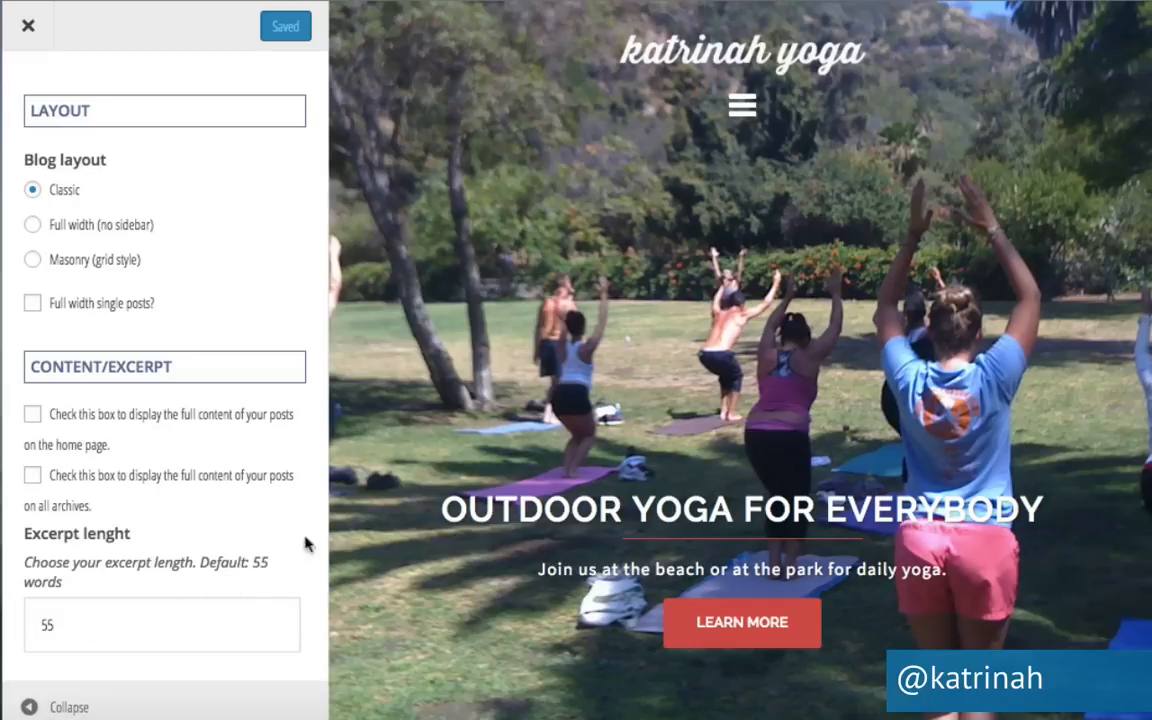
scroll(228, 533, down, 5)
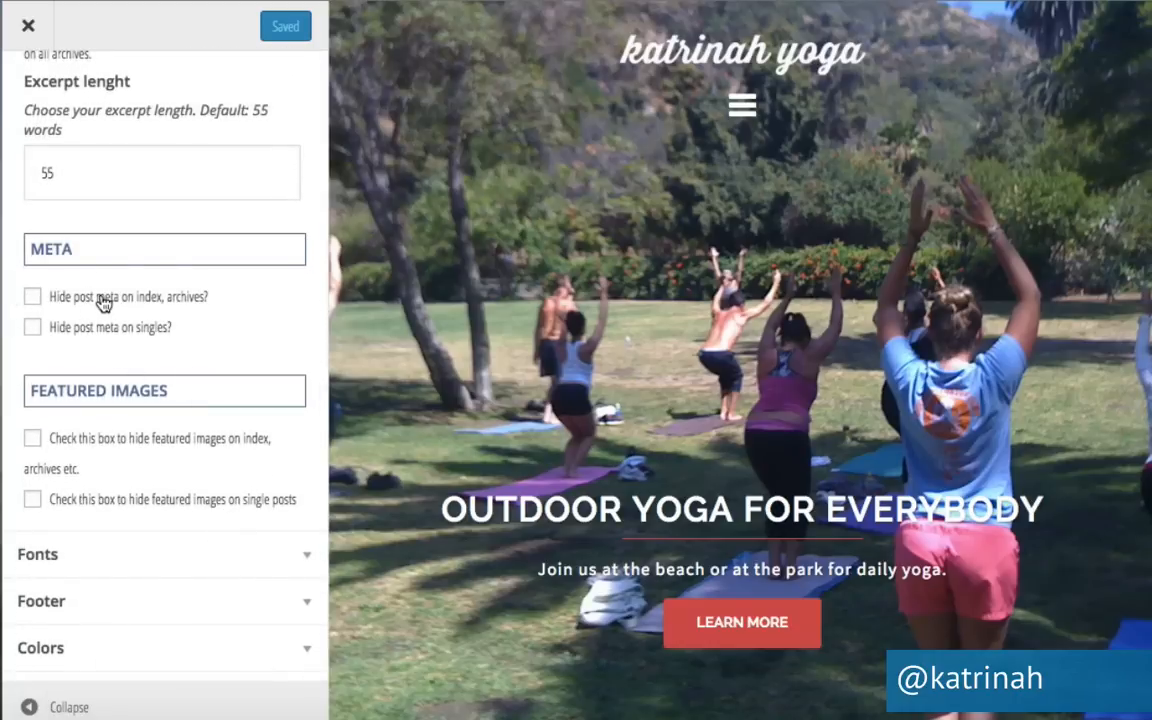
click(33, 298)
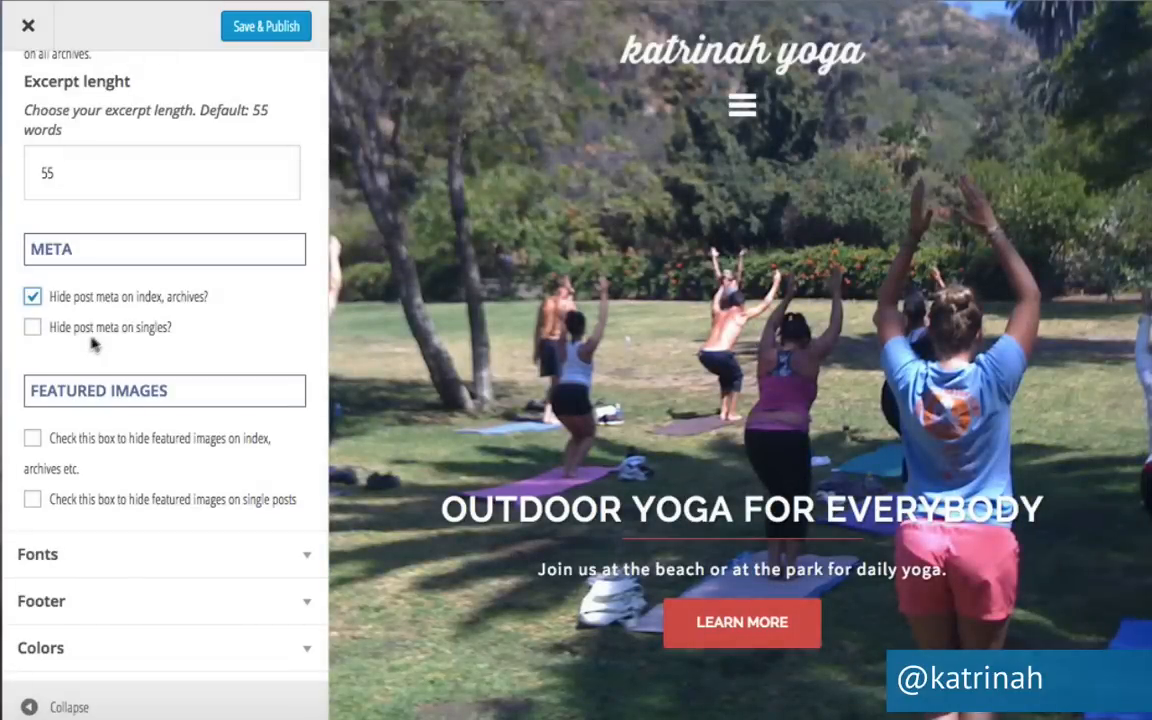
click(34, 330)
click(33, 297)
Publish the blog options change and collapse the section.
scroll(193, 353, up, 10)
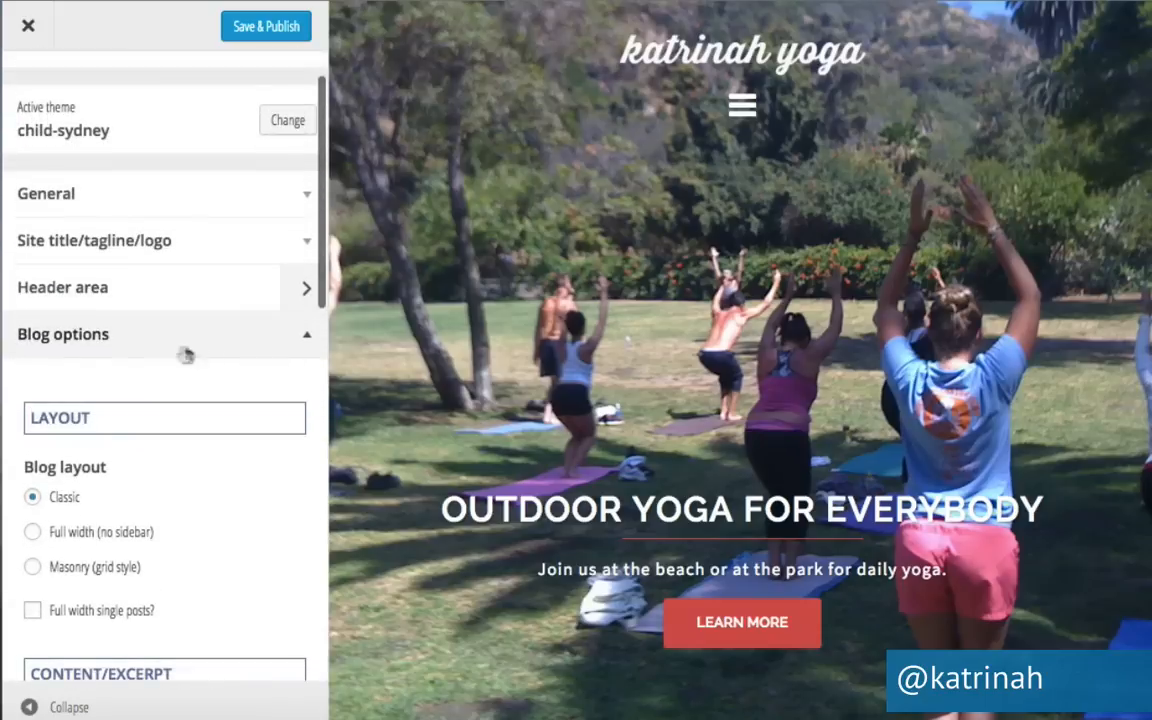
click(274, 29)
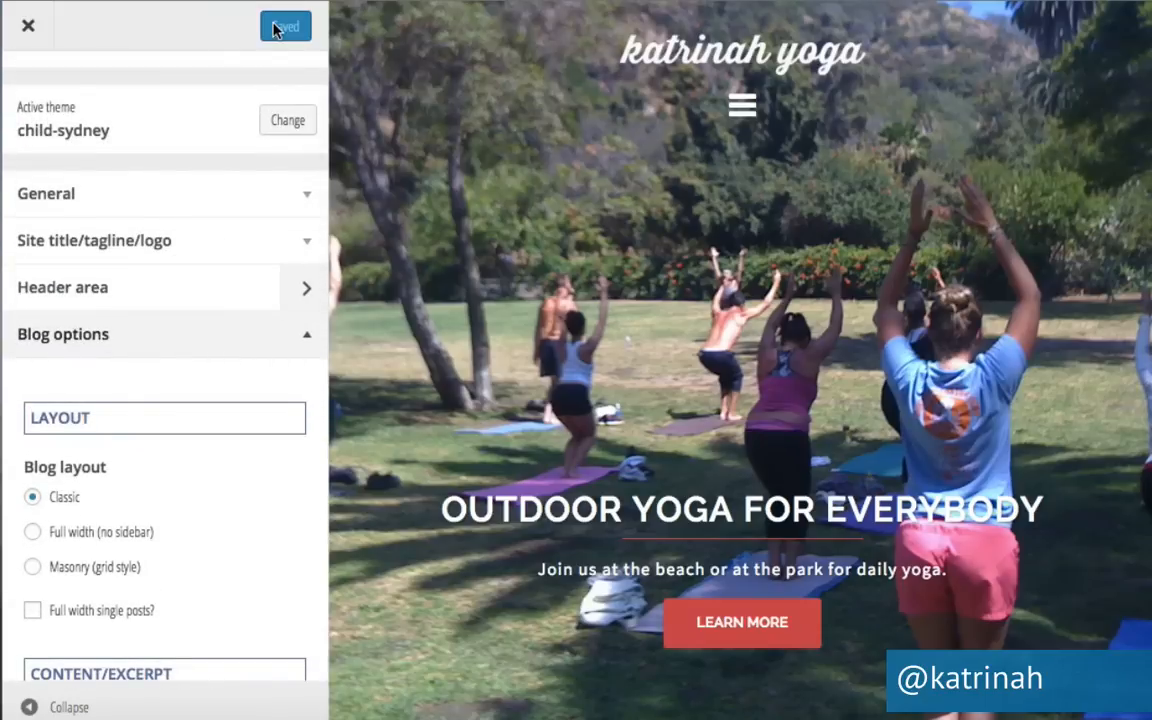
click(310, 343)
scroll(310, 343, down, 2)
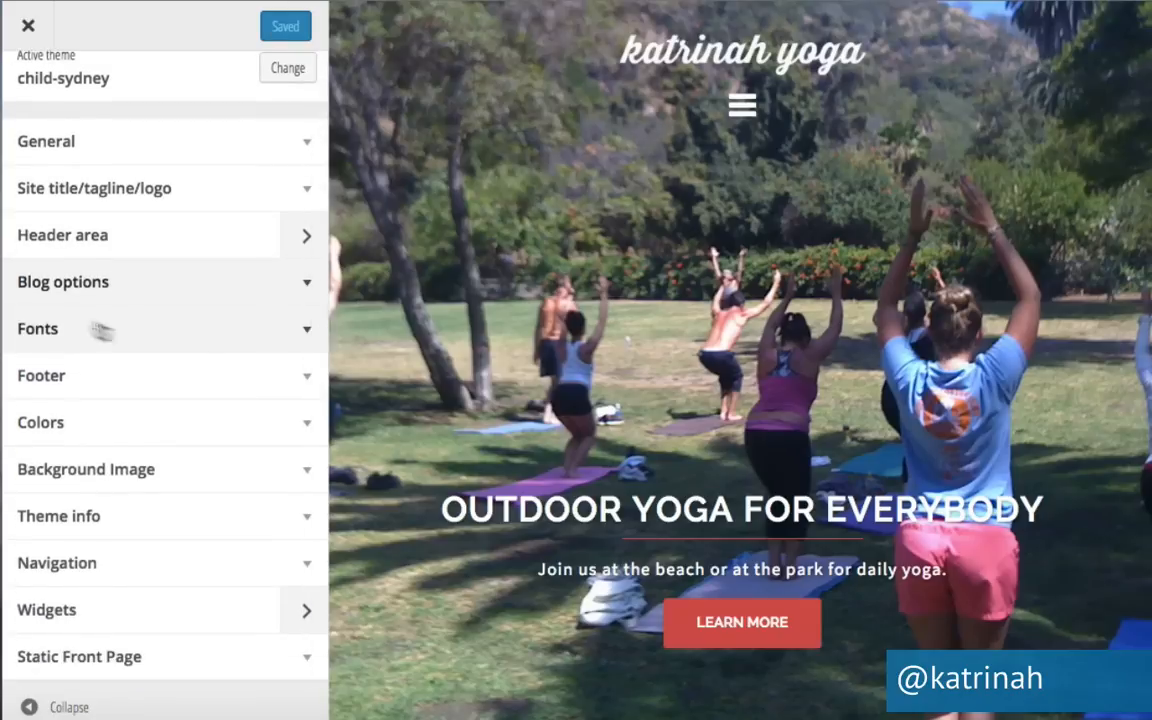
Inspect the Fonts section (Source Sans Pro body, Raleway headings, font sizes) and its help links, then collapse it.
click(306, 330)
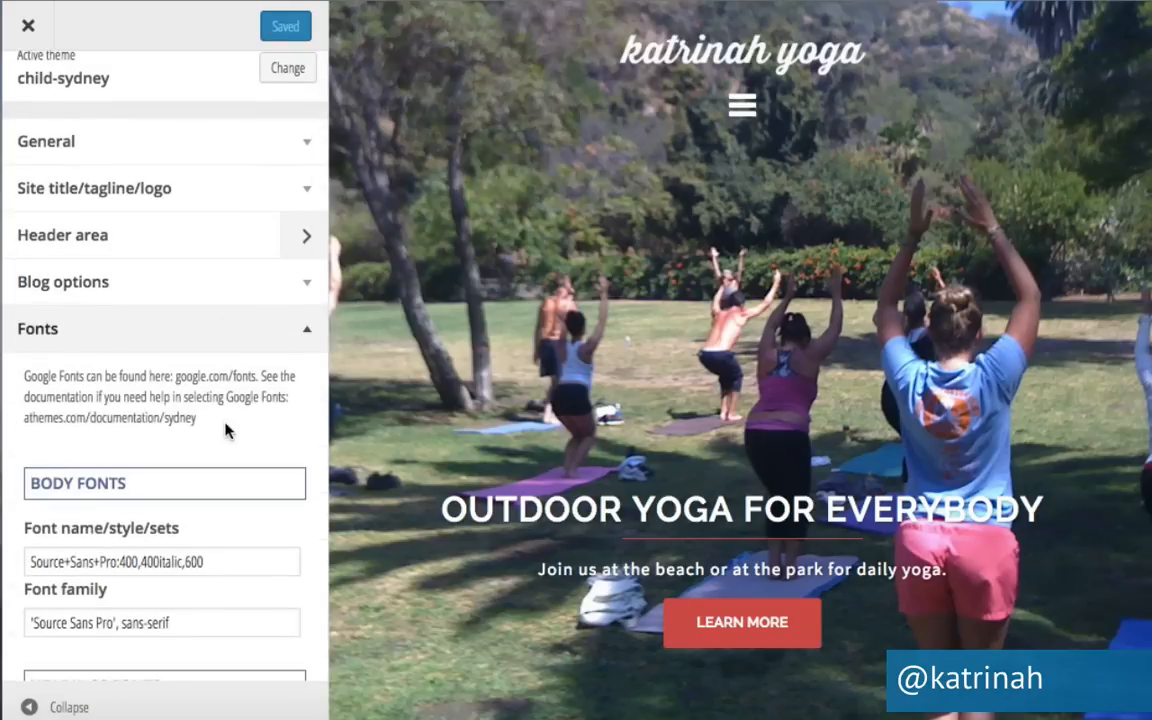
scroll(226, 434, down, 5)
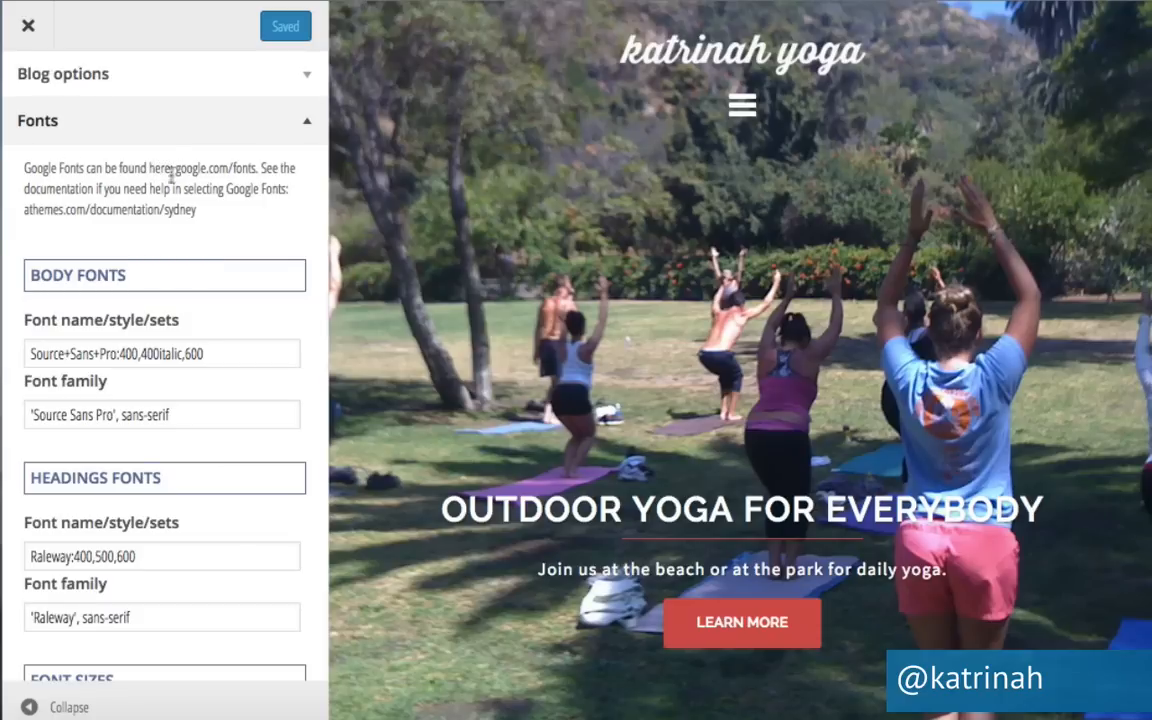
drag(176, 168, 242, 167)
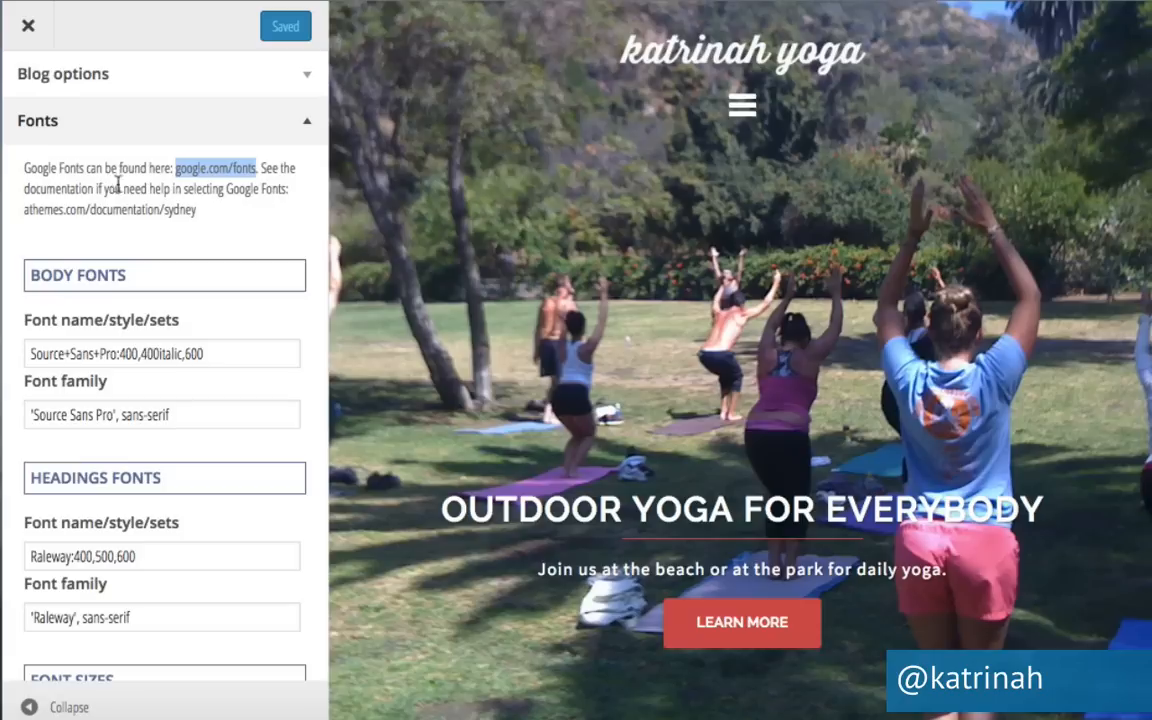
drag(23, 210, 196, 210)
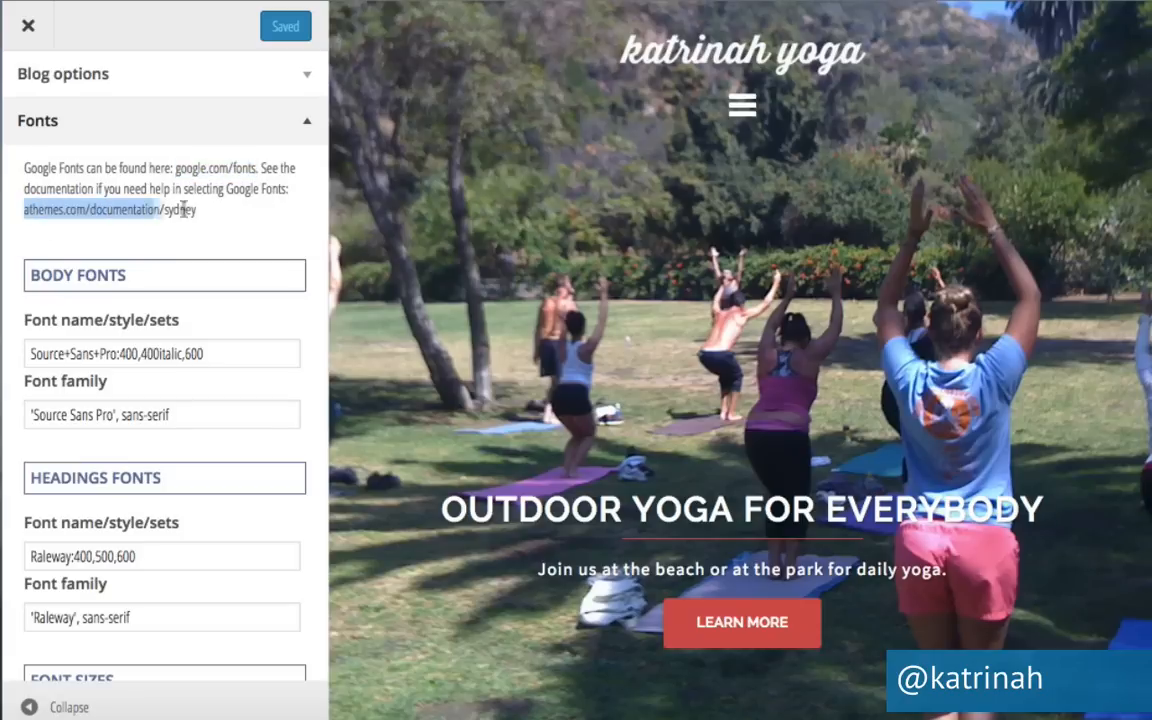
scroll(276, 489, down, 10)
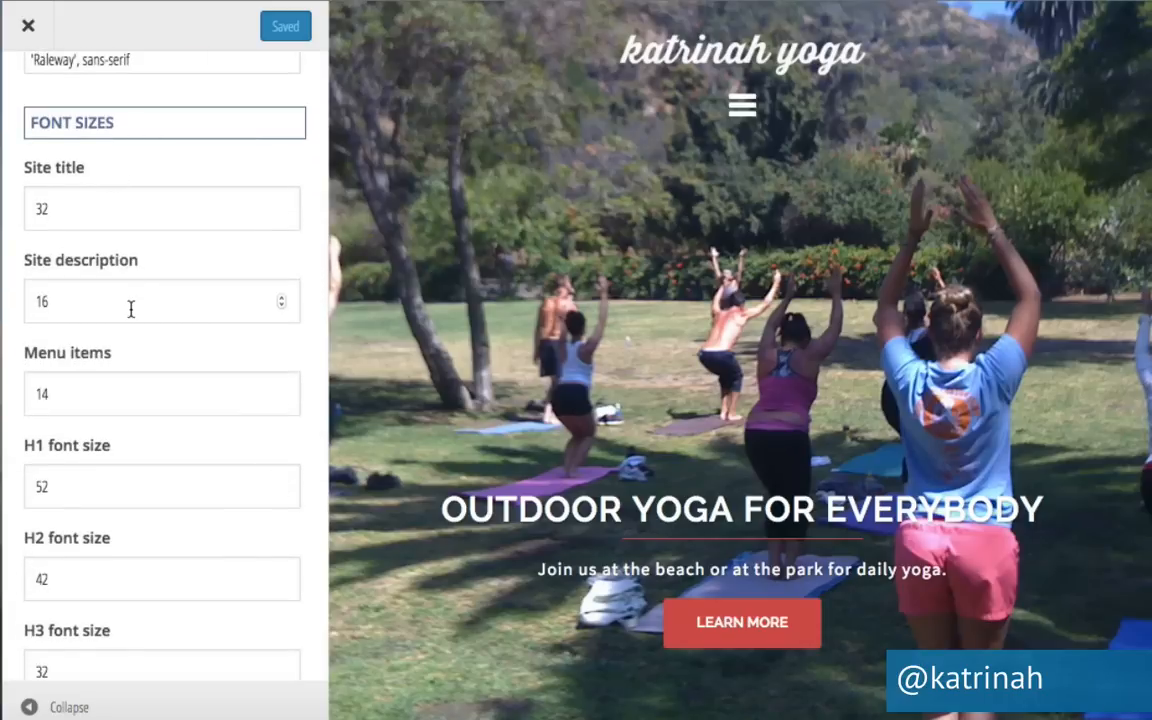
scroll(210, 557, down, 5)
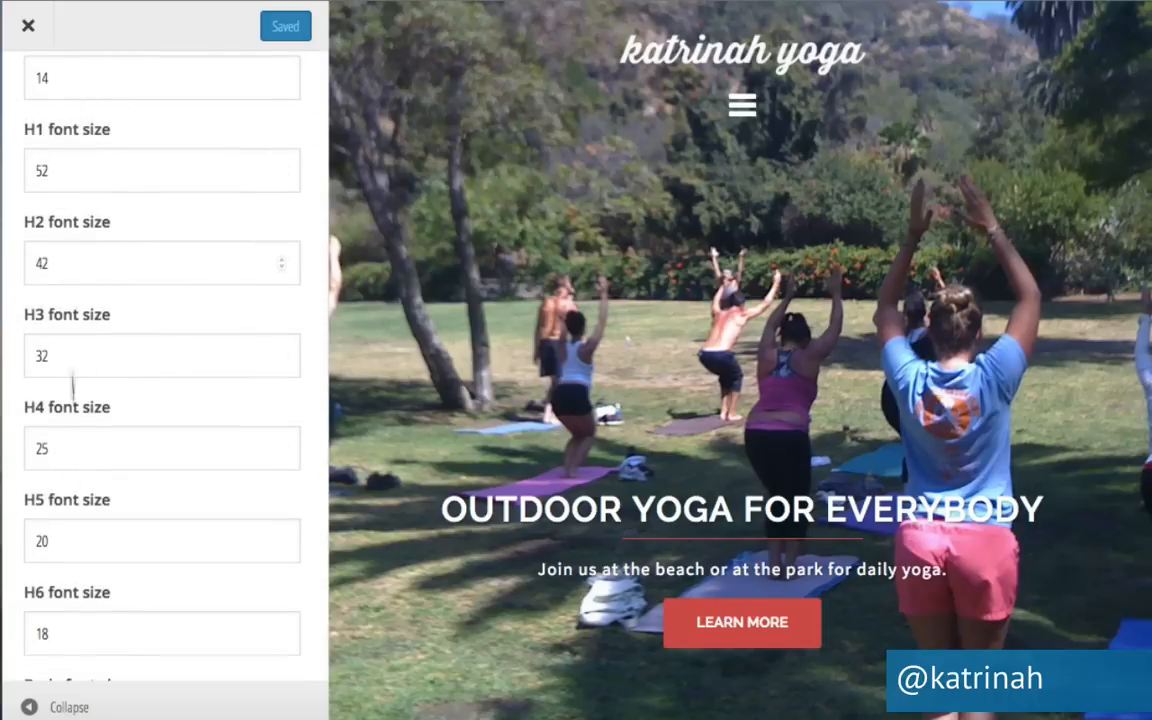
scroll(167, 555, down, 5)
scroll(167, 563, up, 10)
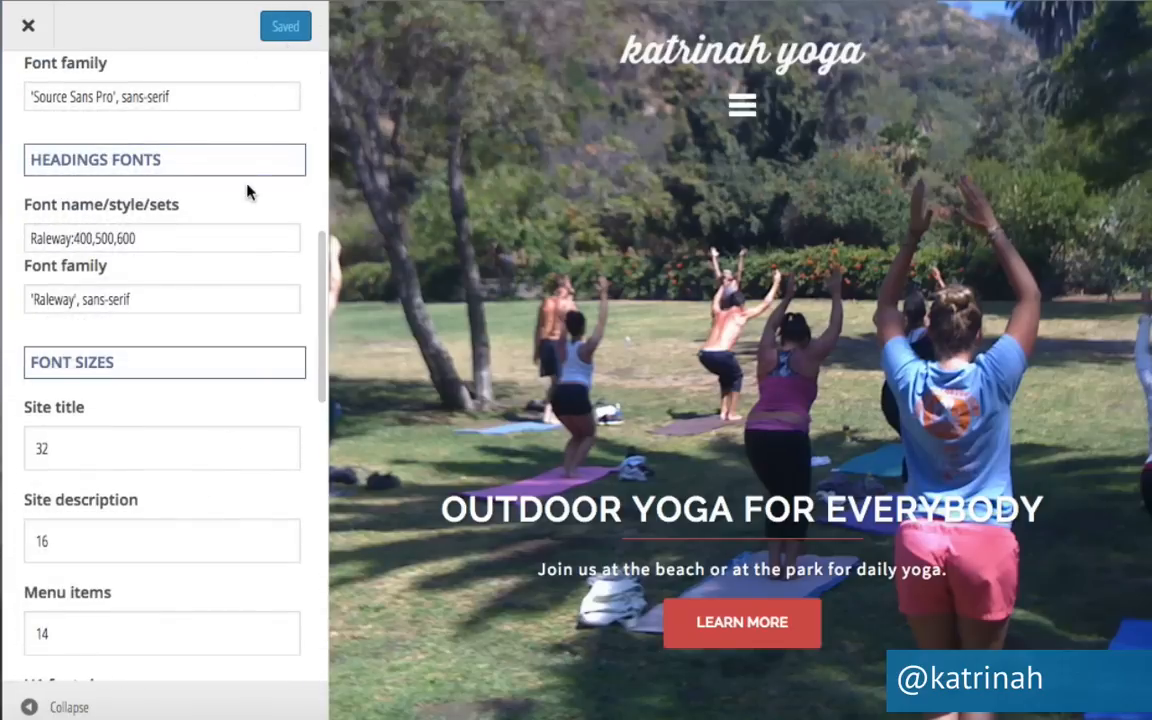
scroll(247, 192, up, 4)
click(309, 125)
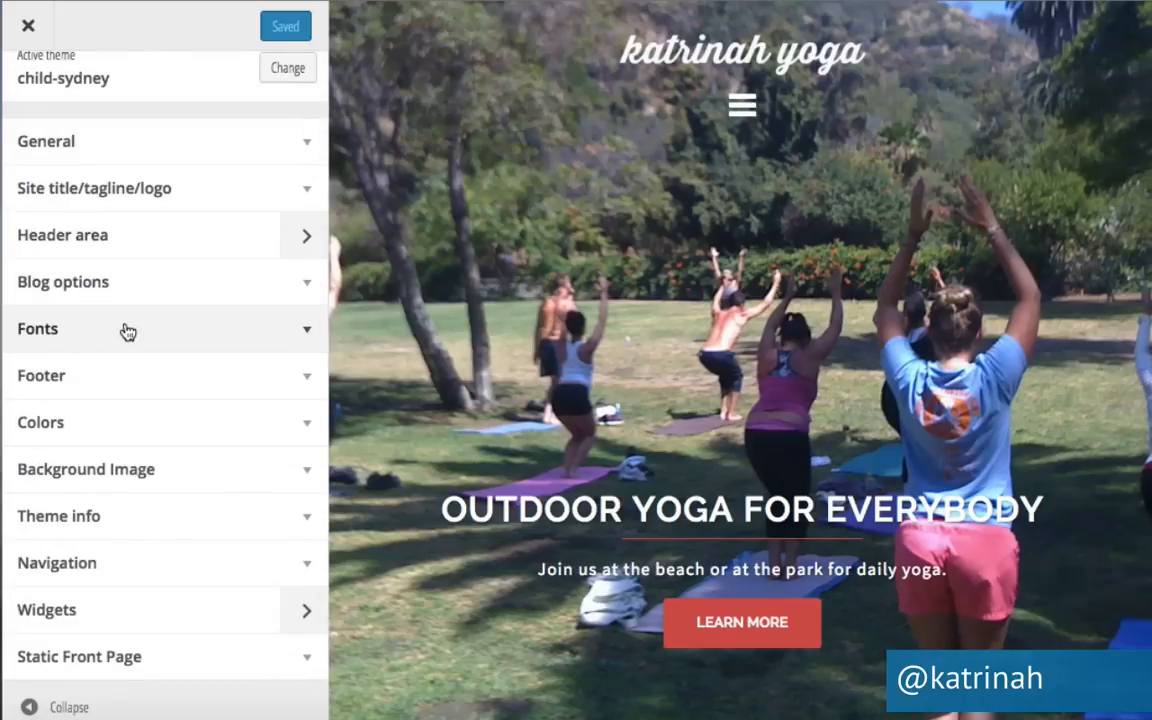
Choose 'Two' footer widget areas in the Footer section and publish.
click(306, 385)
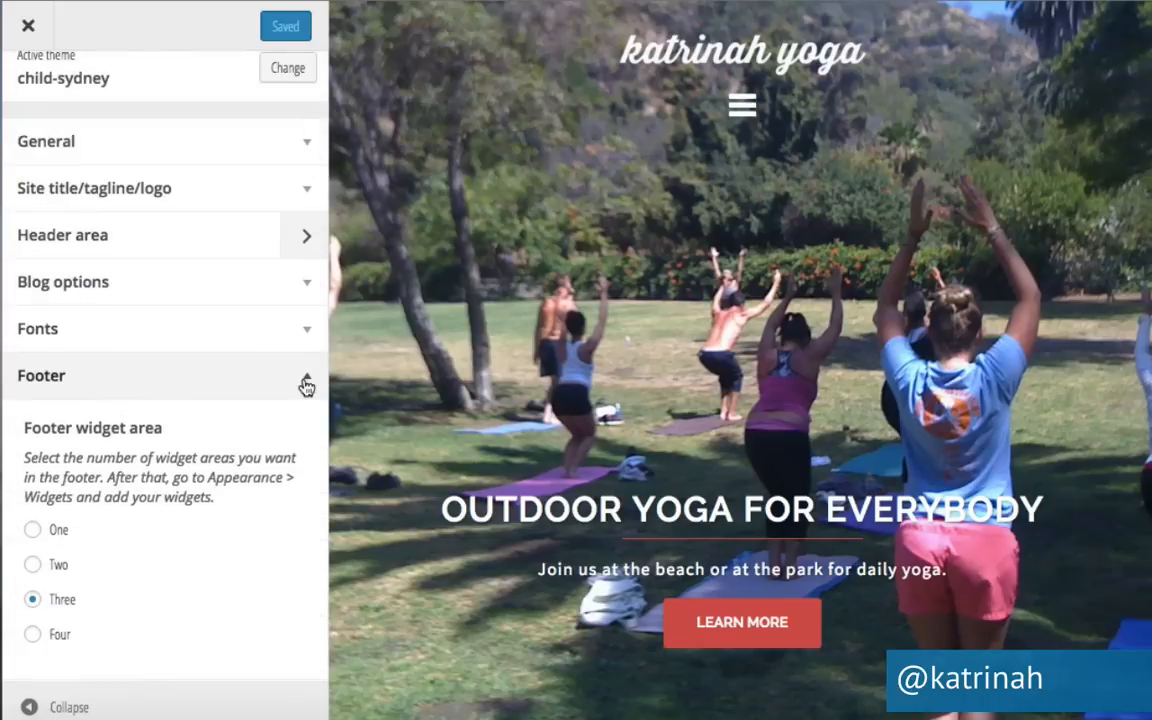
scroll(195, 524, down, 5)
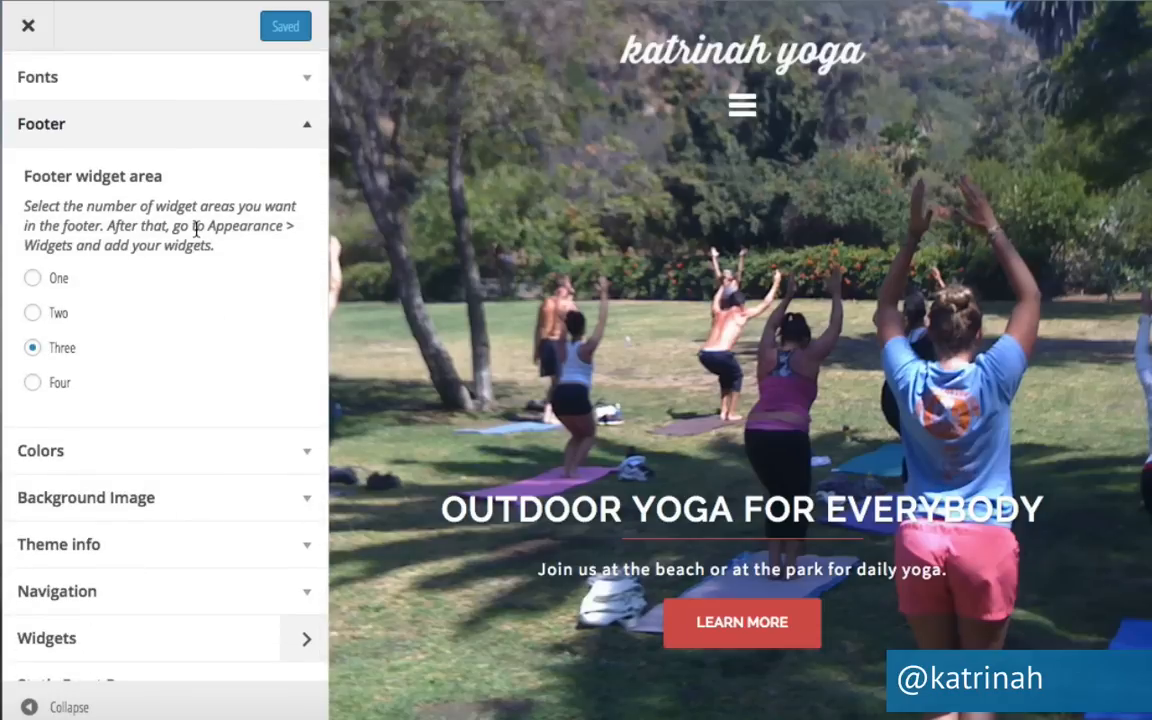
click(33, 314)
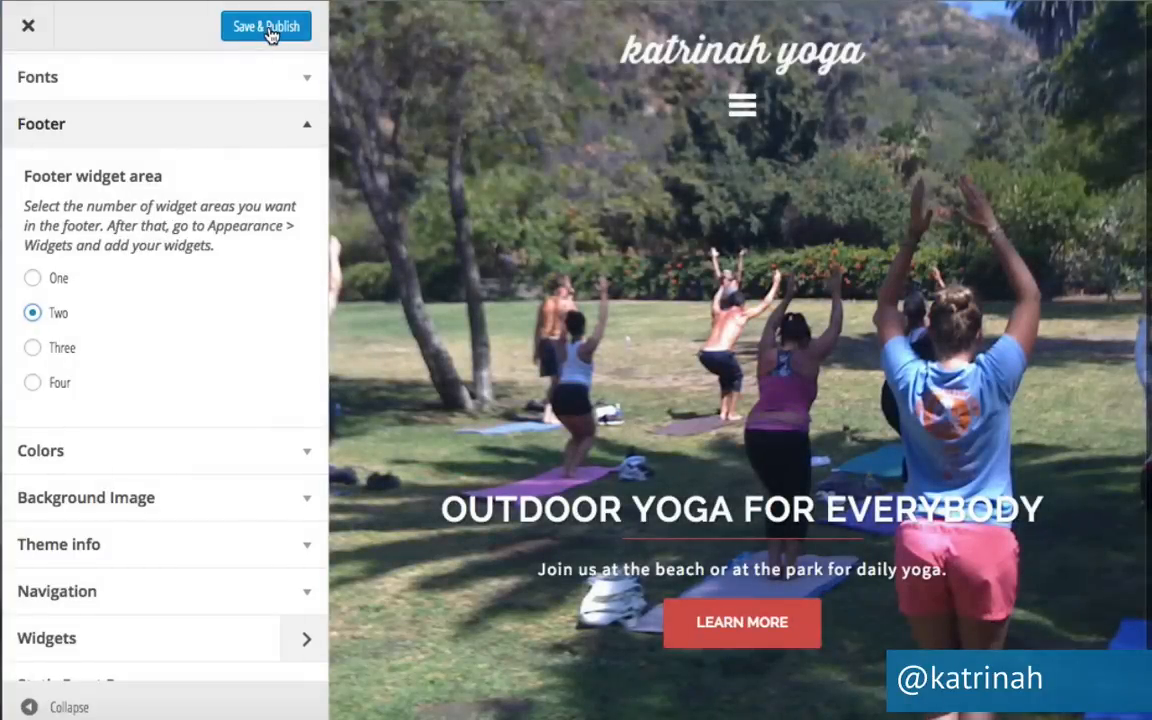
click(268, 33)
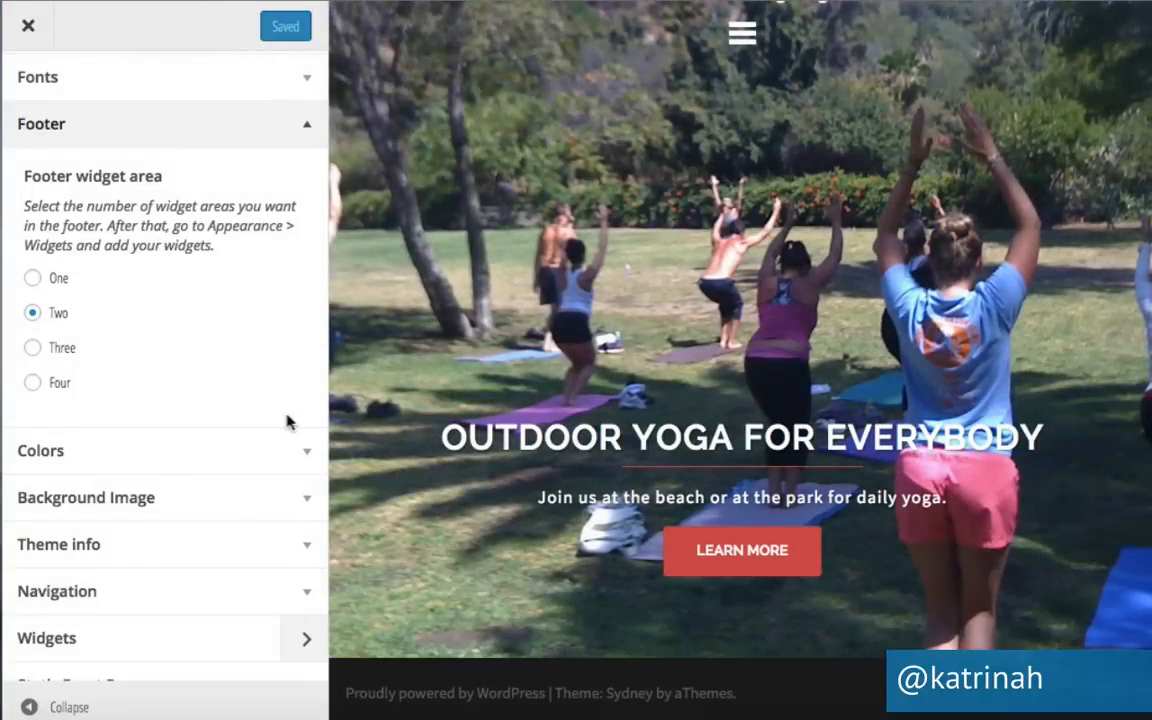
click(307, 456)
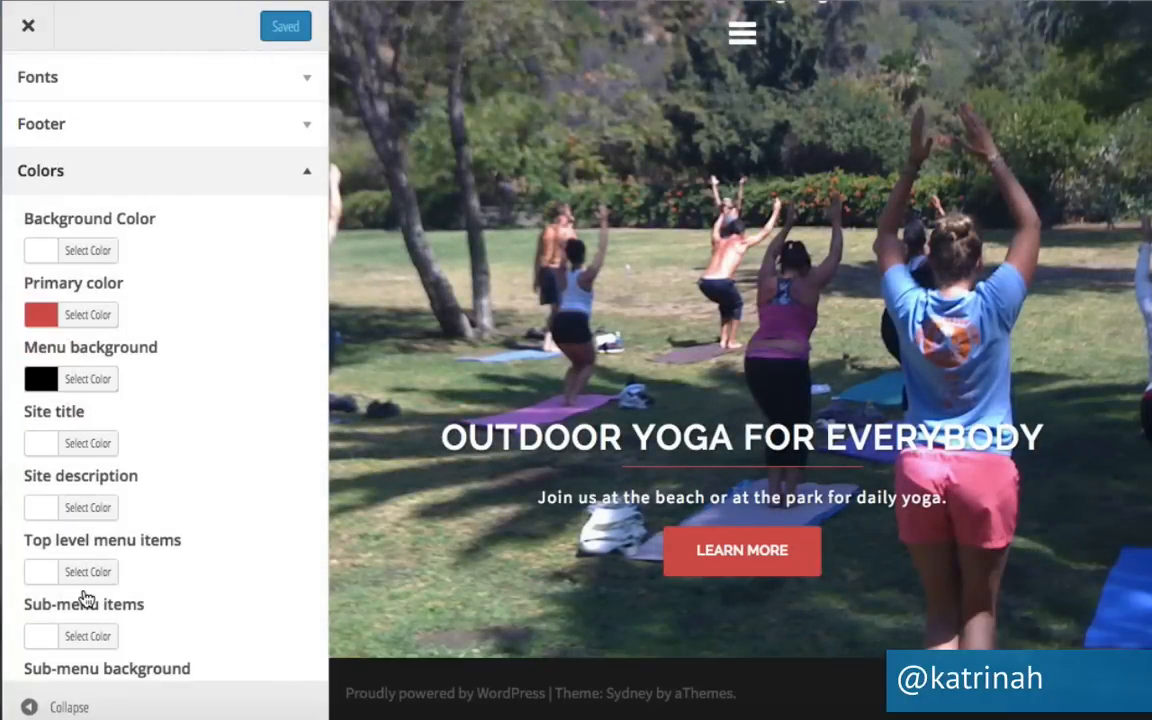
Try grey and blue background colour shades, then set the background back to white (#ffffff).
scroll(82, 597, down, 5)
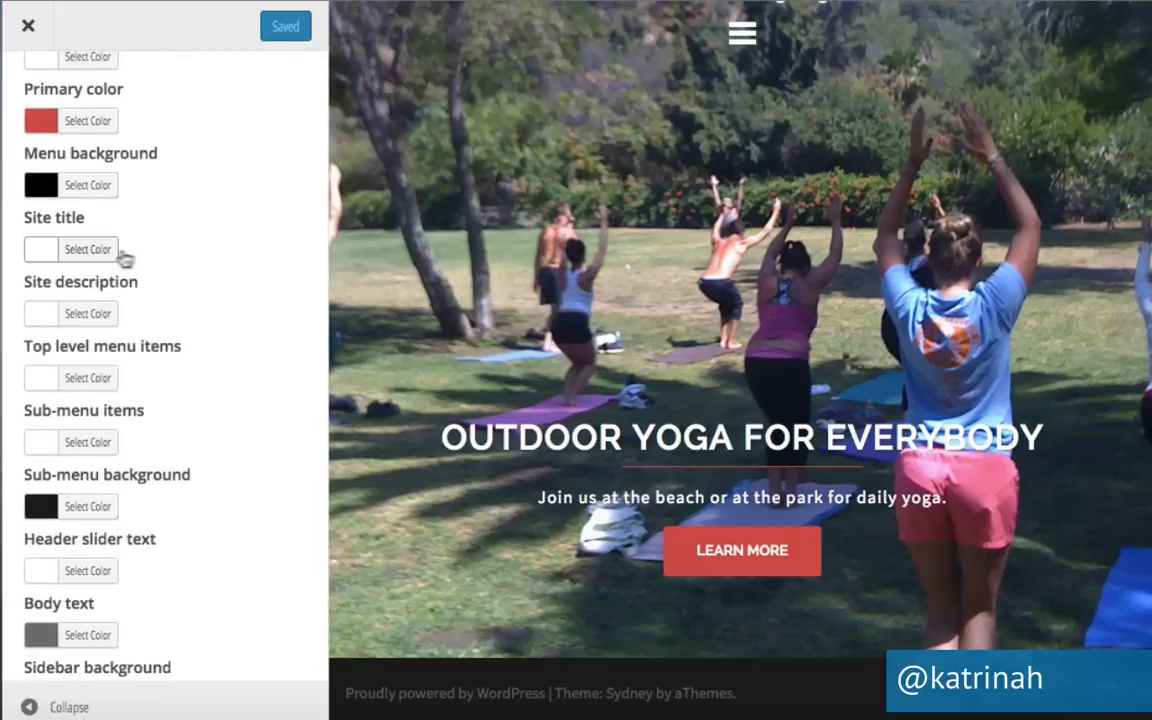
scroll(135, 258, up, 7)
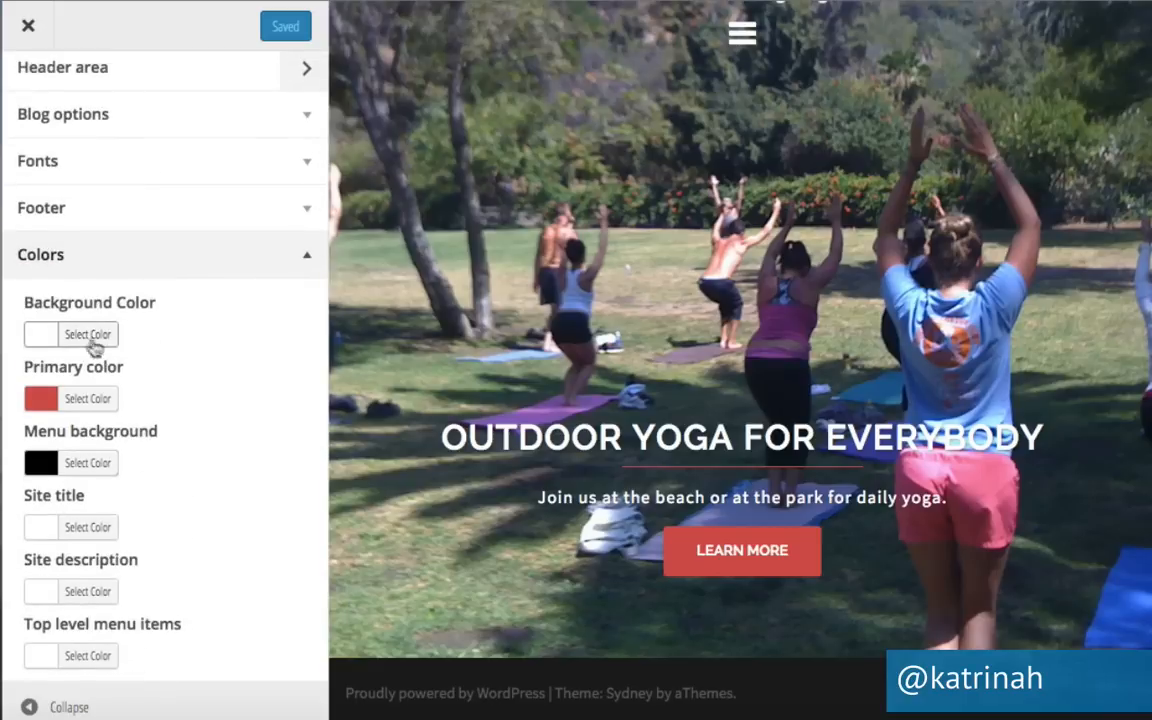
click(87, 336)
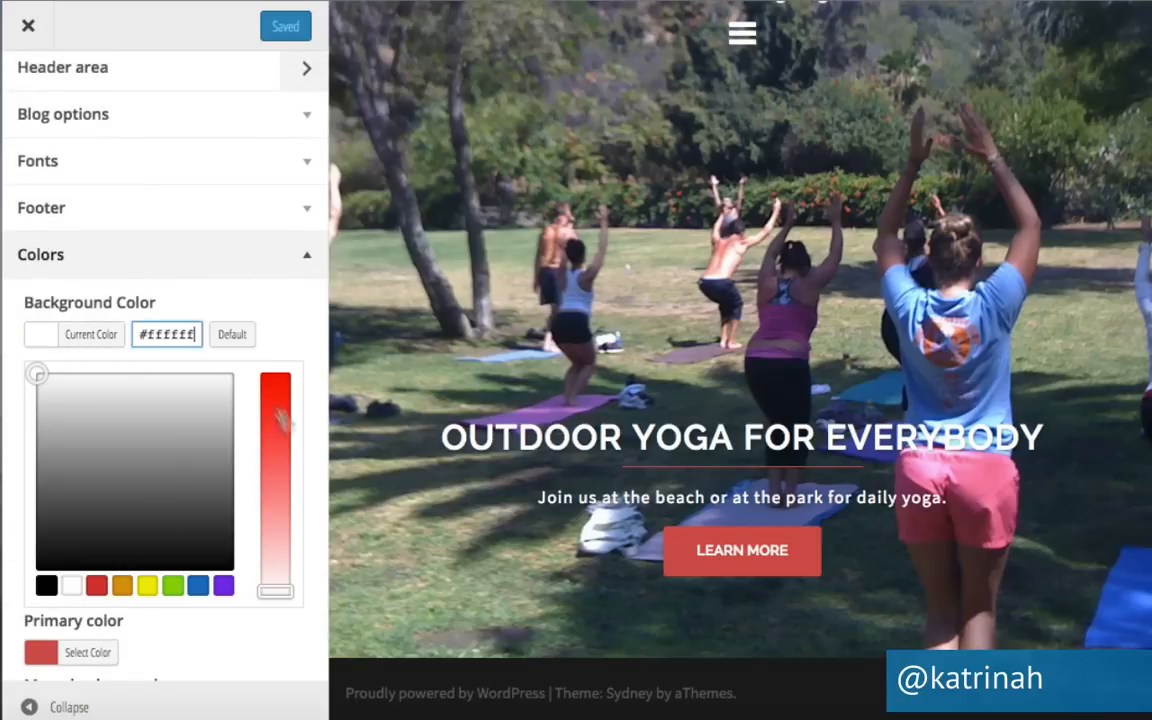
drag(39, 373, 180, 486)
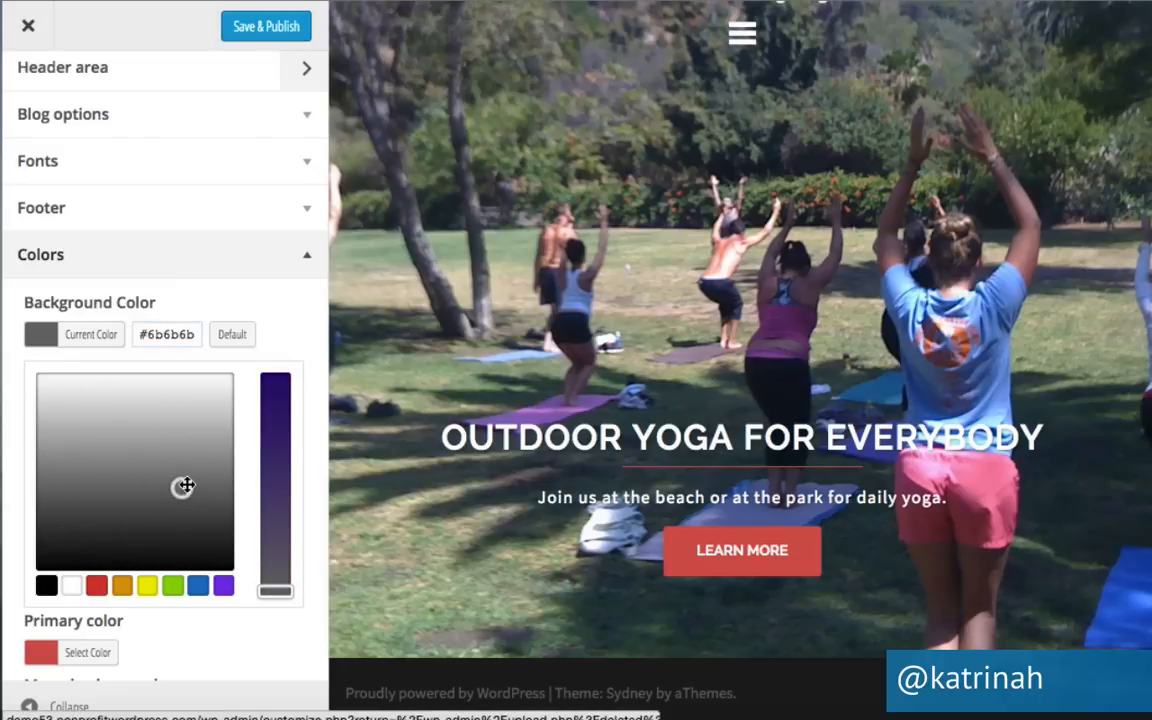
click(198, 585)
drag(149, 419, 197, 500)
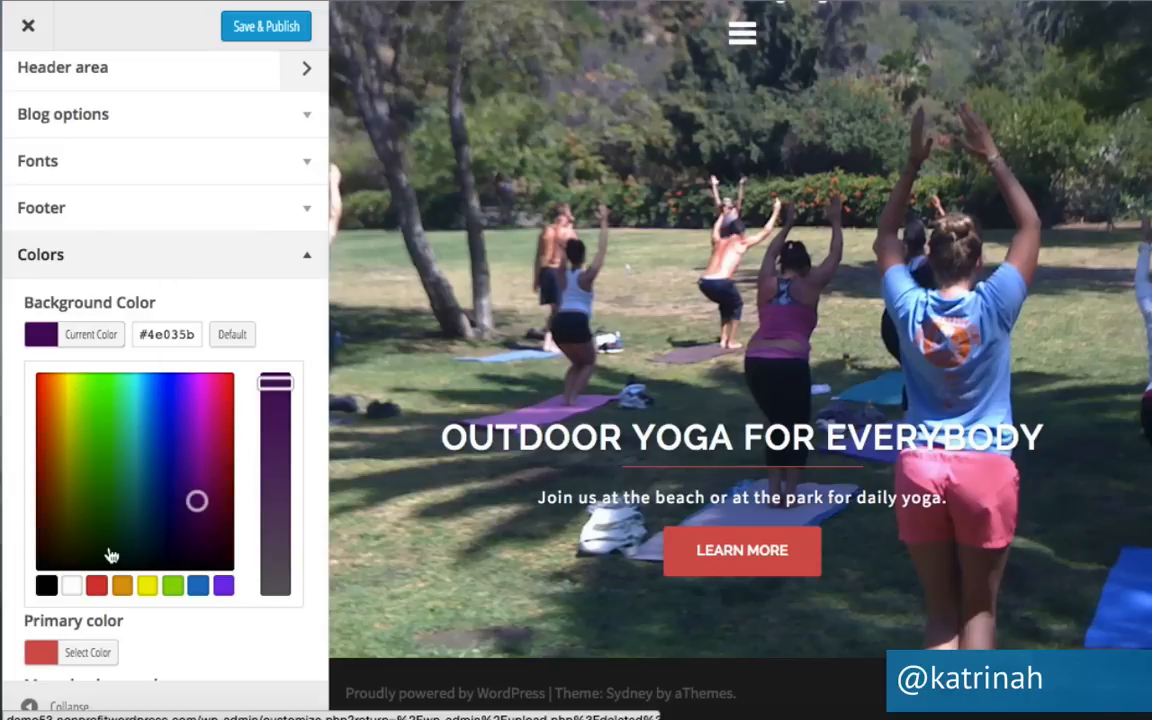
click(72, 589)
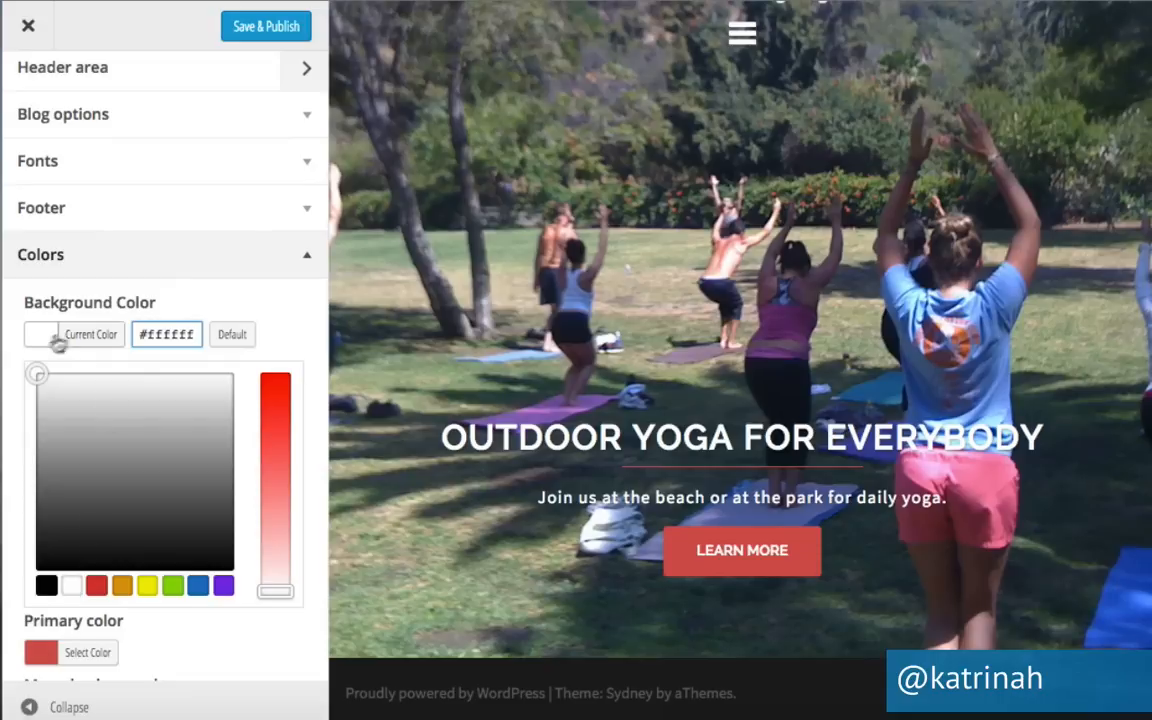
Publish the white background colour and collapse the Colors section.
click(263, 26)
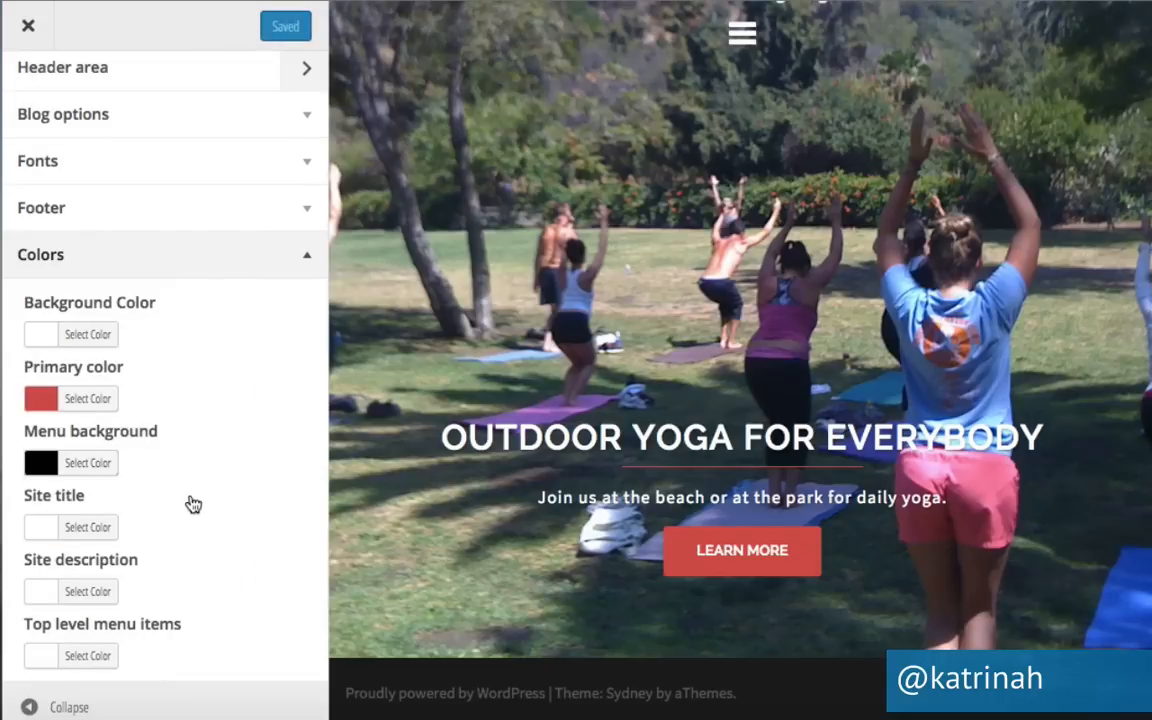
scroll(190, 502, down, 3)
scroll(193, 503, down, 10)
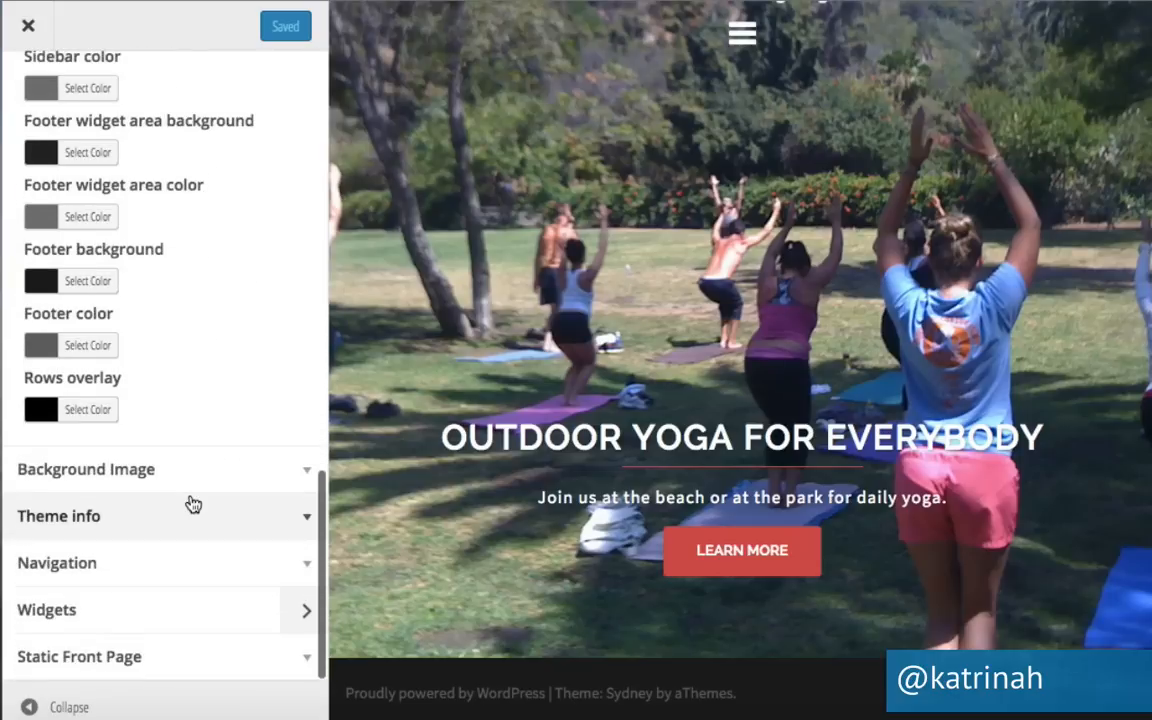
scroll(193, 503, up, 10)
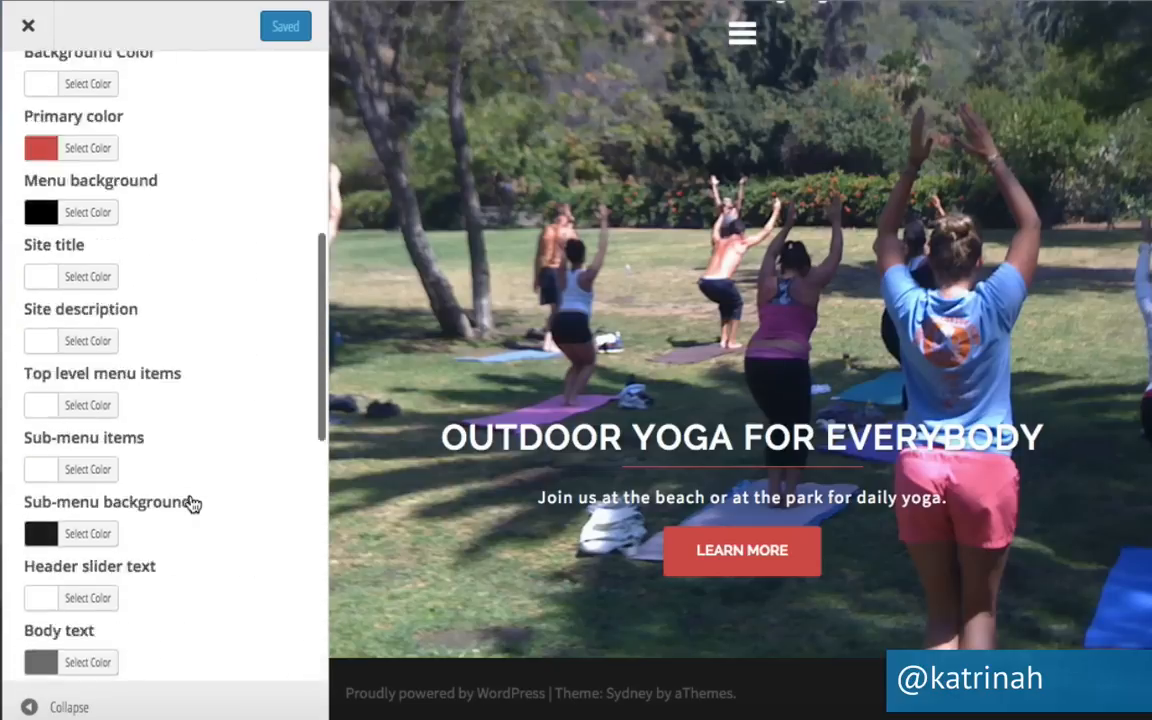
scroll(193, 503, up, 3)
click(305, 361)
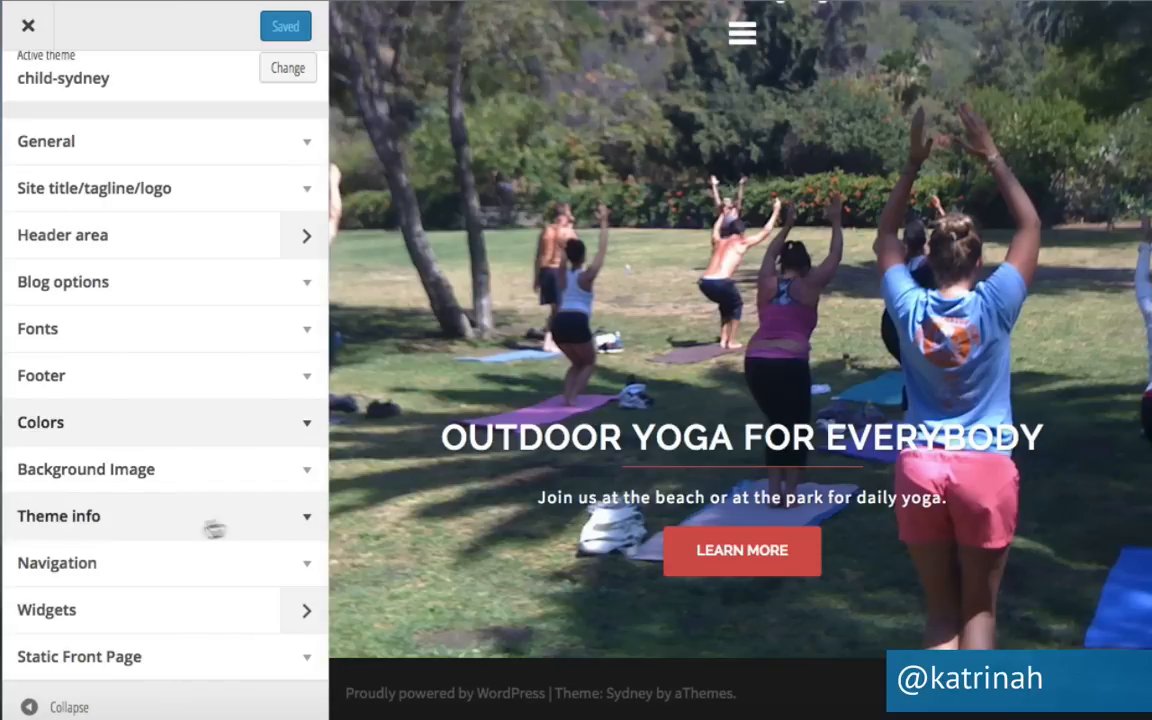
Glance at the Theme info links, then expand Navigation to confirm Menu is the Primary Menu.
click(305, 521)
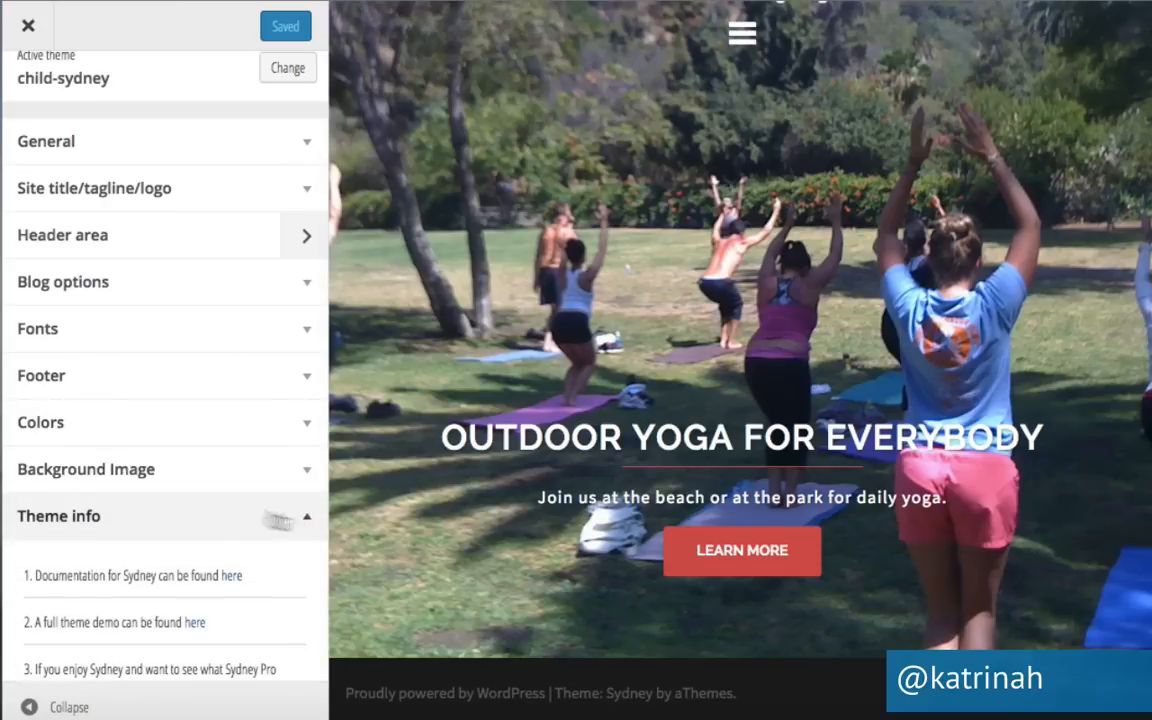
scroll(211, 507, down, 5)
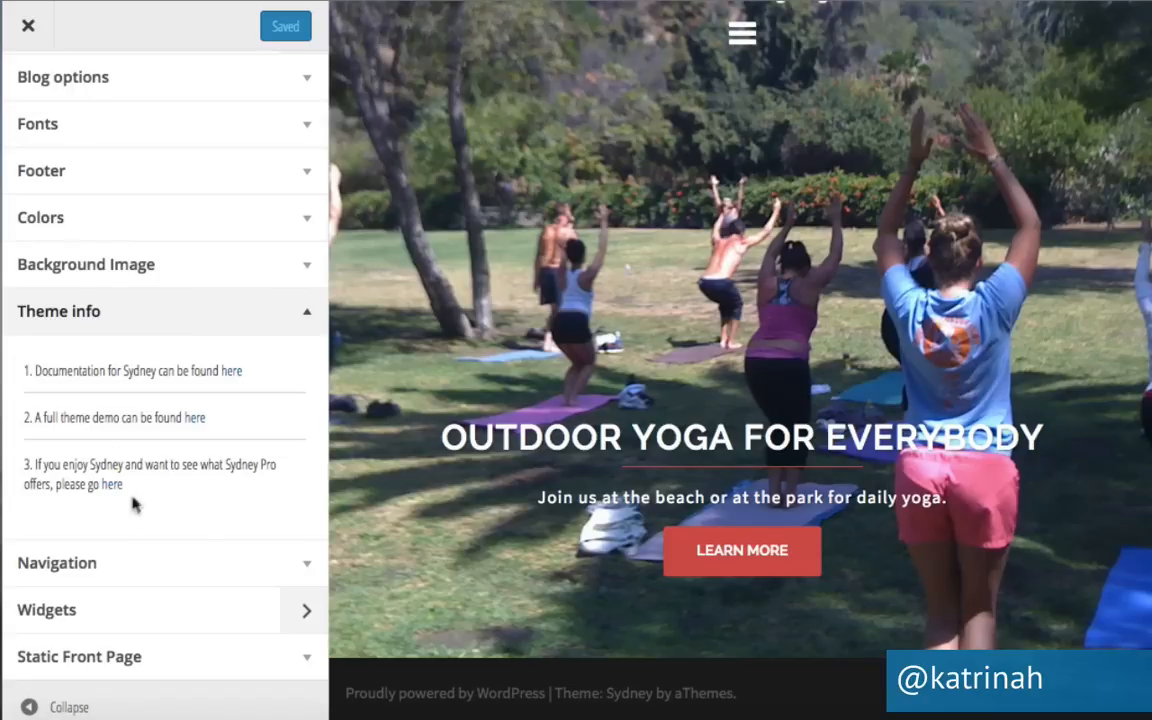
click(305, 311)
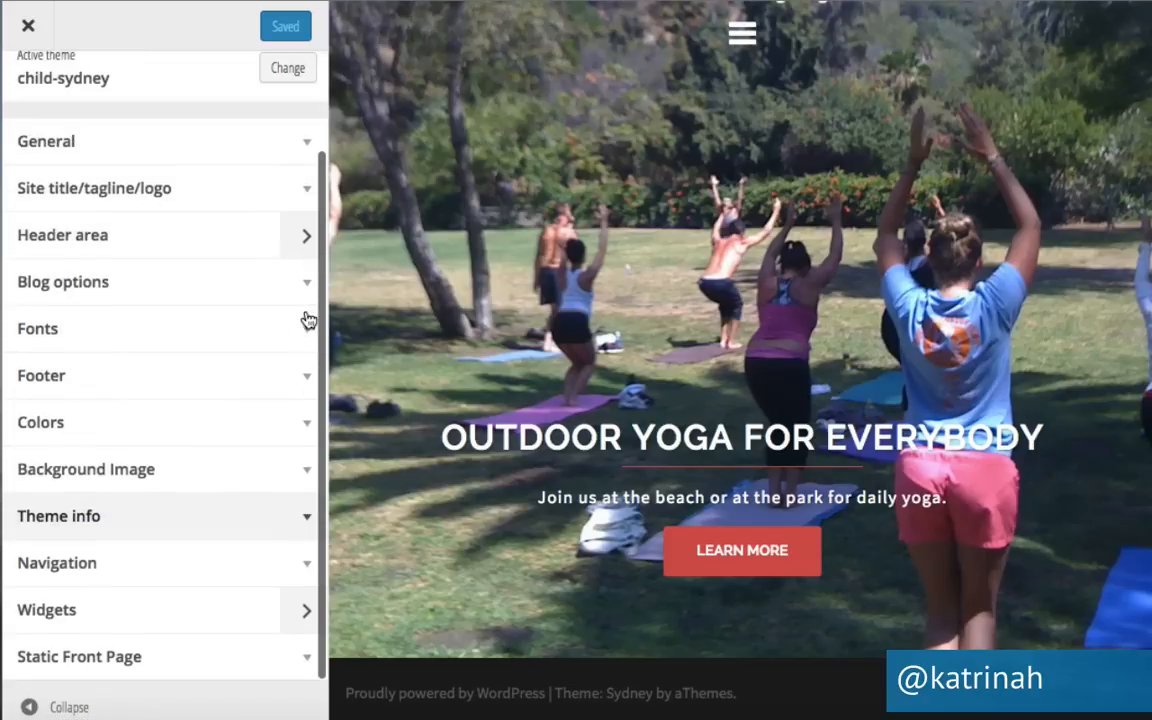
click(306, 565)
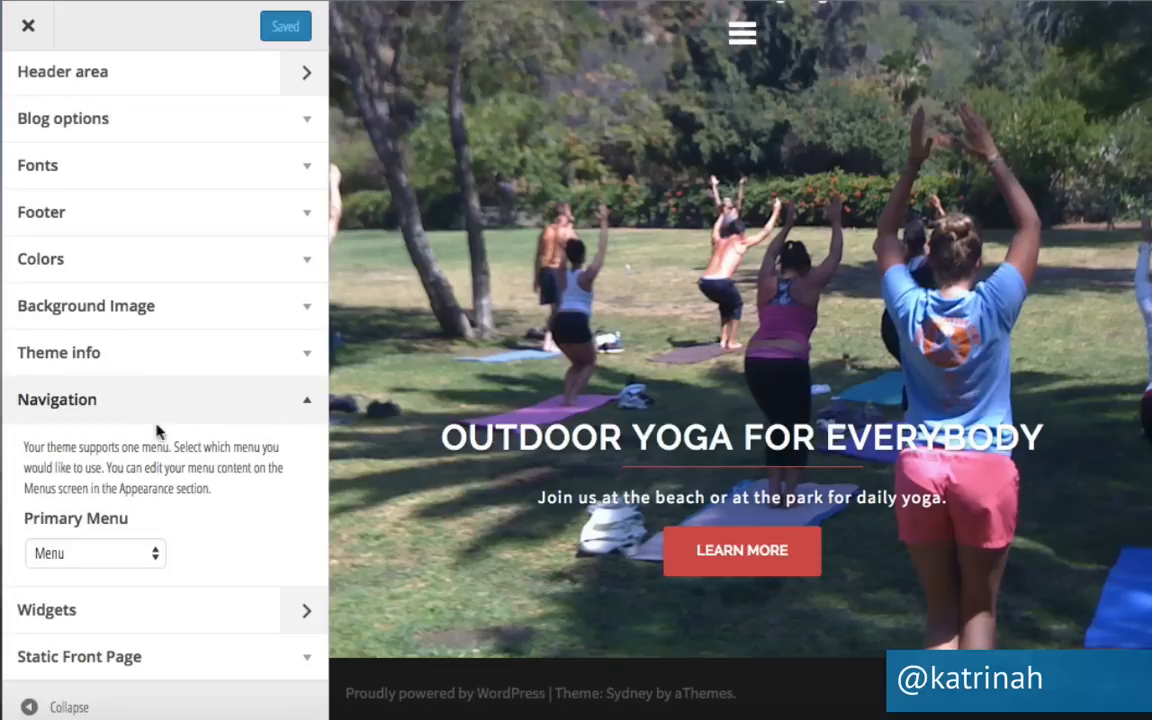
Inspect the empty Footer 1 widget area and its widget help text, then go back to the section list.
click(310, 403)
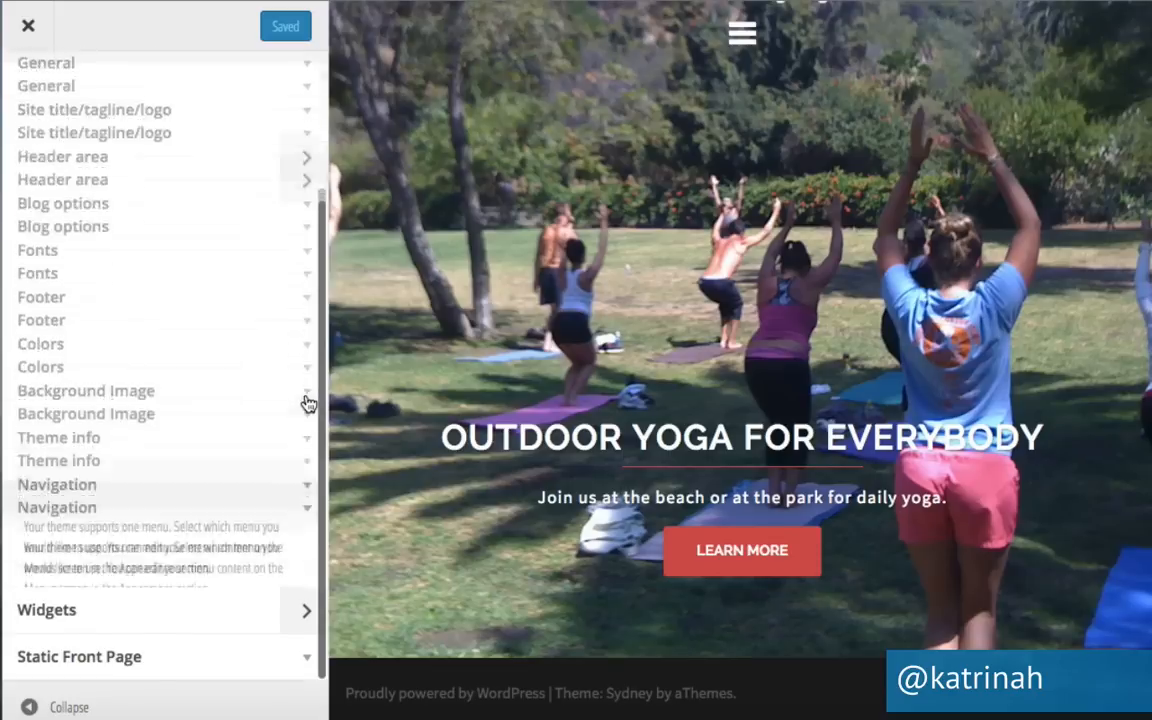
click(299, 614)
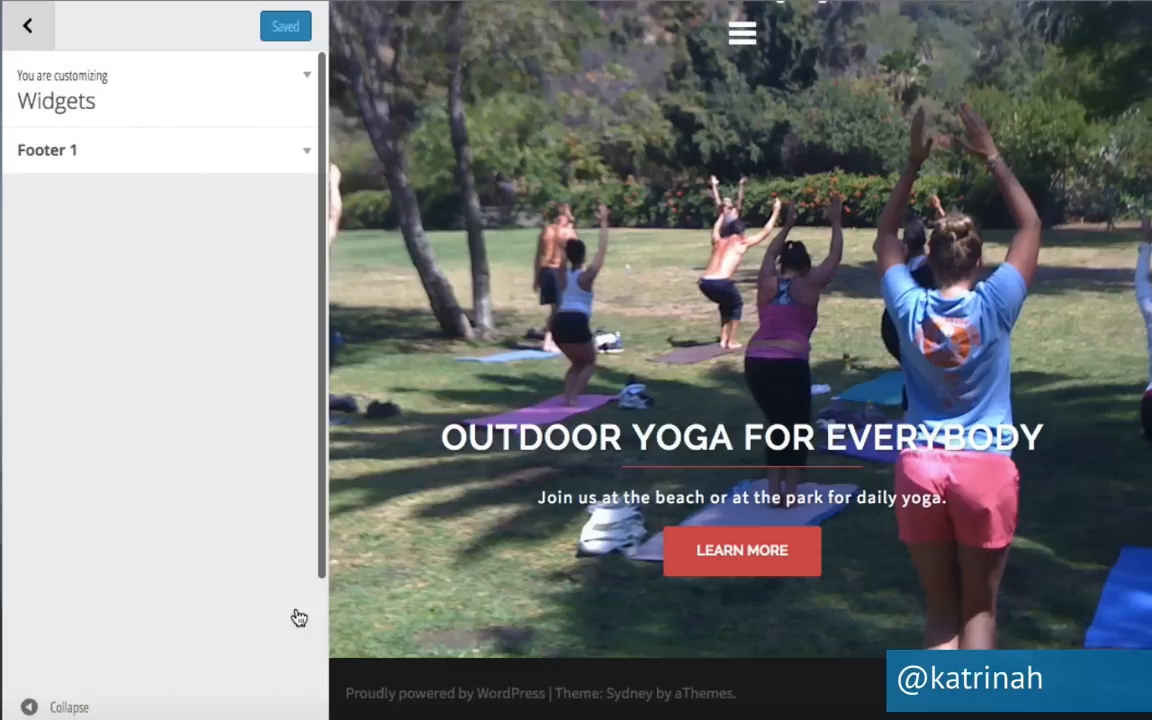
click(305, 155)
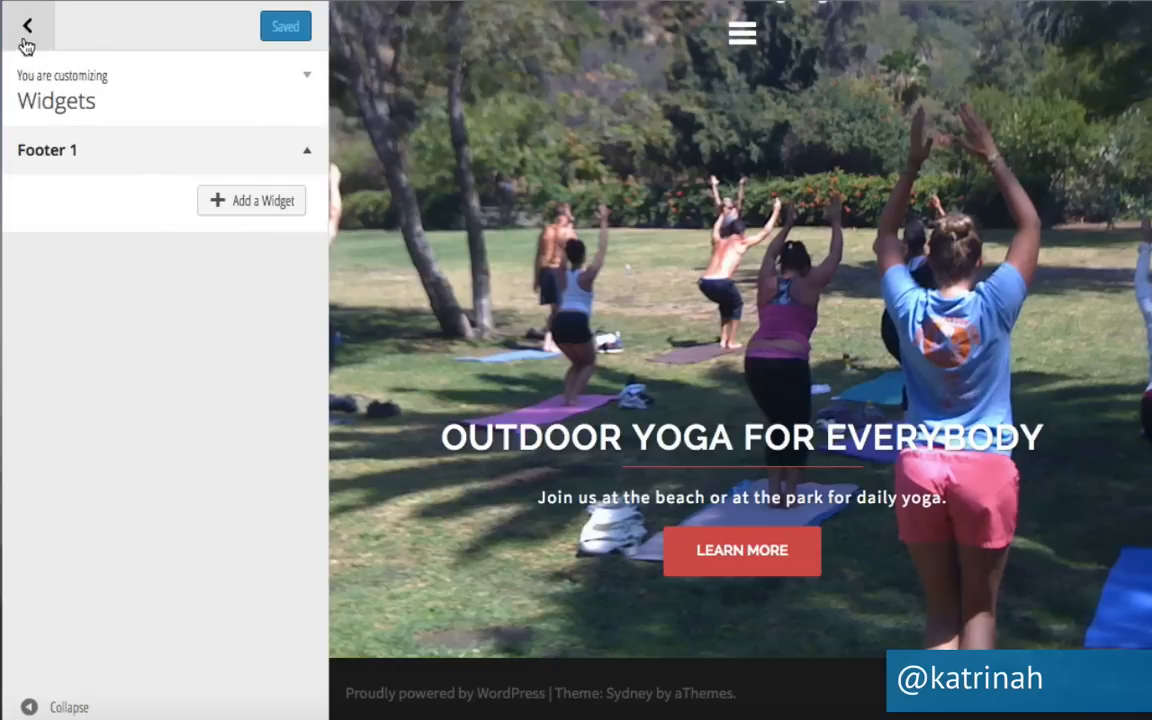
click(307, 78)
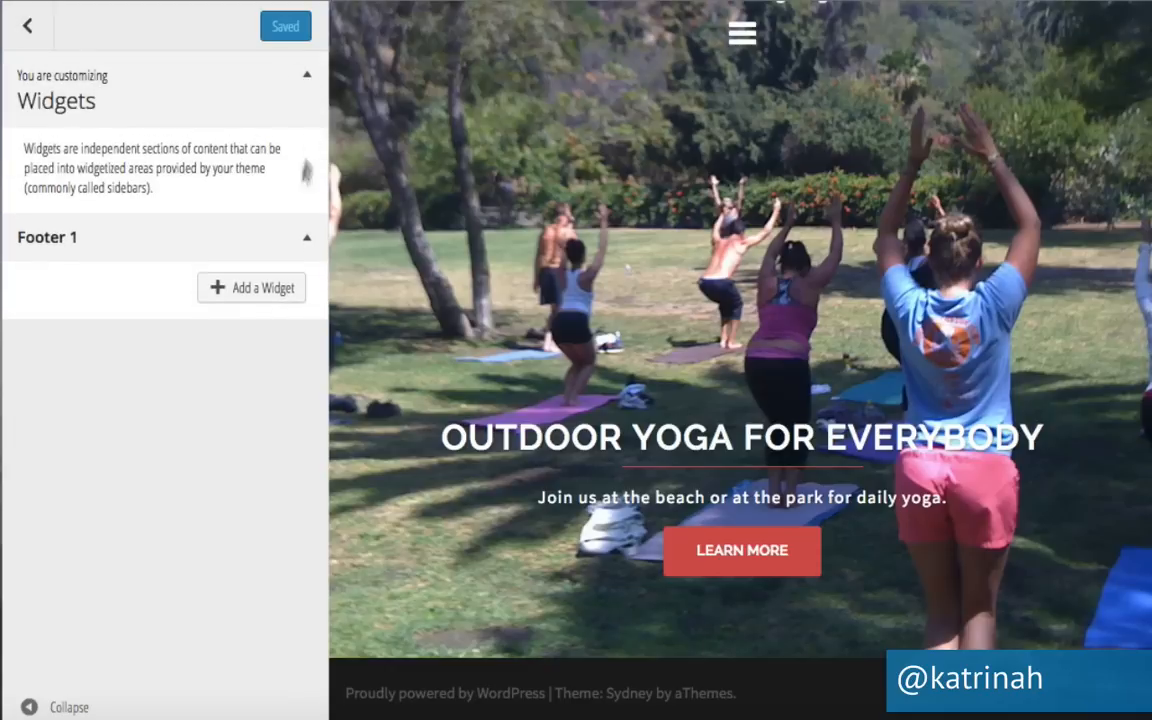
click(302, 241)
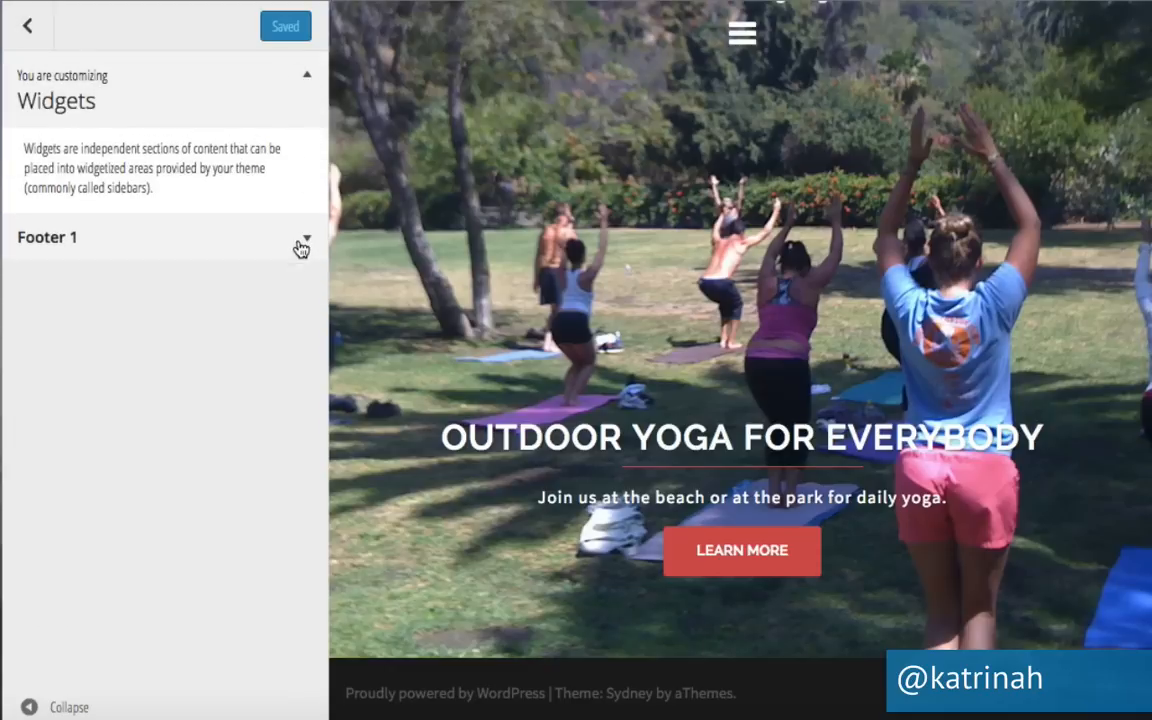
click(28, 38)
scroll(206, 527, down, 3)
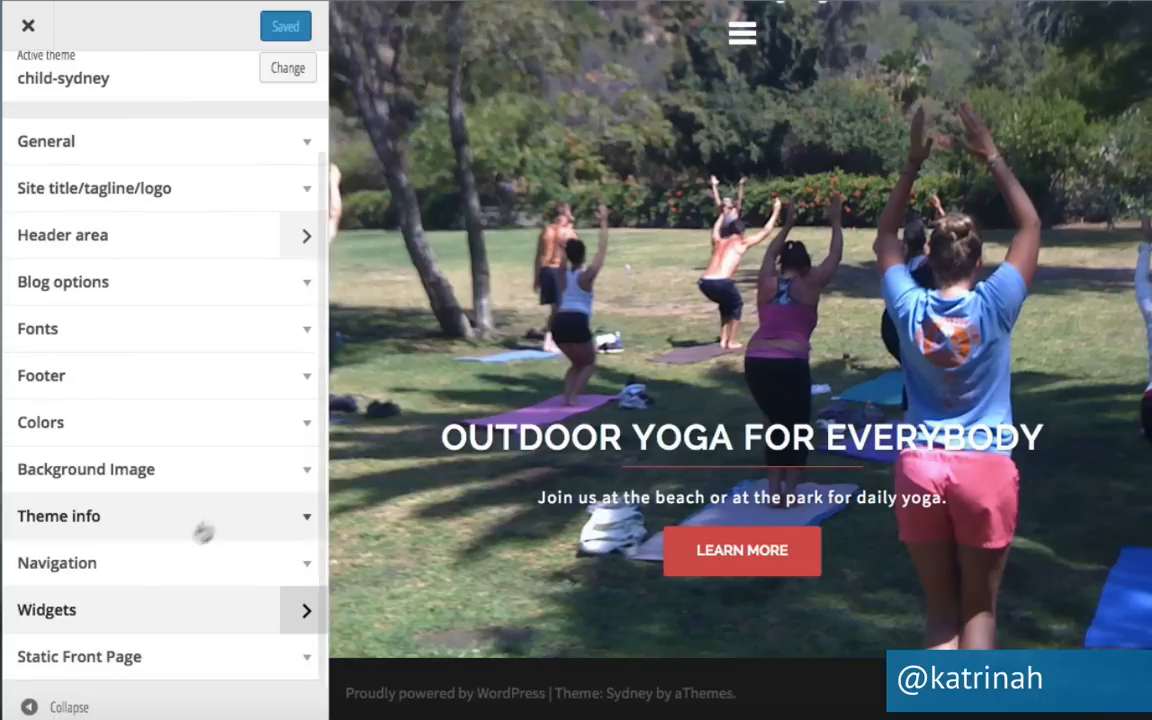
Check the static front page uses Home as front page and Blog as posts page, then exit the Customizer.
click(306, 658)
scroll(185, 548, down, 5)
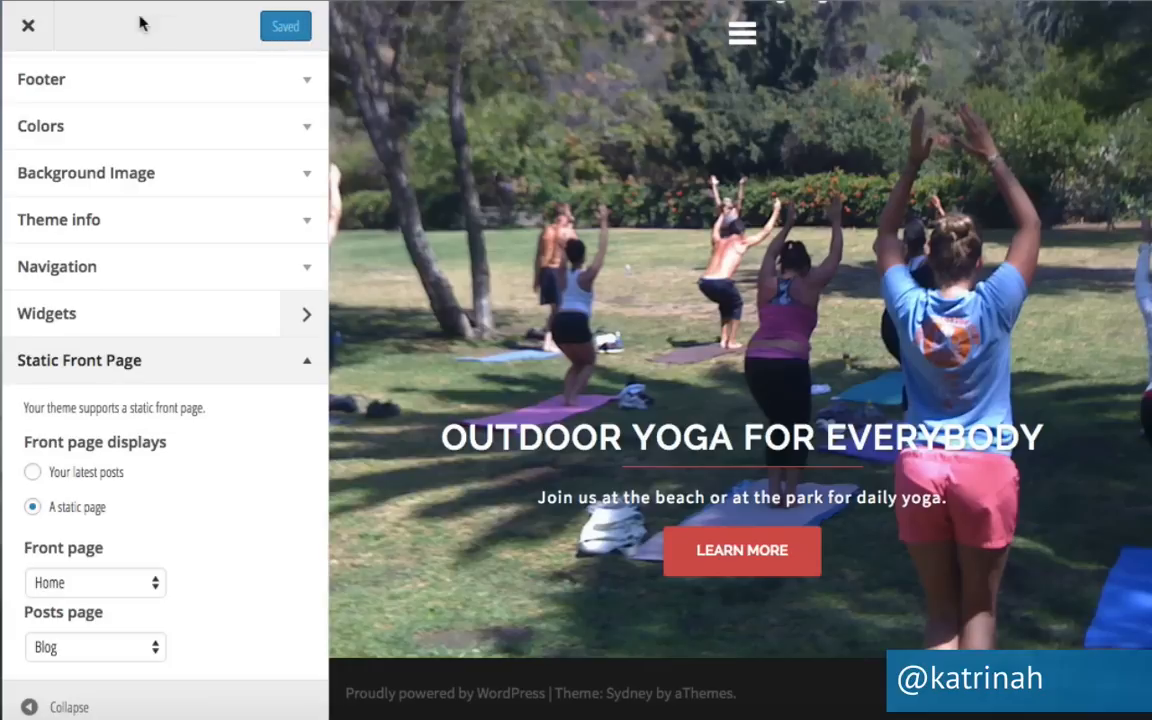
click(29, 32)
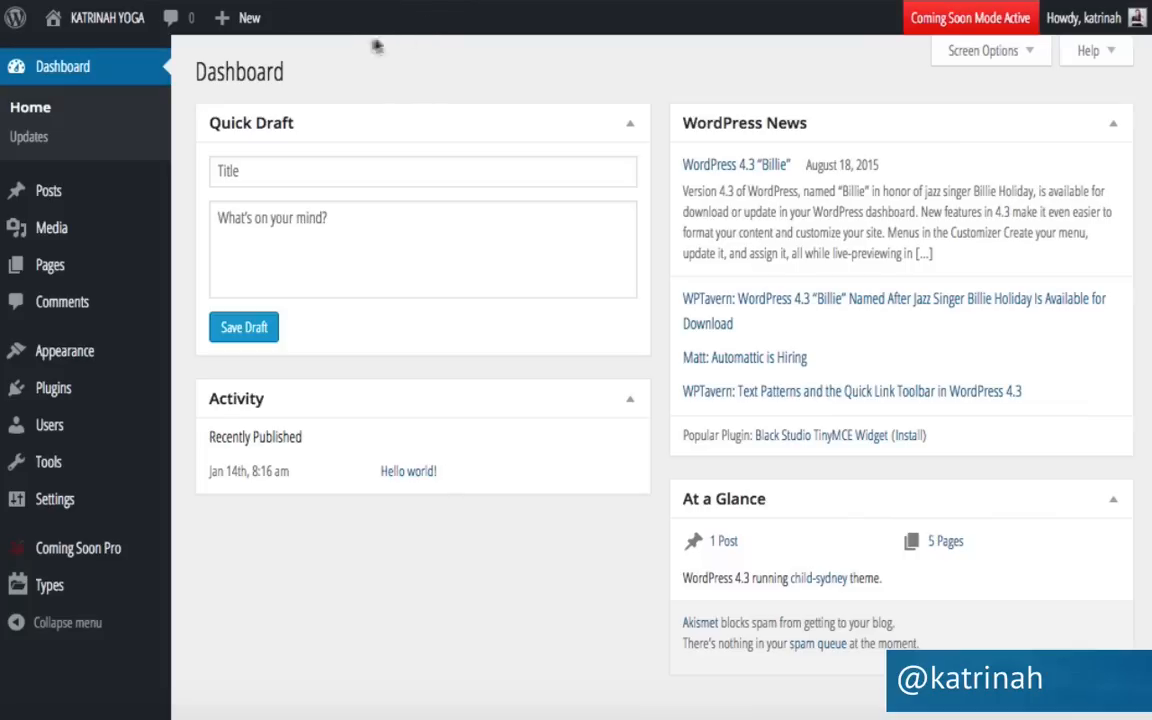
Visit the public site from the site name menu in the admin bar.
mouse_move(108, 24)
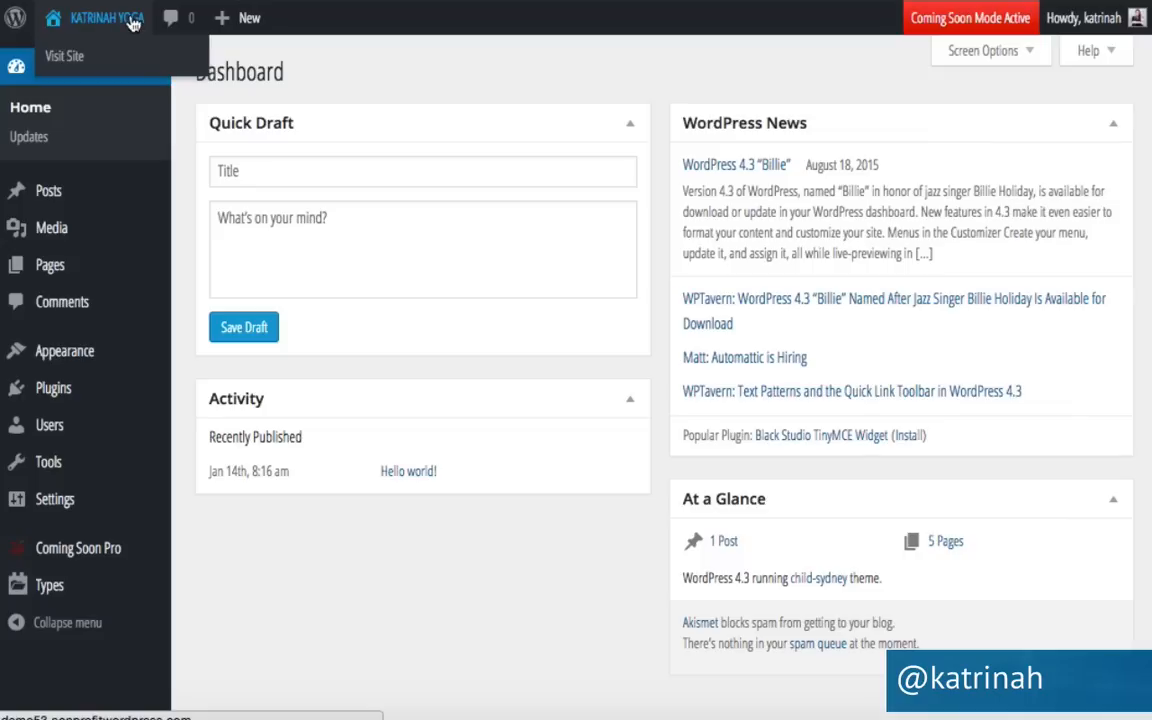
click(66, 57)
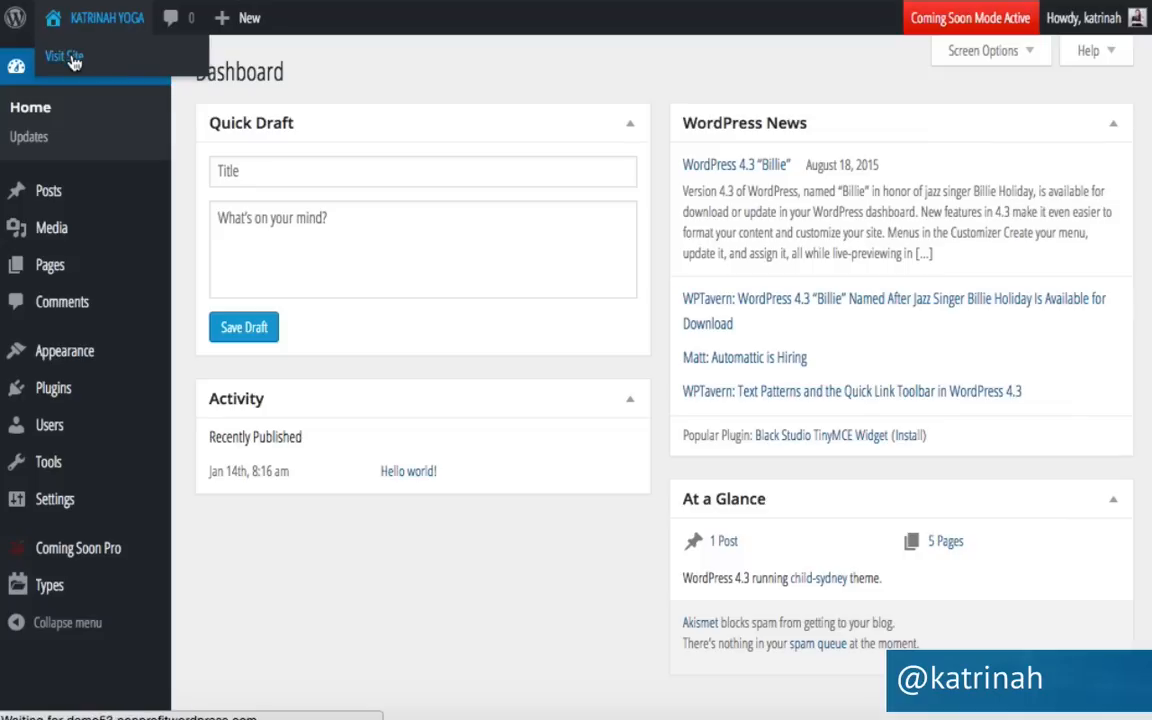
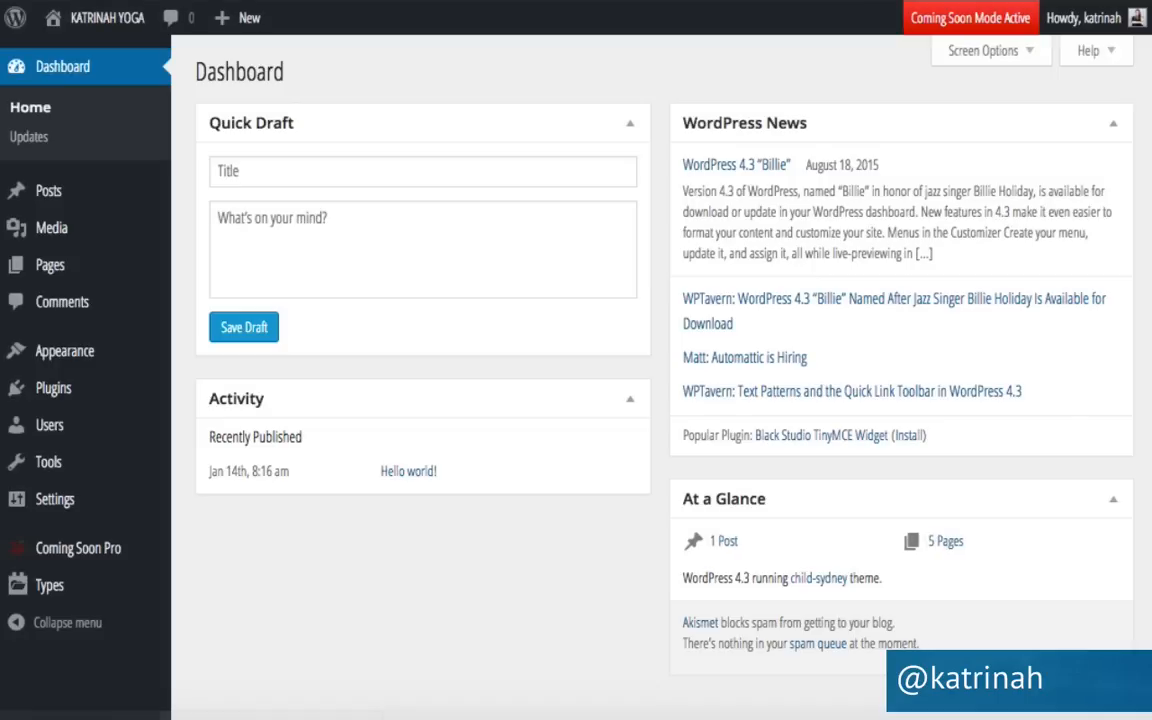
Open Appearance > Widgets and expand the empty Footer 1 widget area.
mouse_move(75, 356)
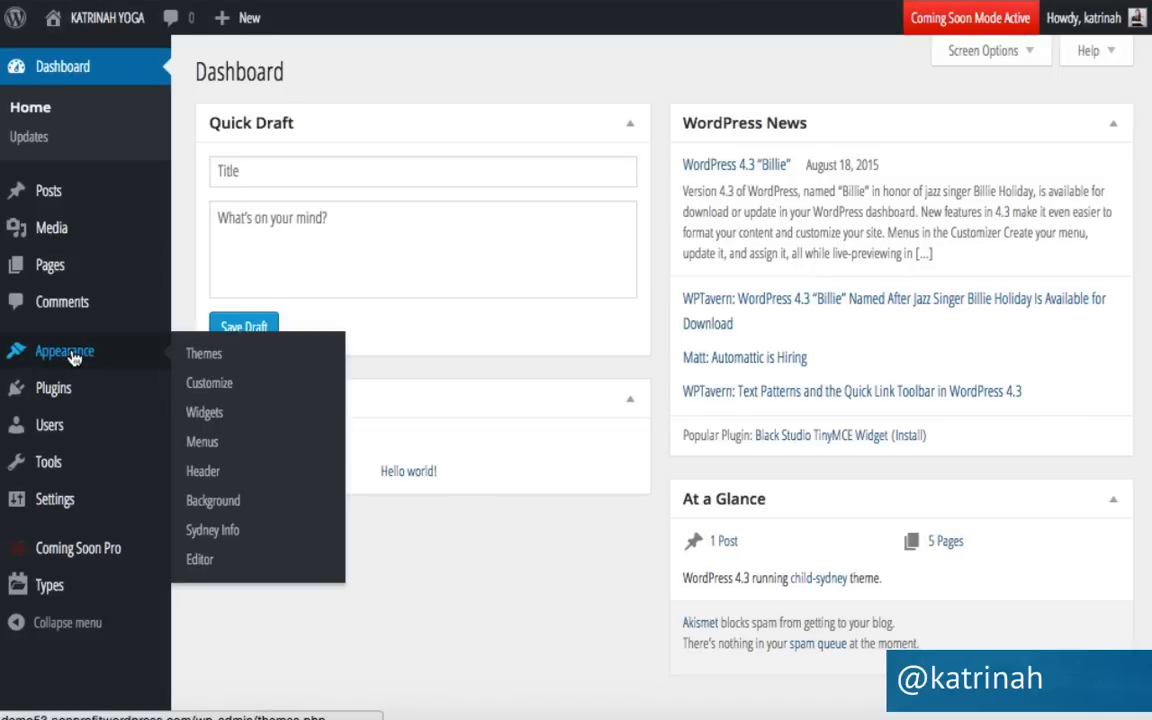
click(206, 413)
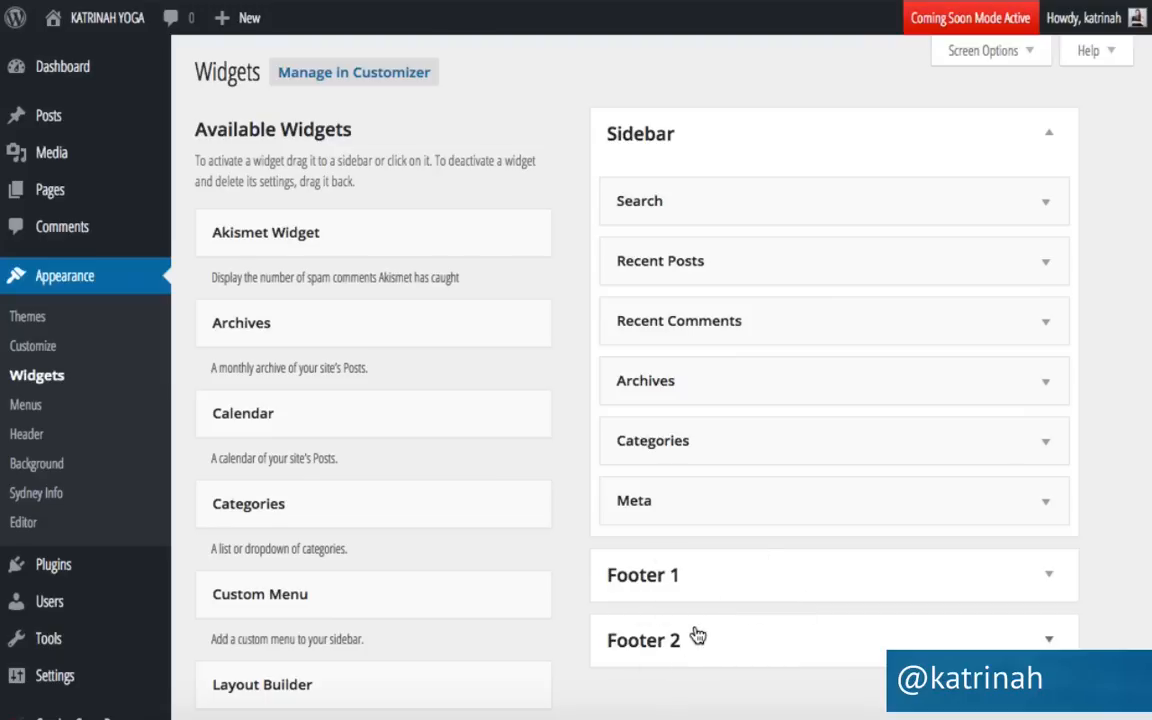
click(1051, 579)
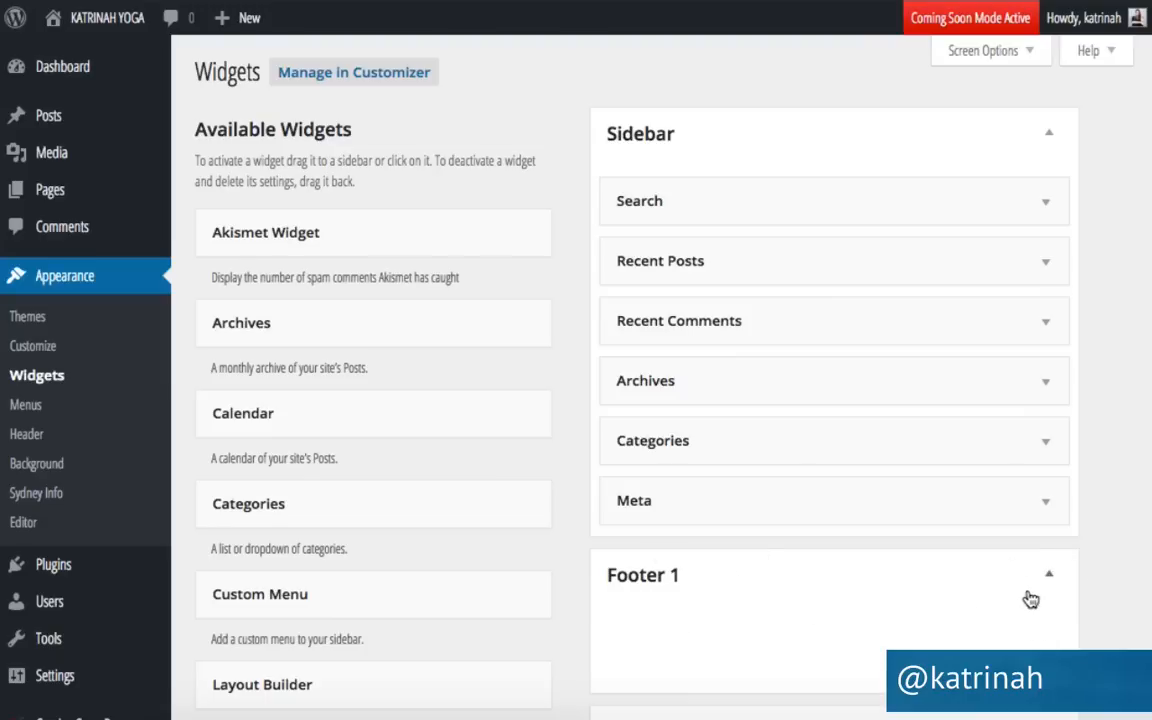
Drag an untitled Sydney FP: Social Profile widget into Footer 2 and save it.
scroll(1029, 599, down, 1)
scroll(1029, 599, down, 3)
click(1046, 468)
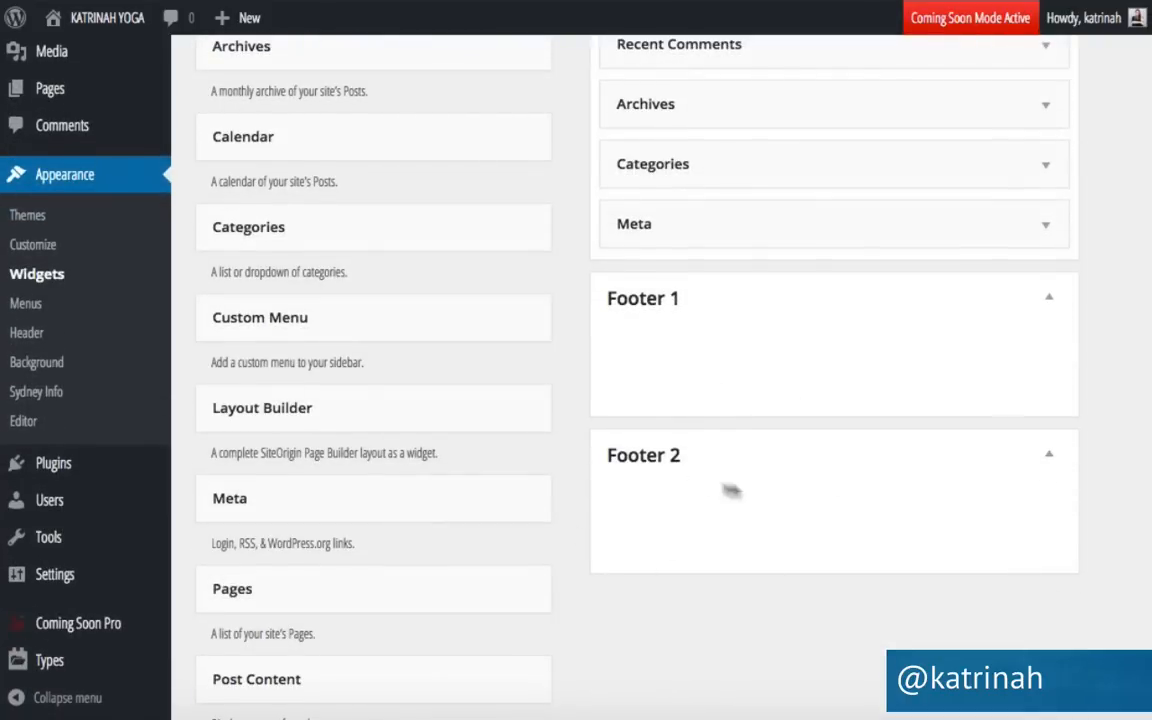
scroll(563, 505, down, 6)
scroll(563, 505, down, 4)
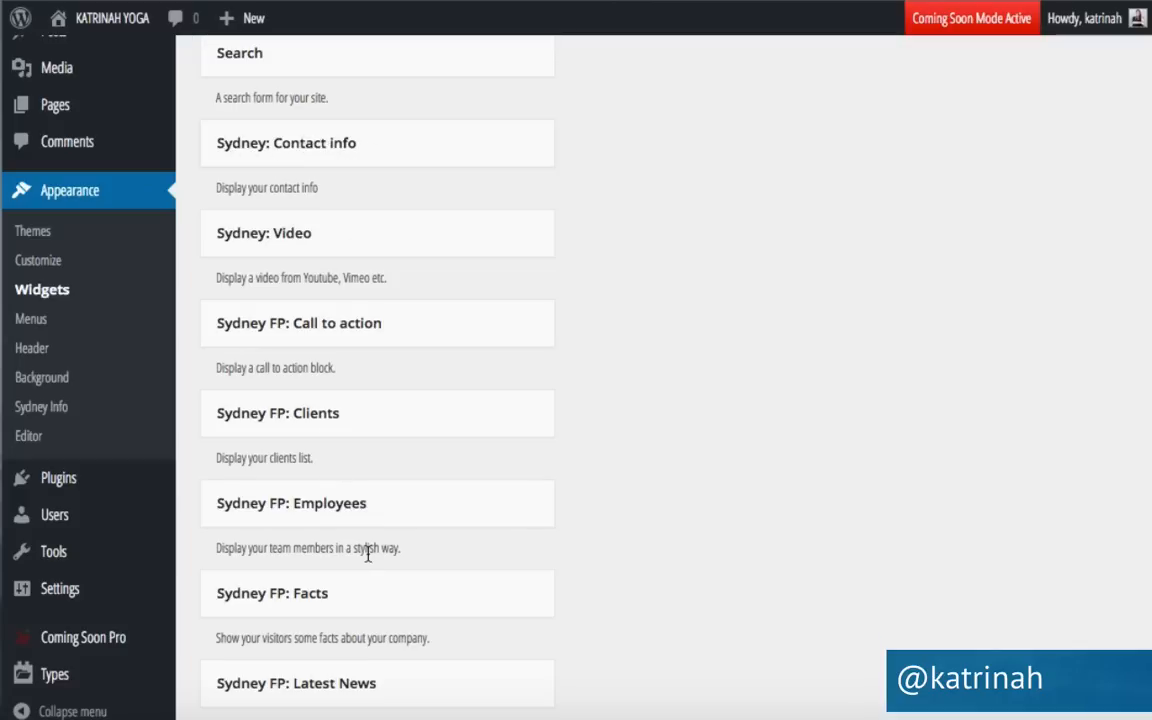
scroll(370, 555, down, 5)
scroll(368, 556, down, 4)
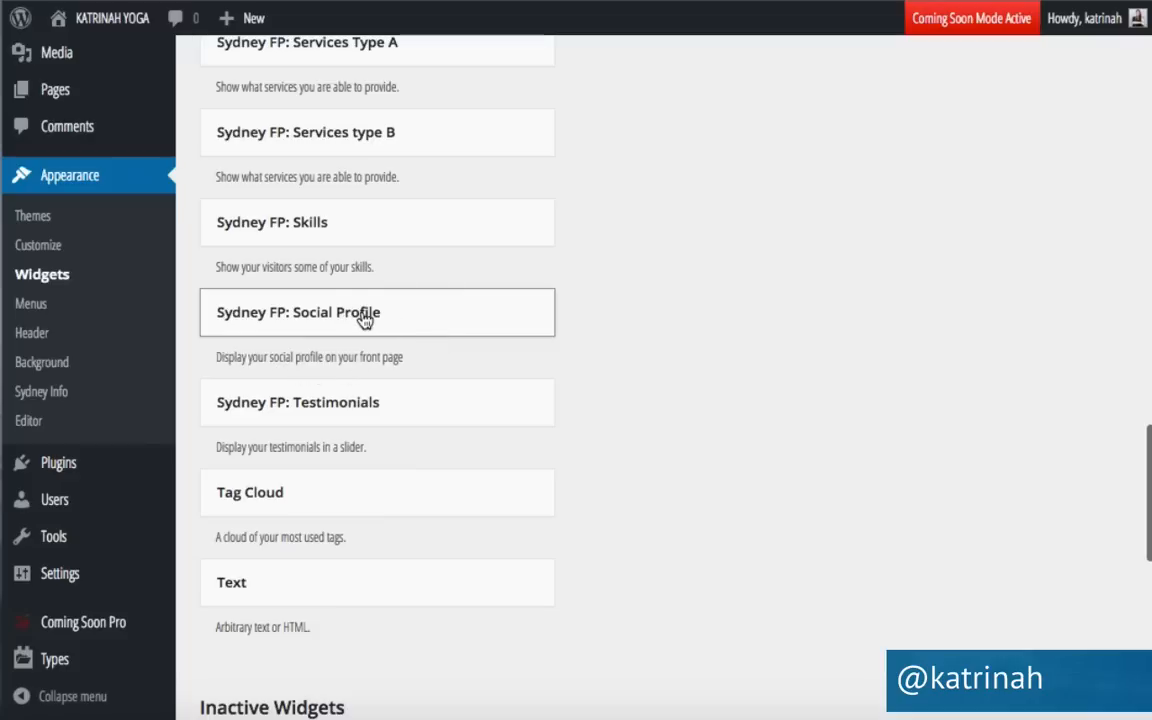
scroll(370, 316, up, 7)
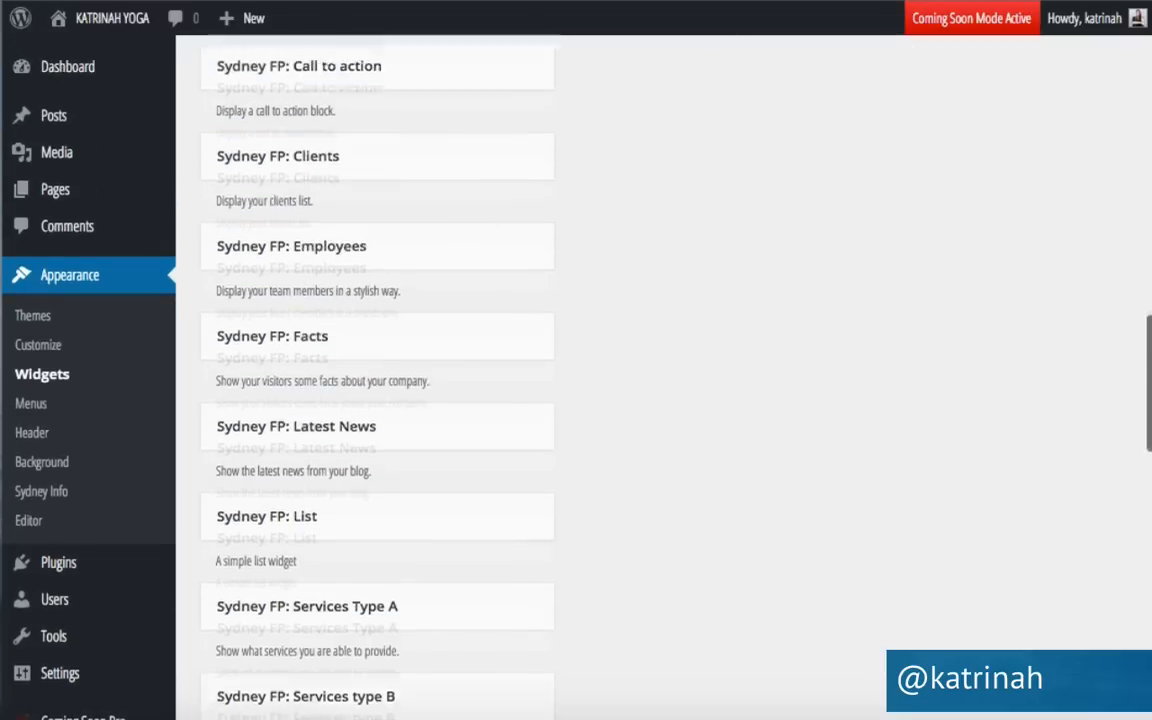
drag(780, 3, 764, 553)
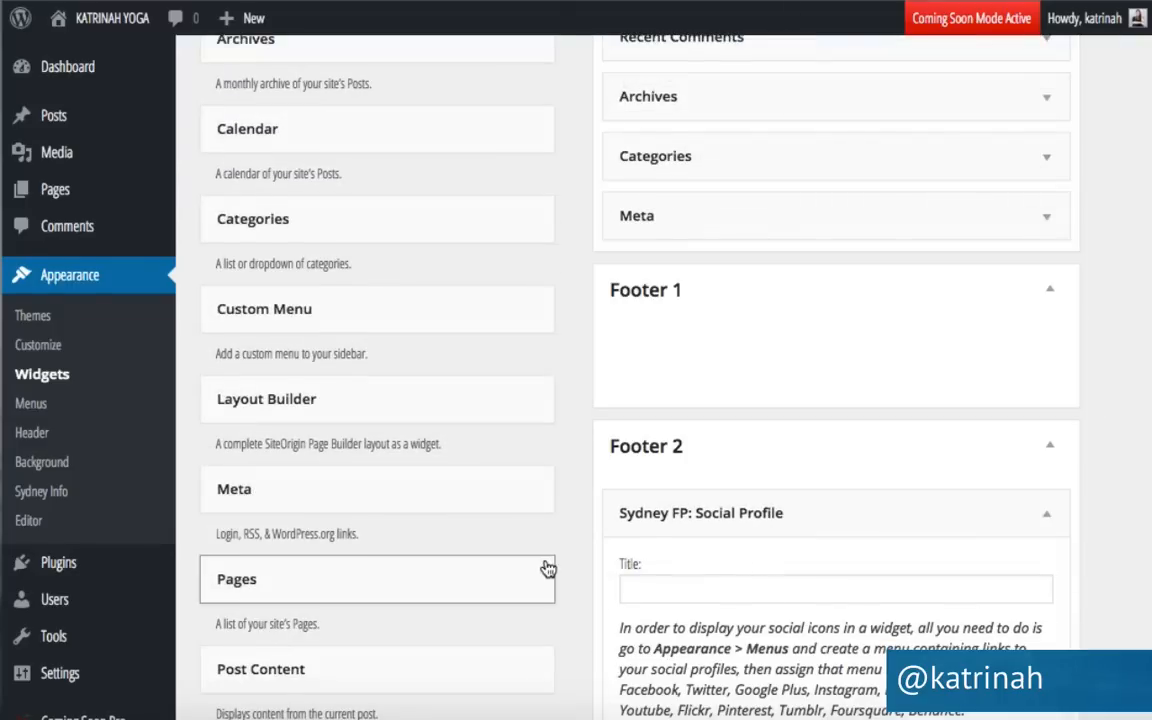
scroll(548, 568, down, 3)
scroll(548, 568, down, 1)
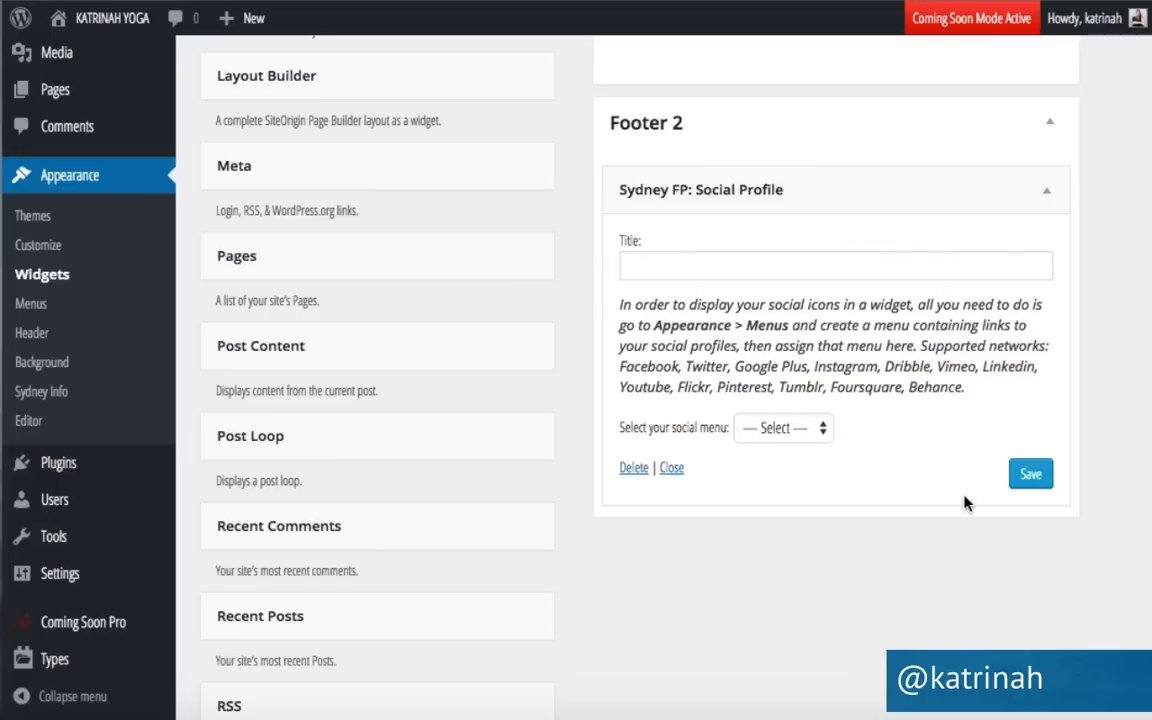
click(1034, 479)
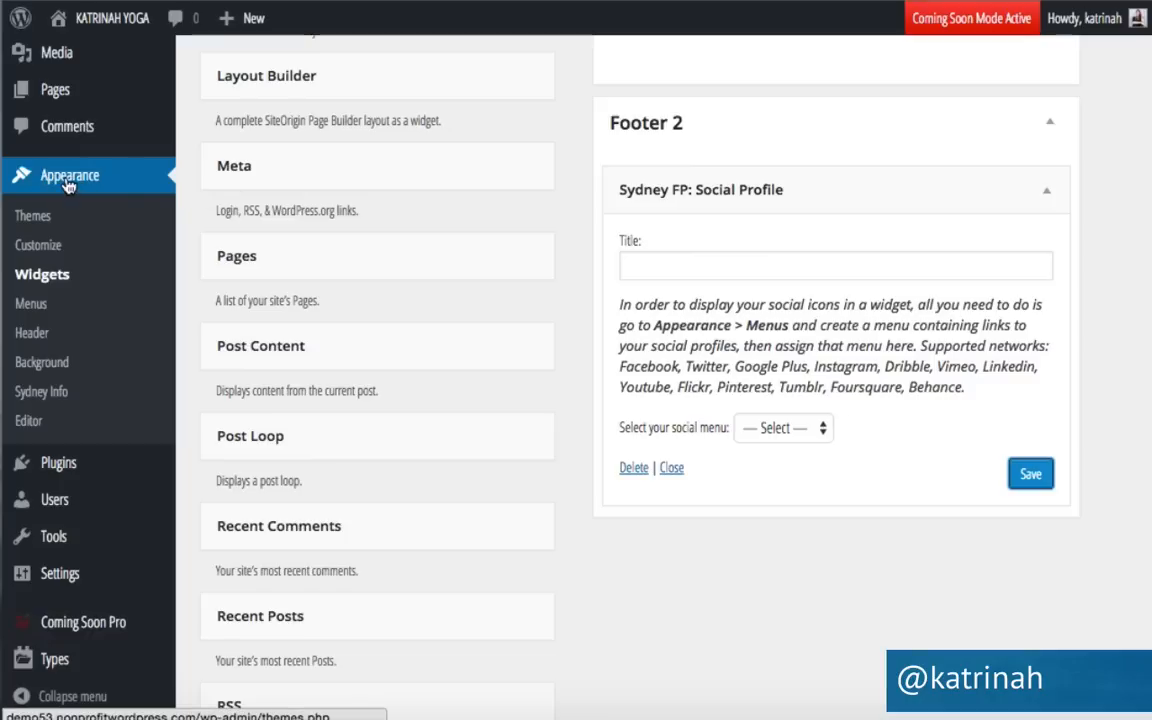
Under Appearance > Menus, create an empty menu named 'Social Media'.
click(31, 305)
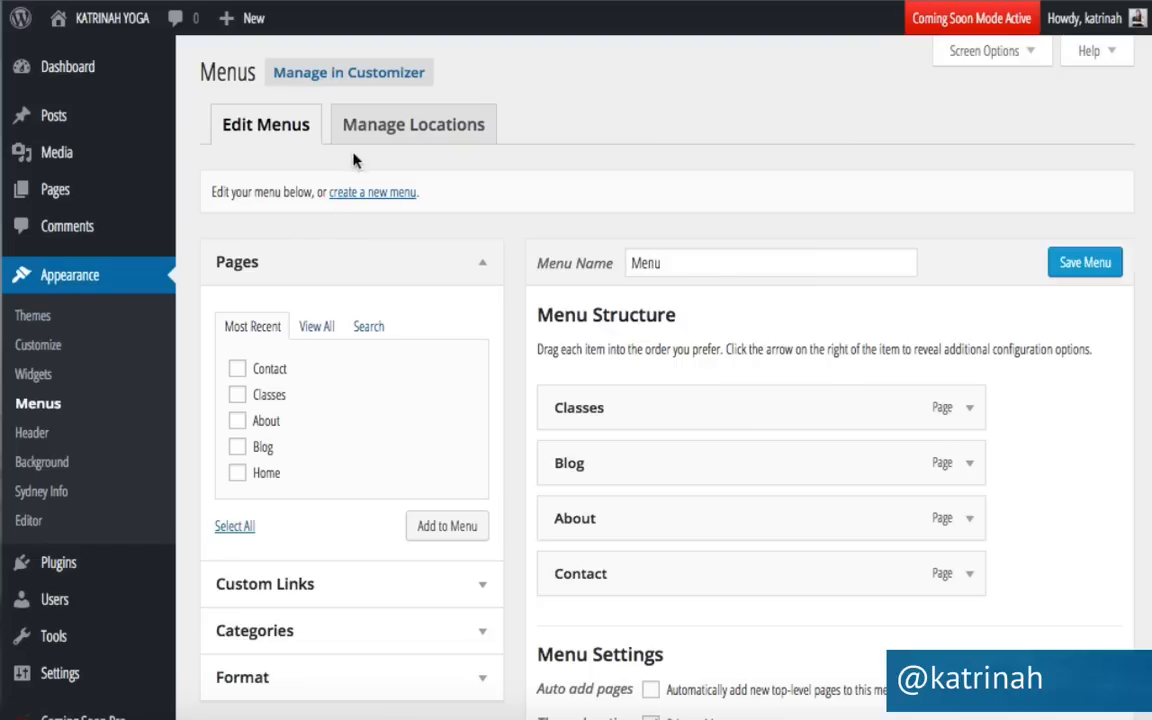
click(380, 200)
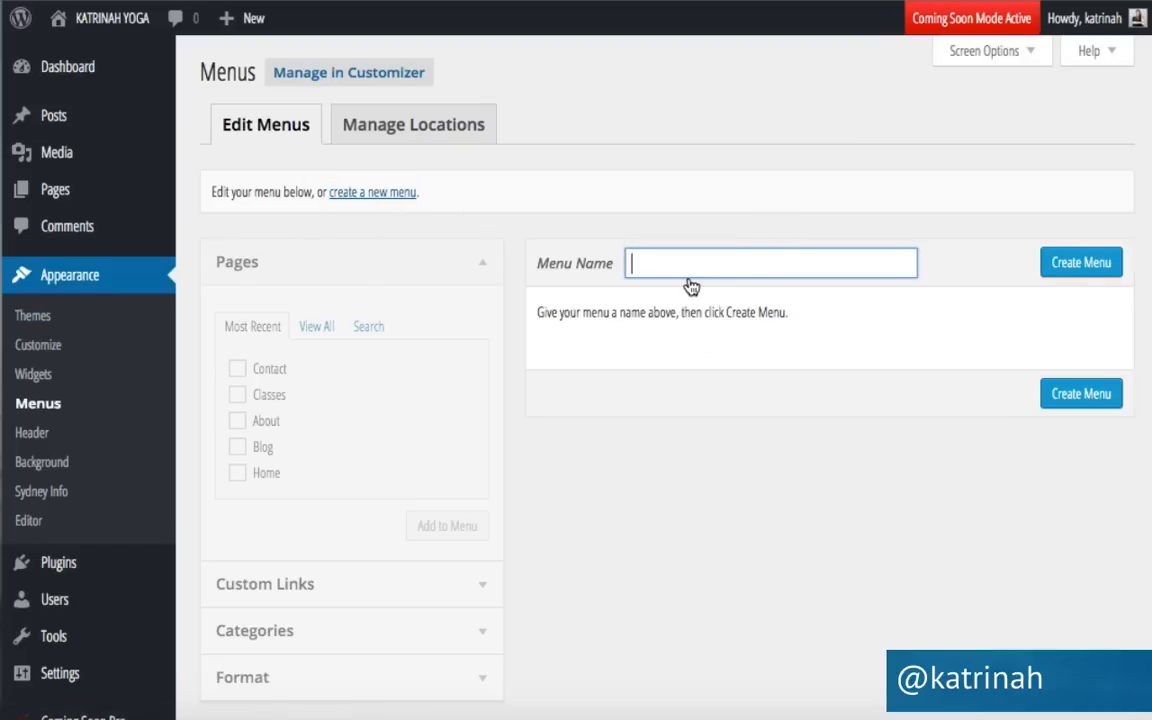
text(Social)
click(780, 293)
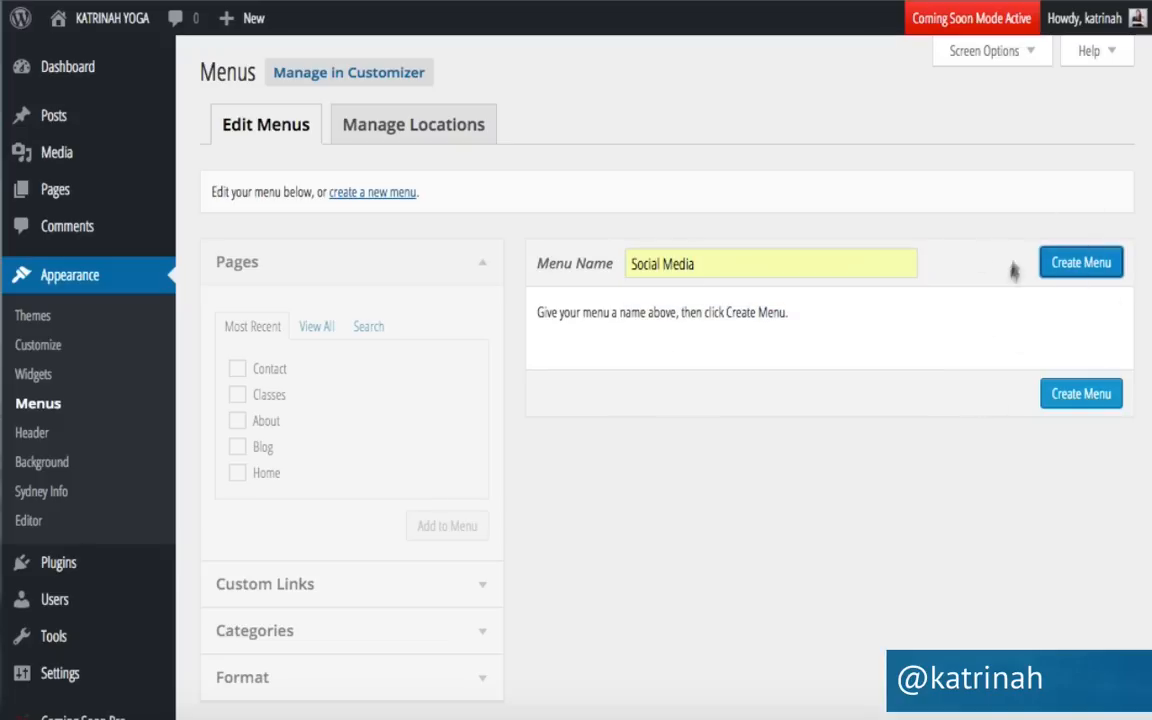
click(1078, 265)
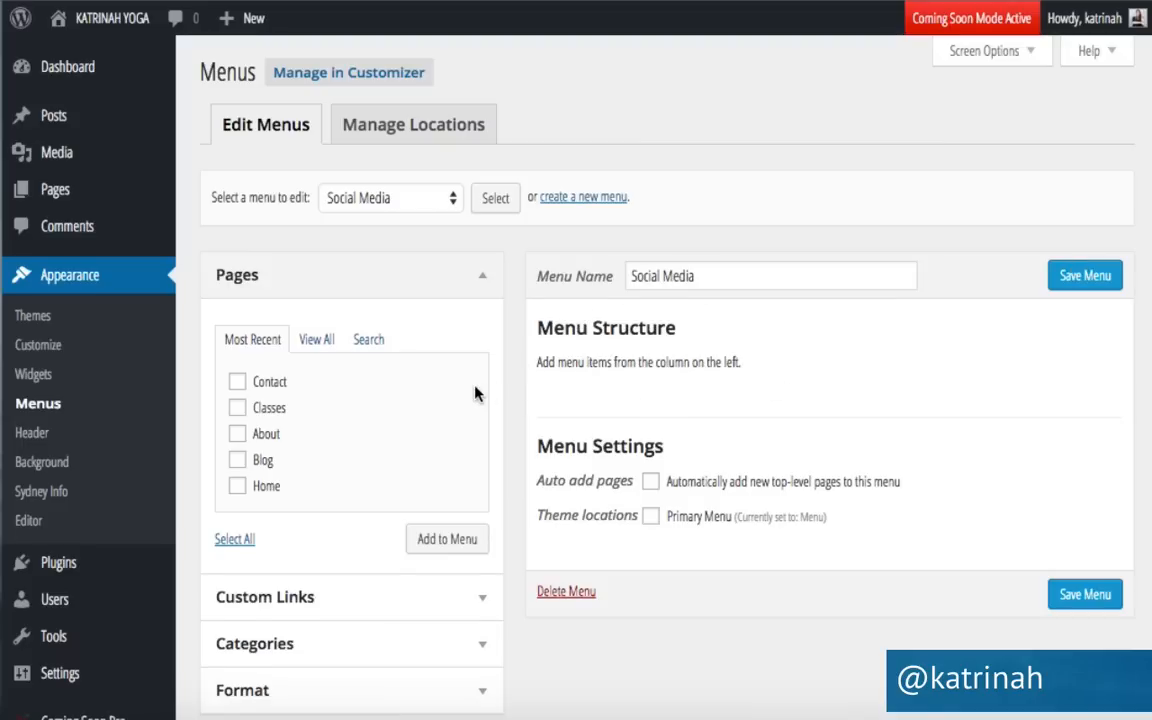
scroll(473, 393, down, 2)
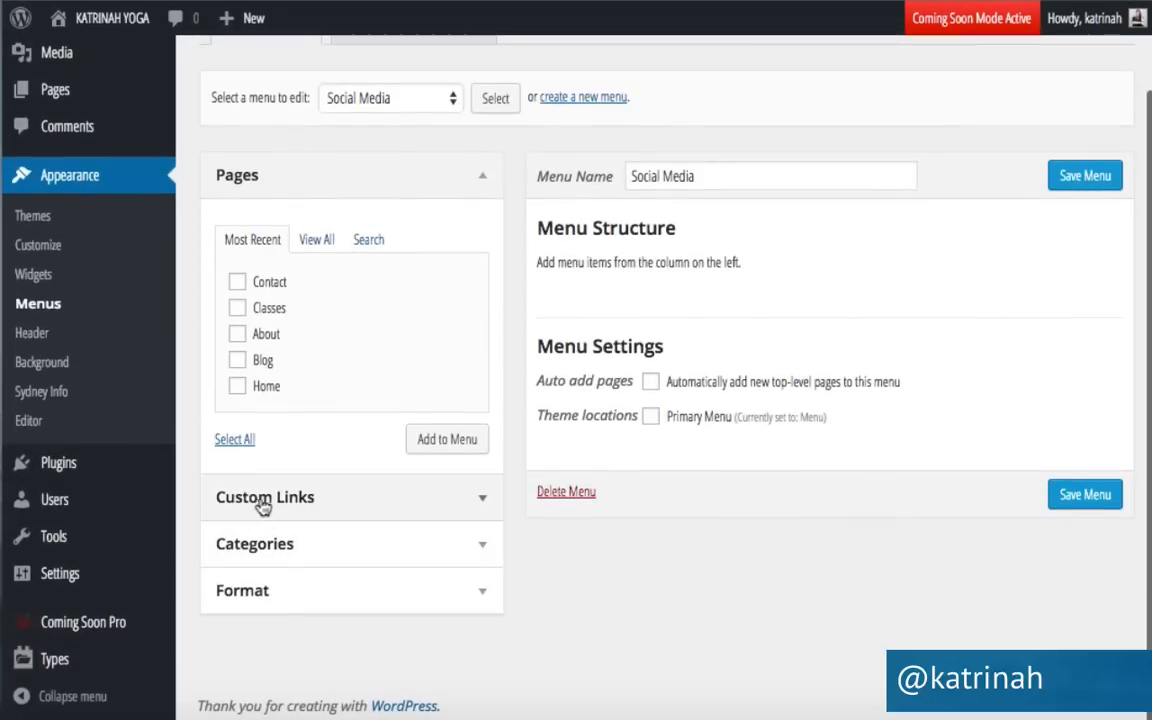
Add a custom link 'YouTube' pointing to the /77webstudio channel address.
click(483, 507)
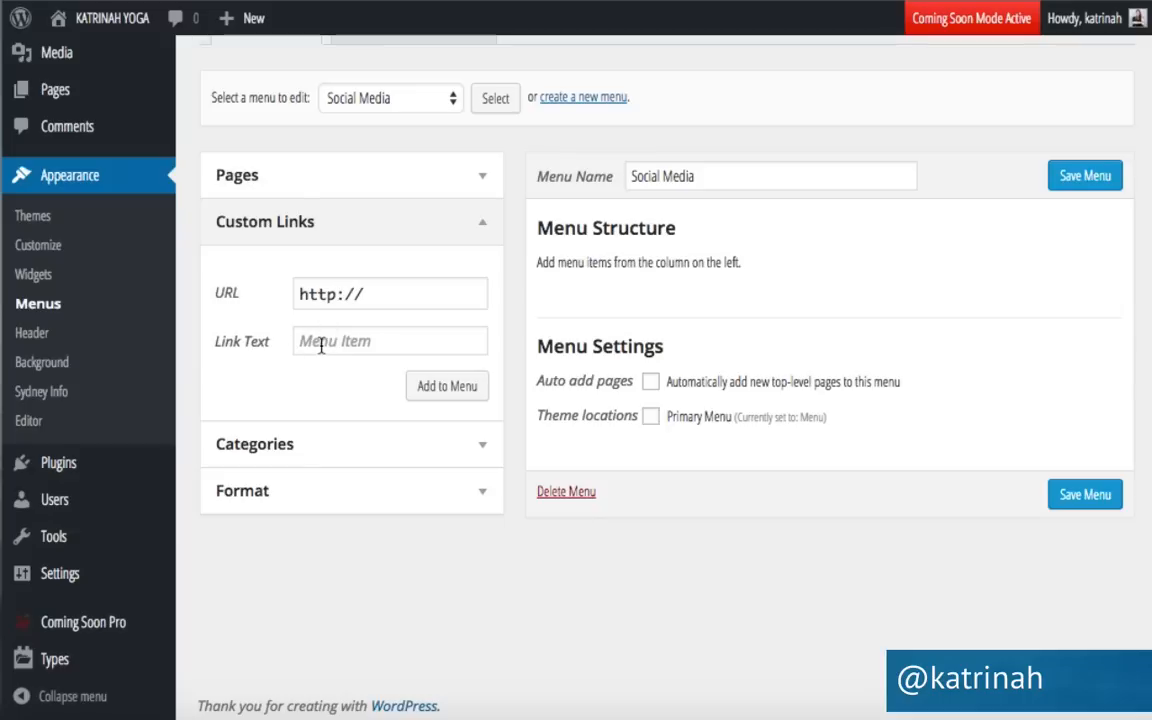
click(301, 291)
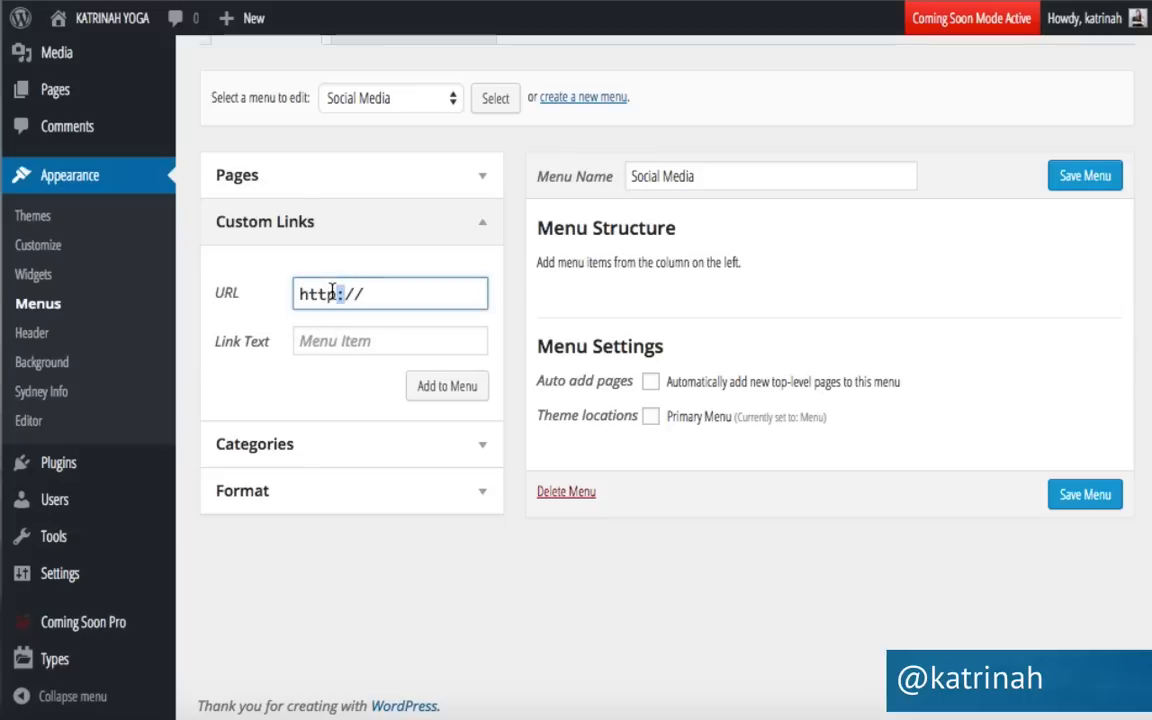
triple_click(332, 290)
text(http://youtube.com)
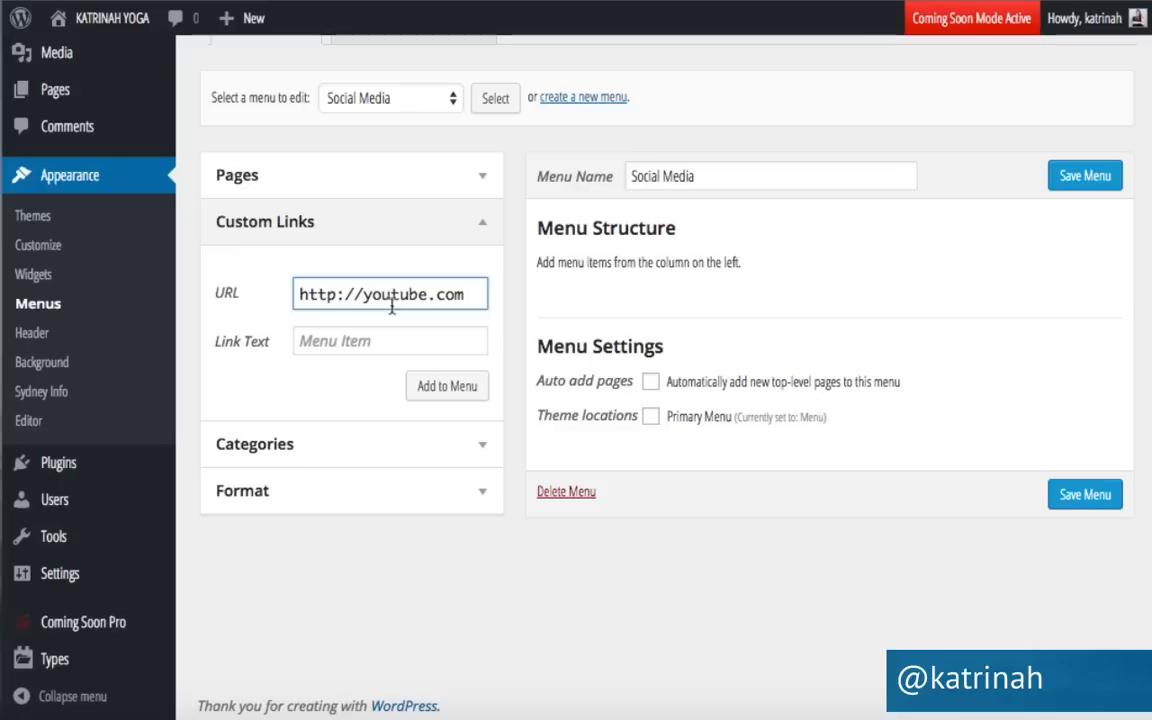
text(/77webstudio)
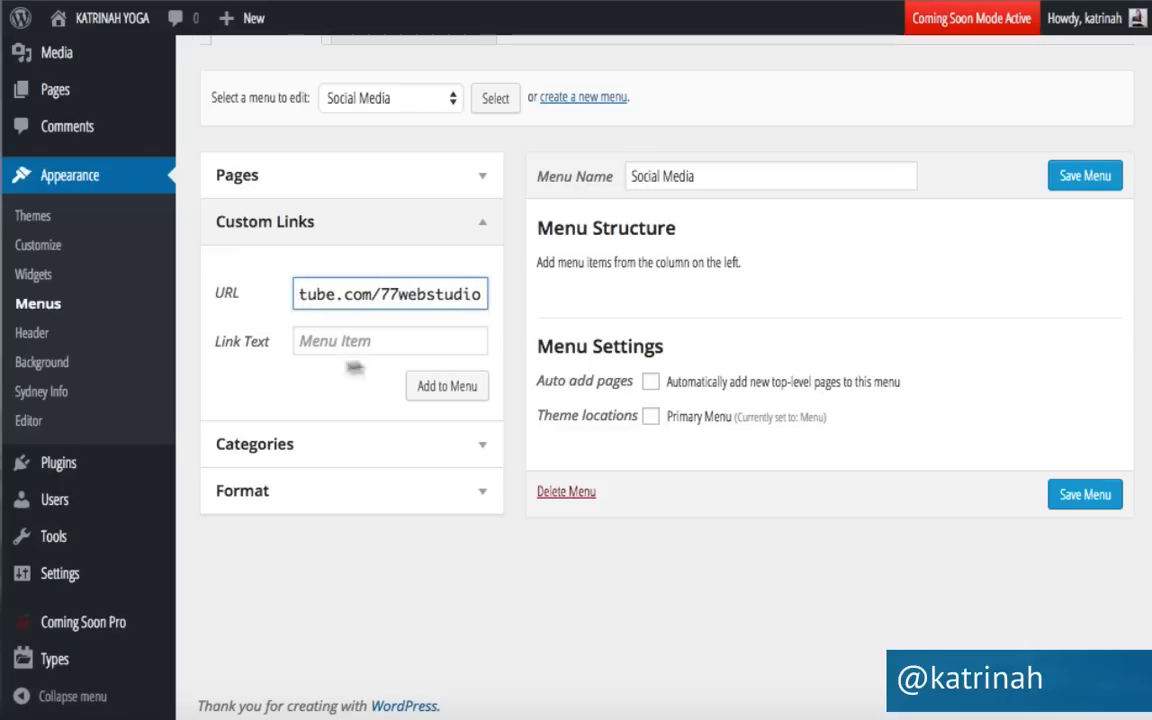
click(341, 343)
text(YouTube)
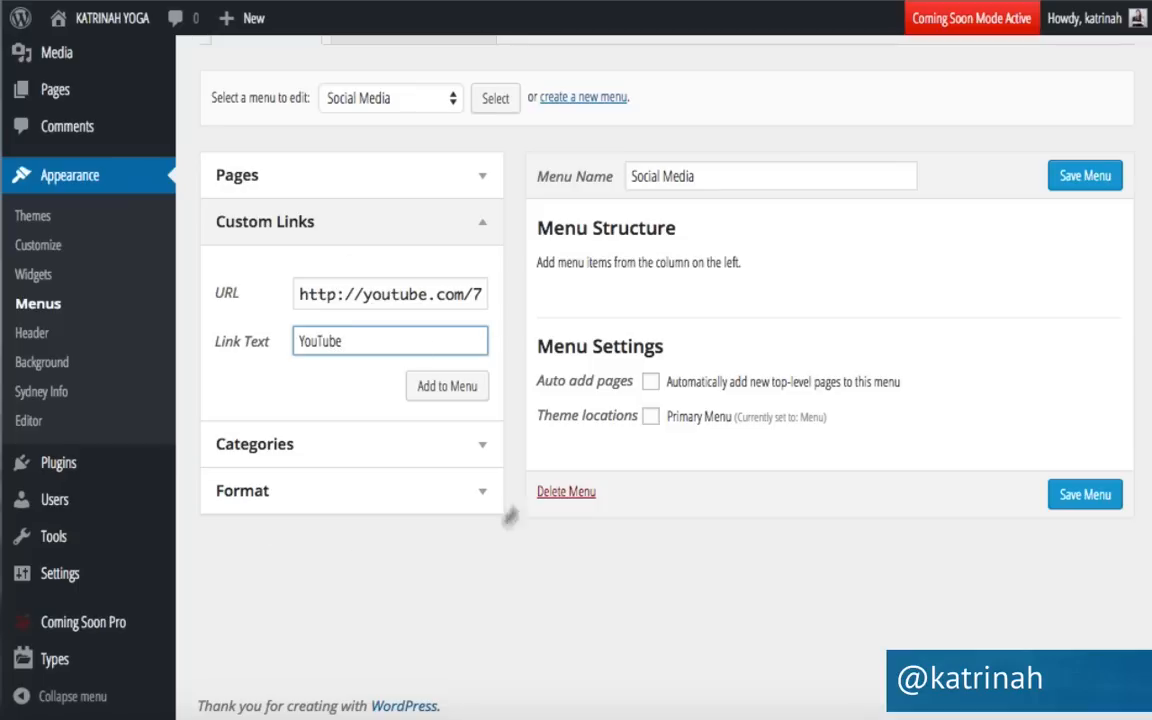
click(470, 386)
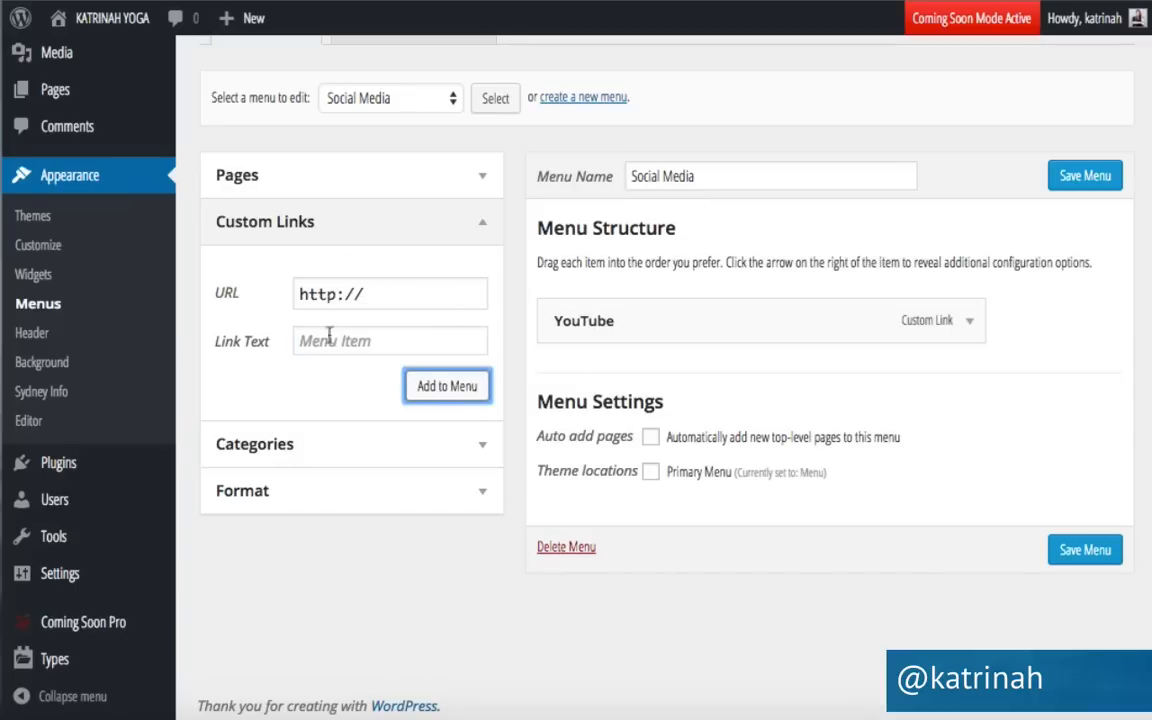
Add a custom link to the yoga Instagram profile on instagram.com.
click(377, 295)
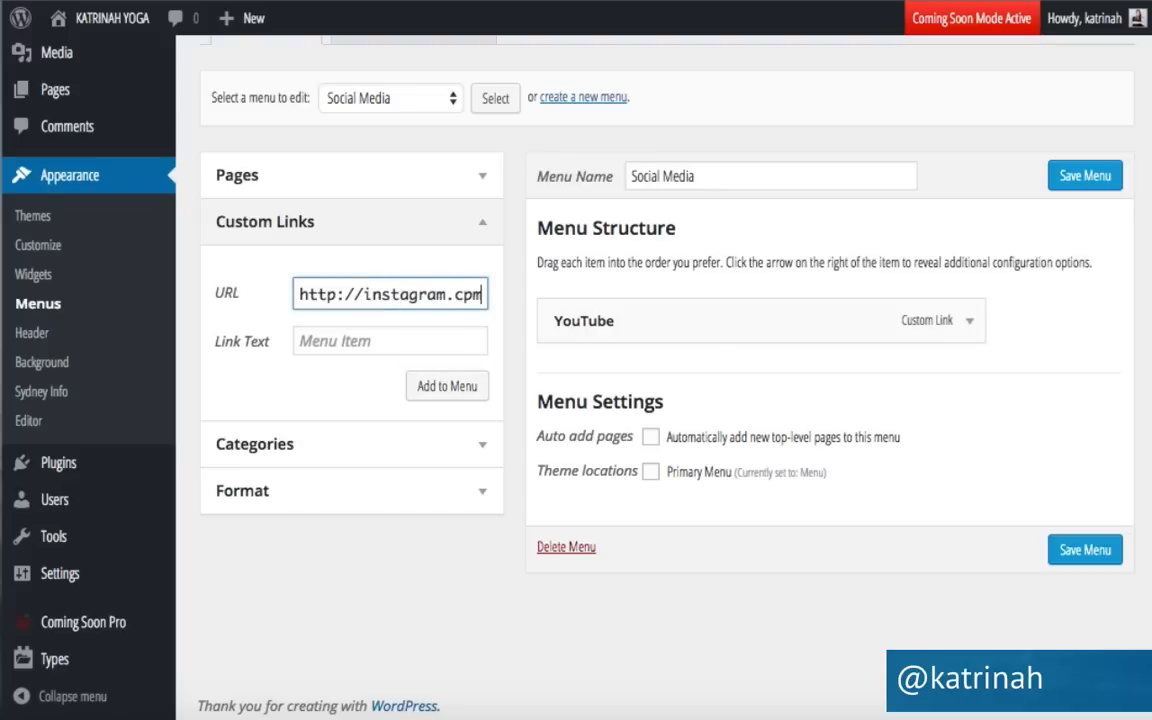
text(instagram.com/katrinahyoga)
key(Tab)
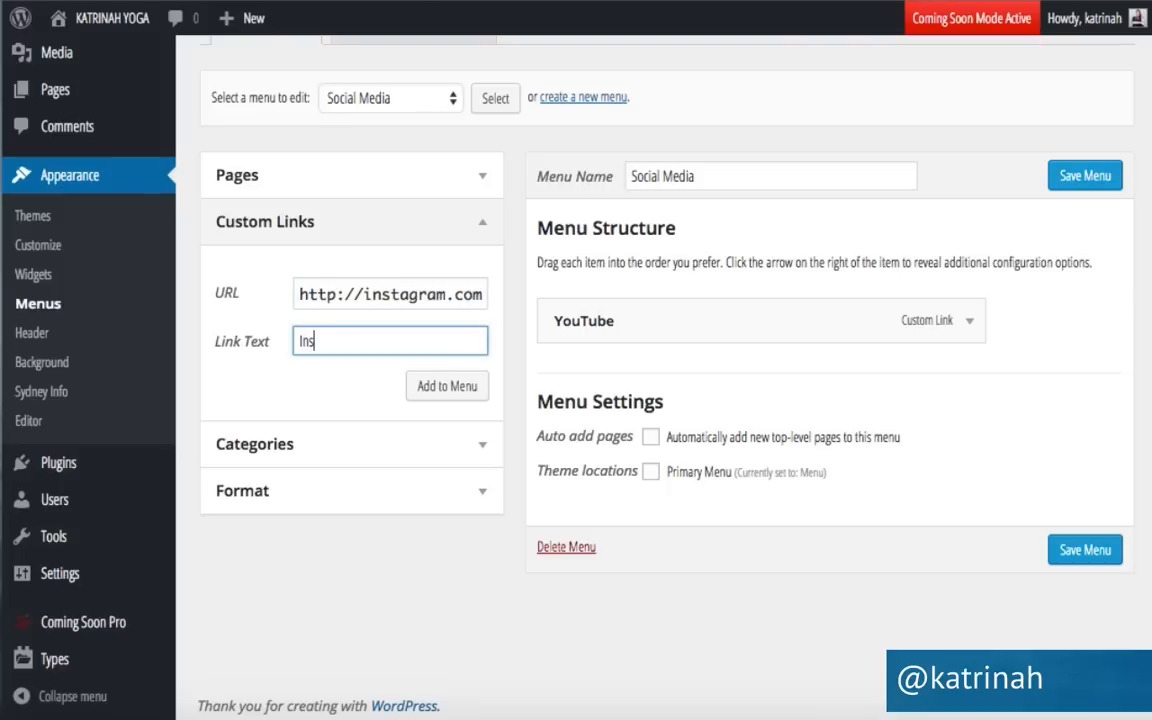
click(451, 390)
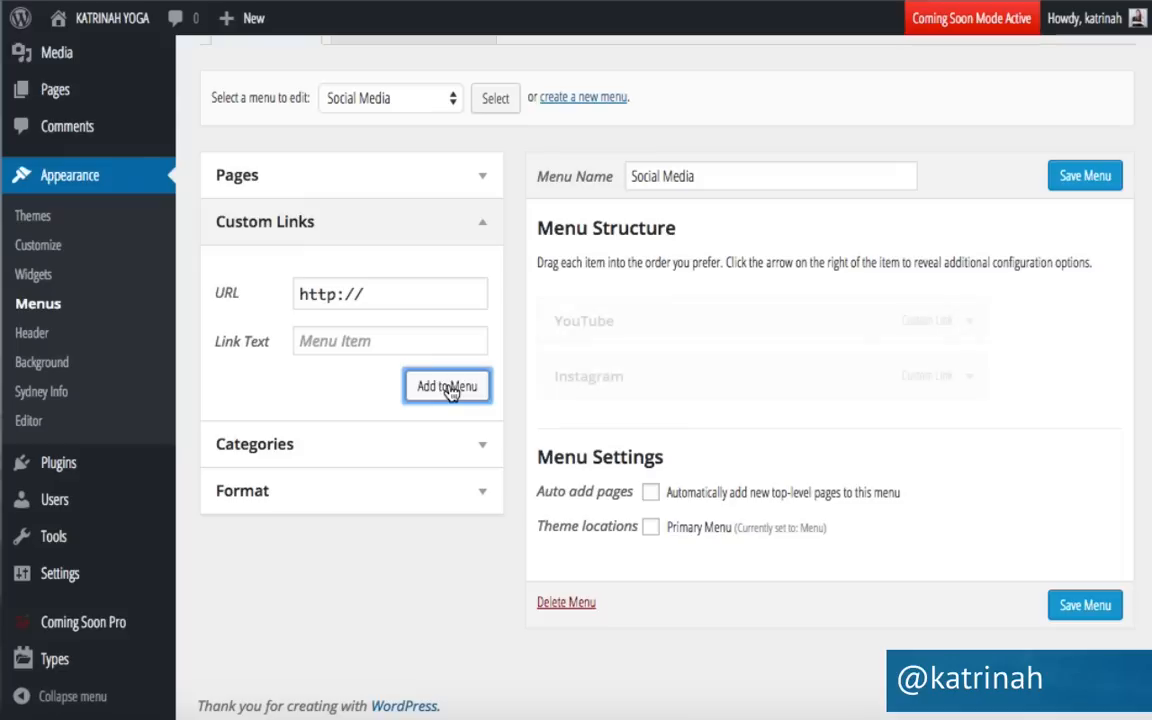
Add the Twitter profile link, move Facebook above Twitter, and save the menu.
click(401, 295)
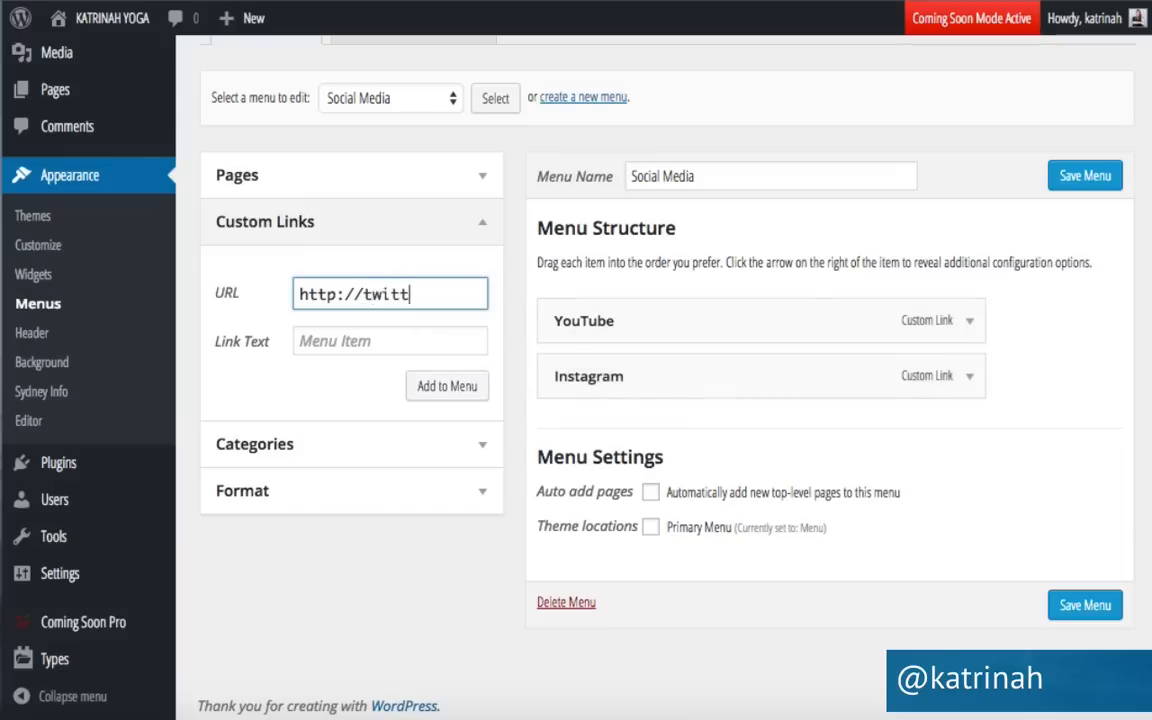
text(twitter.com/@k)
key(BackSpace)
key(BackSpace)
text(katrinah)
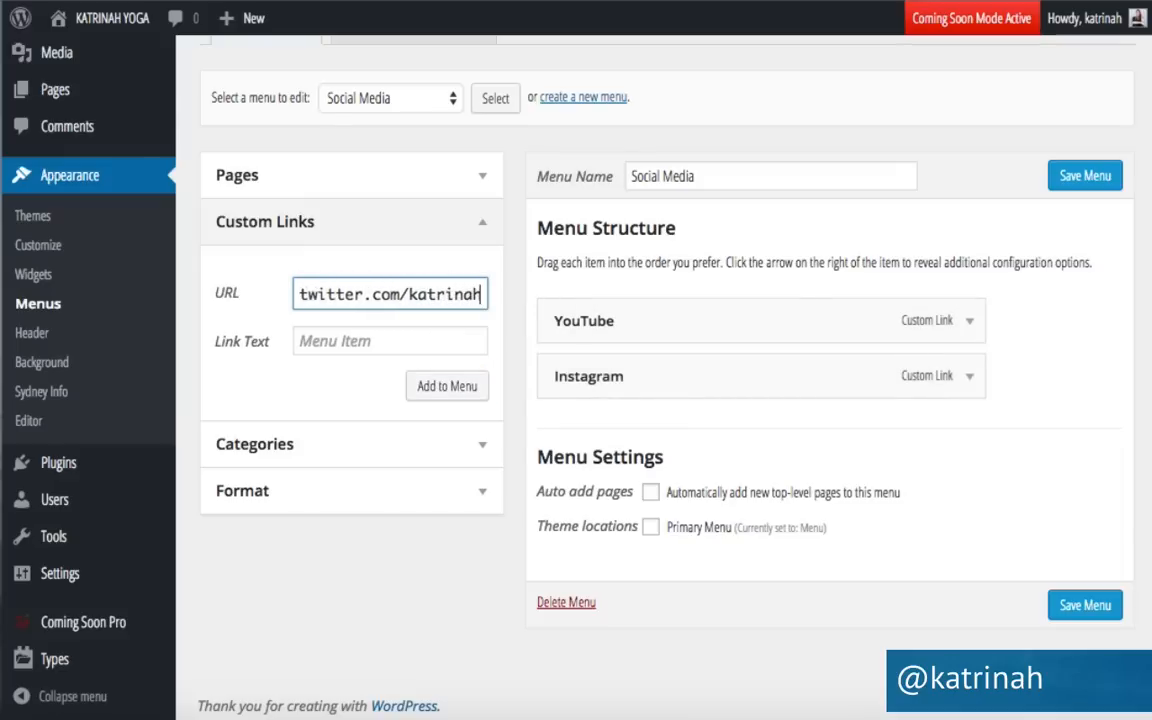
key(Tab)
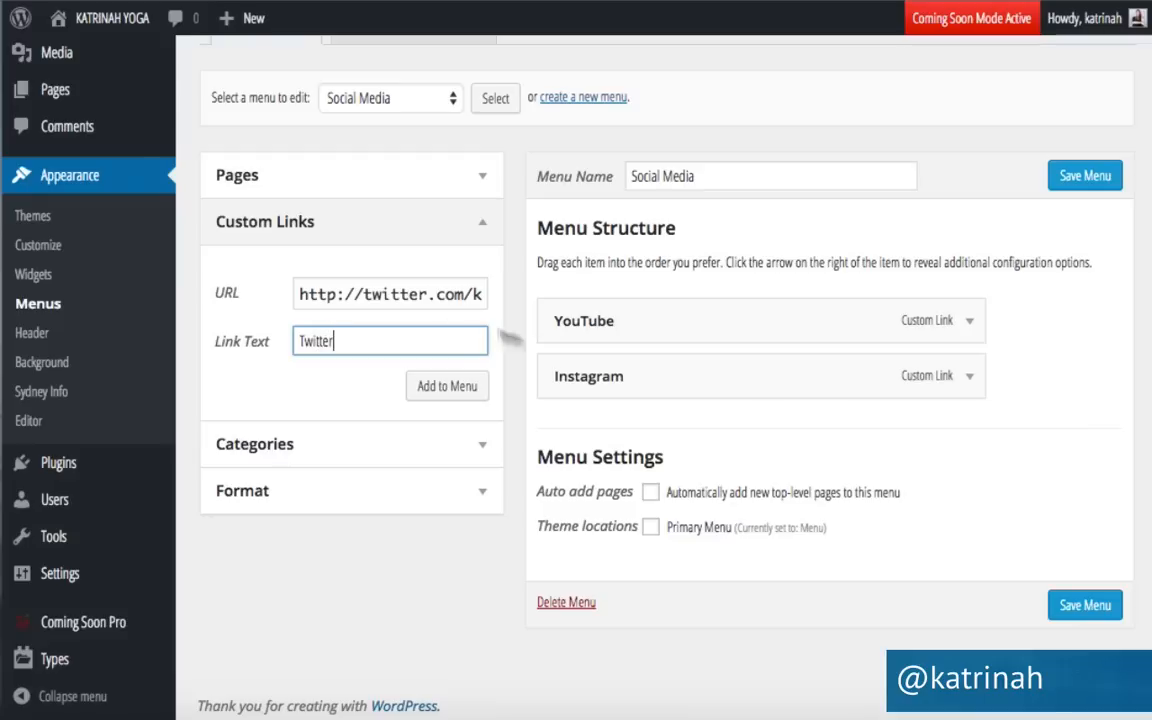
click(456, 390)
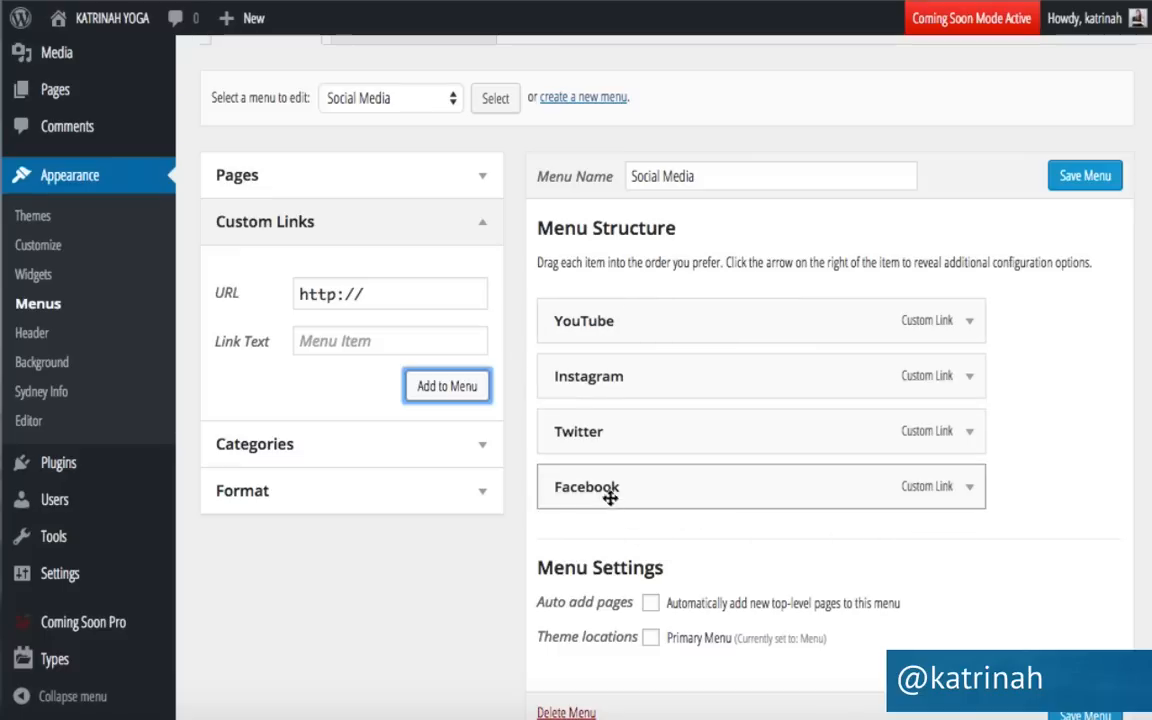
drag(608, 490, 608, 430)
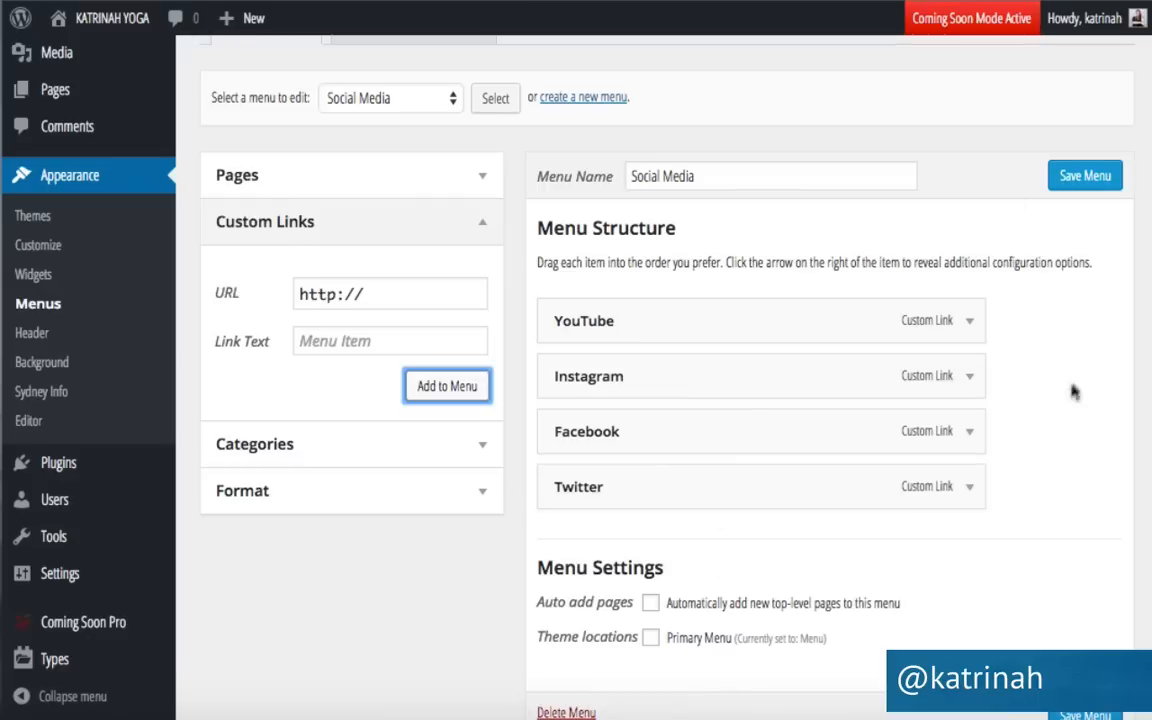
click(1076, 180)
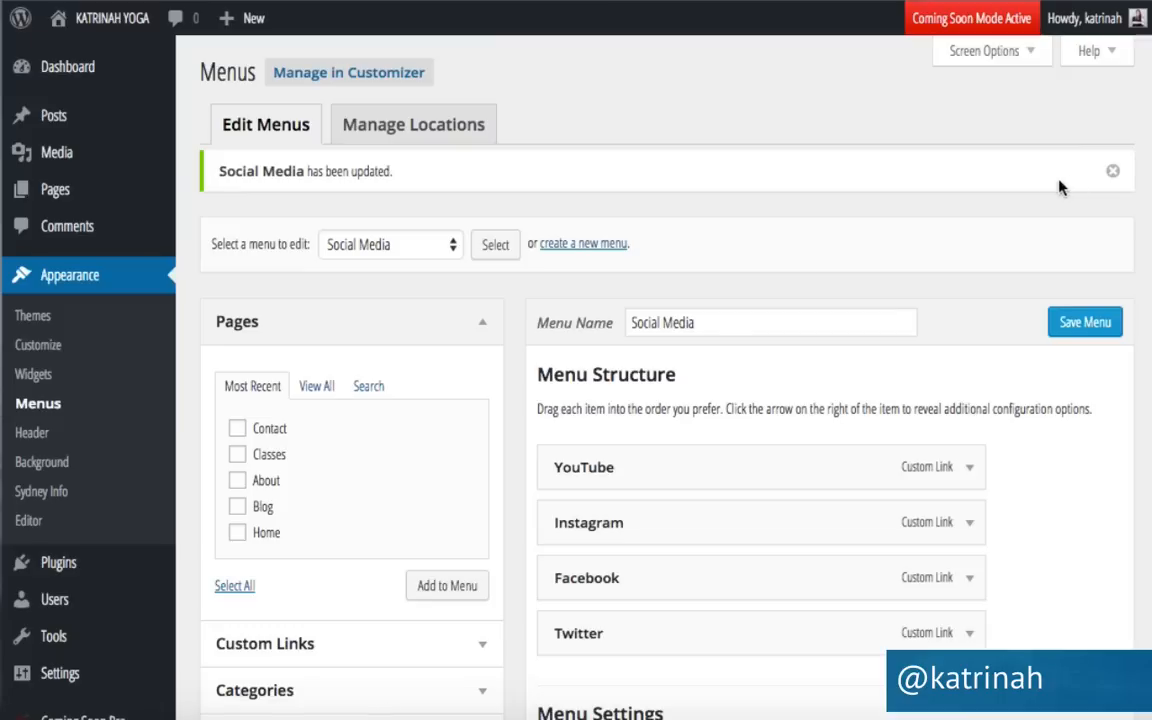
Select Social Media as the menu in Footer 2's Sydney FP: Social Profile widget and save.
click(33, 376)
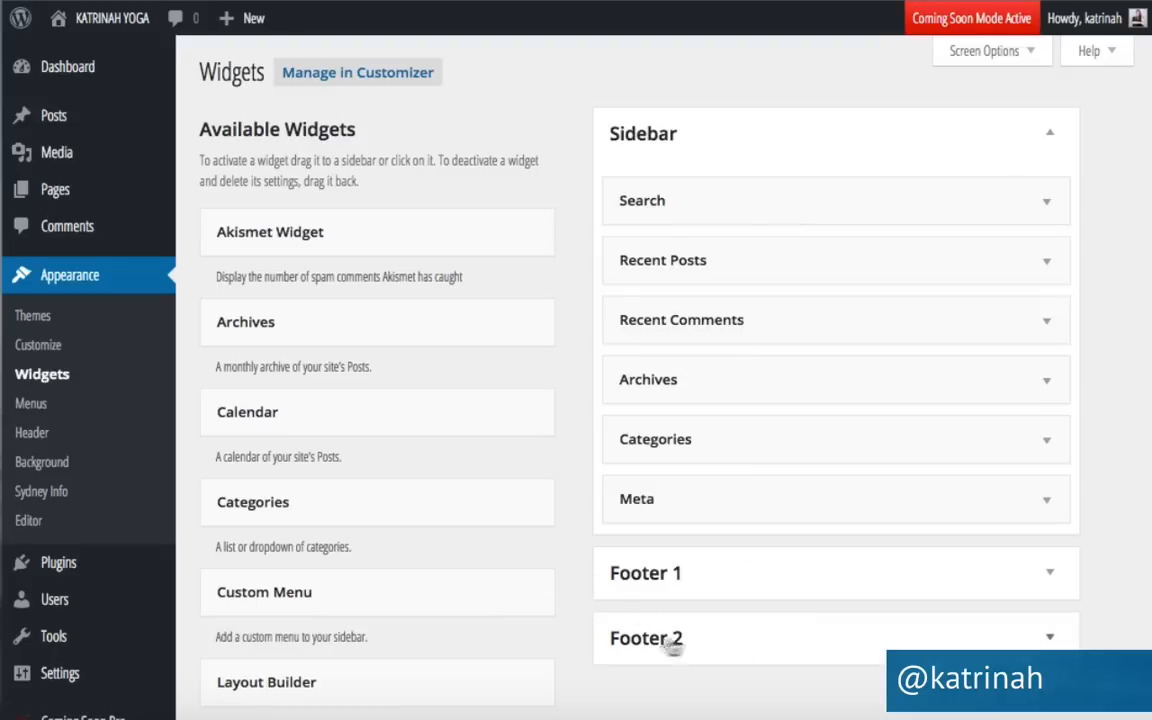
click(1049, 641)
scroll(1048, 643, down, 5)
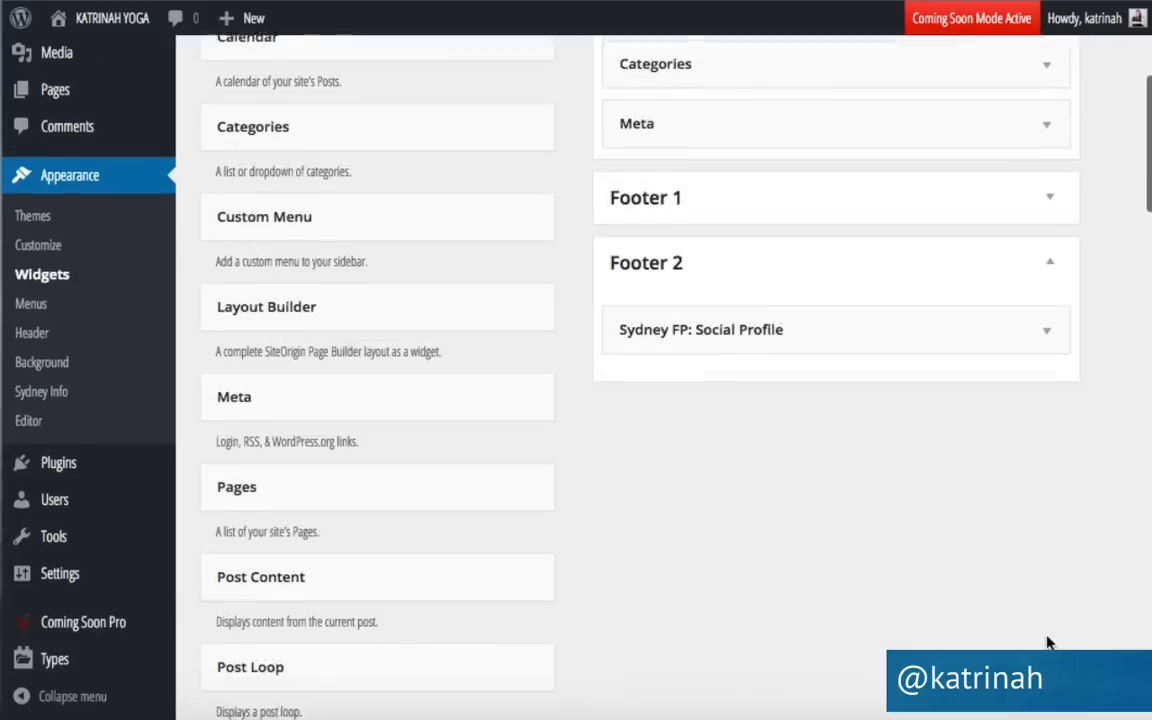
click(969, 311)
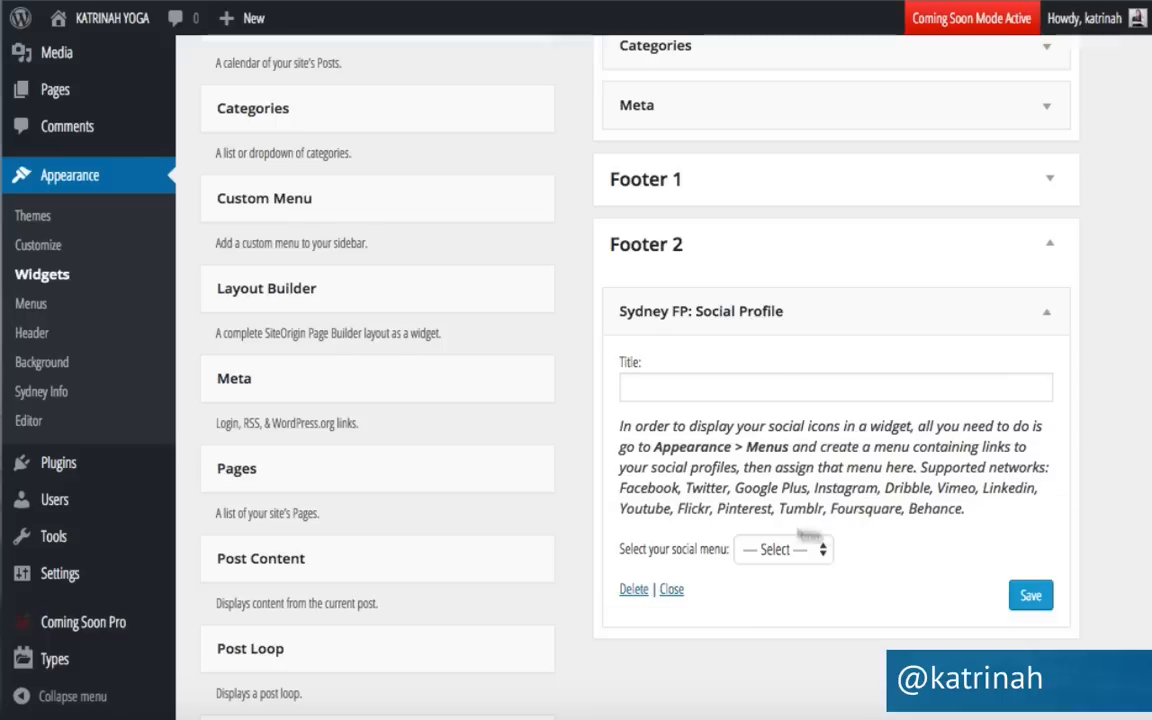
click(768, 550)
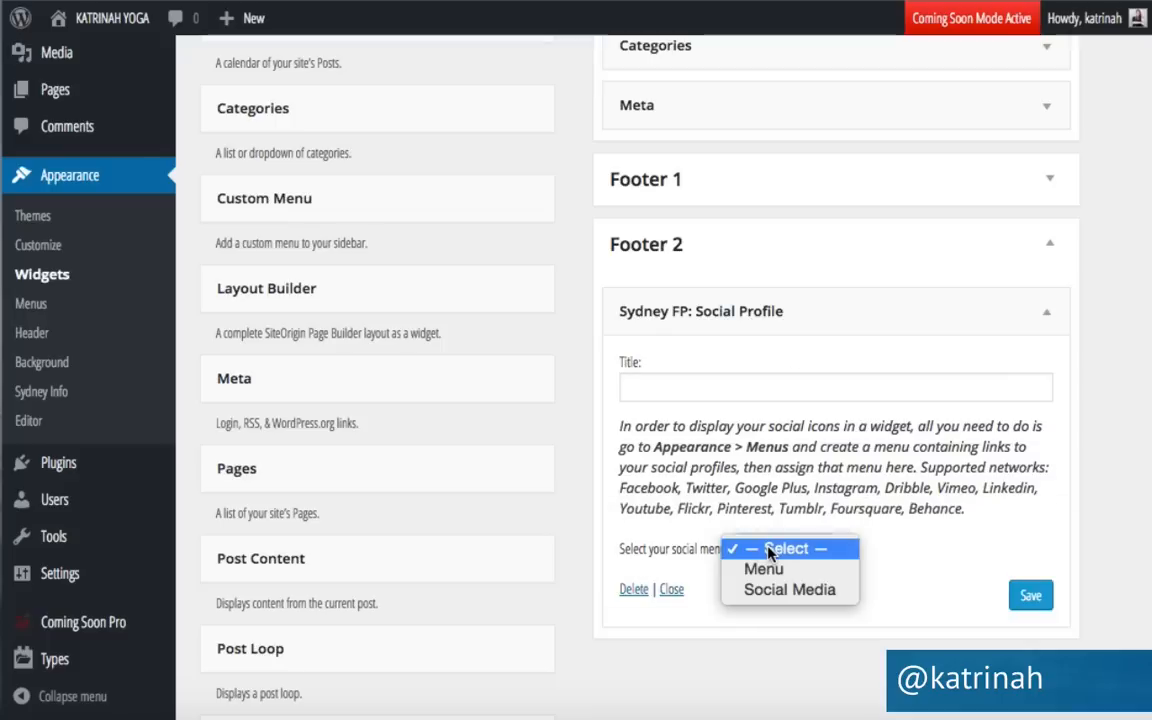
click(773, 590)
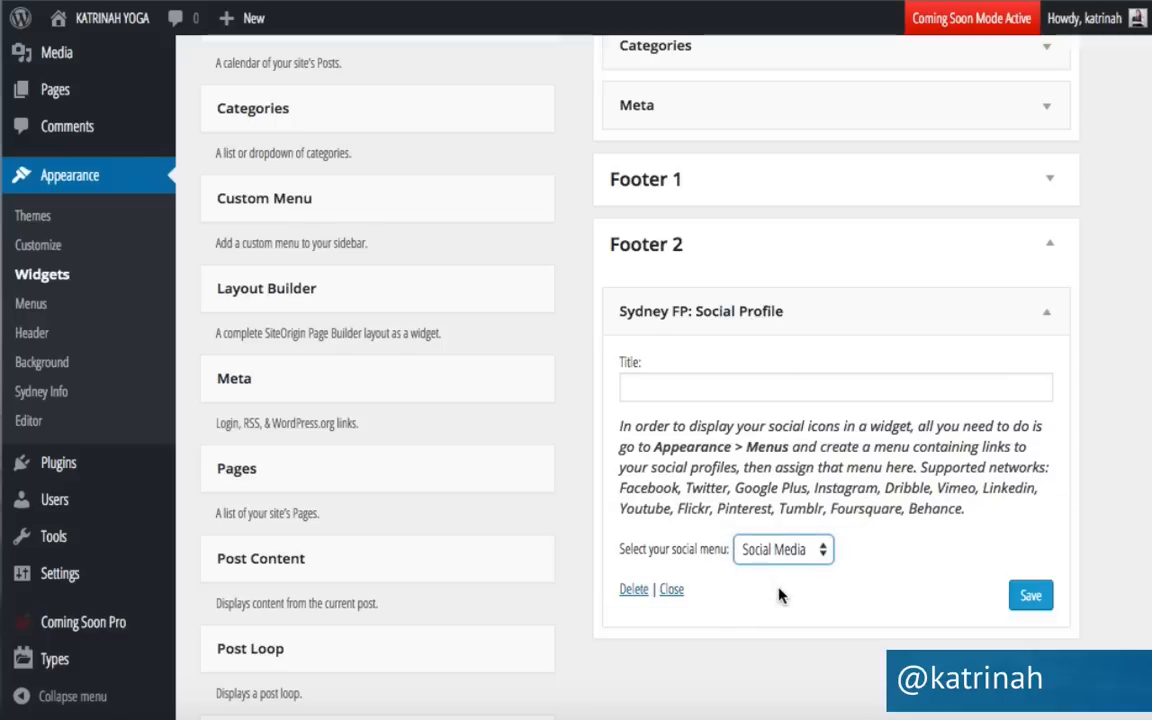
click(1031, 596)
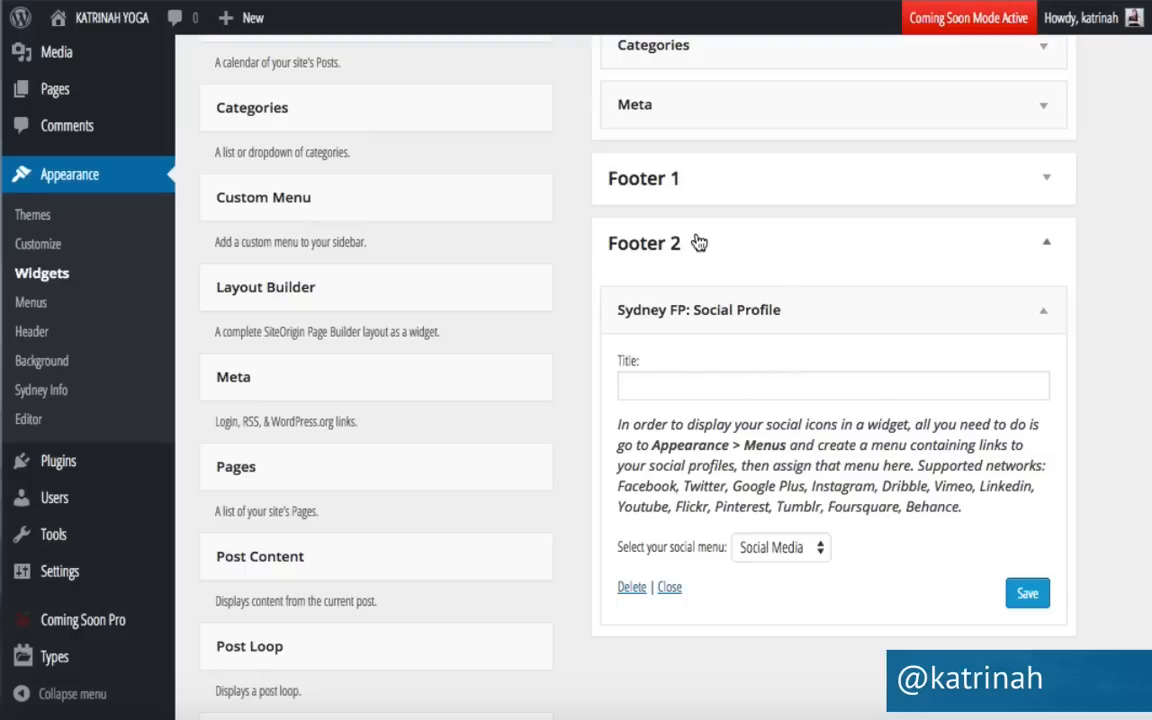
click(1047, 183)
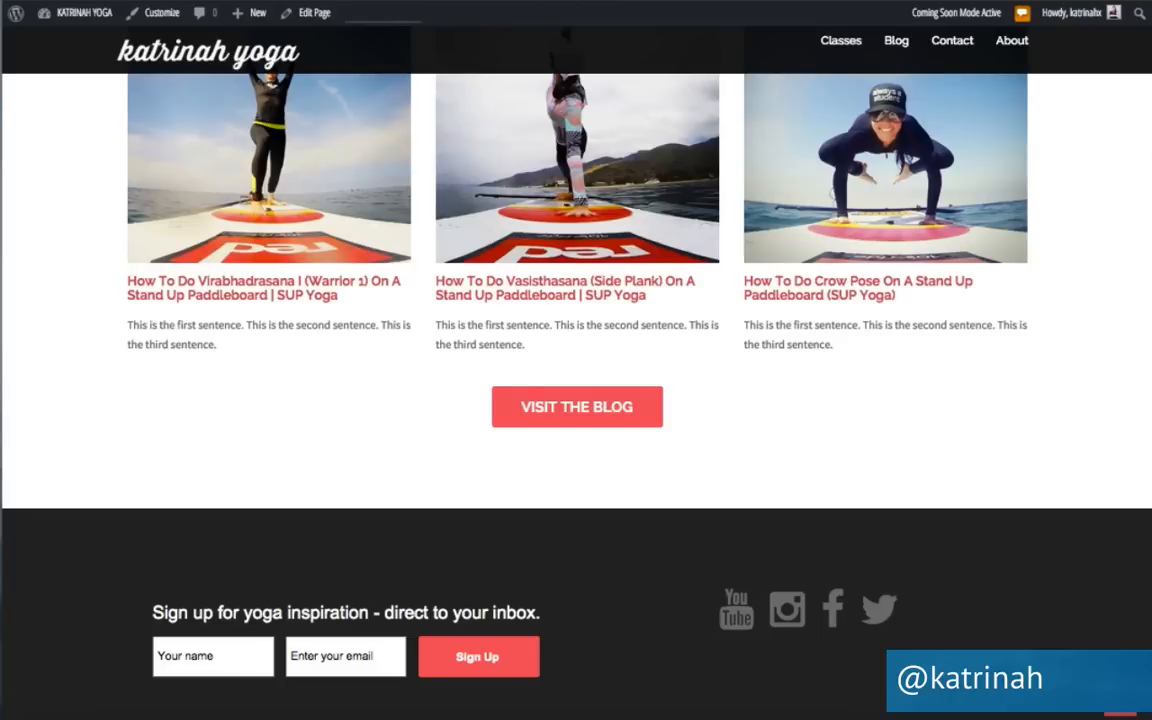
Scroll the live site down to the footer to check the four social icons.
scroll(38, 599, down, 3)
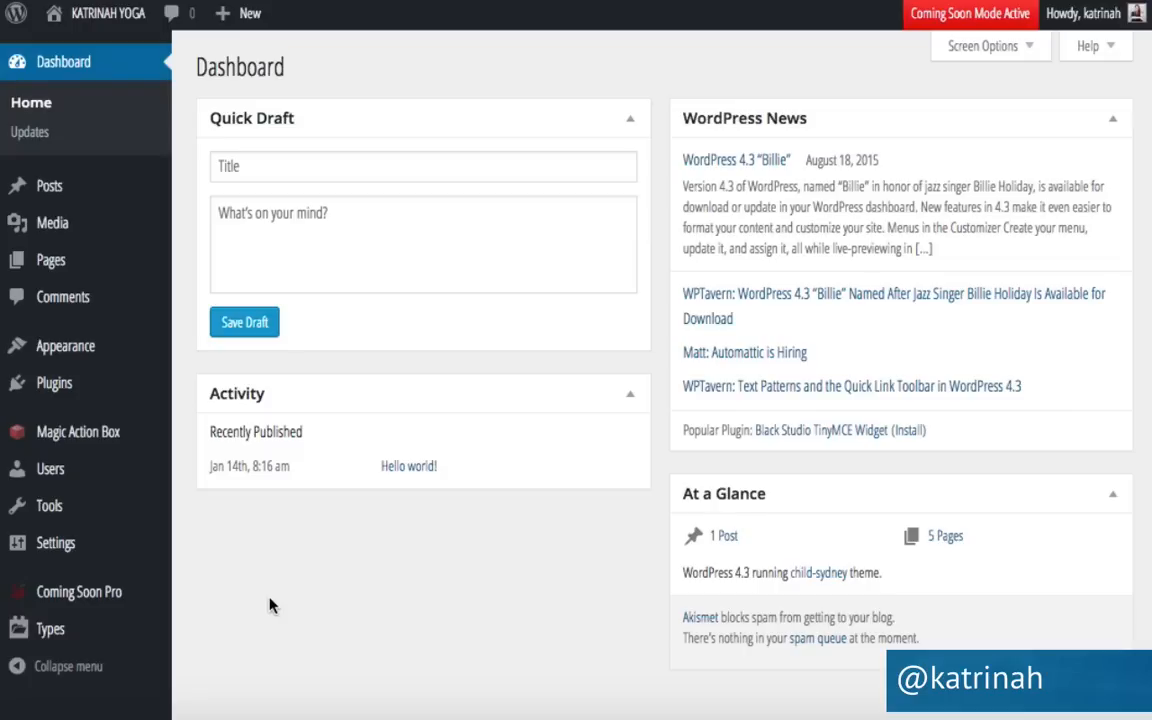
Put a Magic Action Box Widget in Footer 1 showing the Footer action box, and save.
mouse_move(65, 346)
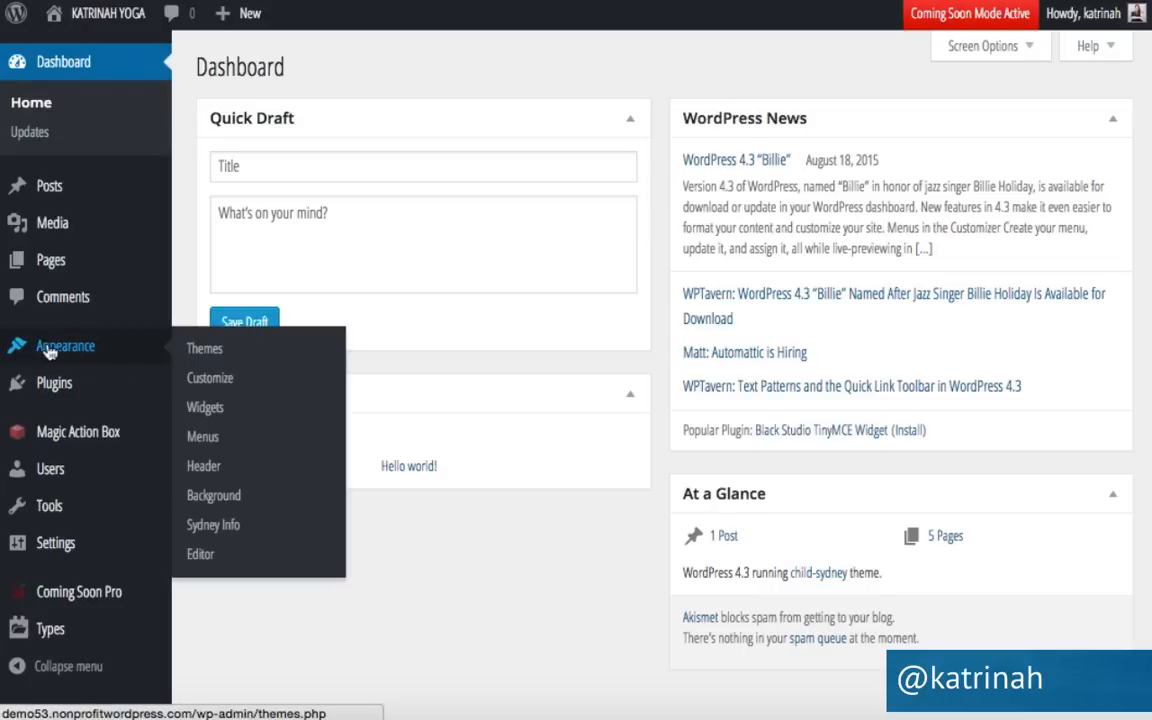
click(209, 408)
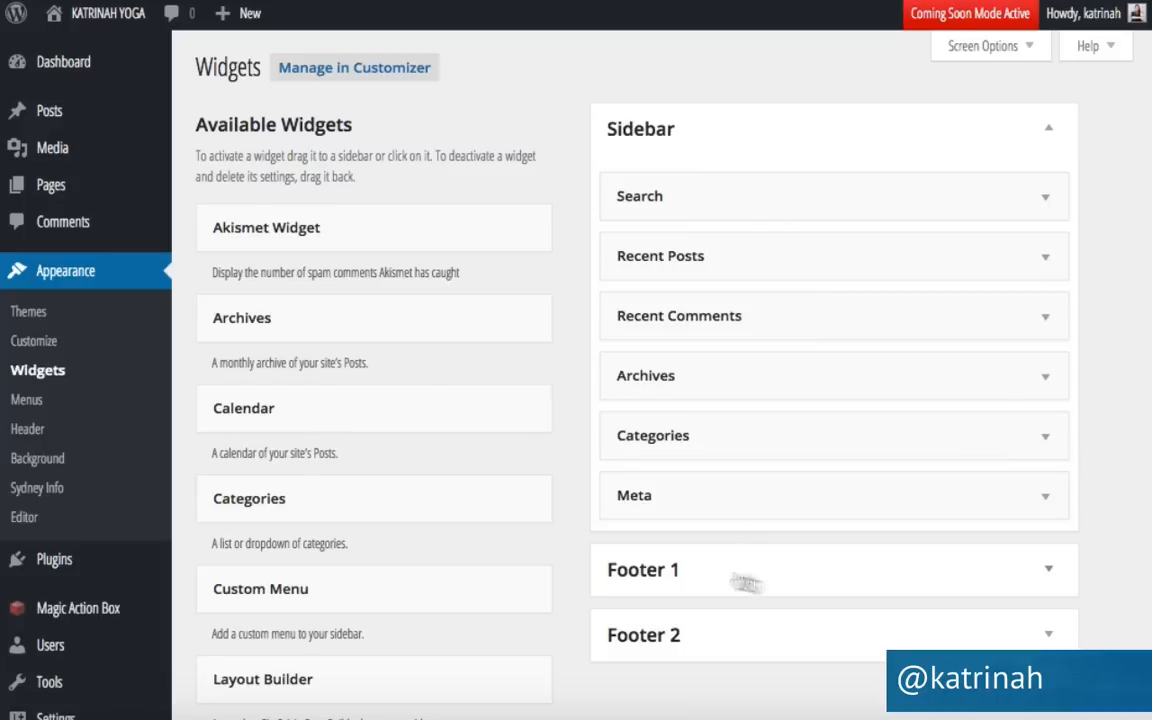
click(1042, 572)
scroll(895, 558, down, 5)
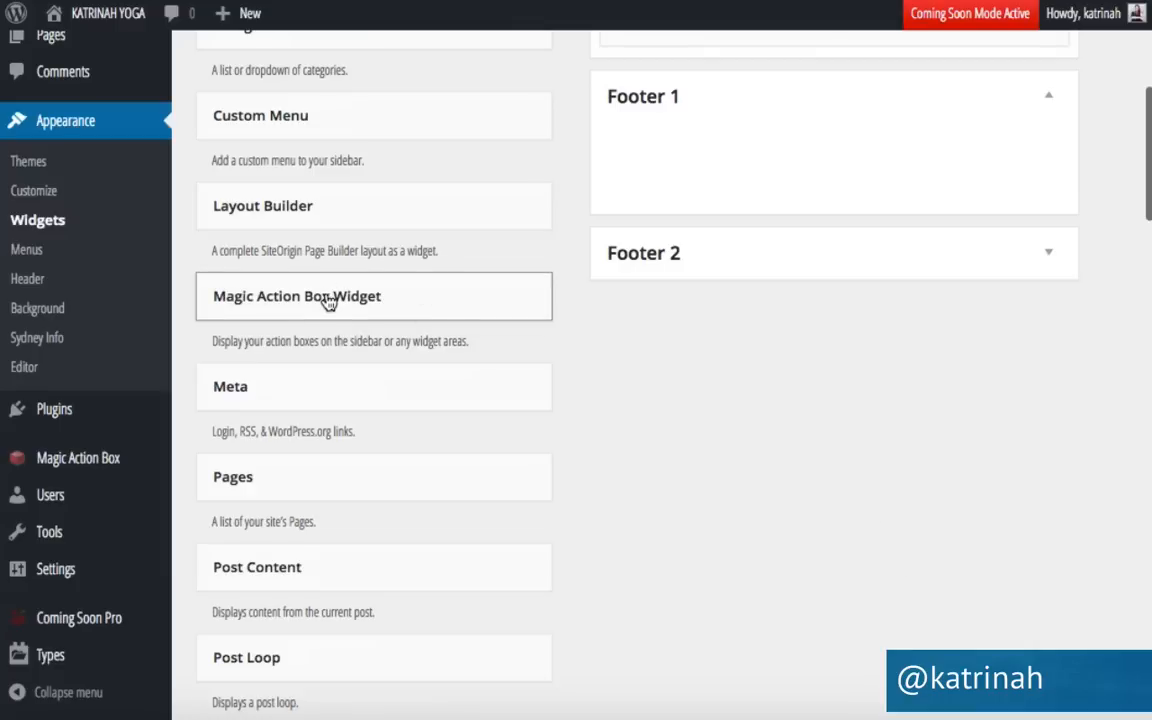
drag(328, 304, 724, 152)
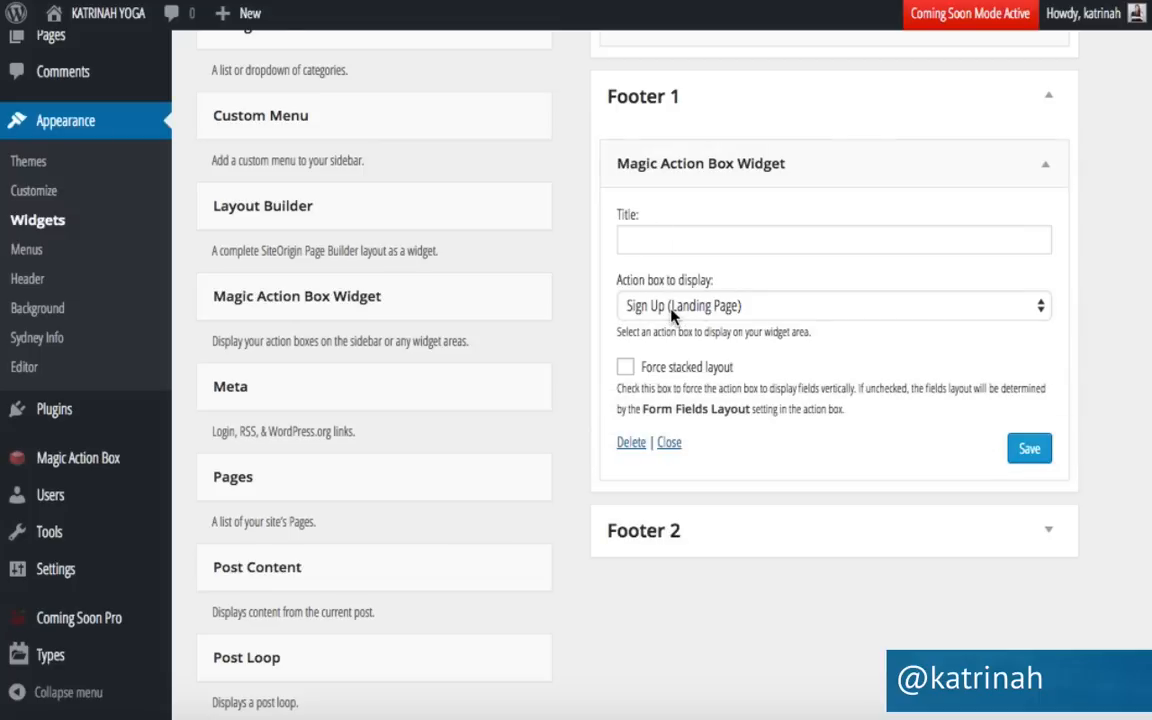
click(663, 304)
click(658, 367)
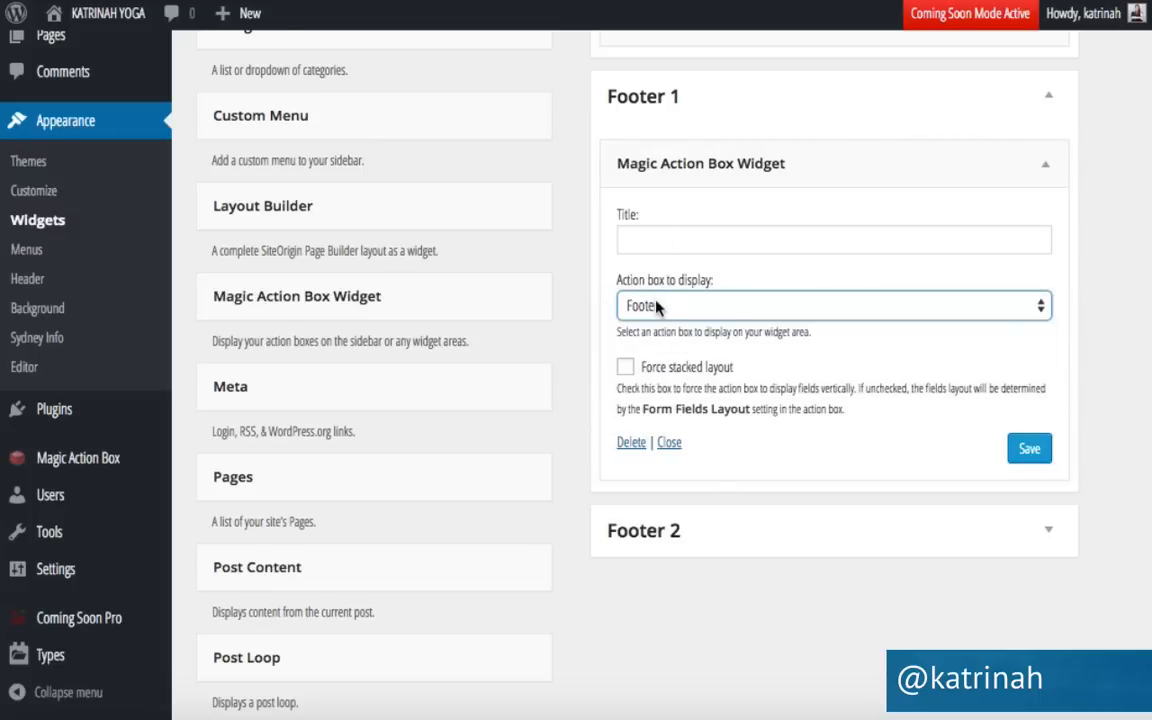
click(1027, 450)
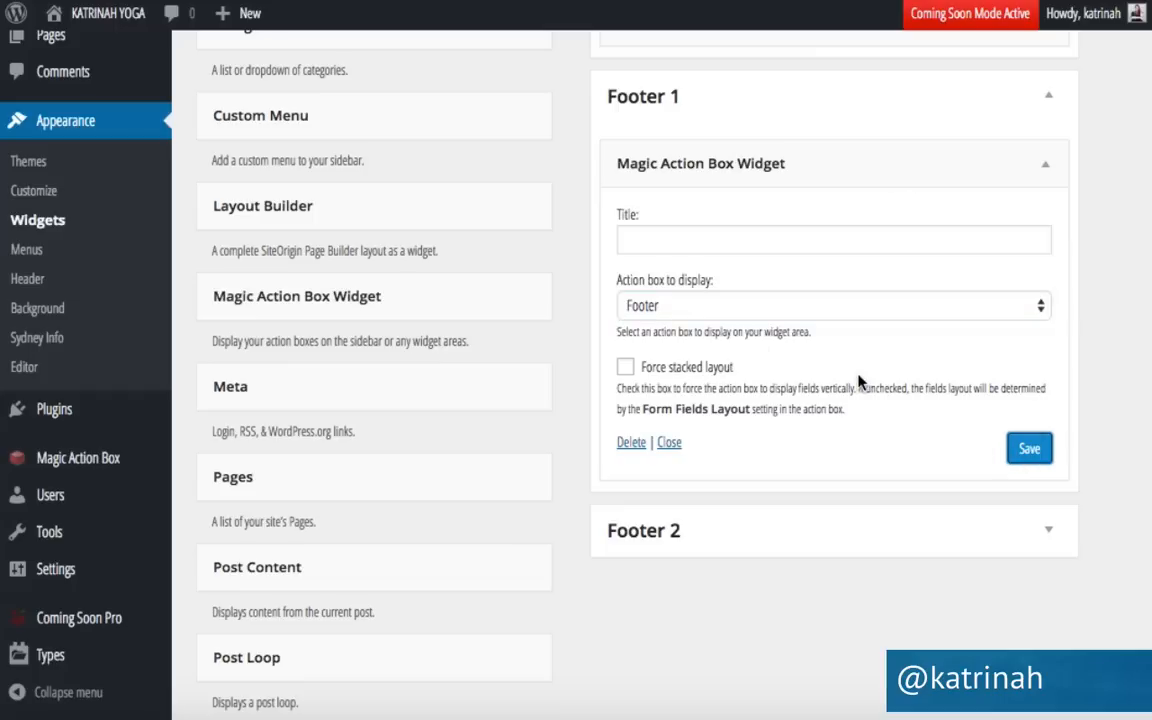
Visit the live site and scroll down to the footer's opt-in form and social icons.
mouse_move(85, 10)
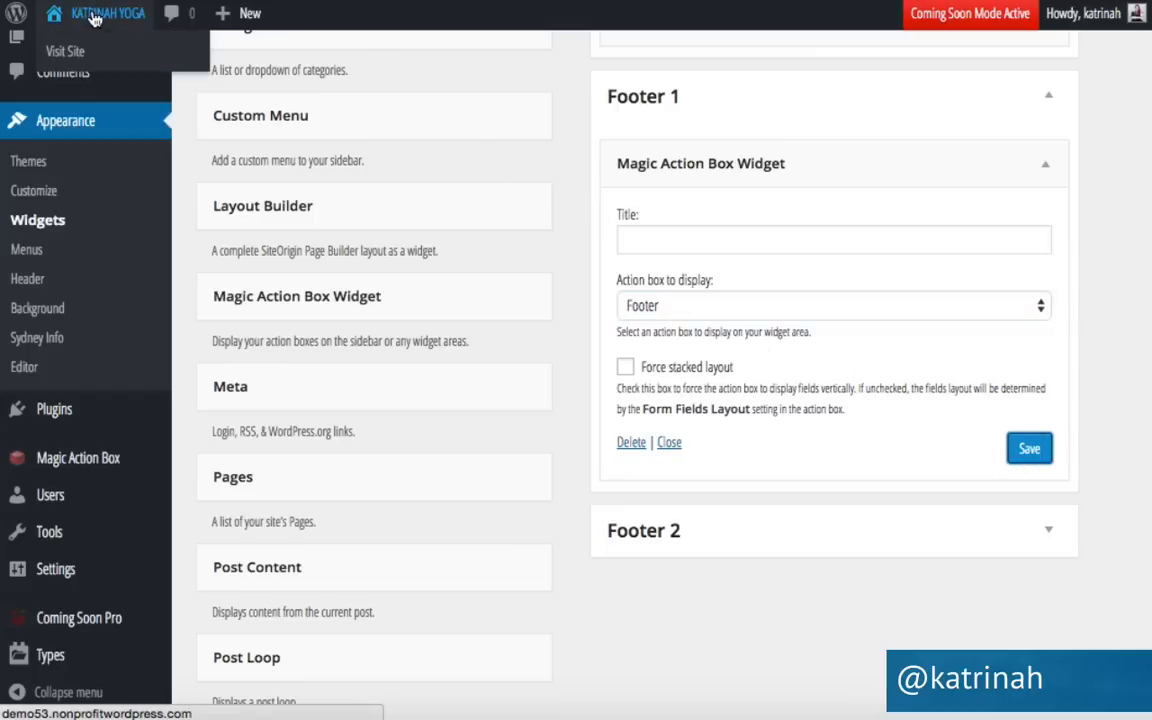
click(81, 55)
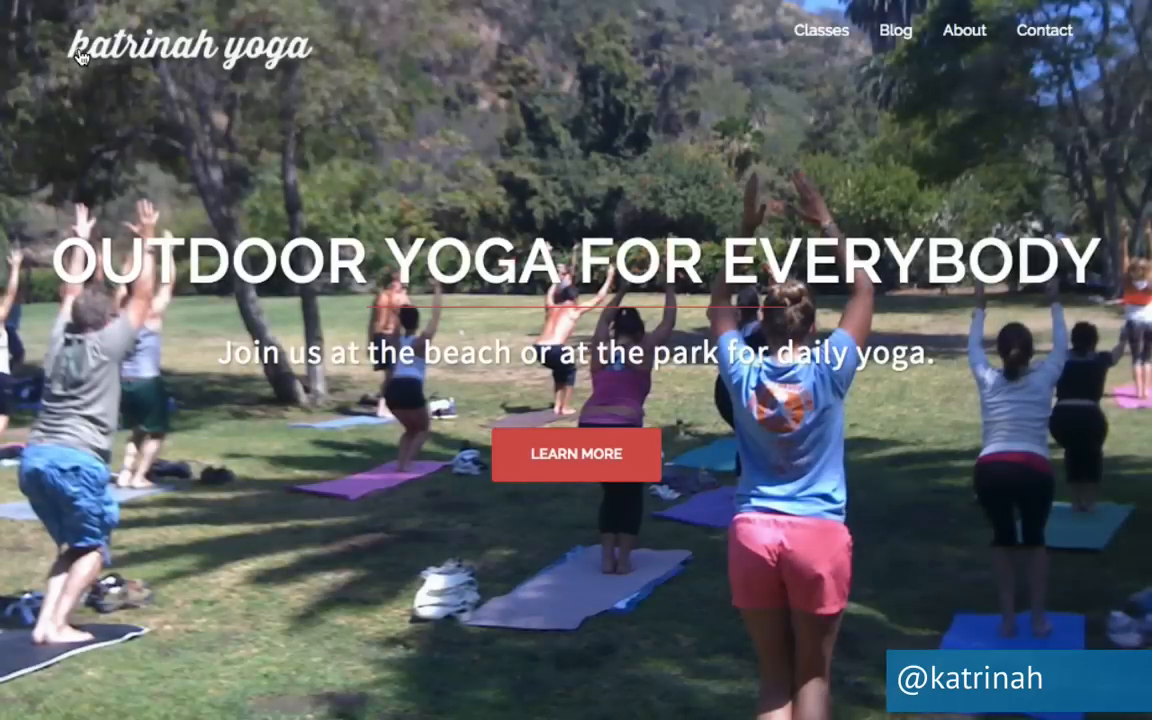
scroll(123, 478, down, 5)
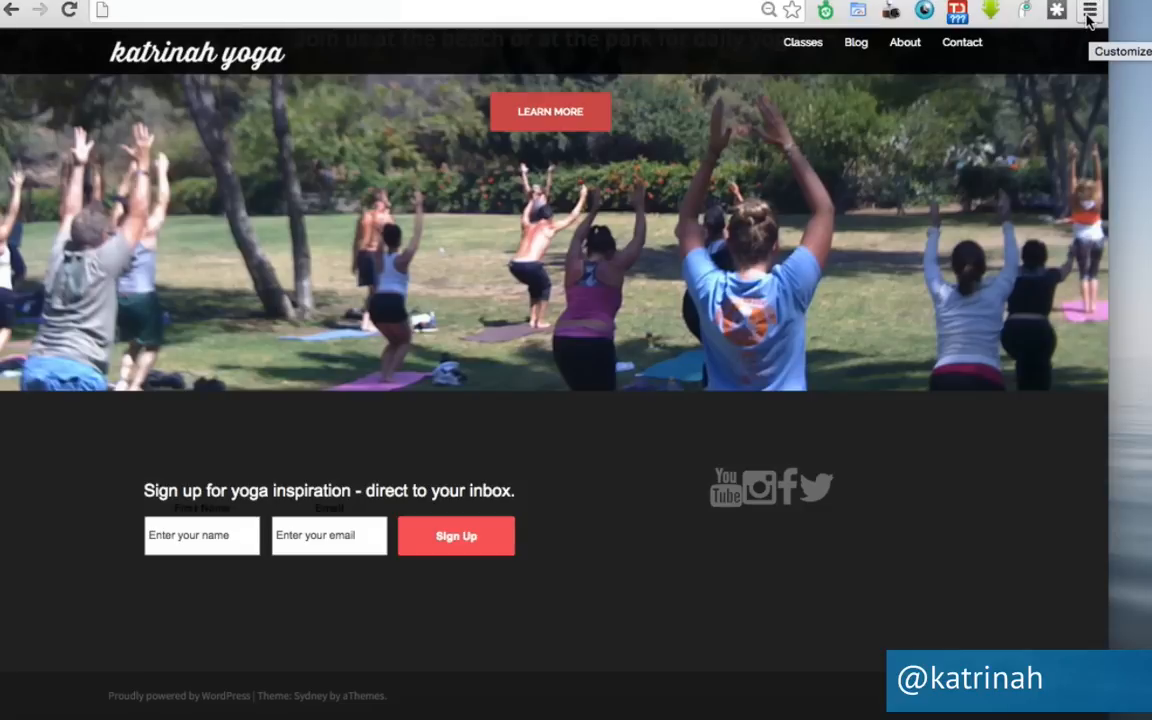
Open Chrome Developer Tools from the More tools menu.
click(1088, 12)
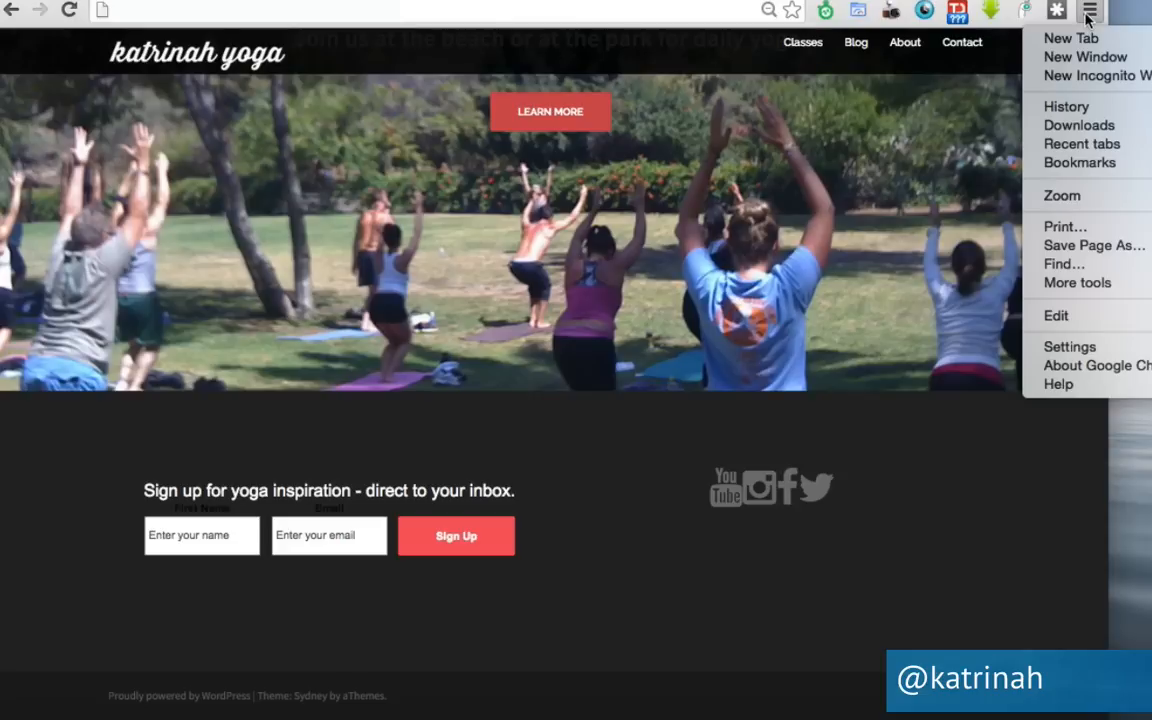
mouse_move(1048, 286)
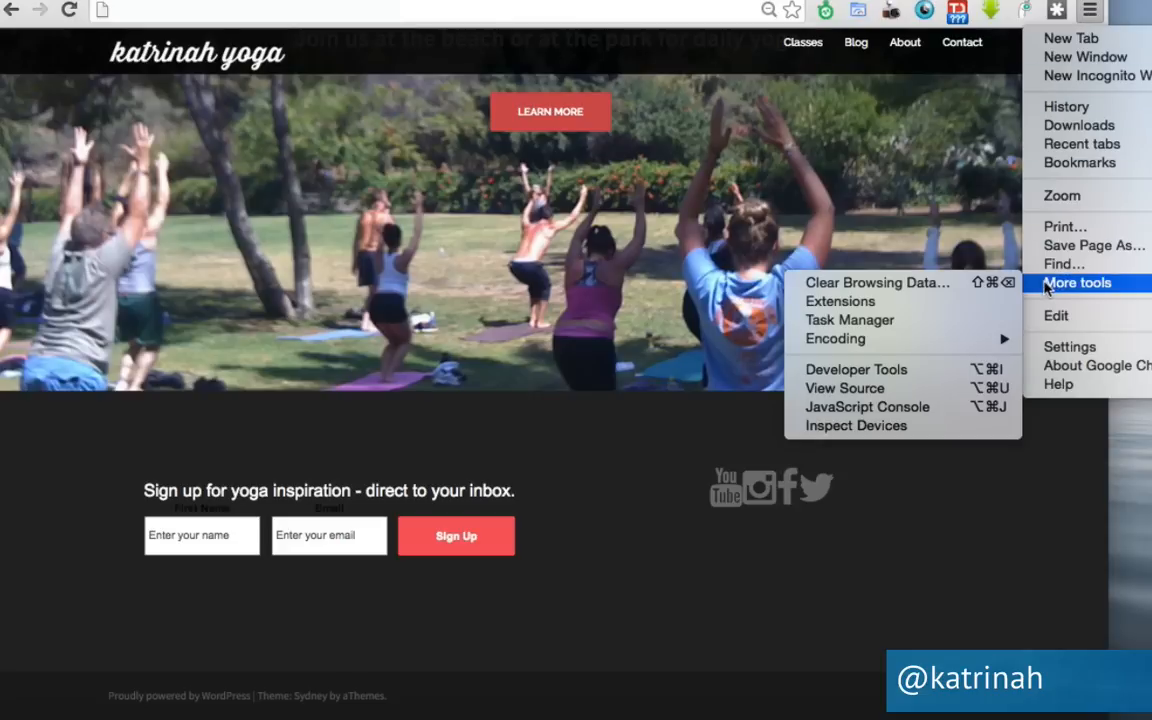
click(866, 369)
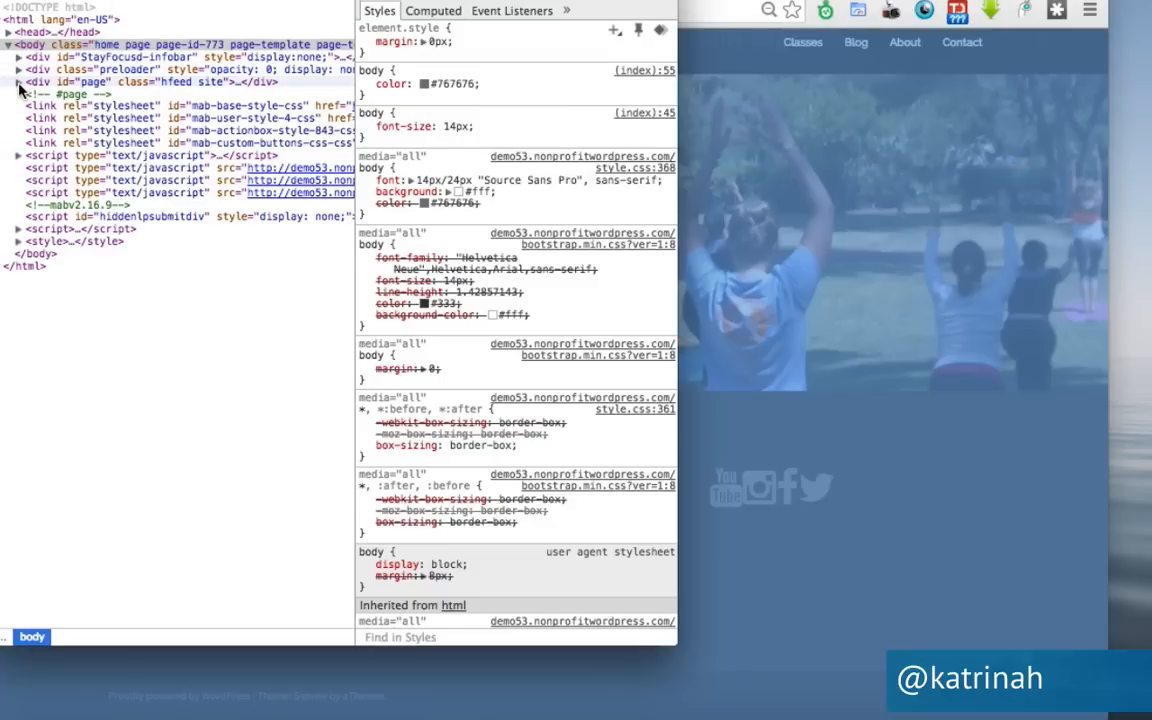
Expand the Elements tree down to ul#menu-social-media and select li#menu-item-837.
click(18, 82)
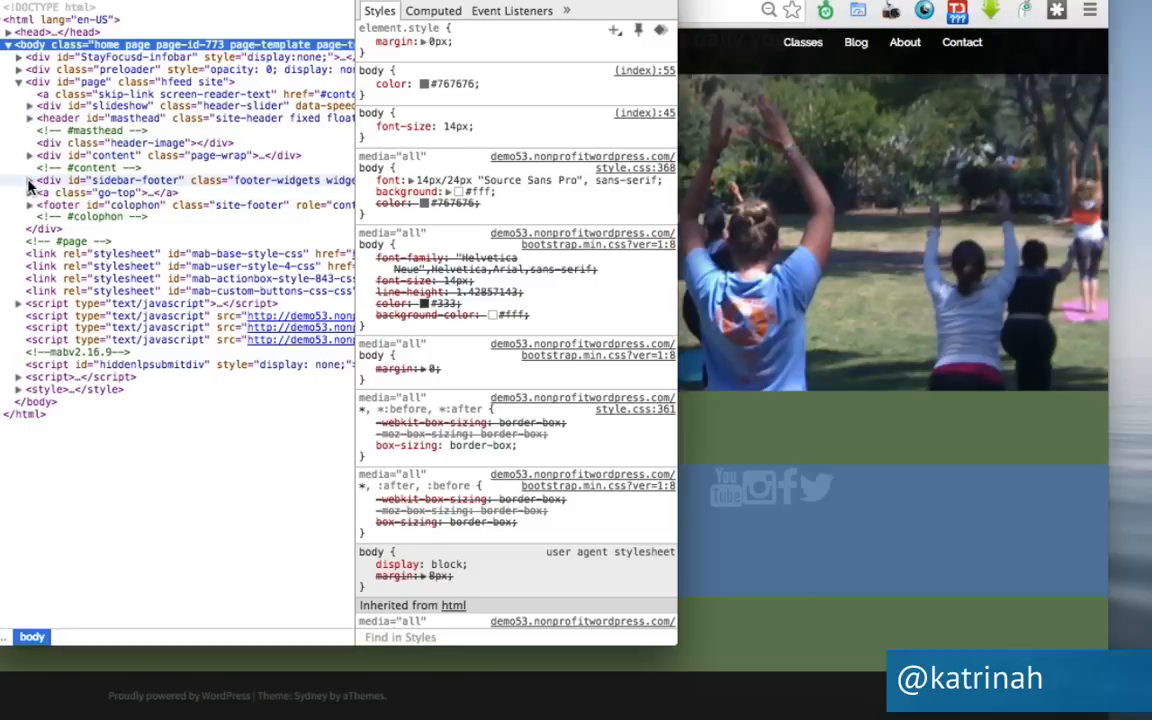
click(29, 180)
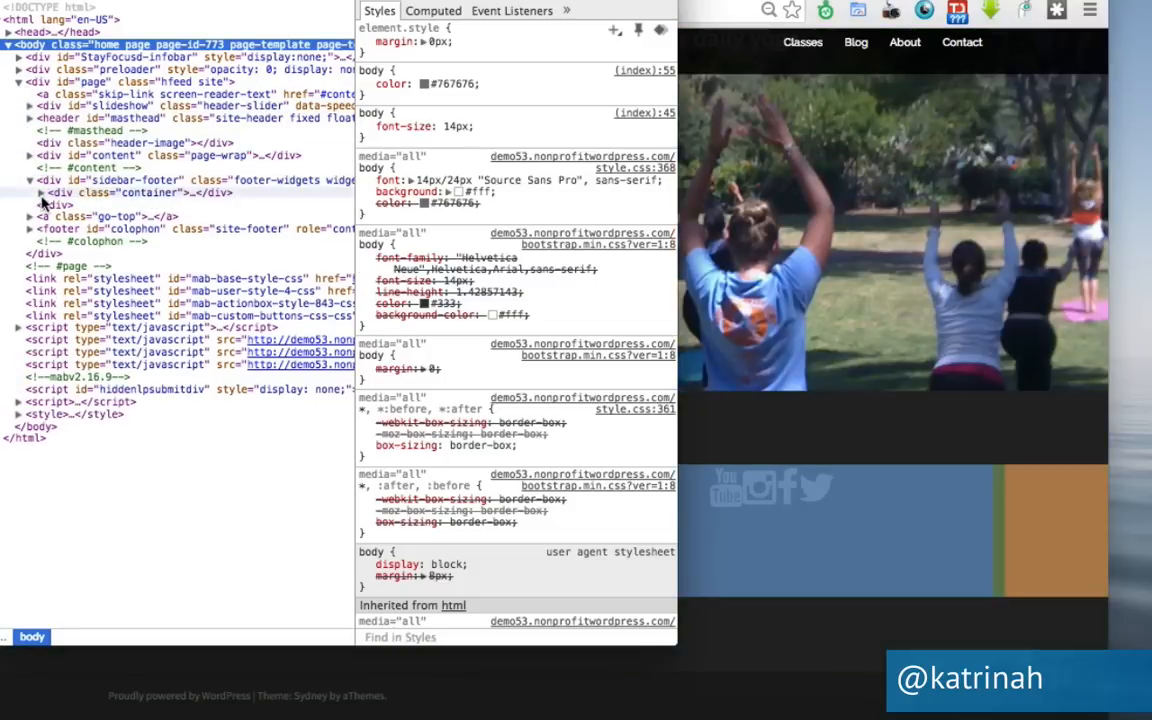
click(40, 193)
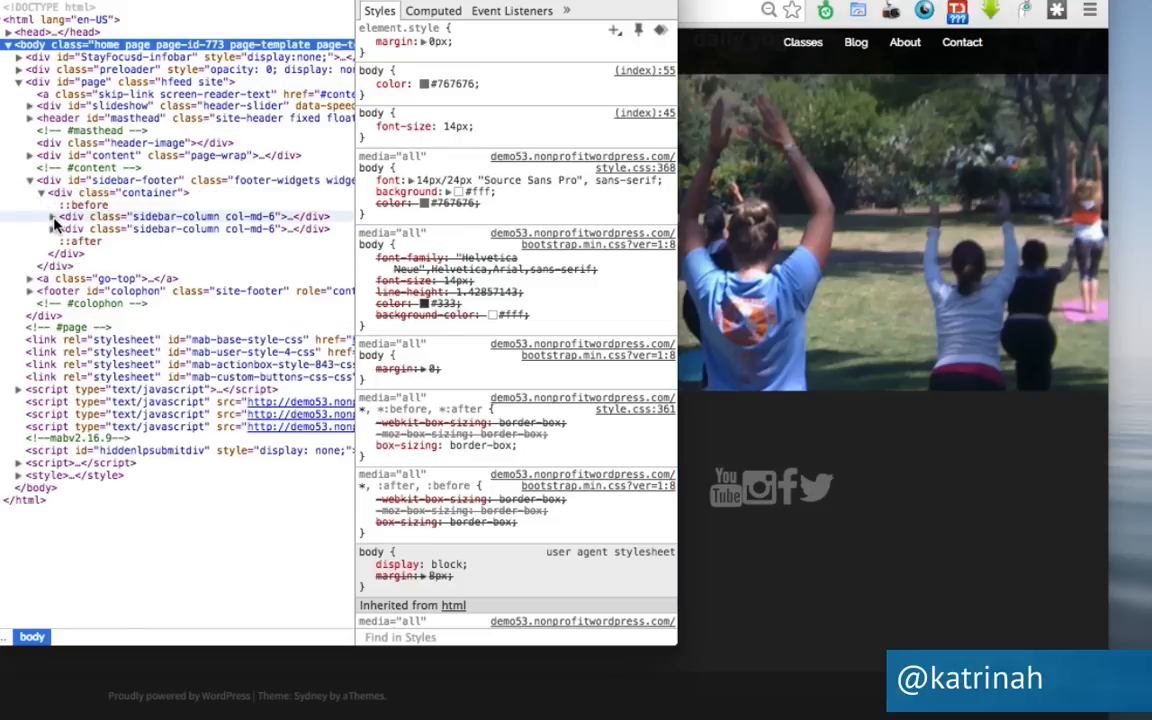
click(53, 228)
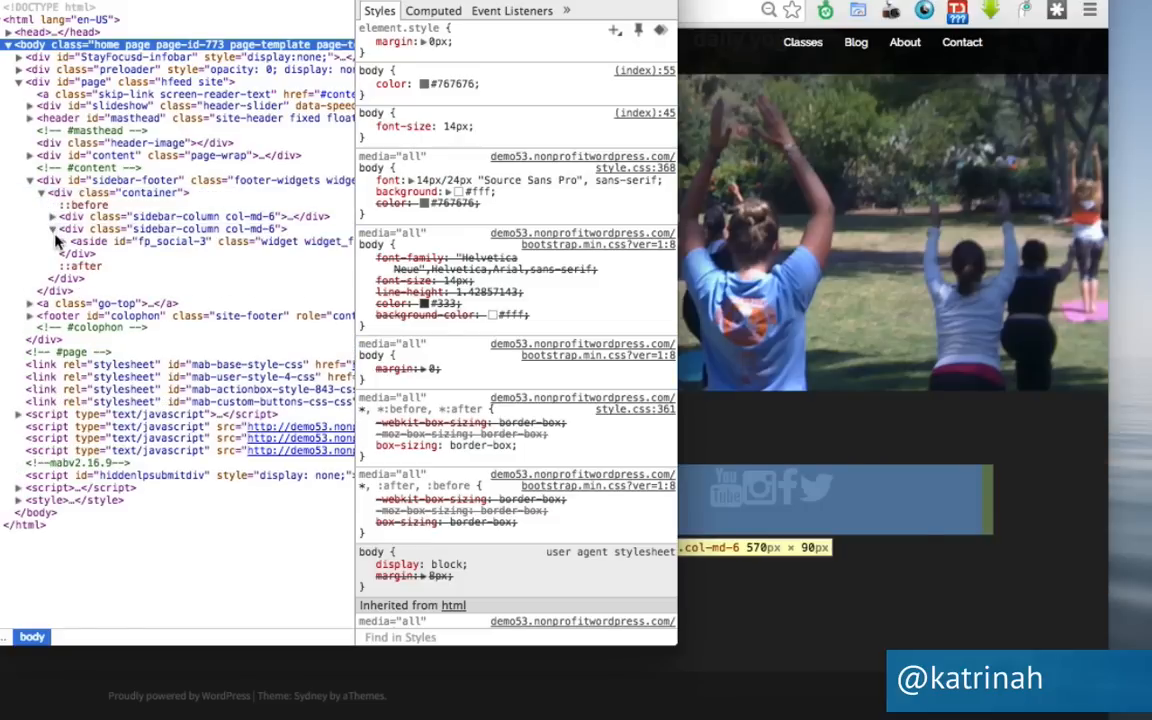
click(62, 243)
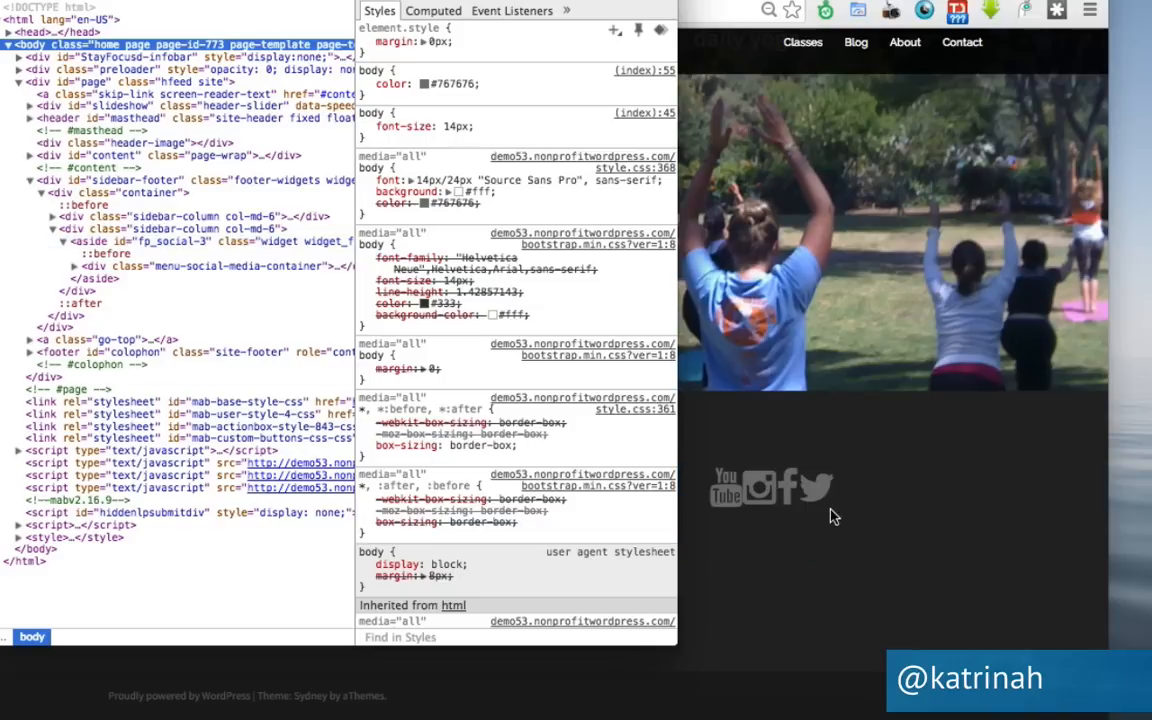
click(74, 267)
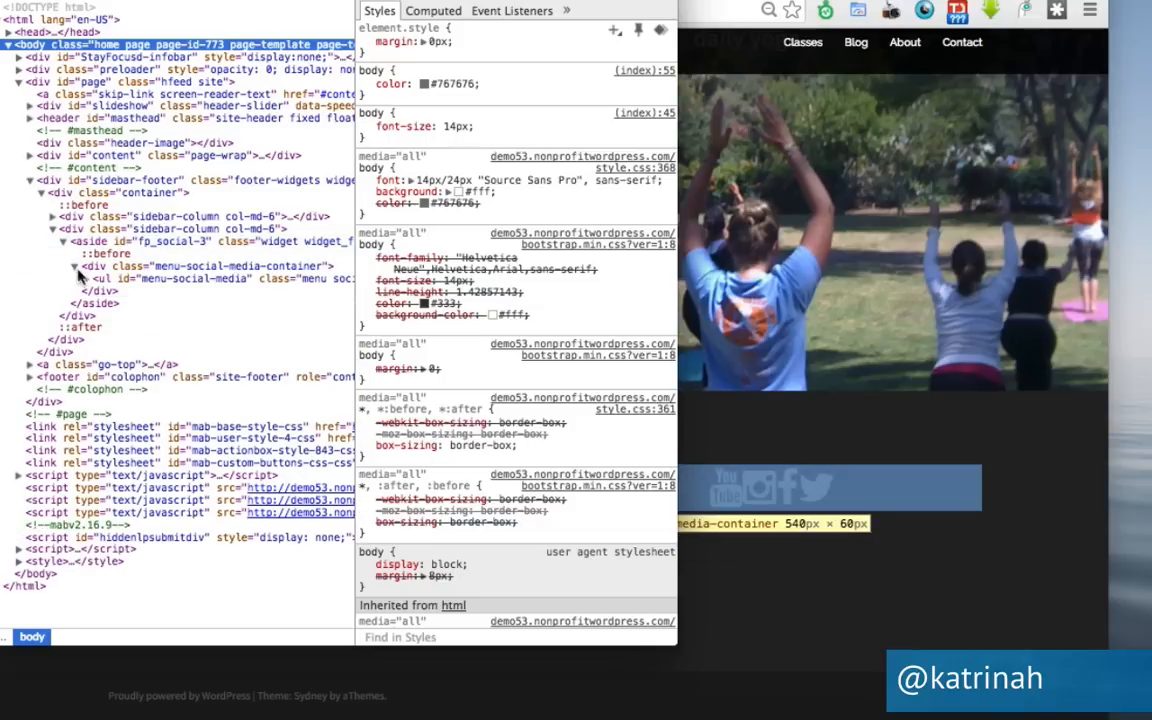
click(115, 281)
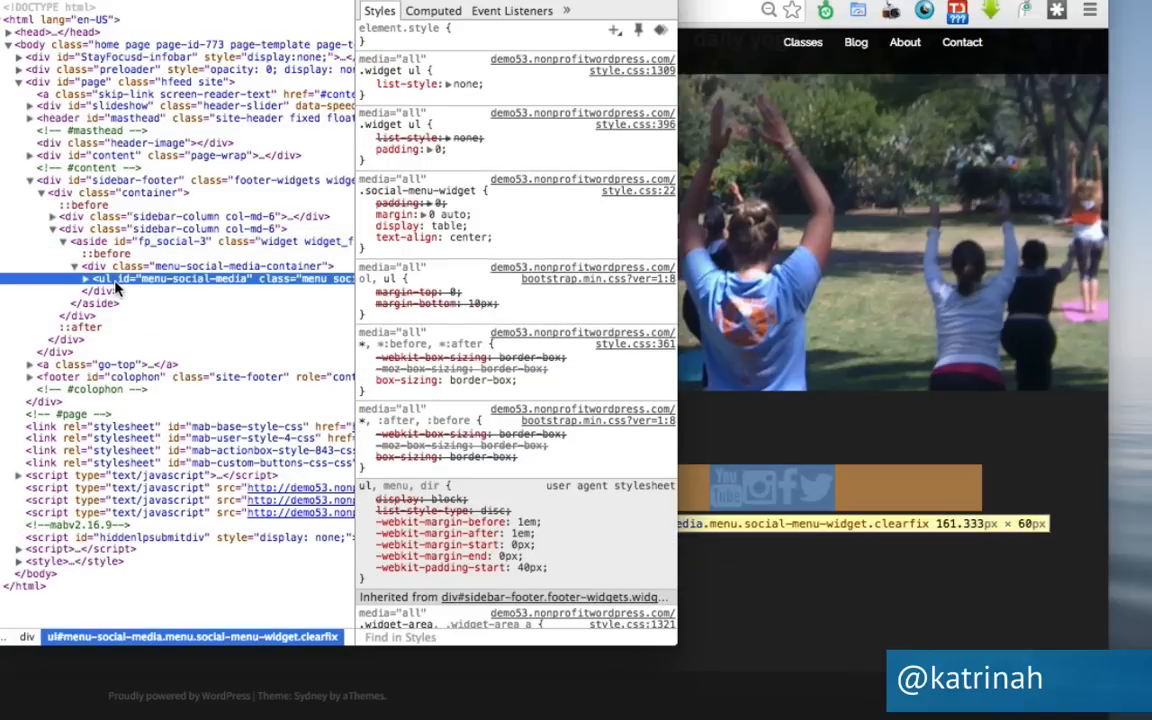
click(86, 279)
click(115, 304)
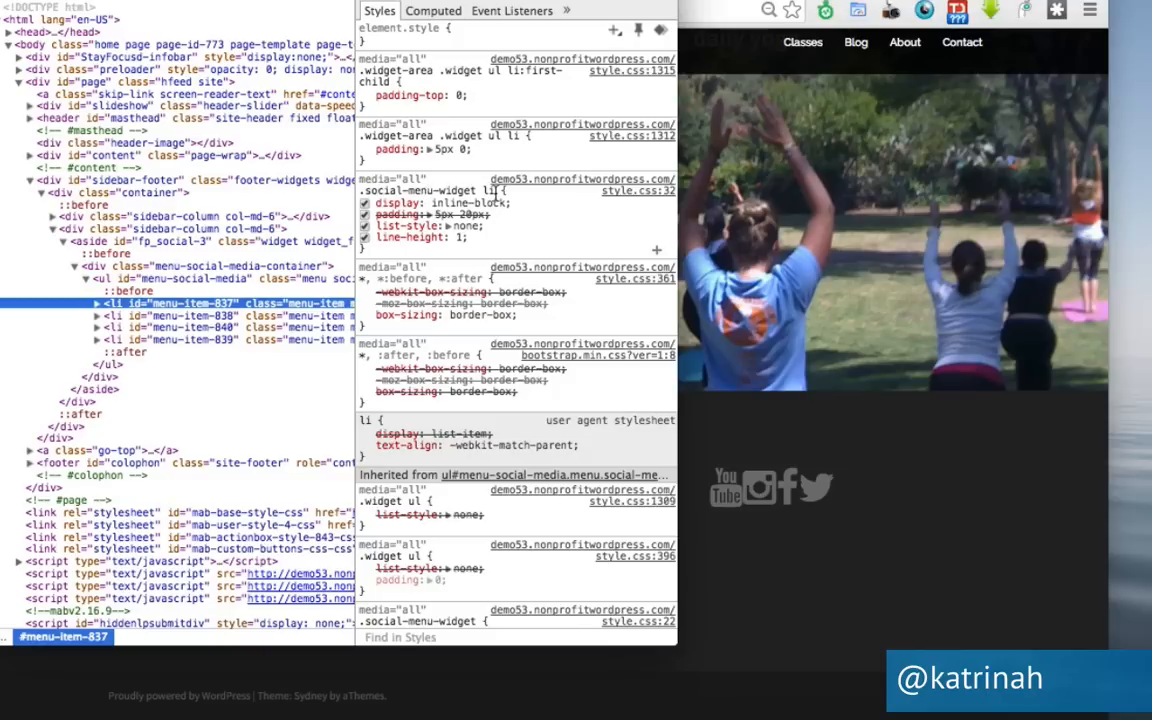
Change .social-menu-widget li padding to 5px 10px !important and select the rule to copy.
click(470, 191)
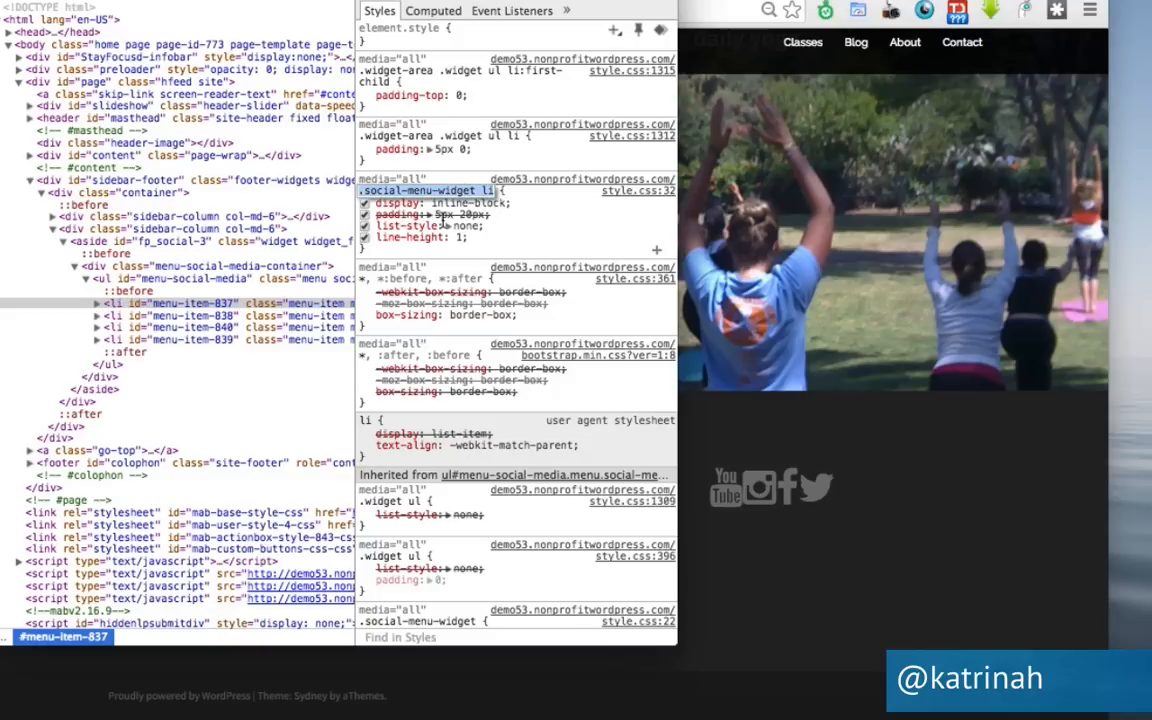
click(455, 214)
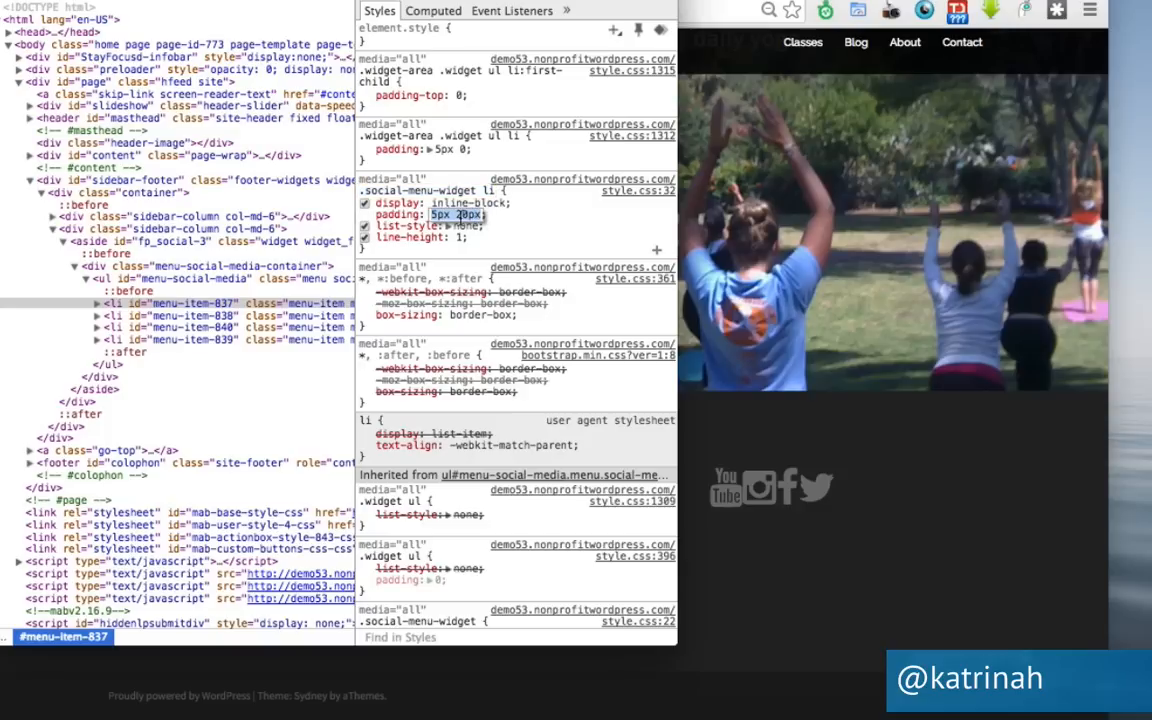
key(Right)
text(!import)
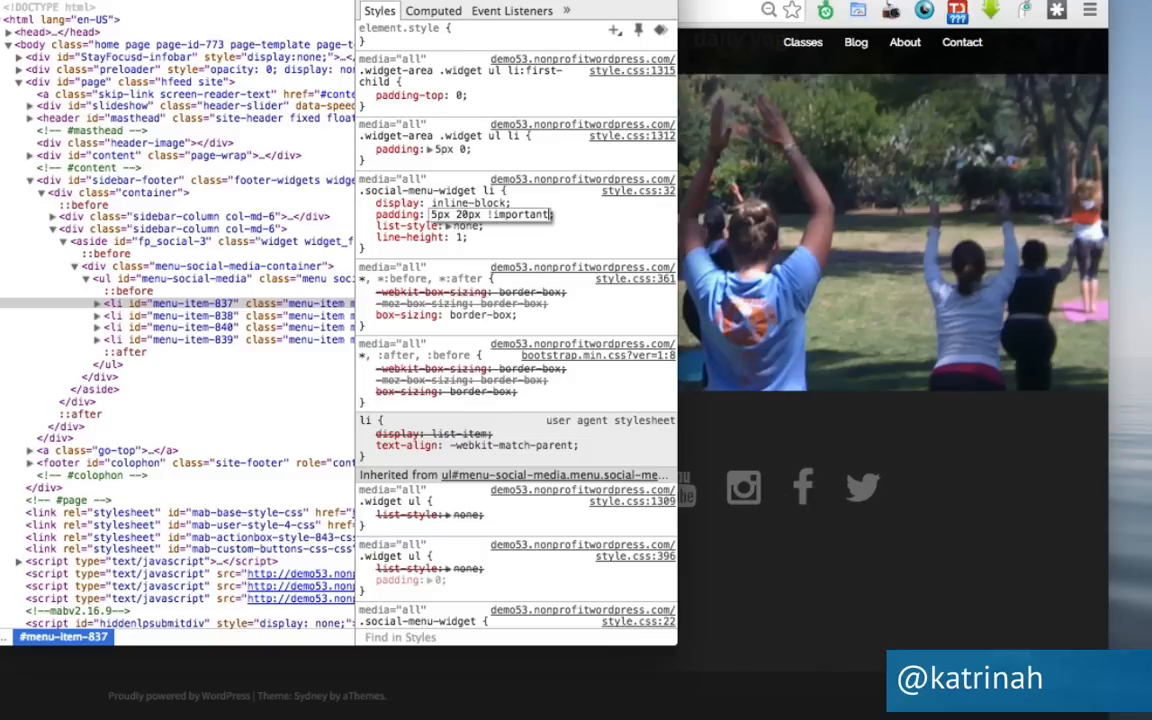
drag(520, 1, 457, 1)
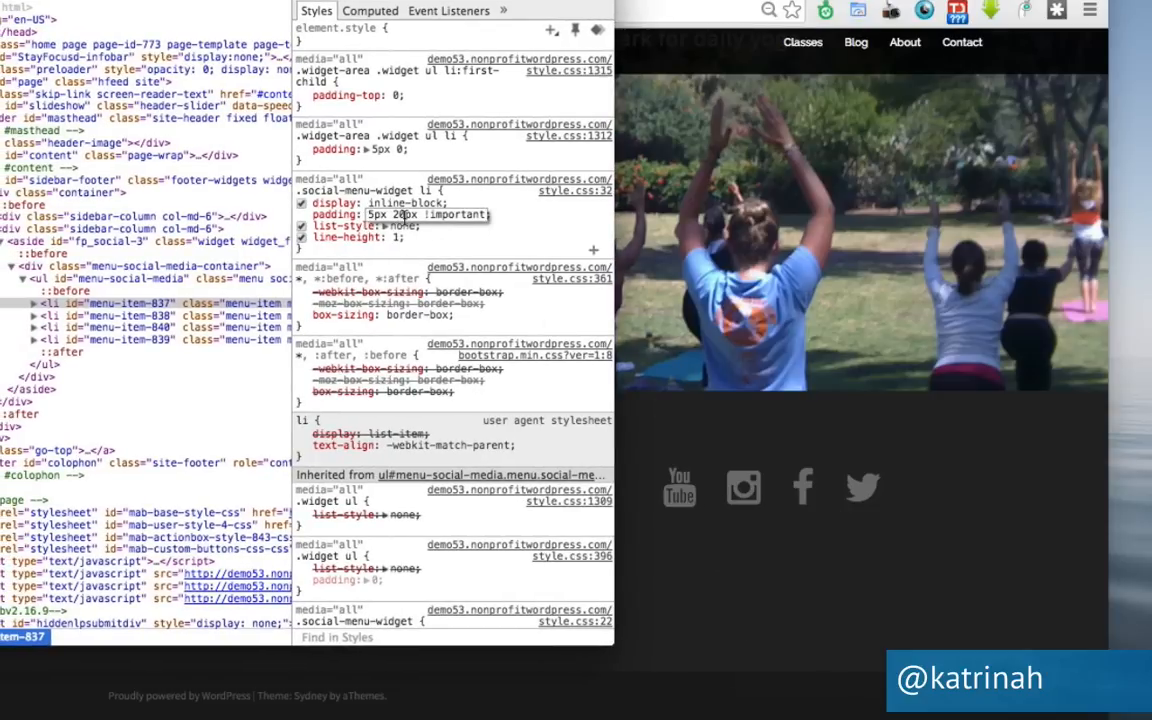
key(BackSpace)
text(1)
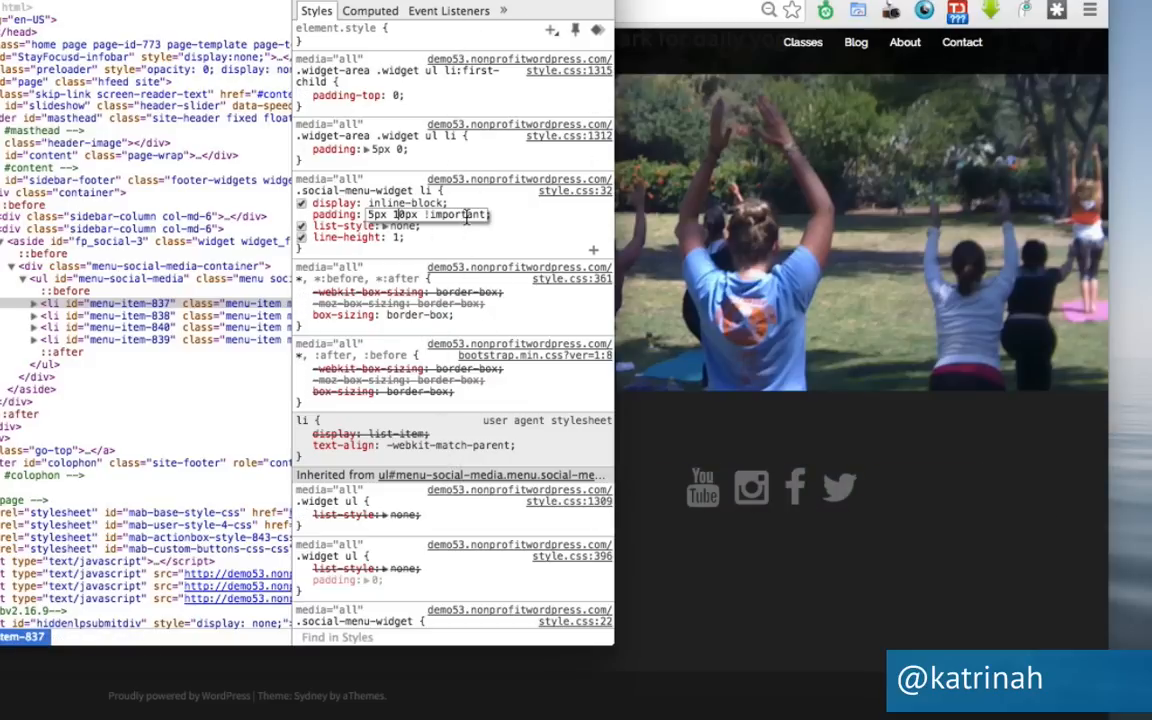
key(Return)
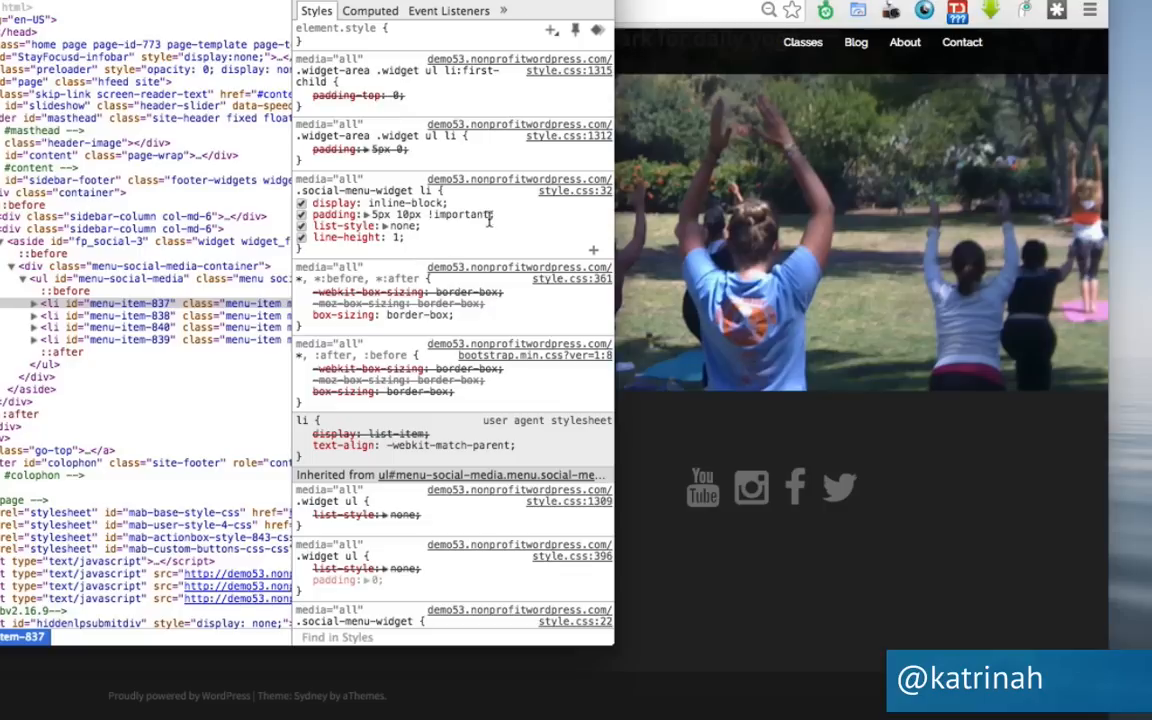
drag(503, 220, 296, 193)
key(ctrl+c)
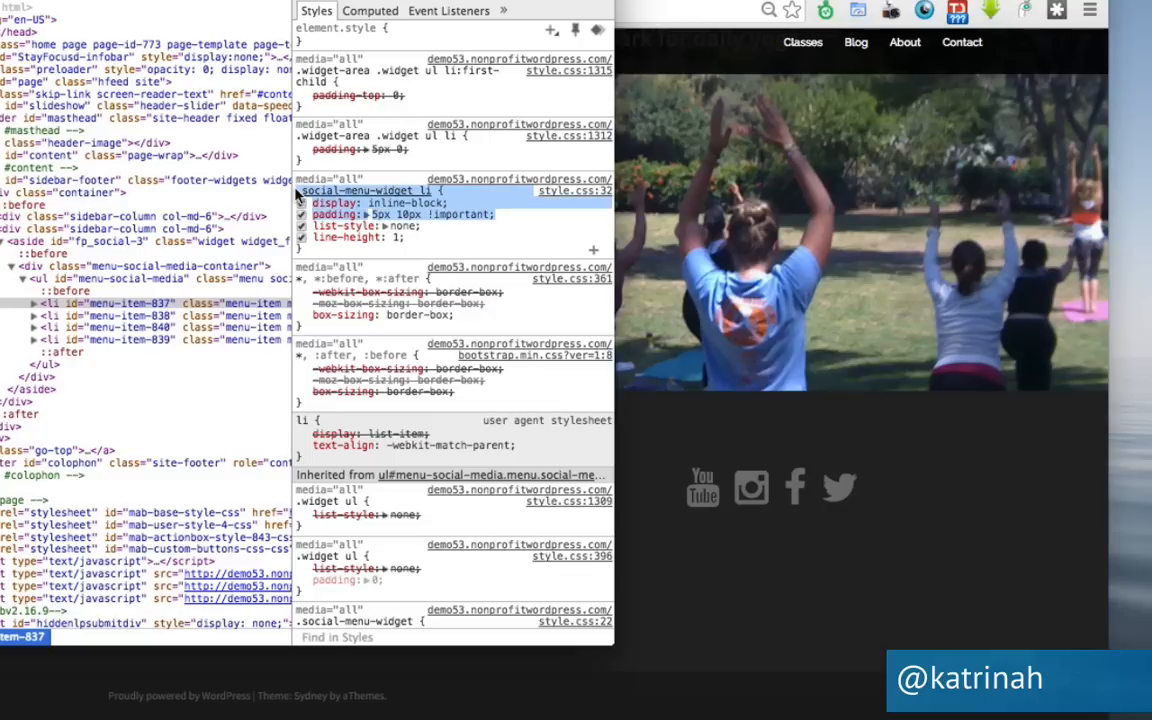
drag(300, 1, 436, 1)
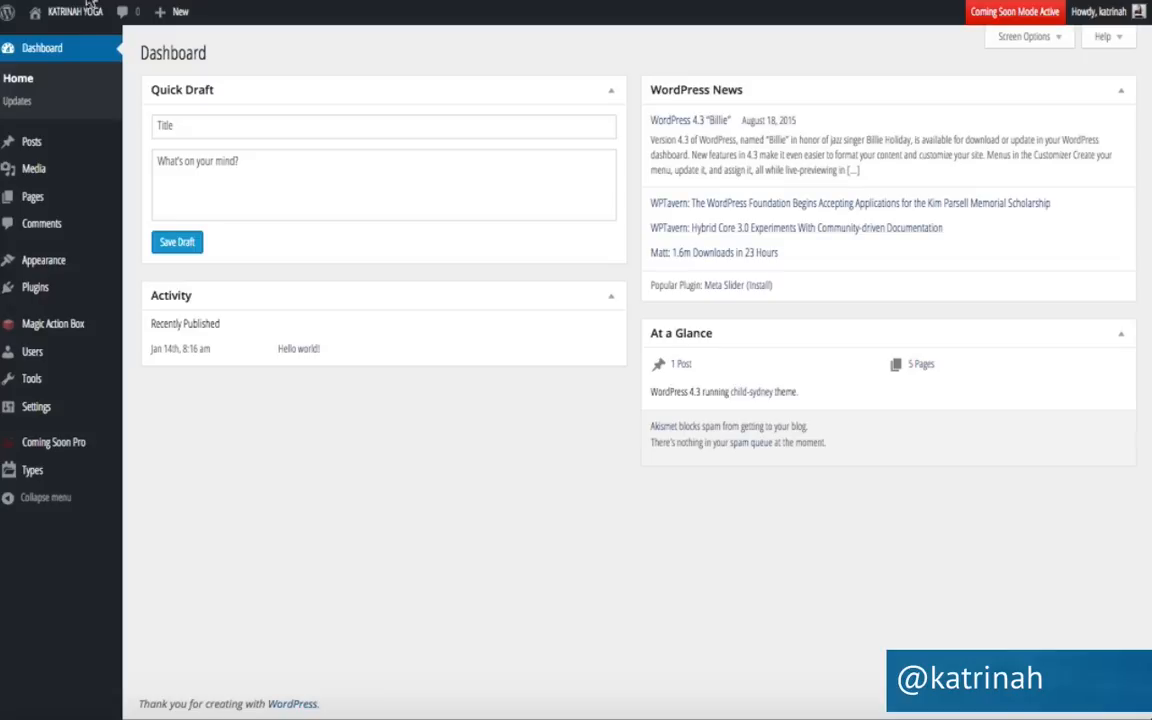
mouse_move(59, 267)
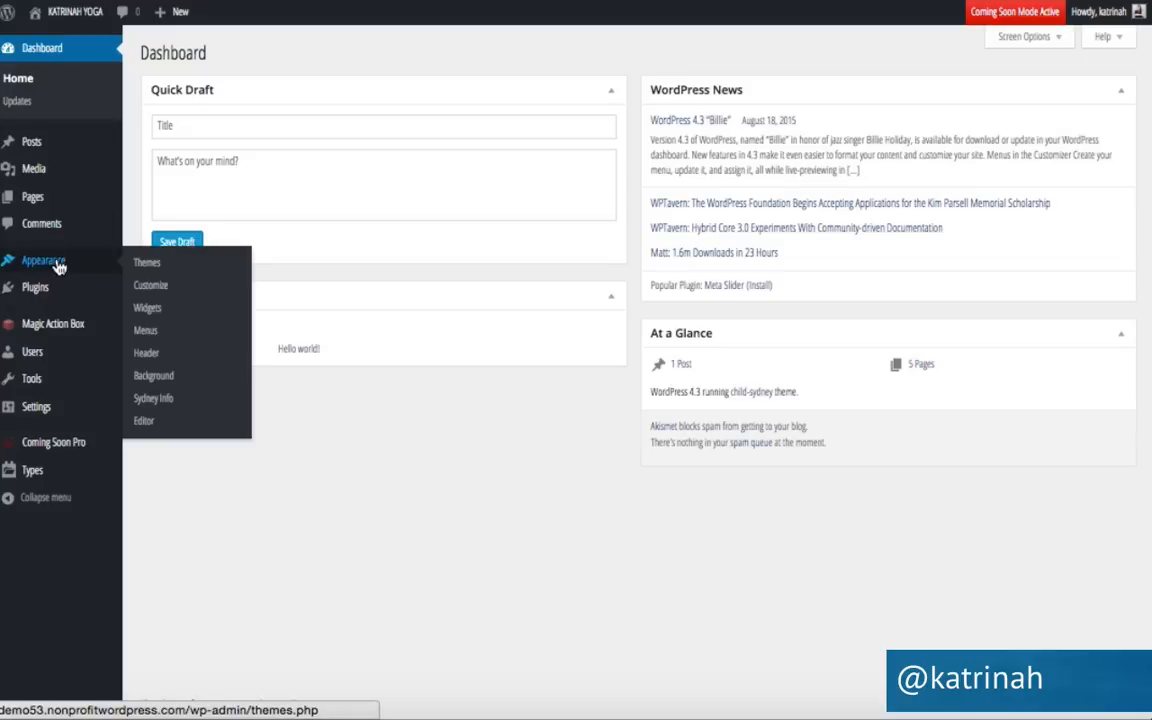
click(144, 424)
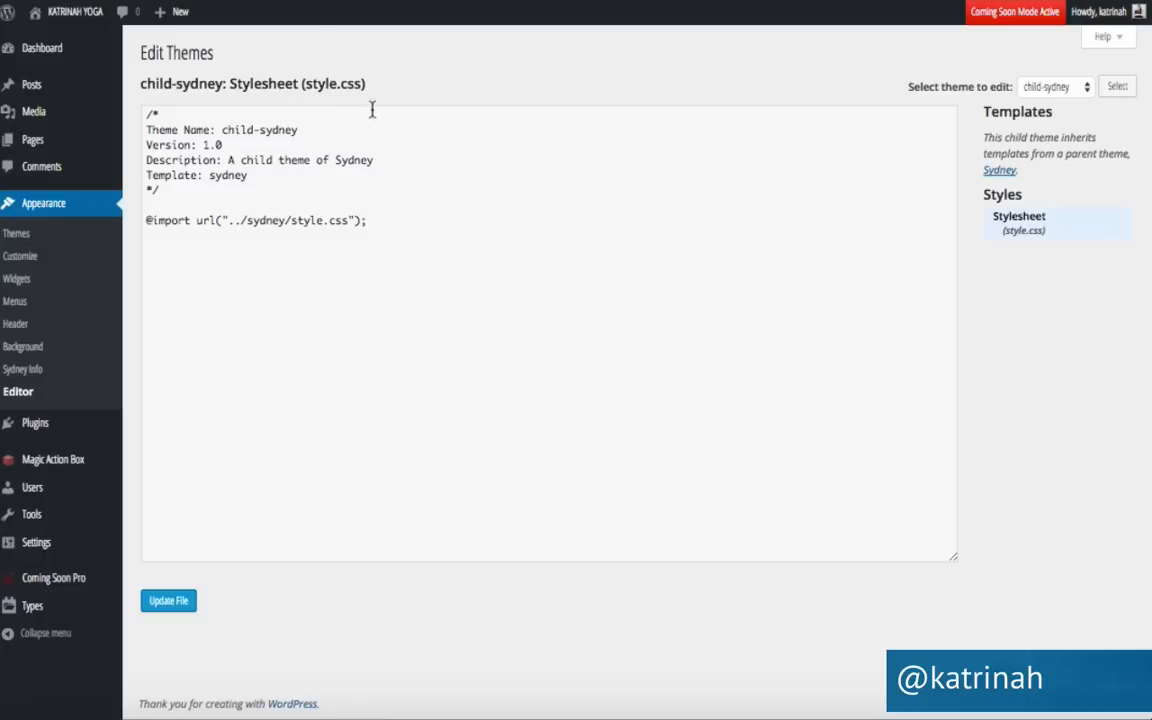
click(401, 221)
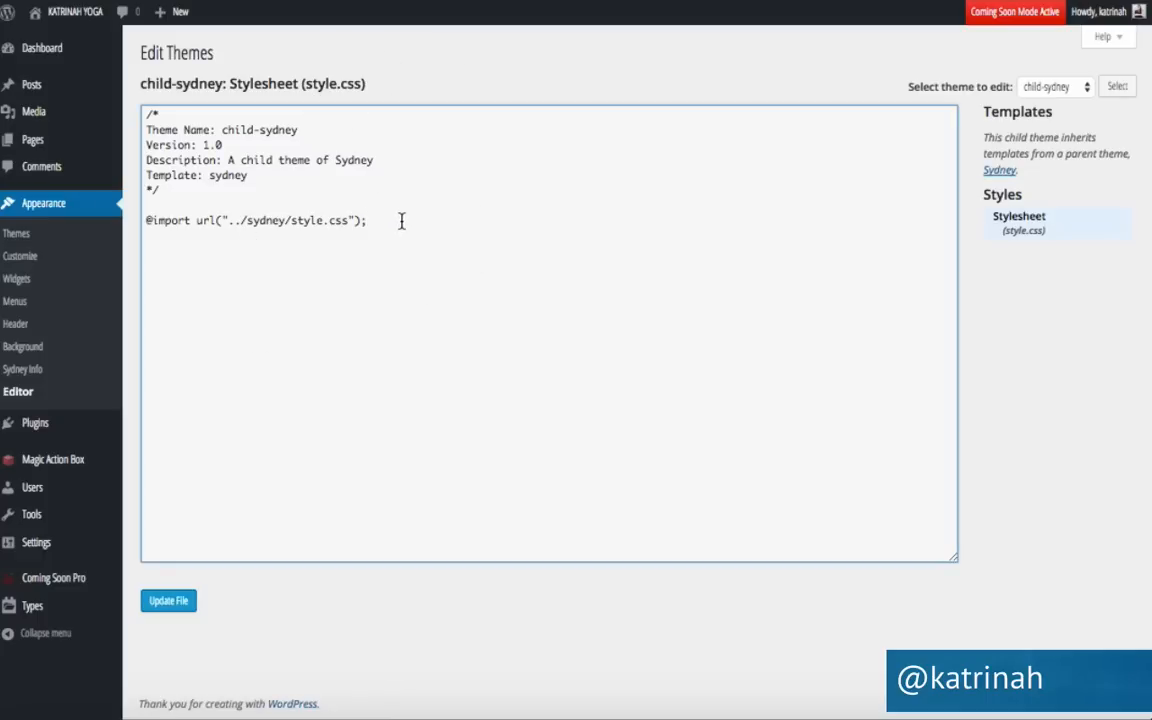
key(Return)
key(Return)
key(Return)
key(ctrl+v)
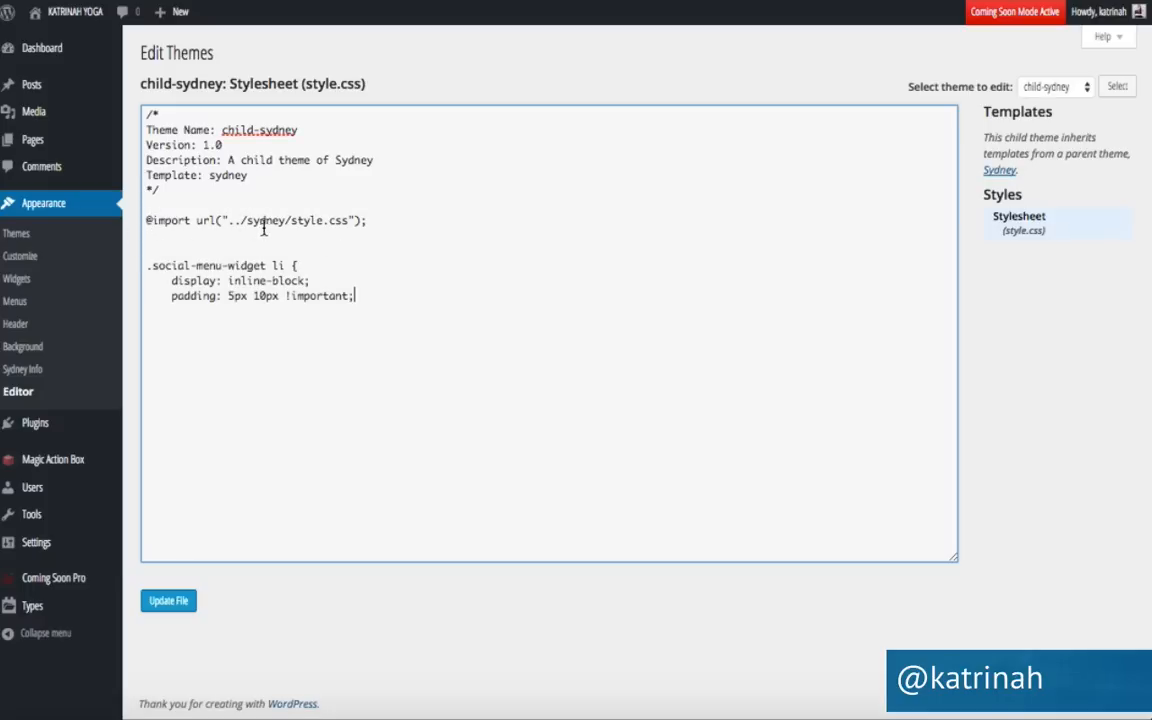
key(Return)
Delete the display: inline-block line, keeping padding 5px 10px !important, and save the stylesheet.
drag(313, 280, 140, 280)
key(BackSpace)
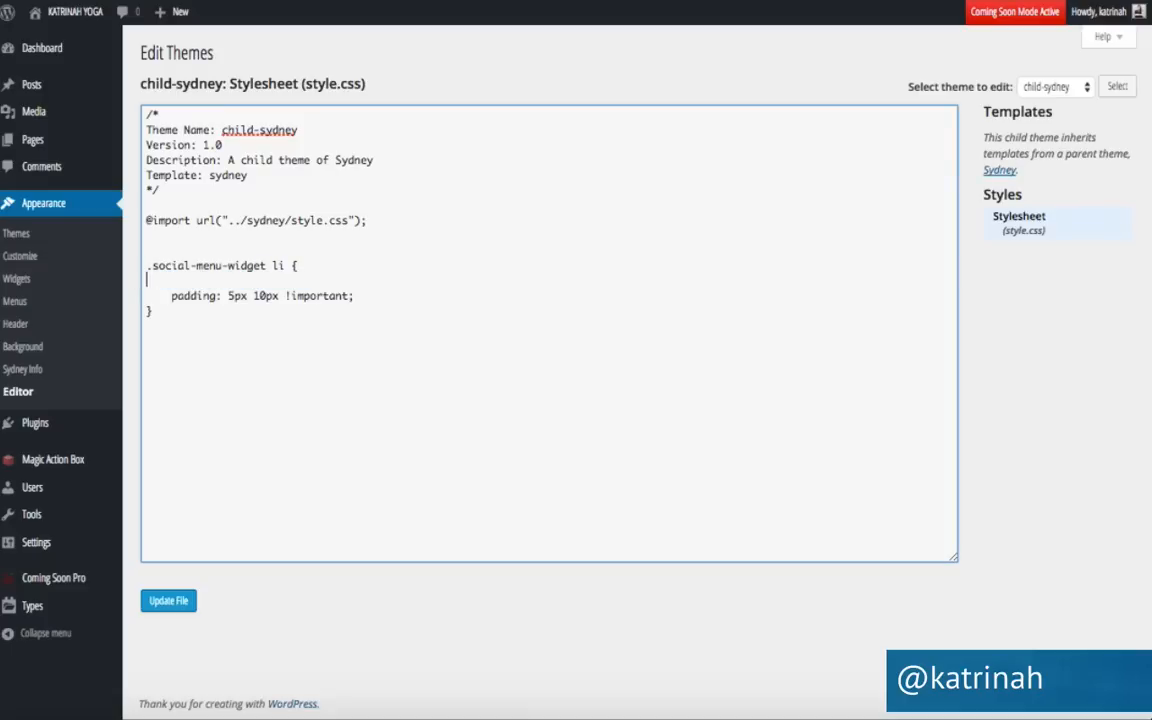
key(BackSpace)
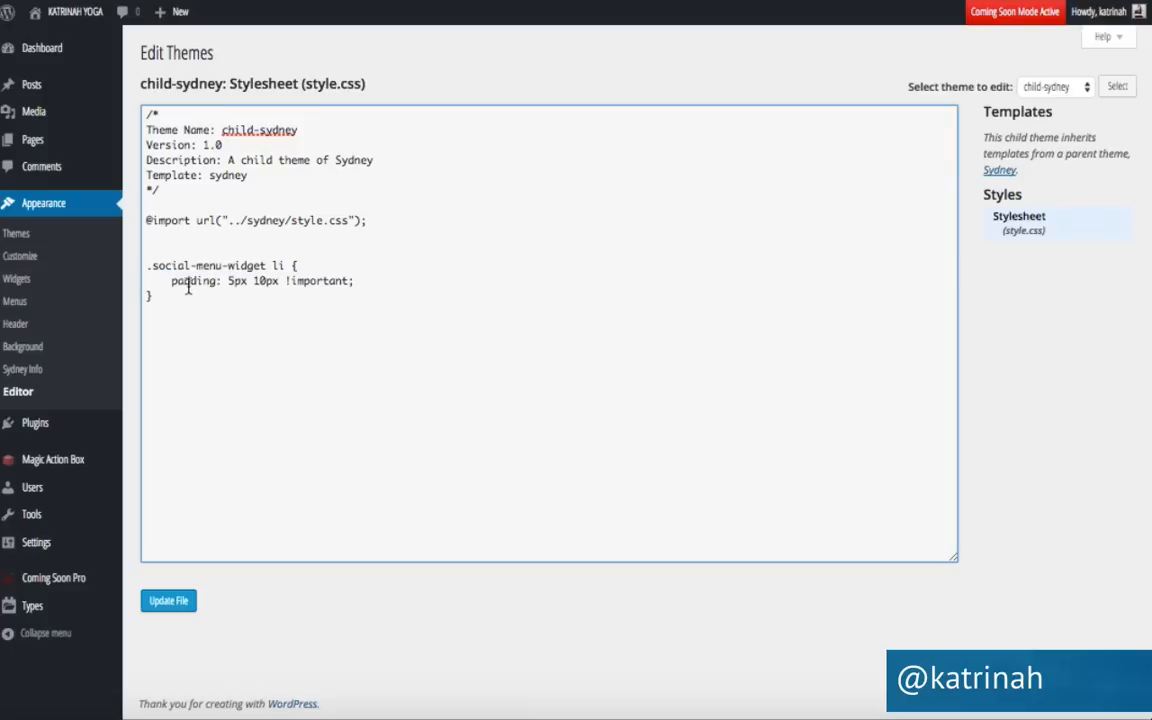
click(168, 605)
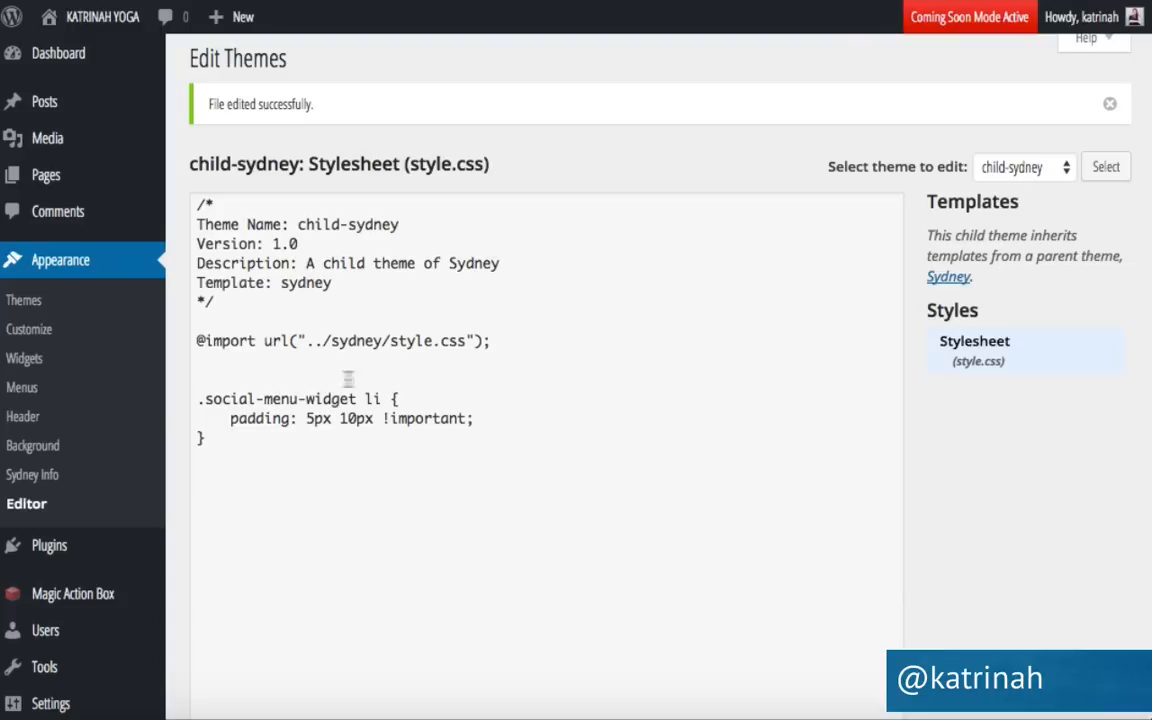
Visit the live site and scroll to the footer to inspect the tighter social icon spacing.
mouse_move(80, 28)
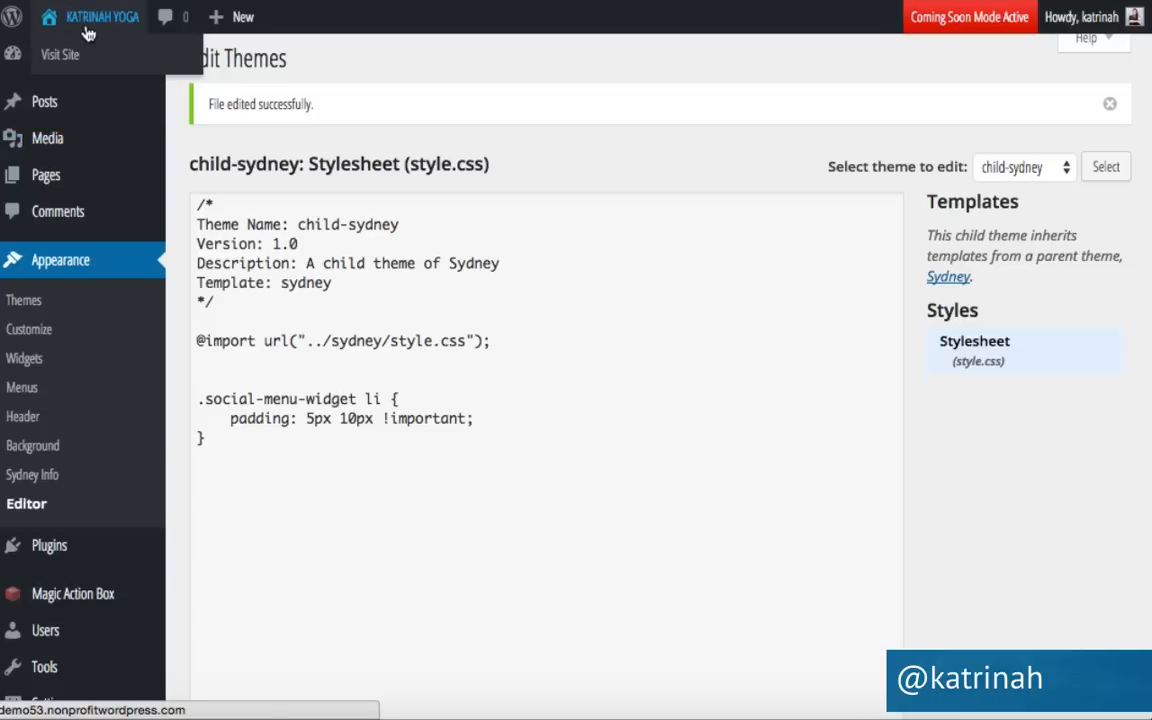
click(75, 58)
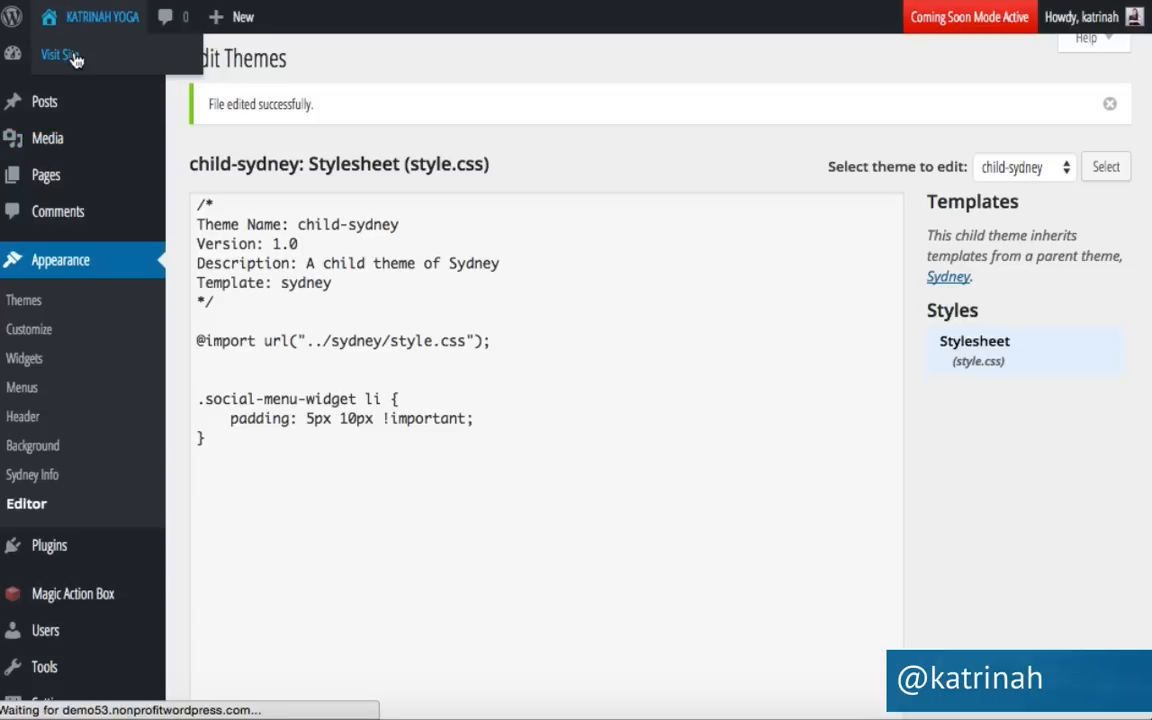
scroll(90, 370, down, 5)
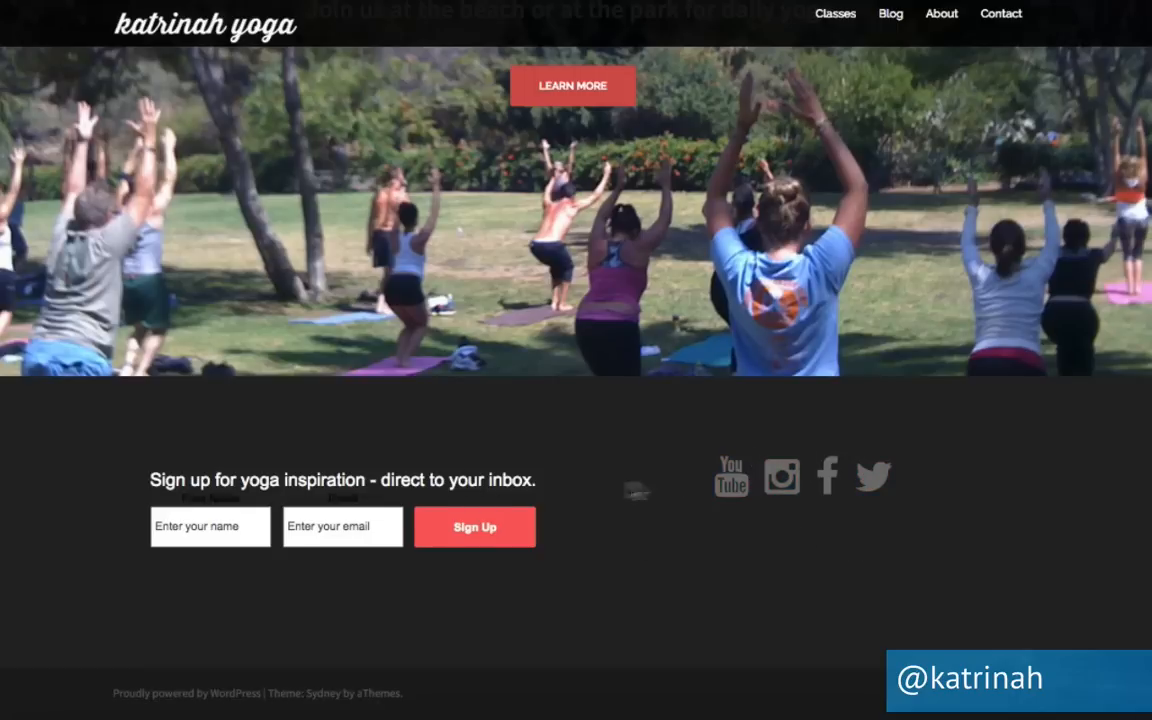
scroll(722, 500, up, 5)
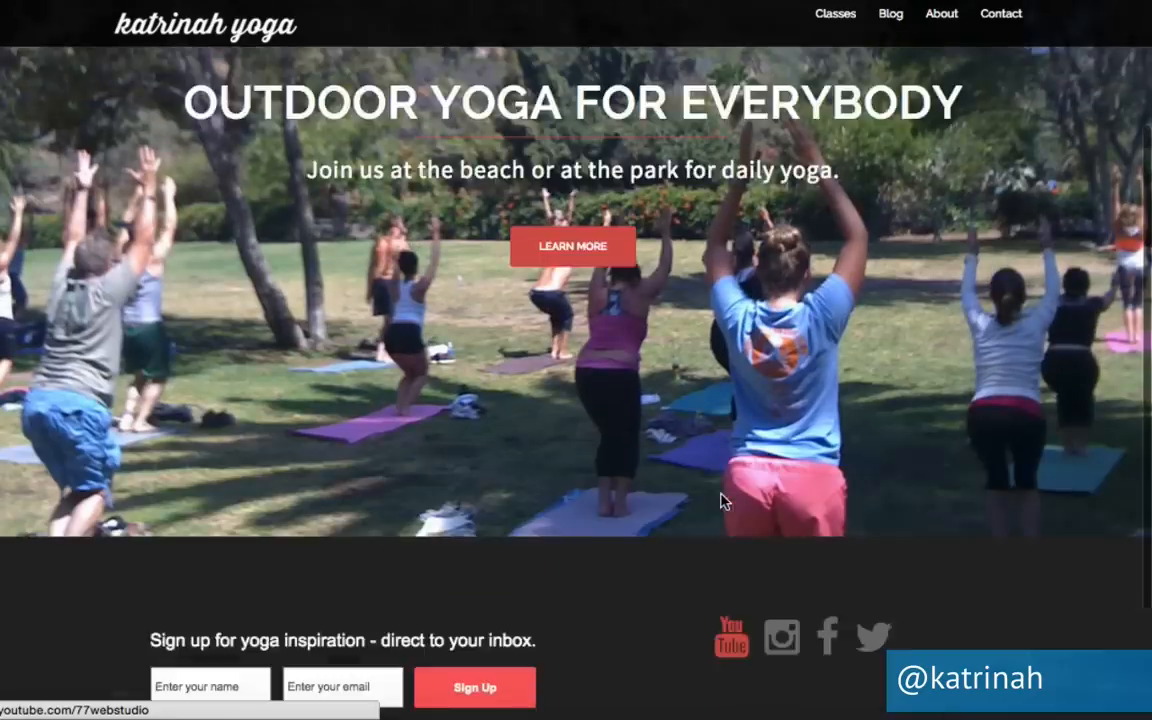
scroll(417, 496, down, 5)
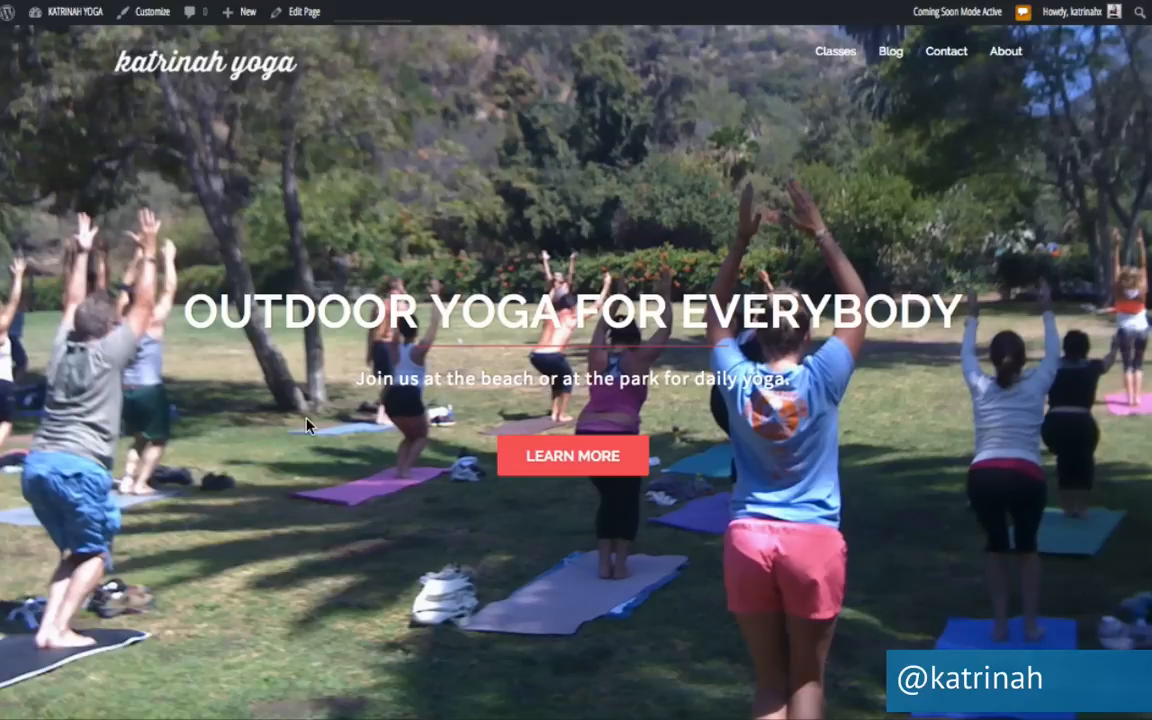
scroll(185, 528, down, 5)
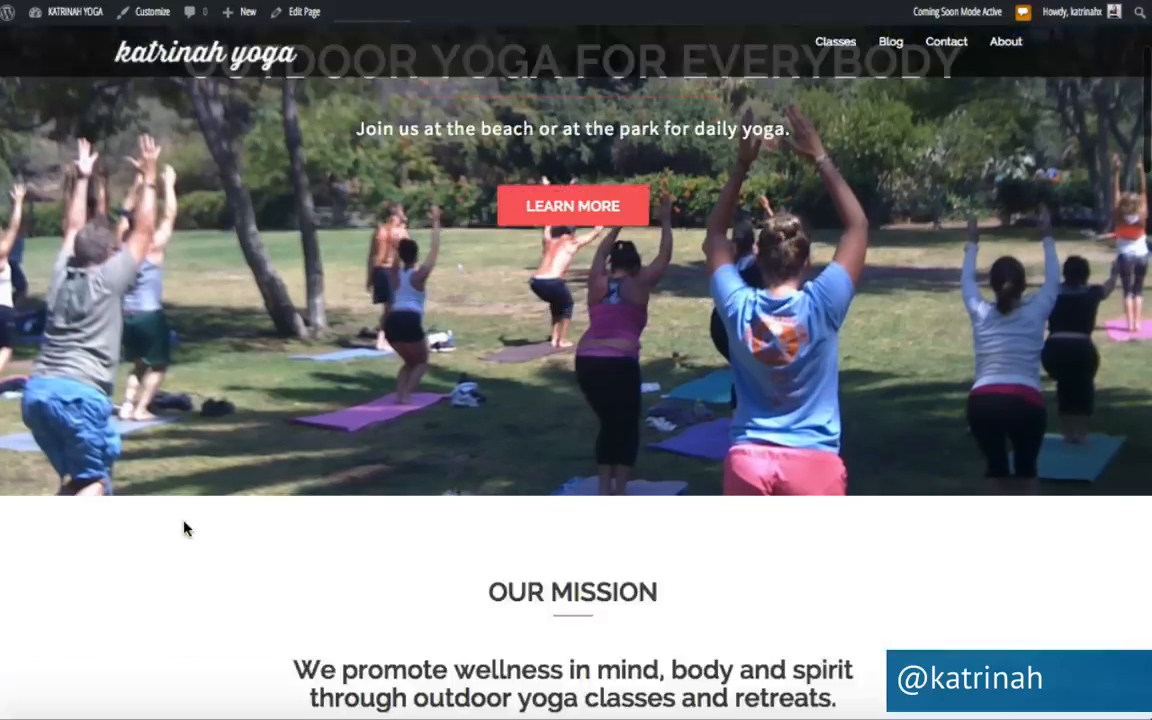
scroll(250, 481, down, 5)
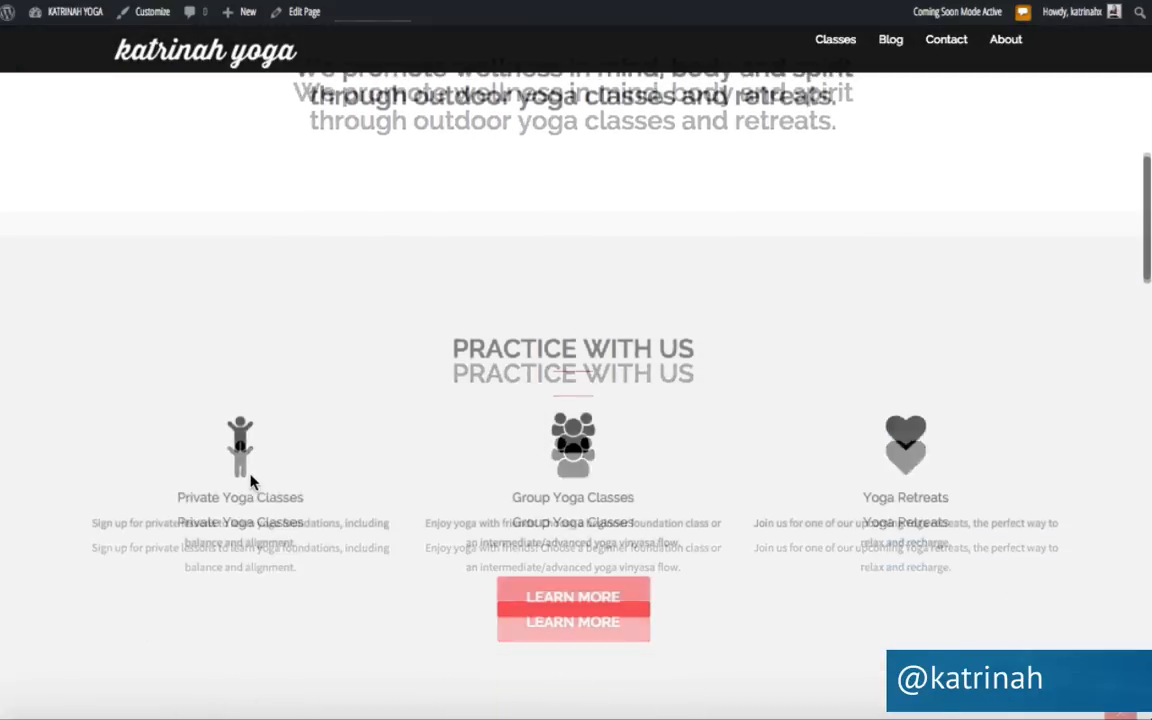
scroll(251, 482, down, 10)
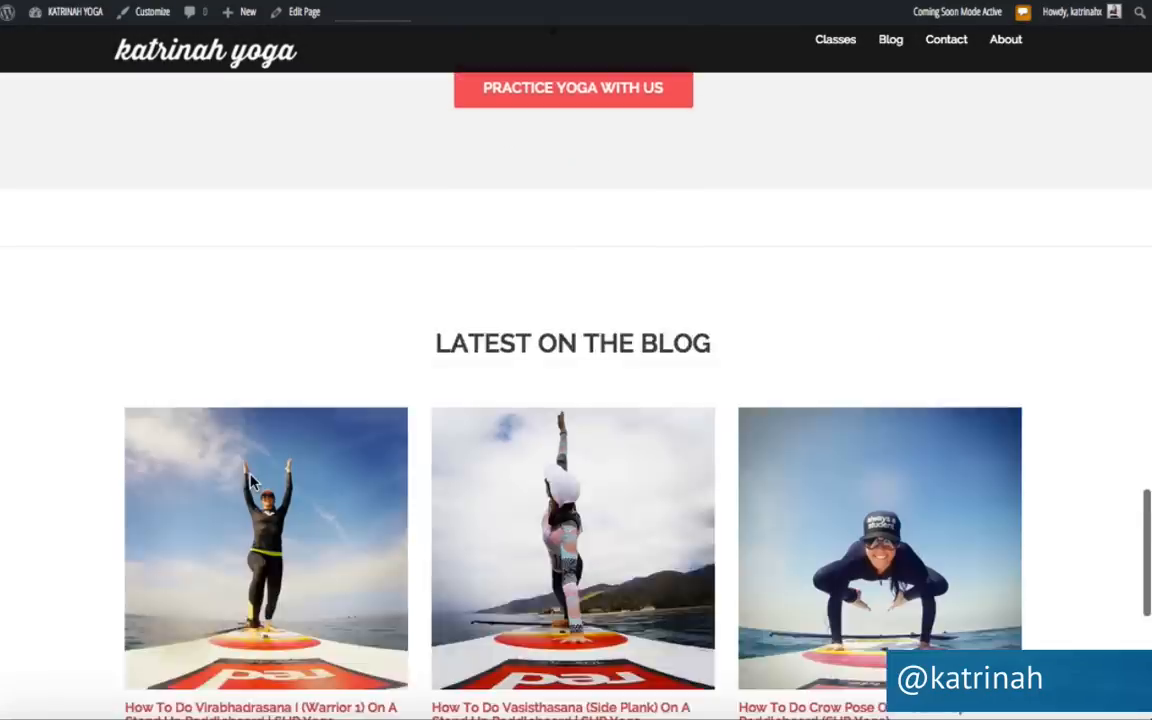
scroll(250, 478, up, 8)
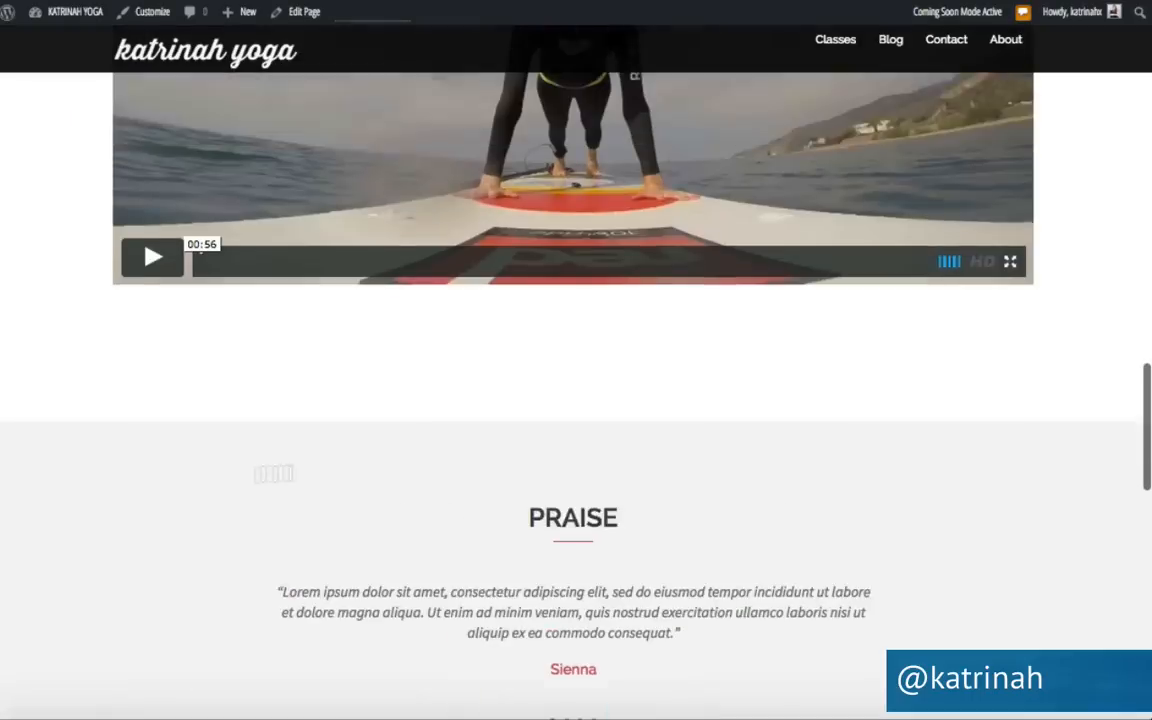
scroll(212, 206, up, 8)
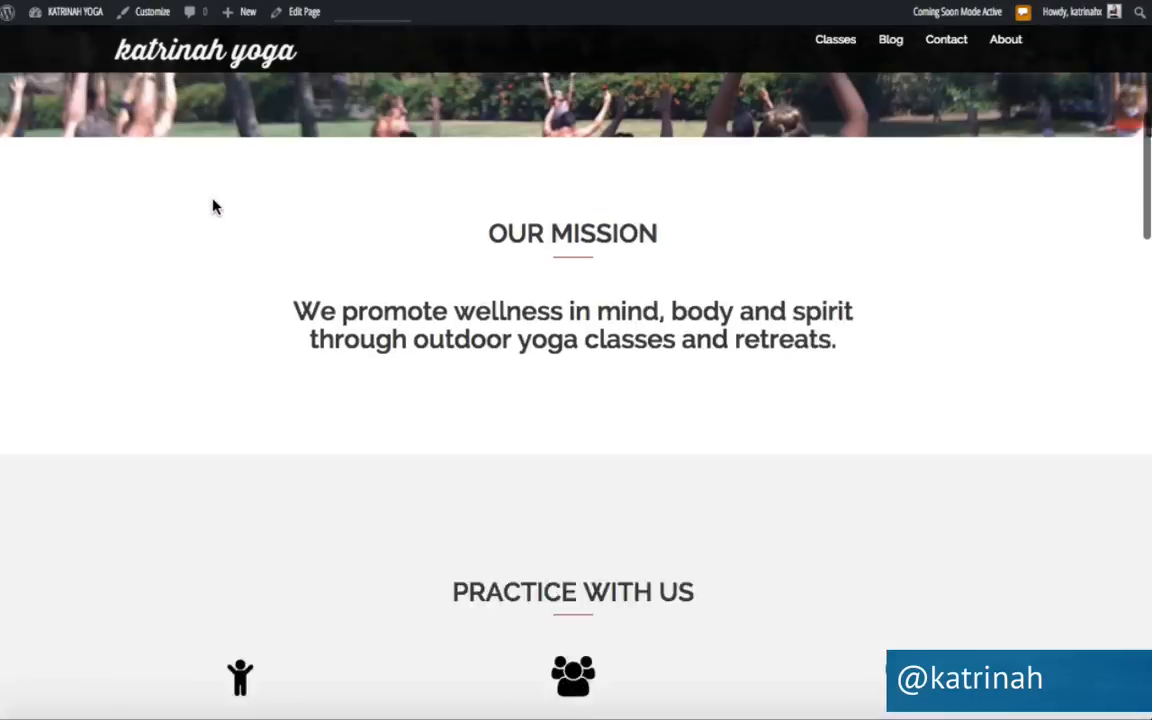
scroll(212, 206, up, 5)
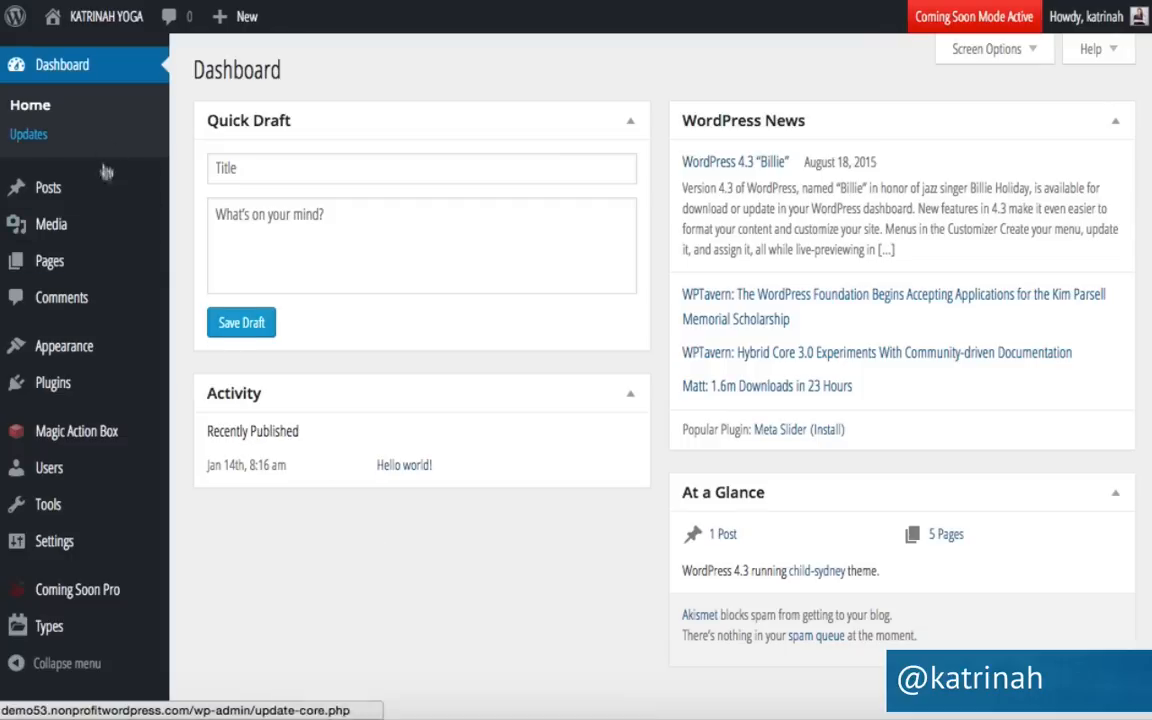
Open Home – Front Page from the All Pages list in the page editor.
mouse_move(90, 259)
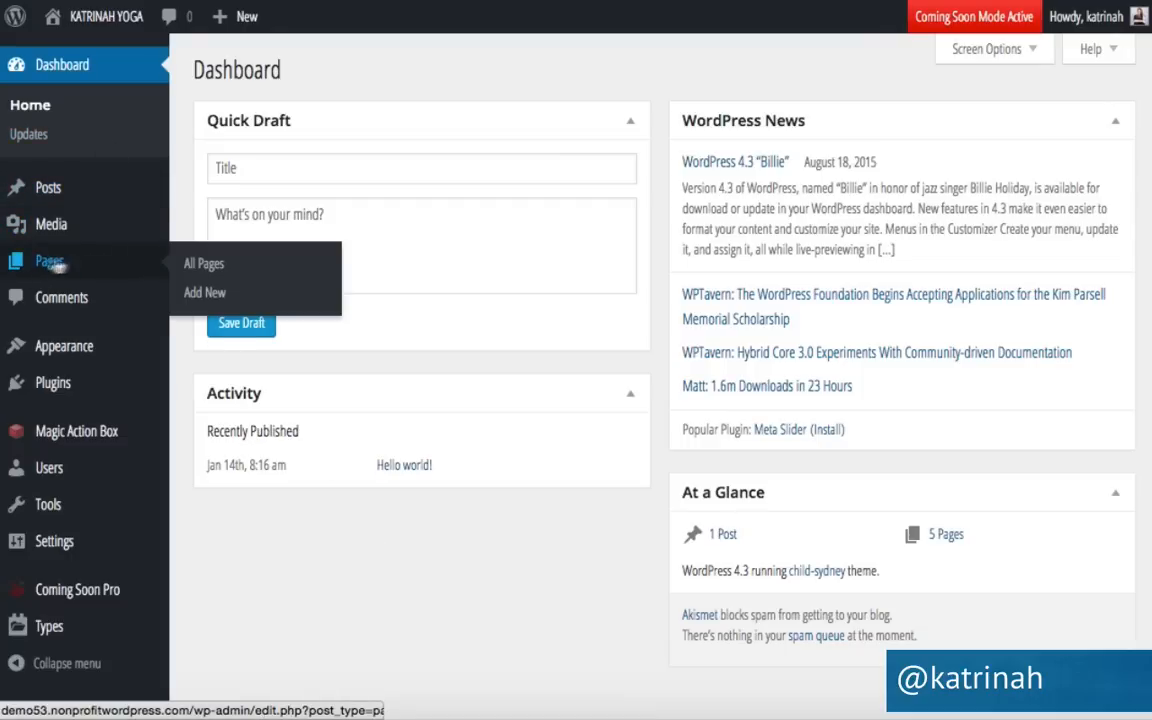
click(206, 265)
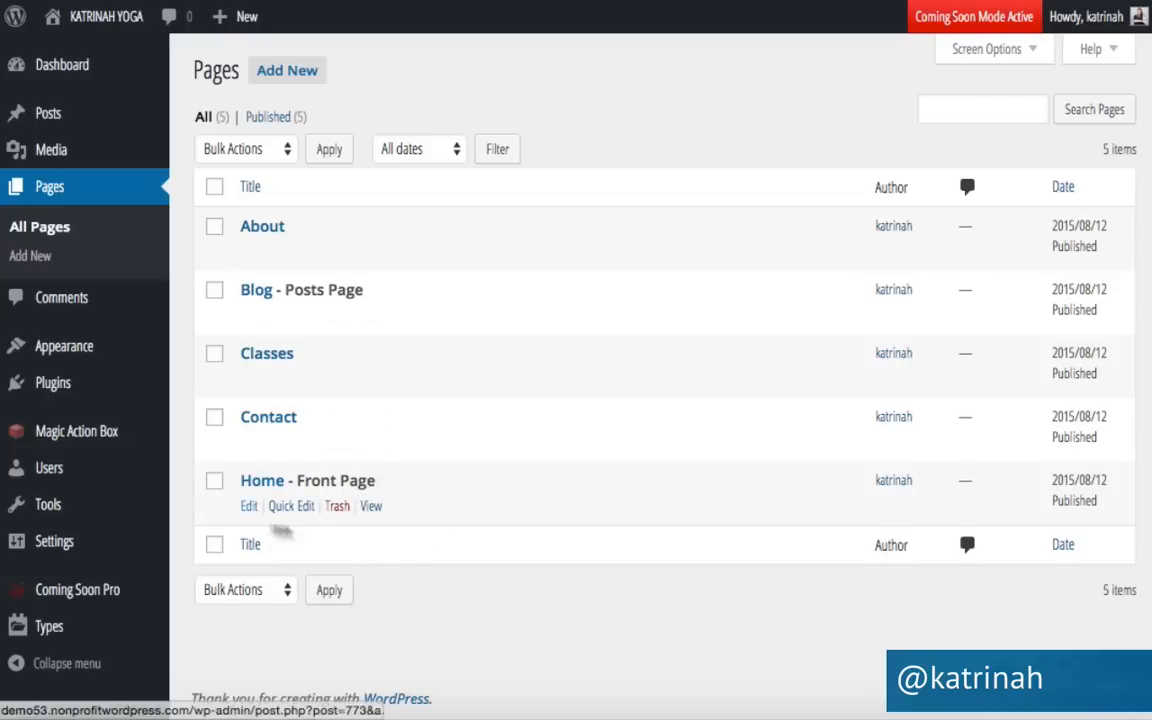
click(247, 507)
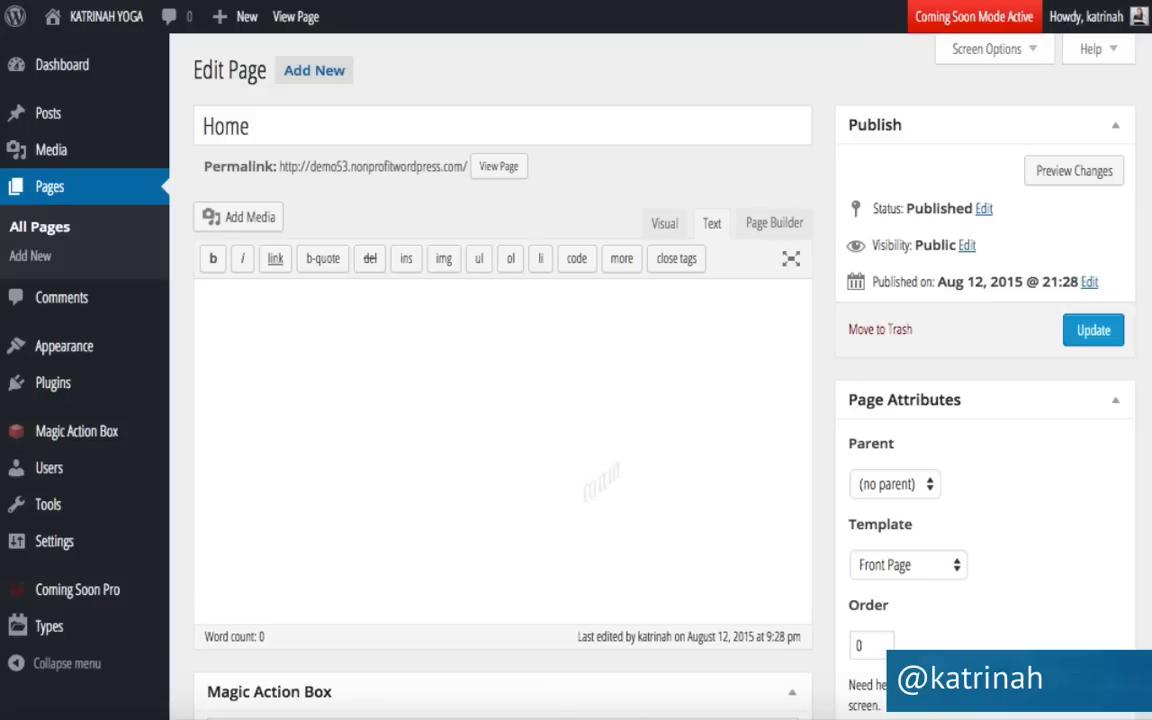
Switch the Home page to the Page Builder layout, preview the site, and return to editing.
click(778, 226)
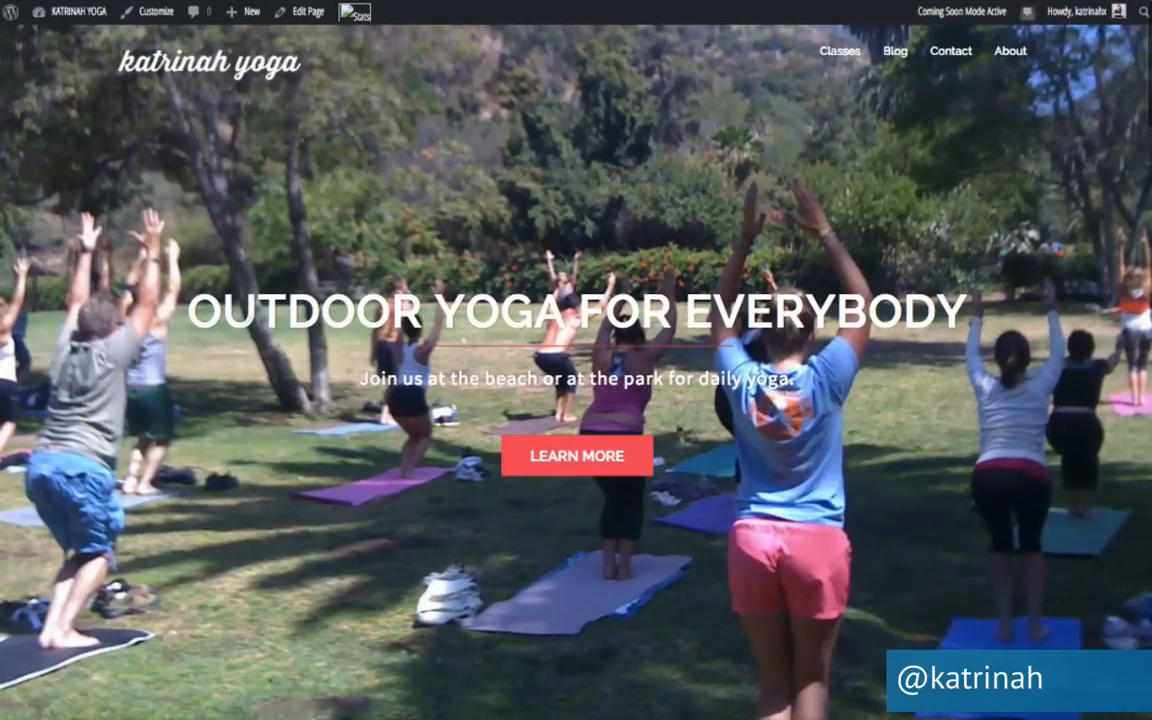
scroll(147, 489, down, 5)
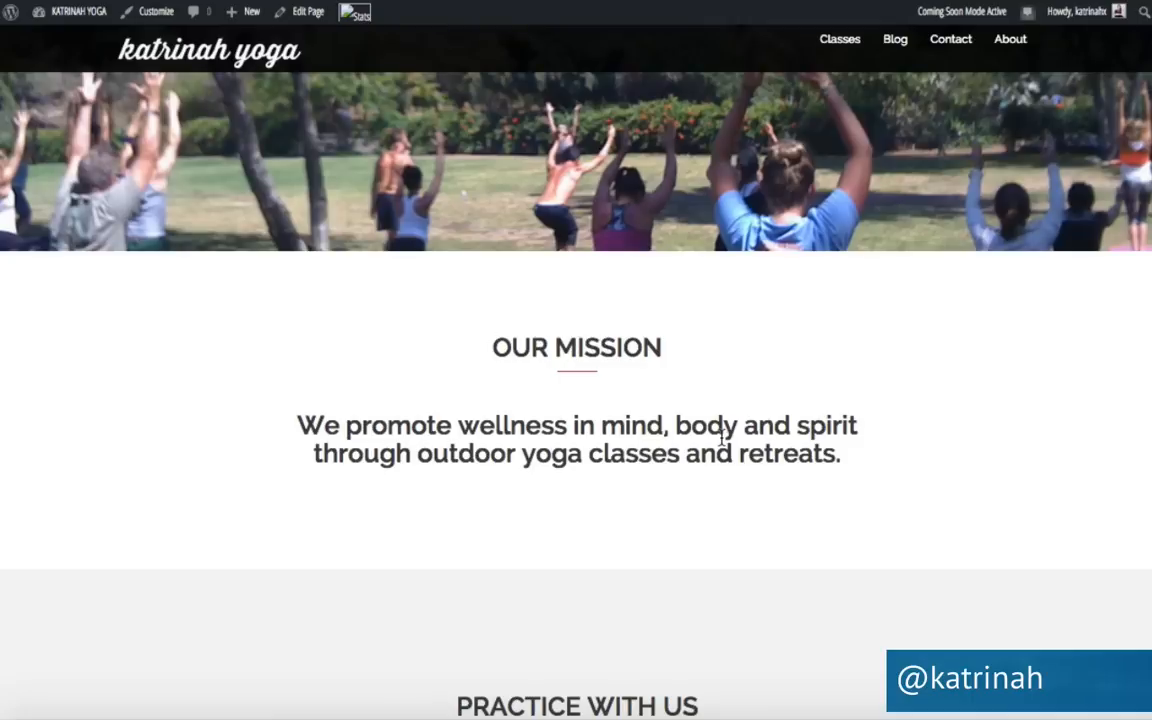
click(305, 11)
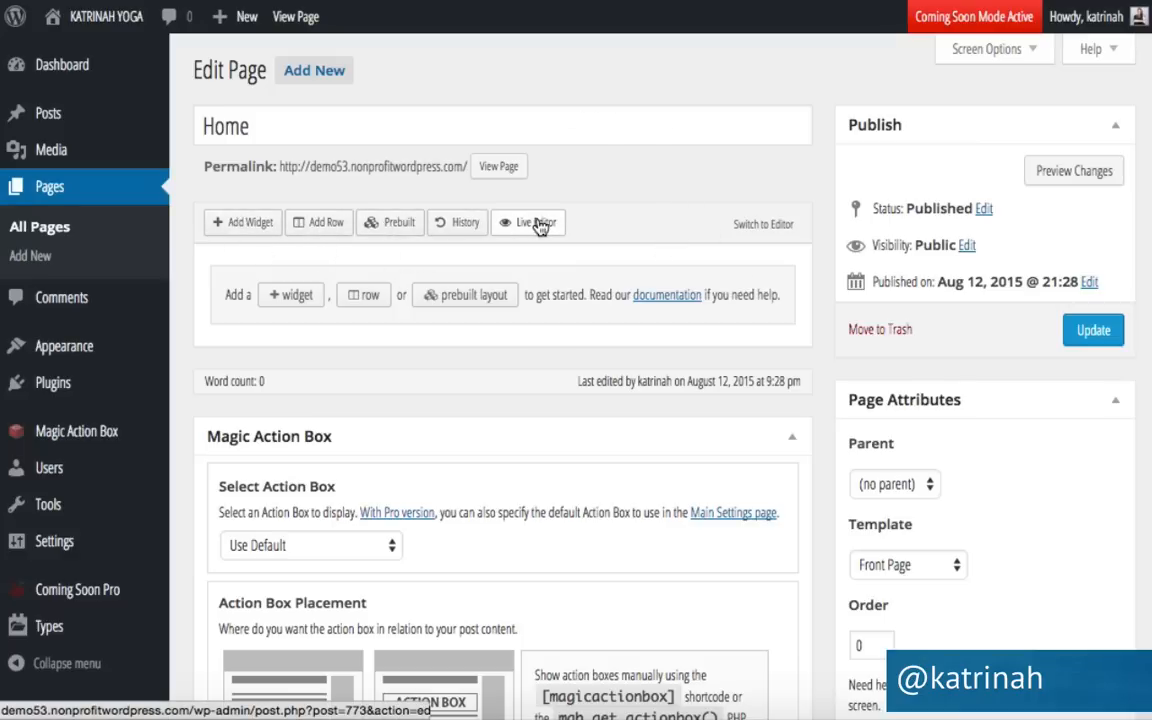
Insert a new row with one 100% column into the Home page layout.
click(322, 224)
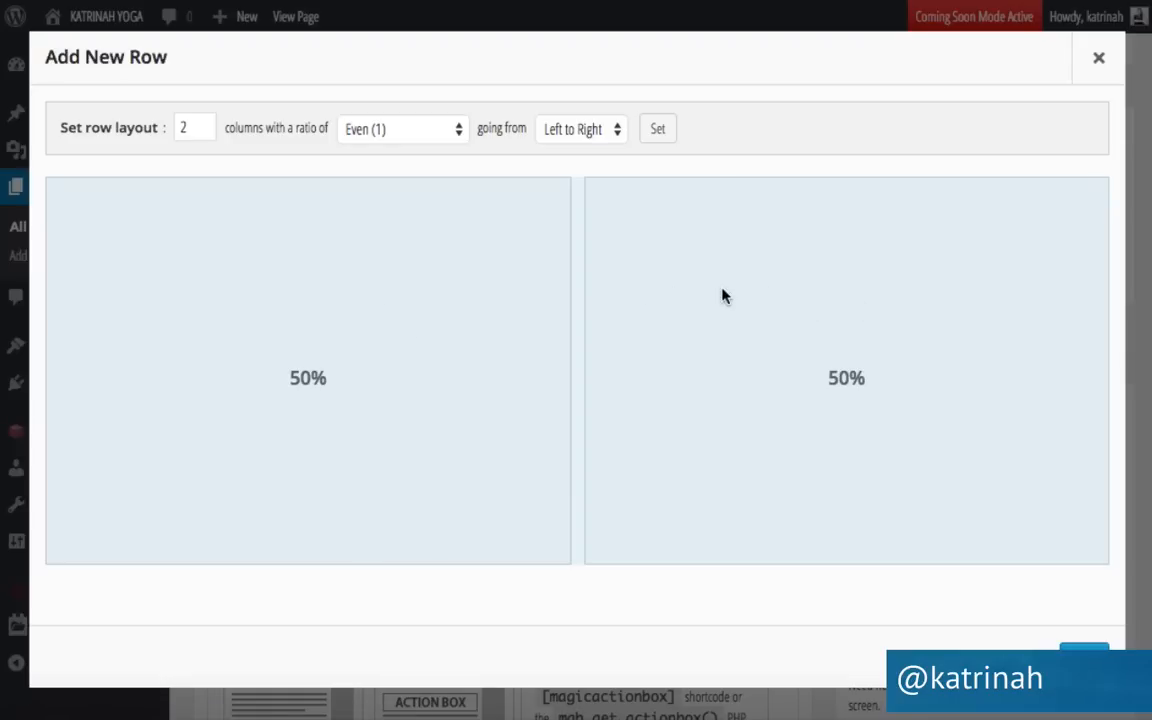
click(203, 133)
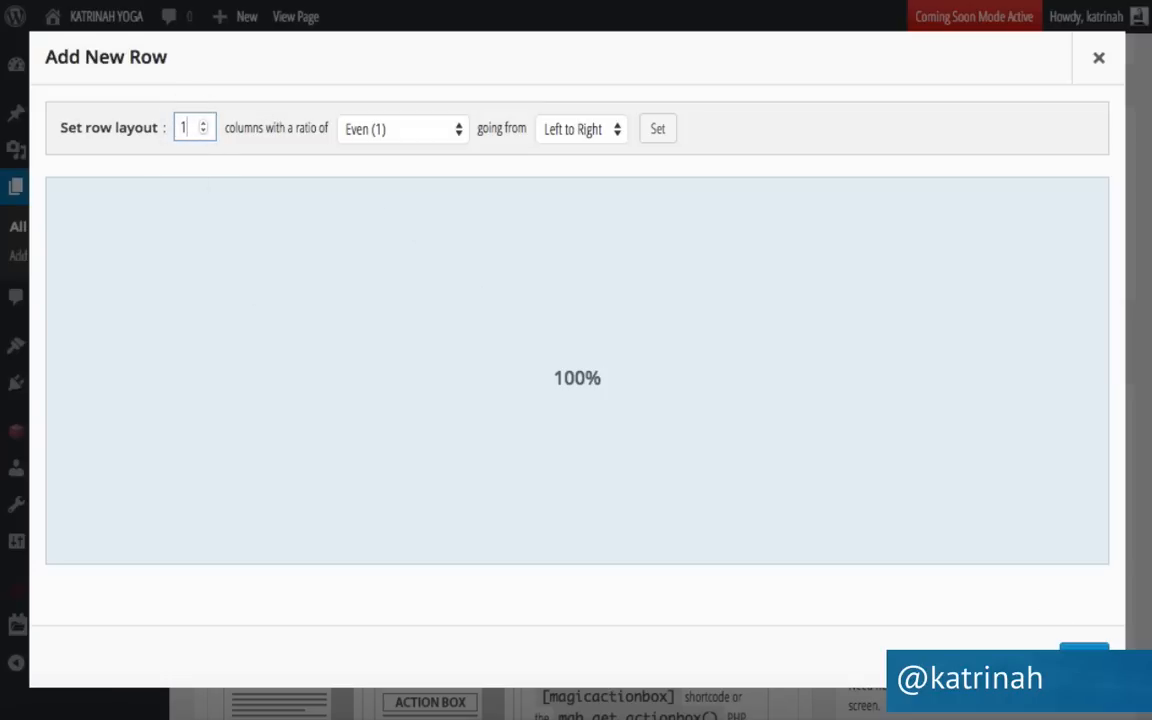
click(1084, 659)
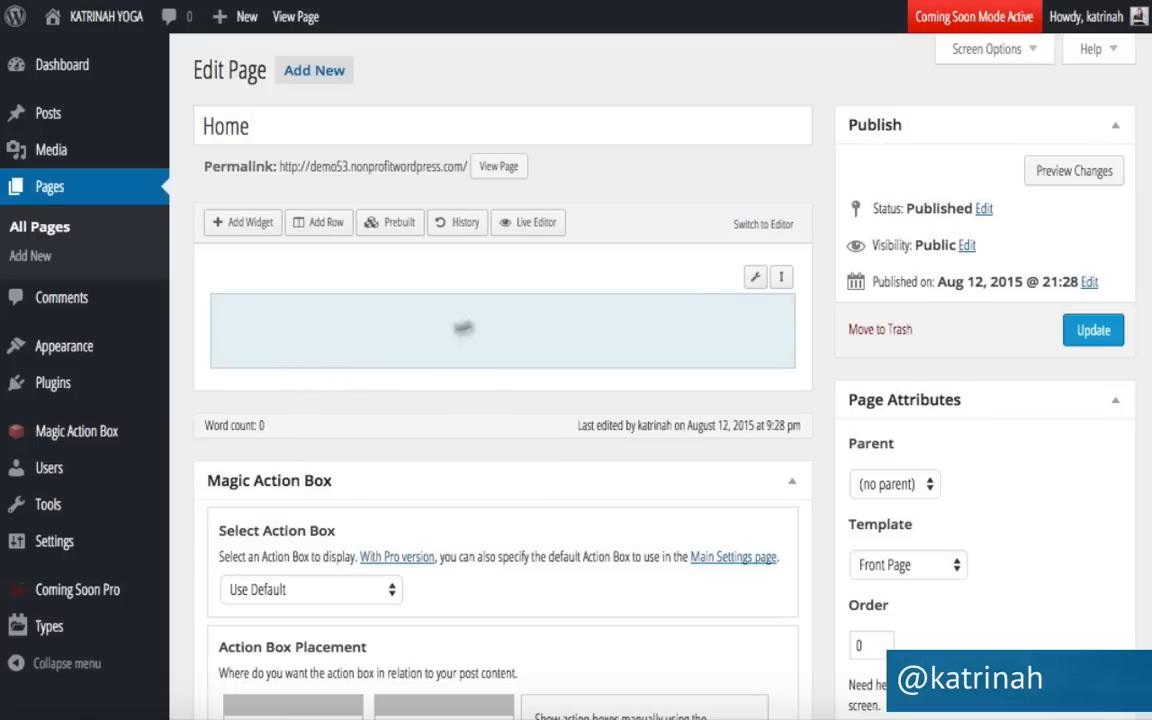
Add a Text widget from the widget list into the empty single-column row.
click(340, 336)
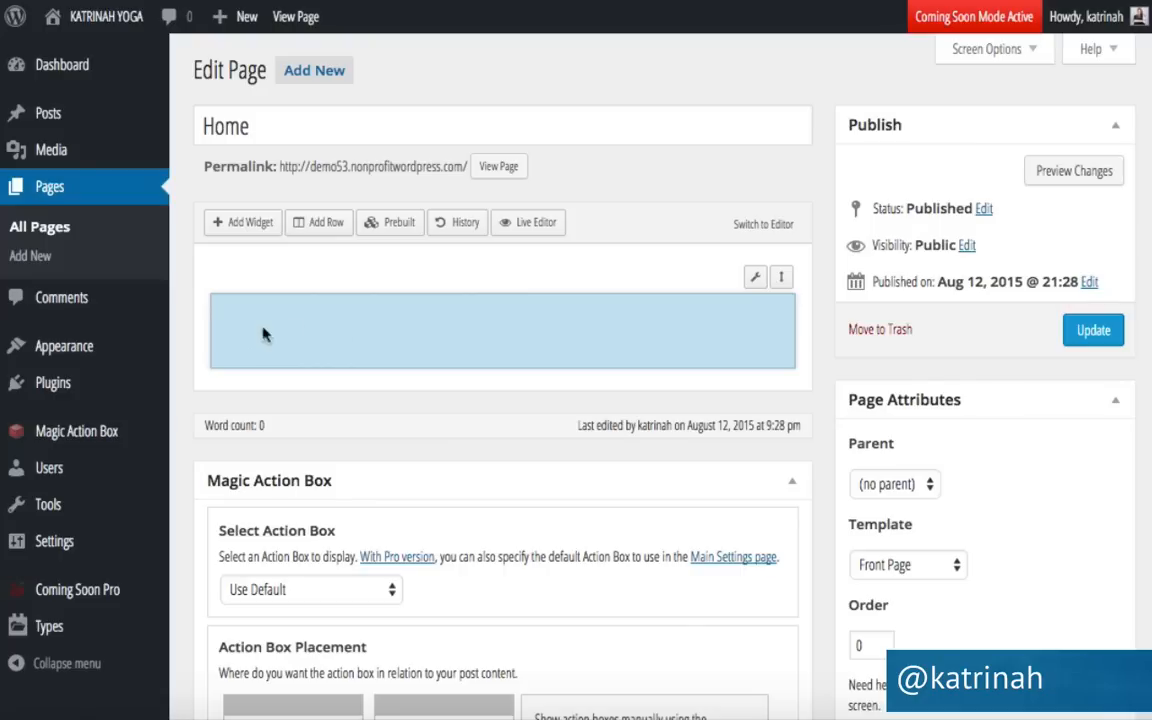
click(247, 224)
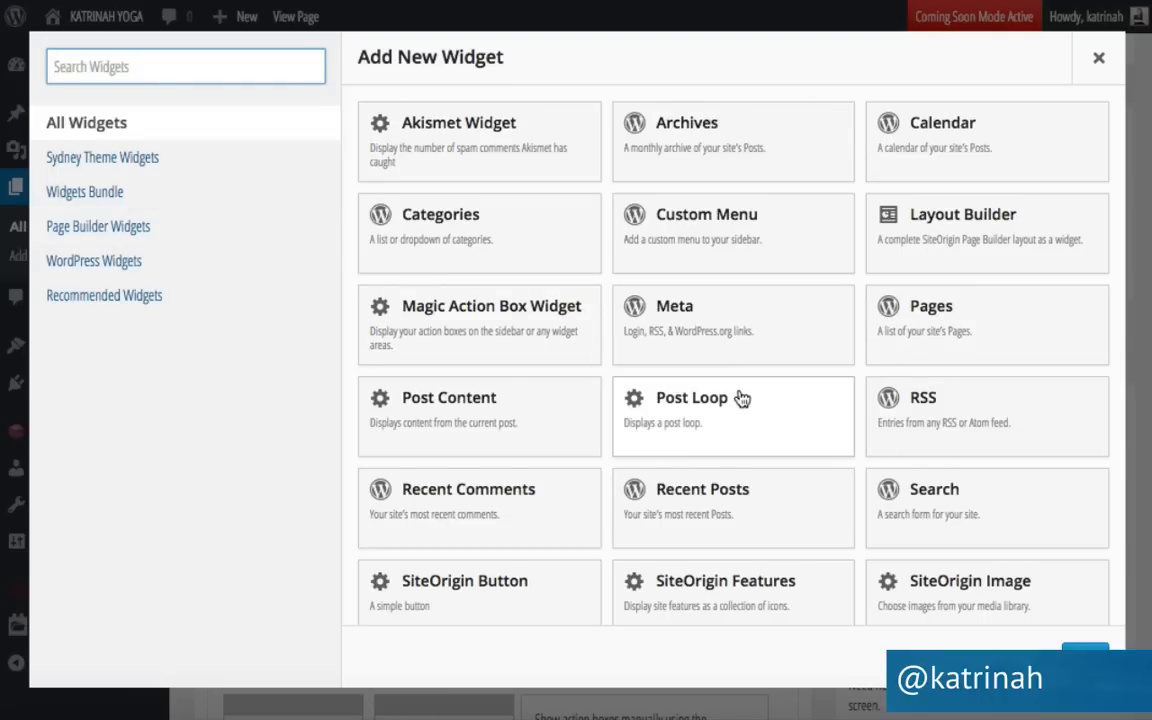
scroll(742, 398, down, 7)
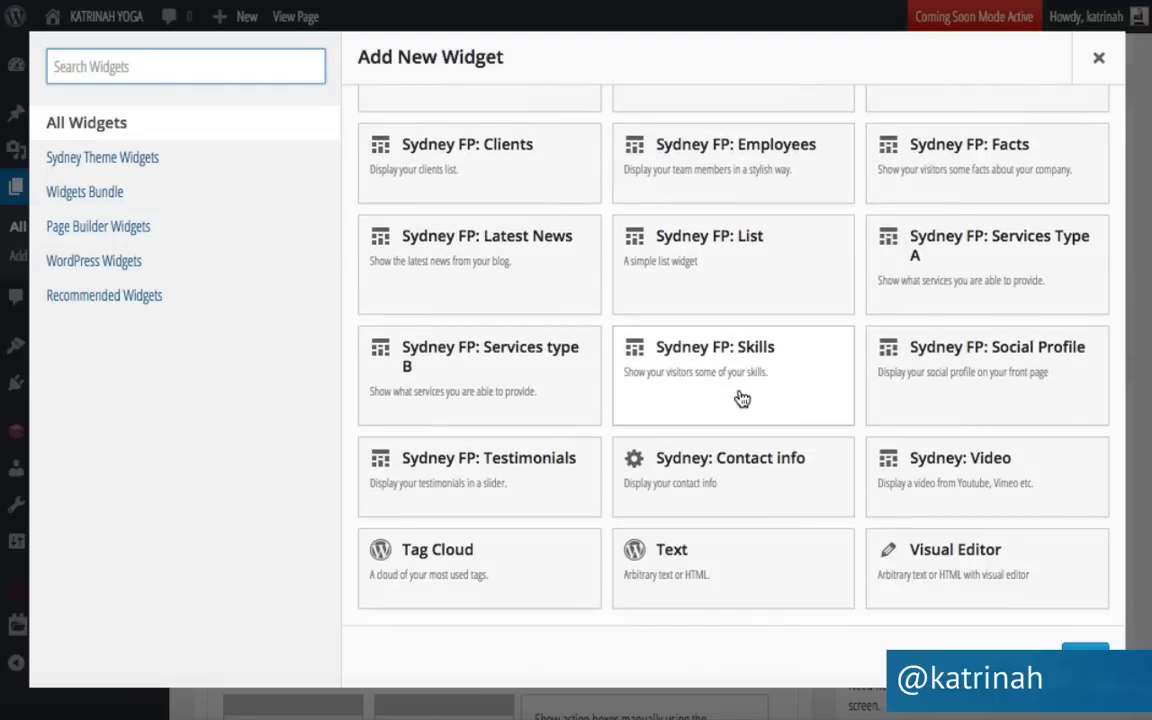
scroll(742, 398, up, 3)
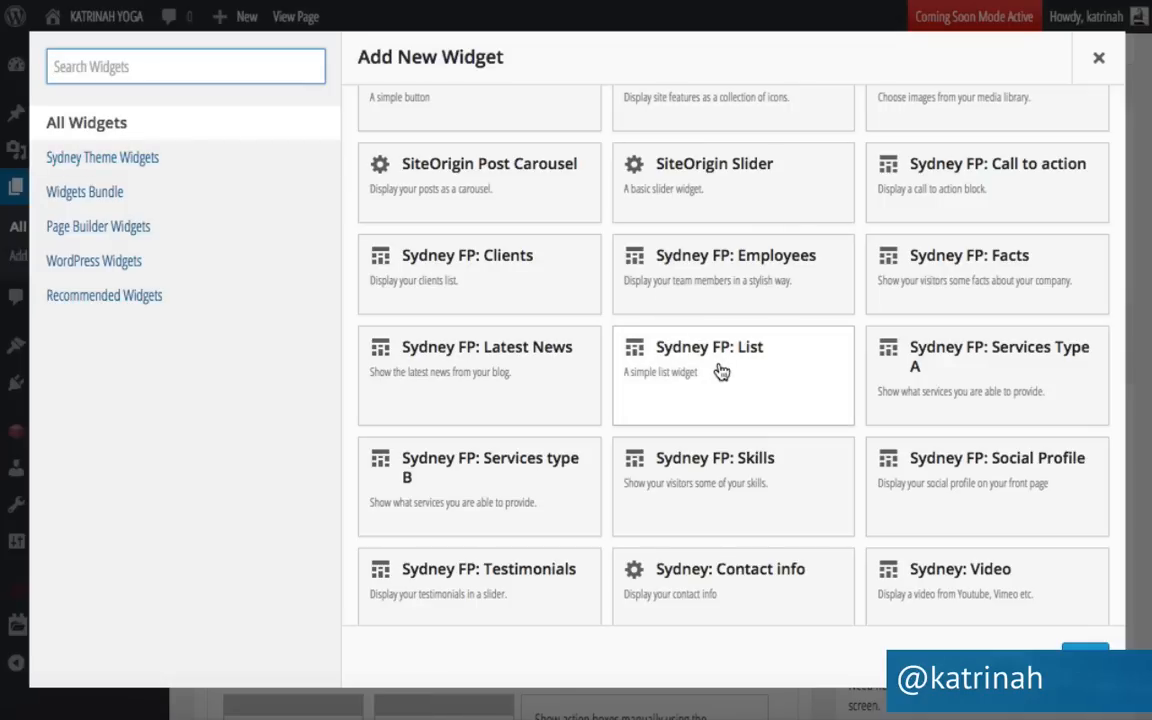
scroll(722, 372, down, 2)
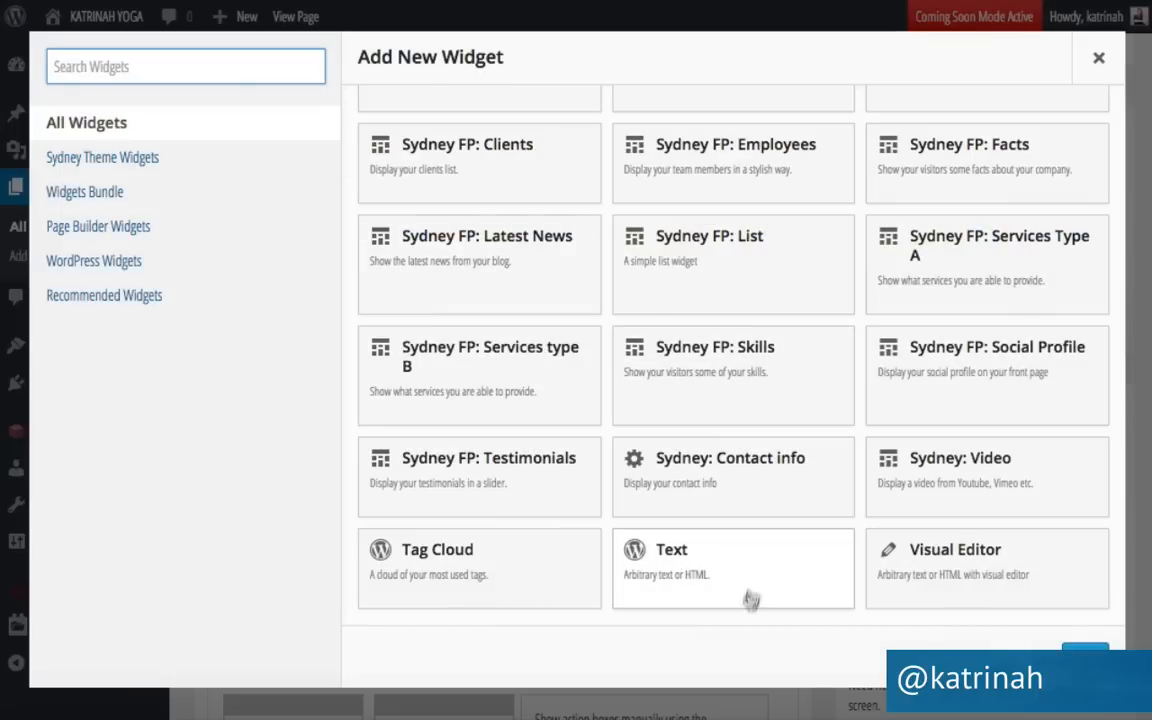
click(679, 567)
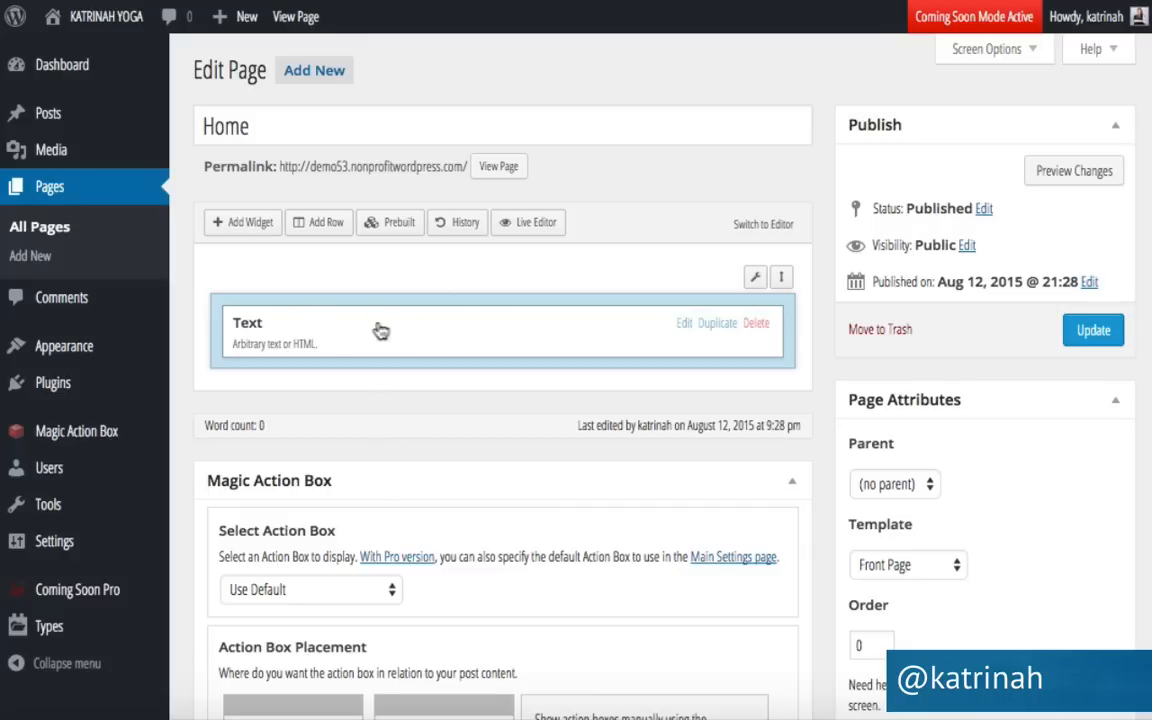
Title the Text widget 'Our Mission', paste the wellness mission sentence as content, and update the page.
click(682, 327)
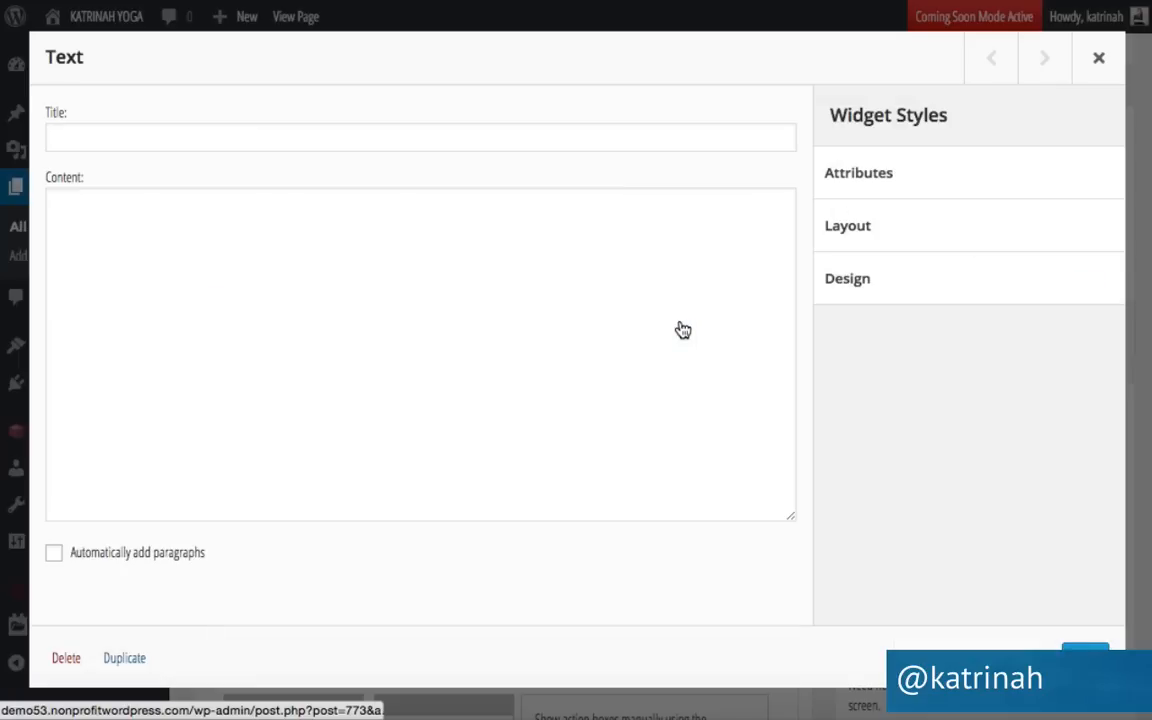
click(94, 136)
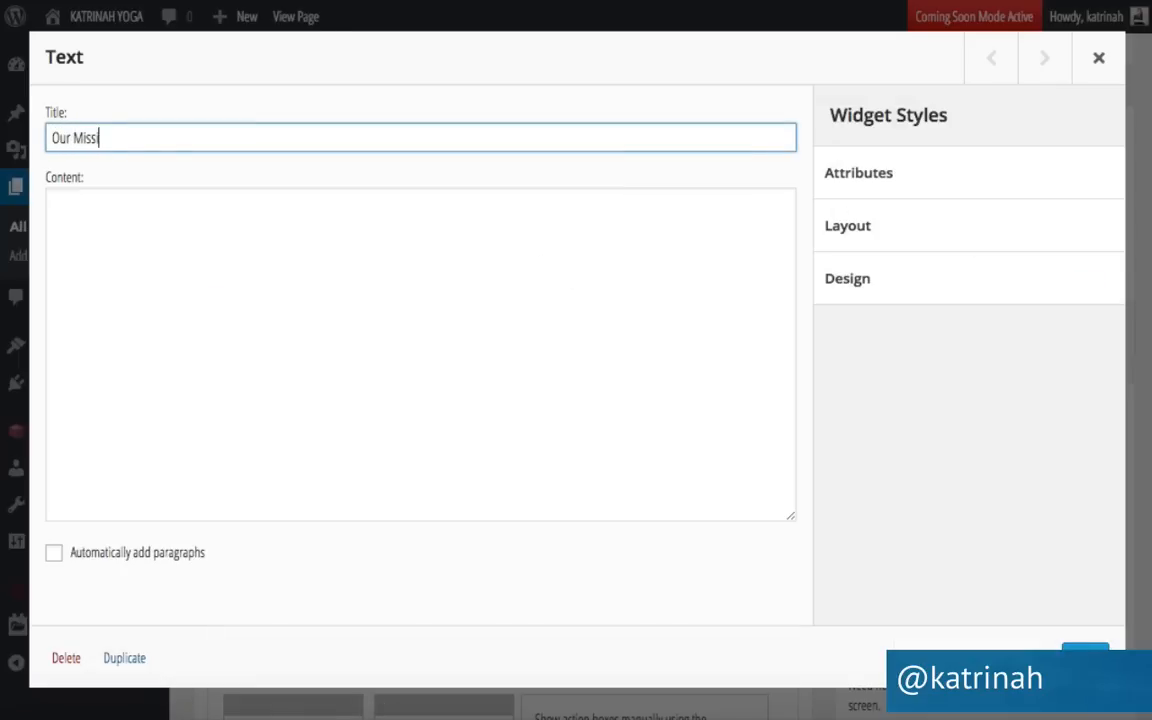
click(76, 221)
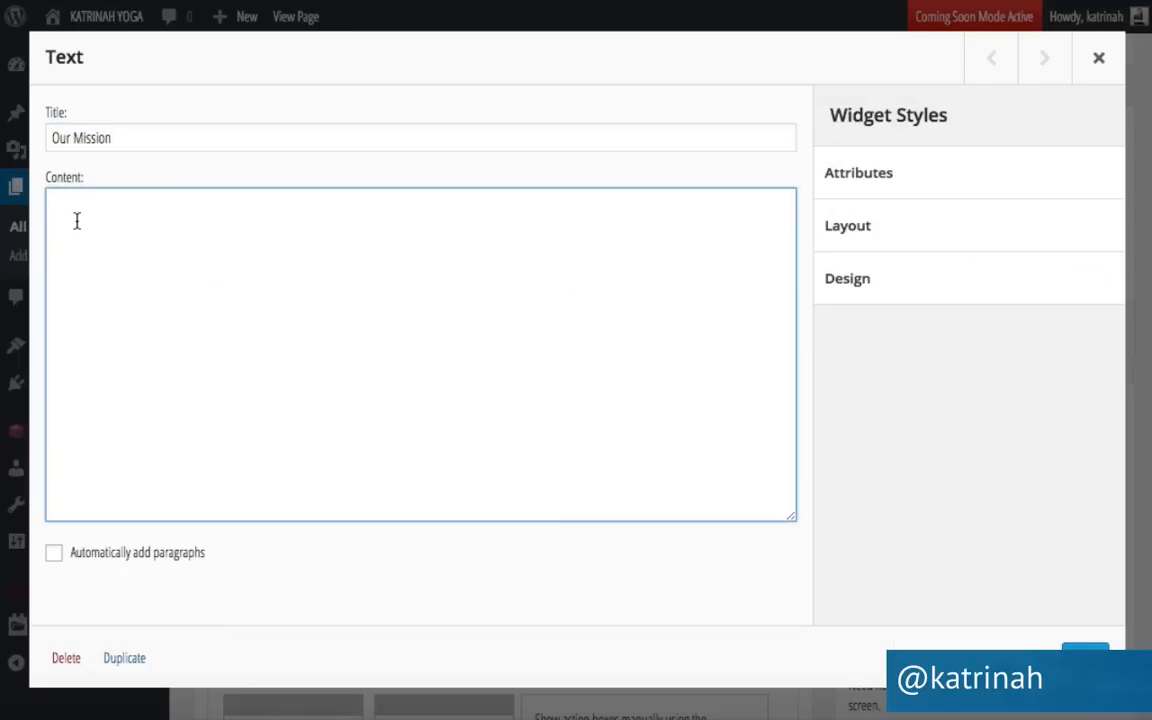
text(We promote wellness in mind, body and spirit through outdoor yoga classes and retreats.)
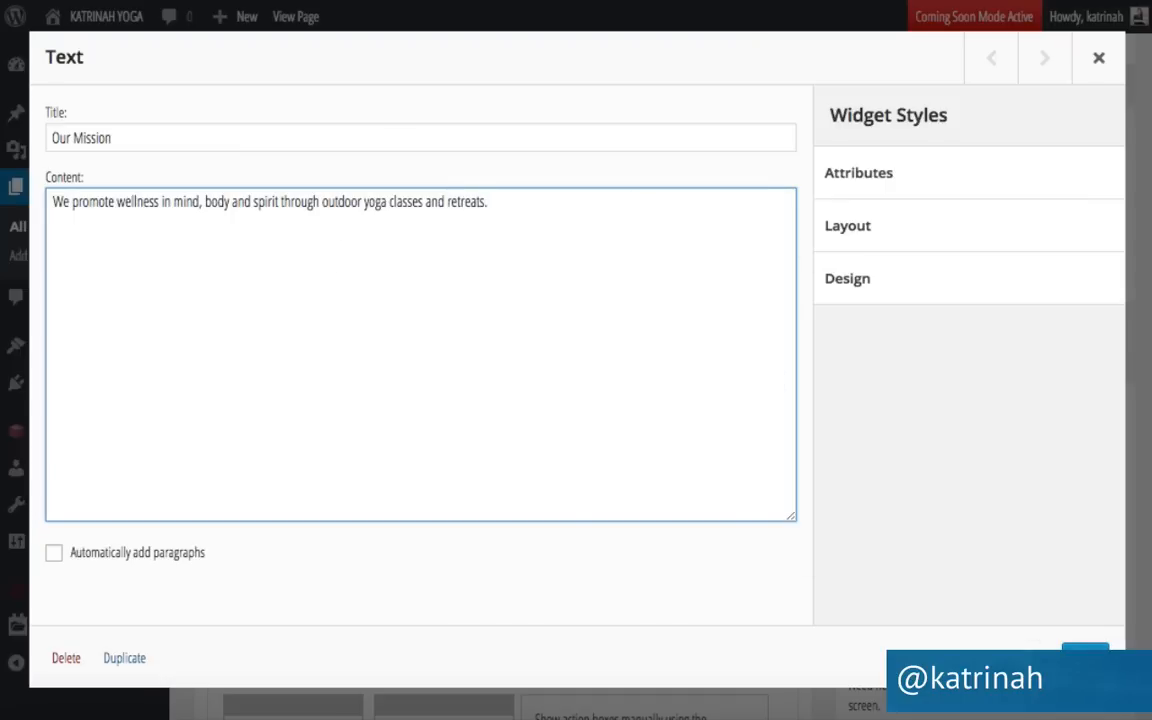
click(1085, 657)
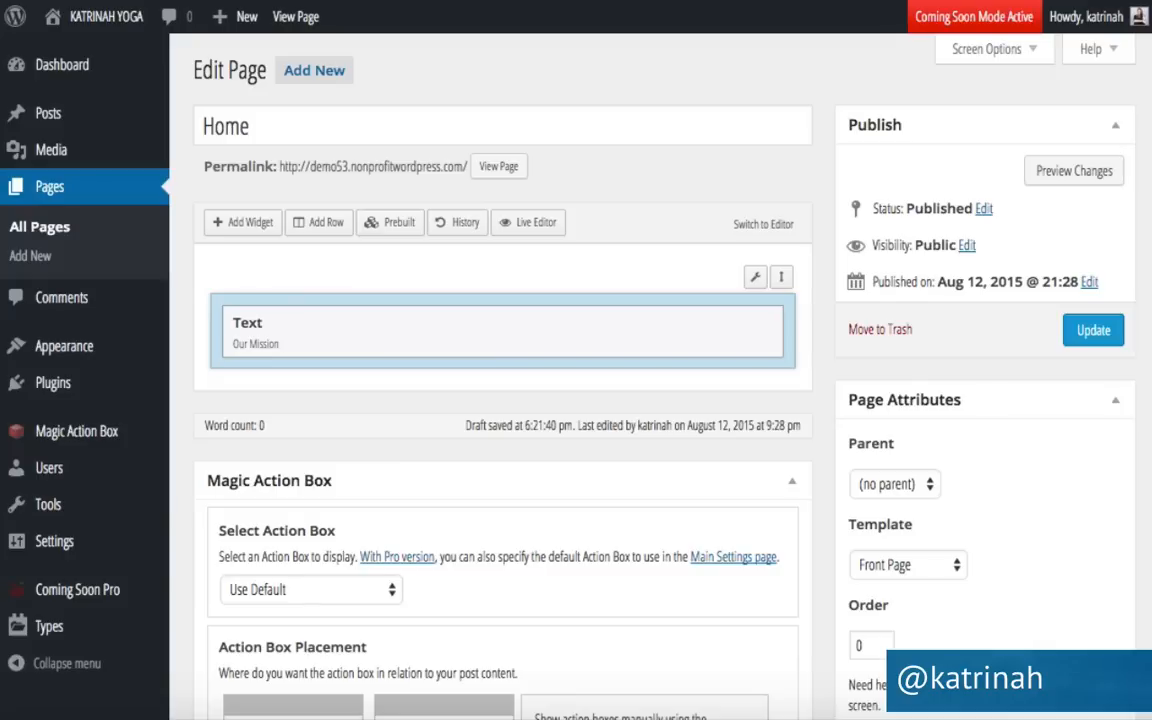
click(1093, 330)
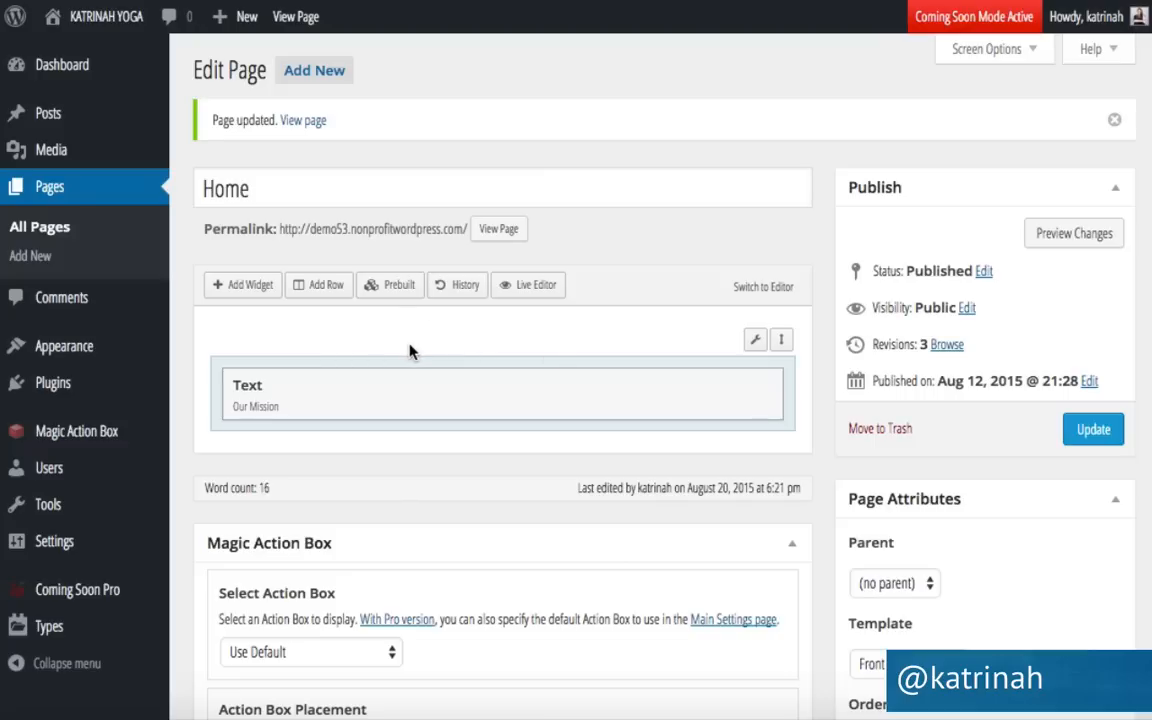
mouse_move(82, 20)
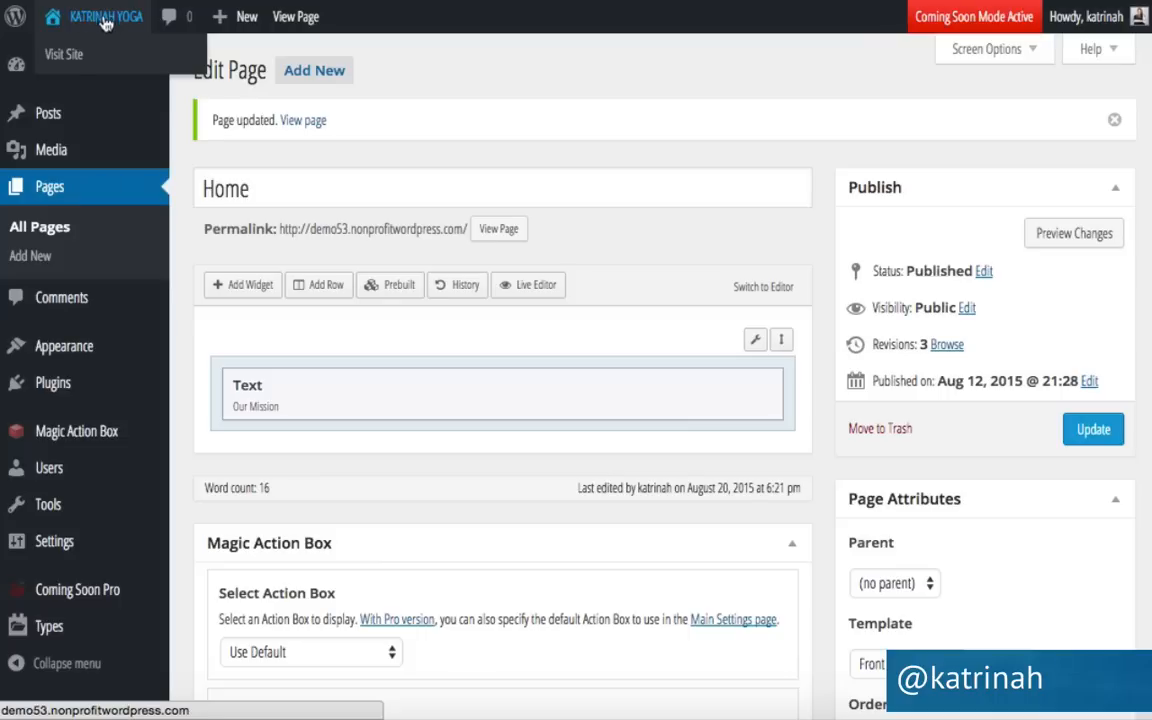
View the live homepage's Our Mission section and select its mission sentence for copying.
click(72, 56)
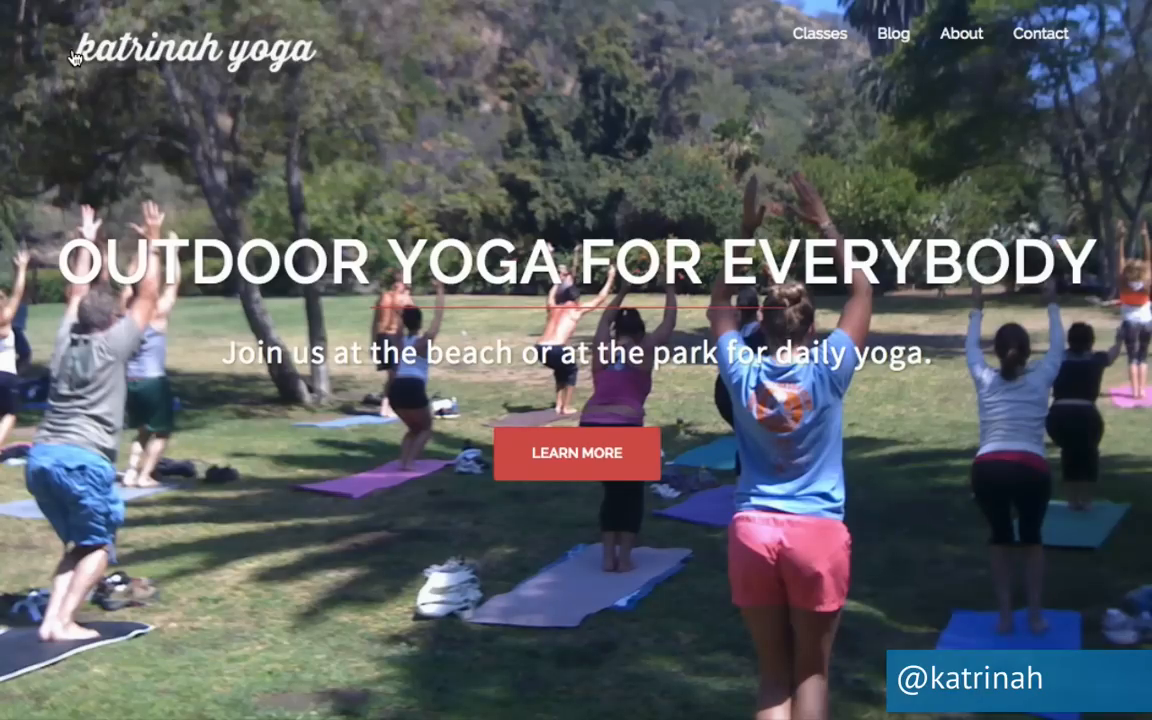
scroll(127, 463, down, 5)
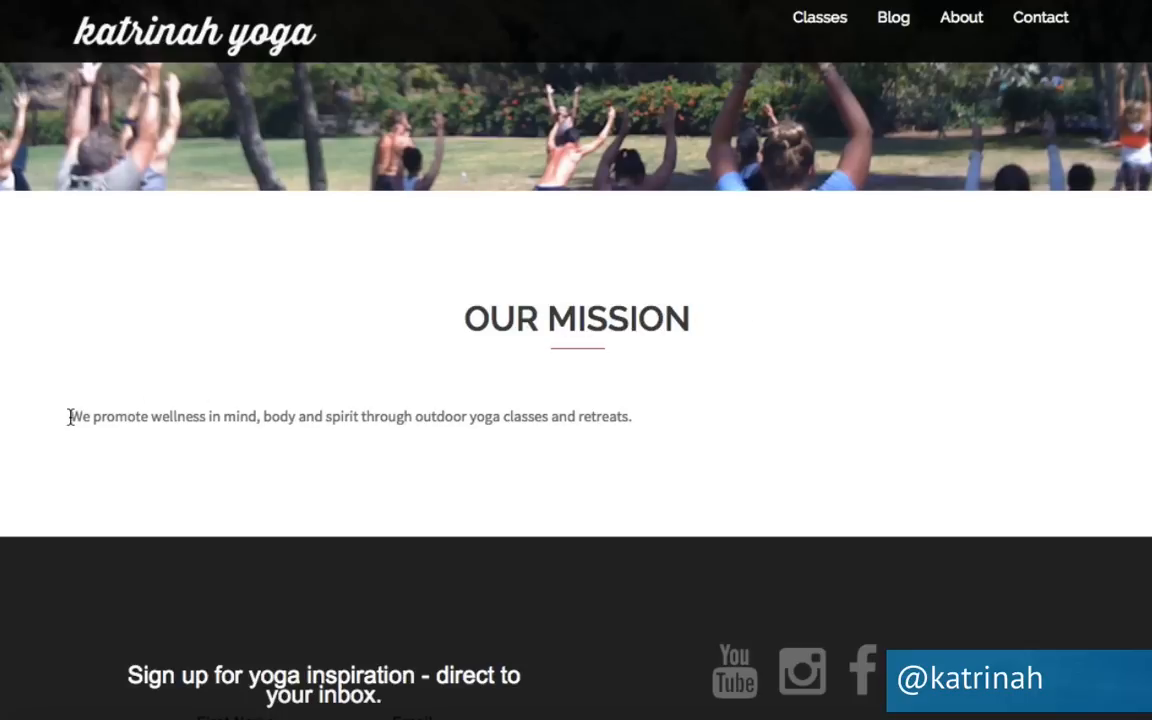
drag(70, 417, 643, 417)
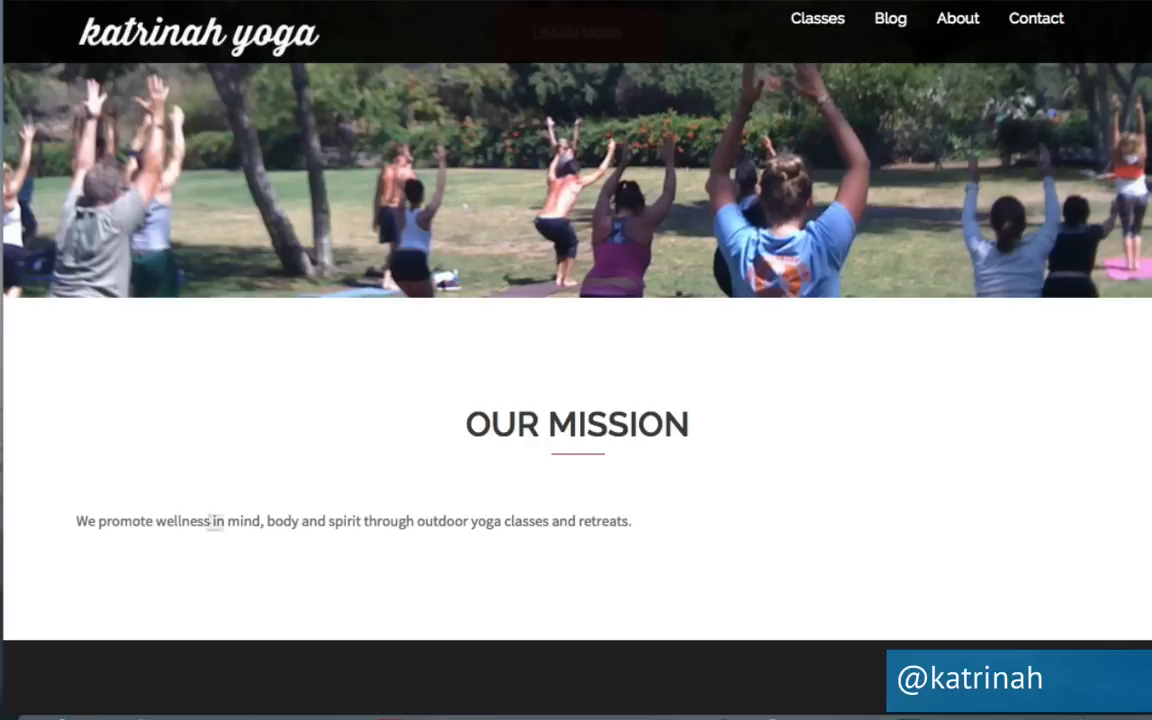
drag(75, 513, 639, 539)
key(ctrl+c)
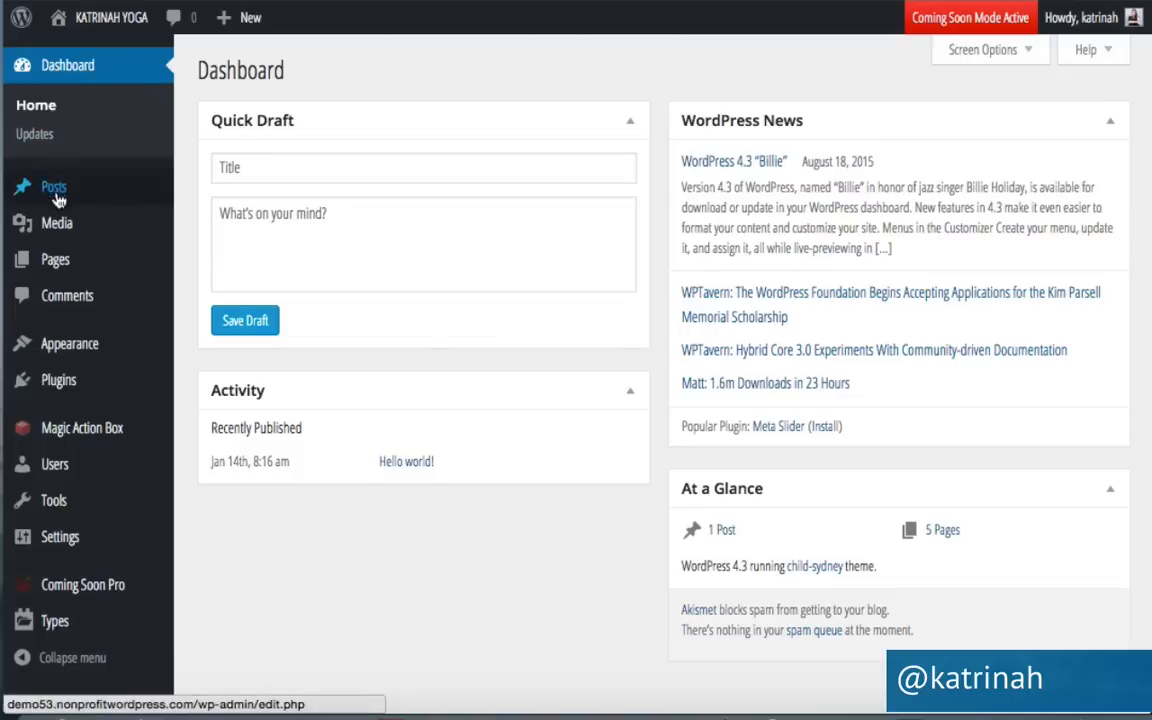
Start a new post and paste the wellness mission sentence into its body.
mouse_move(58, 189)
click(213, 222)
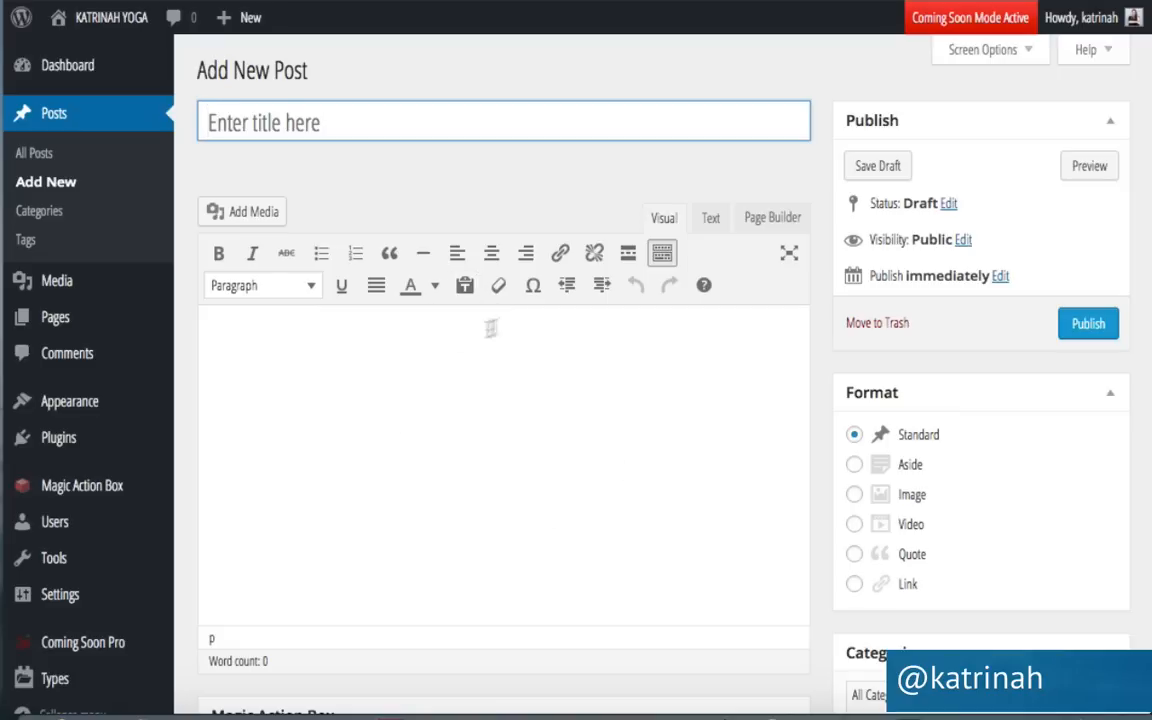
click(285, 320)
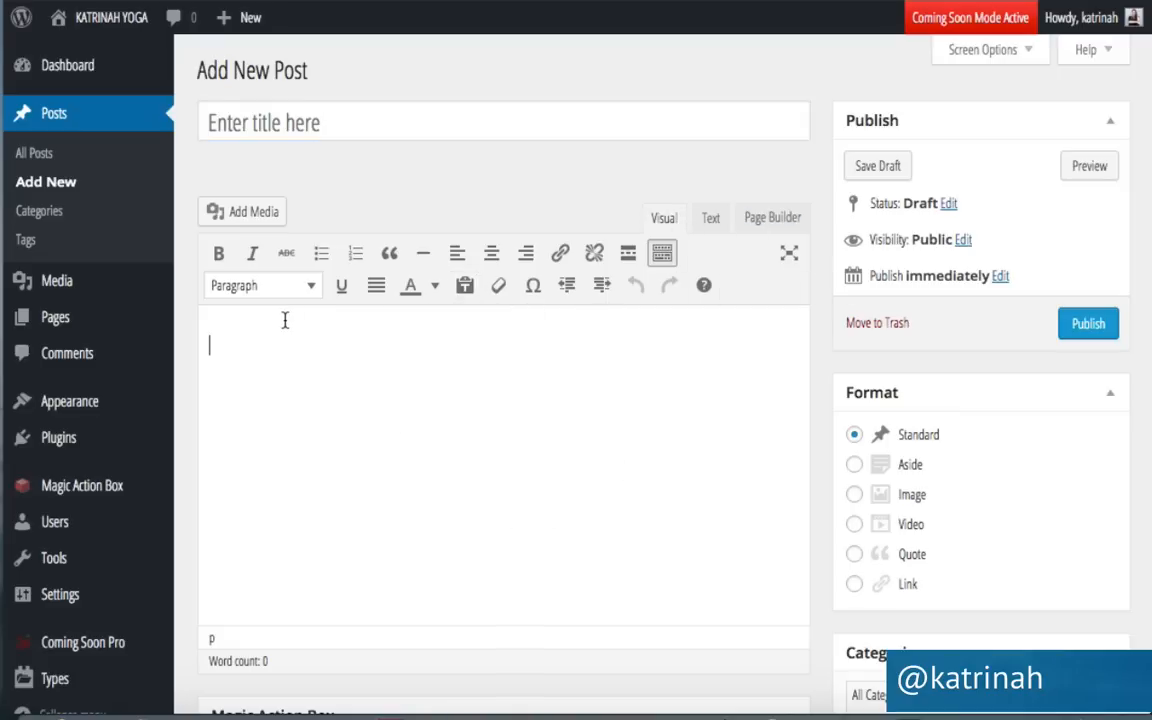
key(ctrl+v)
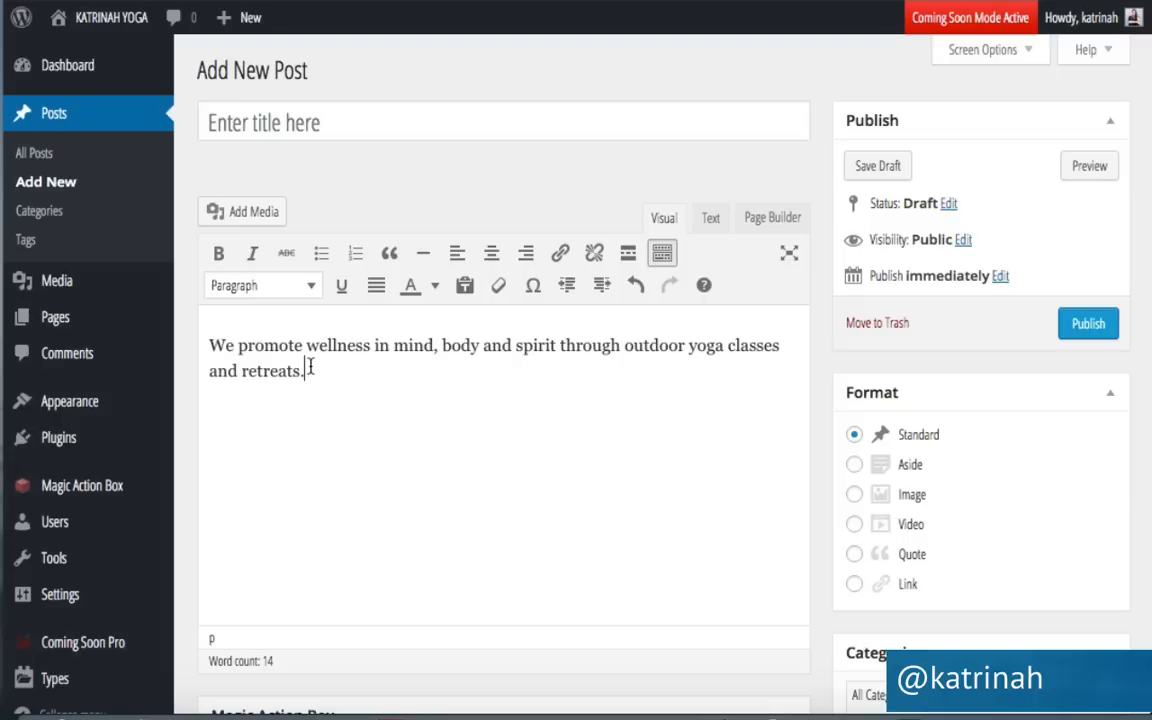
Format the sentence as a centred Heading 3 and view the post's HTML markup.
drag(307, 373, 200, 329)
click(237, 287)
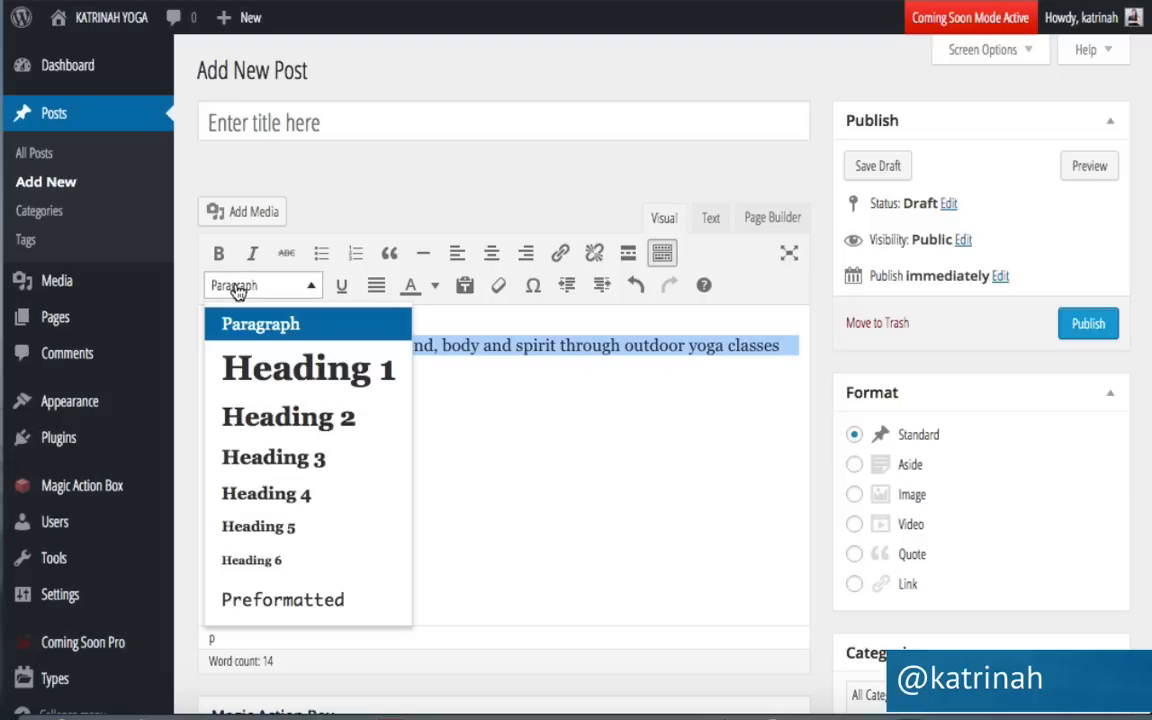
click(251, 453)
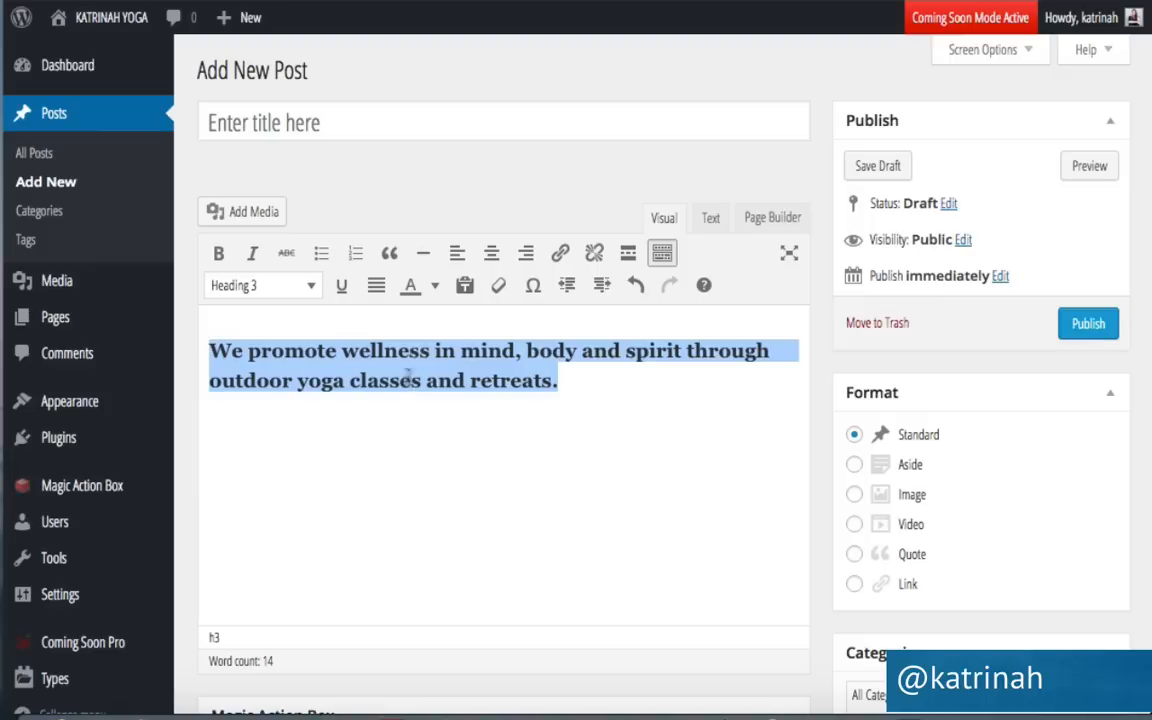
click(493, 256)
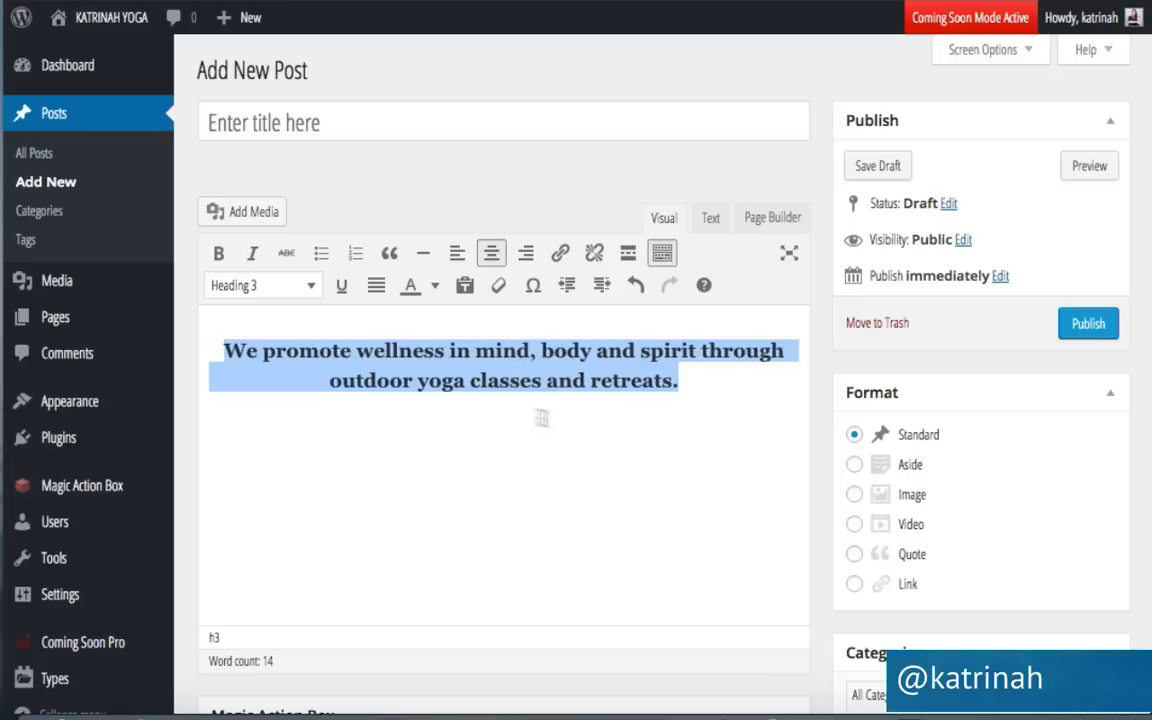
click(472, 400)
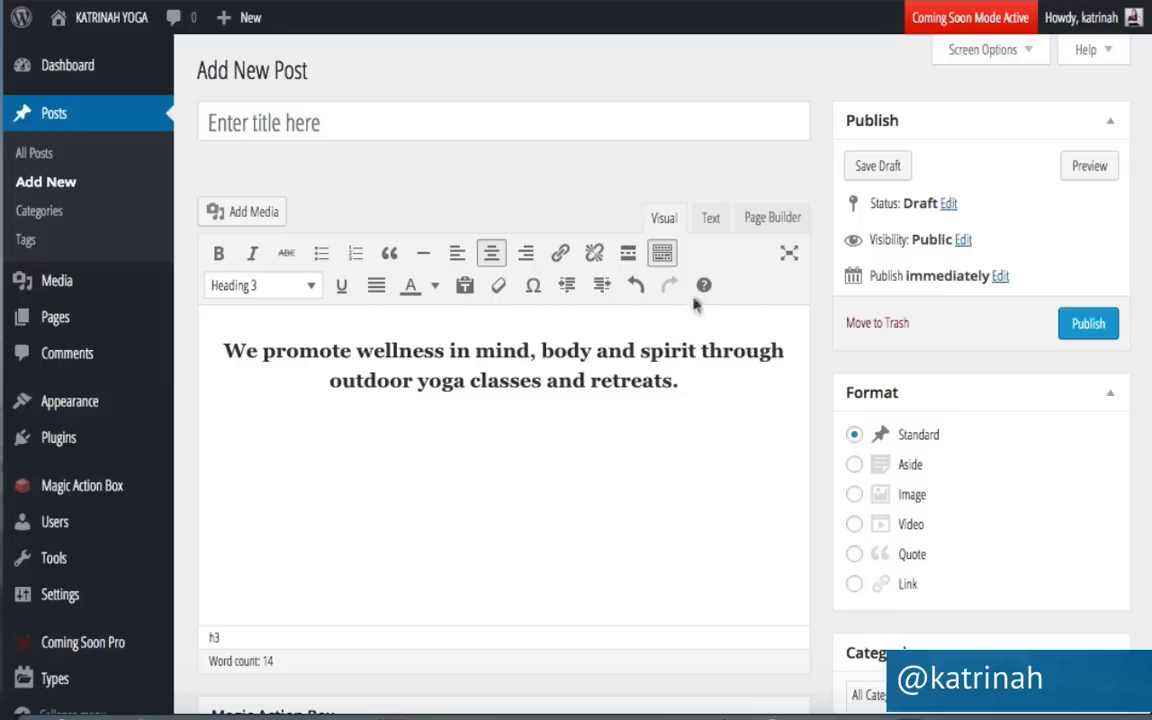
click(710, 219)
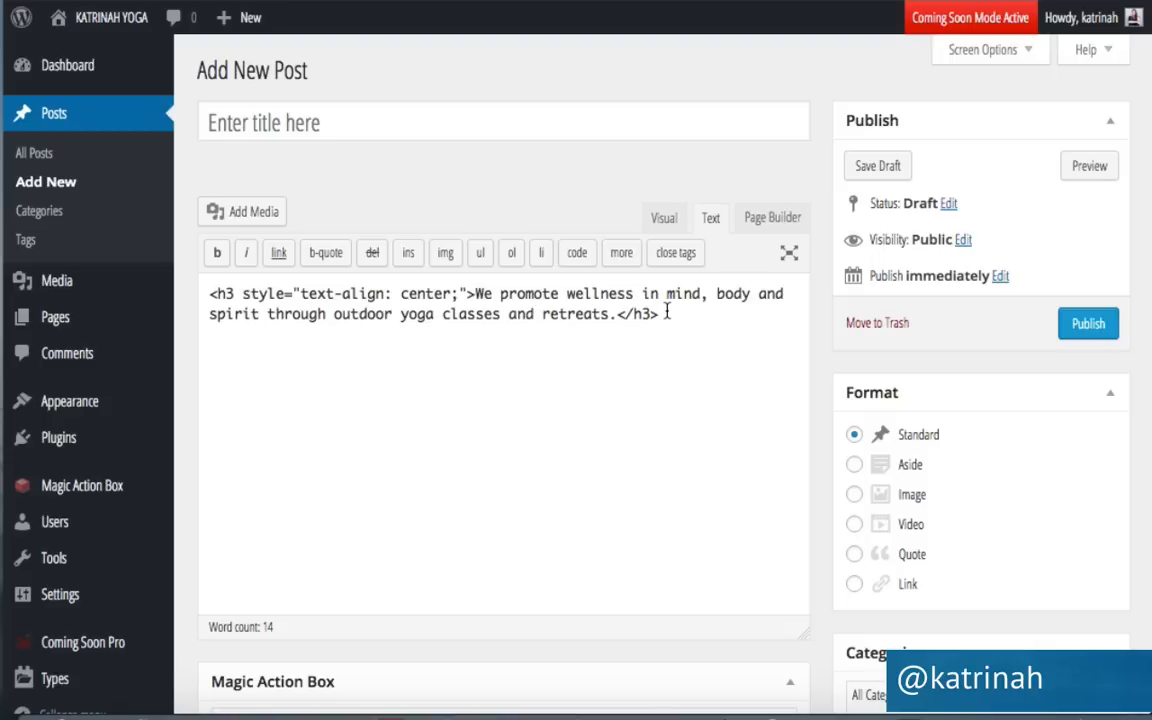
Select the centred h3 mission markup, then head for Pages > All Pages, triggering the leave warning.
drag(665, 313, 203, 288)
key(ctrl+c)
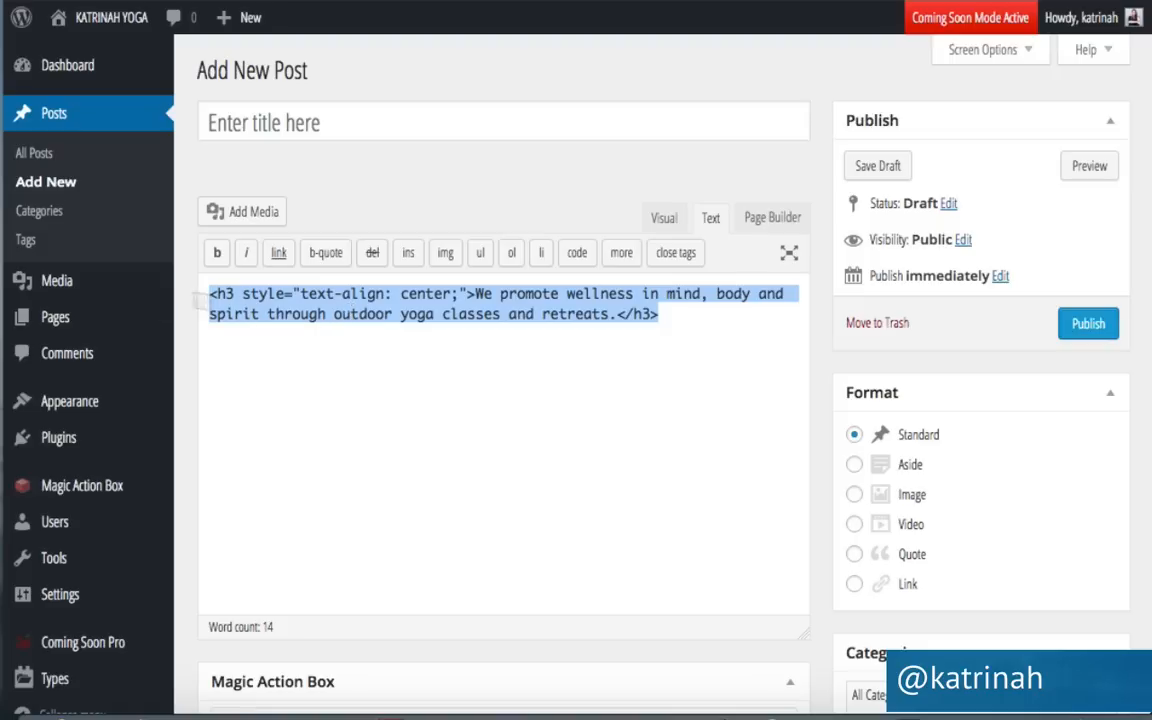
mouse_move(55, 317)
click(215, 319)
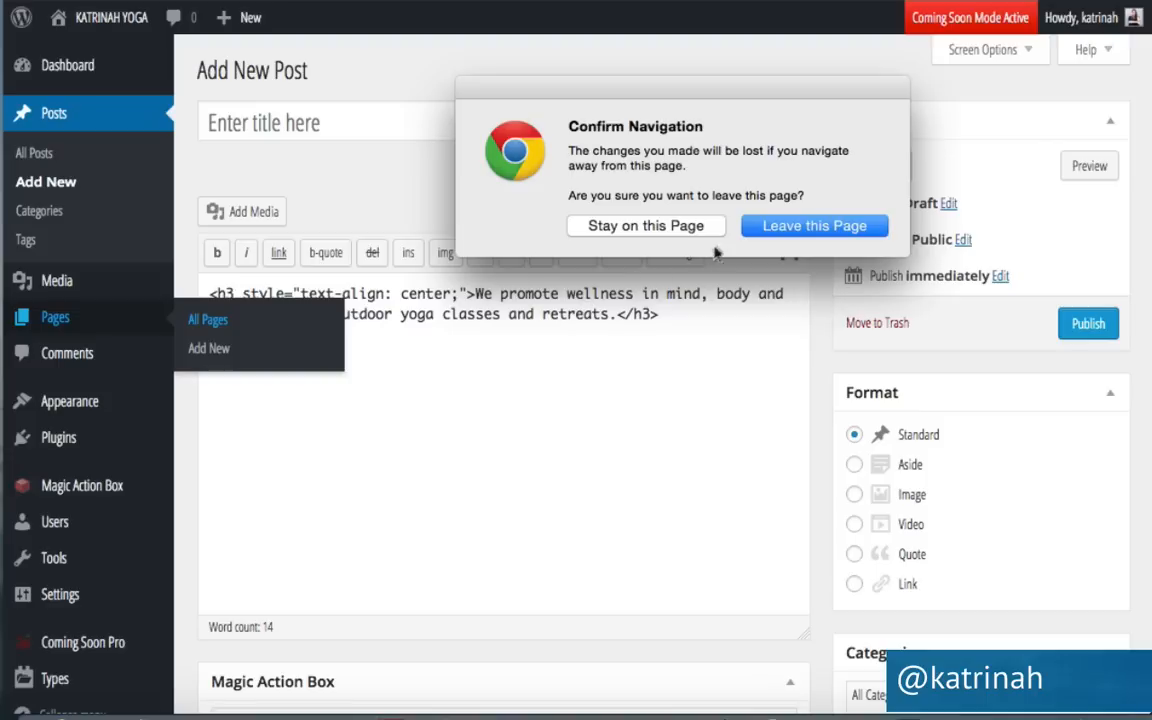
Discard the unsaved post and open the Home page's Our Mission text widget for editing.
click(812, 227)
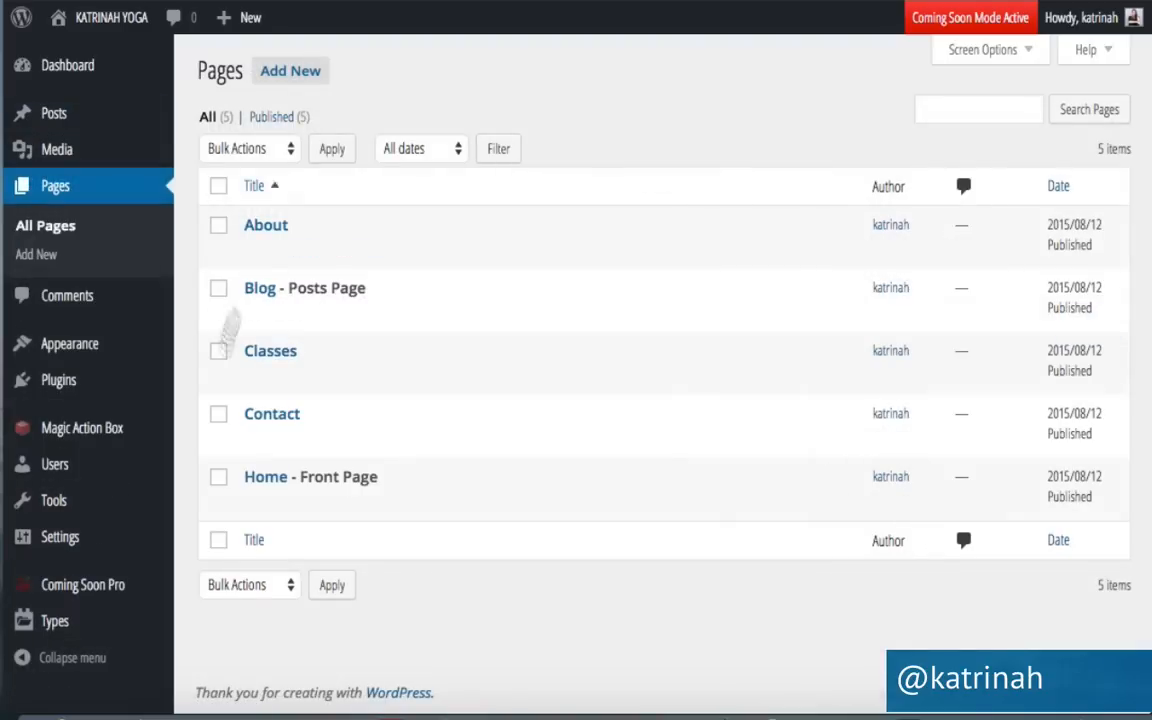
click(252, 503)
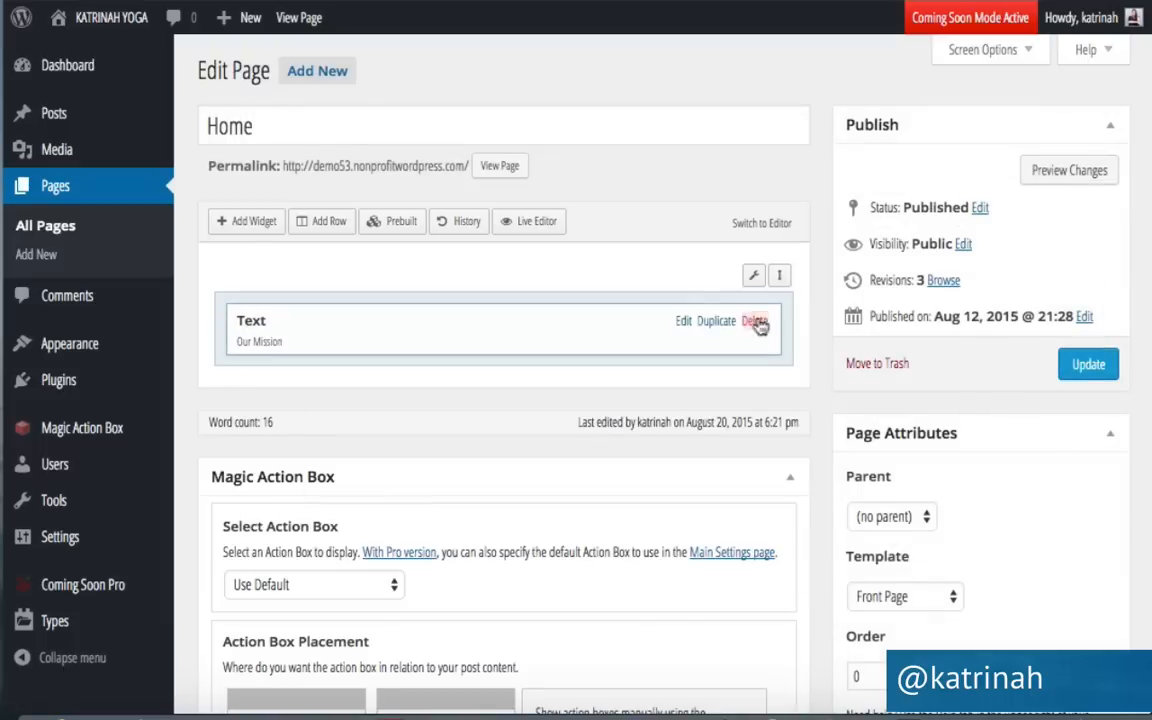
click(681, 322)
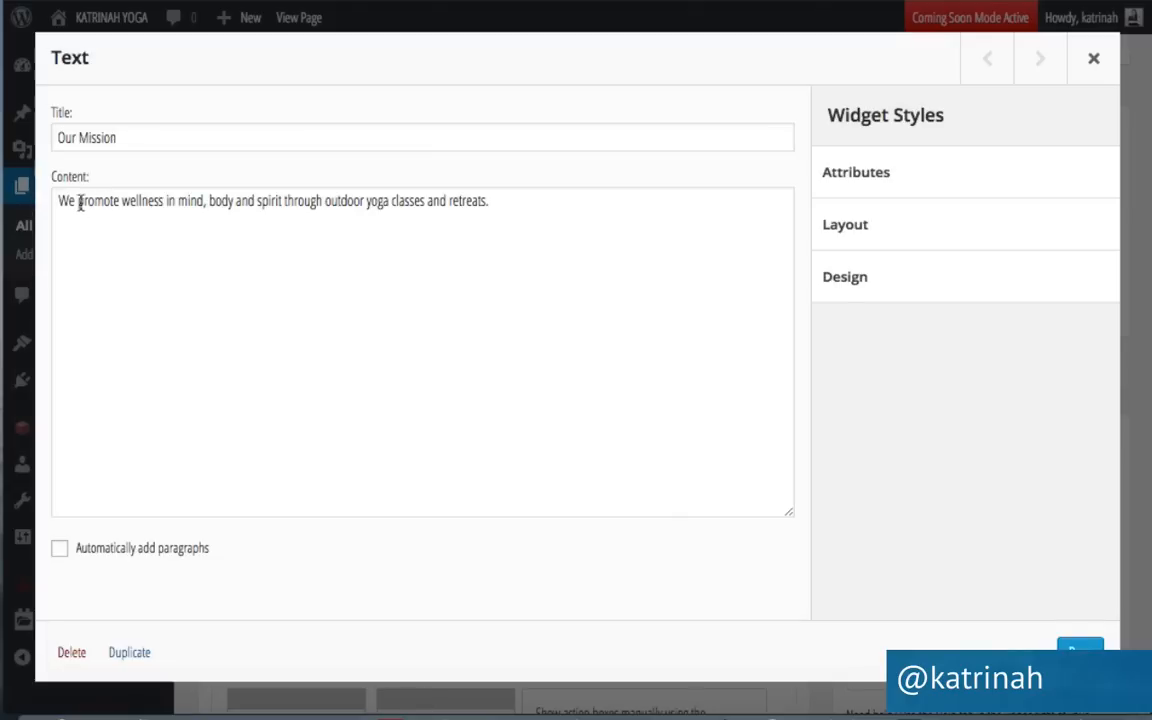
Replace the old mission paragraph with the pasted centred h3 heading, update Home, and view the site.
triple_click(352, 203)
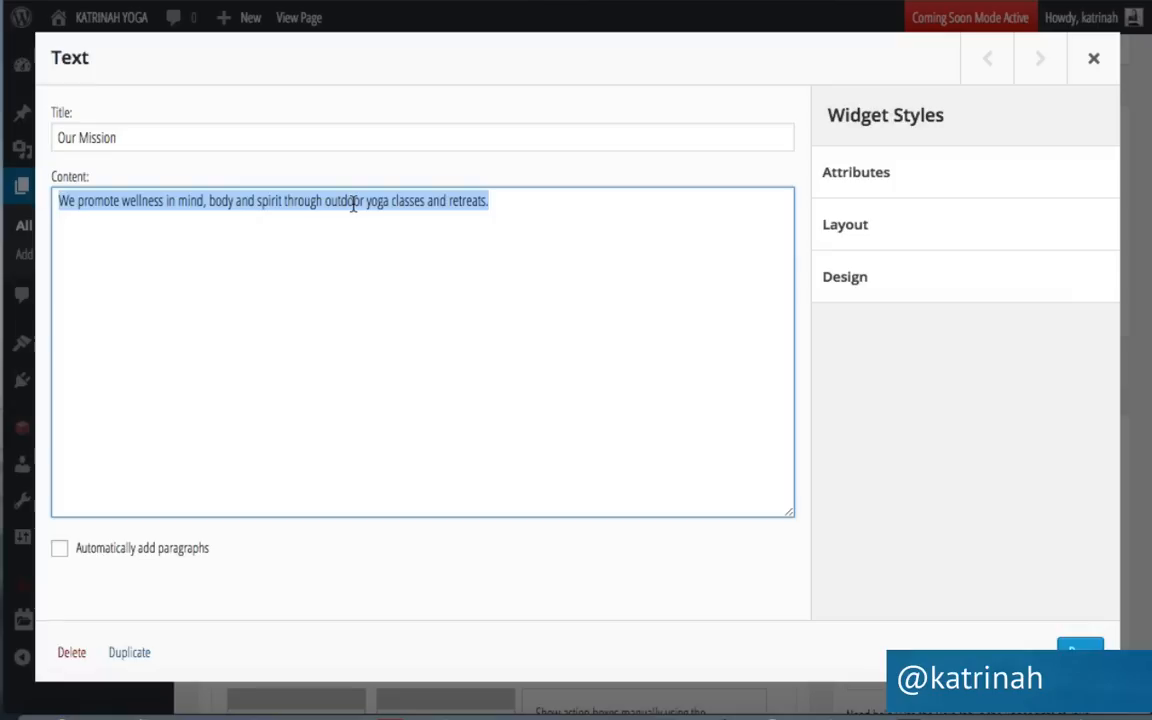
key(BackSpace)
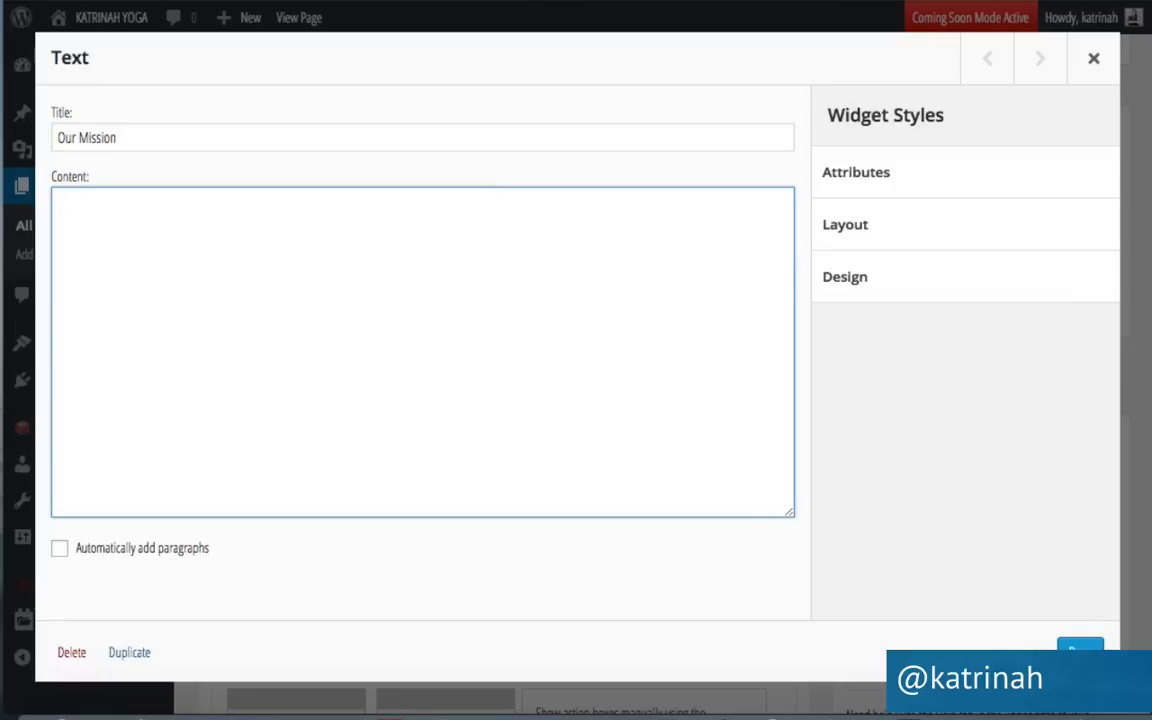
key(ctrl+v)
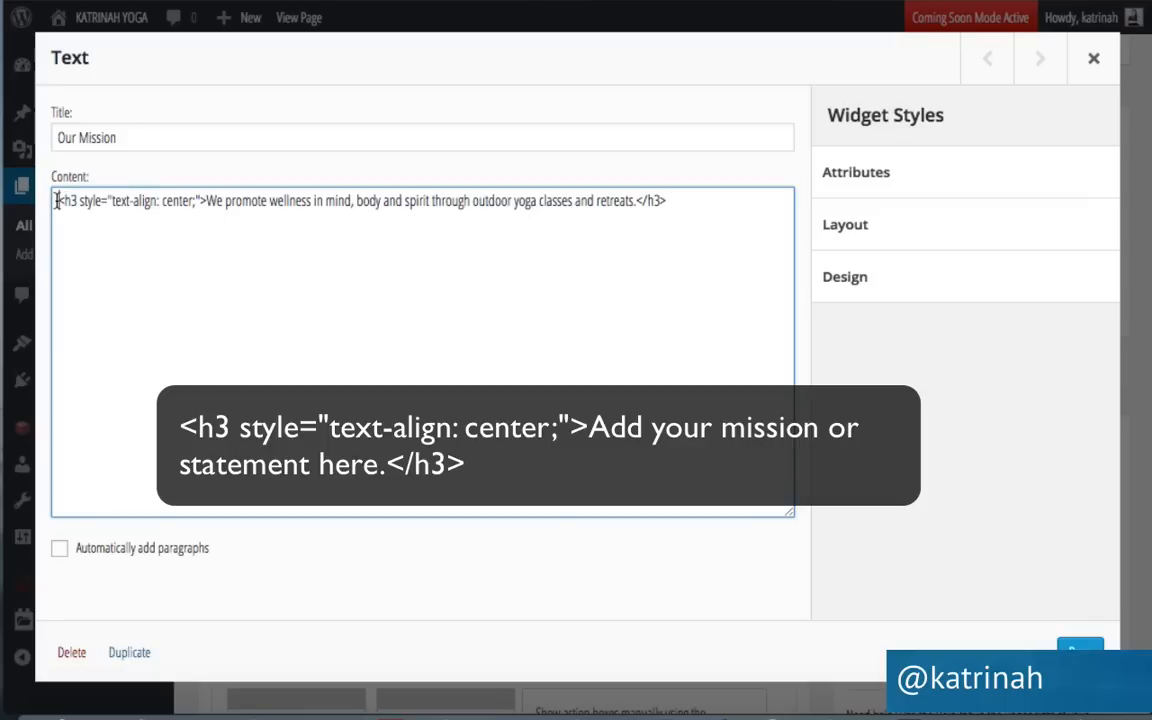
drag(58, 200, 673, 199)
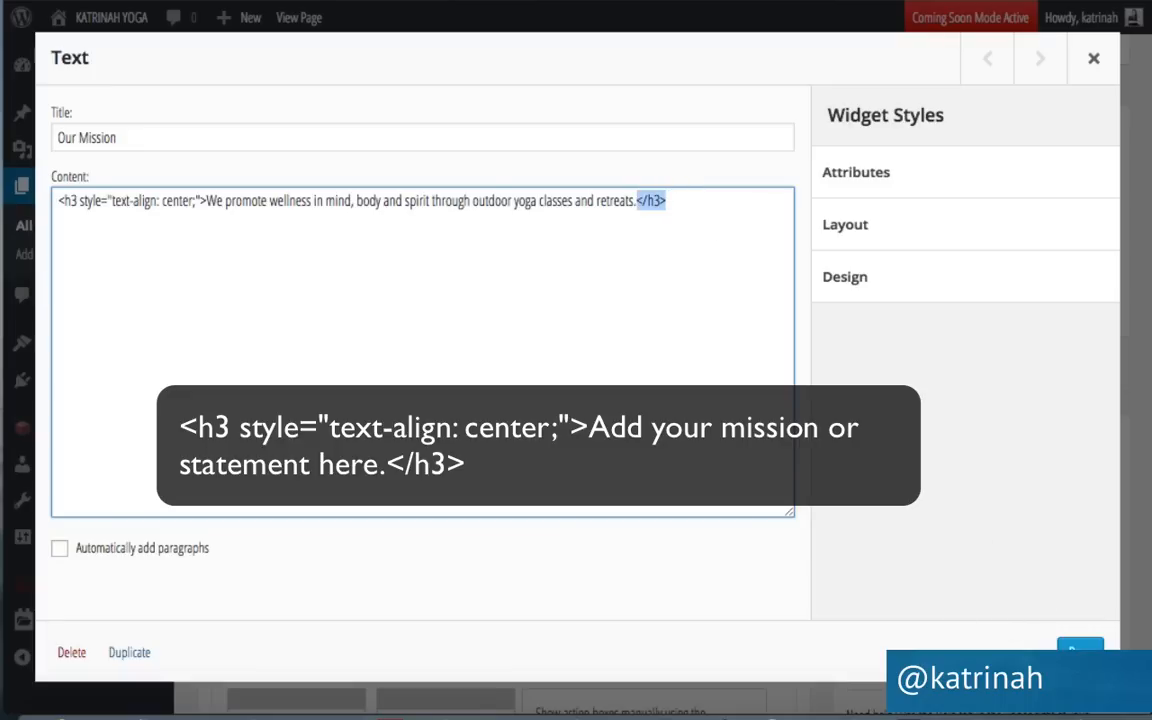
click(1080, 650)
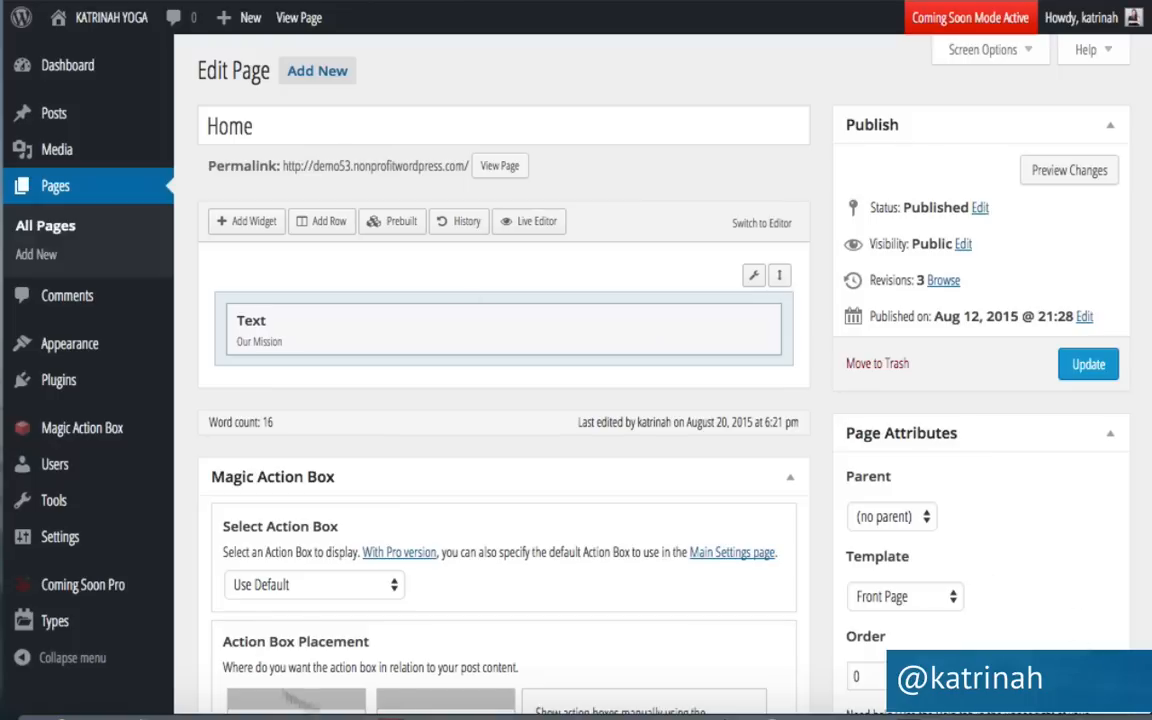
click(1087, 366)
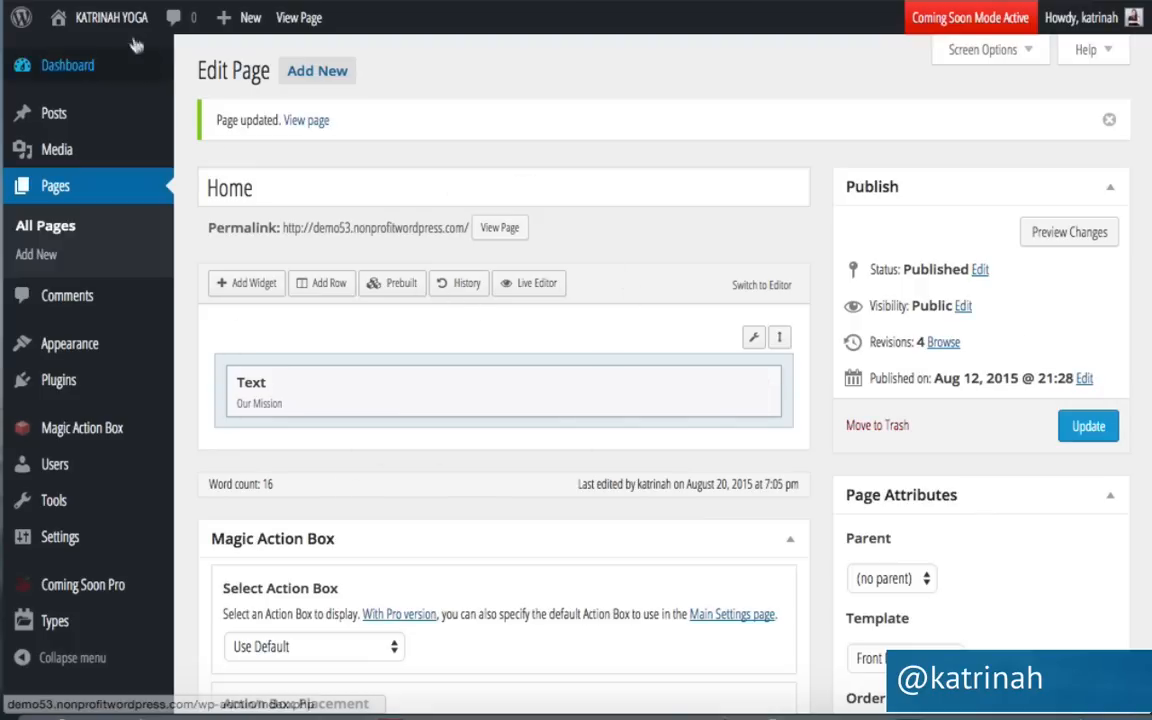
mouse_move(95, 18)
click(80, 58)
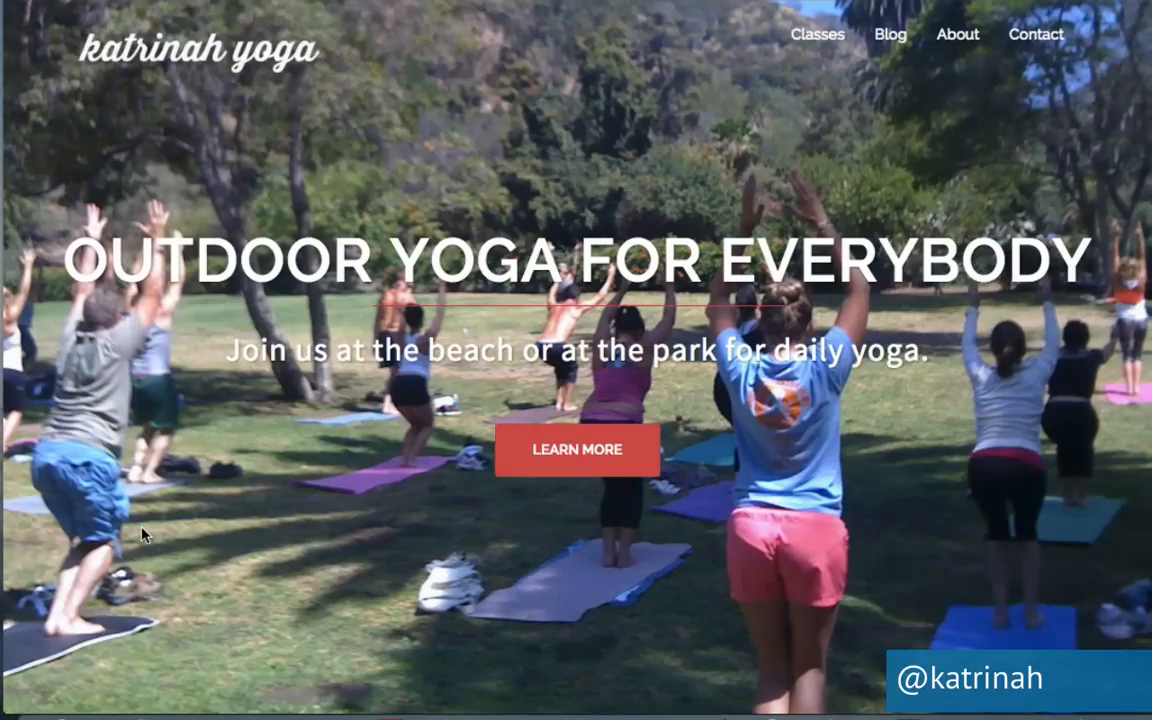
Scroll the live homepage down to the Our Mission section.
scroll(135, 500, down, 3)
scroll(141, 535, down, 3)
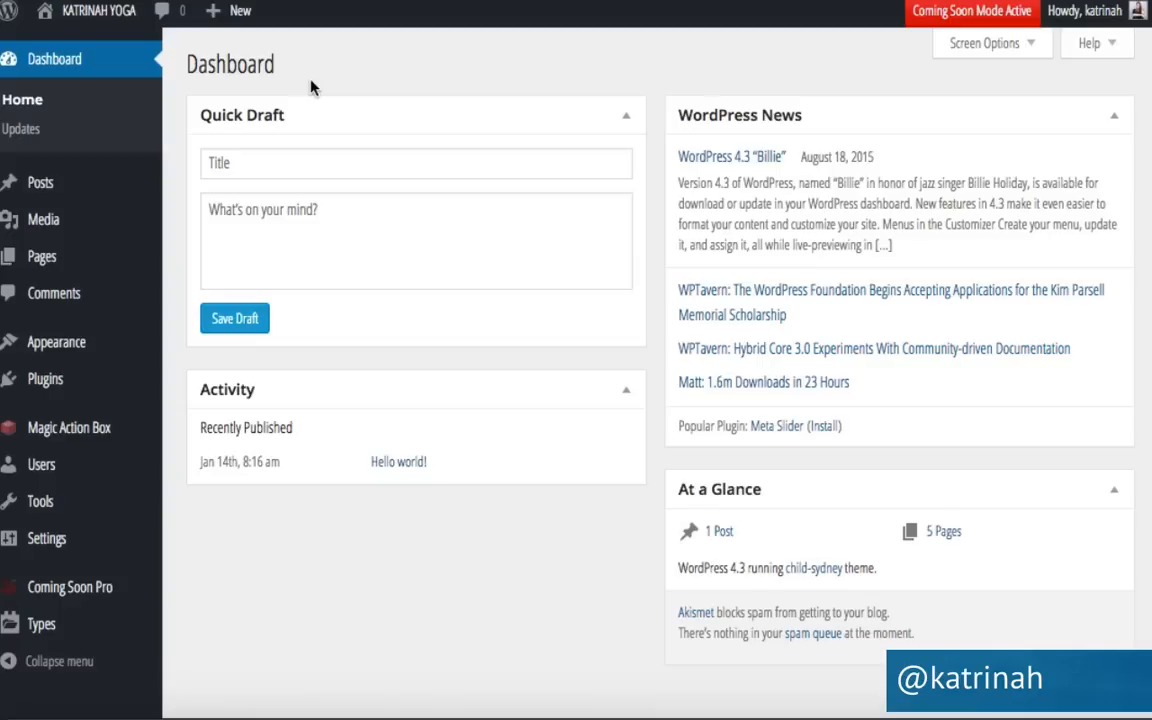
Open the Home page from All Pages and edit its Our Mission text widget.
mouse_move(45, 256)
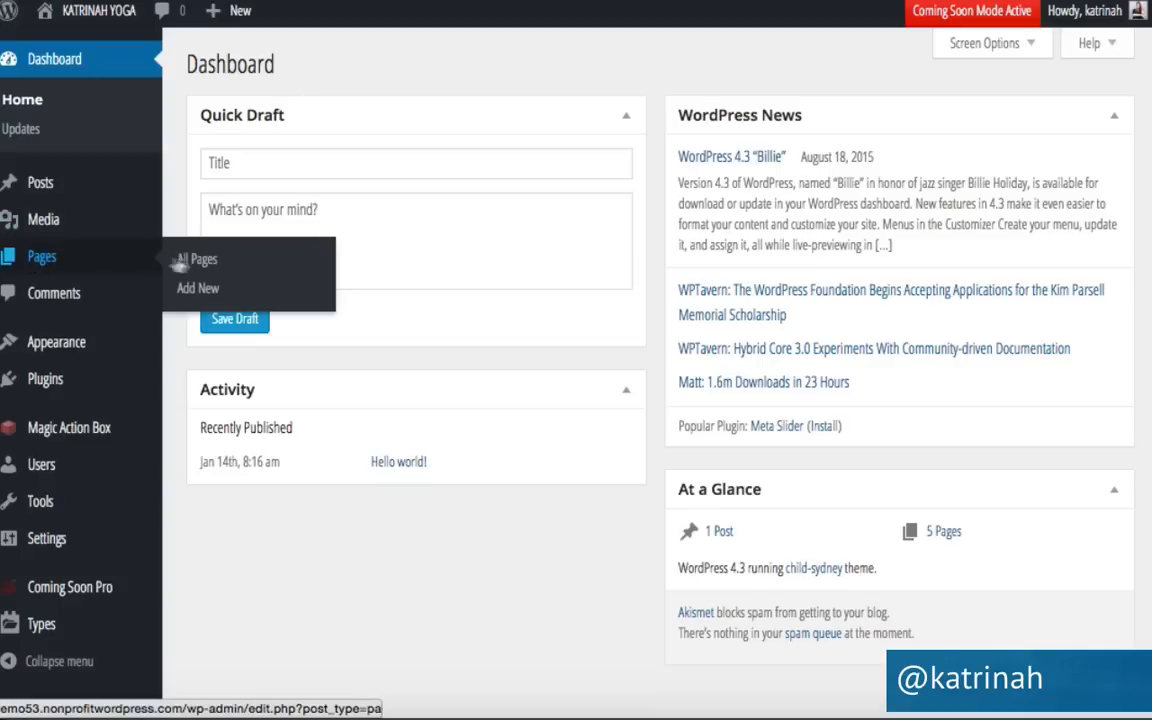
click(213, 264)
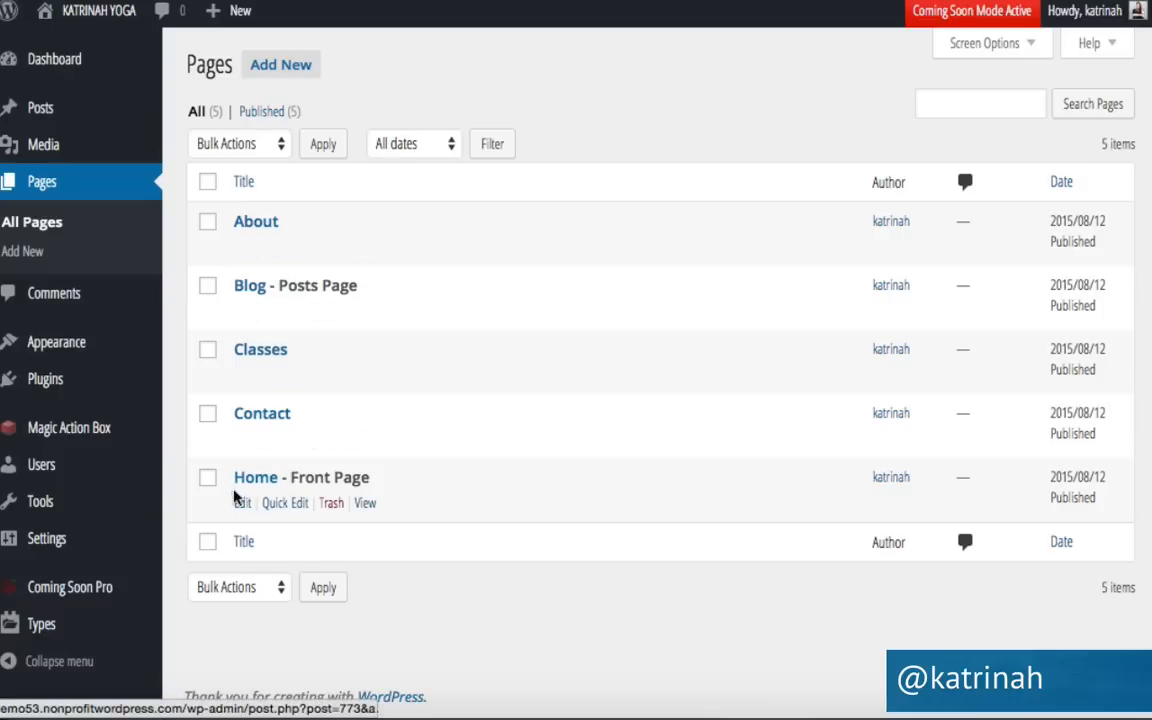
click(241, 504)
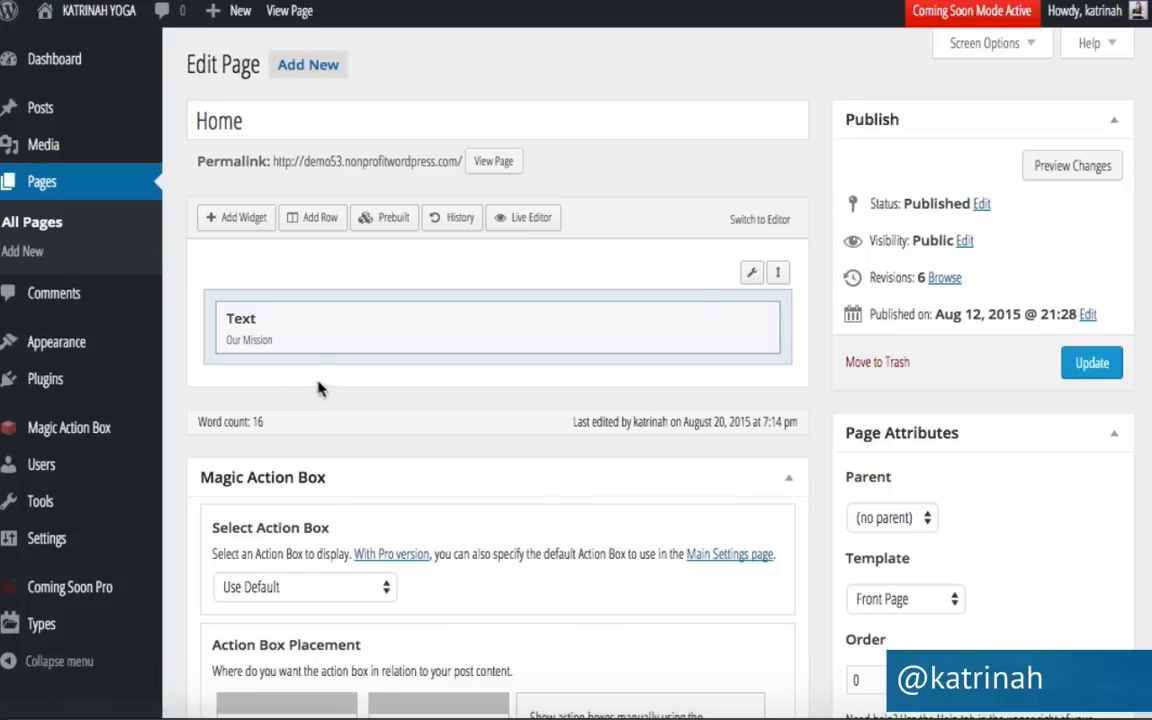
mouse_move(588, 327)
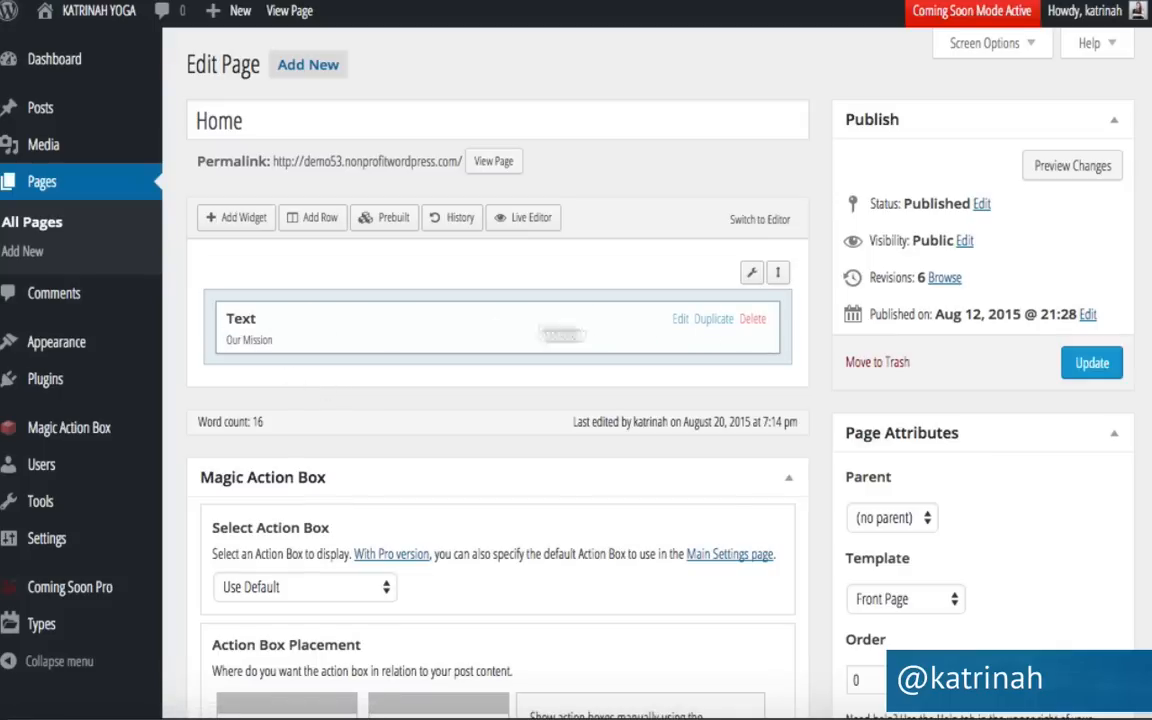
click(680, 319)
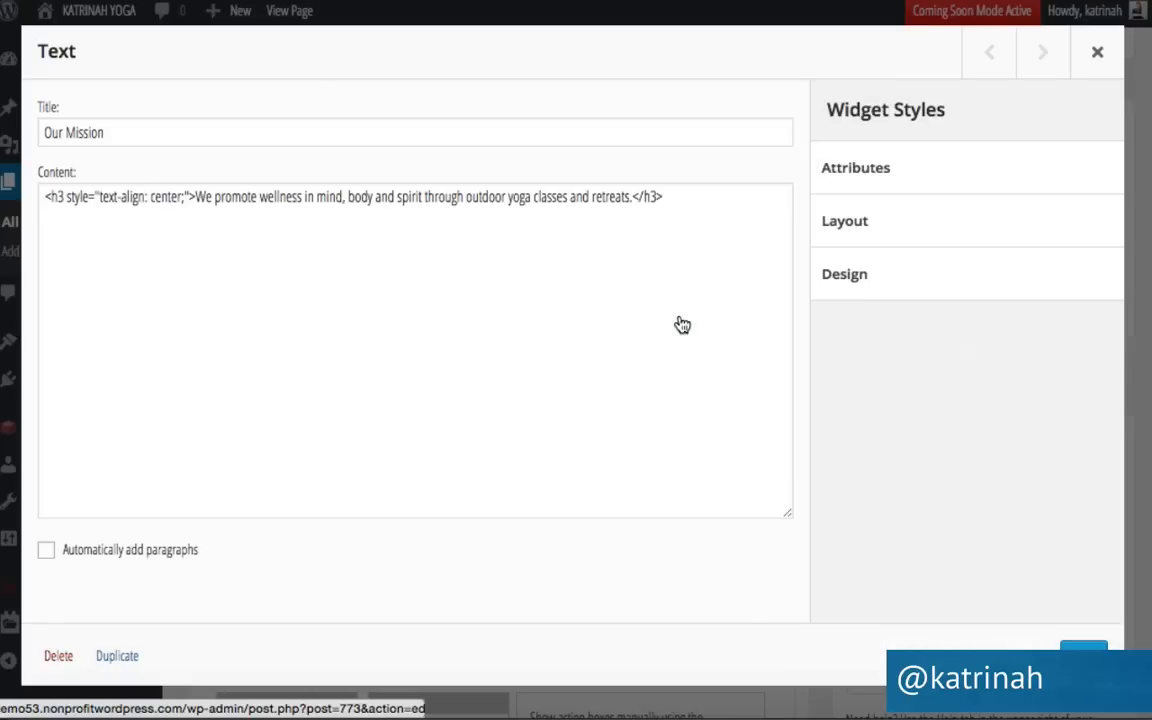
Insert a <br> tag after "spirit" in the mission heading and update the Home page.
click(425, 198)
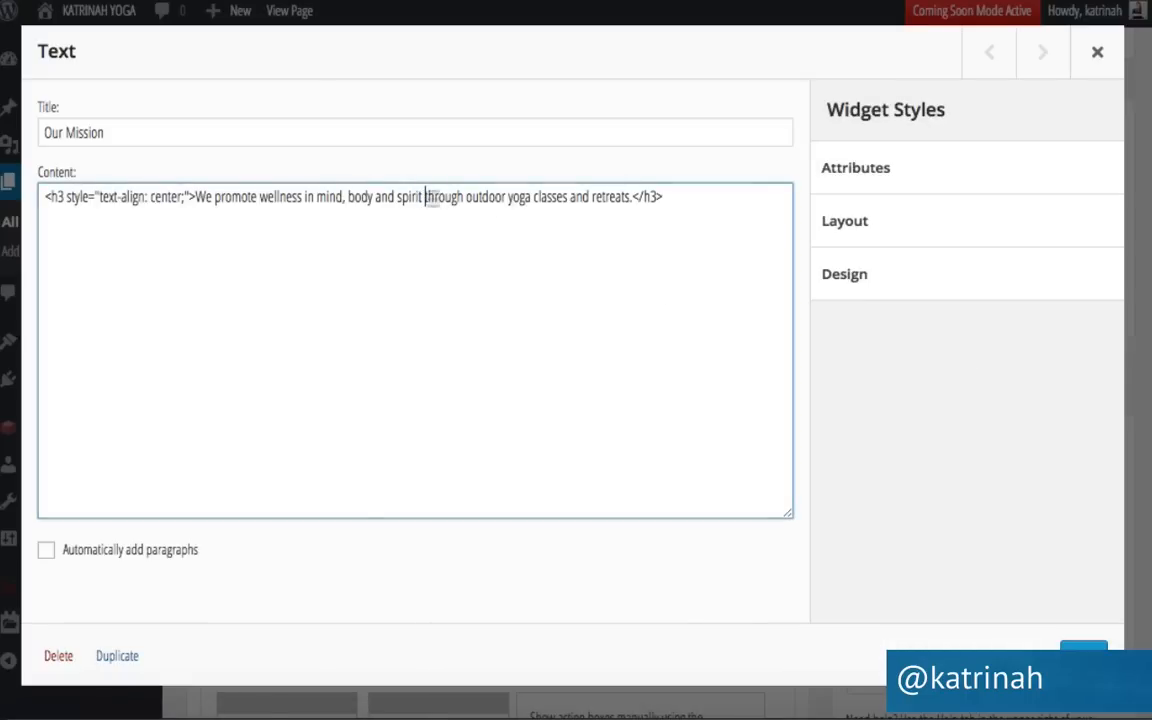
key(Return)
click(435, 196)
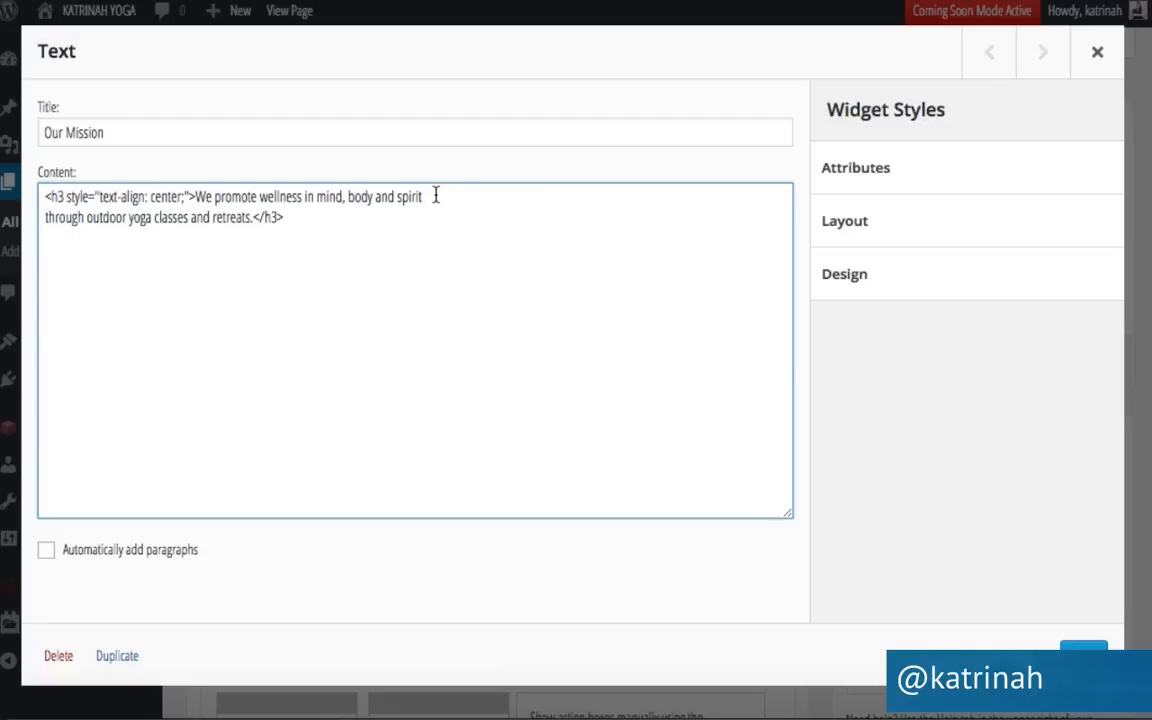
text(<br>)
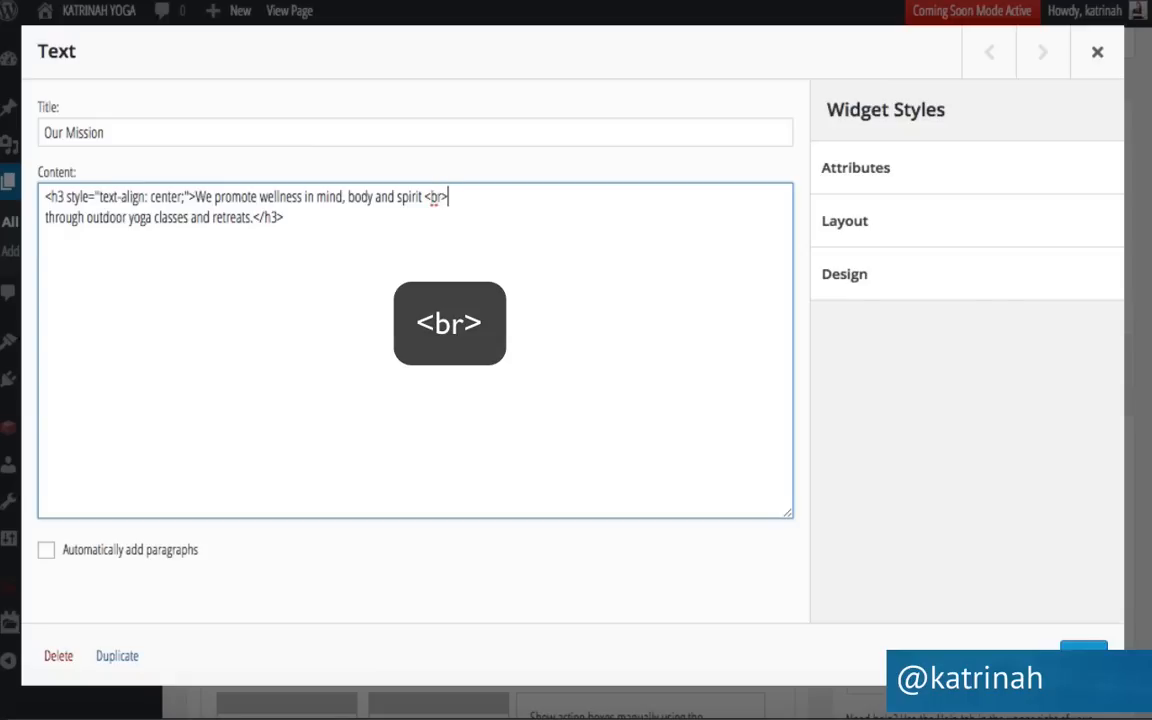
drag(424, 196, 465, 198)
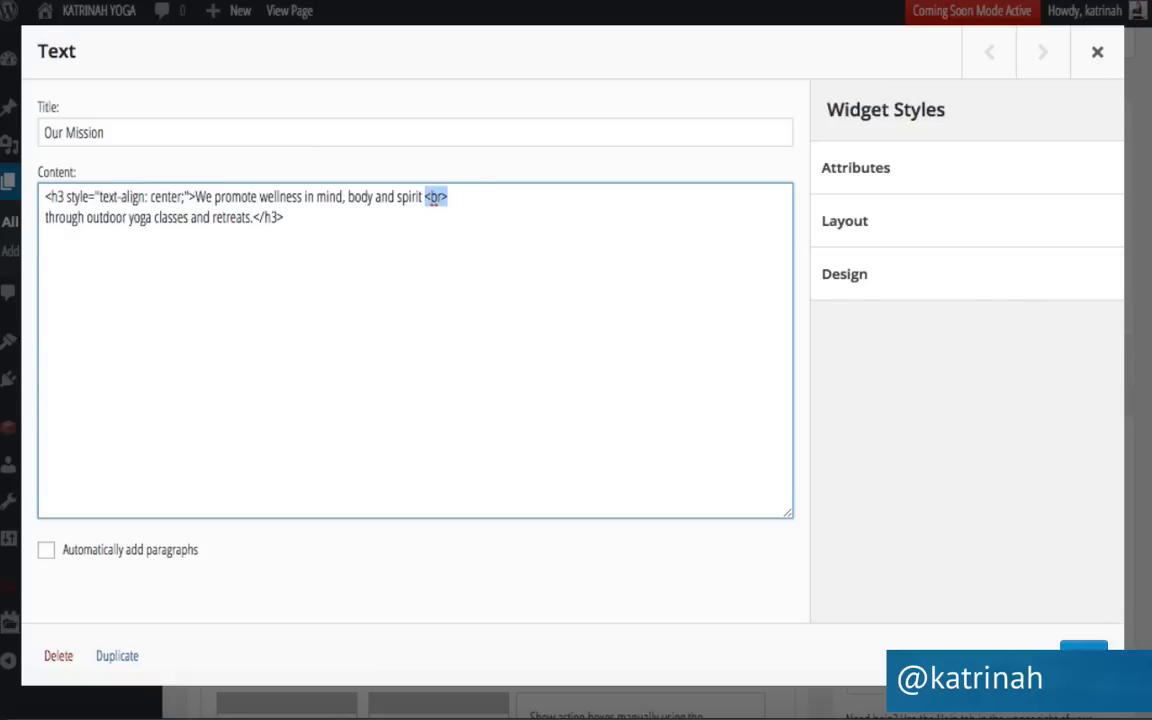
click(1083, 648)
click(1094, 364)
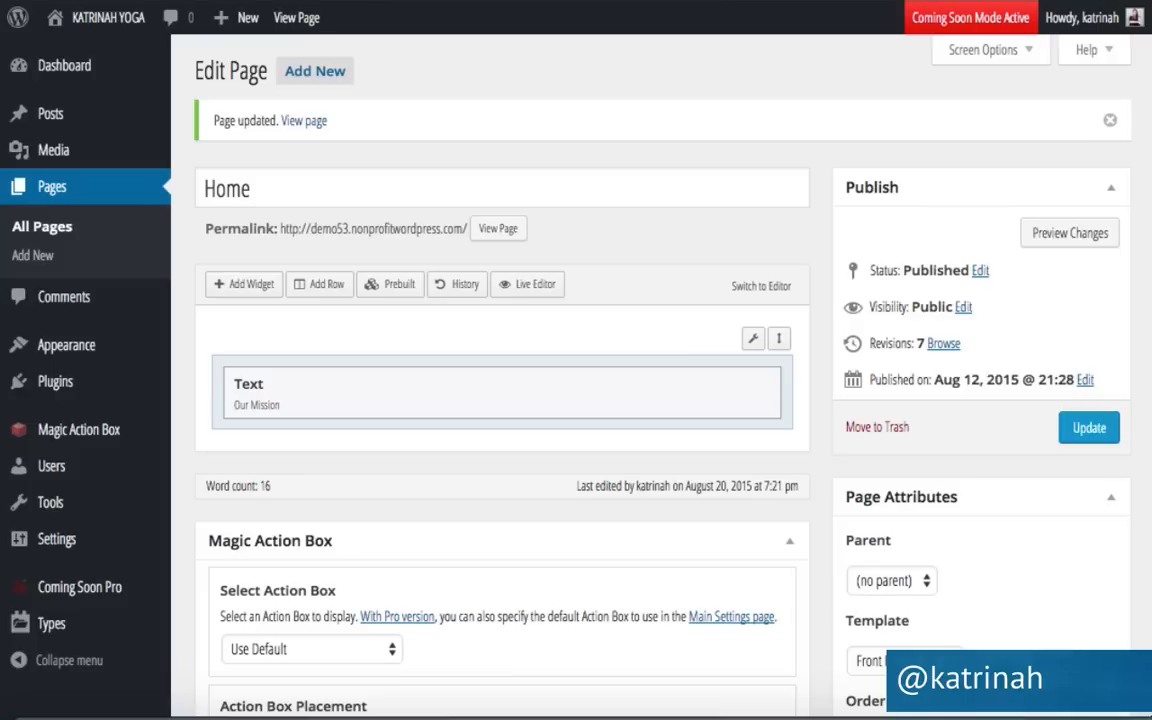
Visit the live homepage and scroll through Our Mission and Practice With Us to check the wrapped heading.
mouse_move(90, 20)
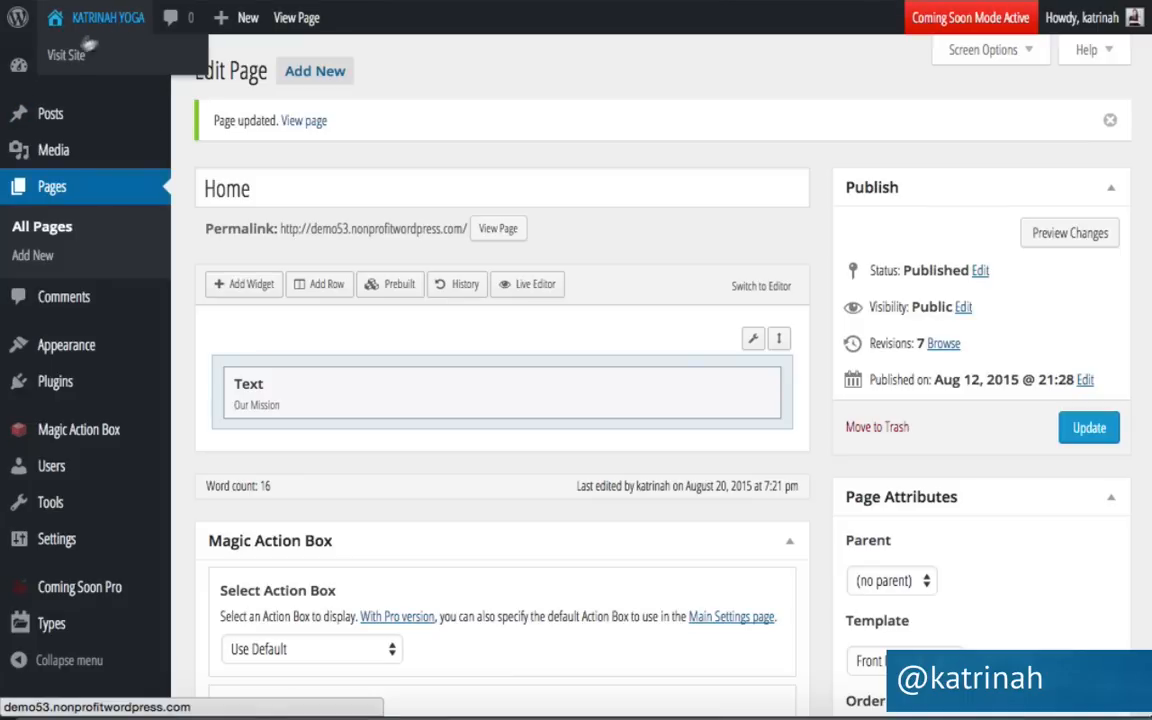
click(77, 60)
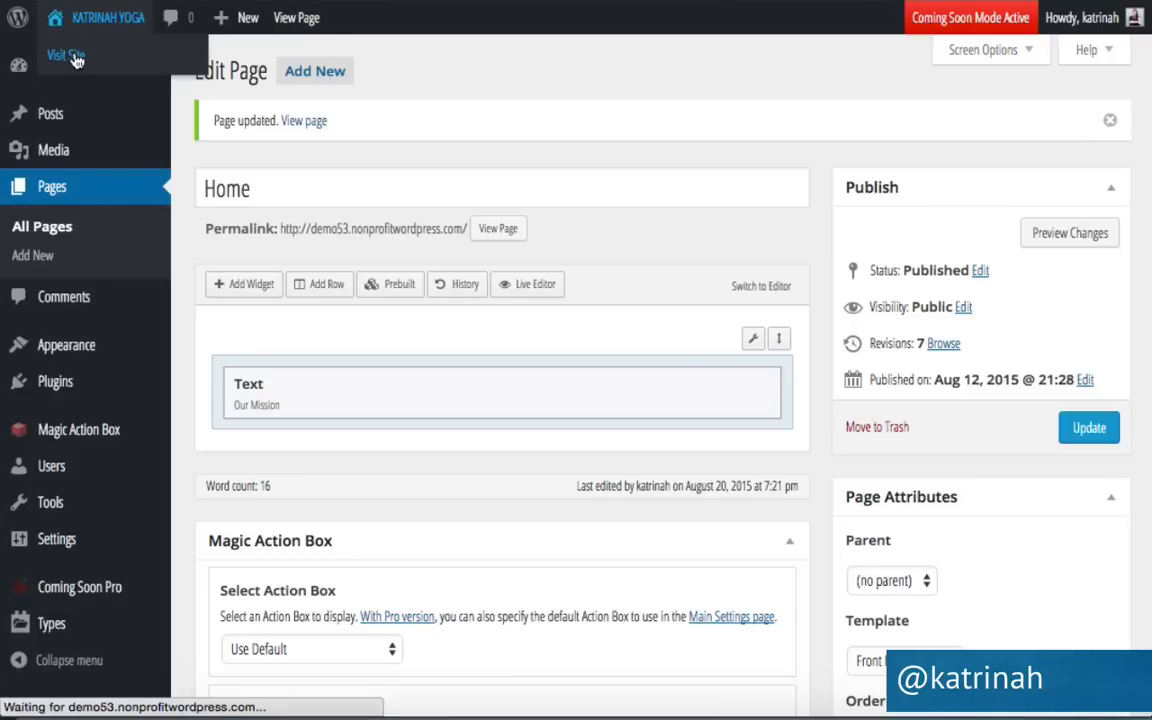
scroll(154, 553, down, 5)
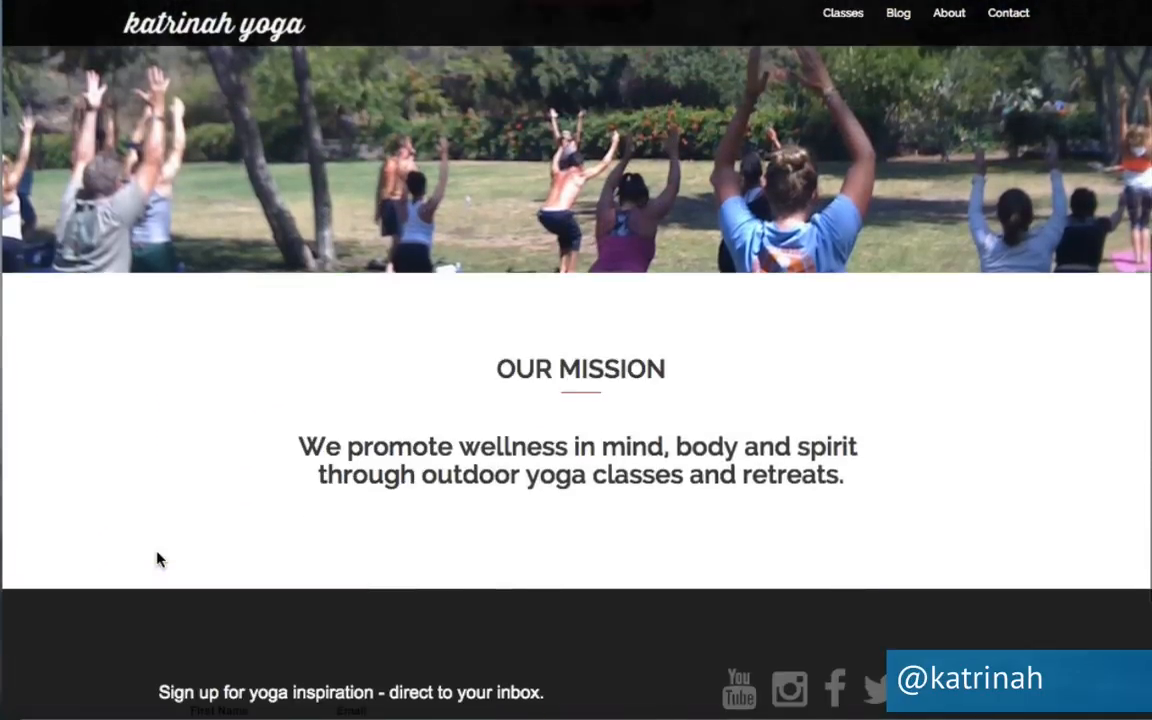
scroll(157, 560, down, 1)
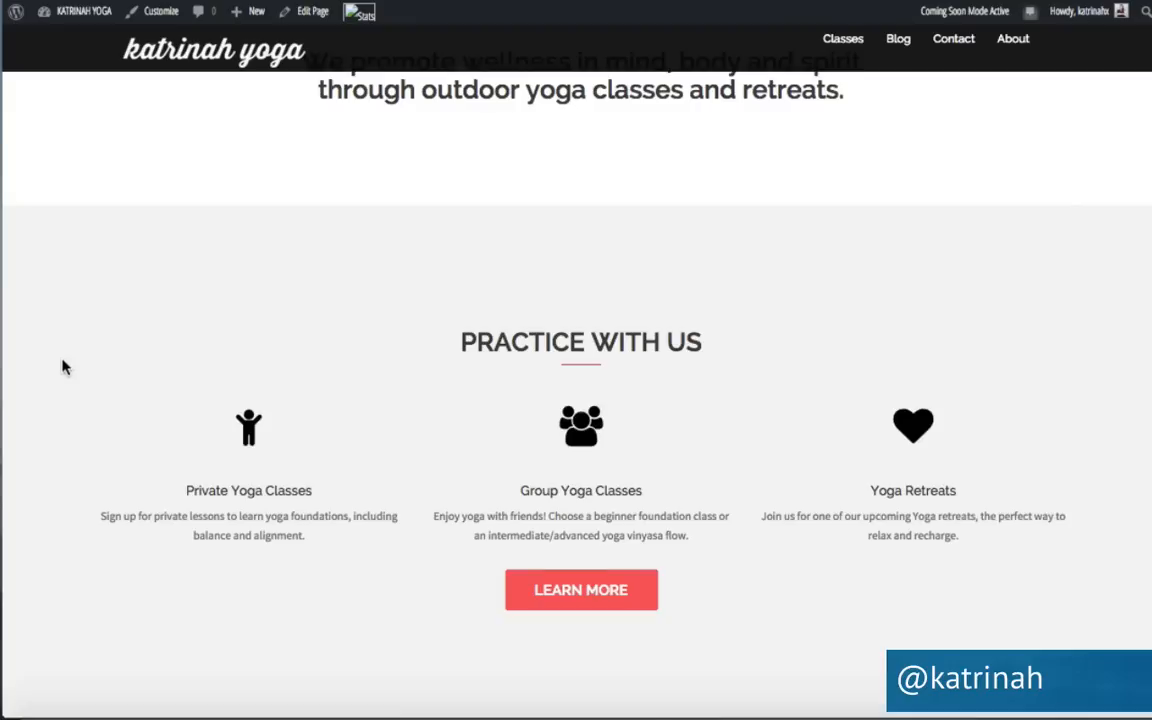
scroll(62, 366, up, 5)
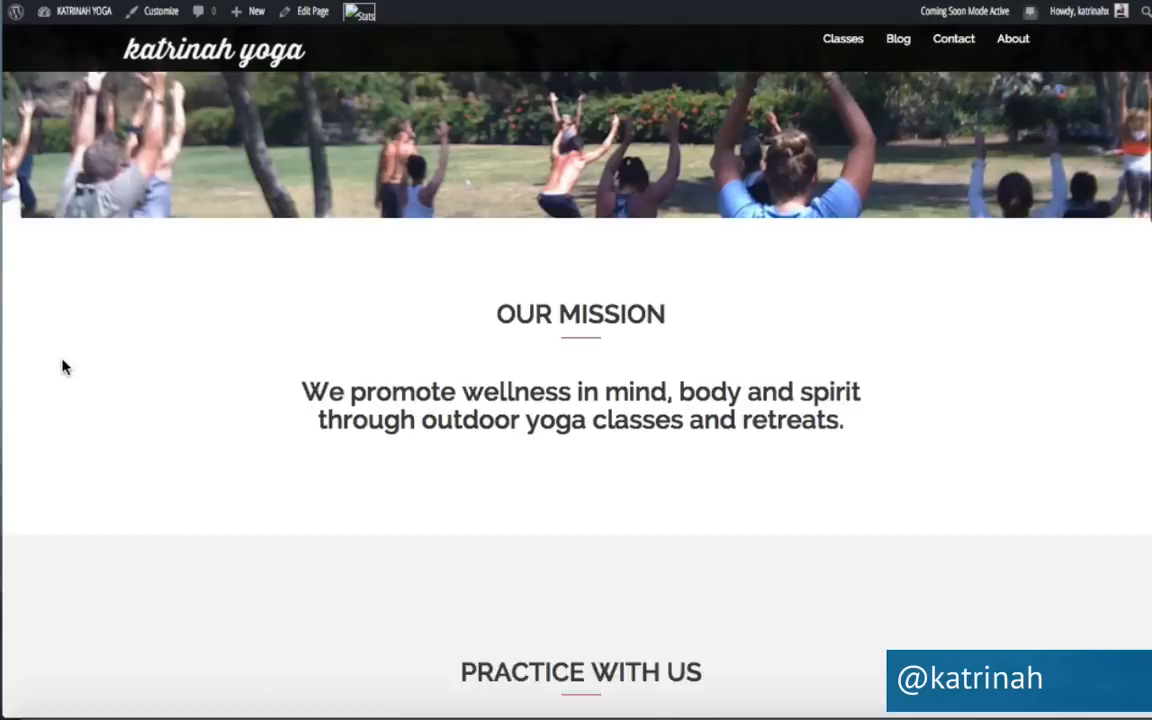
scroll(62, 366, down, 1)
scroll(188, 476, down, 3)
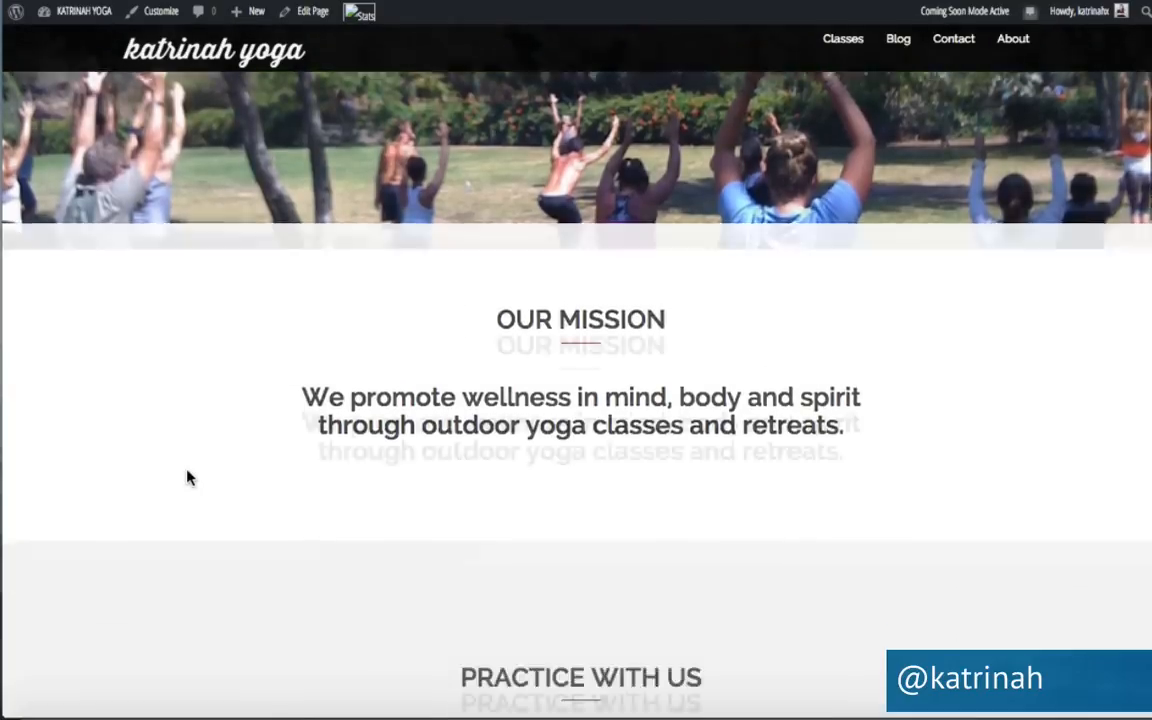
scroll(188, 477, down, 2)
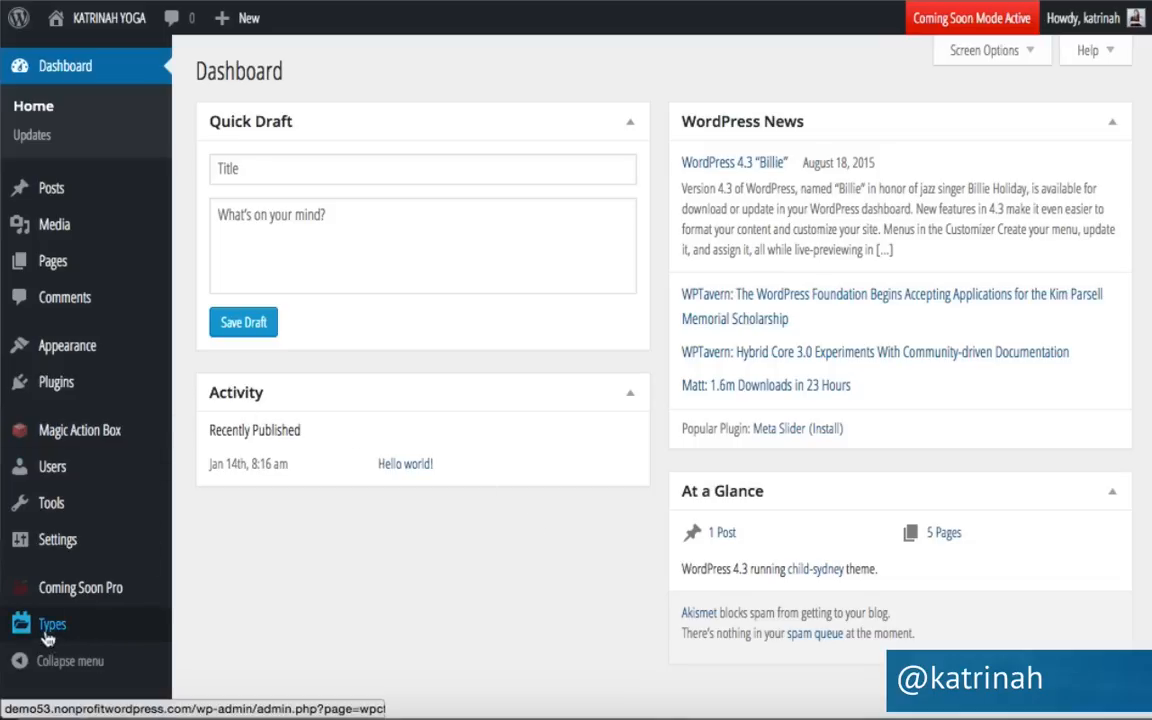
Open the Types Getting Started page and read its description.
mouse_move(52, 638)
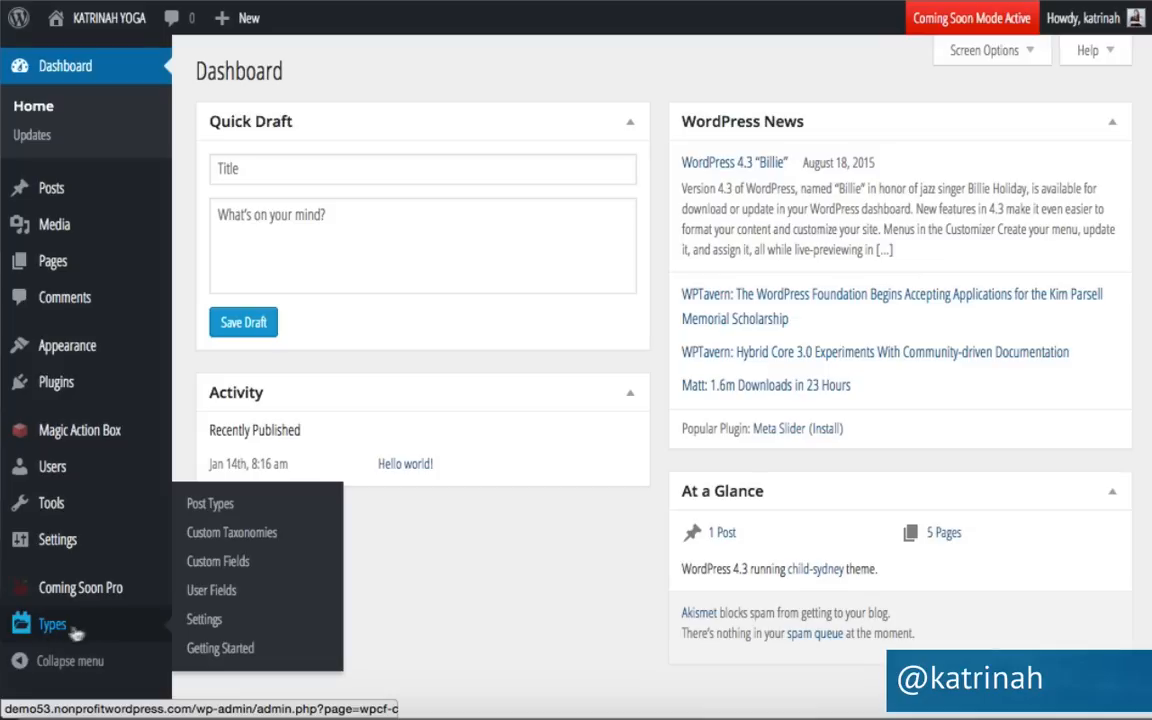
click(212, 651)
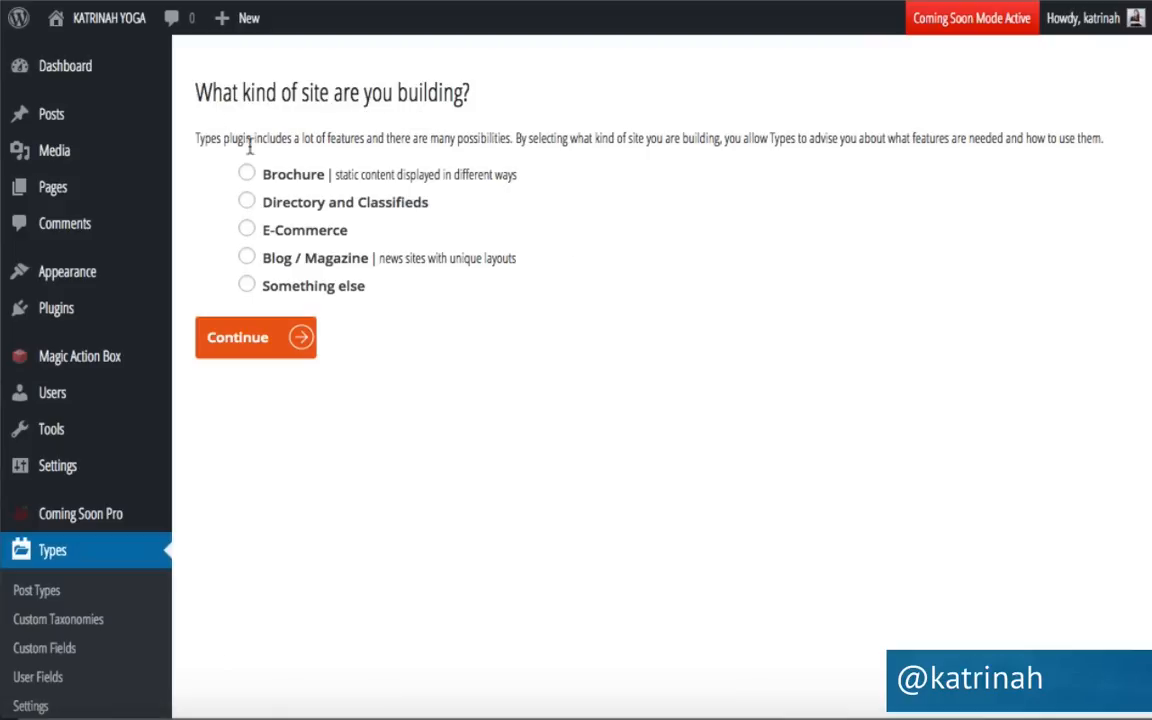
drag(388, 138, 1112, 128)
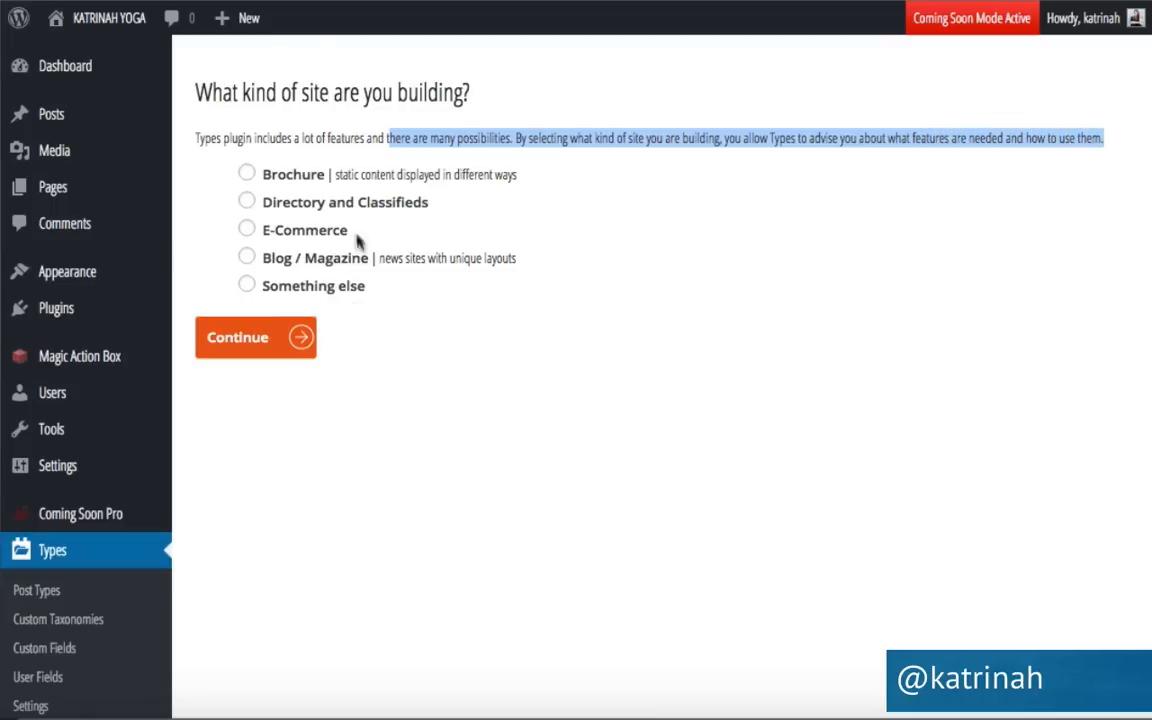
Choose Blog / Magazine as the site type and continue to the blog customisation guide.
click(248, 258)
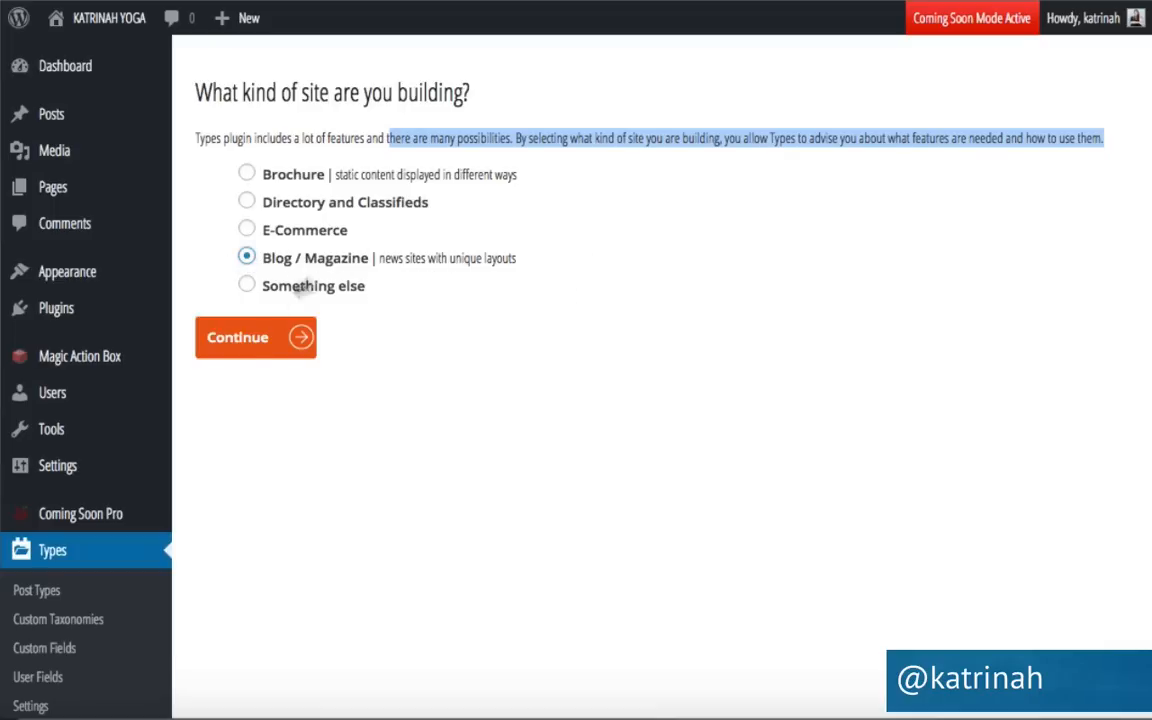
click(246, 340)
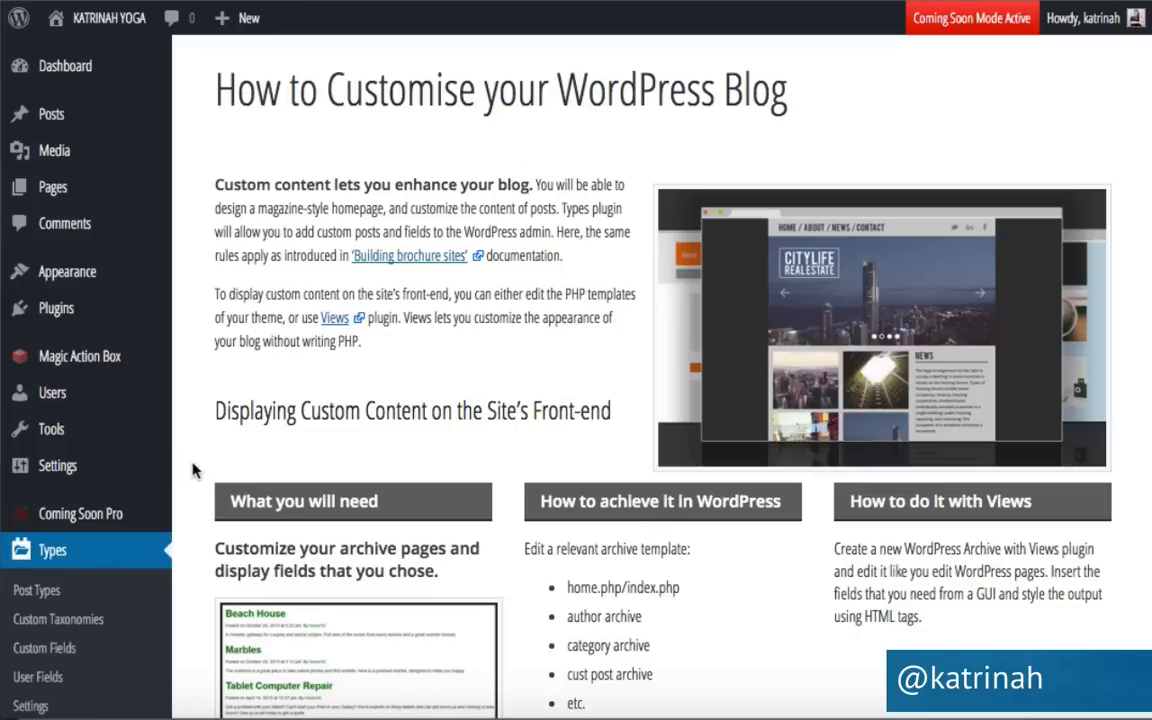
scroll(232, 467, down, 3)
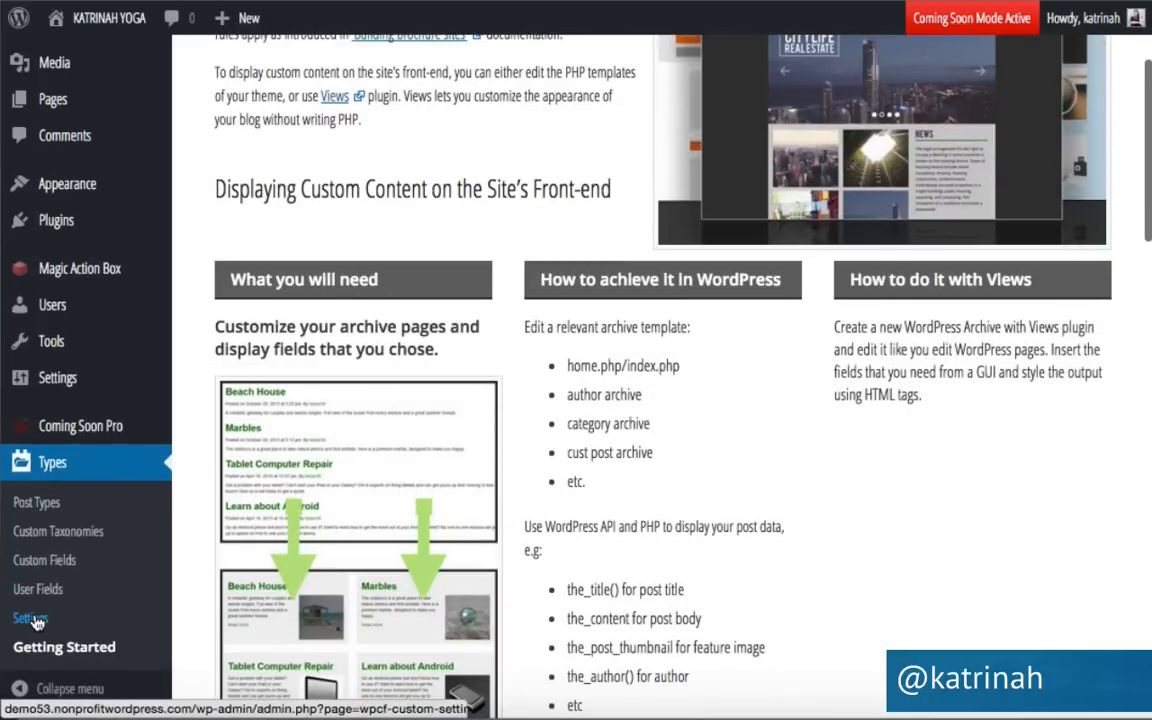
click(35, 622)
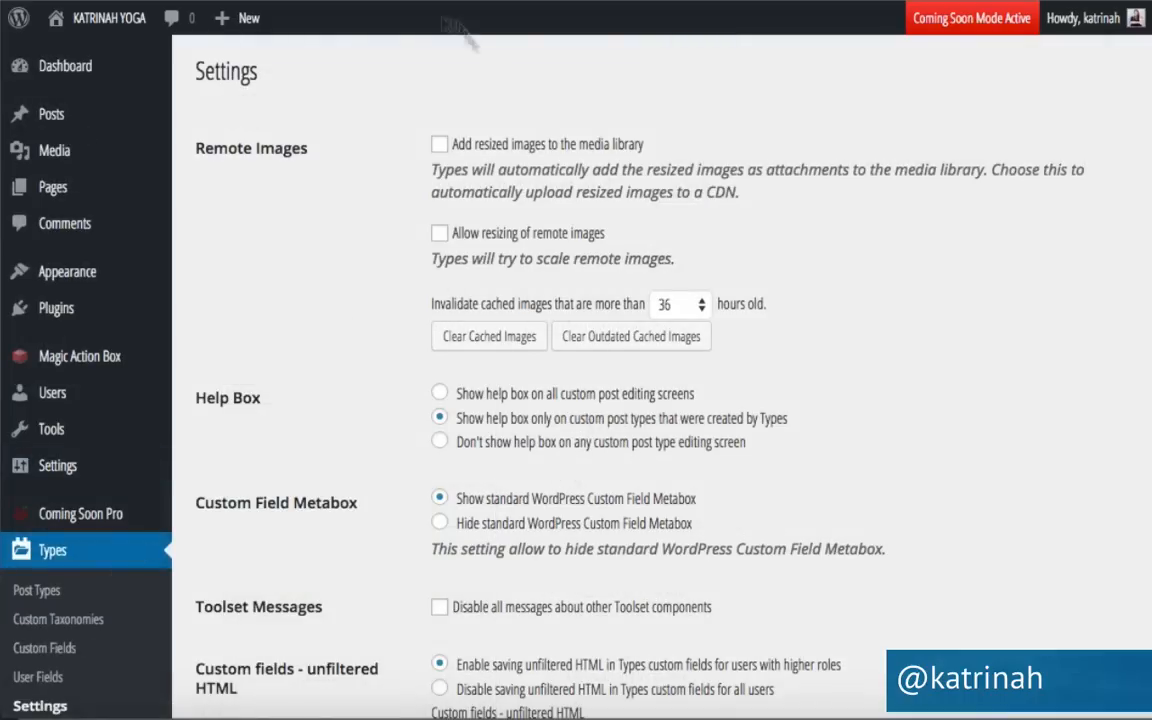
Scroll the Types Settings tools box down to Import/Export and select it.
scroll(360, 386, down, 5)
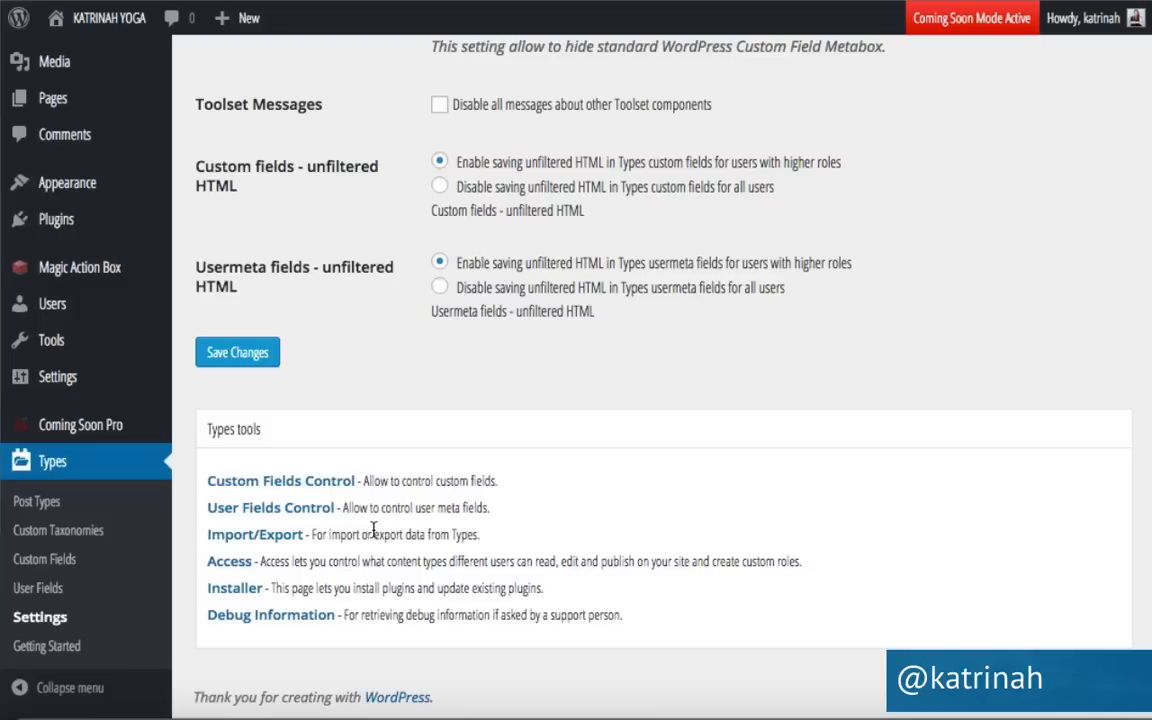
click(246, 537)
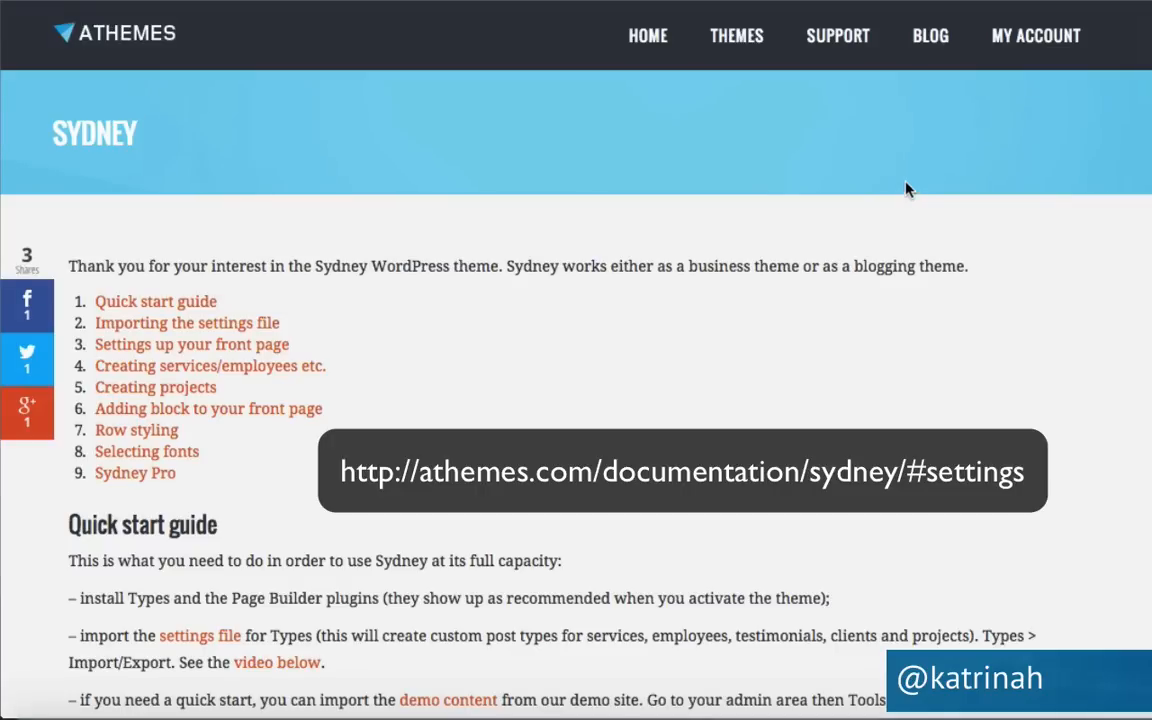
Download sydney-settings (1).xml from the 'settings file' link in the Sydney quick start guide.
click(200, 328)
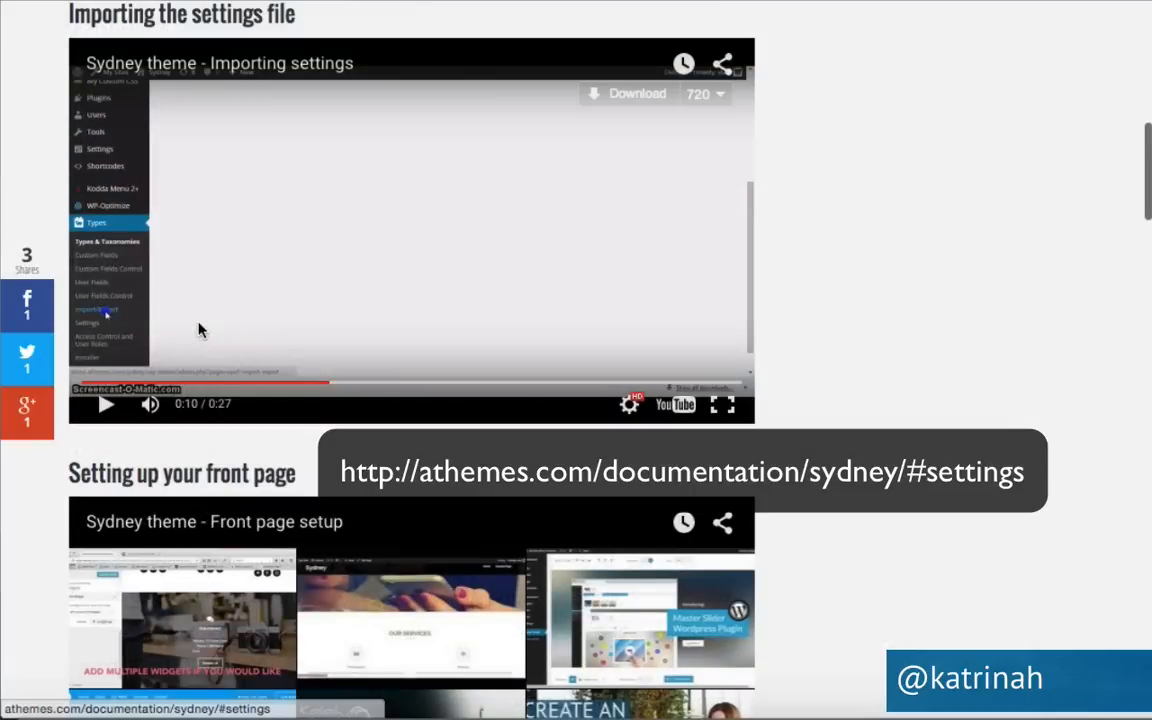
scroll(848, 207, up, 5)
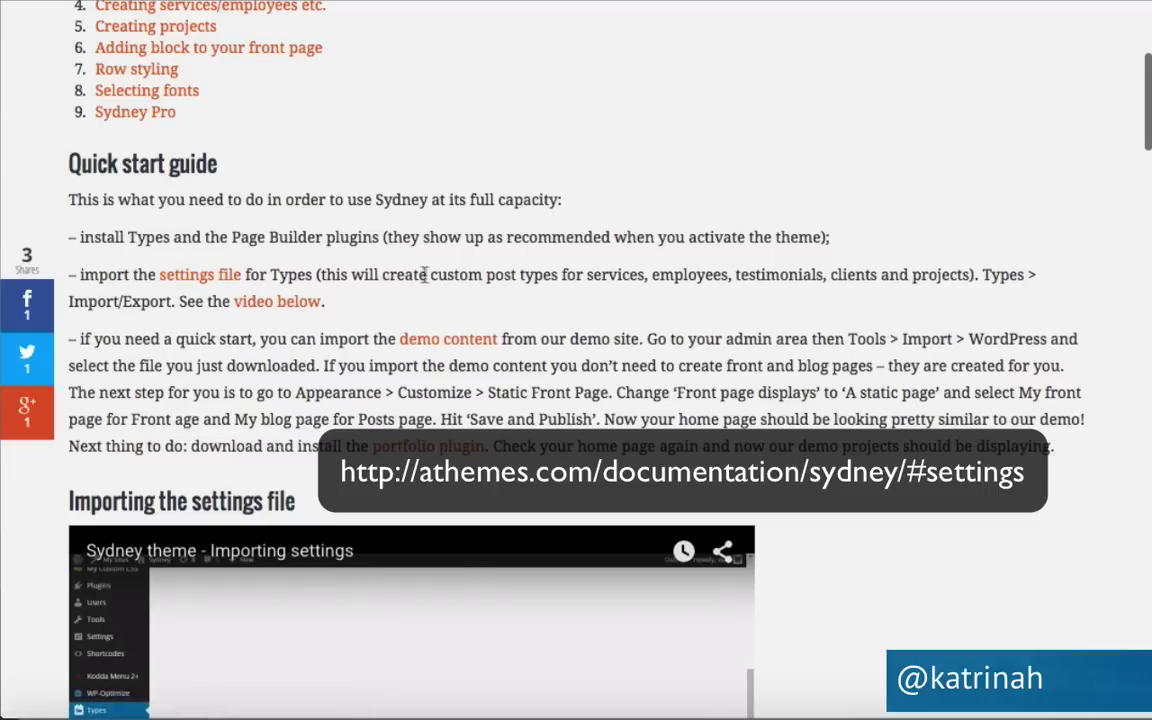
drag(436, 274, 982, 274)
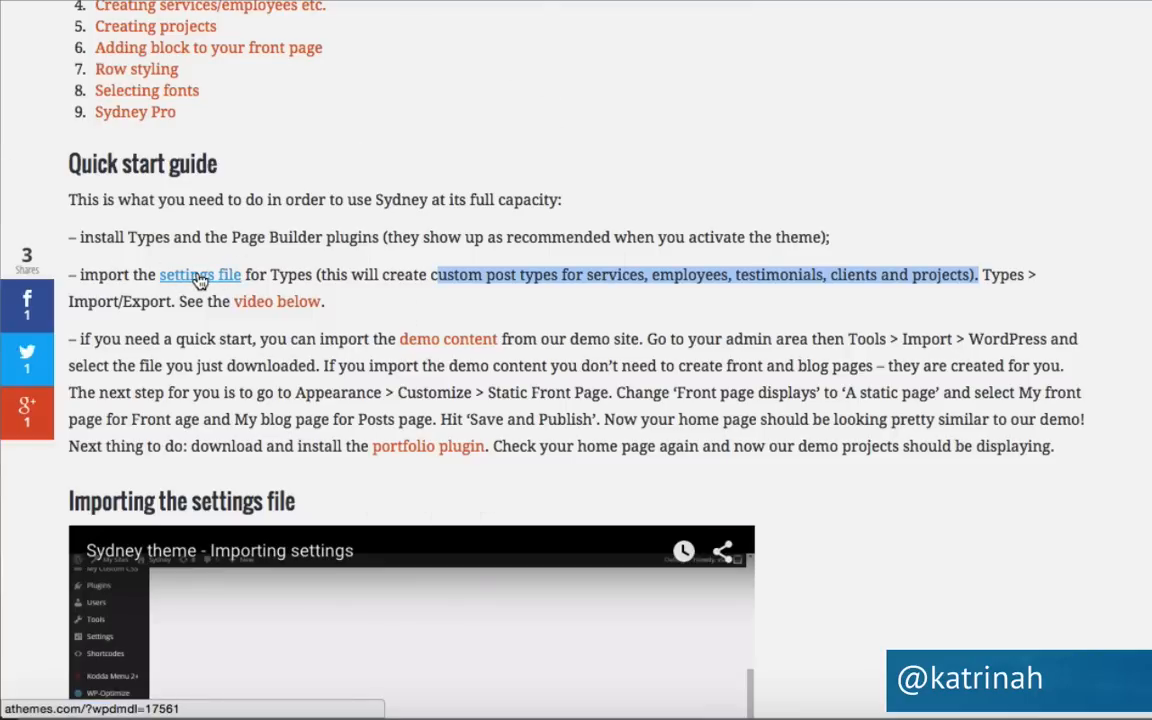
click(200, 276)
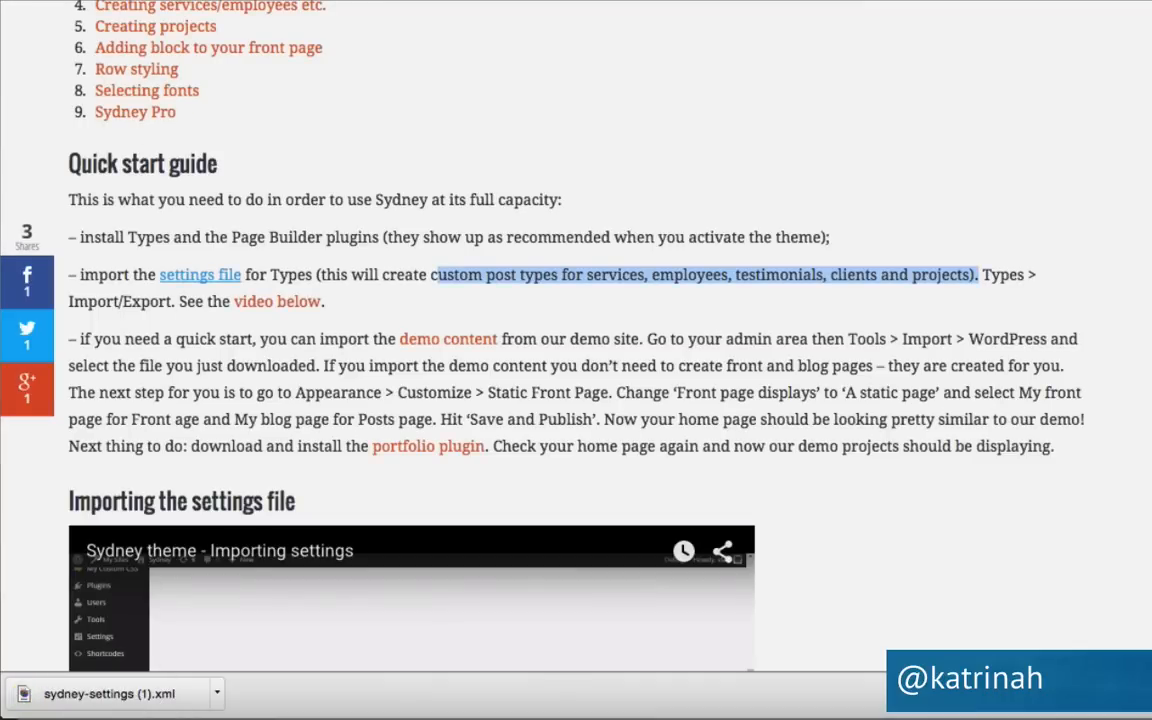
Upload sydney-settings (1).xml in Types Import/Export and import its field groups, fields and post types.
click(97, 1)
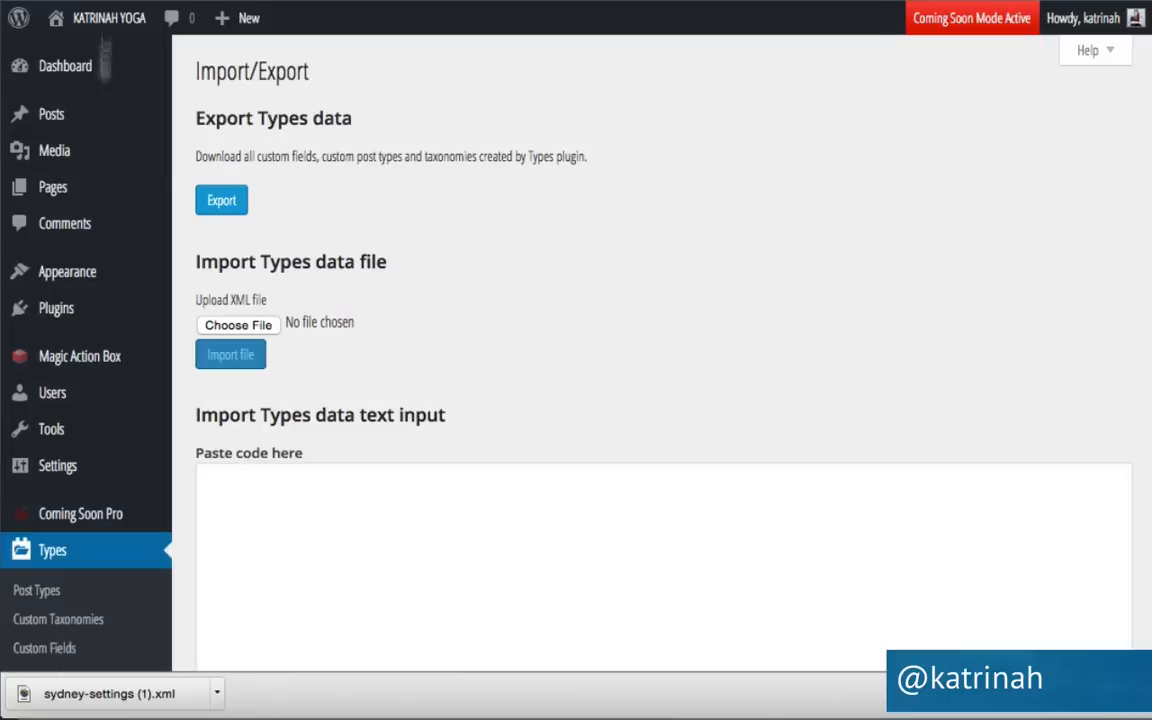
click(240, 327)
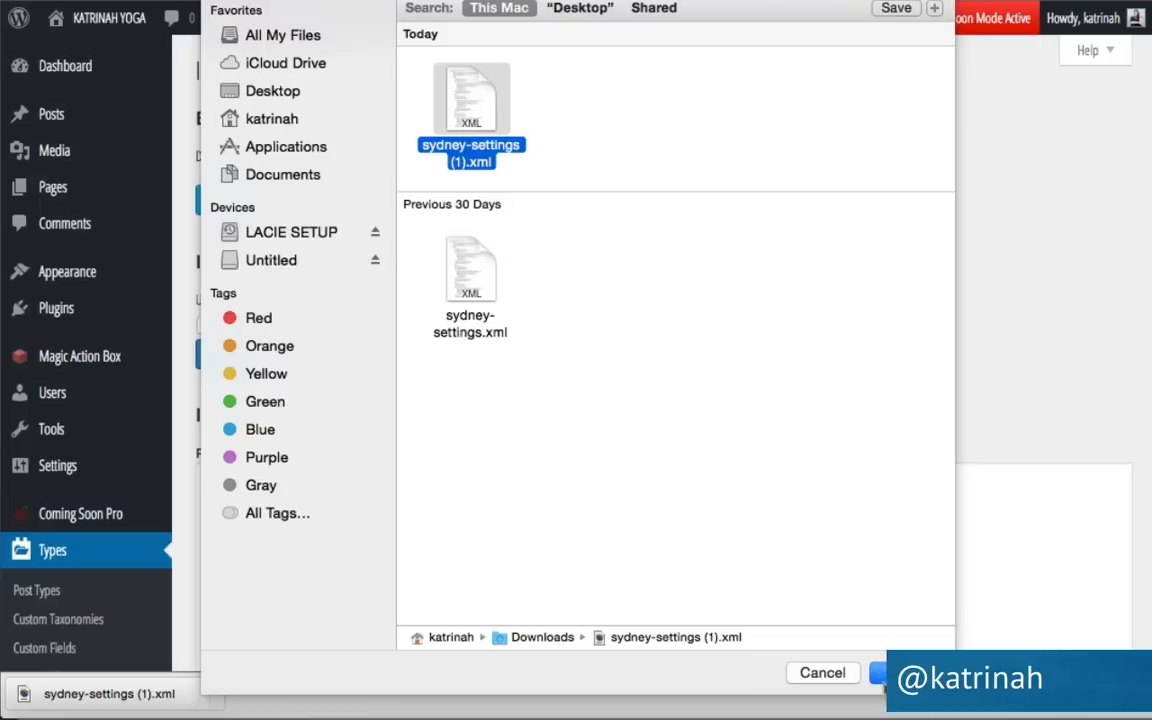
click(882, 672)
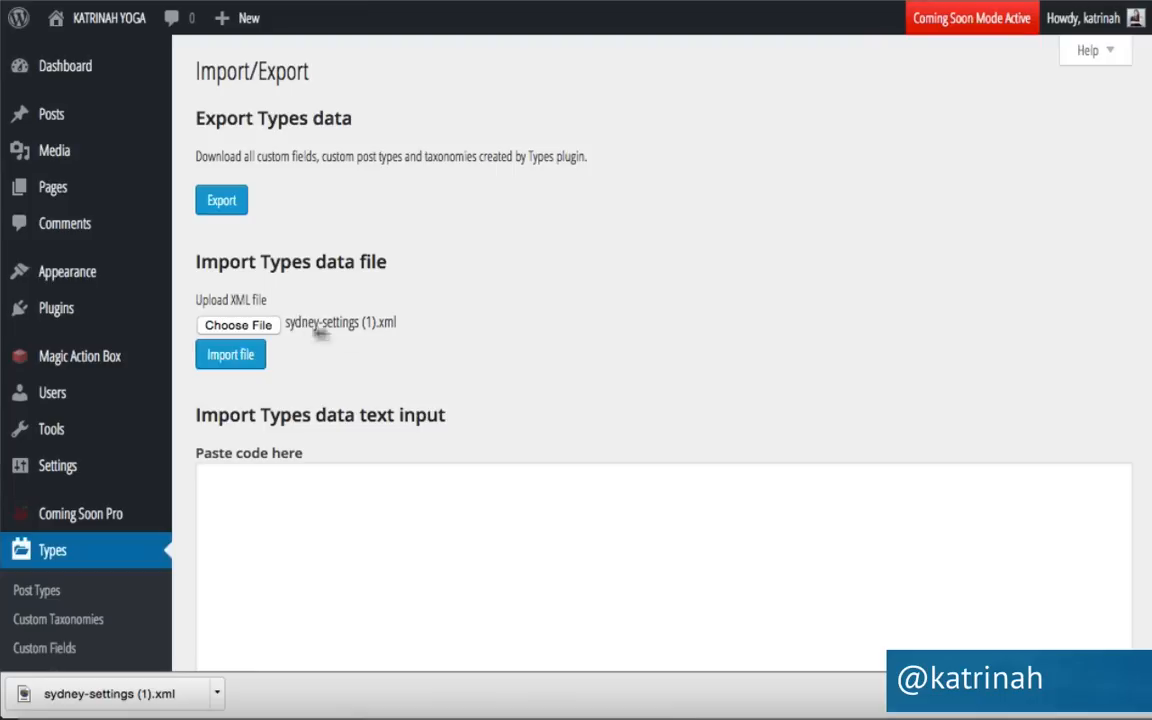
click(231, 368)
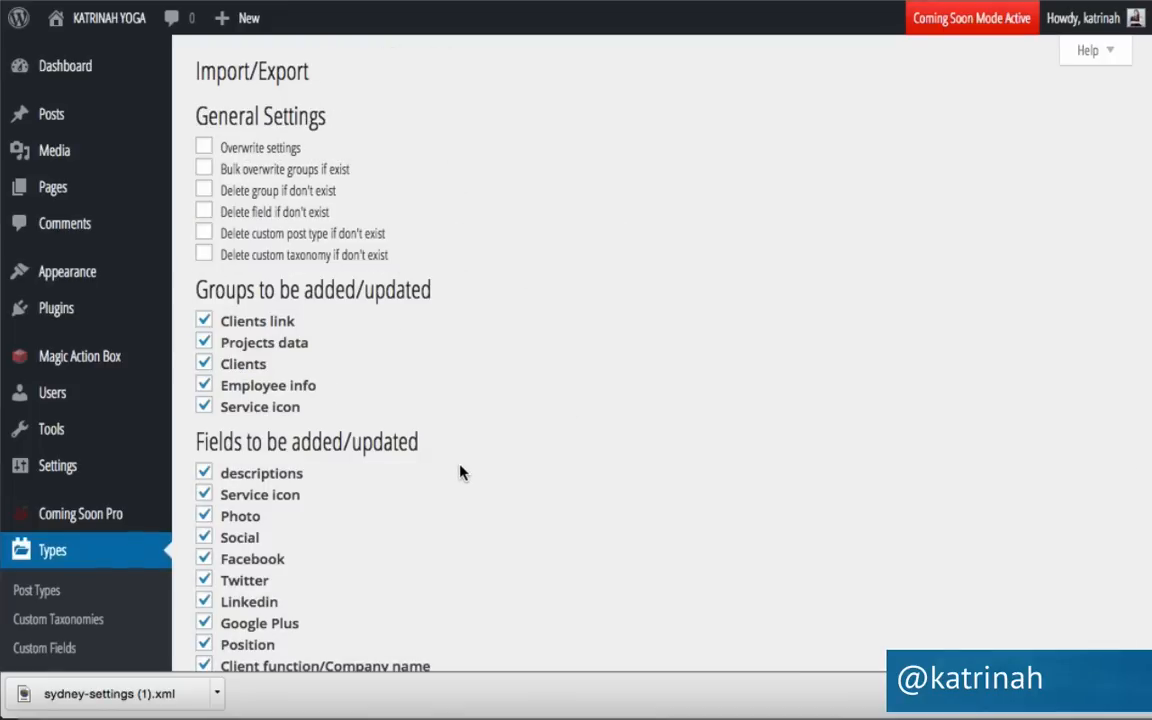
scroll(462, 472, down, 6)
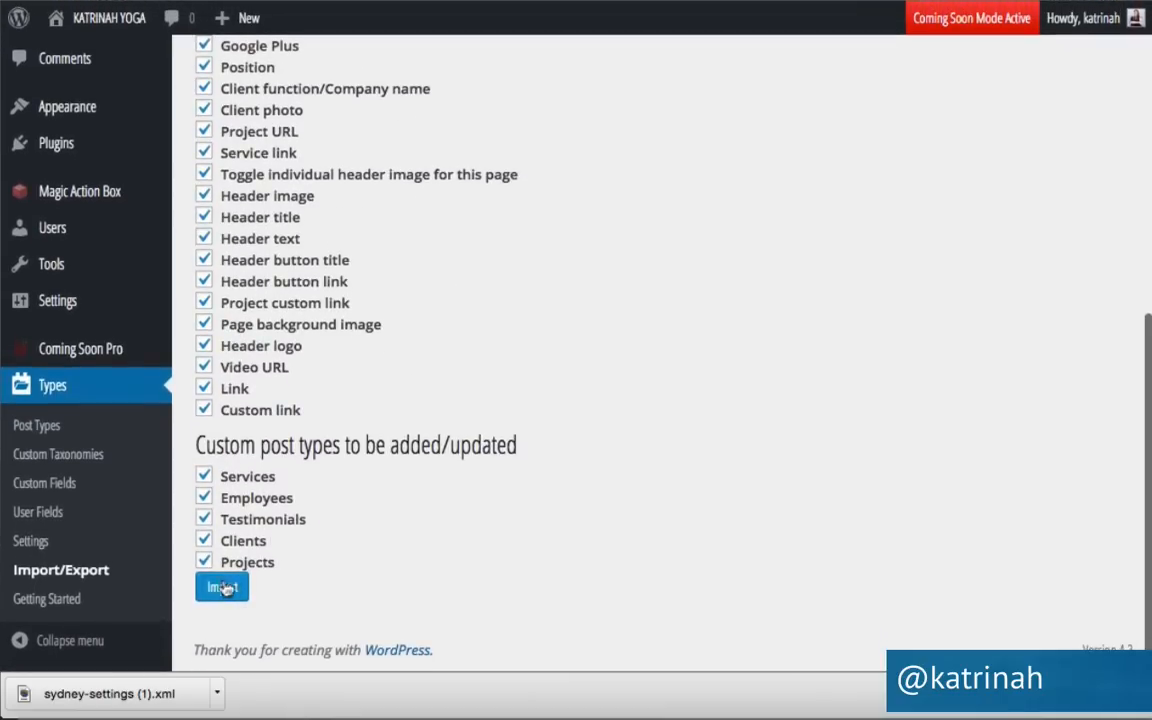
click(225, 592)
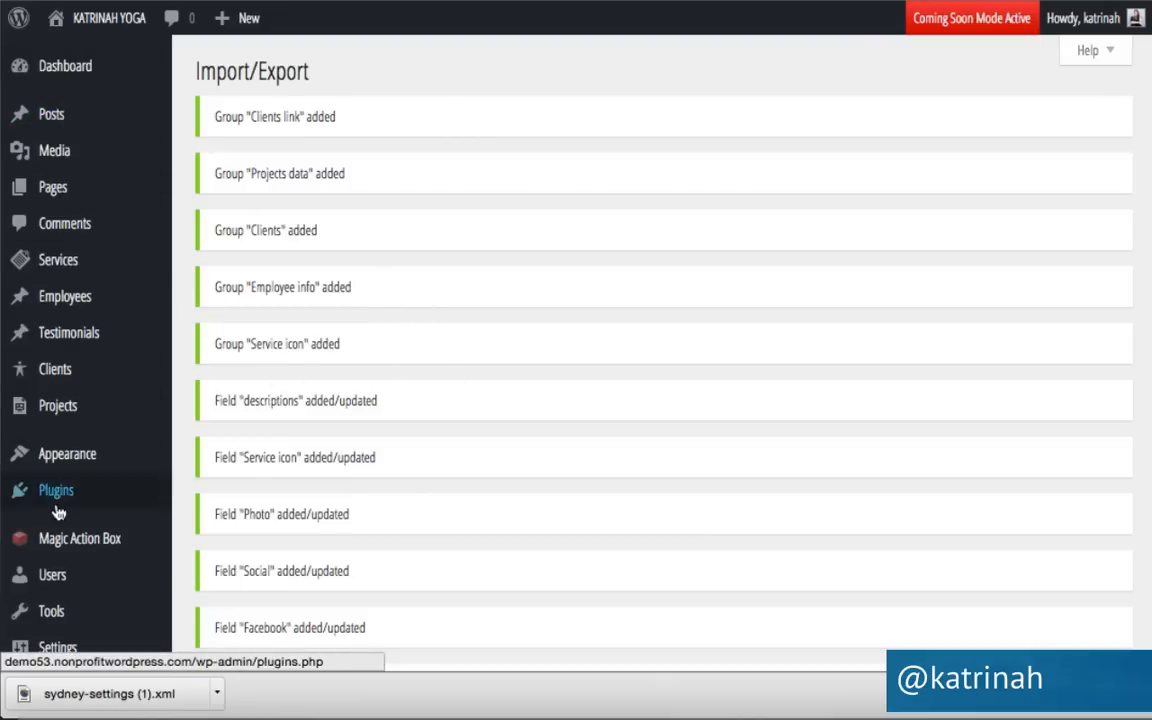
mouse_move(66, 262)
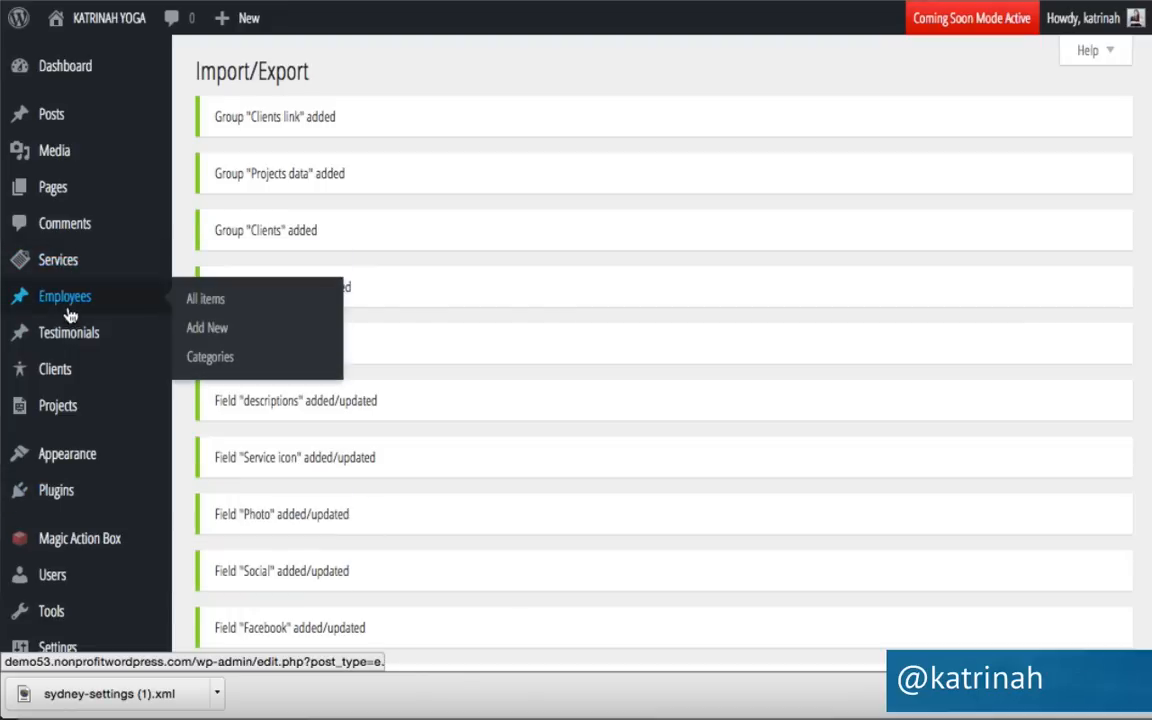
mouse_move(58, 385)
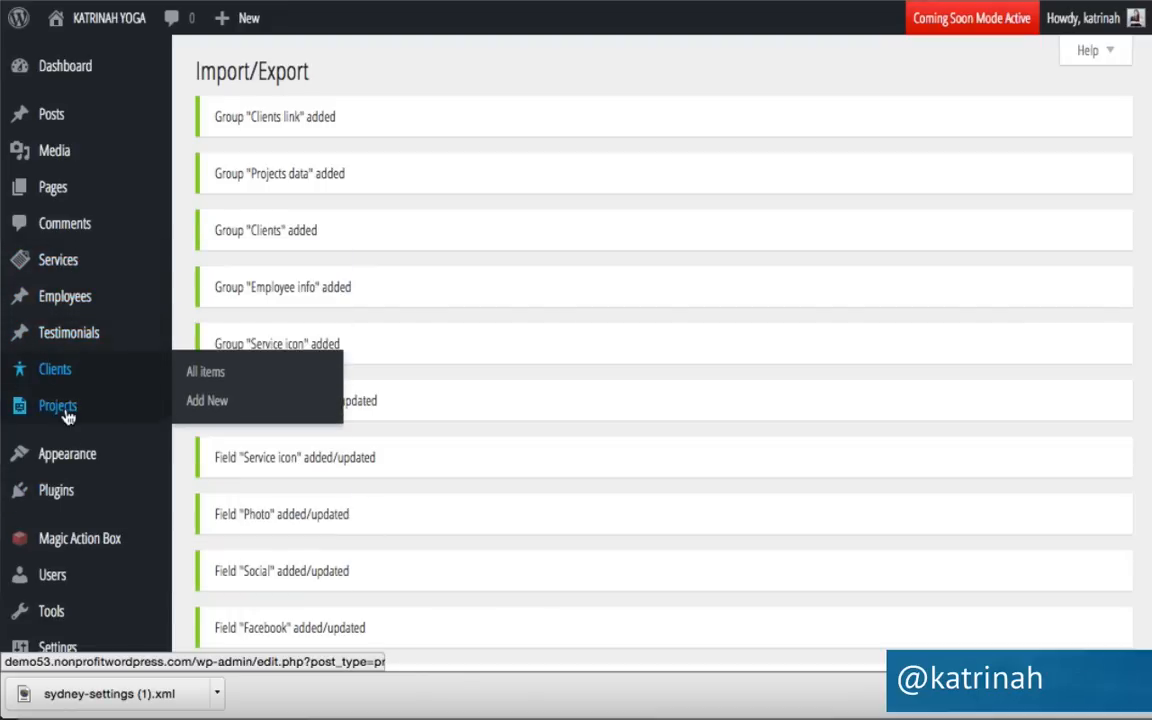
mouse_move(67, 415)
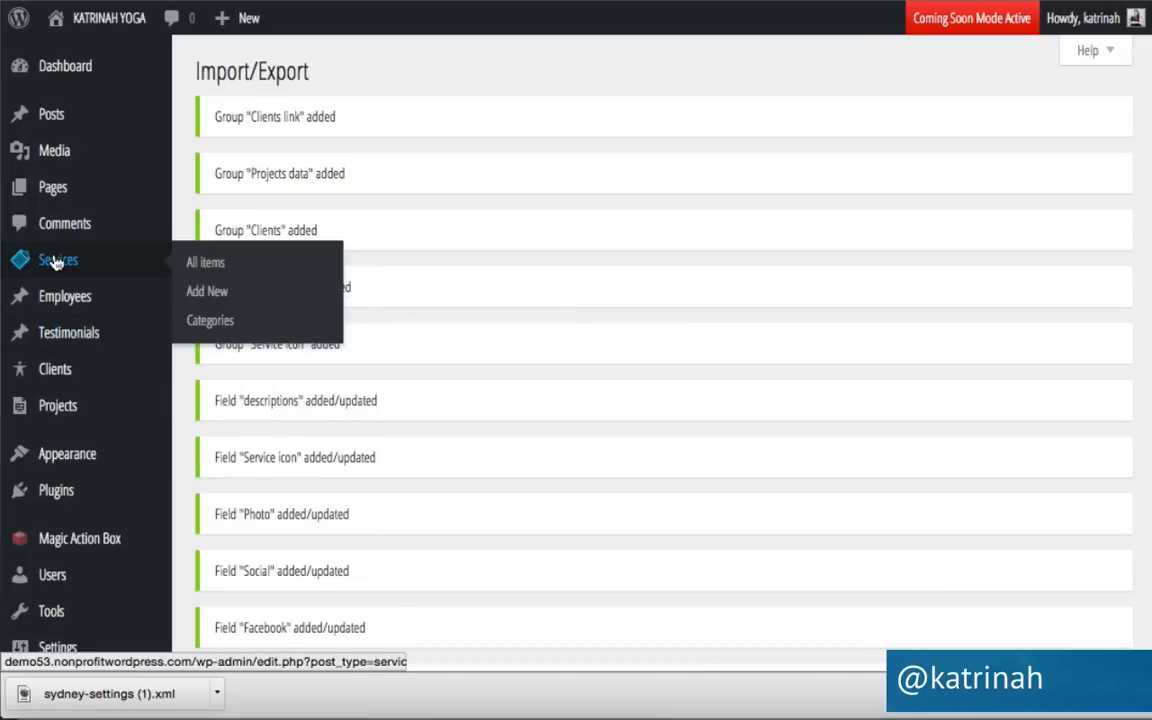
Add a new Service titled 'Yoga Retreats' and paste in its retreat description.
click(218, 268)
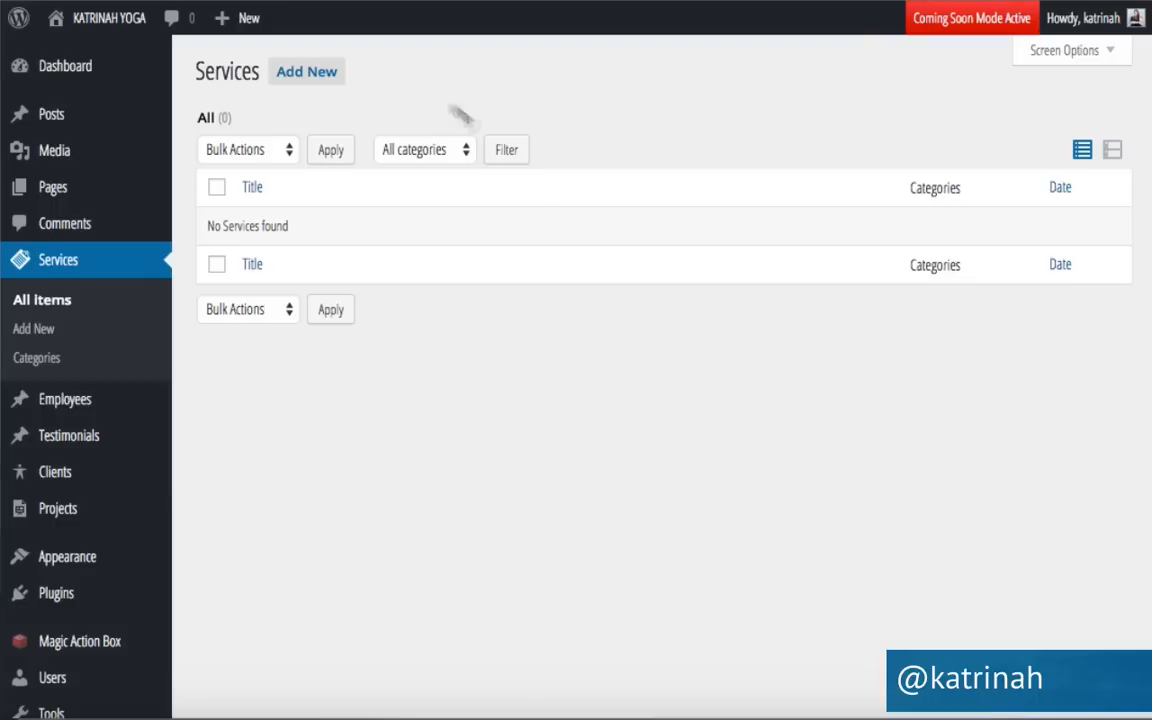
click(305, 72)
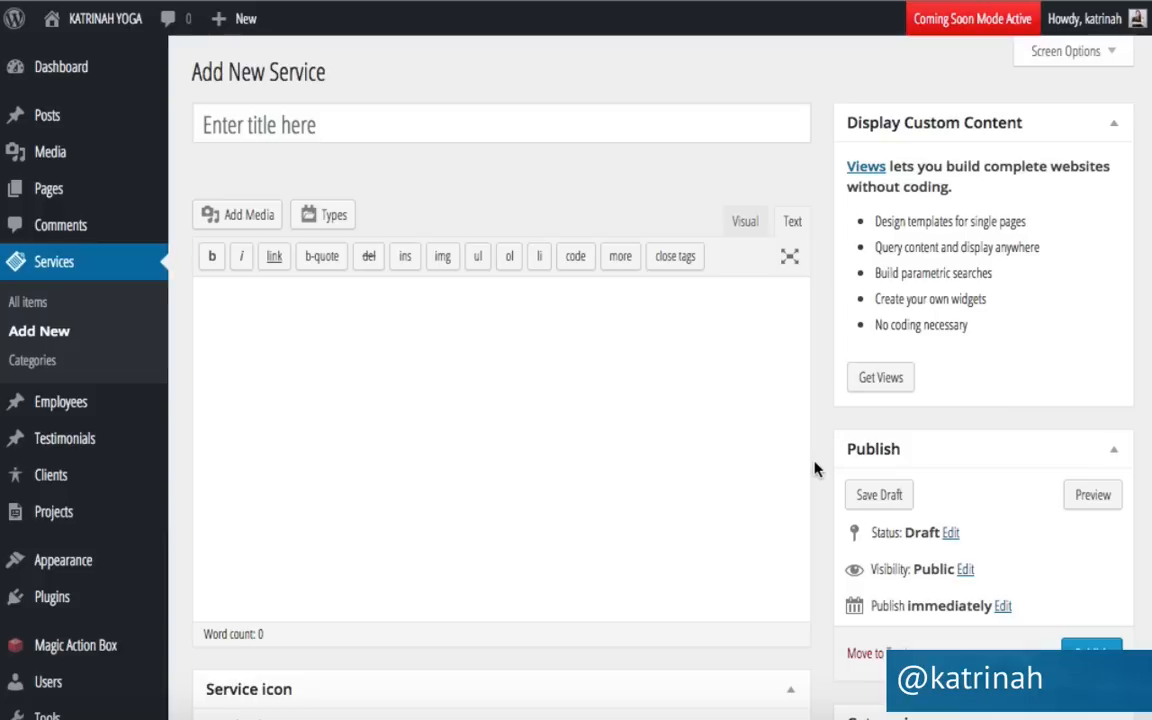
click(235, 124)
text(Yog)
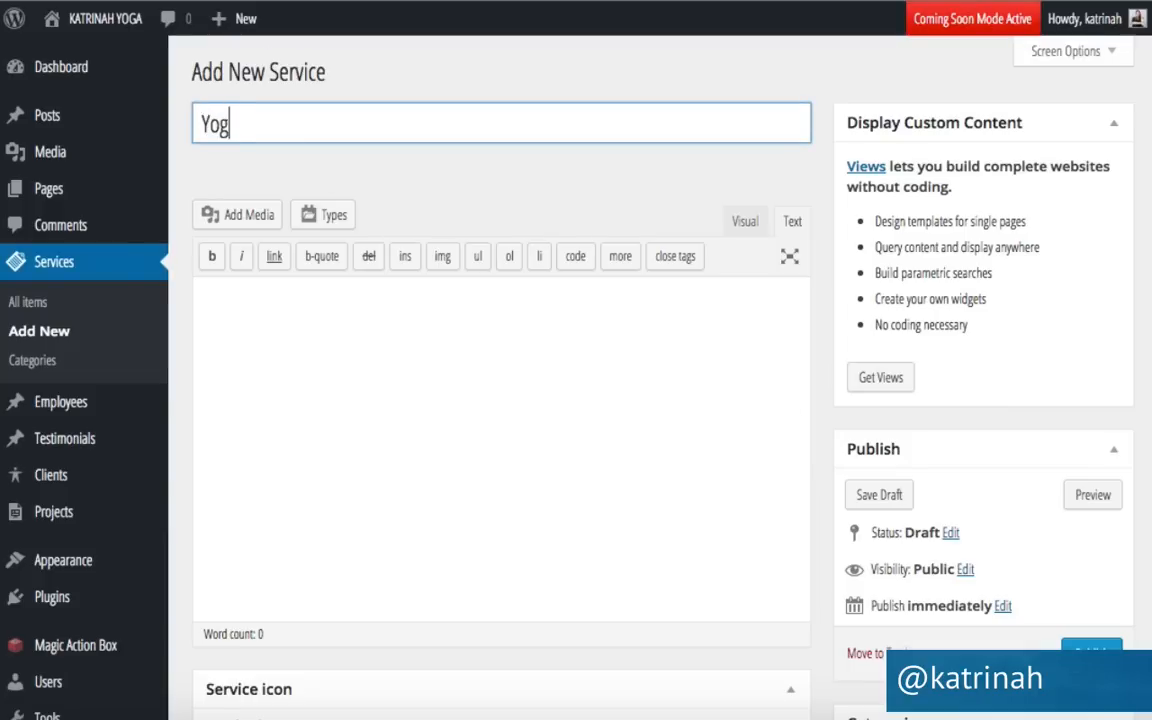
text(a Retreats)
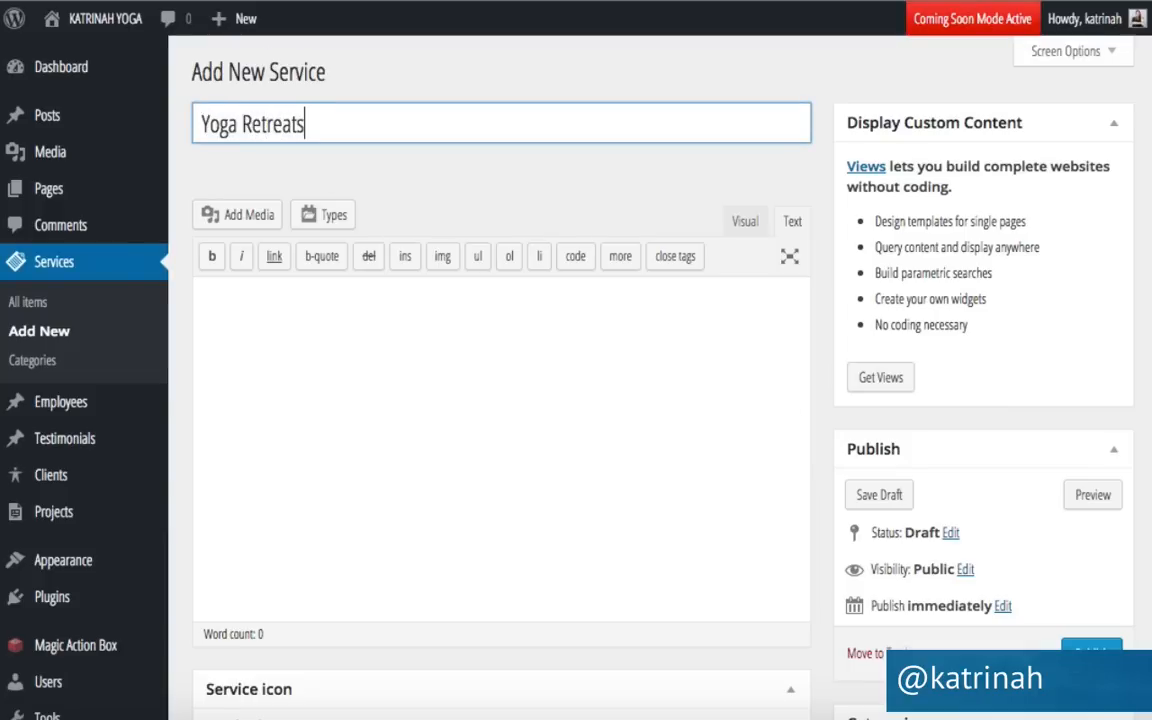
click(255, 312)
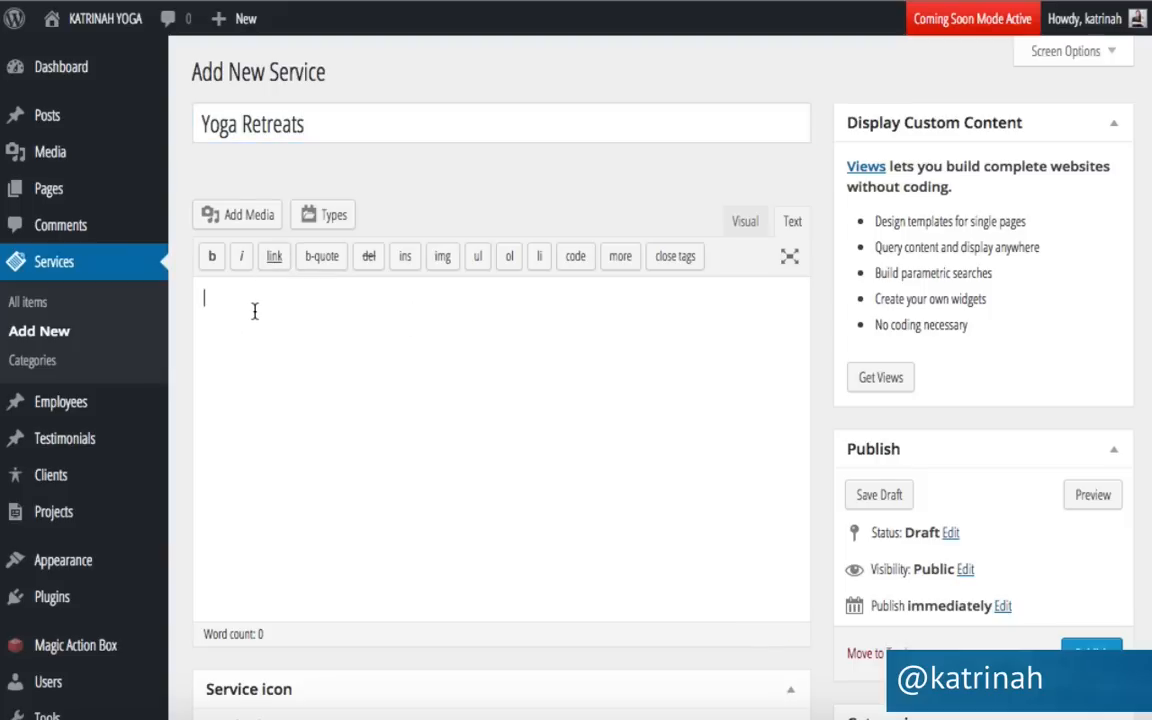
text(Join us for one of our upcoming Yoga retreats, the perfect way to relax and recharge.)
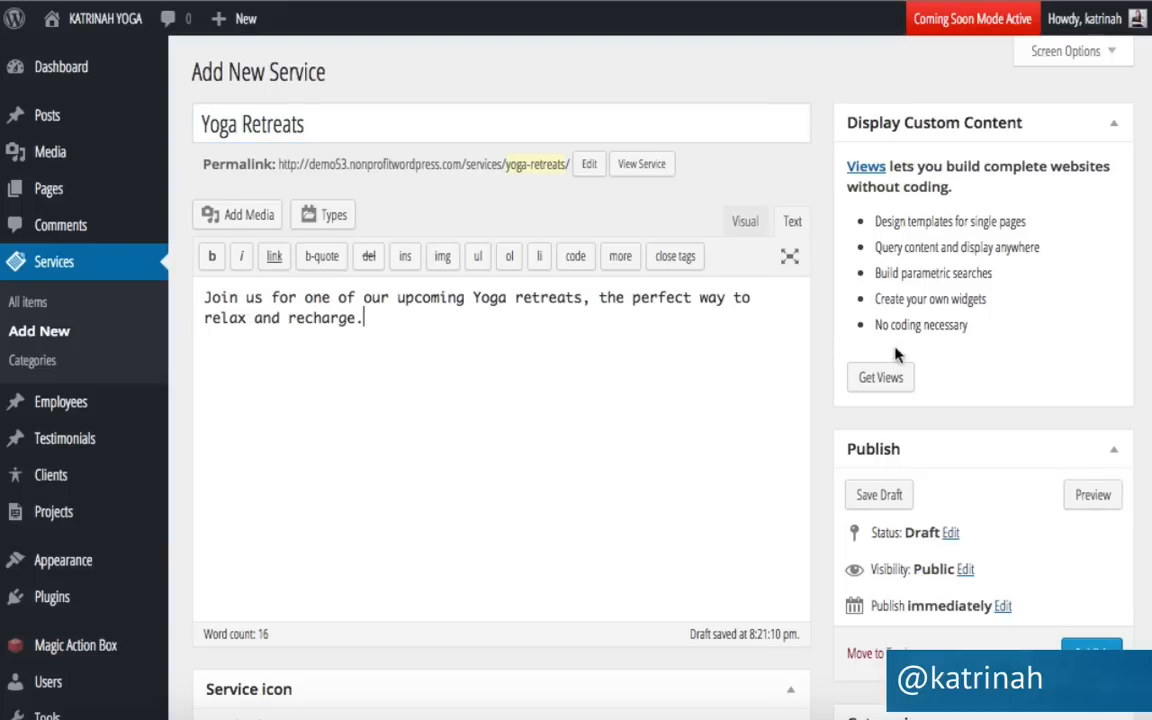
scroll(818, 340, down, 3)
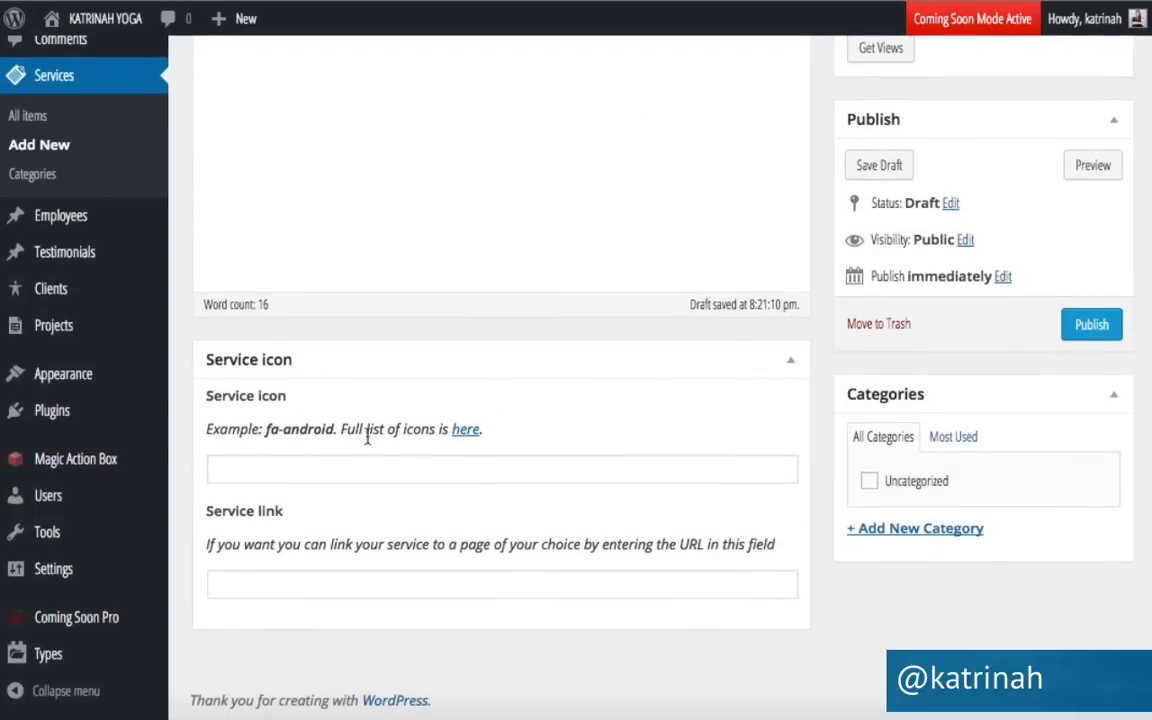
Search the full Font Awesome icon list for 'heart', select the fa-heart name, and return to WordPress.
click(466, 432)
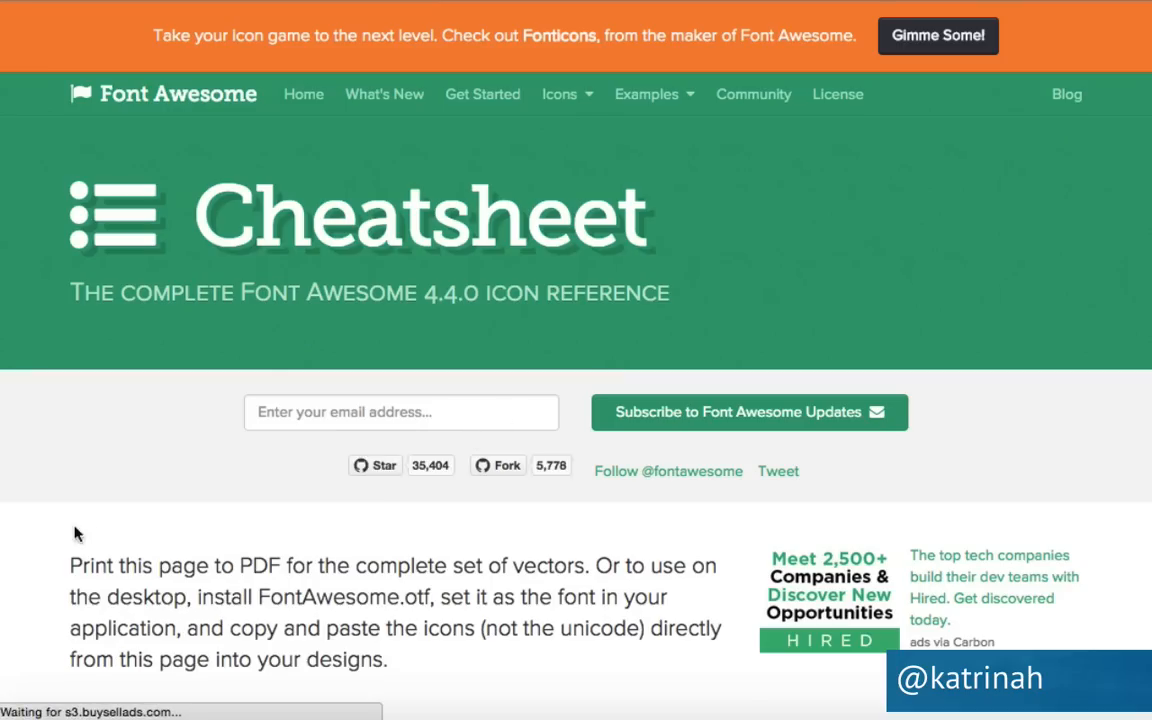
scroll(37, 530, down, 5)
scroll(38, 560, down, 10)
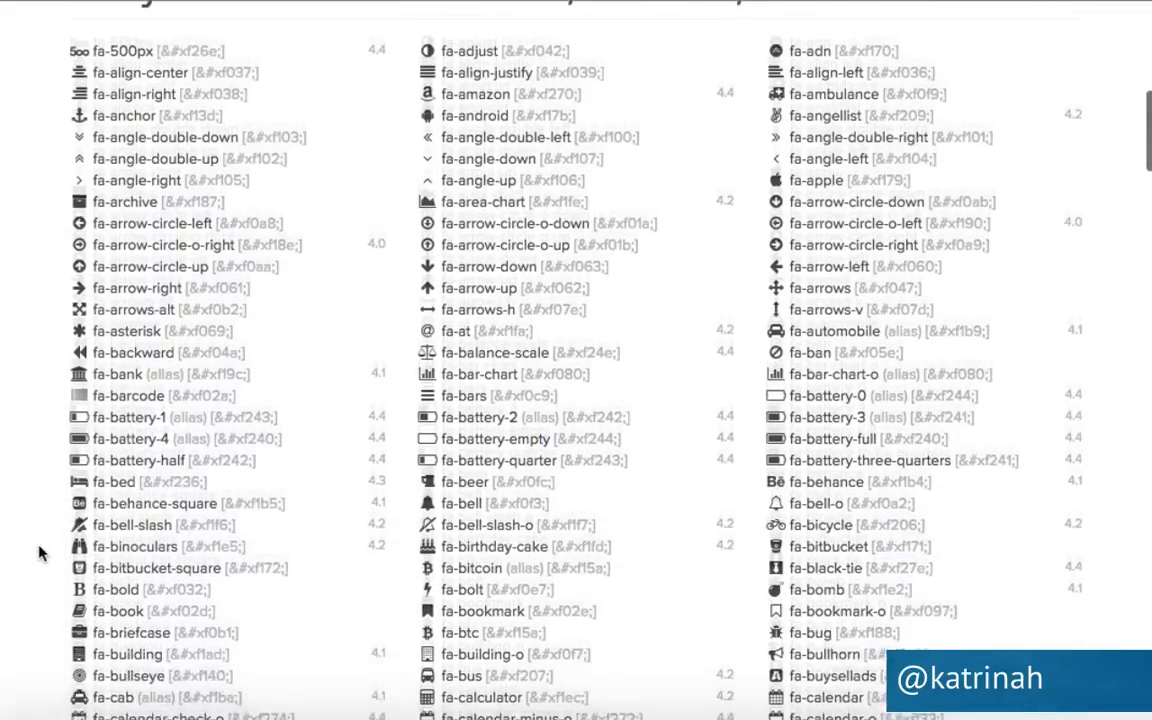
scroll(38, 553, down, 1)
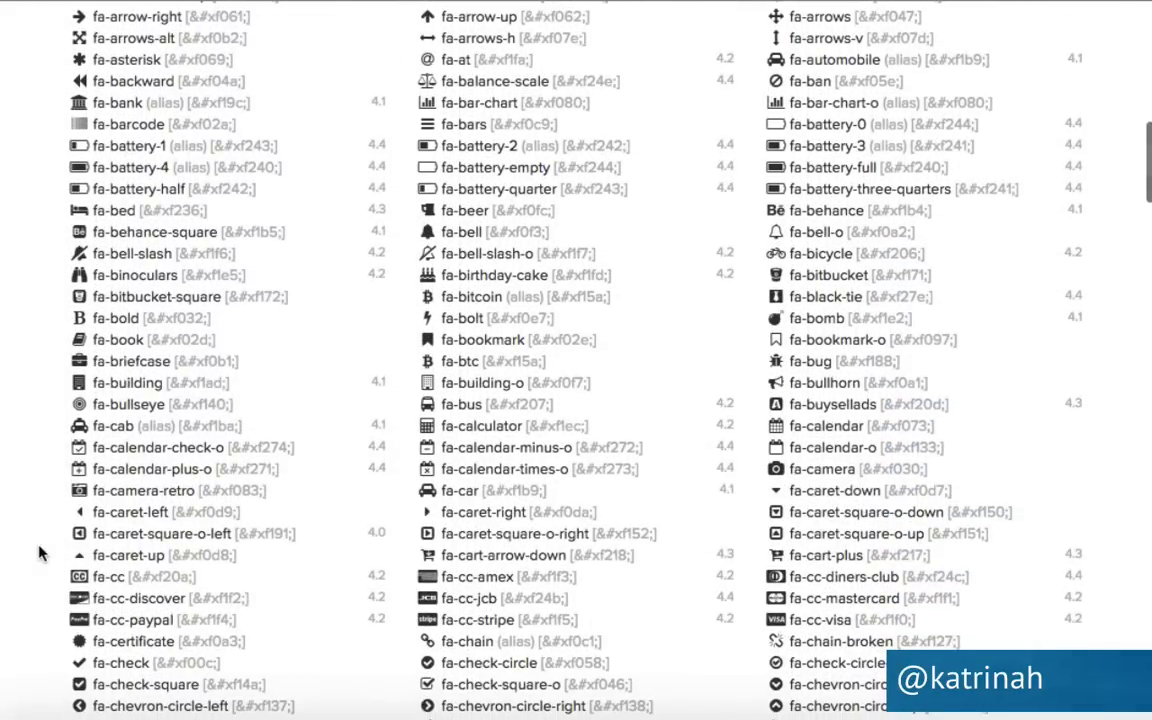
key(ctrl+f)
text(heart)
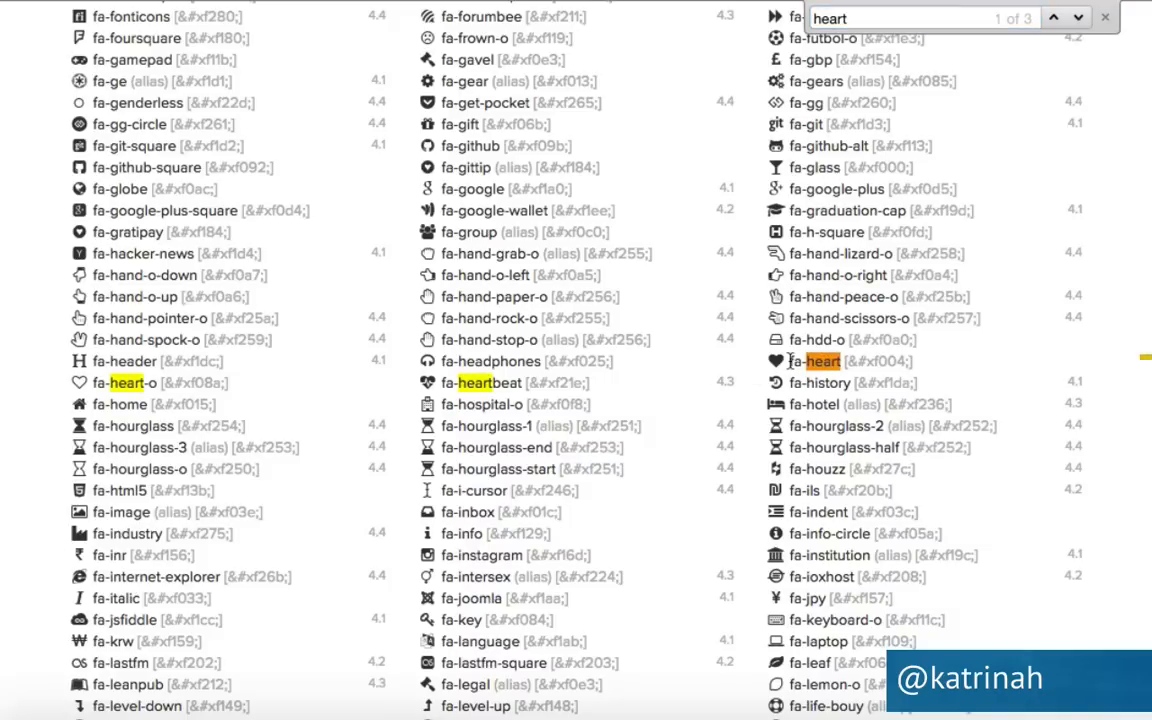
drag(791, 362, 817, 362)
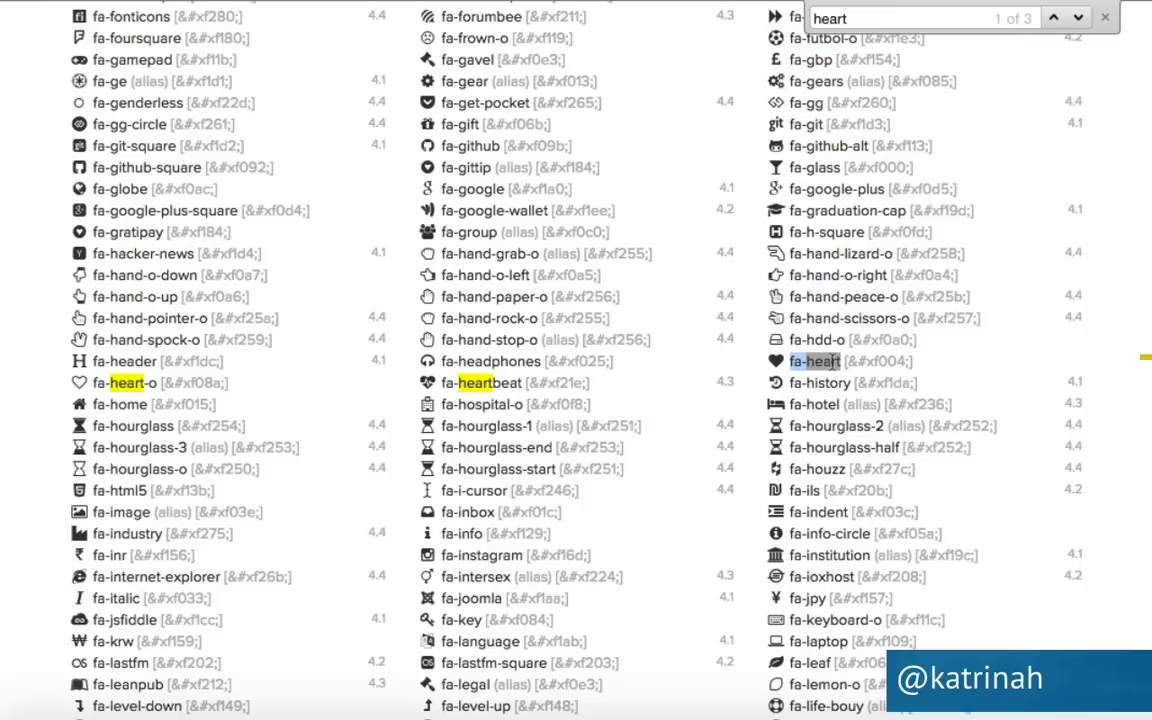
click(130, 2)
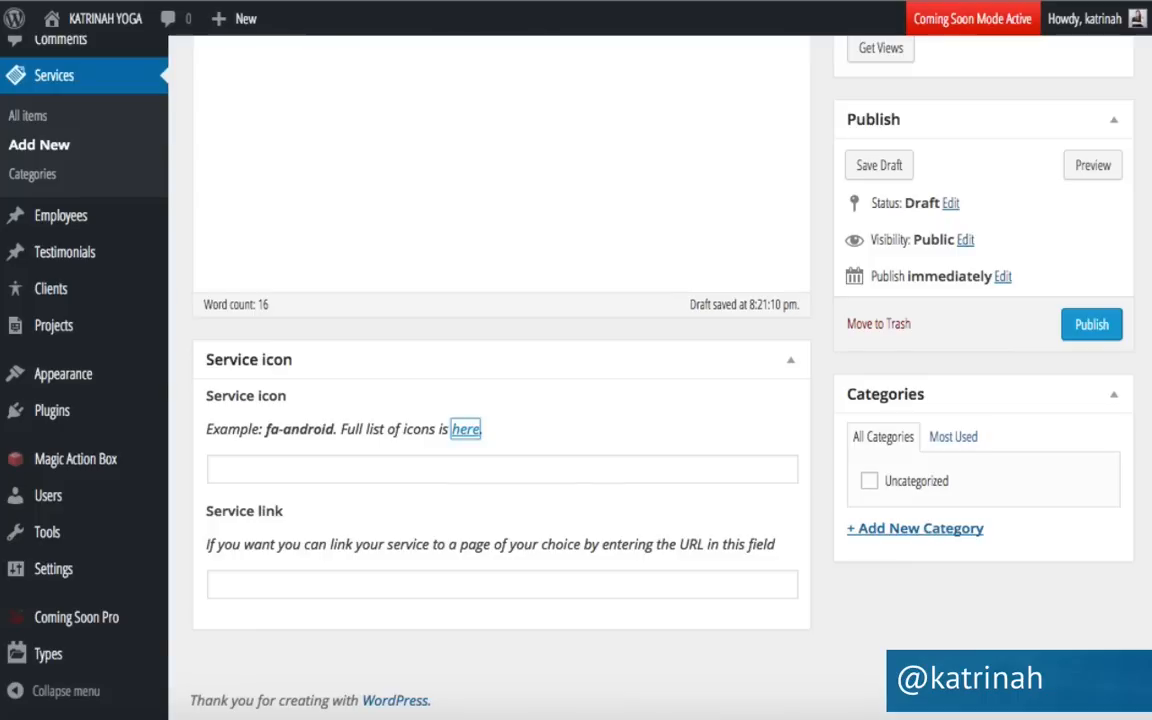
Give the Yoga Retreats service the fa-heart icon and a link to the site's retreats page.
click(254, 460)
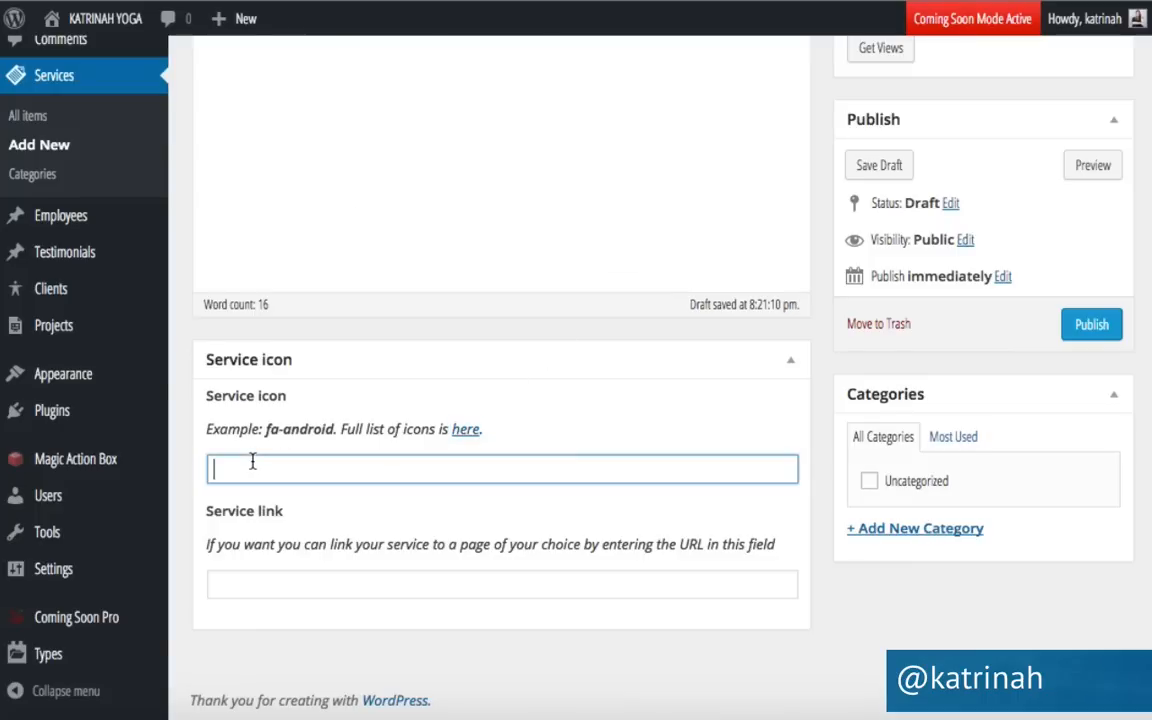
text(fa-heart)
scroll(414, 432, up, 3)
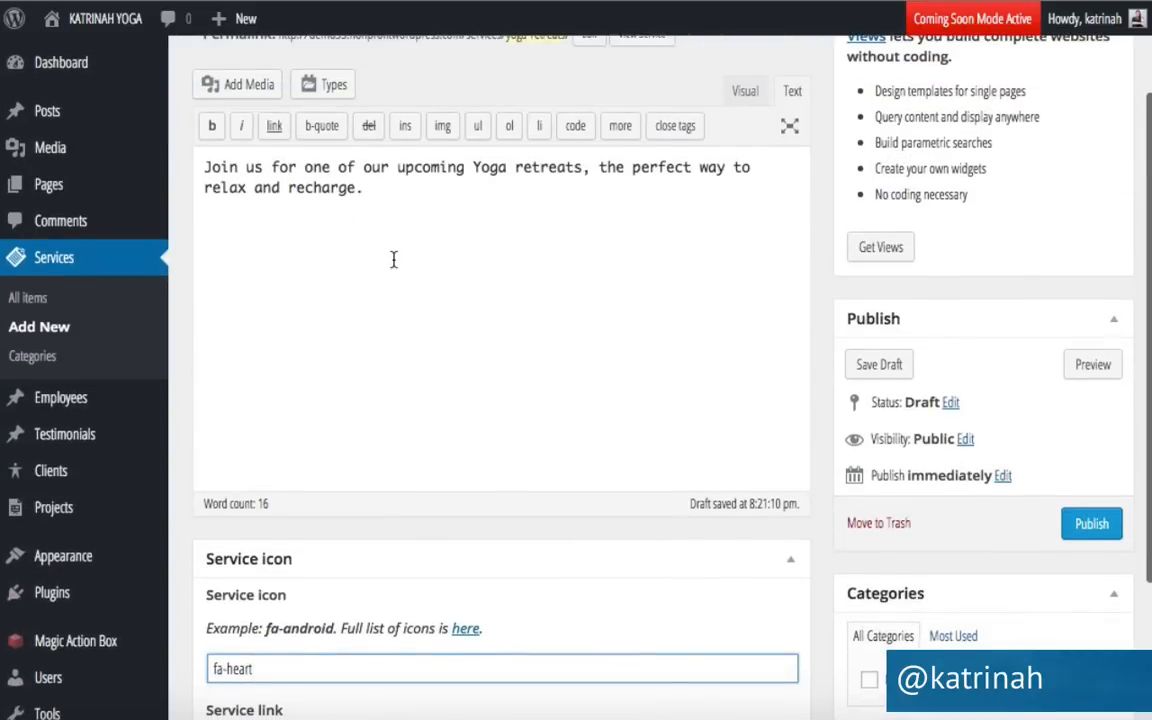
scroll(347, 324, down, 3)
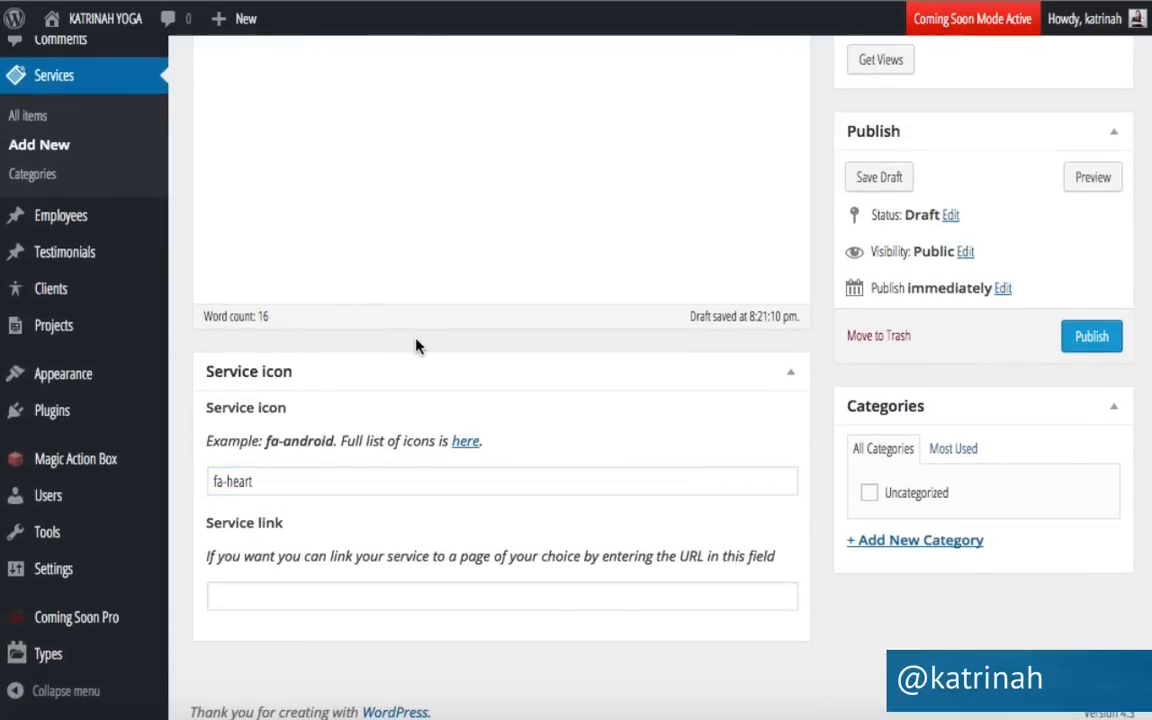
scroll(416, 342, up, 5)
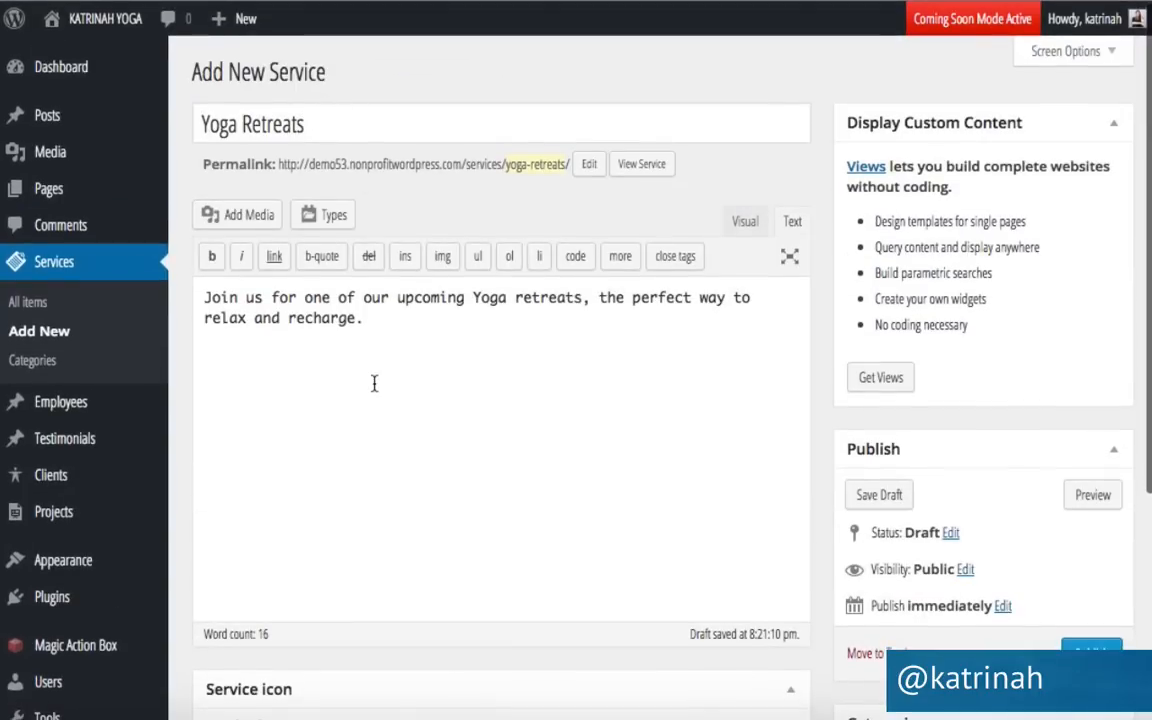
scroll(374, 384, down, 1)
scroll(374, 384, down, 5)
click(236, 588)
text(http://demo53.nonprofitwordpress.com/)
text(retreats)
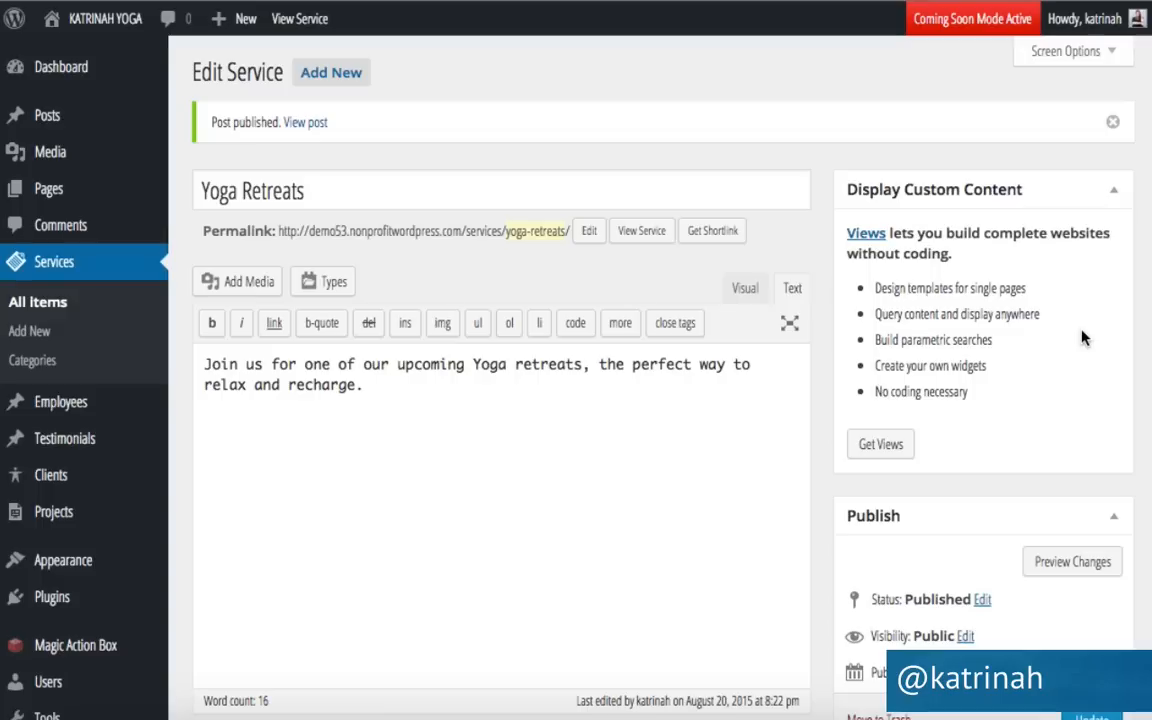
Add a new service titled 'Group Yoga Classes' with its pasted description, then open the Font Awesome icon list.
click(335, 75)
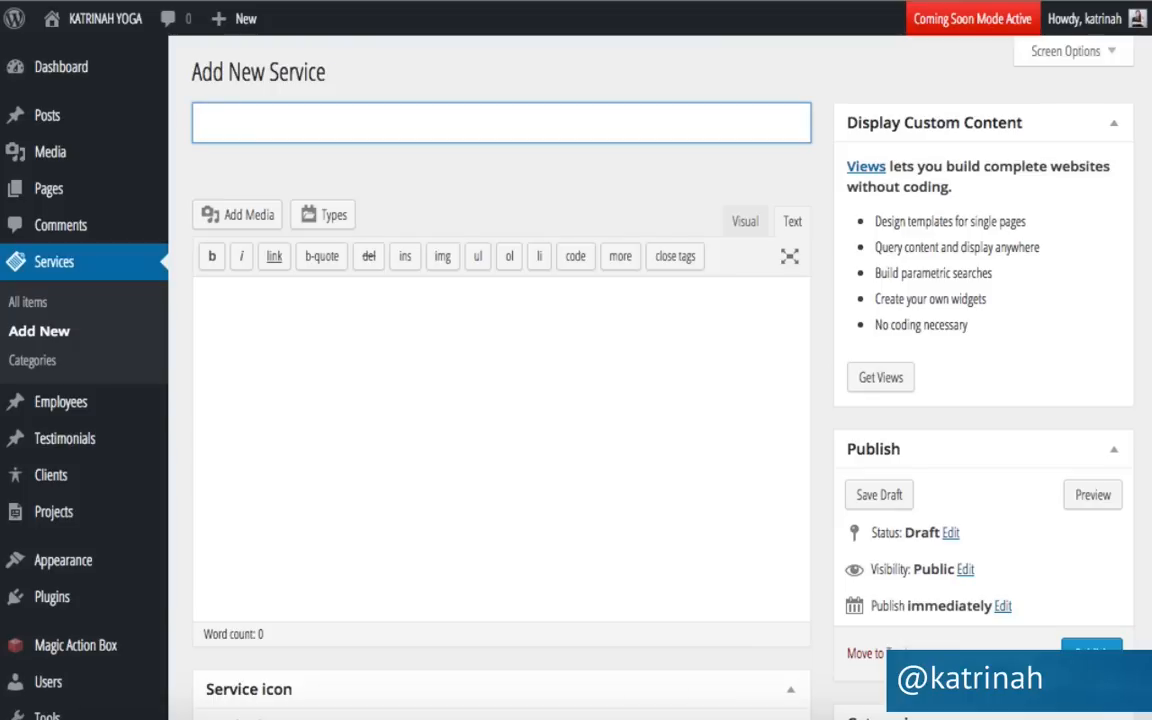
text(Group Yoga )
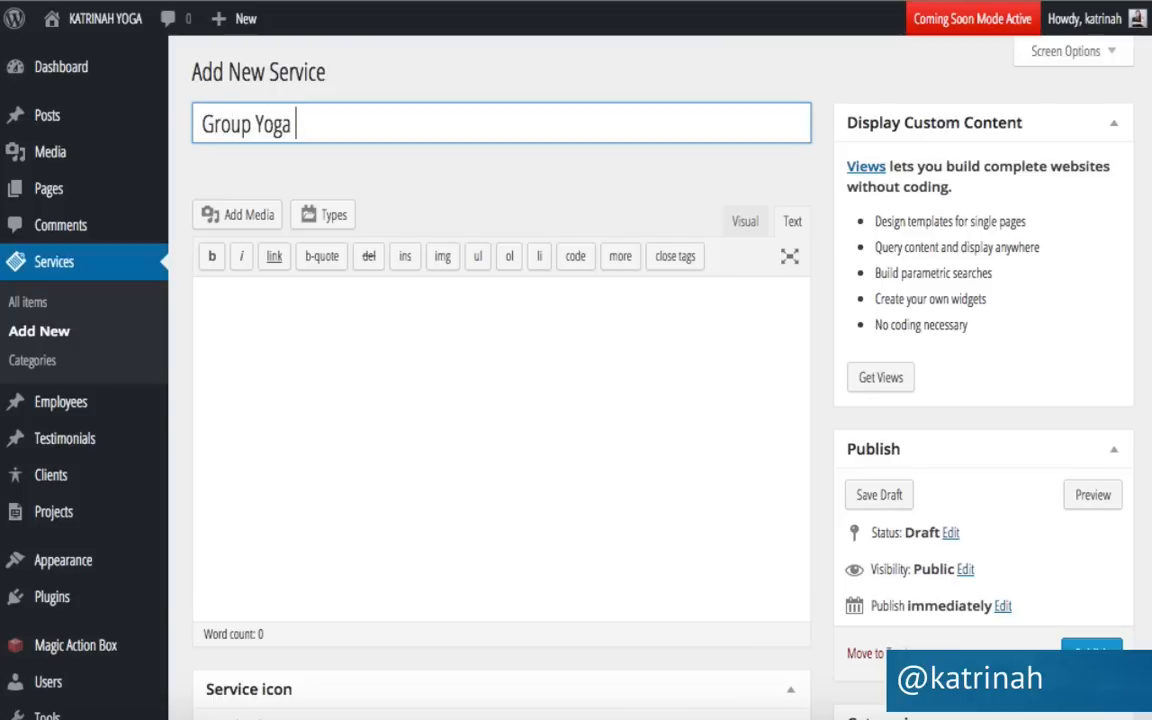
text(Classes)
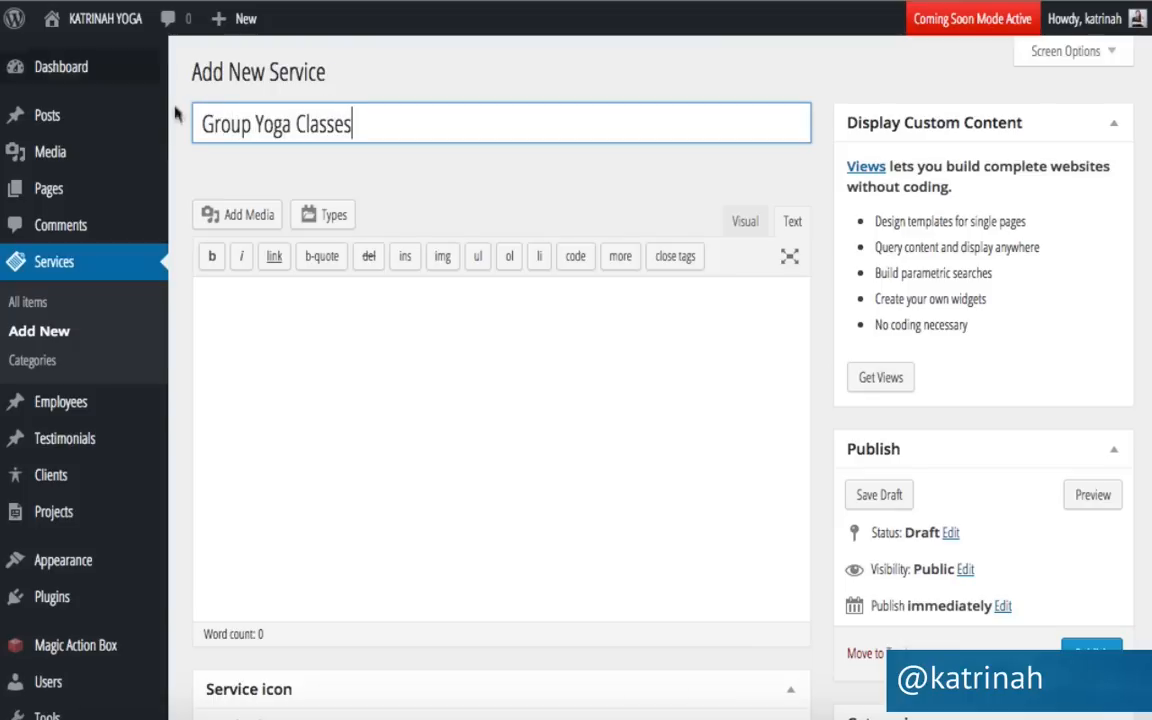
click(270, 305)
text(Enjoy yoga with friends! Choose a beginner foundation class or an intermediate/advanced yoga vinyasa flow.)
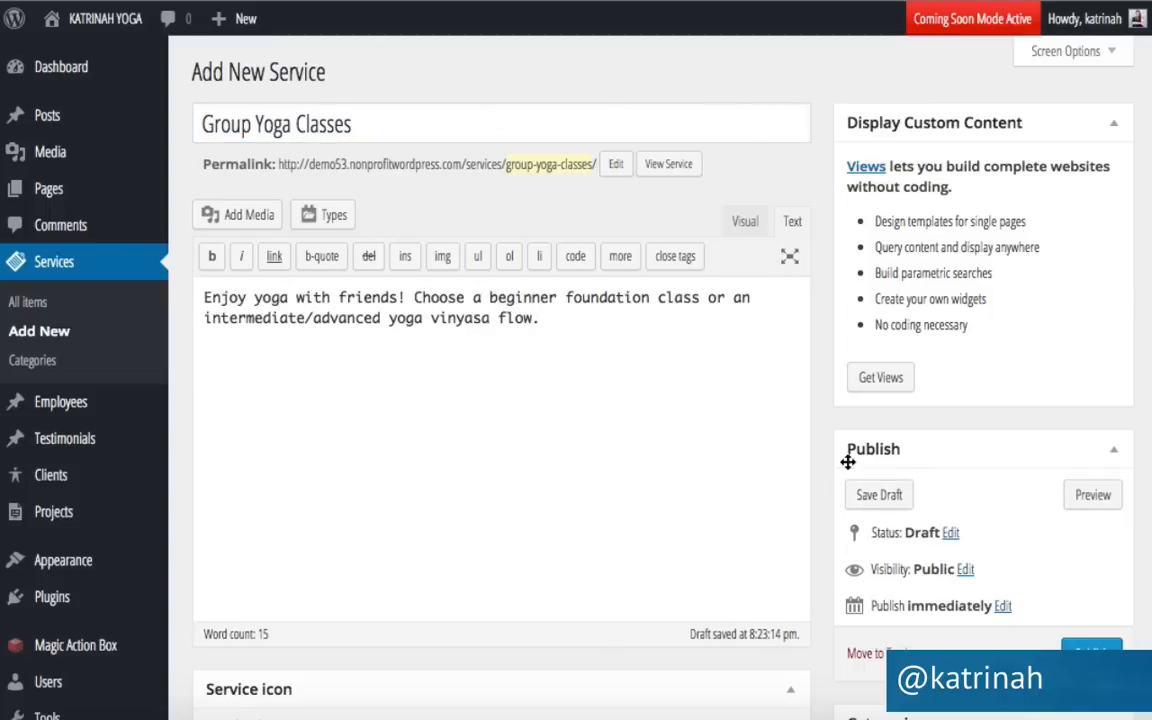
scroll(826, 416, down, 3)
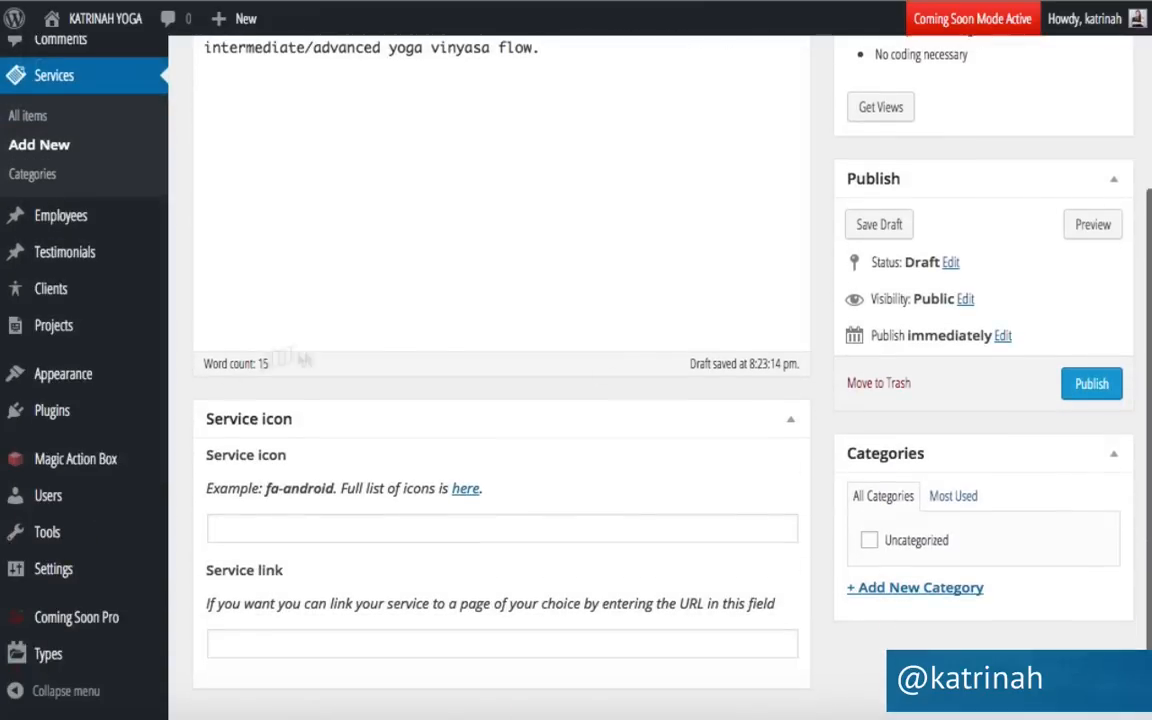
click(468, 490)
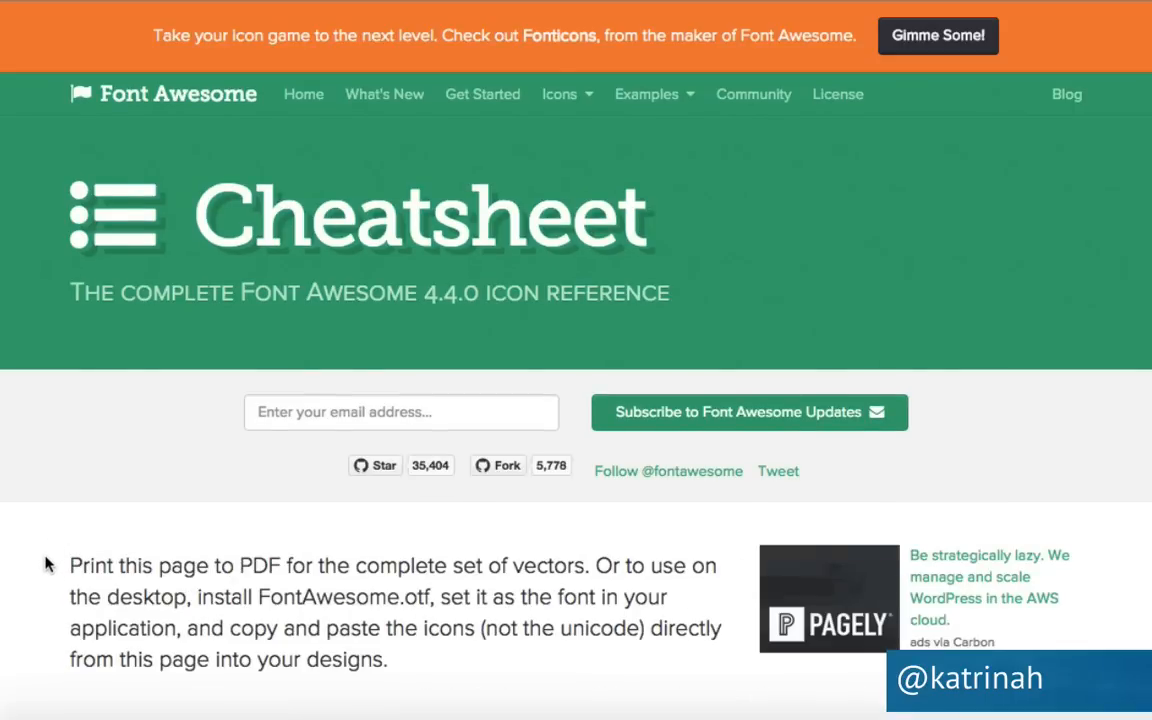
Search the cheatsheet for 'users', copy fa-users, and go back to the Group Yoga Classes editor.
scroll(44, 520, down, 10)
key(ctrl+f)
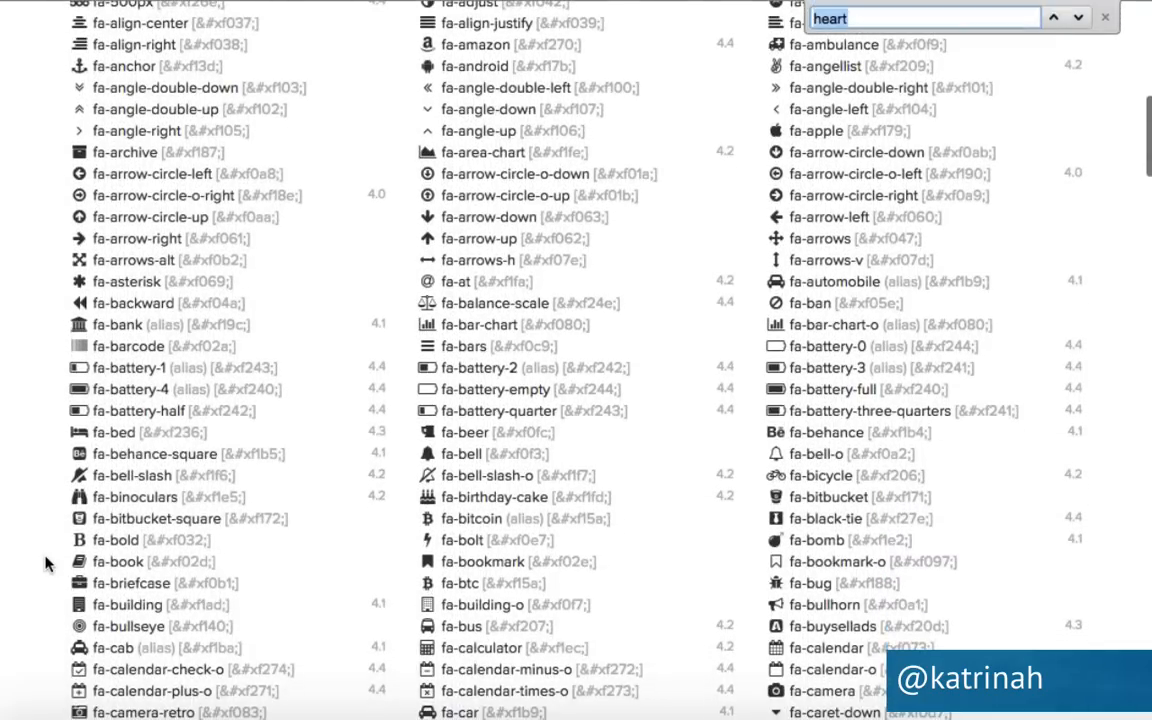
text(users)
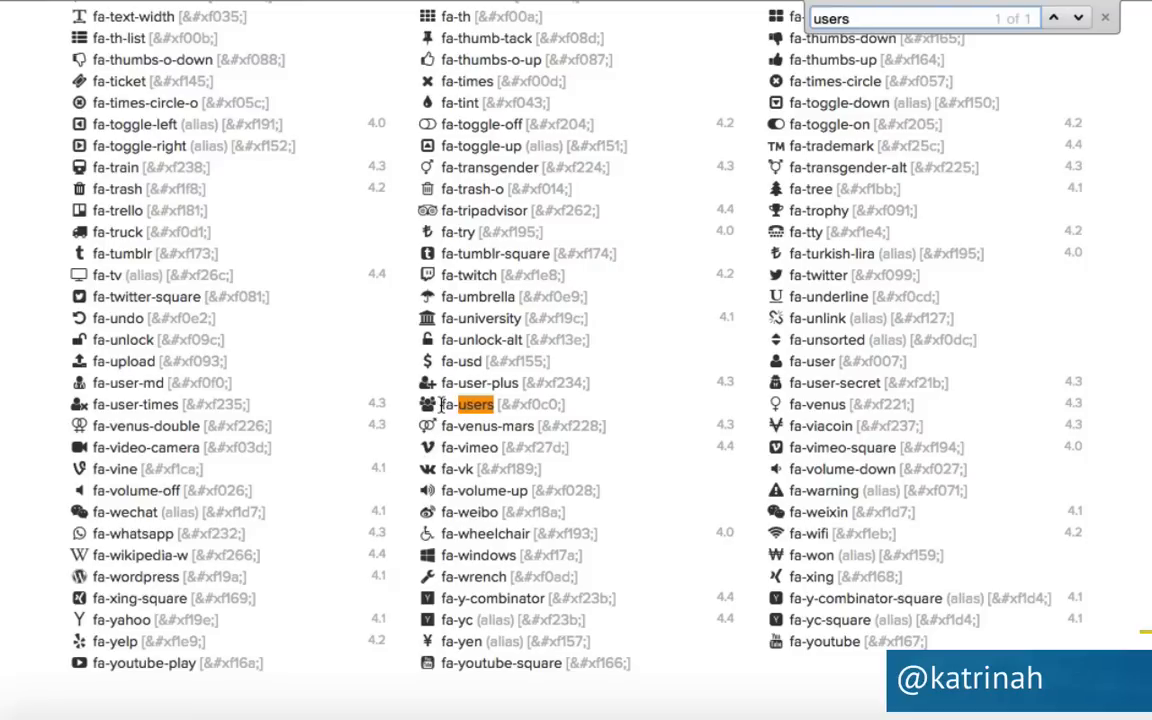
drag(440, 404, 492, 404)
key(ctrl+c)
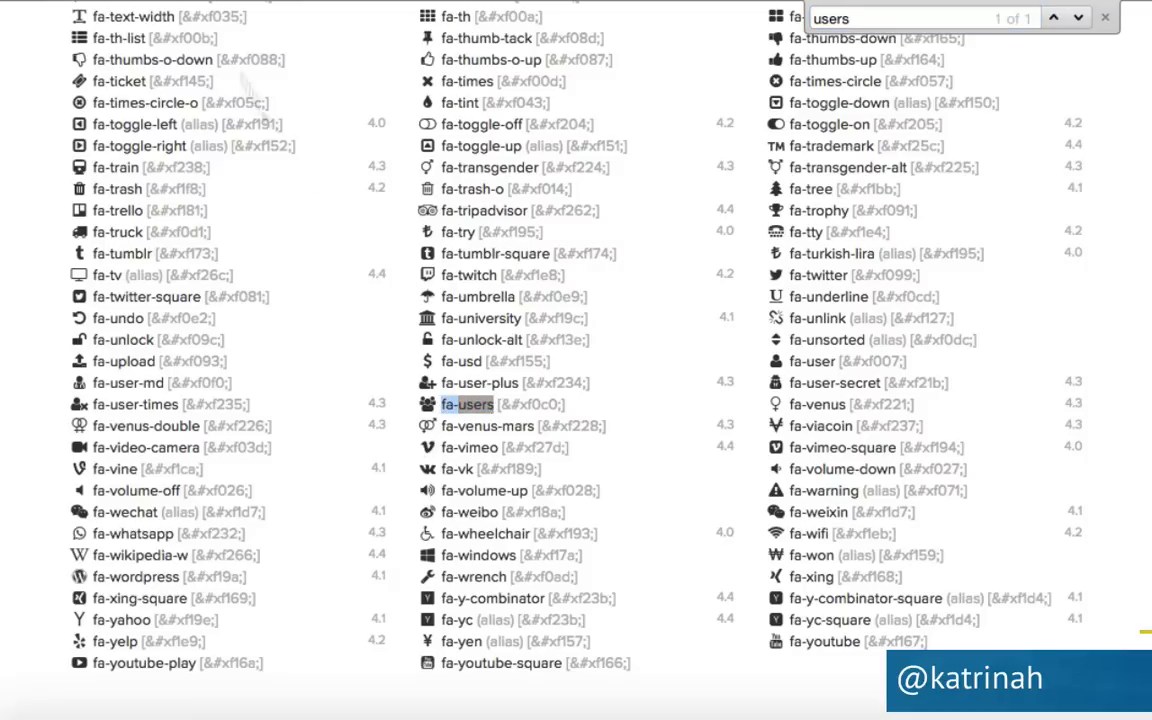
click(110, 1)
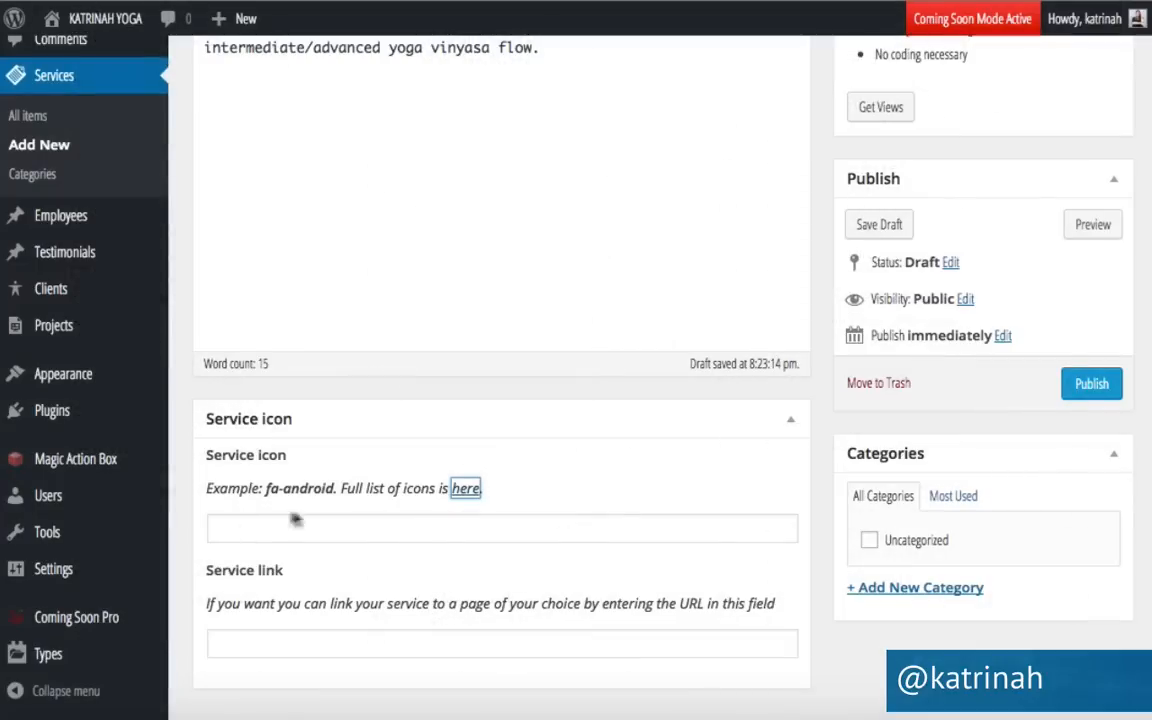
Give Group Yoga Classes the fa-users icon and a link to the /classes page, then publish it.
click(255, 528)
key(ctrl+v)
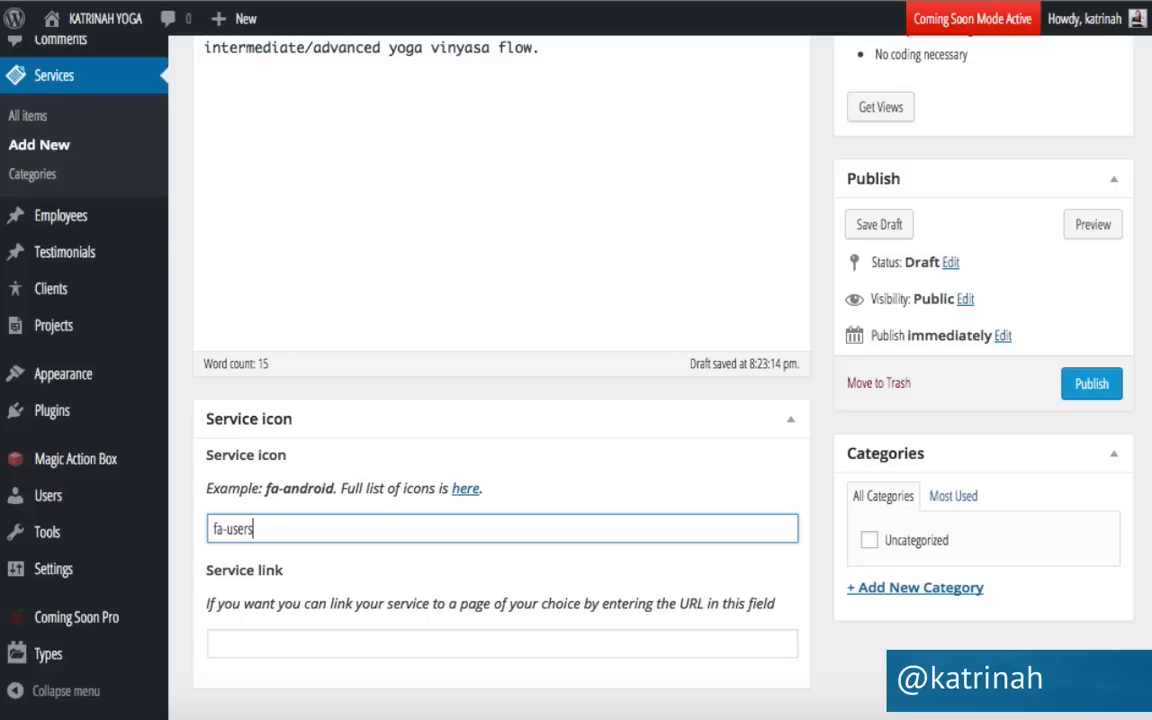
click(224, 646)
text(http://demo53.nonprofitwordpress.com/)
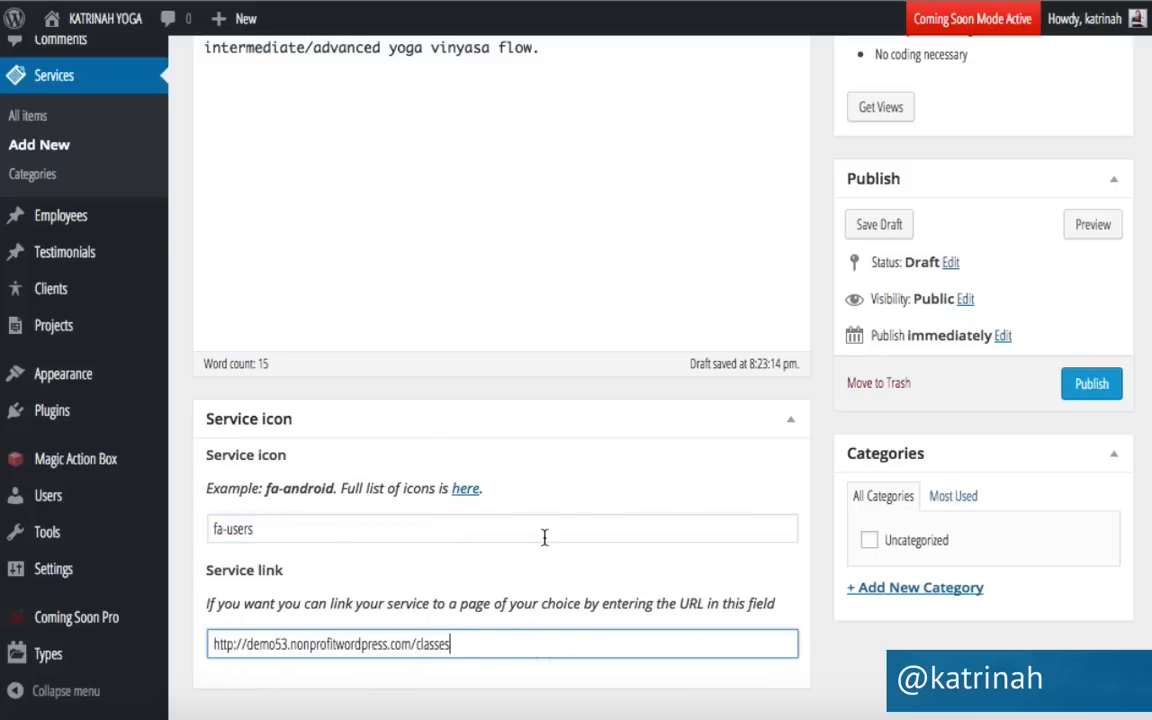
click(1088, 390)
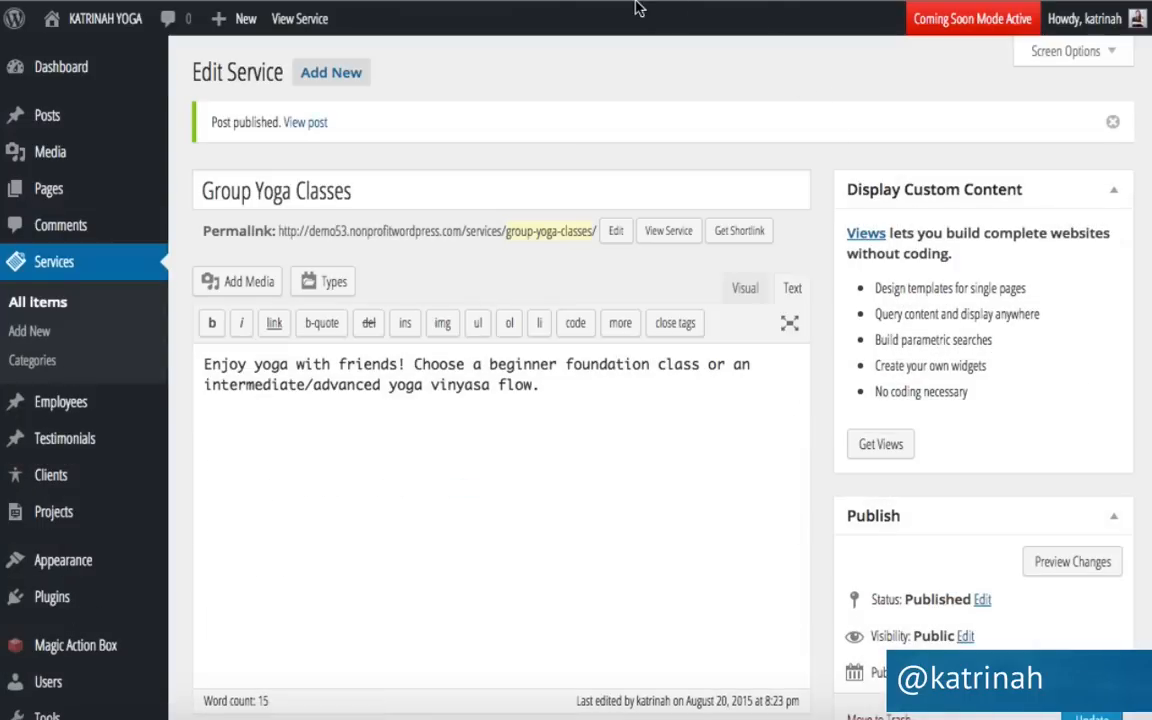
click(333, 77)
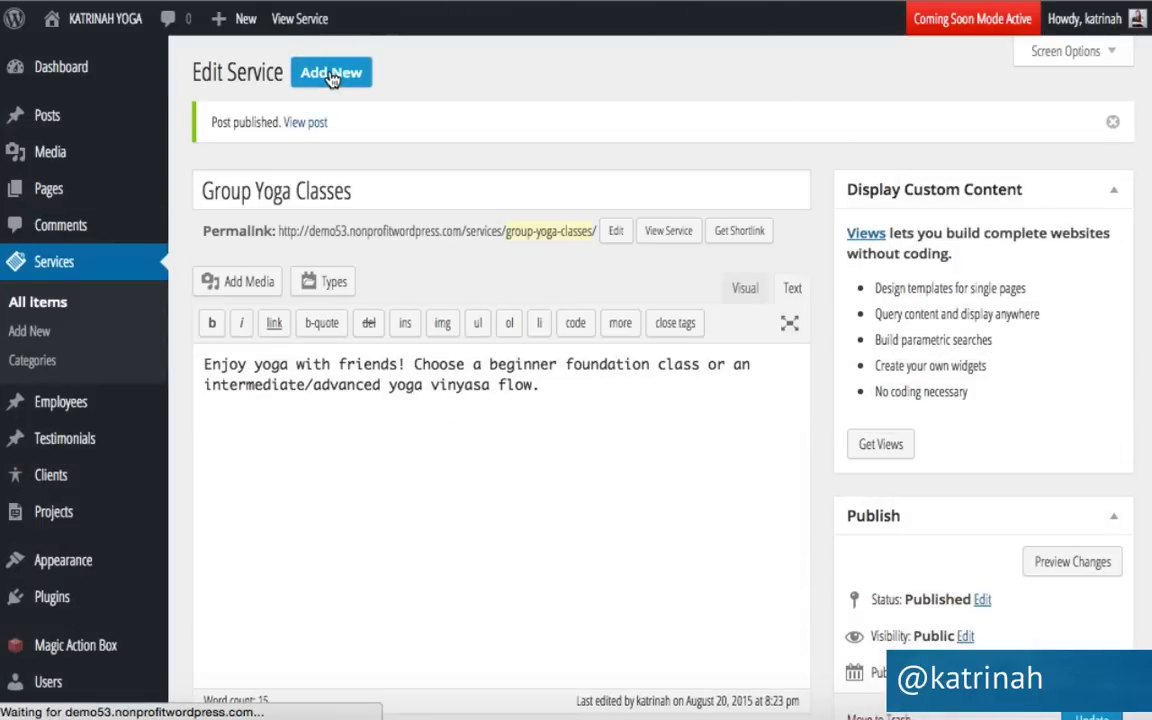
Title the new service 'Private Yoga Classes', paste its private-lessons description, and open the Font Awesome icon list.
click(303, 125)
text(Private Yoga Classes)
click(303, 300)
text(Sign up for private lessons to learn yoga foundations, including balance and alignment.)
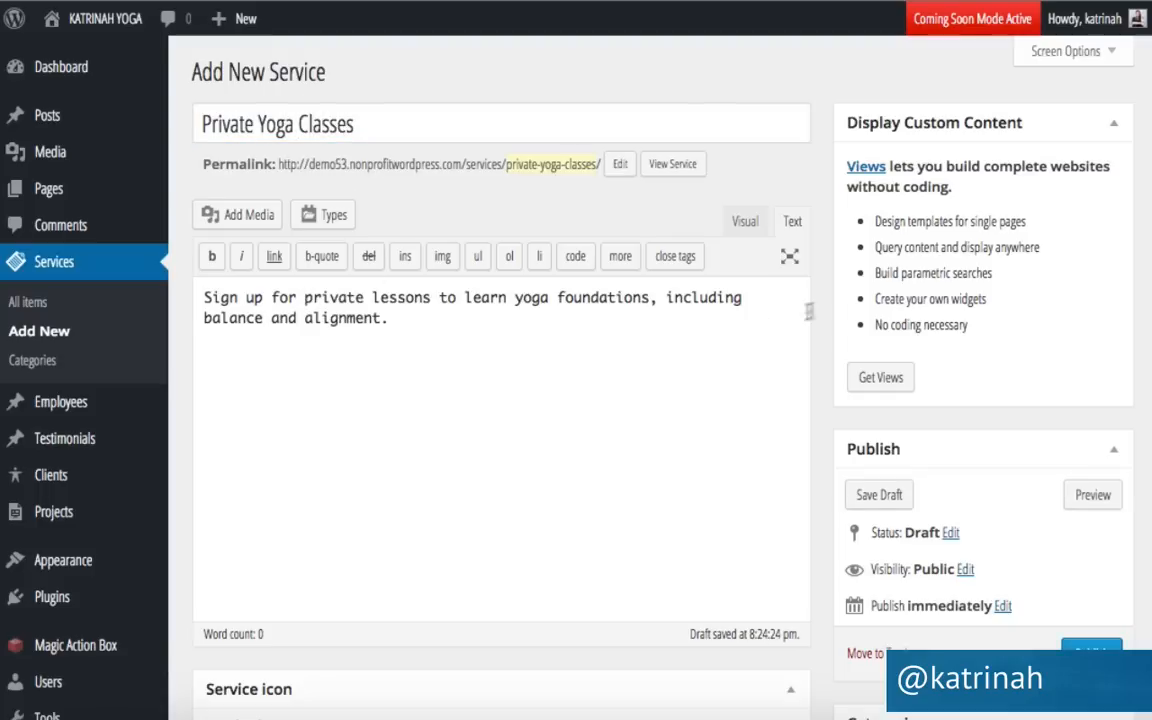
scroll(828, 301, down, 5)
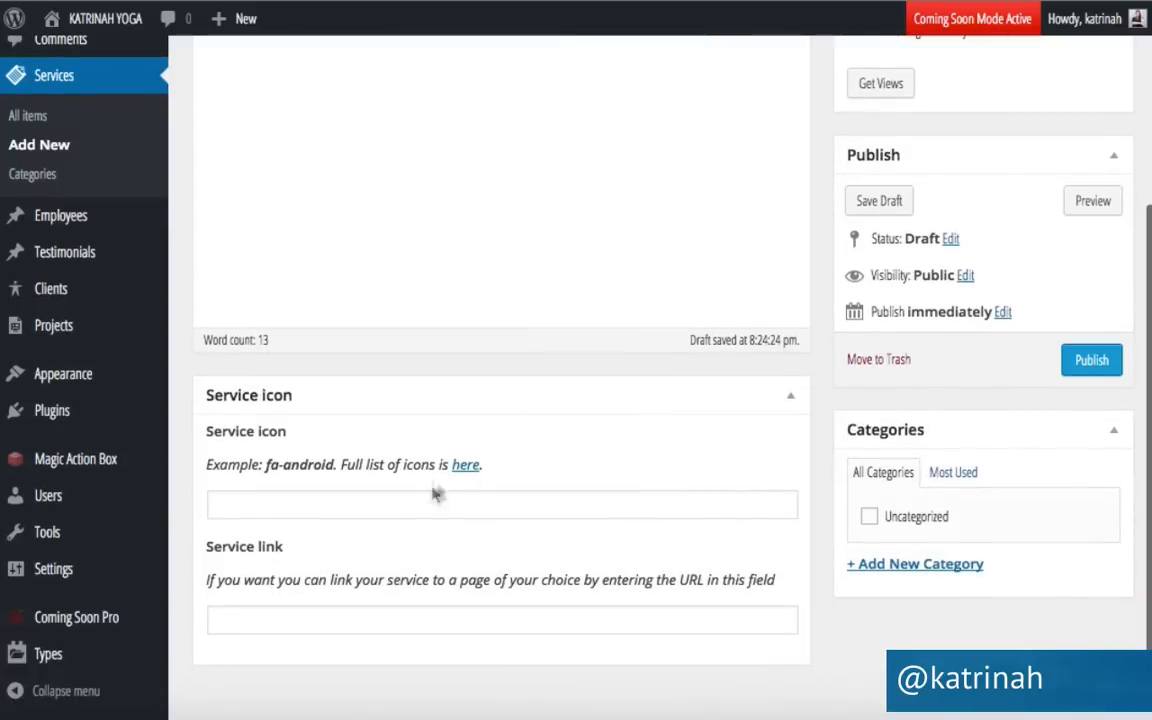
click(468, 466)
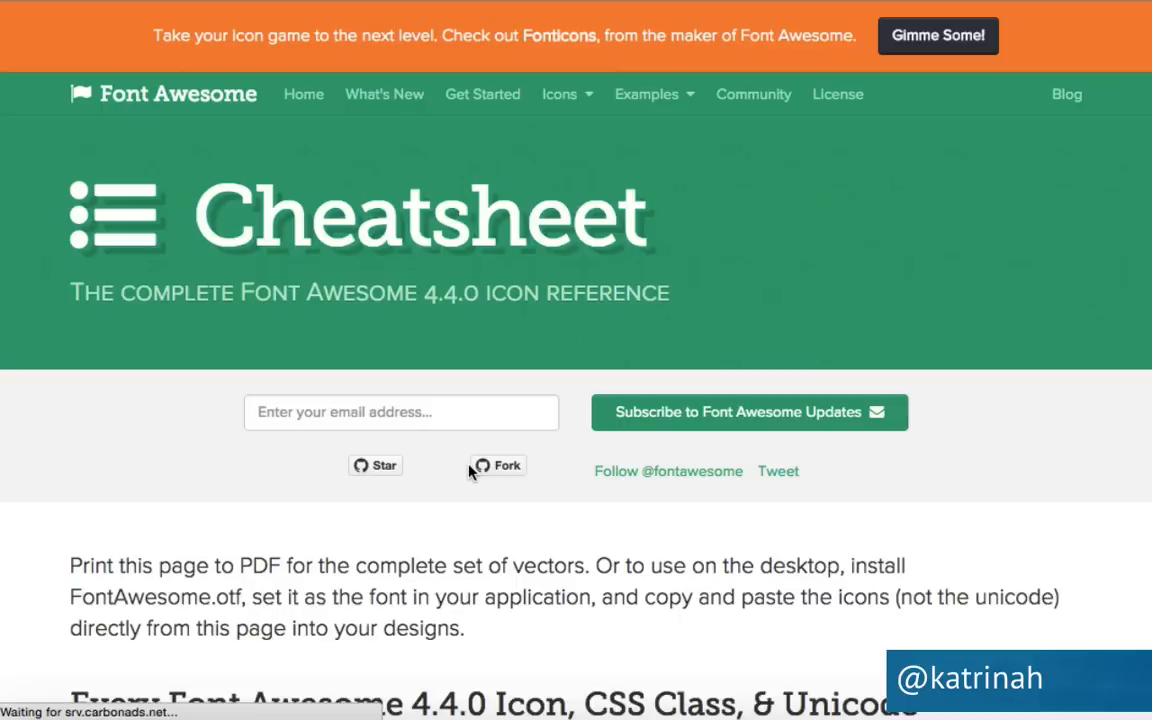
Search the cheatsheet for 'child' and select the fa-child icon name to copy.
key(super+f)
text(child)
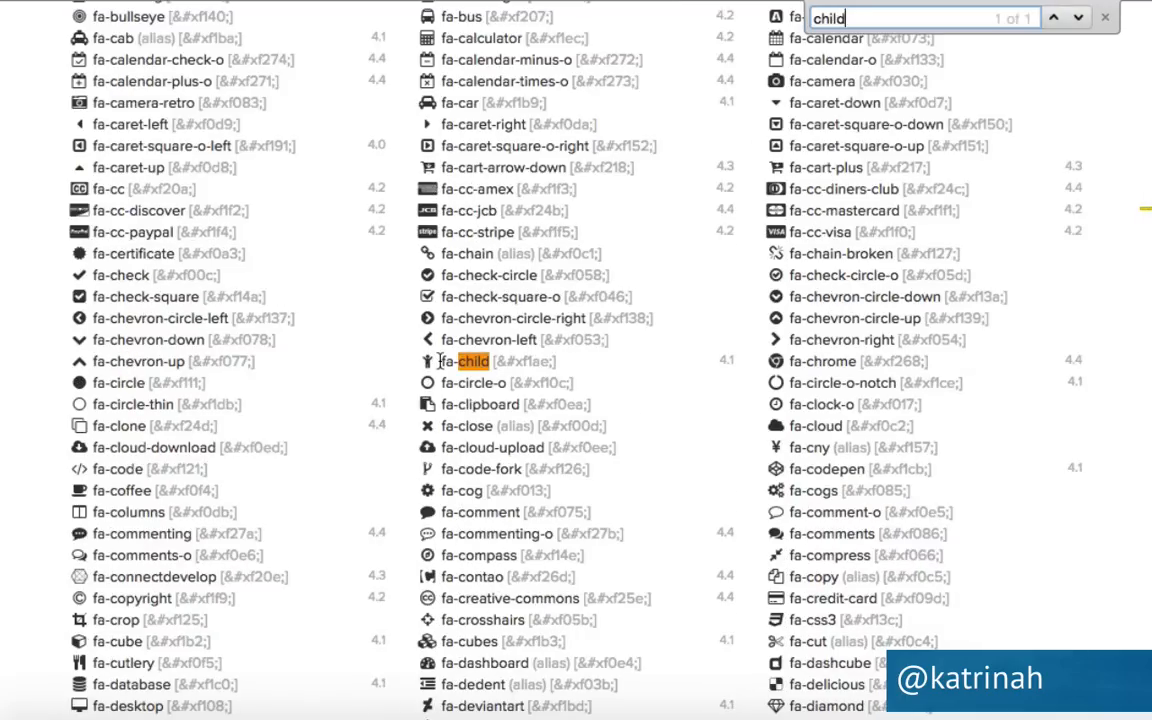
drag(441, 361, 485, 359)
key(ctrl+c)
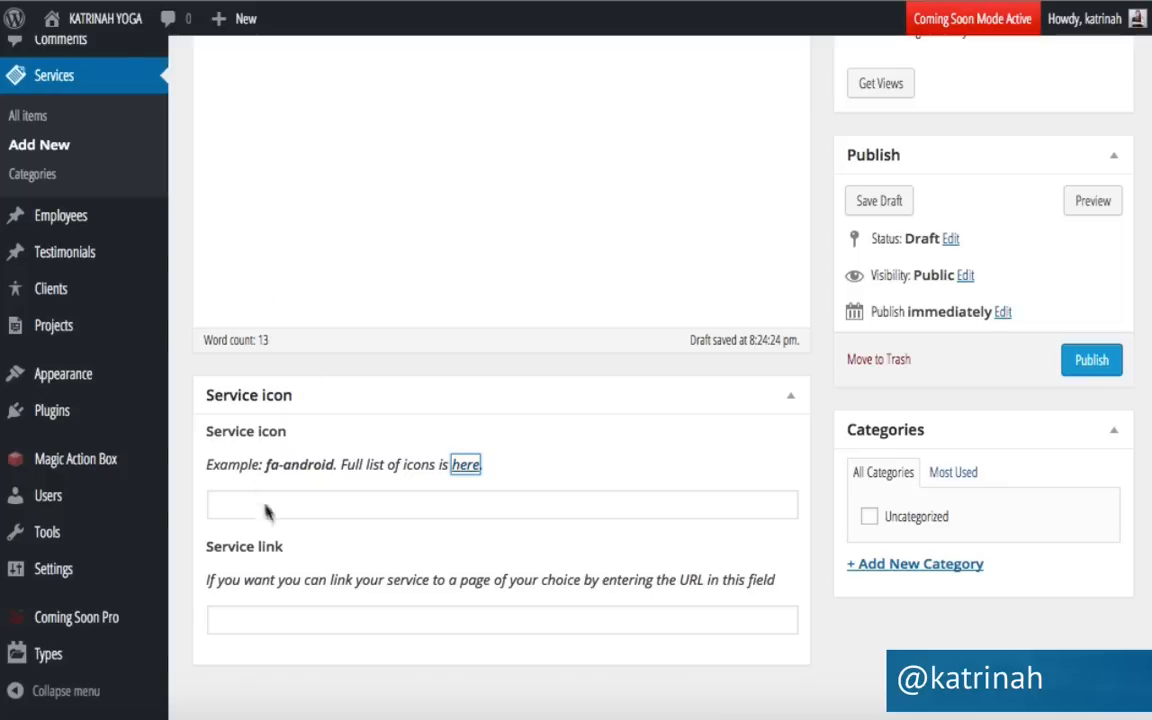
Give Private Yoga Classes the fa-child icon and a link to the /classes page, then publish it.
click(263, 504)
key(ctrl+v)
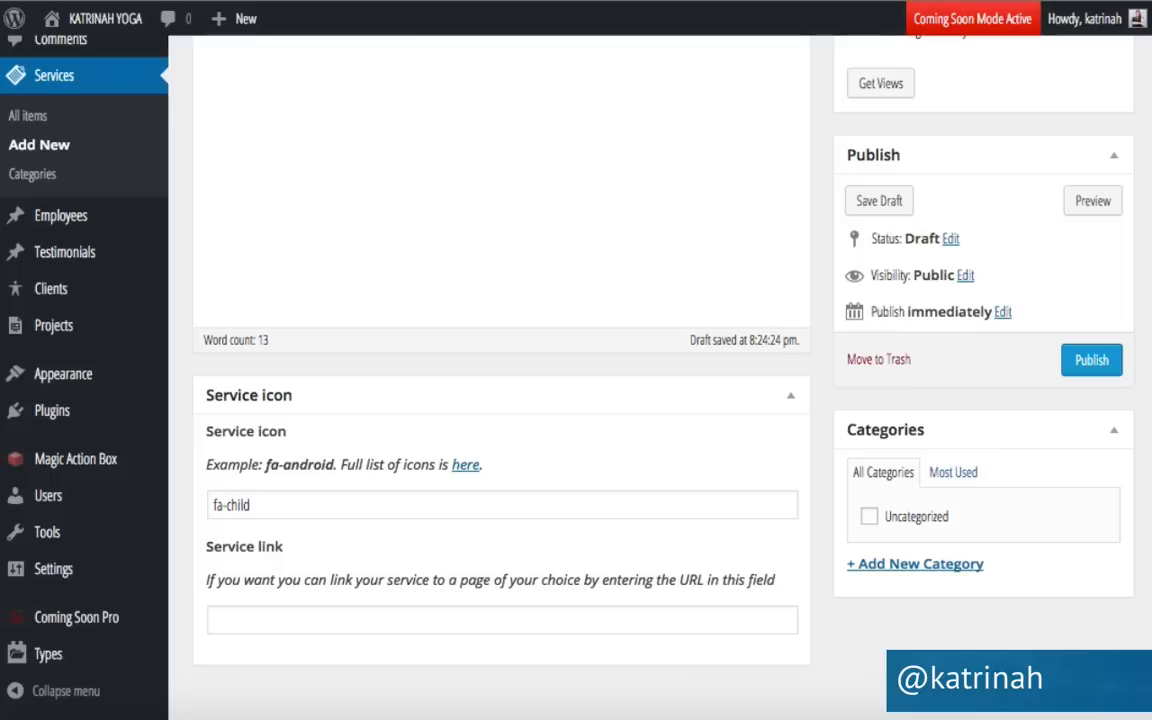
click(229, 622)
text(http://demo53.nonprofitwordpress.com/)
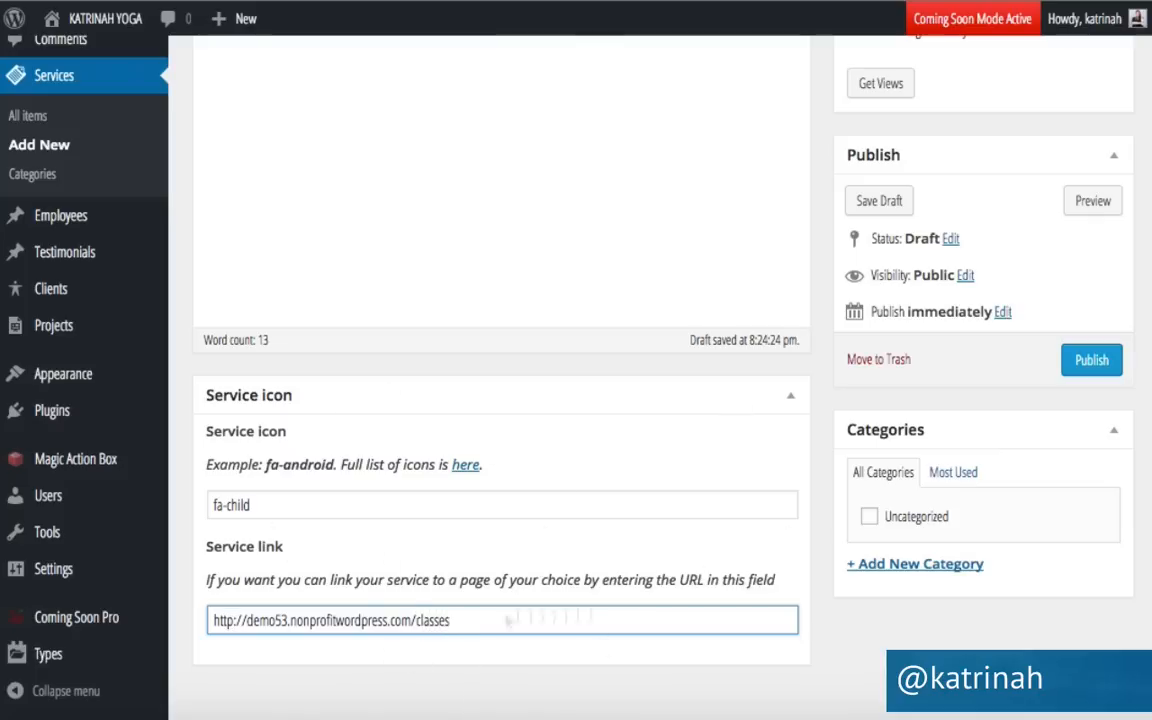
scroll(813, 360, up, 5)
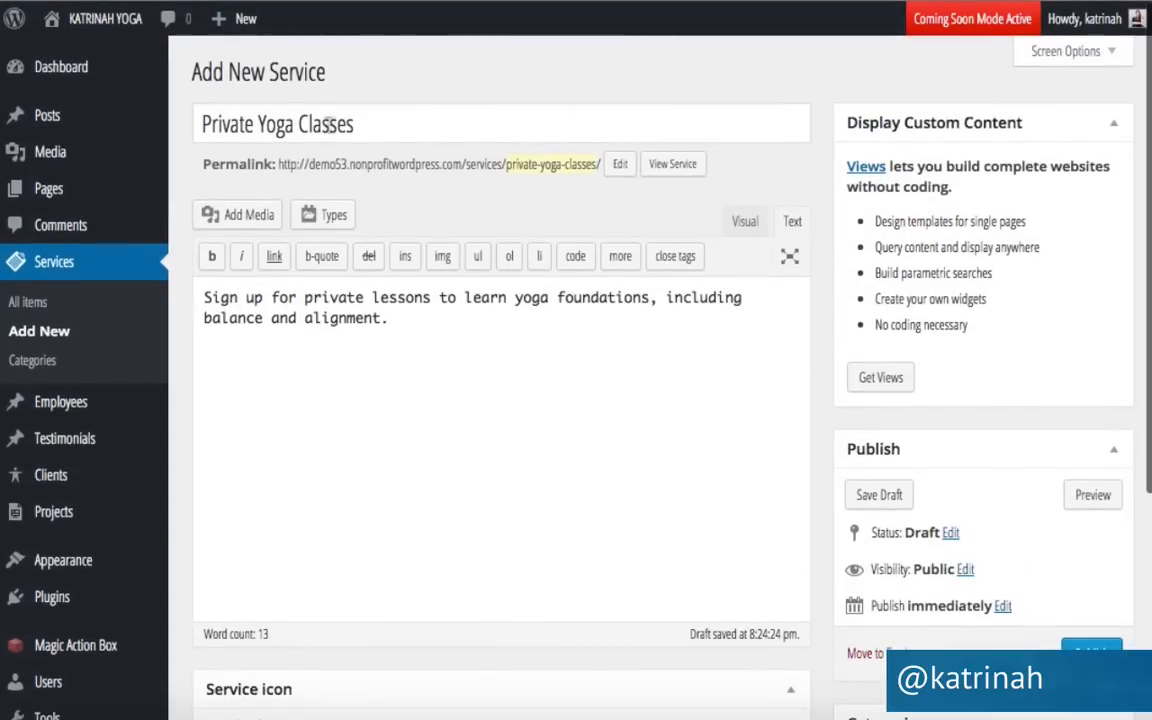
click(1092, 652)
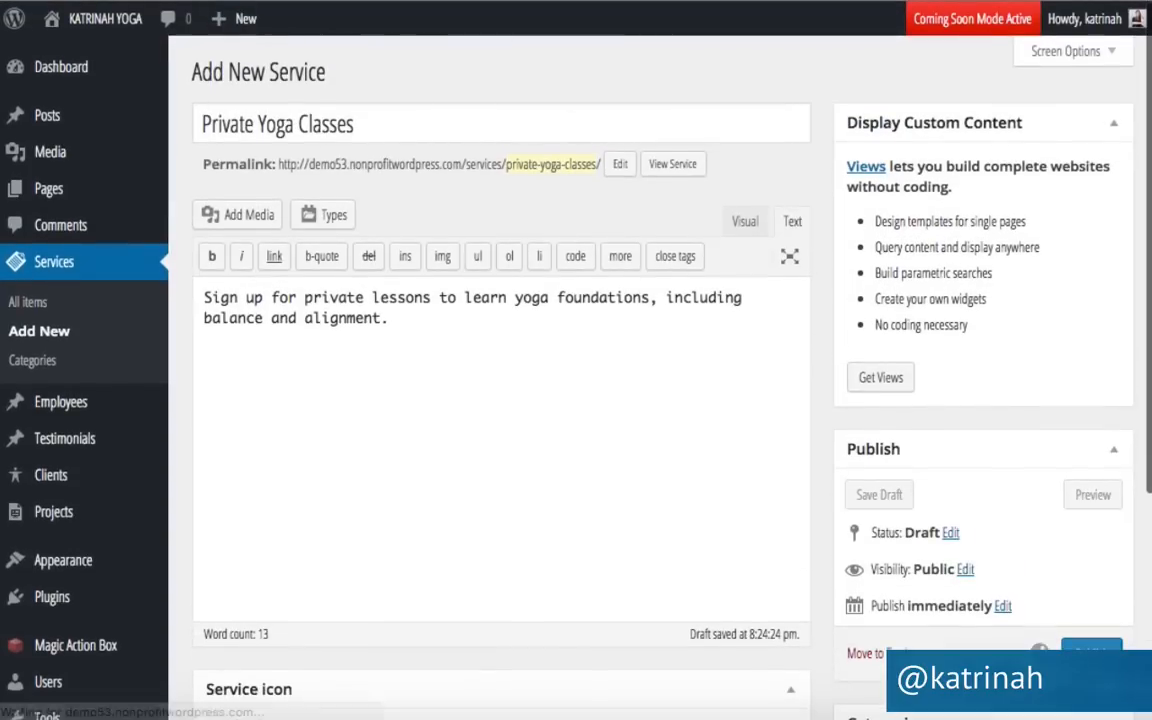
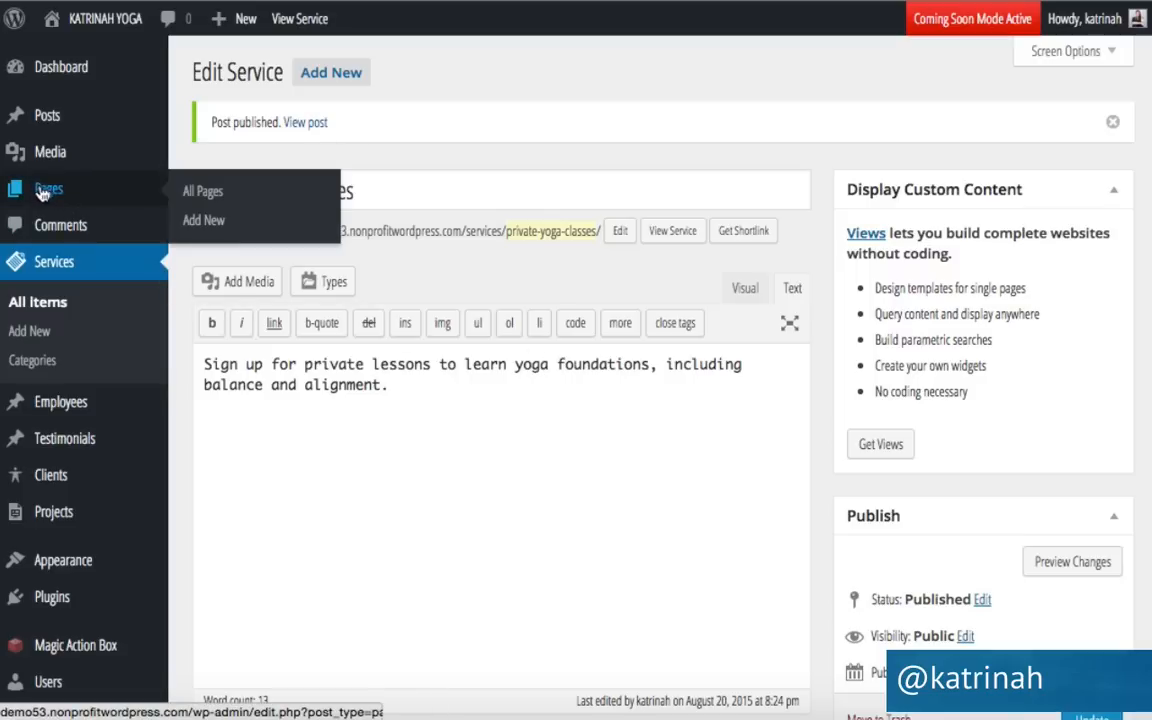
Open the Home - Front Page from All Pages in the page builder.
click(195, 221)
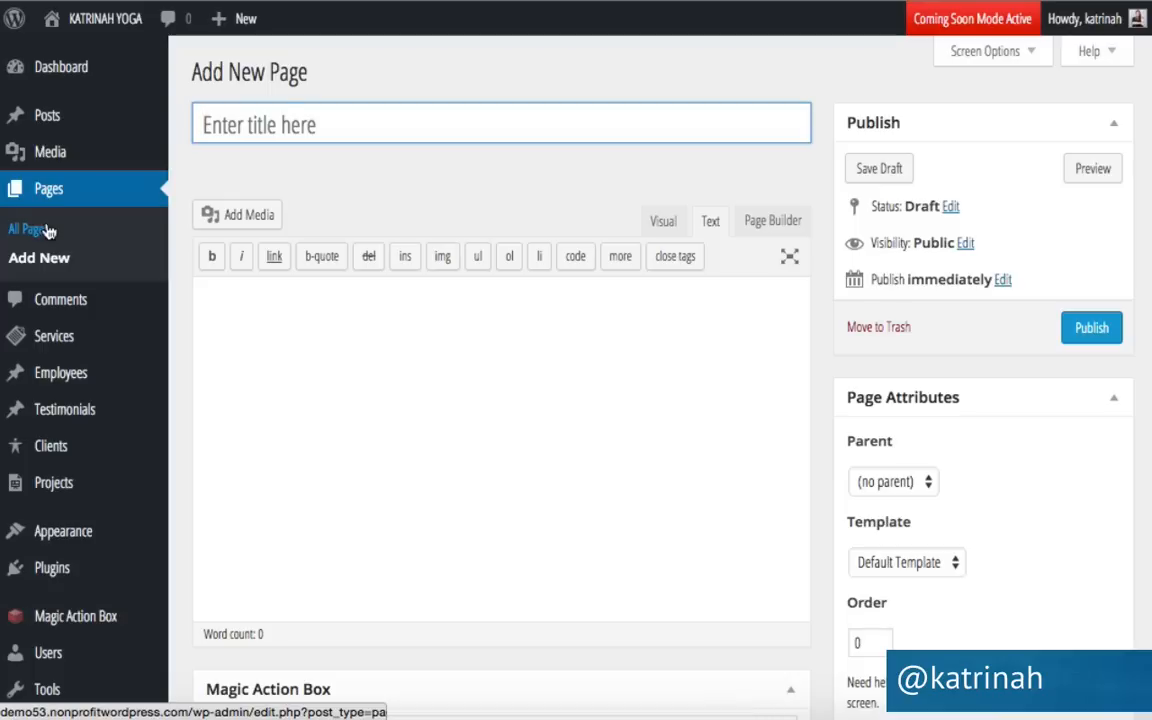
click(14, 230)
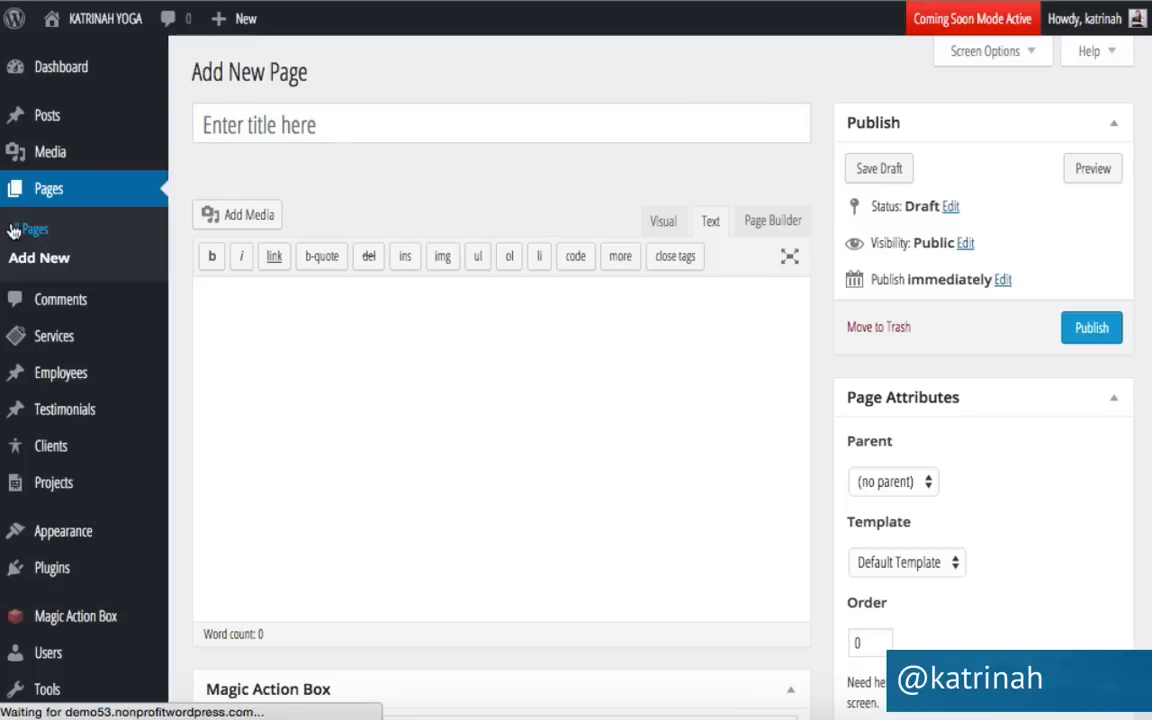
mouse_move(234, 509)
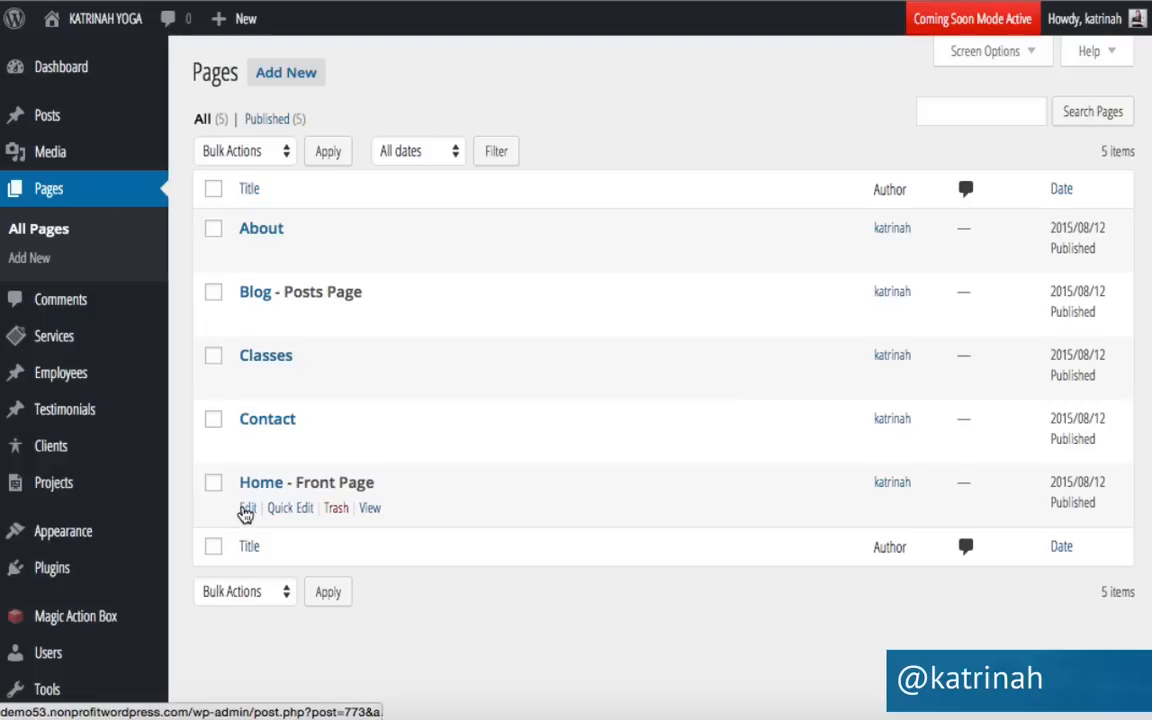
click(248, 509)
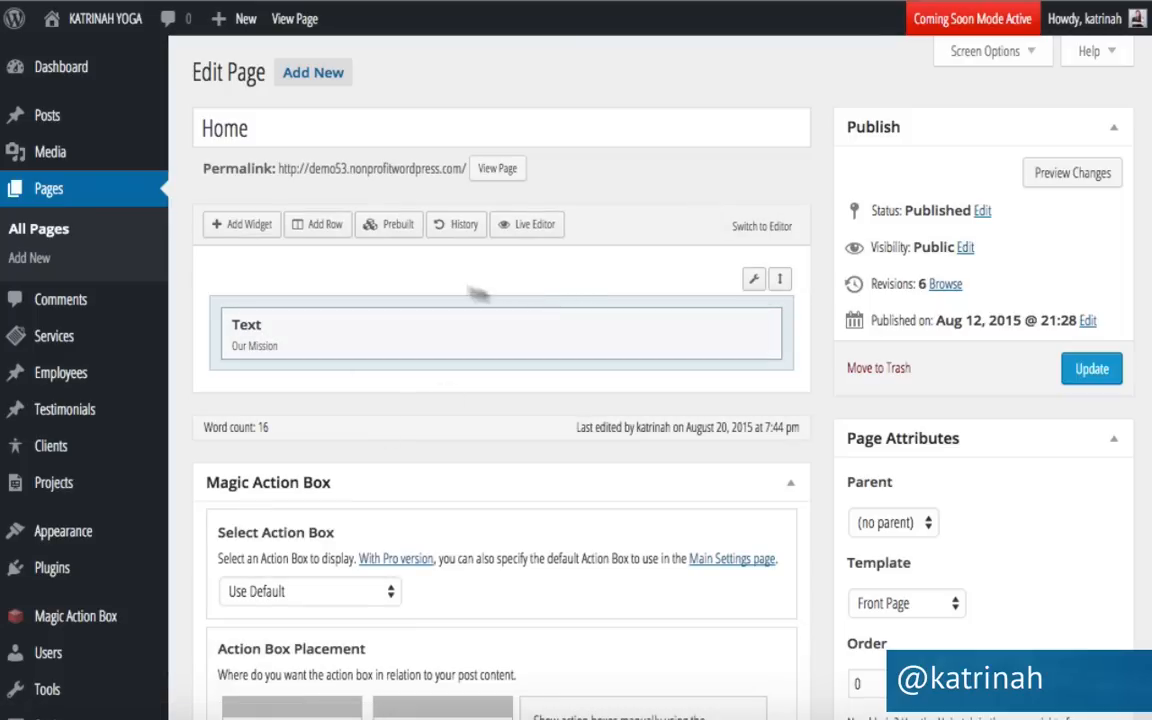
Insert a new one-column row into the Home page layout.
click(322, 226)
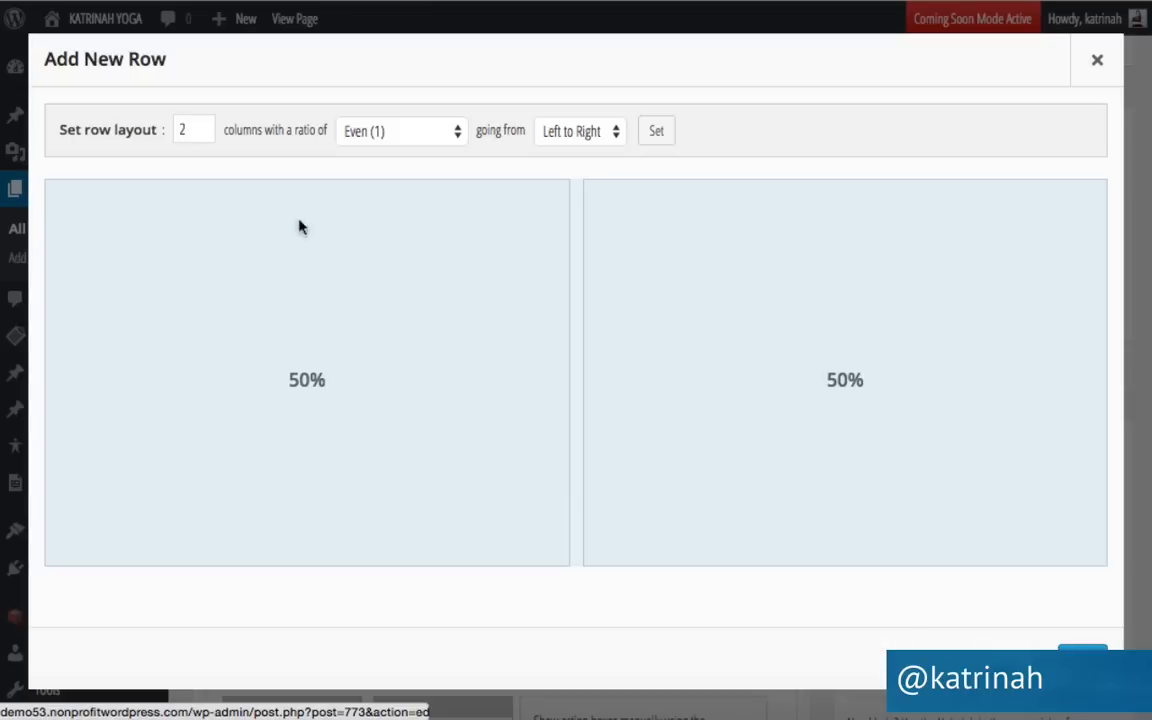
click(203, 135)
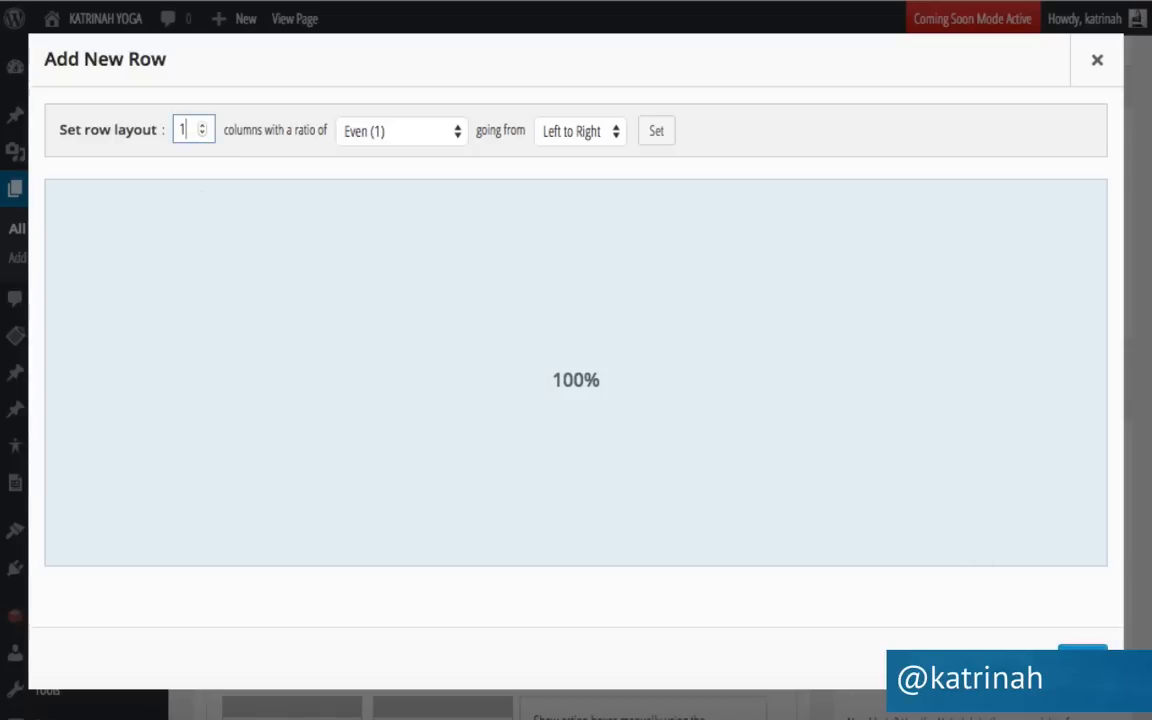
click(1083, 659)
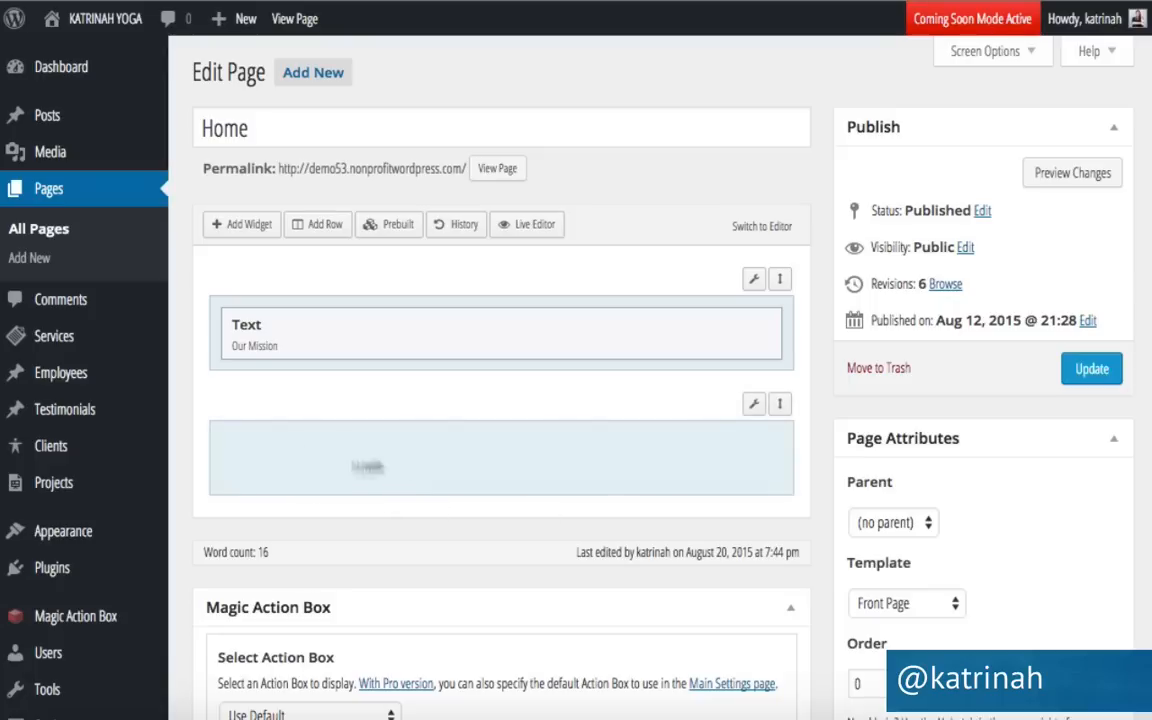
Place a Sydney FP: Services Type A widget in the new row.
click(323, 466)
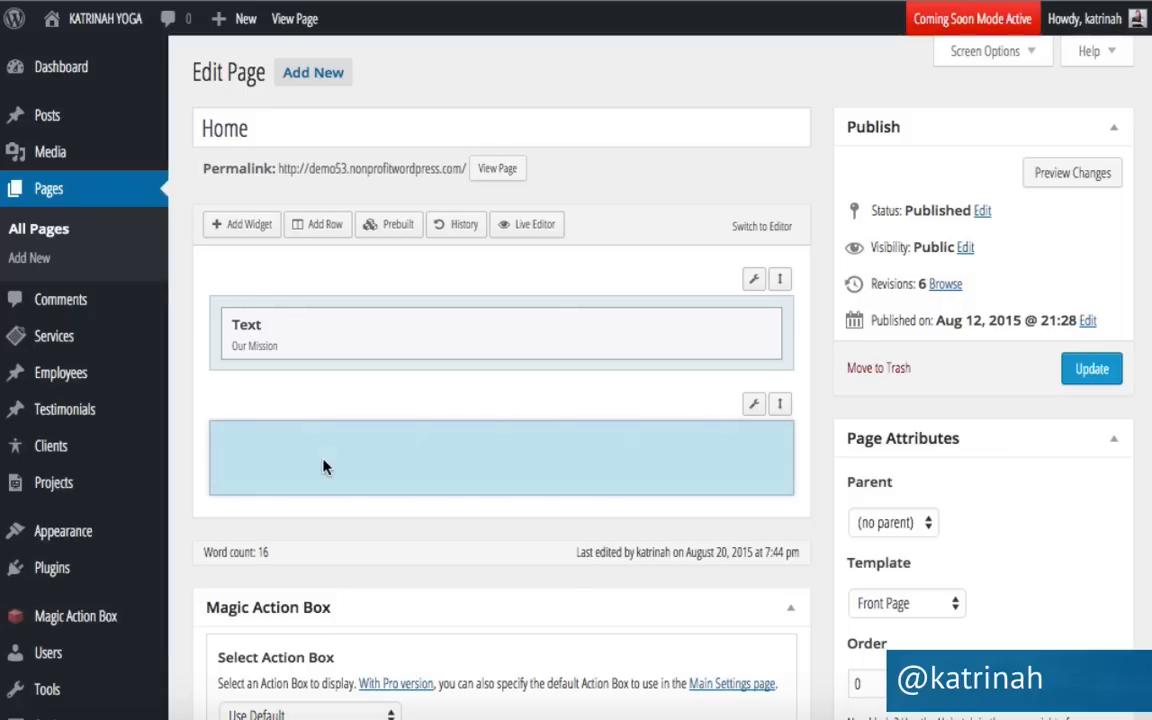
click(242, 229)
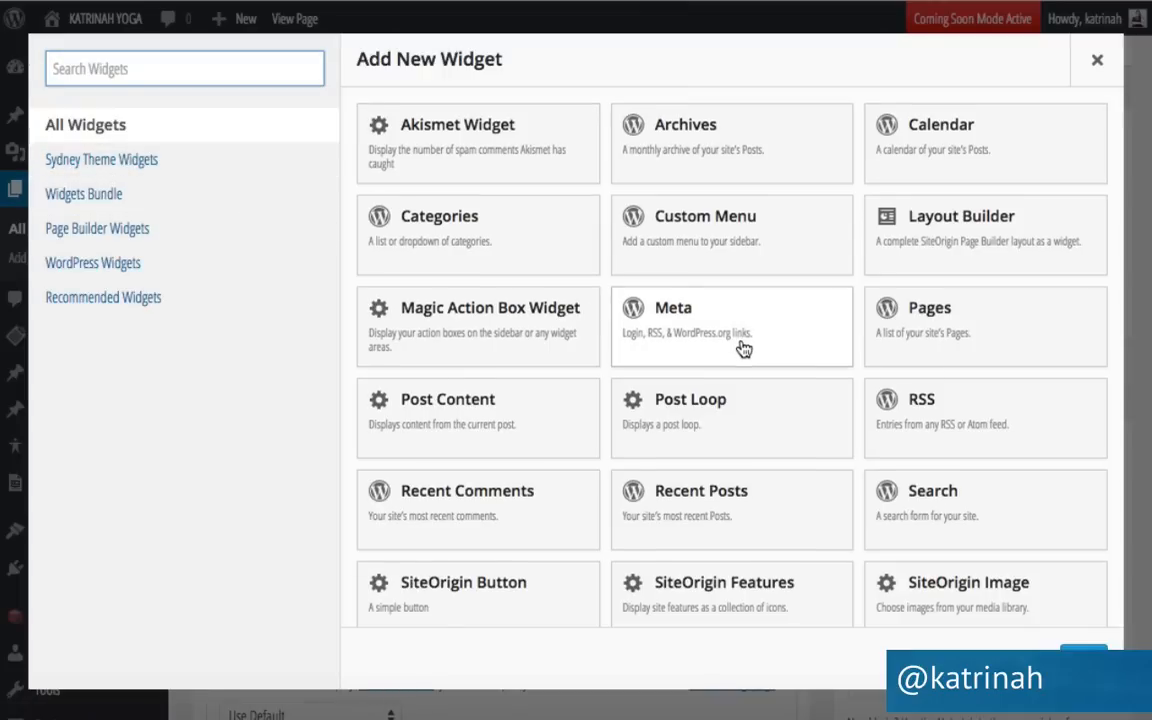
scroll(740, 345, down, 4)
scroll(744, 348, down, 1)
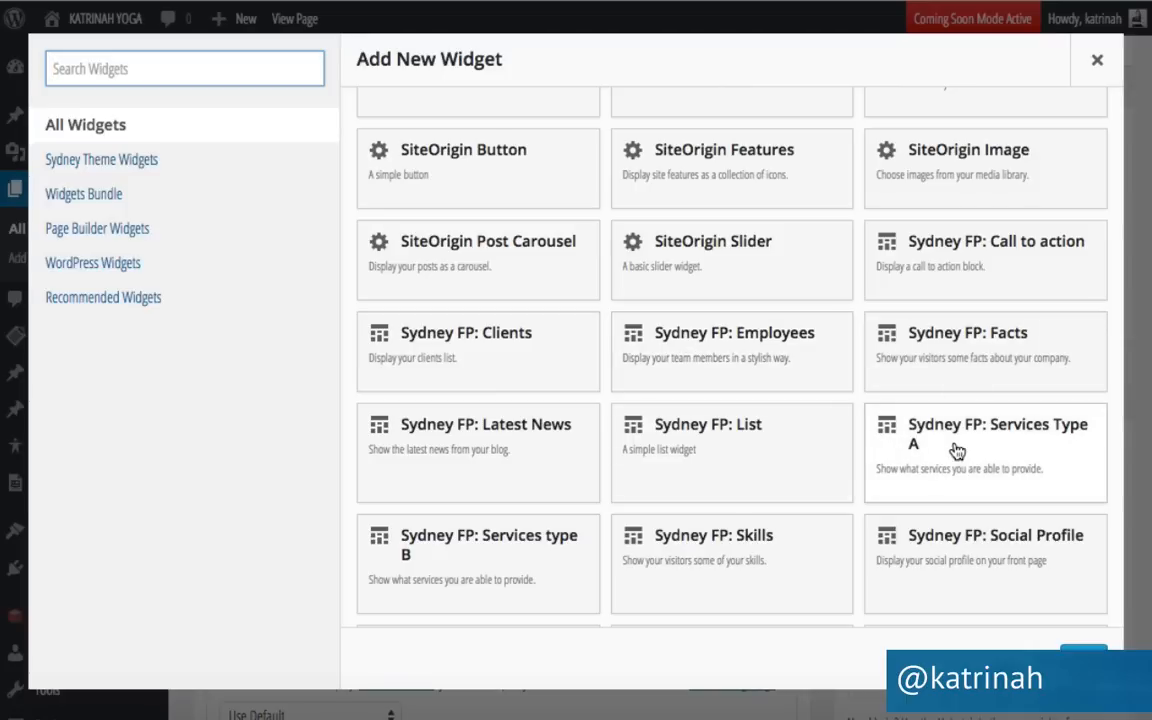
scroll(957, 451, down, 1)
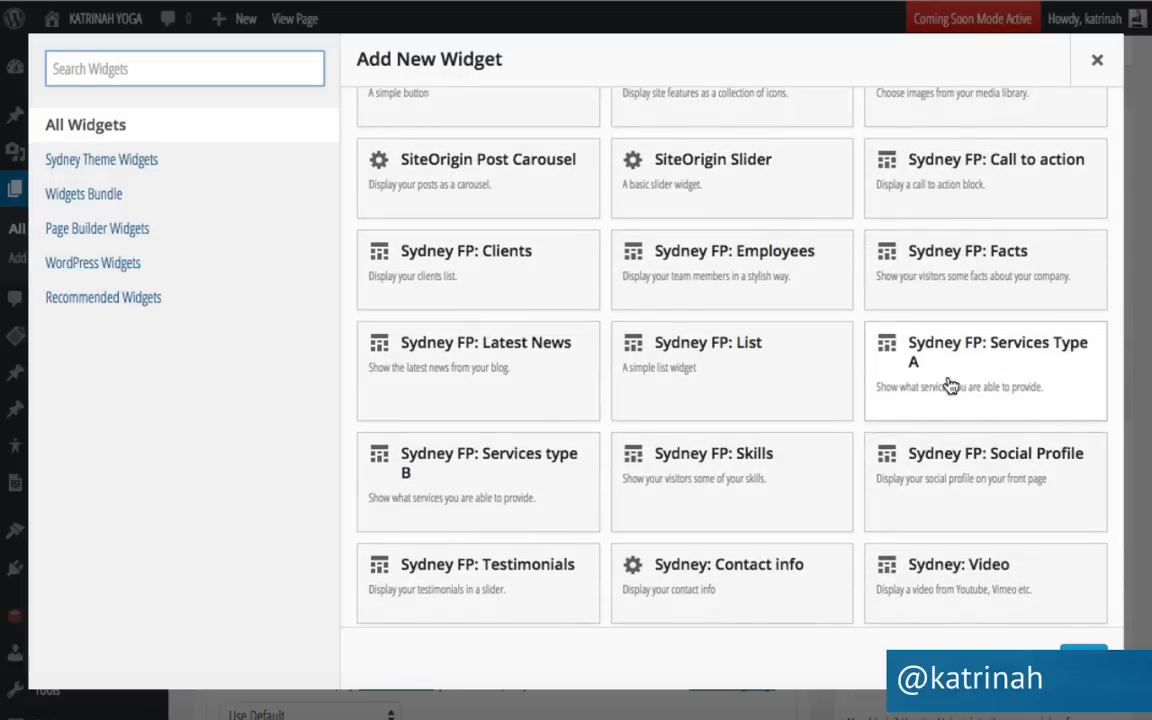
click(941, 366)
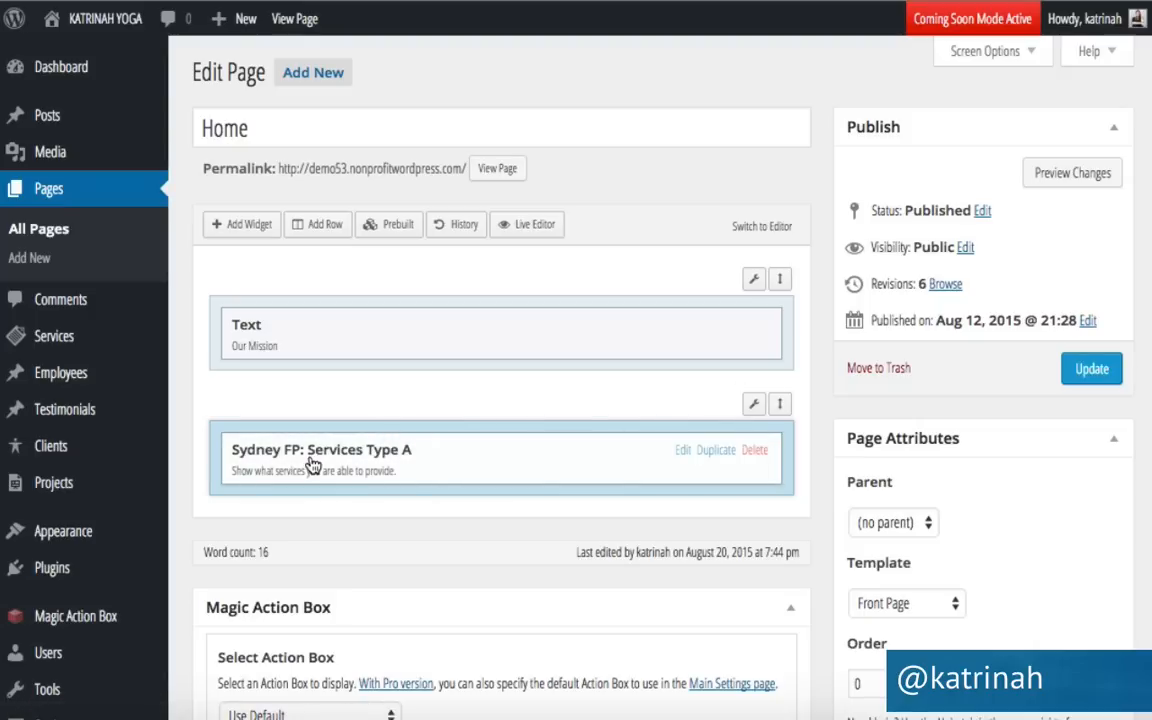
Title the services widget 'Practice With Us', paste the classes URL as its button link, and update.
click(682, 451)
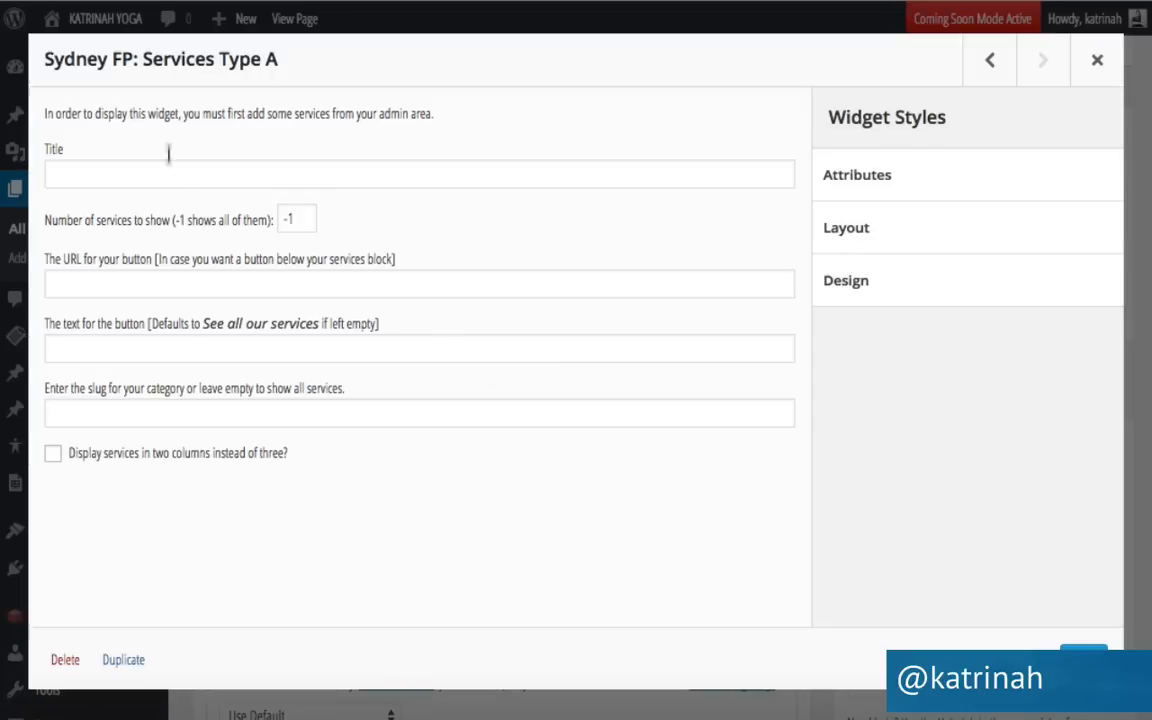
click(105, 170)
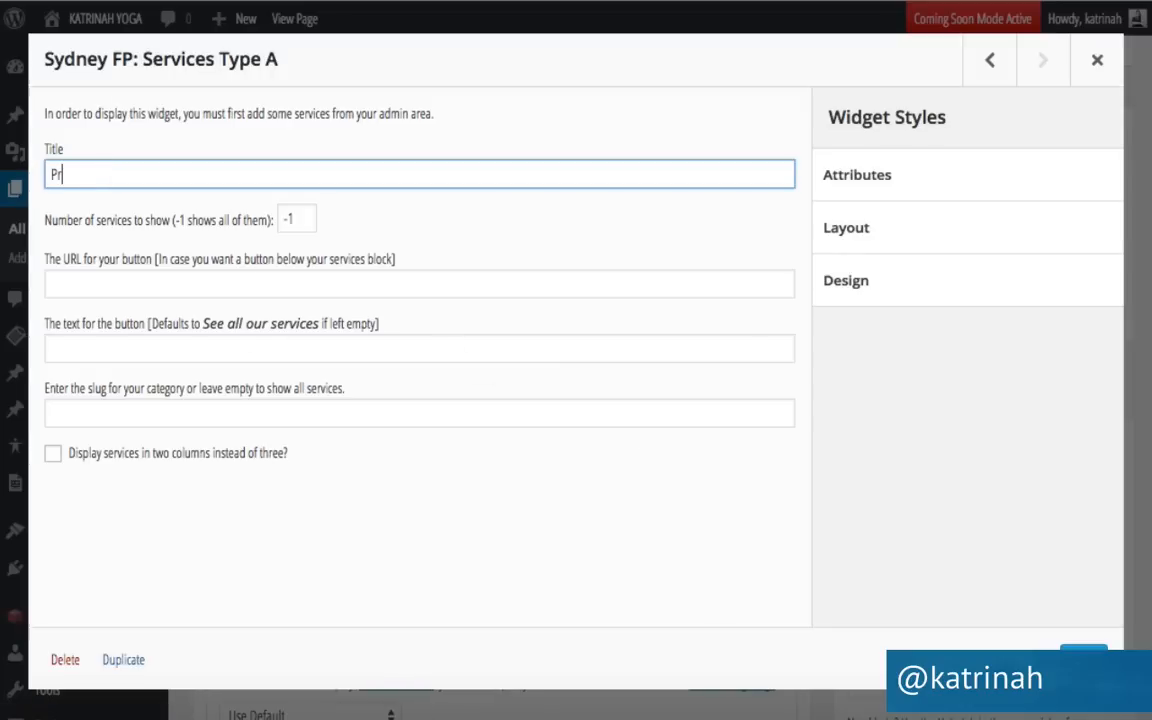
text(Practice With)
text(Us)
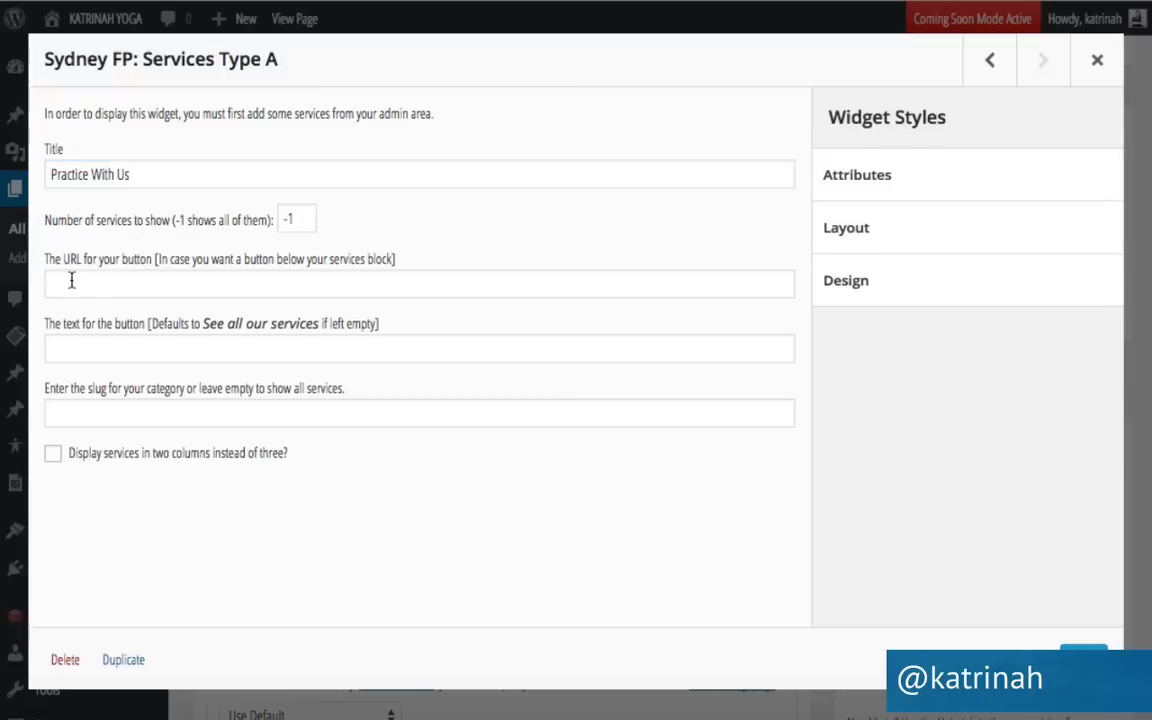
click(71, 281)
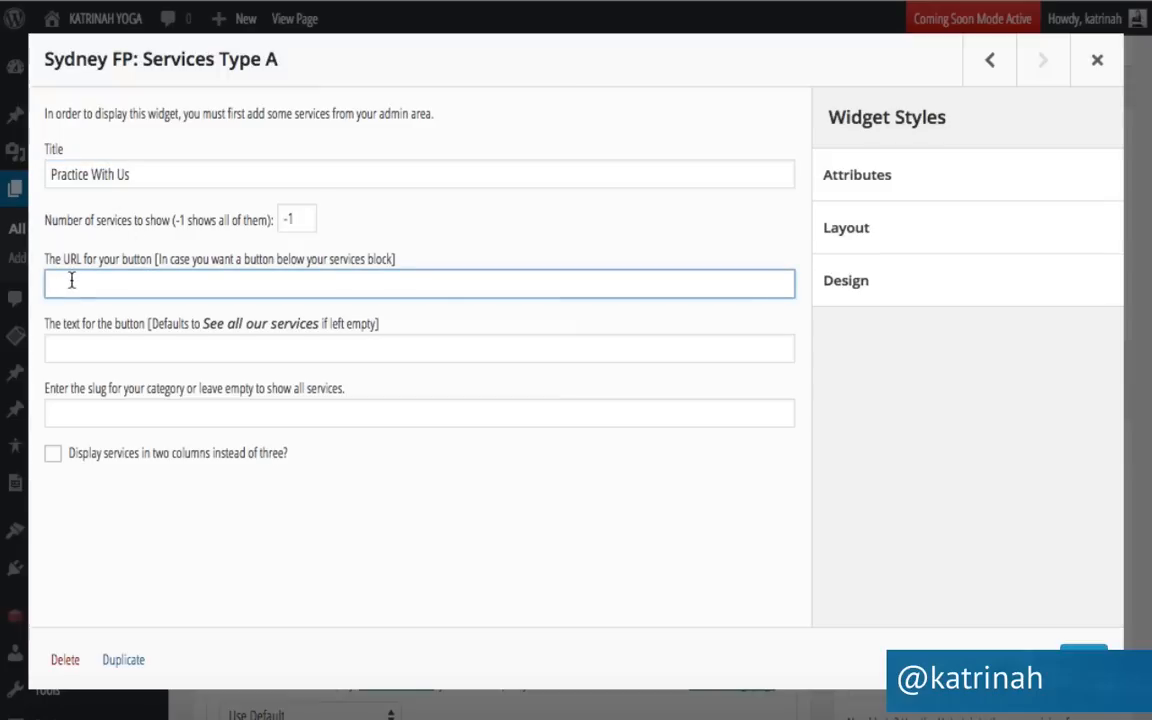
text(http://demo53.nonprofitwordpress.com/)
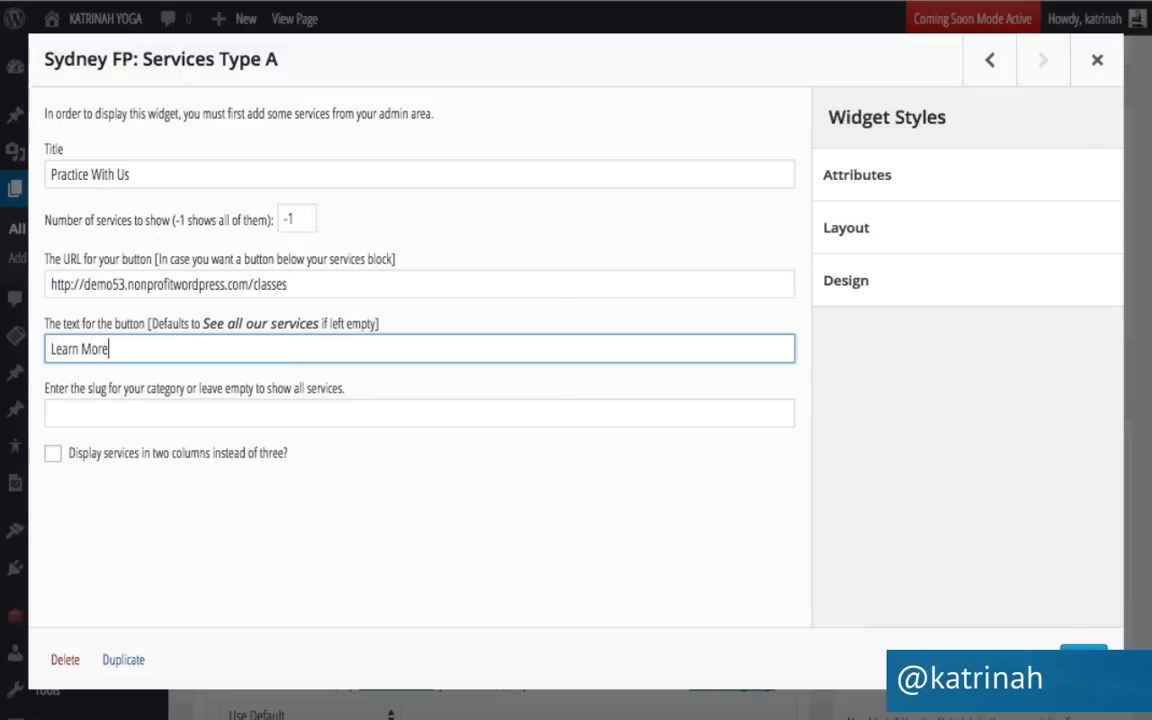
click(1084, 659)
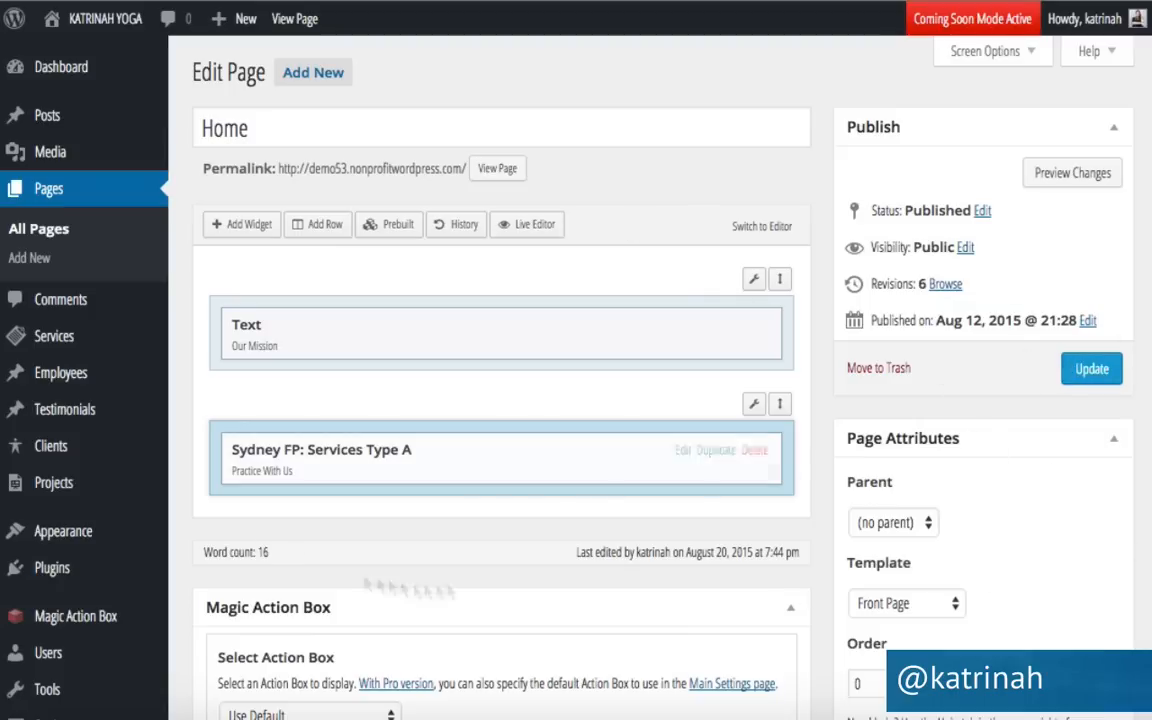
click(1092, 369)
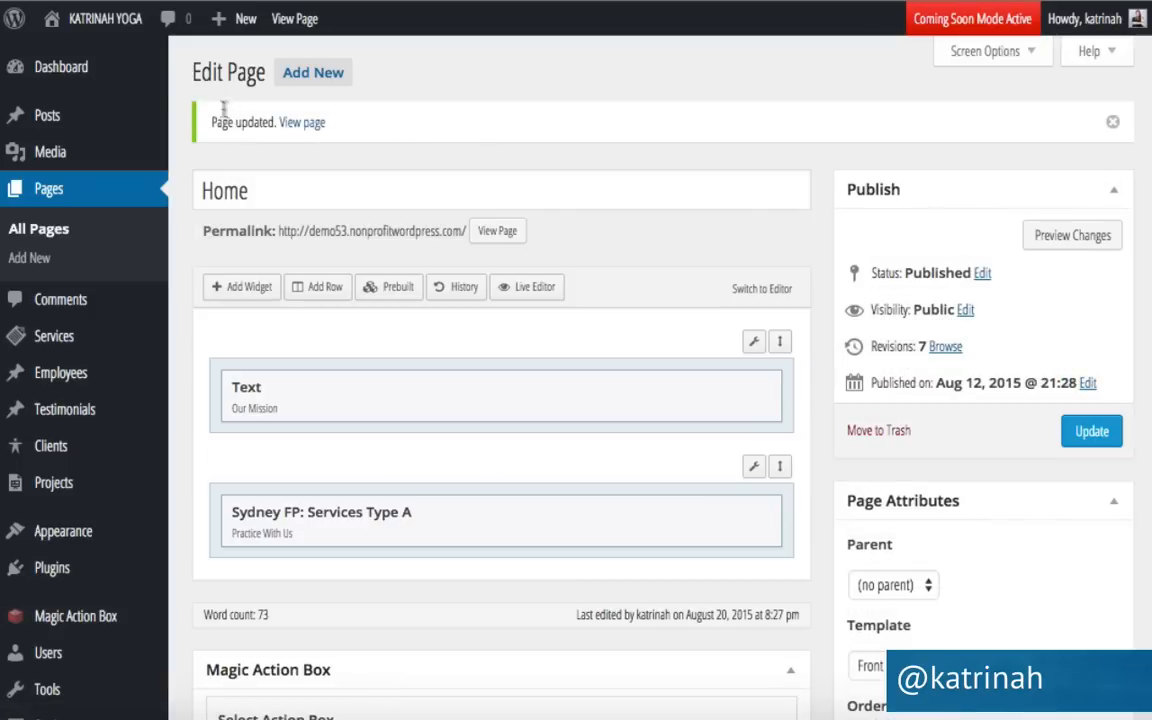
Visit the live site and scroll down to the Practice With Us services section.
mouse_move(90, 30)
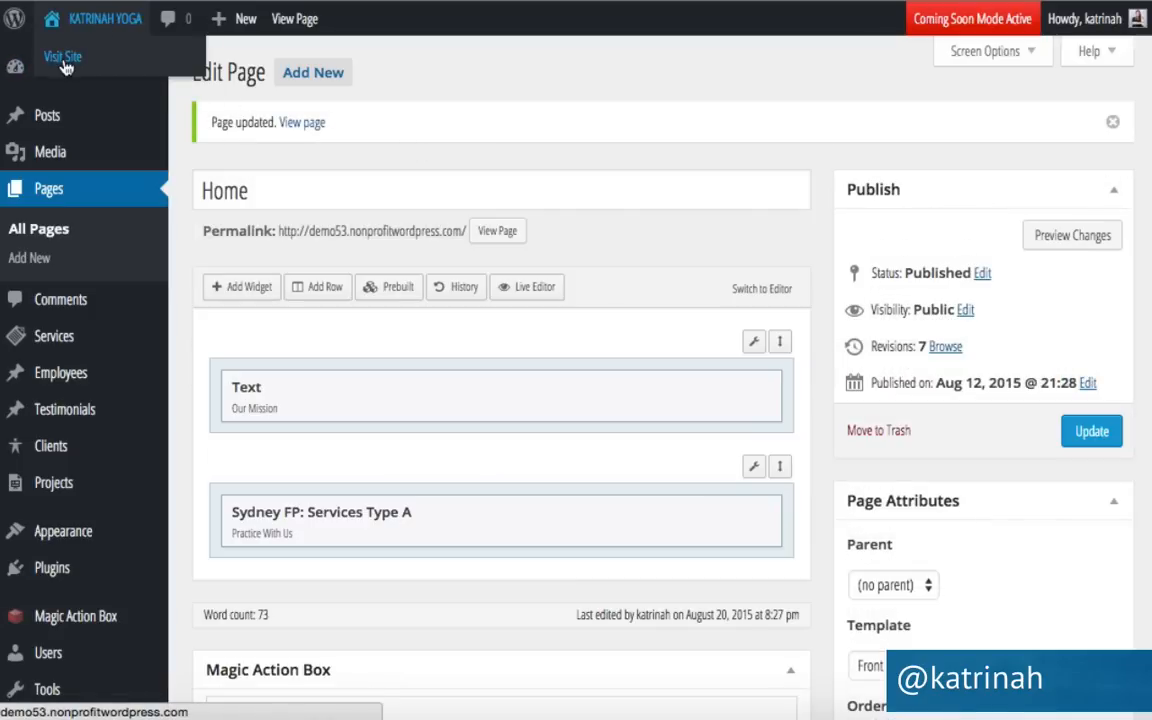
click(62, 58)
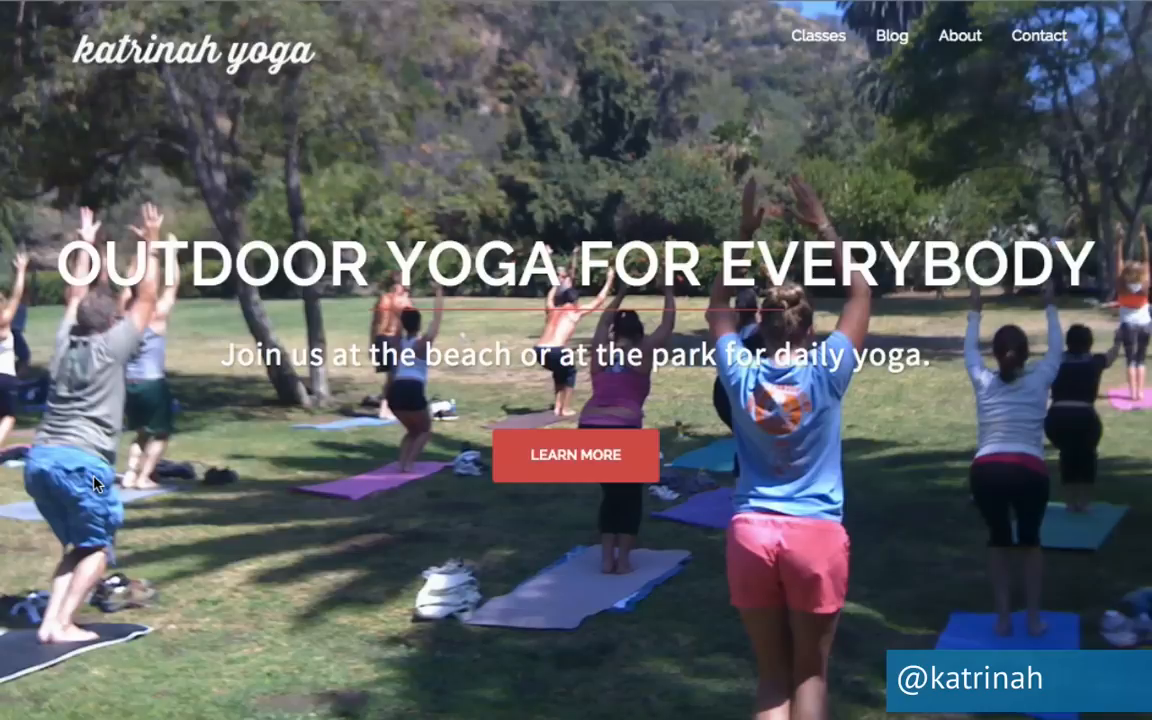
scroll(94, 484, down, 6)
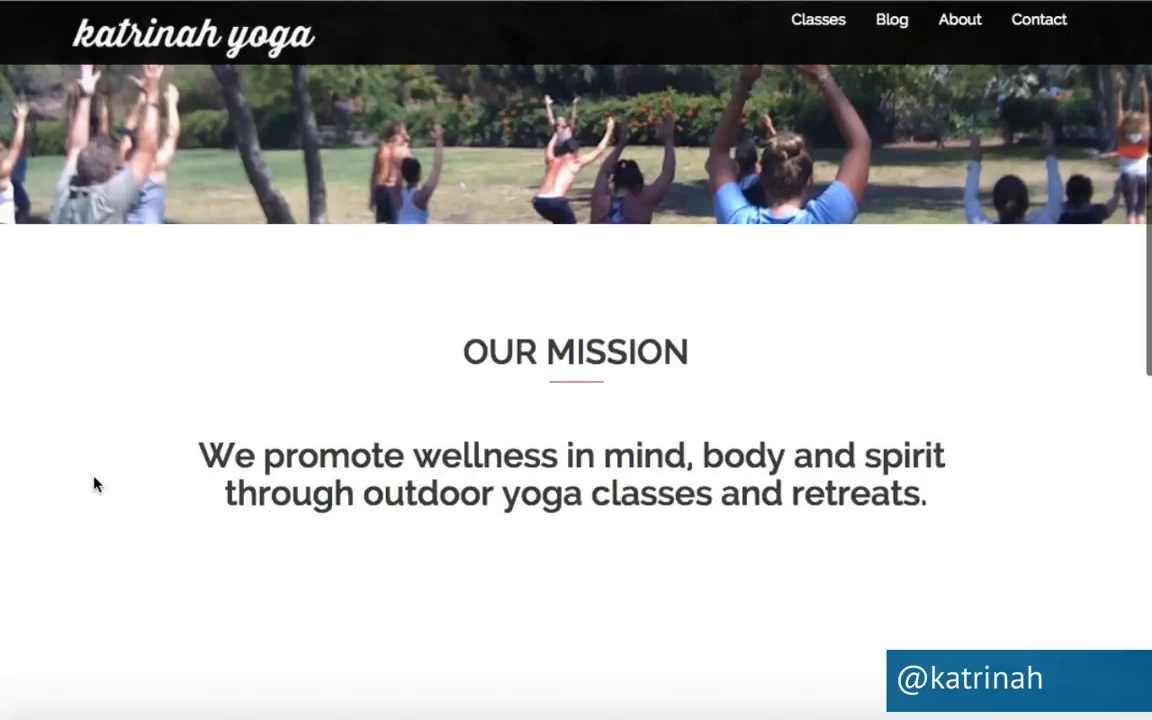
scroll(94, 484, down, 3)
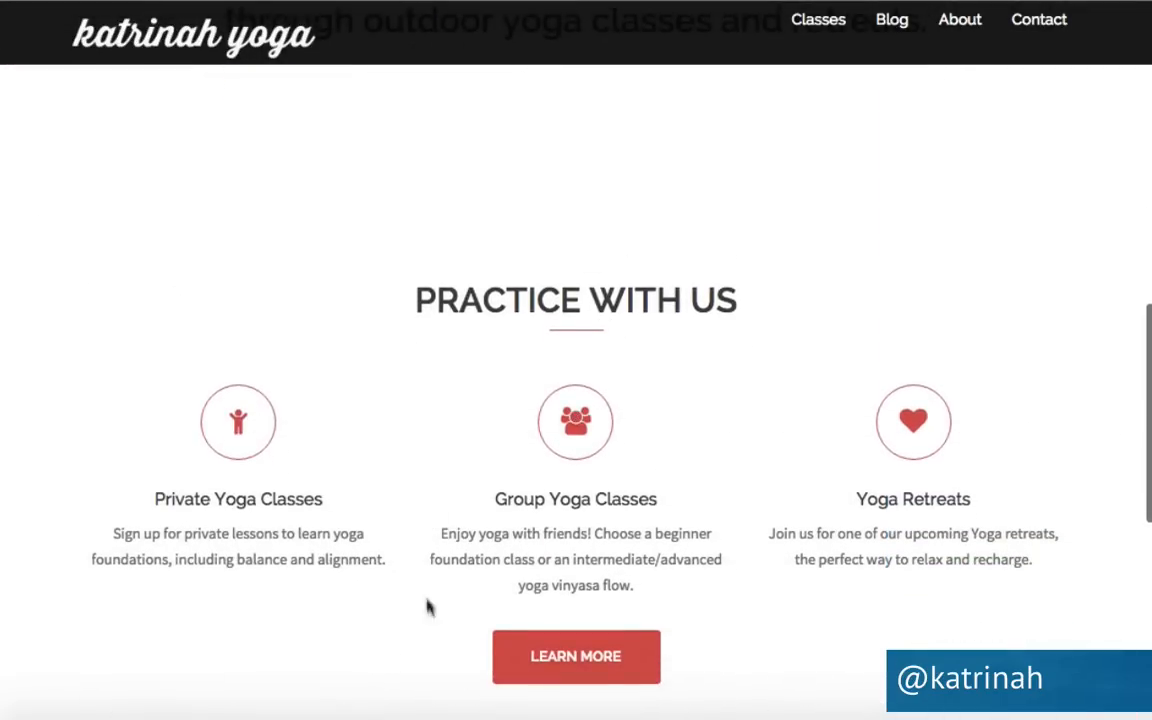
scroll(88, 507, down, 1)
scroll(88, 507, down, 2)
scroll(88, 507, up, 1)
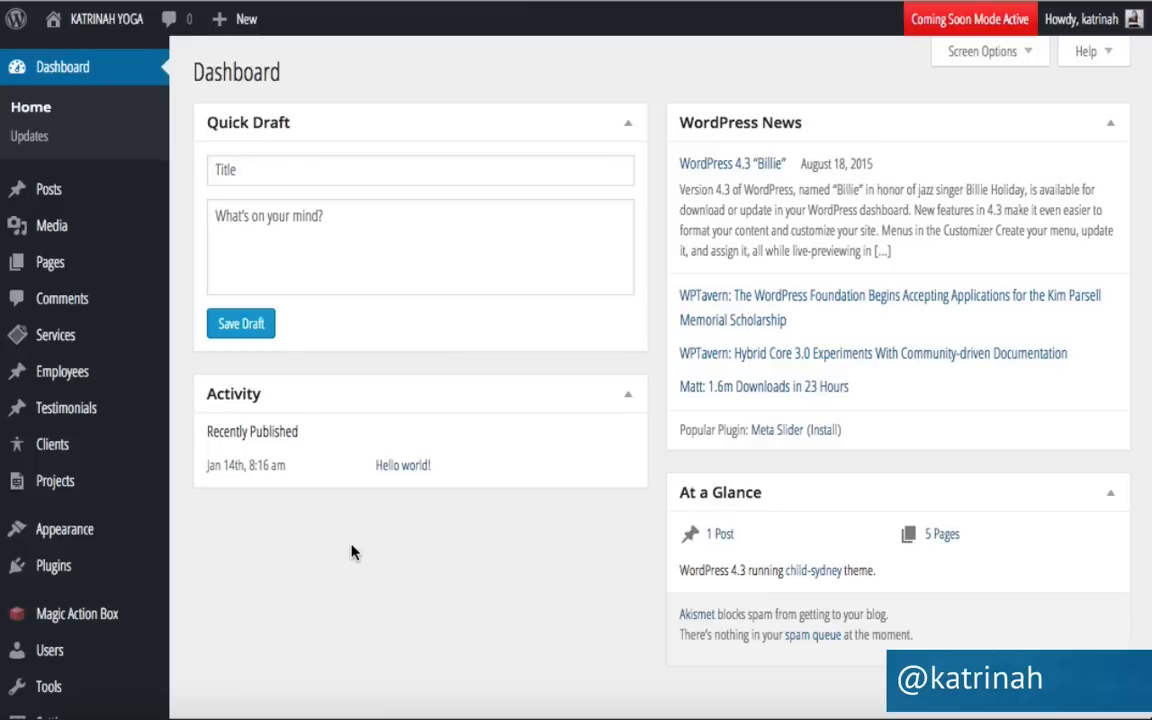
Reopen the Home - Front Page from All Pages and point at the services row's tools.
mouse_move(50, 260)
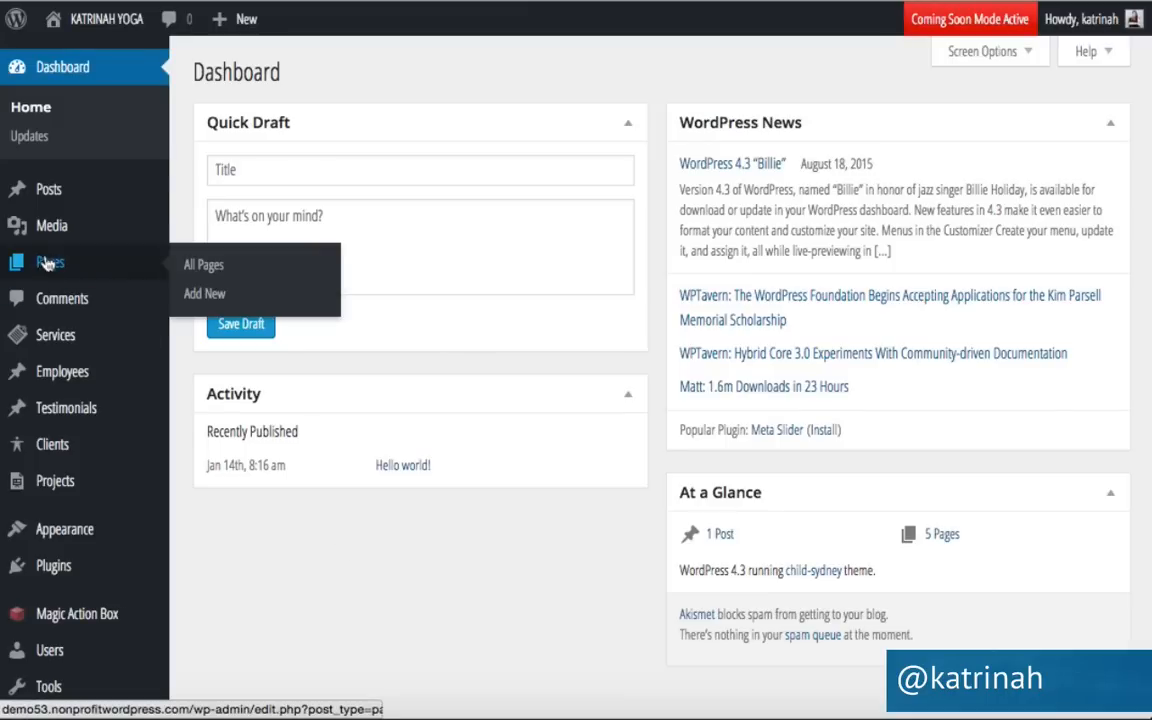
click(214, 267)
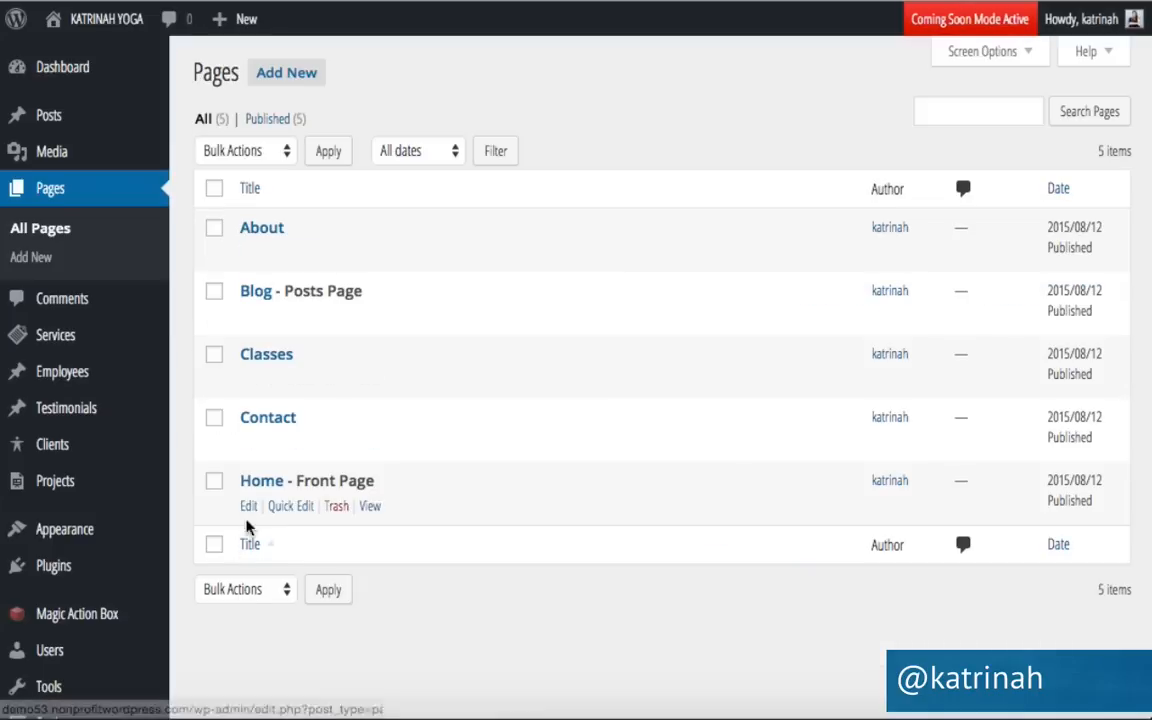
click(248, 507)
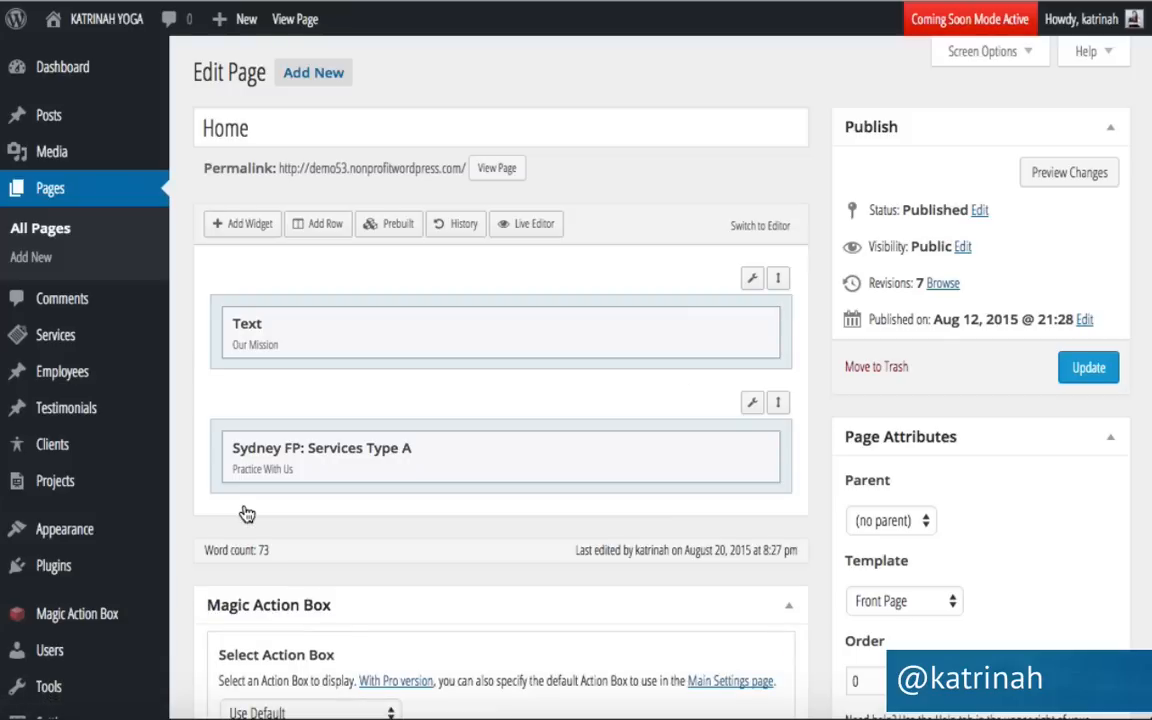
mouse_move(375, 453)
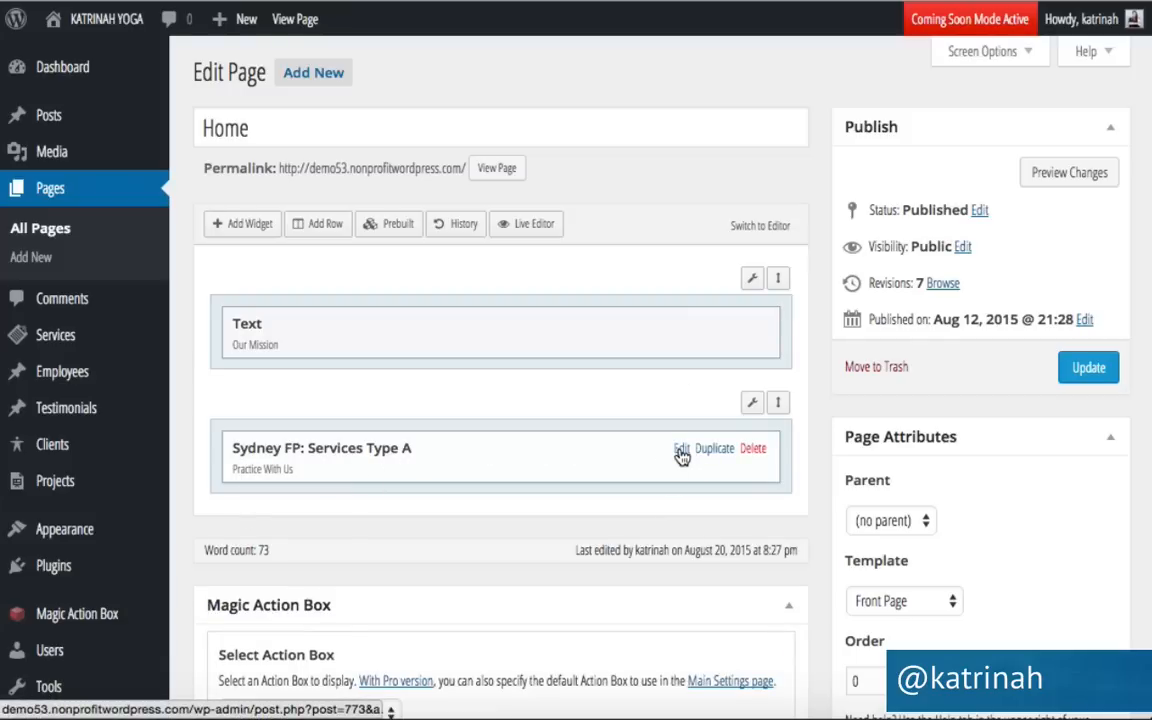
mouse_move(756, 406)
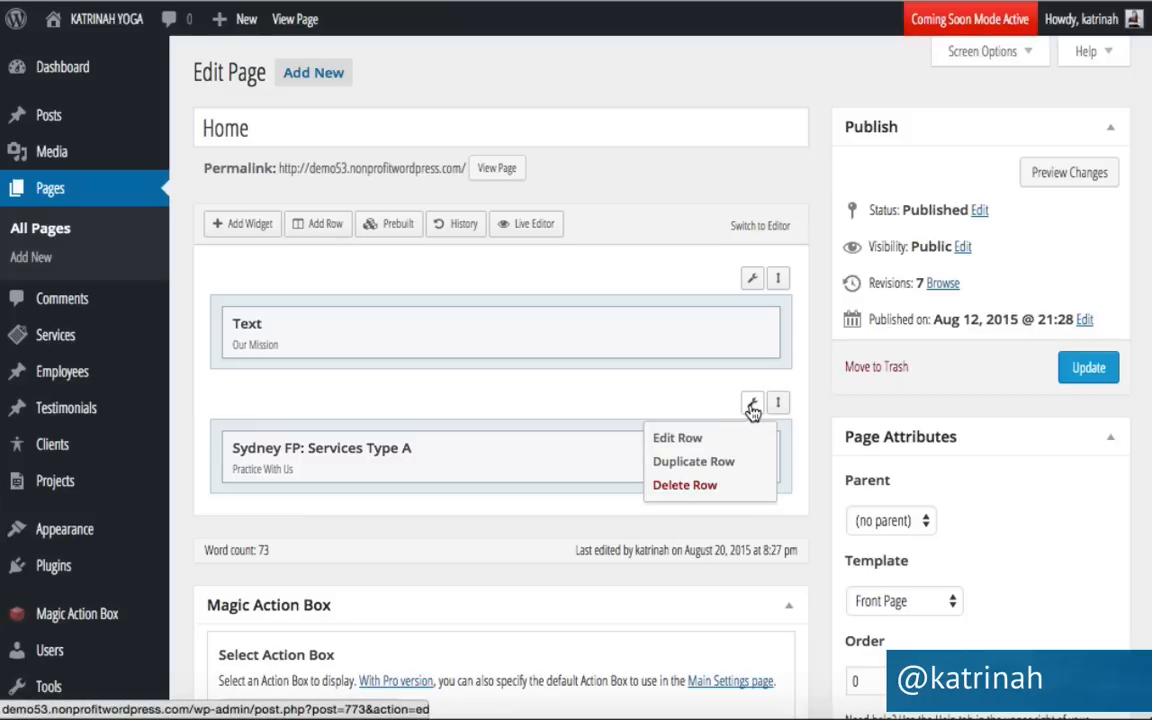
Give the services row 50px top/bottom padding and center-aligned content.
click(685, 440)
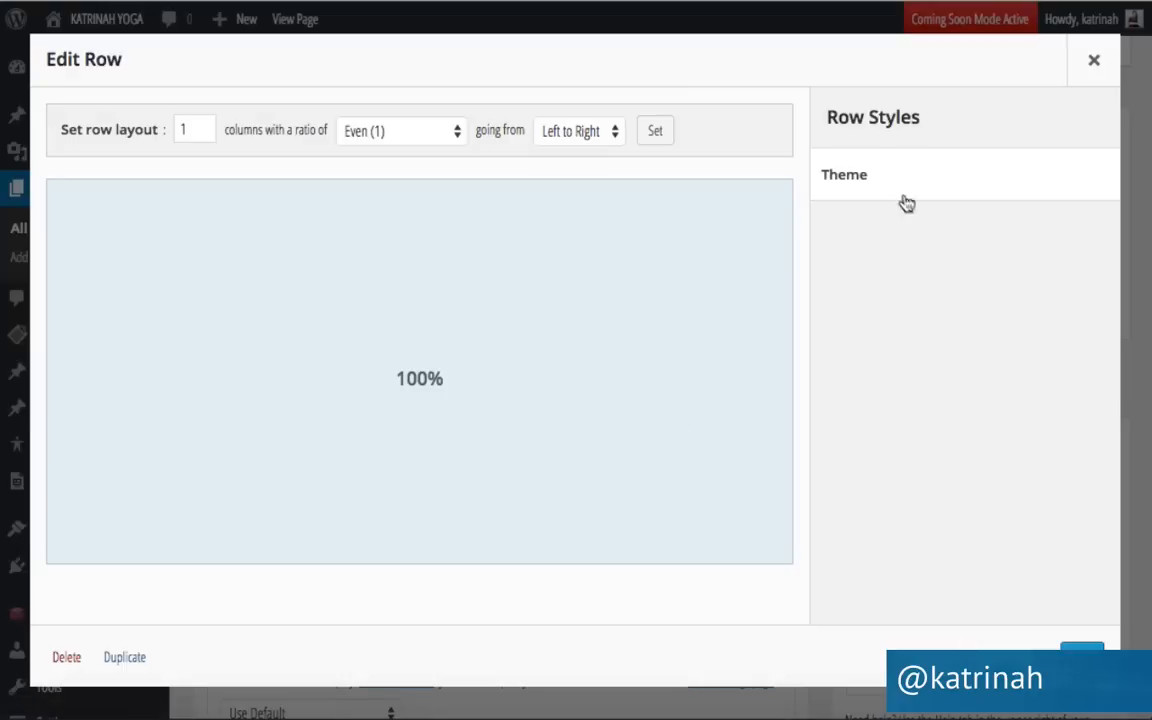
click(847, 178)
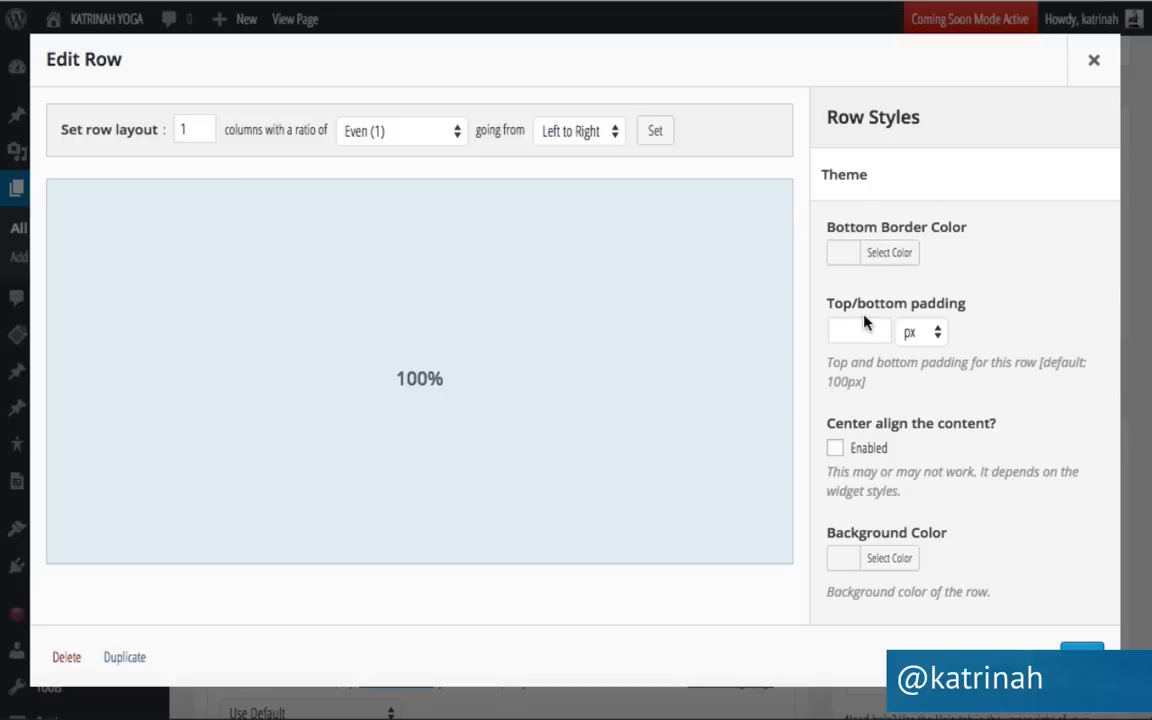
click(843, 334)
click(835, 448)
scroll(950, 427, down, 2)
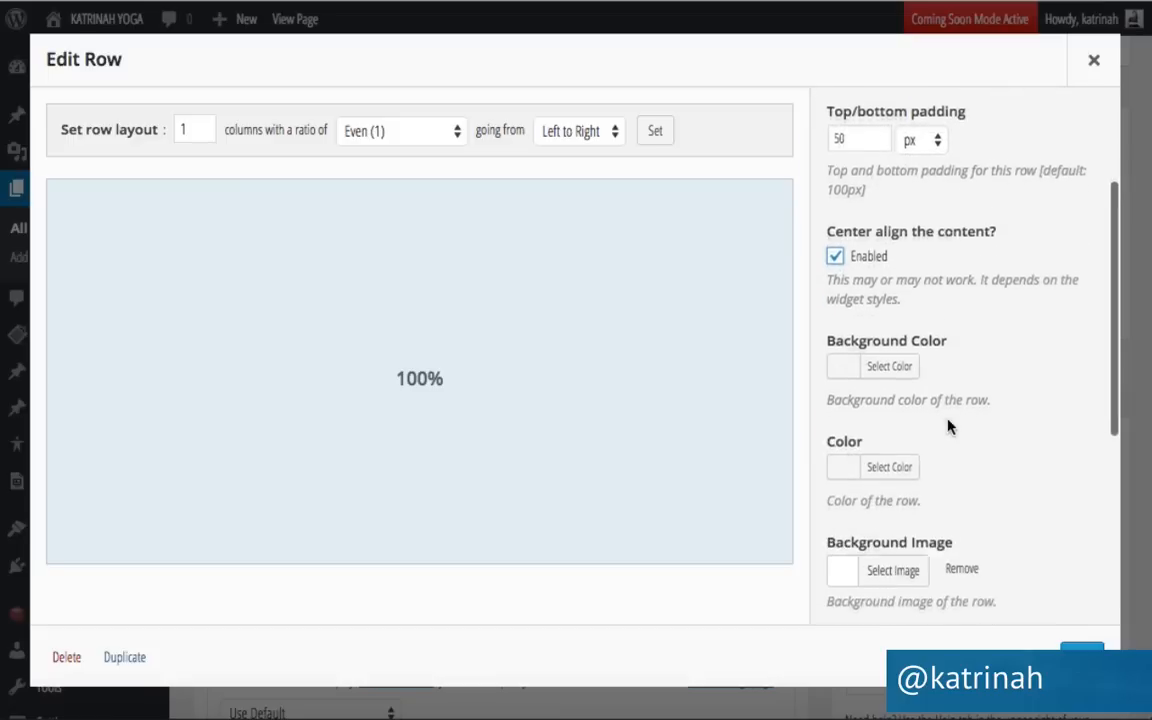
Set the row background colour to #f4f4f4, close the row editor, and update the page.
click(890, 355)
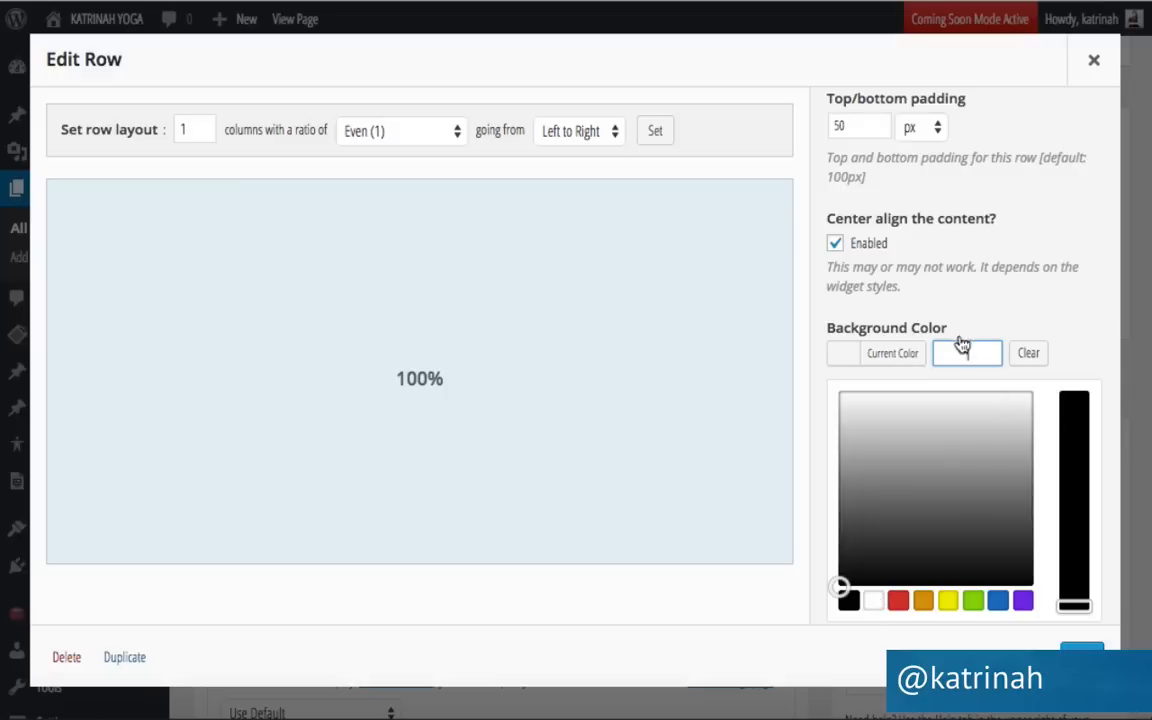
text(#f4f4f4)
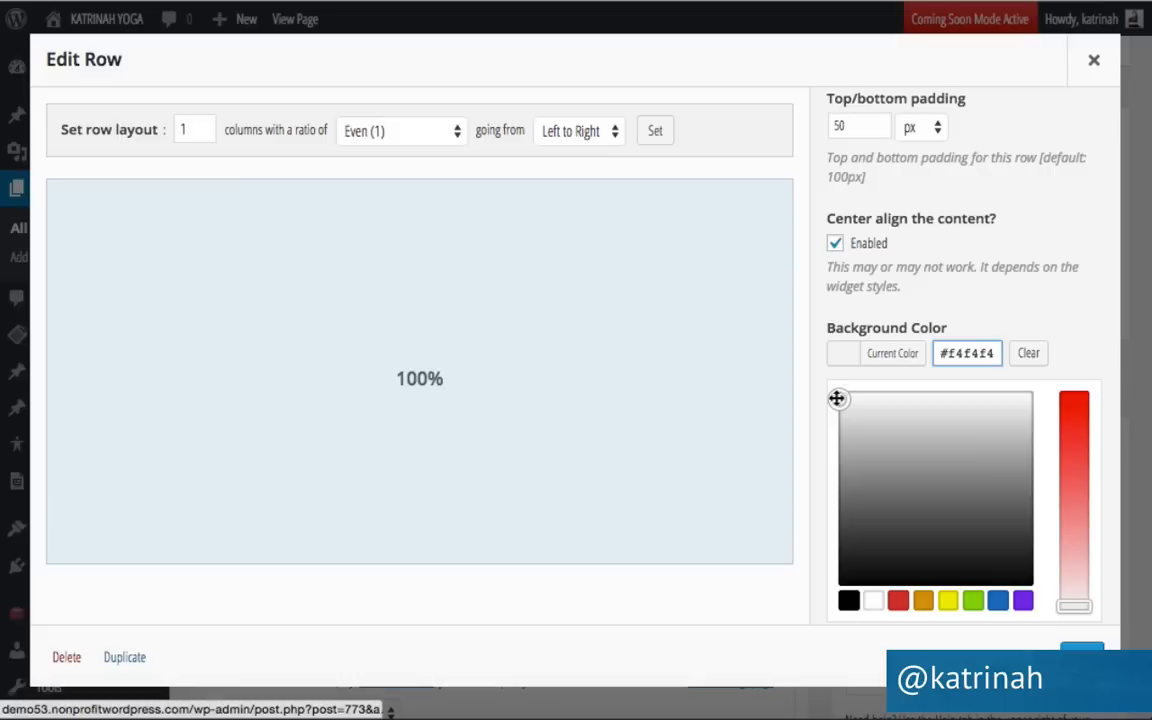
mouse_move(840, 399)
mouse_down()
mouse_move(913, 496)
mouse_move(929, 405)
mouse_move(998, 481)
mouse_up()
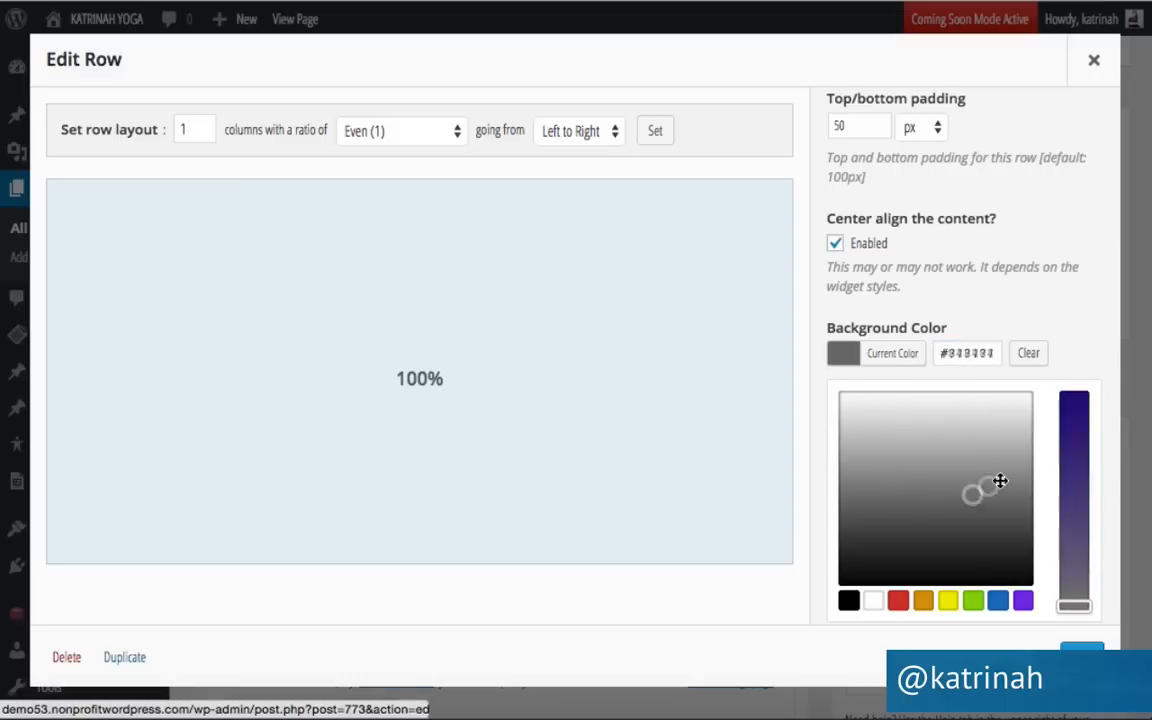
click(973, 600)
mouse_move(889, 423)
mouse_down()
mouse_move(887, 478)
mouse_move(1018, 449)
mouse_move(941, 471)
mouse_move(884, 524)
mouse_move(967, 527)
mouse_move(932, 521)
mouse_up()
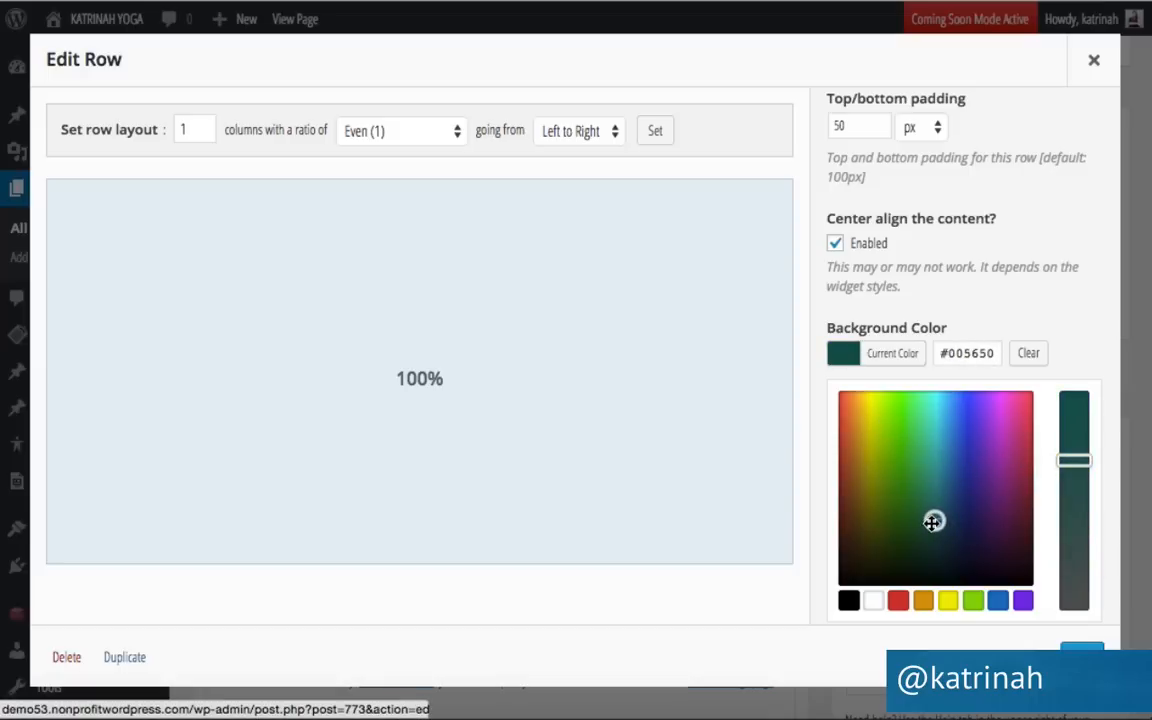
triple_click(976, 347)
text(#f4f4f4)
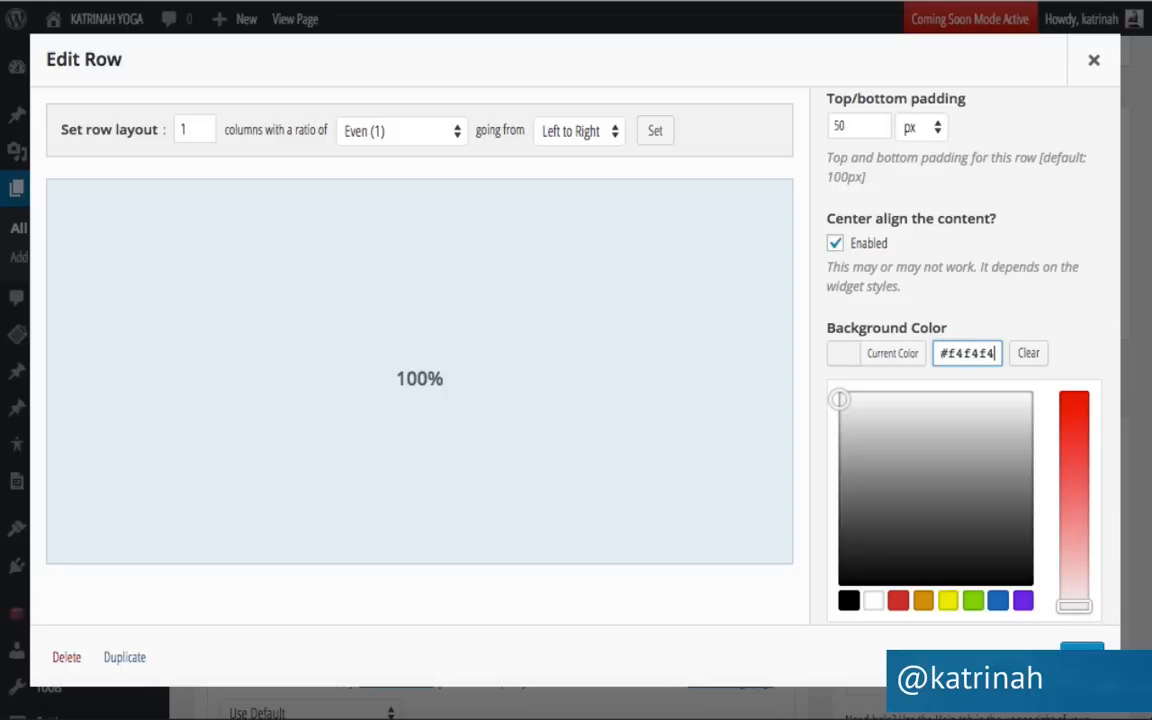
click(1082, 655)
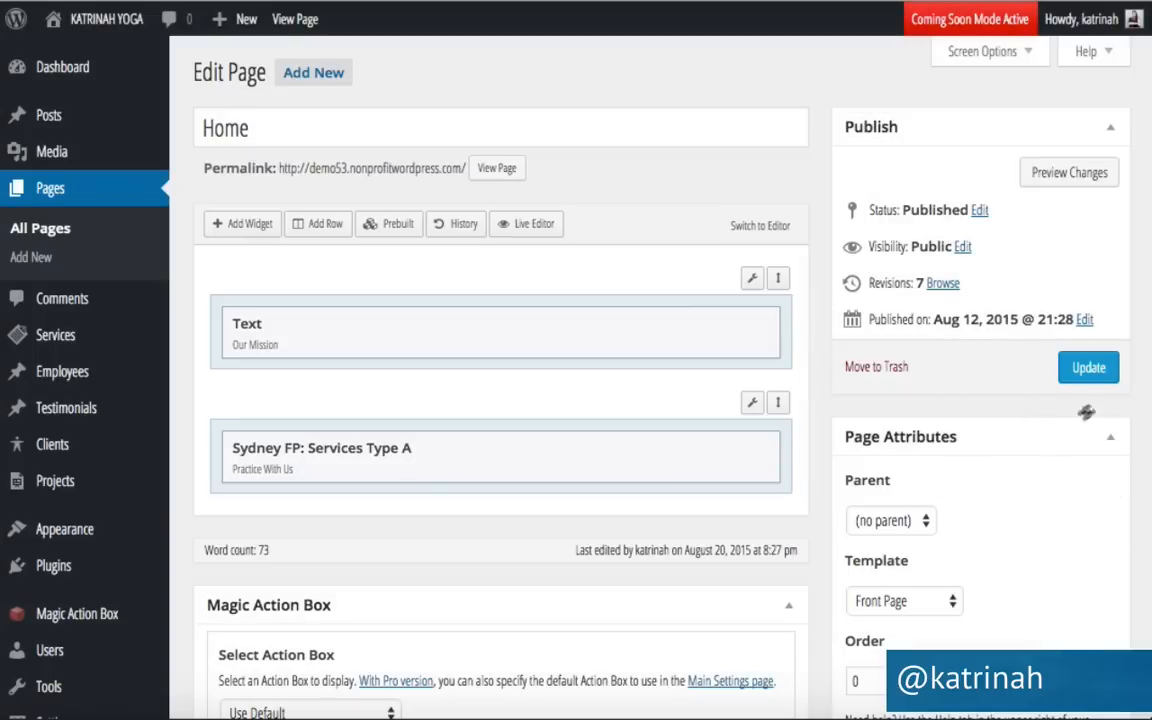
click(1078, 370)
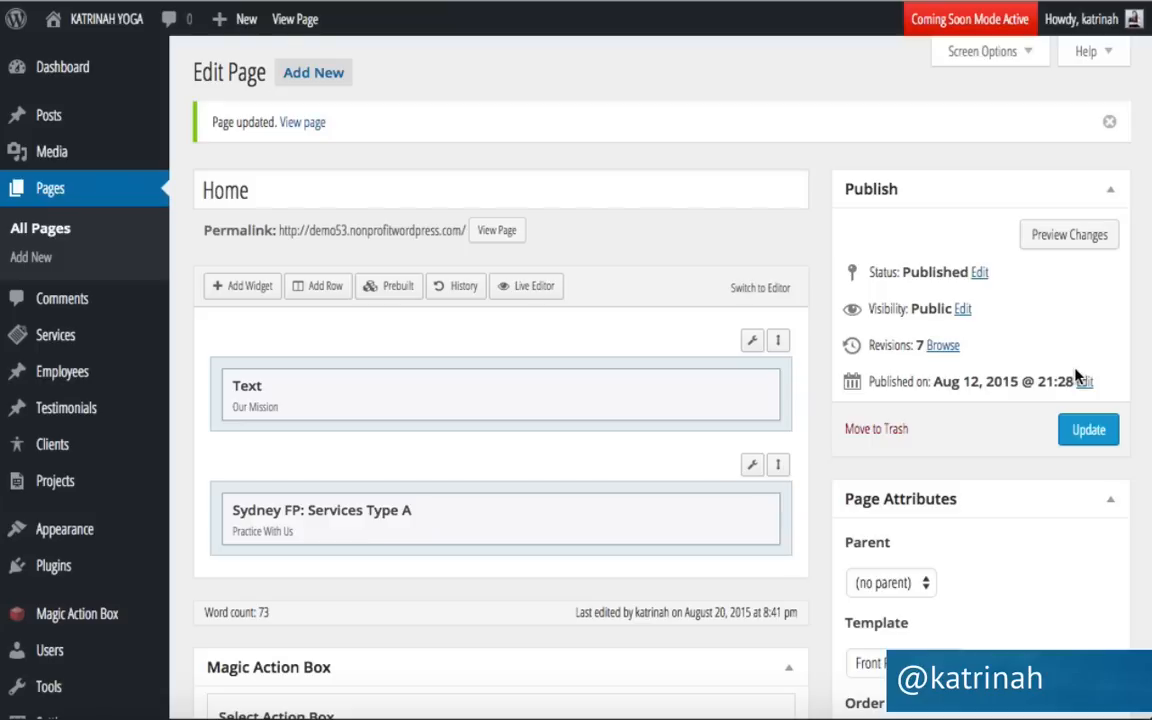
Preview the live home page and scroll to the light grey Practice With Us section.
mouse_move(90, 20)
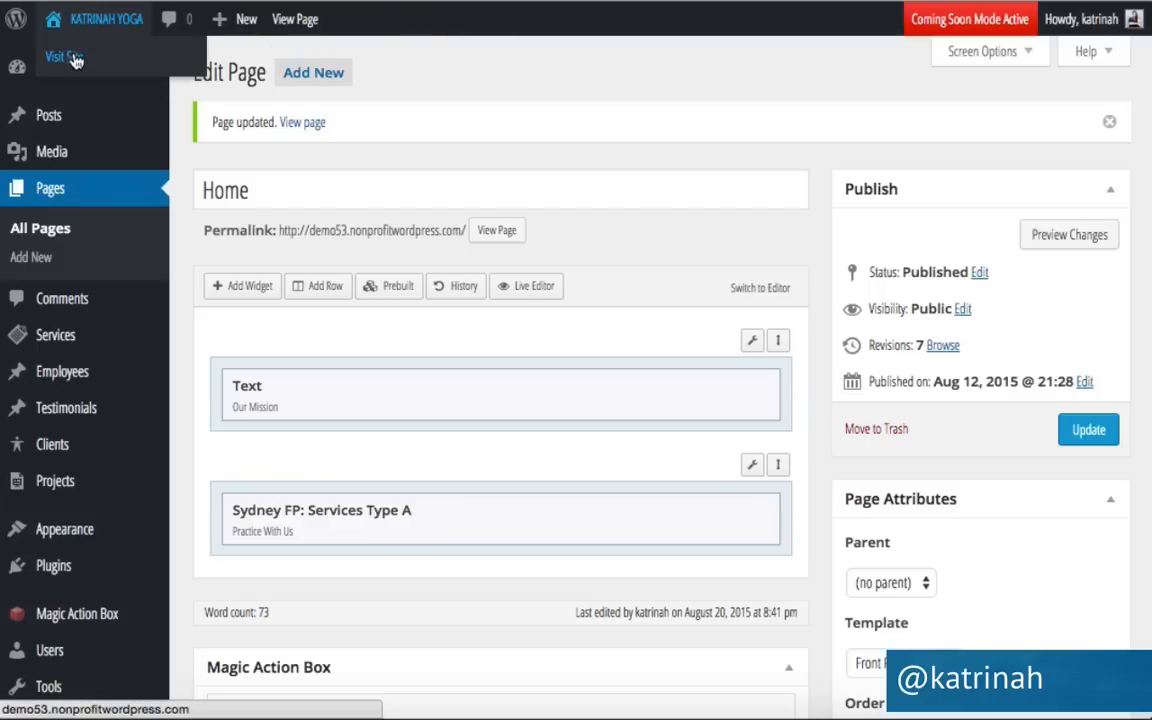
click(68, 57)
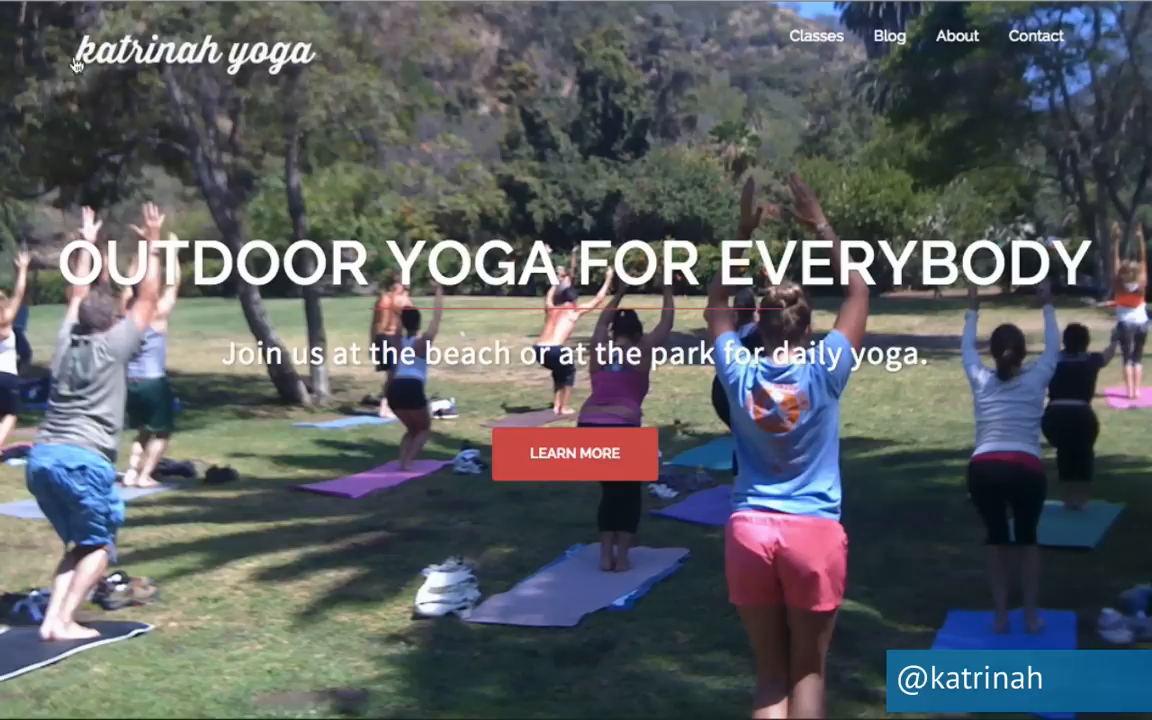
scroll(117, 437, down, 1)
scroll(117, 437, down, 8)
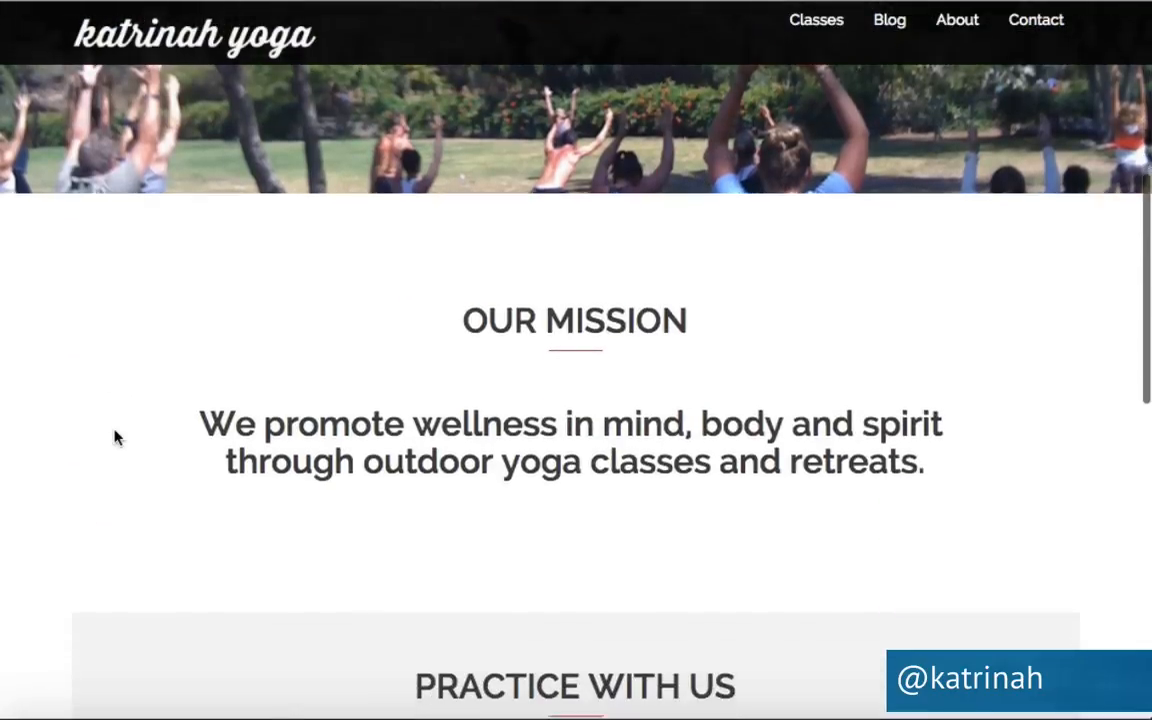
scroll(117, 437, down, 4)
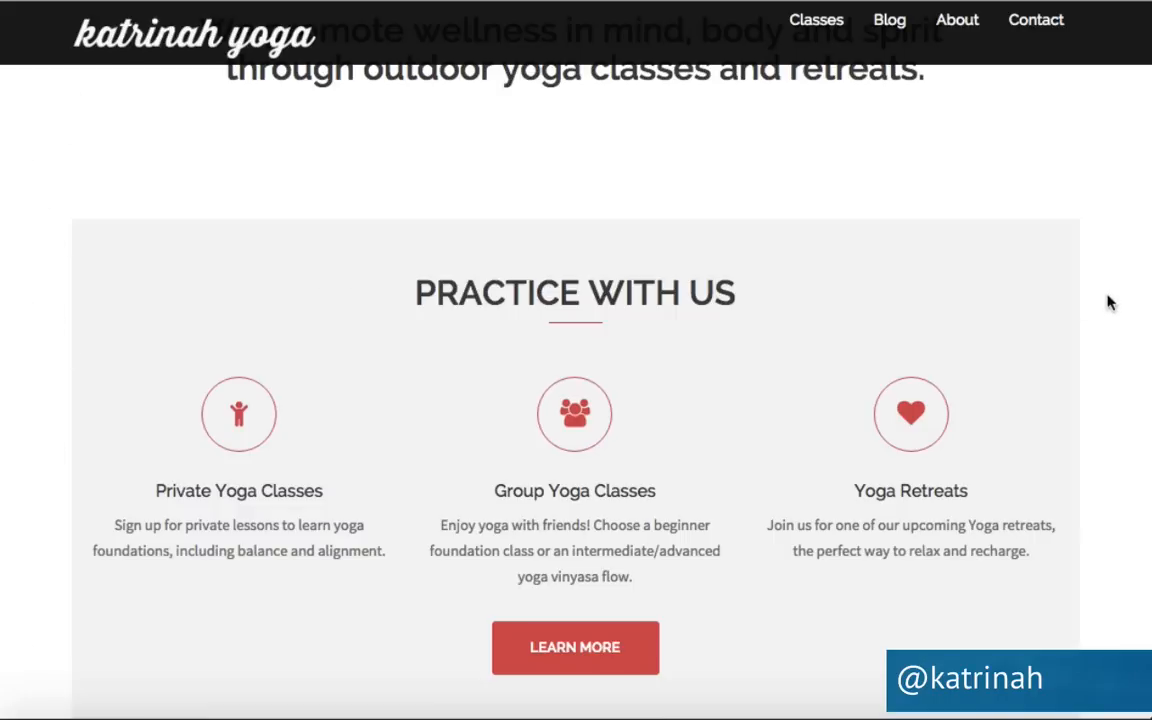
scroll(1106, 426, down, 4)
scroll(1106, 426, up, 3)
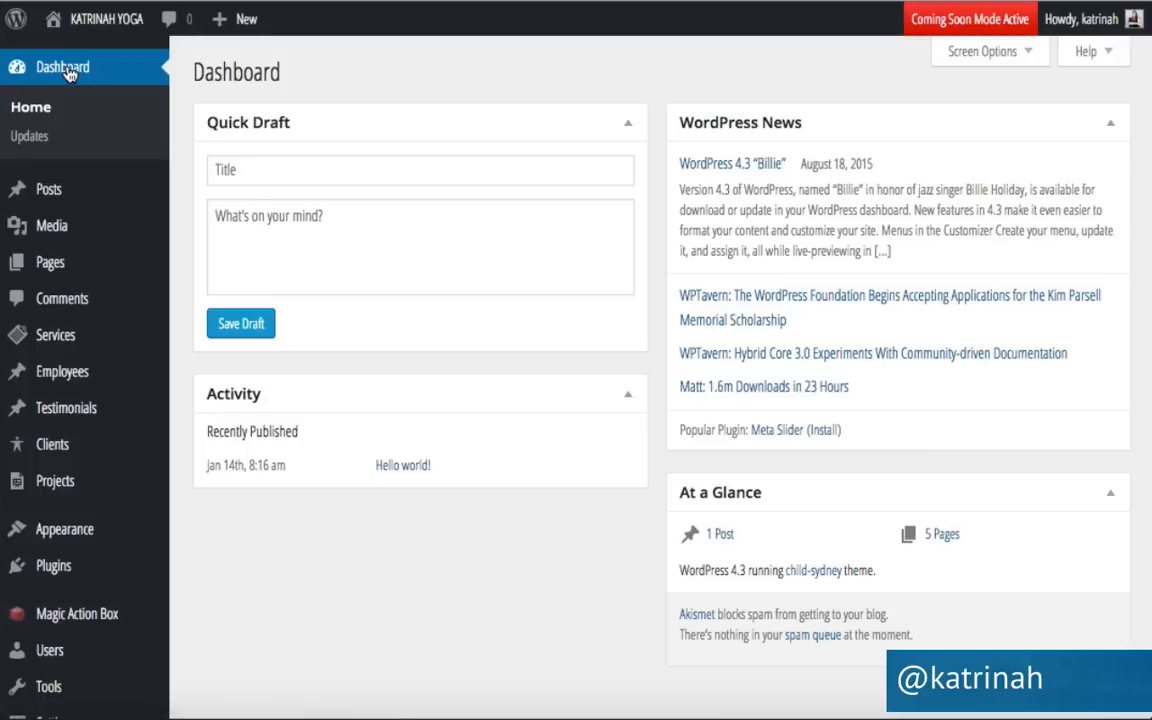
Open the Home page in the page builder from All Pages.
mouse_move(49, 279)
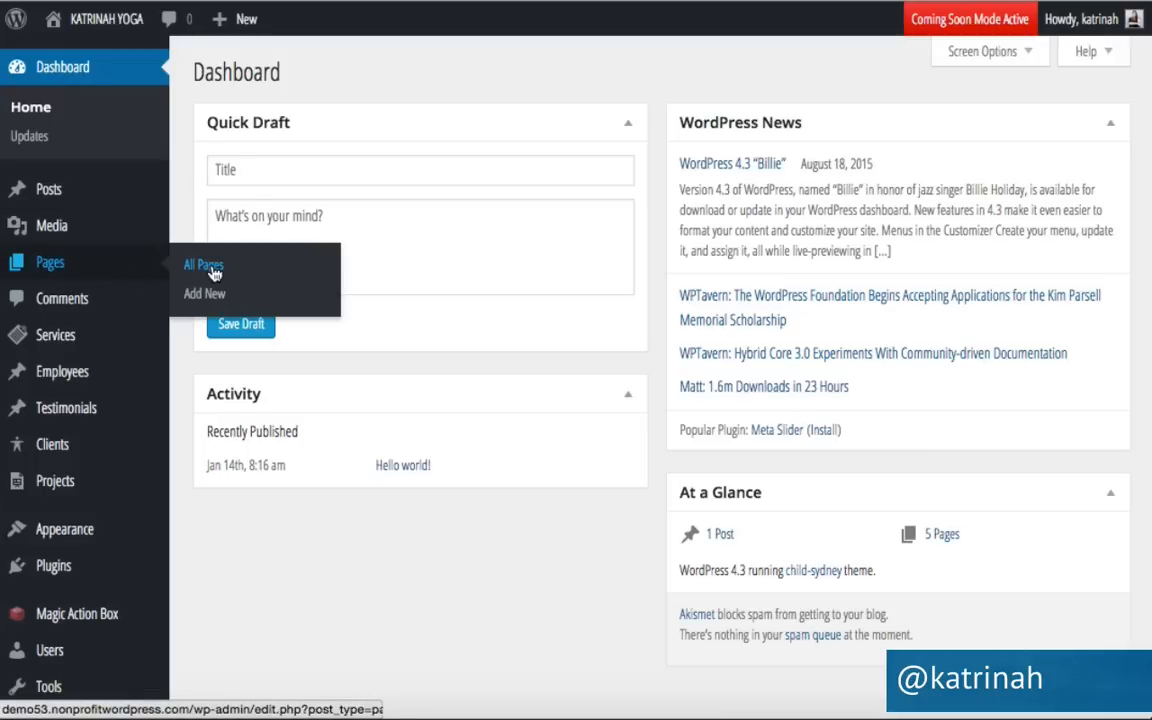
click(211, 266)
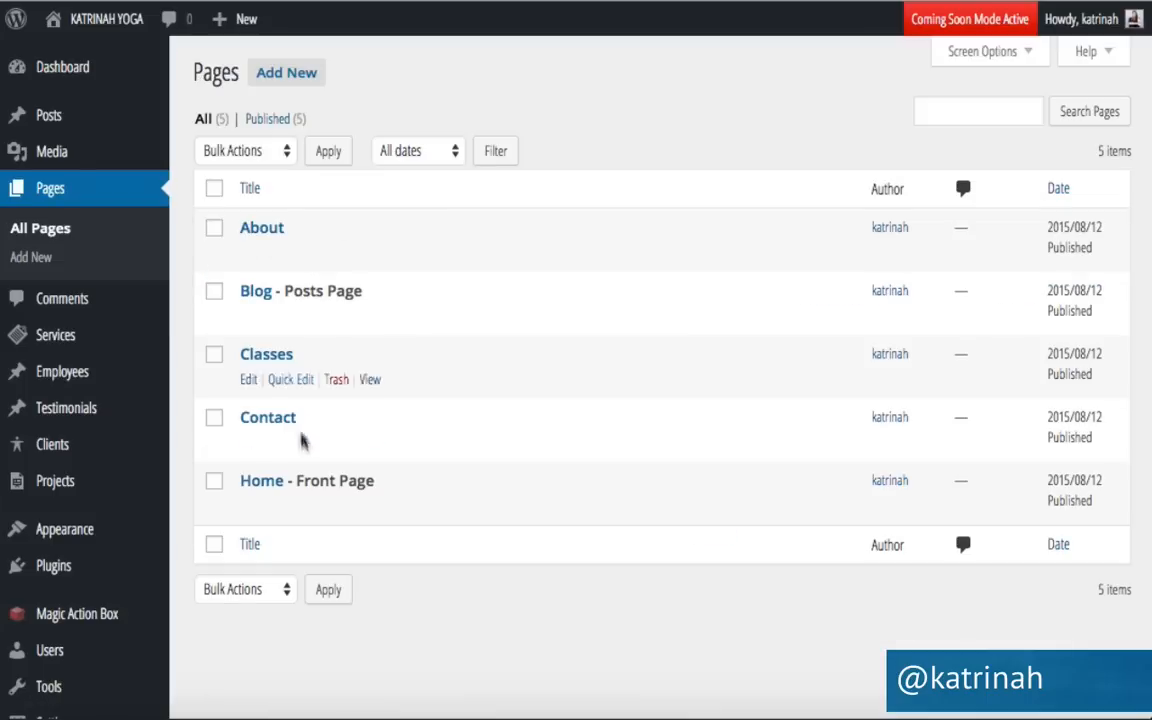
click(248, 507)
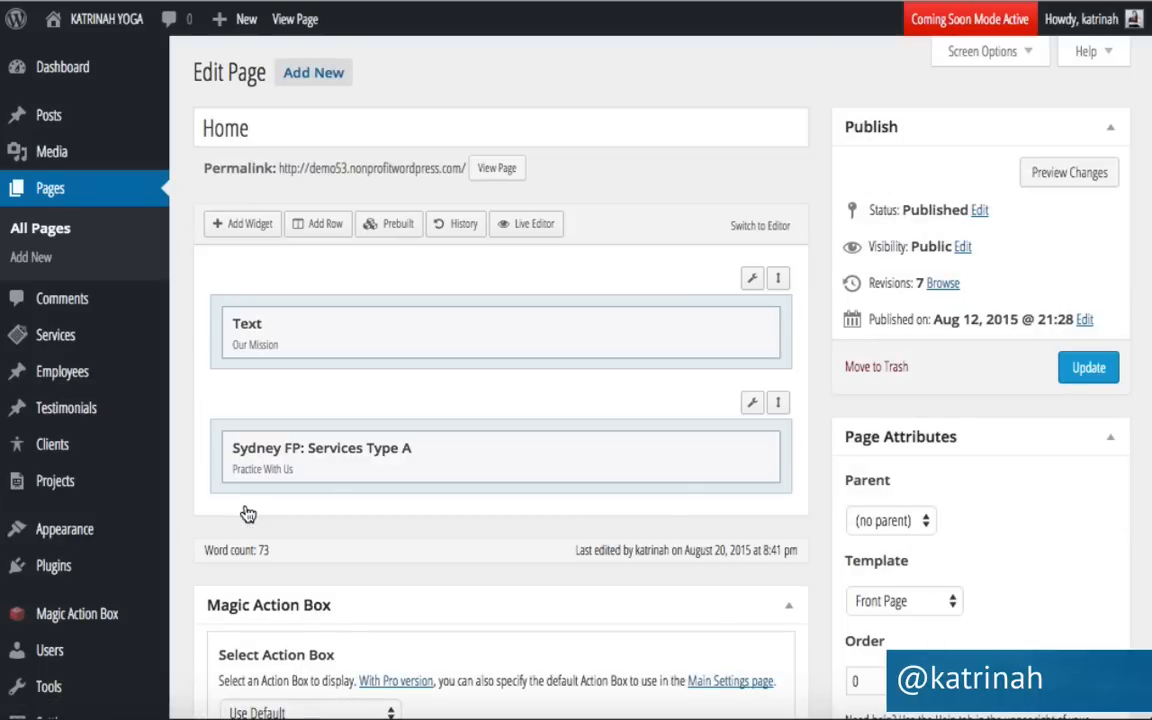
Switch the services row's Row Layout to Full Width Stretched.
mouse_move(753, 403)
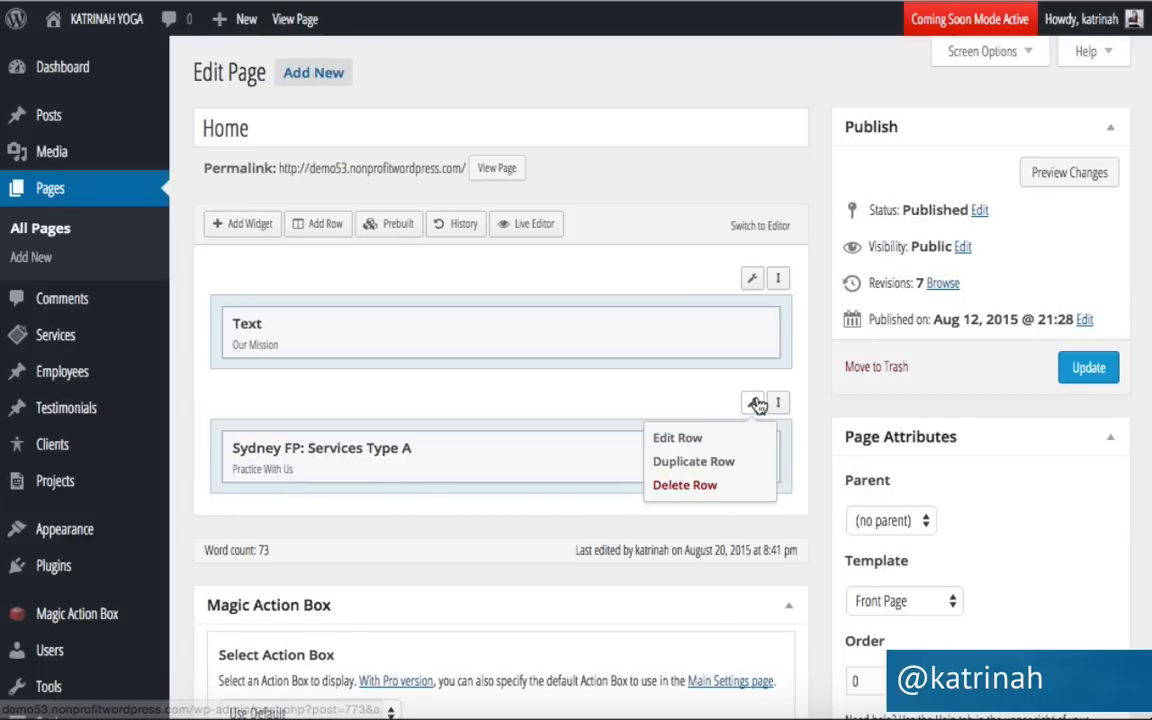
click(720, 440)
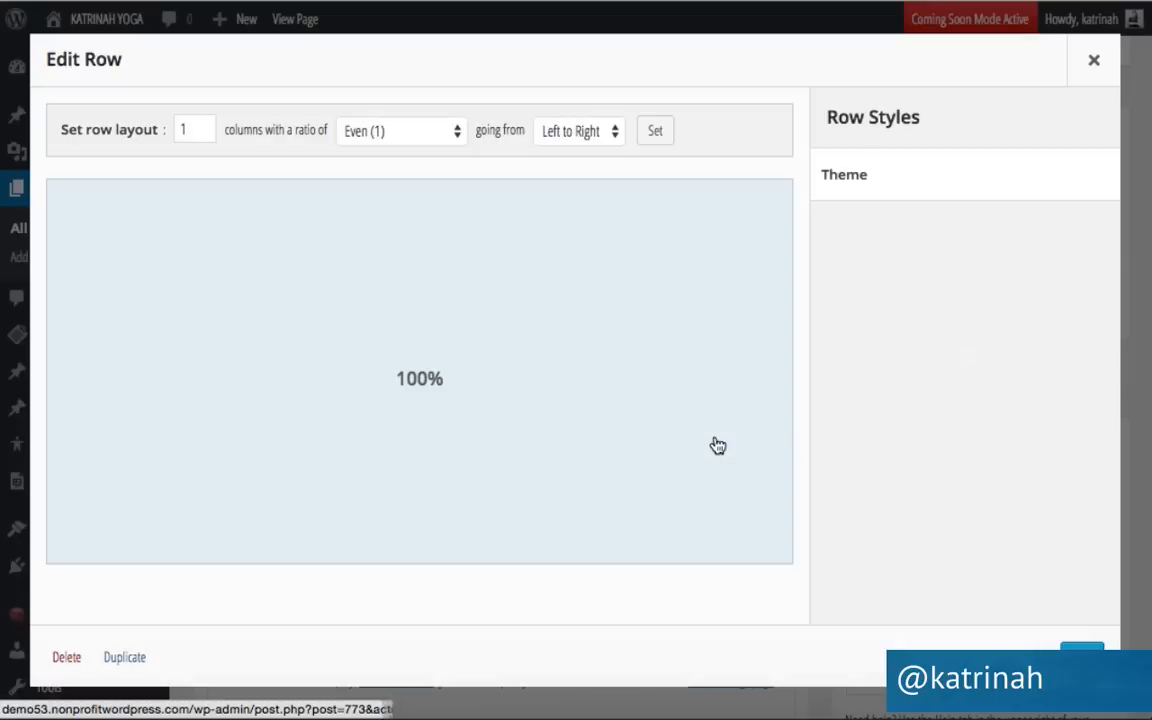
click(848, 176)
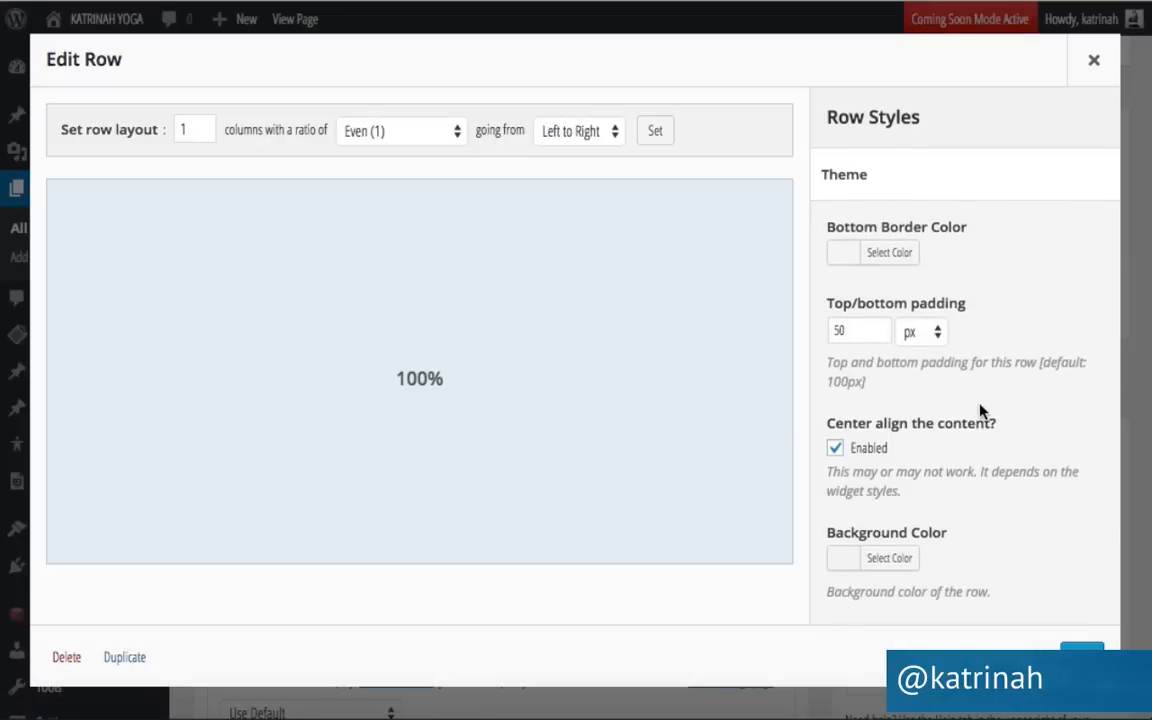
scroll(980, 408, down, 5)
scroll(980, 408, down, 1)
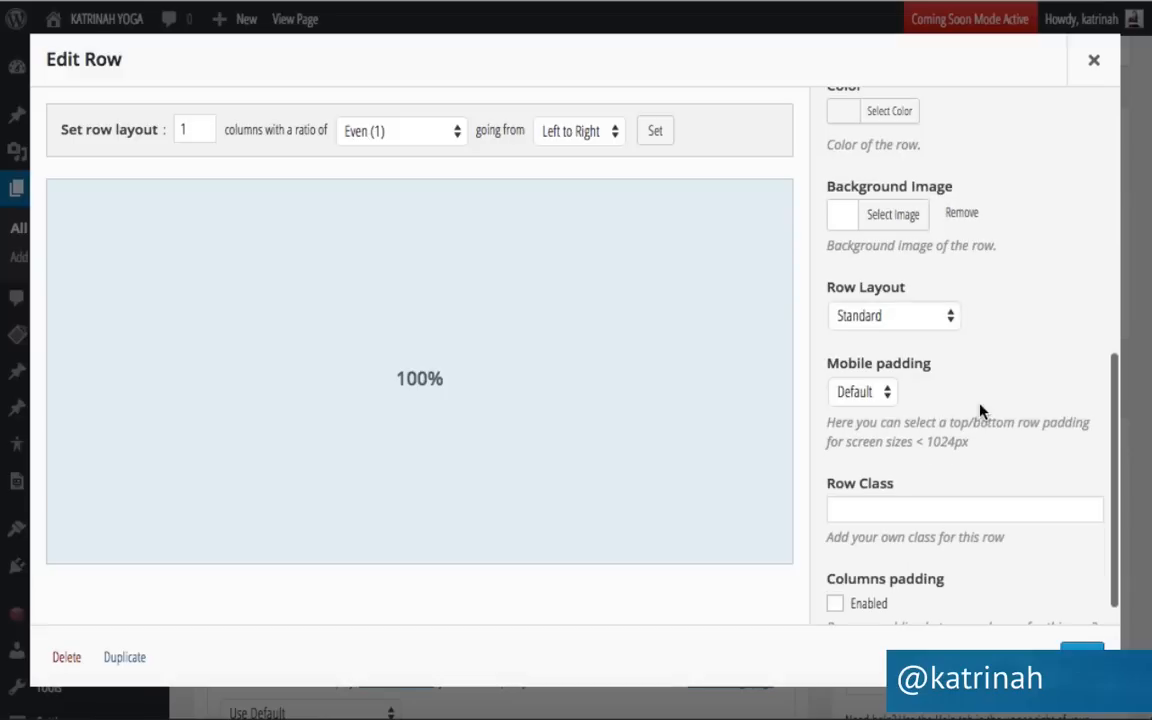
click(872, 318)
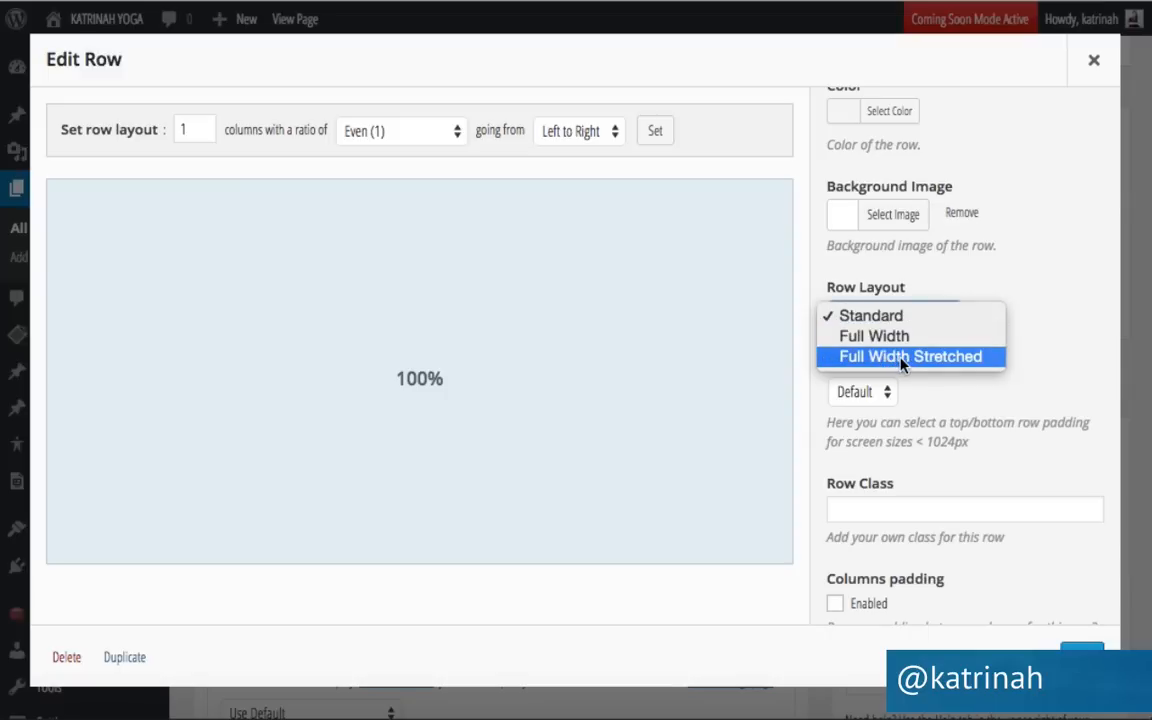
click(880, 360)
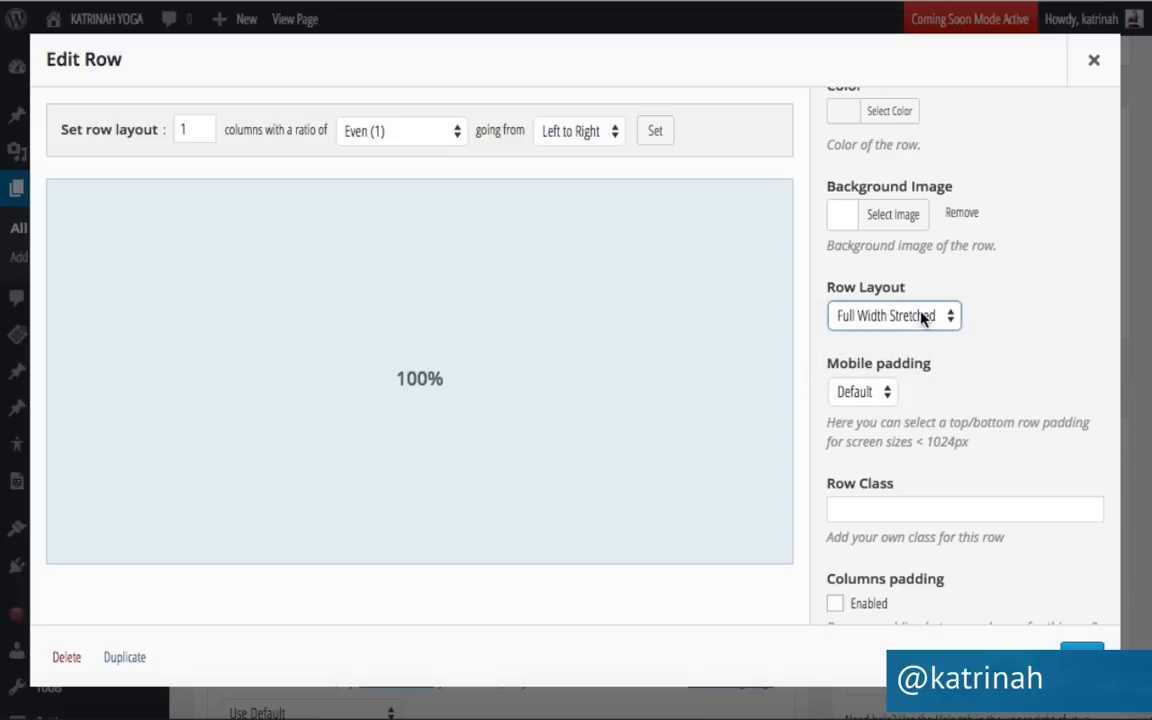
click(1083, 658)
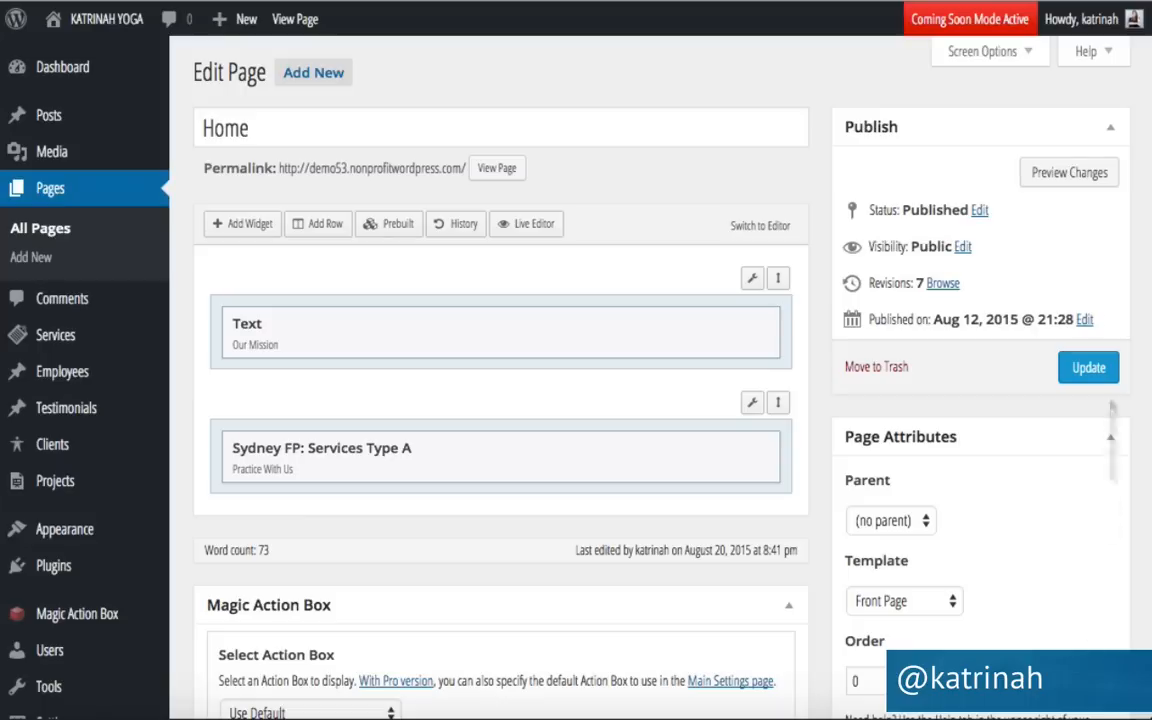
click(1085, 369)
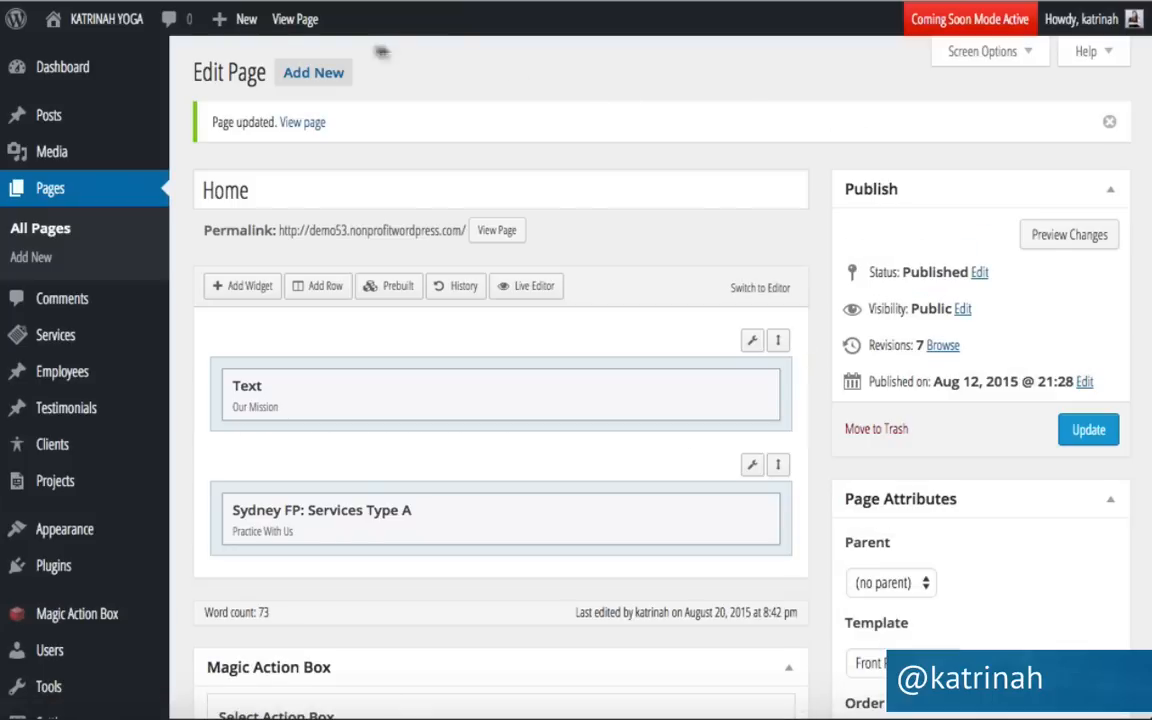
mouse_move(100, 19)
click(78, 58)
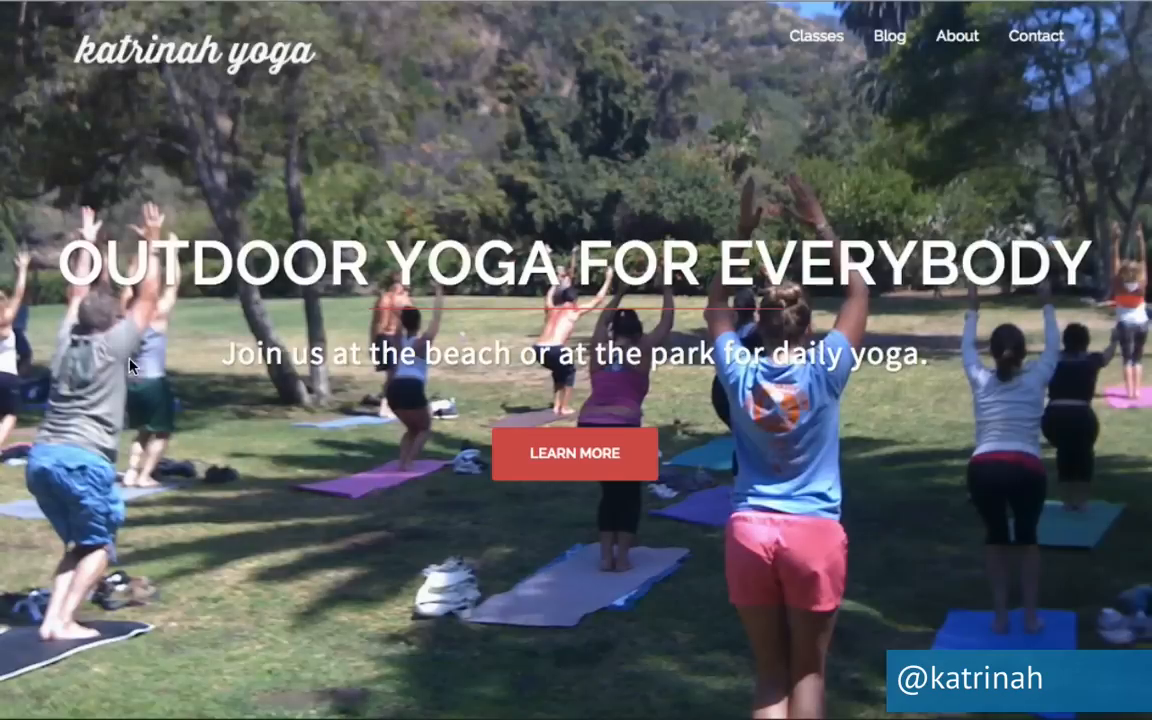
scroll(130, 367, down, 5)
scroll(130, 367, down, 5)
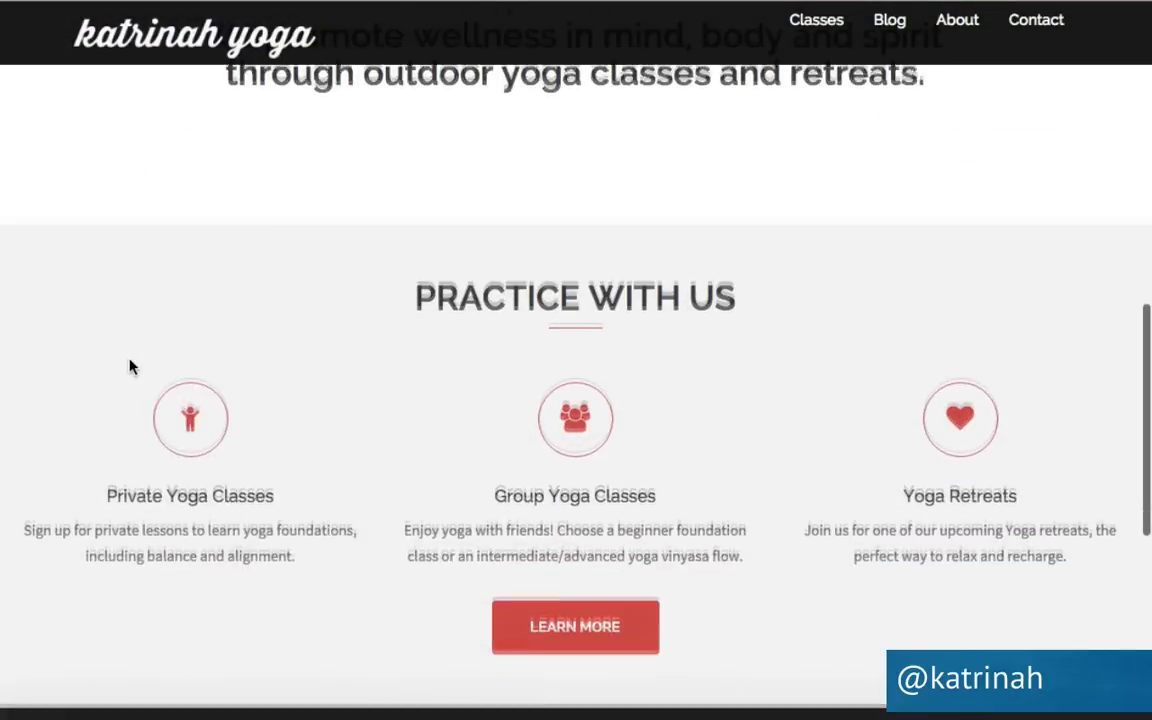
scroll(88, 459, down, 2)
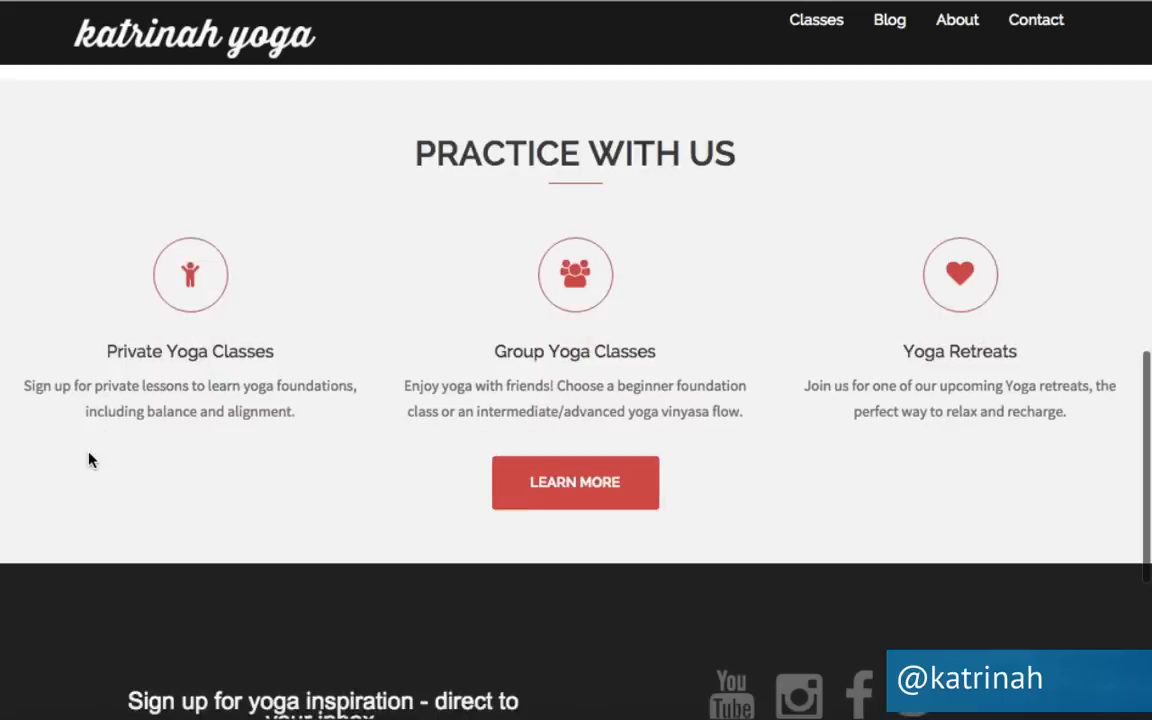
scroll(88, 459, up, 2)
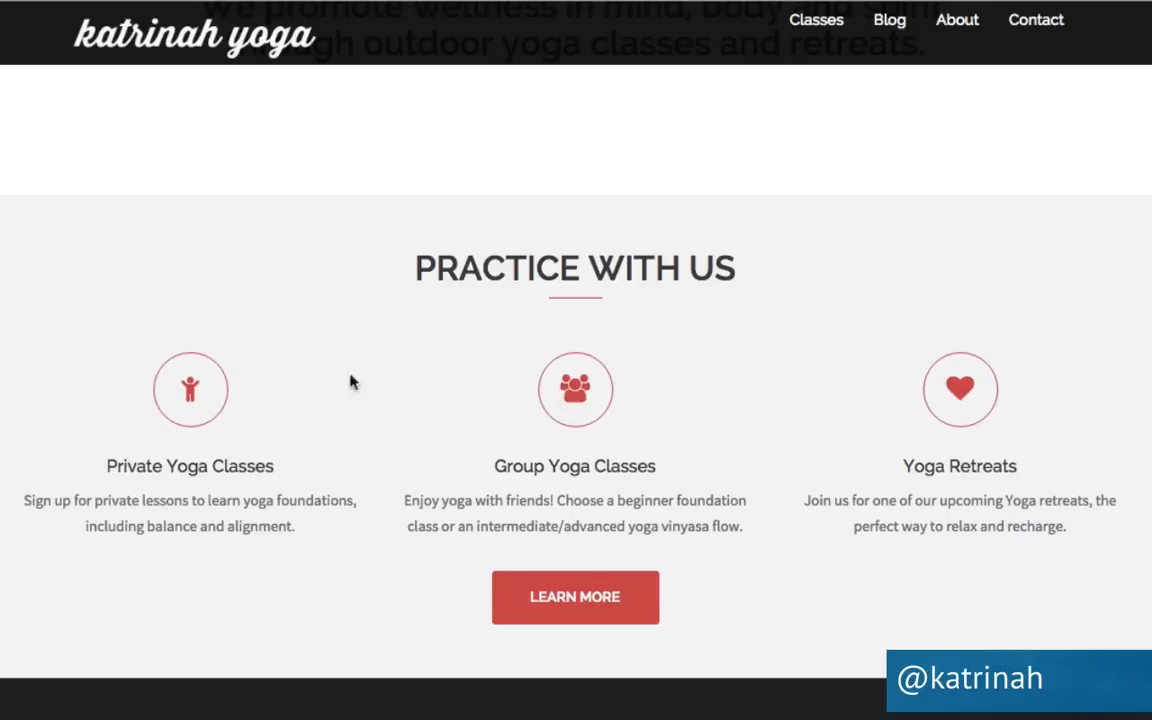
scroll(192, 390, up, 2)
scroll(192, 390, up, 3)
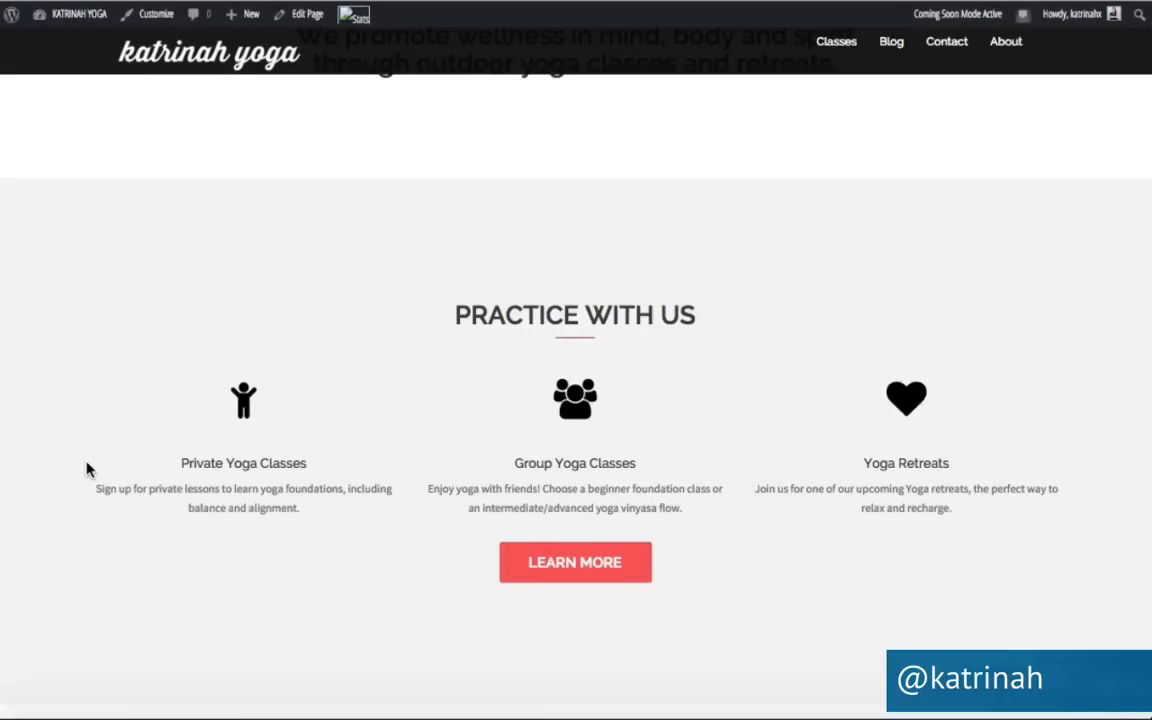
Scroll the live page to the video section and highlight the 'Stand Up Paddleboard Yoga' heading.
scroll(87, 470, down, 2)
scroll(87, 470, up, 2)
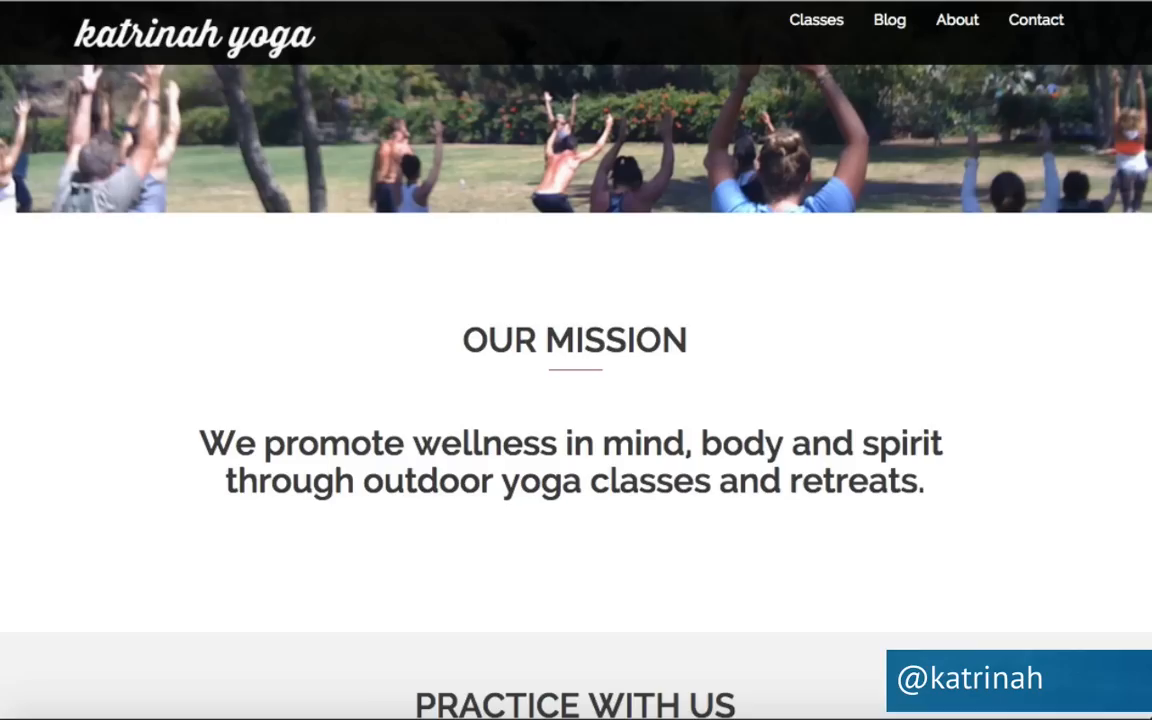
scroll(441, 450, down, 5)
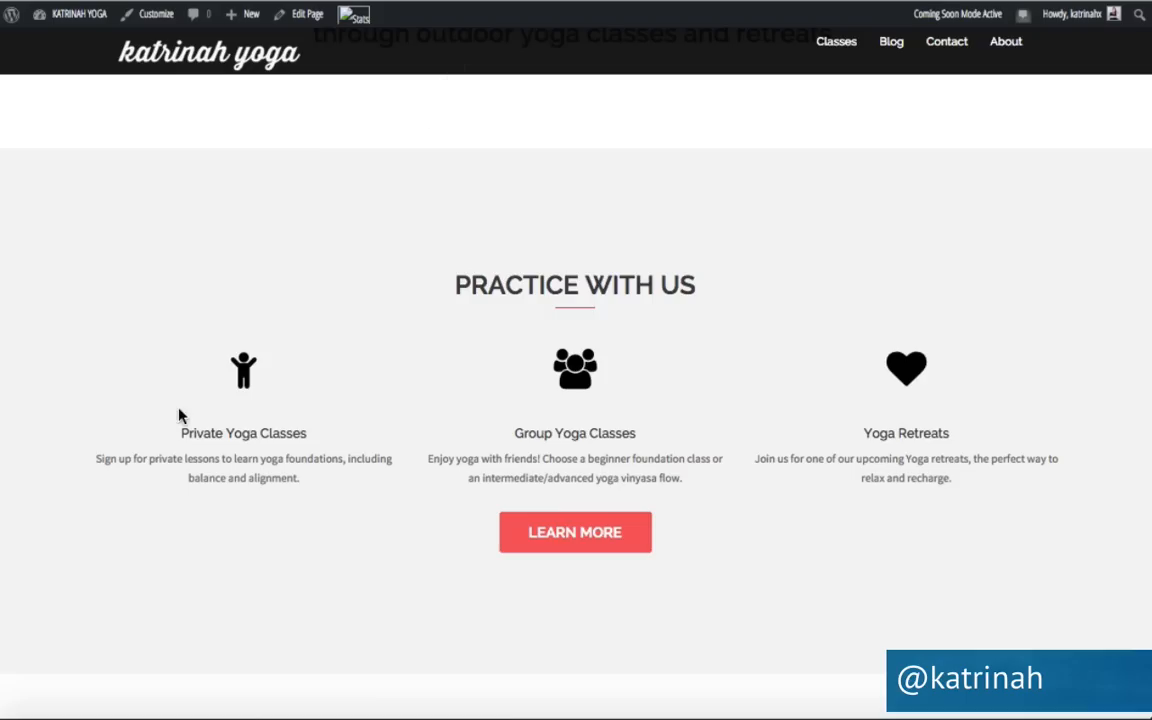
scroll(179, 415, down, 5)
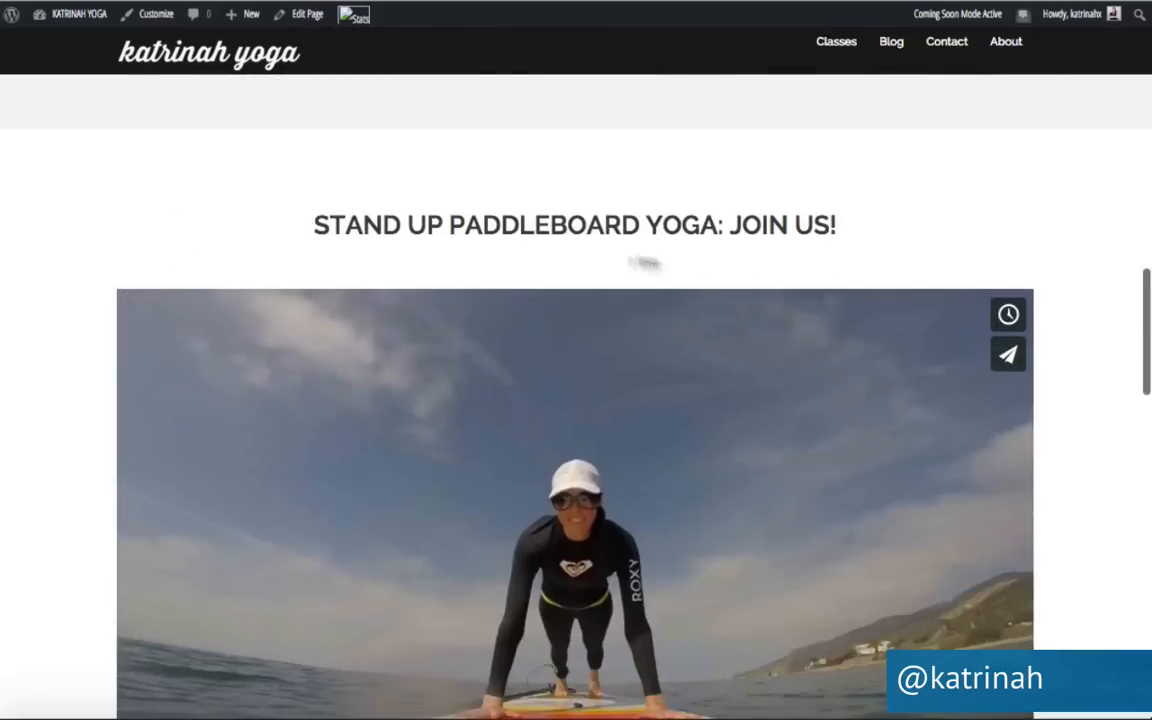
scroll(692, 455, down, 4)
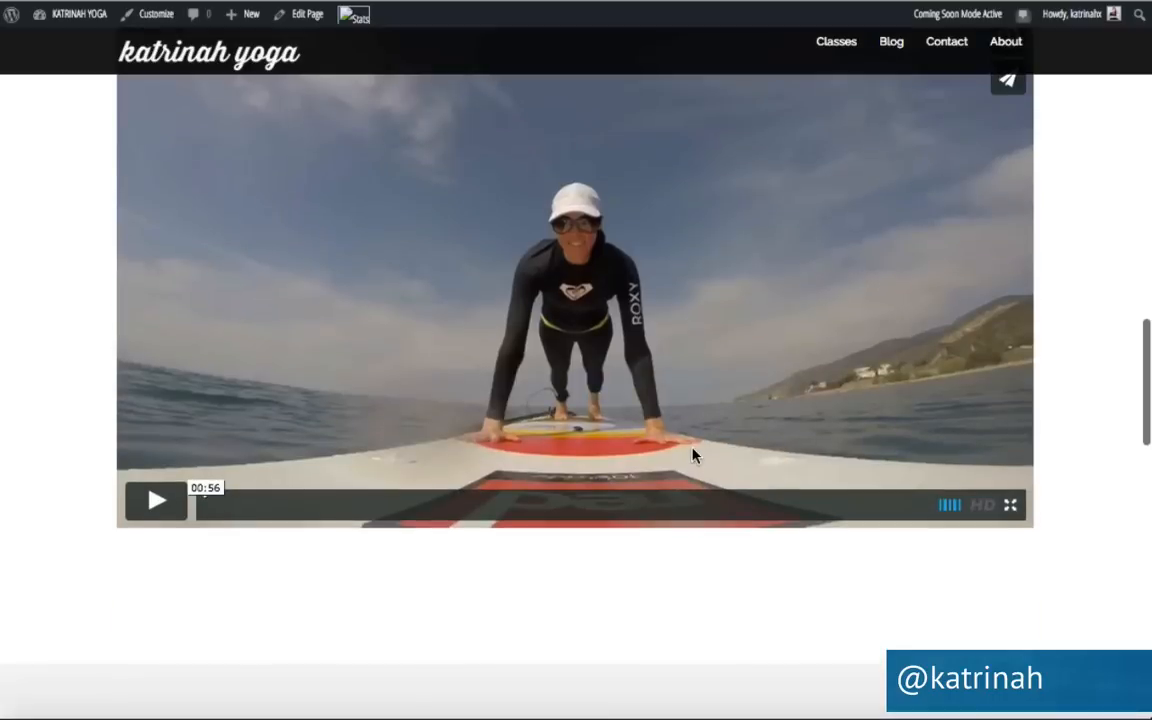
scroll(692, 455, up, 1)
scroll(695, 455, up, 1)
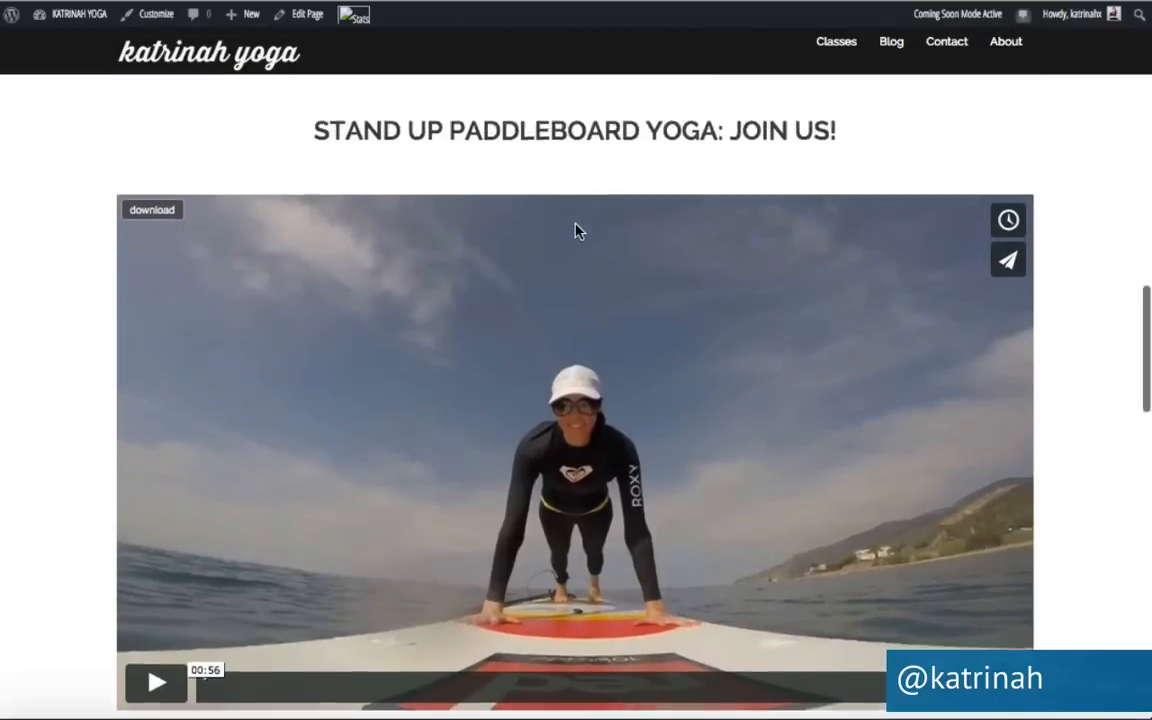
scroll(573, 231, up, 3)
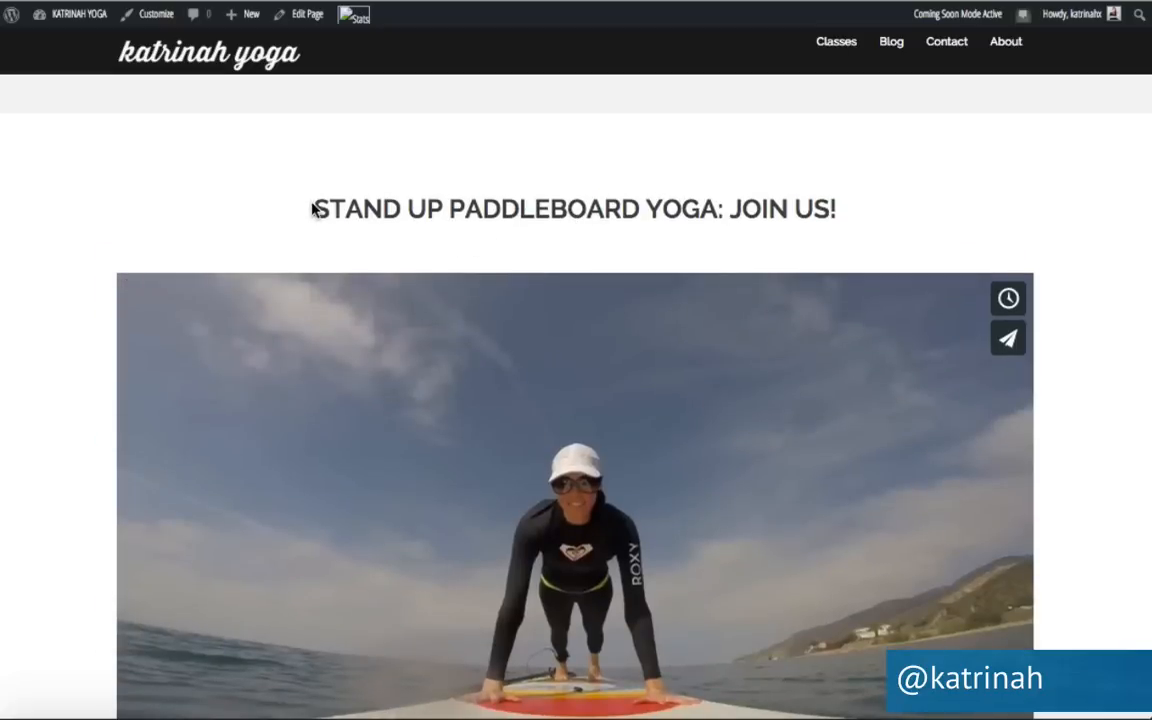
drag(313, 208, 864, 198)
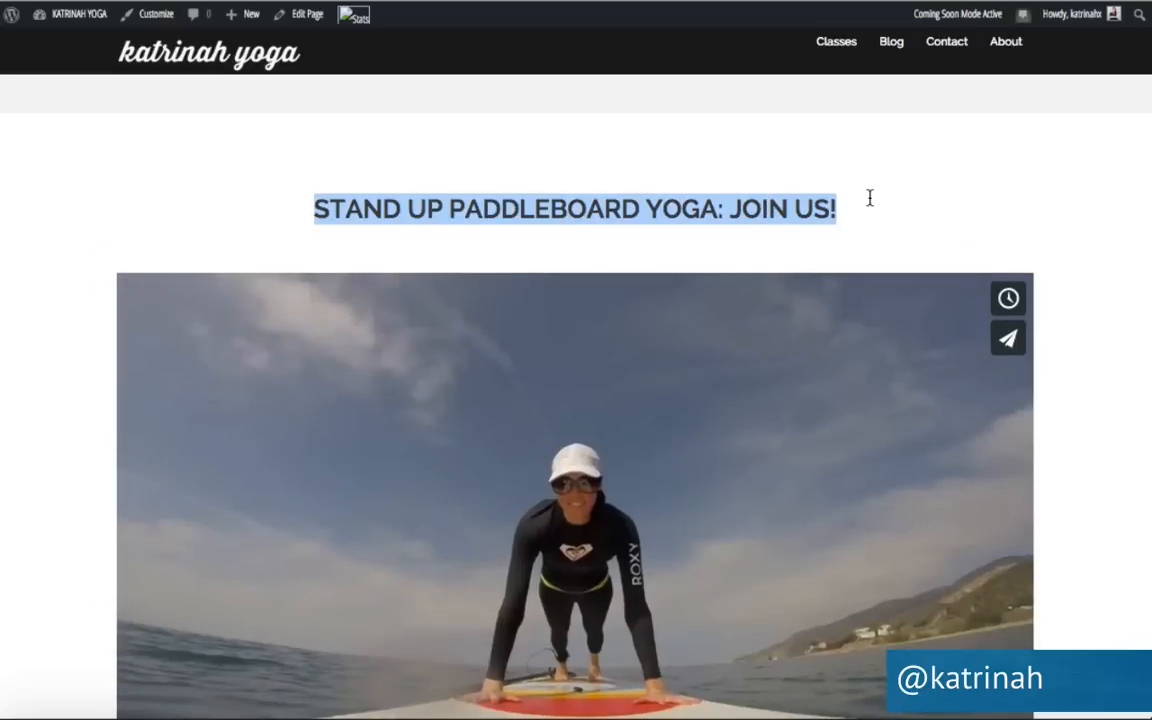
scroll(753, 527, down, 5)
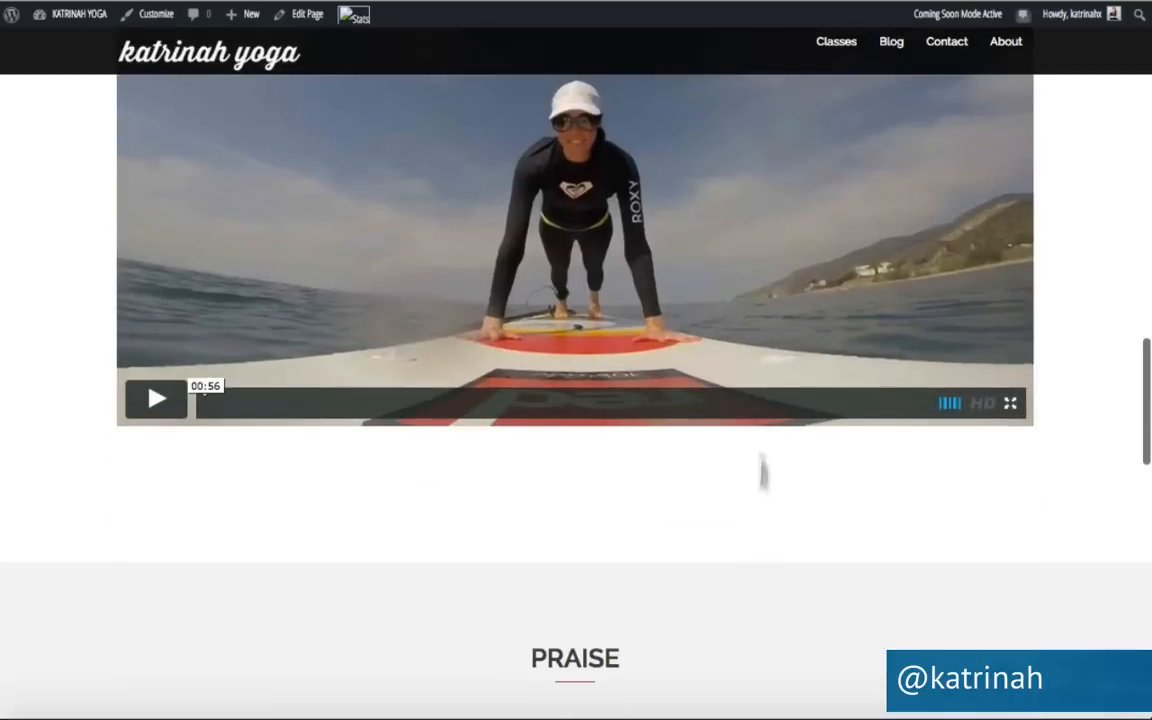
scroll(503, 310, up, 5)
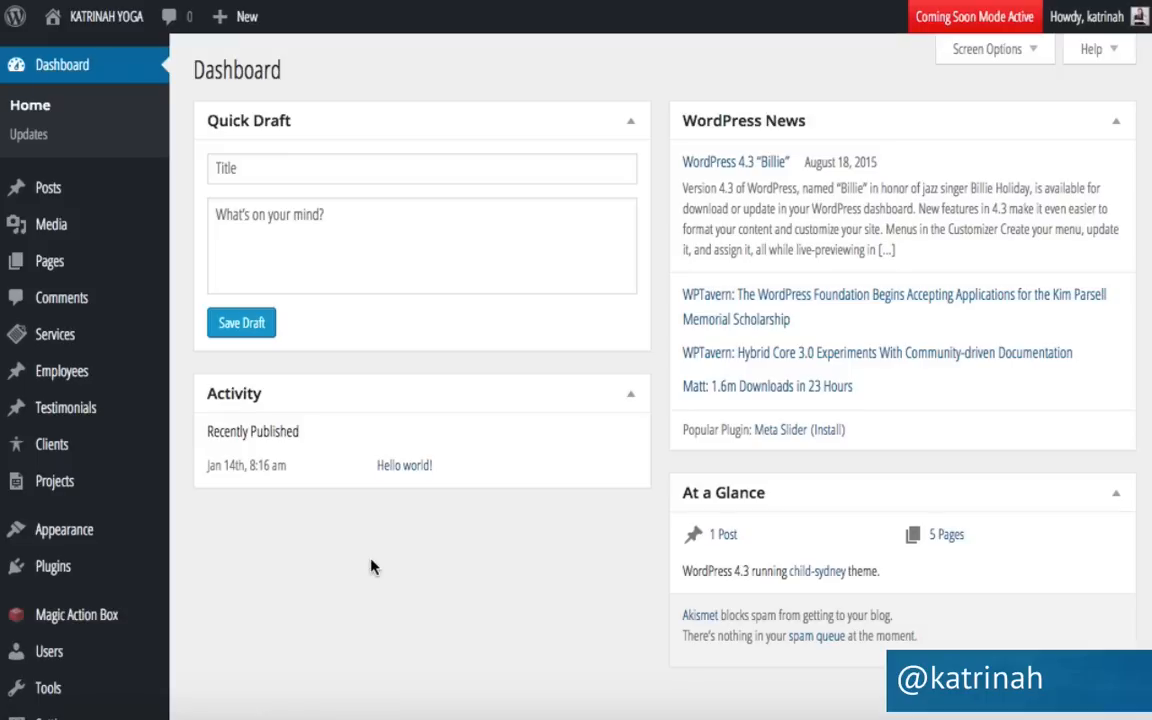
Open the Home front page for editing from All Pages.
mouse_move(51, 268)
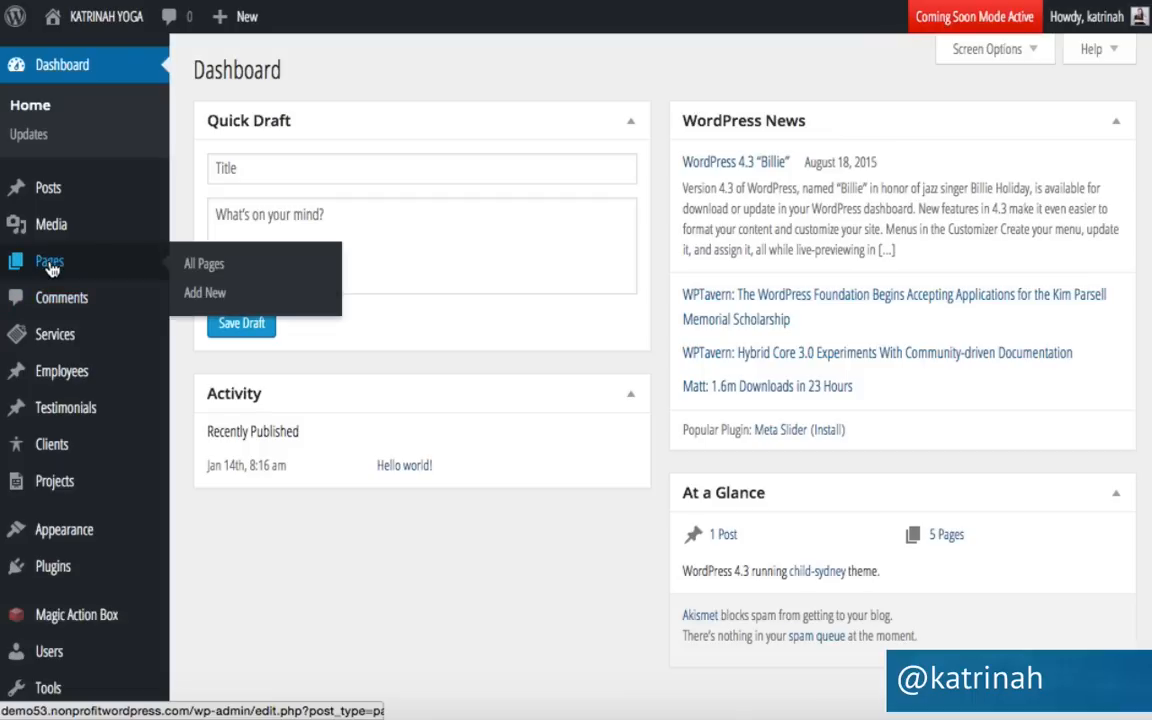
click(216, 266)
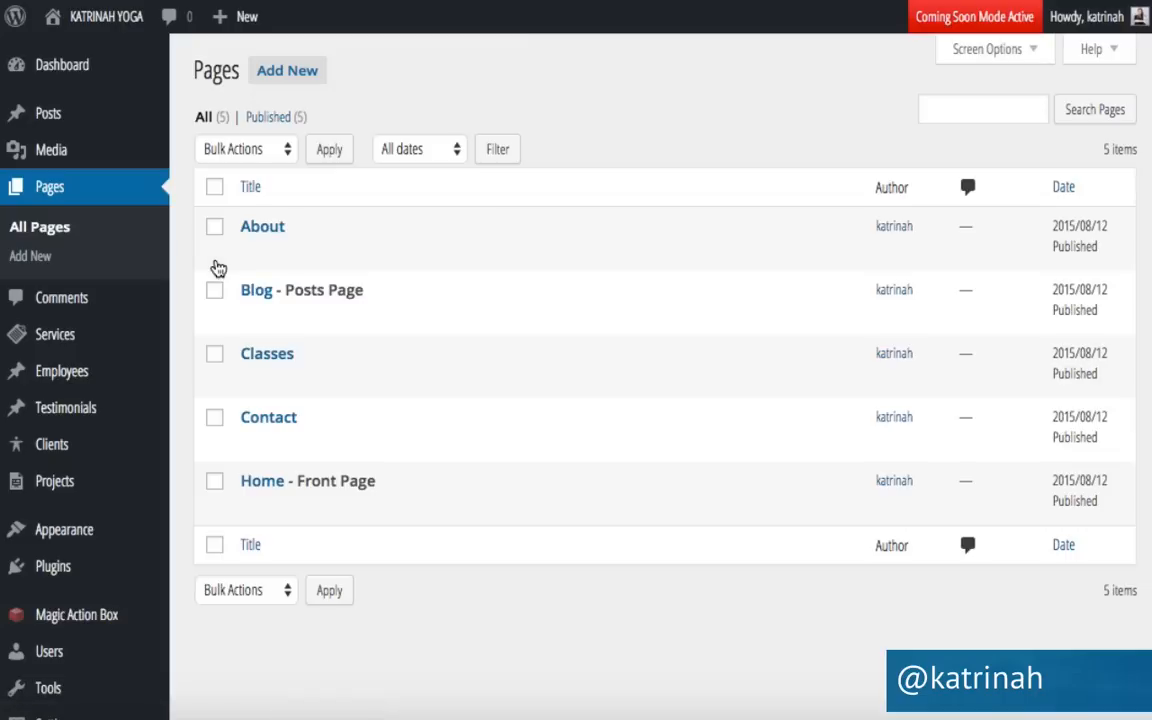
click(249, 507)
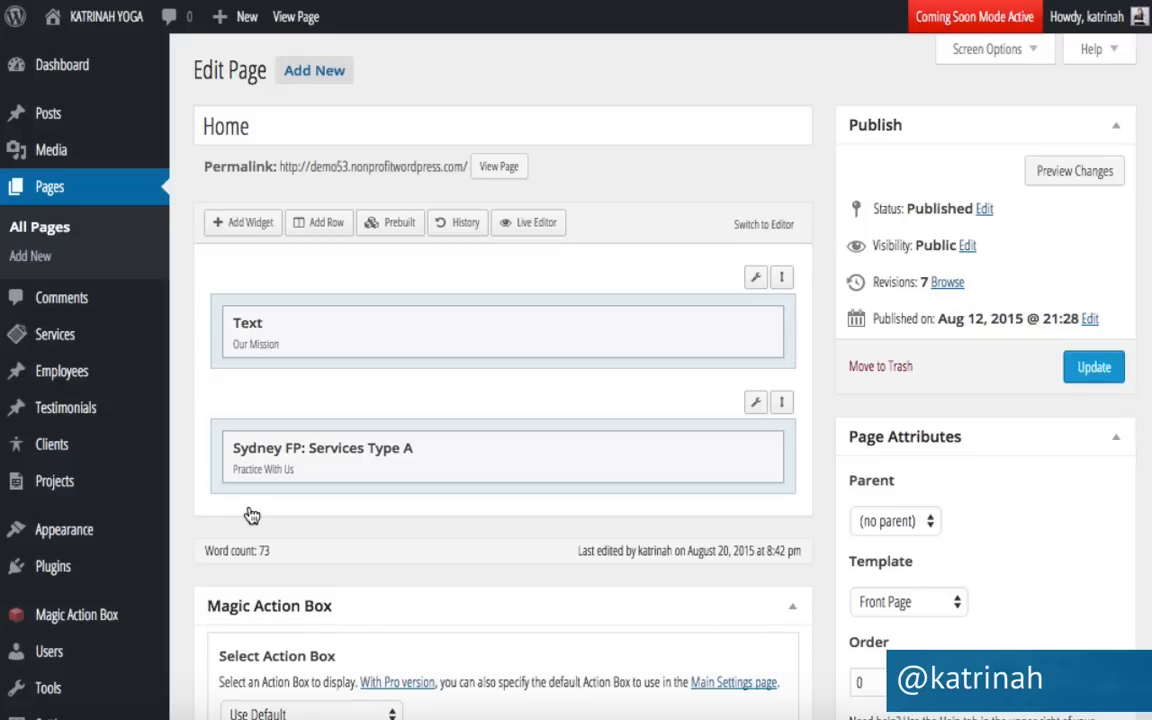
Insert a one-column row and drag it below the Services Type A row.
click(322, 222)
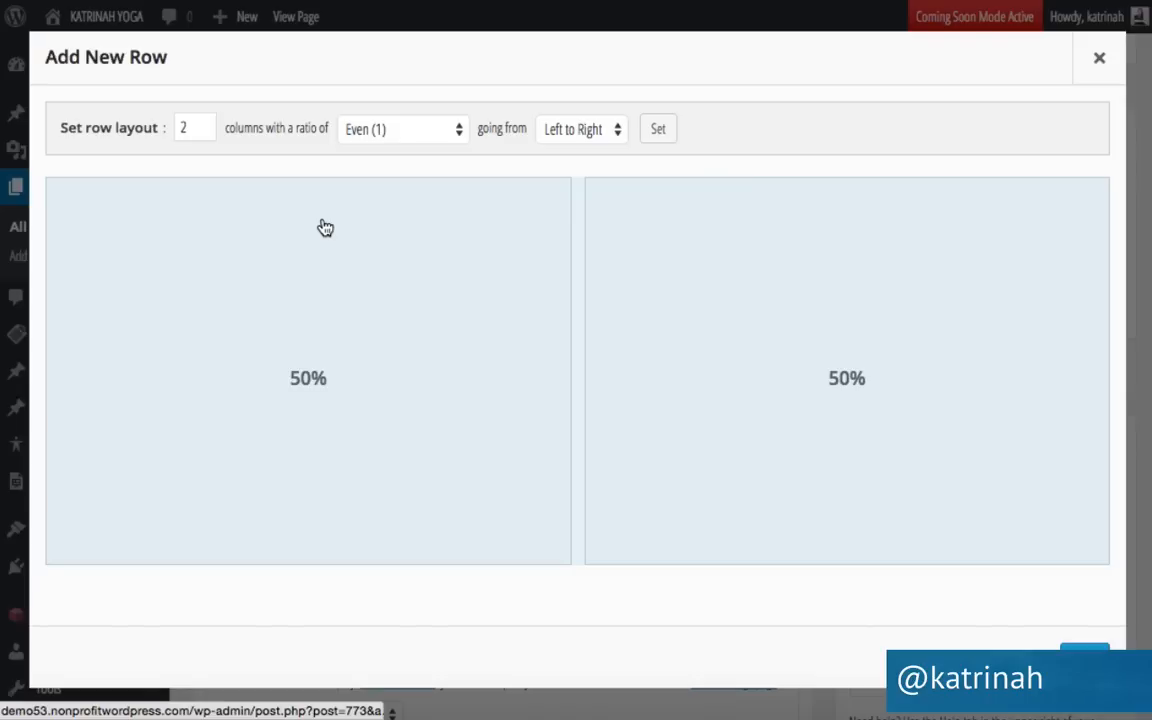
click(202, 132)
click(1085, 657)
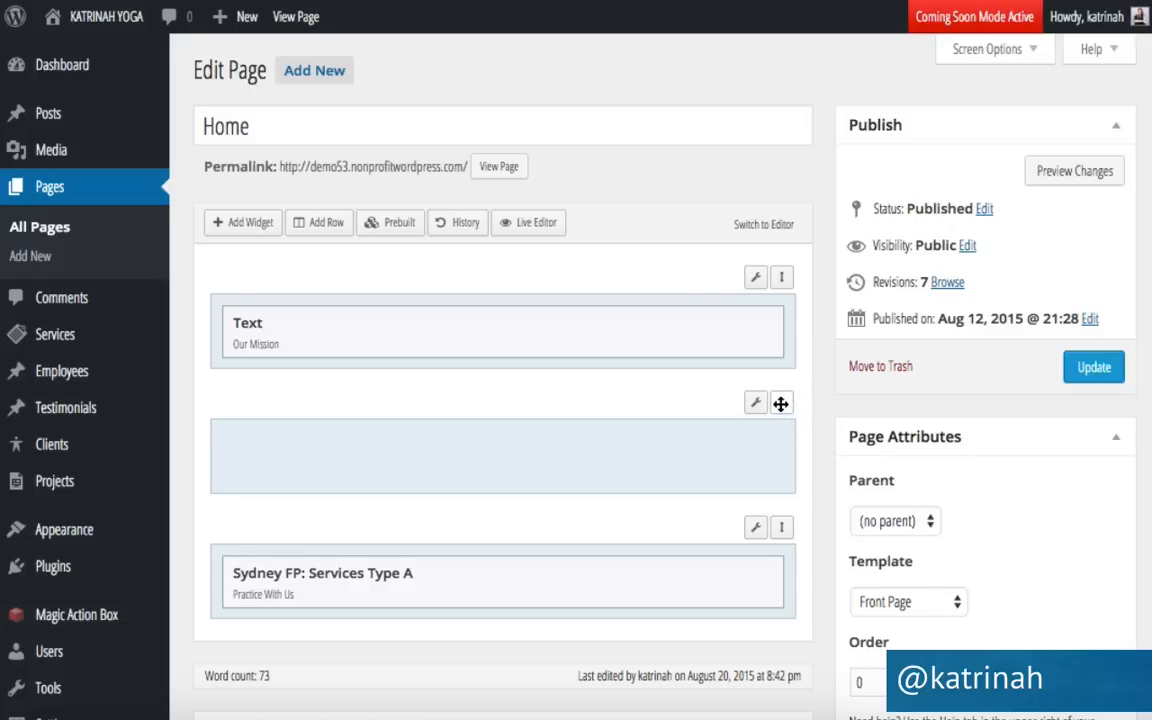
drag(781, 419, 774, 519)
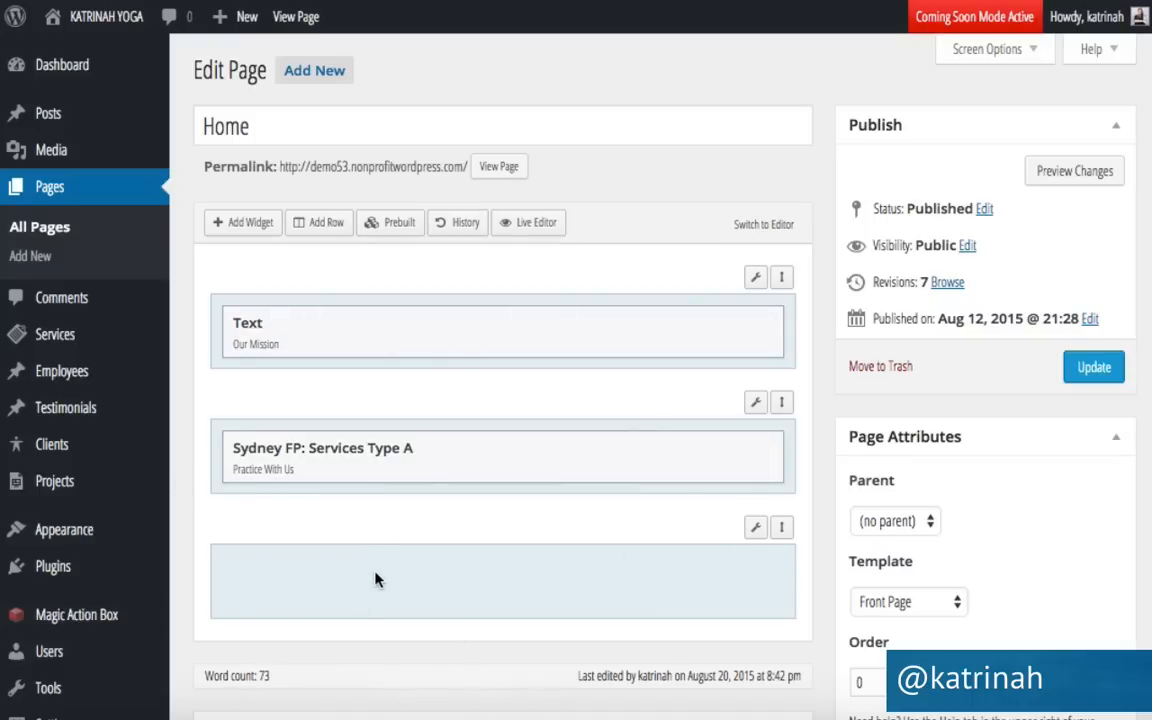
Add a Sydney: Video widget to the empty bottom row.
click(300, 585)
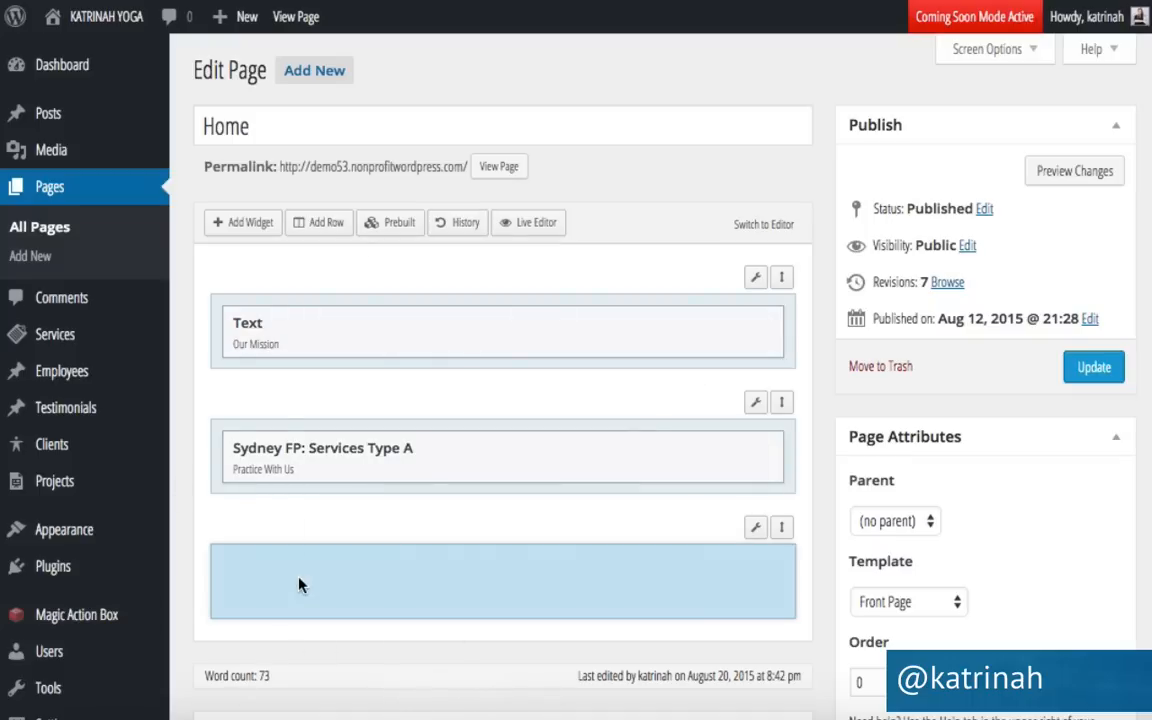
click(245, 227)
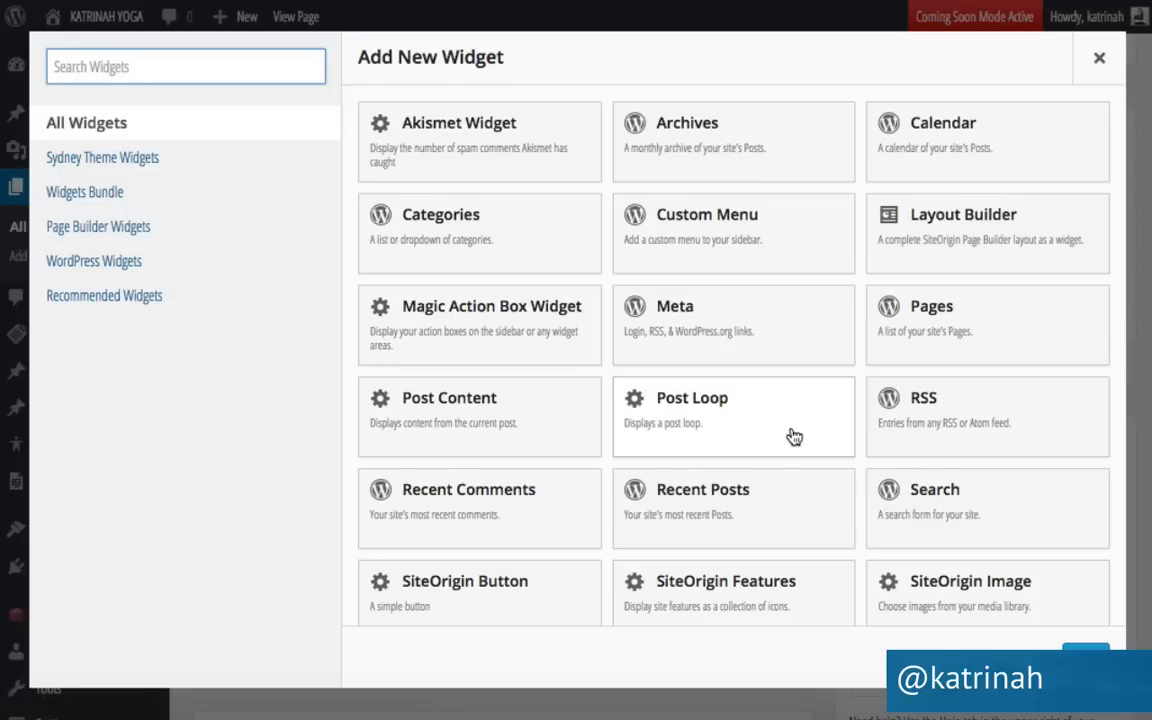
scroll(793, 436, down, 5)
scroll(792, 436, down, 2)
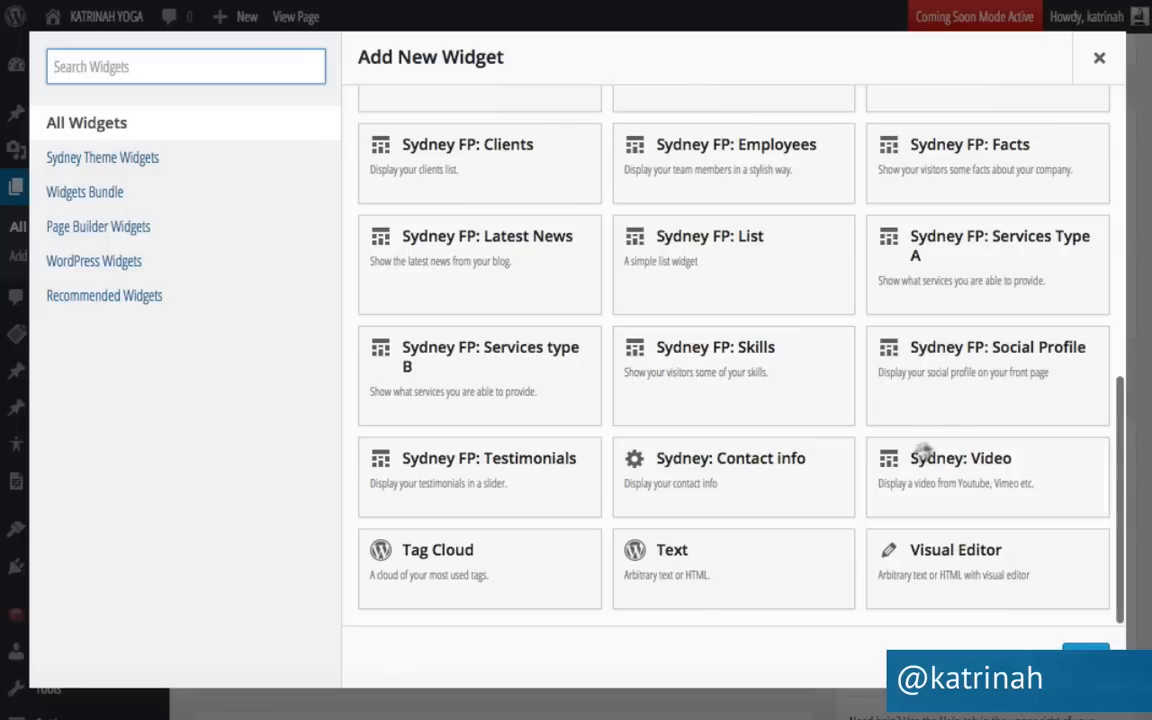
click(970, 474)
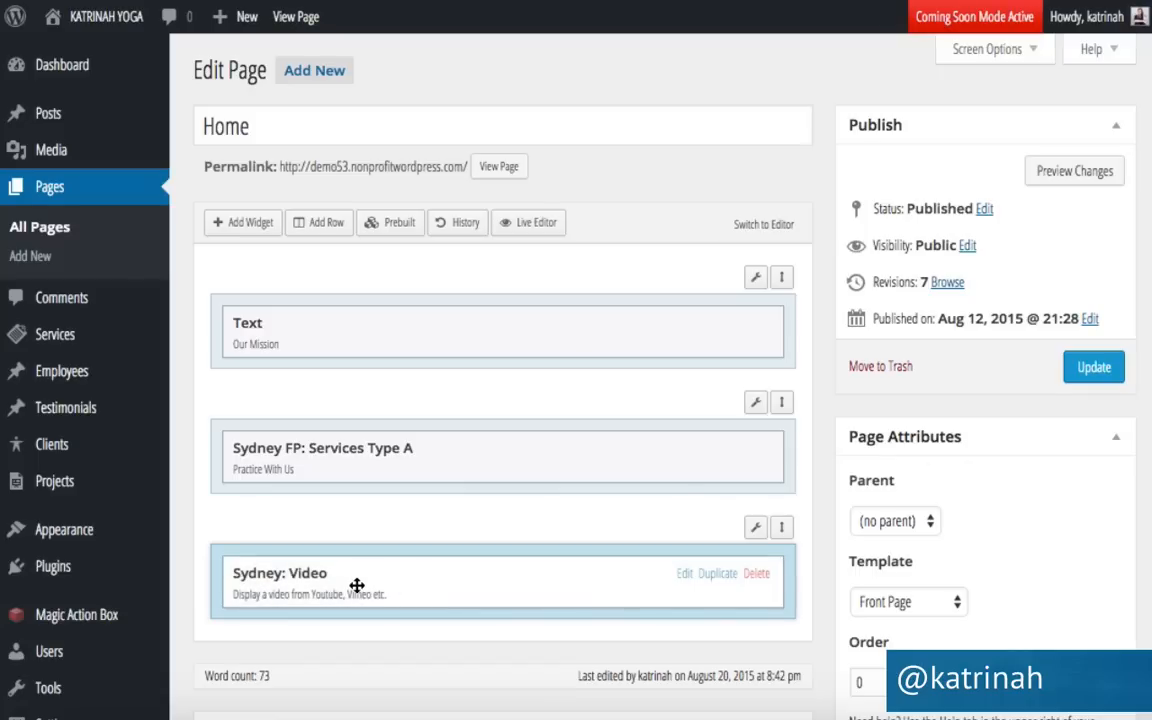
Paste 'Stand Up Paddleboard Yoga: Join Us!' as the video widget's title.
click(685, 573)
click(98, 135)
text(Stand Up Paddleboard Yoga: Join Us!)
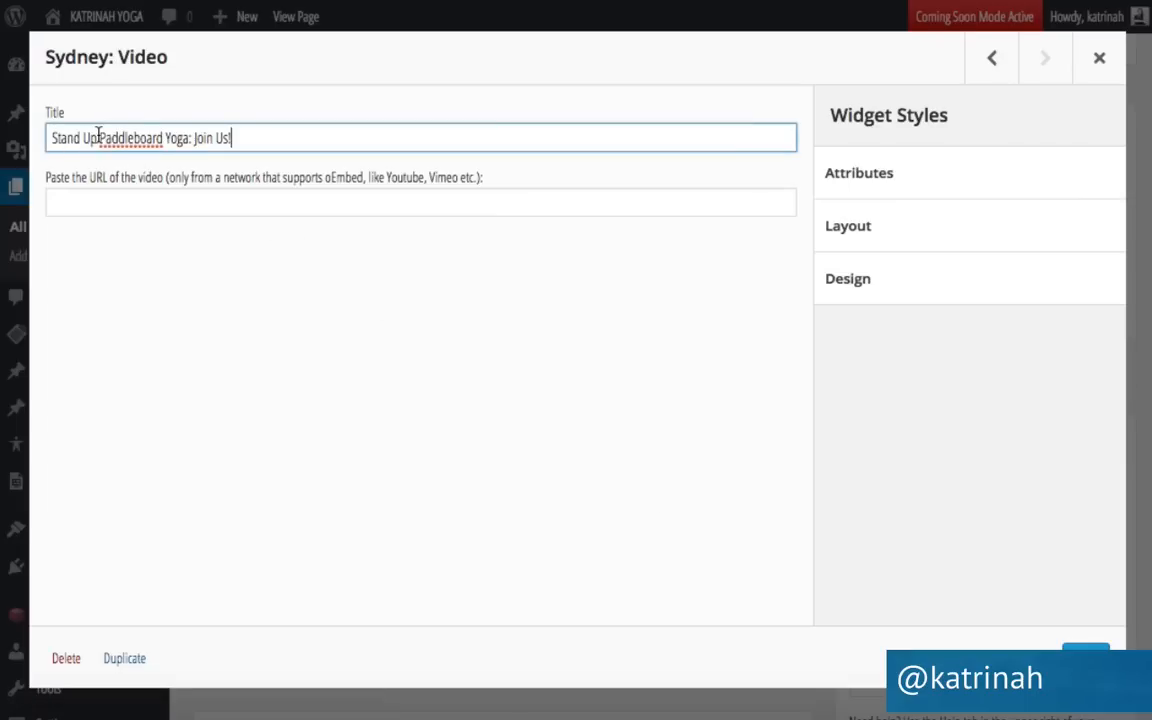
click(99, 199)
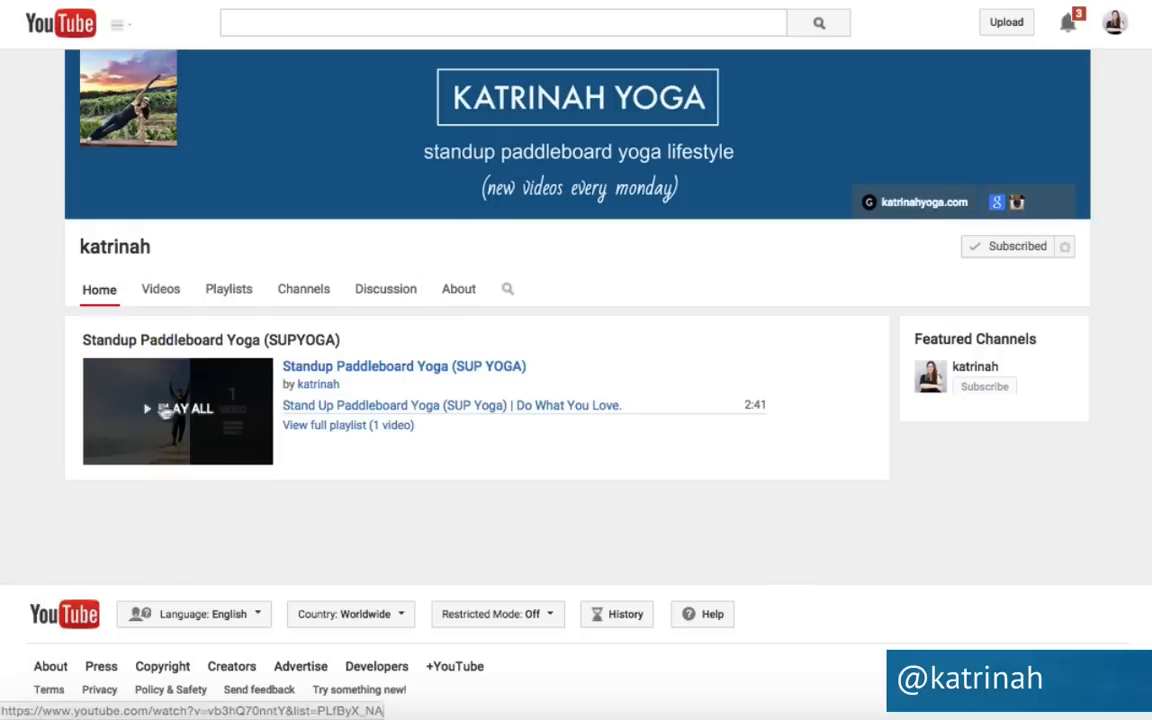
click(315, 368)
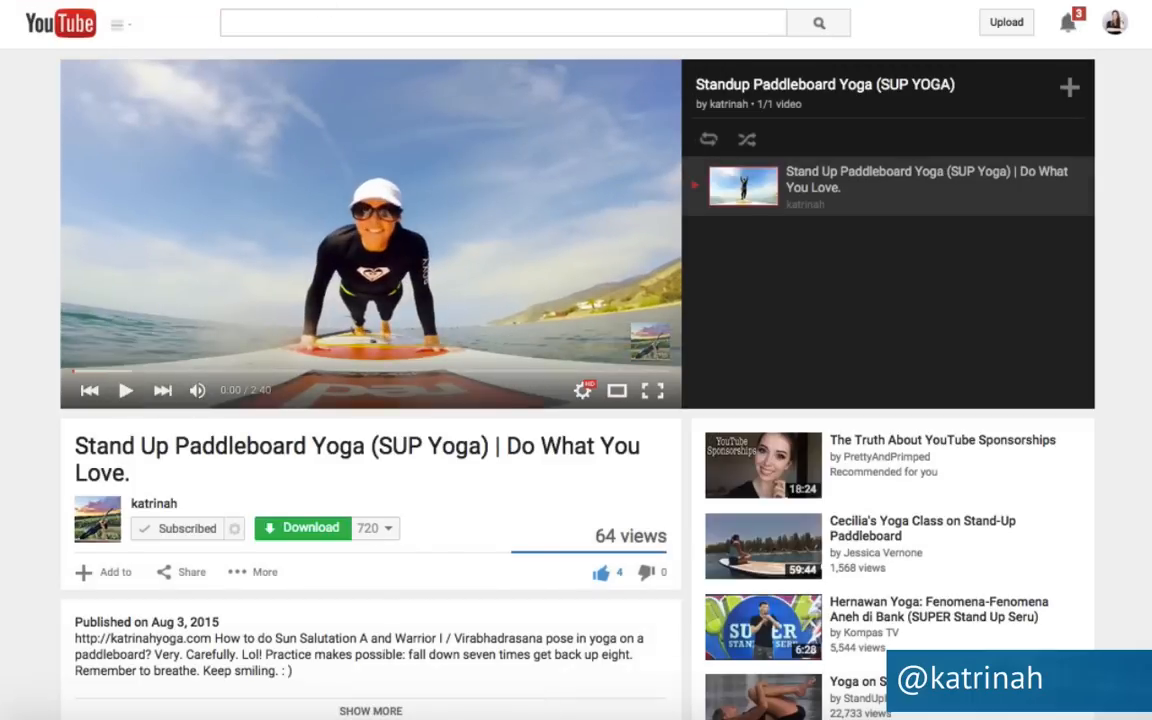
click(175, 575)
scroll(31, 579, down, 3)
scroll(30, 579, down, 2)
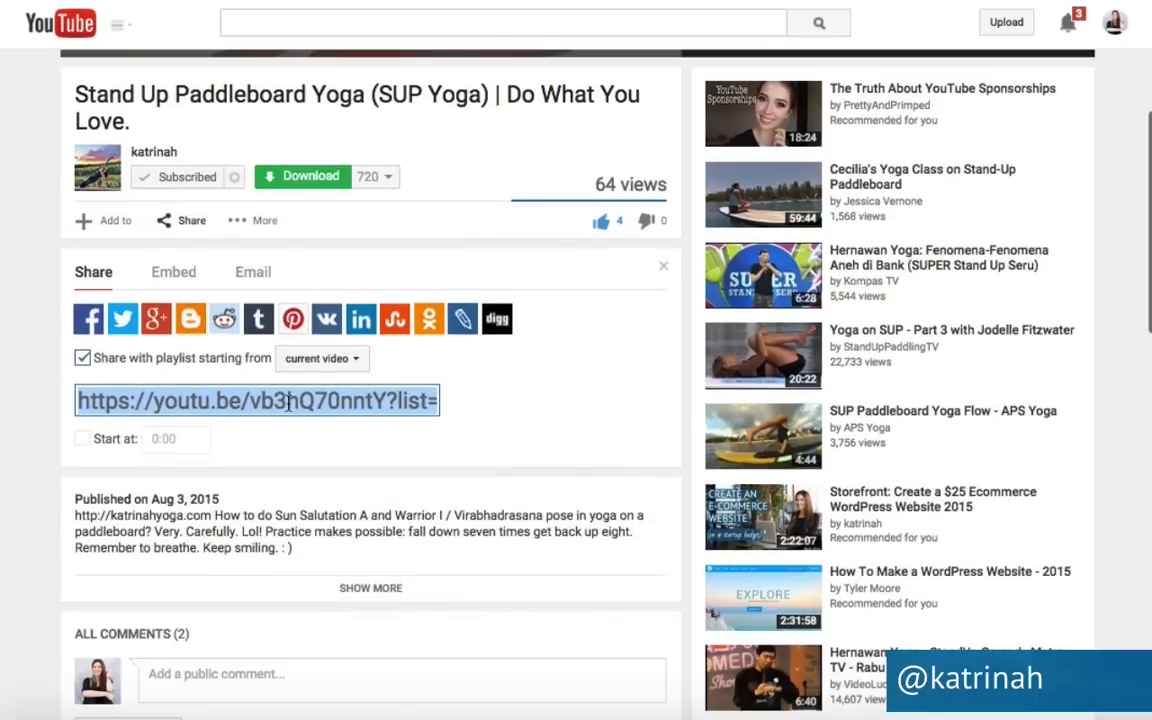
click(82, 358)
click(218, 400)
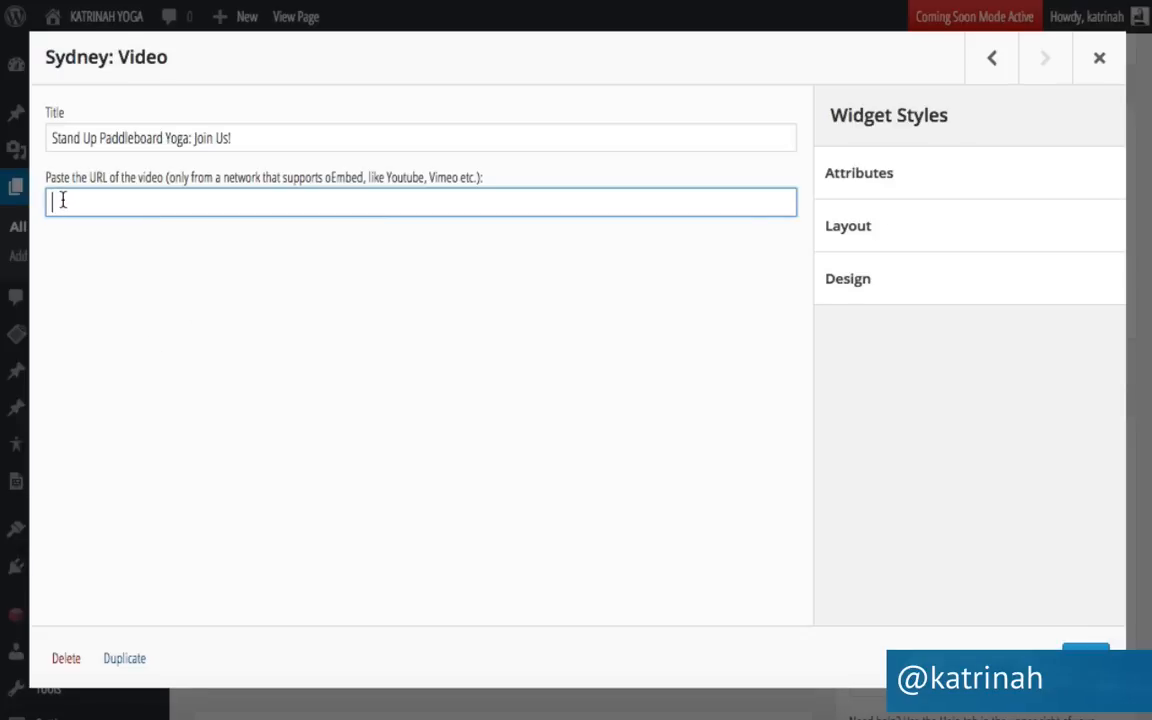
text(https://youtu.be/vb3hQ70nntY)
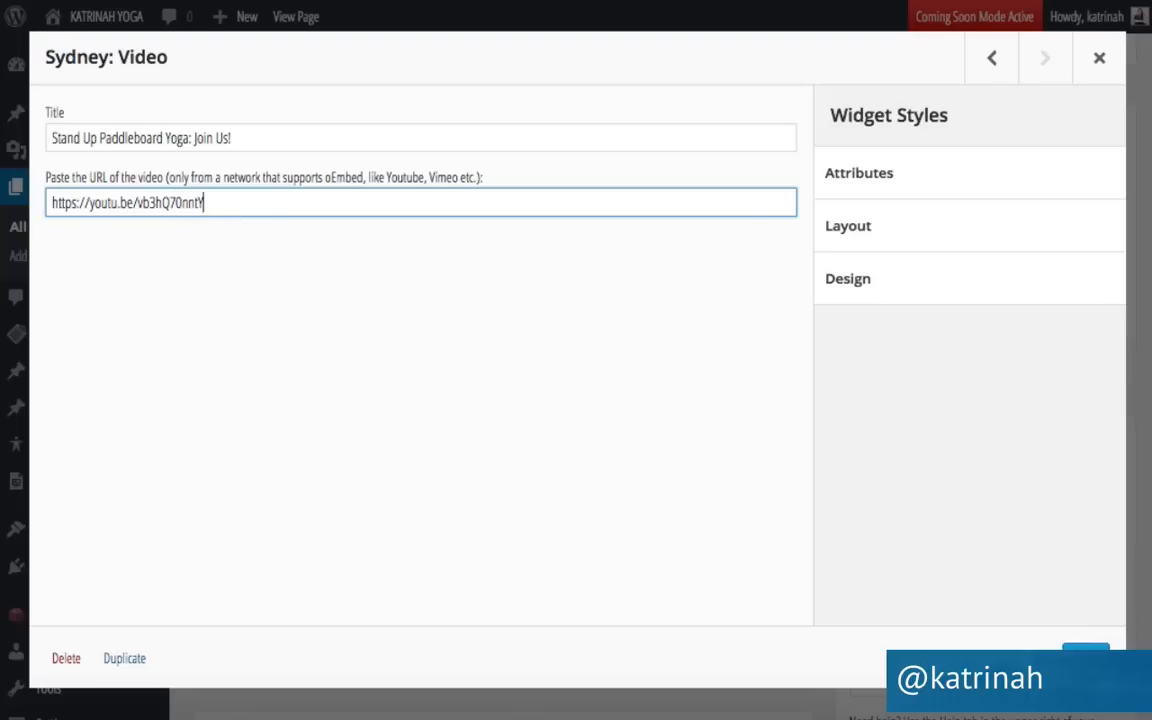
click(1086, 659)
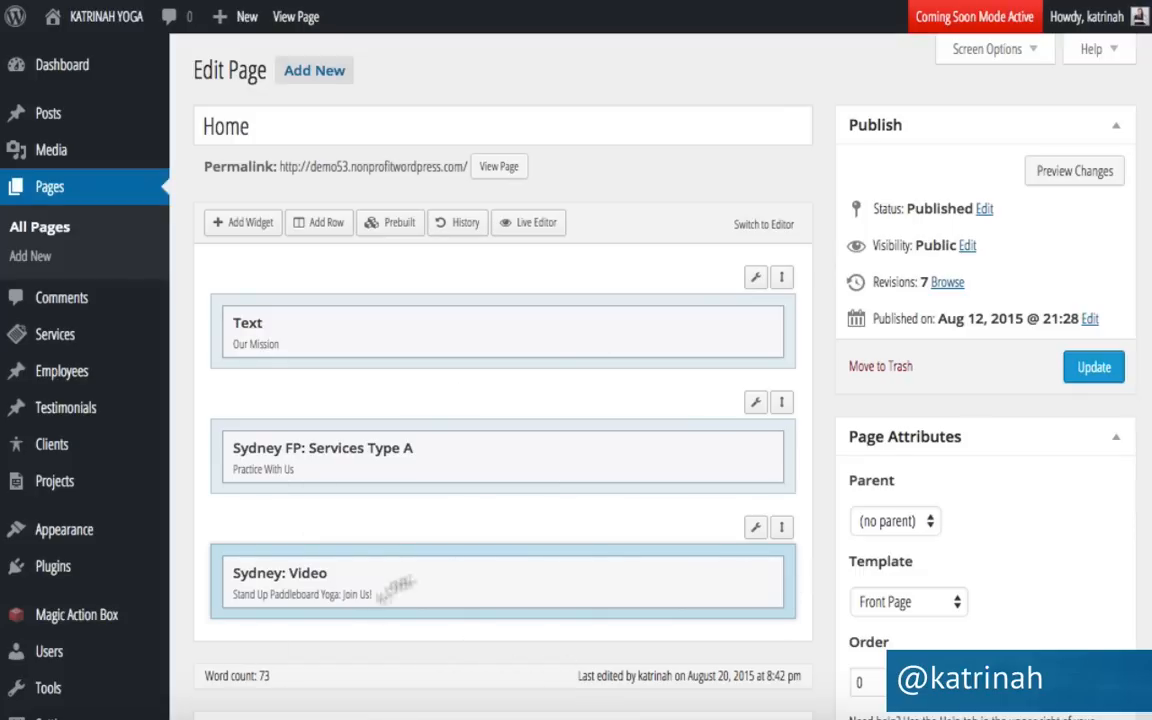
click(1093, 369)
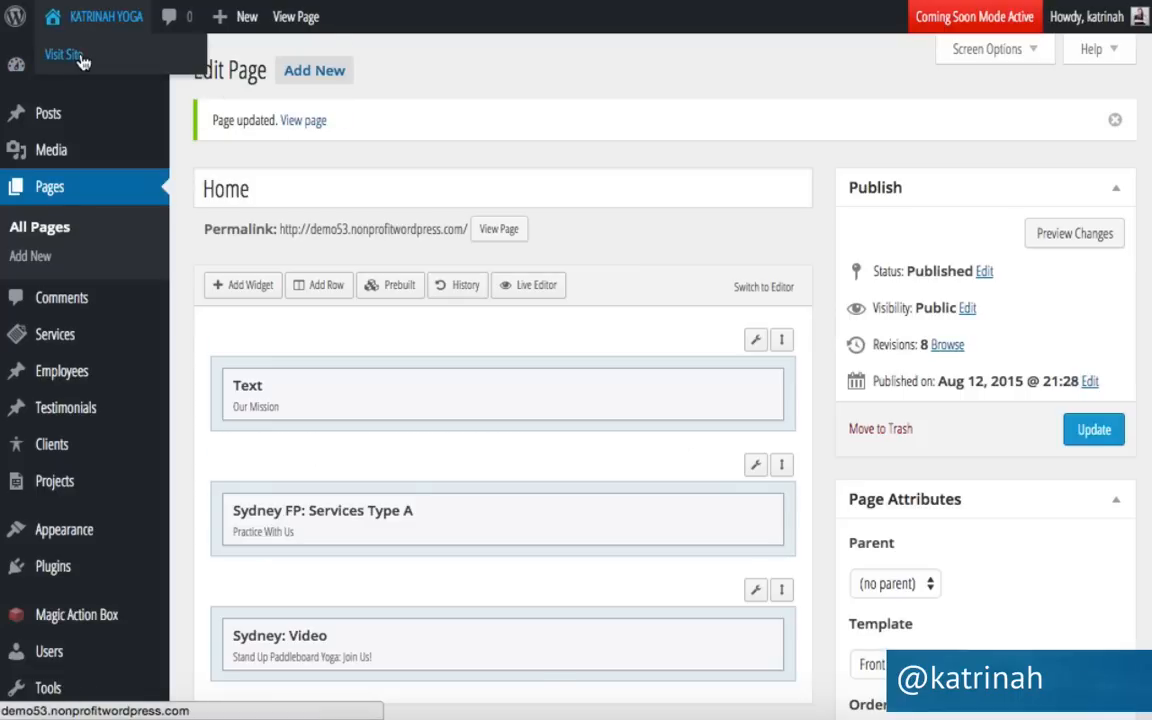
Visit the live site and scroll down to the paddleboard yoga video section below Practice With Us.
click(82, 58)
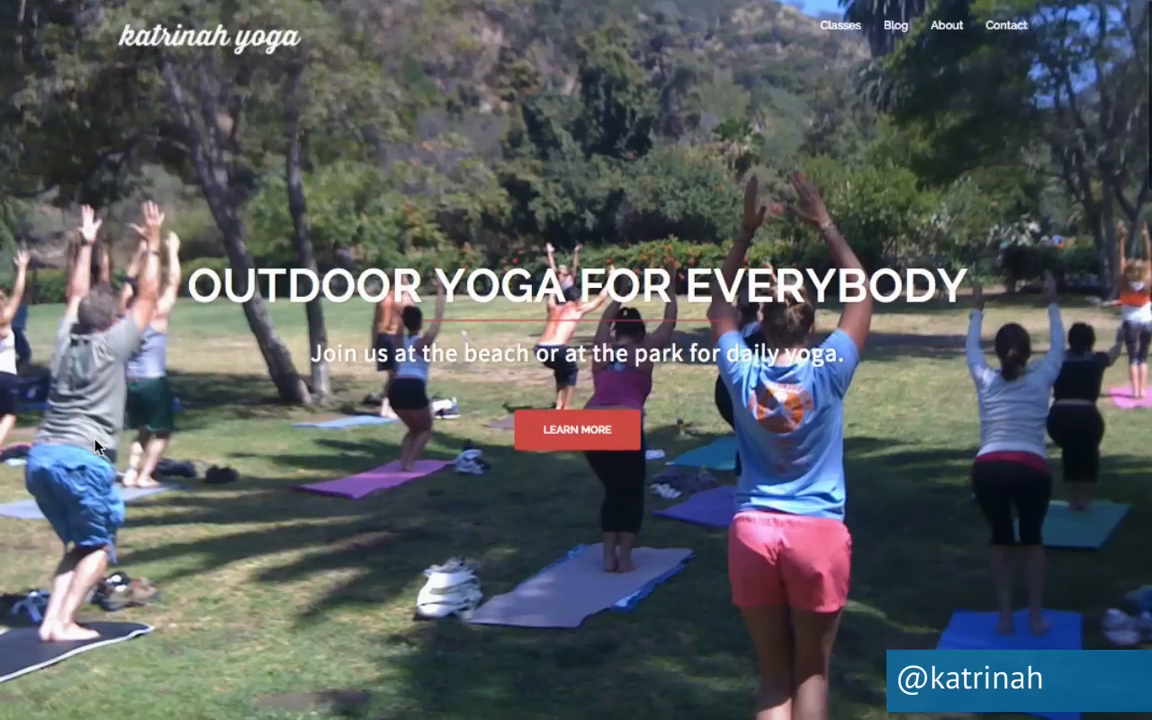
scroll(176, 420, down, 5)
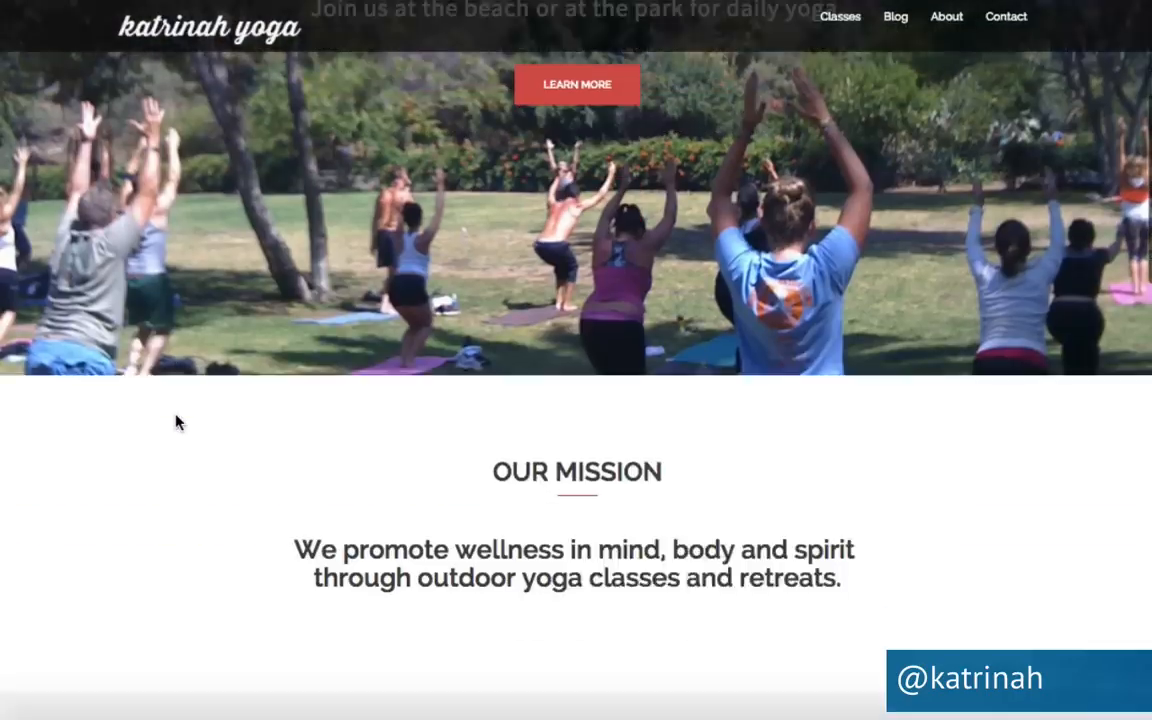
scroll(277, 490, down, 2)
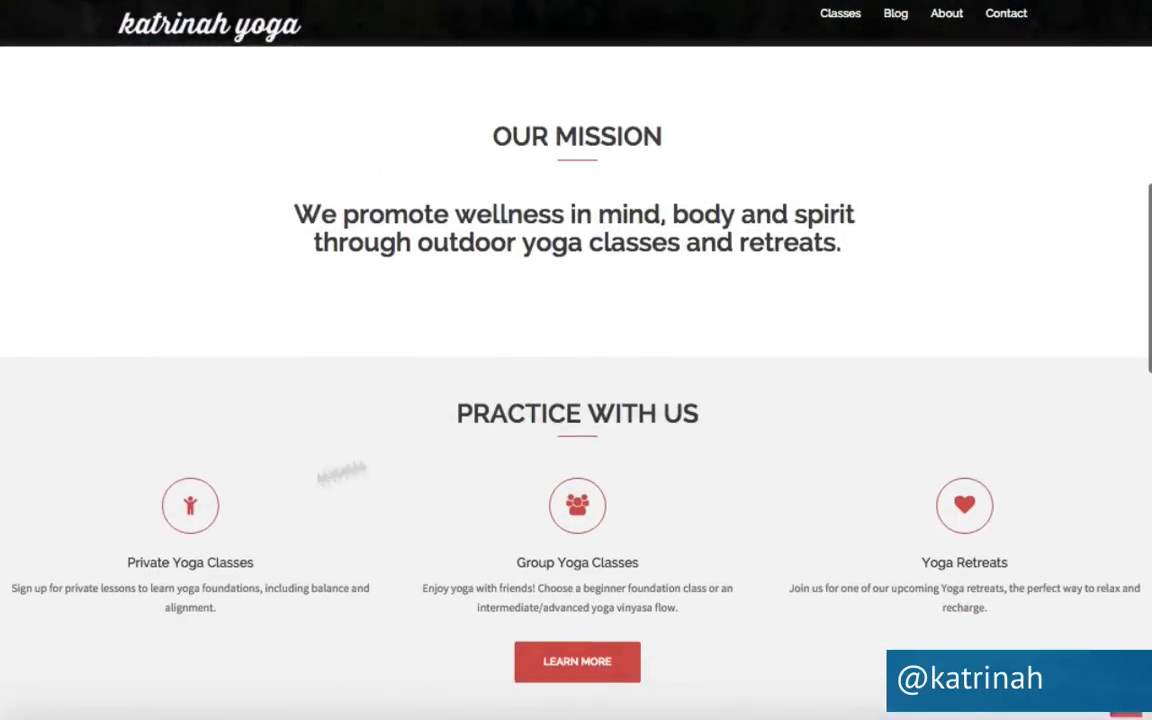
scroll(267, 506, down, 5)
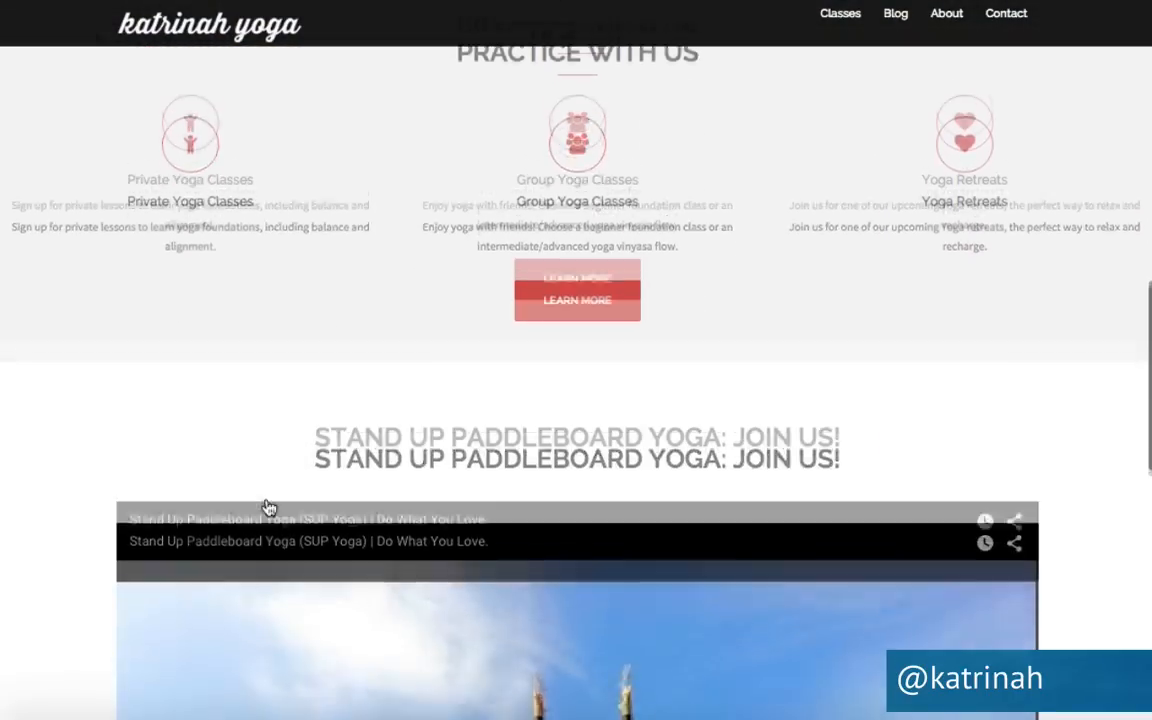
scroll(83, 468, down, 3)
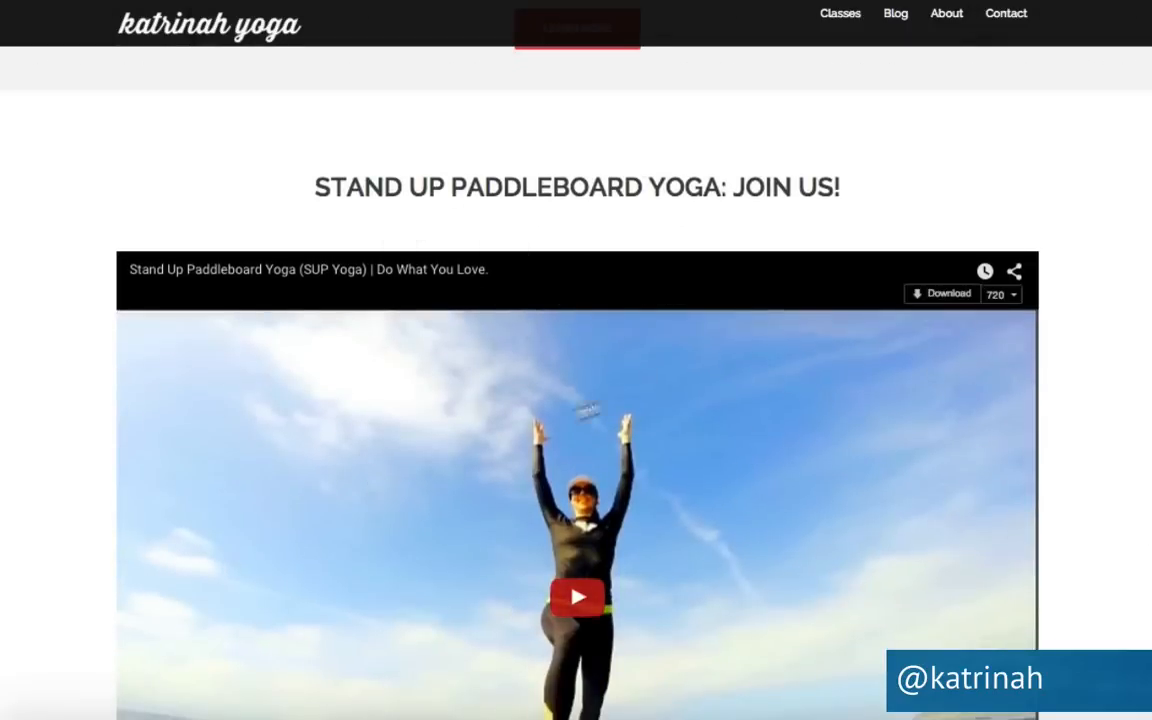
scroll(411, 442, down, 3)
scroll(280, 575, up, 2)
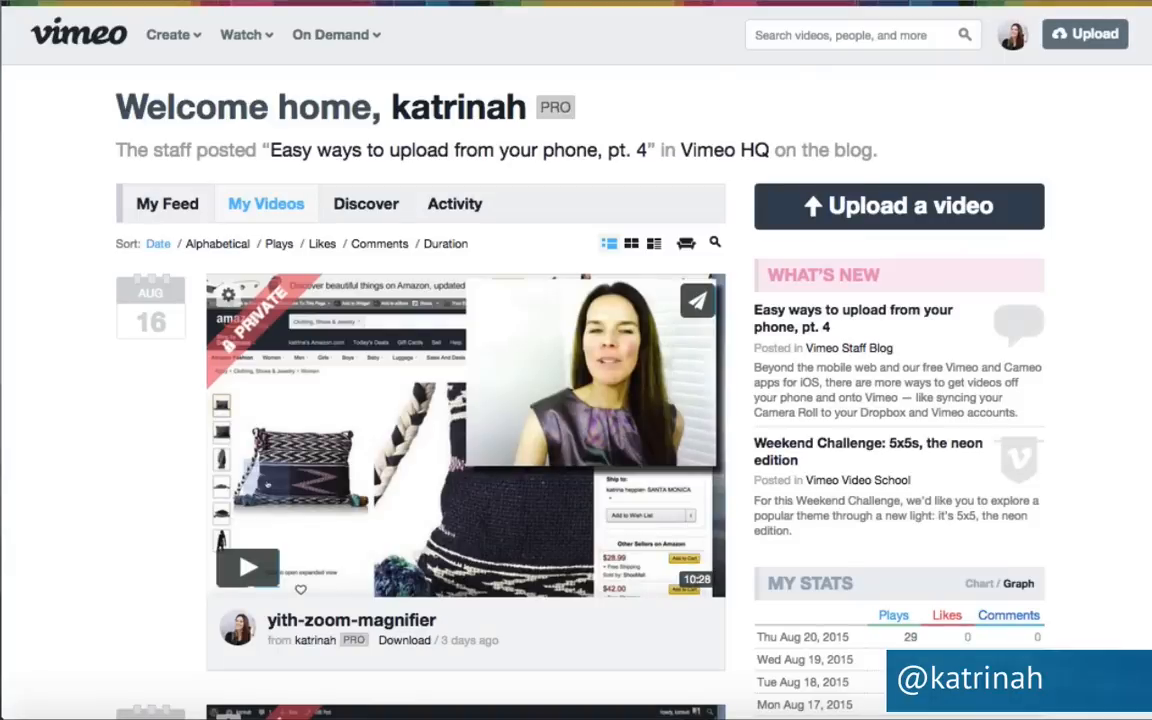
Select the 003 paddleboard yoga video's link in Vimeo's Share This Video dialog for copying.
scroll(185, 350, down, 5)
scroll(185, 350, down, 7)
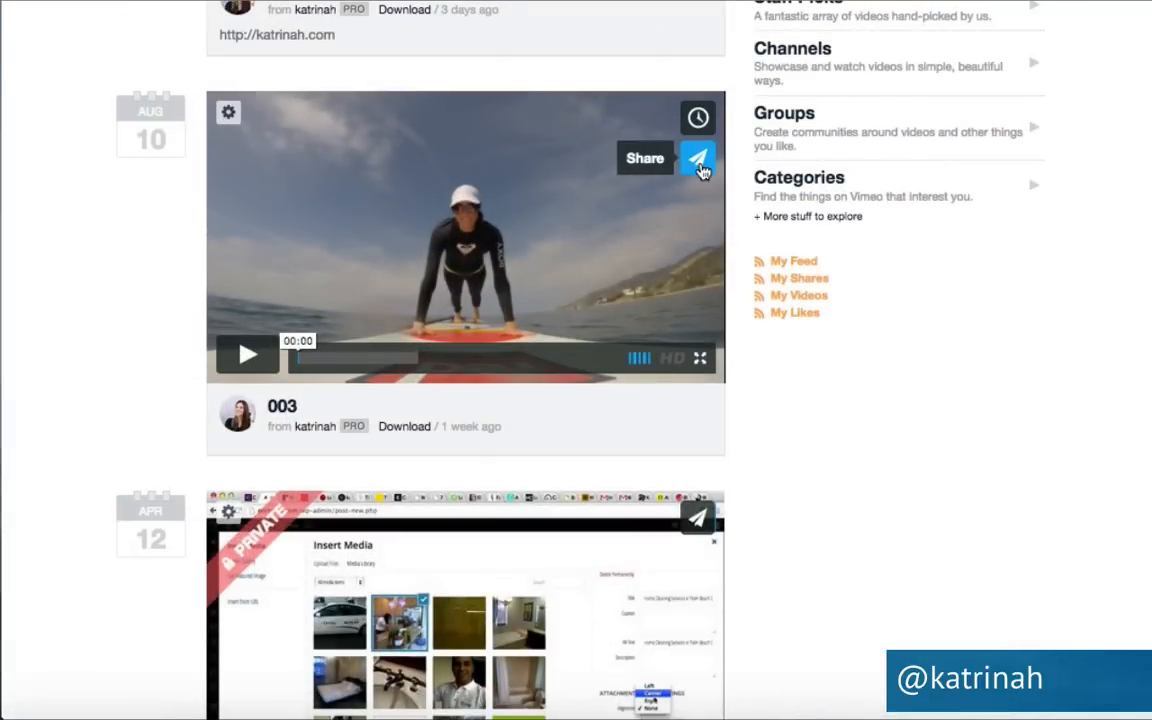
click(699, 165)
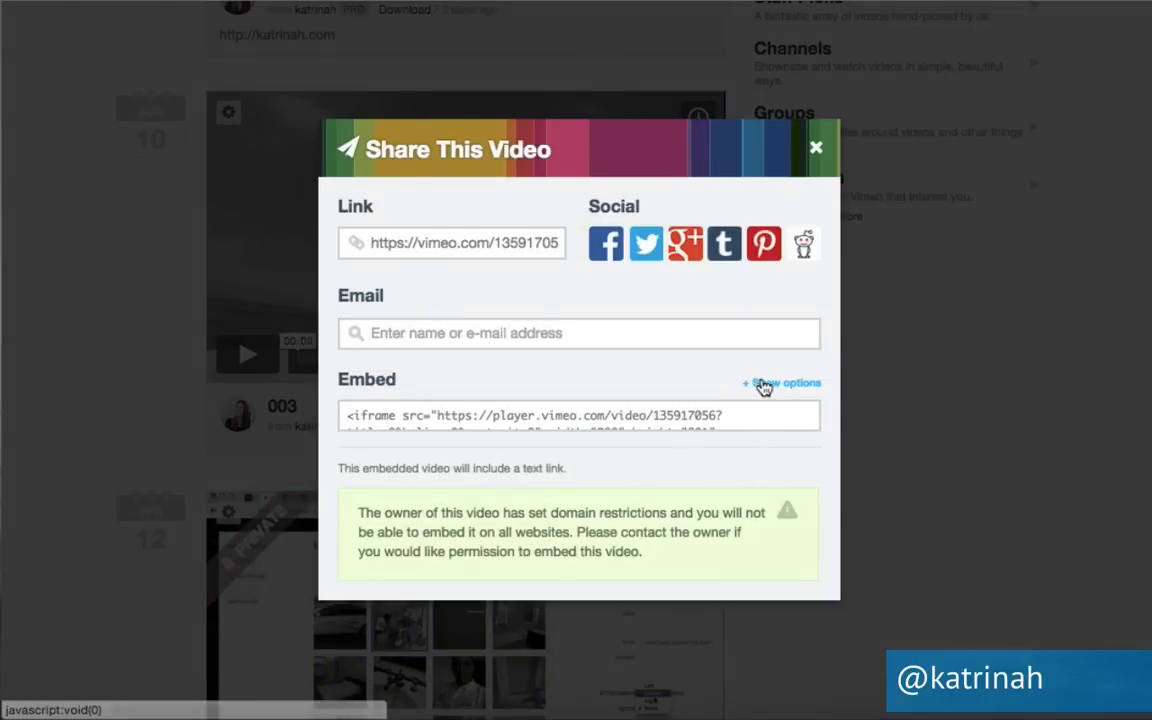
click(760, 383)
scroll(539, 412, down, 4)
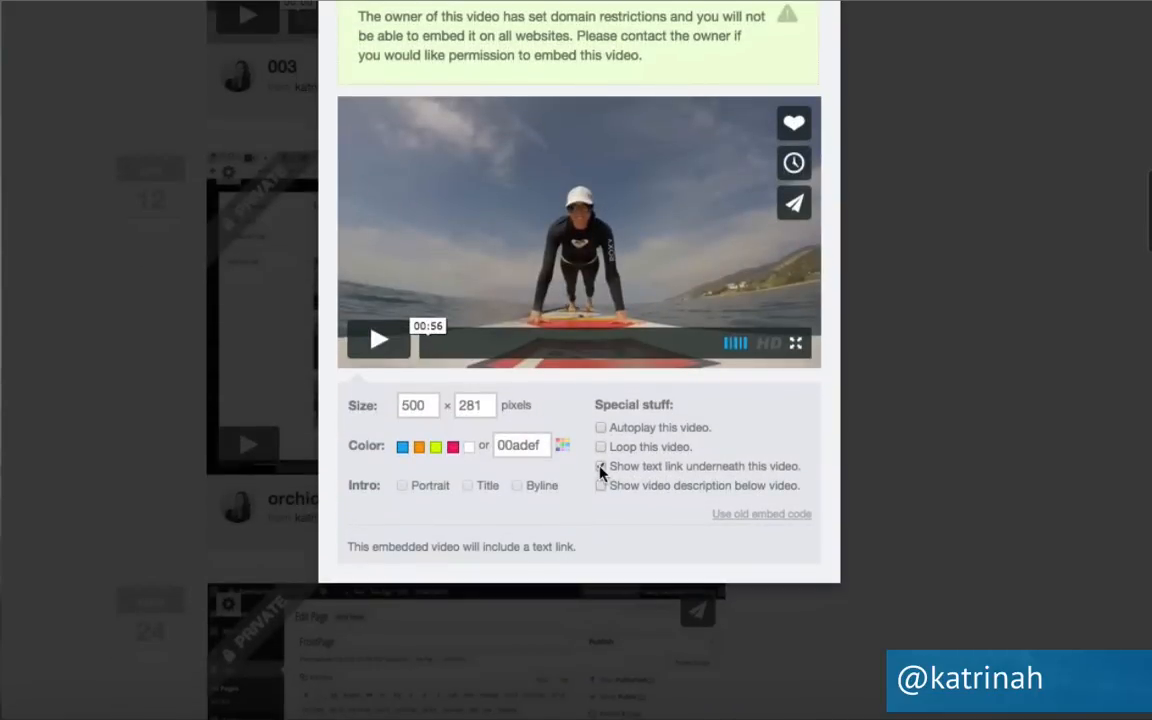
scroll(625, 368, up, 4)
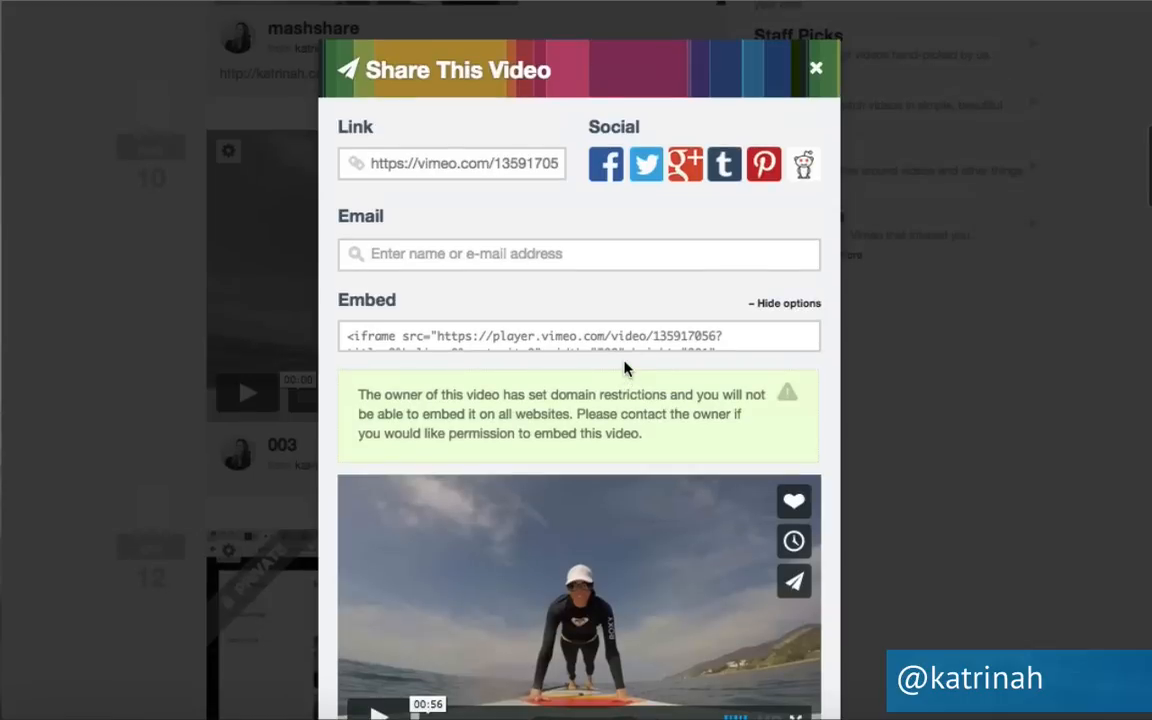
click(429, 163)
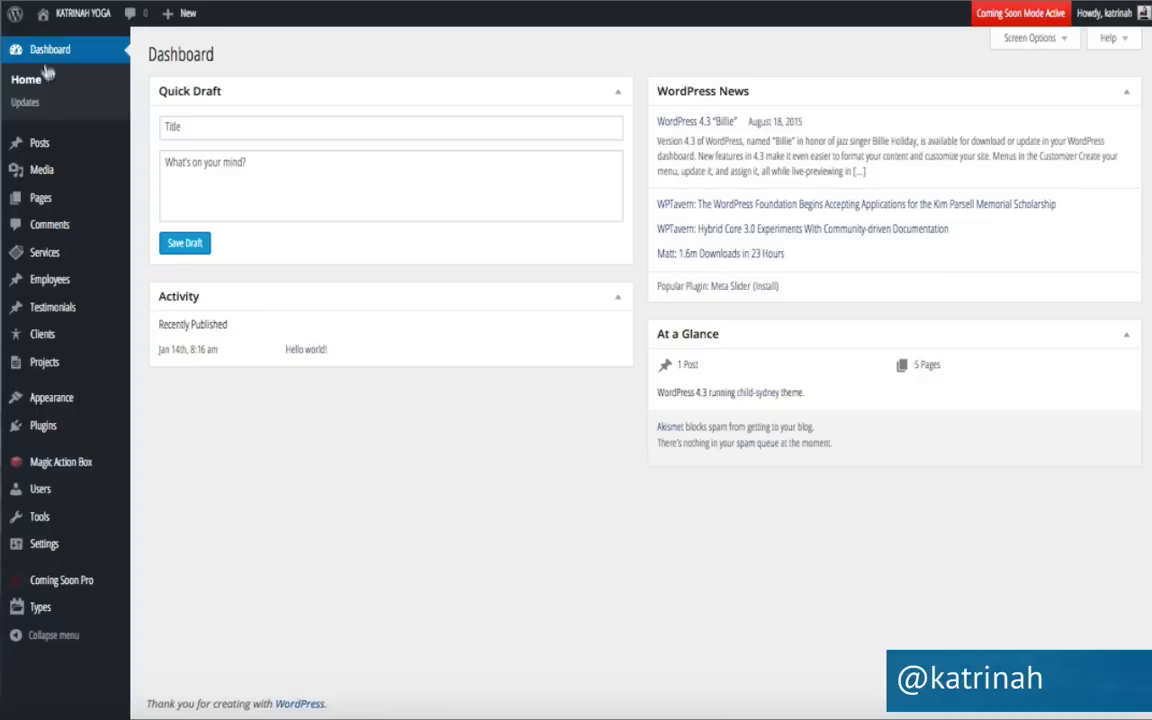
mouse_move(45, 198)
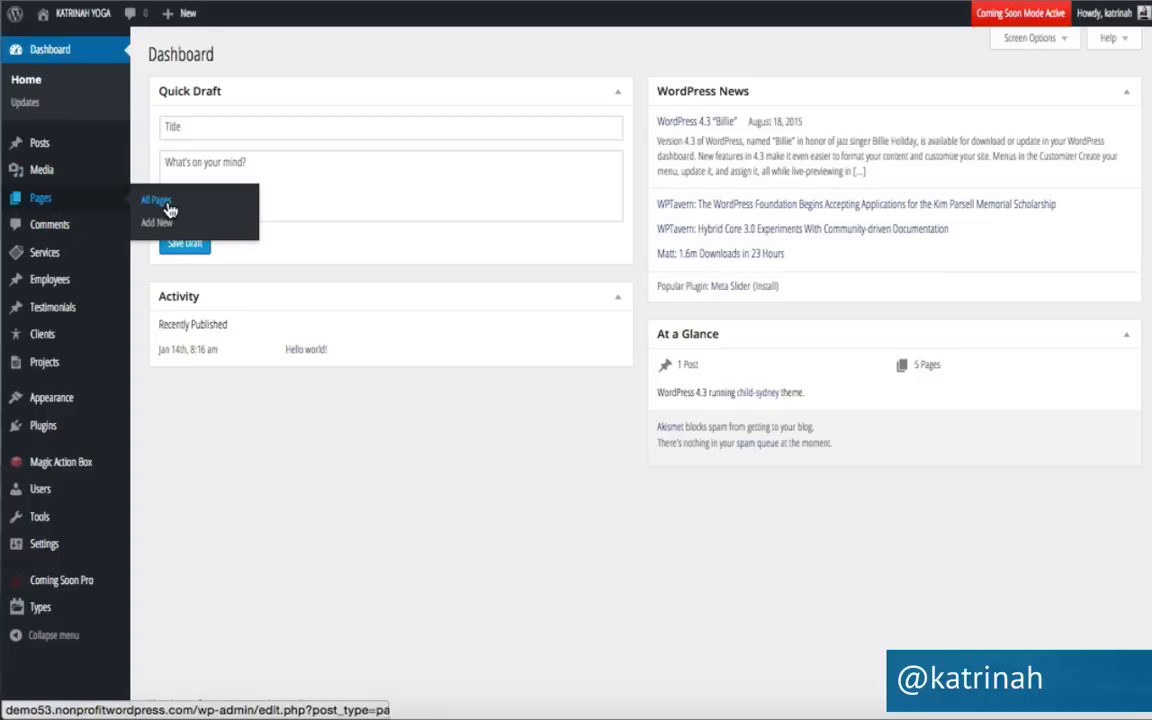
click(156, 201)
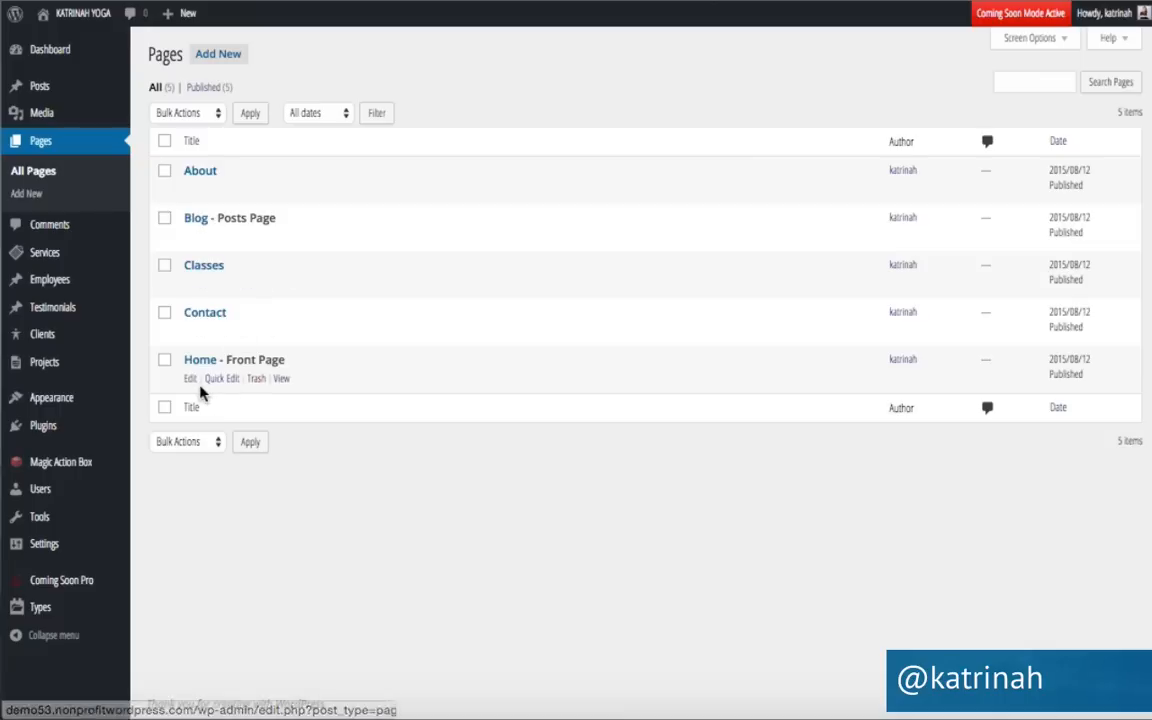
click(189, 380)
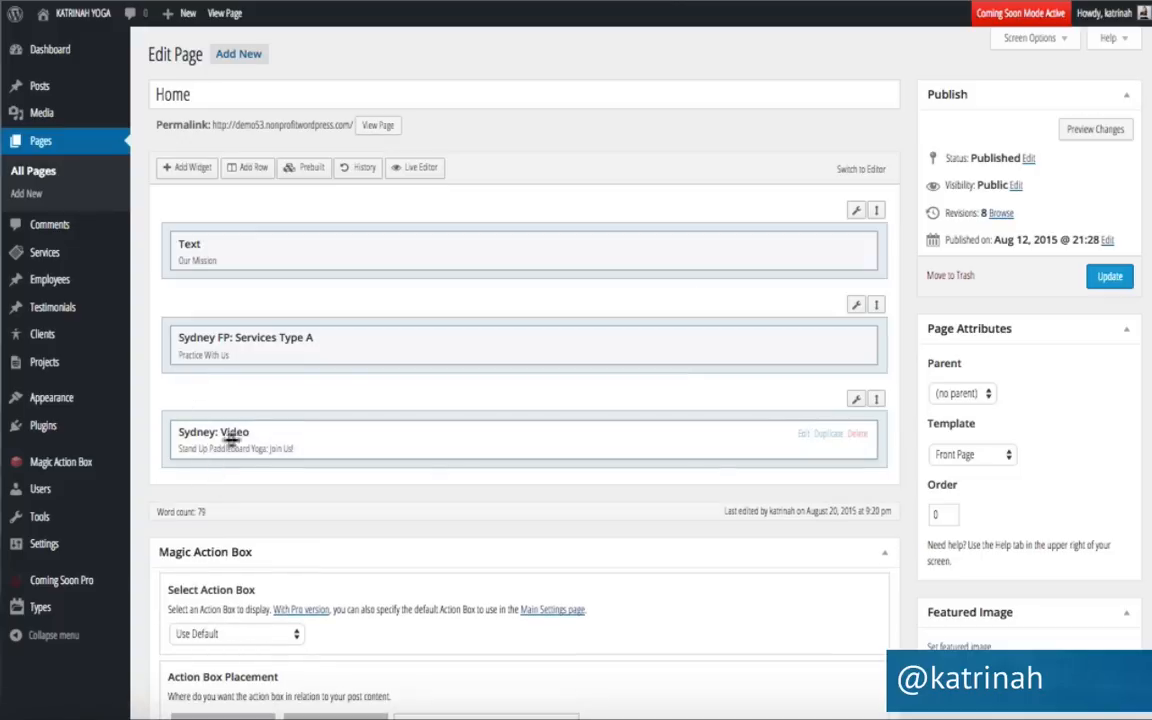
click(800, 438)
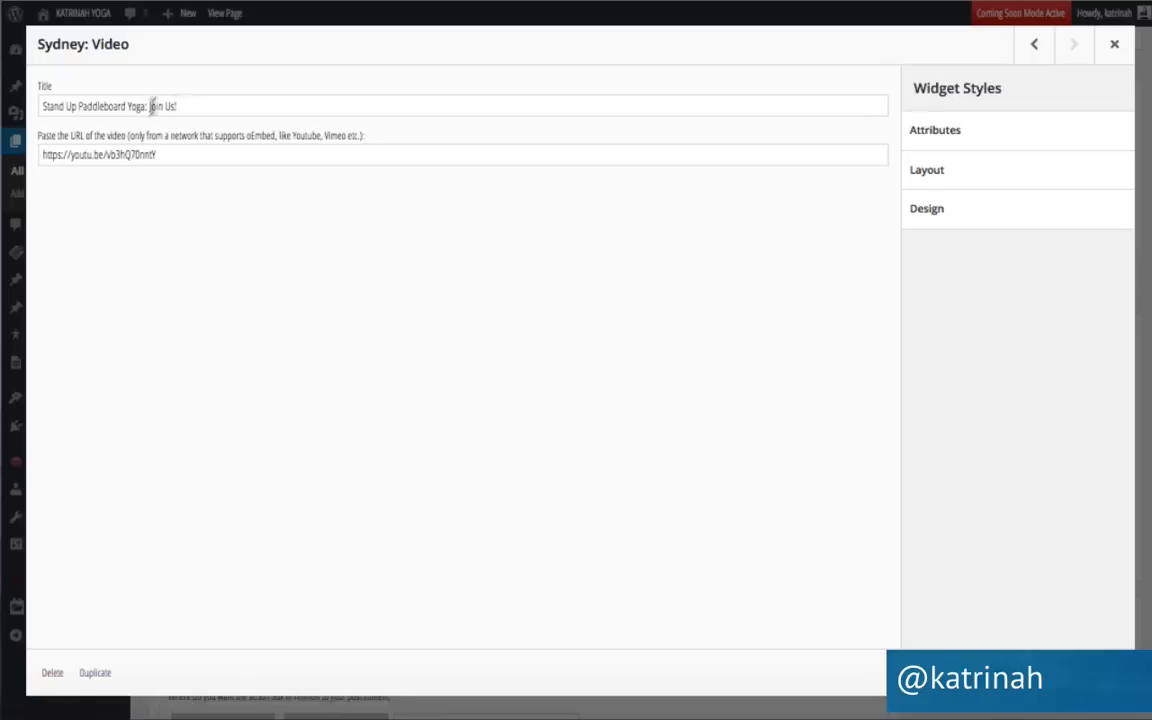
click(90, 155)
triple_click(90, 155)
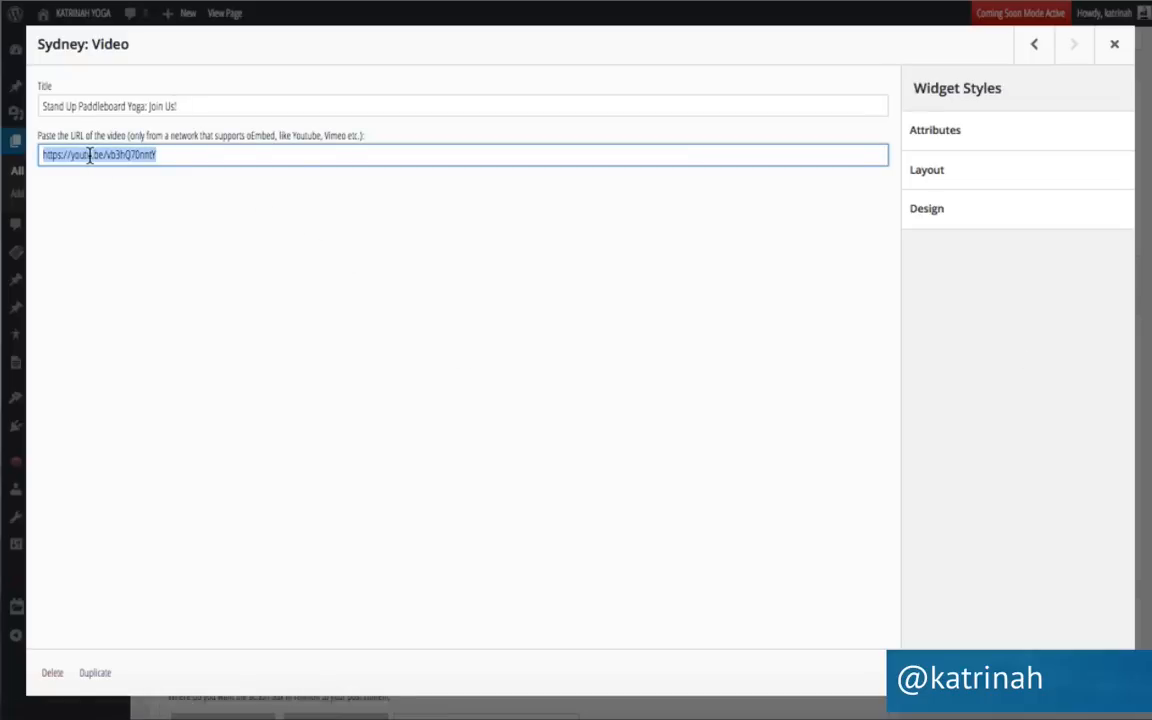
text(https://vimeo.com/135917056)
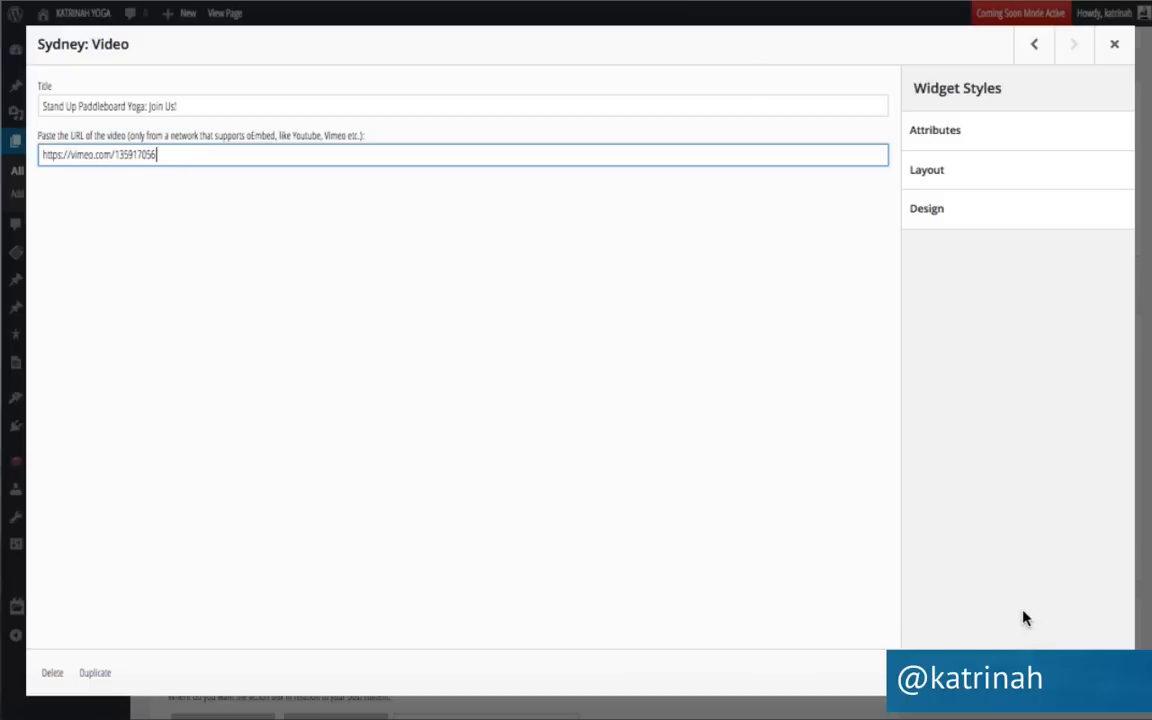
click(1106, 673)
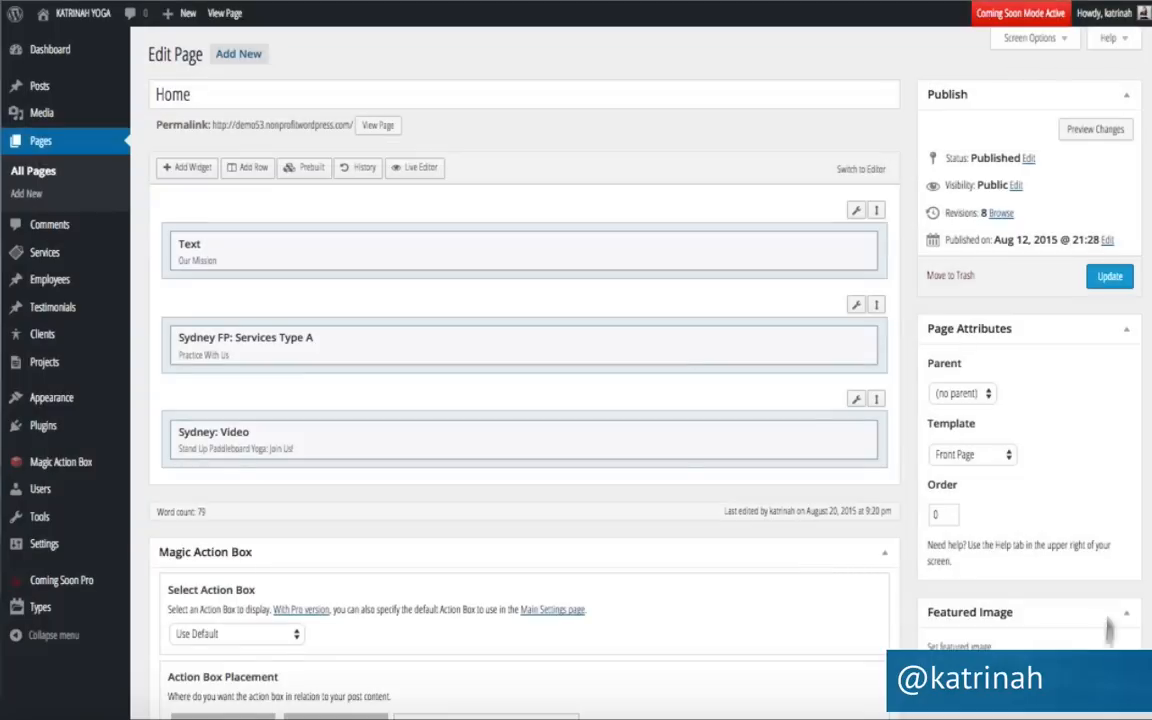
click(1101, 284)
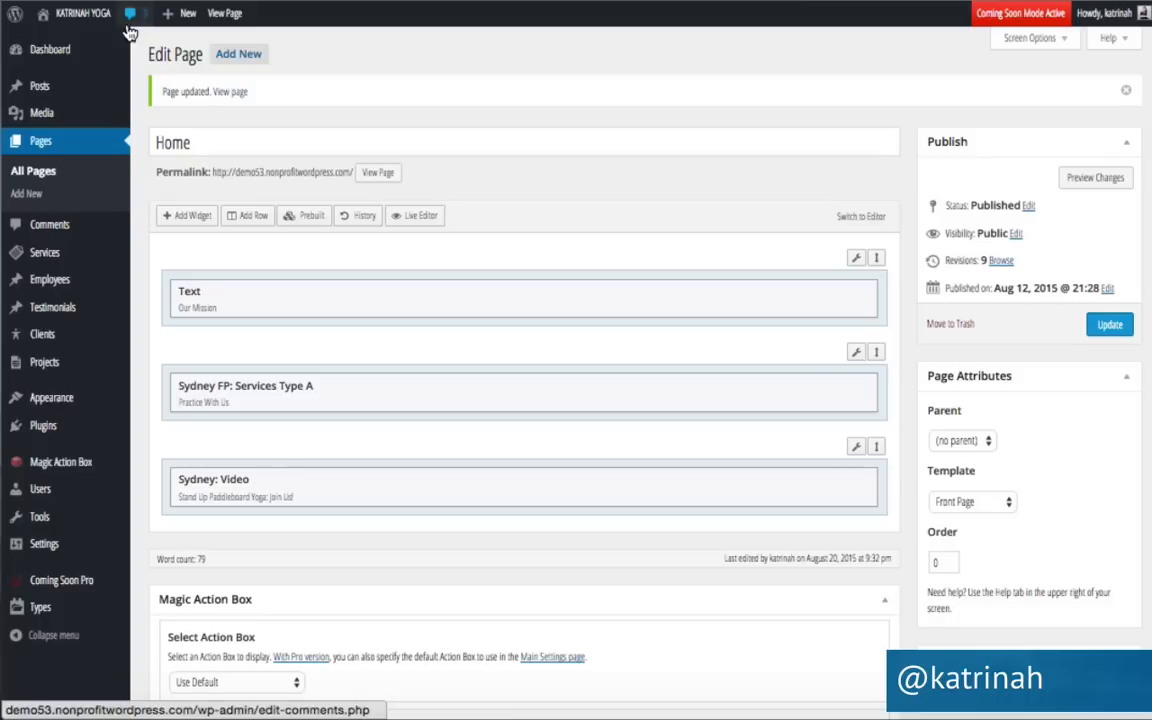
View the live home page's Stand Up Paddleboard Yoga: Join Us! section with the Vimeo video.
mouse_move(35, 14)
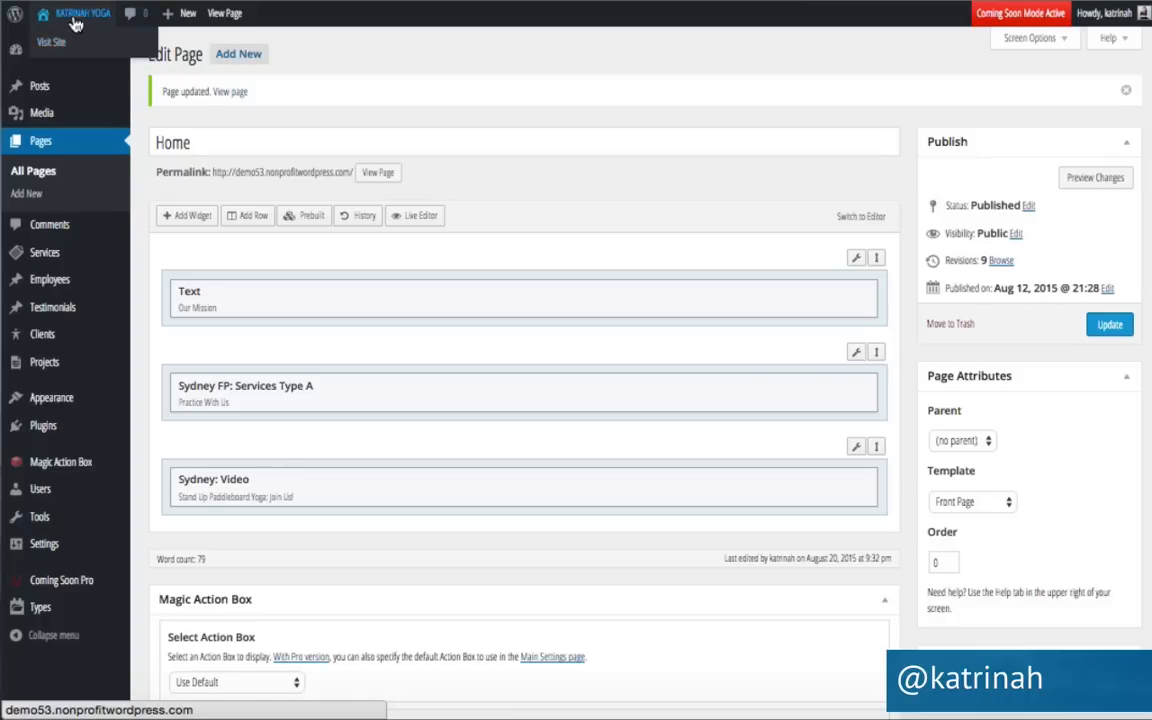
click(66, 41)
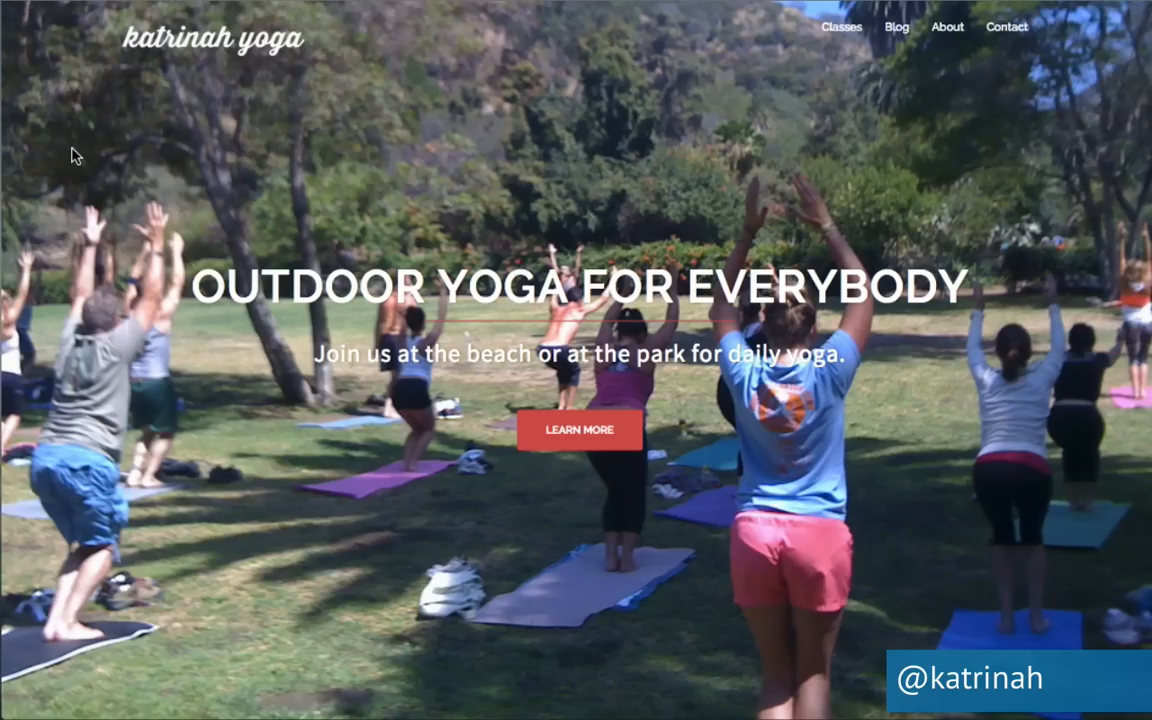
scroll(71, 155, down, 5)
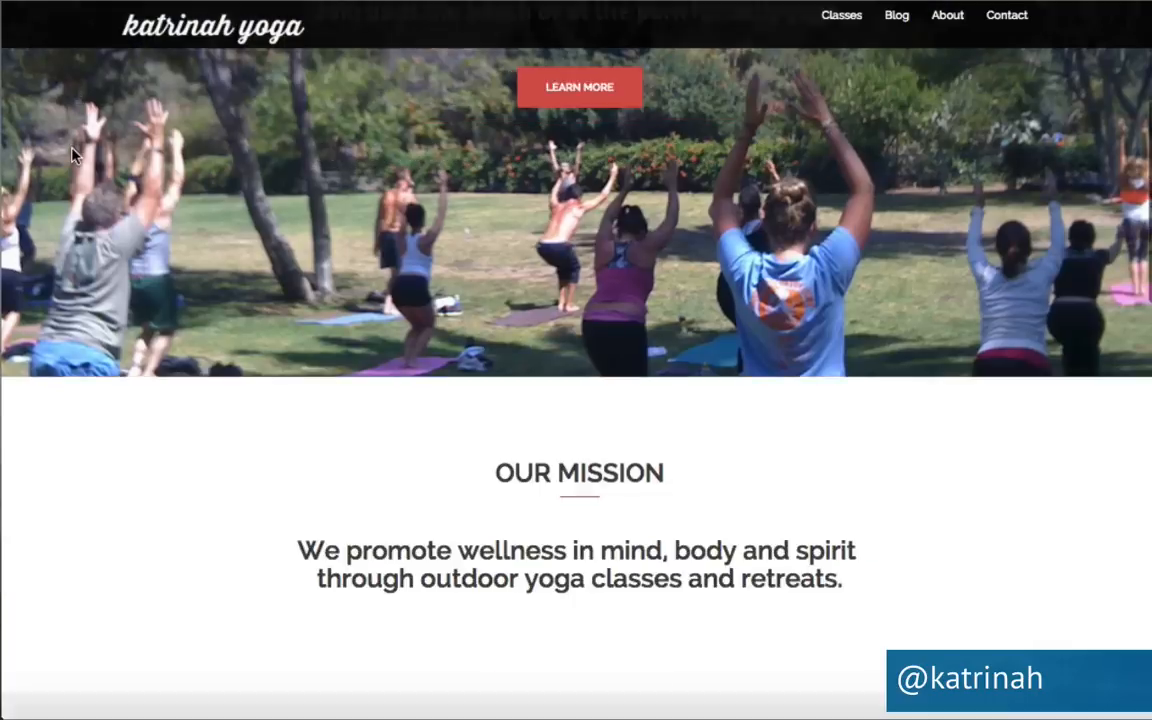
scroll(71, 155, down, 10)
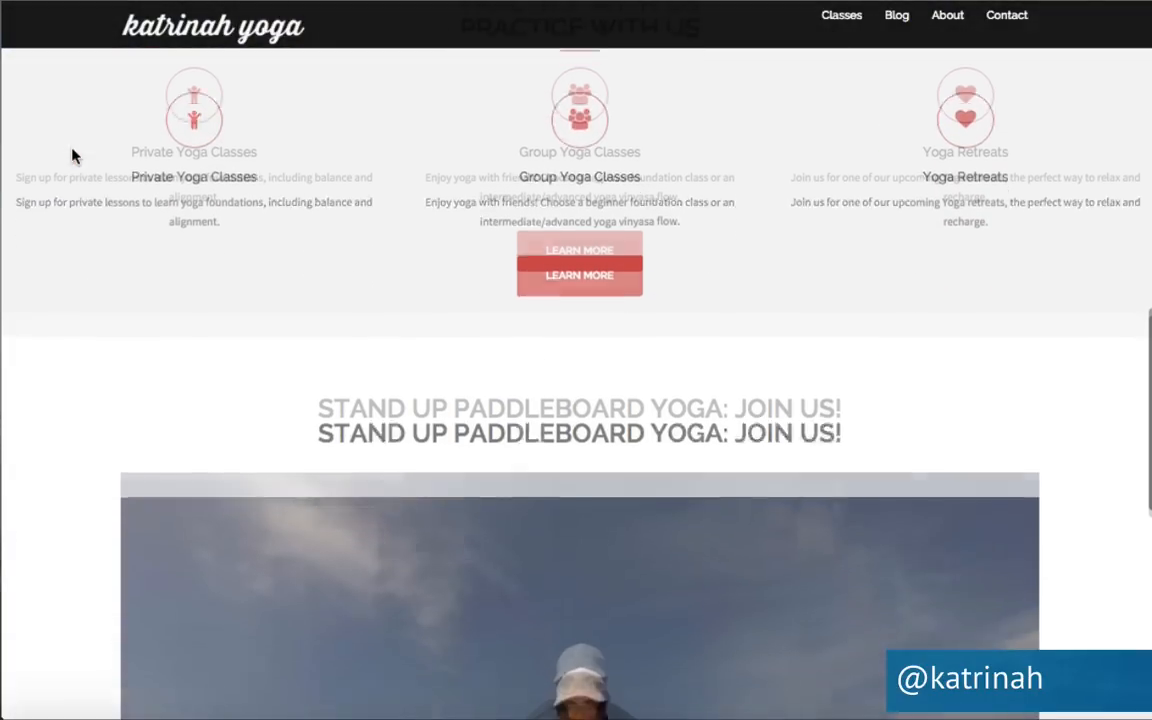
scroll(73, 152, down, 5)
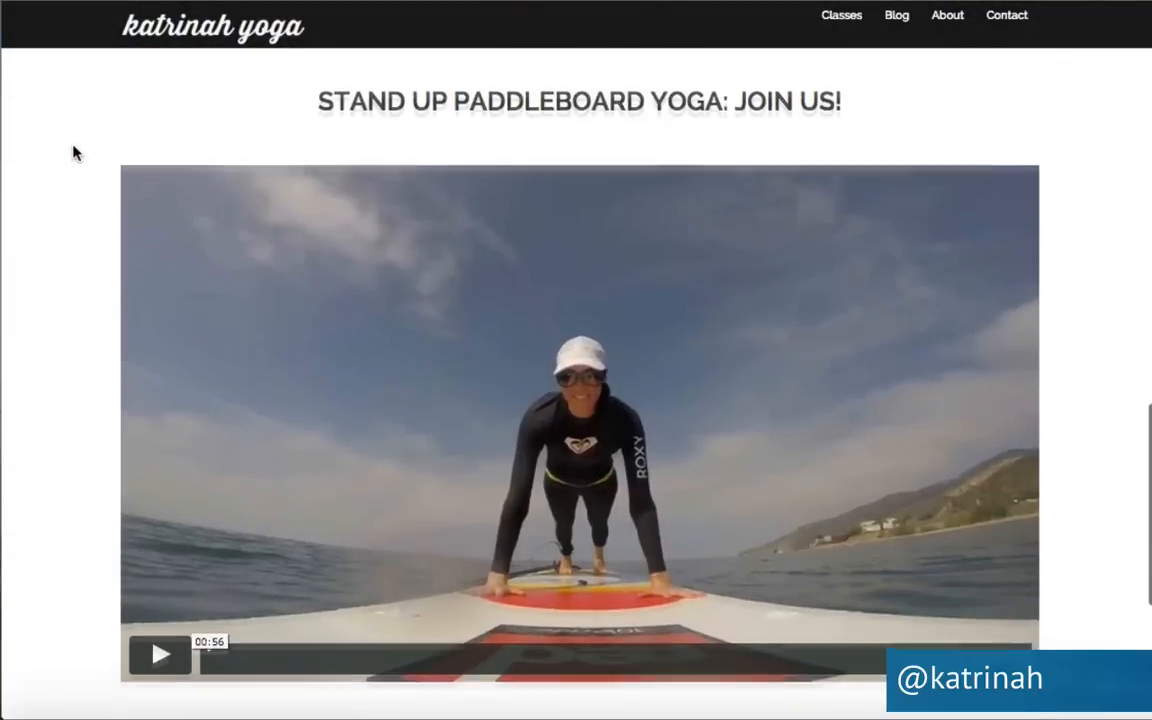
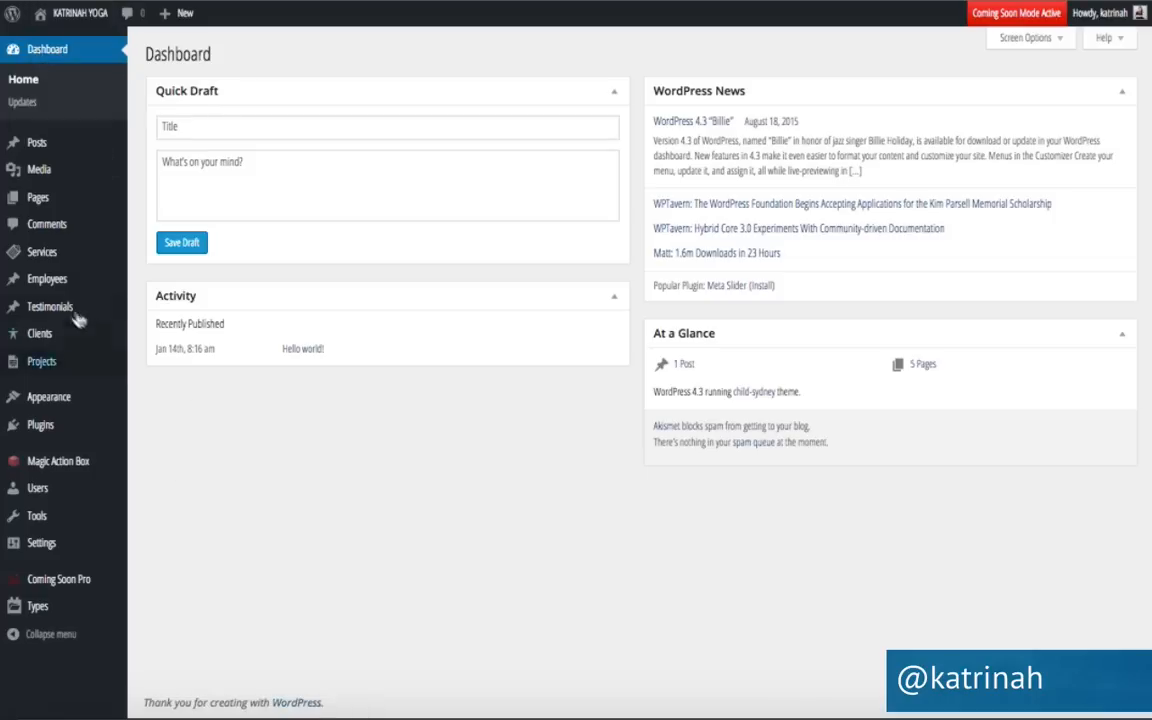
Create a testimonial titled with a client's first name, paste the Lorem ipsum quote as its body, and publish it.
mouse_move(45, 311)
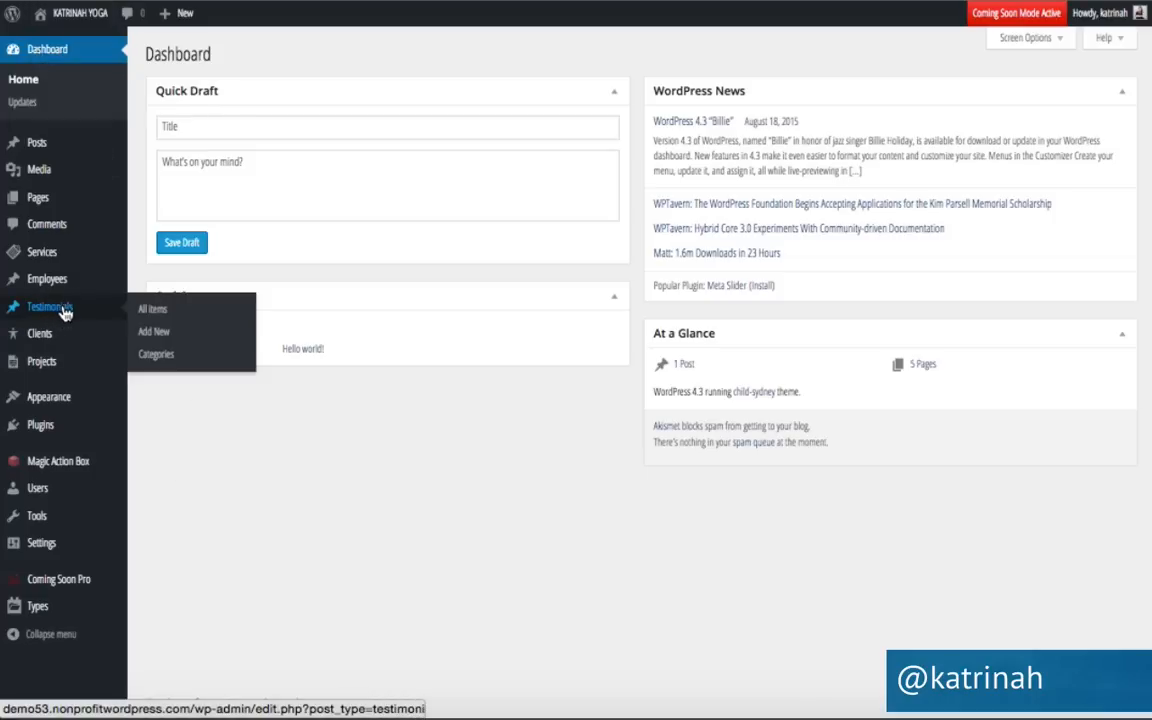
click(160, 311)
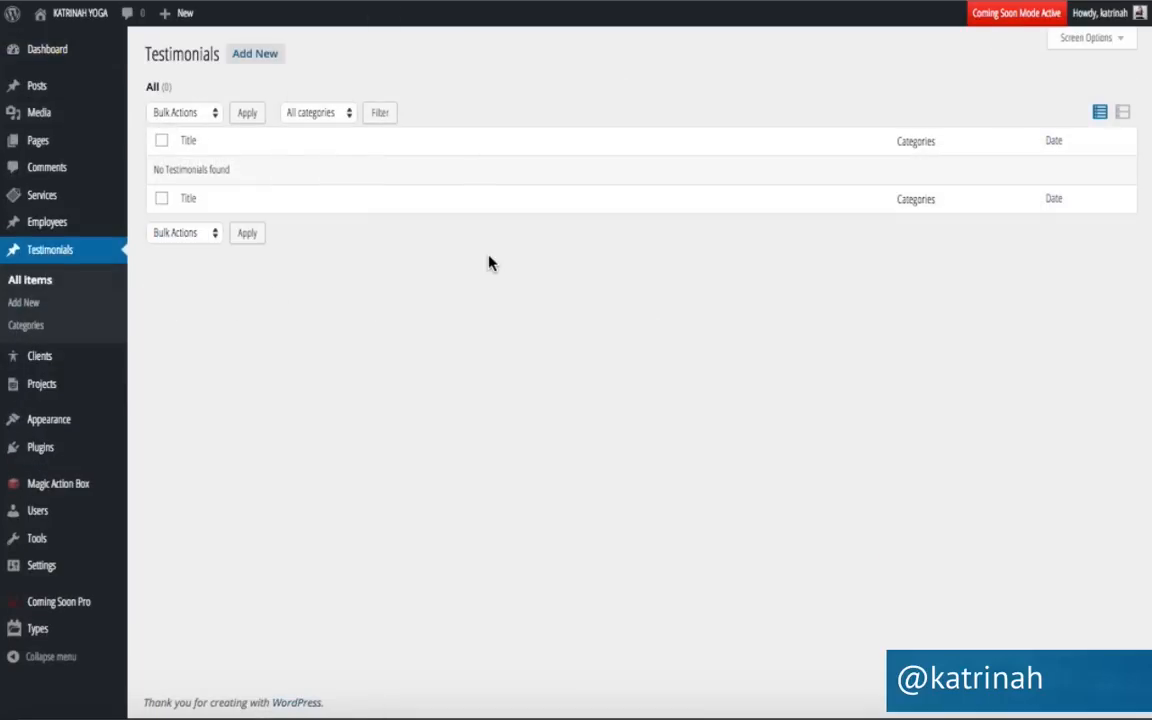
click(255, 57)
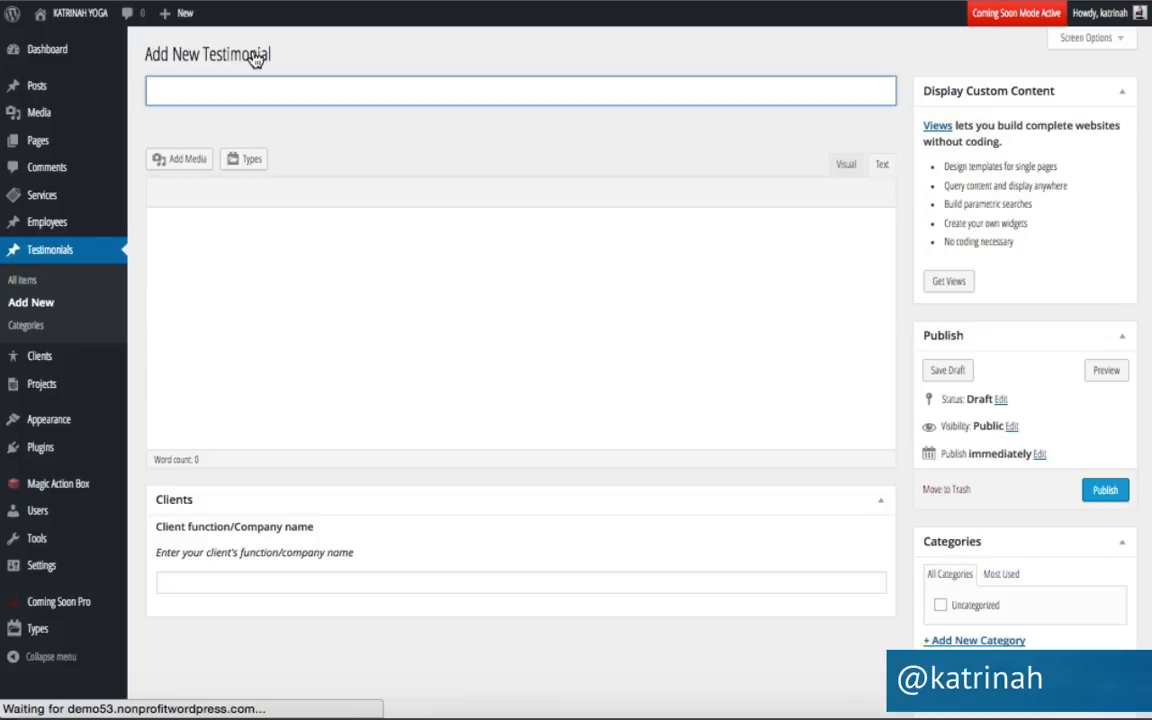
click(300, 118)
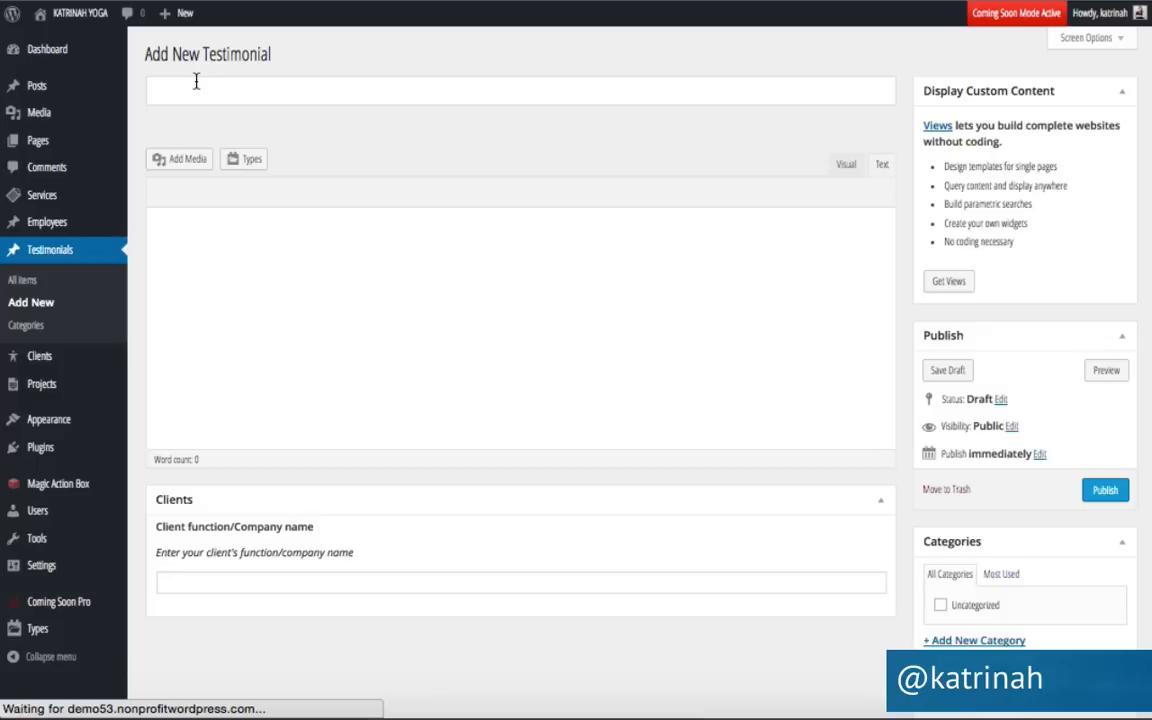
click(196, 81)
click(322, 138)
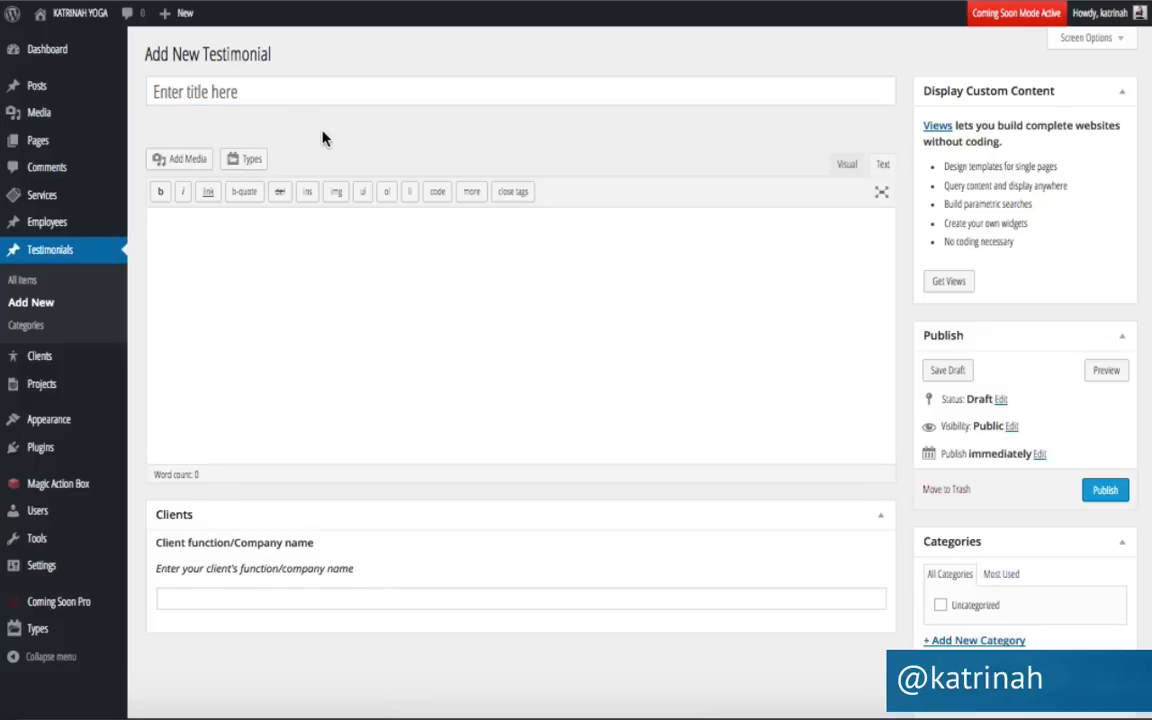
click(217, 96)
text(Karenna)
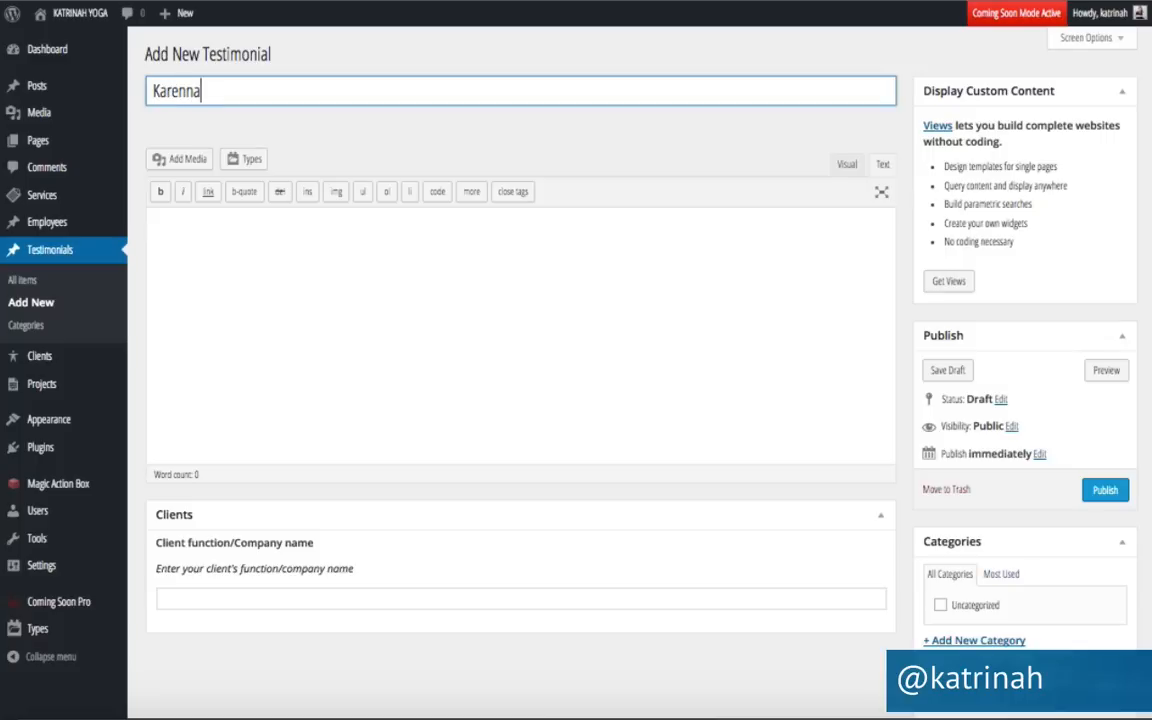
click(183, 229)
text("Lorem ipsum dolor sit amet, consectetur adipiscing elit, sed do eiusmod tempor incididunt ut labore et dolore magna aliqua. Ut enim ad minim veniam, quis nostrud exercitation ullamco laboris nisi ut aliquip ex ea commodo consequat.")
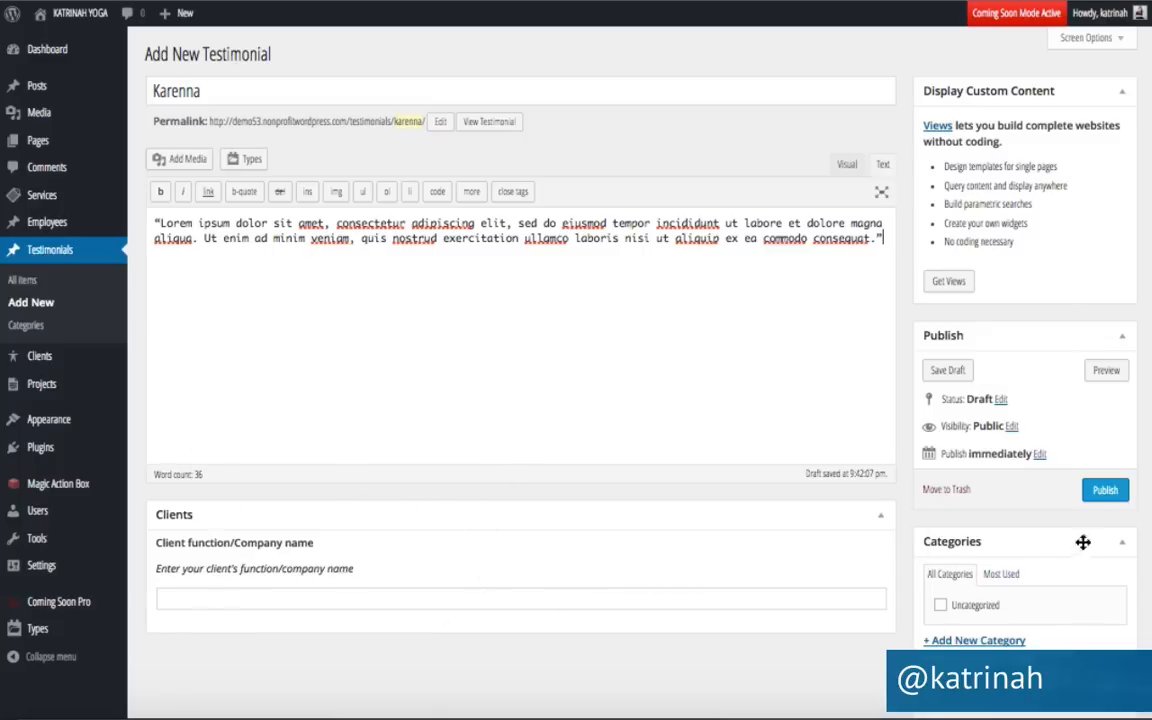
click(1105, 490)
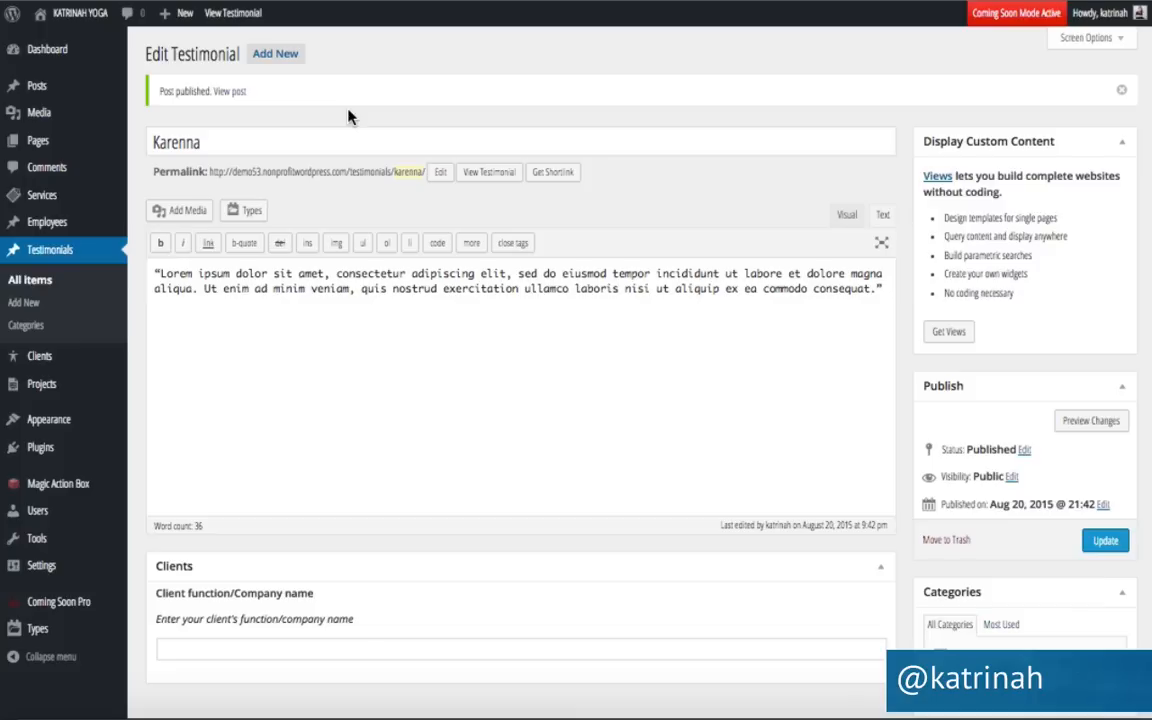
Publish a second testimonial titled with another client's name, with the same pasted Lorem ipsum quote.
click(276, 58)
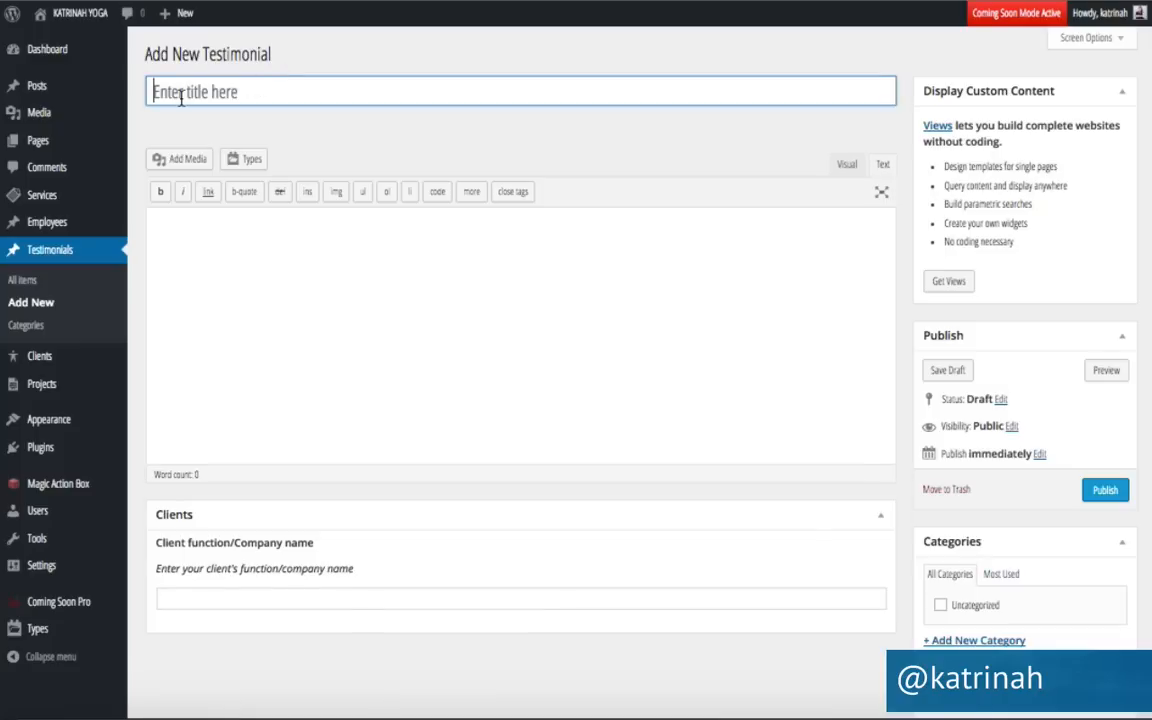
text(Sienna)
click(195, 222)
text("Lorem ipsum dolor sit amet, consectetur adipiscing elit, sed do eiusmod tempor incididunt ut labore et dolore magna aliqua. Ut enim ad minim veniam, quis nostrud exercitation ullamco laboris nisi ut aliquip ex ea commodo consequat.")
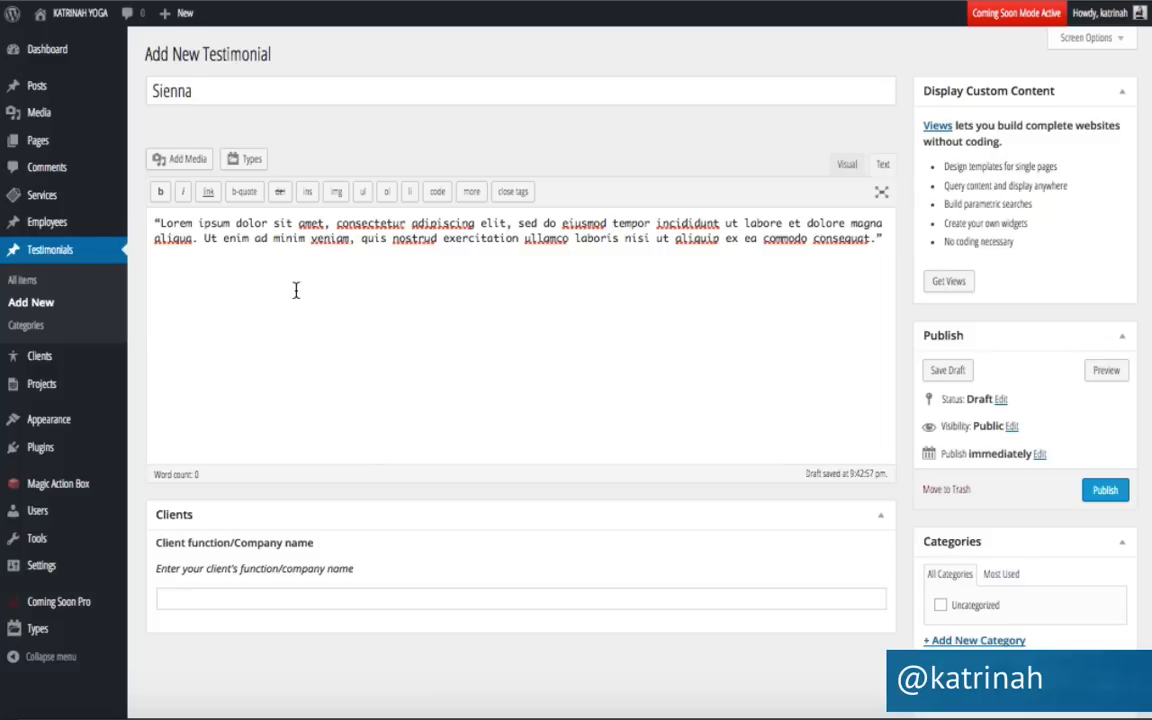
click(1106, 492)
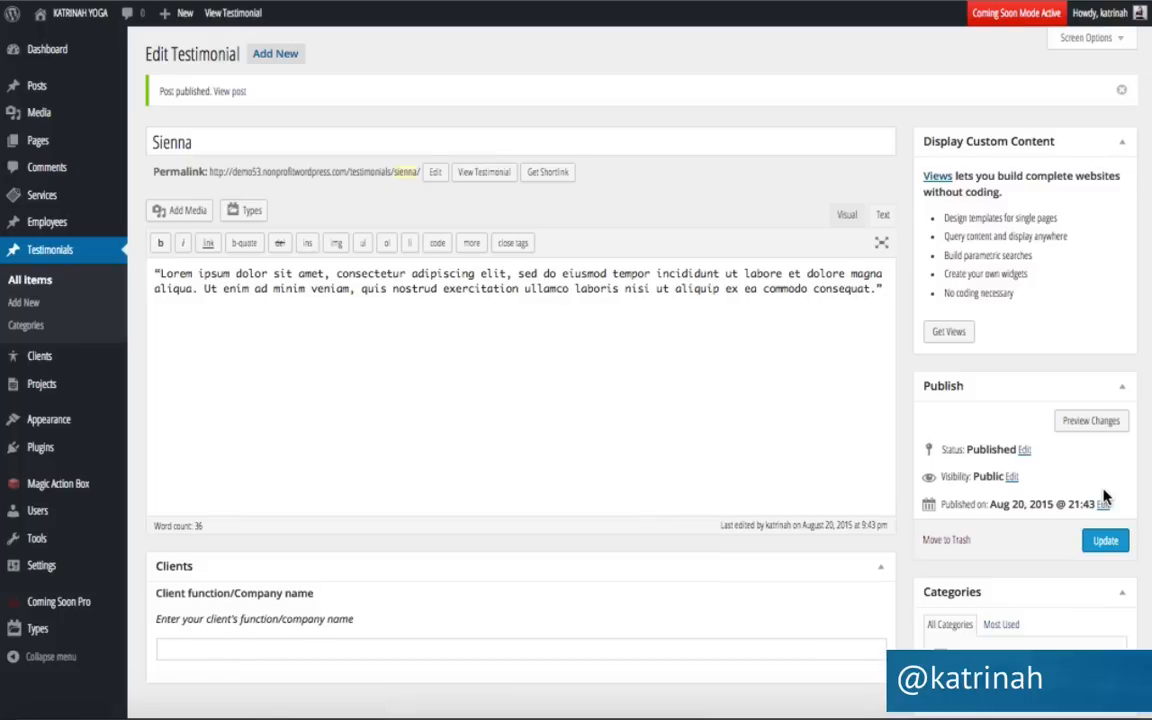
Start a third new testimonial and publish it.
click(269, 56)
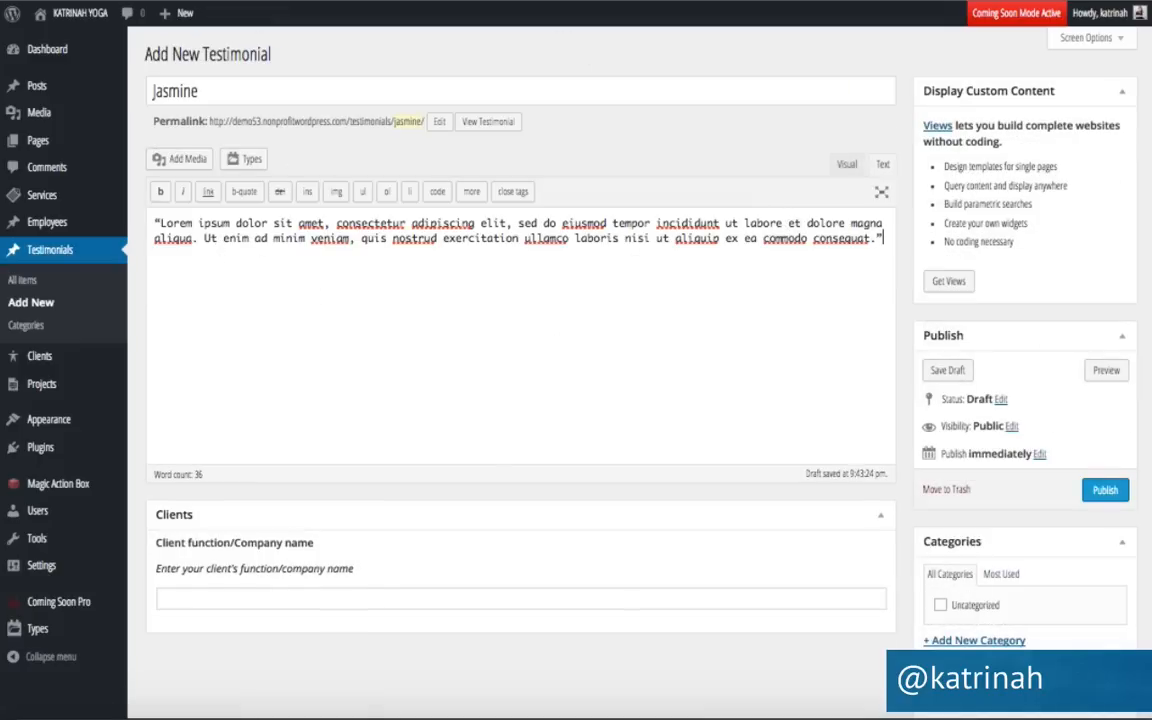
click(1105, 490)
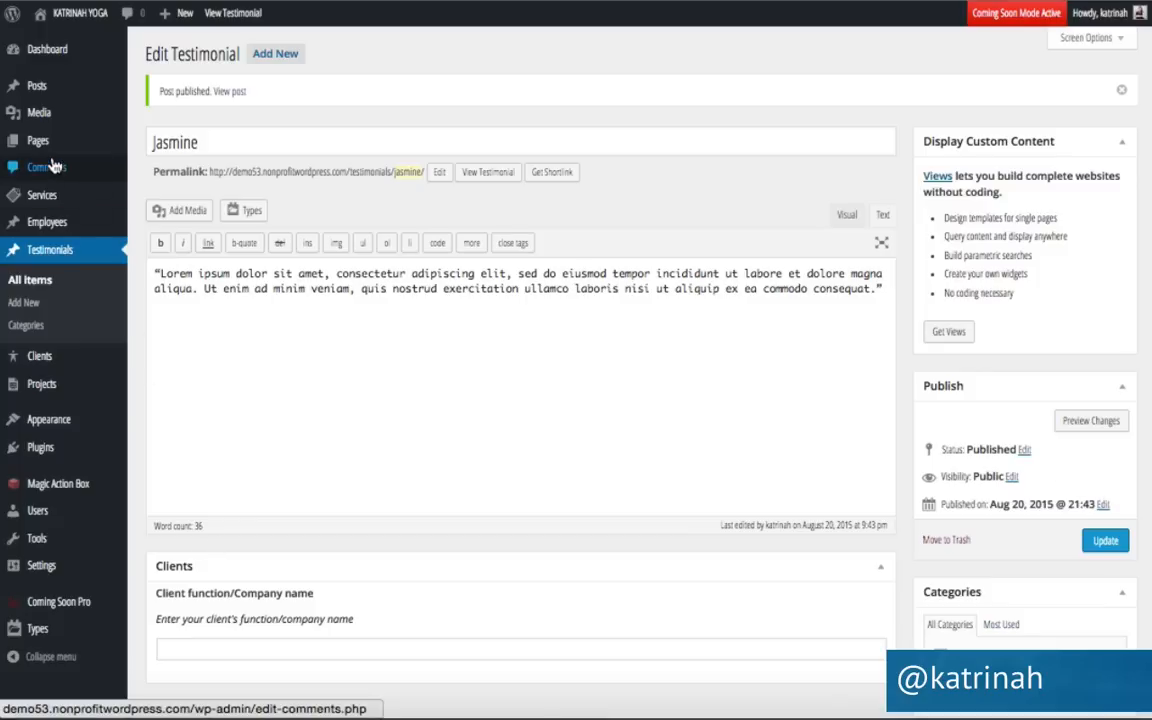
mouse_move(34, 143)
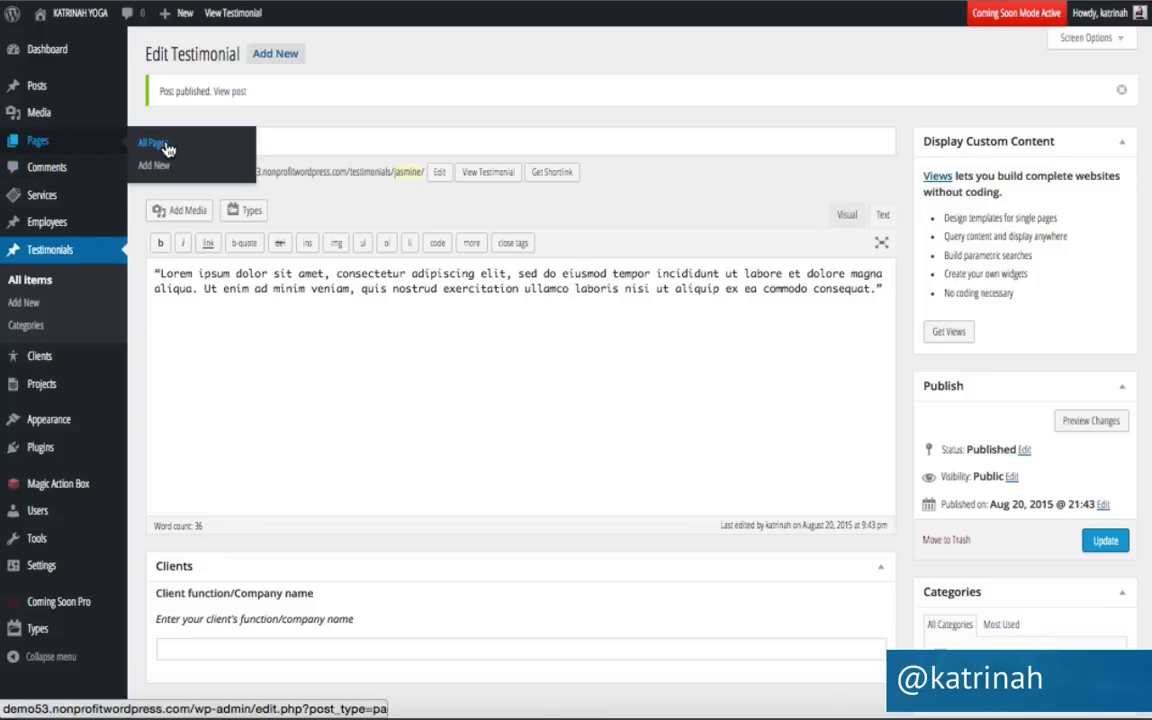
Open the Home page builder, add a one-column row, and drag it below the Sydney: Video row.
click(168, 149)
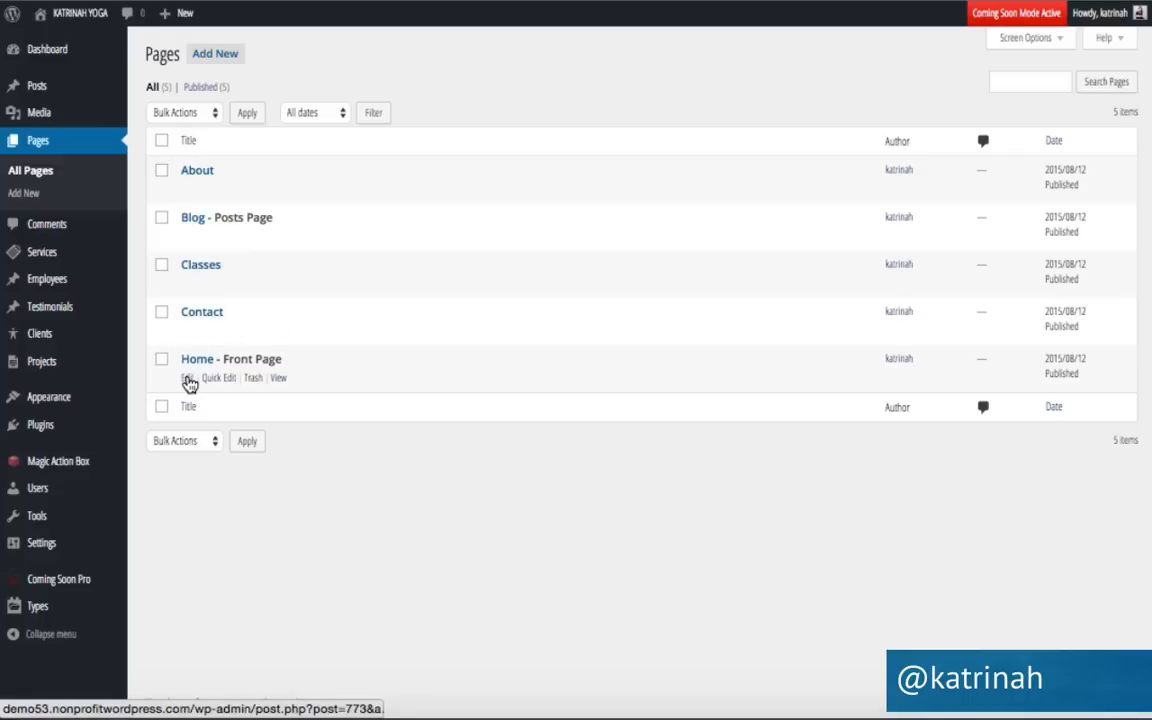
click(187, 379)
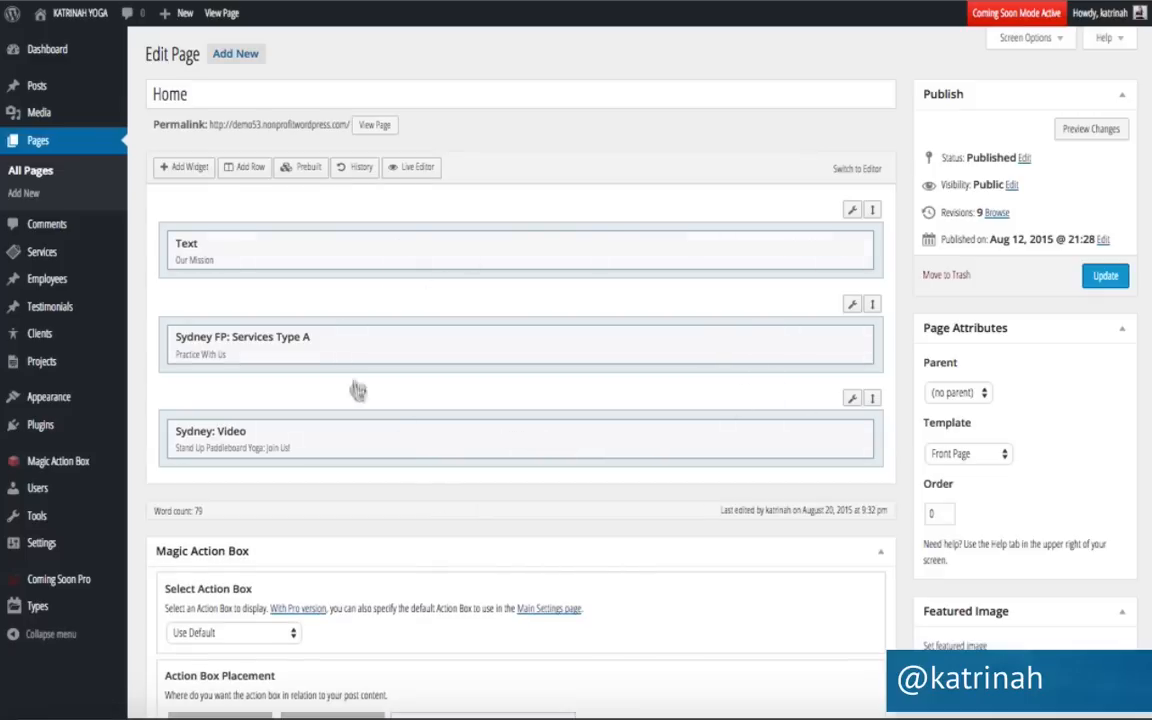
click(238, 164)
click(152, 101)
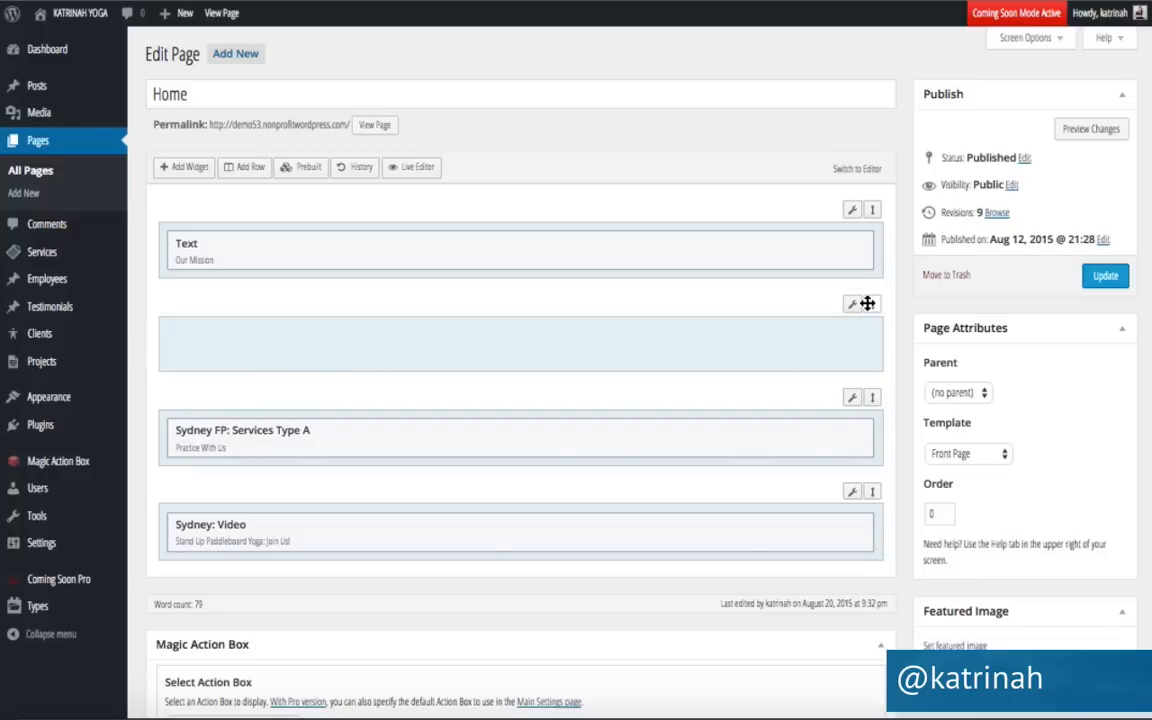
drag(865, 302, 854, 486)
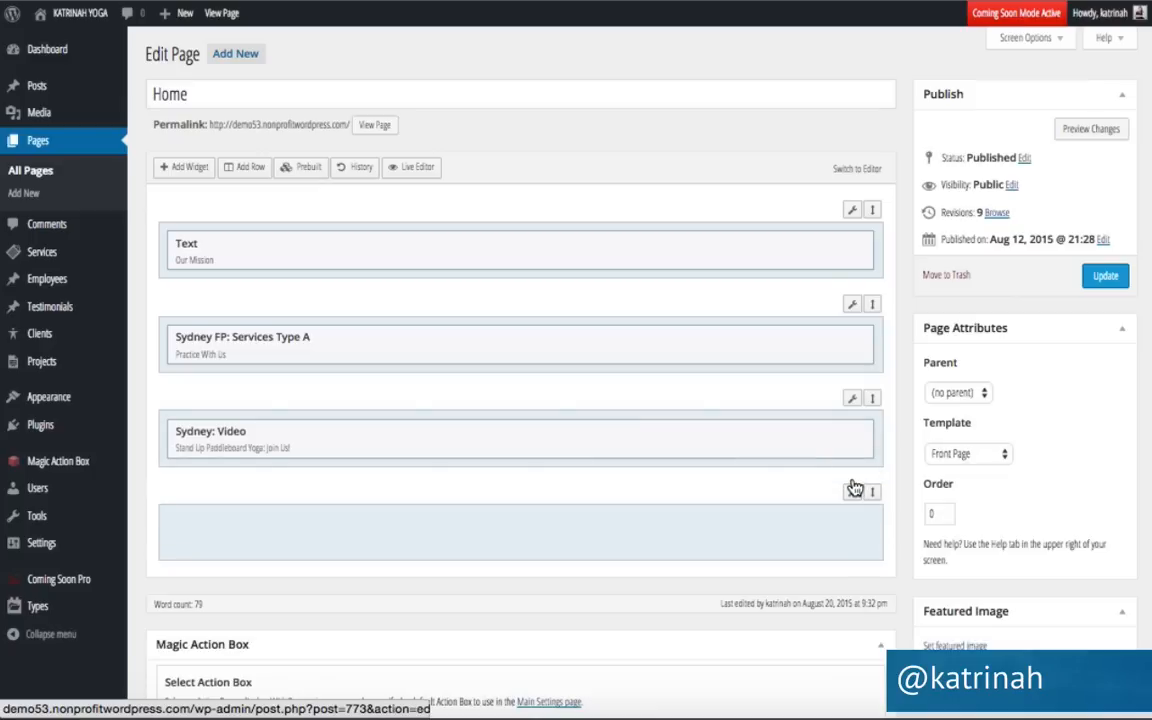
click(250, 538)
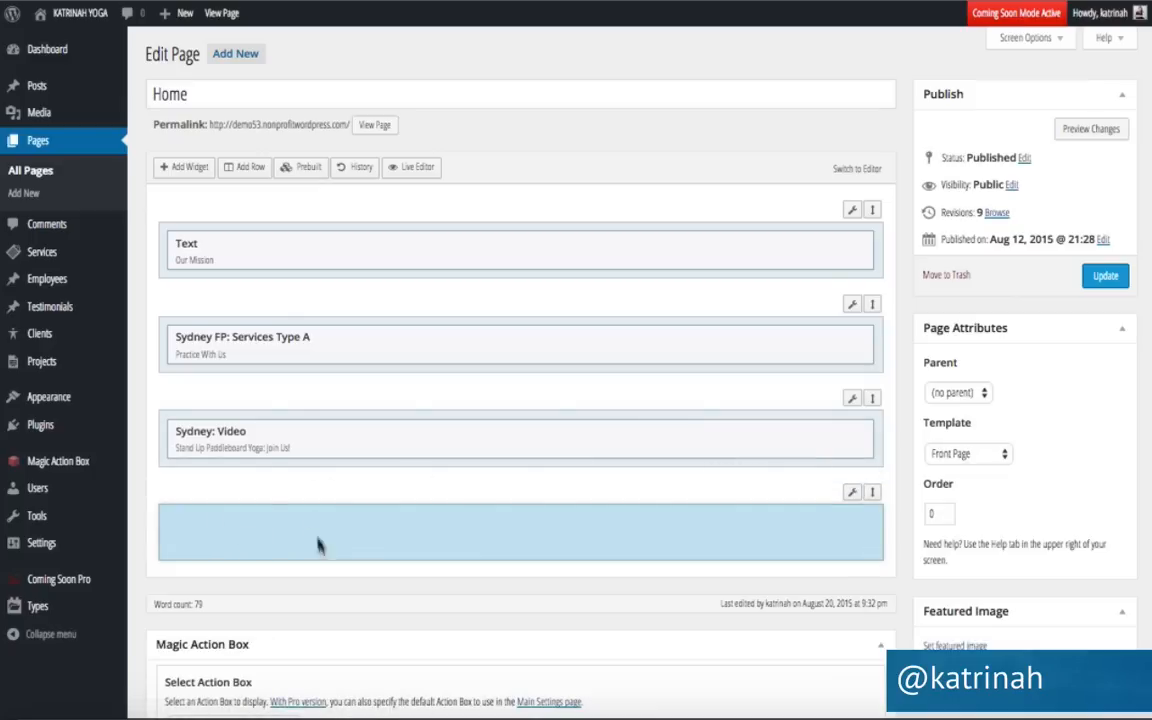
Place a Sydney FP: Testimonials widget in the empty bottom row and open that row's Edit Row settings.
click(183, 168)
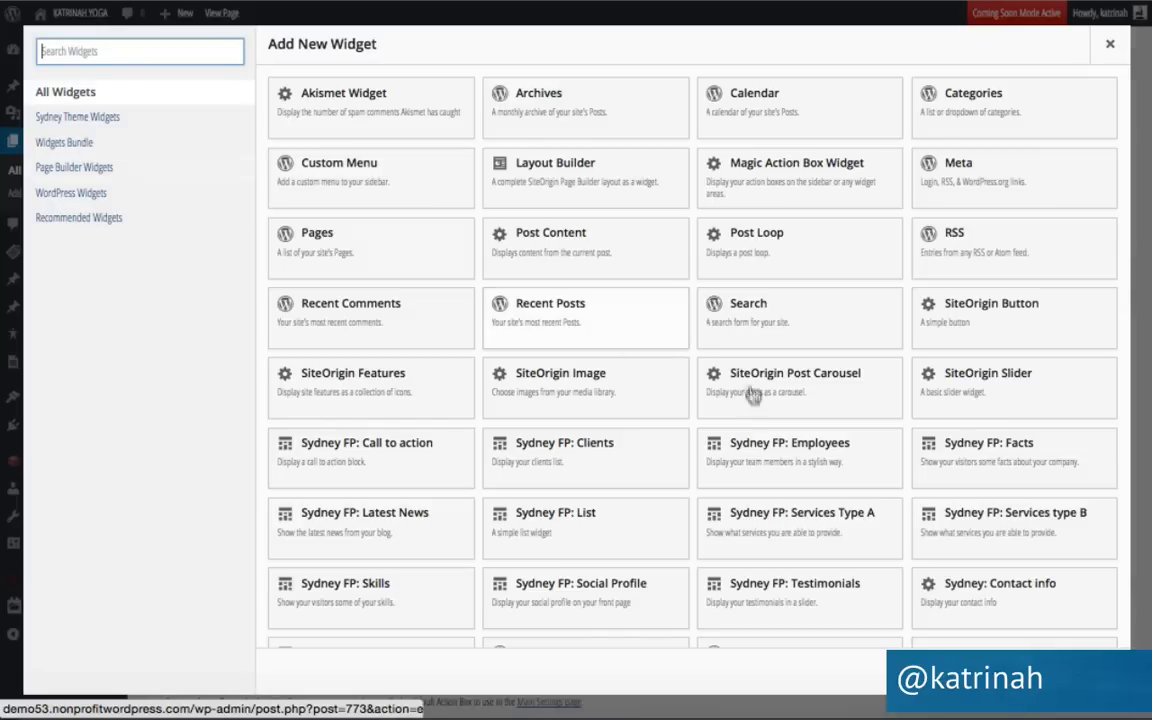
scroll(707, 421, down, 1)
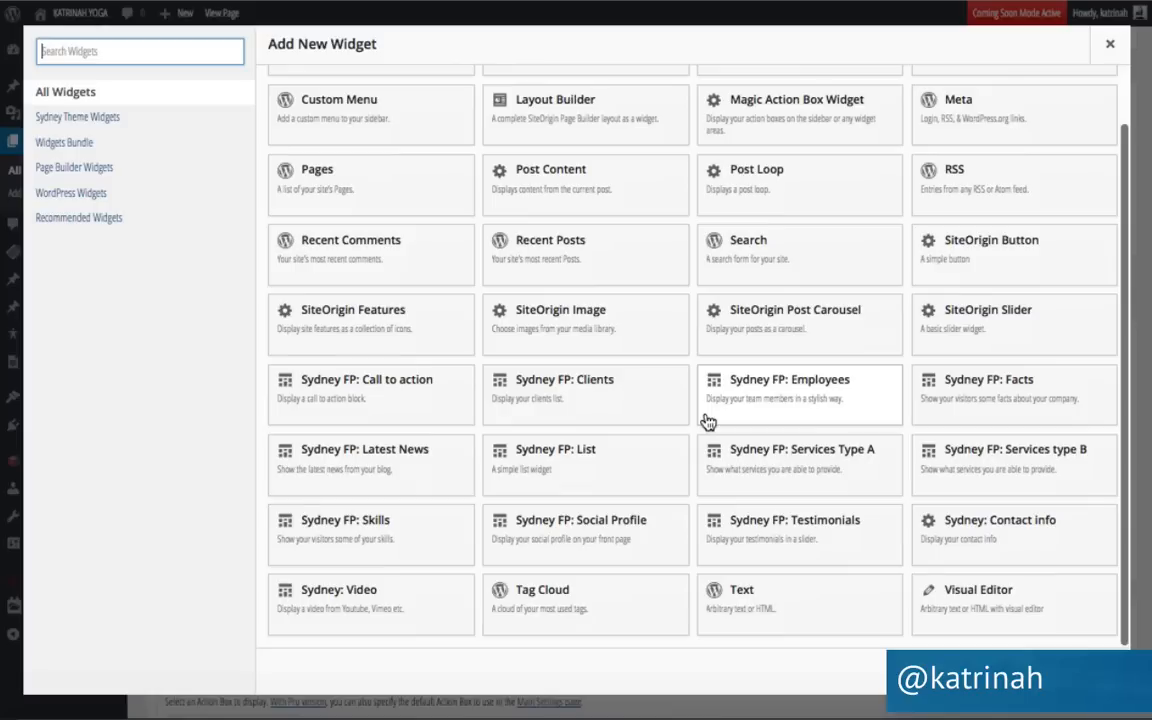
click(788, 533)
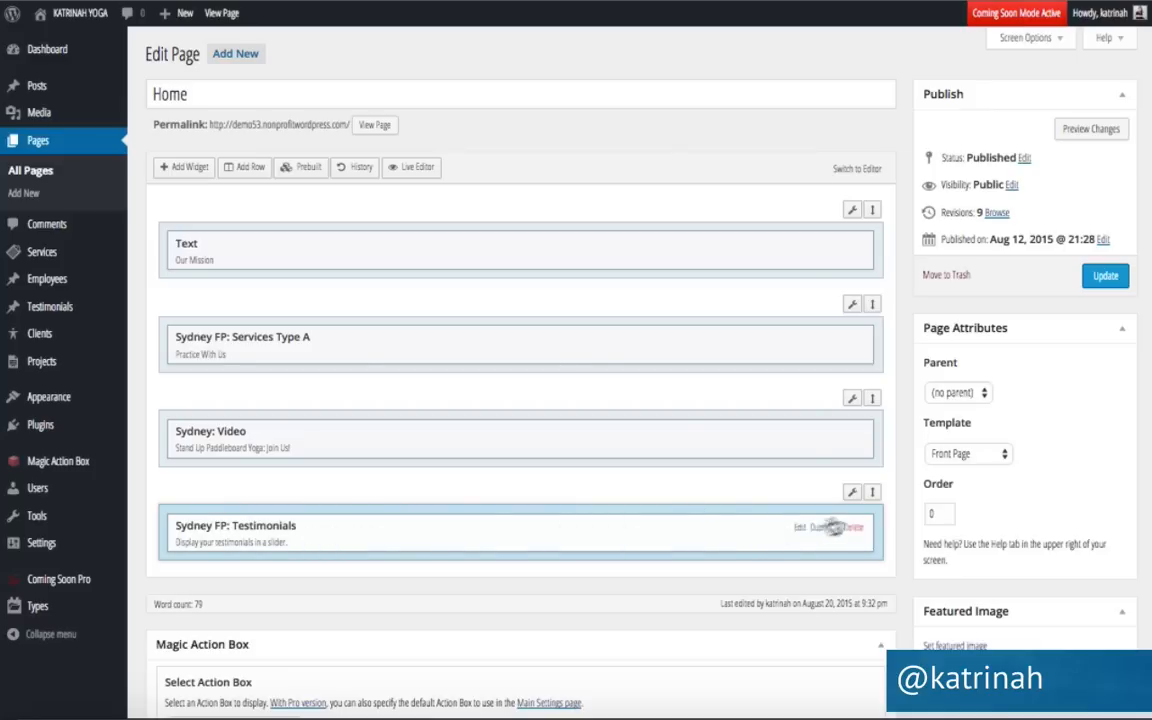
mouse_move(852, 497)
click(808, 520)
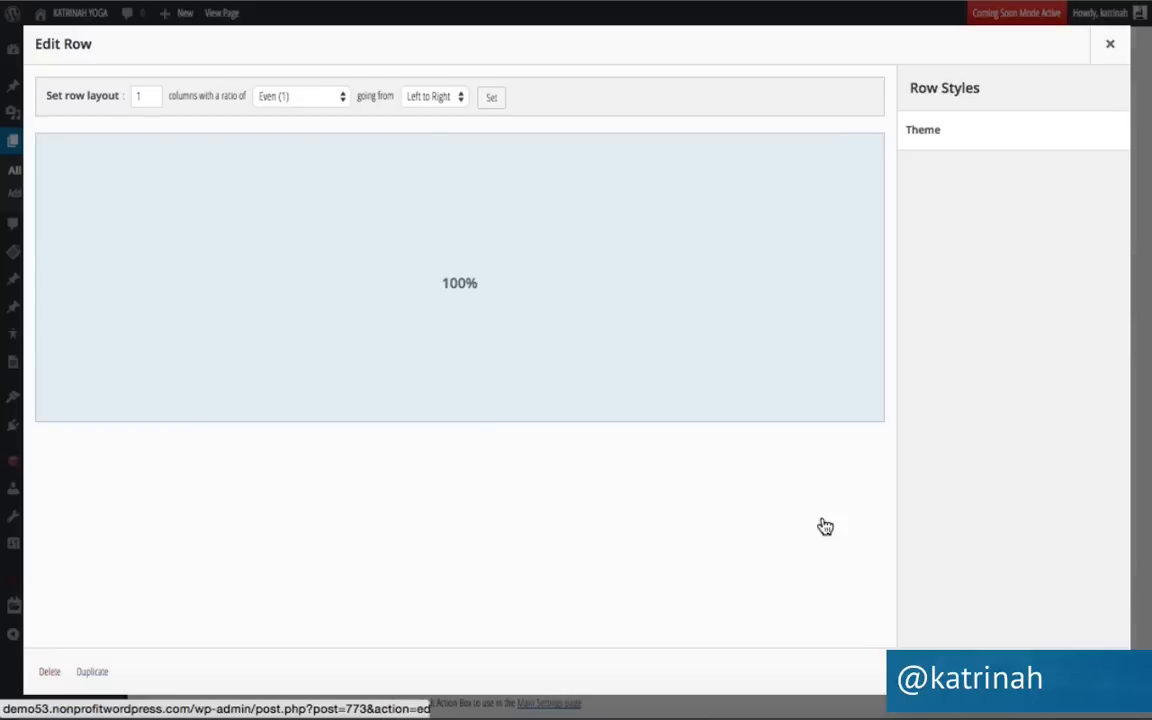
Give the row 50 px padding, centred content, #f4f4f4 background and Full Width Stretched layout.
click(918, 138)
click(933, 248)
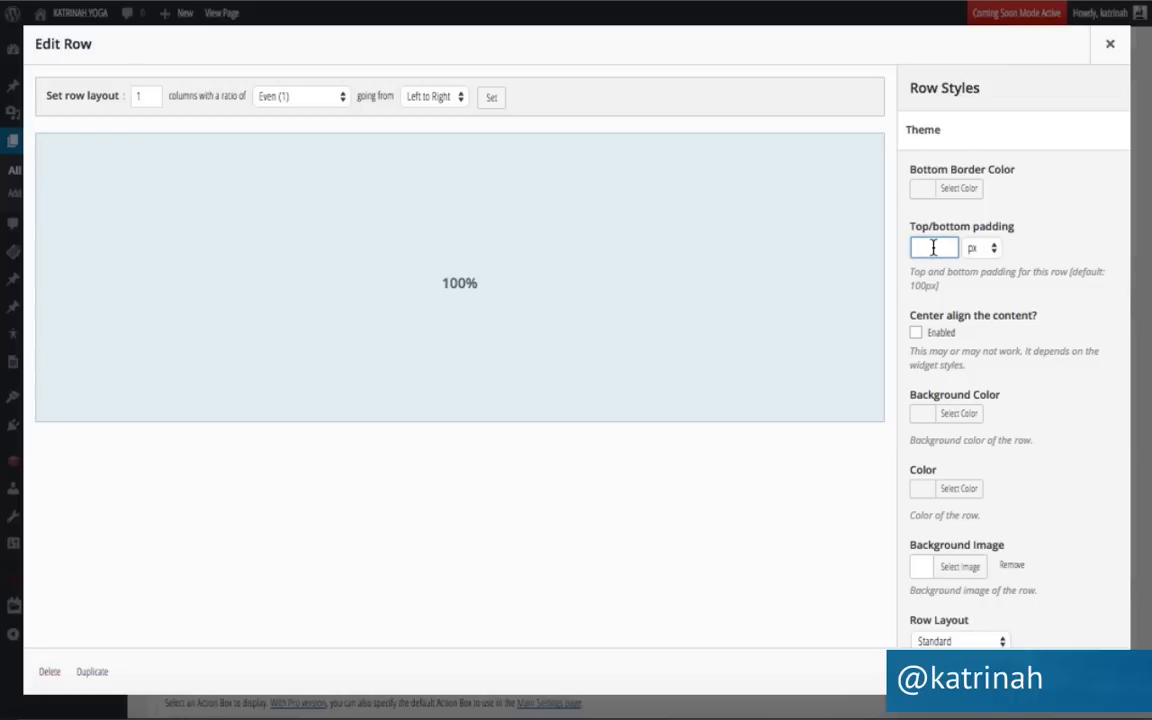
text(50)
click(916, 332)
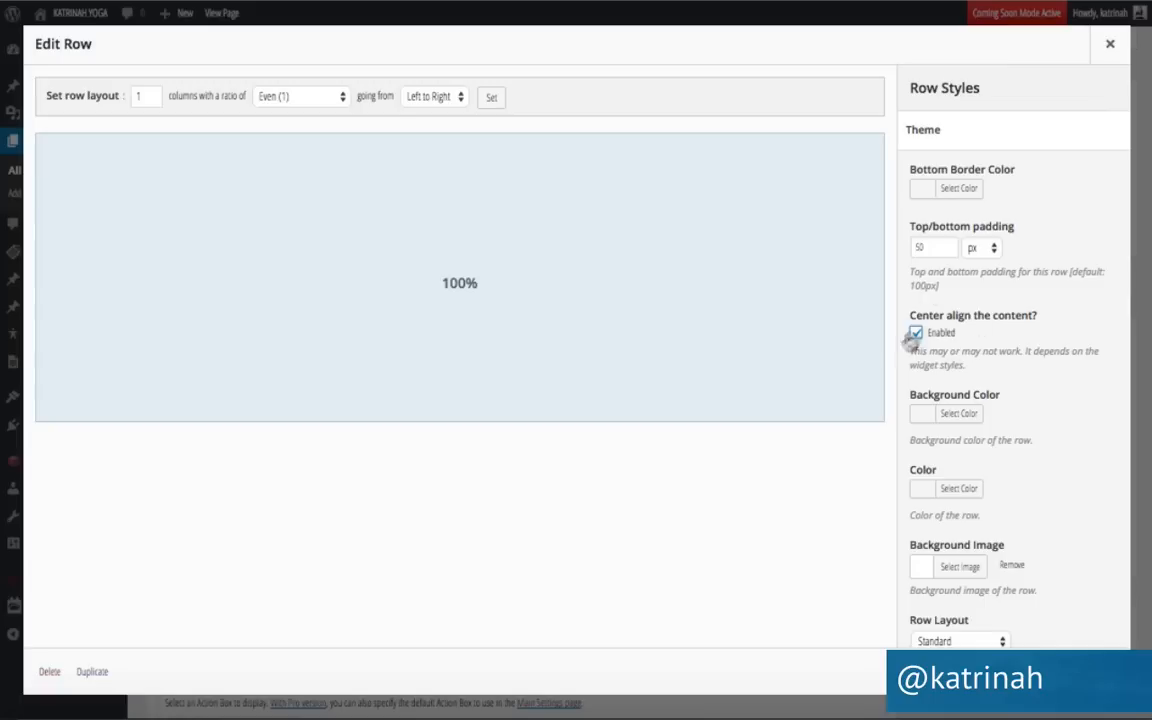
click(957, 418)
text(#)
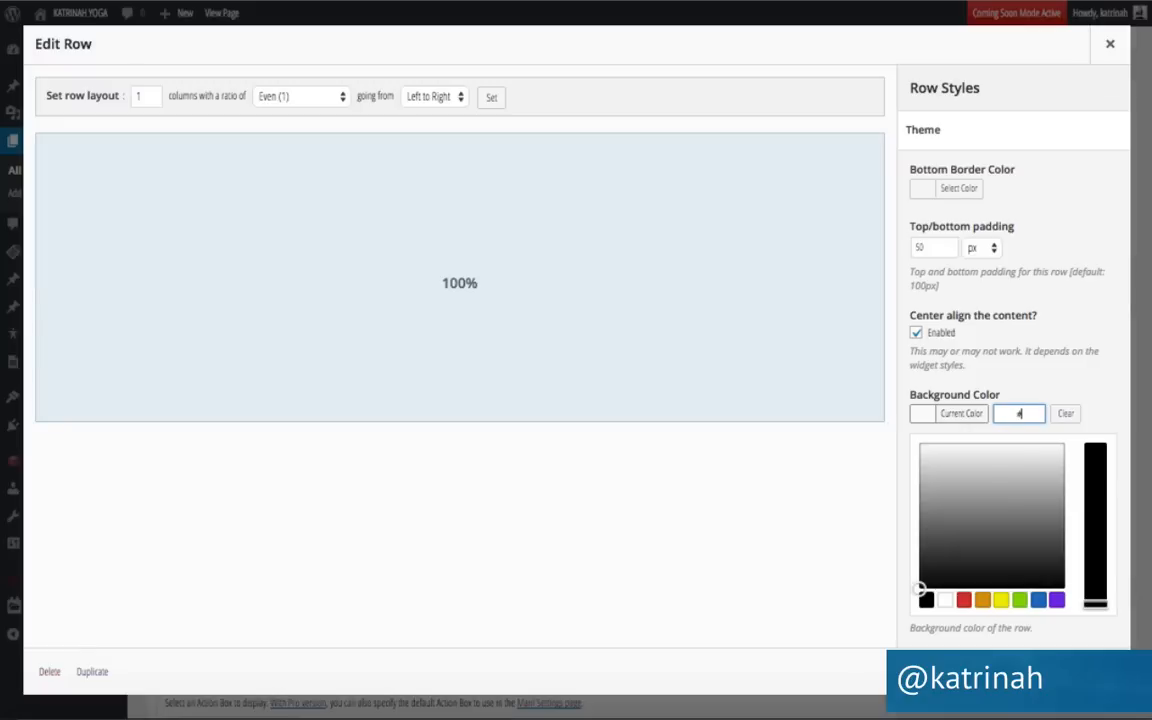
text(f4f4f4)
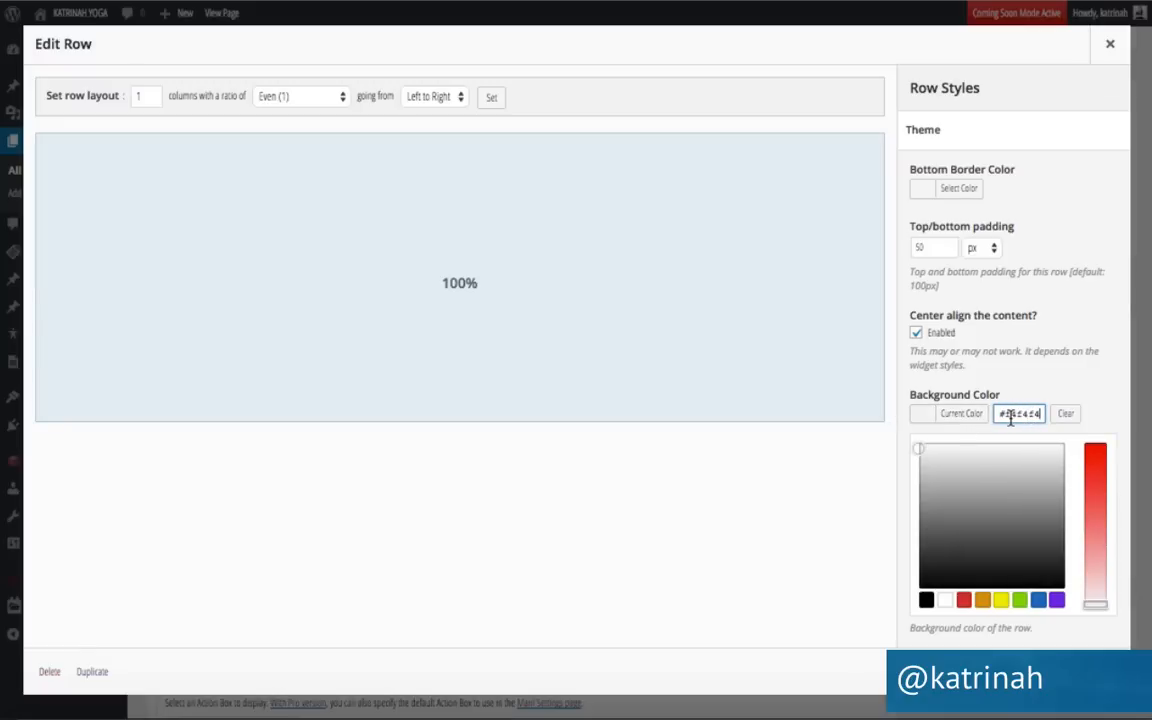
scroll(1088, 376, down, 5)
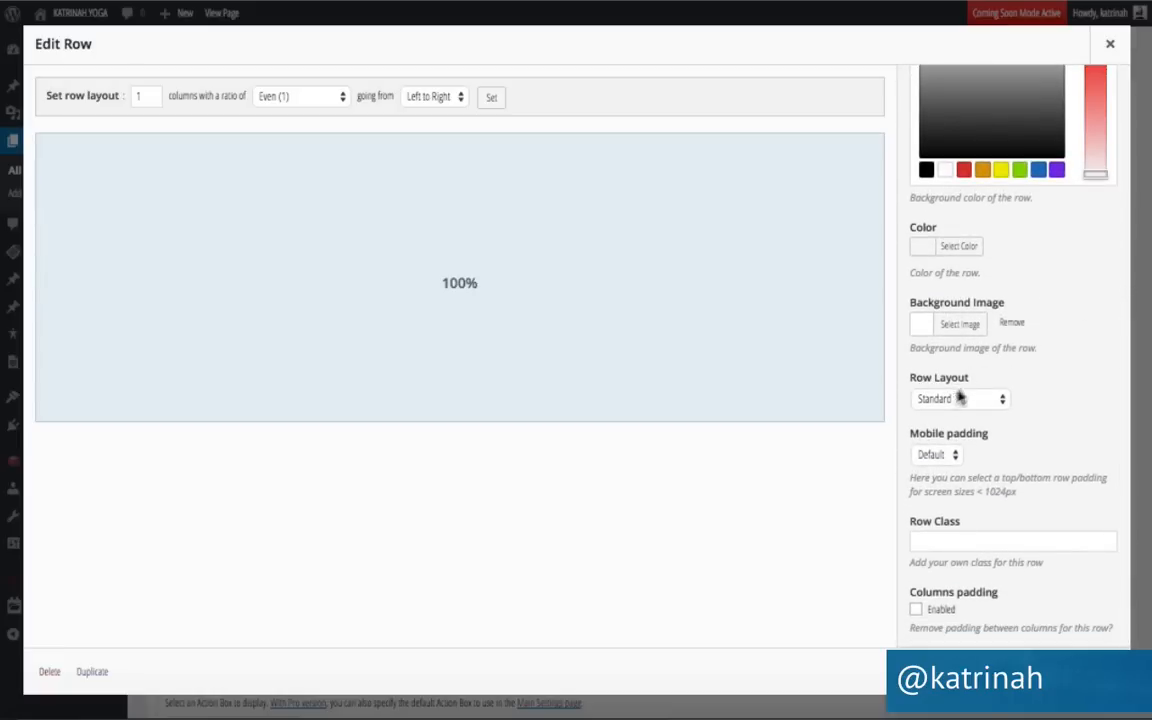
click(931, 401)
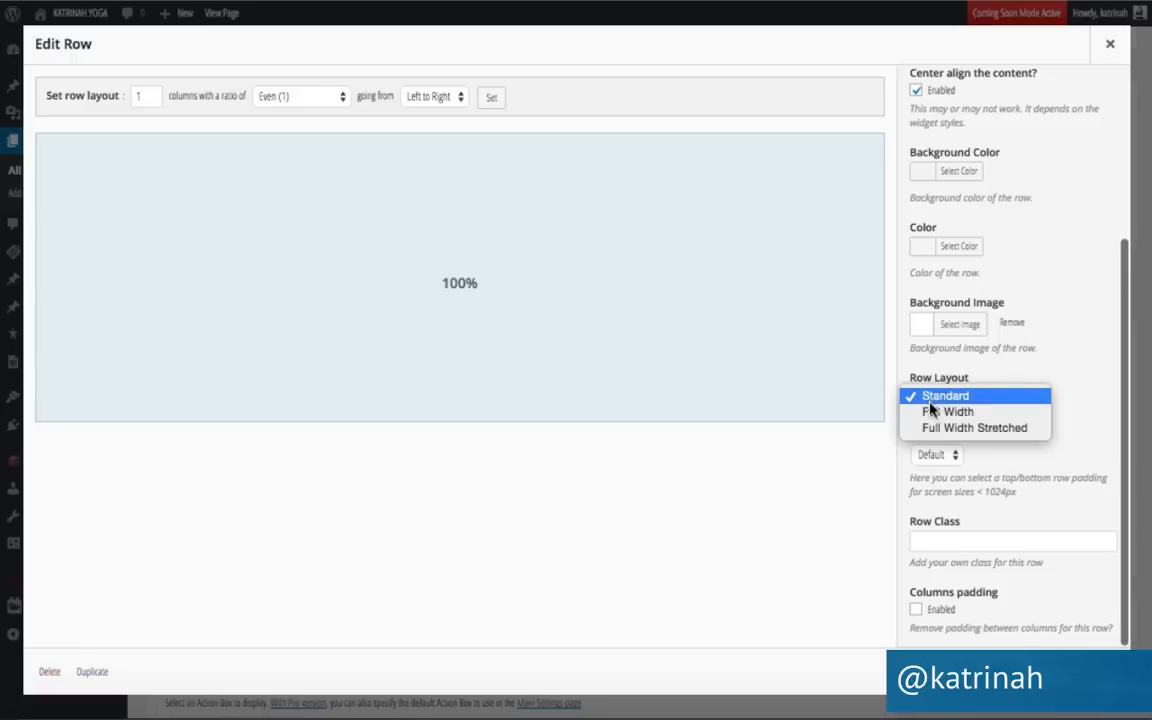
click(936, 438)
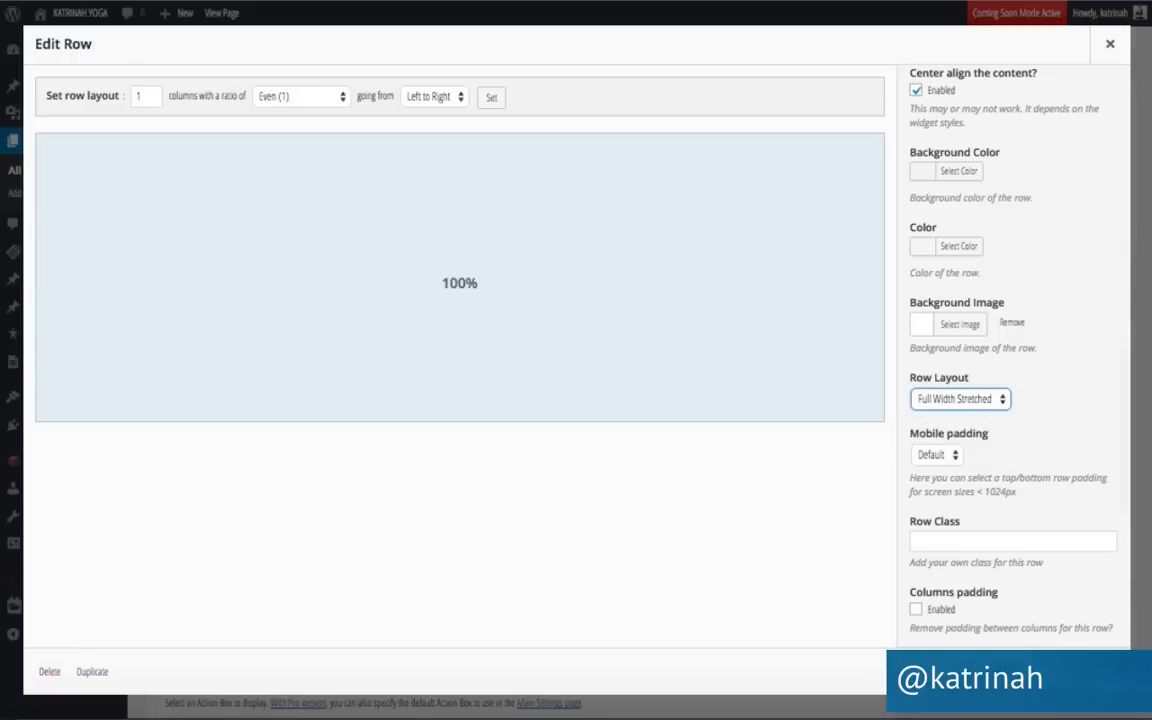
click(1098, 672)
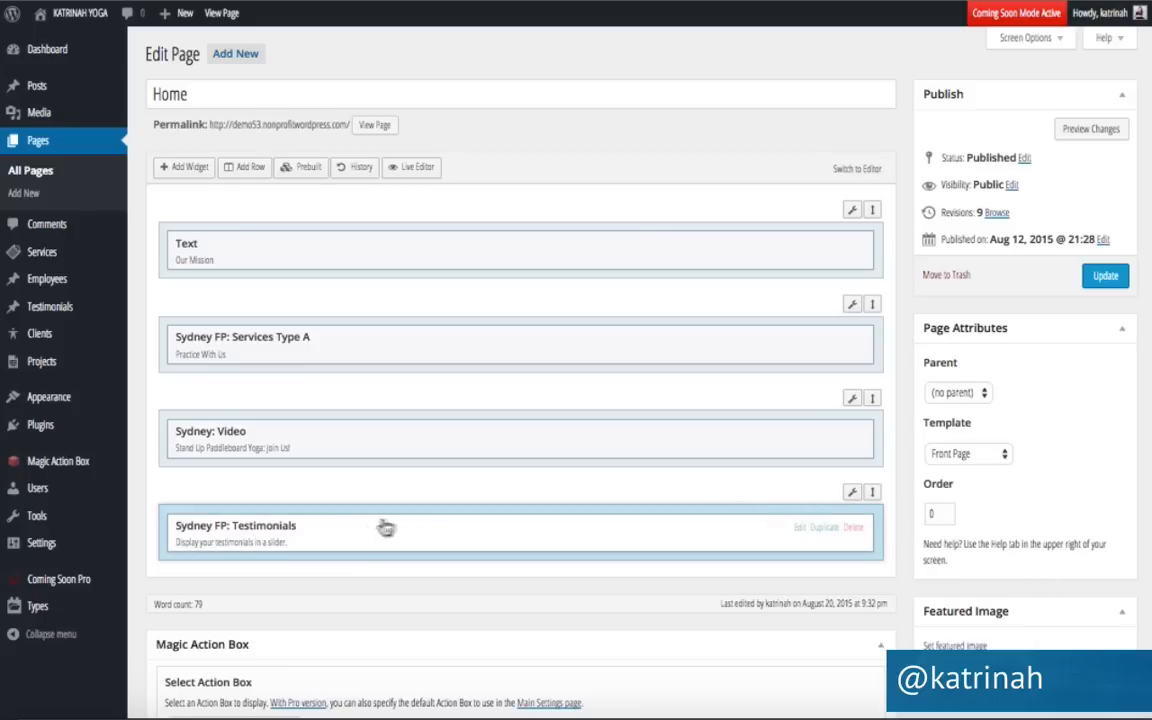
Title the Testimonials widget Praise with a Practice With Us button linking to the pasted classes page URL.
click(799, 528)
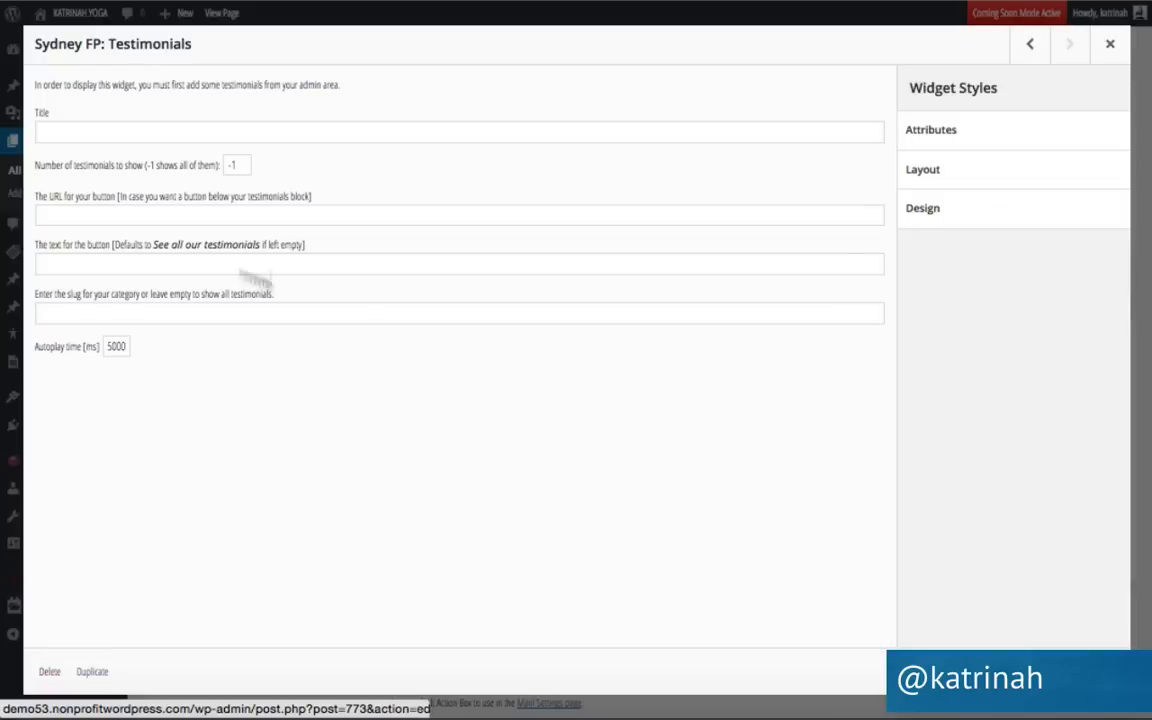
click(80, 132)
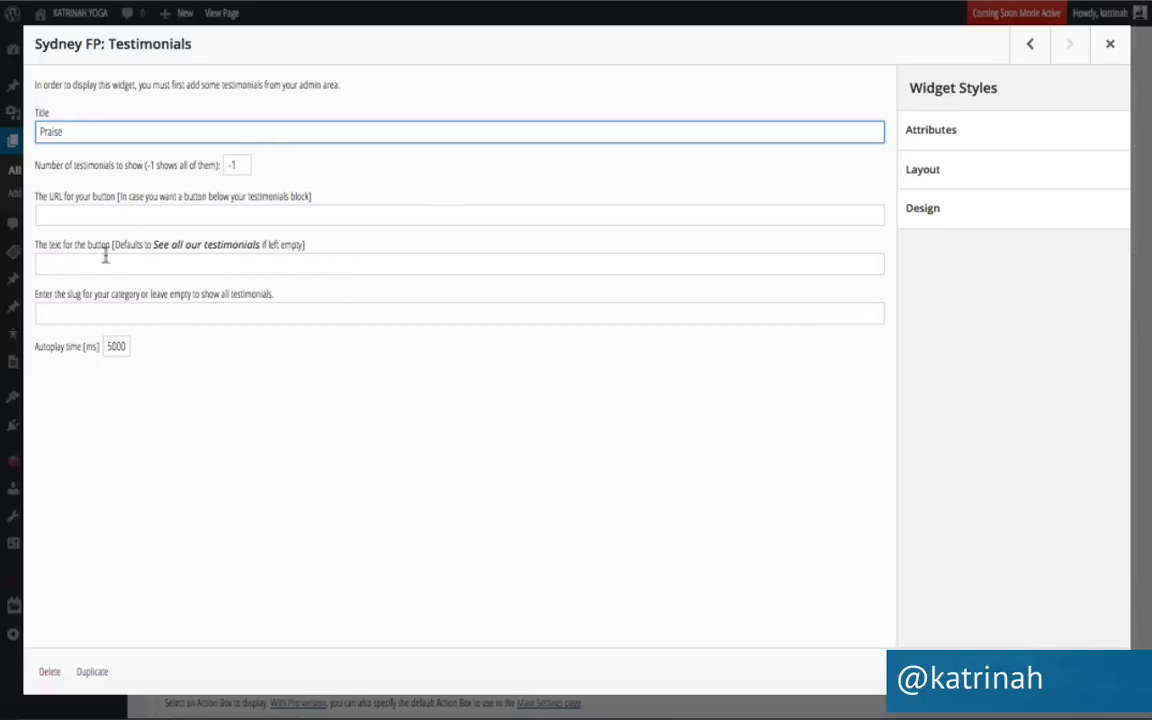
click(66, 258)
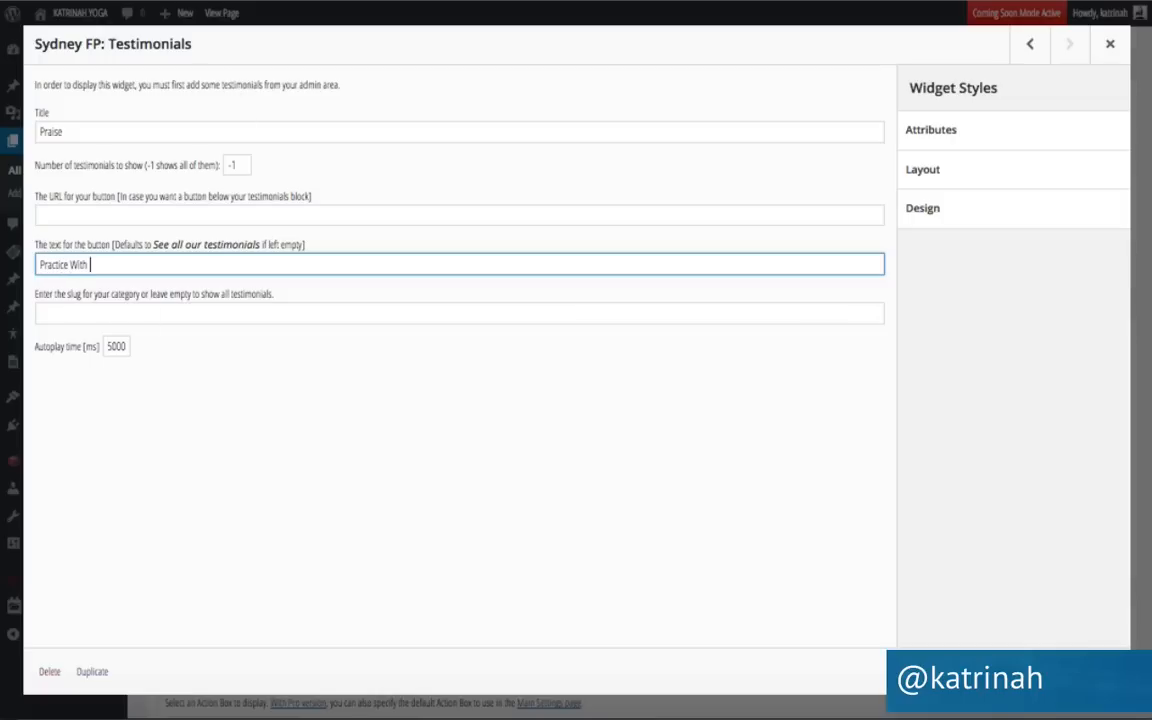
click(66, 214)
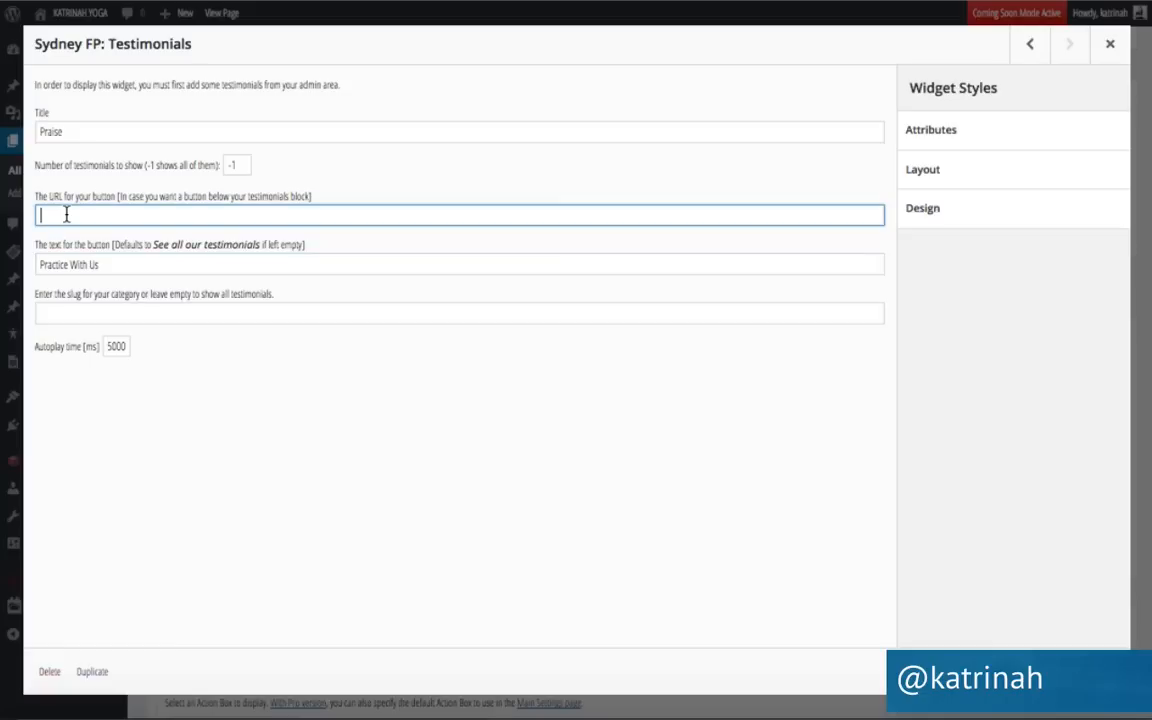
text(http://demo2.nonprofitwordpress.com/classes)
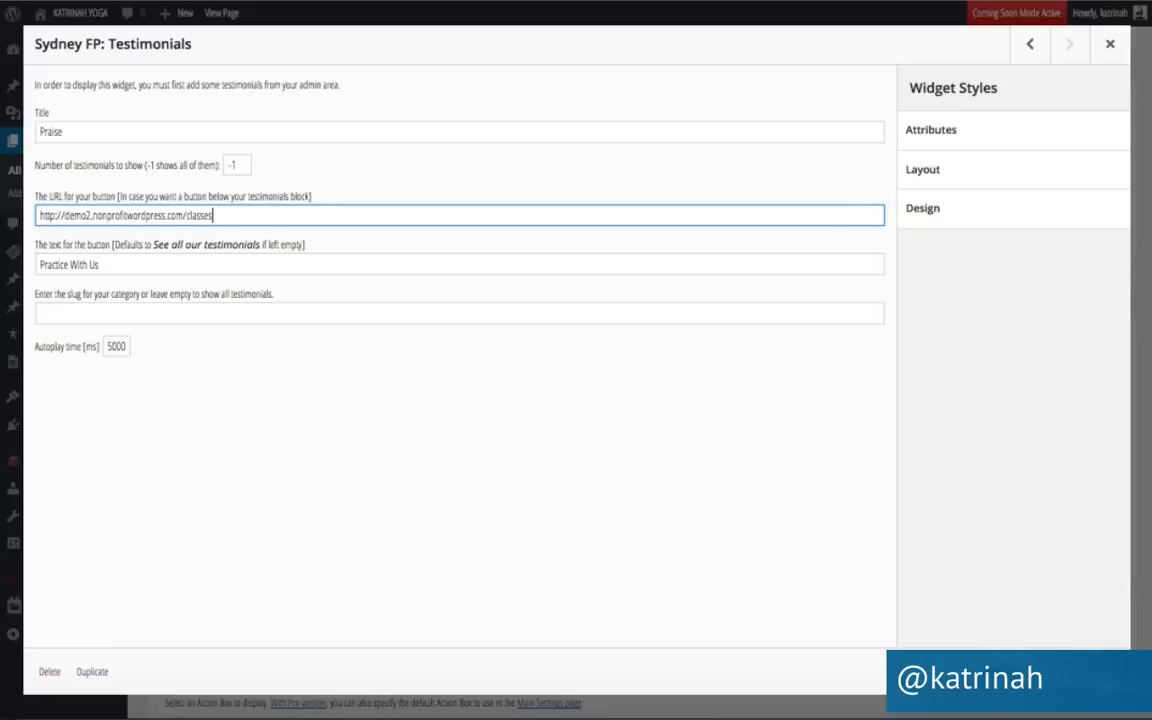
click(1110, 44)
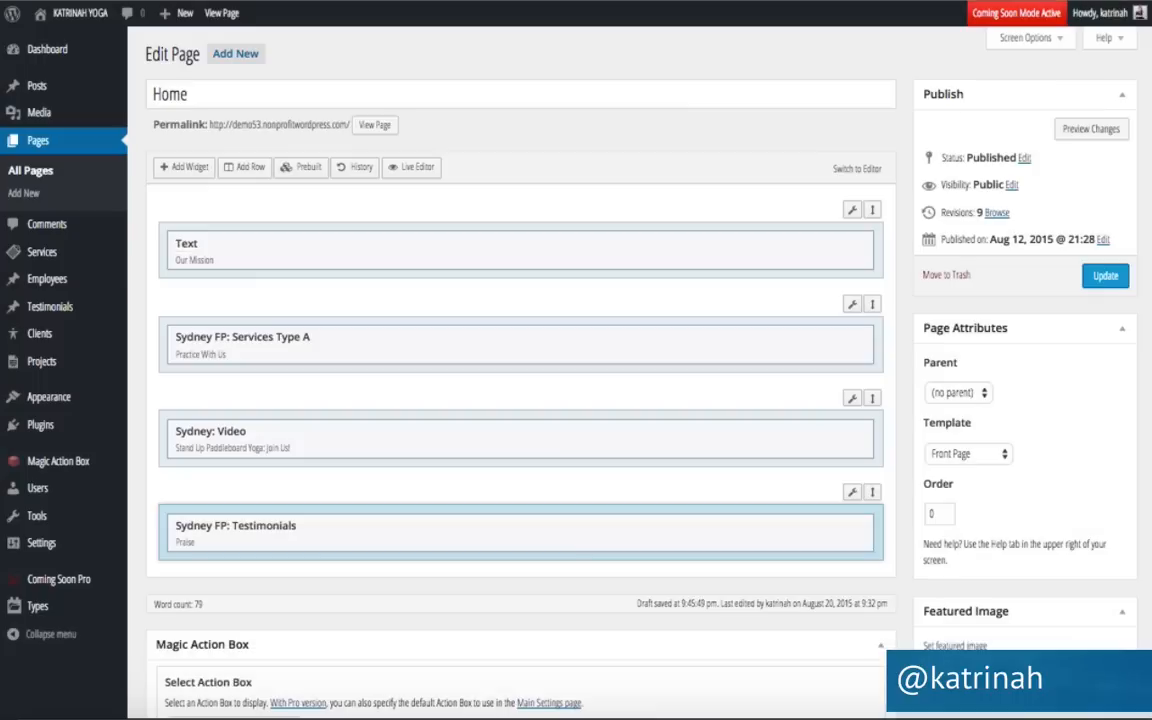
Update the Home page, then visit the live site and scroll down to the paddleboard video section.
click(1106, 279)
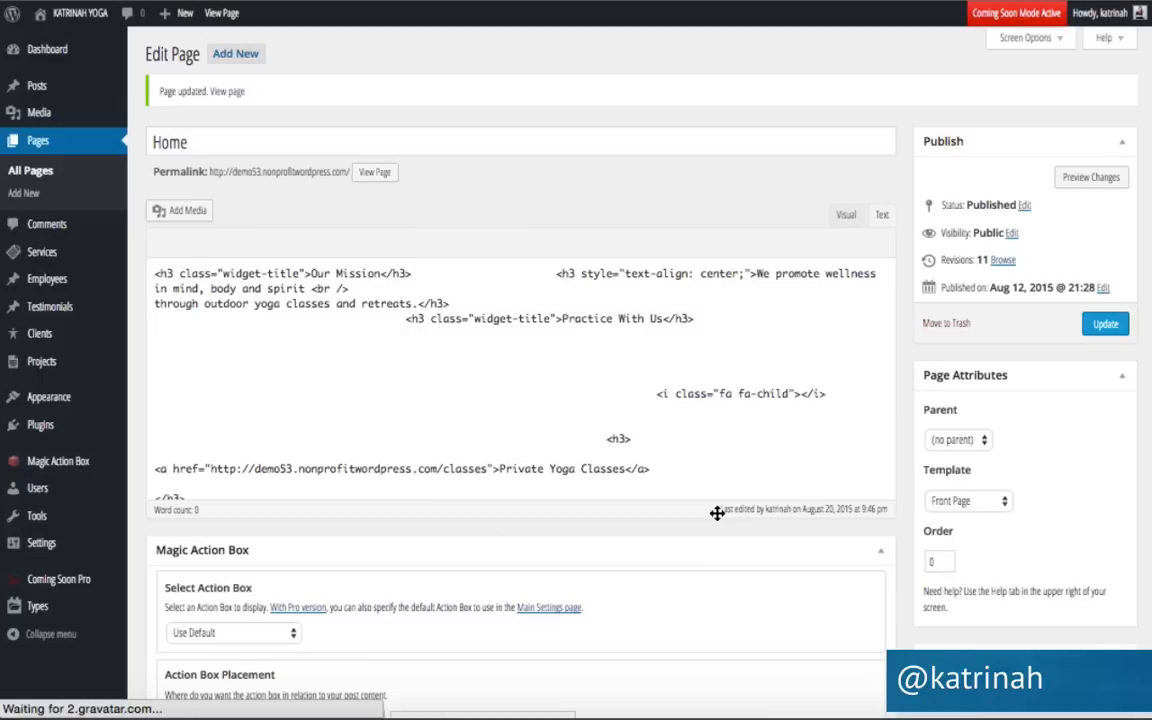
mouse_move(62, 18)
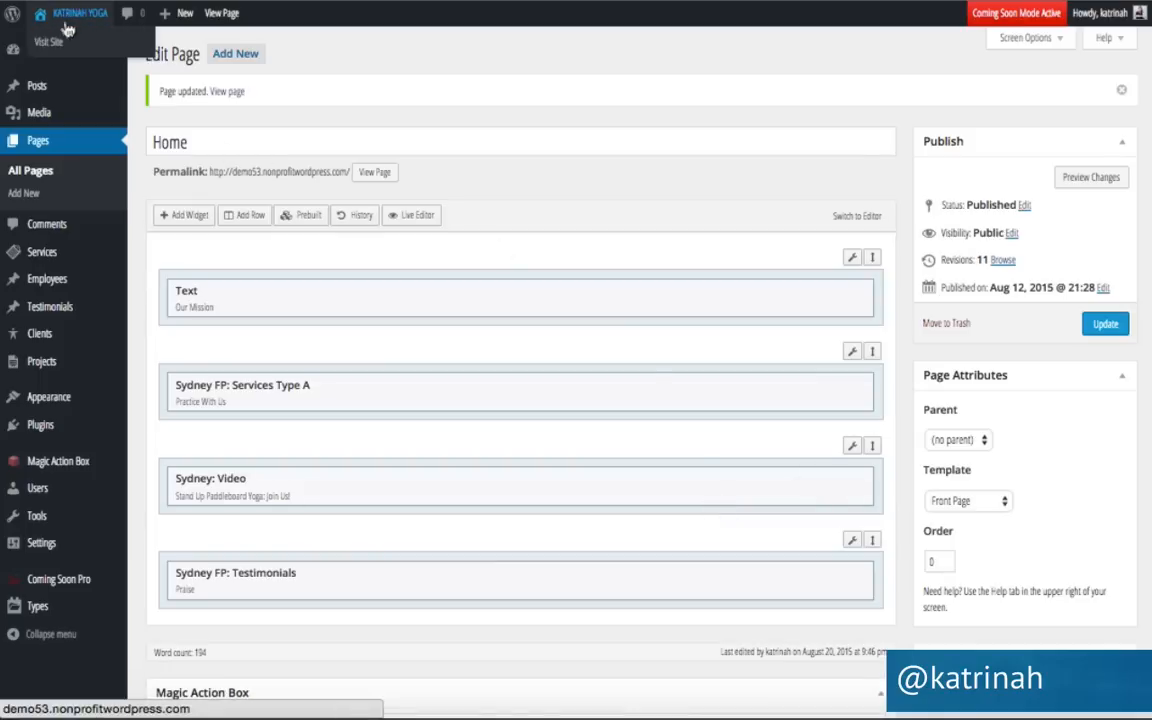
click(47, 46)
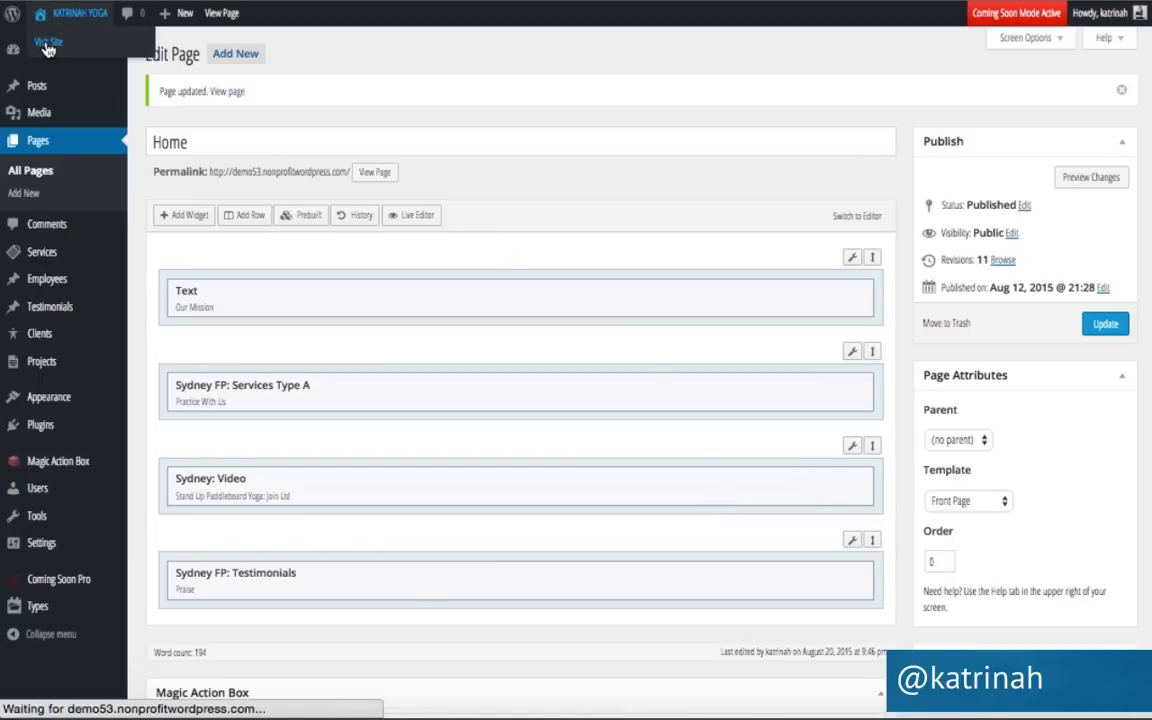
scroll(122, 462, down, 5)
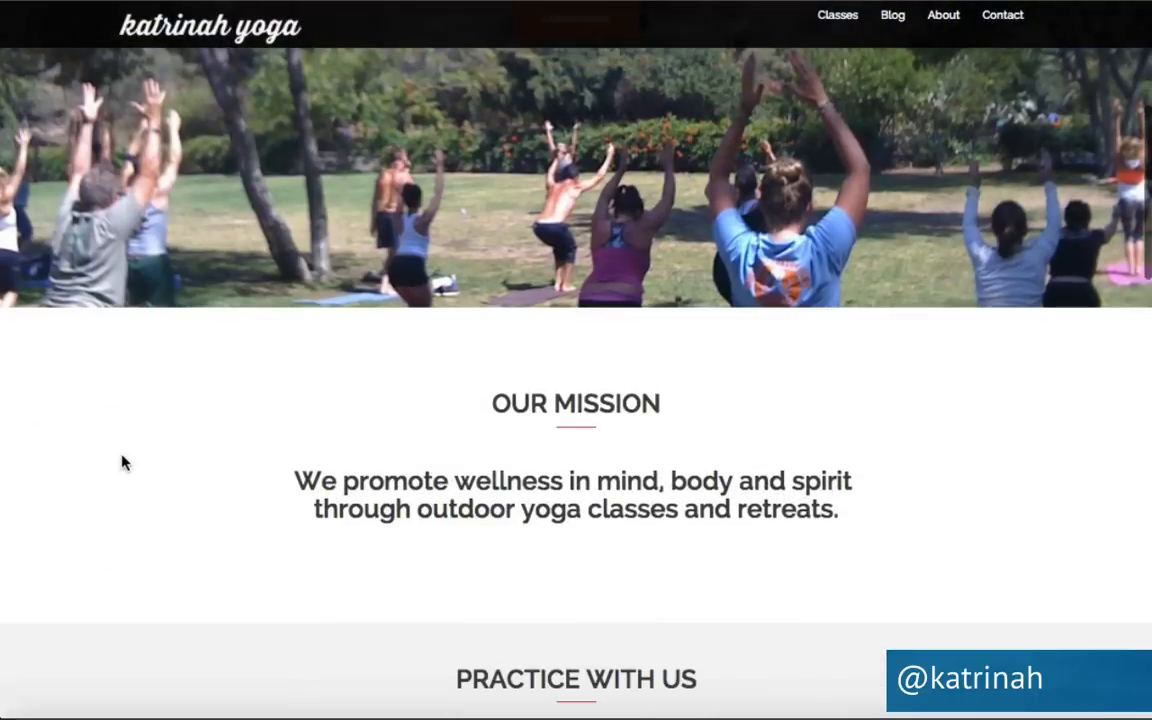
scroll(358, 483, down, 3)
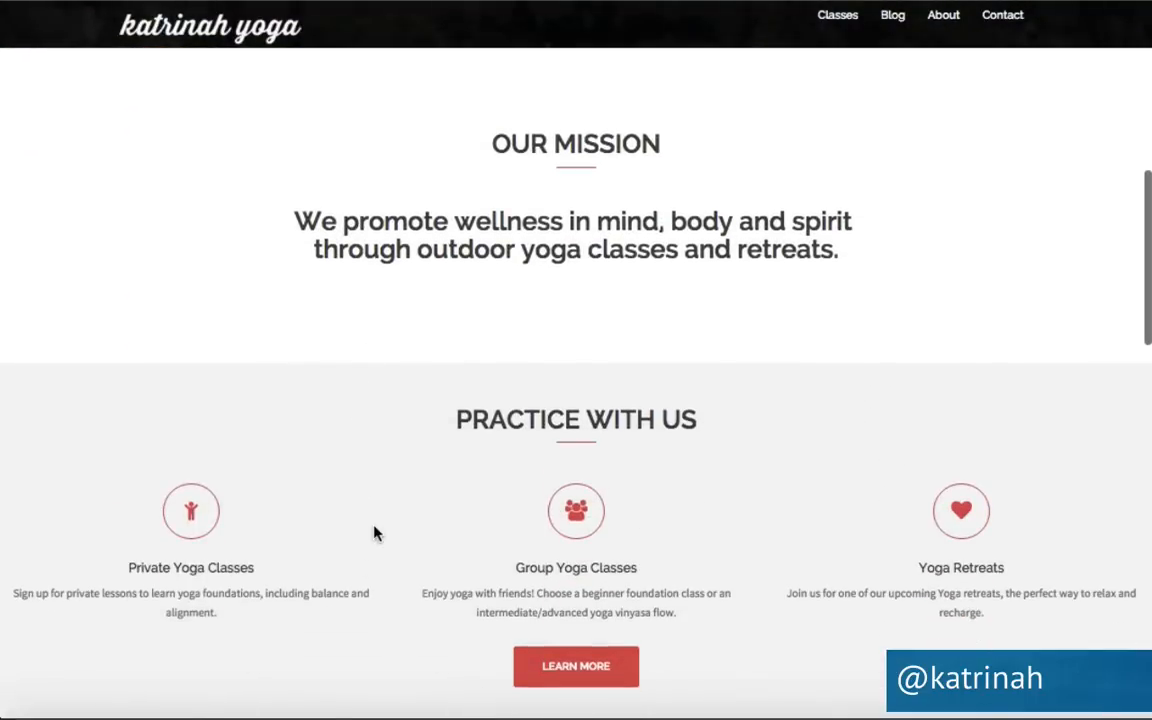
scroll(375, 533, down, 5)
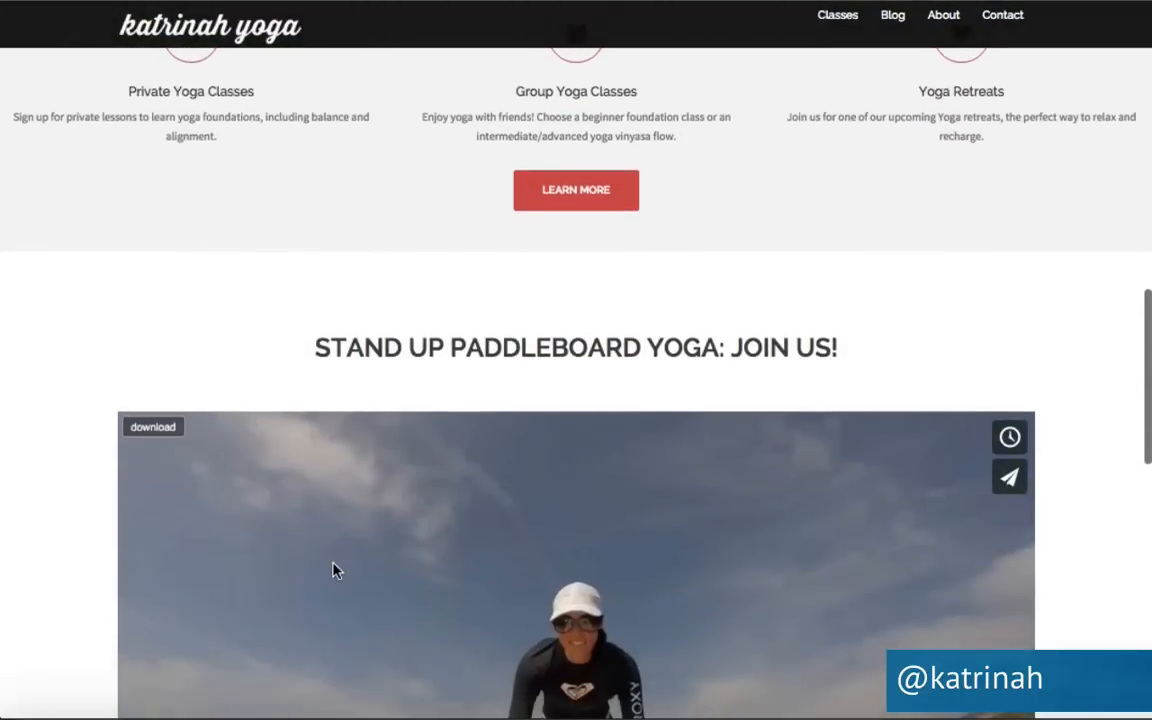
scroll(336, 570, down, 9)
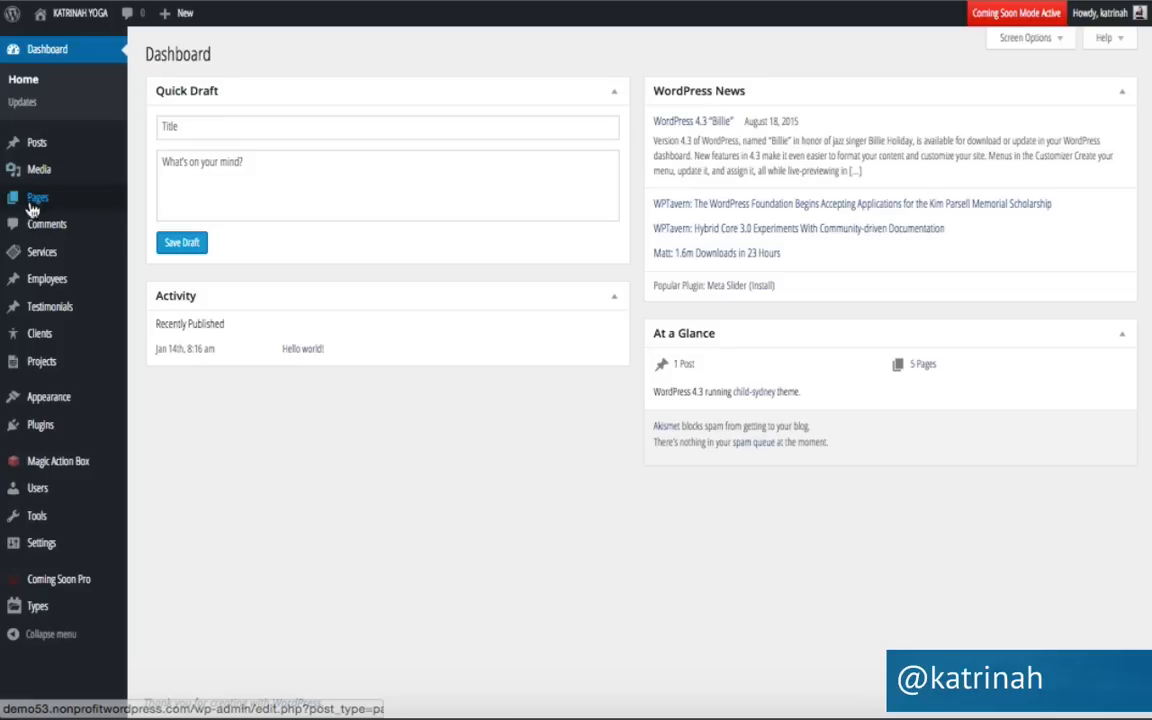
Reopen Home in the builder, insert a one-column row, and drag it below the Testimonials row.
mouse_move(72, 199)
click(158, 203)
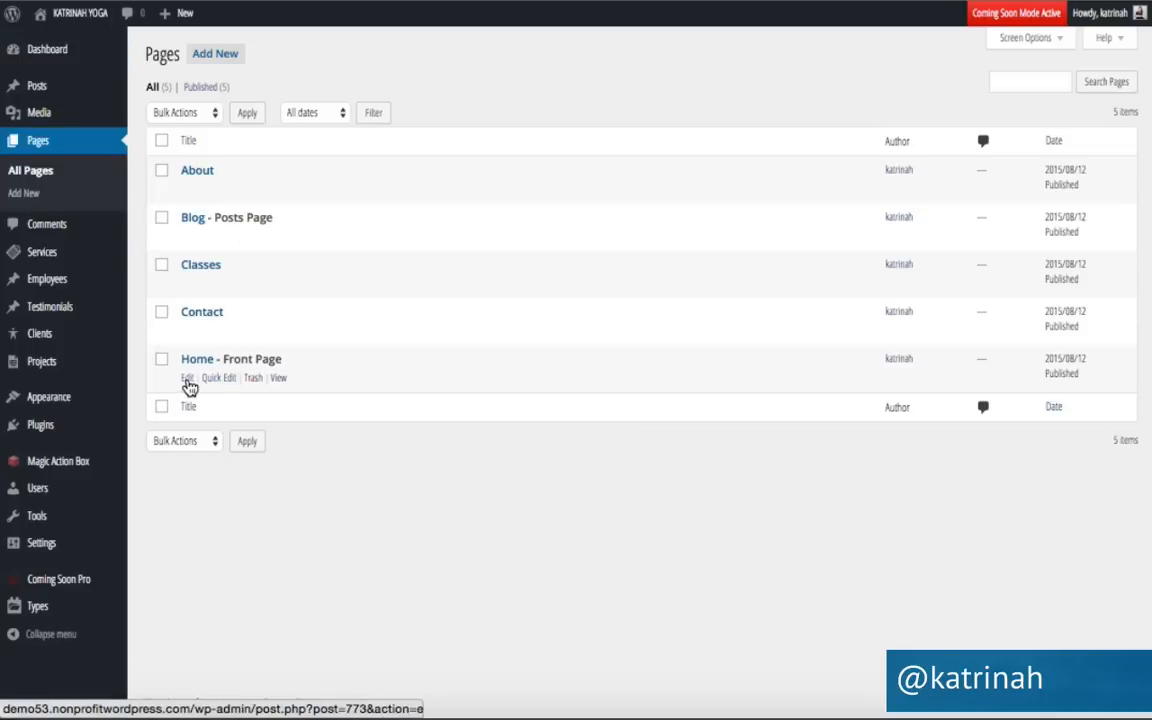
click(186, 382)
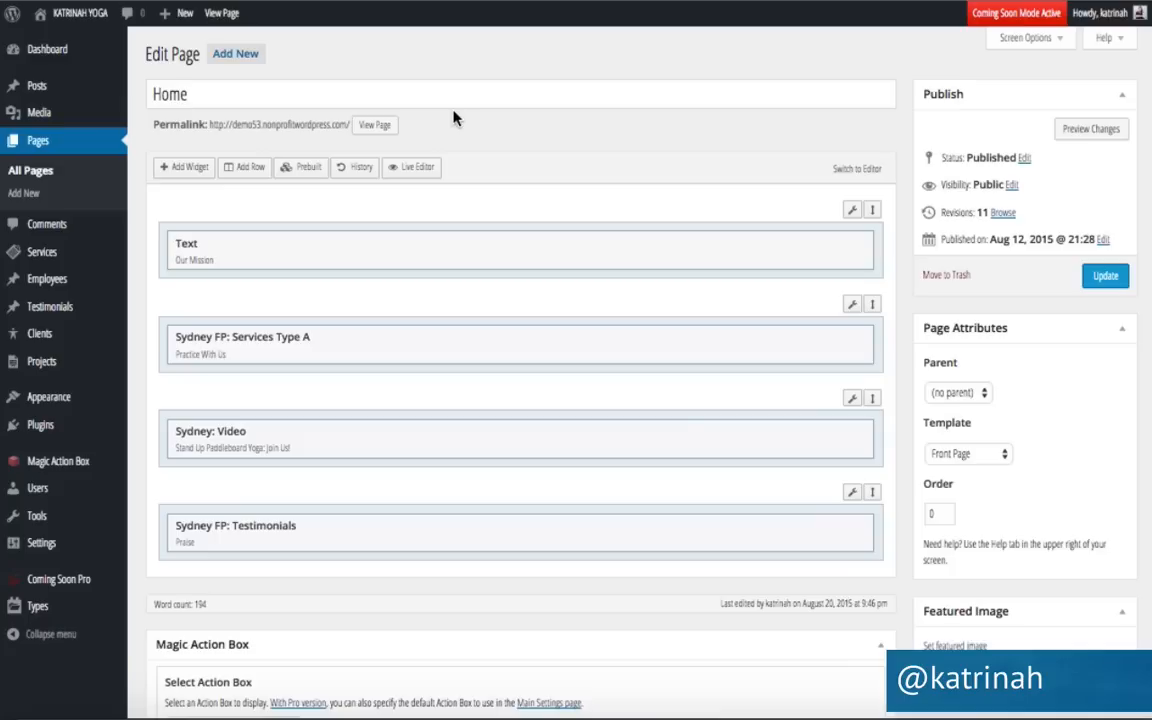
click(241, 173)
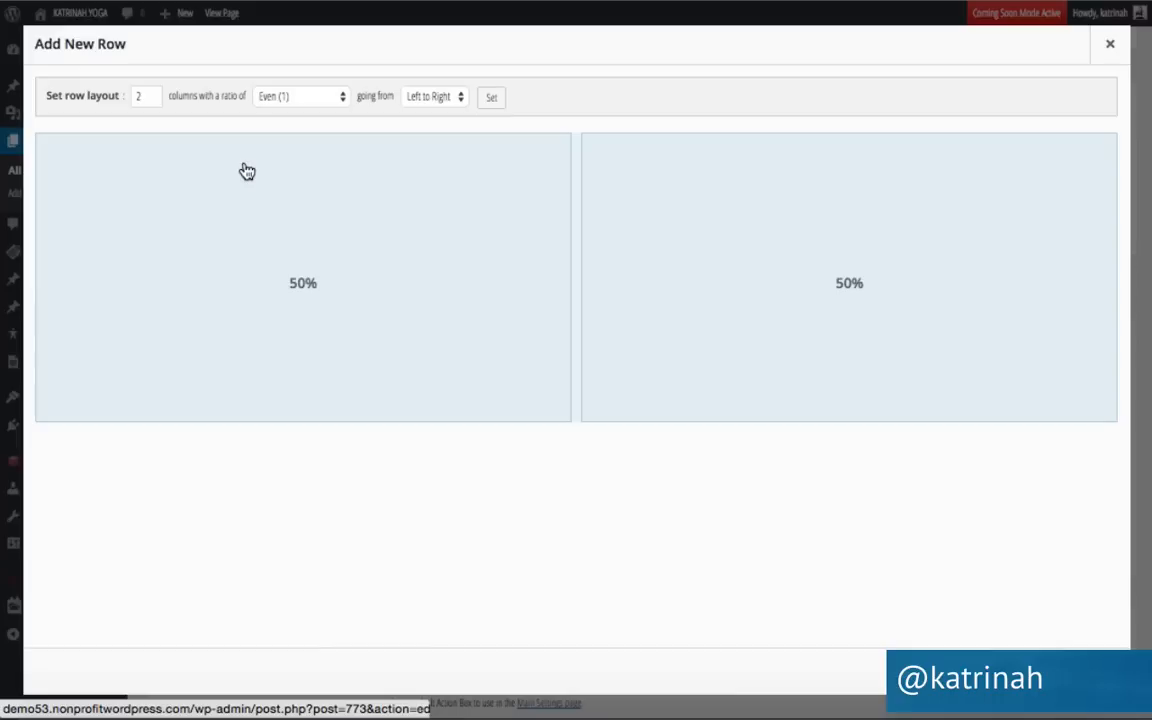
click(152, 101)
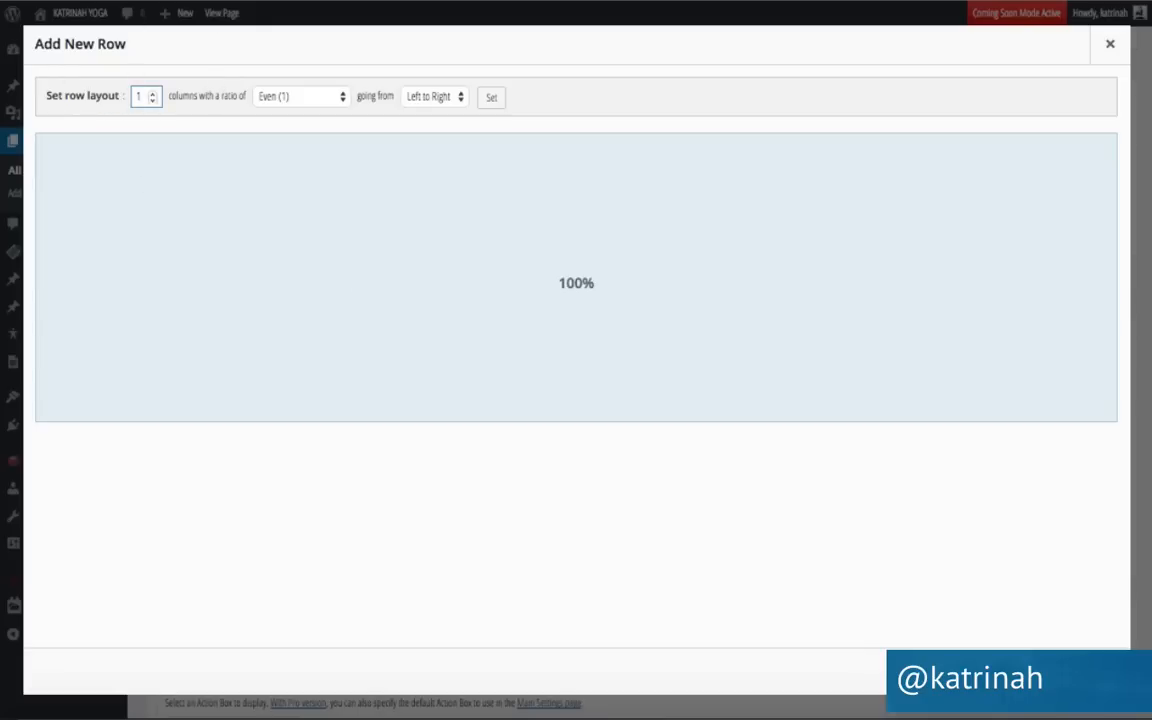
click(1094, 671)
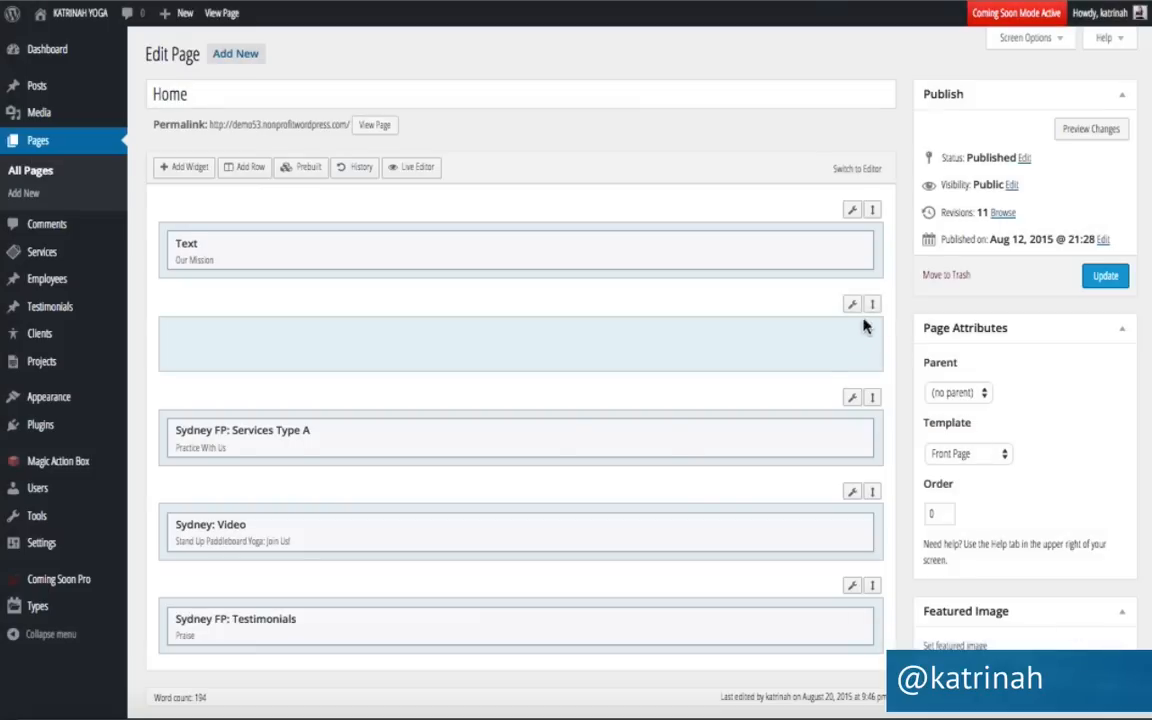
drag(872, 309, 856, 585)
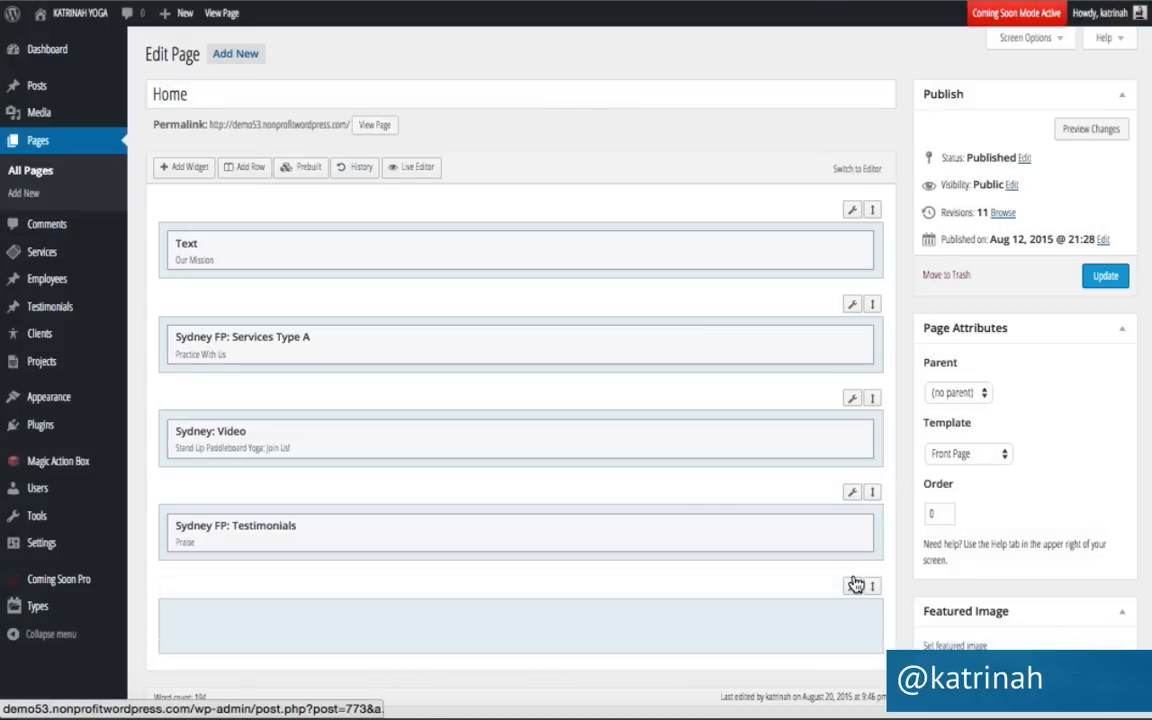
click(277, 625)
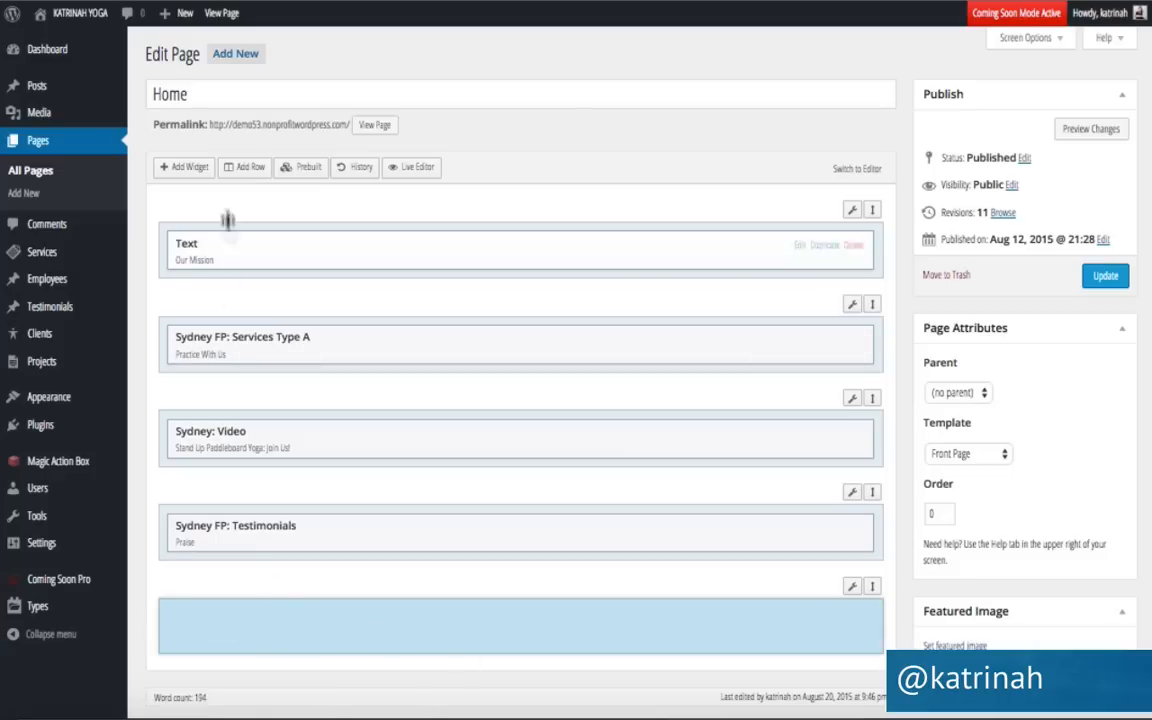
Add a Sydney FP: Latest News widget to the new last row and open its settings form.
click(184, 167)
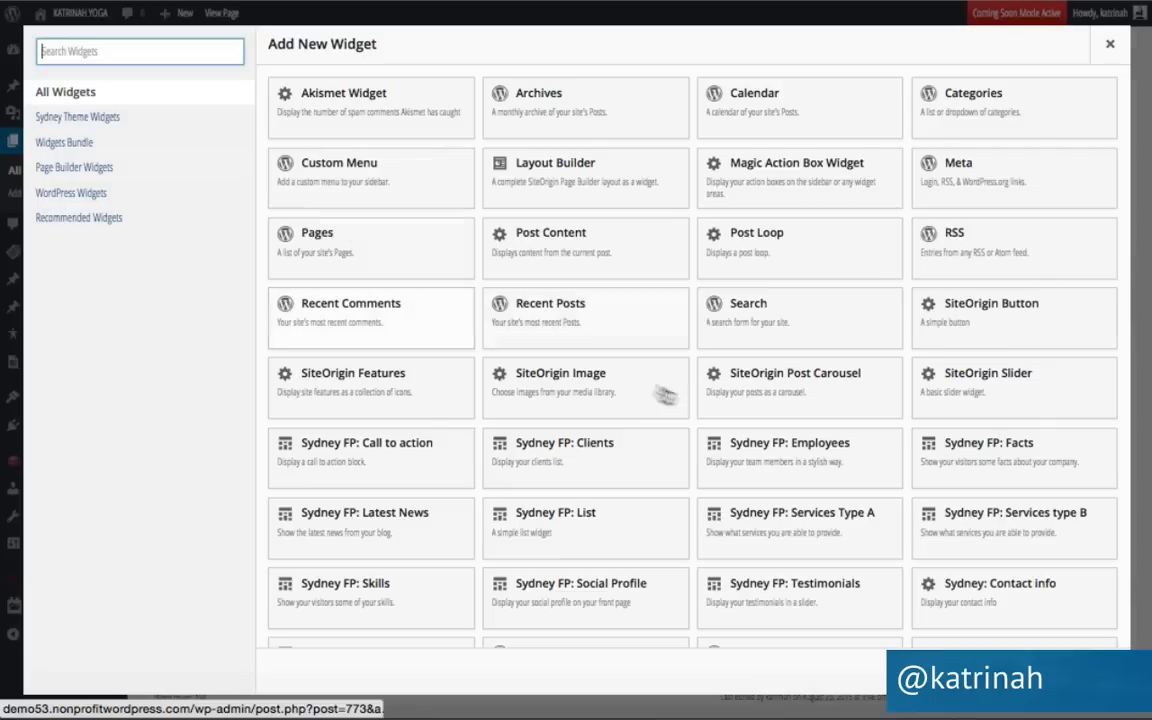
scroll(688, 404, down, 2)
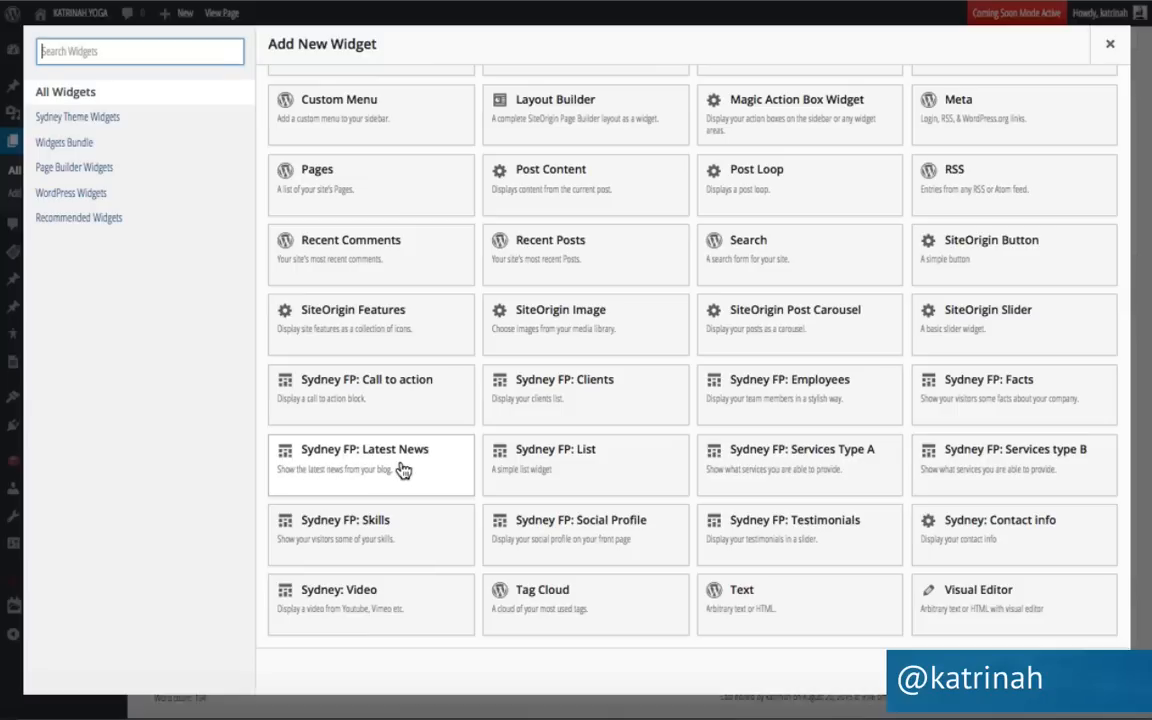
click(349, 459)
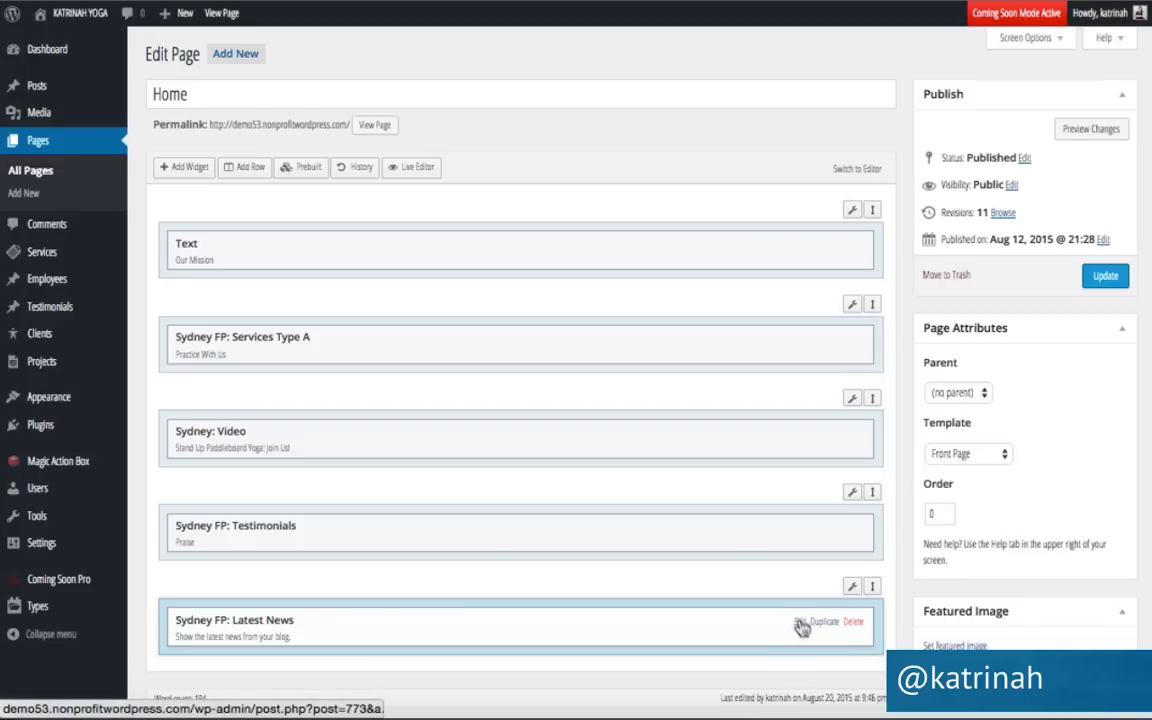
scroll(805, 627, down, 1)
scroll(805, 627, down, 3)
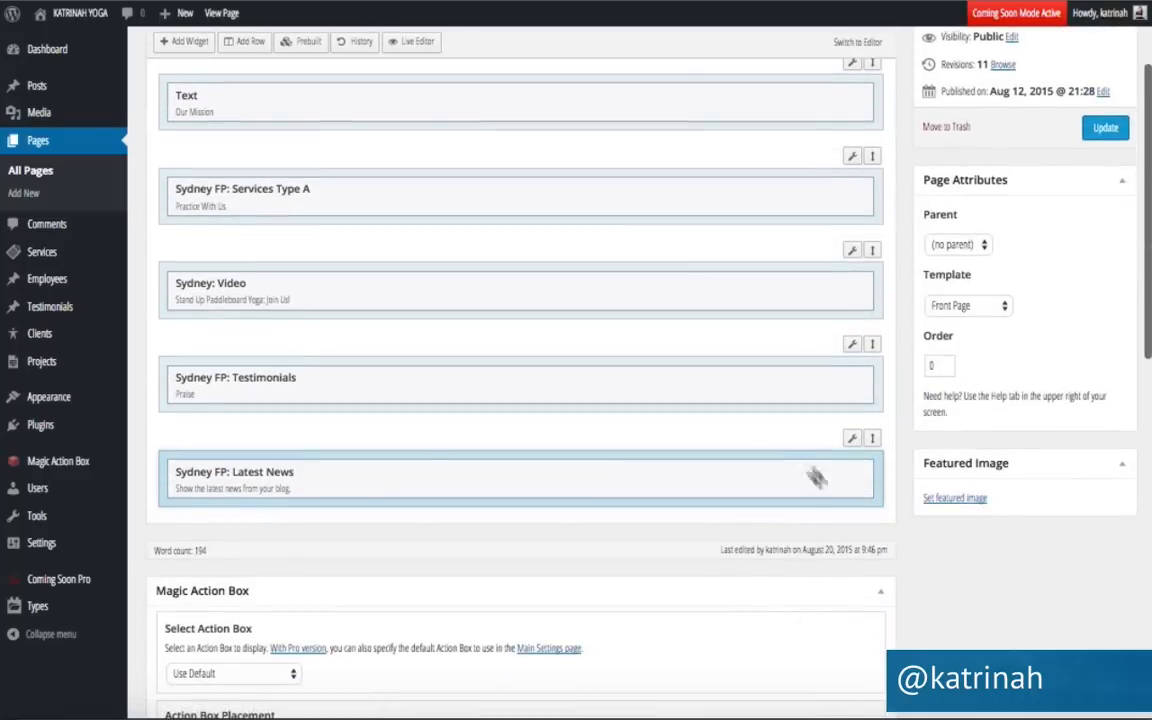
click(803, 477)
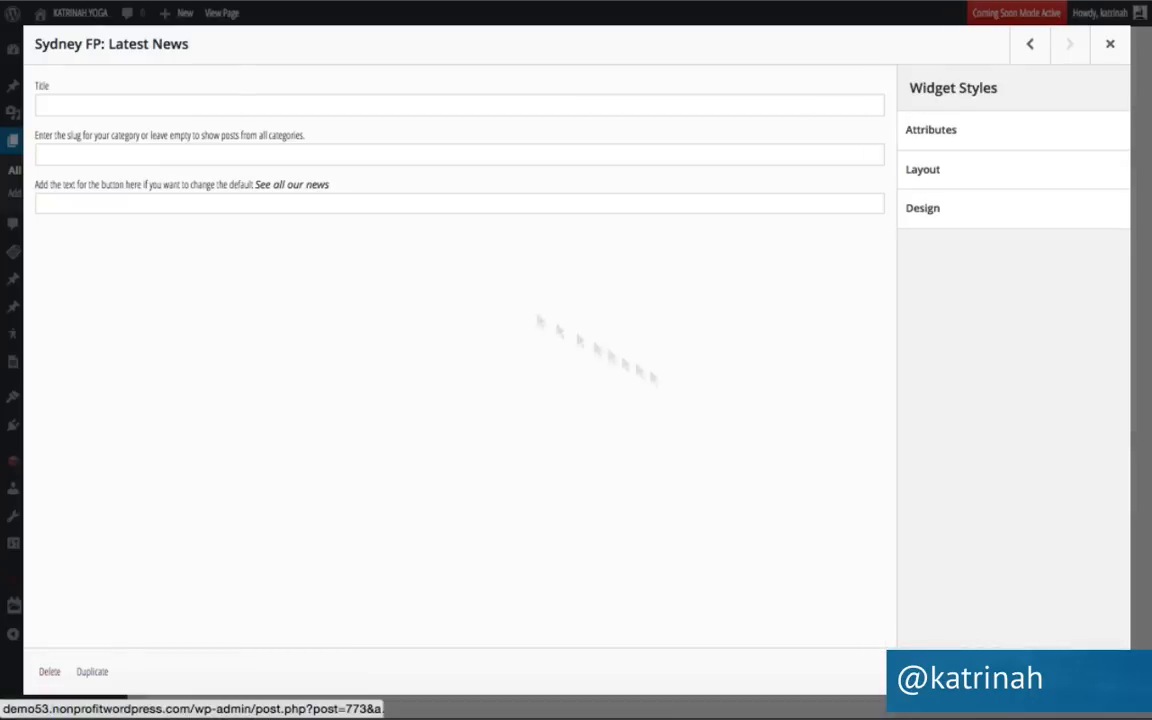
Title the Latest News widget 'Latest on the Blog' and set its button text to 'Visit The Blog'.
click(82, 103)
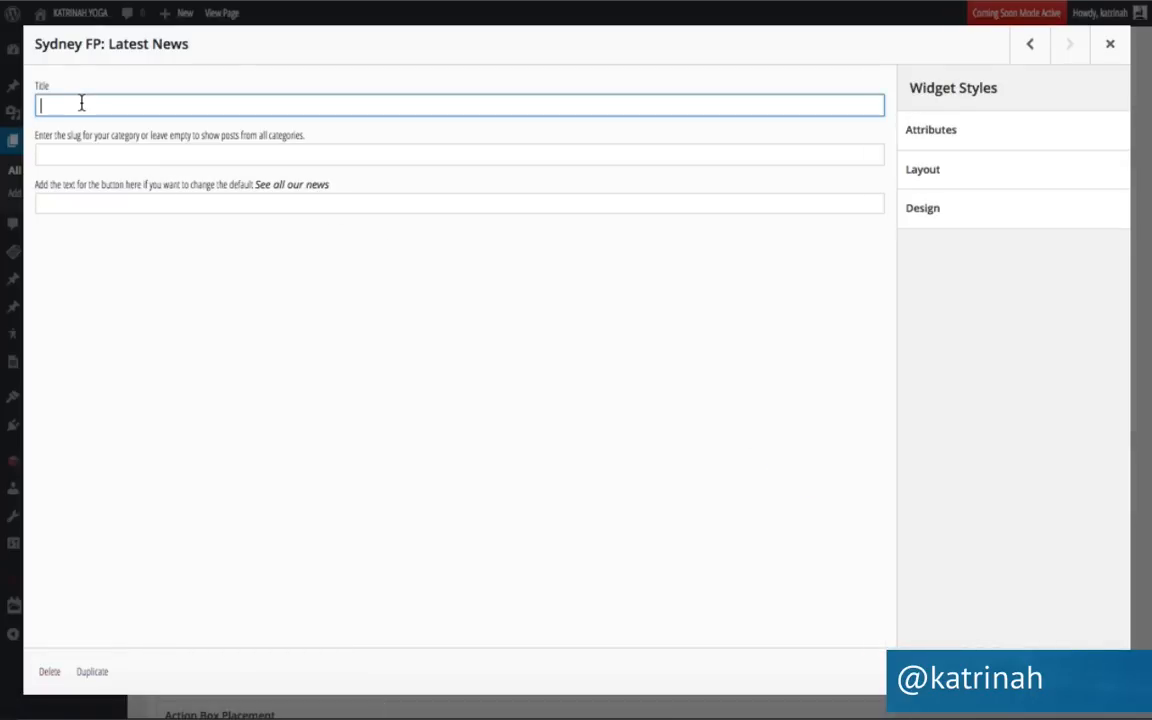
text(Latest on the Blog)
click(245, 1)
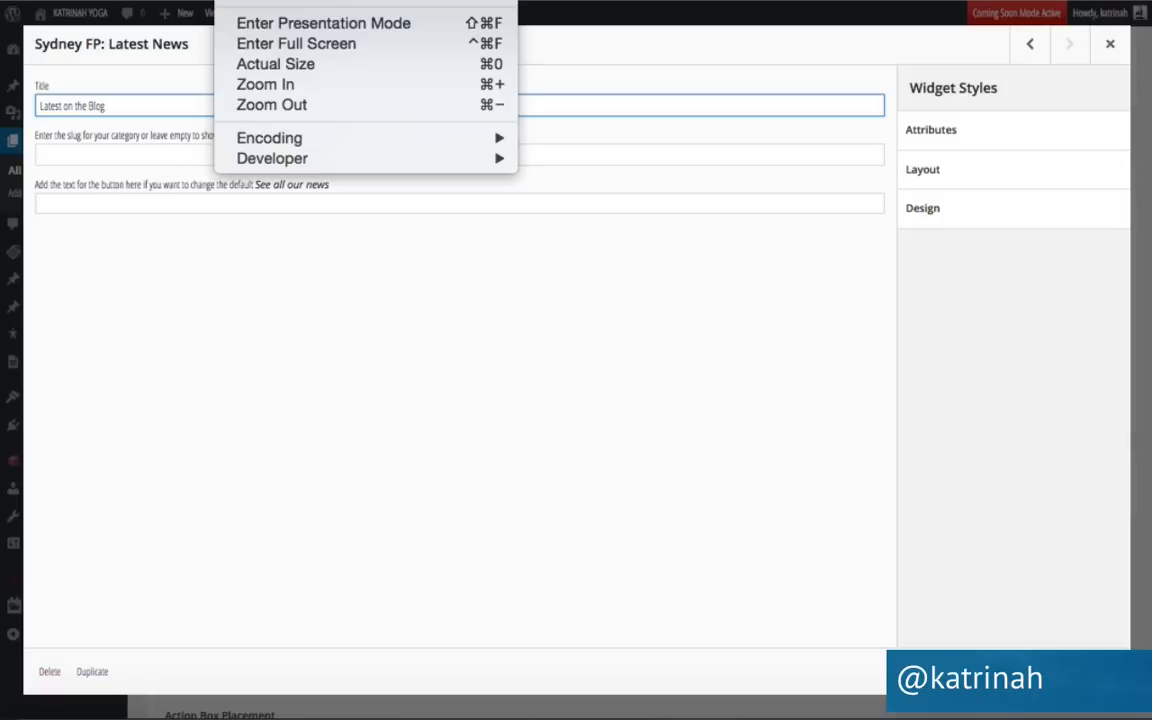
click(276, 66)
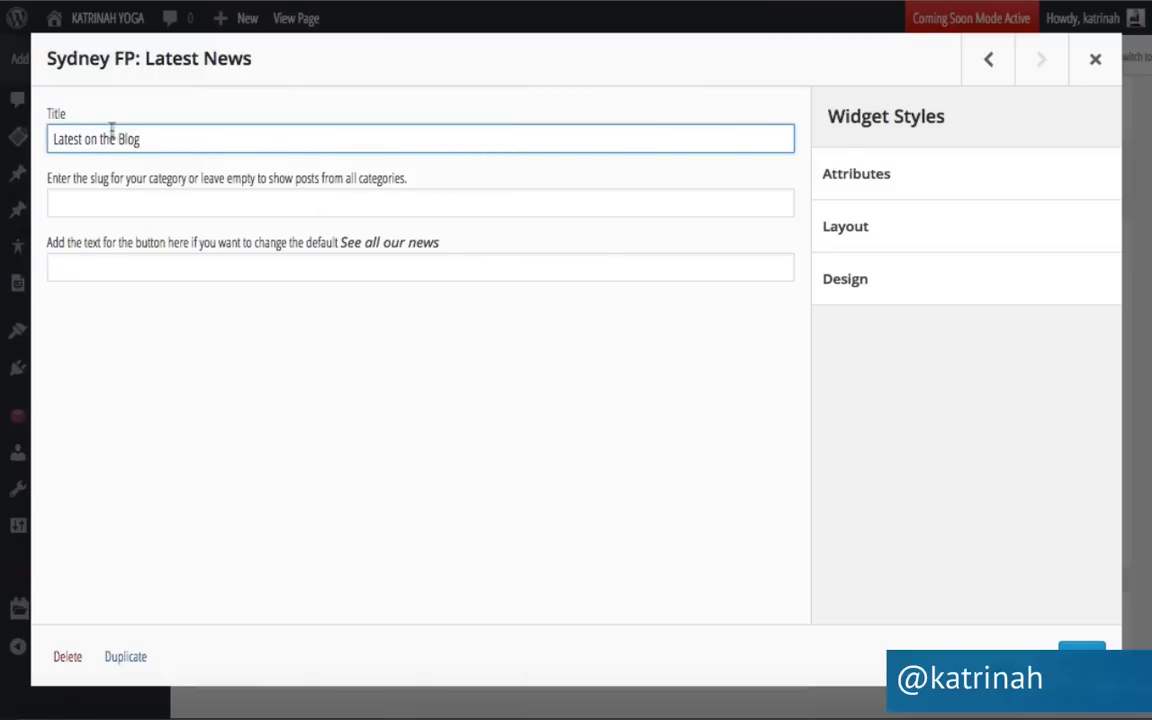
click(73, 266)
text(Visit The Blog)
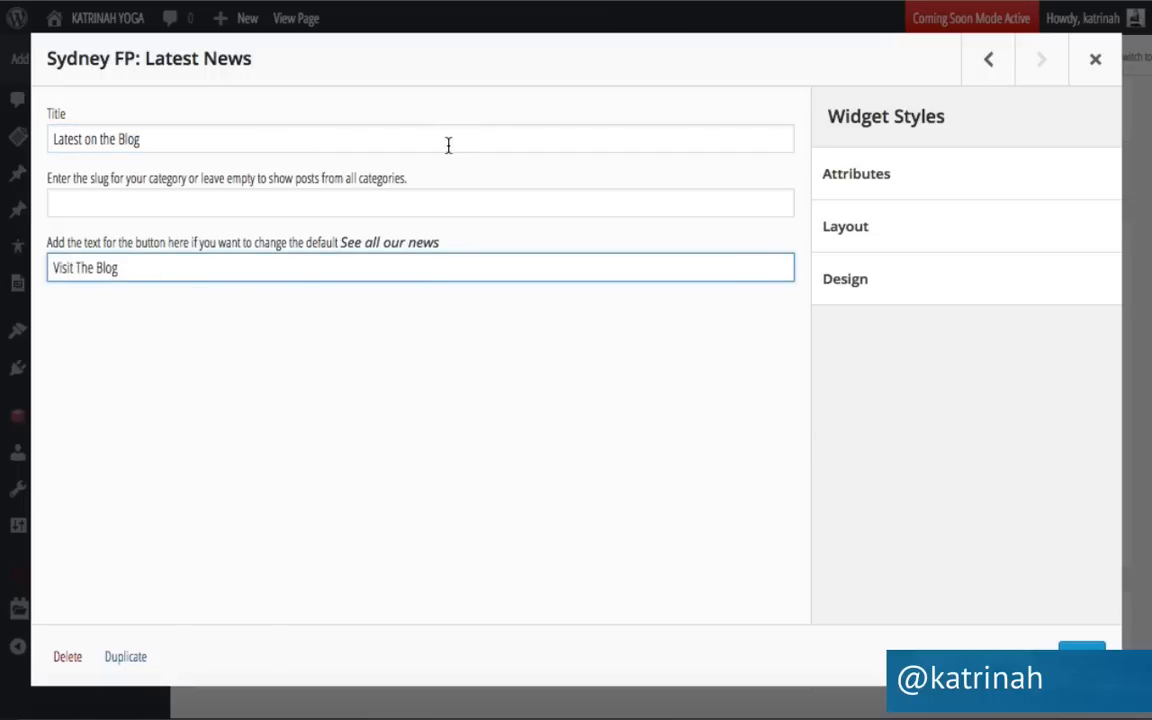
click(1082, 657)
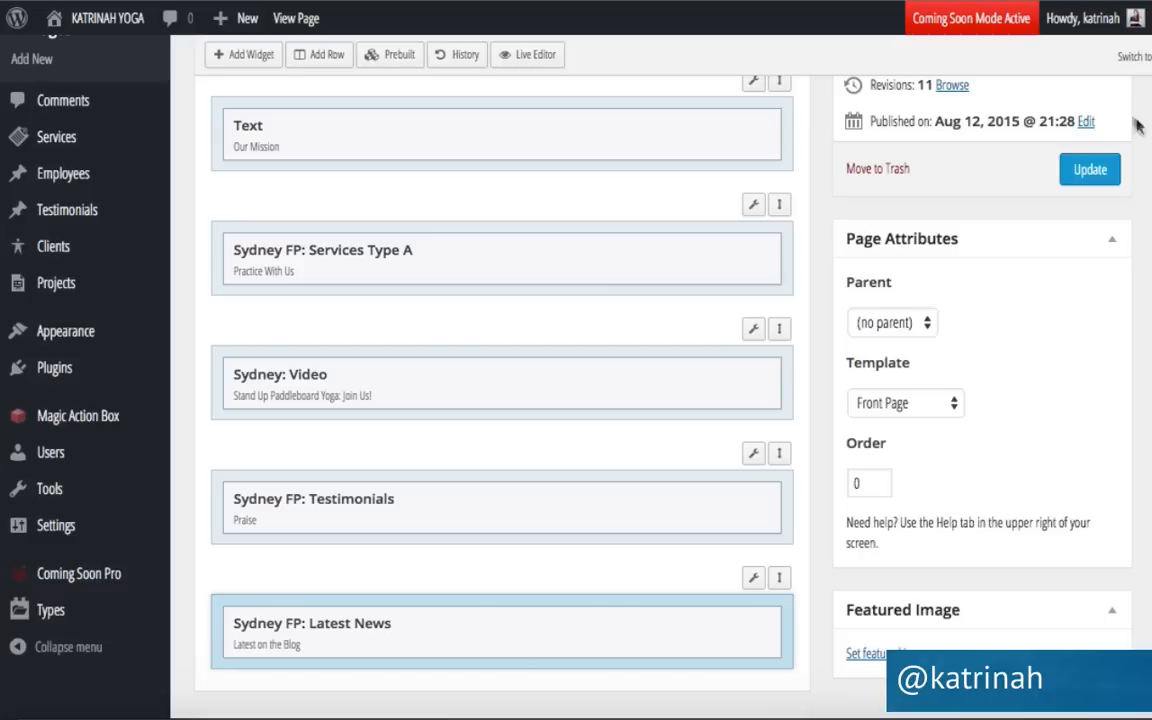
Save the Home page, then scroll the live front page to the new Latest on the Blog section.
click(1066, 173)
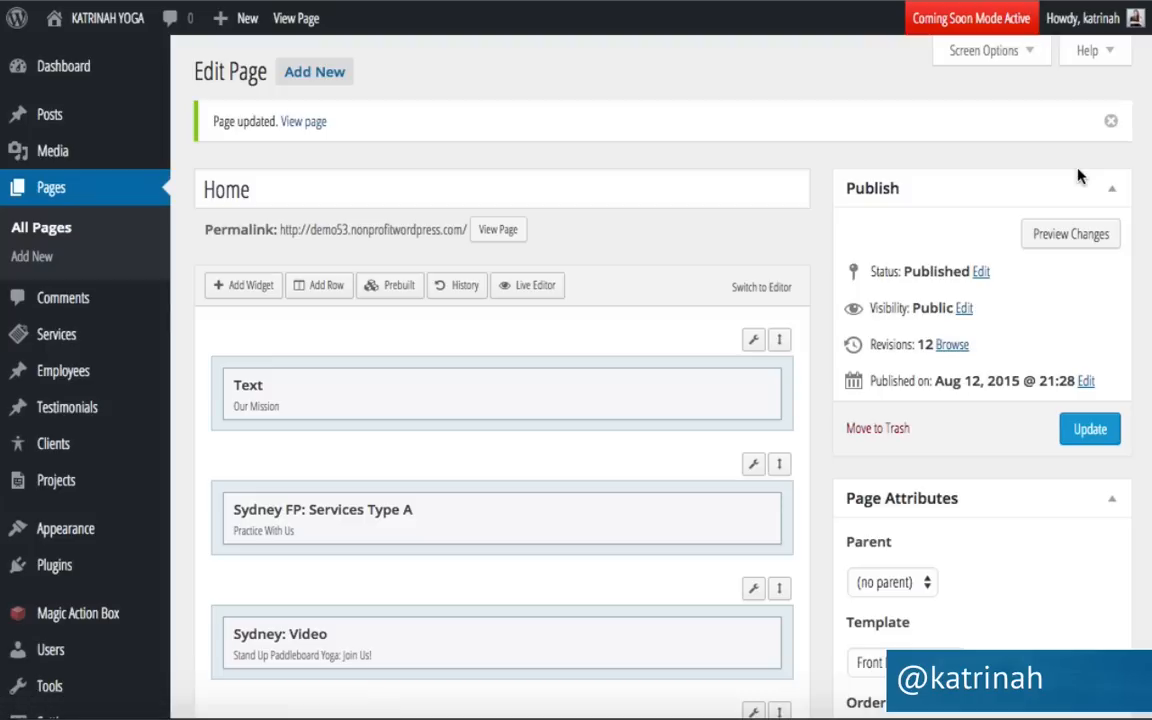
mouse_move(677, 386)
mouse_move(74, 18)
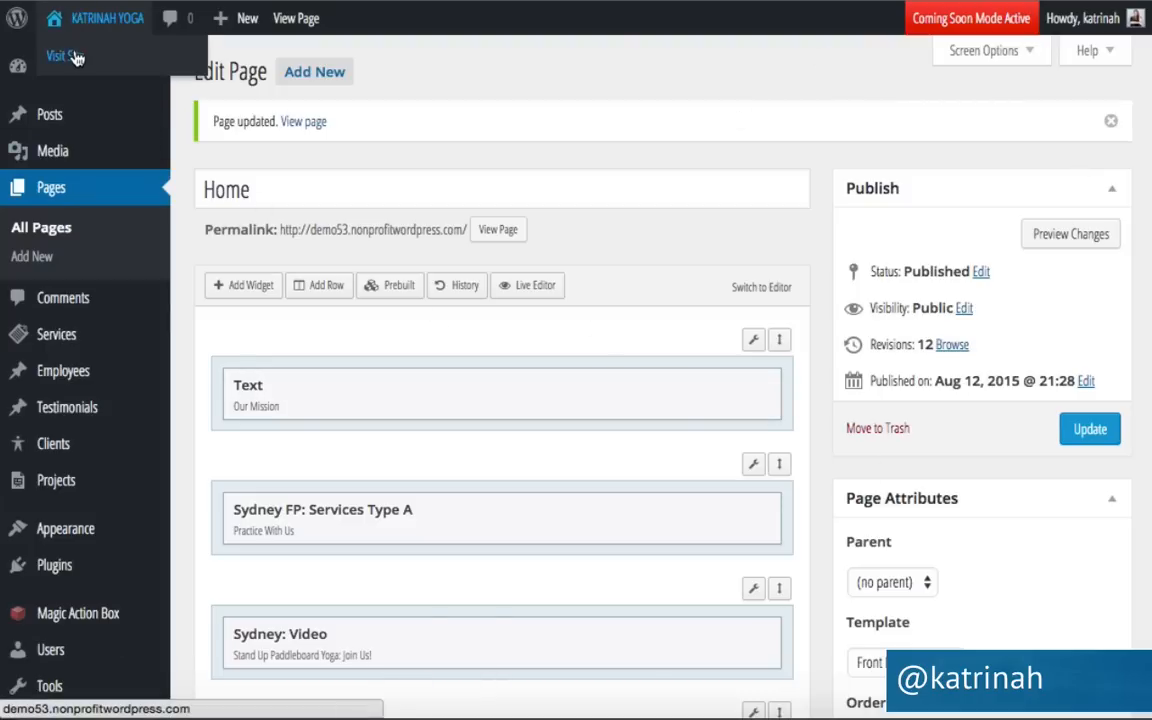
click(62, 56)
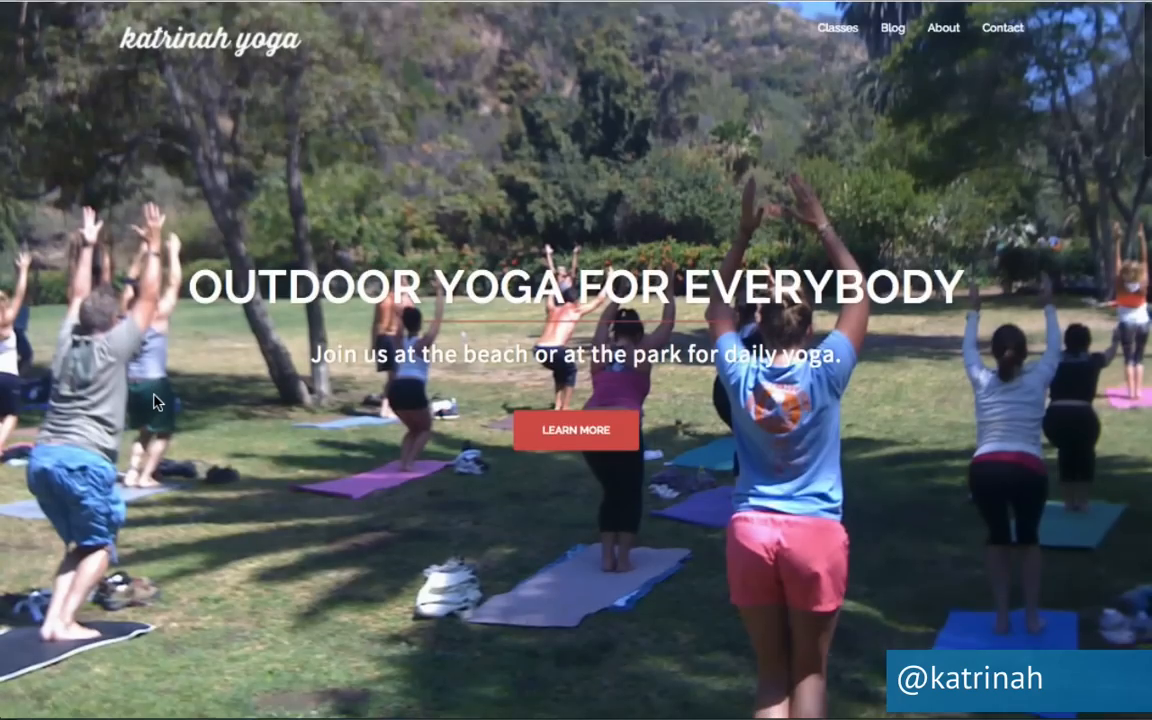
scroll(155, 402, down, 10)
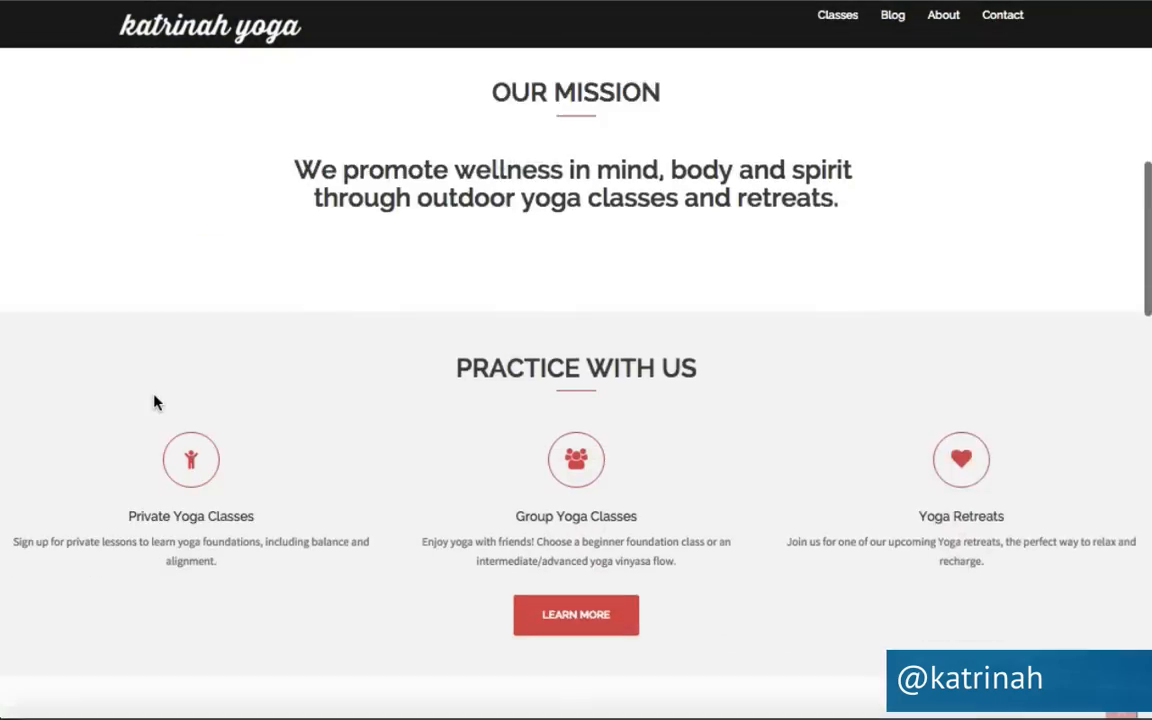
scroll(155, 402, down, 10)
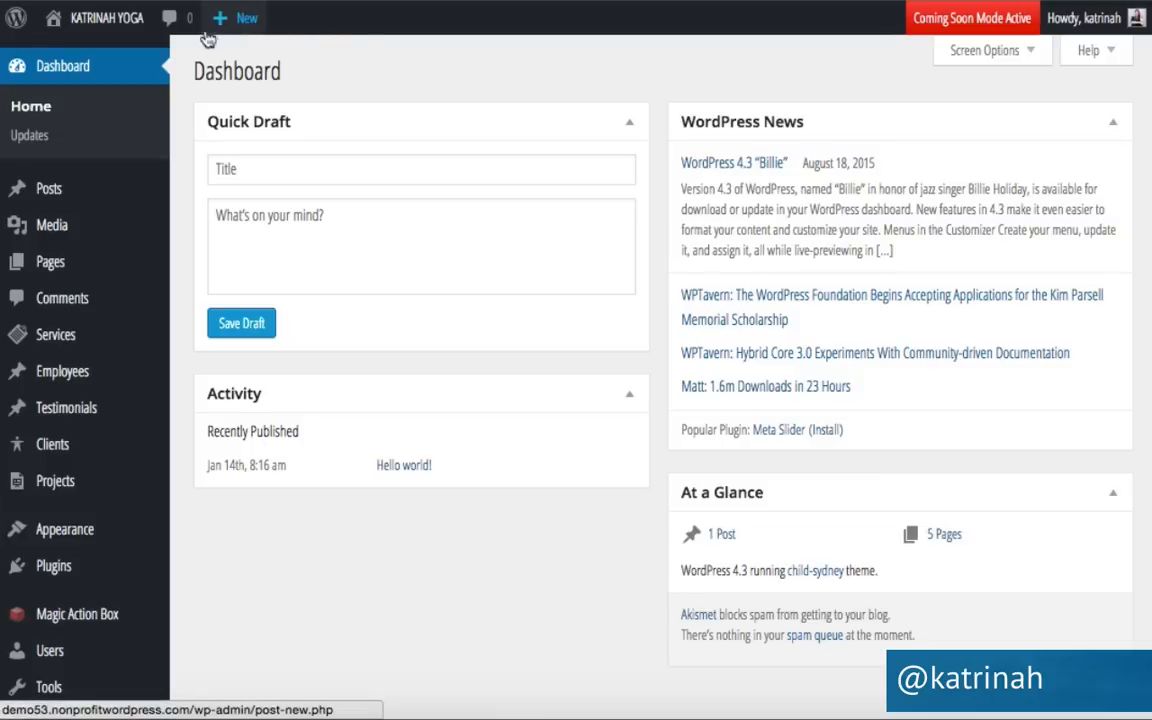
Start a new post titled 'How To Do Virabhadrasana I (Warrior 1) On A Stand Up Paddleboard' in Visual mode.
mouse_move(246, 22)
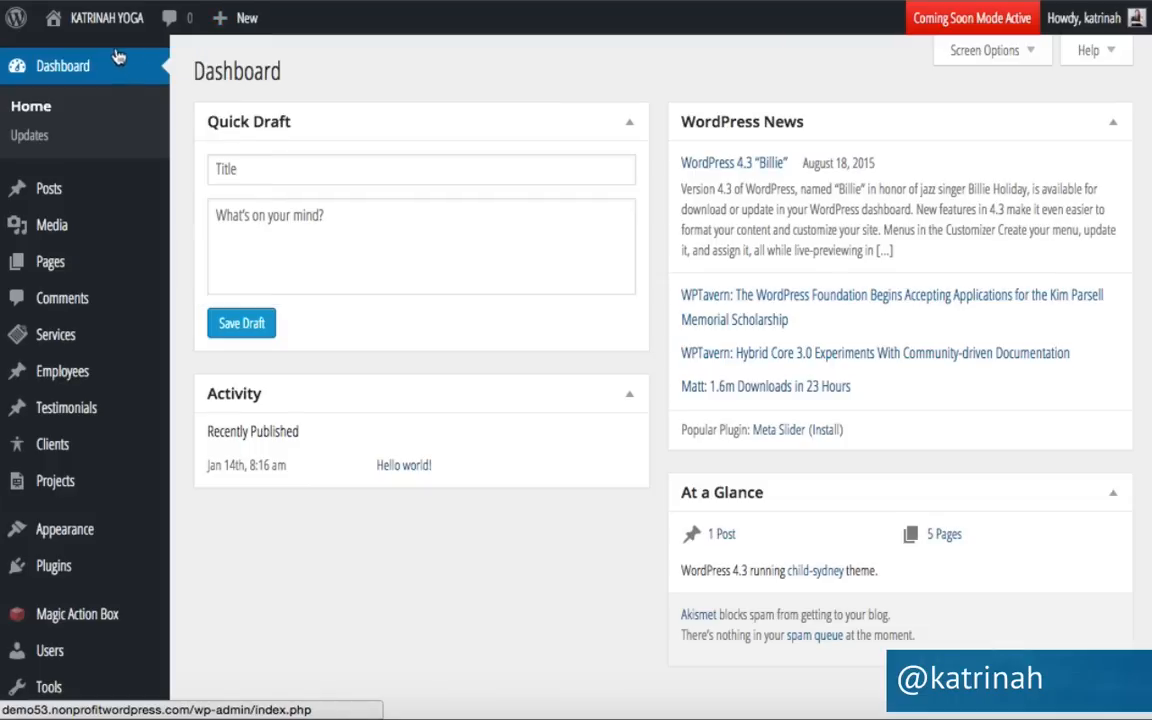
mouse_move(48, 186)
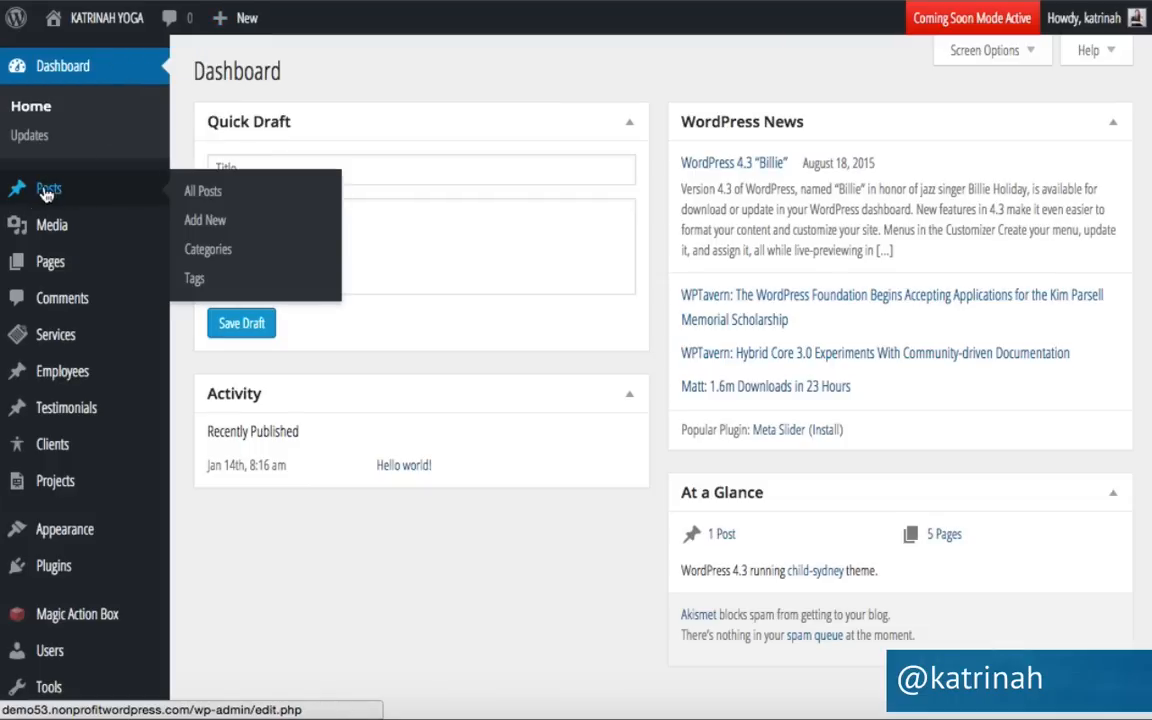
click(222, 222)
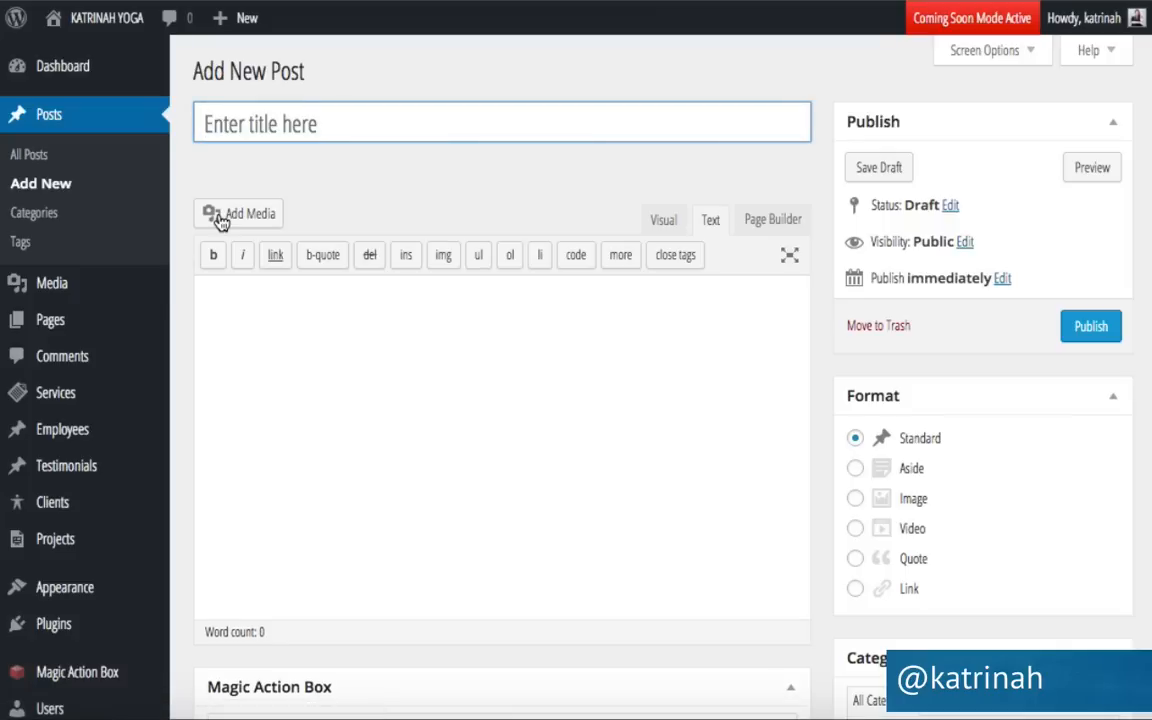
text(How To Do Virabhadrasana I (Warrior 1) On A Stand Up Paddleboard | SUP Yoga)
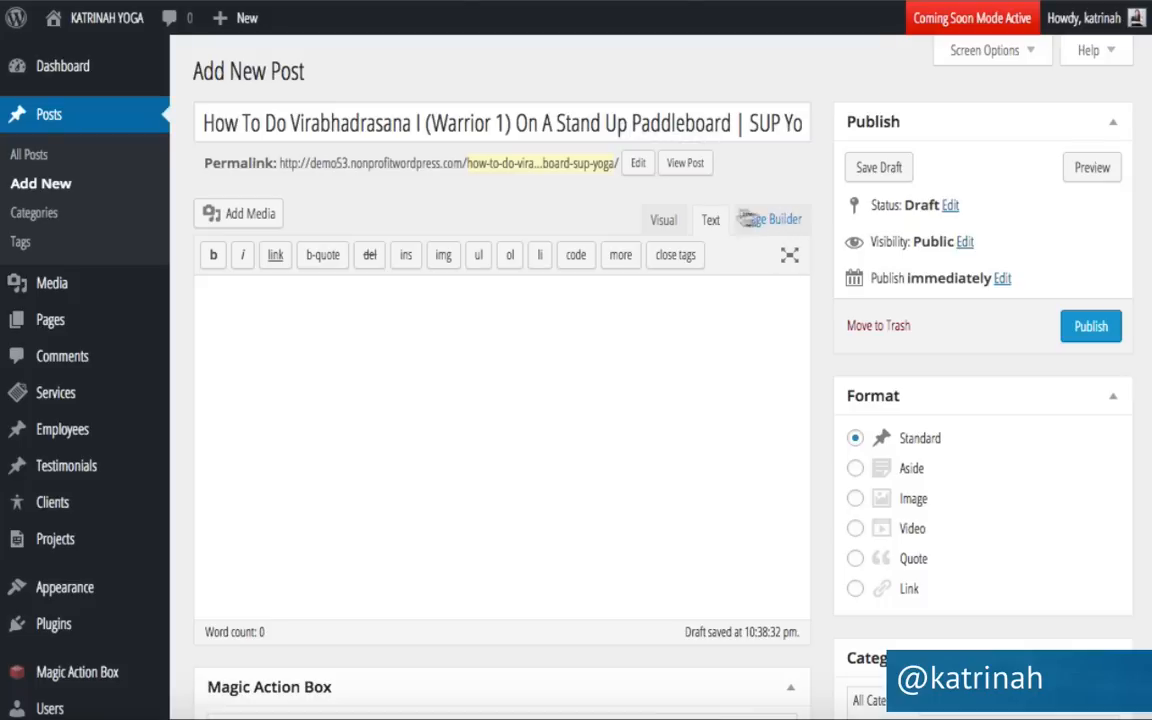
click(658, 222)
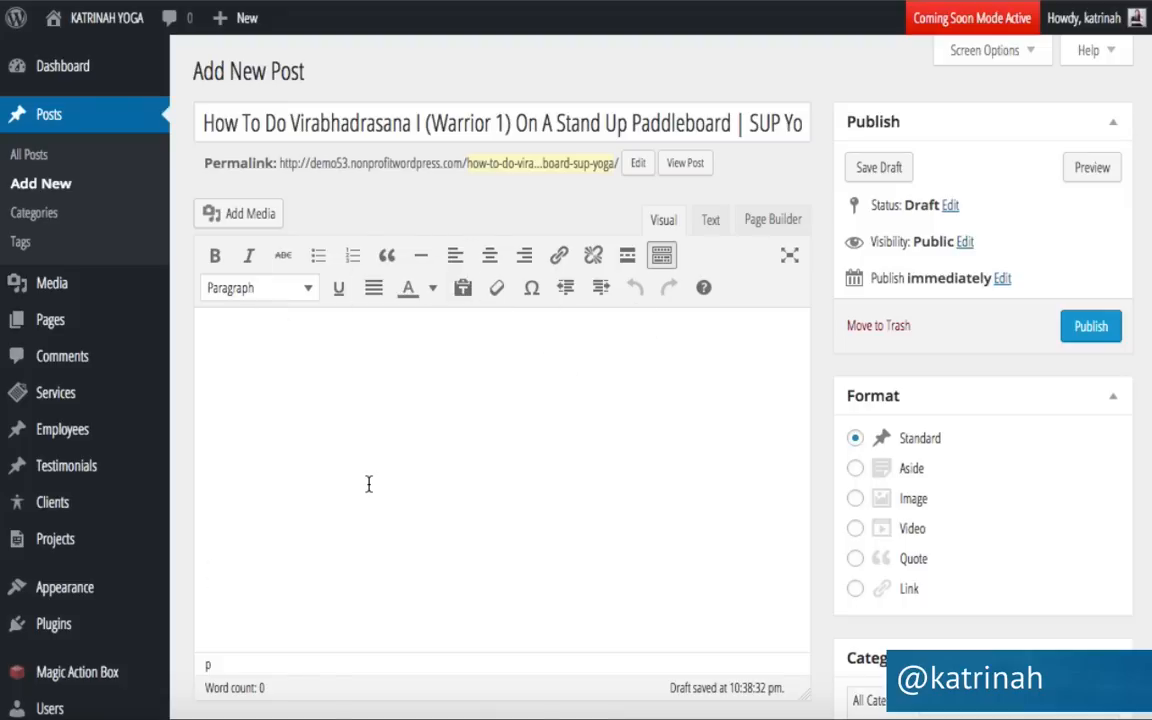
Paste the sample paragraphs into the post body and bold 'This is an example'.
key(ctrl+v)
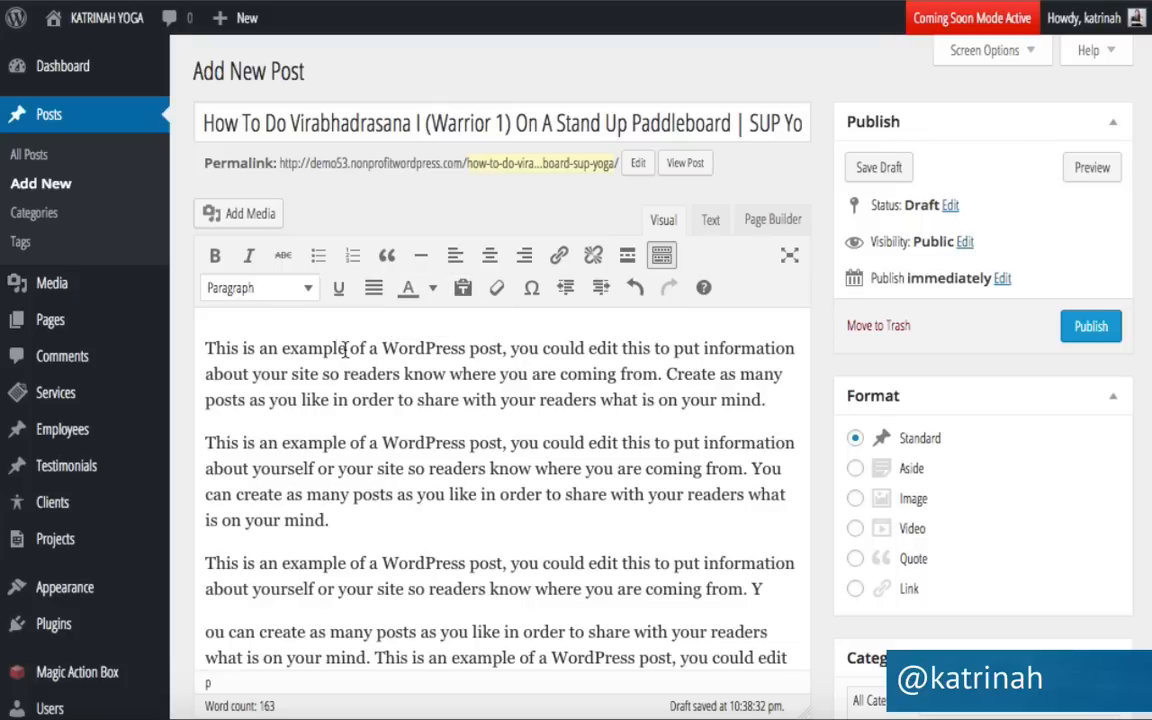
drag(345, 348, 192, 341)
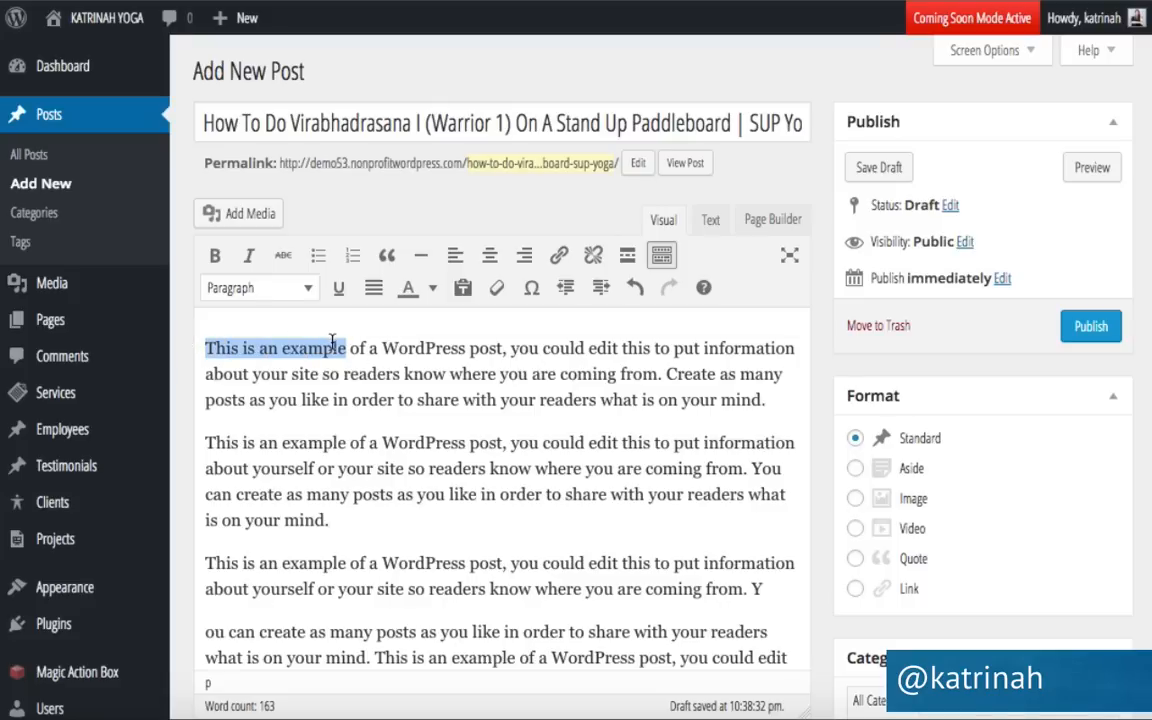
click(214, 255)
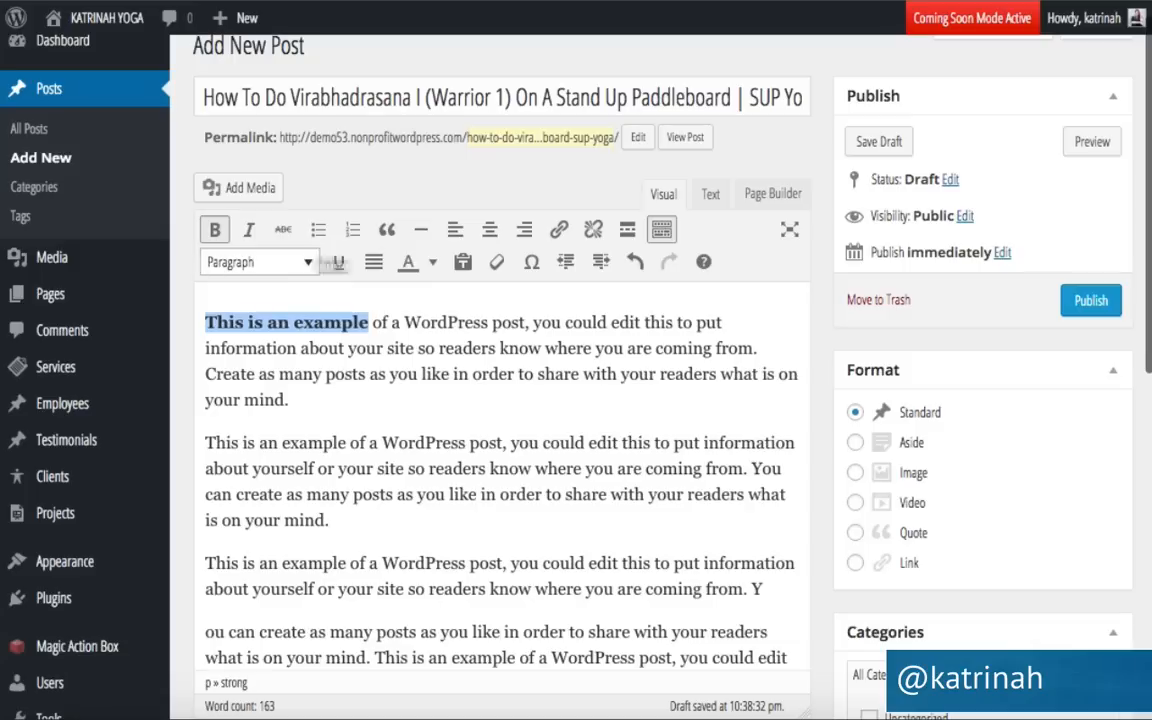
Check the strong tags in the Text view, then remove the bold from 'This is an example'.
click(710, 198)
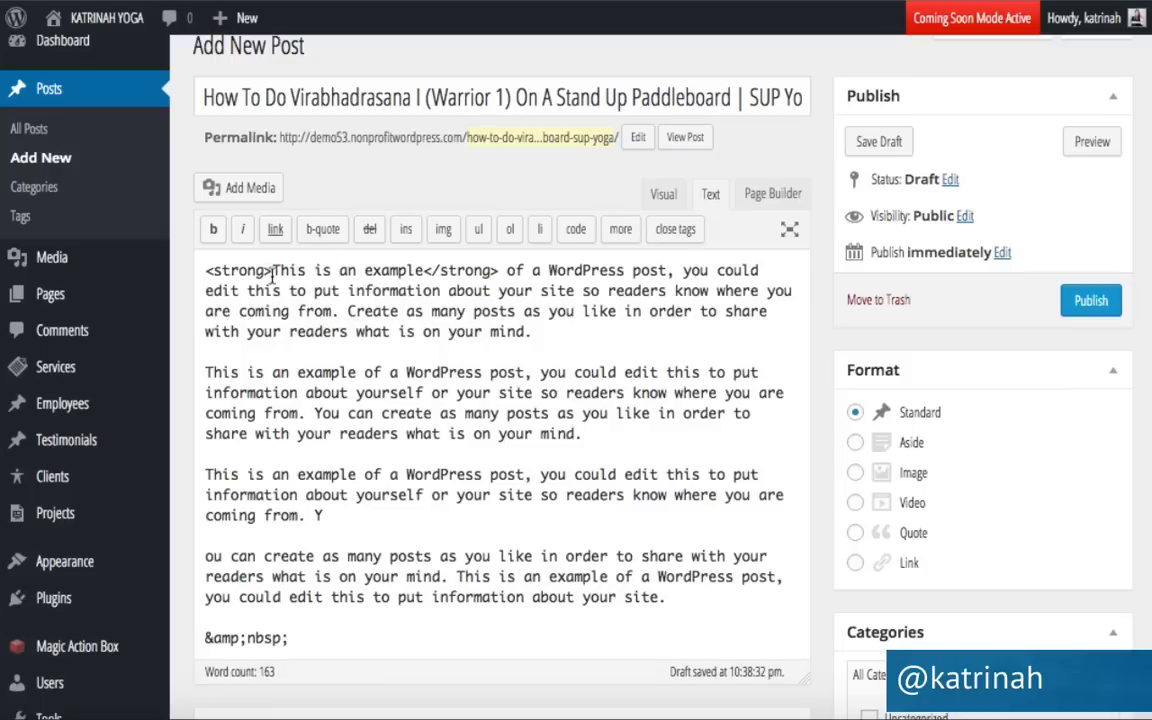
drag(271, 270, 203, 268)
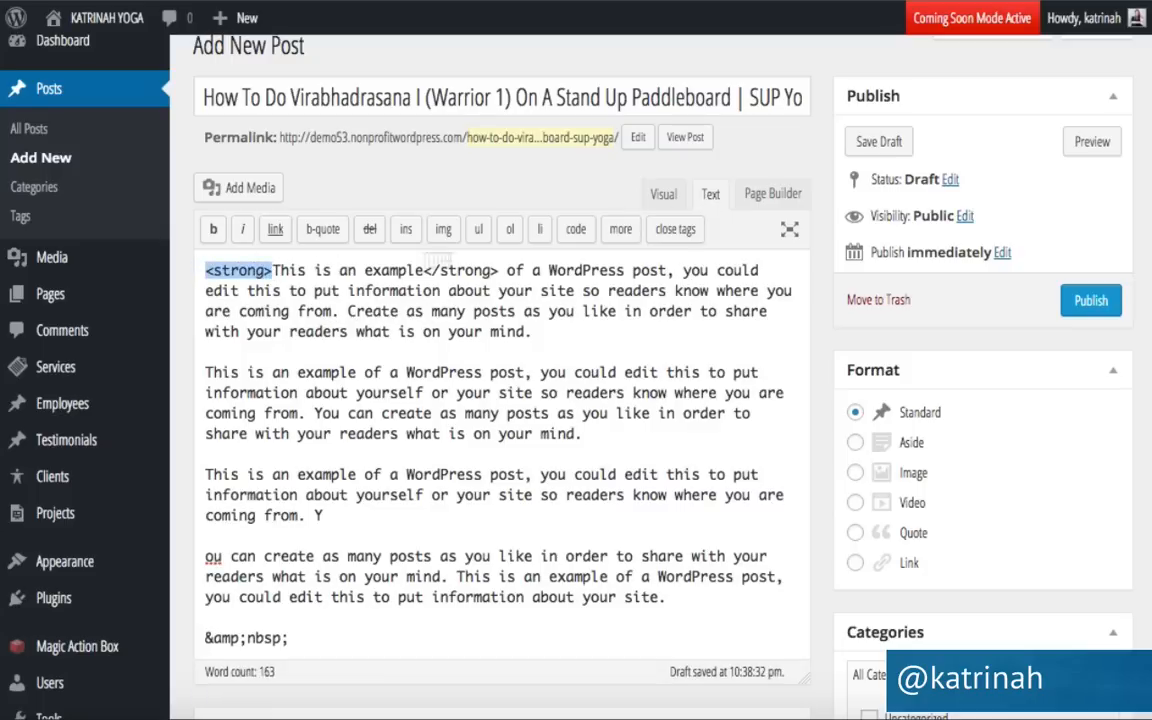
drag(498, 271, 430, 272)
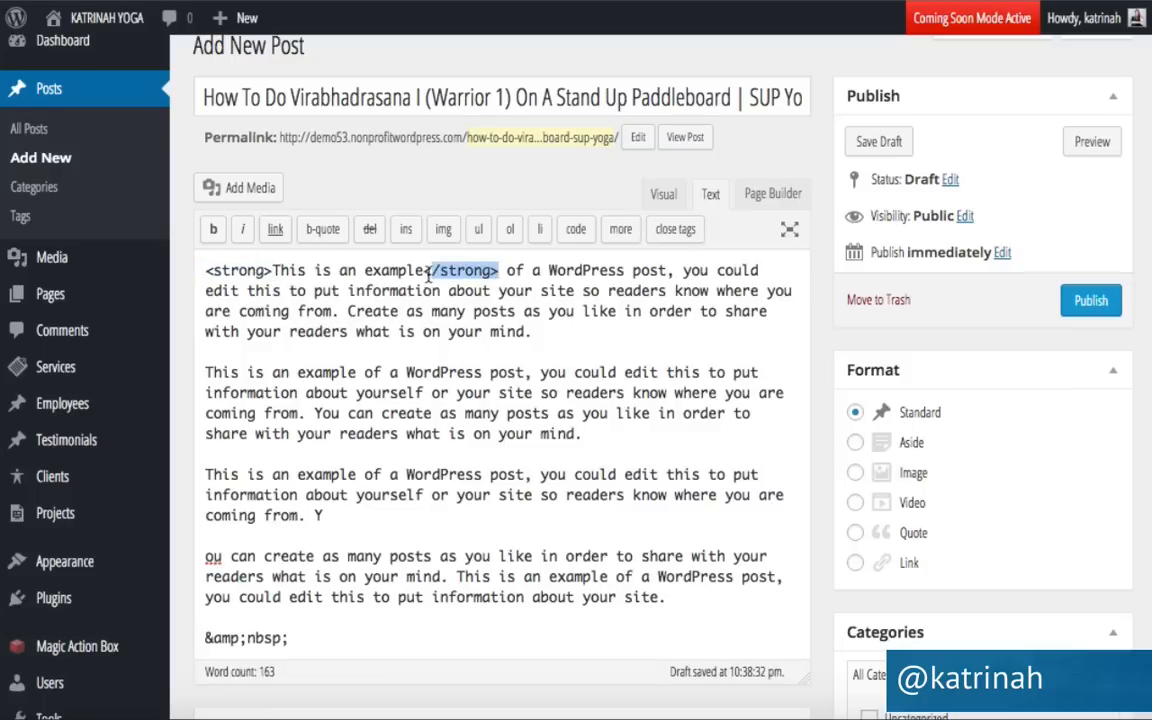
click(661, 196)
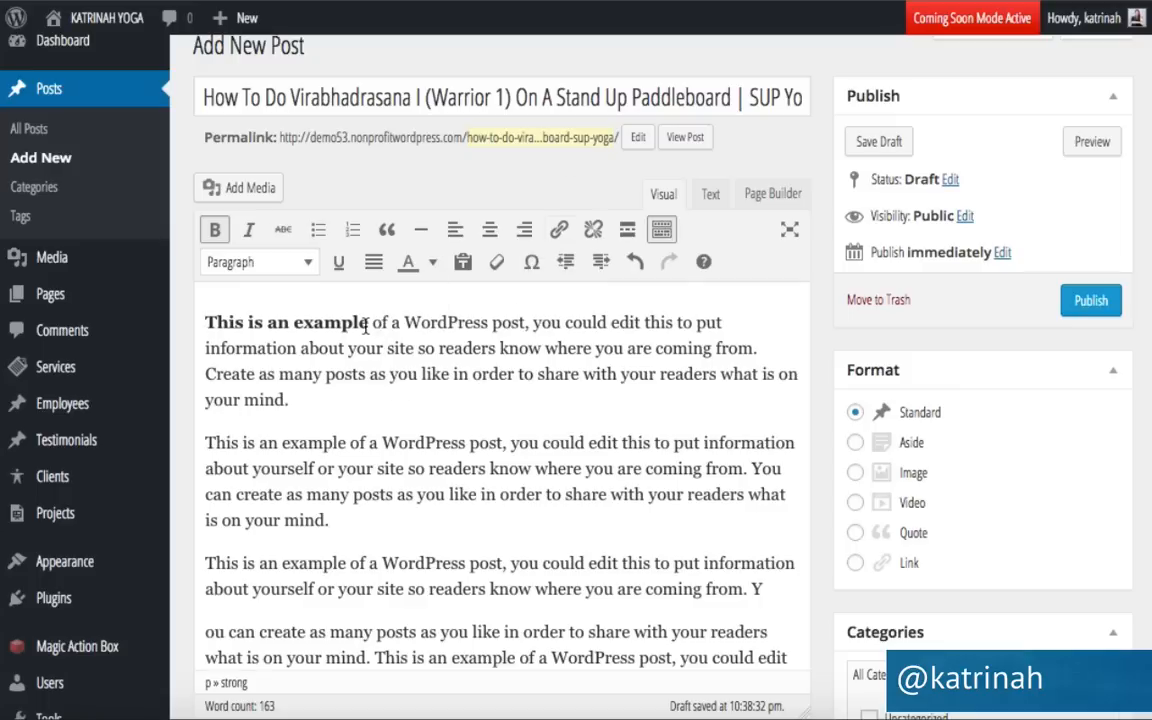
drag(373, 322, 190, 330)
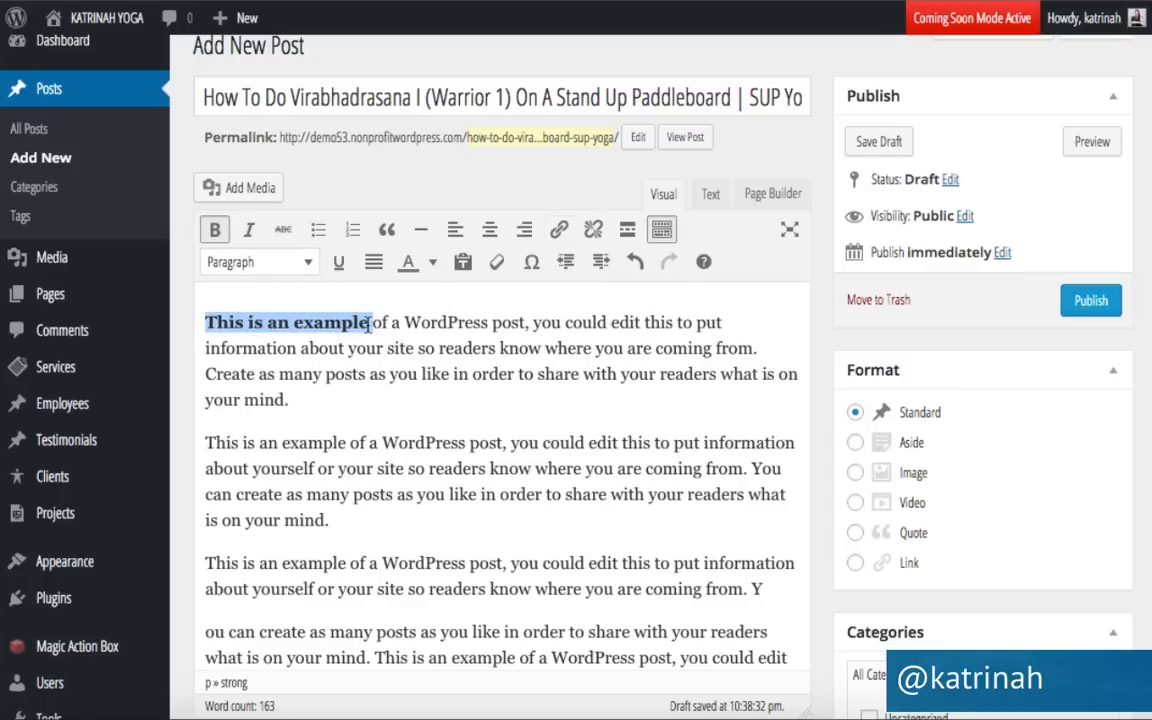
click(216, 232)
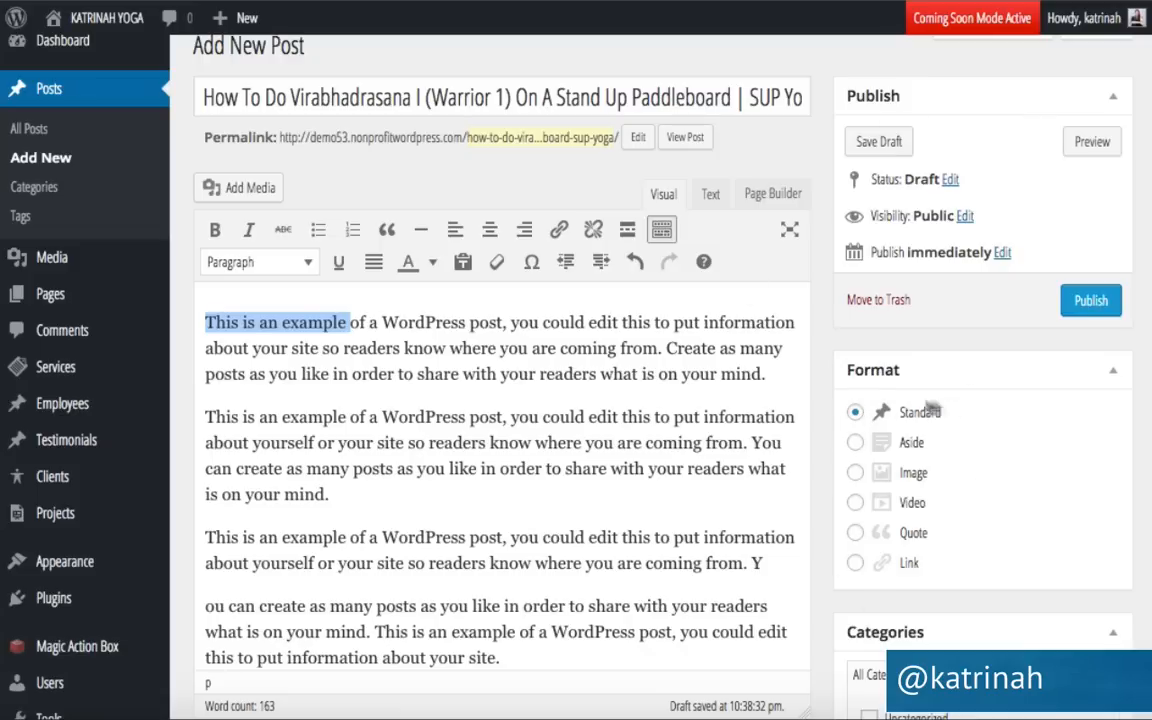
Create a new Yoga category for the post.
scroll(882, 445, down, 5)
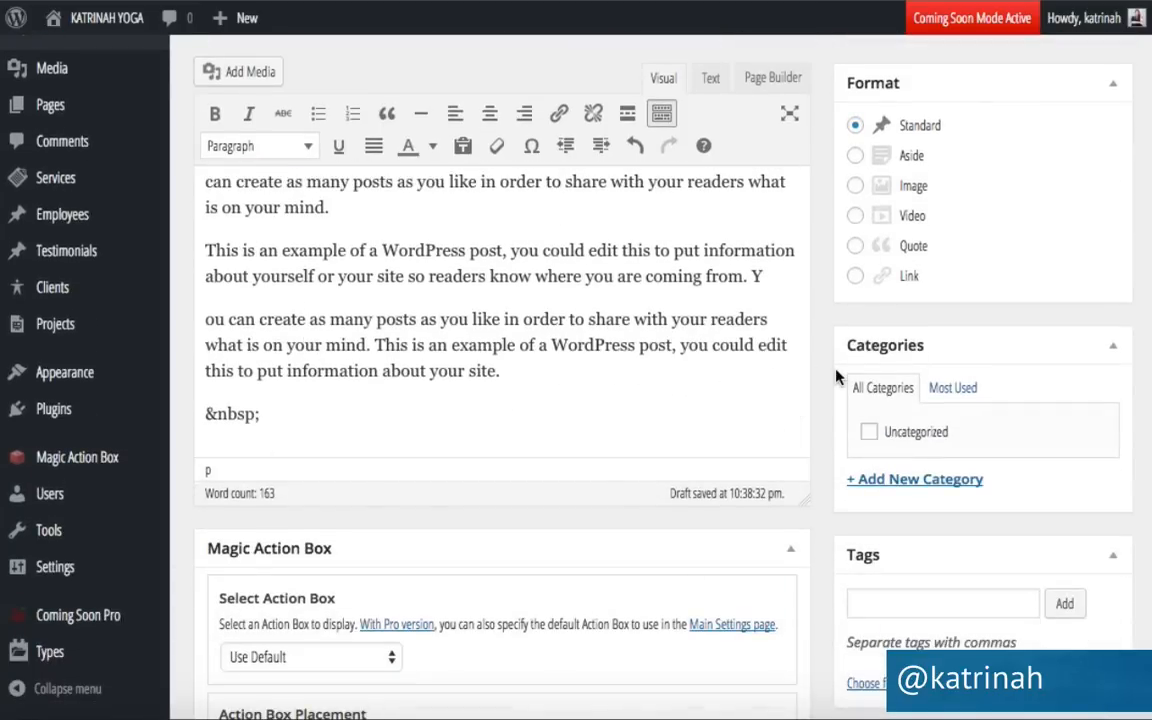
click(889, 481)
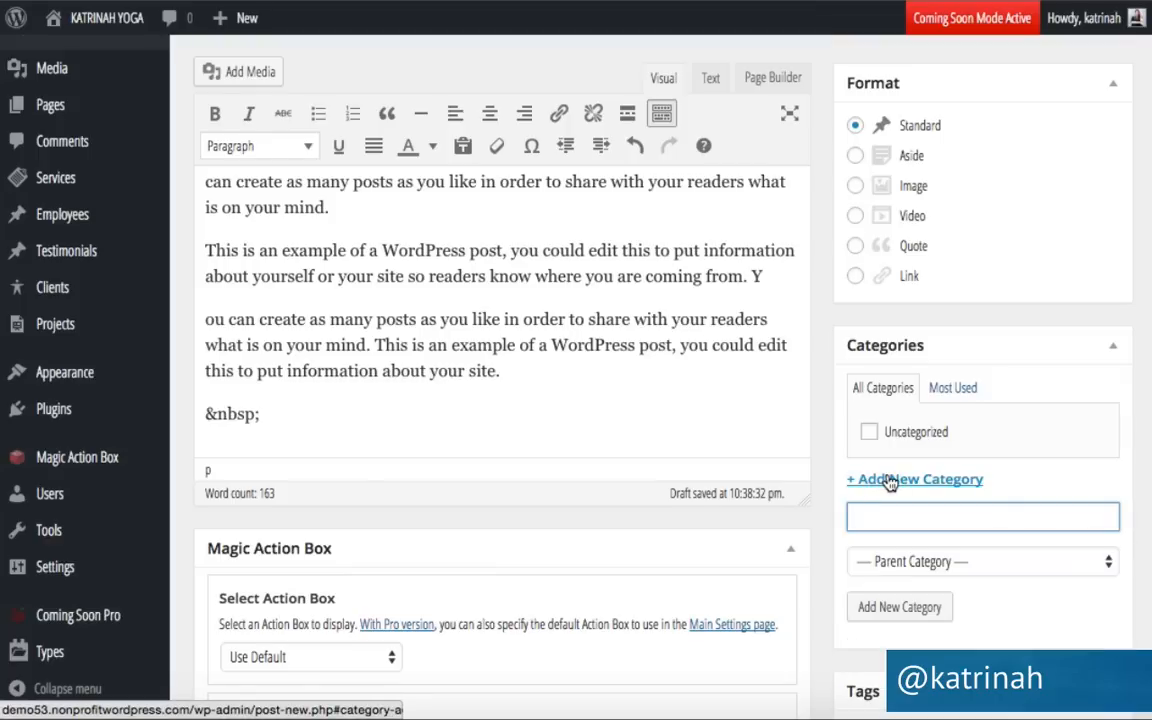
text(Yoga)
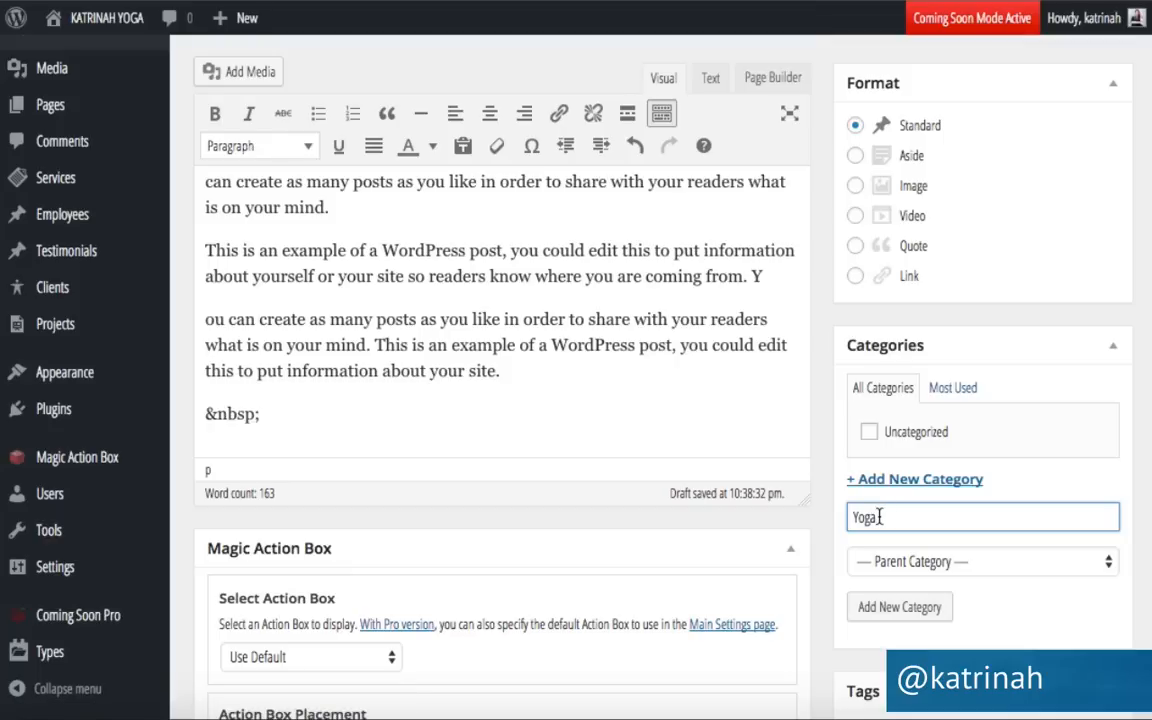
click(888, 610)
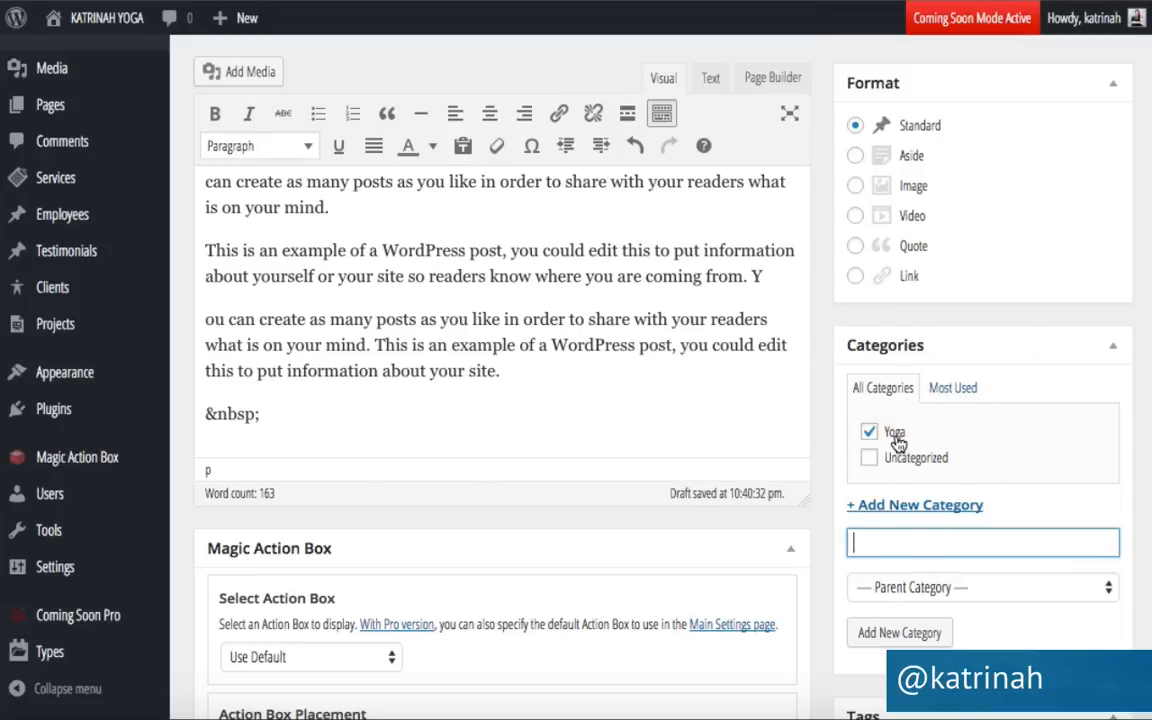
Tag the post Practice and Yoga.
scroll(898, 440, down, 5)
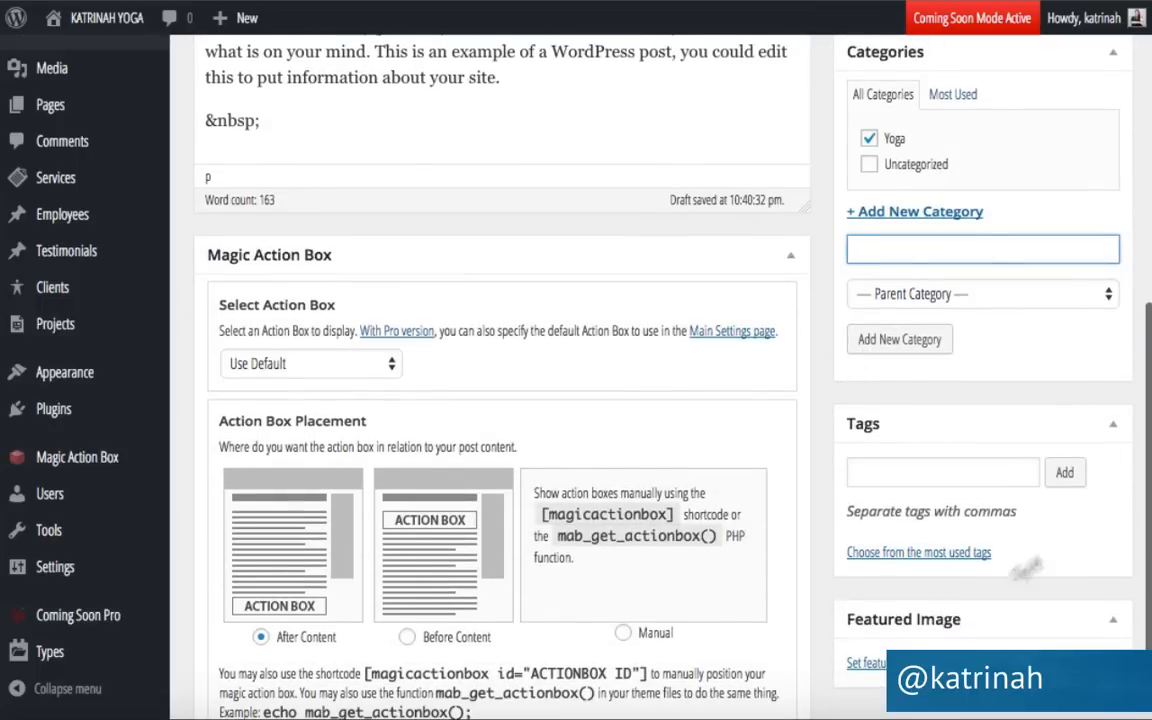
click(865, 470)
text(Practice, Yoga)
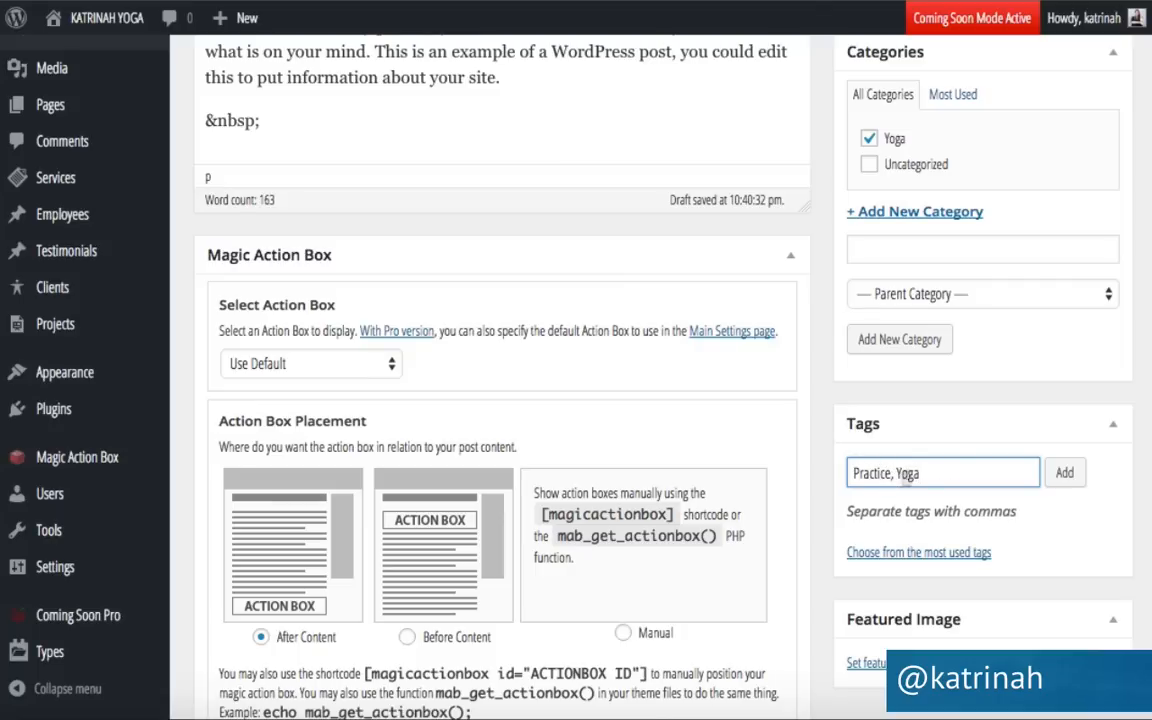
click(1064, 474)
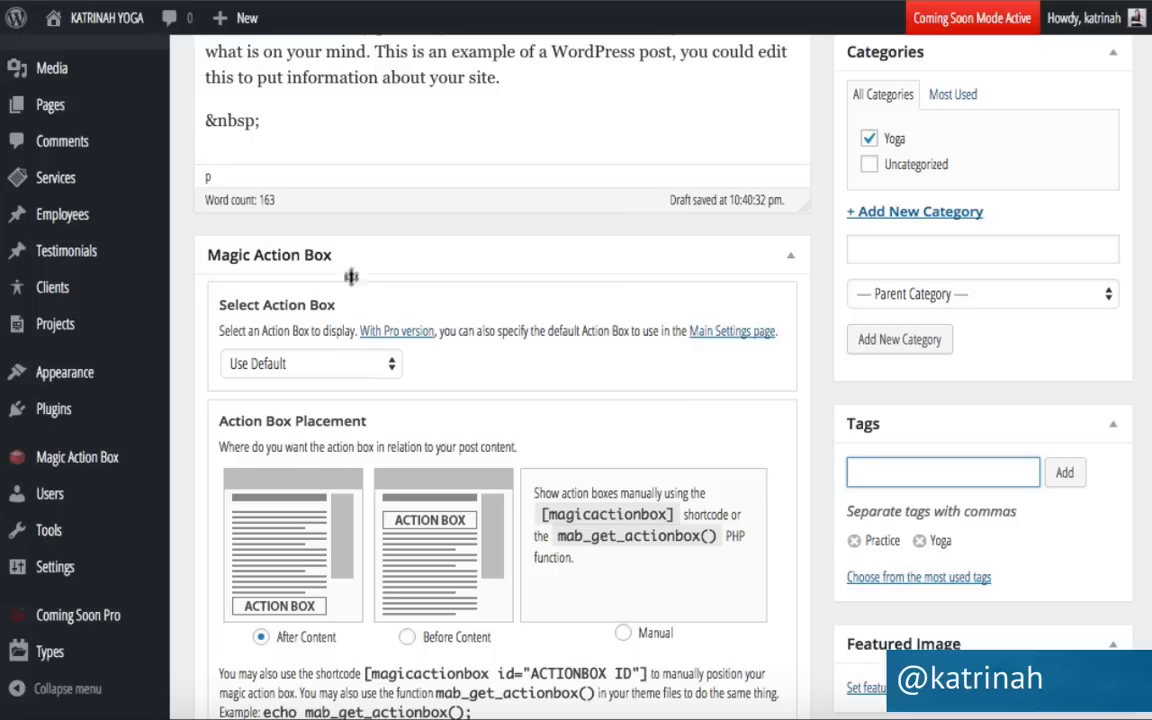
Choose Sign Up - Blog Post as the post's Magic Action Box.
click(273, 366)
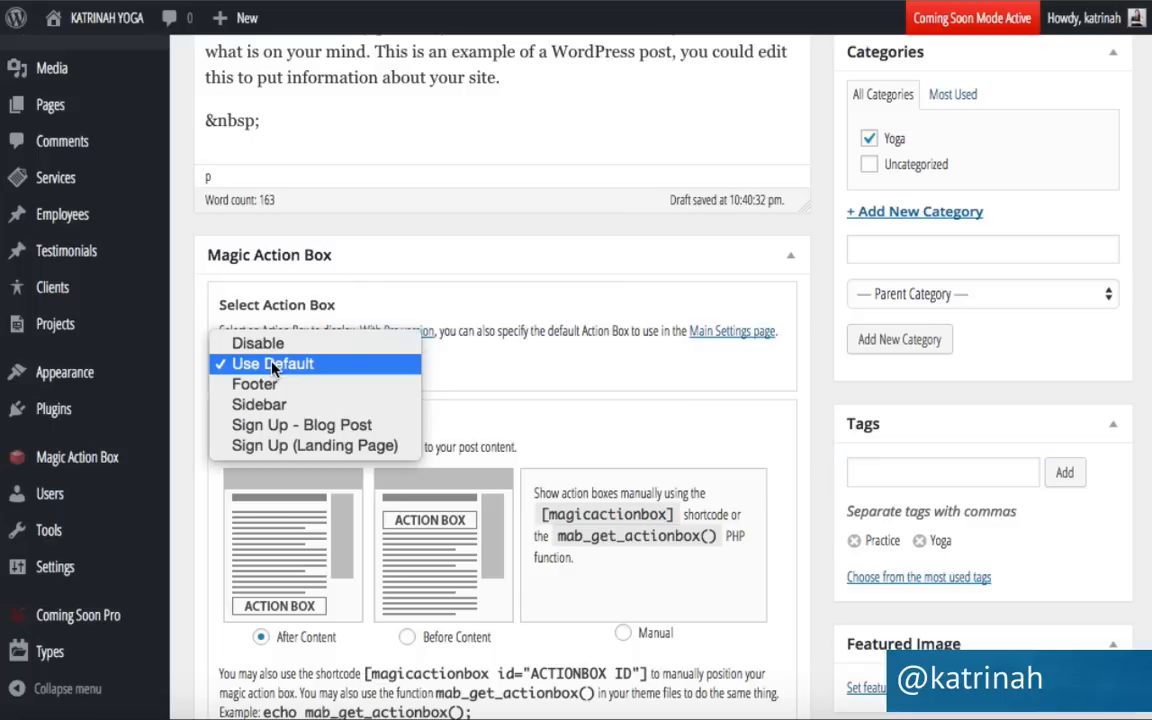
click(271, 430)
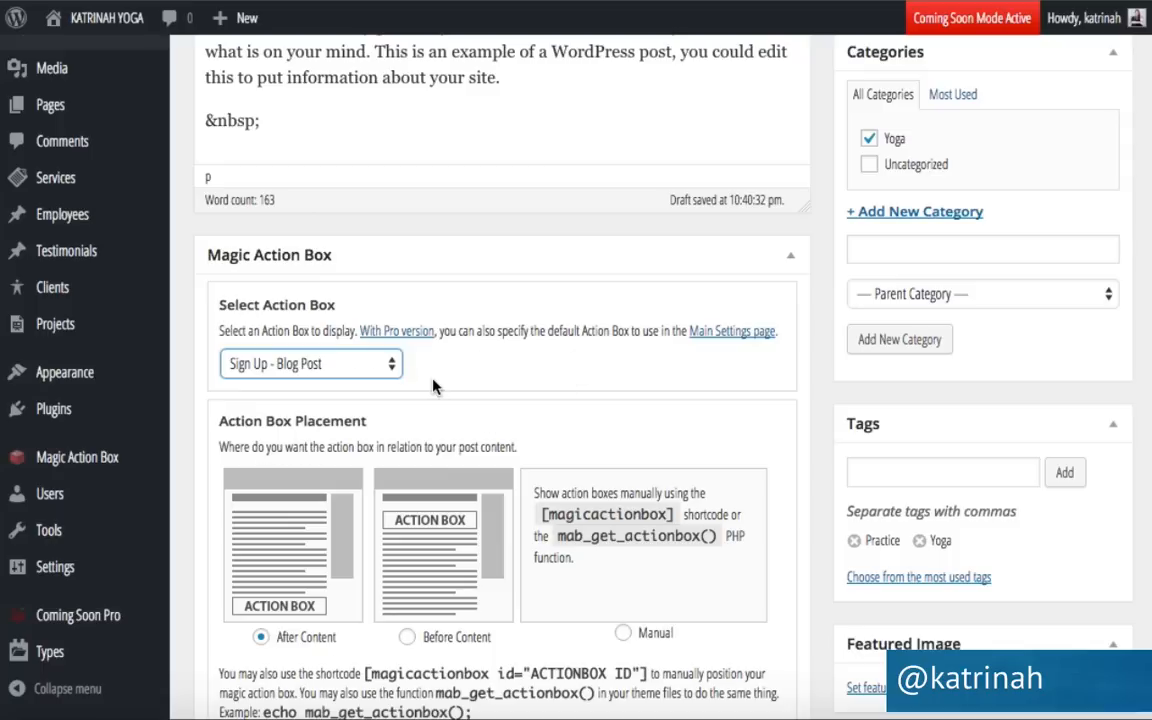
scroll(862, 368, down, 3)
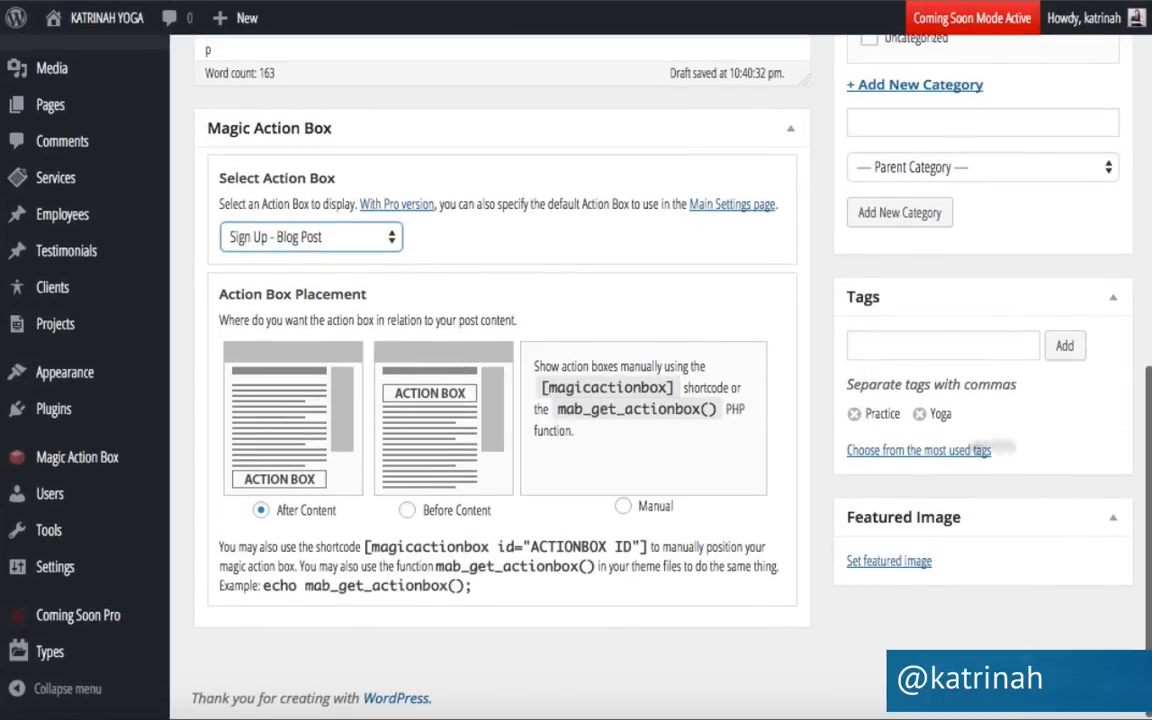
Upload warrior.jpg through the Featured Image chooser.
click(886, 566)
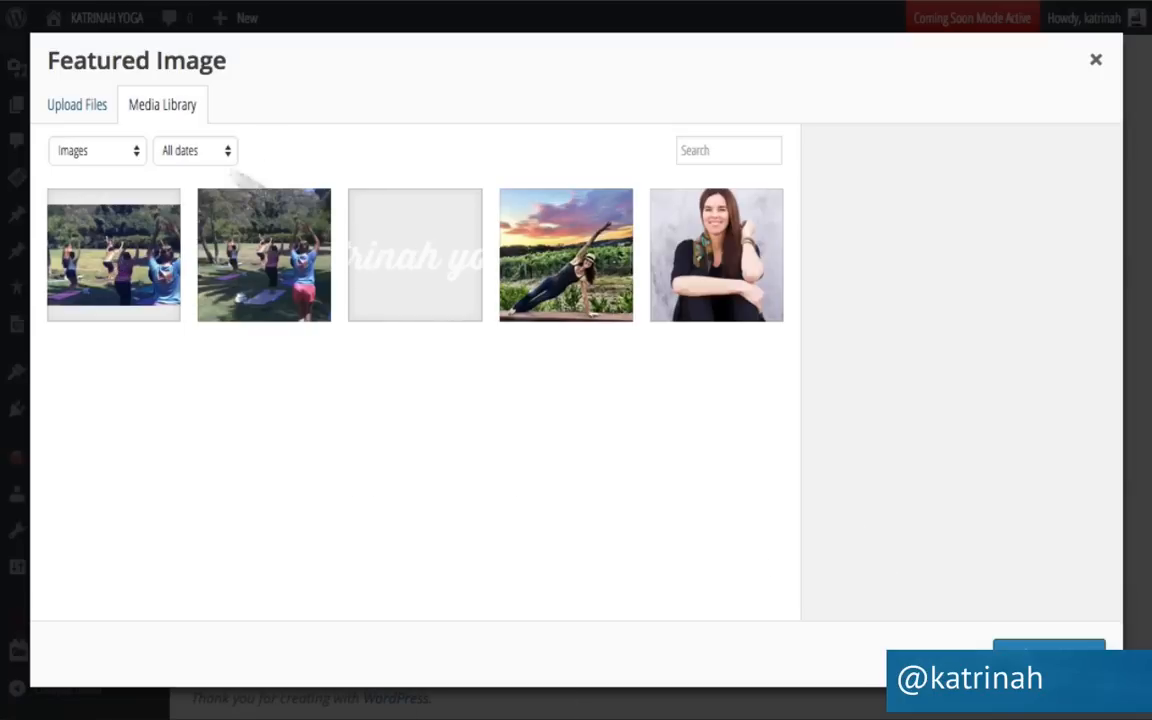
click(67, 110)
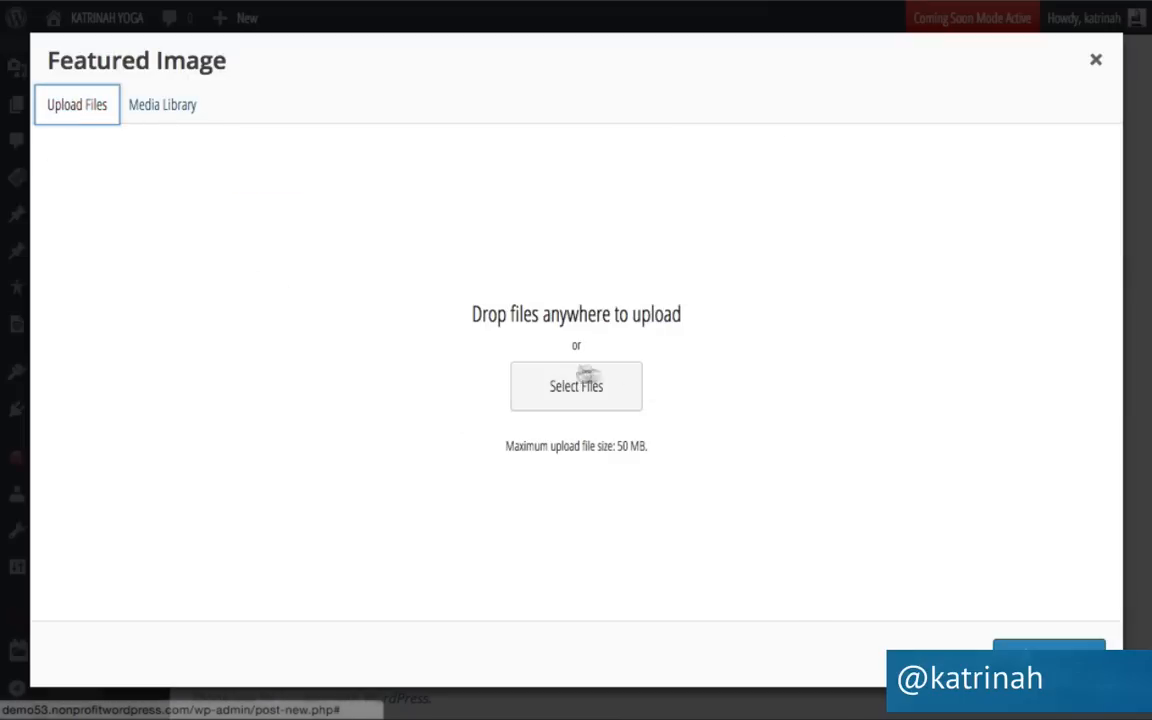
click(565, 394)
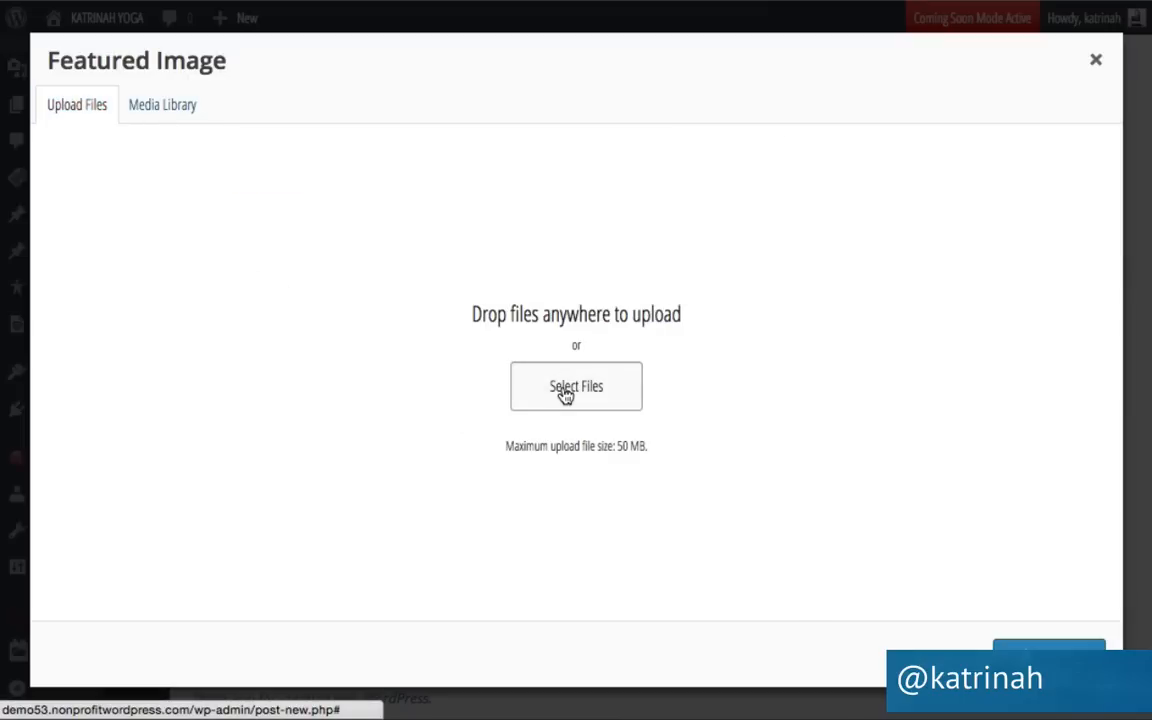
click(467, 110)
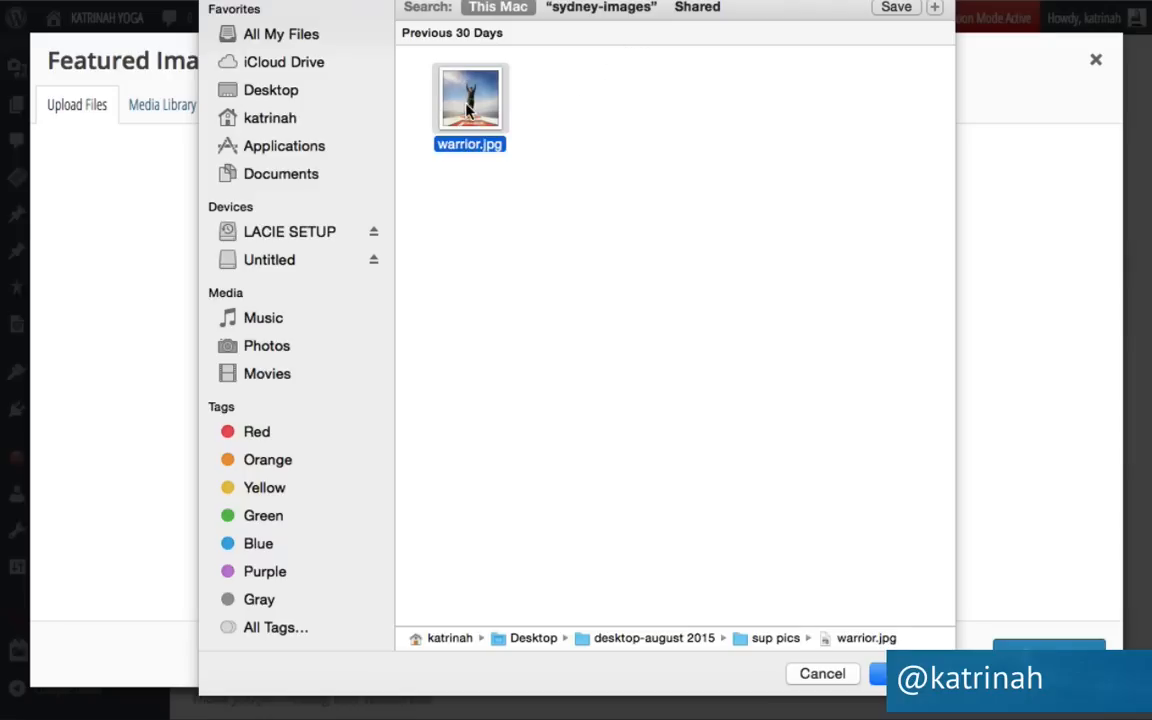
click(905, 674)
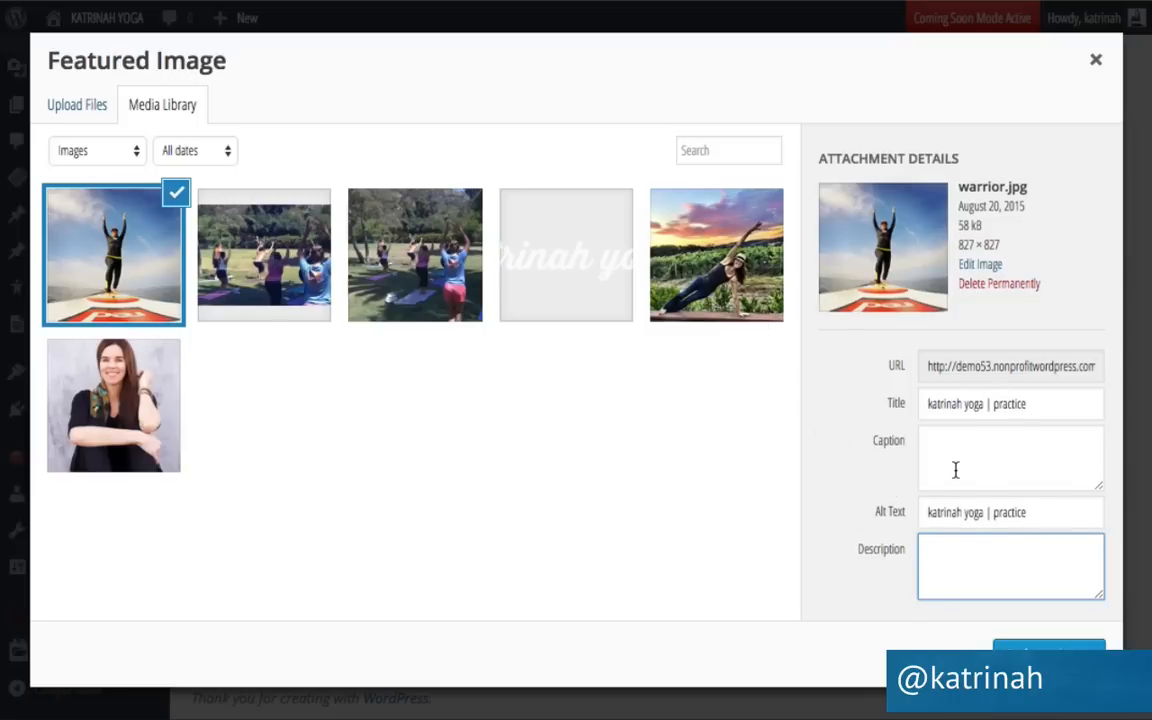
Set warrior.jpg as the post's featured image.
scroll(957, 468, down, 1)
click(1049, 655)
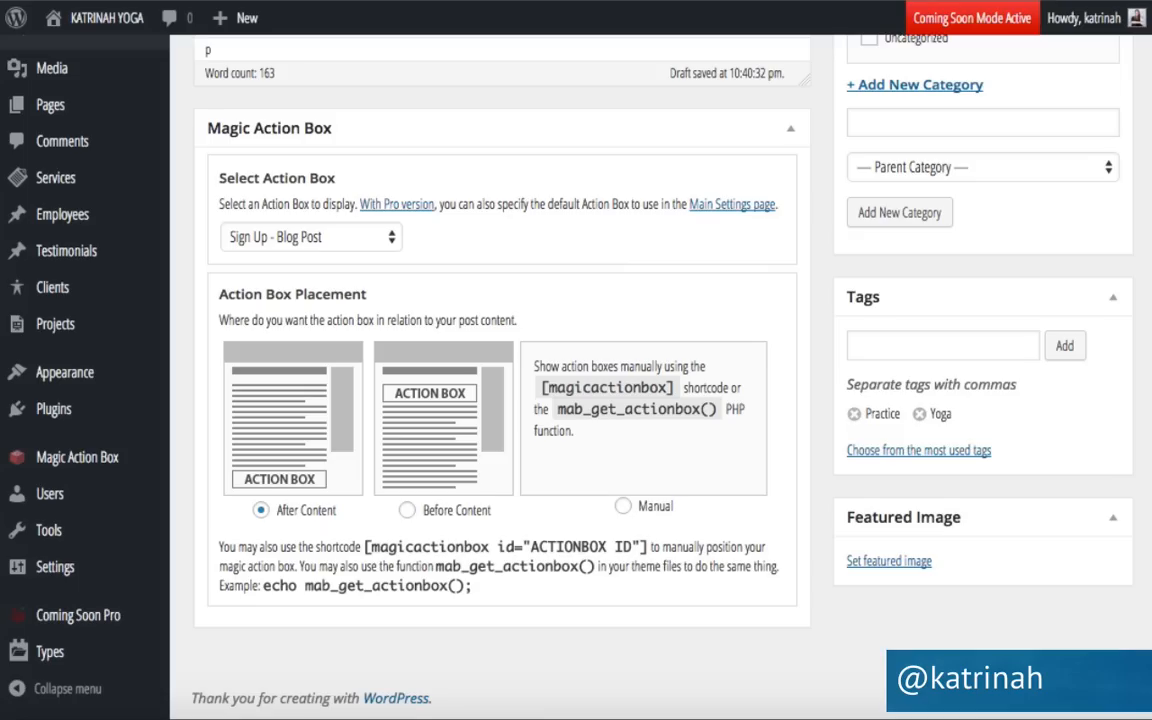
scroll(1002, 424, down, 1)
scroll(1001, 422, down, 3)
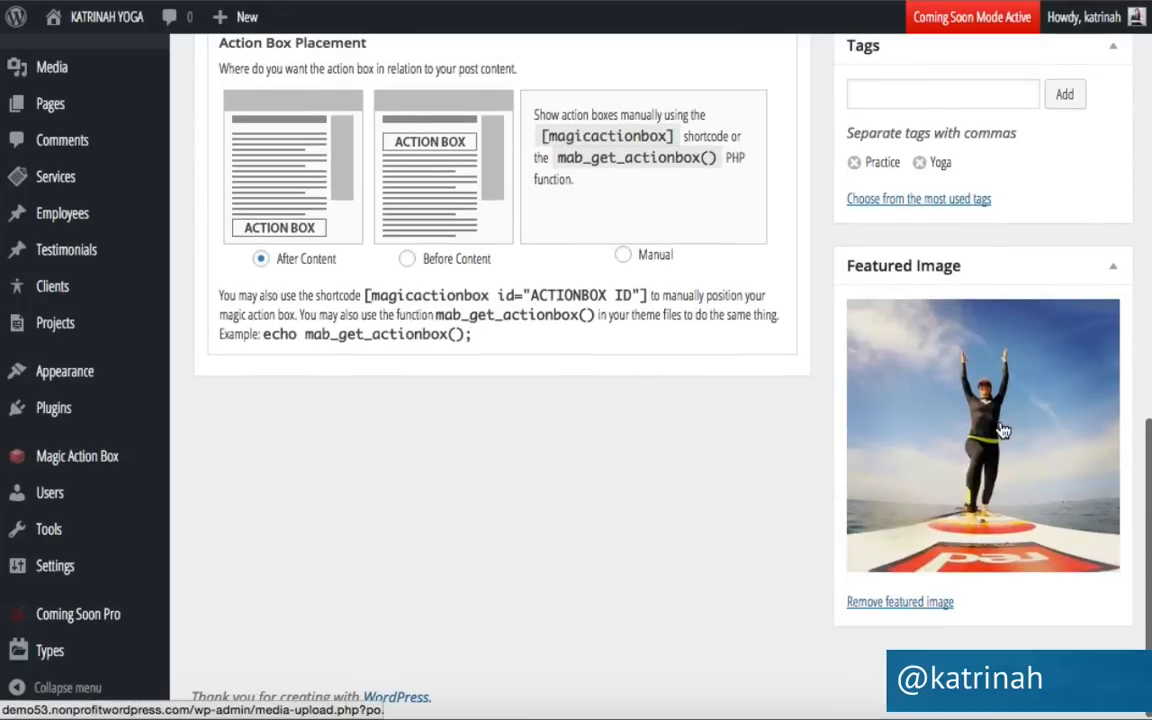
click(931, 429)
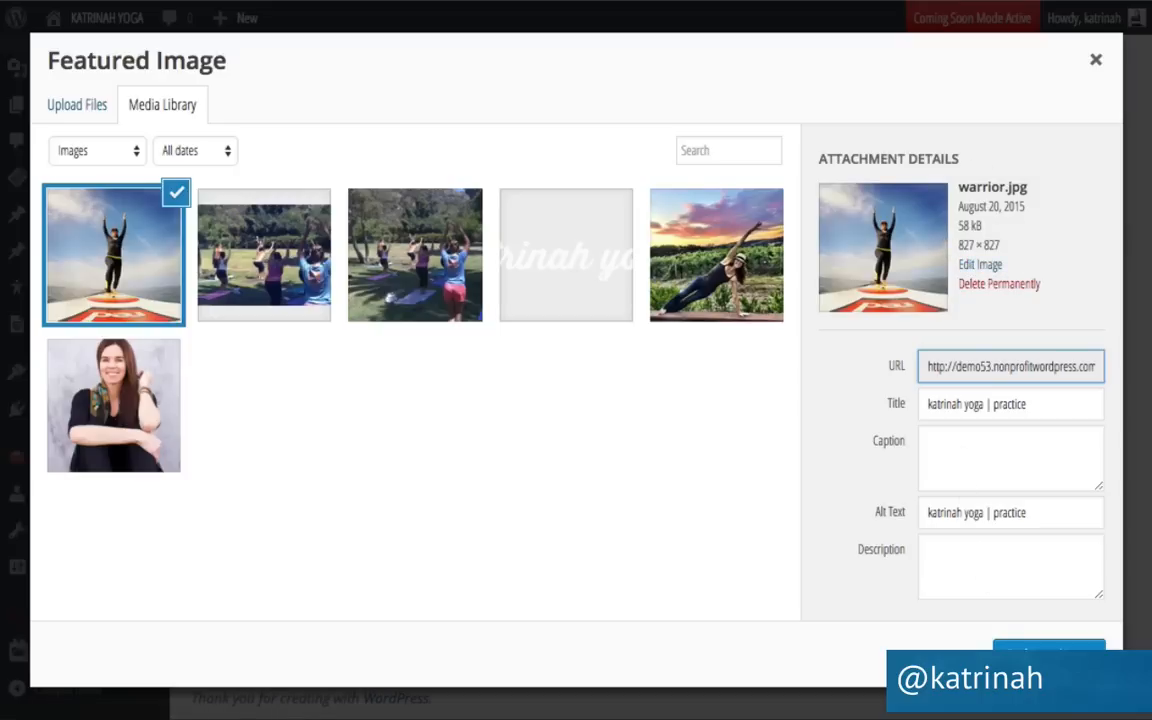
click(1040, 652)
Publish the Warrior 1 paddleboard post.
scroll(988, 406, up, 6)
scroll(988, 406, up, 4)
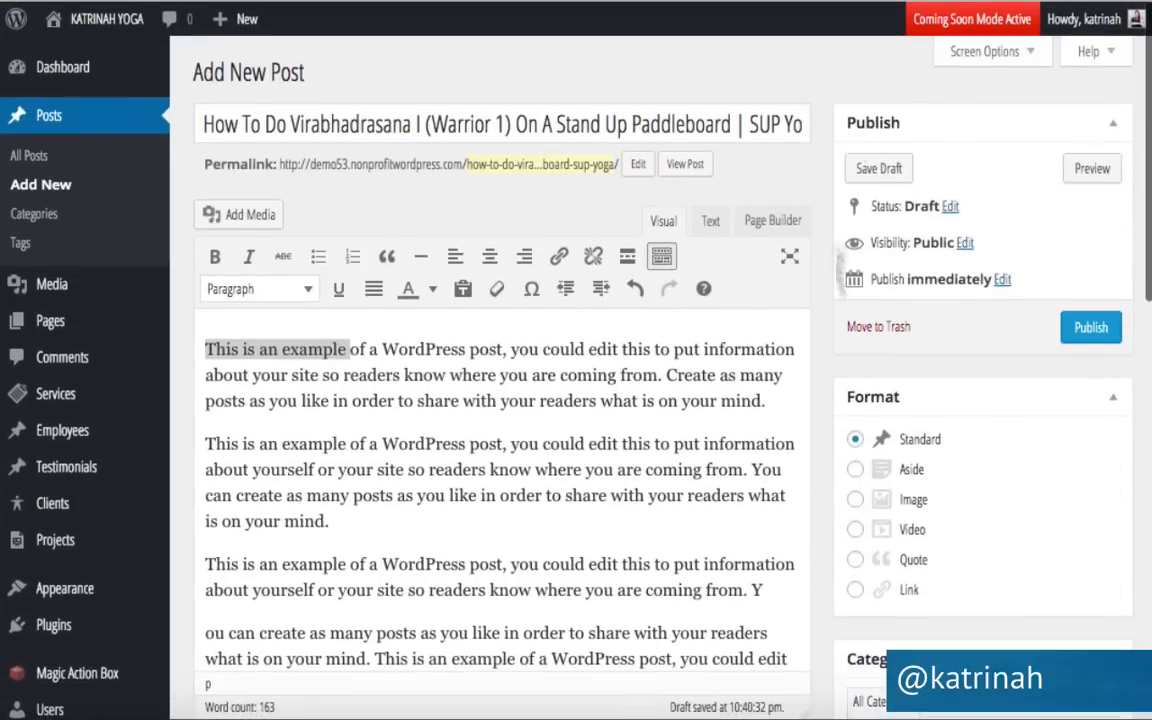
click(1090, 327)
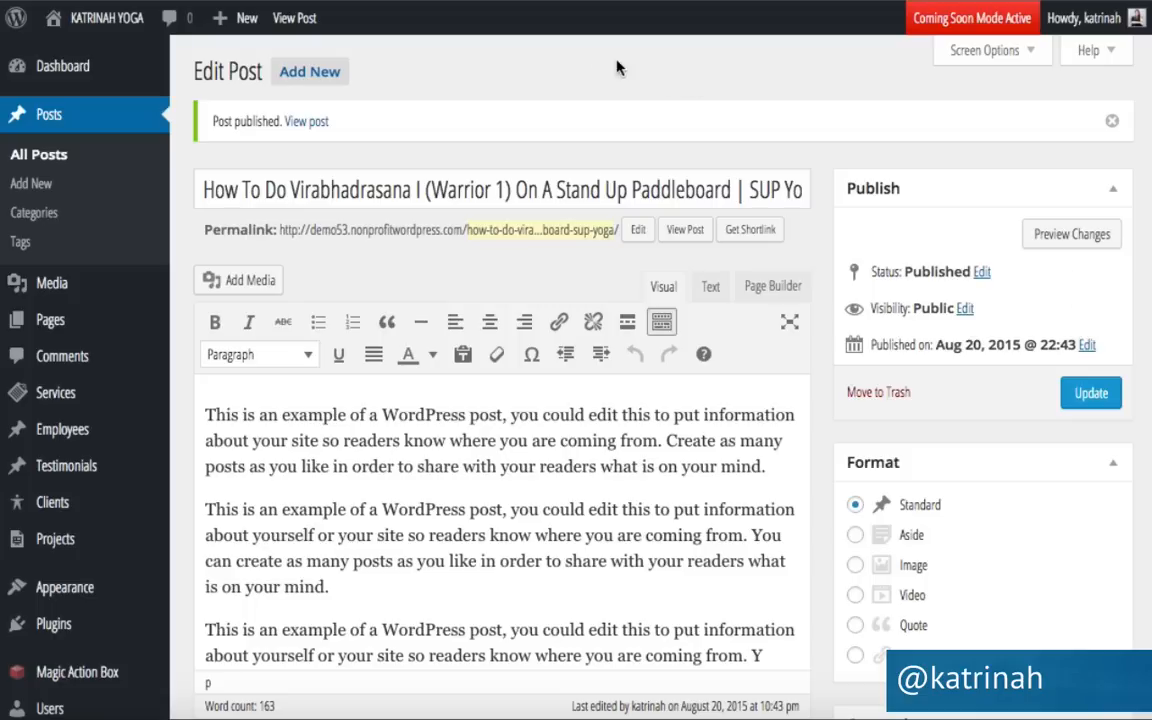
Start a new post with the Side Plank title and sample body text pasted in.
click(307, 78)
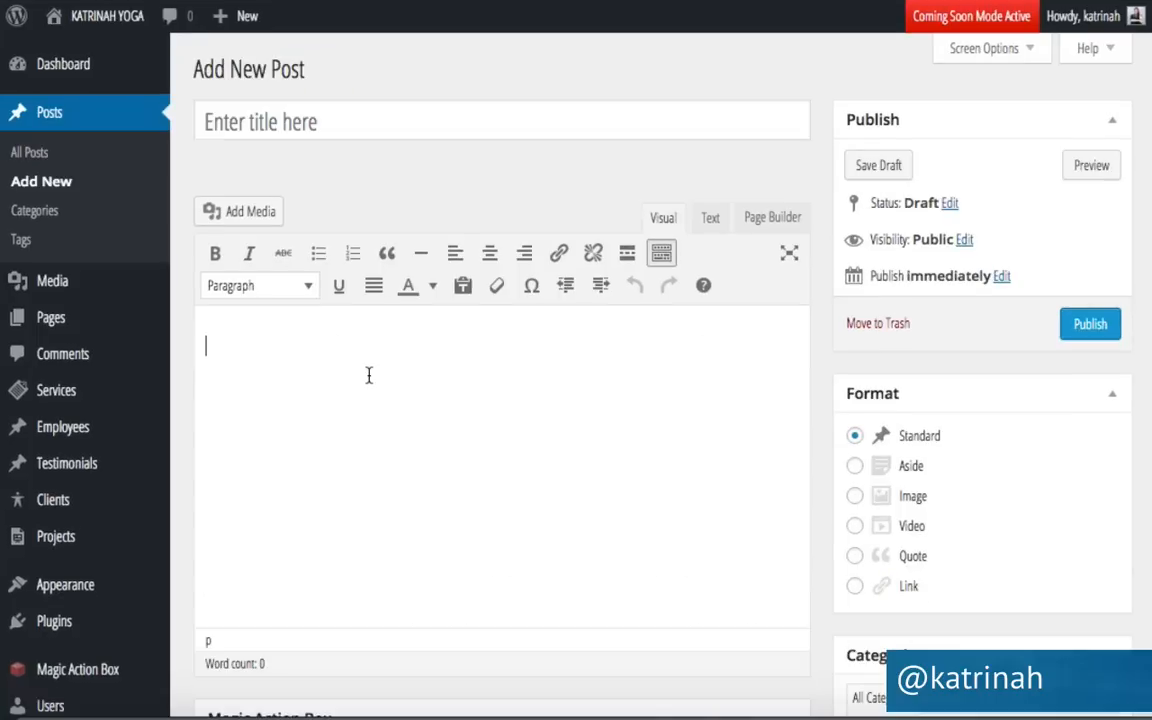
click(226, 118)
text(How To Do Vasisthasana (Side Plank) On A Stand Up Paddleboard | SUP Yoga)
click(310, 358)
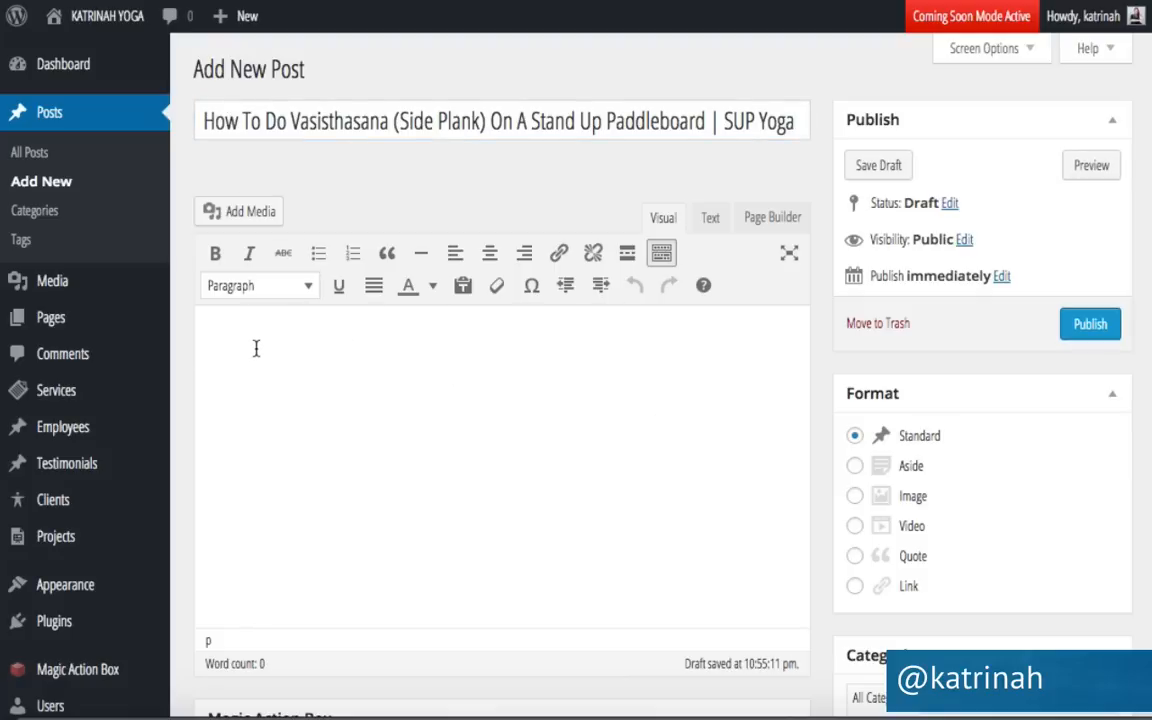
key(ctrl+v)
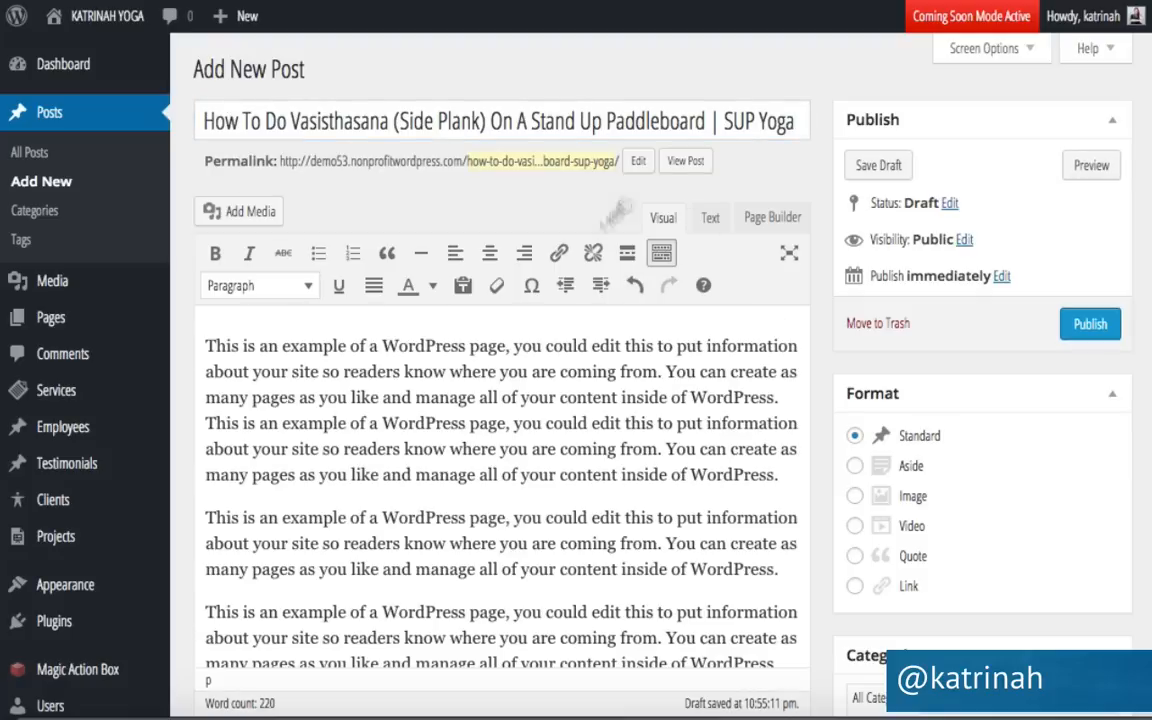
File the post under Yoga and pick the Sign Up - Blog Post action box.
scroll(928, 386, down, 3)
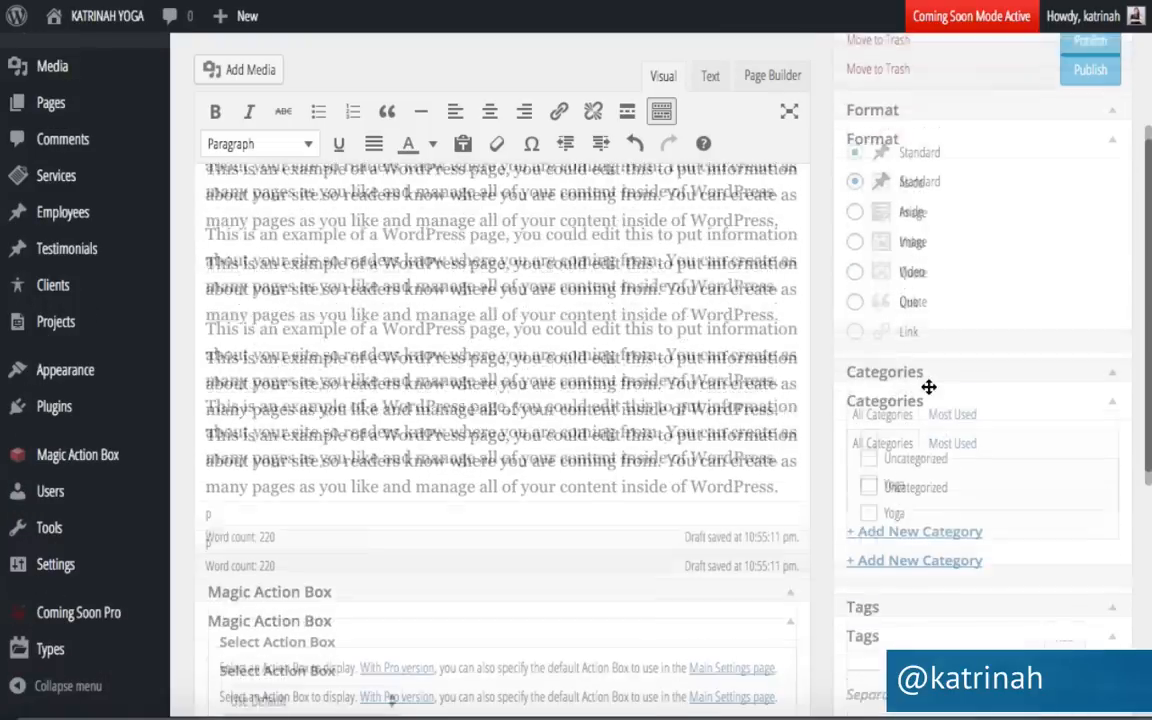
click(869, 440)
scroll(869, 442, down, 5)
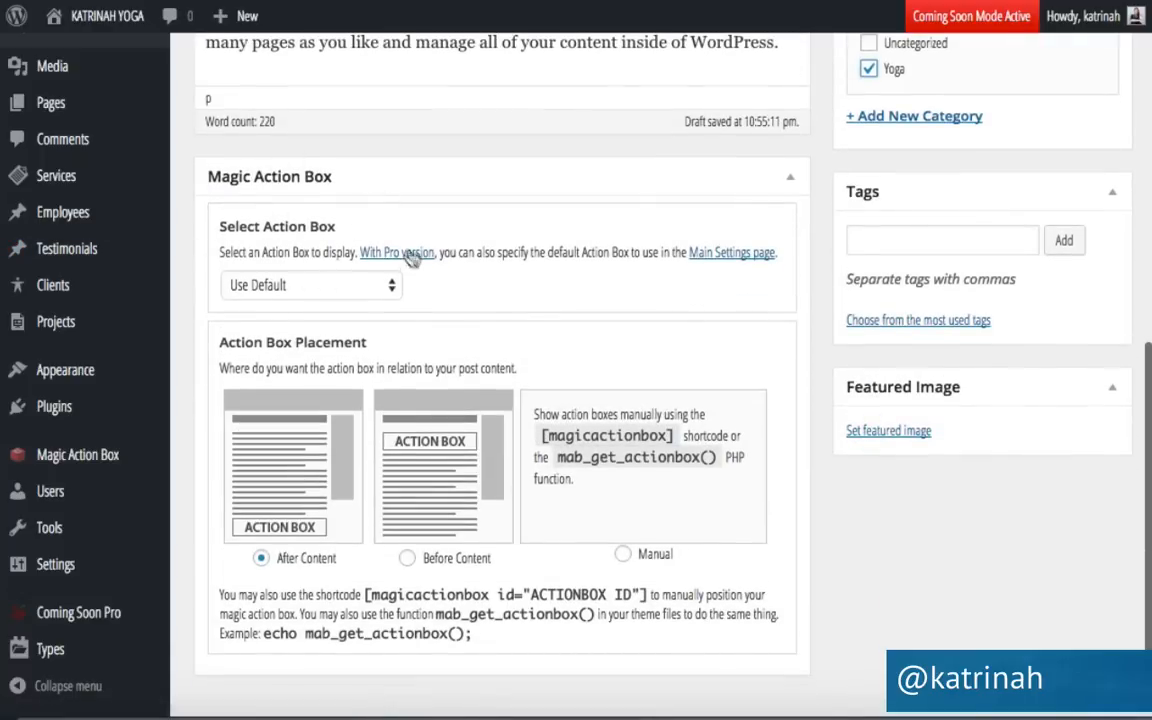
click(286, 287)
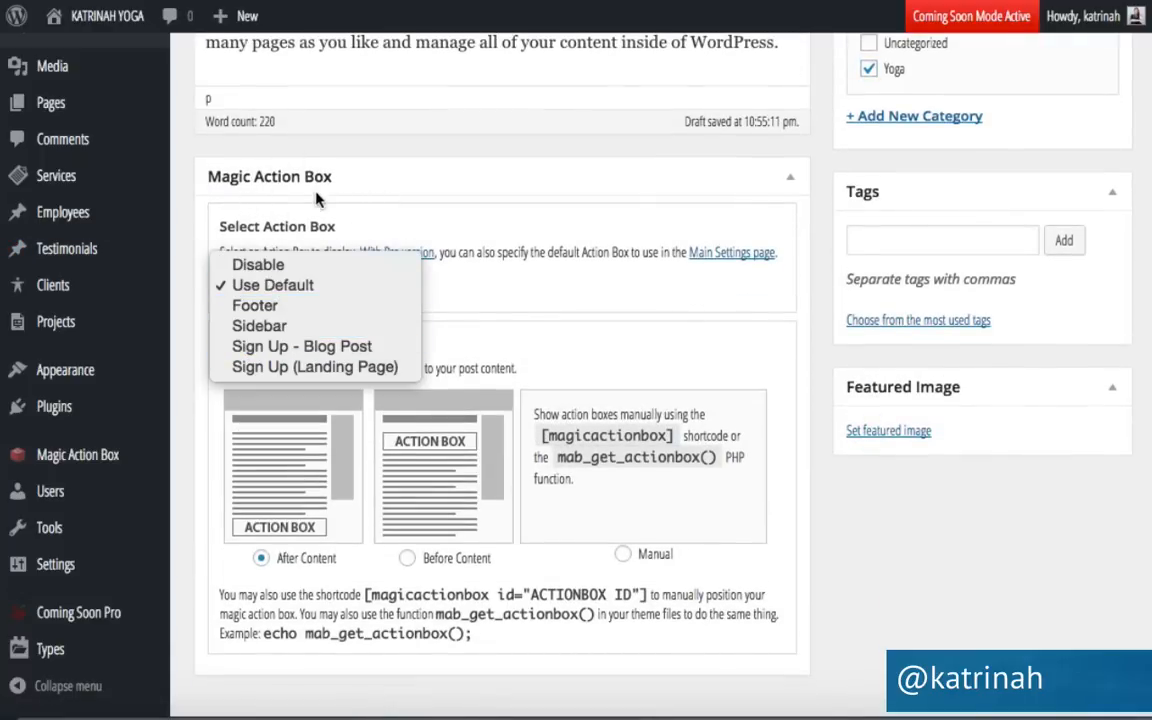
click(276, 354)
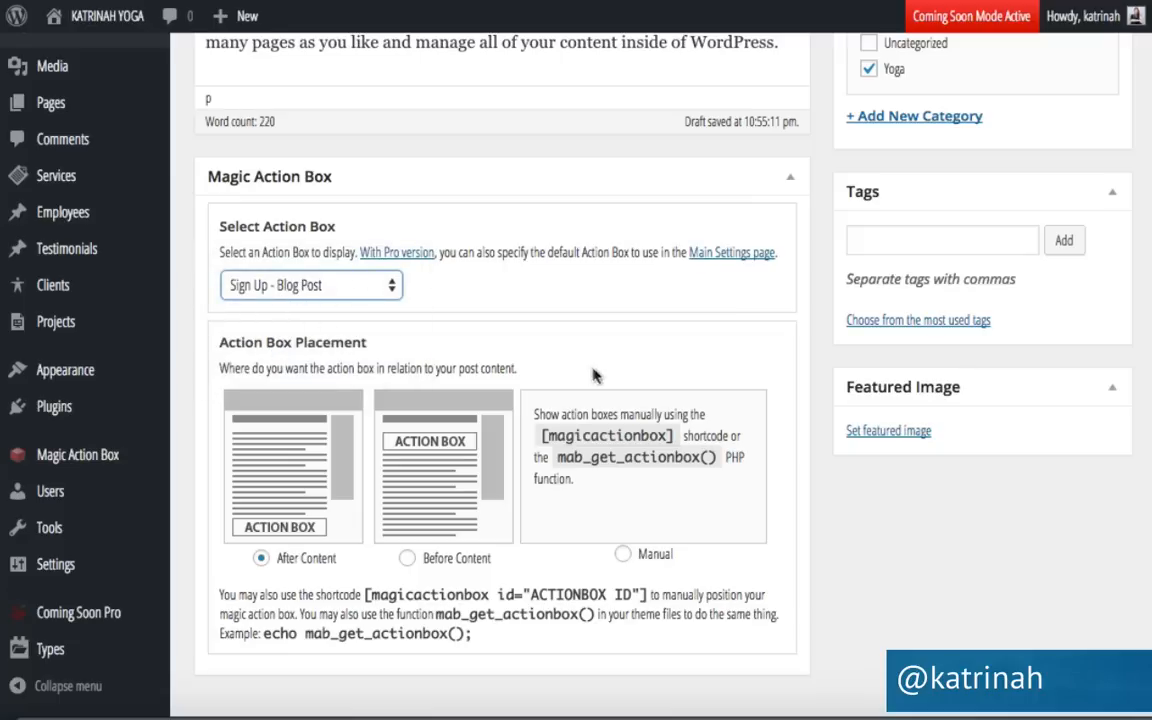
Upload sideplank.jpg as the featured image, then publish the Side Plank post.
click(869, 436)
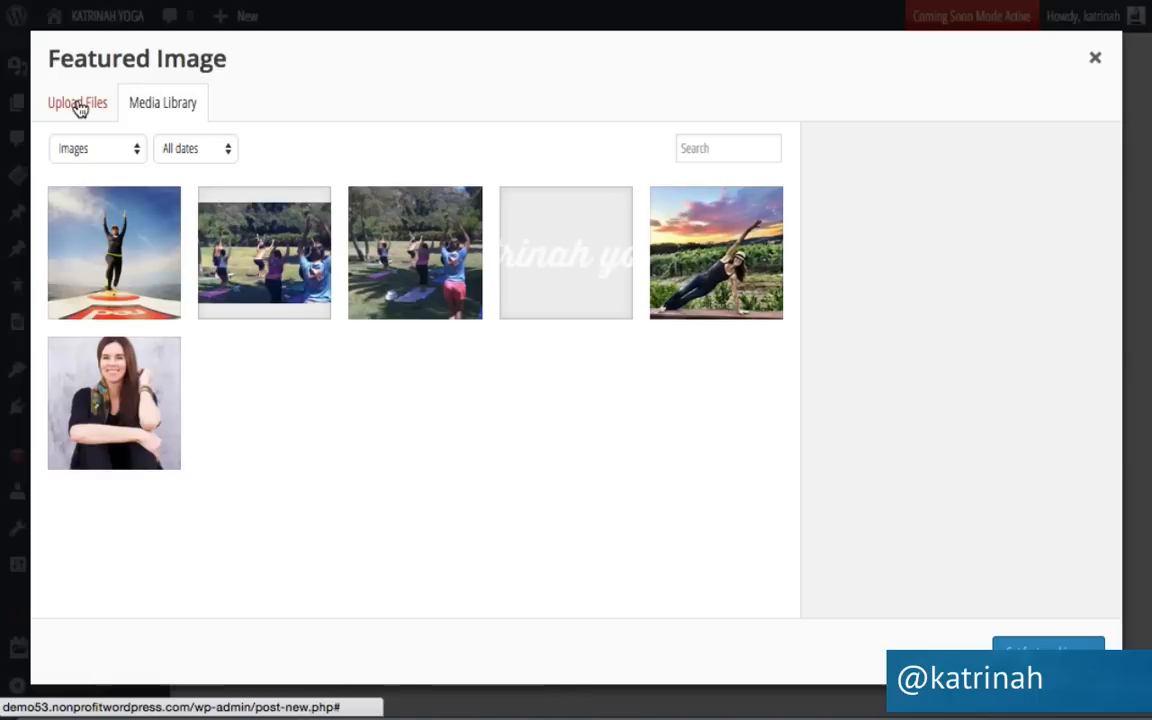
click(74, 104)
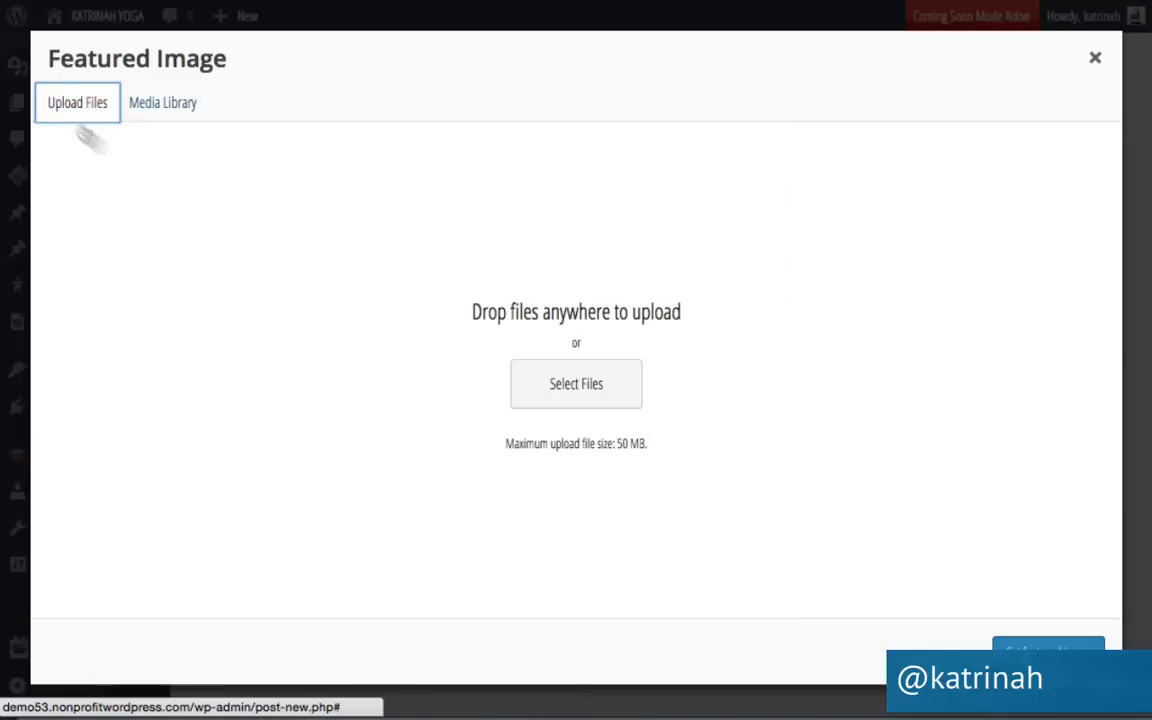
click(578, 388)
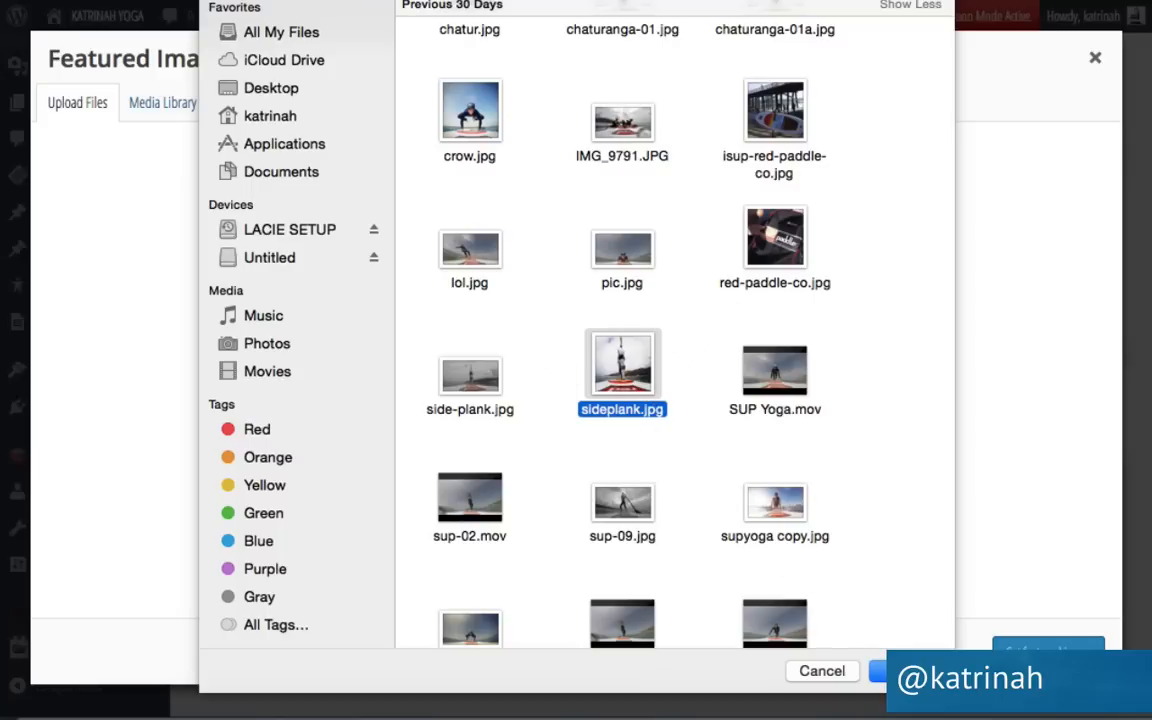
click(906, 671)
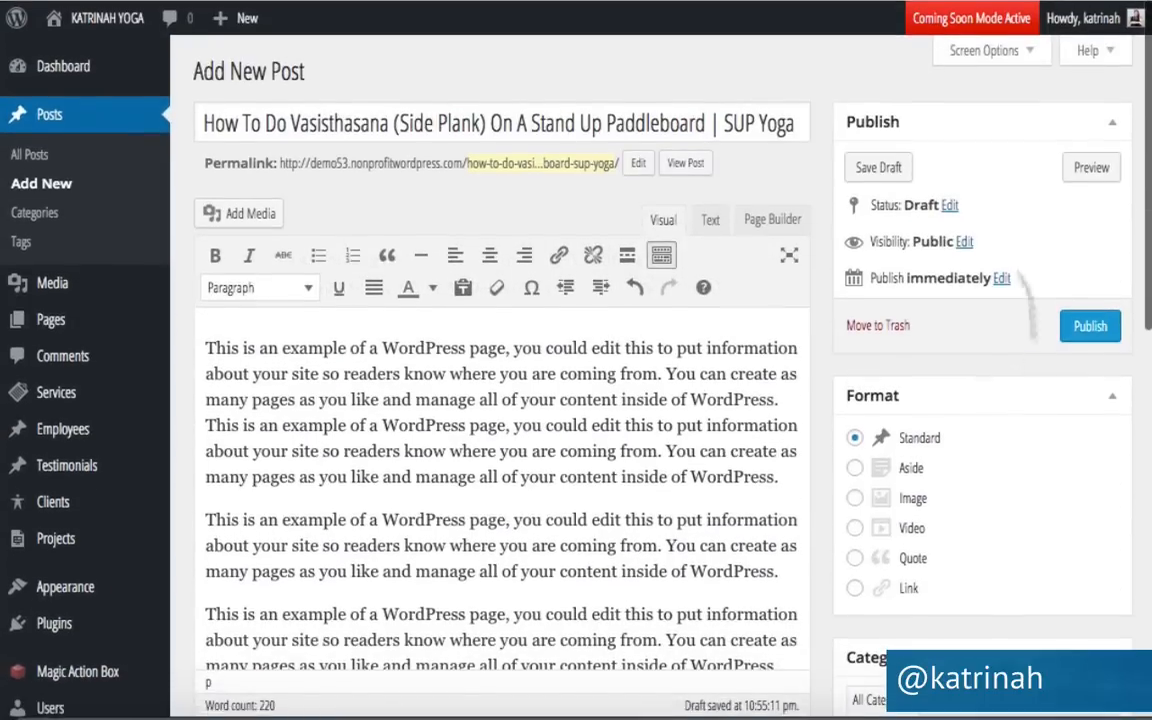
click(1089, 324)
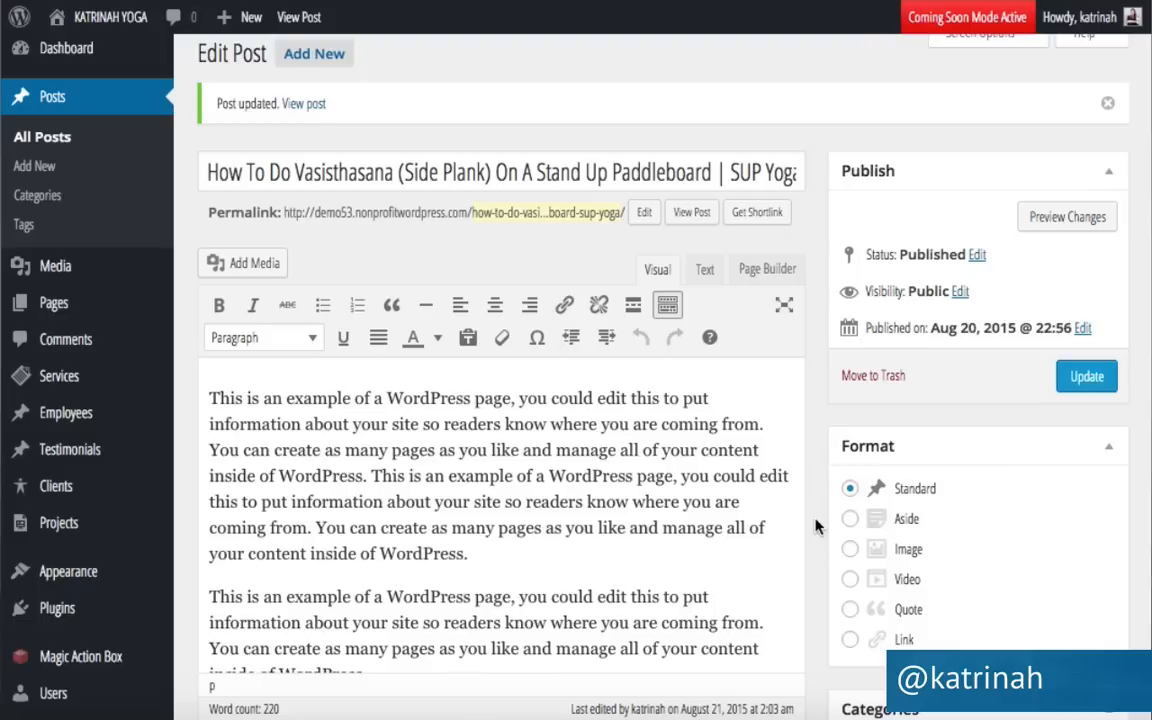
Start the Crow Pose post, filed under Yoga with the Sign Up - Blog Post action box.
click(303, 58)
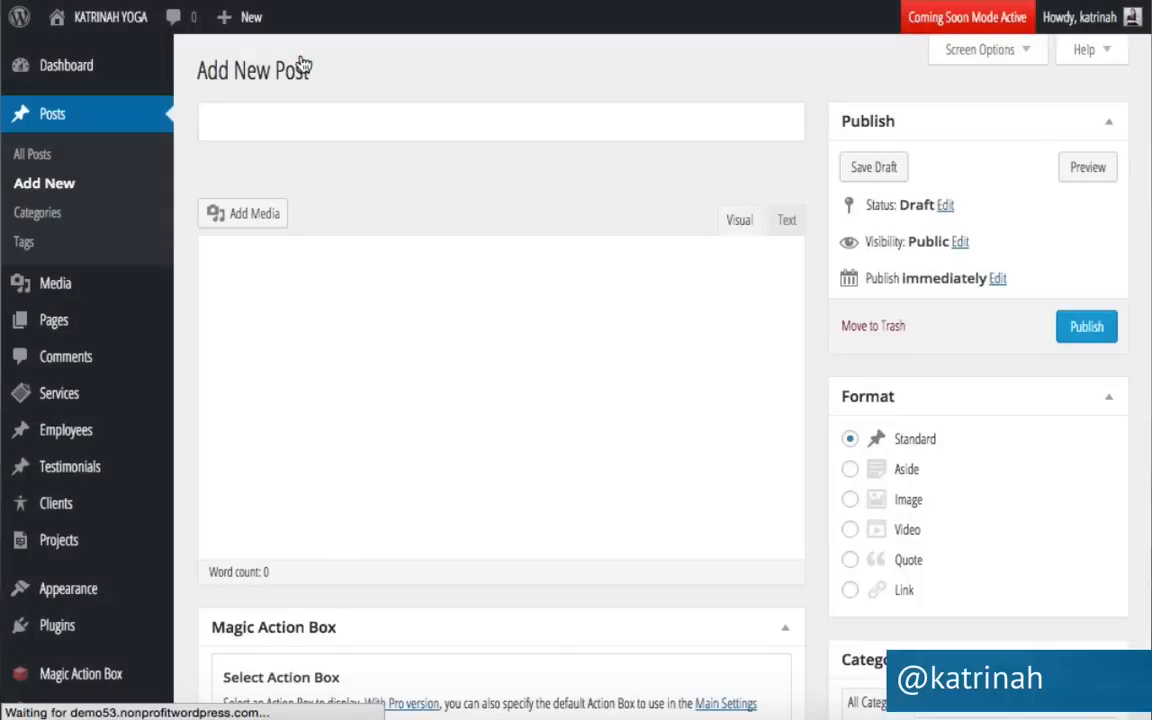
click(230, 113)
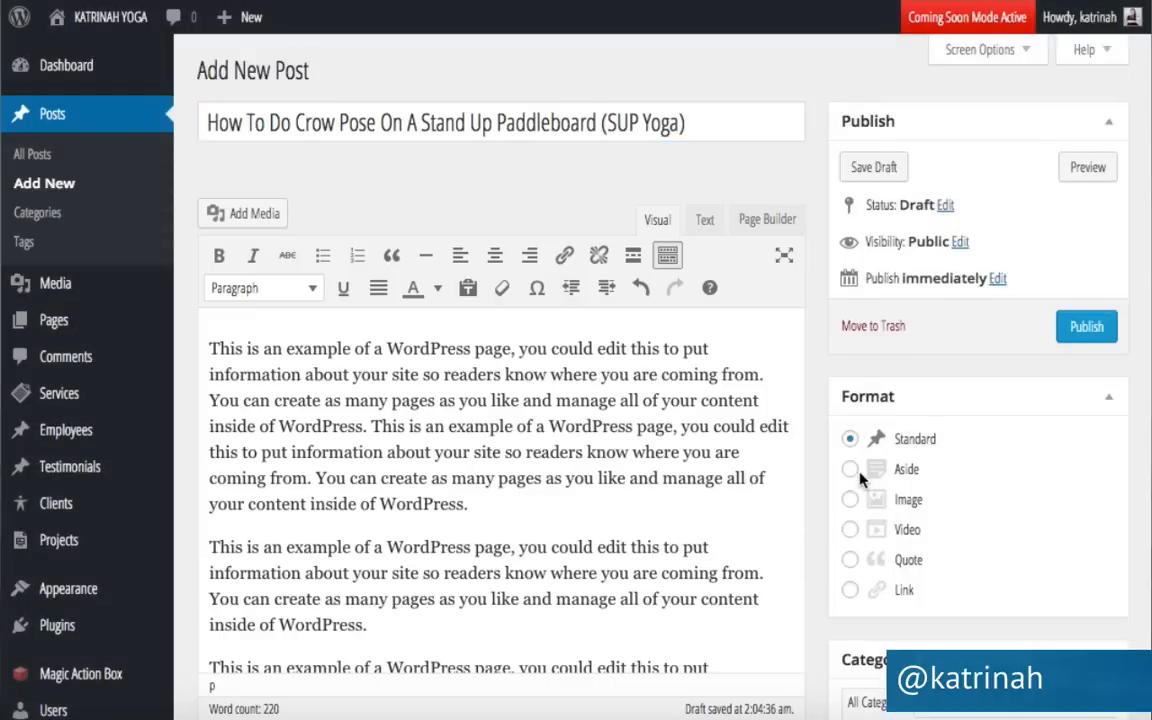
scroll(860, 474, down, 2)
scroll(860, 474, down, 2)
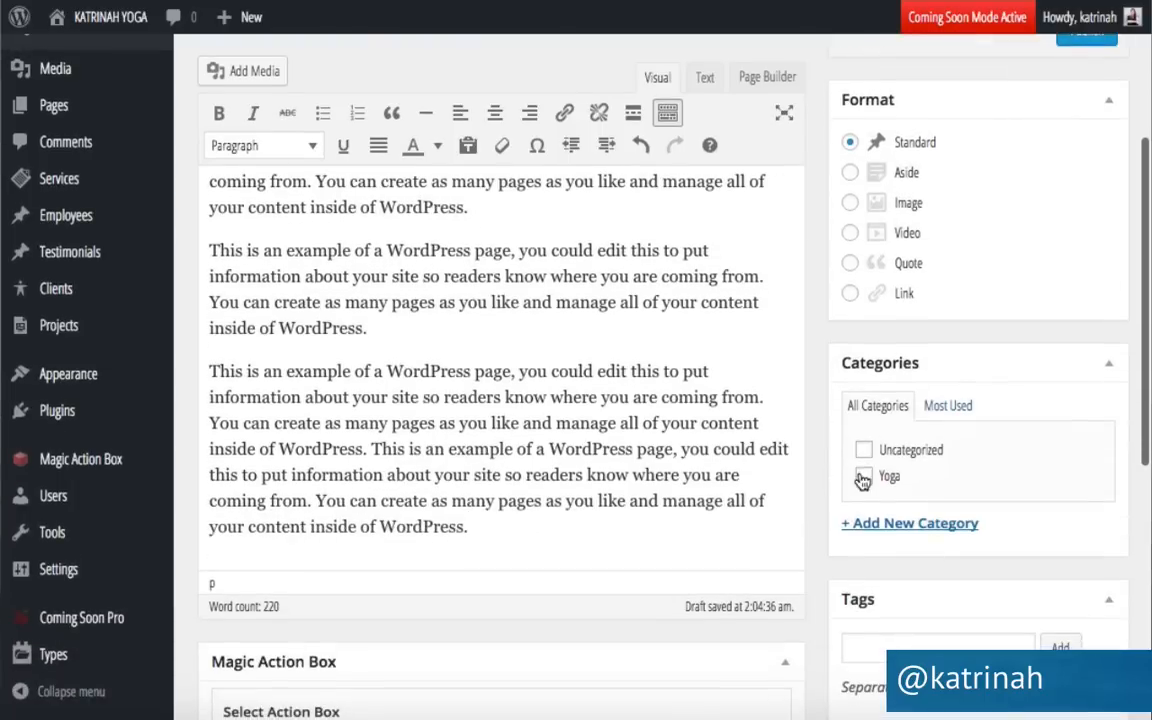
click(864, 477)
scroll(902, 480, down, 1)
scroll(902, 478, down, 5)
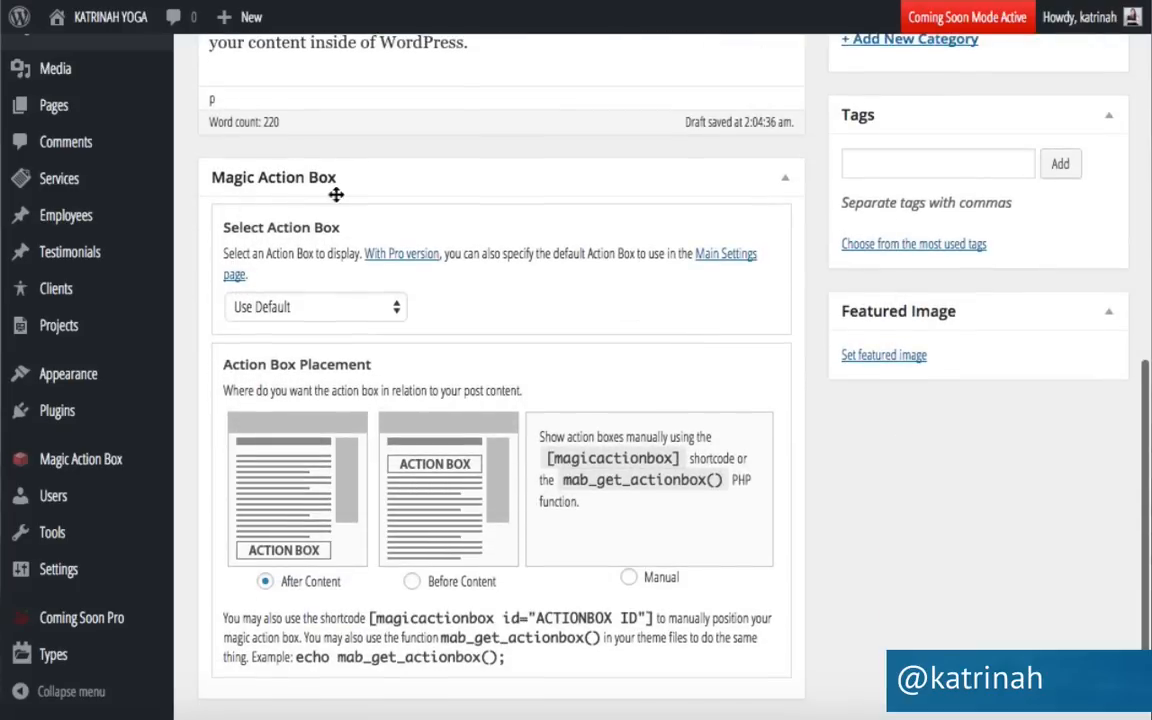
click(254, 307)
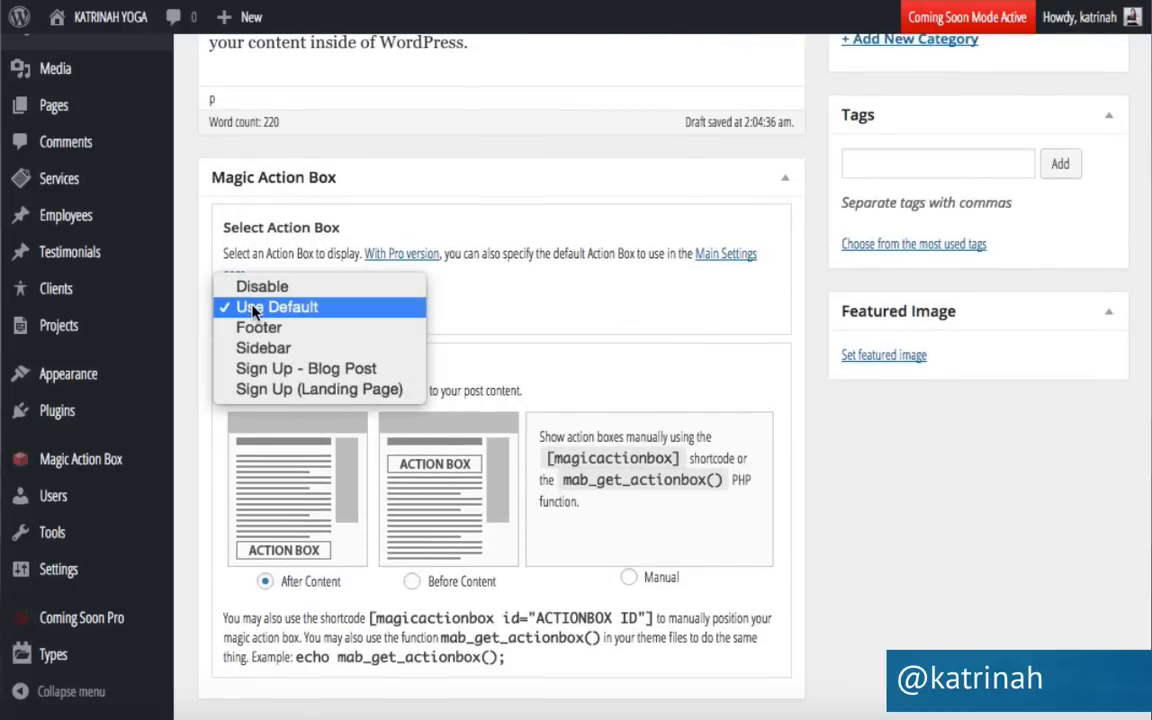
click(279, 369)
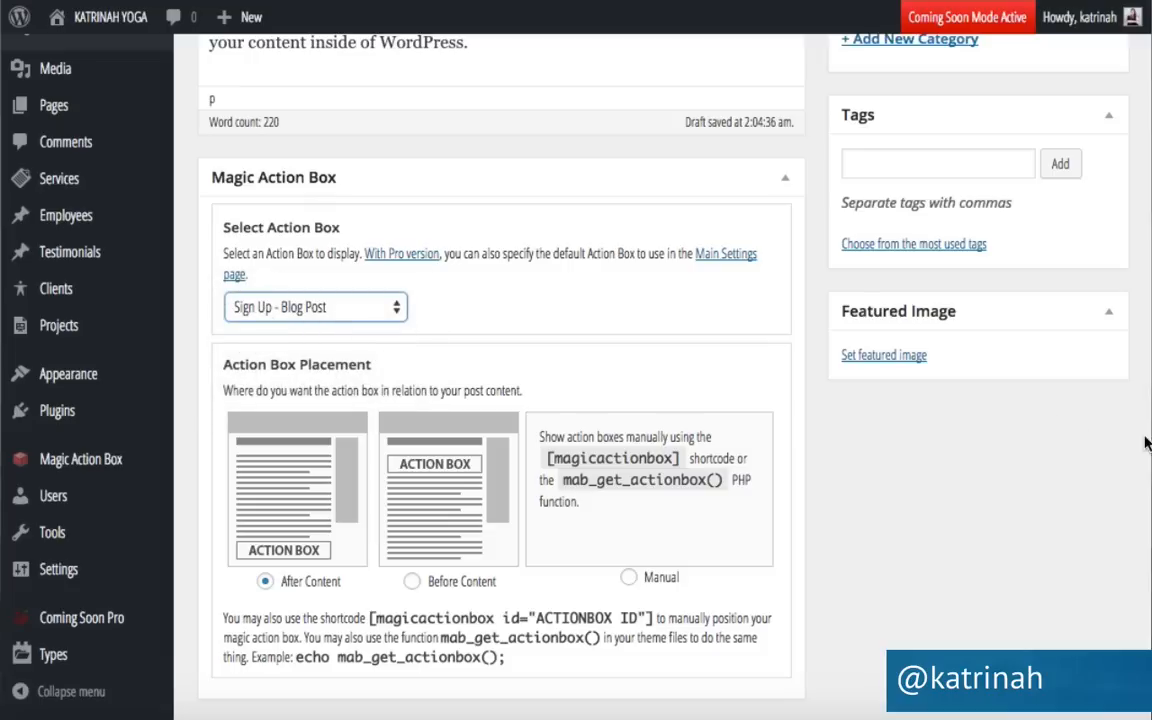
Upload crow.jpg as the featured image with a new title and alt text, then publish.
click(873, 358)
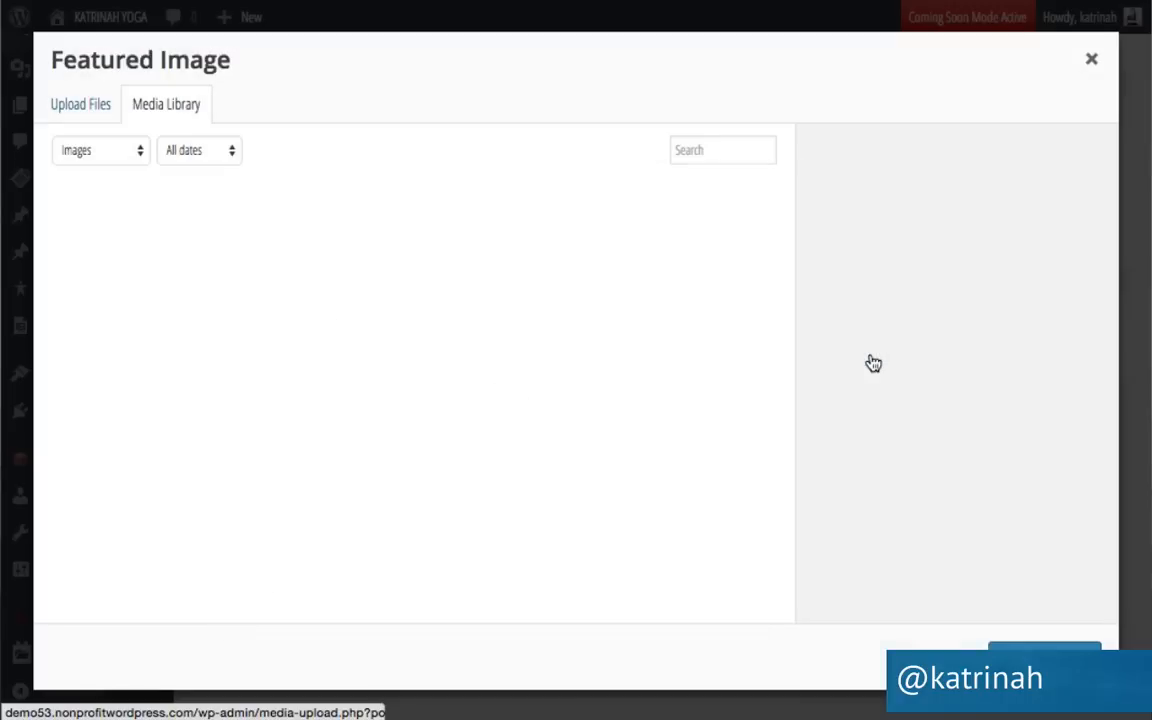
click(70, 110)
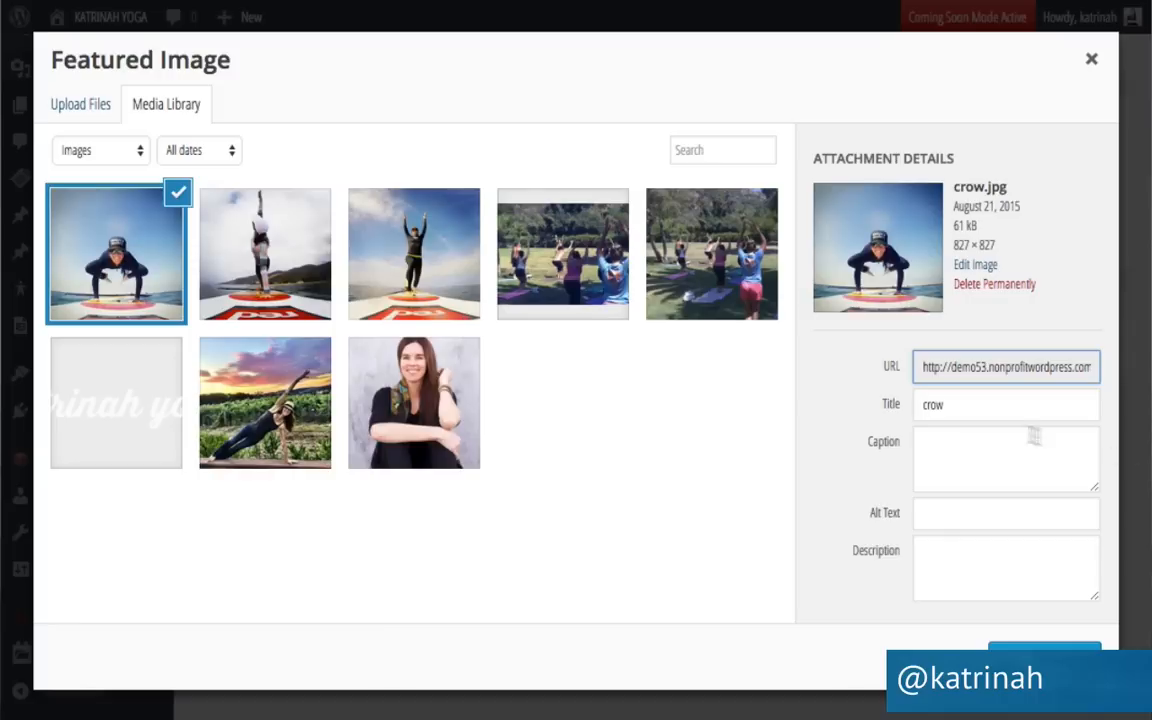
double_click(937, 405)
text(katrinah yoga | practice)
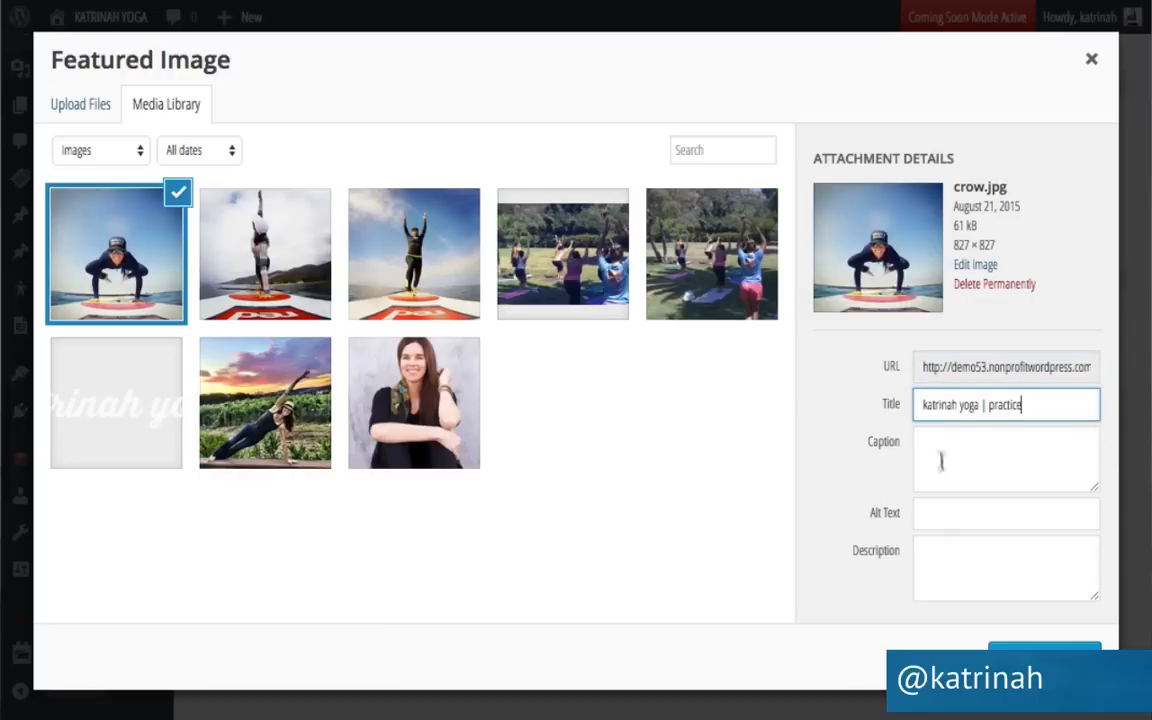
click(925, 512)
text(katrinah yoga | practice)
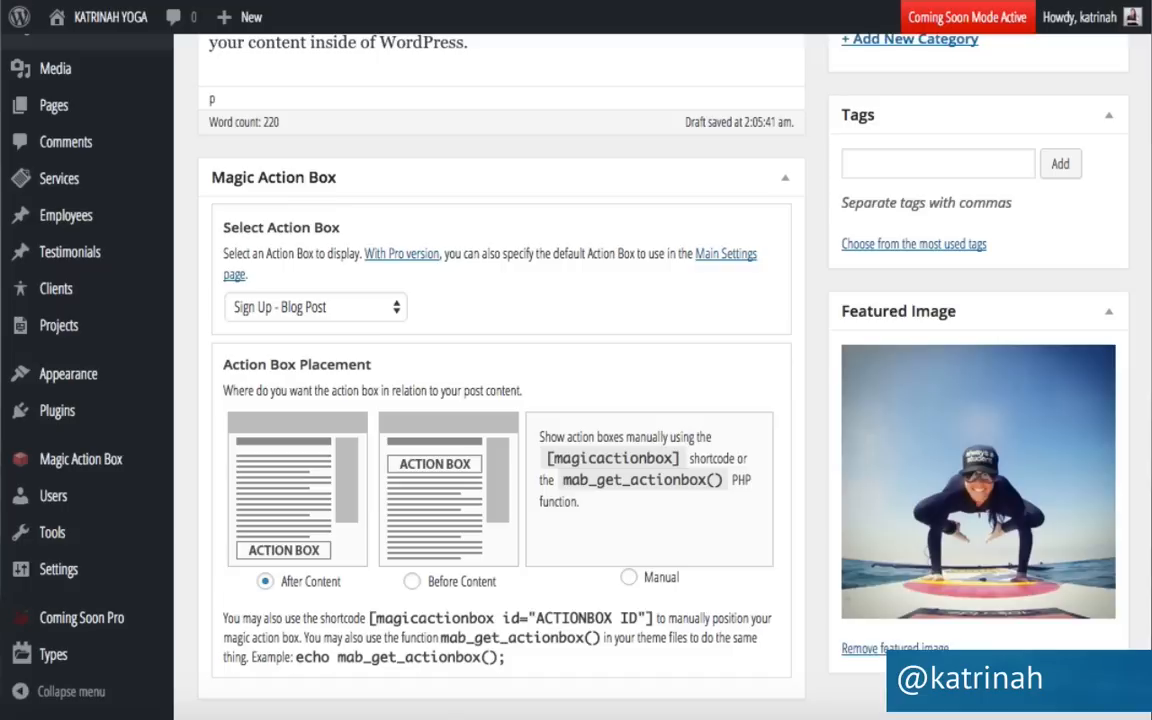
scroll(998, 390, up, 10)
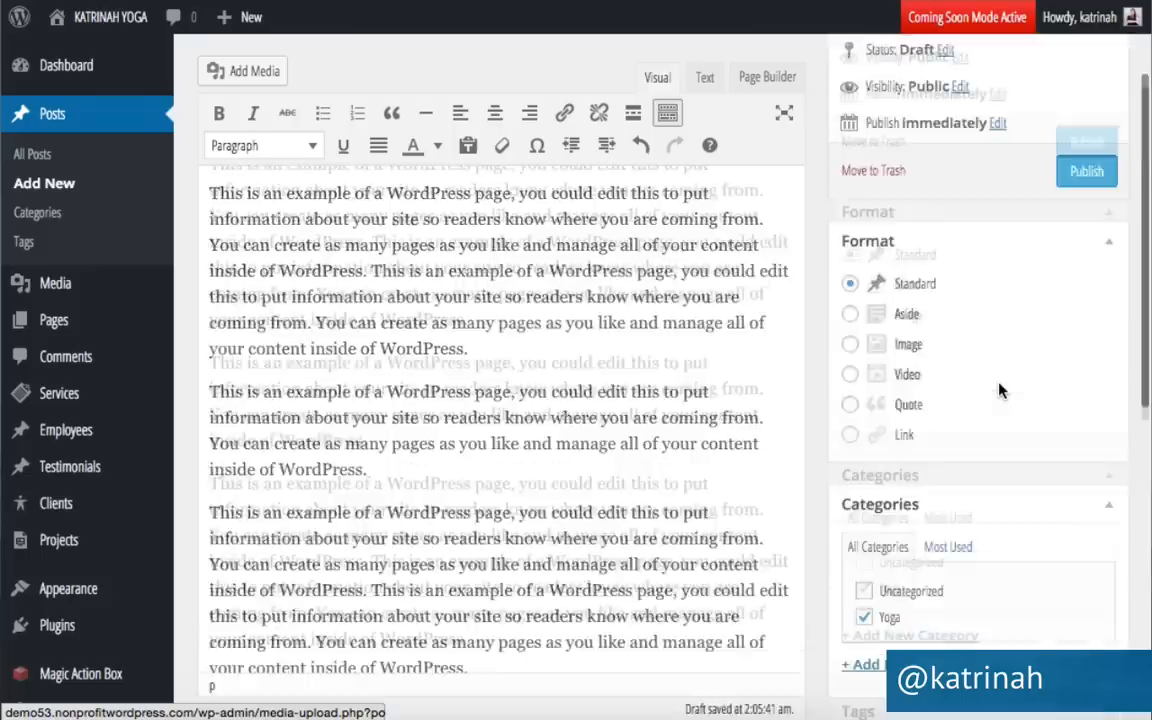
click(1080, 328)
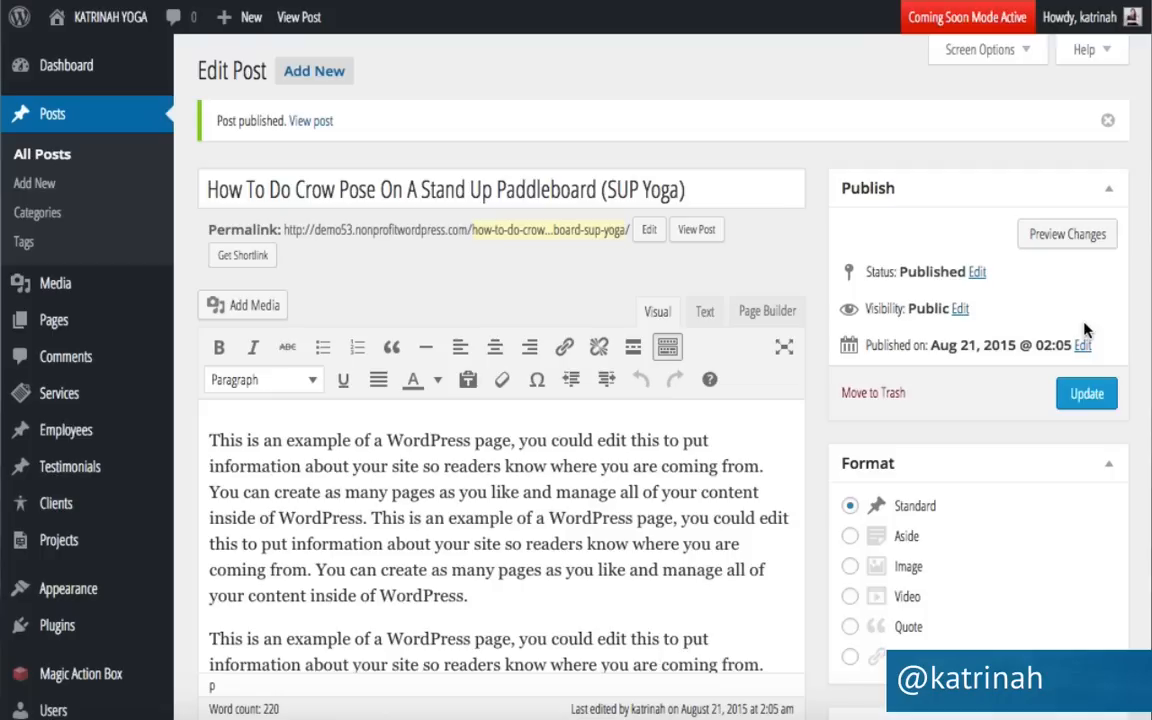
Trash Hello world!, delete it permanently from Trash, and return to the All (3) posts list.
click(30, 163)
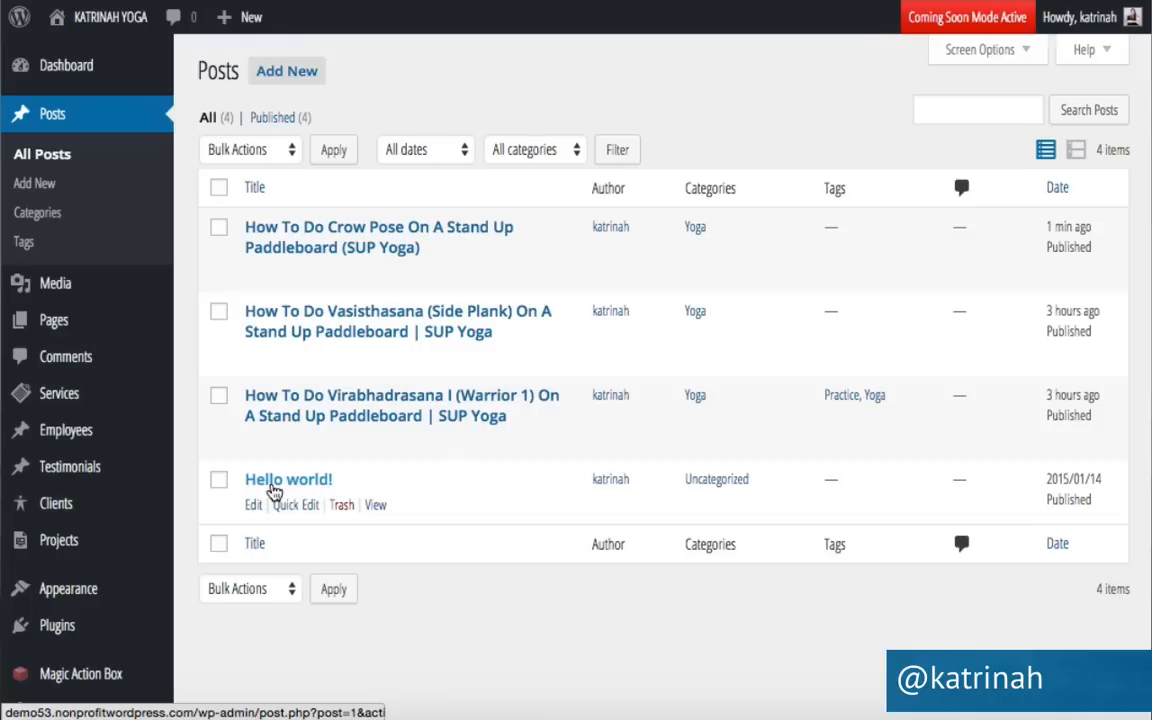
click(343, 507)
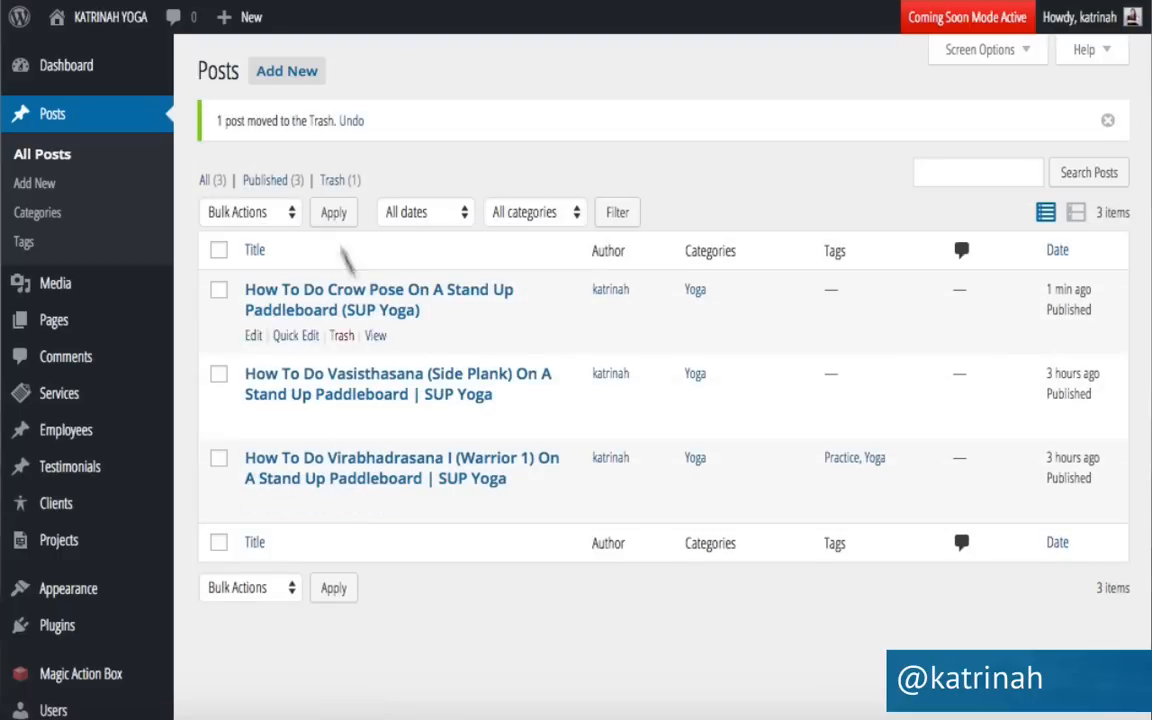
click(341, 185)
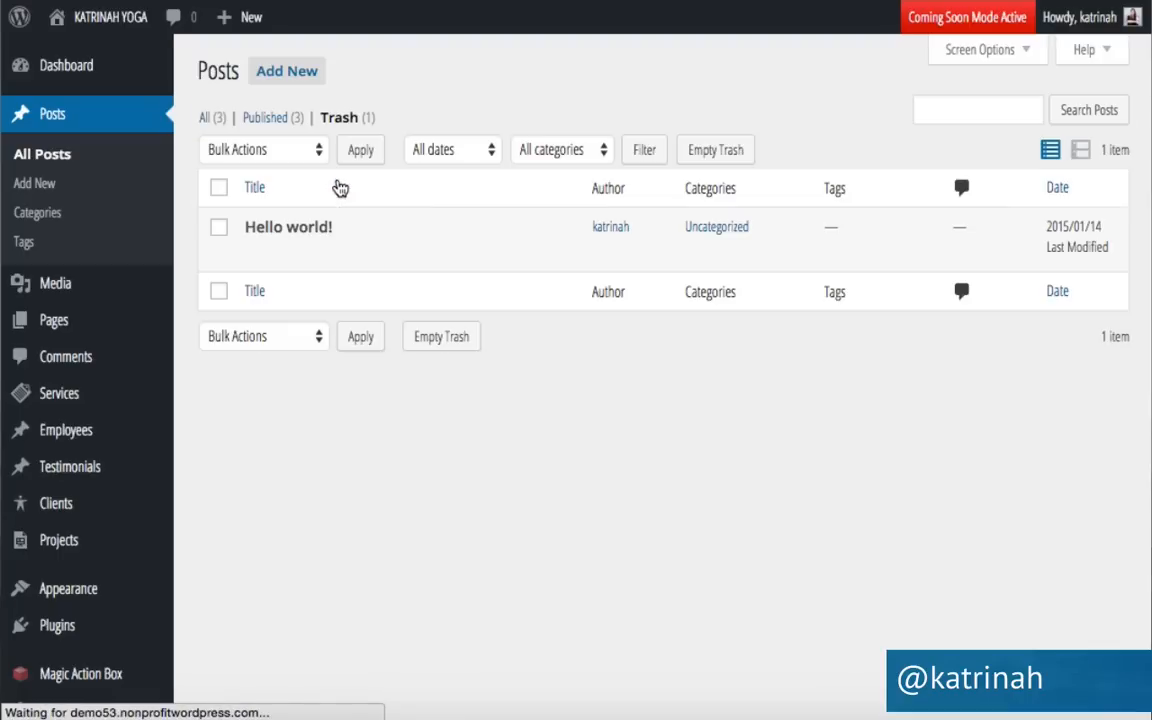
mouse_move(334, 252)
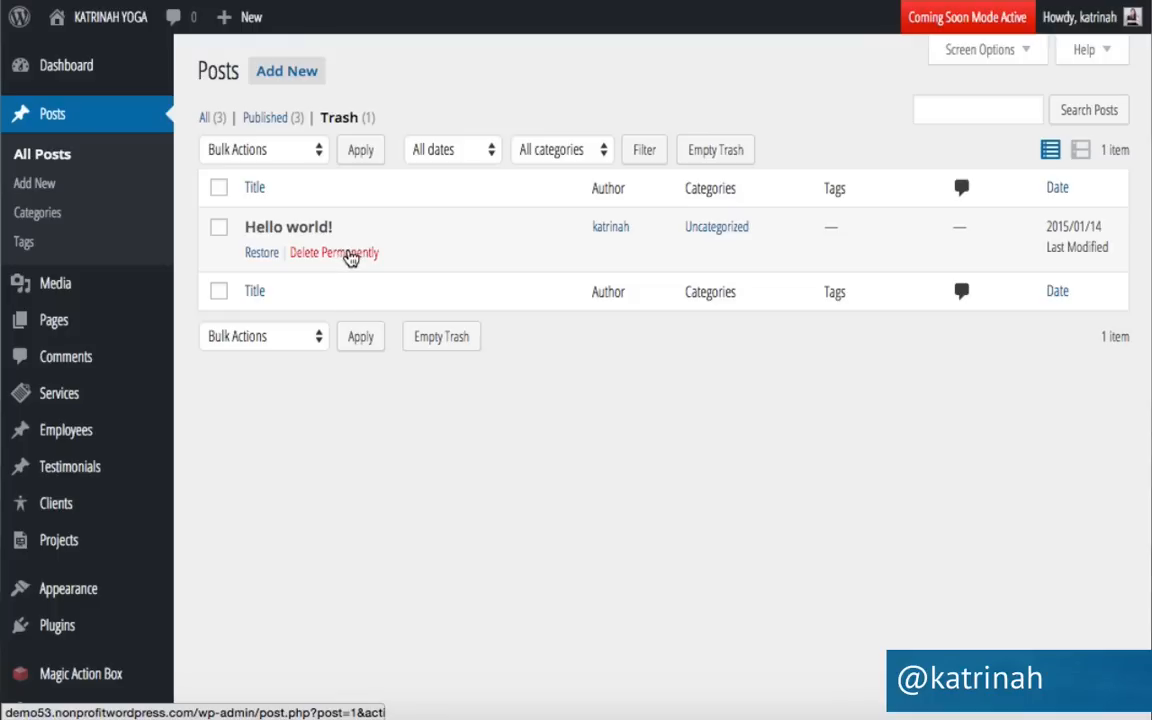
click(350, 256)
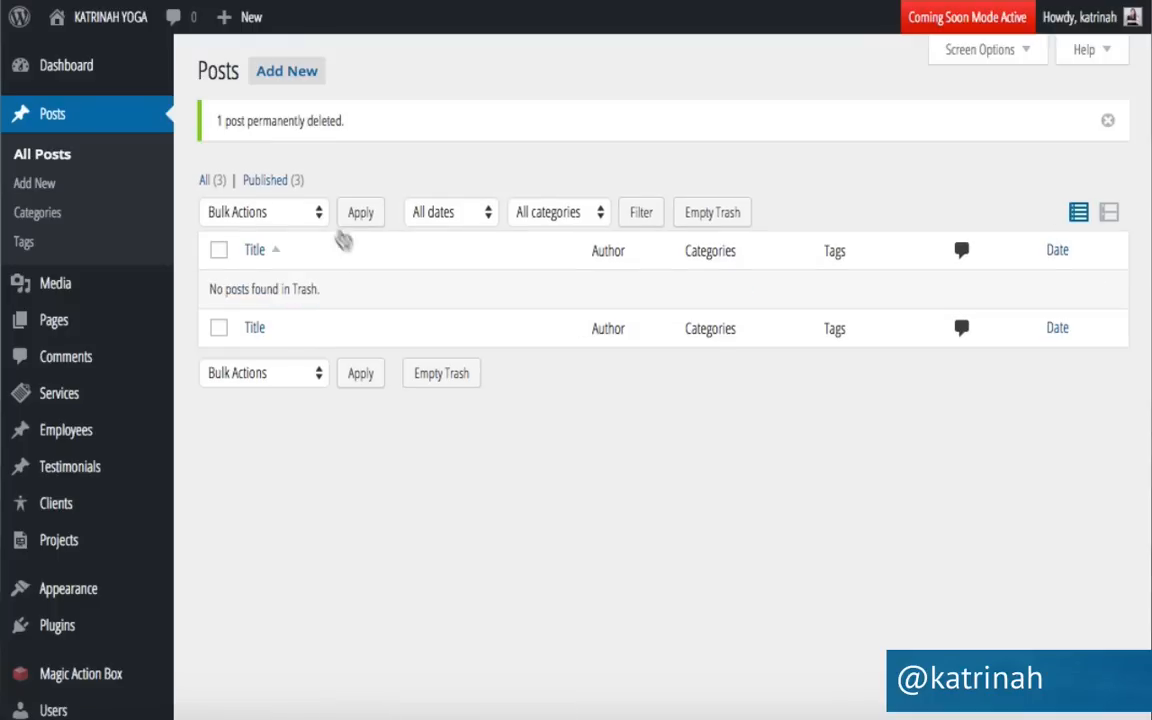
click(205, 180)
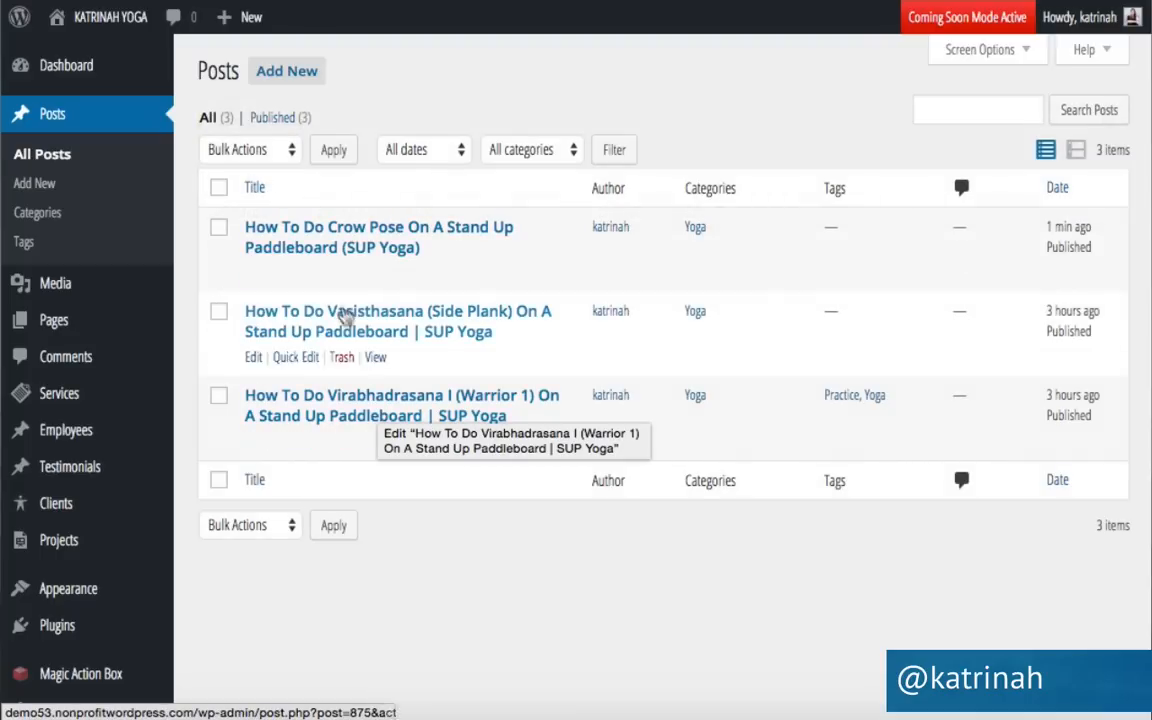
mouse_move(100, 25)
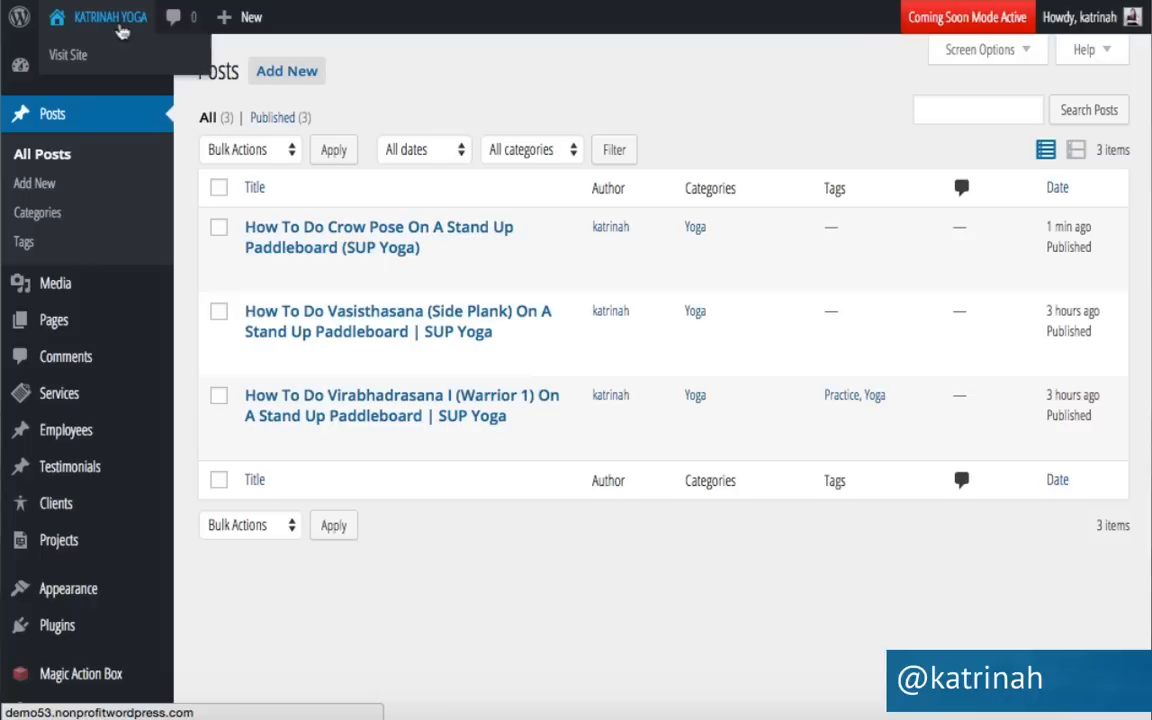
Open the live yoga site and scroll through its home page.
click(84, 56)
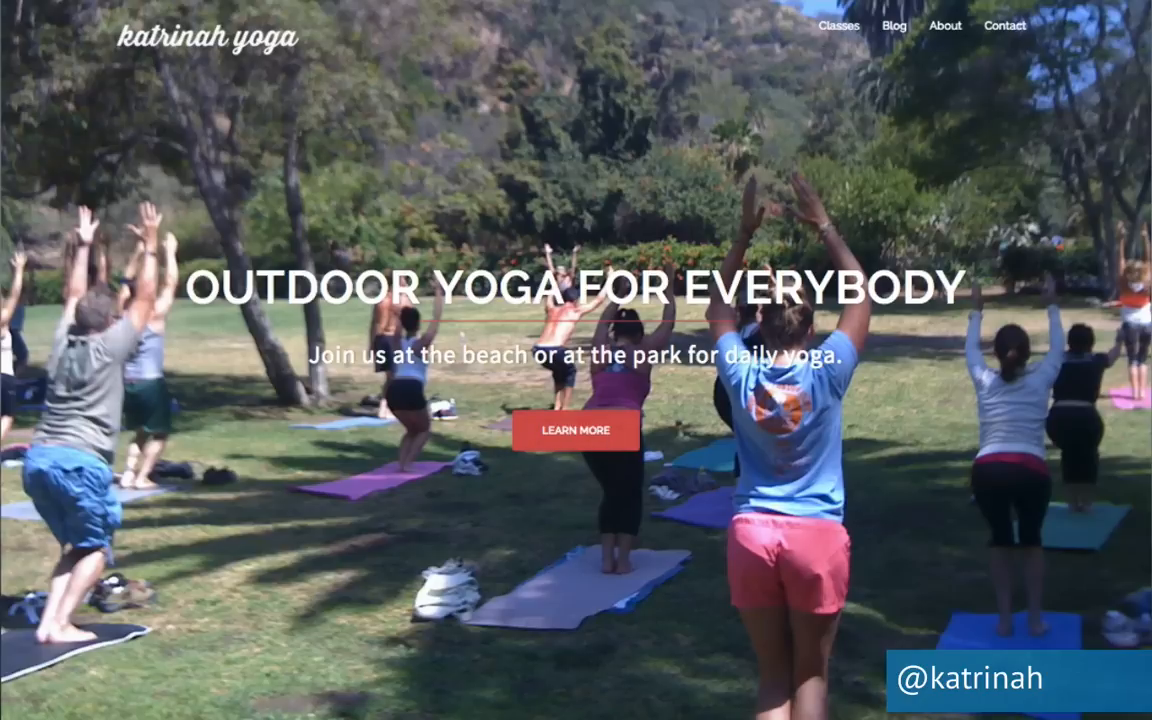
scroll(258, 500, down, 3)
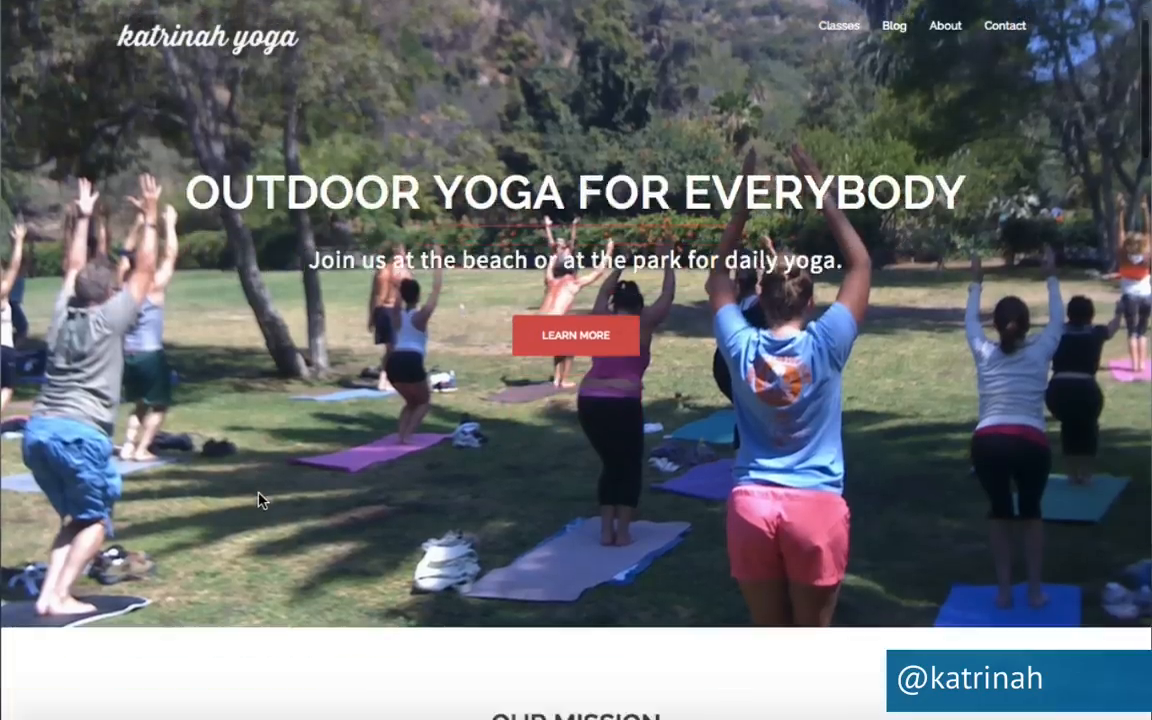
scroll(258, 500, down, 1)
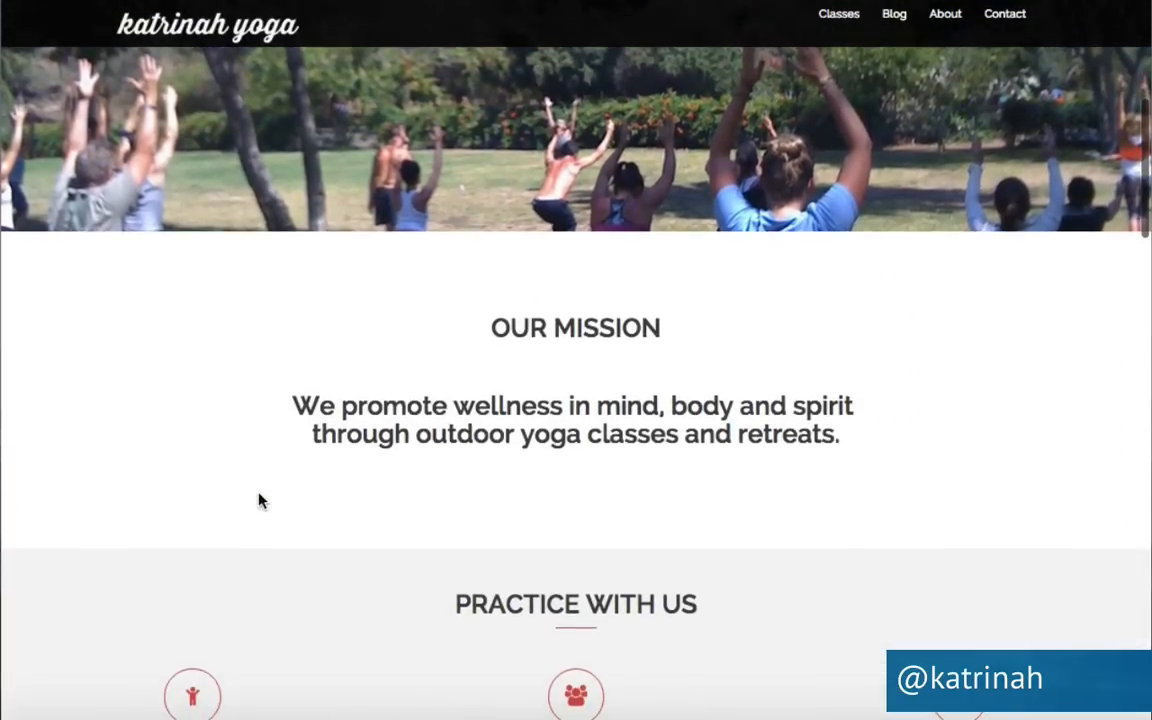
scroll(342, 484, down, 3)
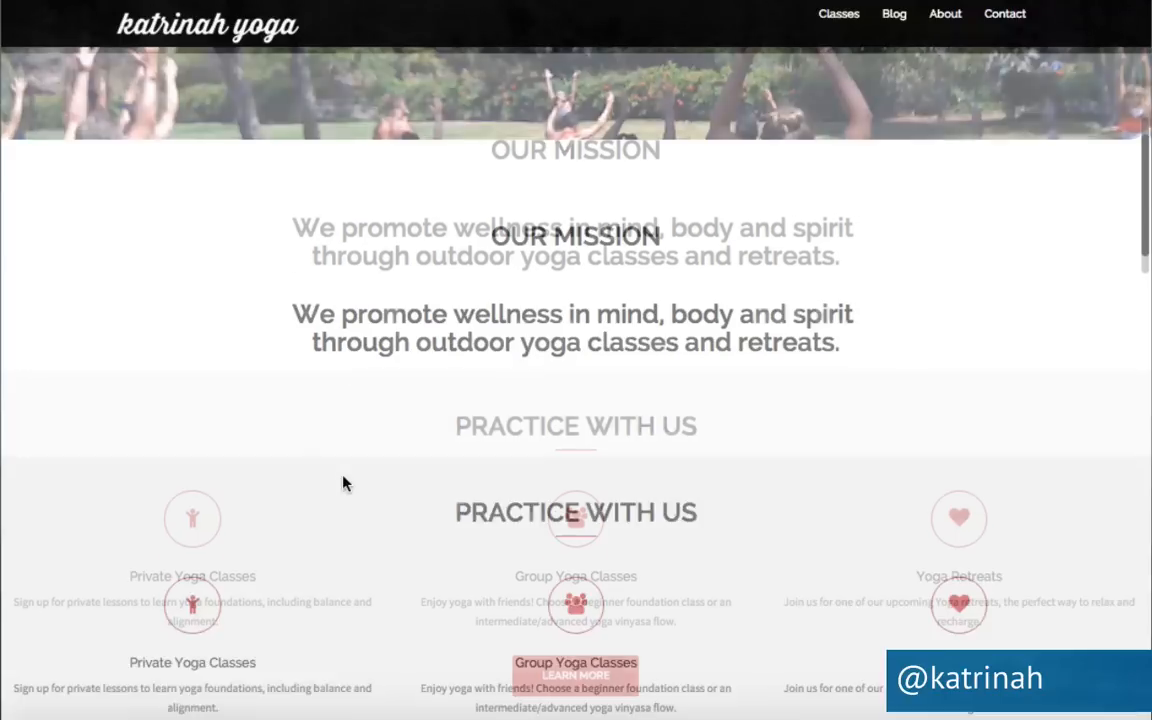
scroll(362, 596, down, 1)
scroll(362, 596, down, 6)
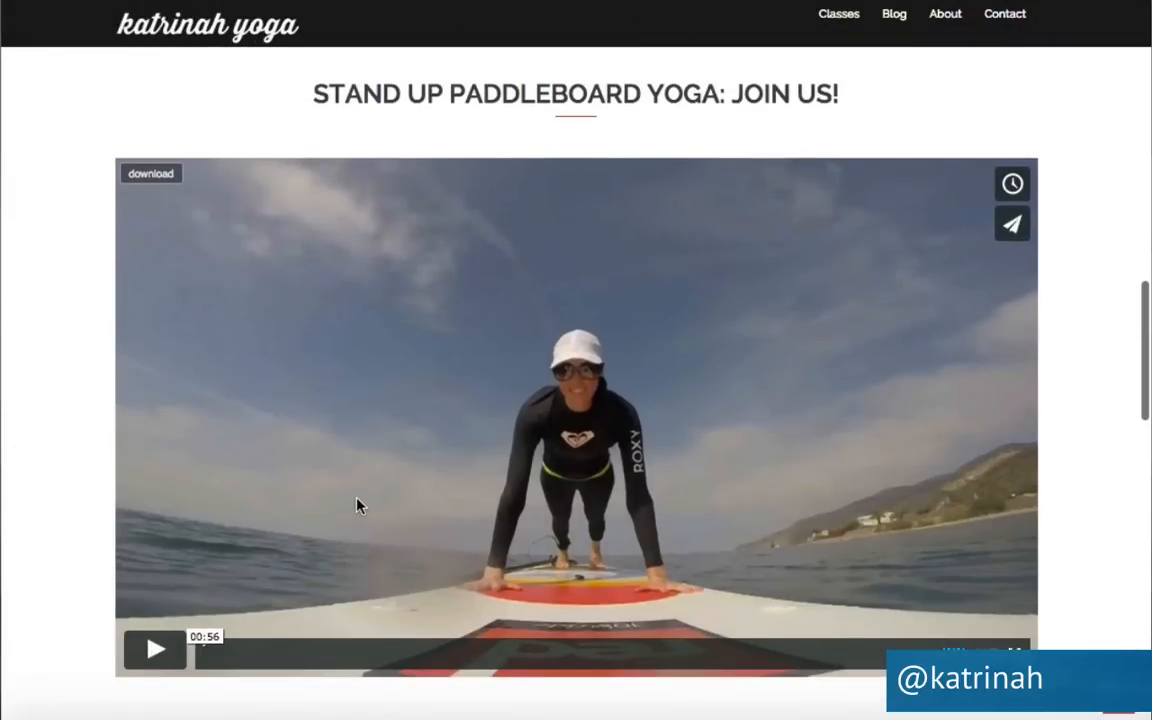
scroll(356, 504, down, 5)
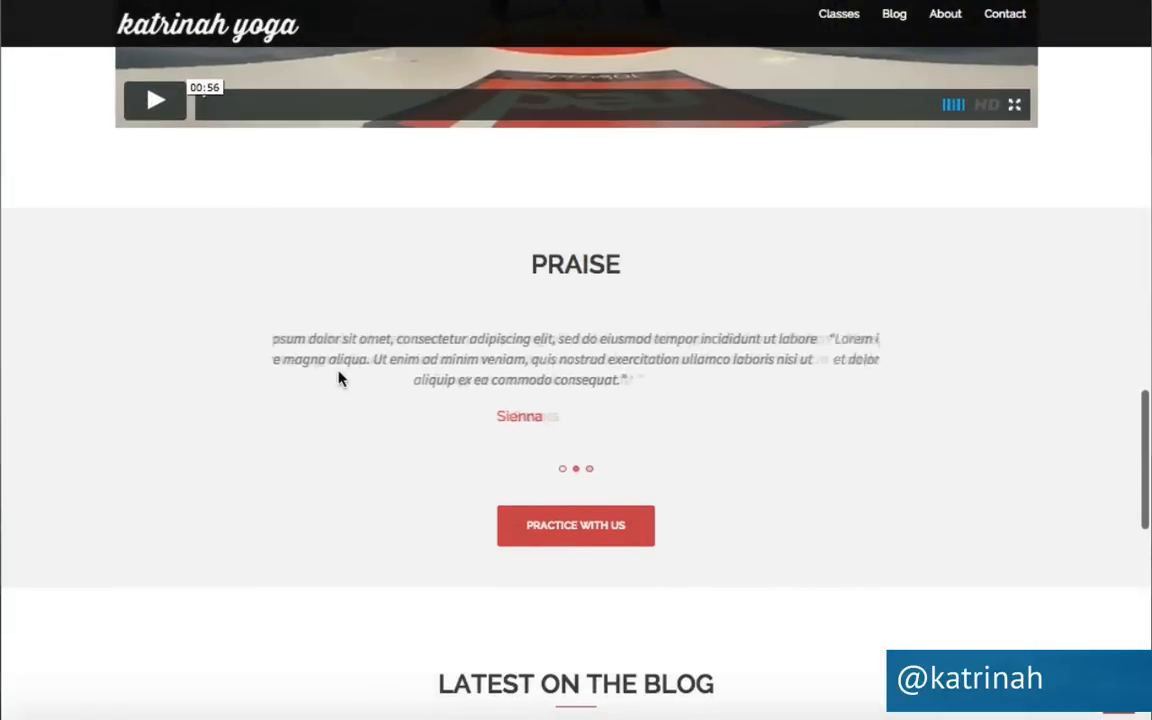
scroll(337, 375, down, 4)
scroll(338, 377, down, 1)
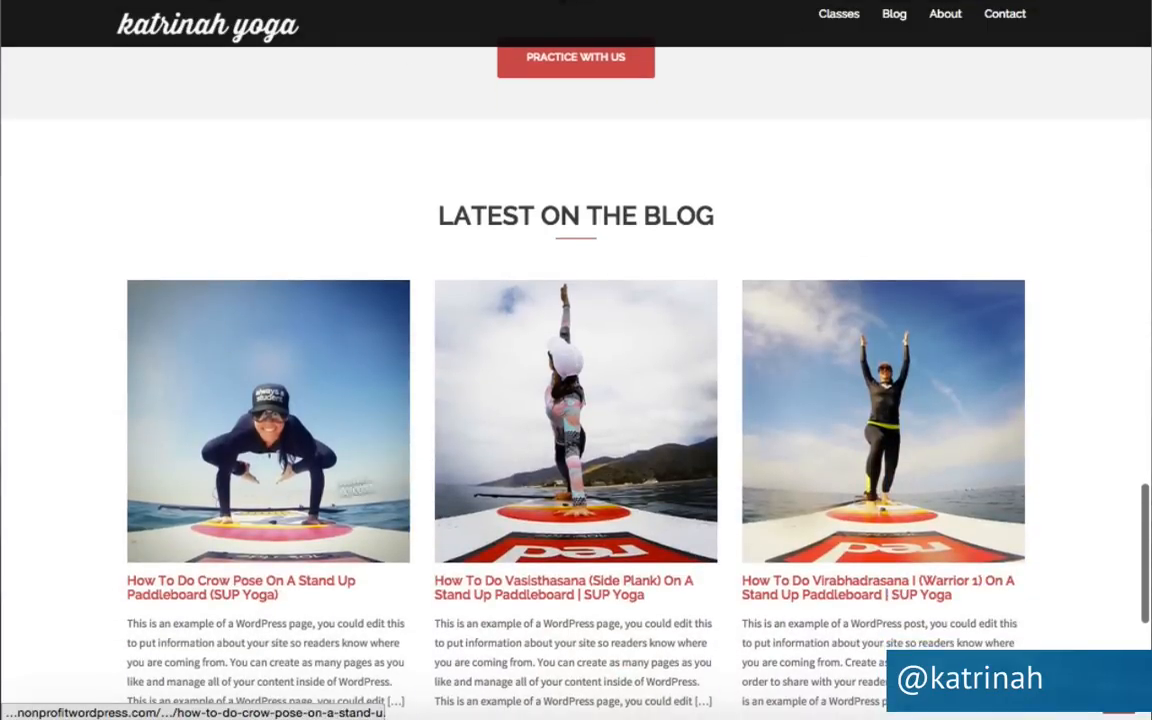
scroll(718, 459, down, 5)
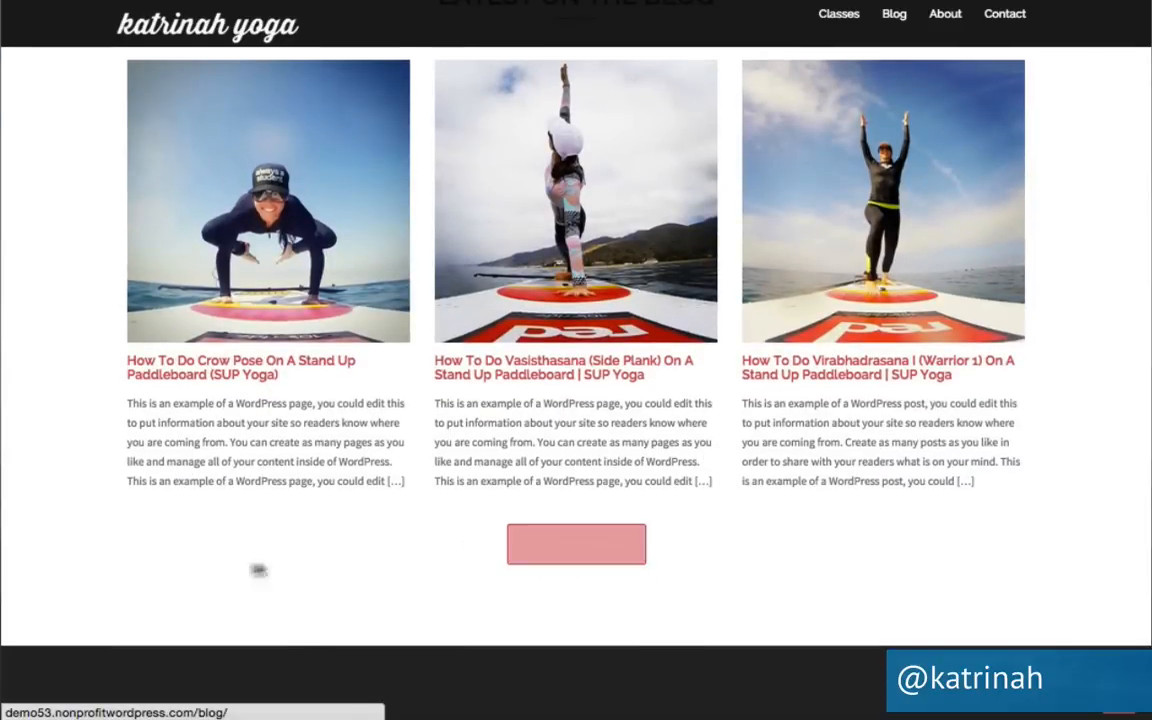
scroll(248, 568, down, 5)
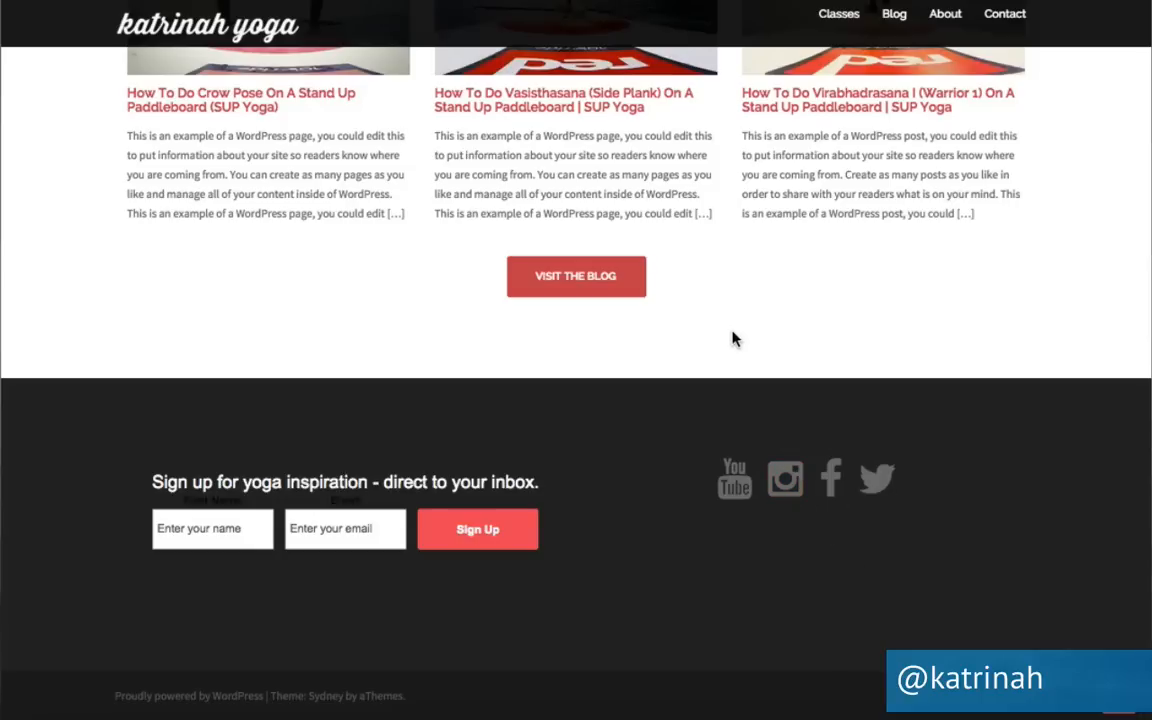
scroll(733, 339, up, 15)
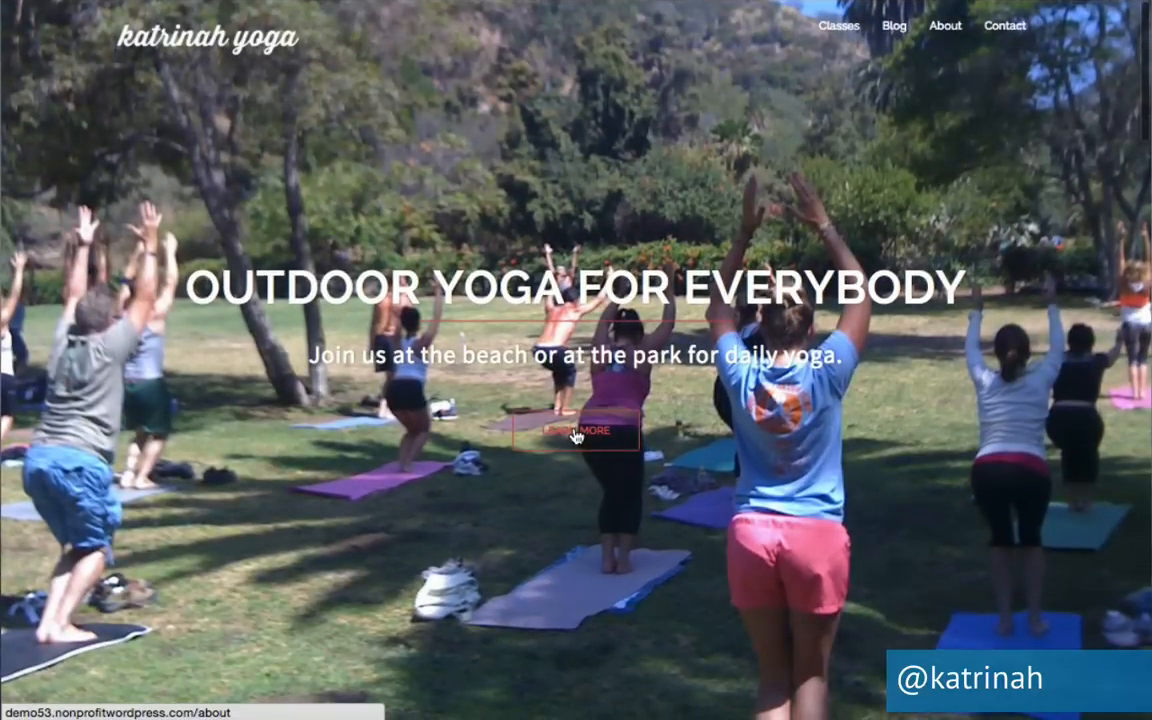
Visit the About and Private Yoga Classes pages, returning home via the logo each time.
click(576, 434)
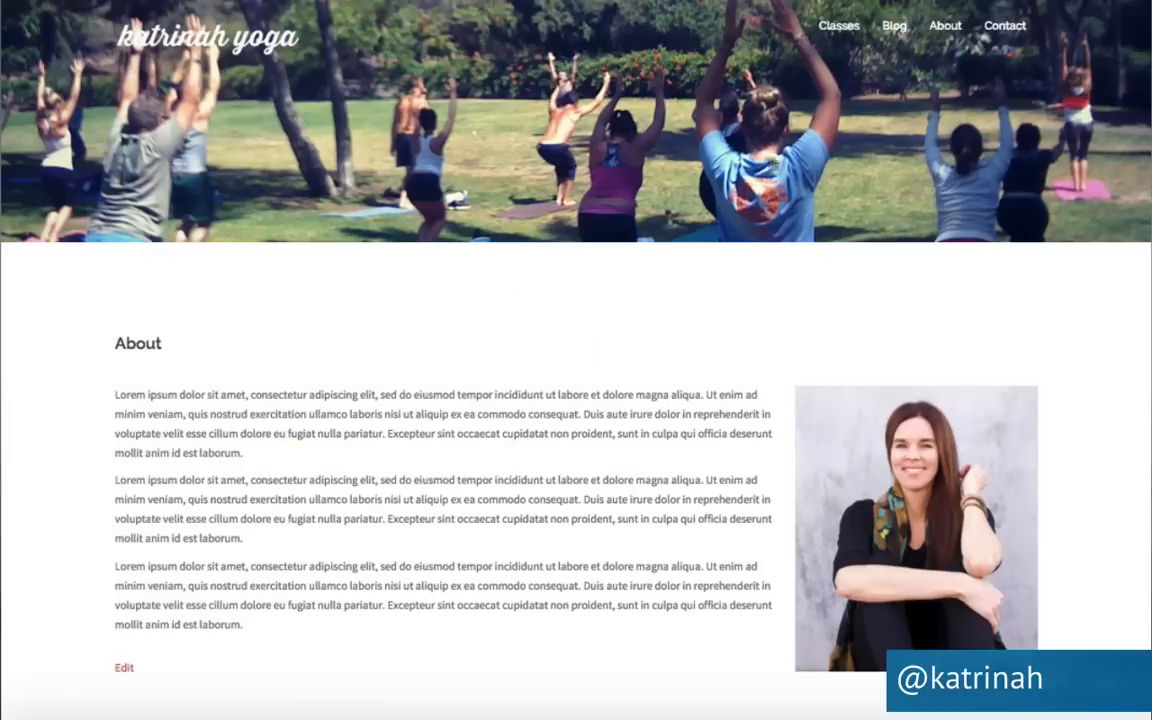
scroll(542, 498, down, 5)
scroll(545, 502, up, 5)
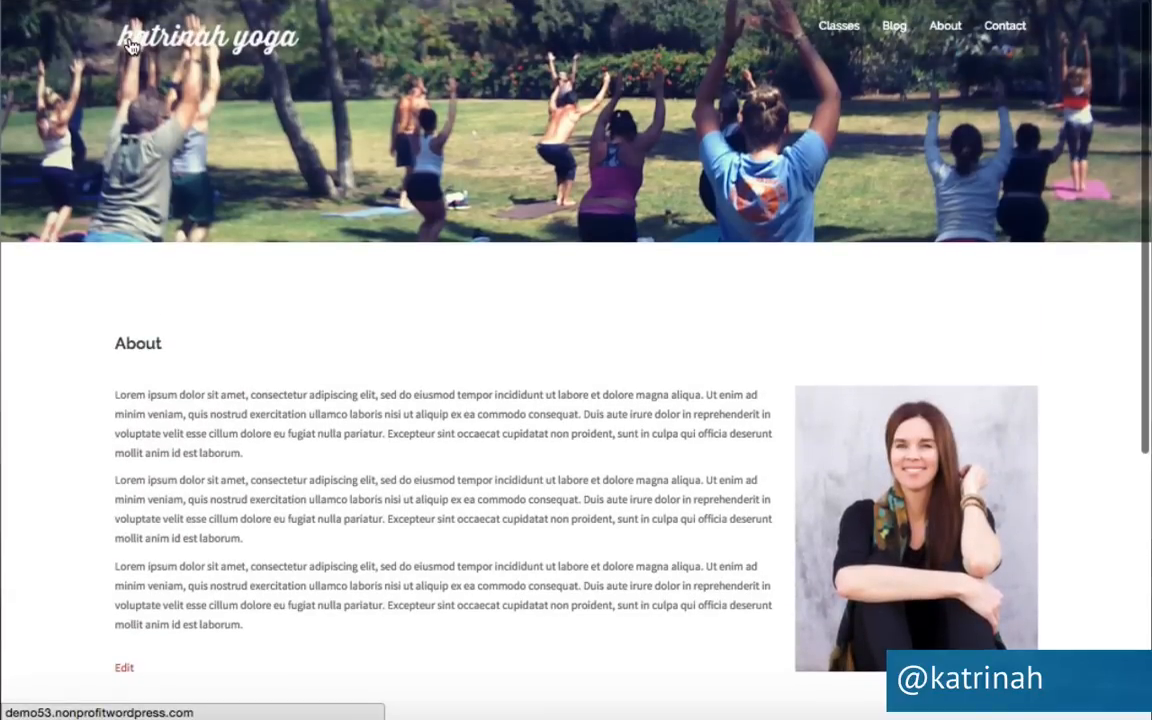
click(130, 45)
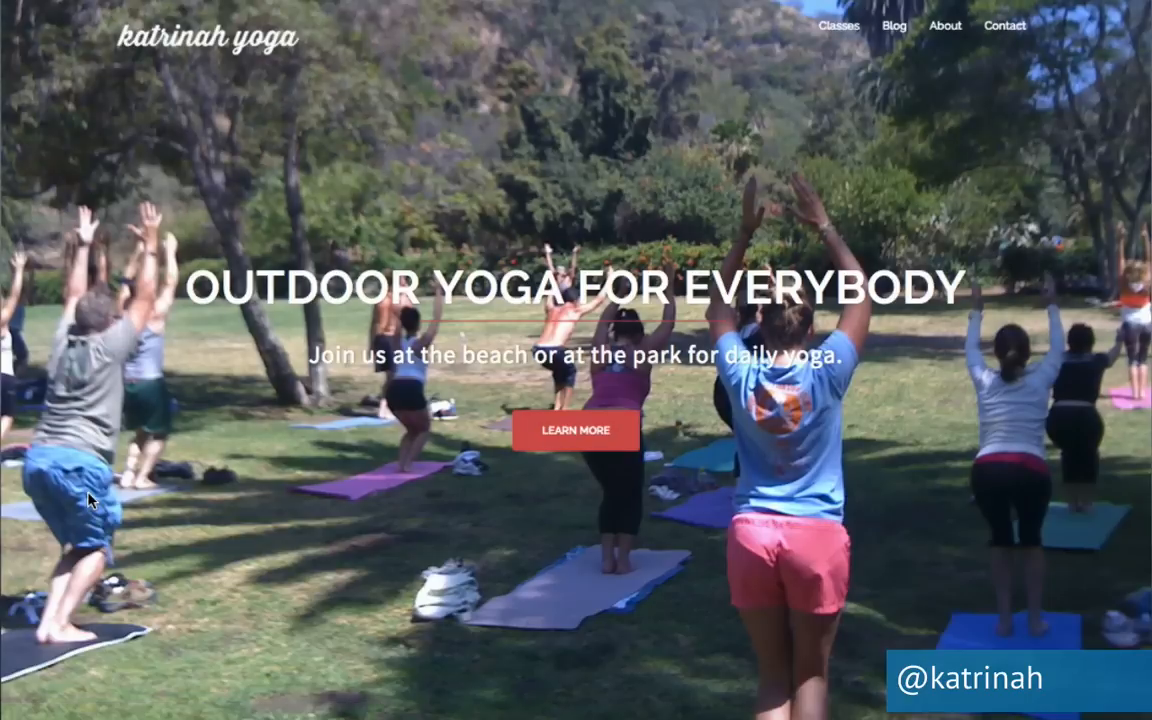
scroll(130, 460, down, 6)
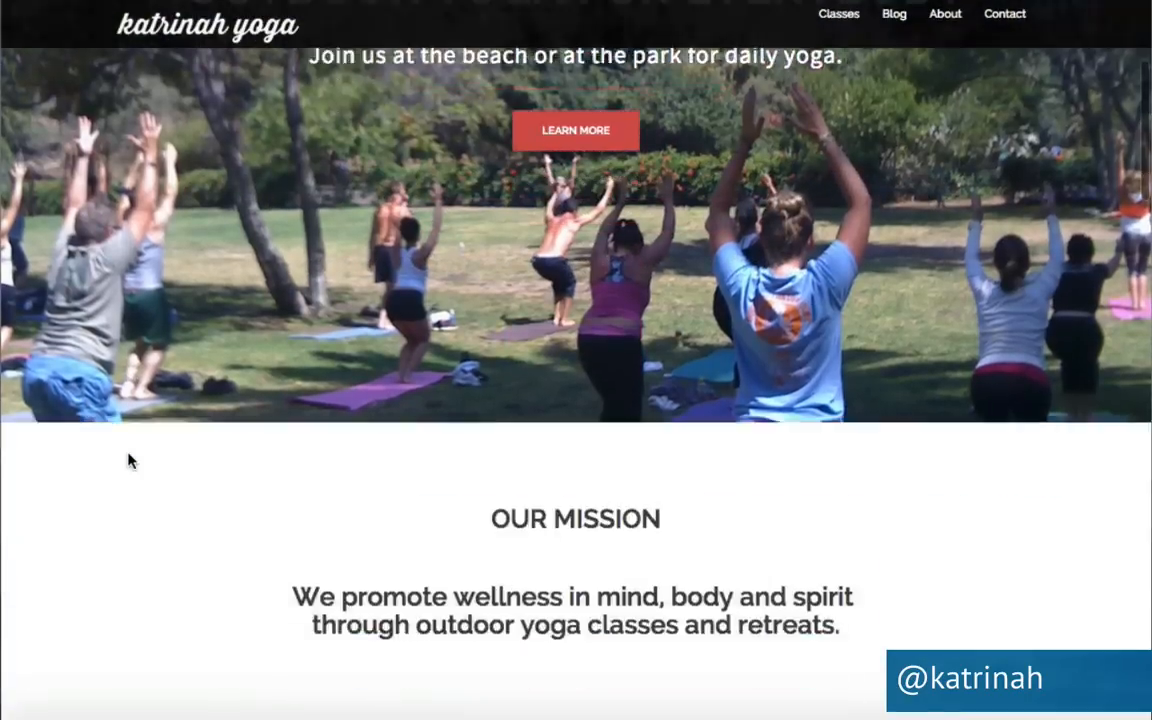
scroll(128, 460, down, 3)
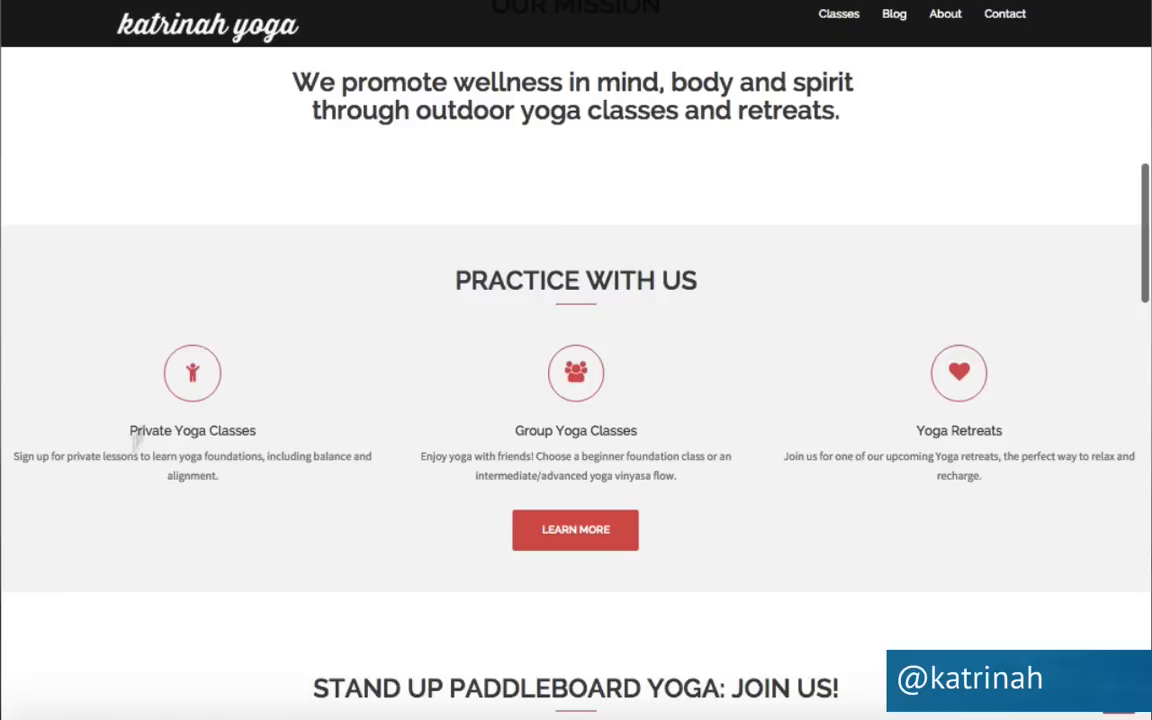
click(188, 436)
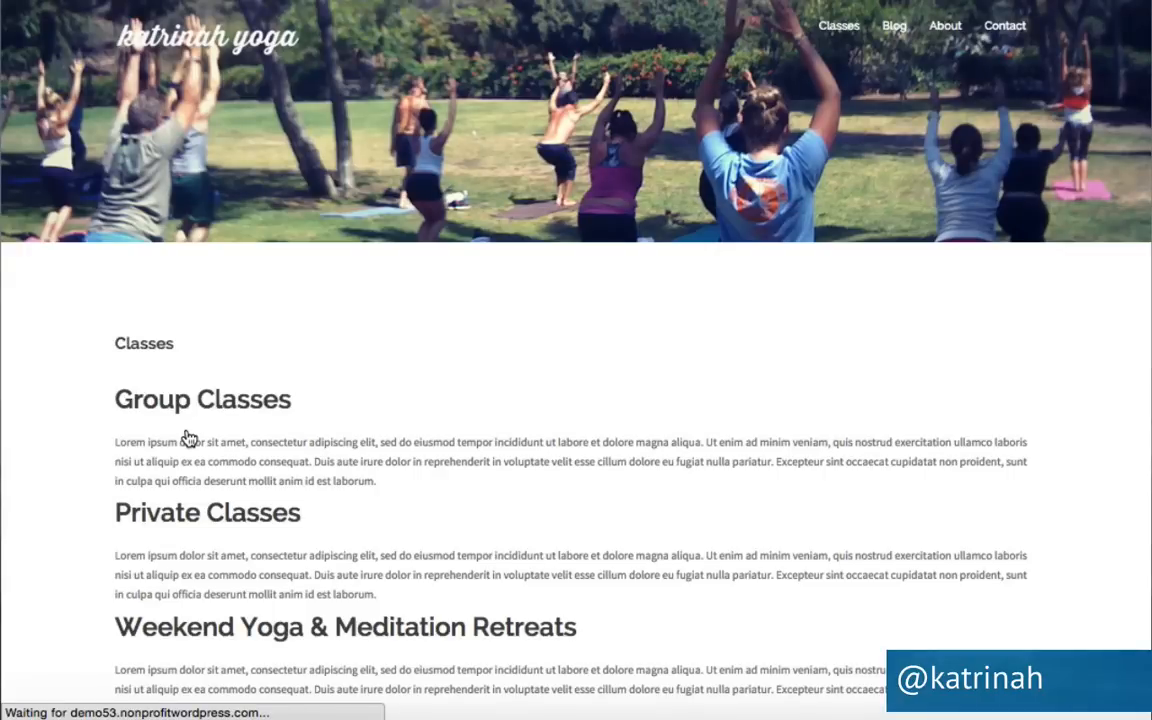
scroll(542, 380, down, 10)
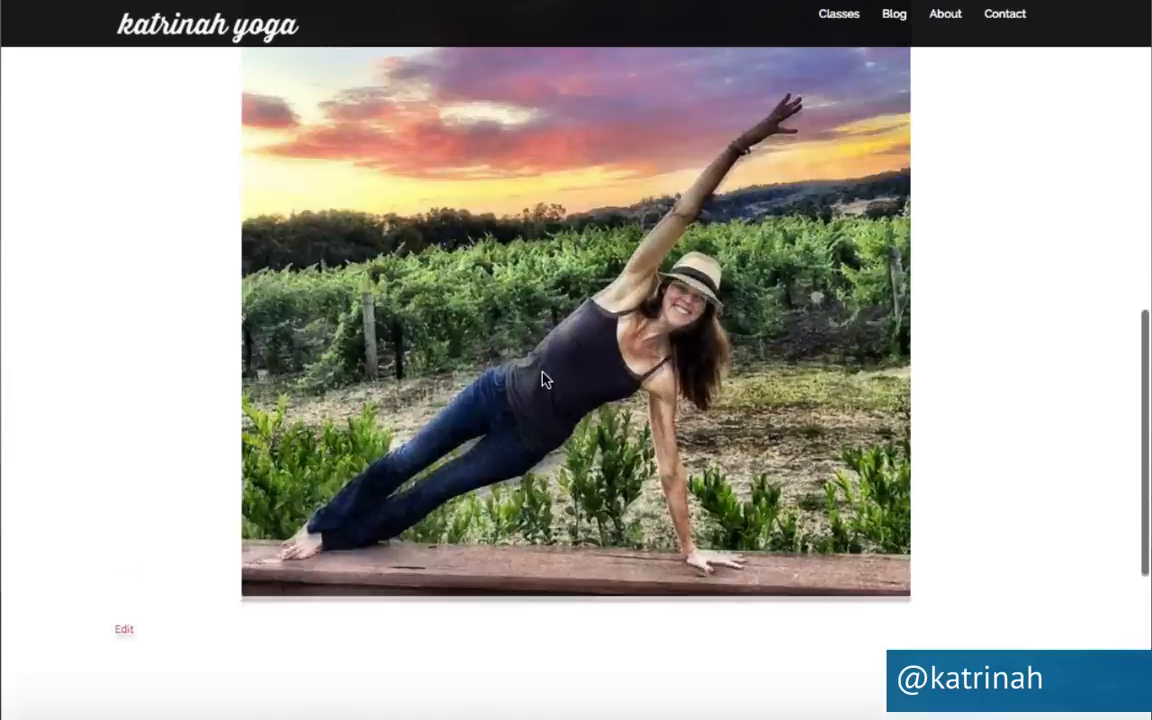
scroll(542, 380, down, 5)
scroll(542, 380, up, 20)
click(130, 42)
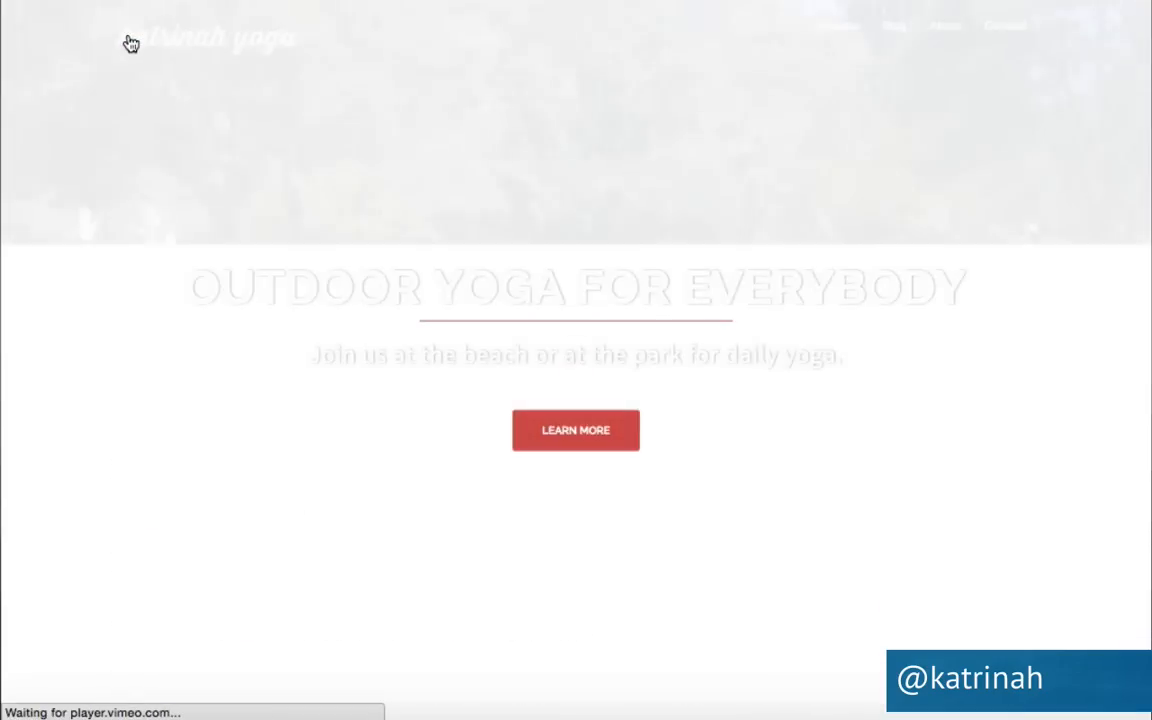
Follow the Yoga Retreats link on the home page.
scroll(330, 508, down, 6)
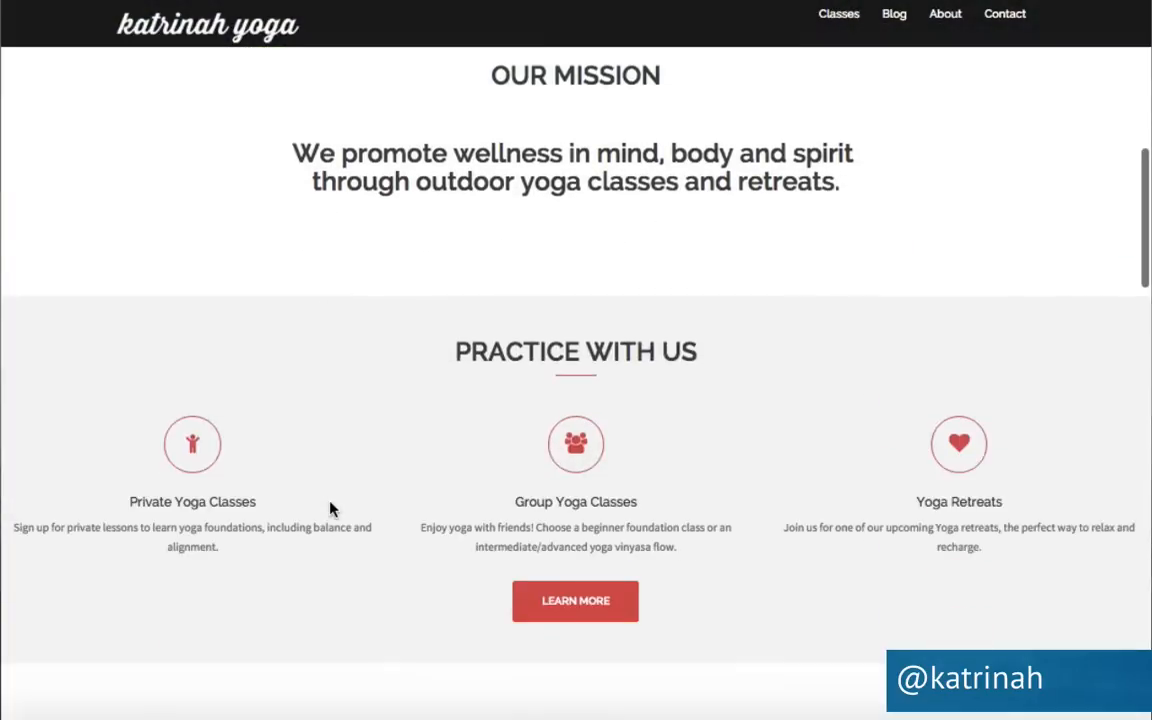
scroll(330, 508, down, 1)
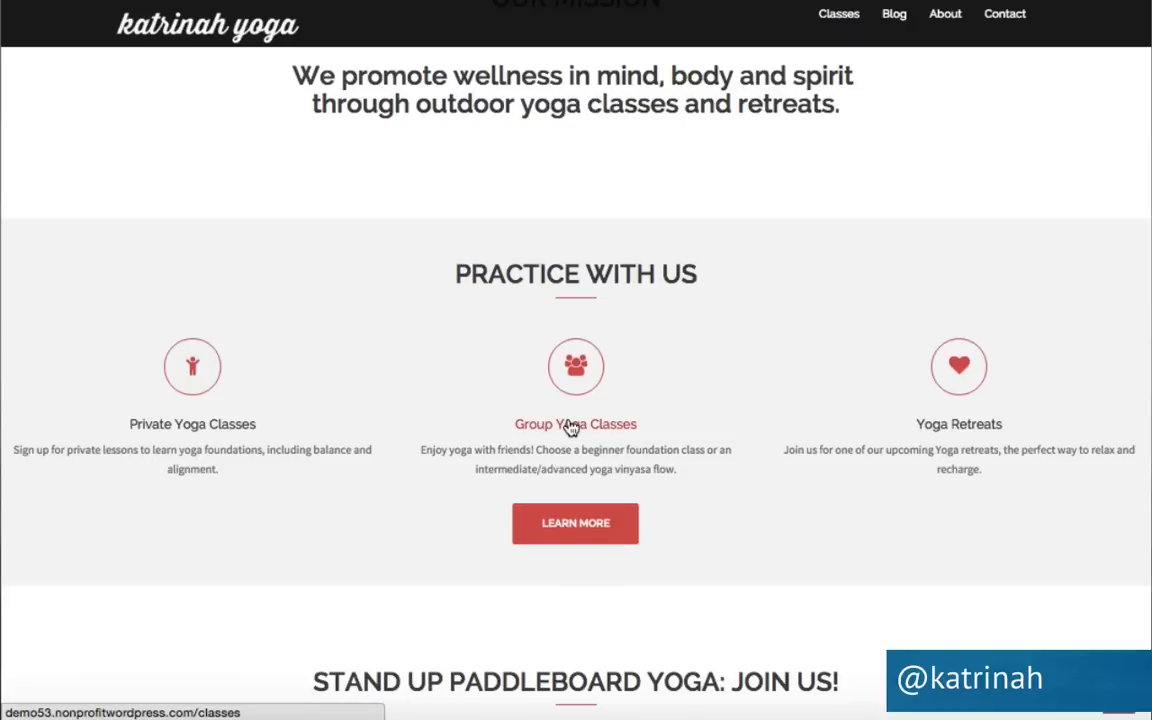
click(968, 432)
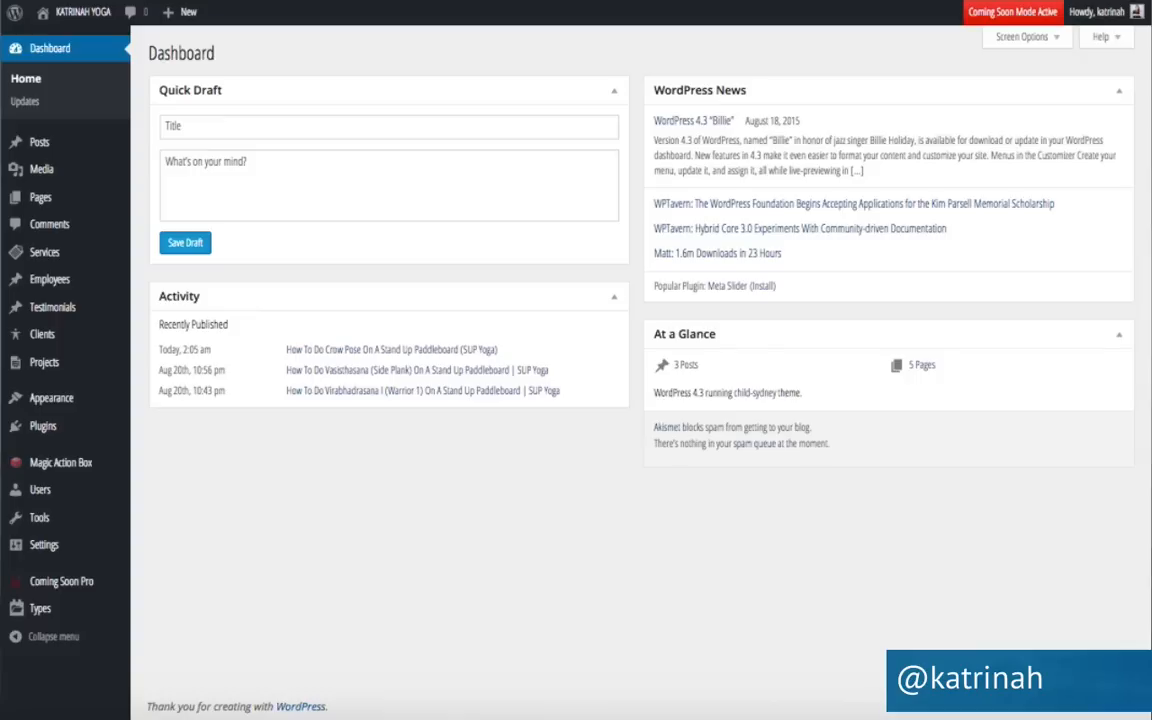
Create a new page titled 'Yoga Retreats' and paste the sample text into its body.
mouse_move(180, 17)
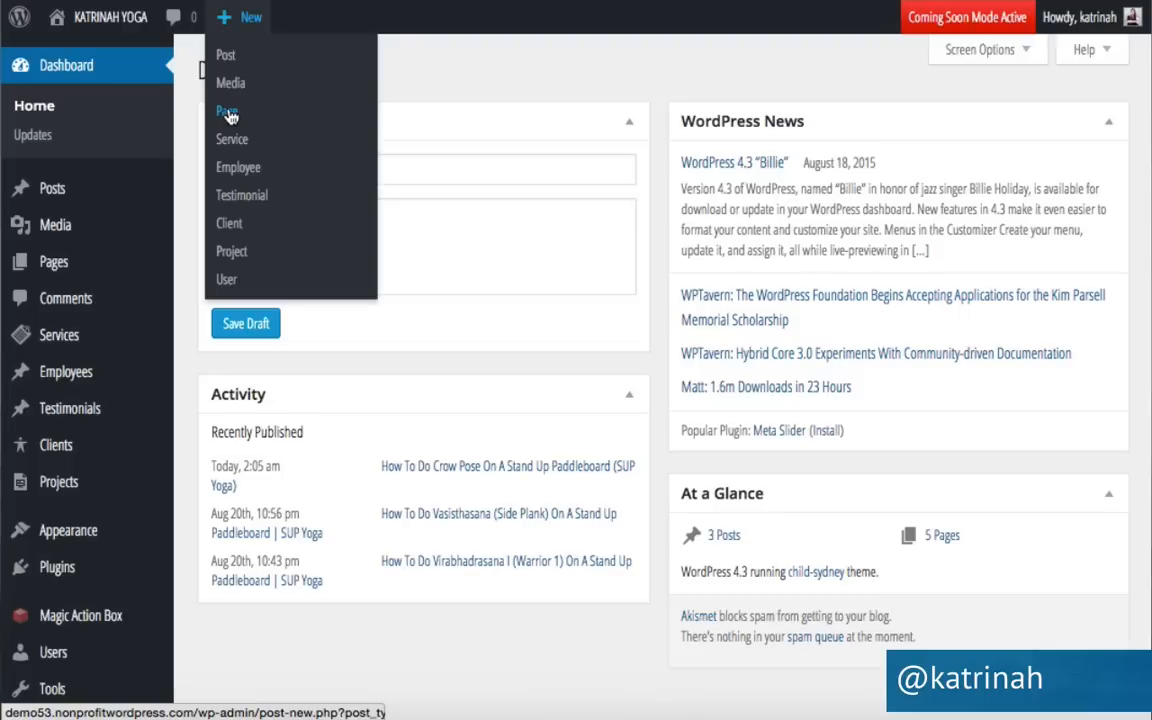
click(228, 112)
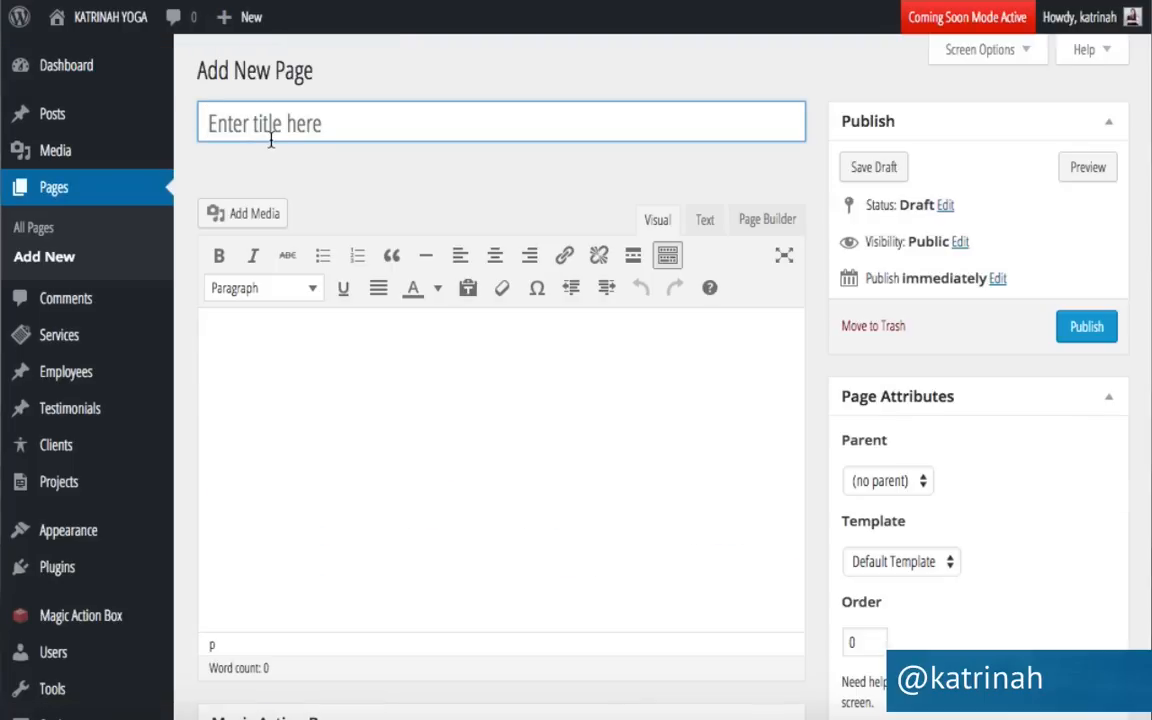
click(270, 140)
text(Yoga Retre)
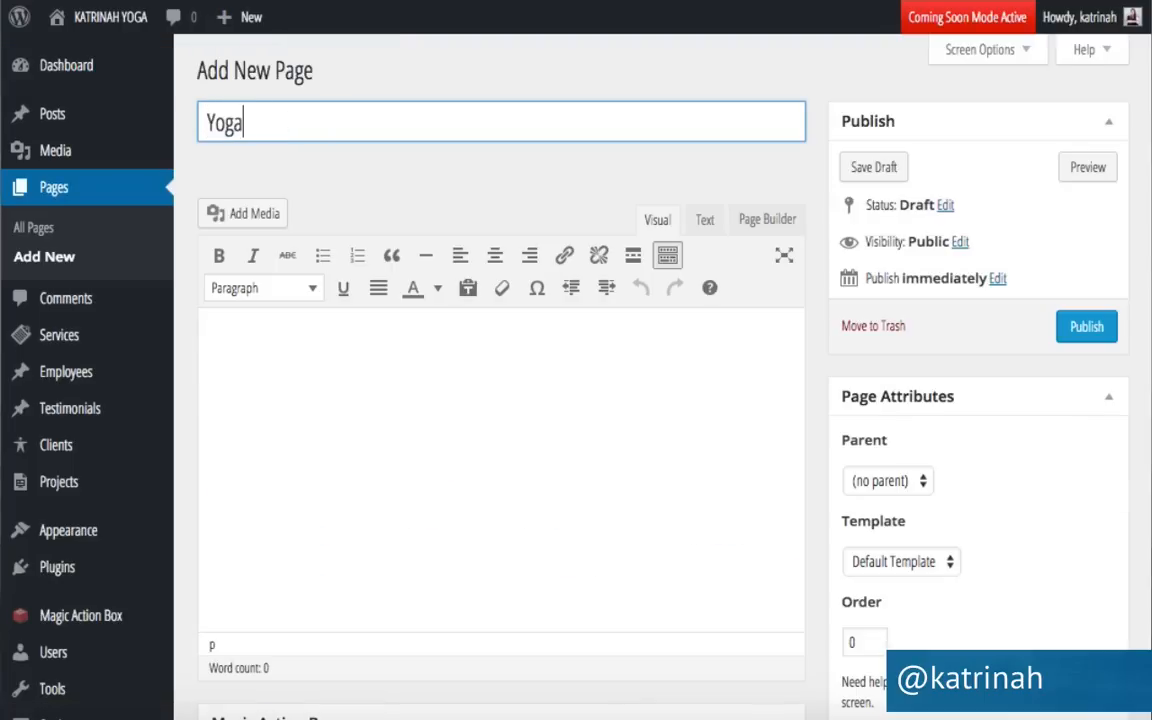
text(at)
text(s)
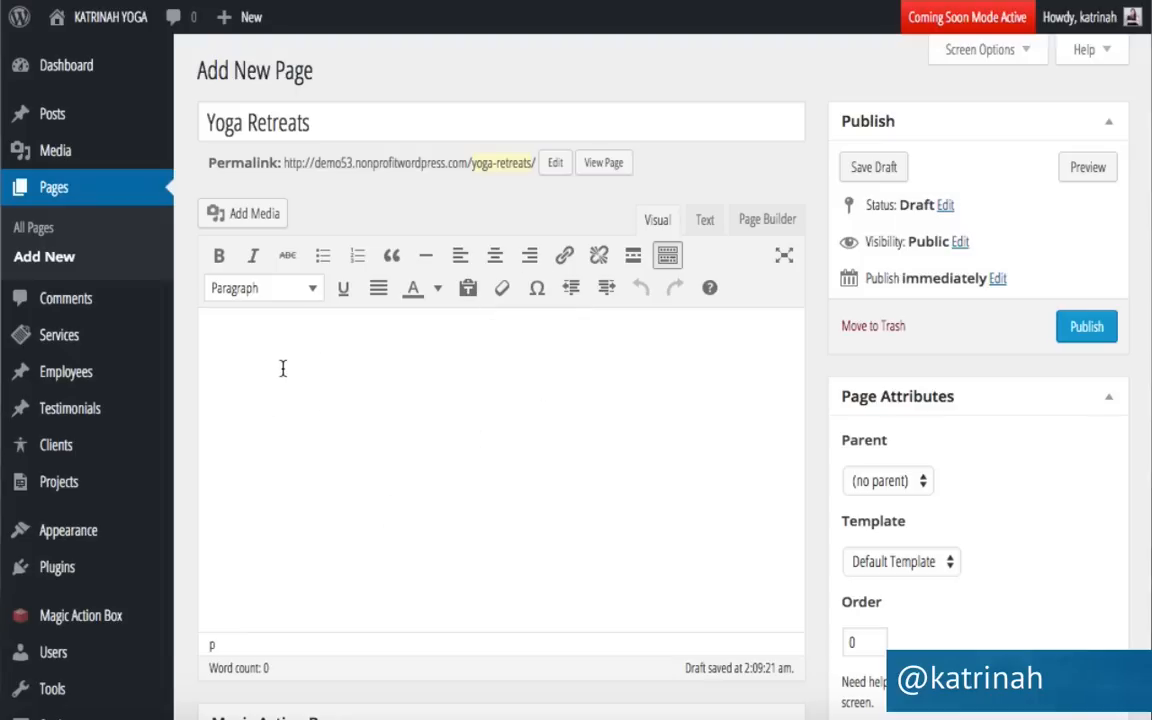
key(ctrl+v)
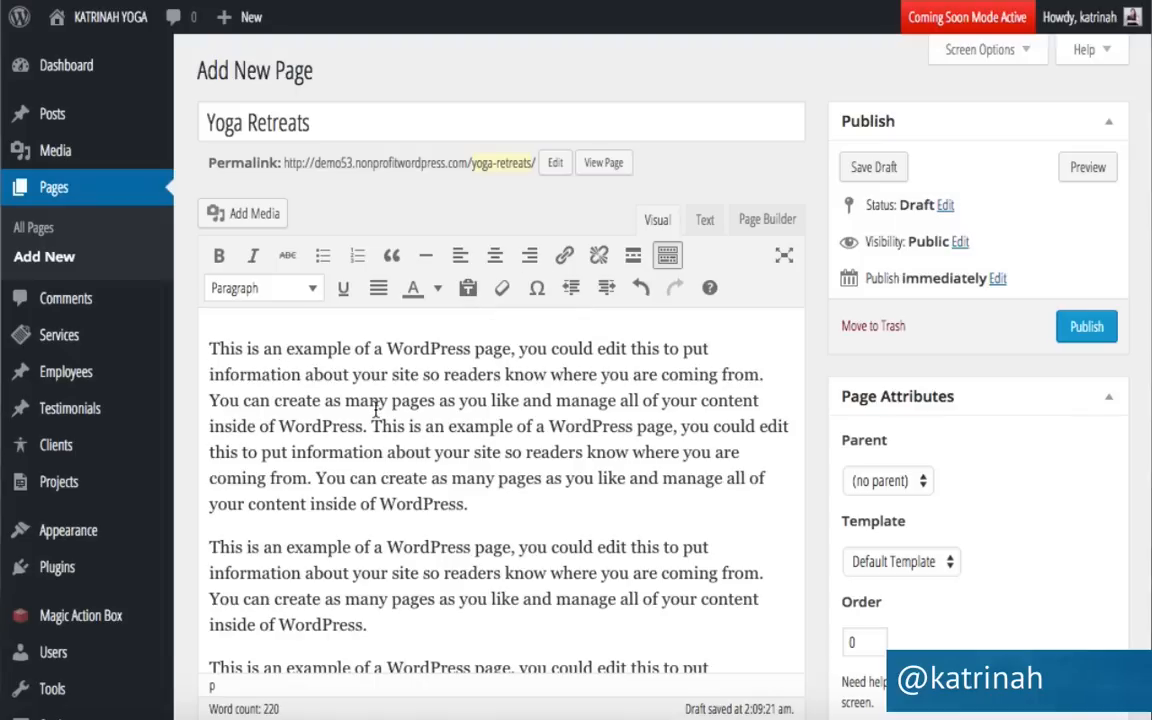
scroll(465, 450, down, 3)
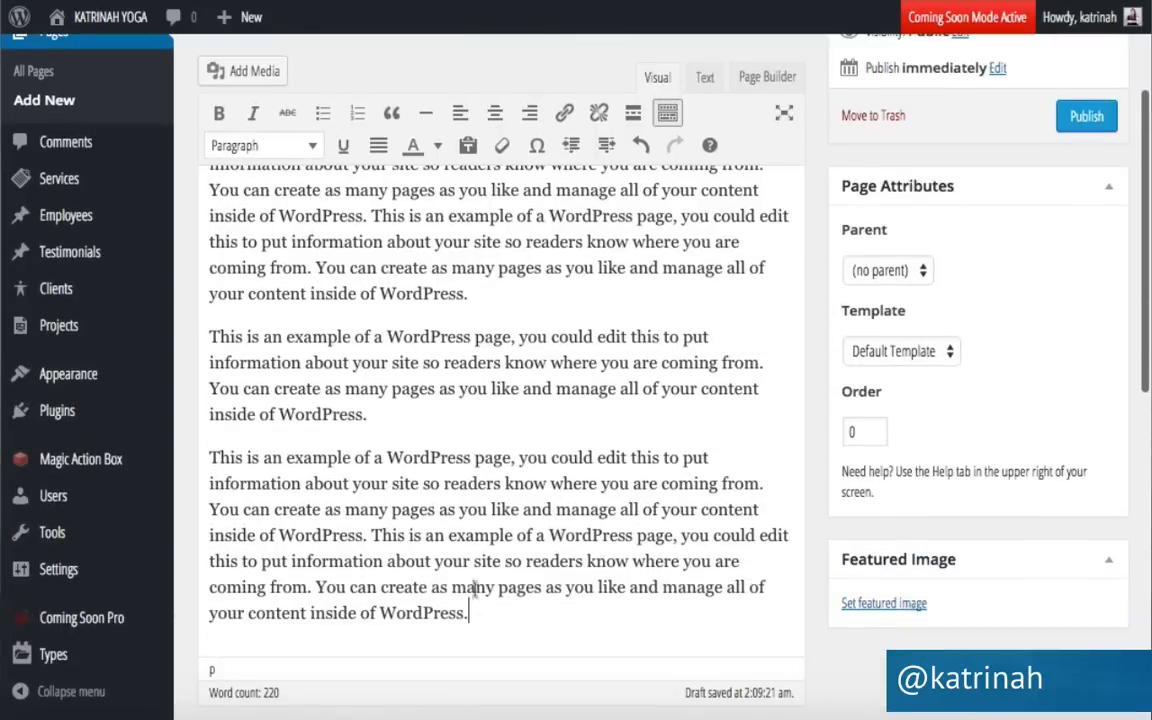
key(Return)
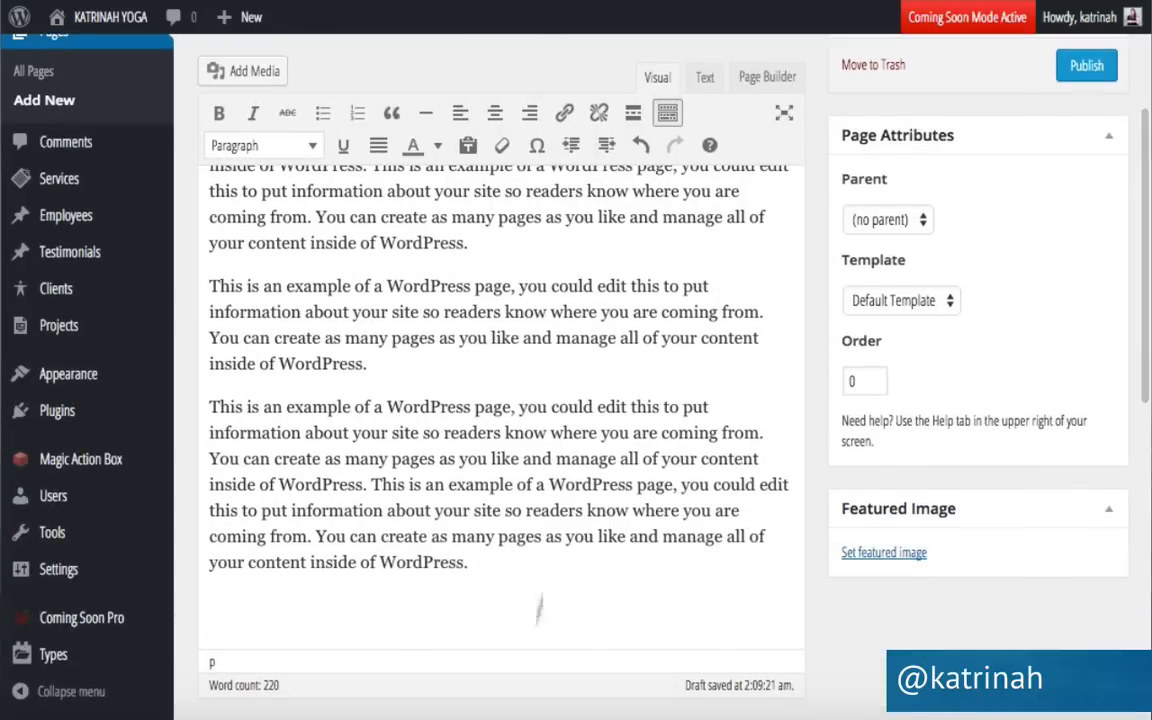
scroll(231, 602, up, 2)
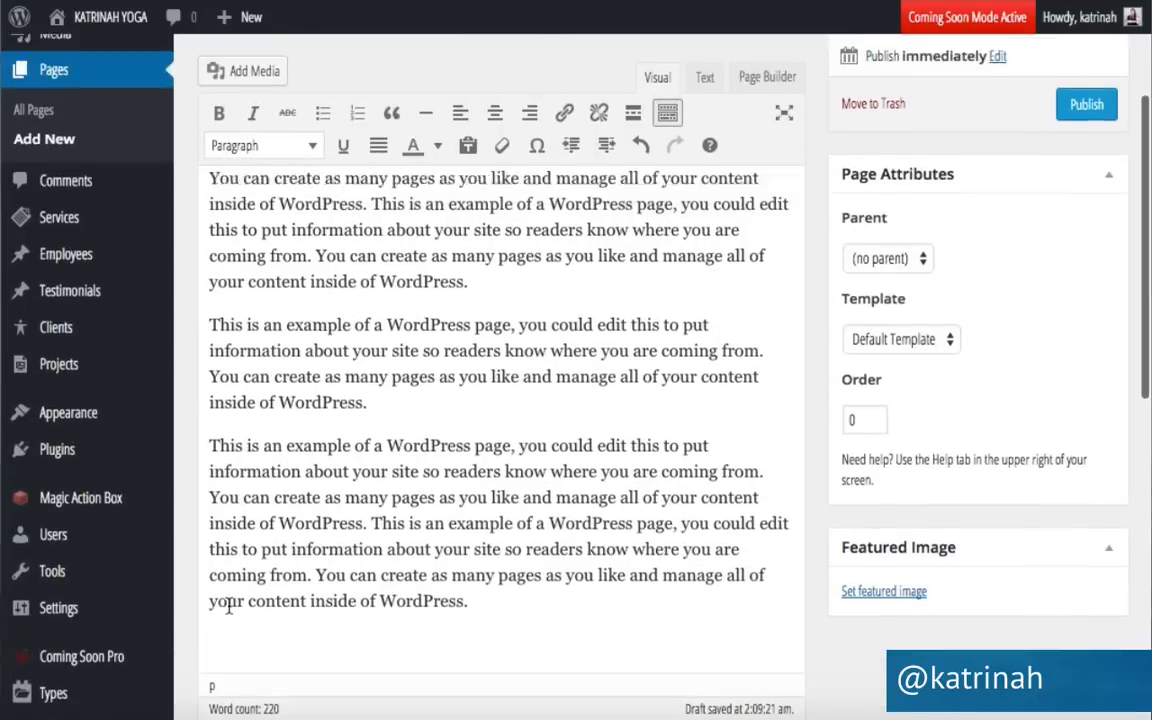
Insert the crow.jpg photo at the end of the page and publish it.
click(244, 82)
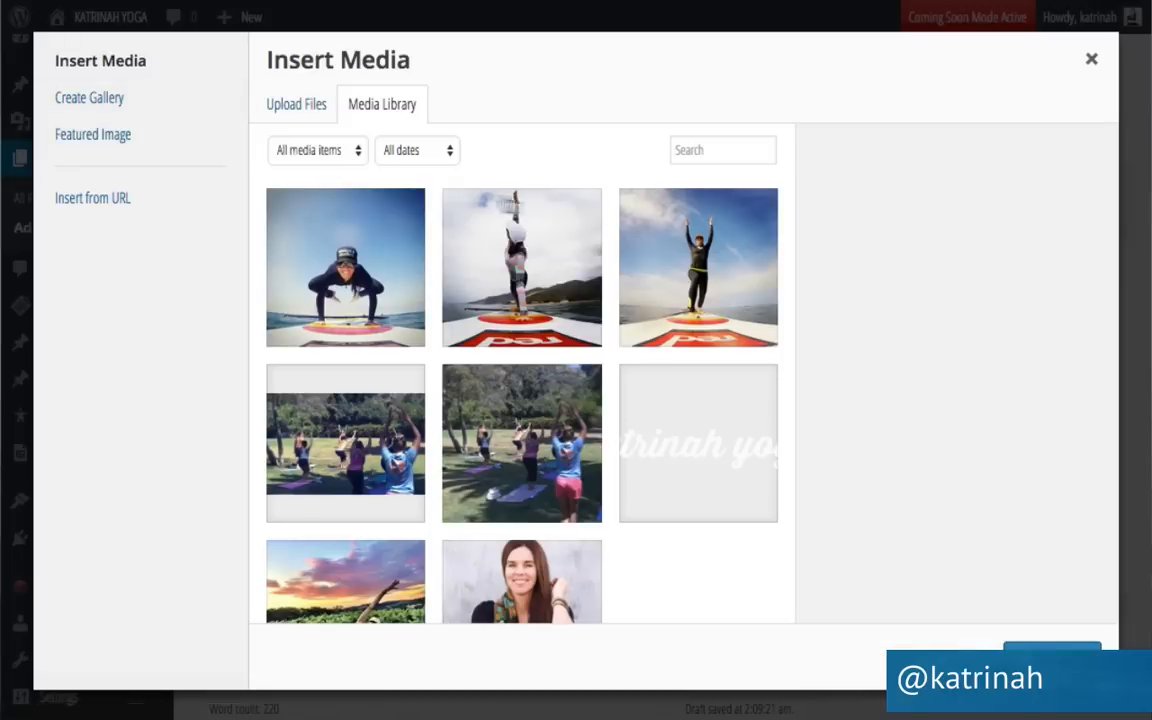
click(320, 240)
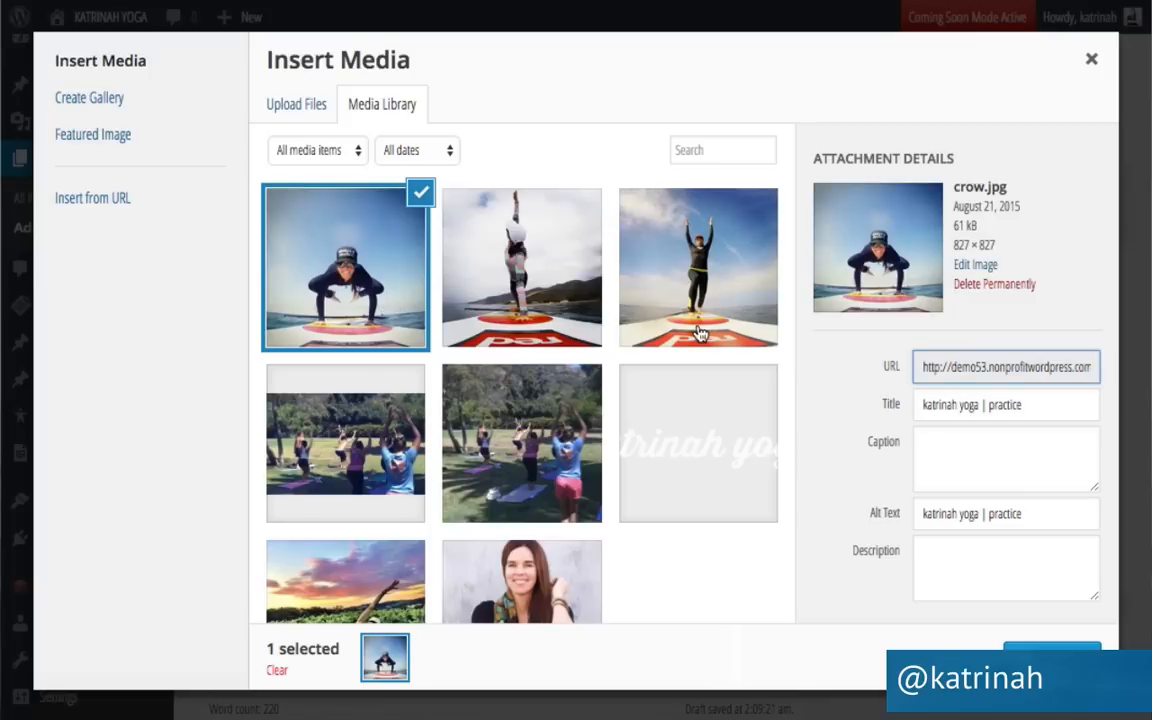
click(1040, 652)
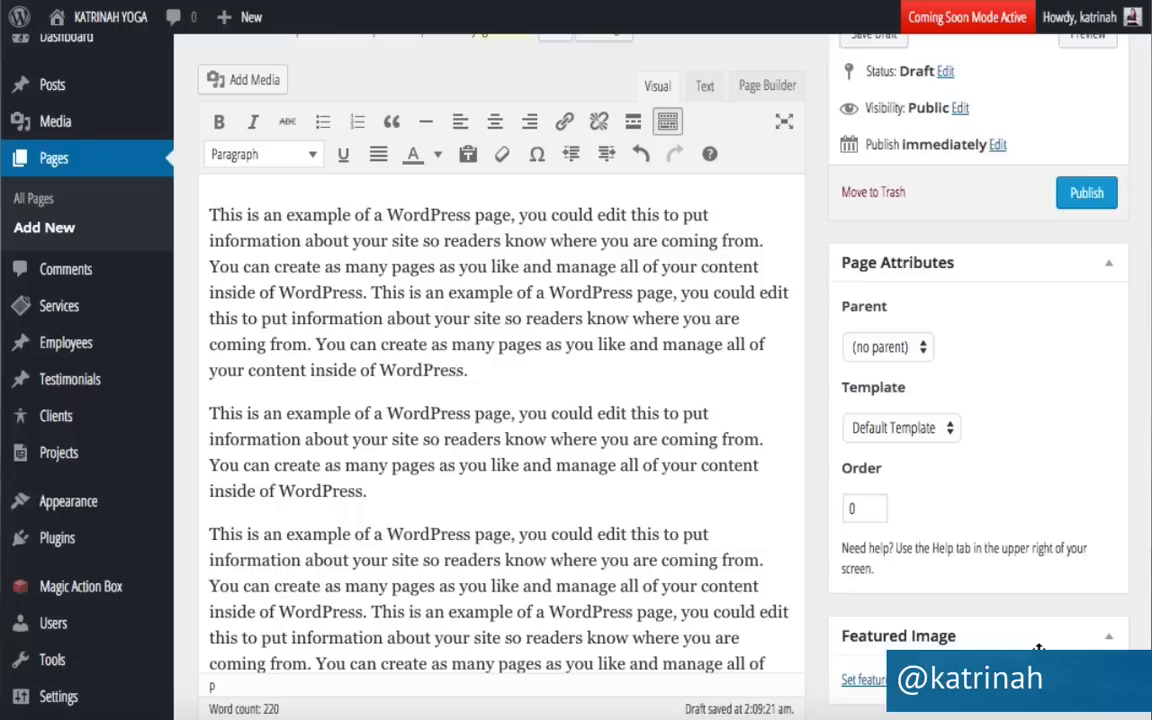
scroll(553, 522, down, 4)
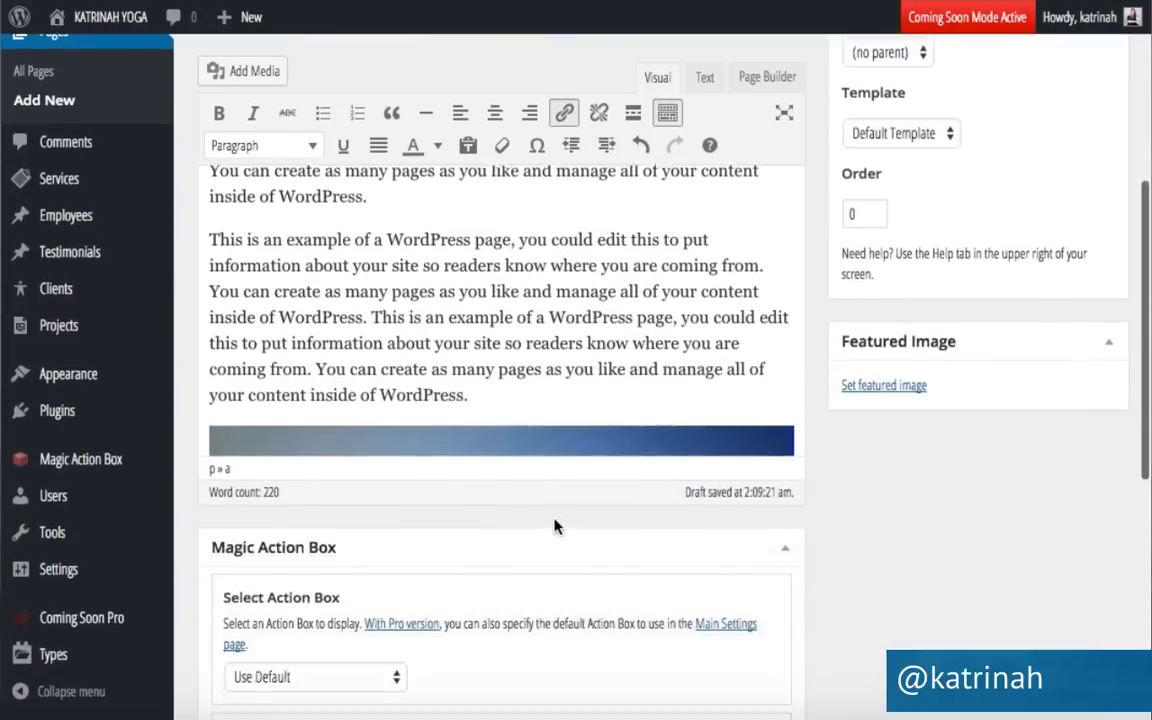
scroll(557, 527, down, 1)
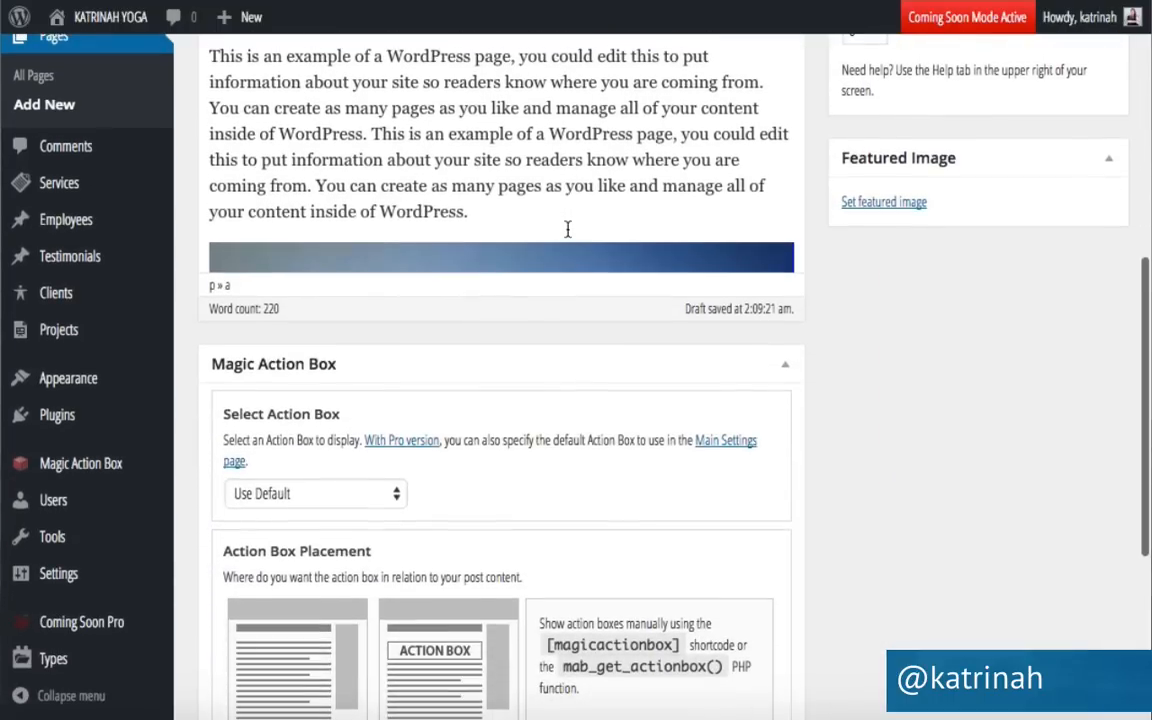
scroll(789, 368, up, 3)
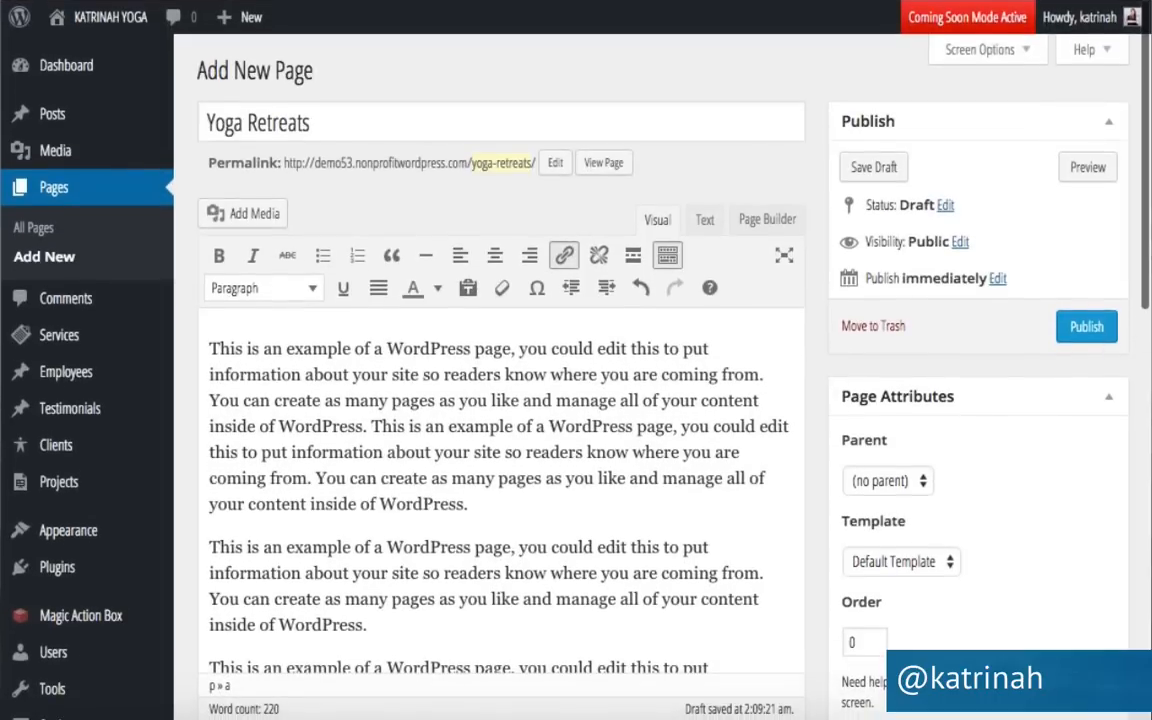
click(1086, 327)
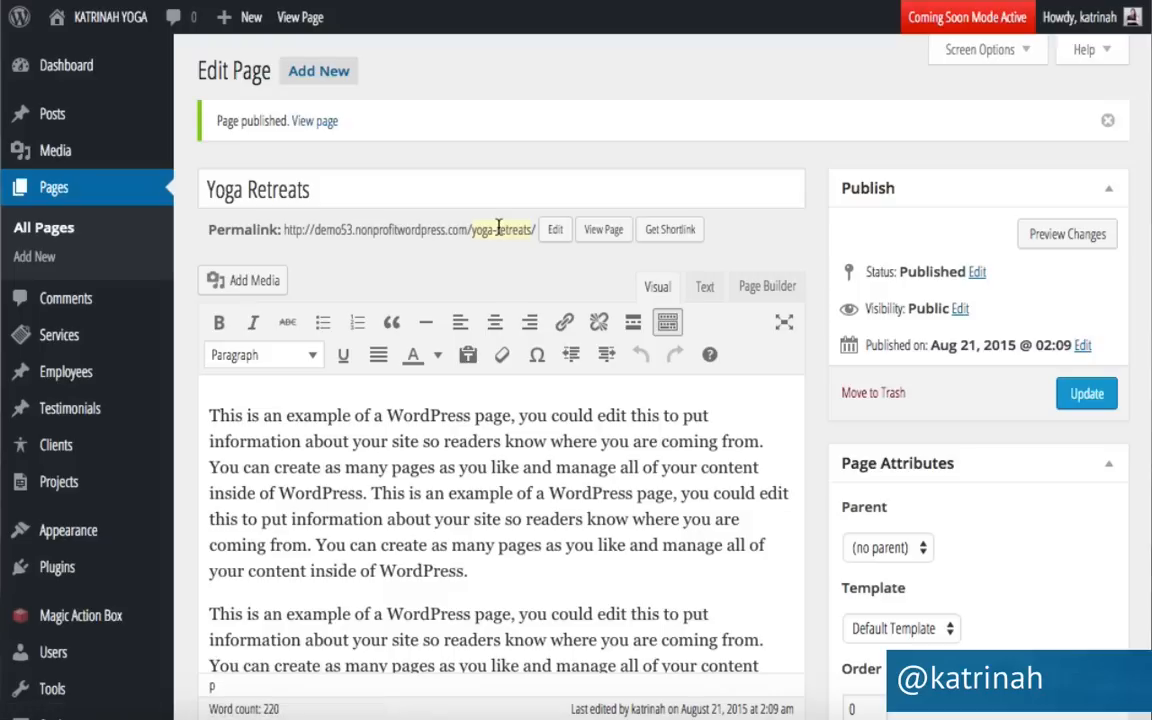
Change the Yoga Retreats permalink slug to 'retreats' and update the page.
click(555, 230)
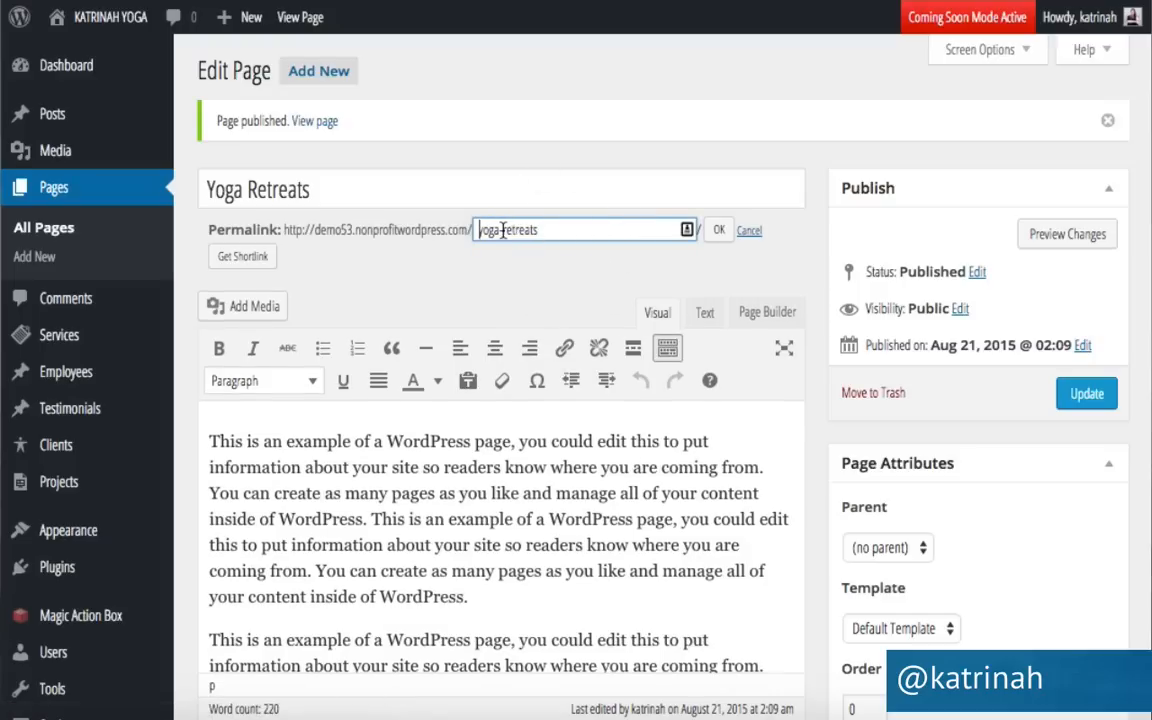
key(BackSpace)
key(BackSpace)
key(BackSpace)
key(BackSpace)
key(BackSpace)
click(718, 233)
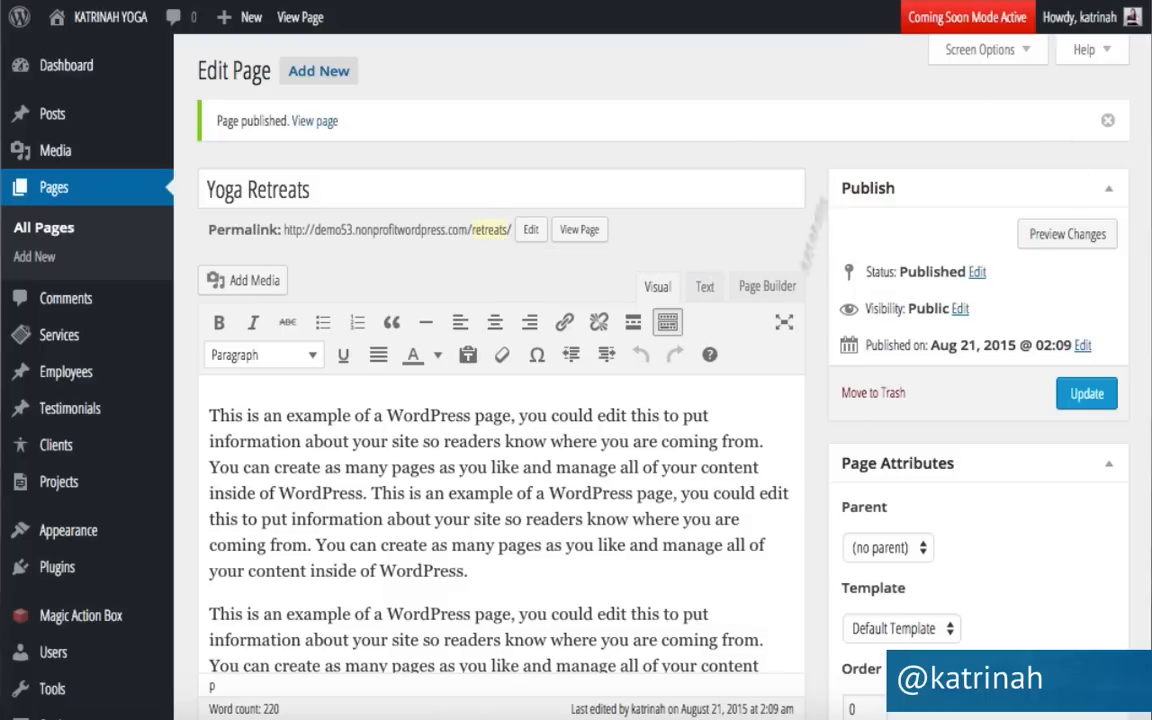
click(1068, 397)
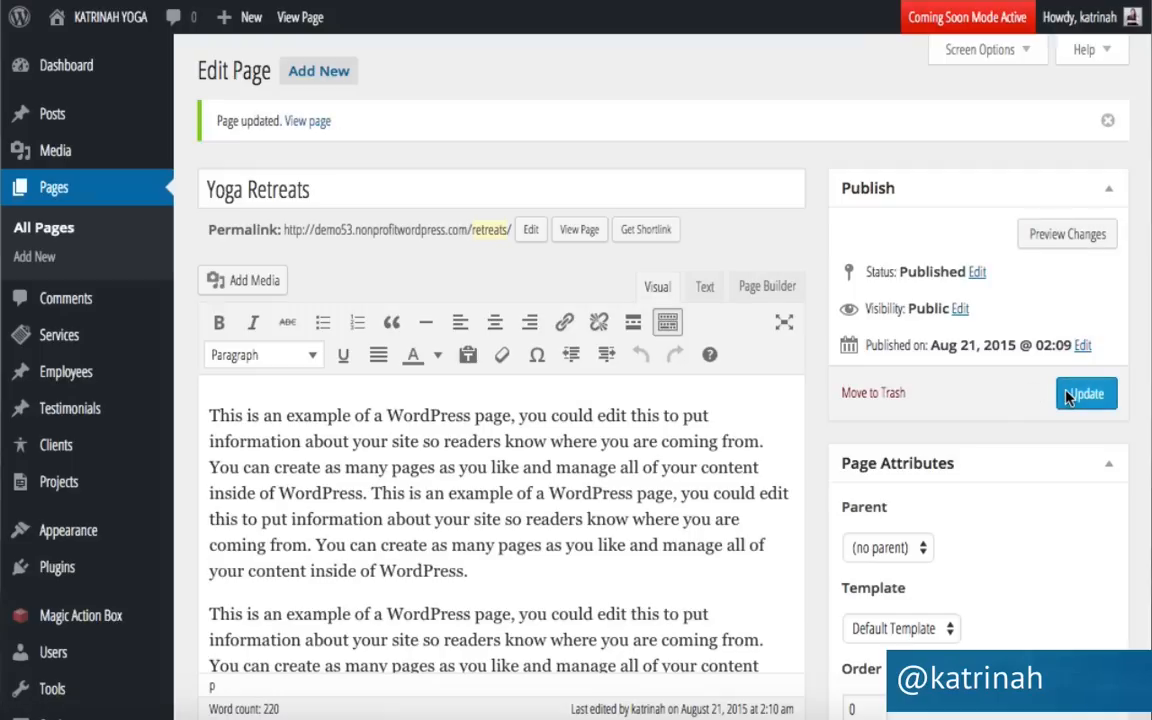
mouse_move(100, 29)
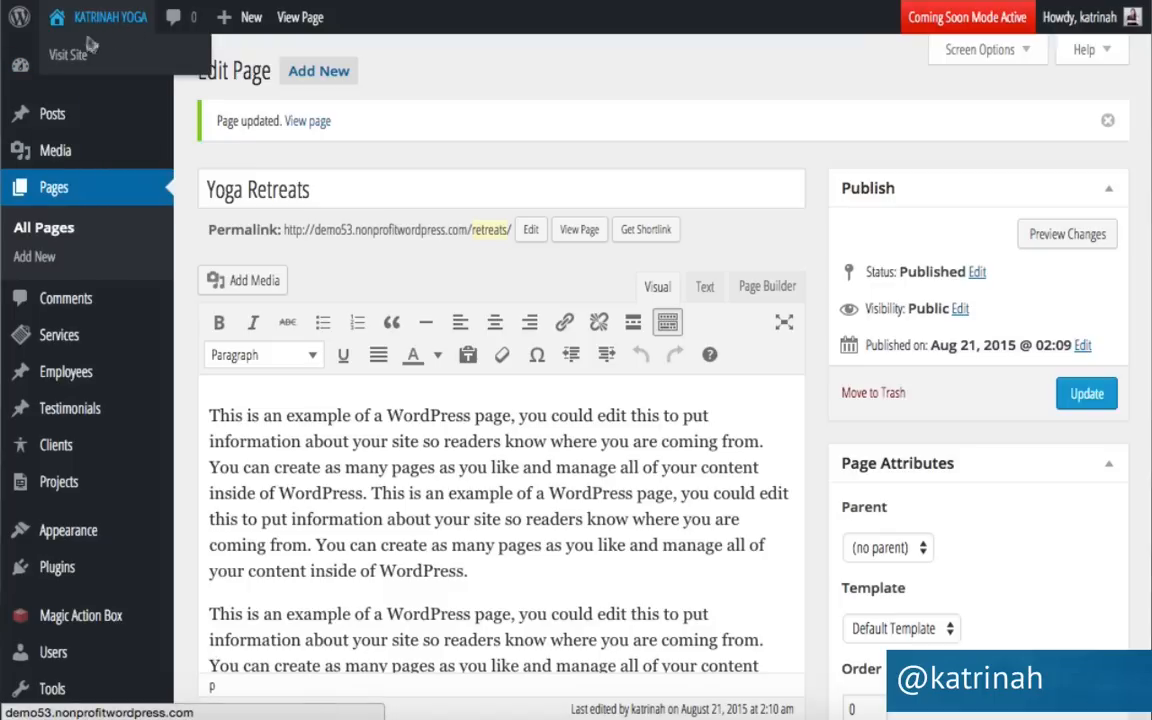
Check the live Yoga Retreats page's text and crow photo, then return to its editor.
click(84, 56)
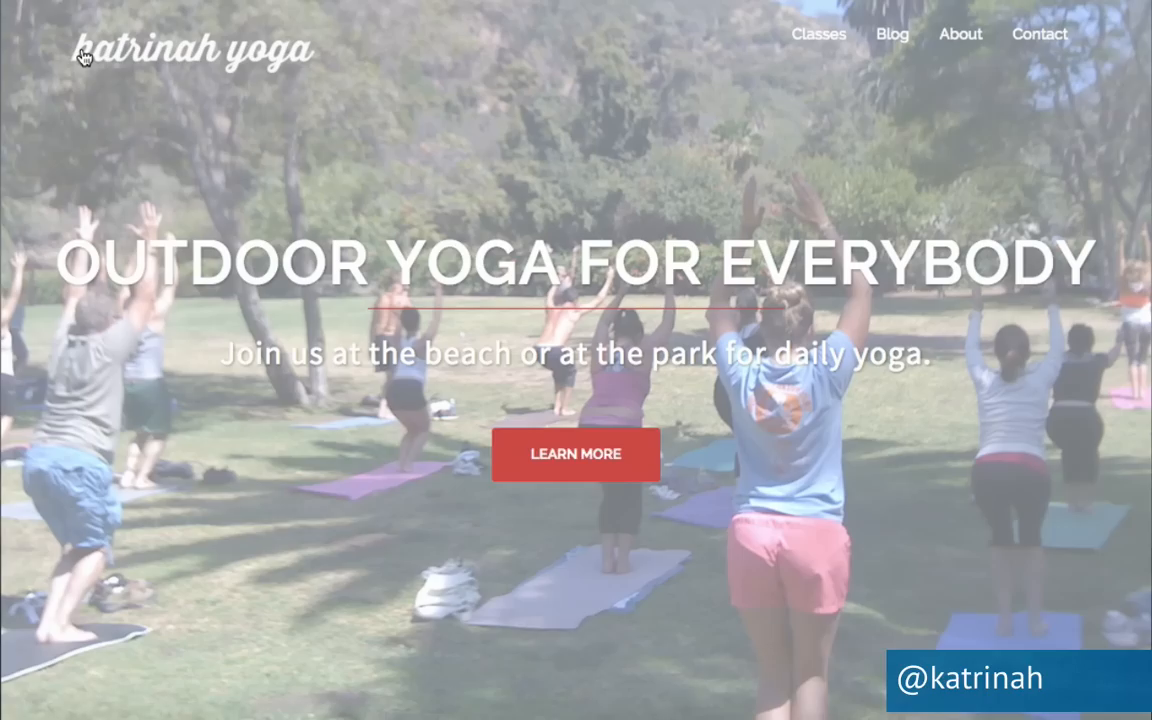
scroll(103, 411, down, 5)
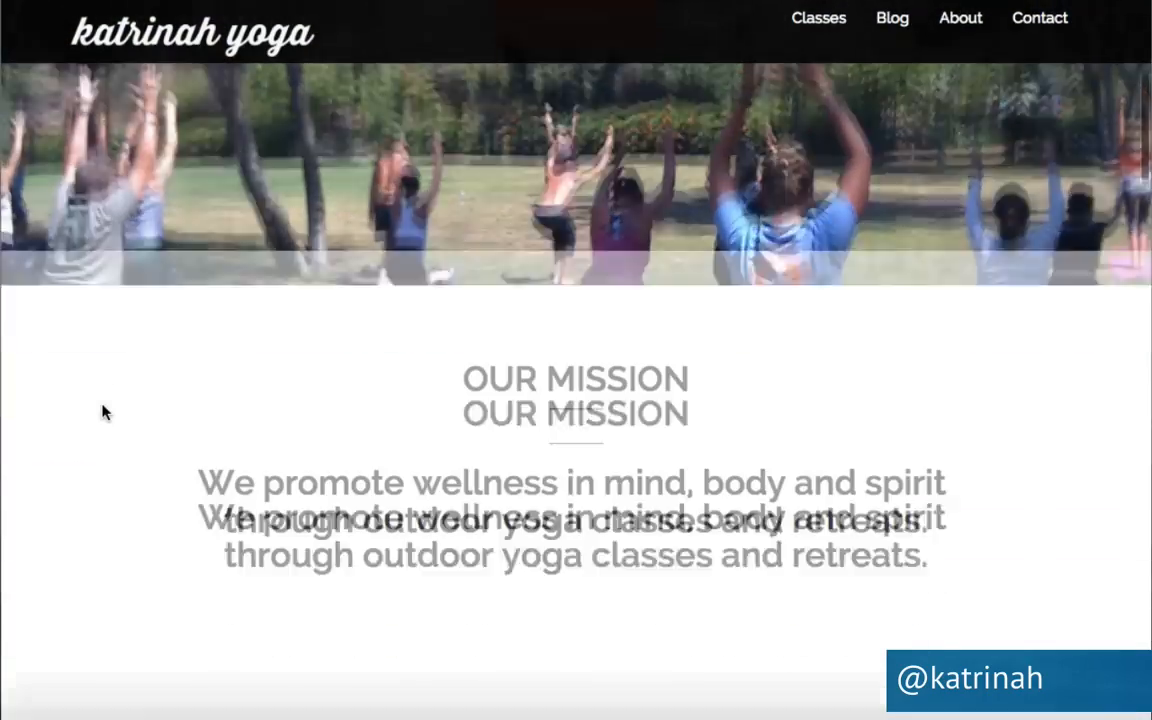
scroll(103, 411, down, 3)
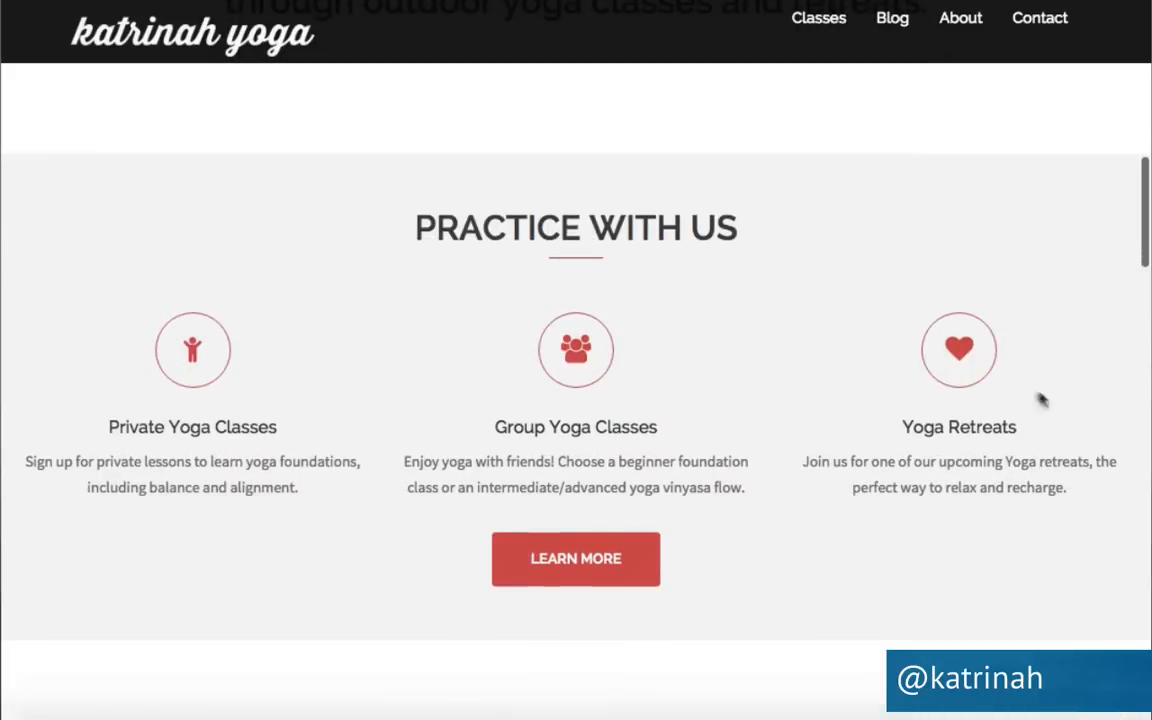
click(955, 436)
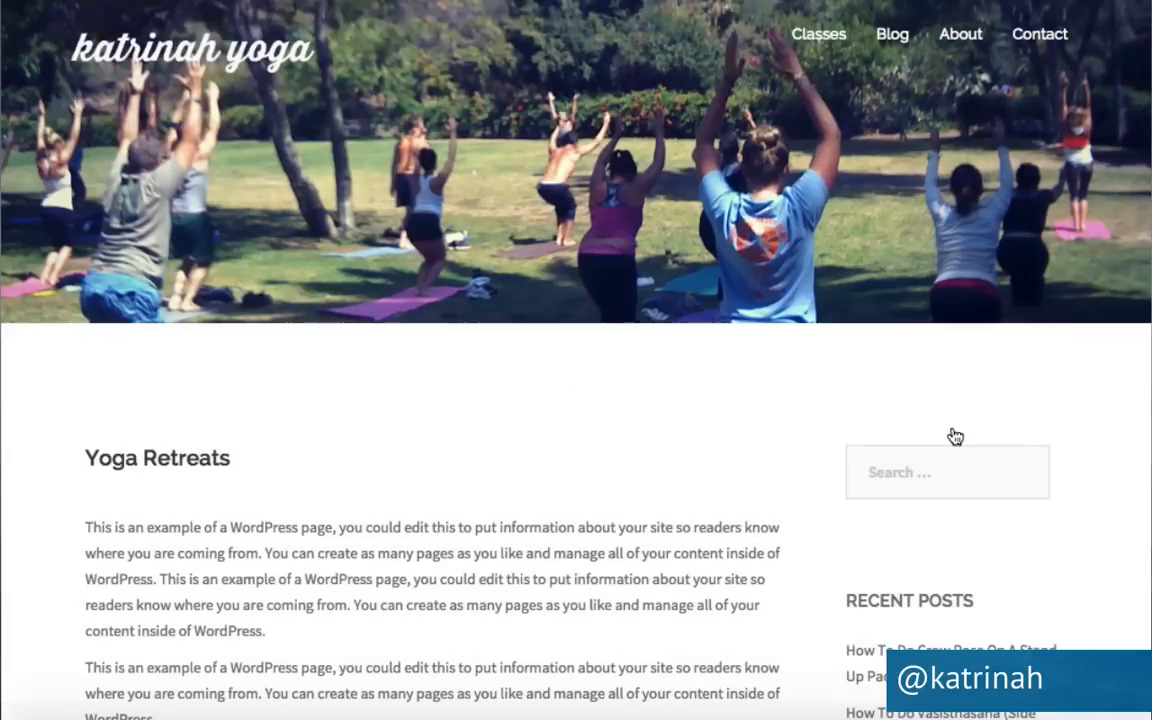
scroll(740, 489, down, 3)
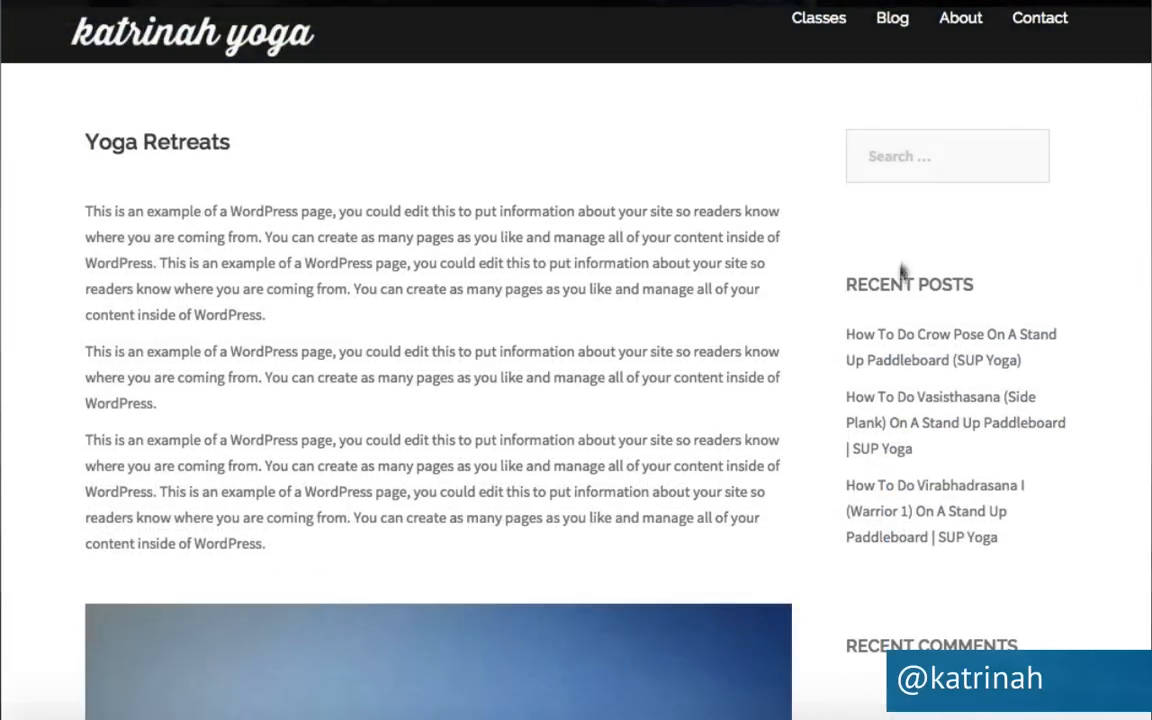
scroll(843, 357, down, 3)
scroll(843, 357, down, 5)
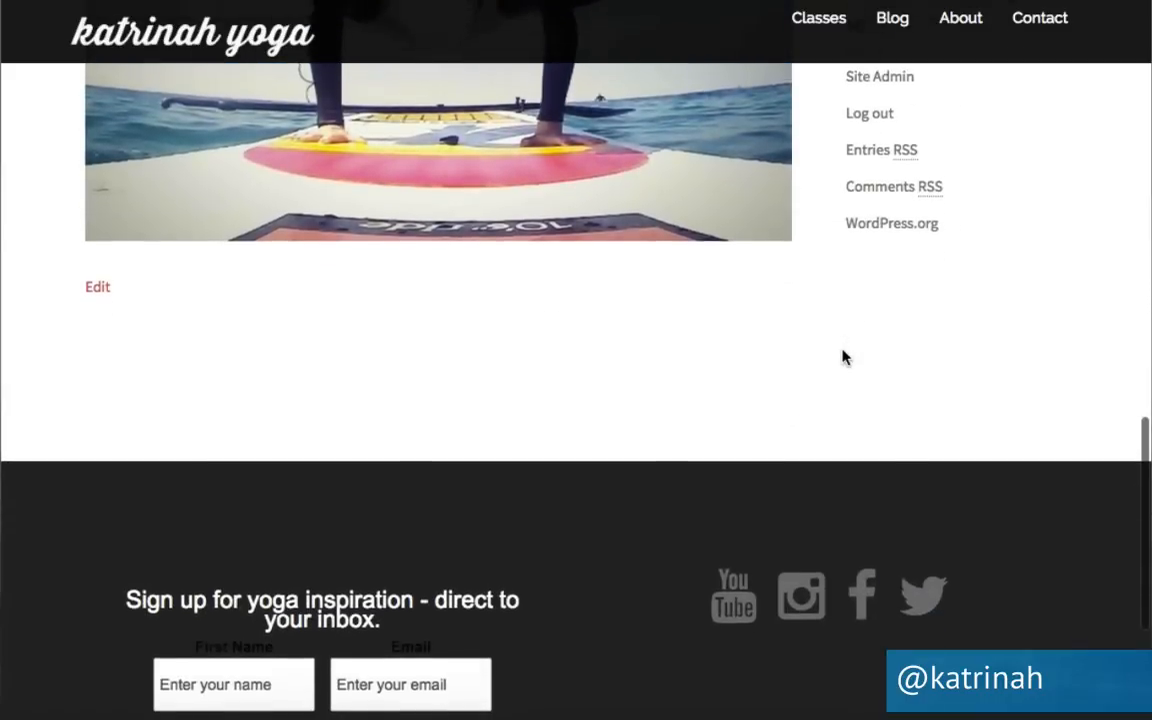
scroll(842, 357, up, 15)
scroll(842, 357, up, 3)
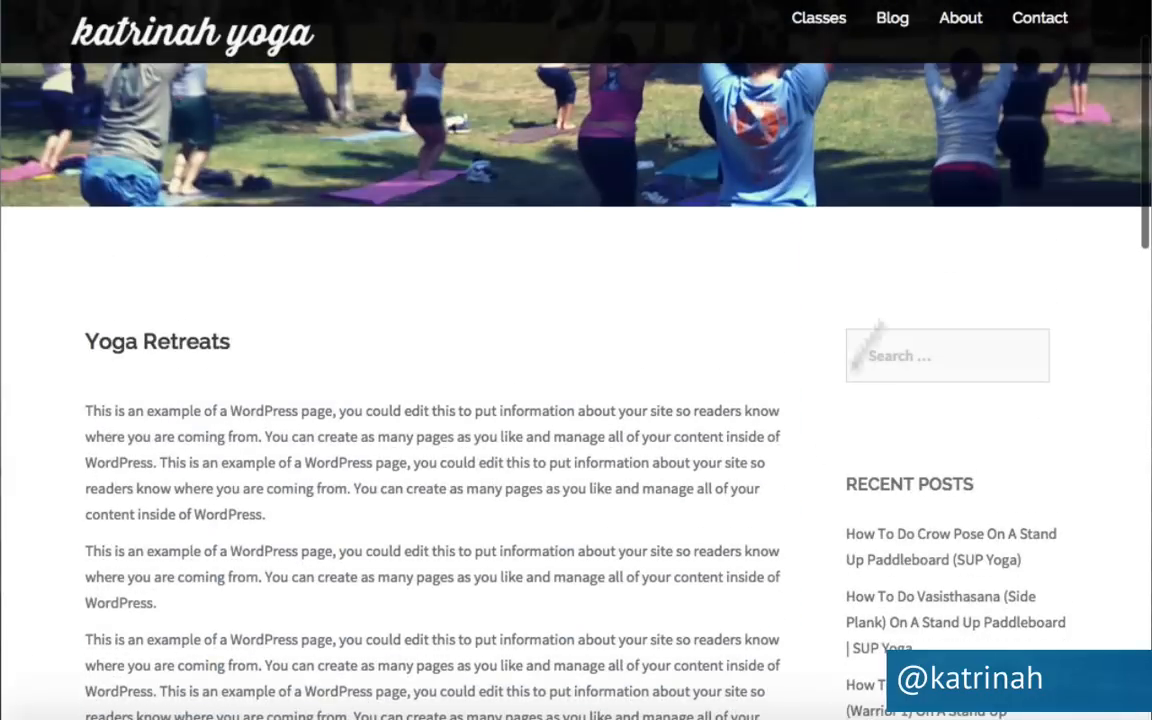
scroll(908, 507, up, 3)
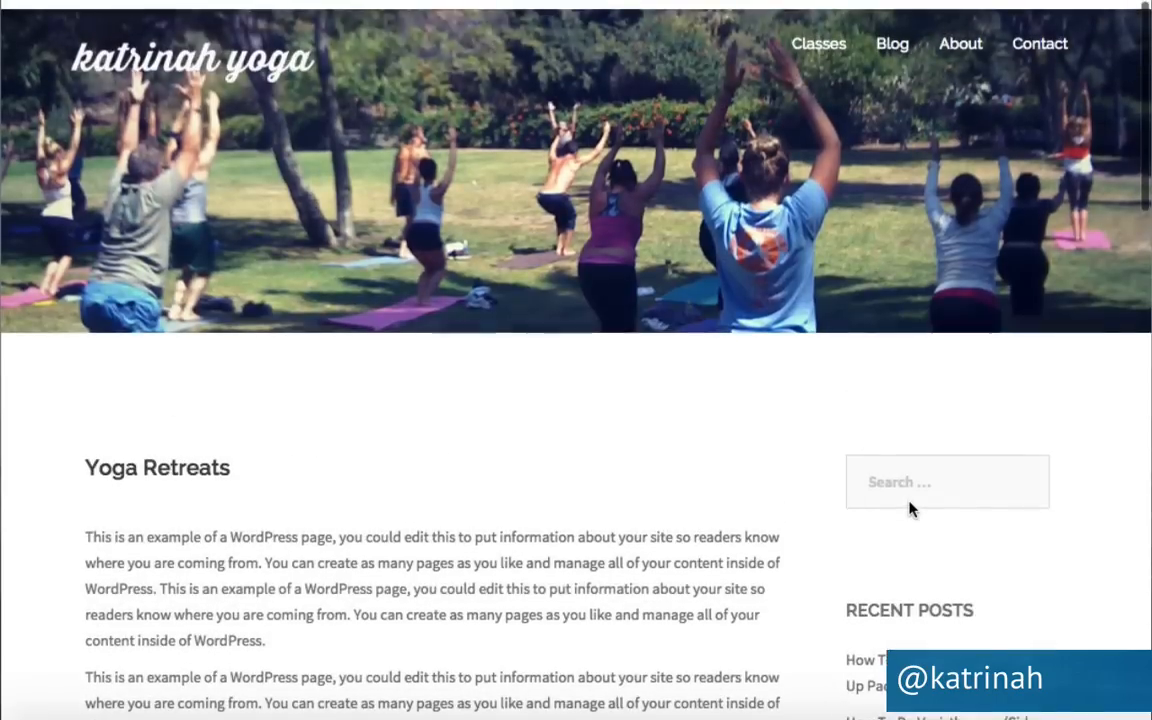
scroll(908, 507, down, 15)
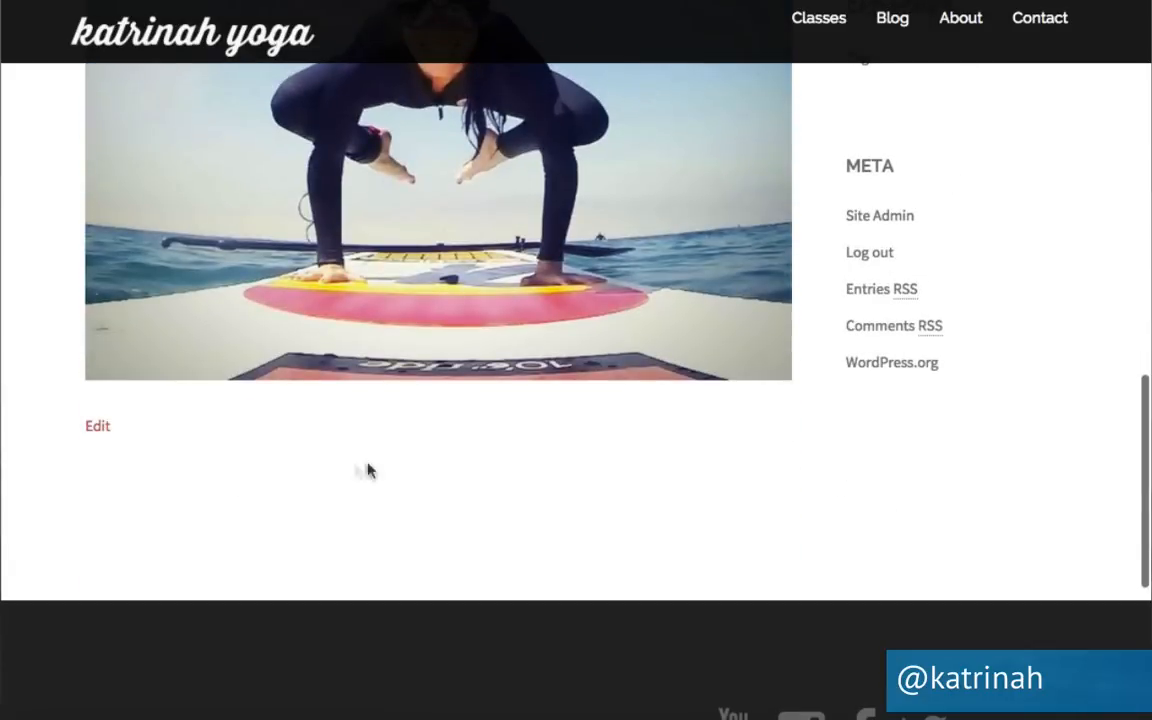
click(97, 429)
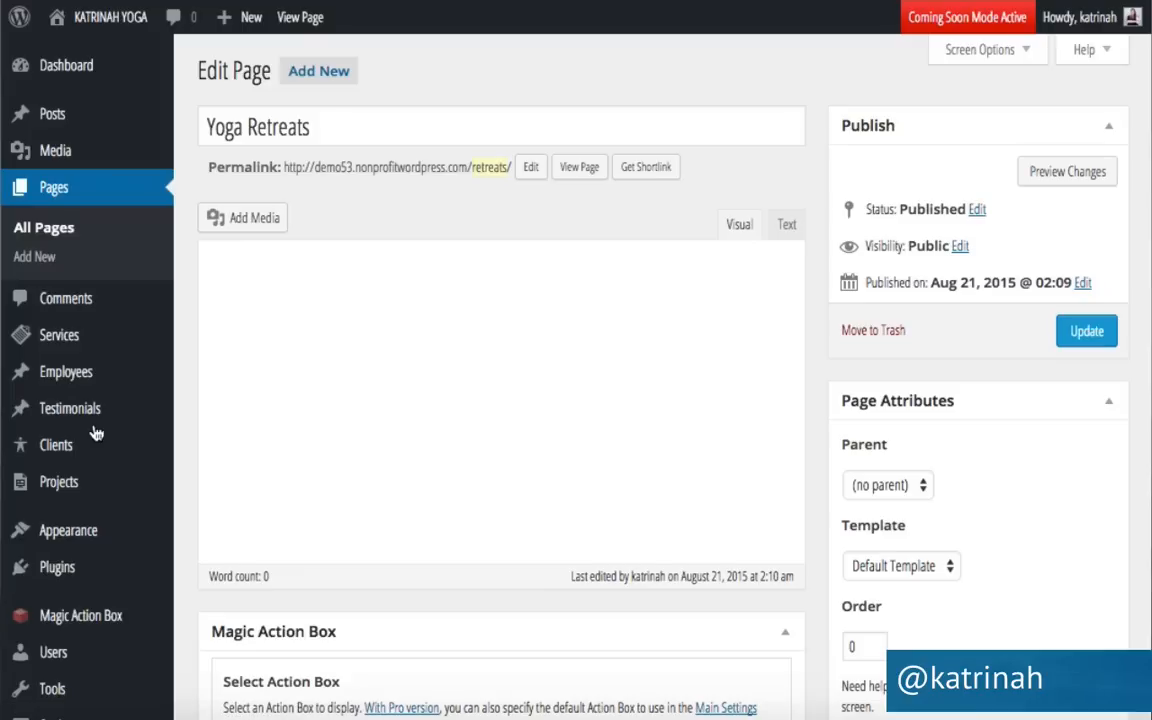
Switch the Yoga Retreats page to the Full width template, update it, and view it live.
scroll(816, 243, down, 5)
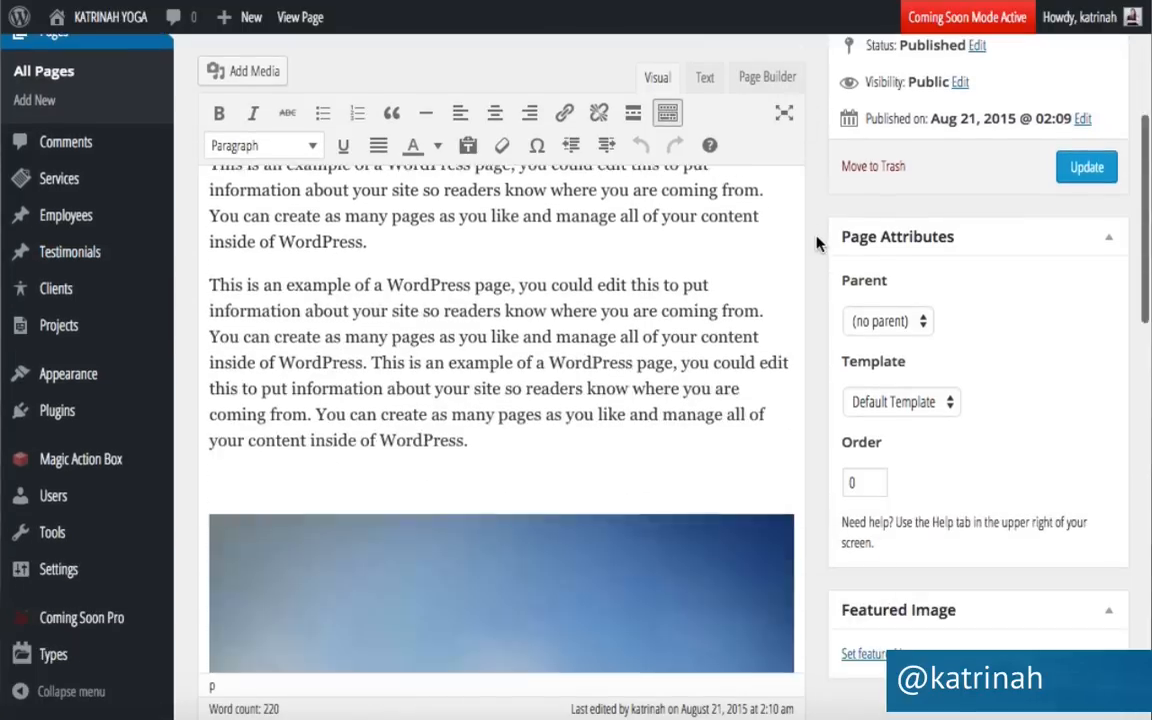
scroll(812, 336, down, 10)
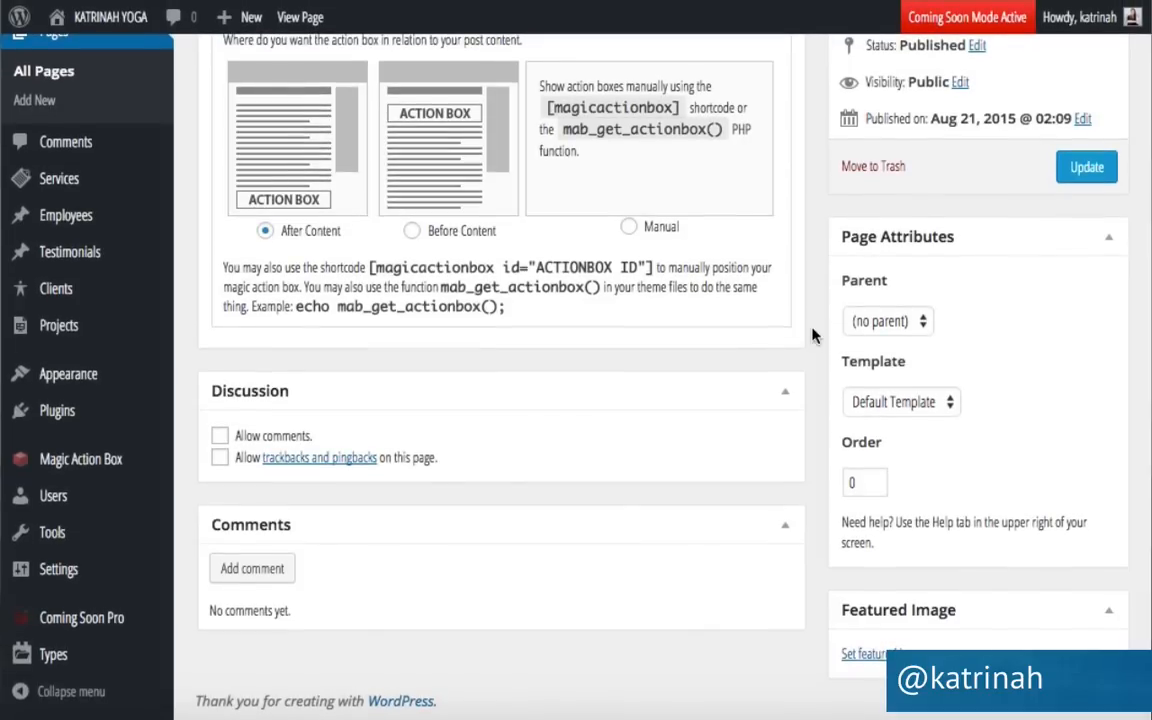
click(897, 401)
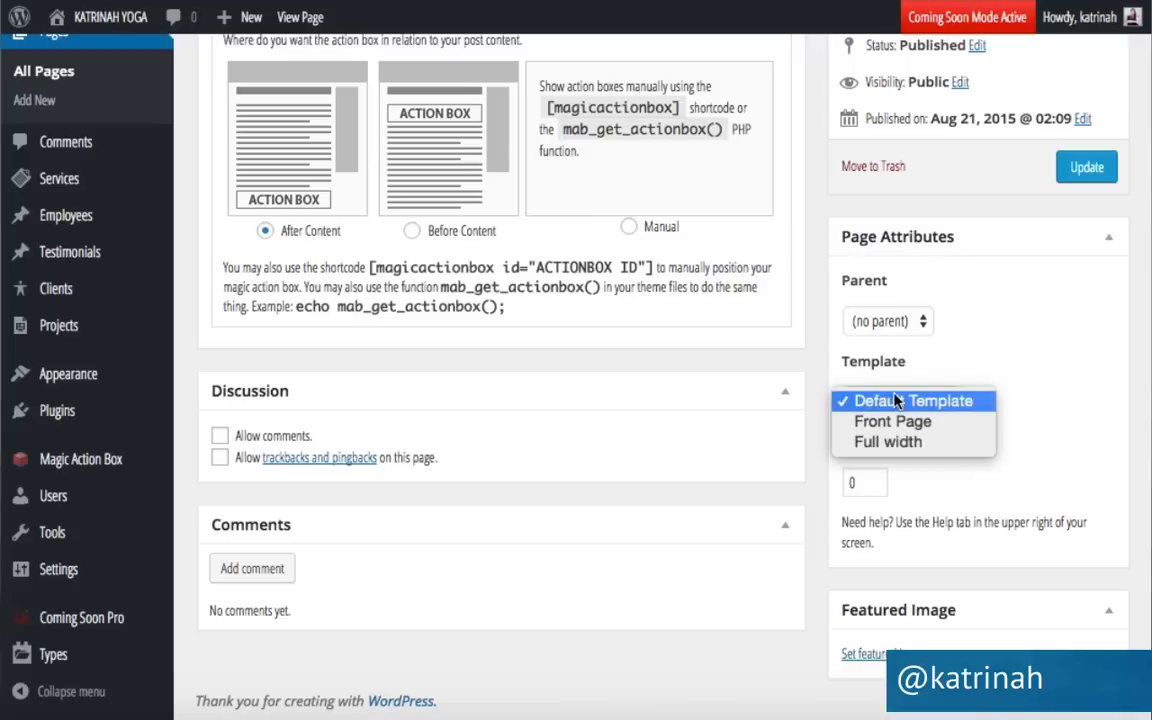
click(878, 443)
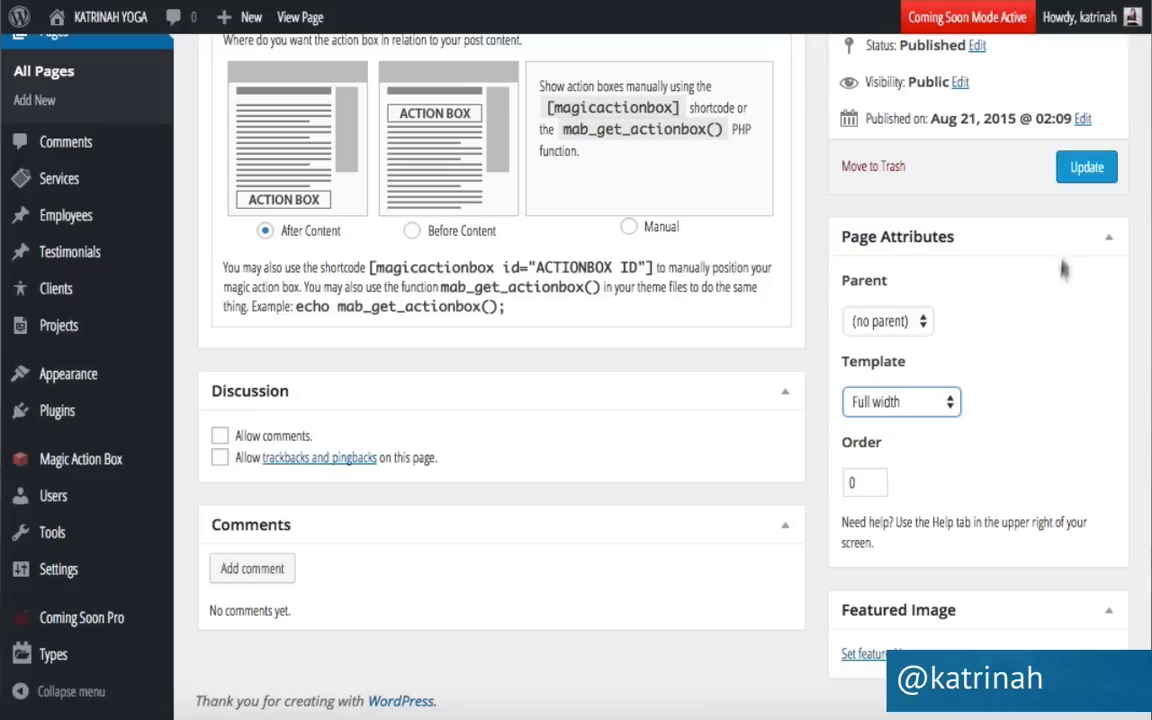
click(1082, 170)
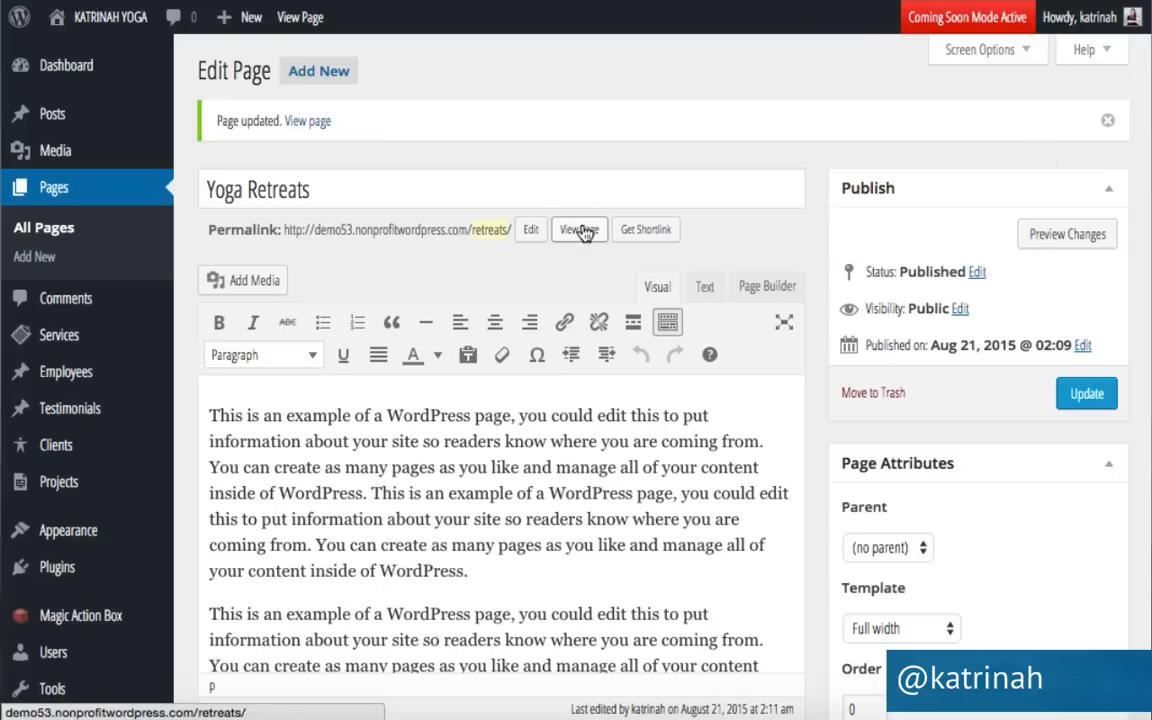
click(310, 121)
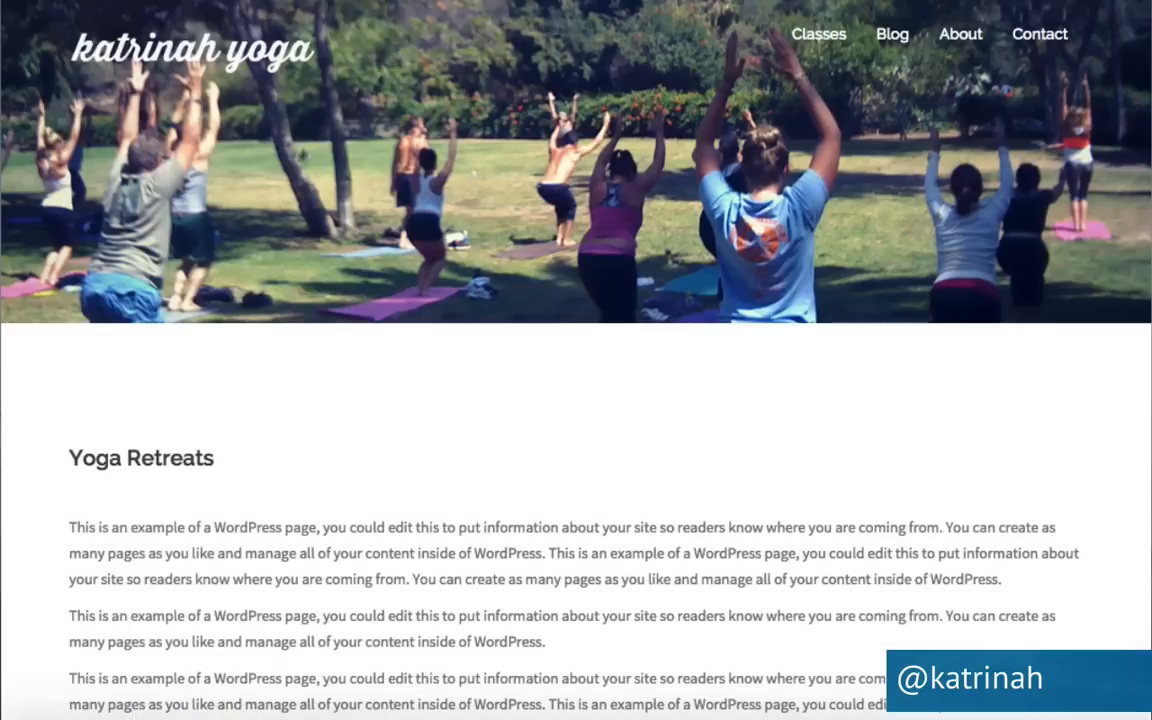
scroll(945, 455, down, 10)
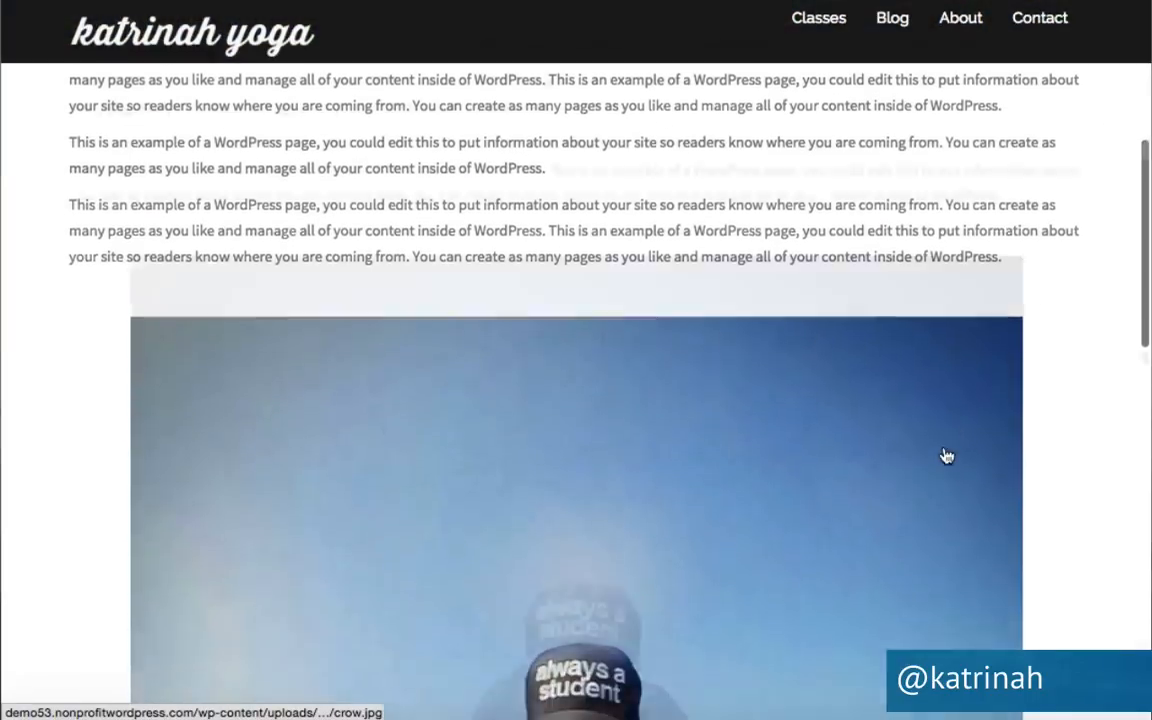
scroll(945, 455, down, 3)
scroll(945, 455, up, 15)
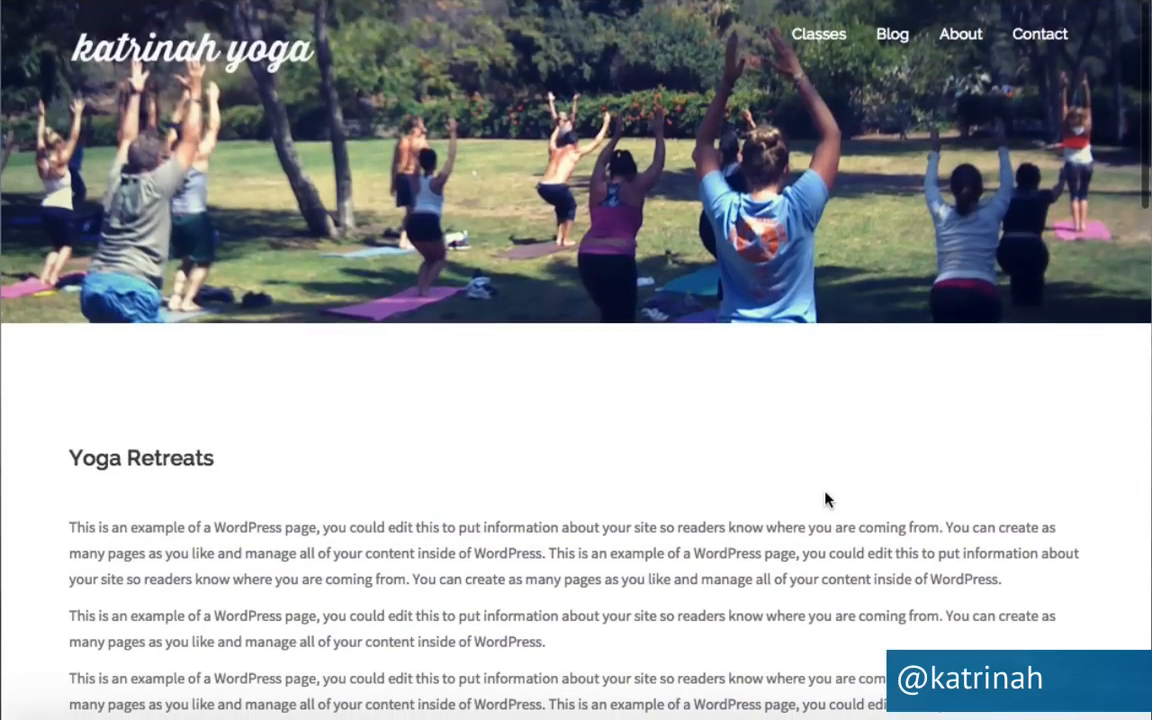
scroll(825, 498, down, 10)
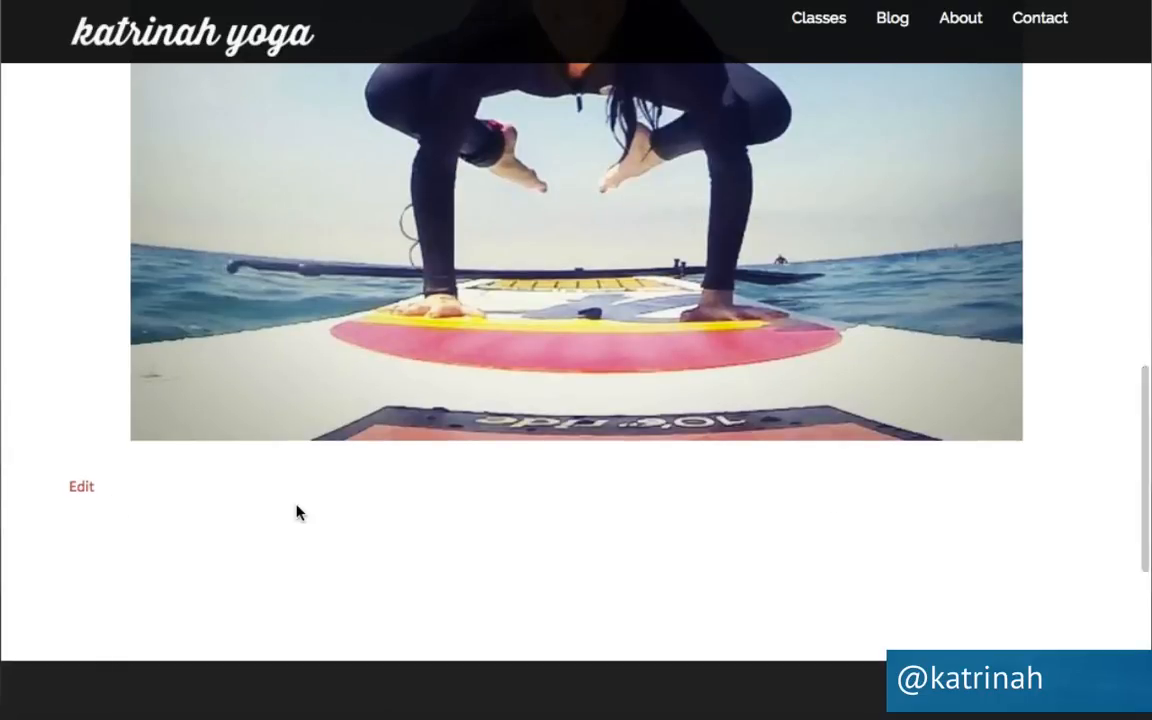
scroll(296, 512, up, 10)
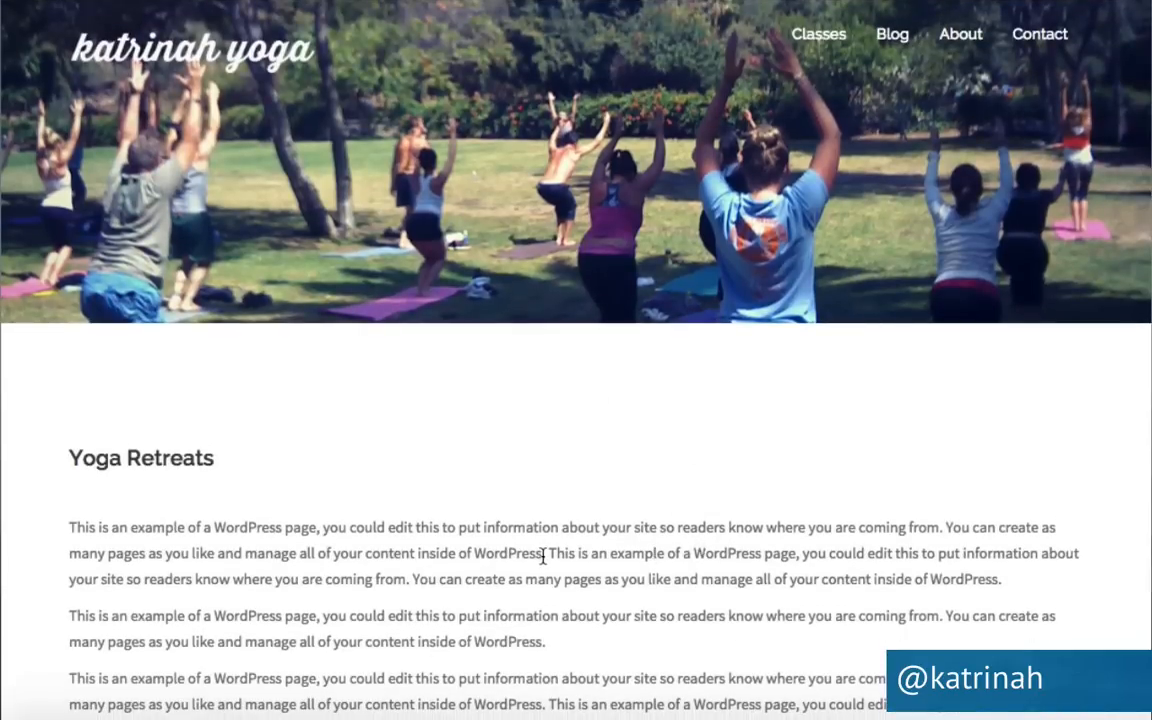
scroll(798, 562, down, 3)
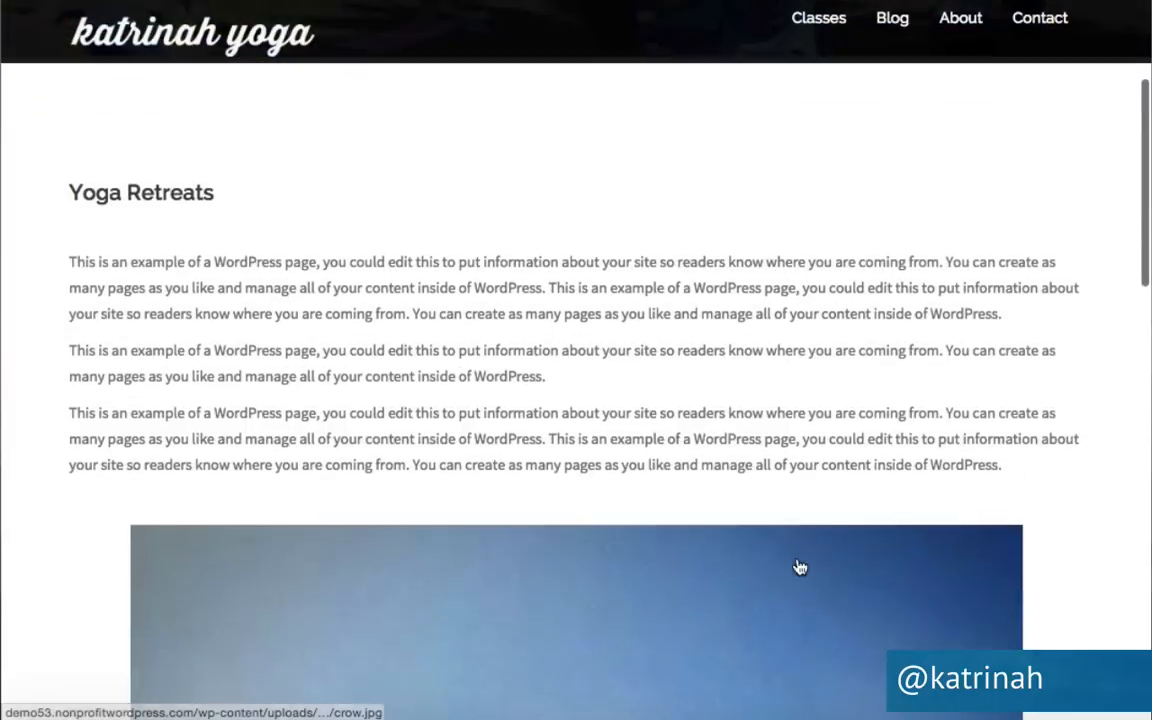
scroll(566, 535, up, 3)
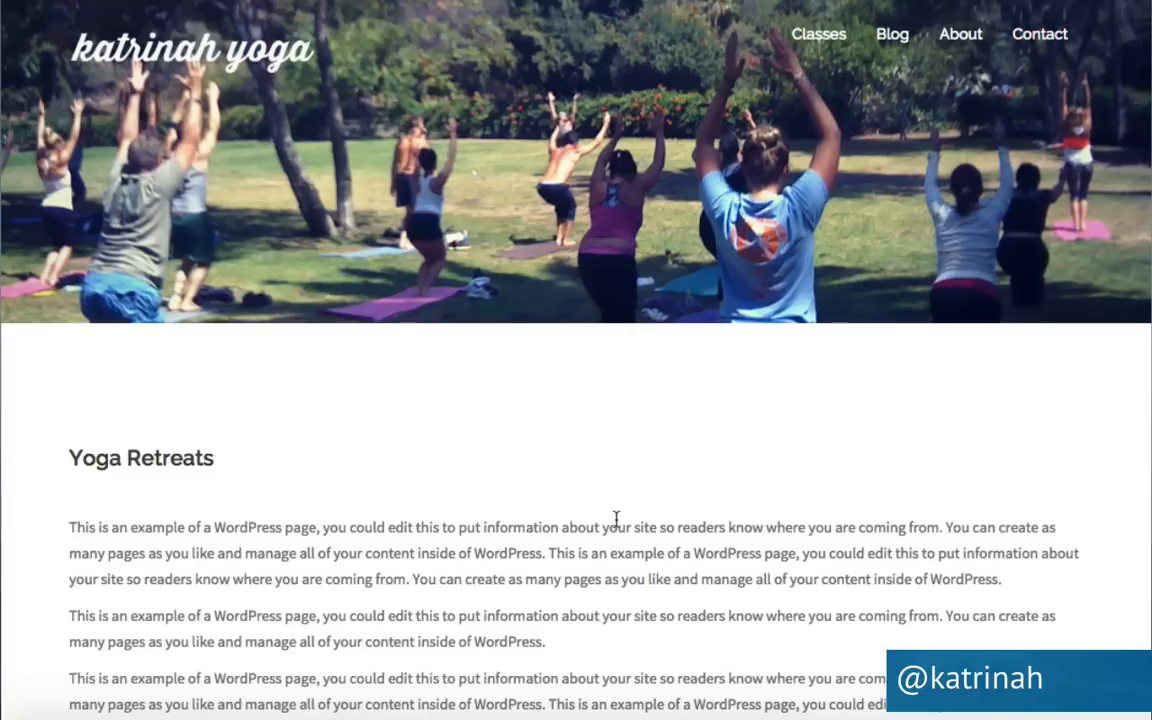
scroll(616, 519, down, 5)
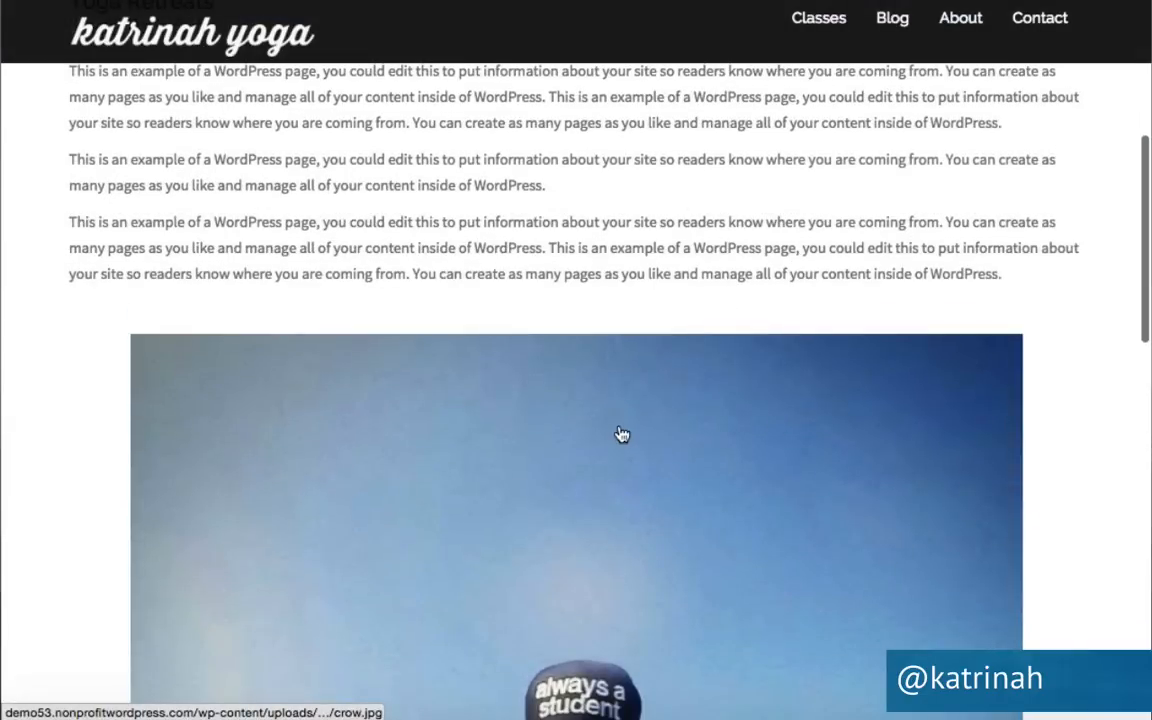
scroll(620, 434, up, 5)
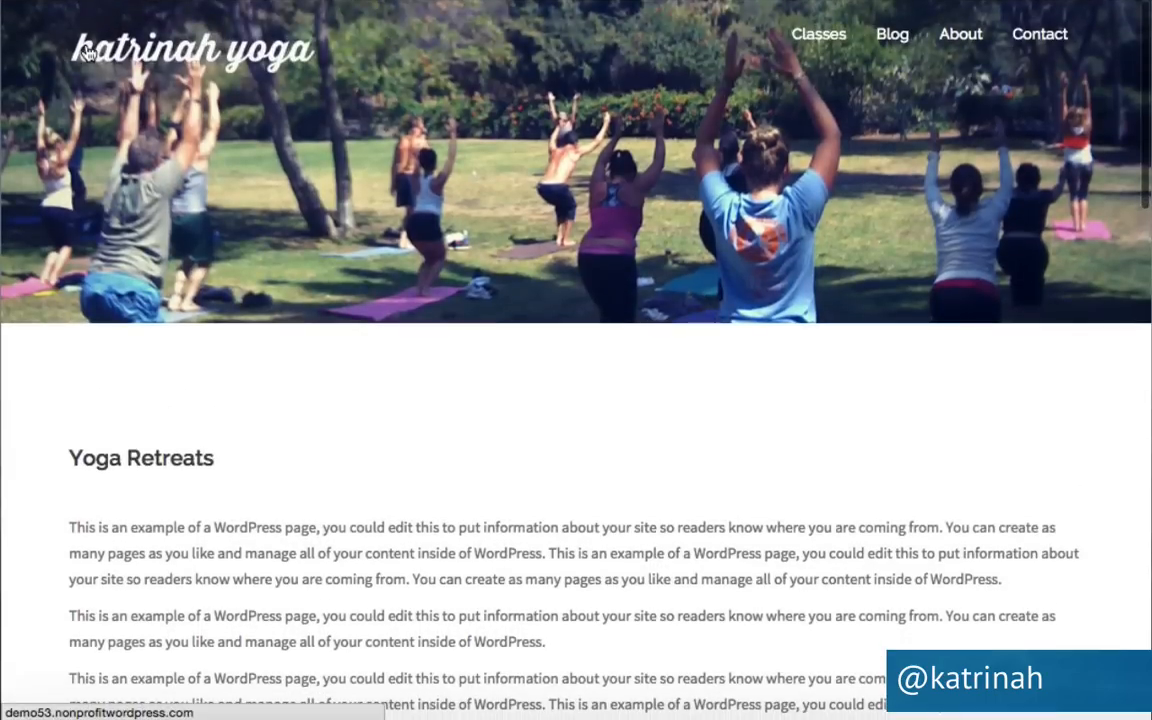
click(88, 52)
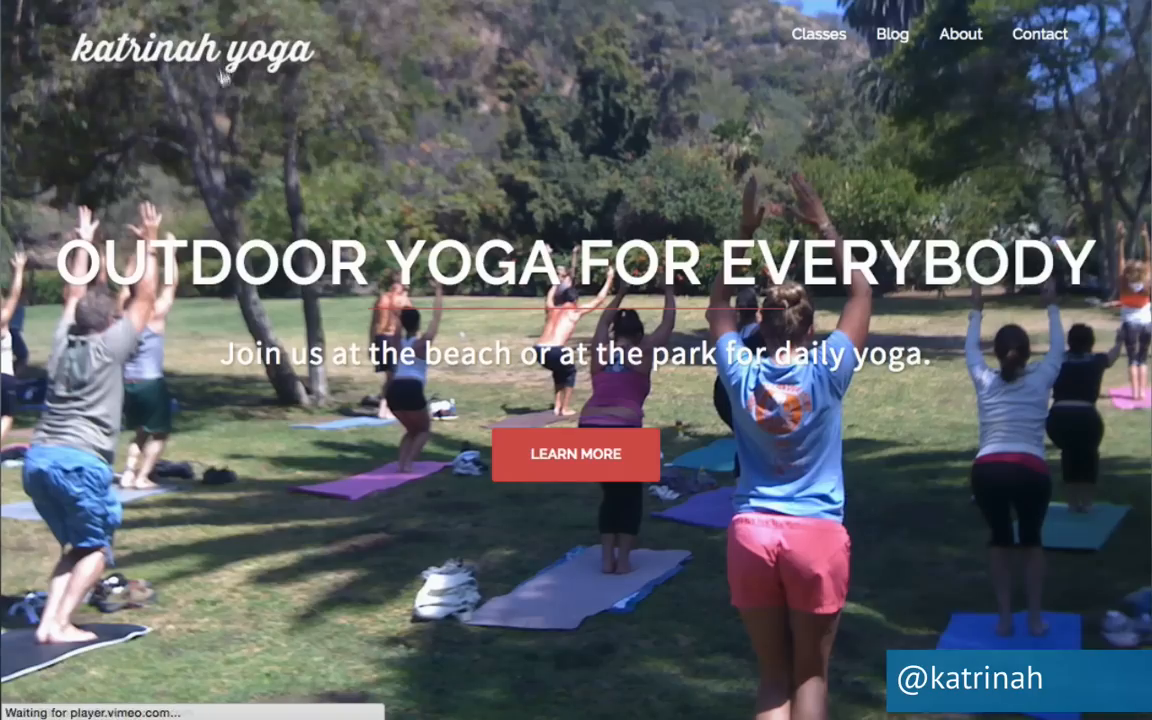
Open the Classes page via Learn More and scroll through it.
scroll(339, 512, down, 10)
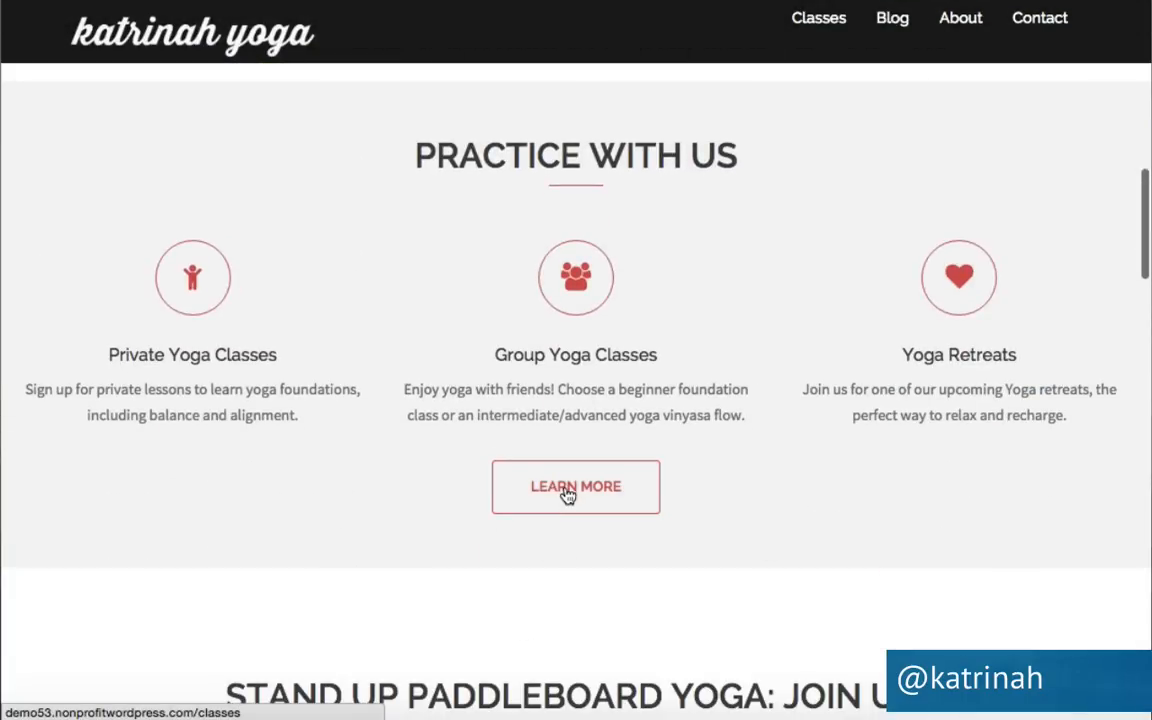
click(595, 487)
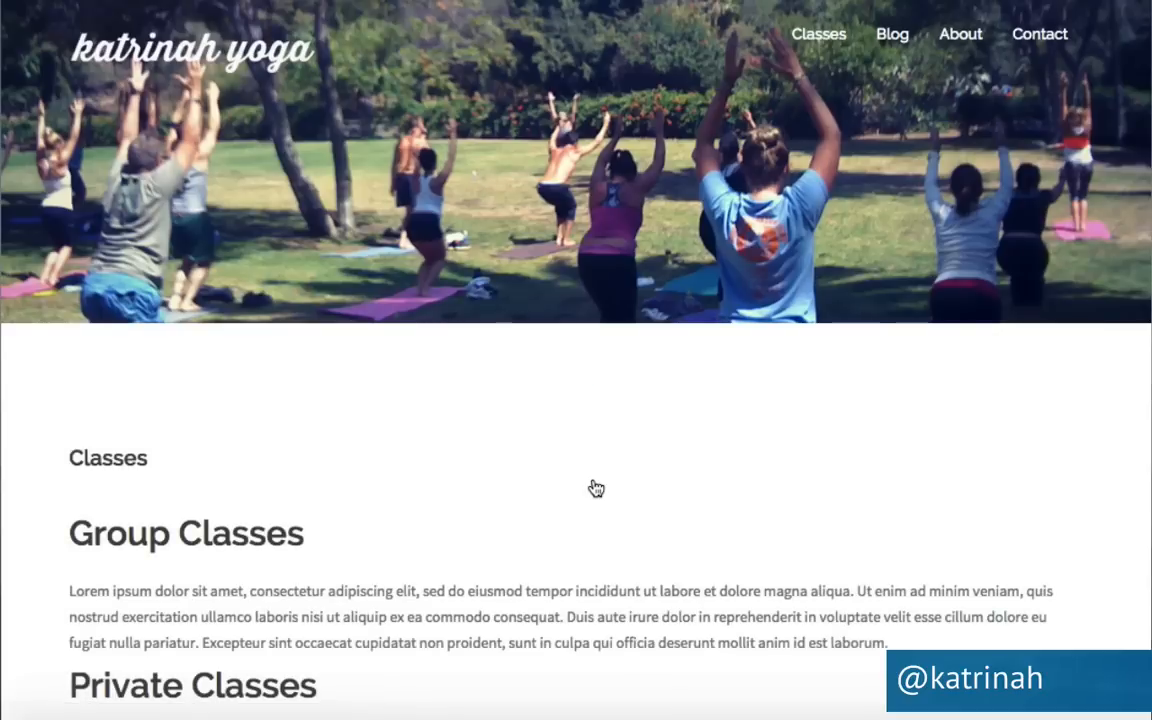
scroll(694, 494, down, 10)
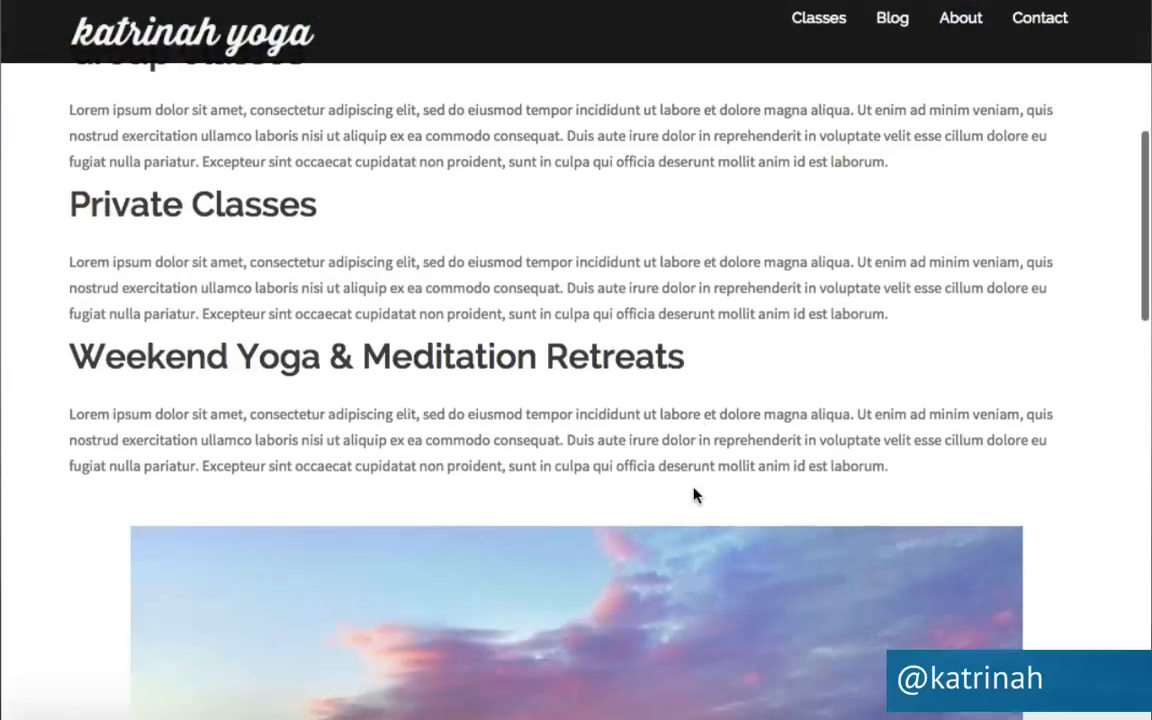
scroll(692, 494, down, 5)
scroll(692, 494, up, 15)
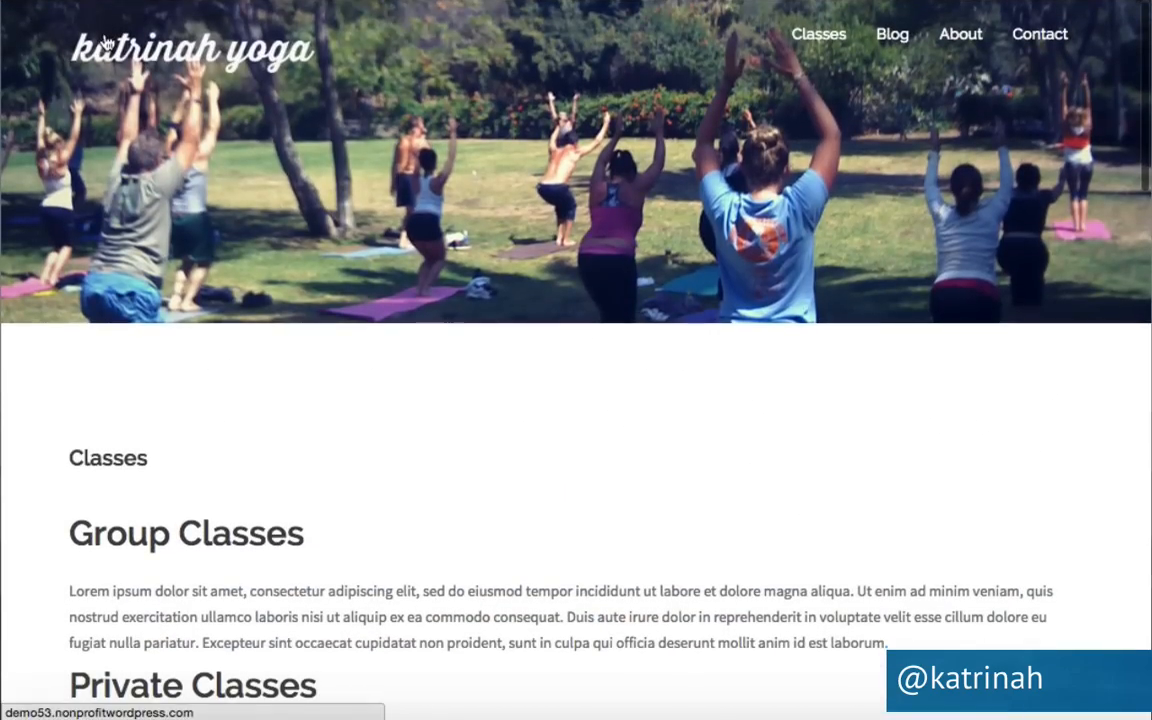
Back on the home page, briefly play the paddleboard yoga video, then scroll to Latest on the Blog.
click(106, 42)
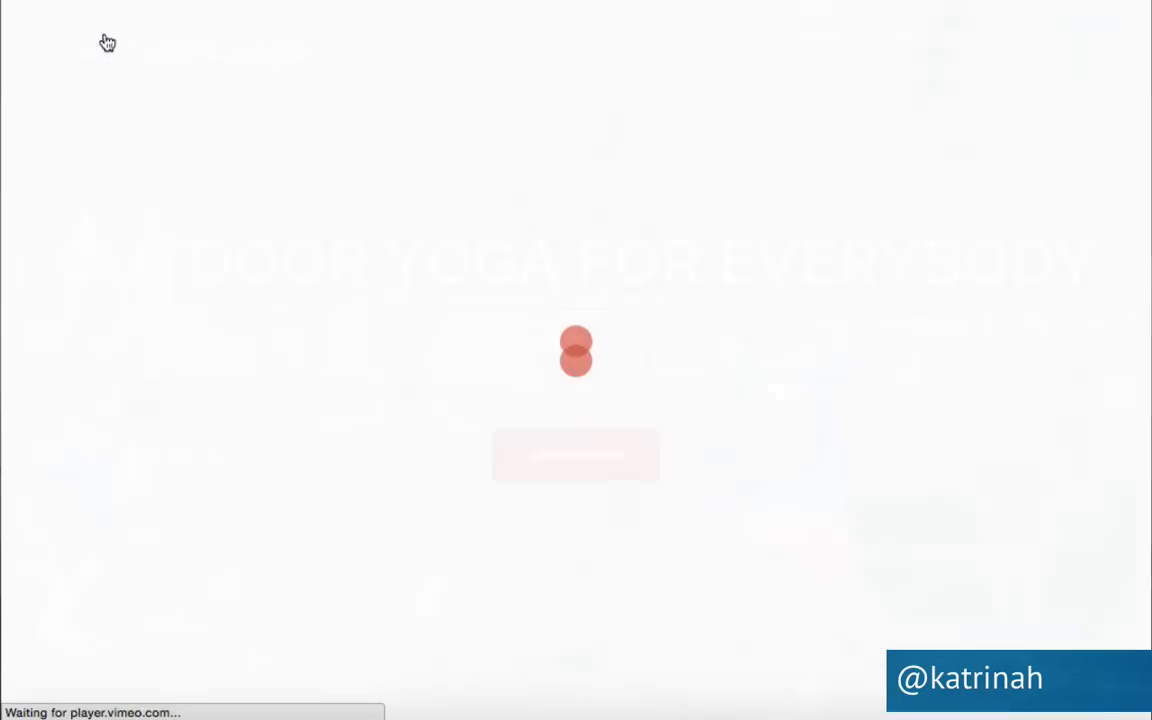
scroll(181, 502, down, 2)
scroll(181, 502, down, 12)
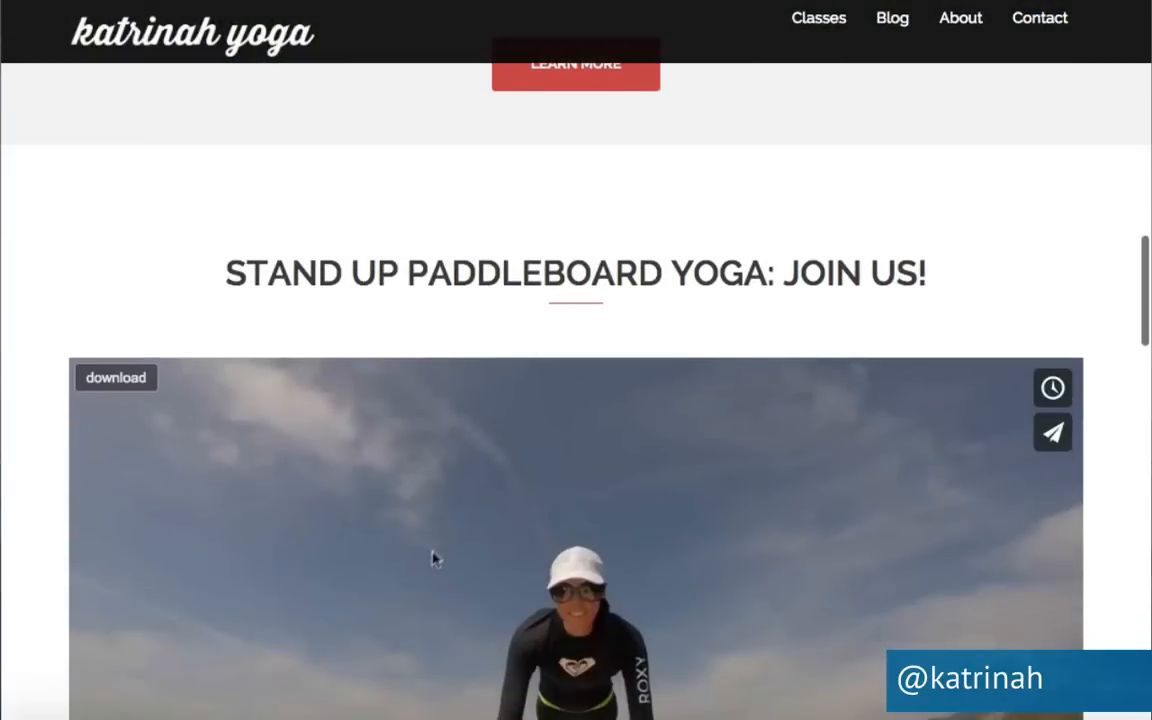
scroll(441, 545, down, 4)
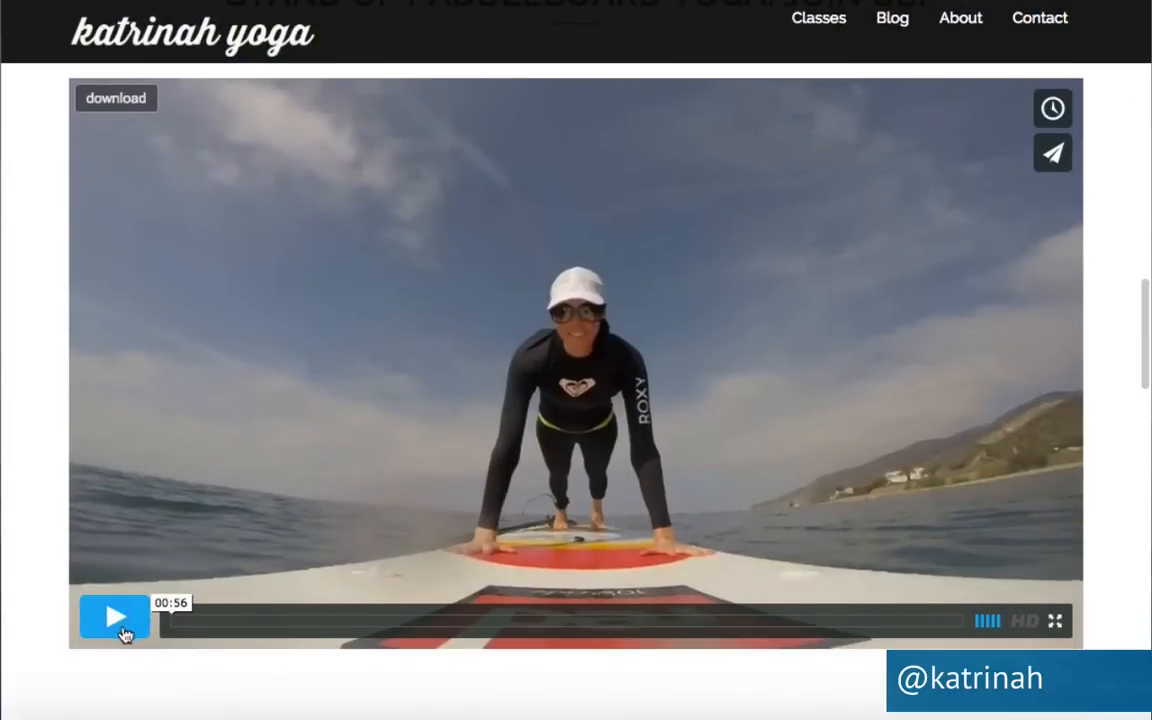
click(122, 633)
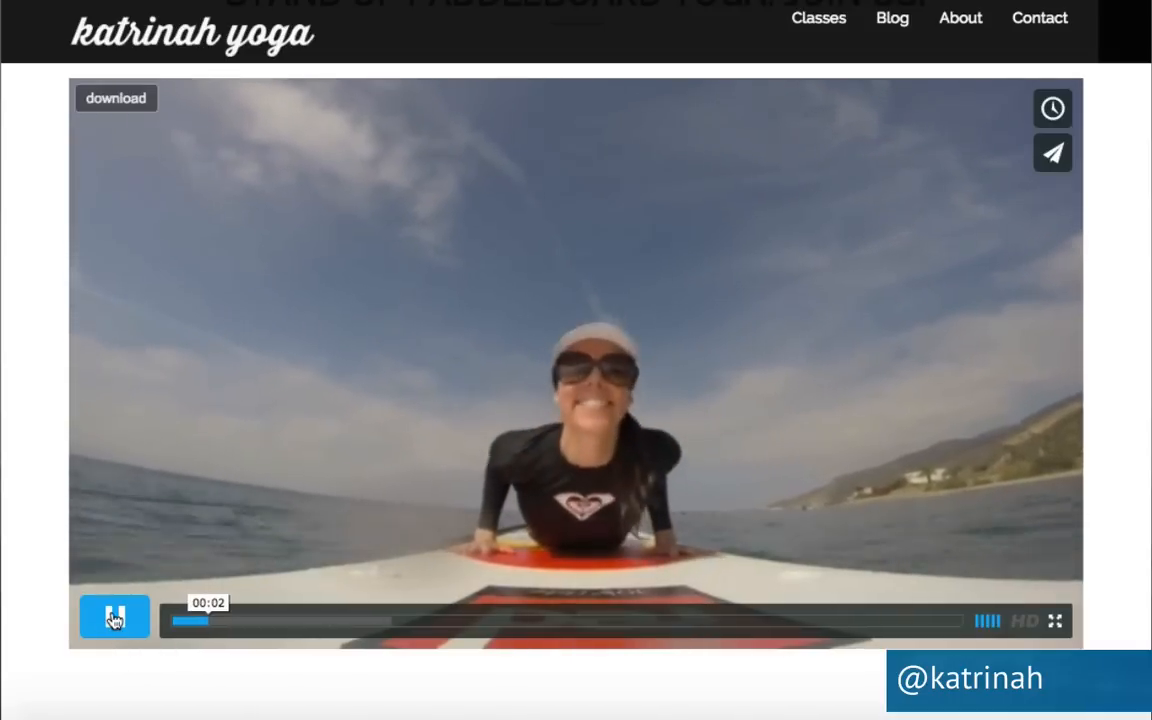
click(114, 620)
scroll(418, 520, down, 4)
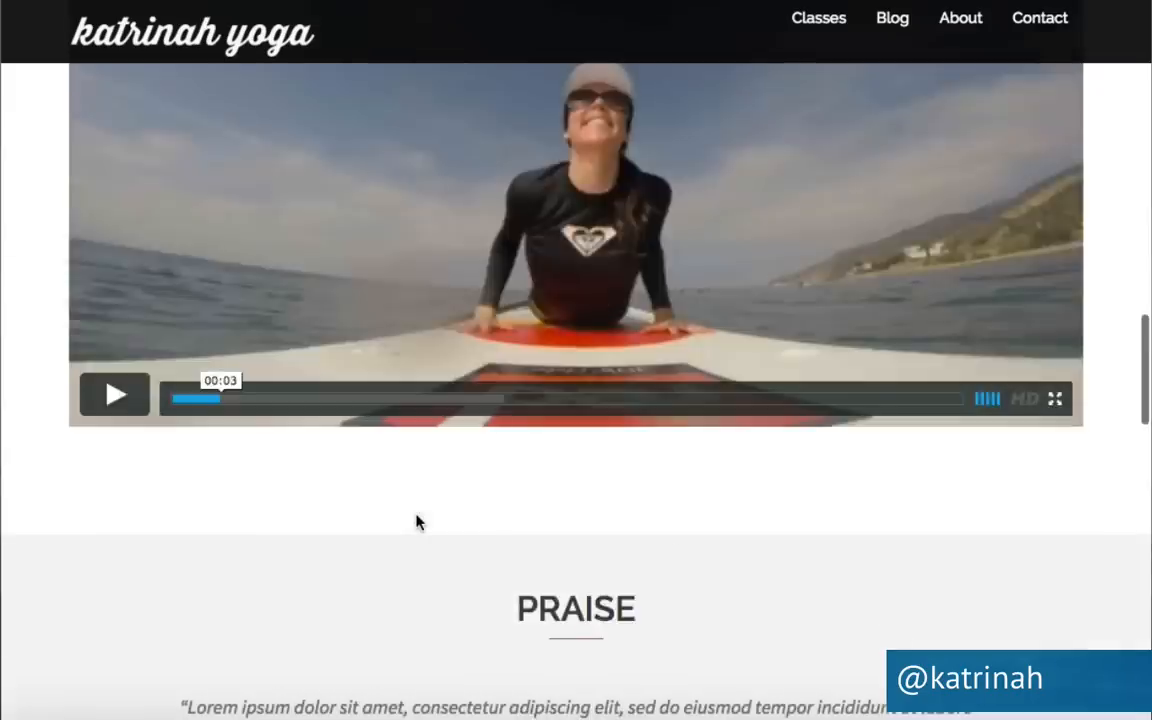
scroll(419, 522, down, 5)
scroll(419, 522, up, 1)
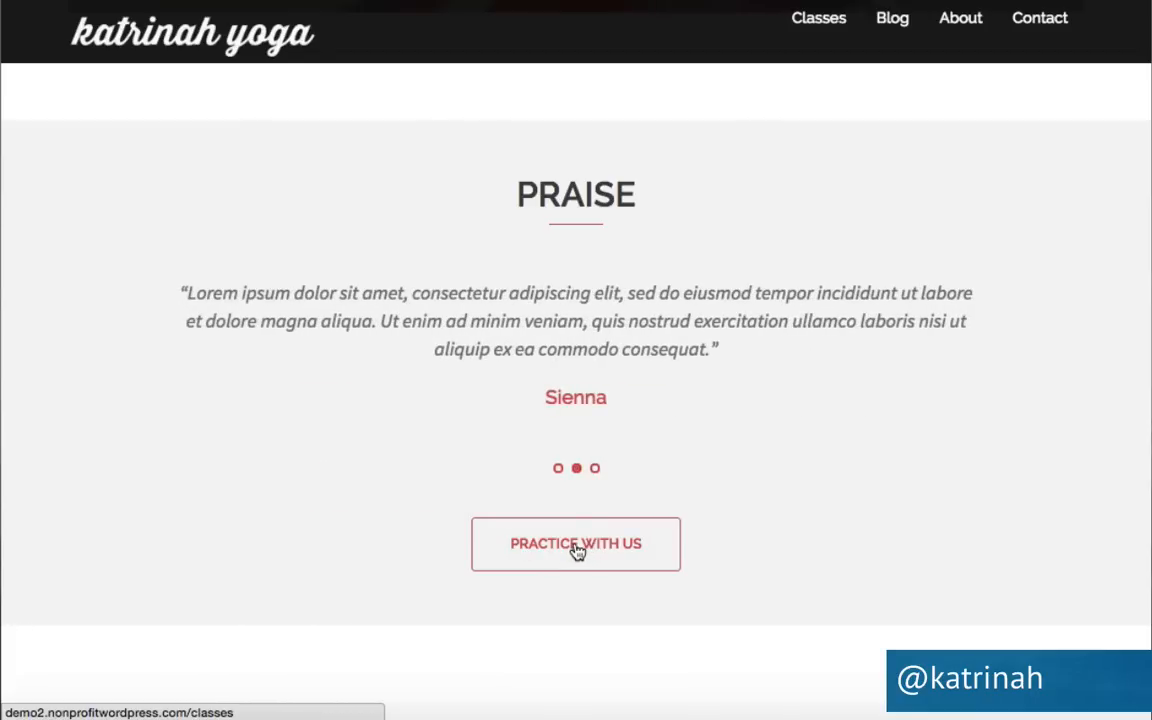
scroll(836, 507, down, 5)
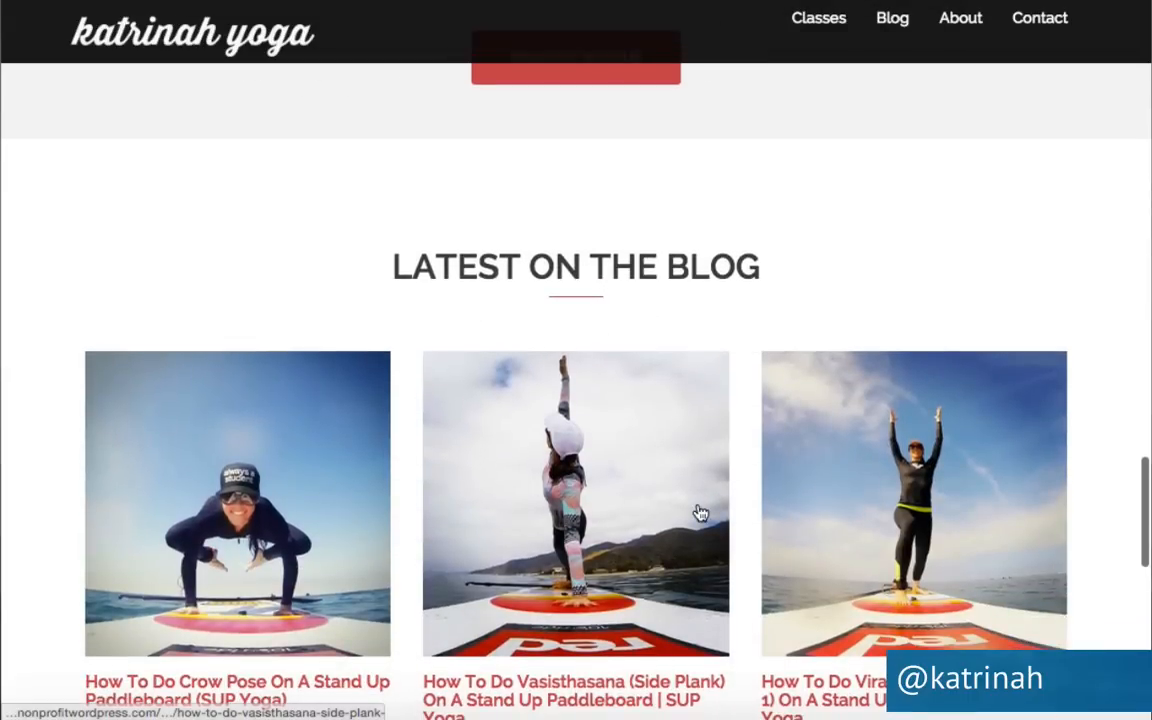
scroll(700, 513, down, 1)
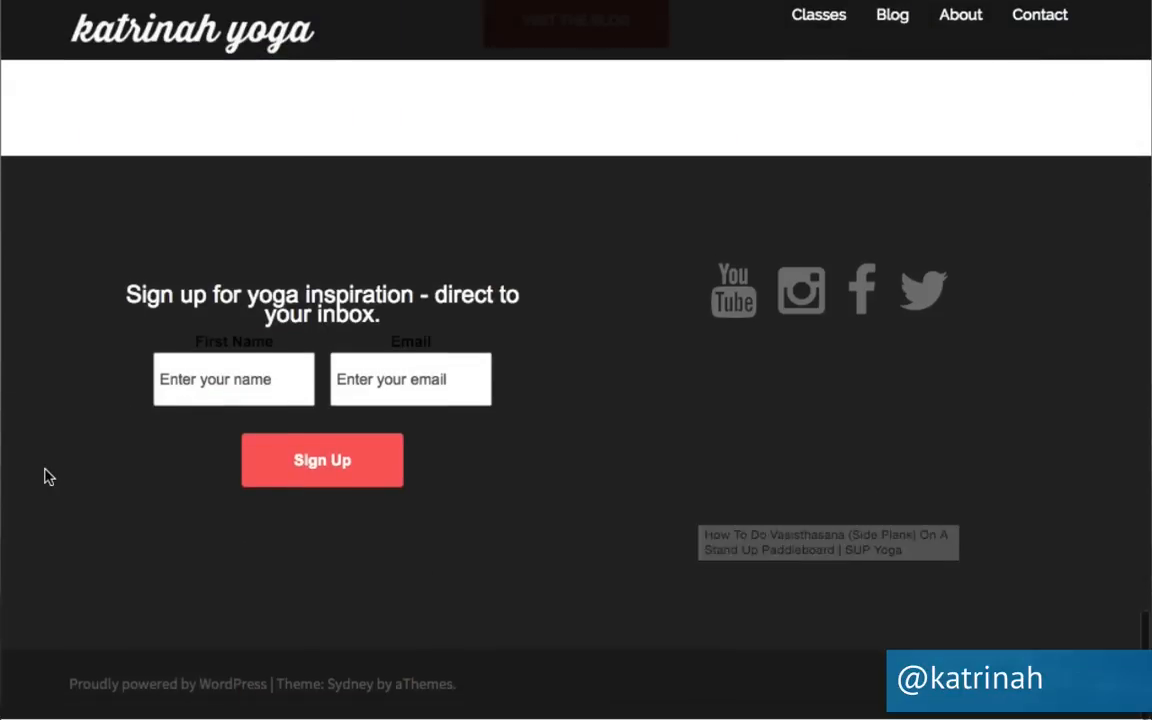
scroll(45, 476, up, 5)
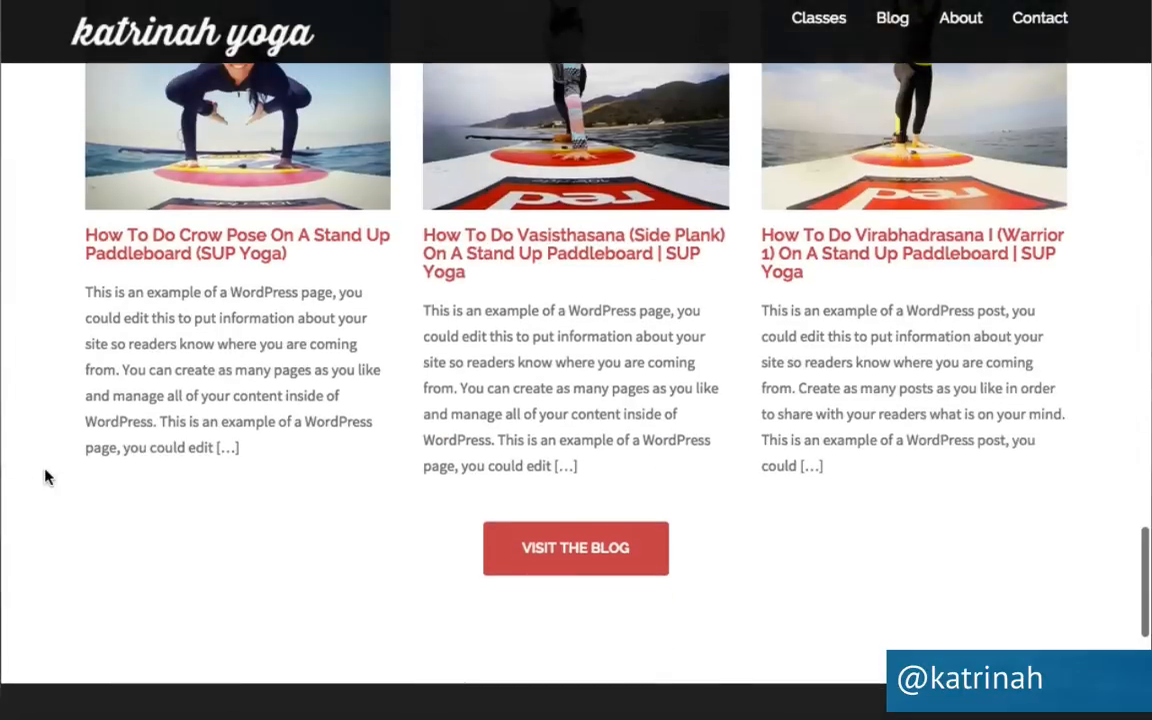
Open the blog page and scroll through its posts and sidebar widgets.
click(567, 559)
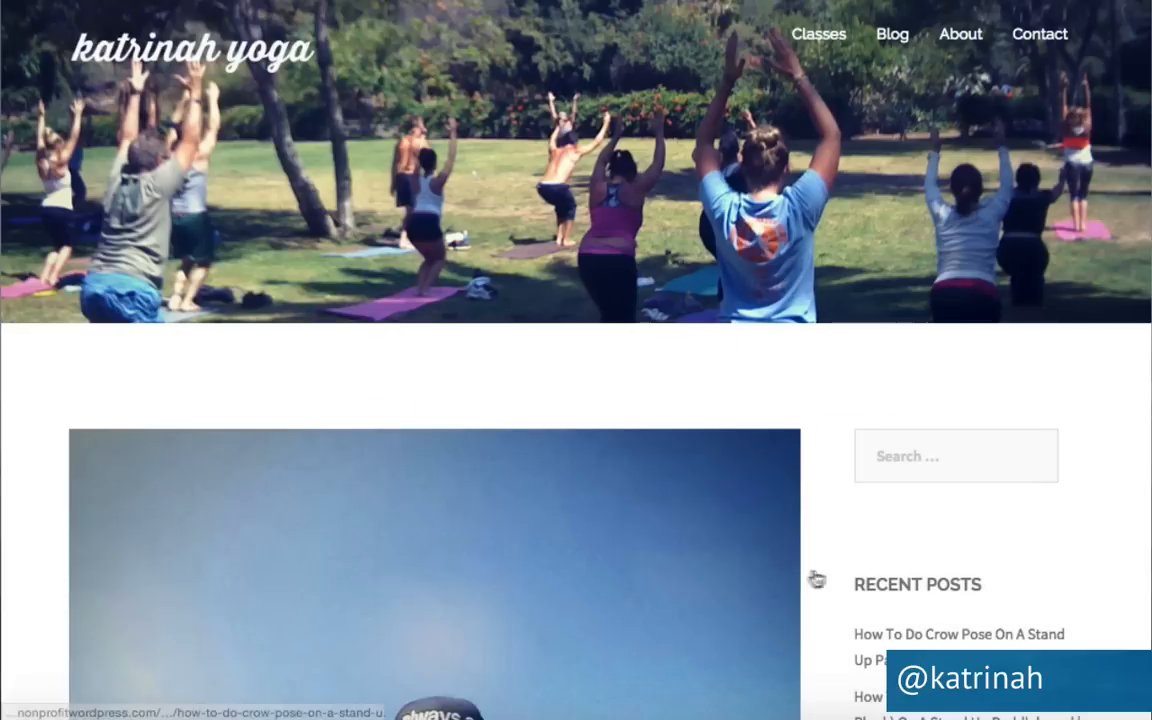
scroll(817, 560, down, 10)
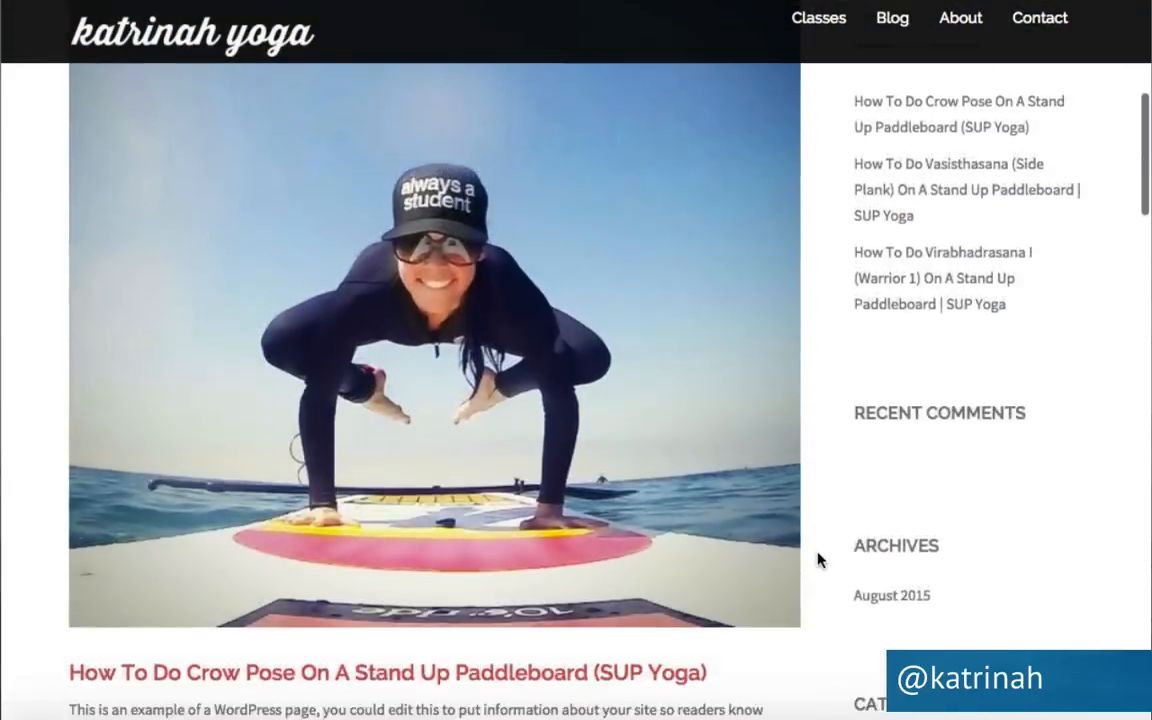
scroll(817, 560, down, 12)
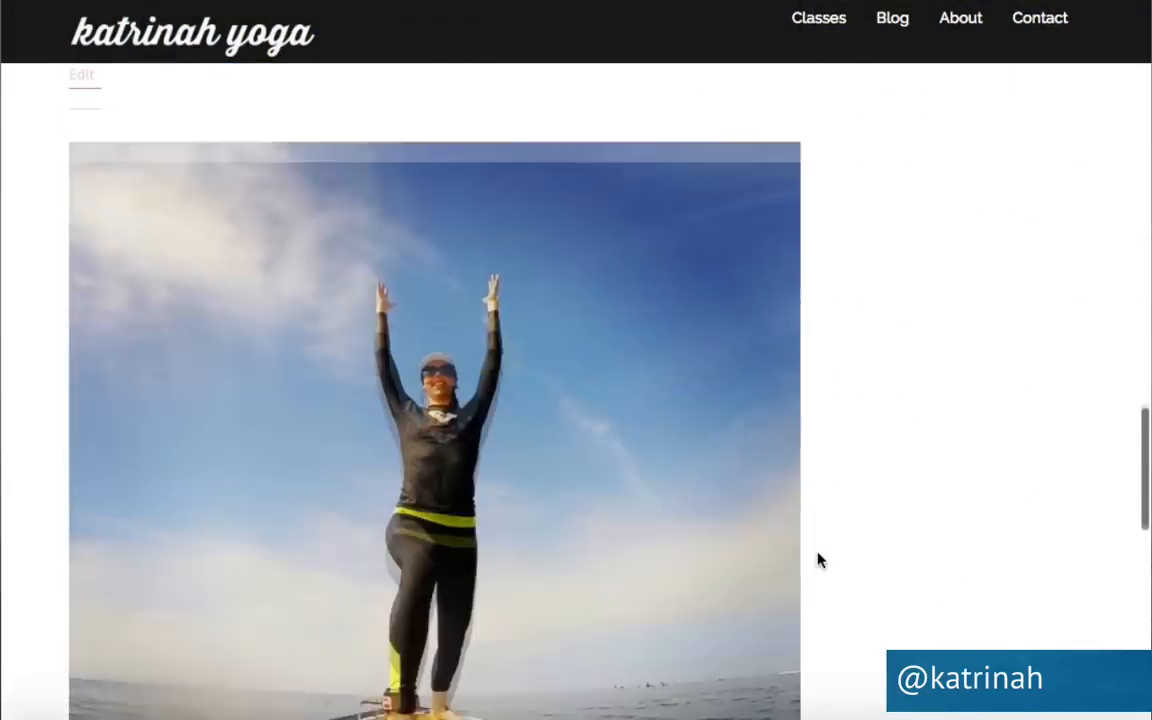
scroll(817, 560, down, 3)
scroll(817, 560, up, 20)
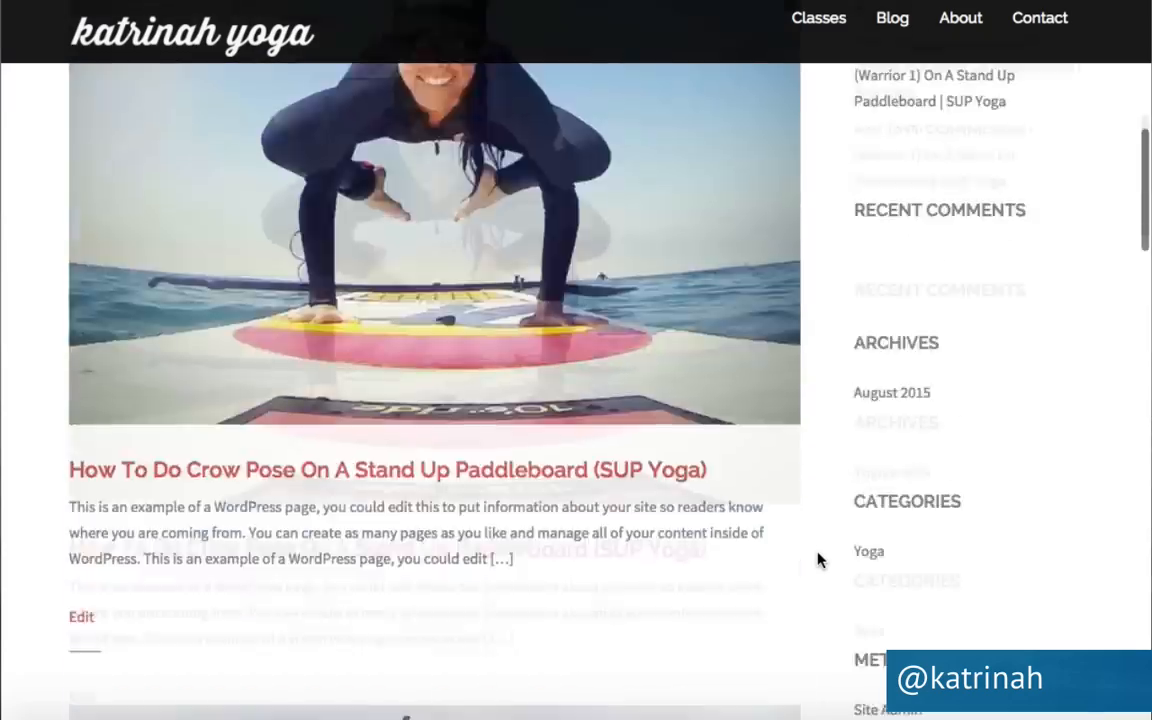
scroll(817, 560, down, 2)
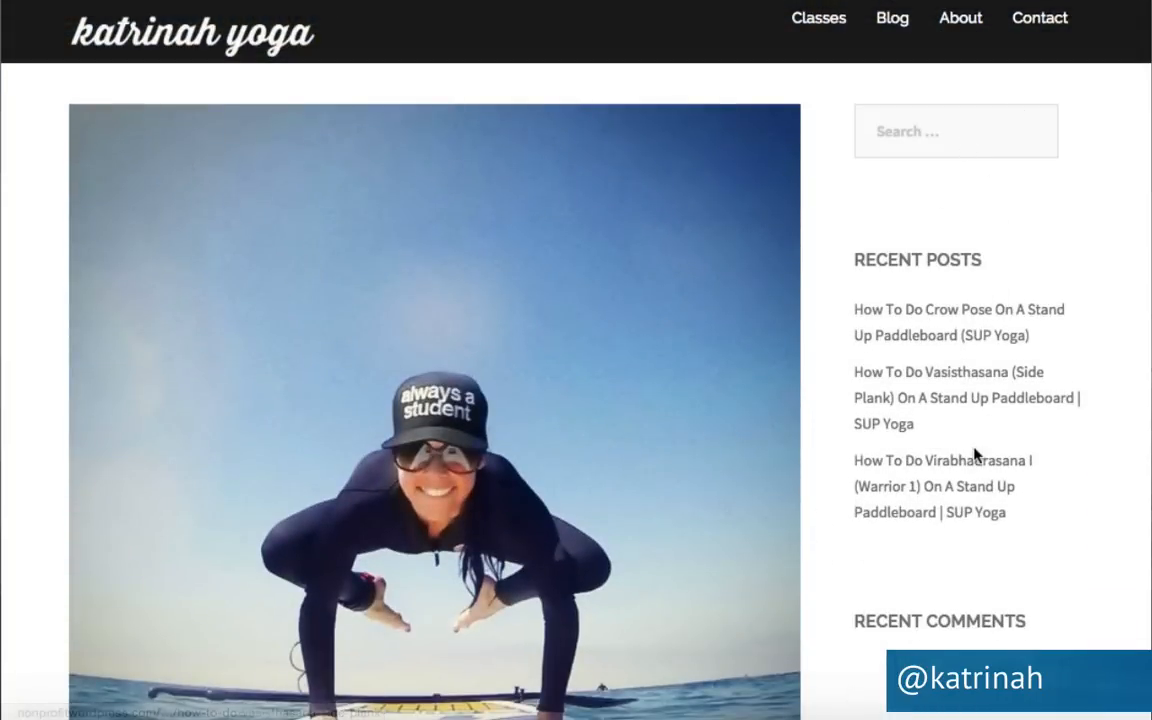
scroll(977, 455, down, 2)
scroll(977, 507, down, 2)
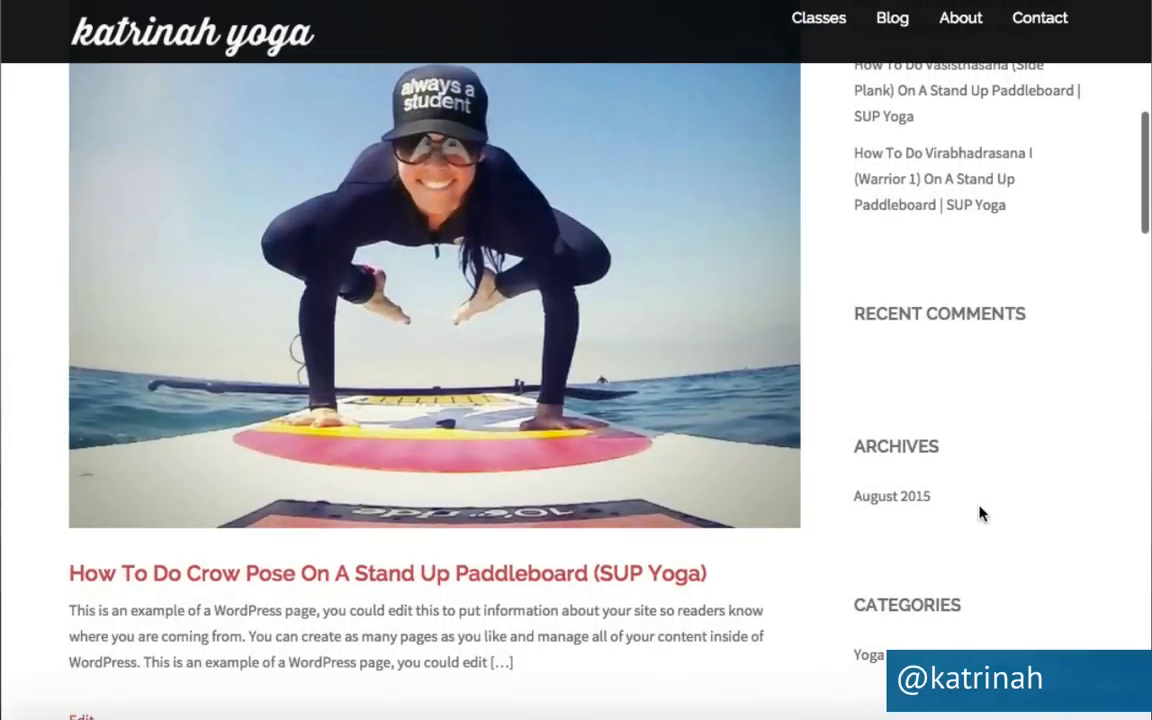
scroll(922, 531, down, 5)
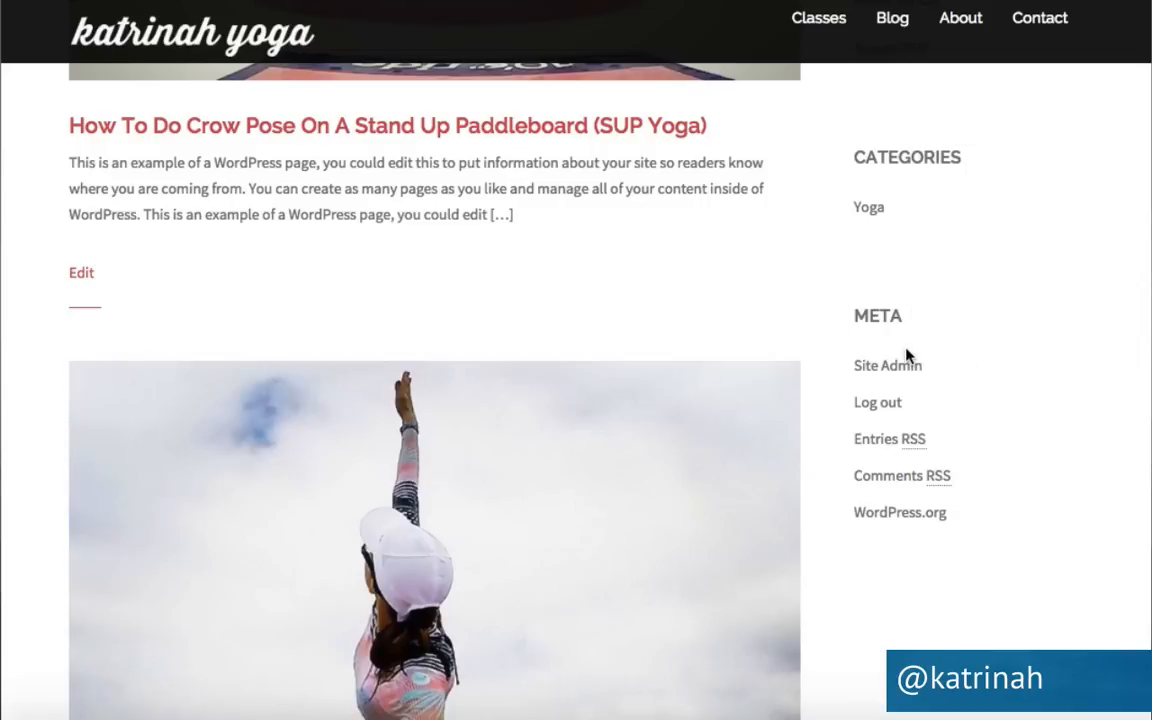
scroll(905, 350, up, 10)
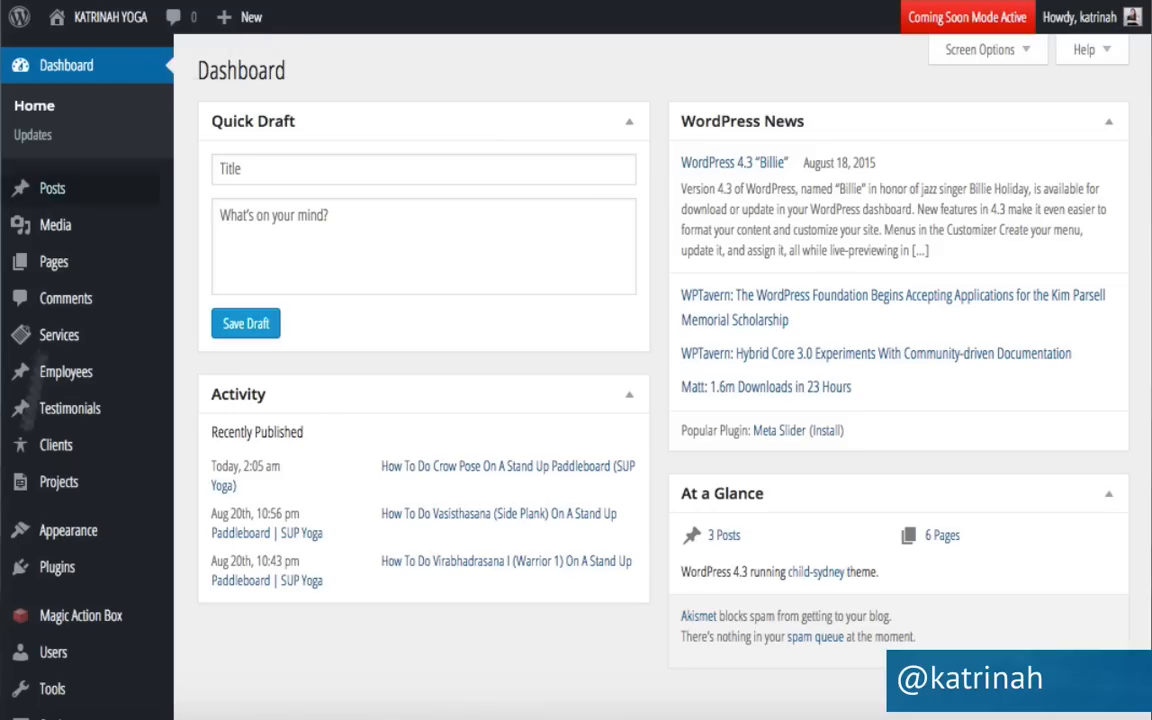
In Appearance > Widgets, delete the Meta widget from the Sidebar.
mouse_move(61, 541)
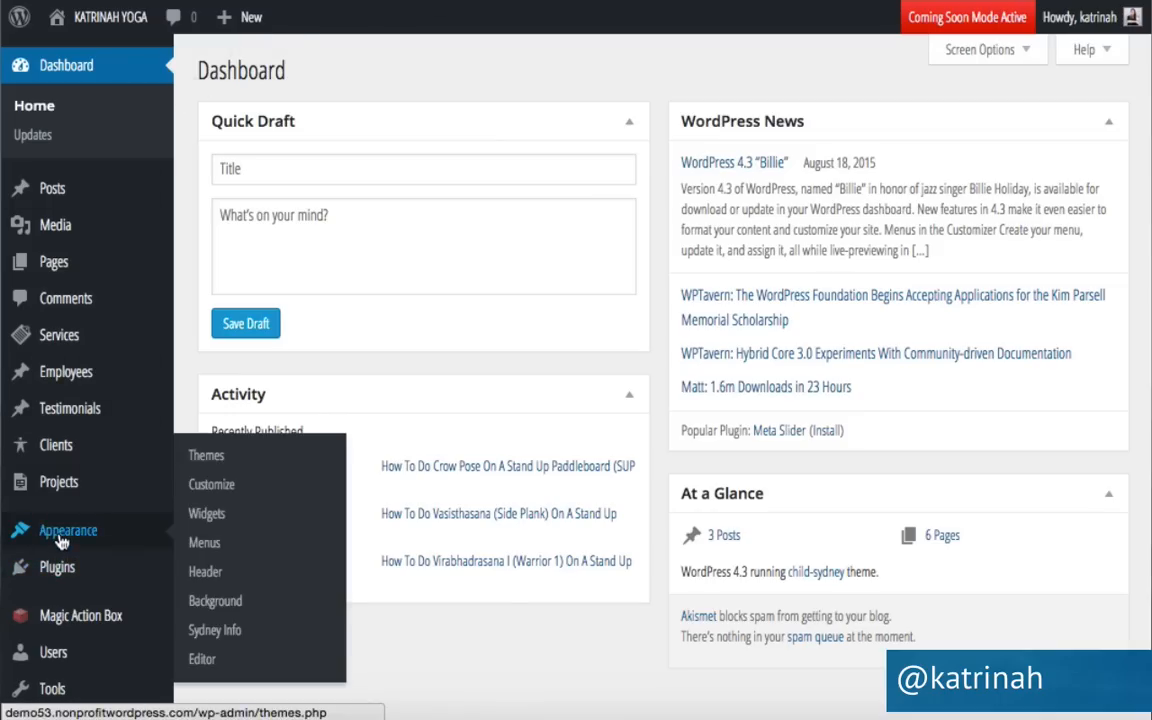
click(201, 517)
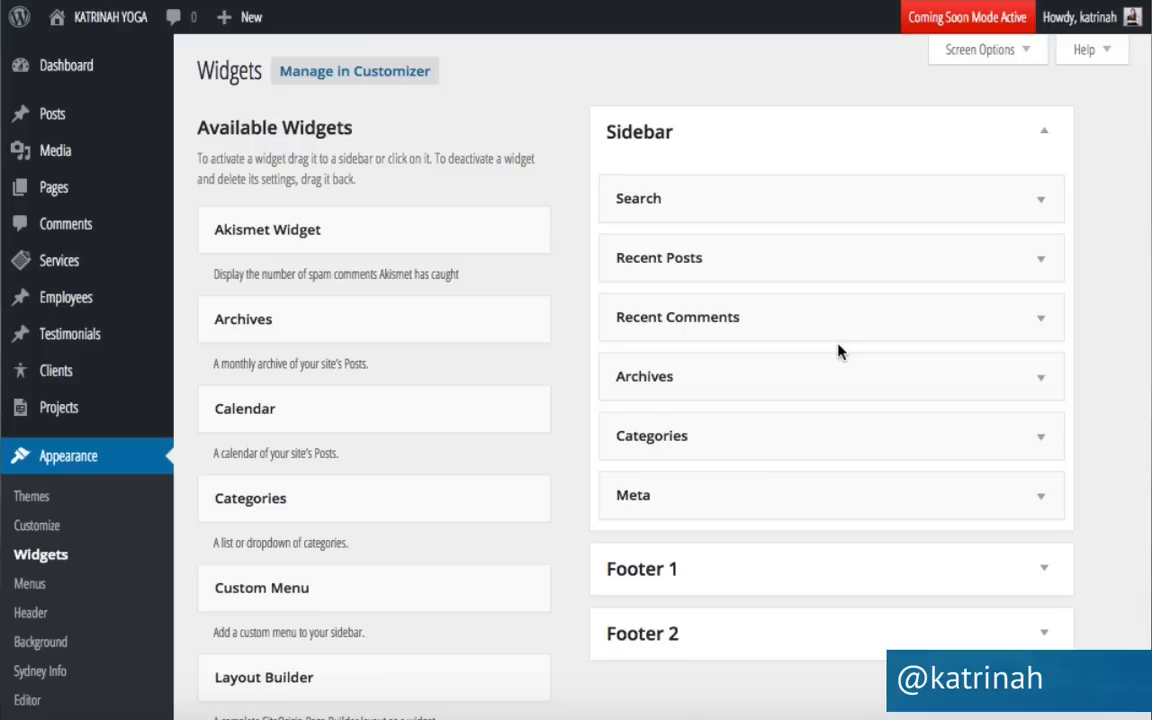
click(1040, 500)
scroll(1039, 494, down, 1)
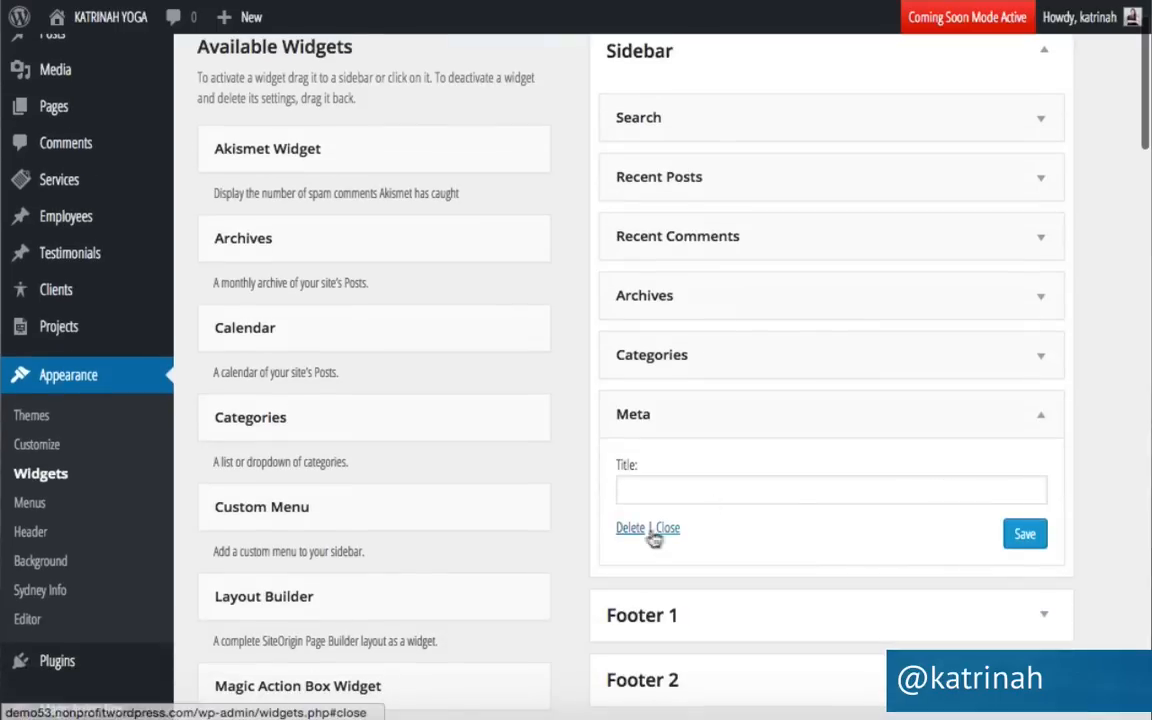
click(620, 530)
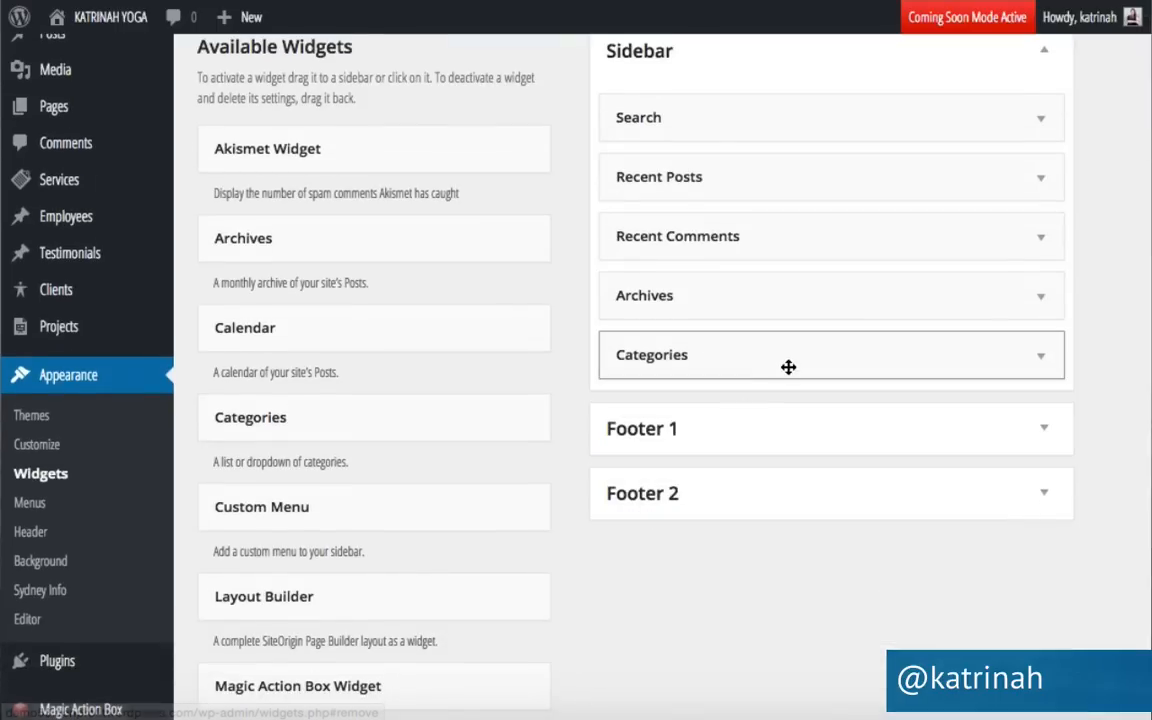
Drag Categories, Archives, Recent Comments and Recent Posts out of the Sidebar, leaving only Search.
drag(788, 361, 308, 390)
drag(841, 301, 321, 327)
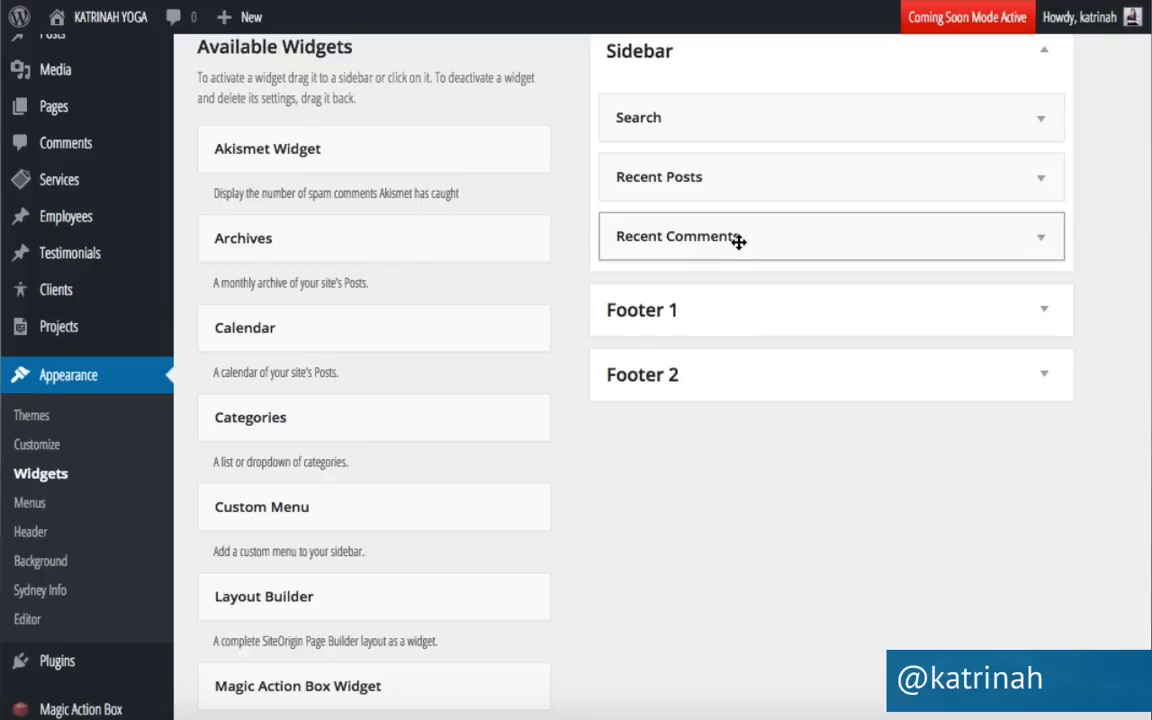
drag(738, 239, 298, 255)
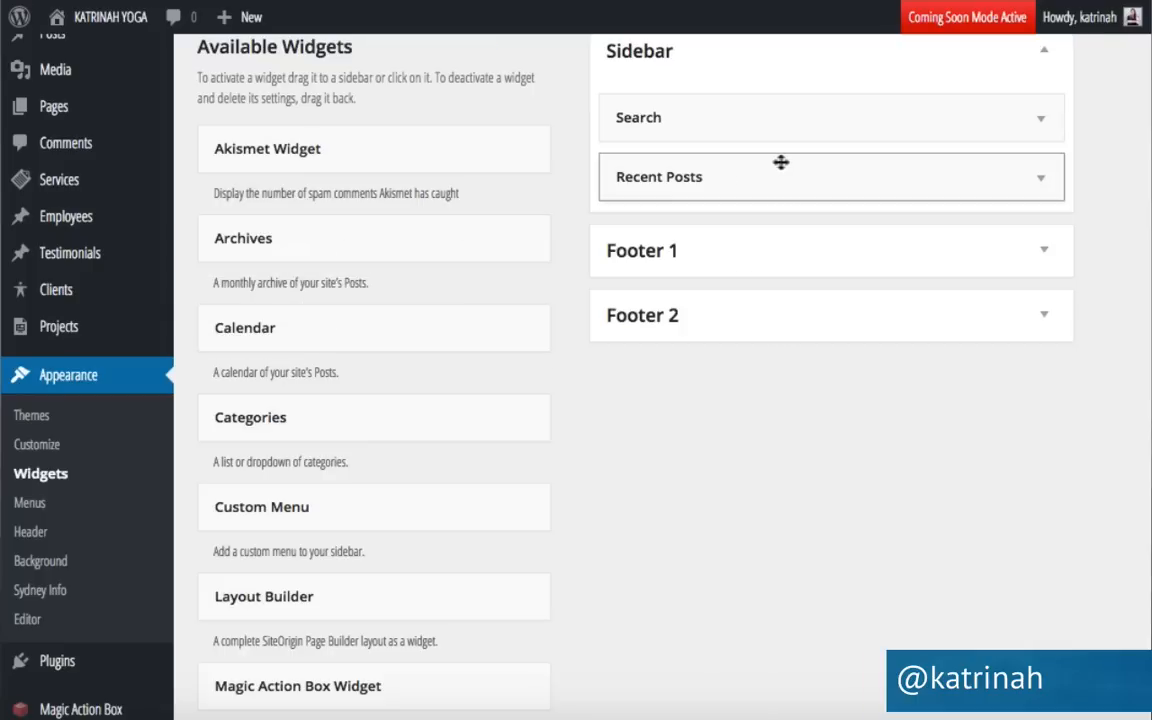
drag(790, 173, 338, 232)
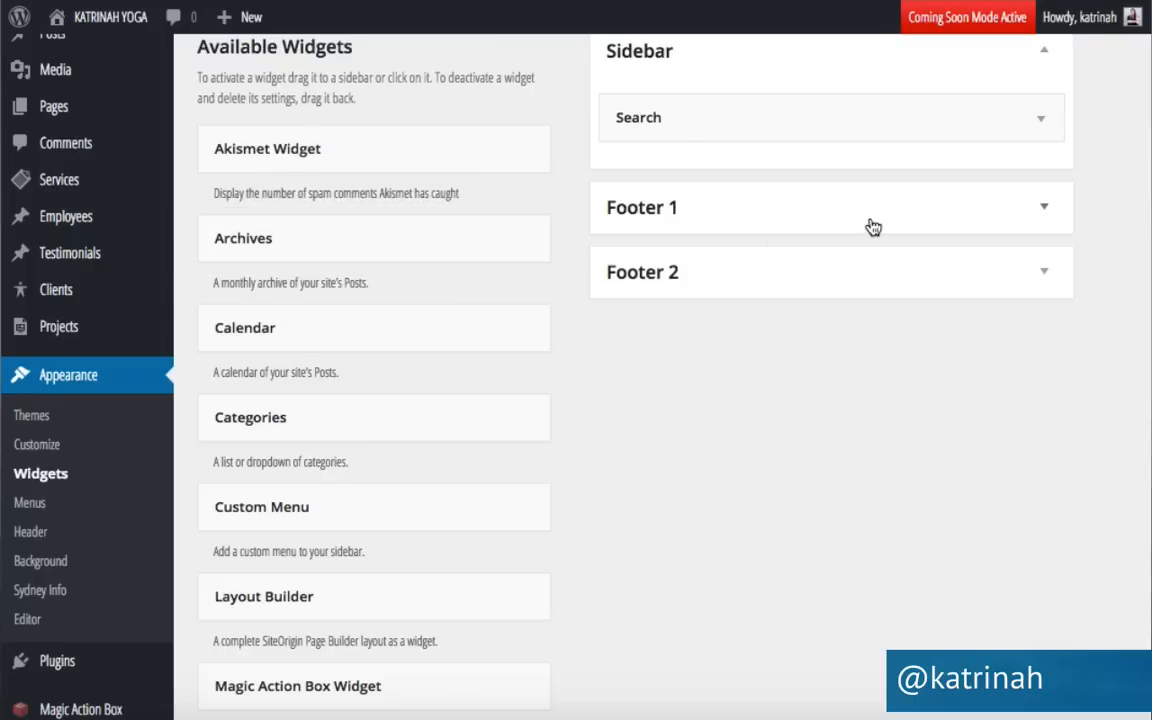
scroll(869, 226, up, 2)
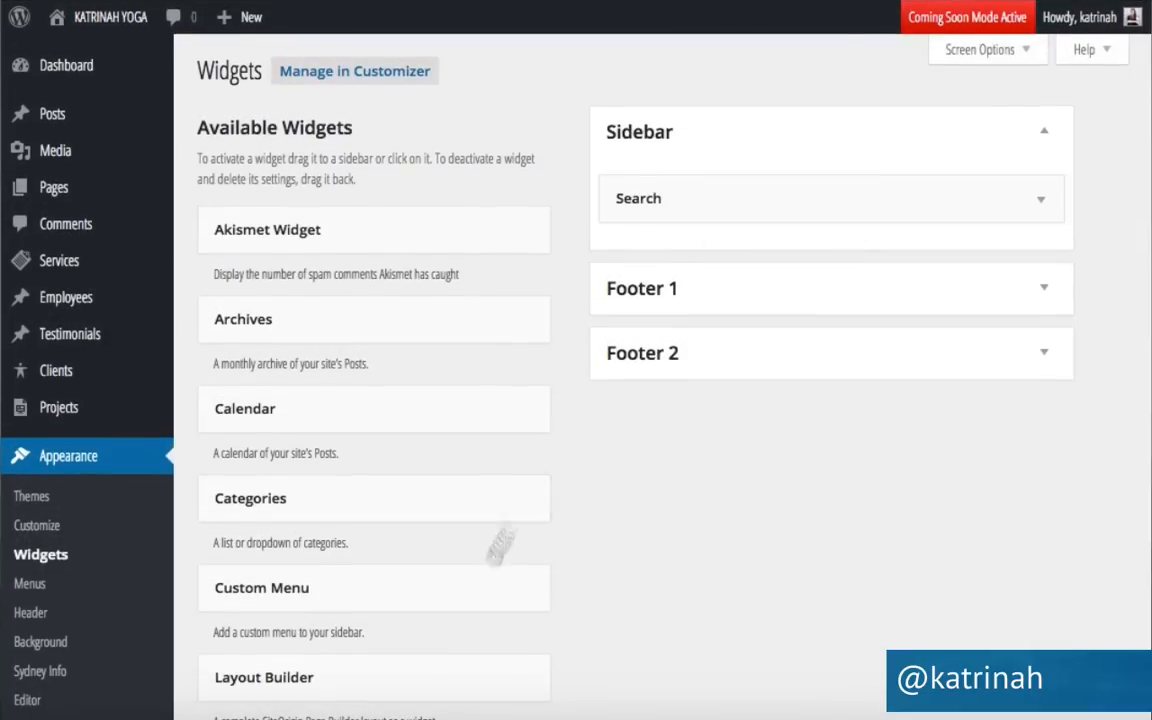
scroll(478, 582, down, 1)
Place the Magic Action Box widget above Search, set to the Sidebar action box, and save it.
scroll(478, 582, down, 5)
scroll(478, 582, up, 3)
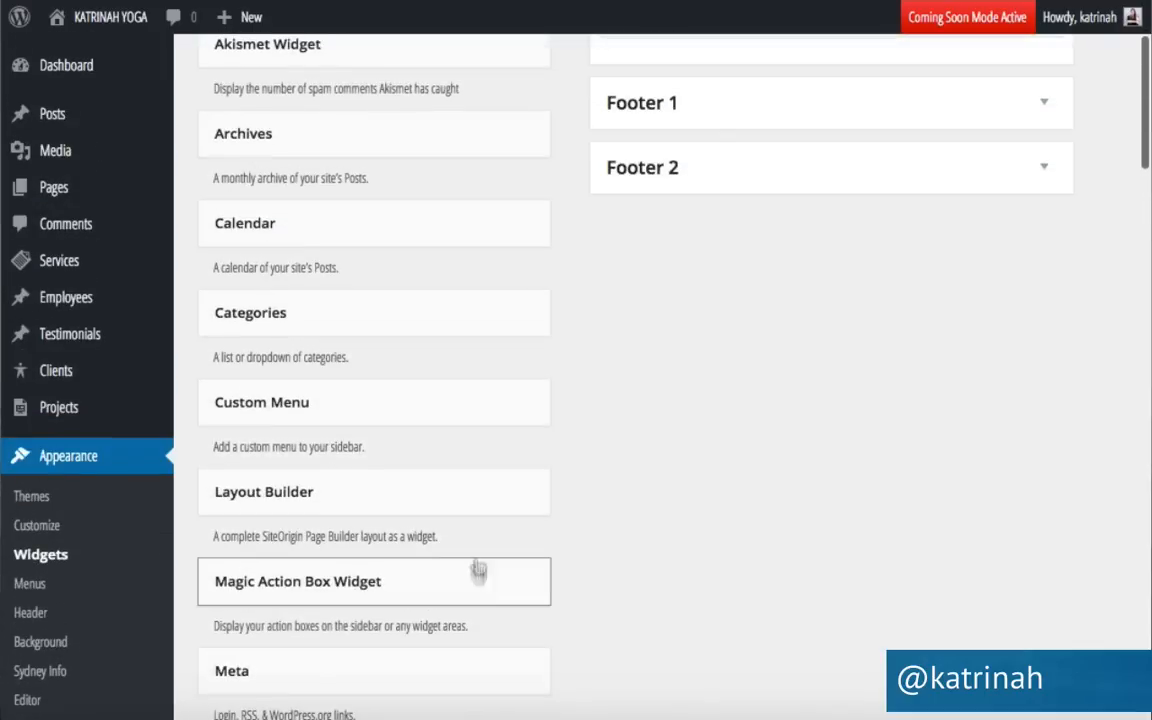
drag(293, 595, 676, 180)
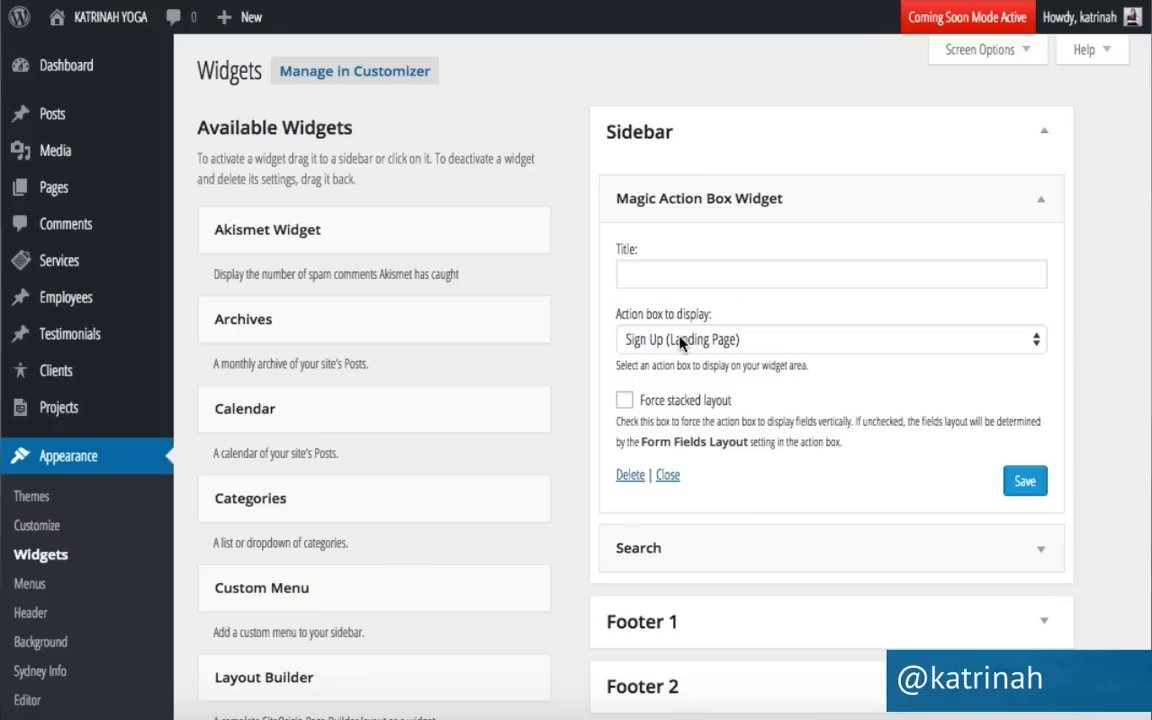
click(650, 340)
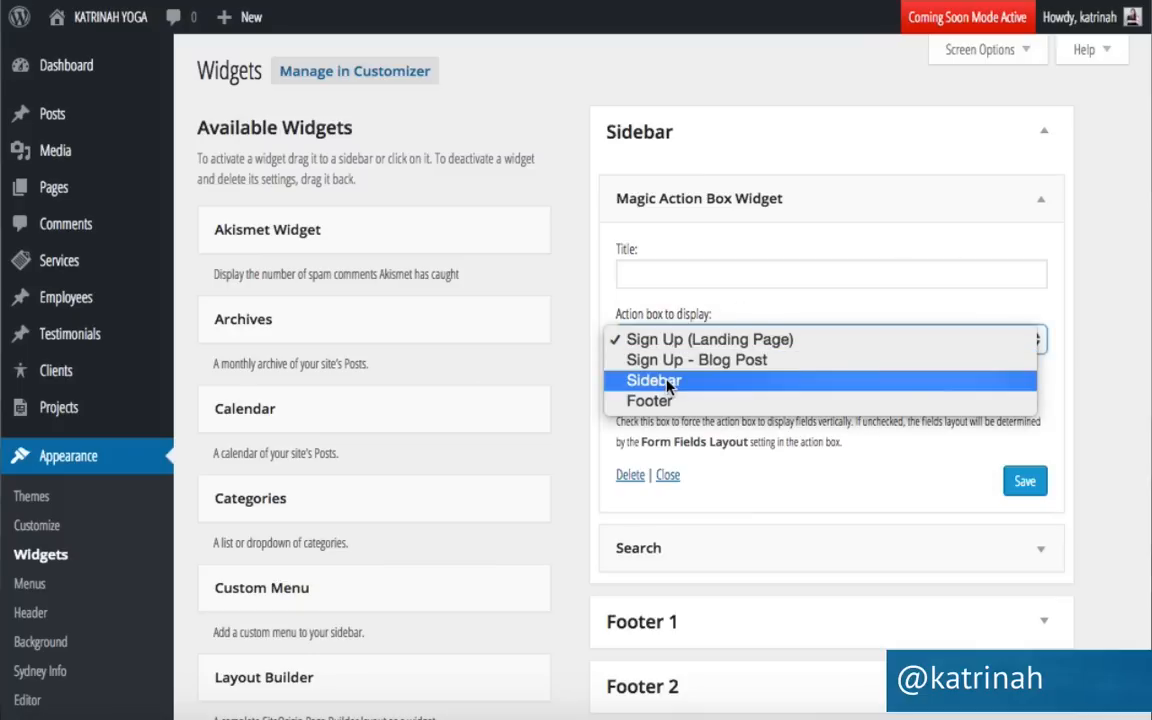
click(665, 382)
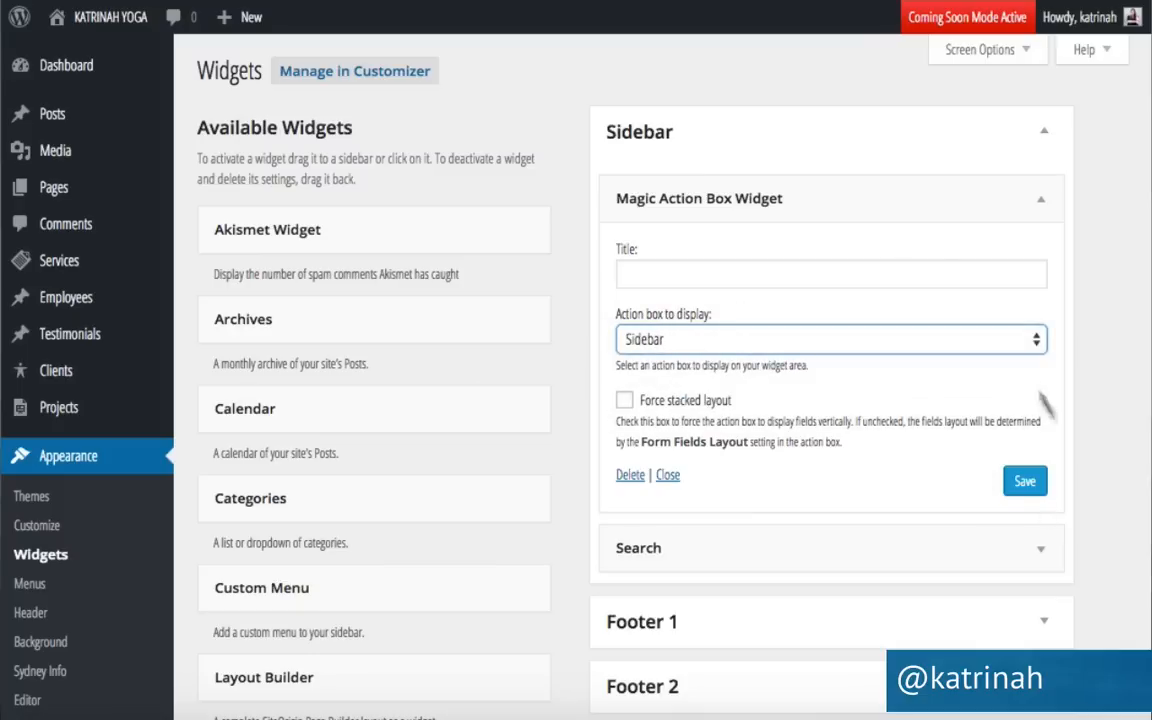
click(1025, 482)
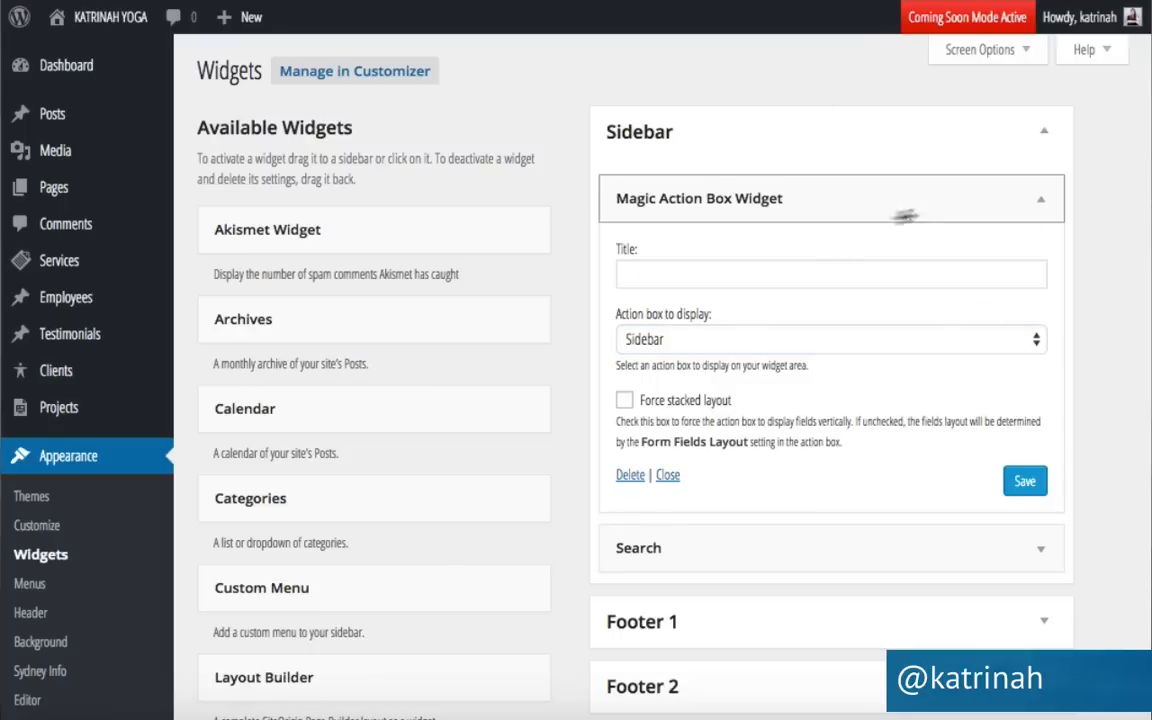
click(1038, 203)
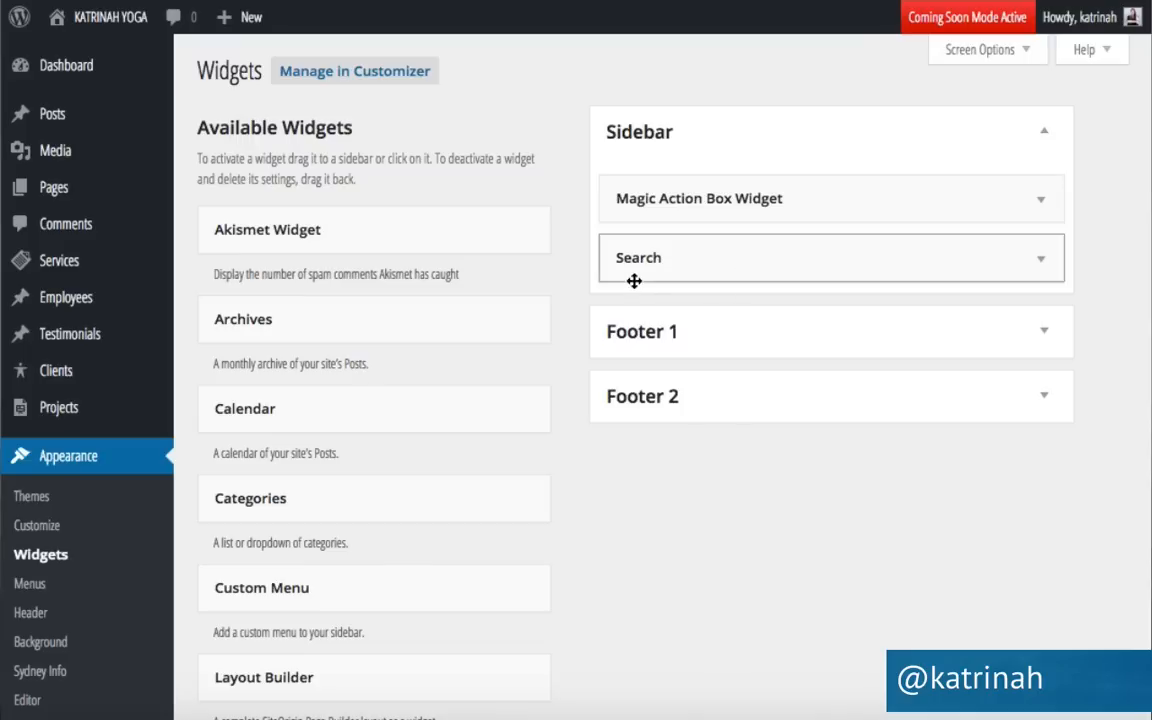
scroll(543, 460, down, 2)
Add Recent Posts below Search showing 3 posts, save it, and open the live site.
scroll(543, 460, down, 7)
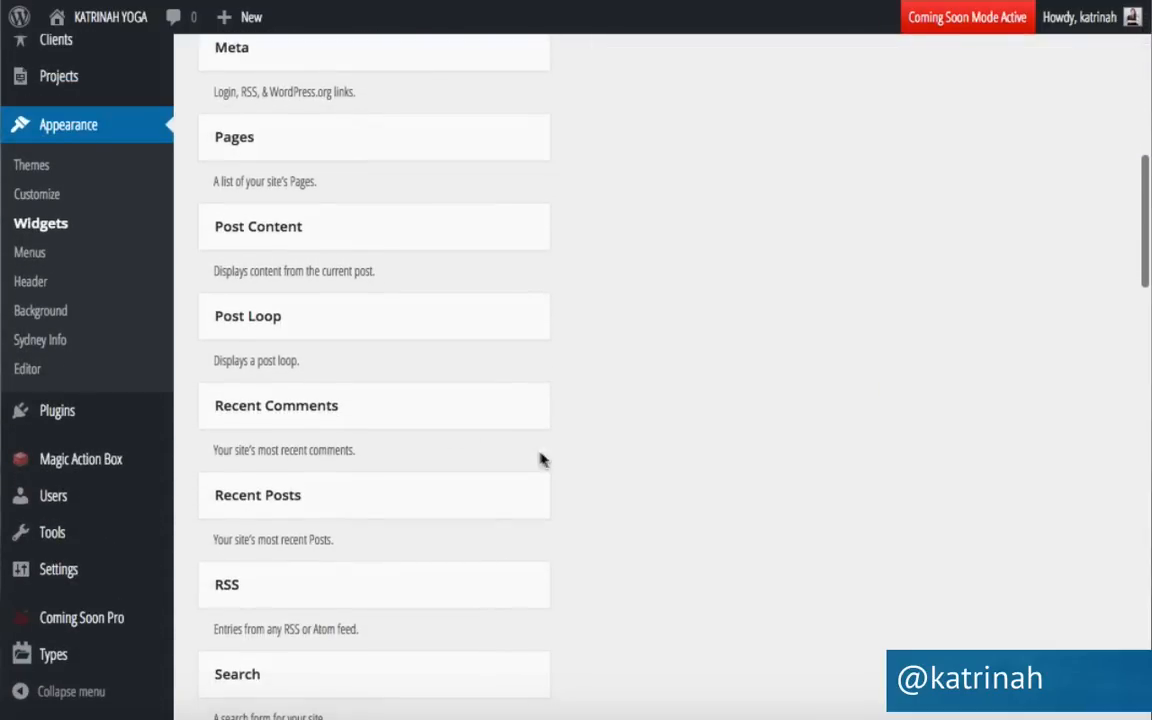
scroll(286, 498, up, 9)
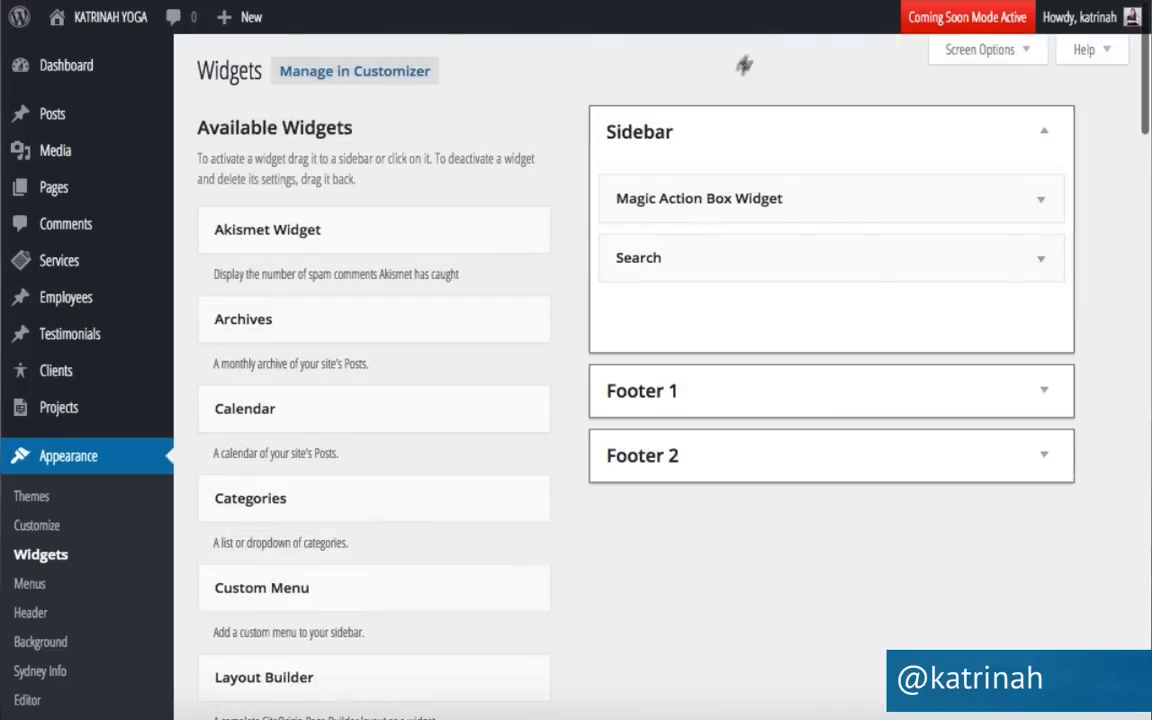
drag(744, 65, 688, 311)
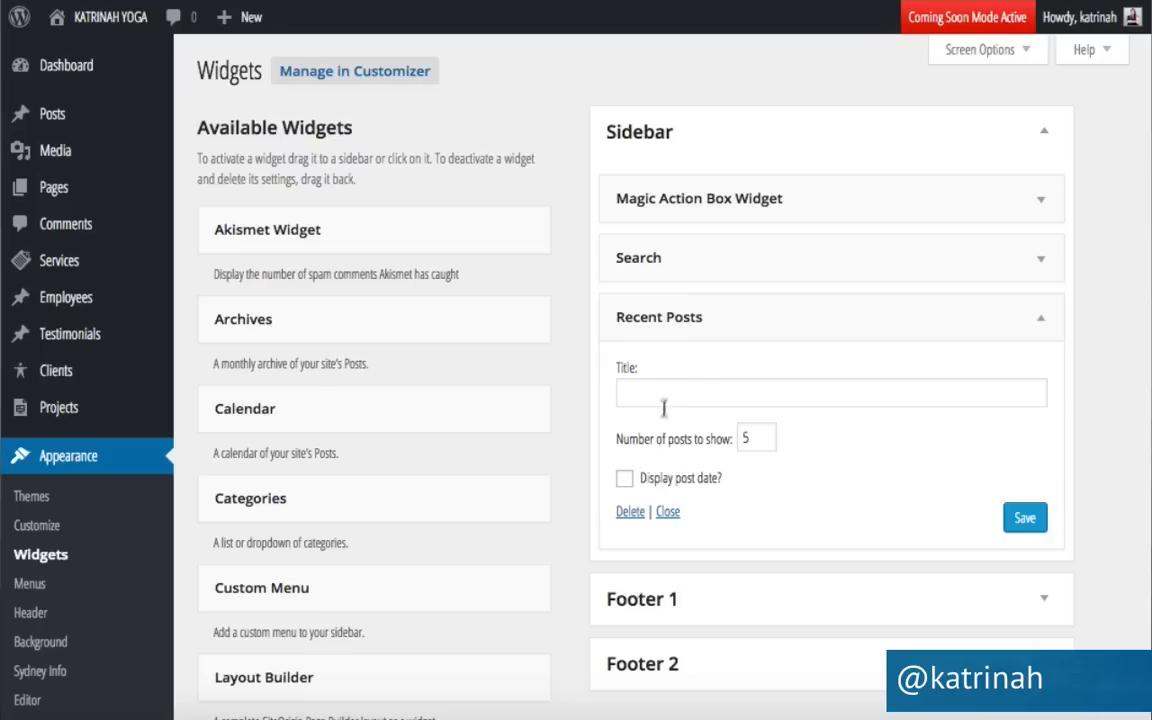
click(754, 440)
click(1027, 519)
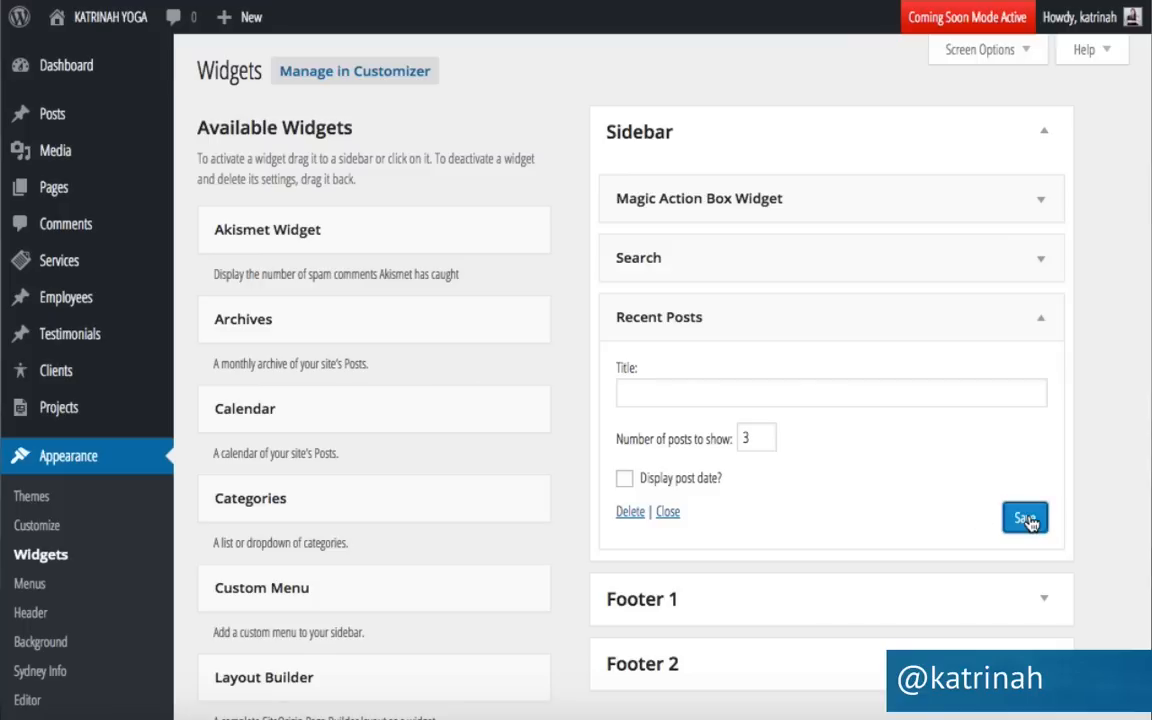
mouse_move(90, 22)
click(80, 55)
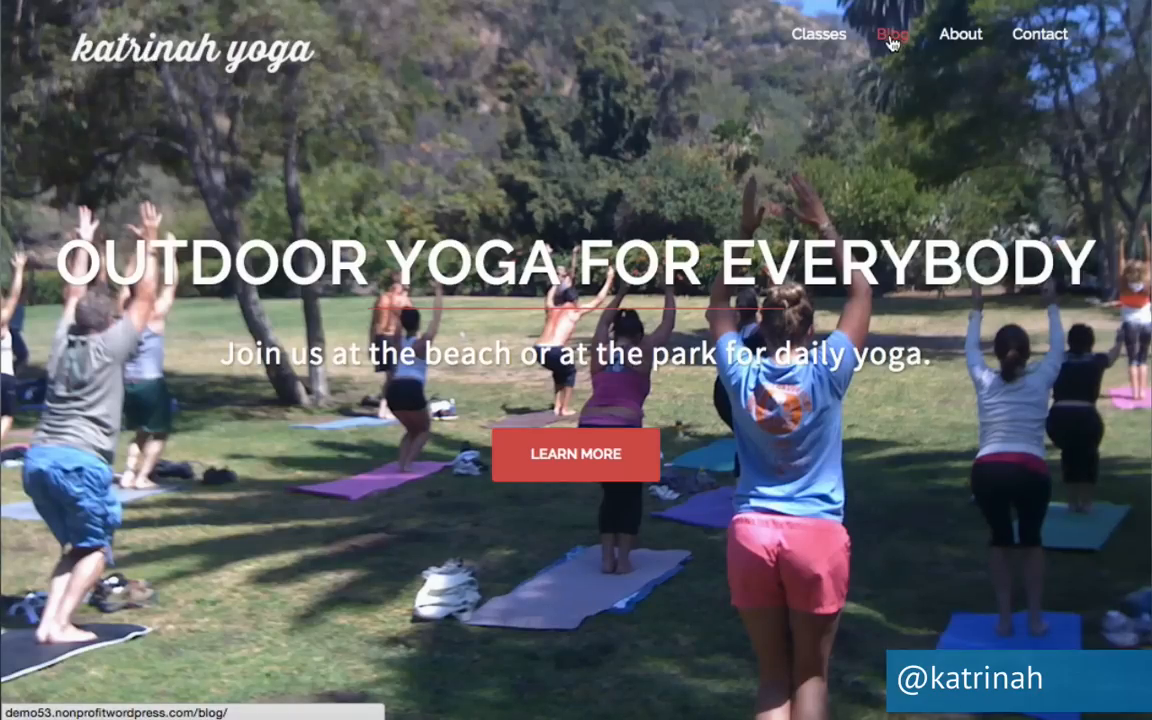
Go to the Blog page and confirm the sidebar shows the sign-up form, Search and Recent Posts.
click(891, 38)
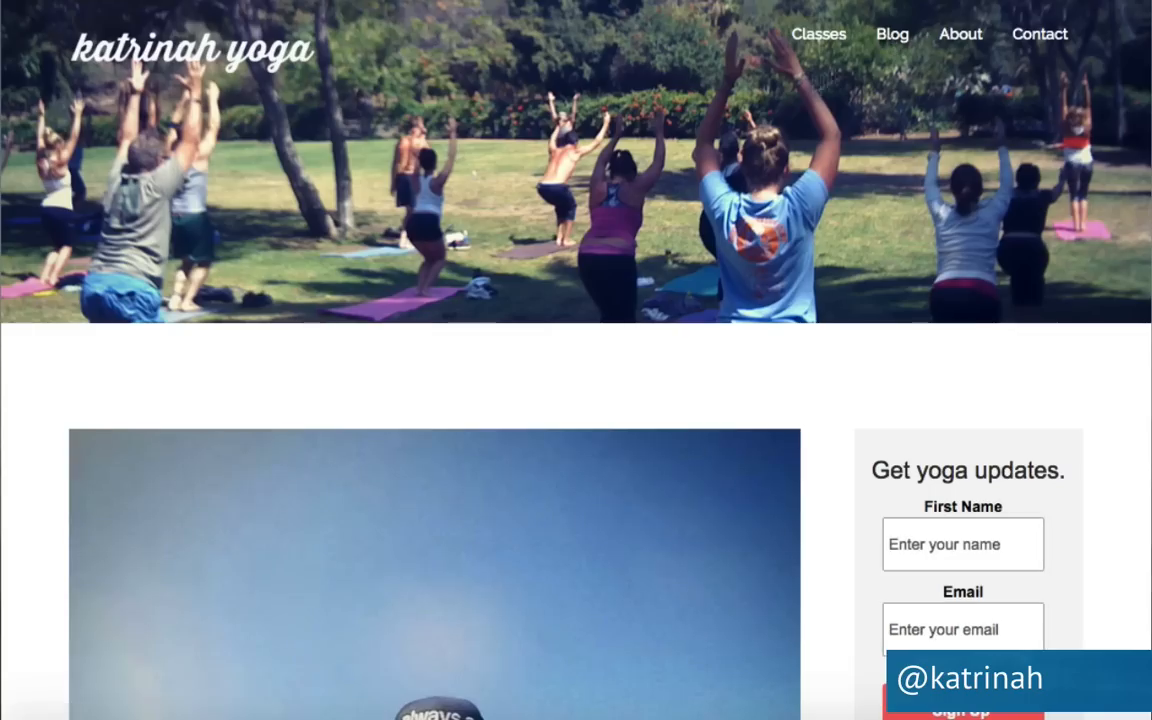
scroll(417, 532, down, 2)
scroll(415, 530, down, 10)
scroll(415, 530, down, 5)
scroll(415, 530, up, 10)
scroll(415, 530, up, 5)
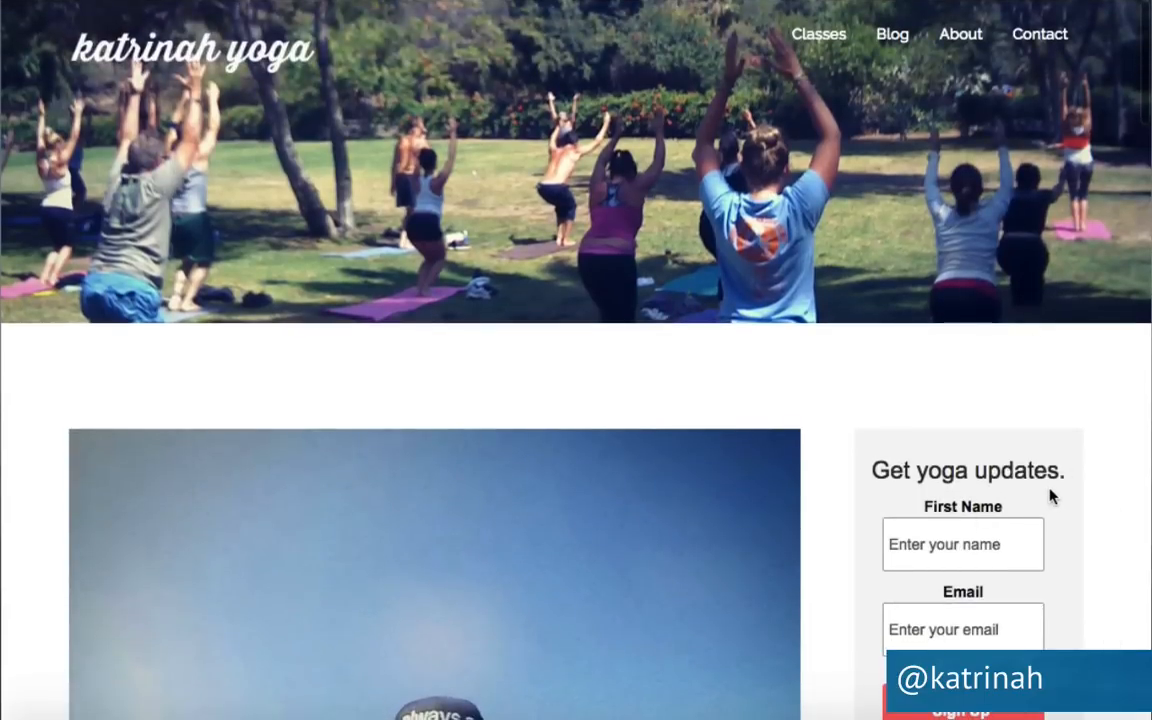
scroll(1077, 478, down, 3)
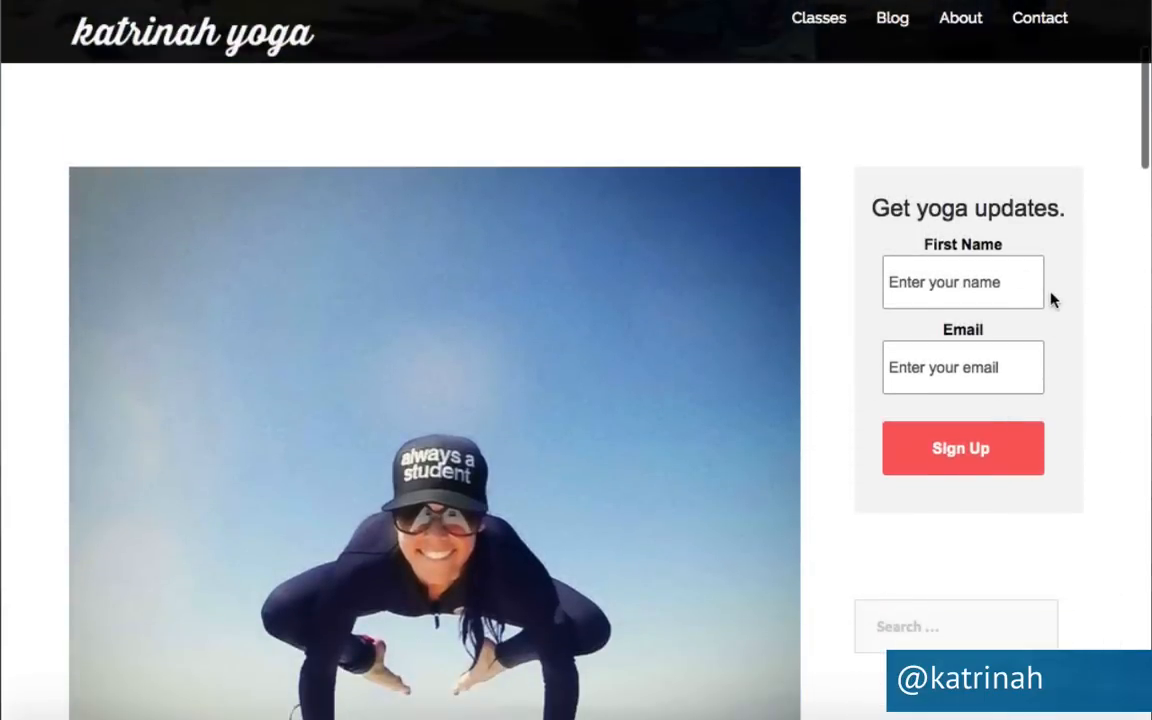
scroll(1049, 298, down, 3)
Go from the side plank post to the empty Contact page and open it in the editor.
scroll(995, 425, down, 2)
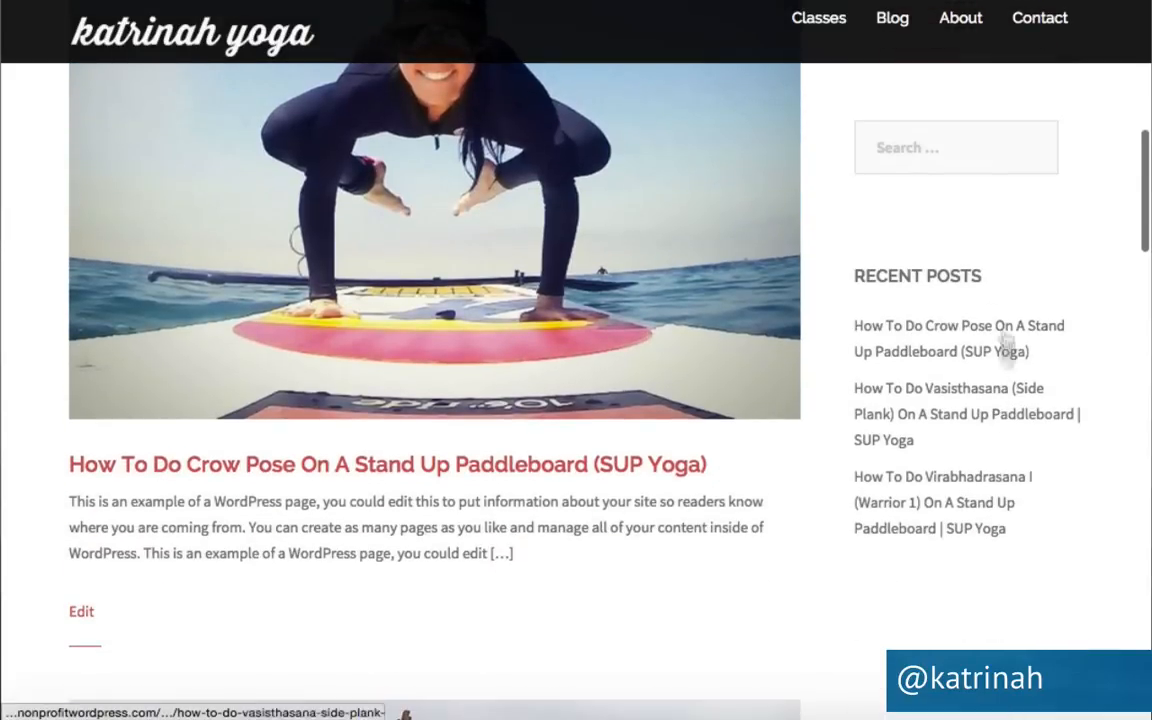
click(931, 434)
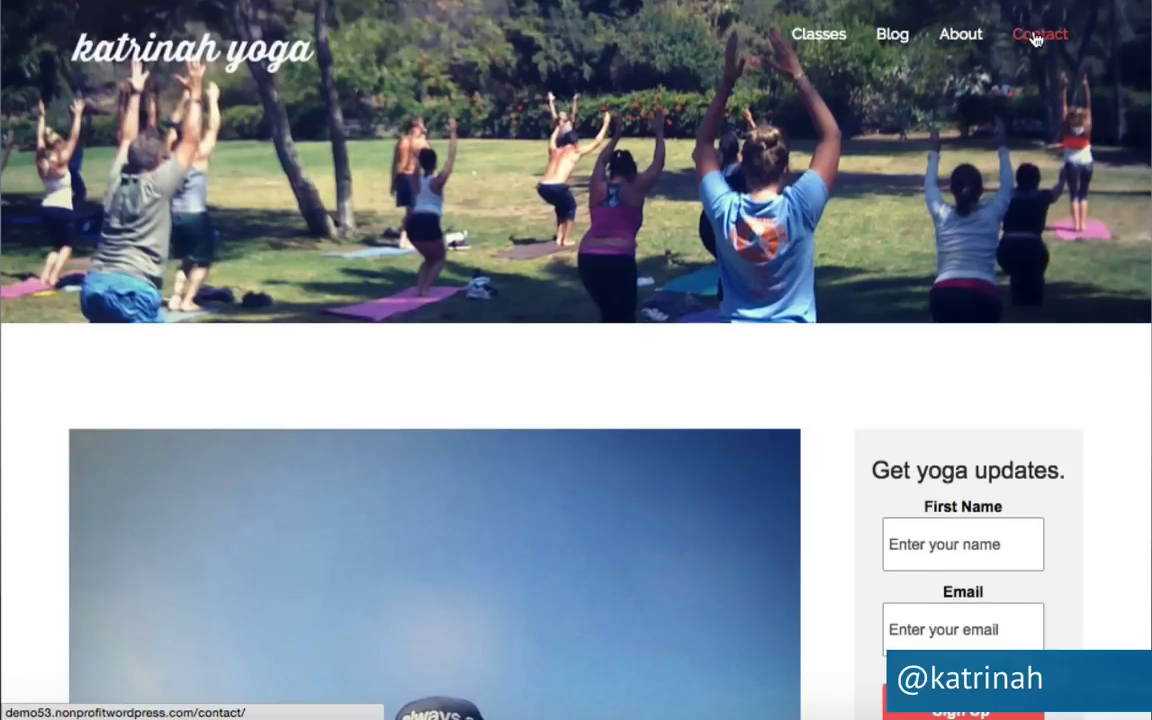
click(1033, 40)
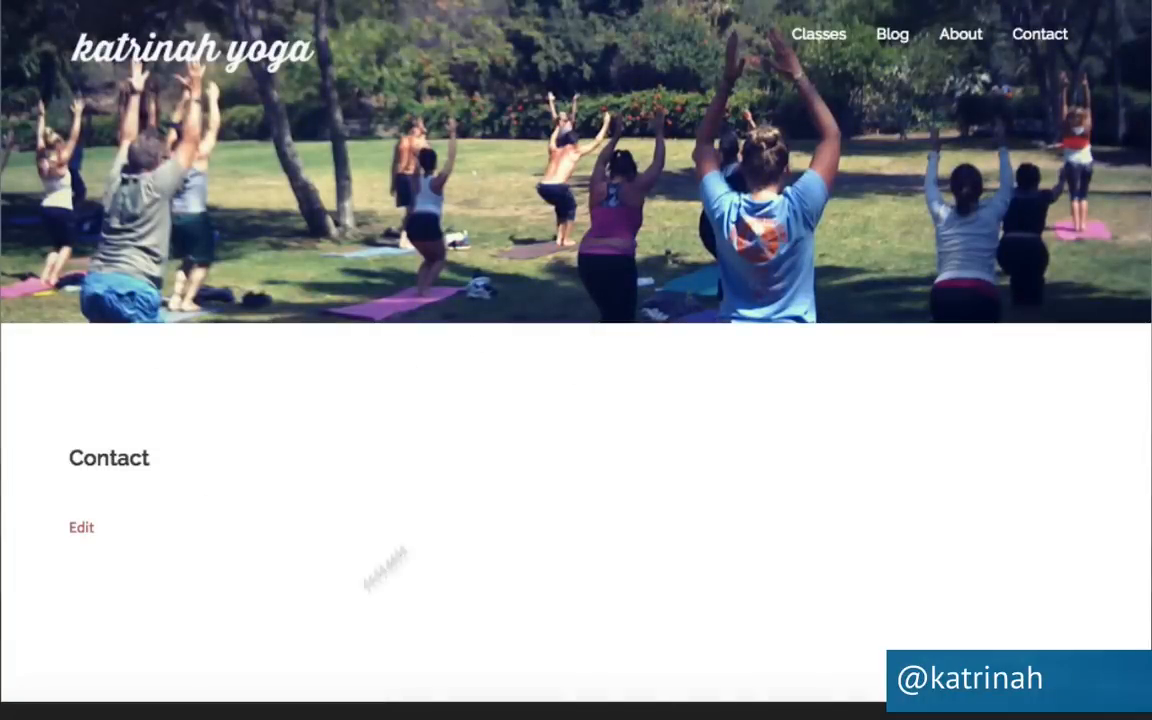
click(81, 529)
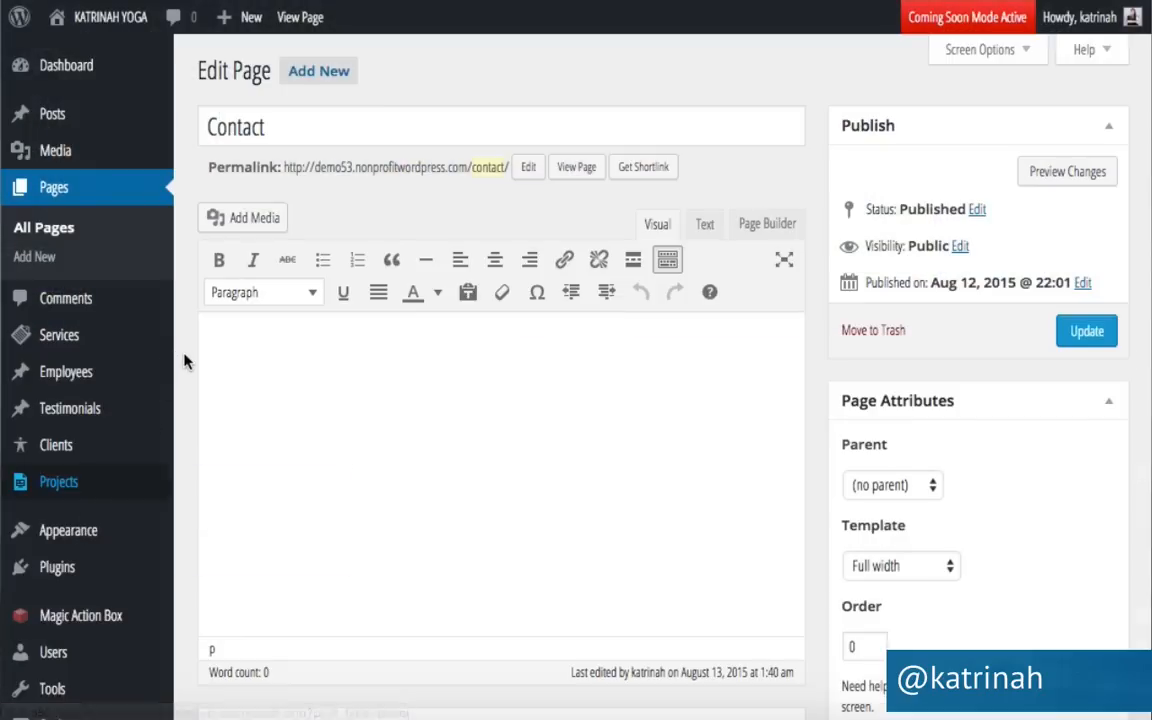
scroll(184, 361, down, 2)
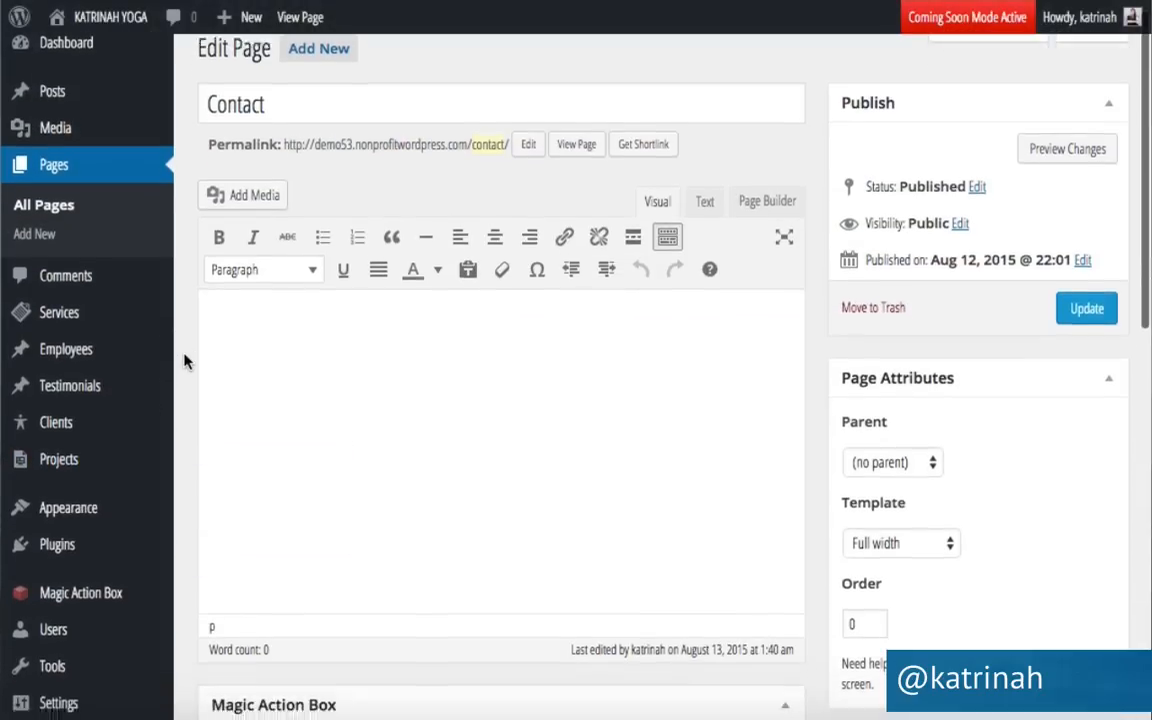
mouse_move(57, 447)
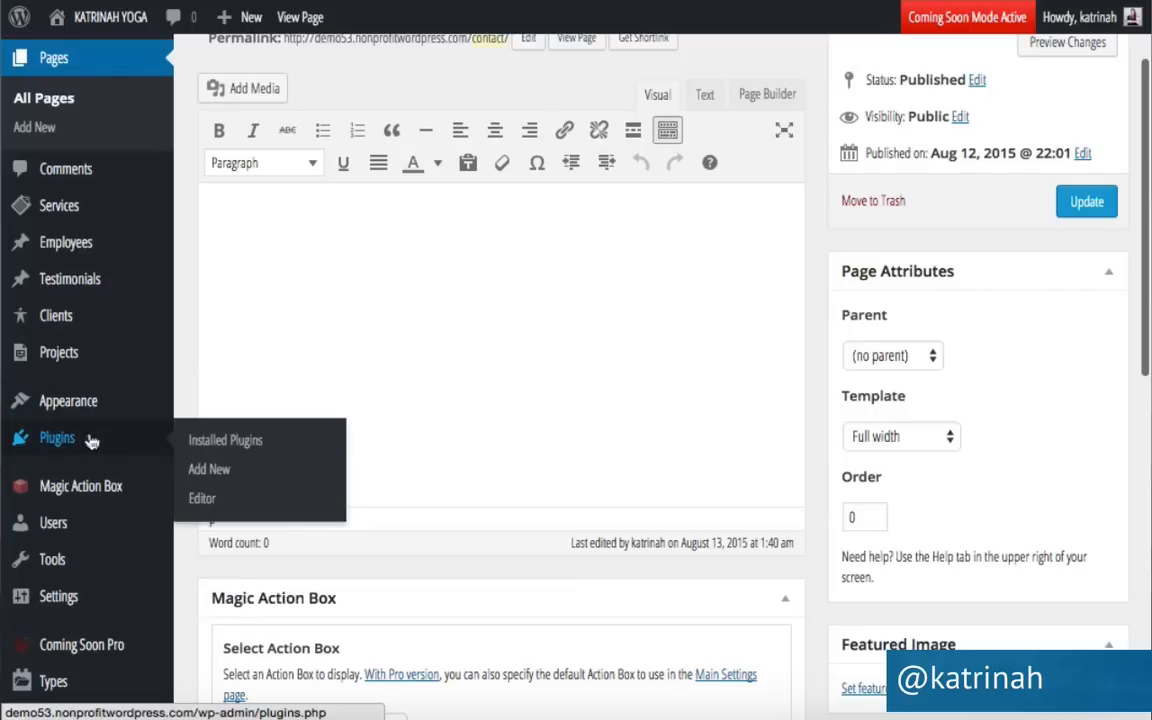
Search the plugin directory for 'contact form 7', then install and activate version 4.2.2.
click(227, 441)
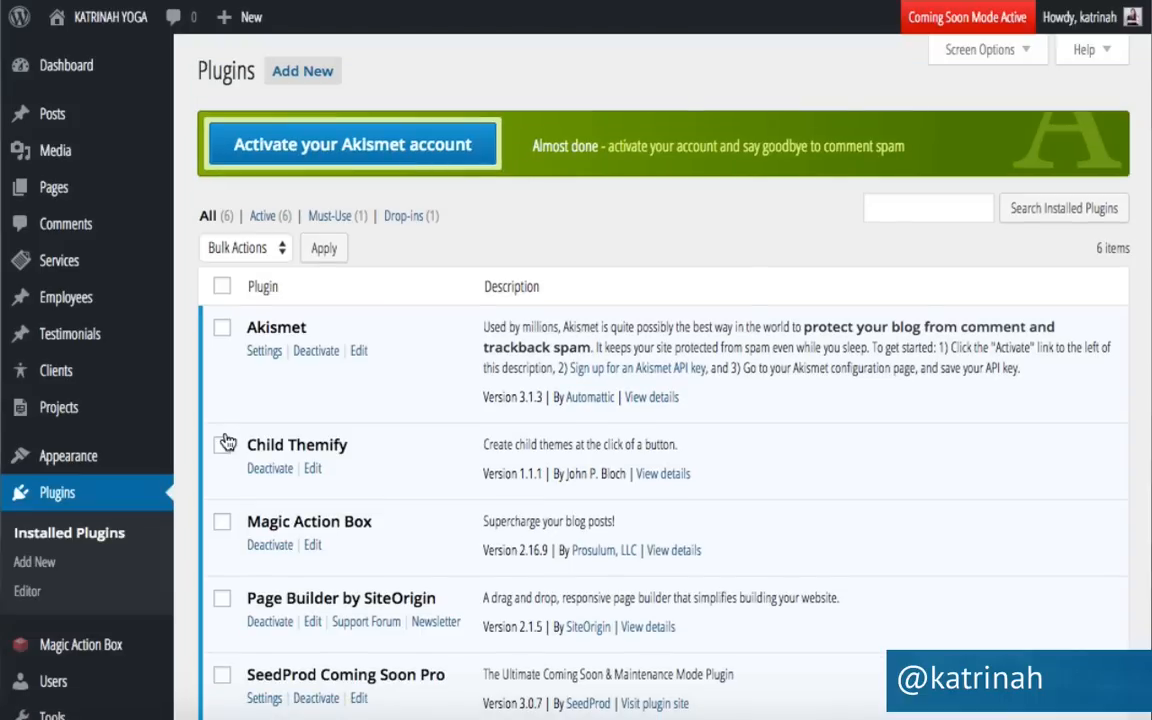
click(306, 71)
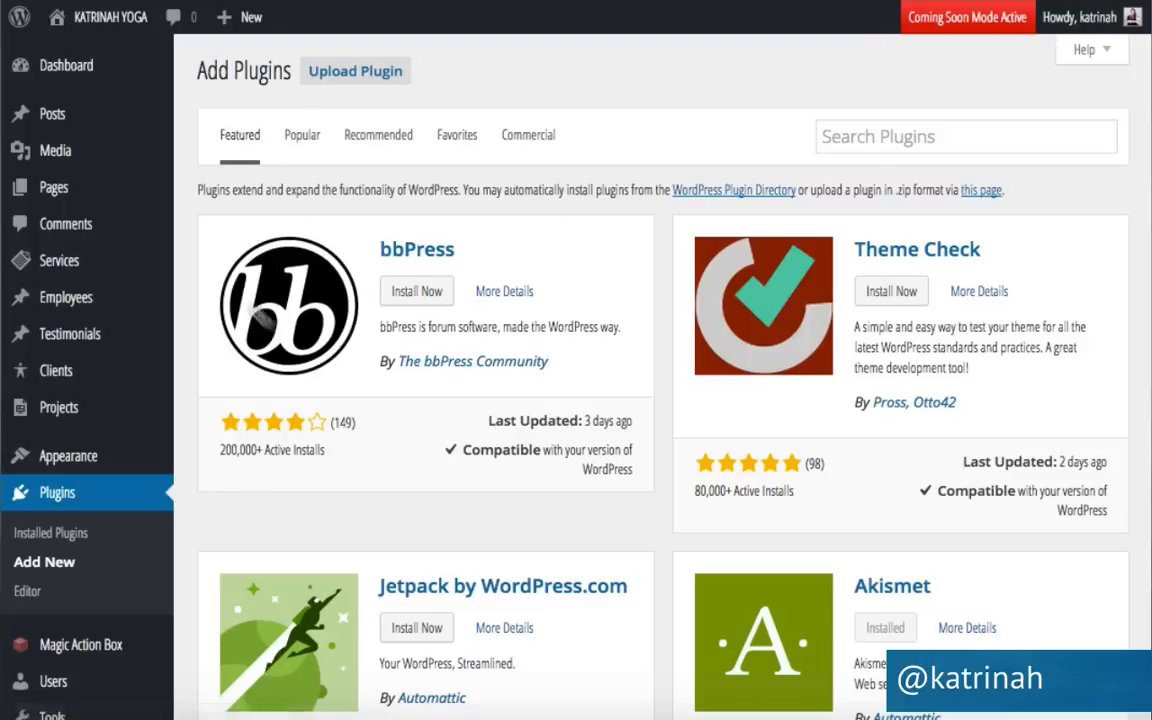
click(852, 144)
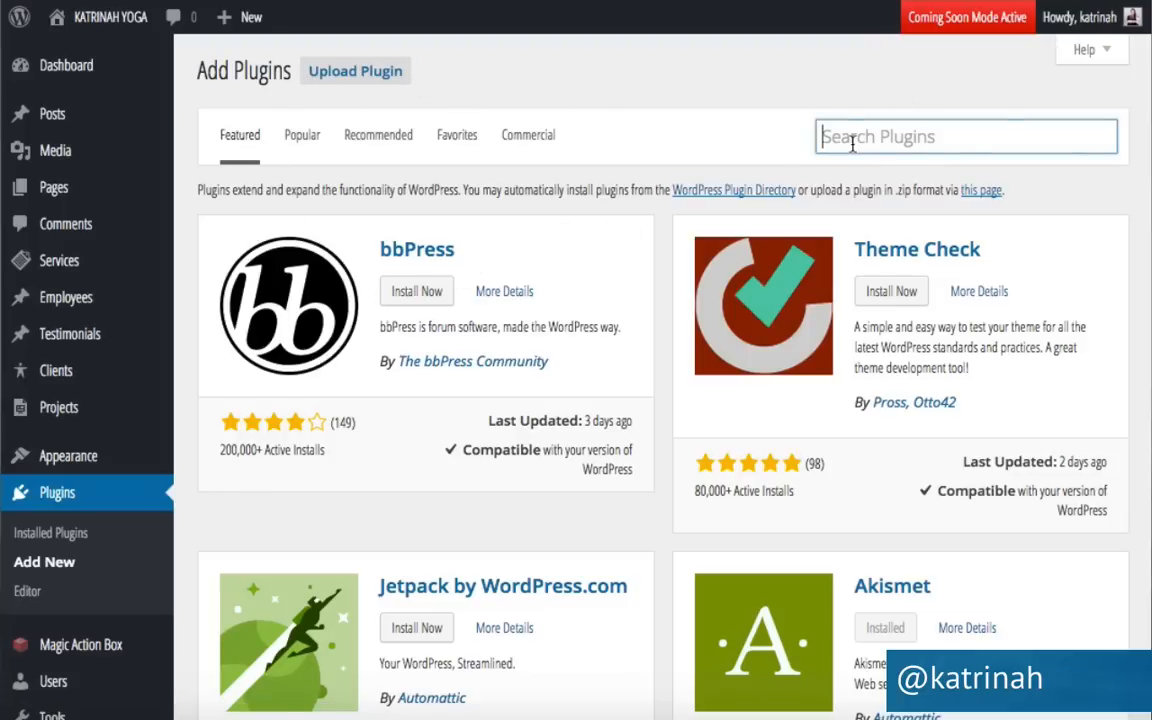
text(cont)
key(Down)
key(Return)
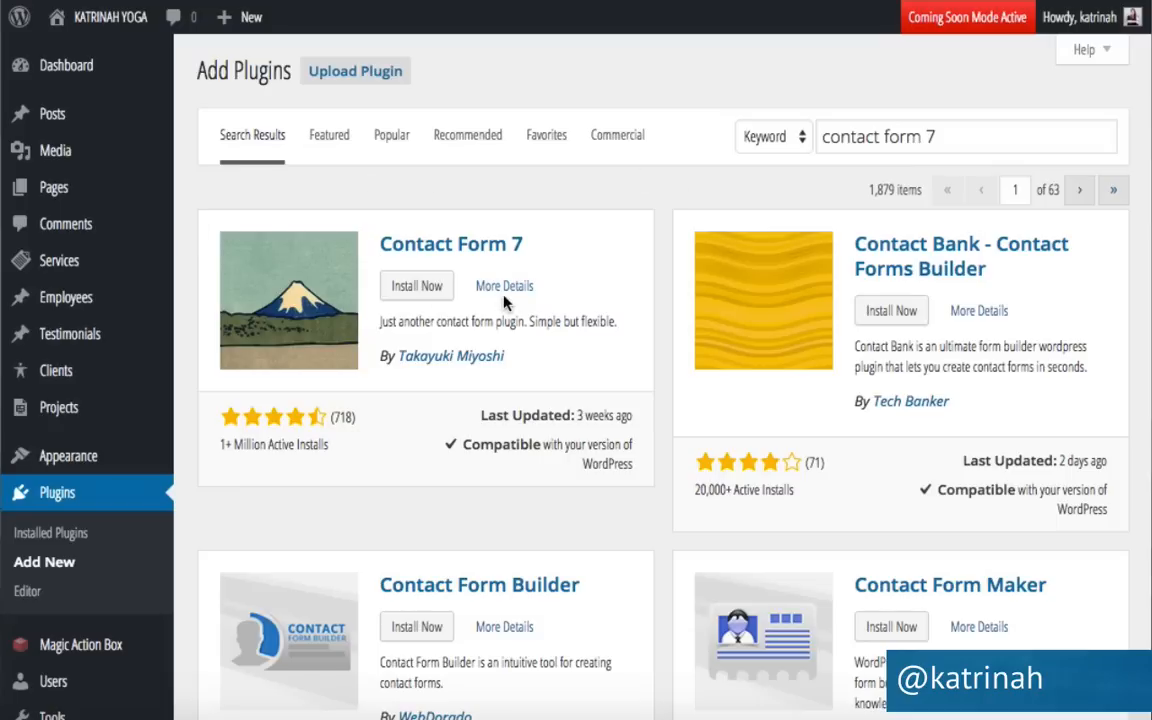
click(427, 288)
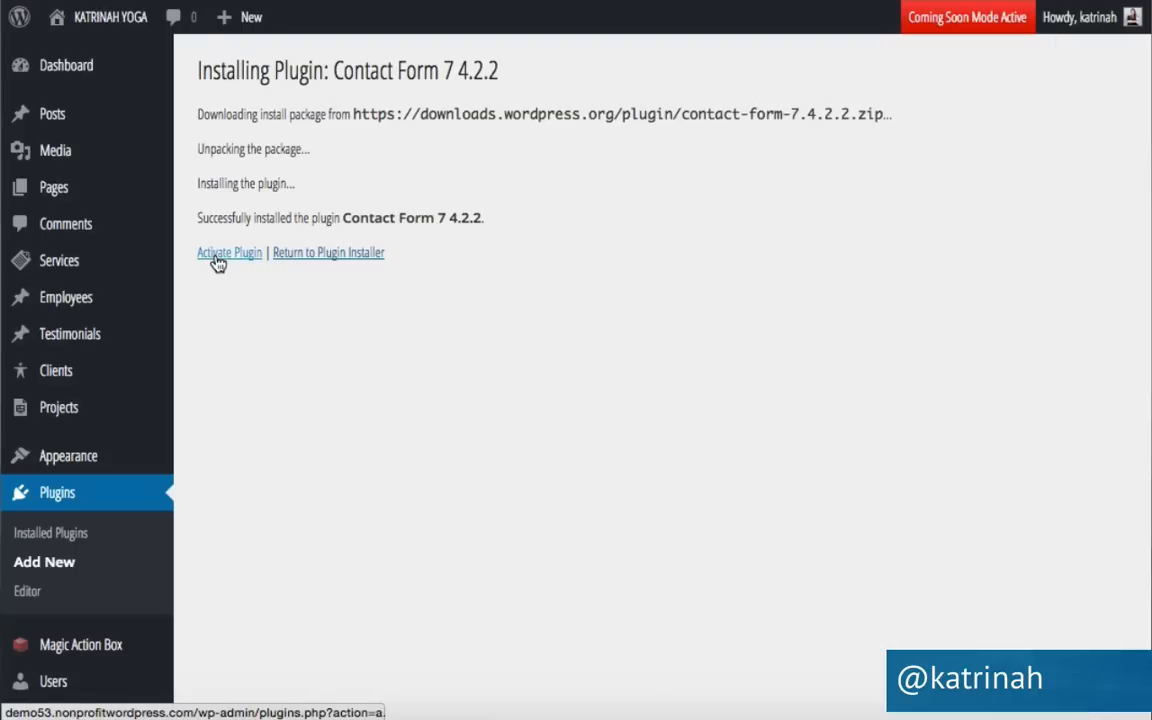
click(229, 253)
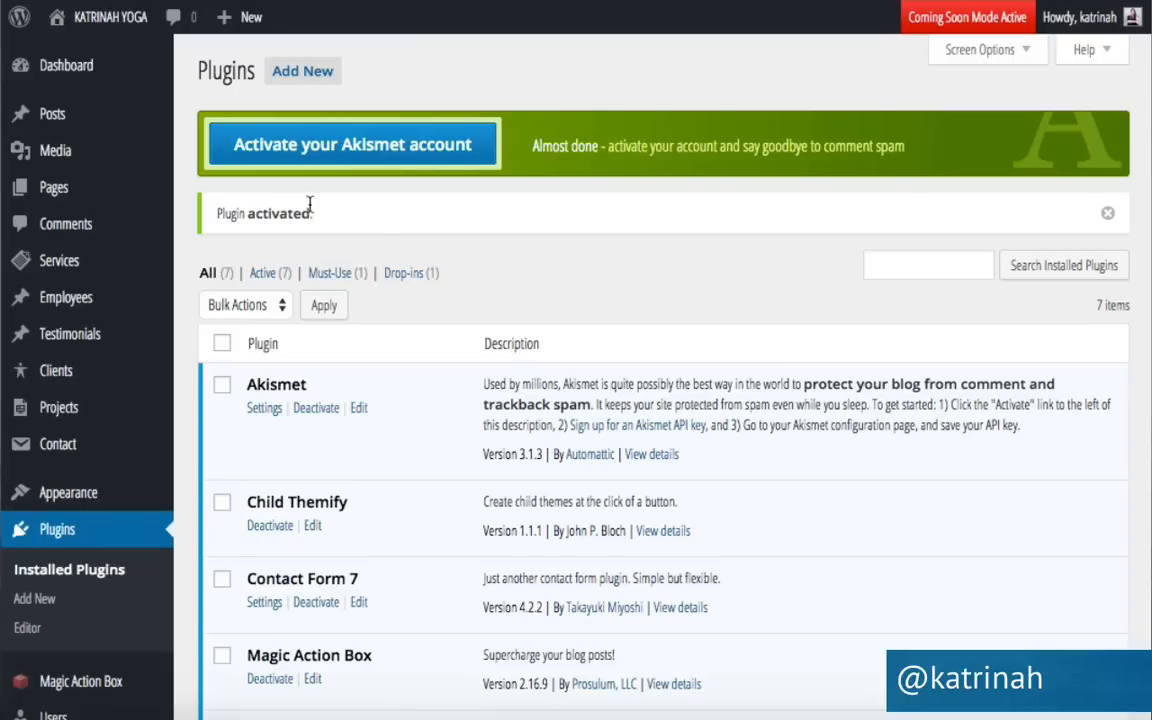
scroll(411, 458, down, 3)
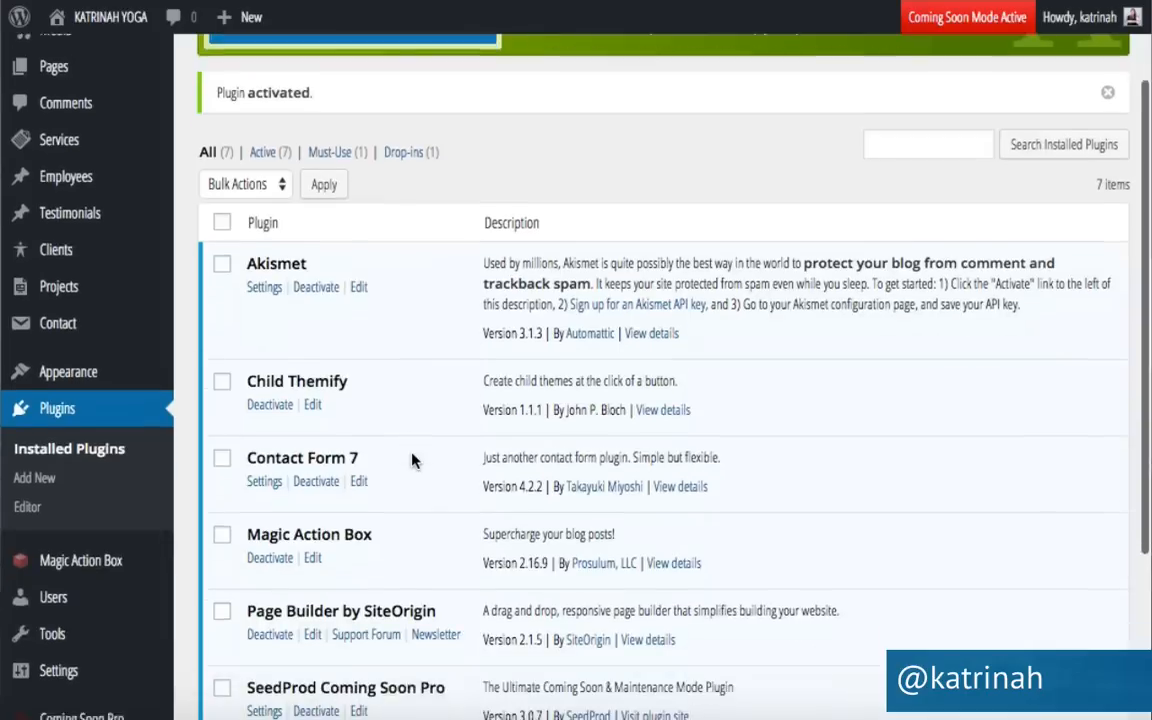
Copy the Contact form 1 shortcode (id 884), then go to All Pages.
click(258, 450)
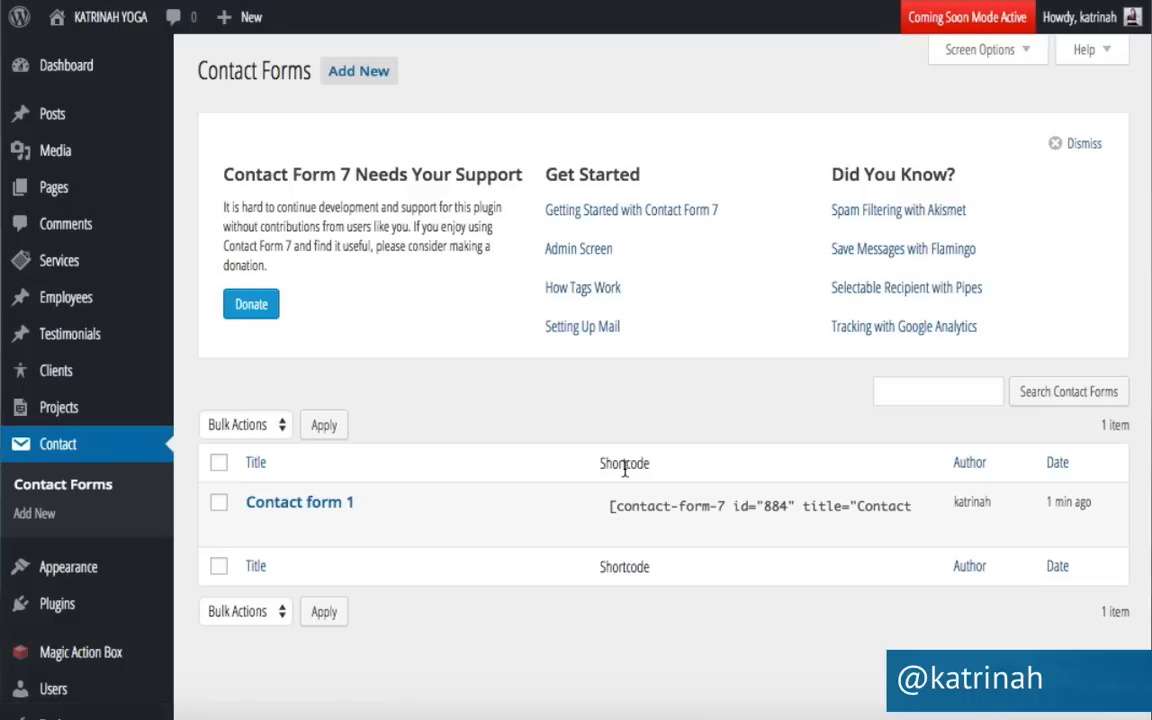
click(254, 530)
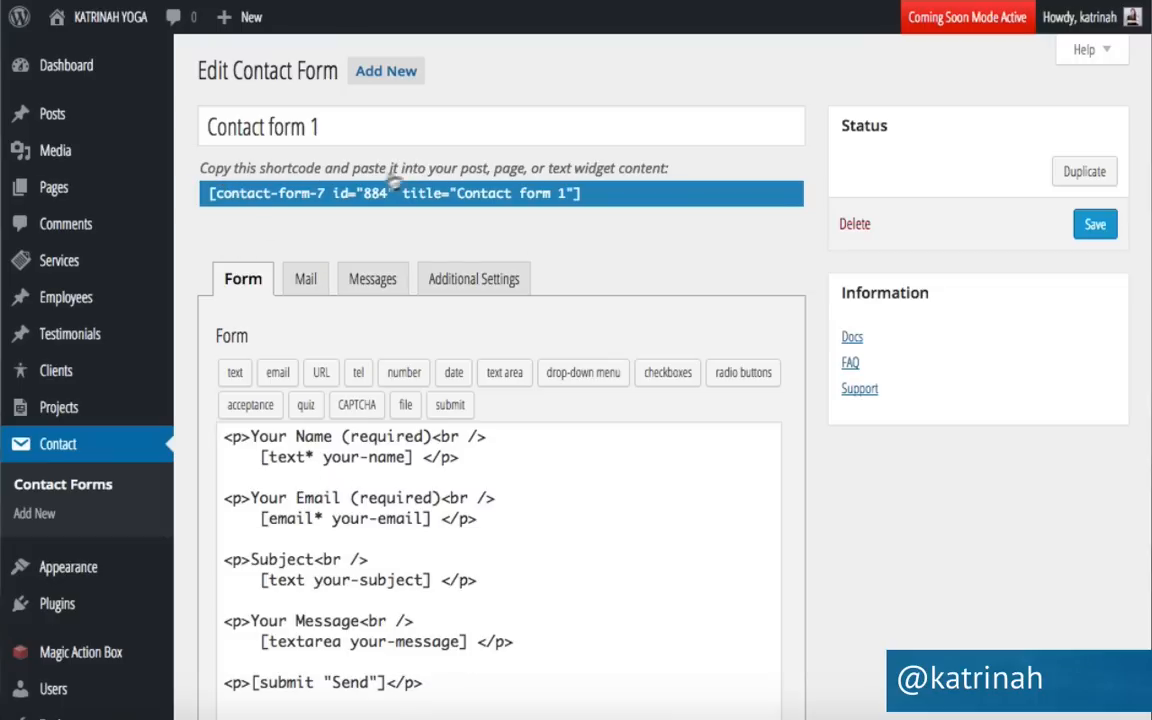
click(587, 199)
key(ctrl+c)
click(603, 205)
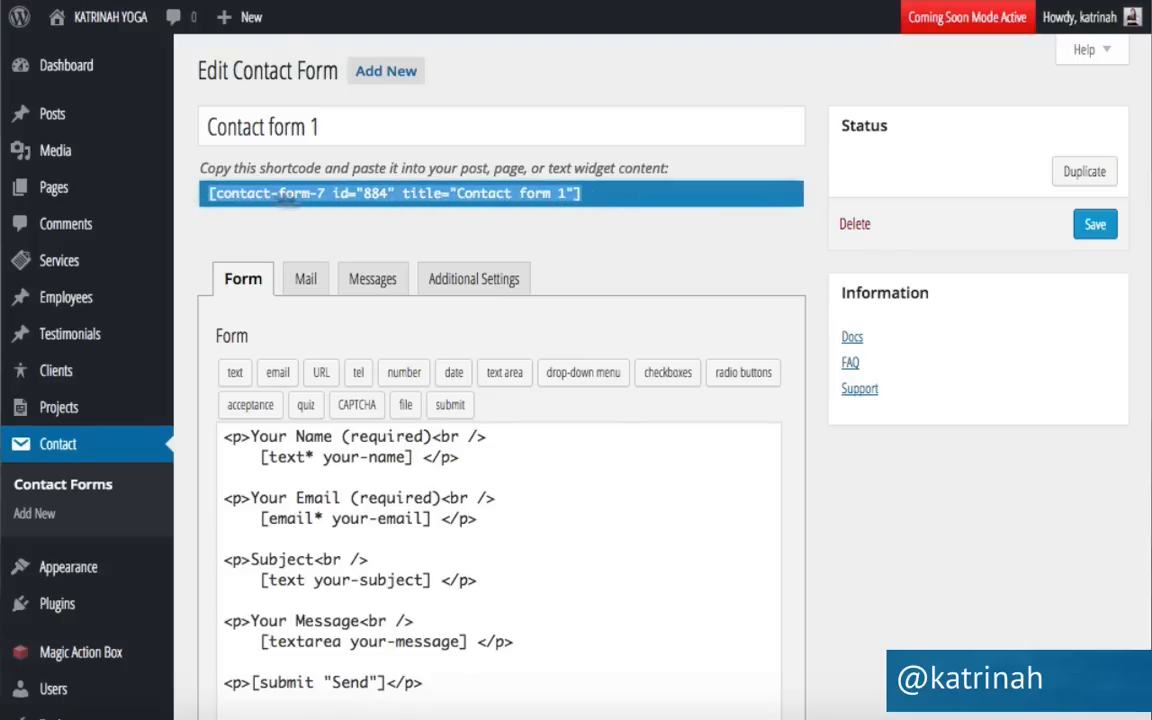
mouse_move(52, 190)
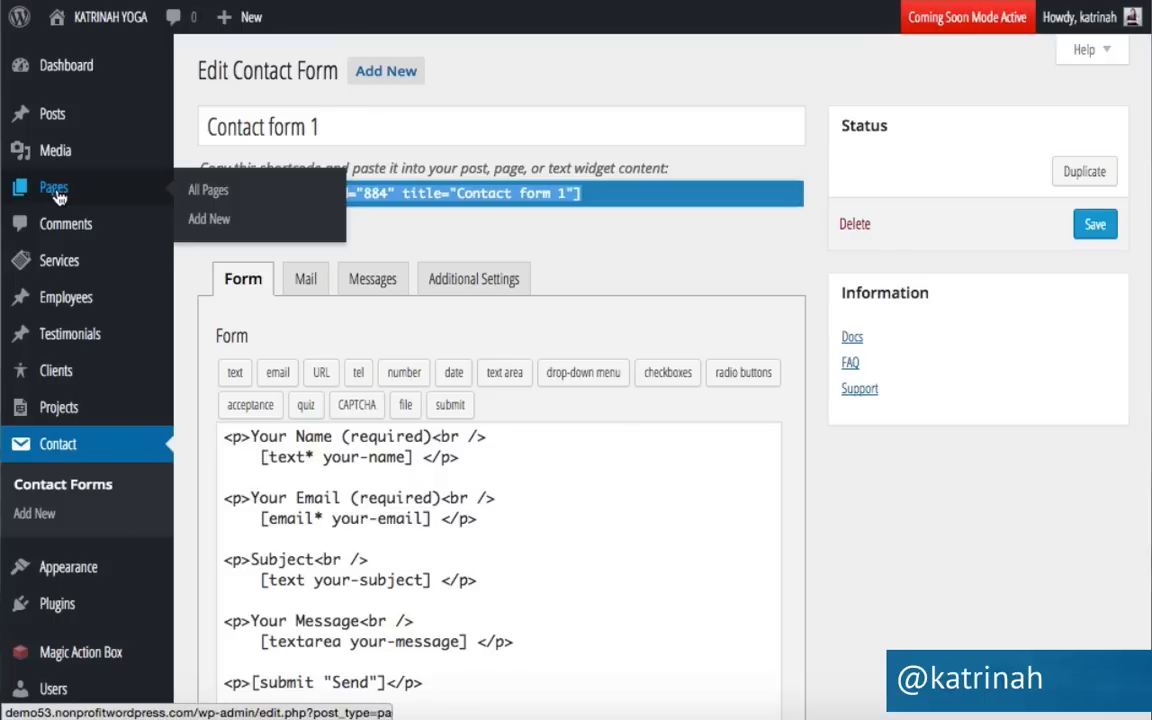
click(58, 197)
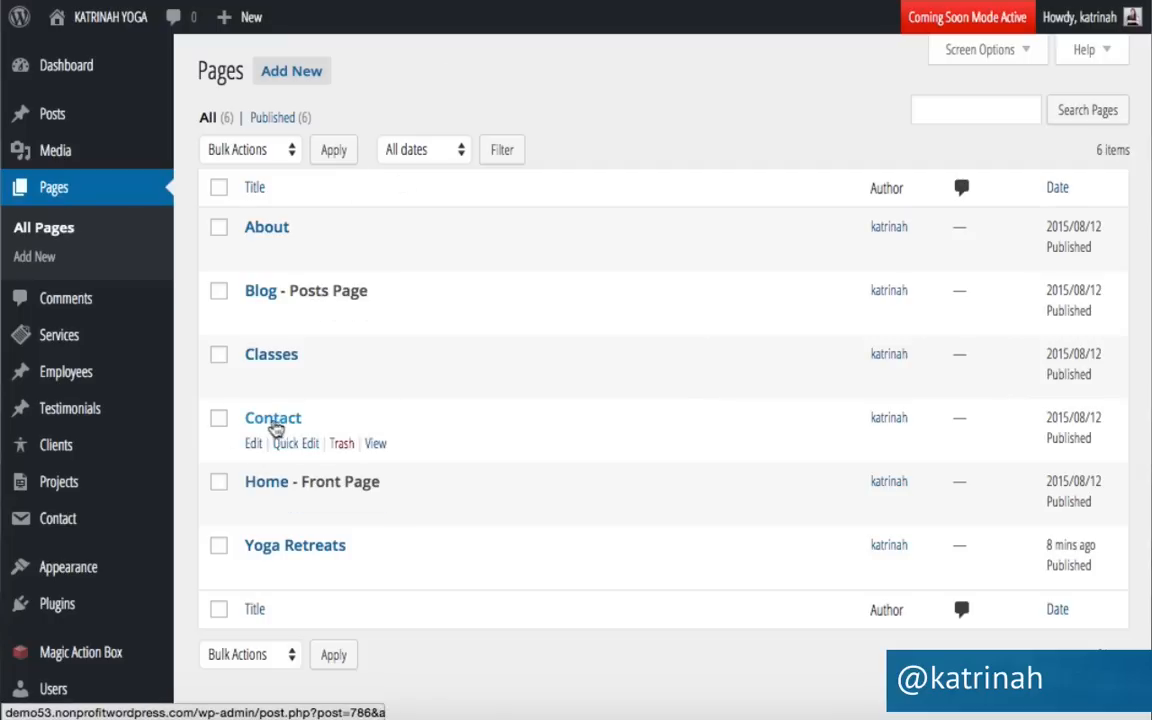
In the Contact page's Text editor, paste the Contact form 1 shortcode with a thank-you greeting above it.
click(253, 445)
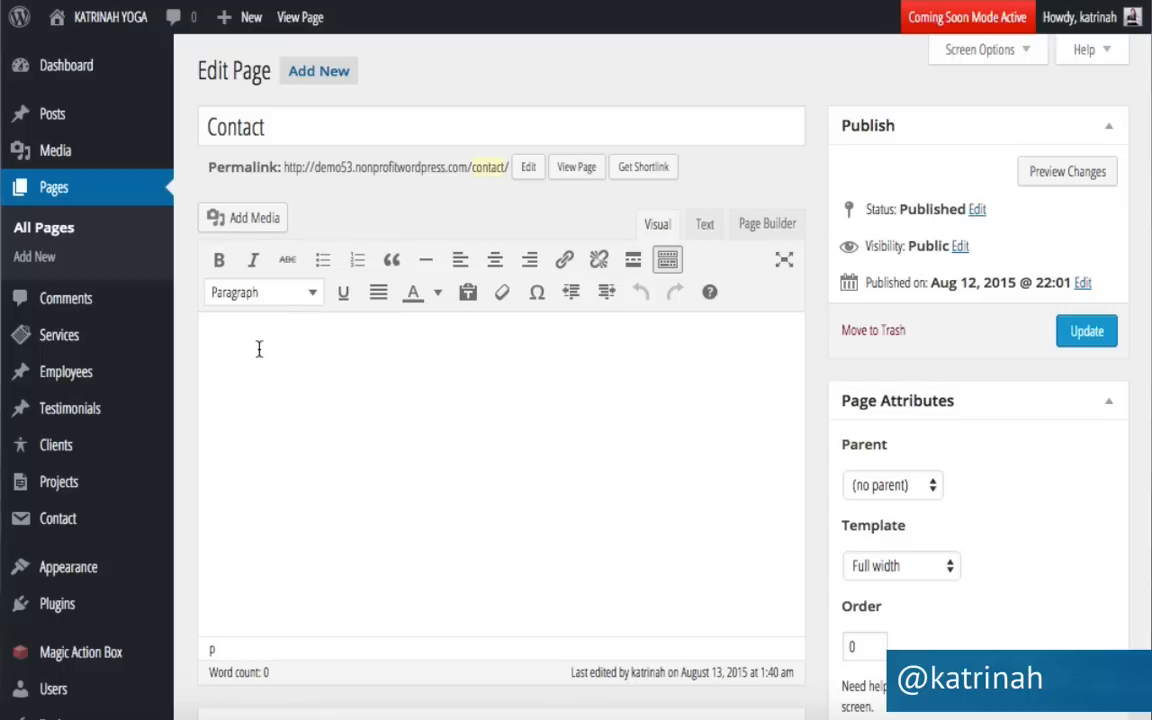
click(706, 228)
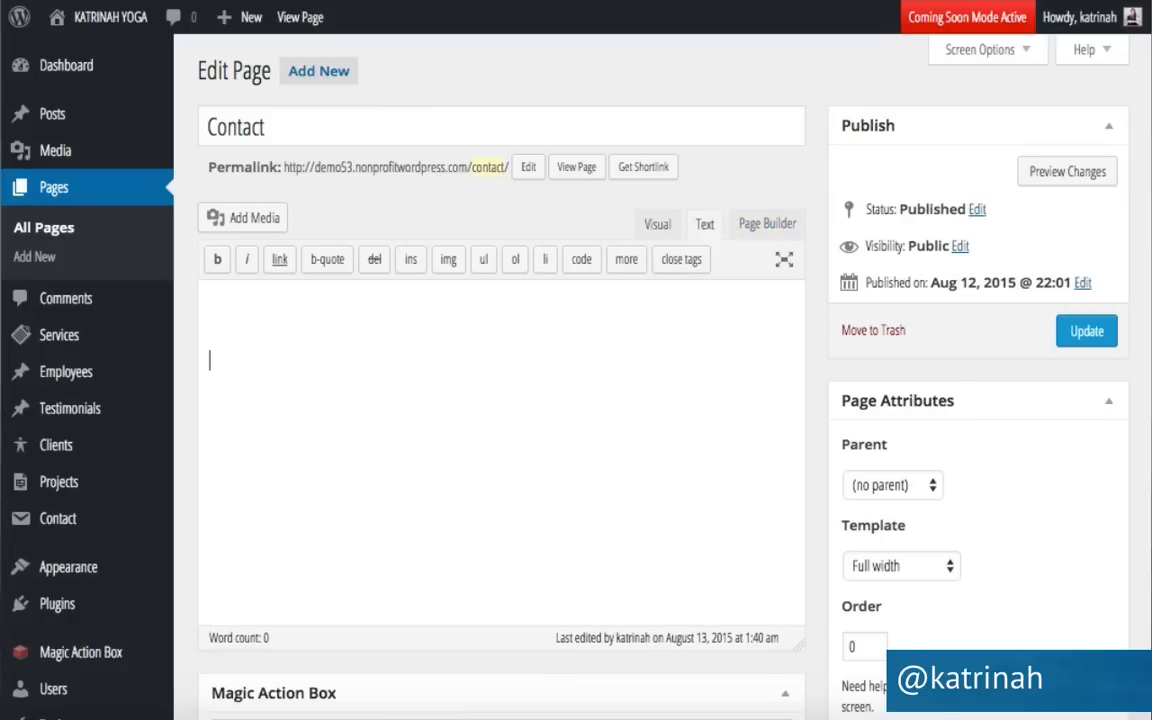
key(ctrl+v)
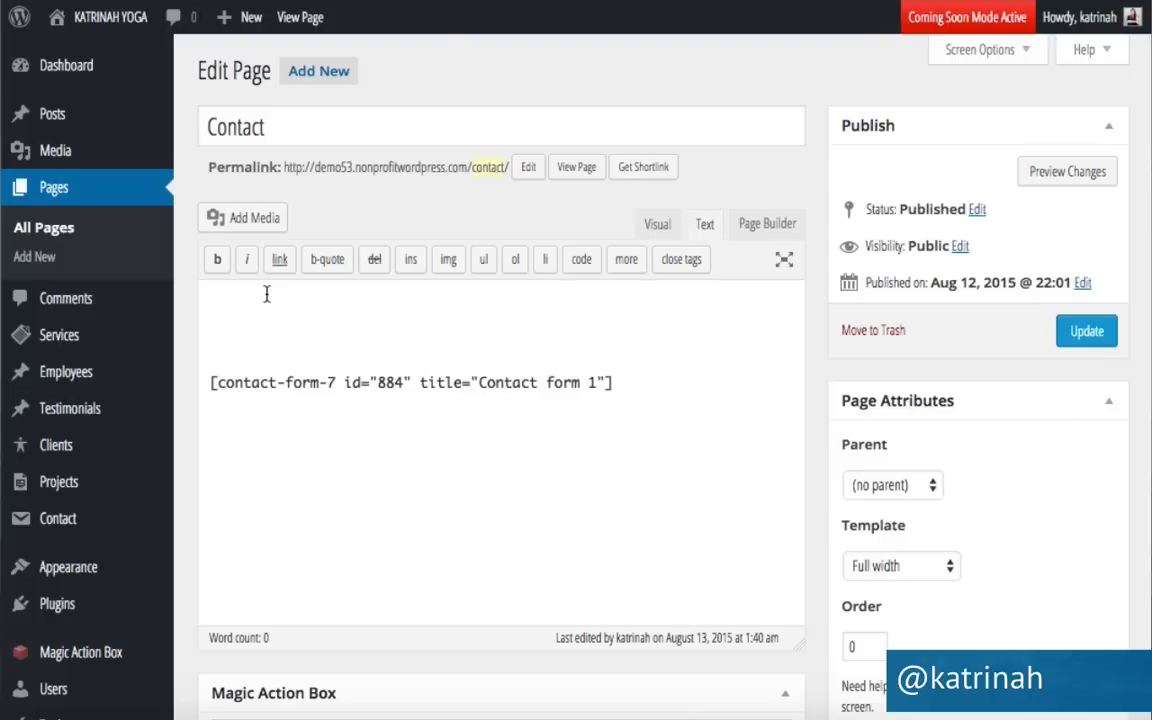
text(Thank you for visiting! I'd love to hear from you. Please drop me a note using the form below. Thanks!)
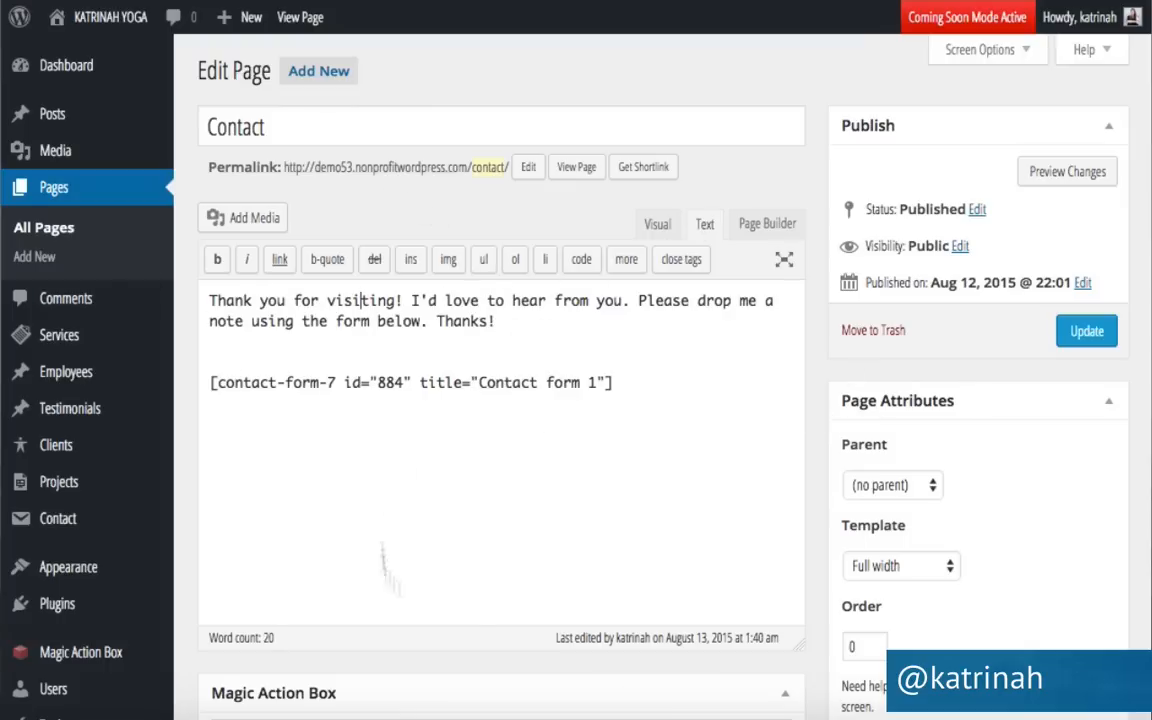
Update the Contact page and view the live page showing the form.
scroll(816, 421, down, 2)
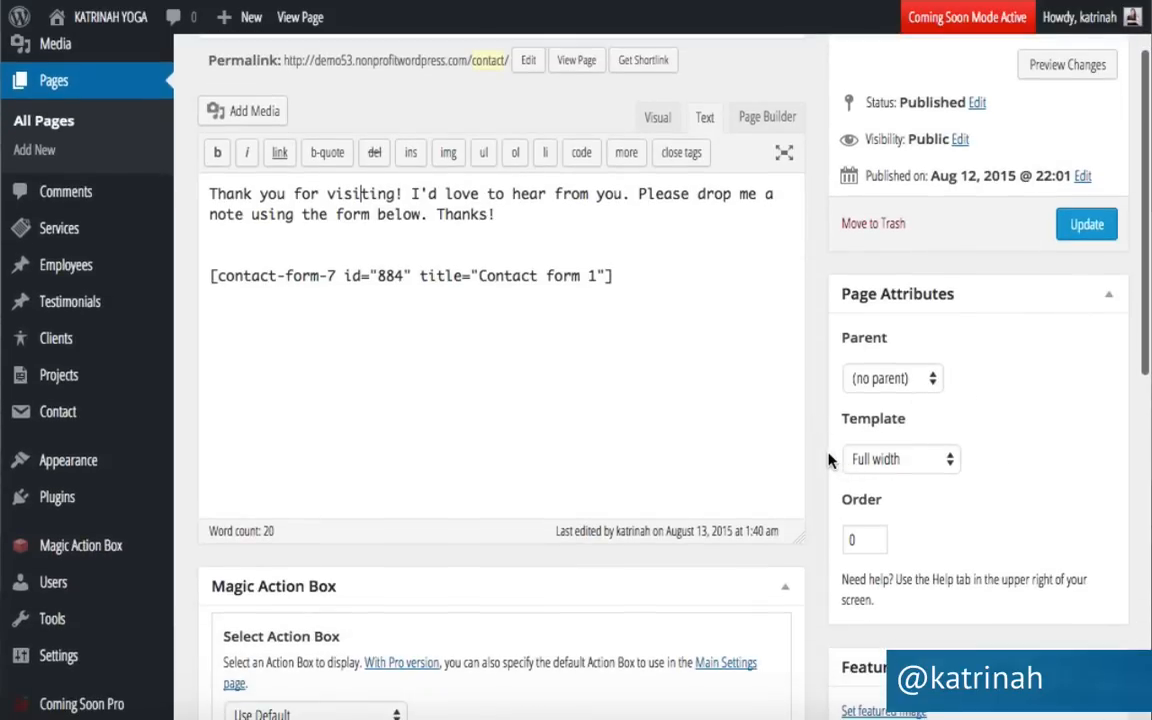
scroll(828, 457, down, 8)
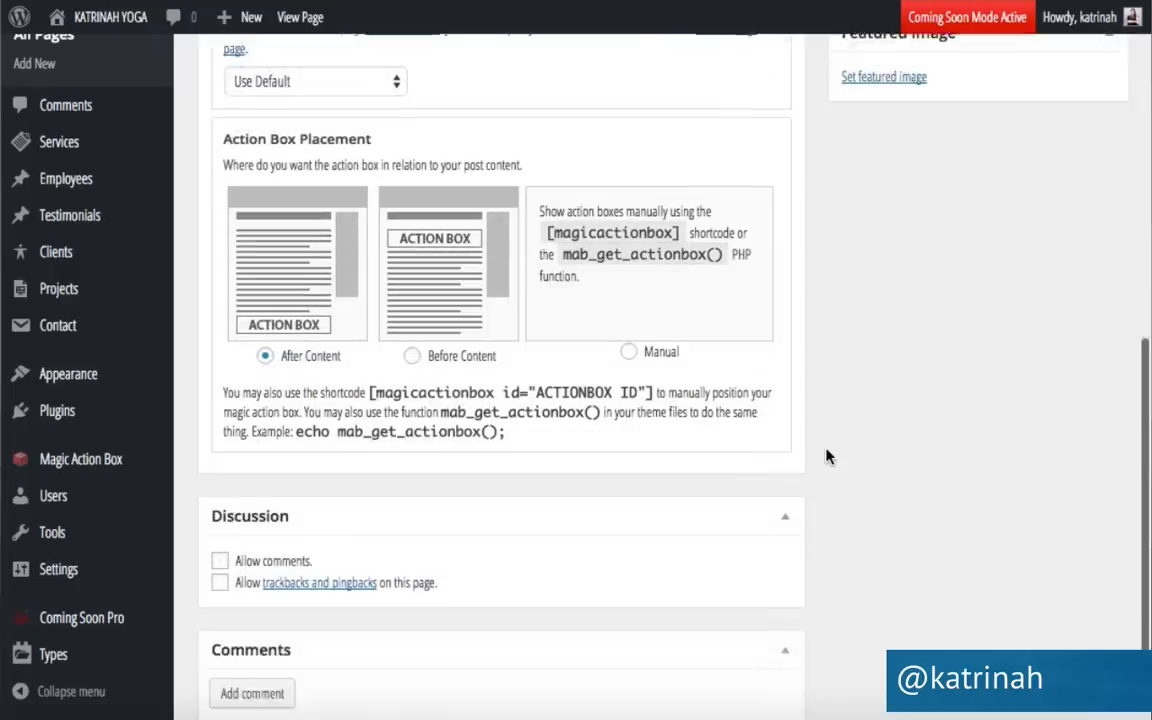
scroll(828, 457, down, 2)
scroll(828, 457, up, 15)
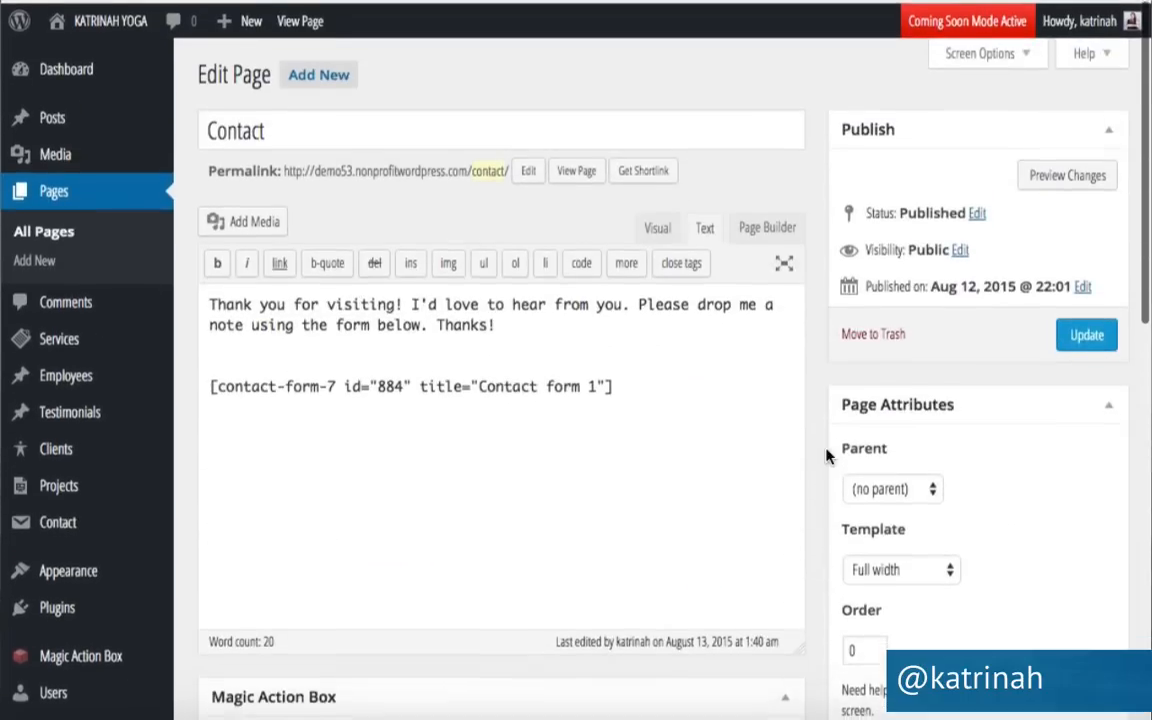
click(1084, 333)
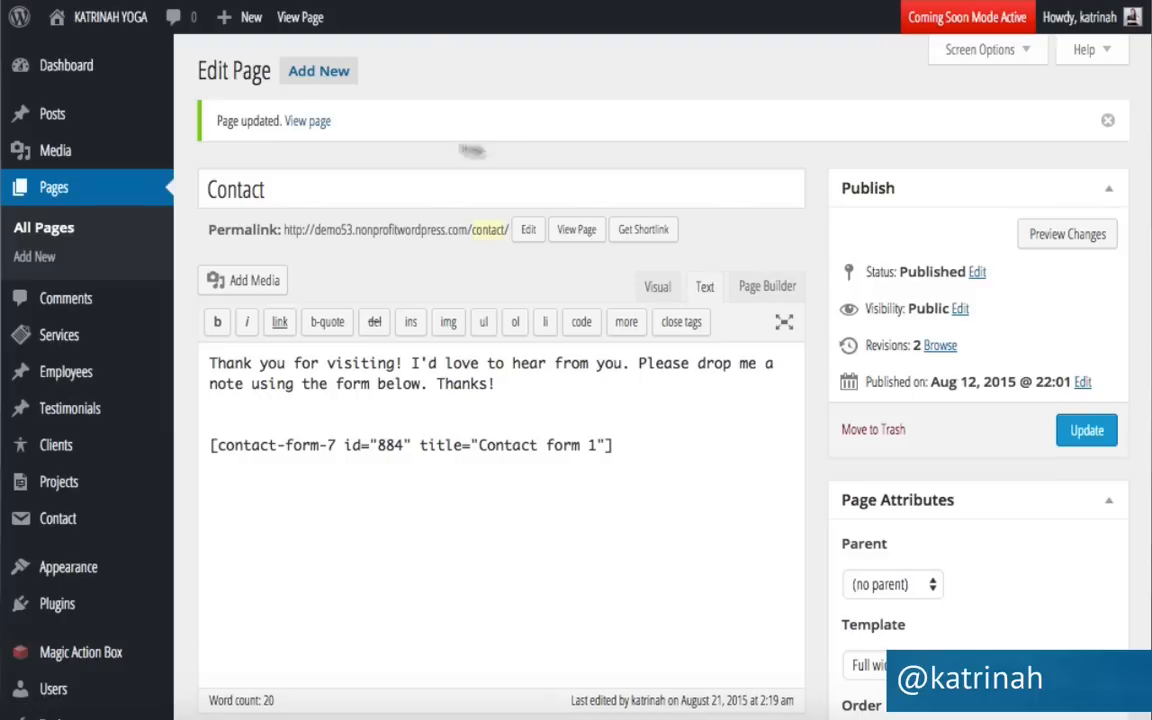
click(309, 123)
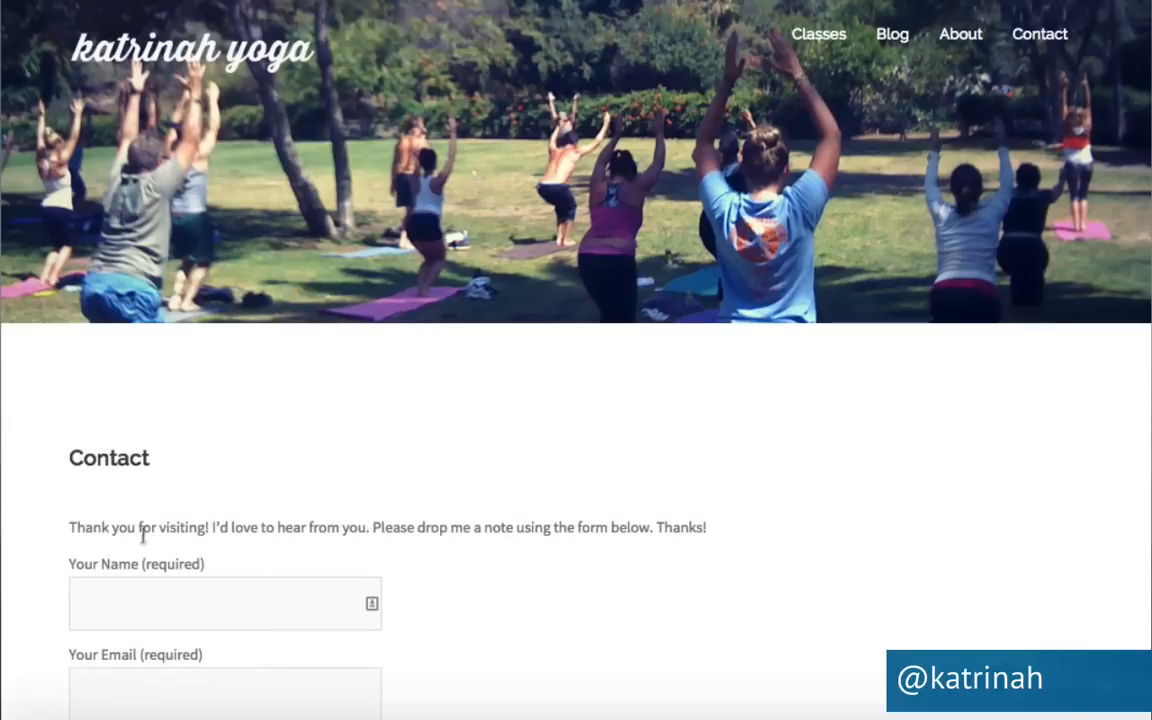
scroll(636, 571, down, 5)
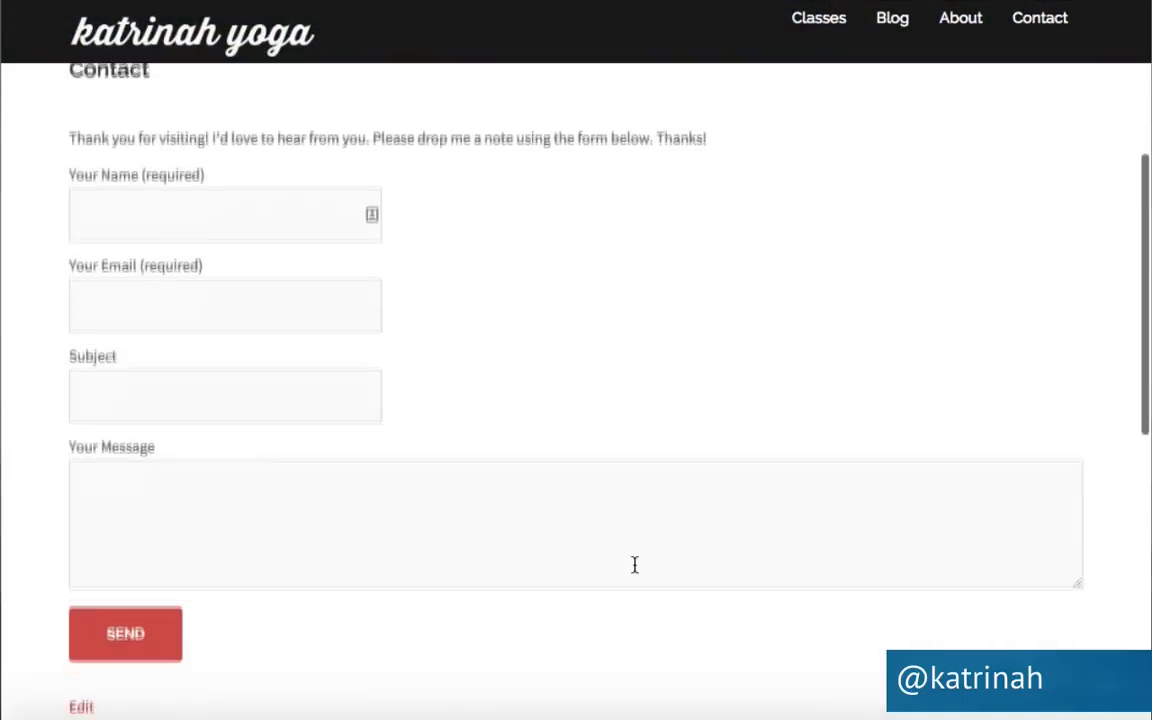
scroll(635, 566, up, 2)
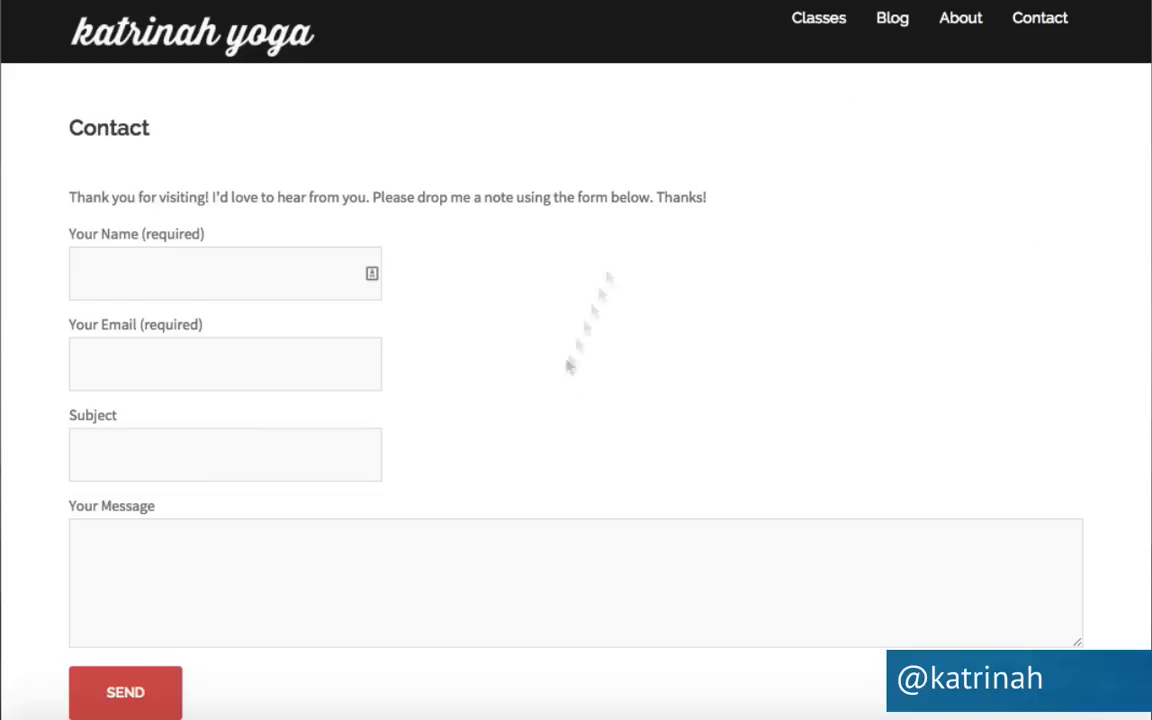
scroll(797, 327, down, 7)
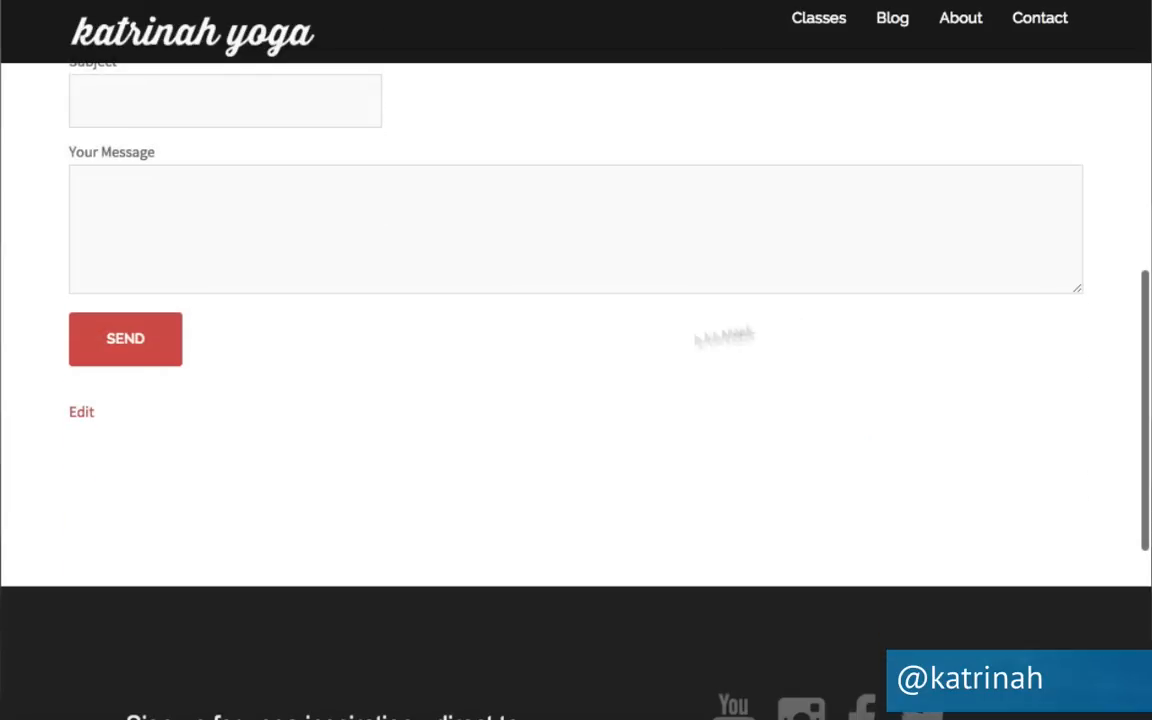
click(79, 416)
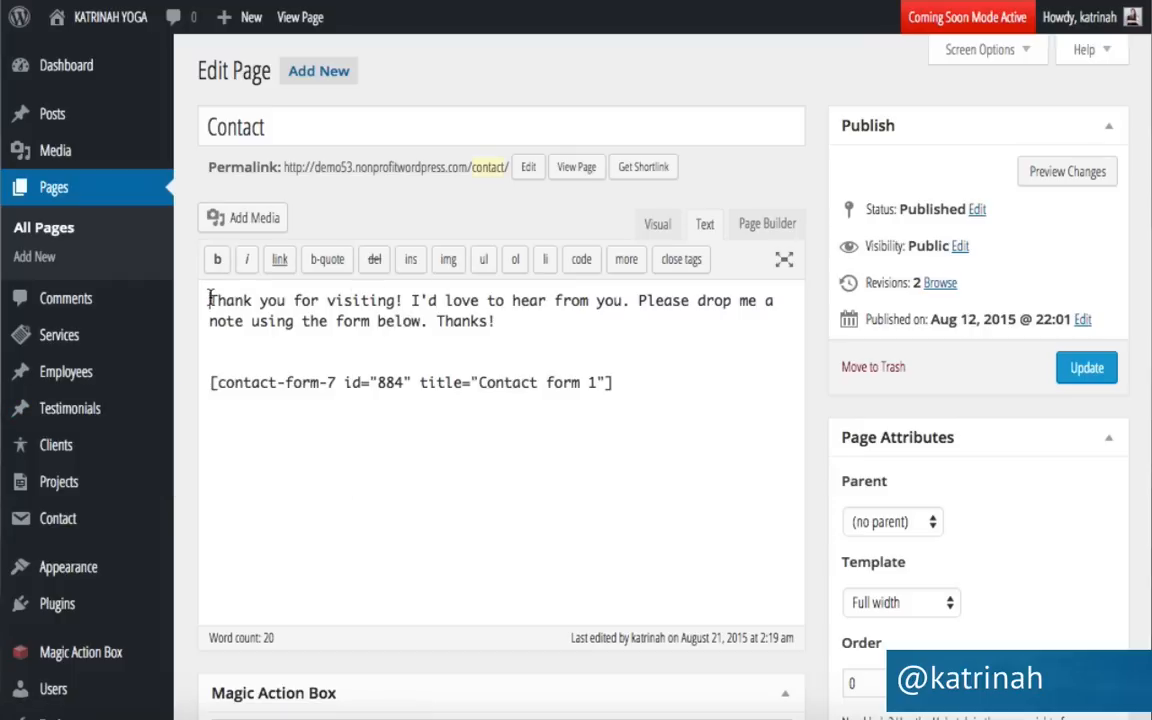
Insert pic.jpg at the top of the Contact page, right-aligned with no link, and update the page.
click(241, 217)
scroll(478, 473, down, 1)
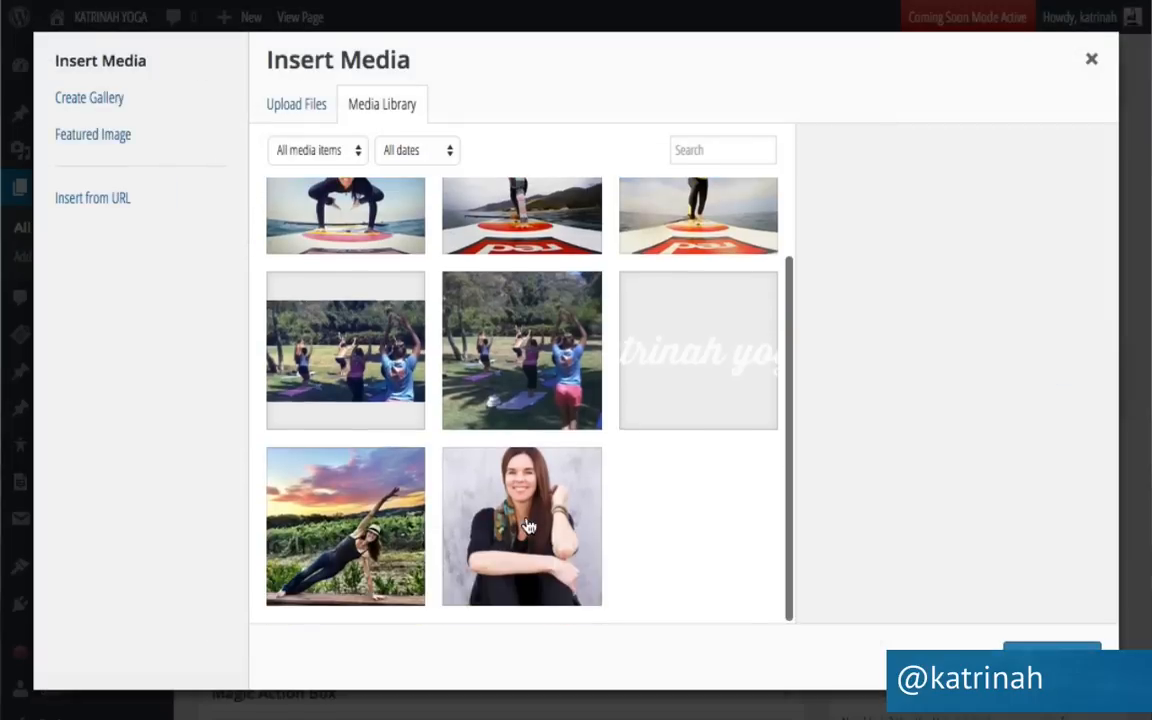
click(533, 537)
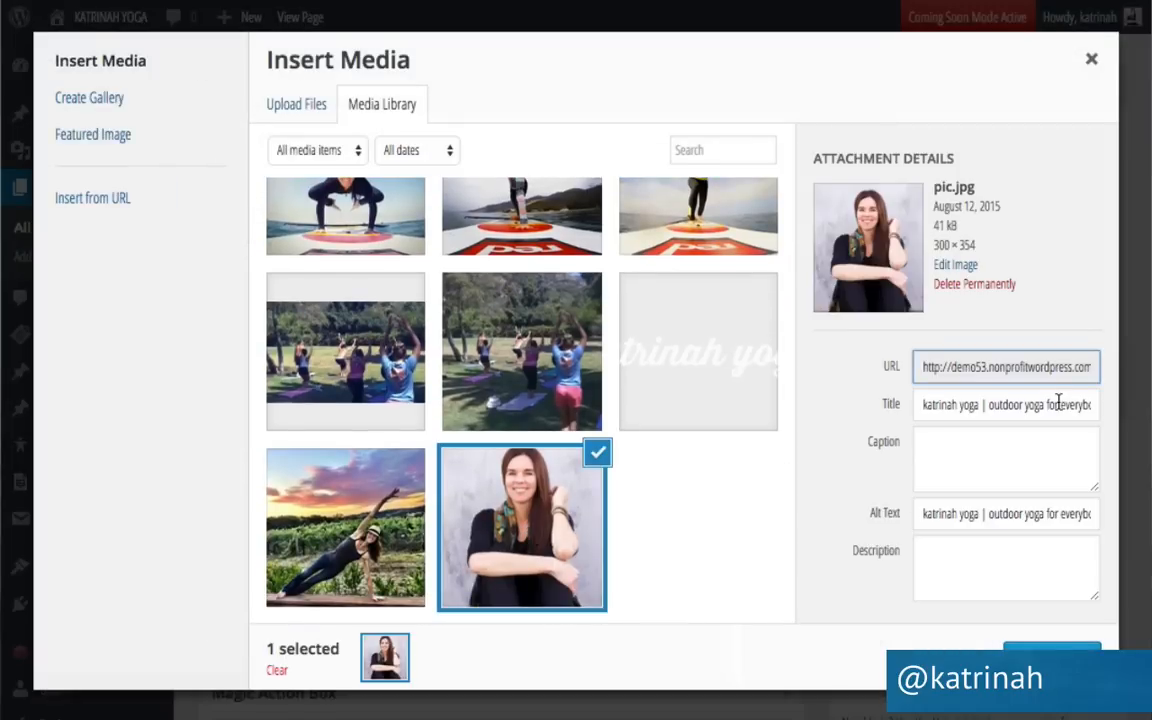
scroll(955, 453, down, 1)
scroll(955, 453, down, 1)
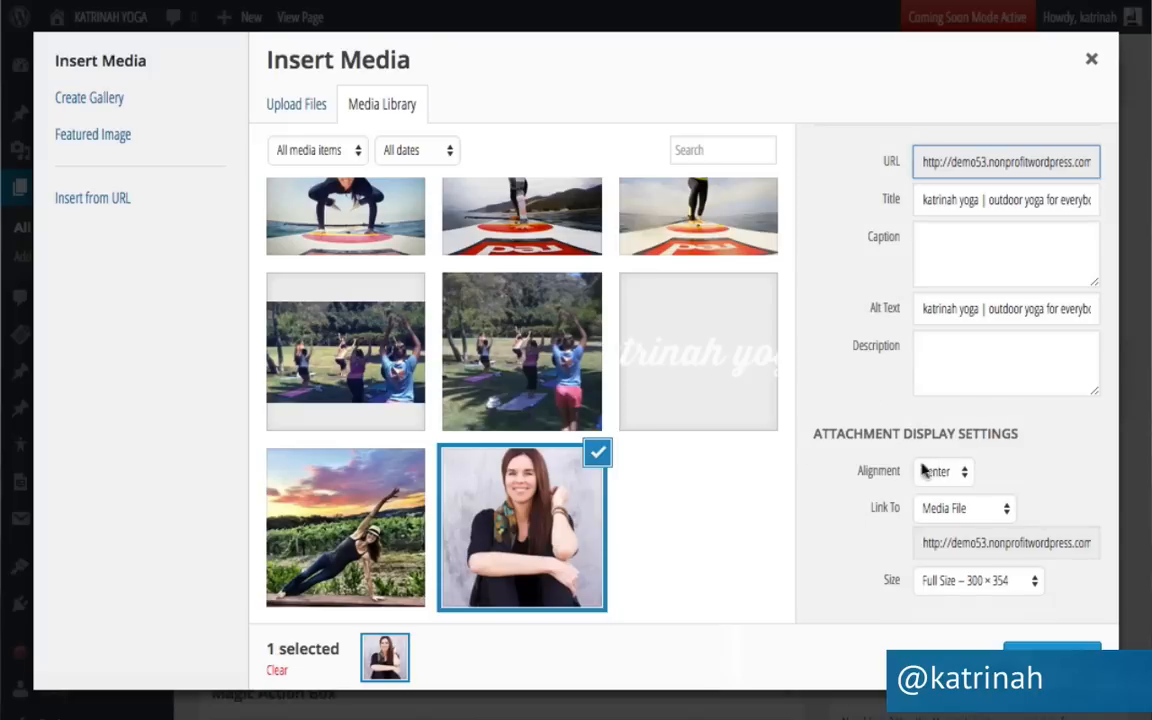
click(944, 477)
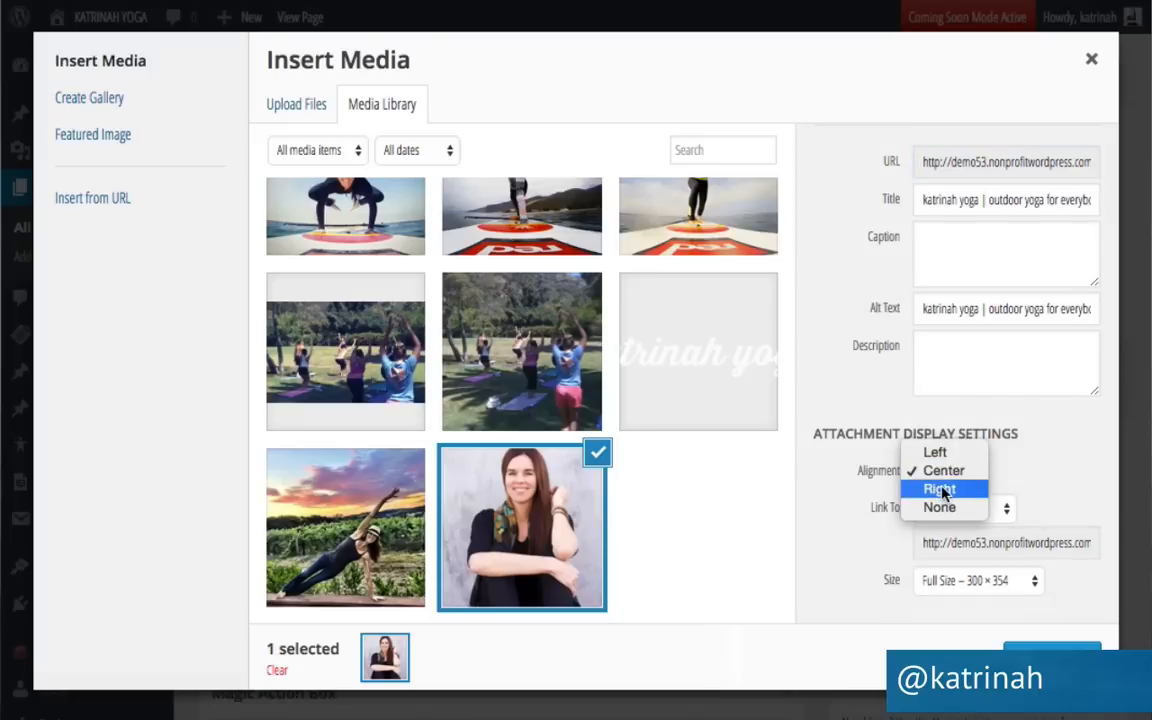
click(945, 489)
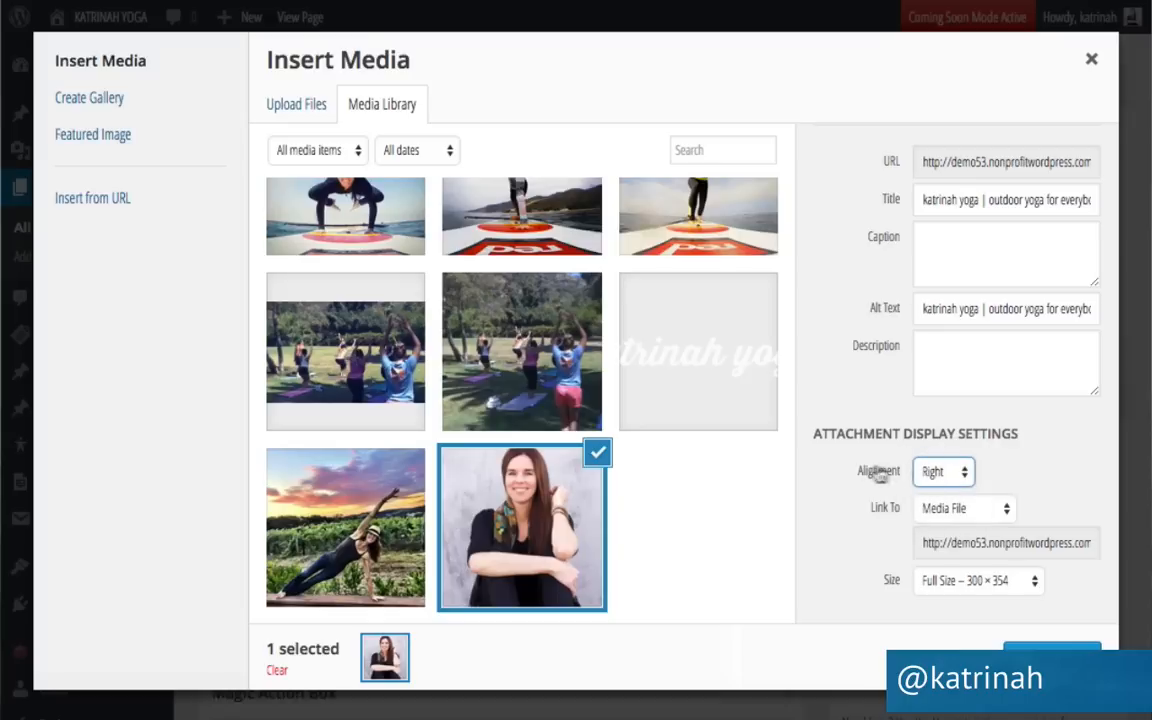
click(924, 512)
click(928, 563)
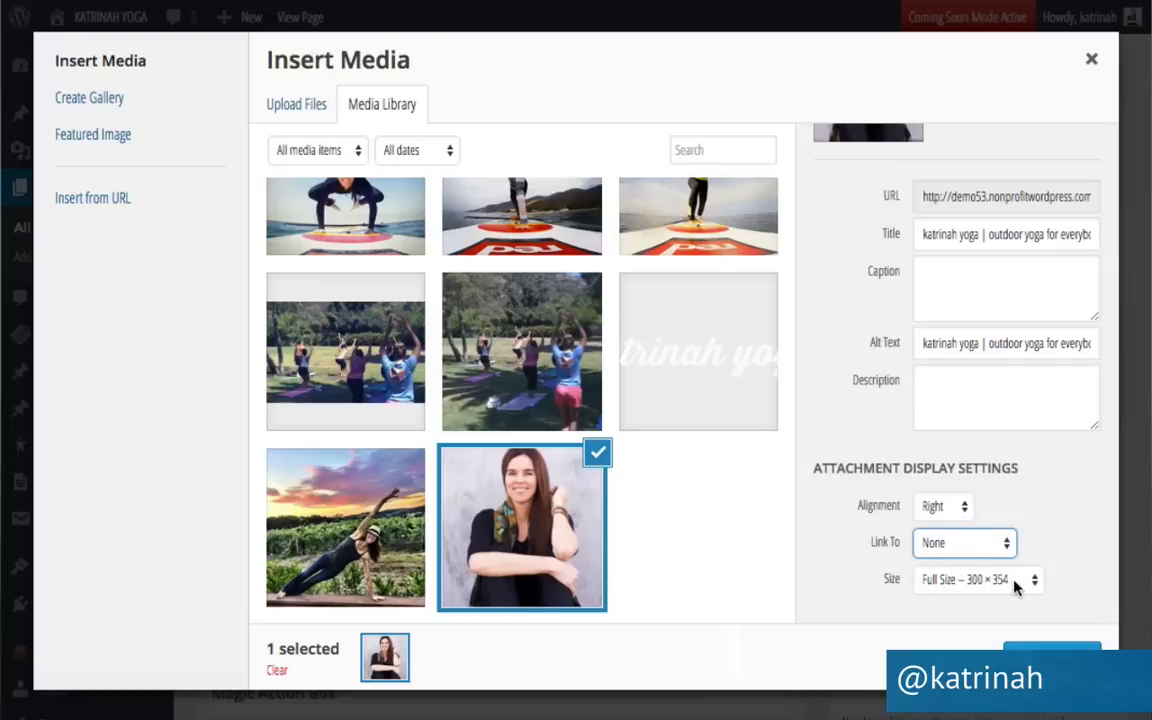
click(1052, 659)
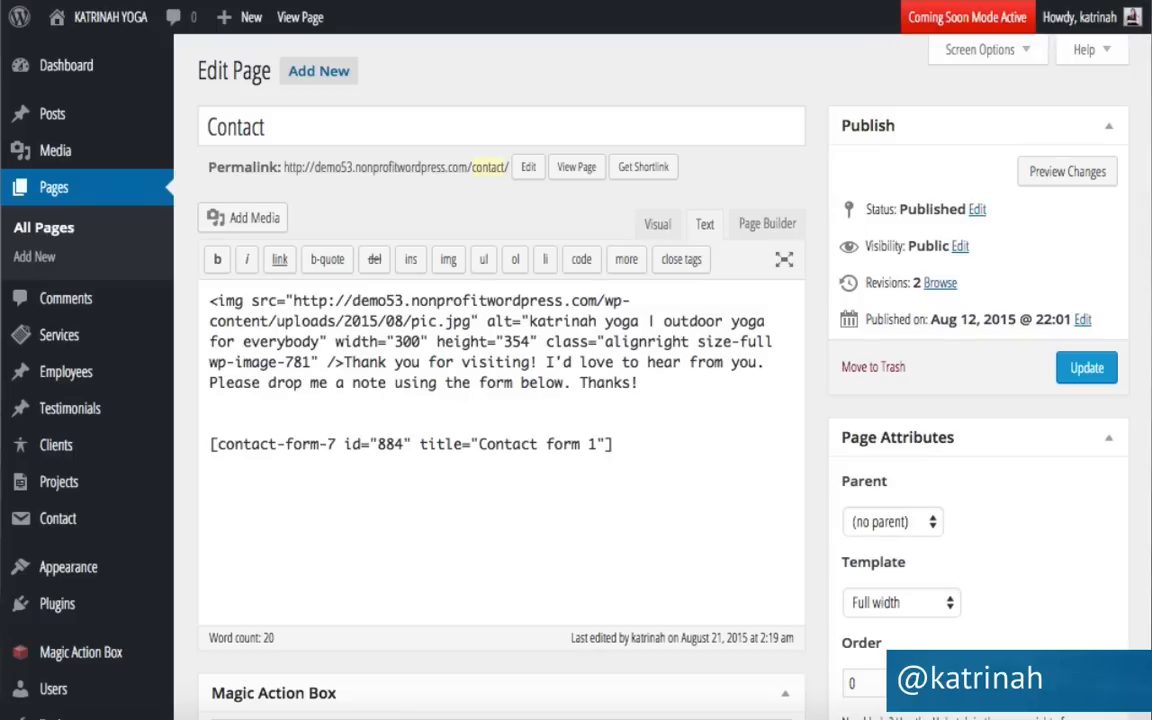
click(1079, 371)
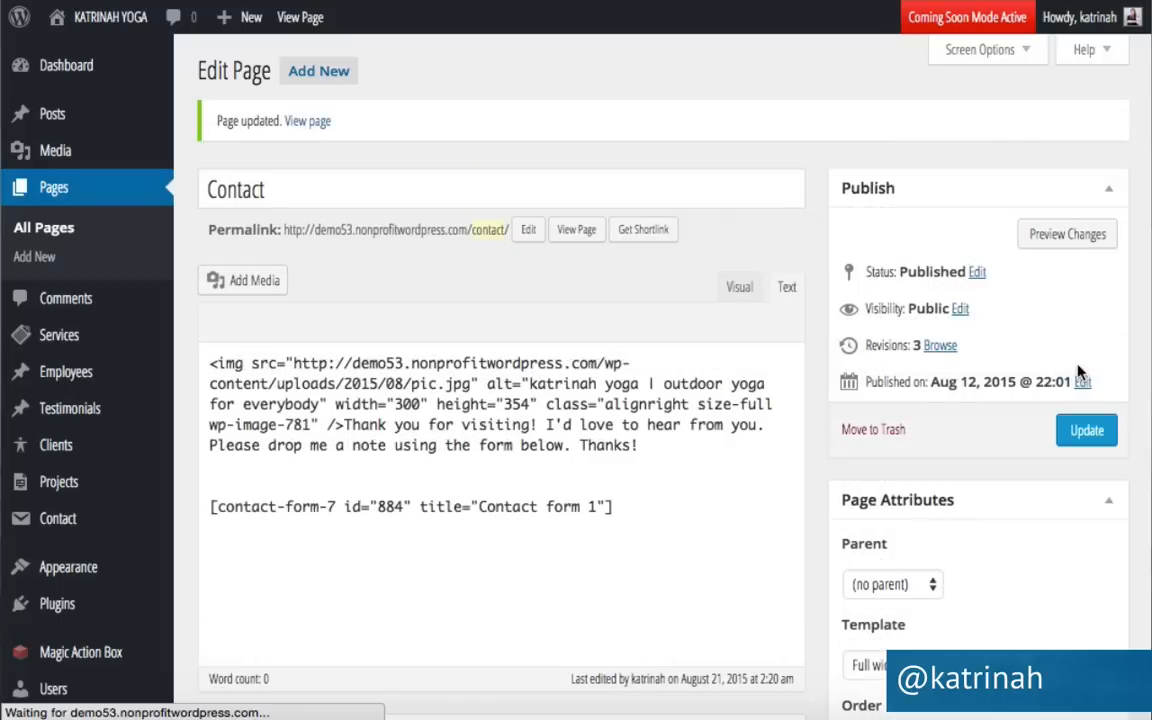
Open the live Contact page and scroll to confirm the portrait sits right of the form.
click(577, 230)
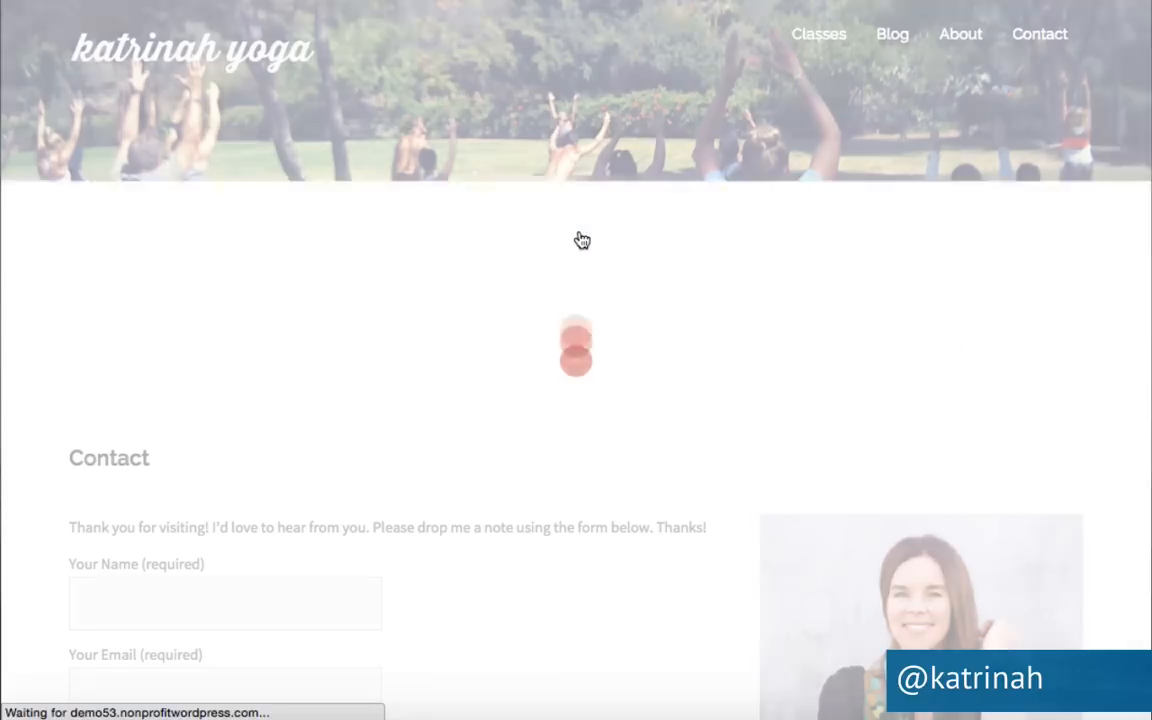
scroll(648, 488, down, 3)
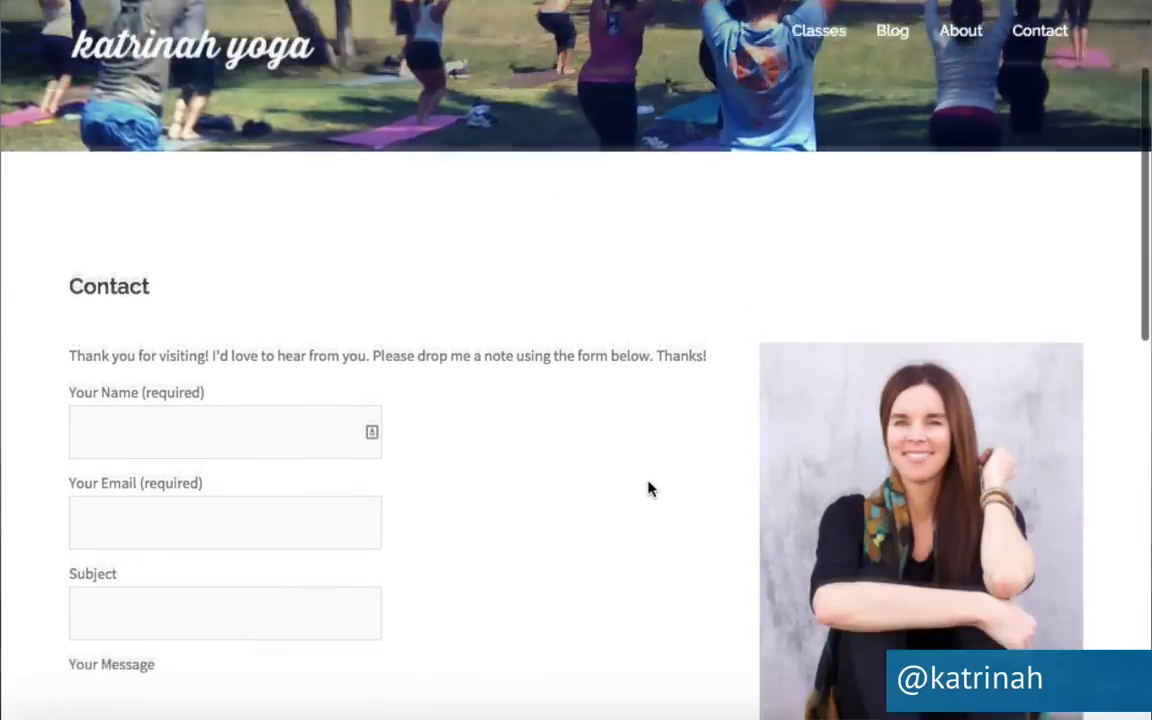
scroll(655, 401, down, 7)
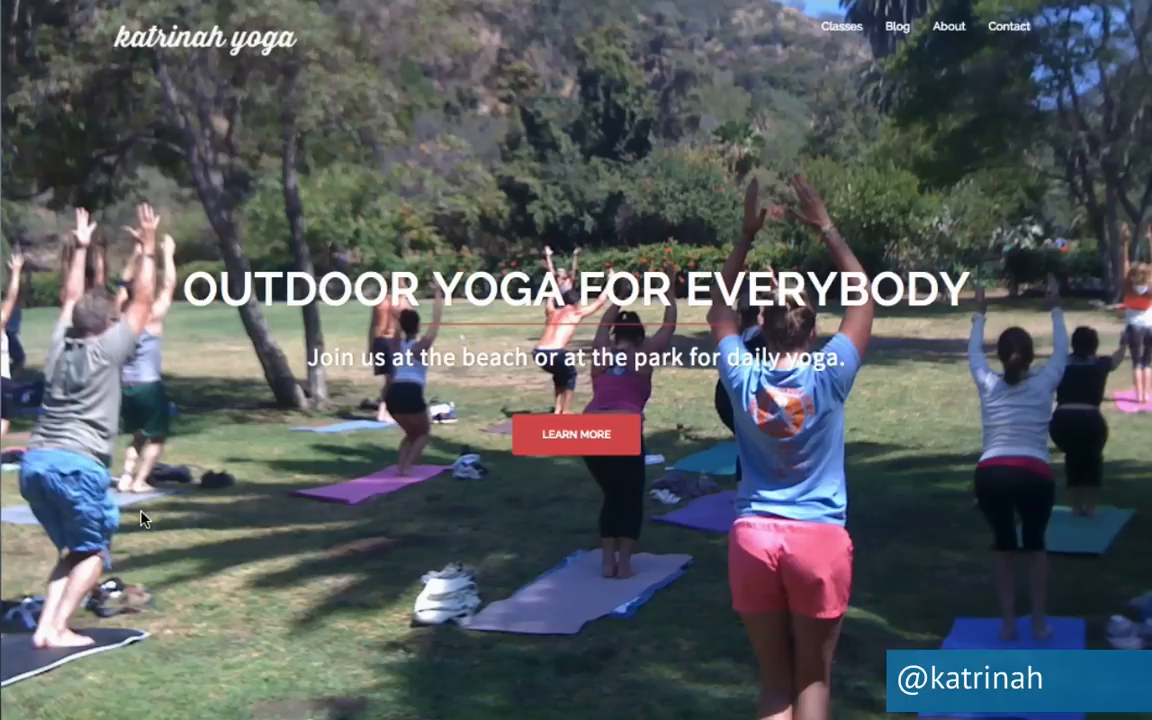
scroll(141, 518, down, 6)
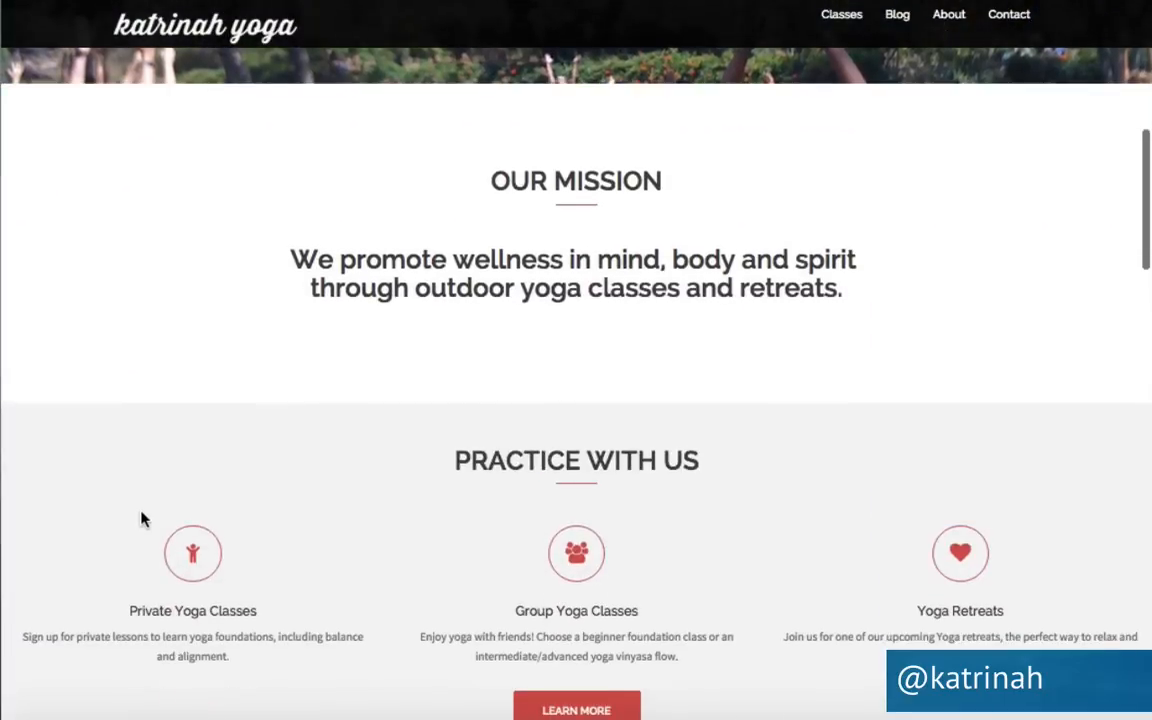
scroll(141, 518, down, 2)
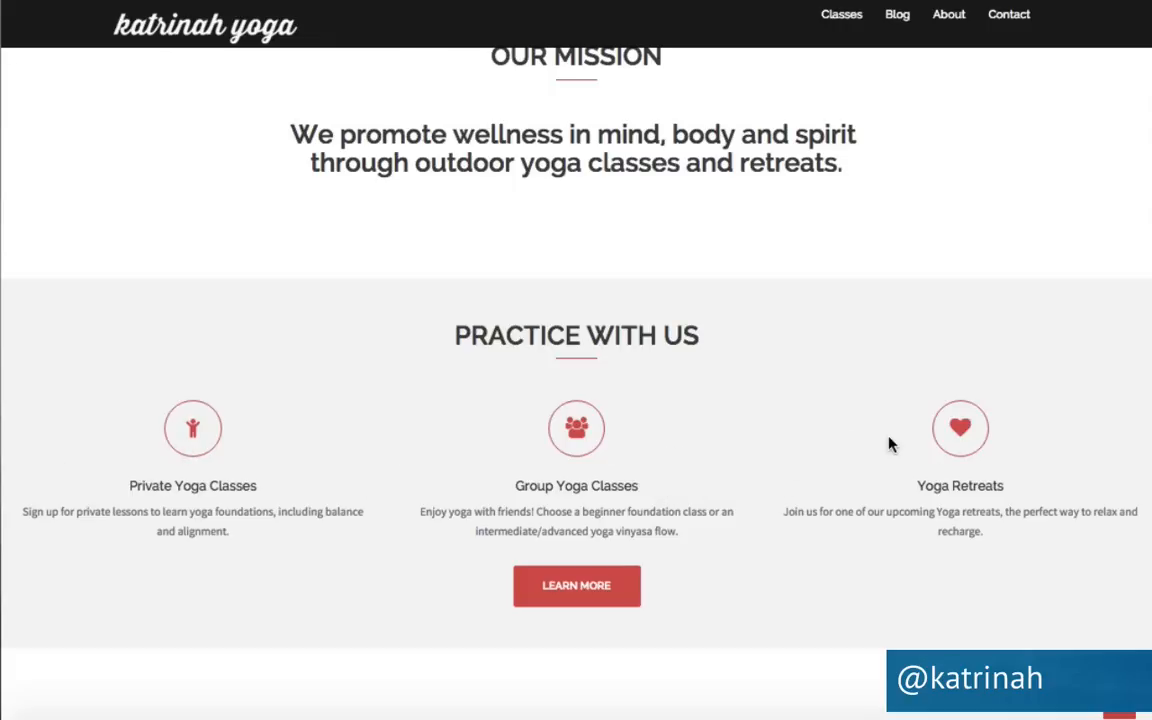
right_click(196, 432)
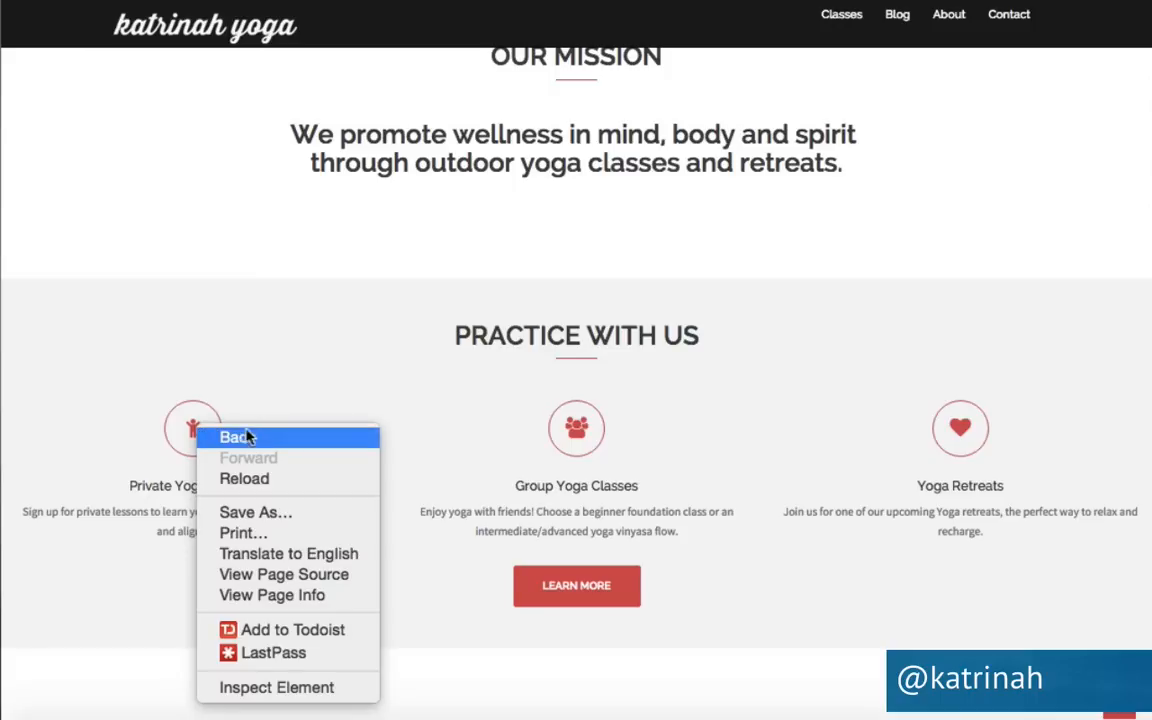
click(248, 689)
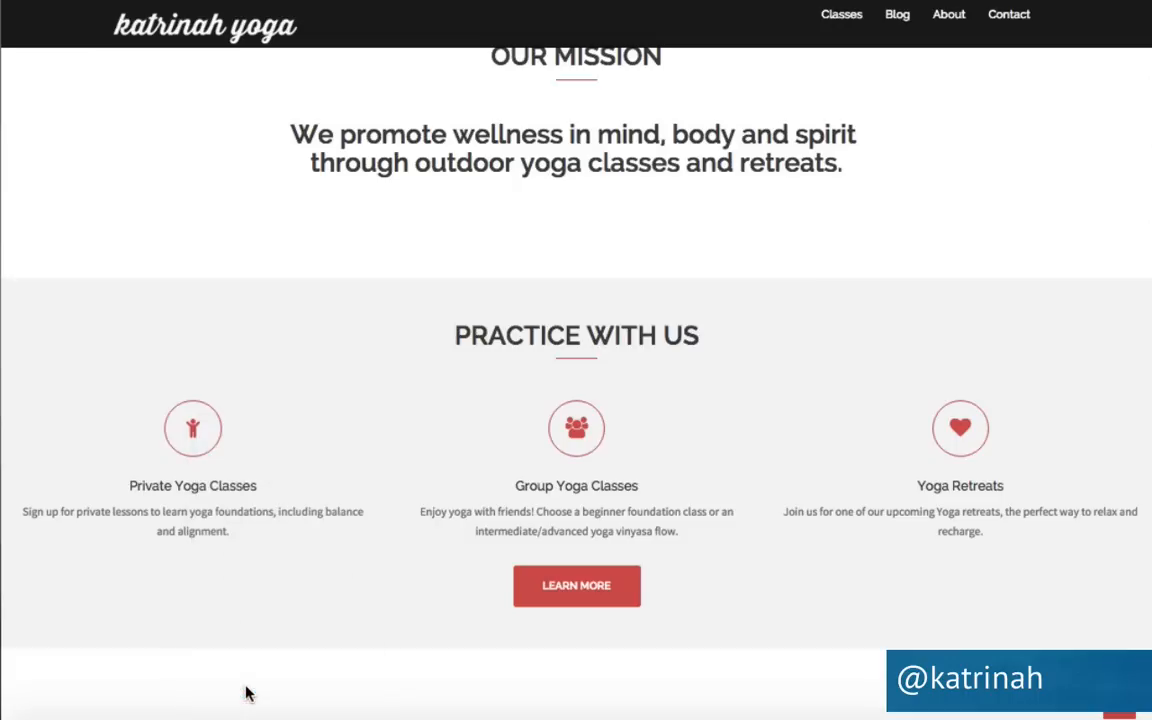
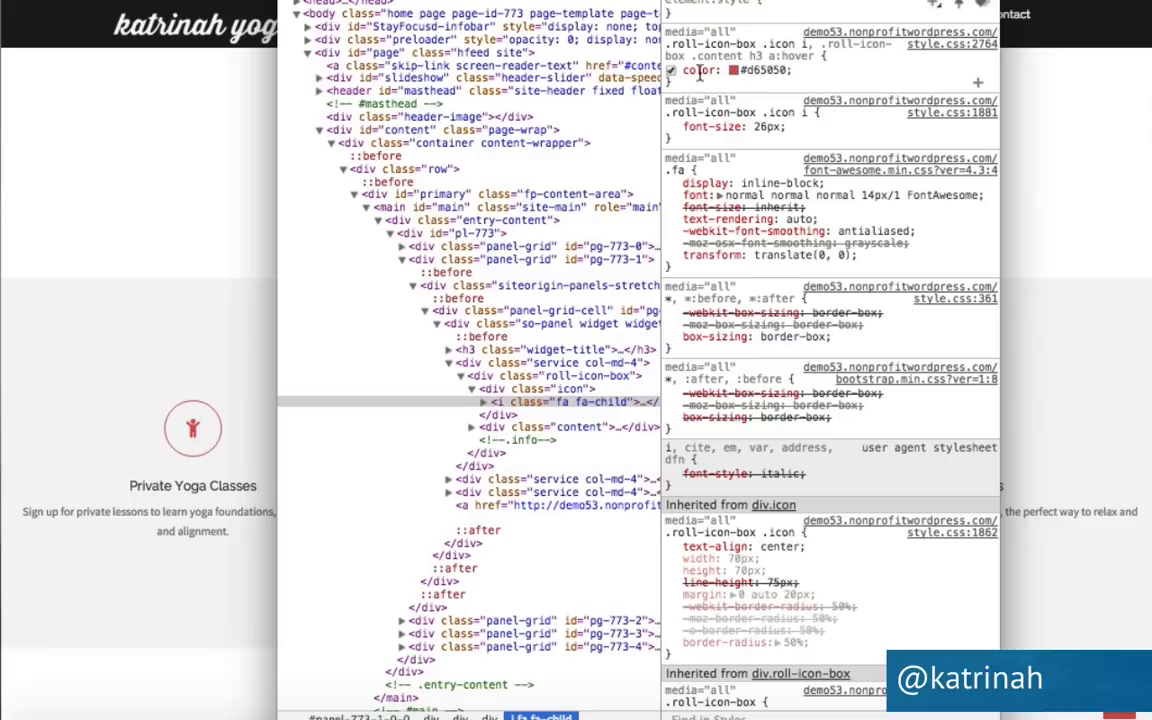
Preview the service icons in dark grey #443f3f instead of #d65050, copy the rule, and close DevTools.
click(755, 70)
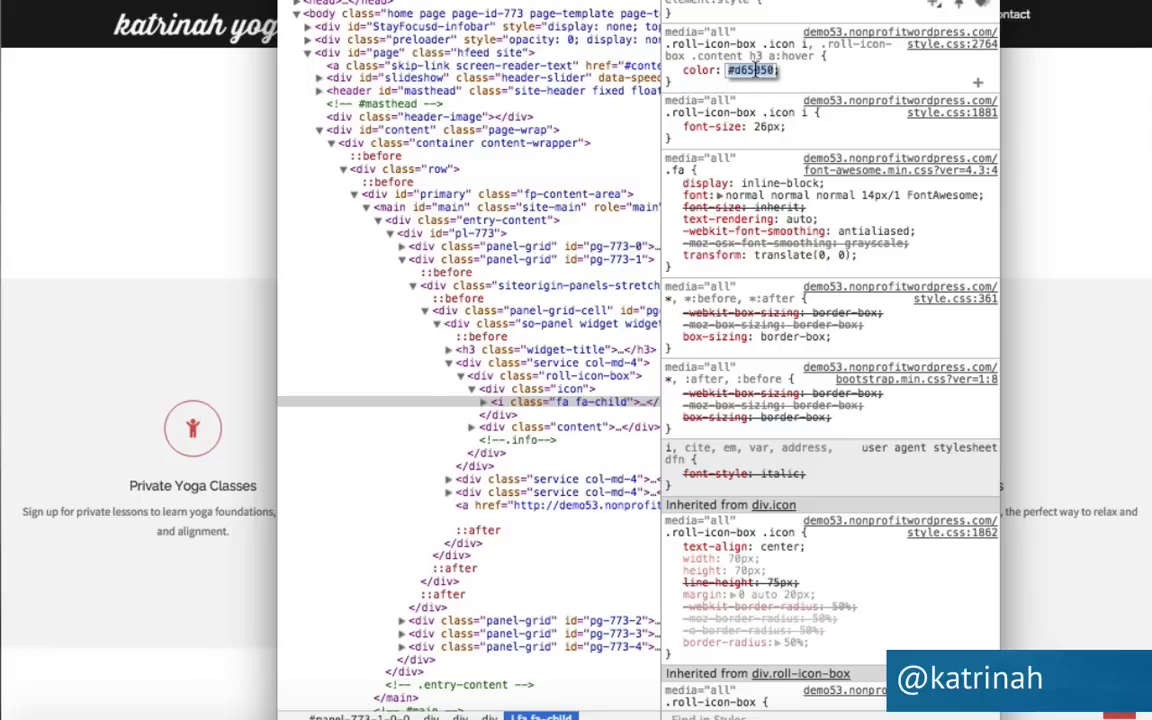
text(#443f3f)
key(Return)
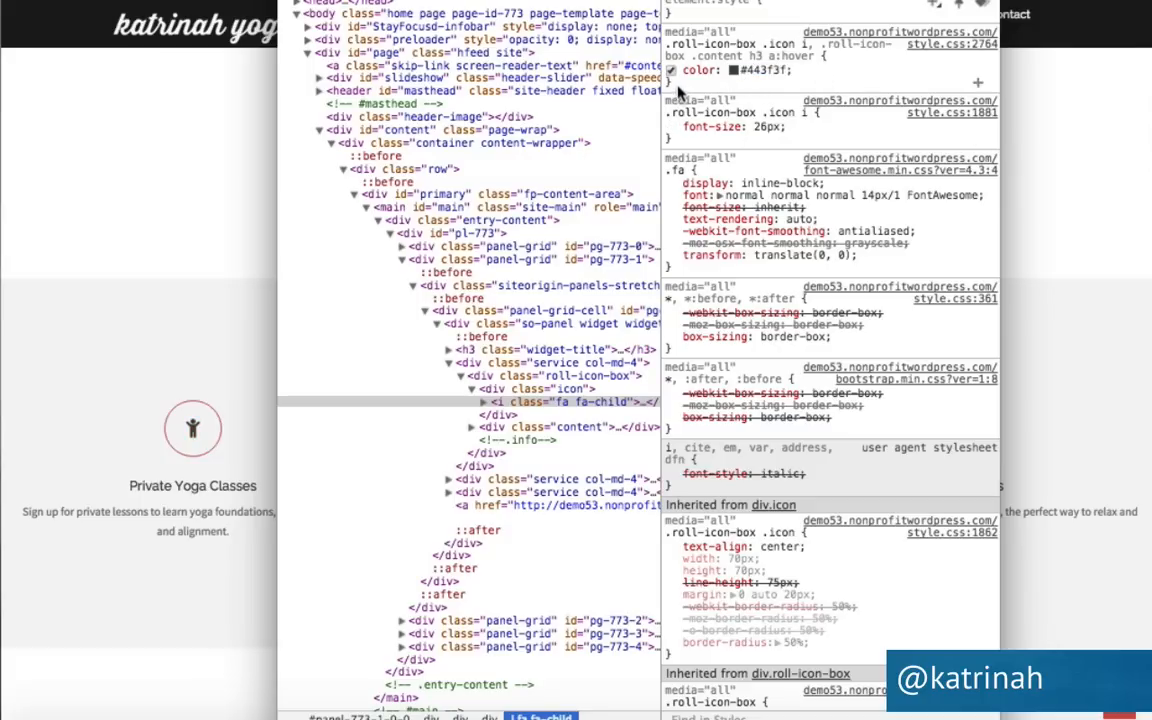
drag(678, 88, 667, 44)
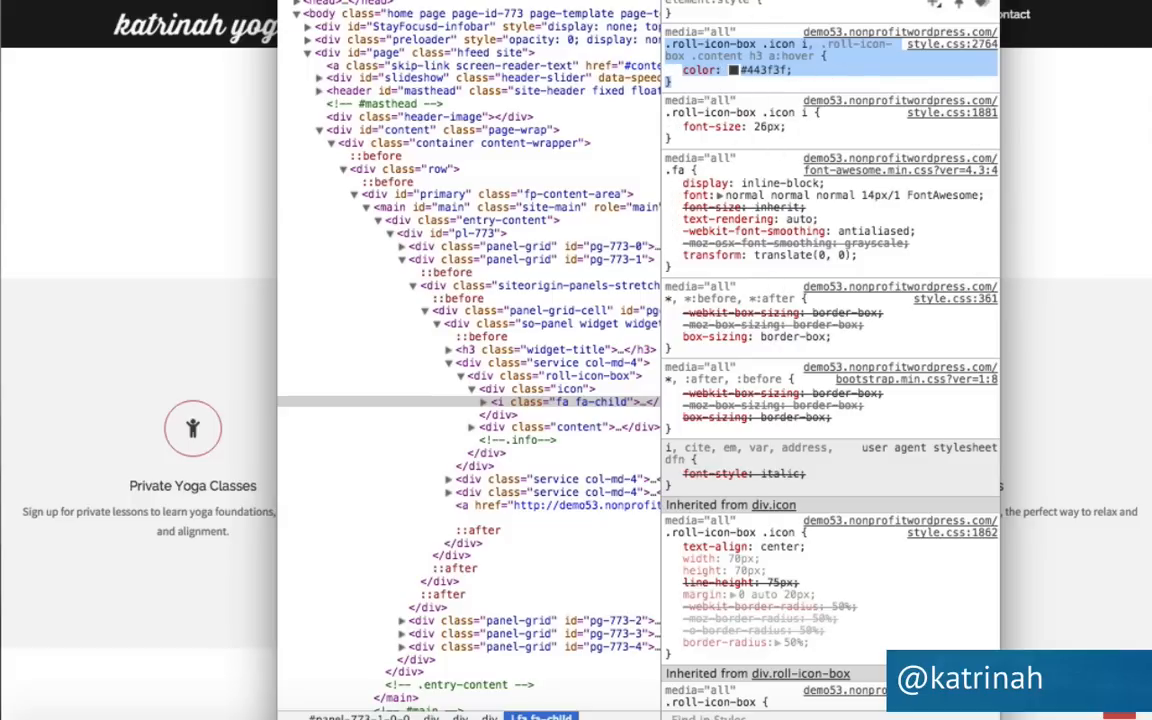
key(super+w)
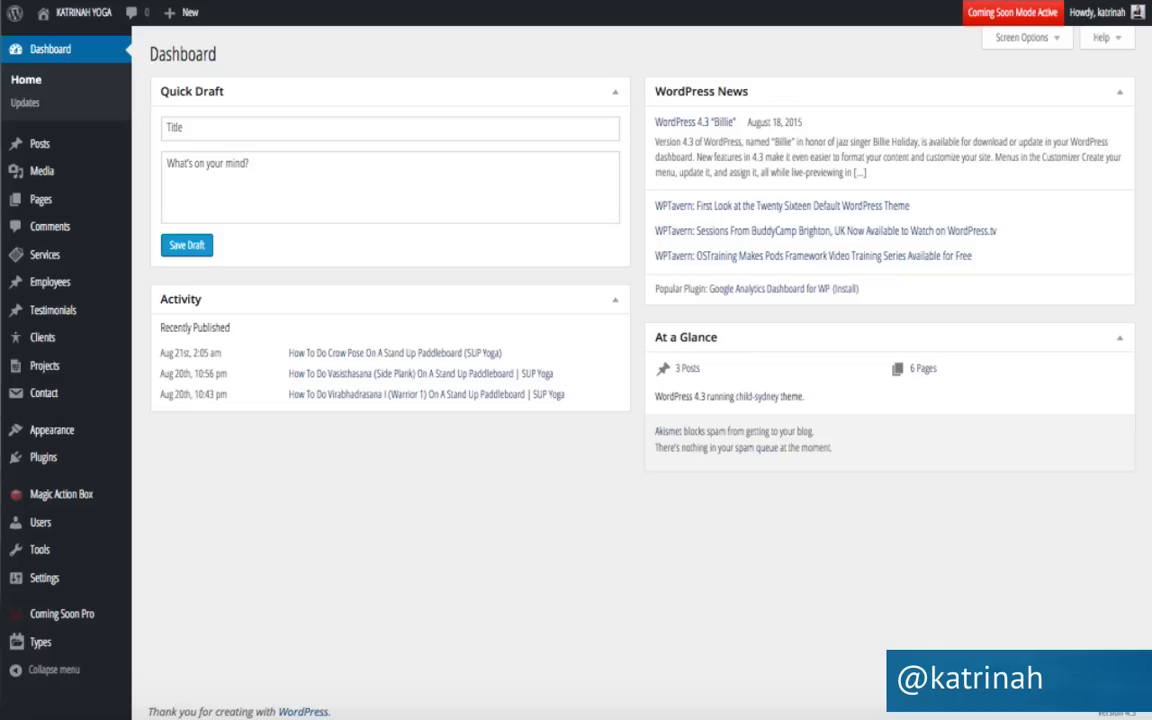
Paste the #443f3f icon colour rule at the end of child-sydney style.css and save the file.
click(243, 0)
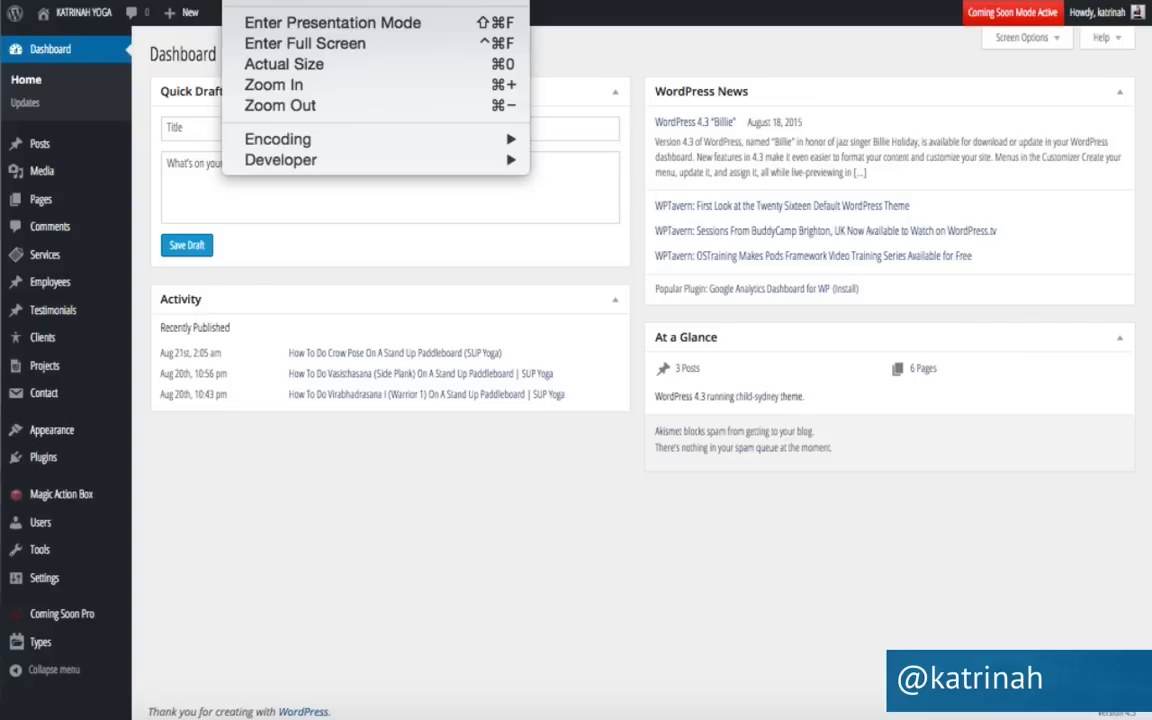
click(262, 68)
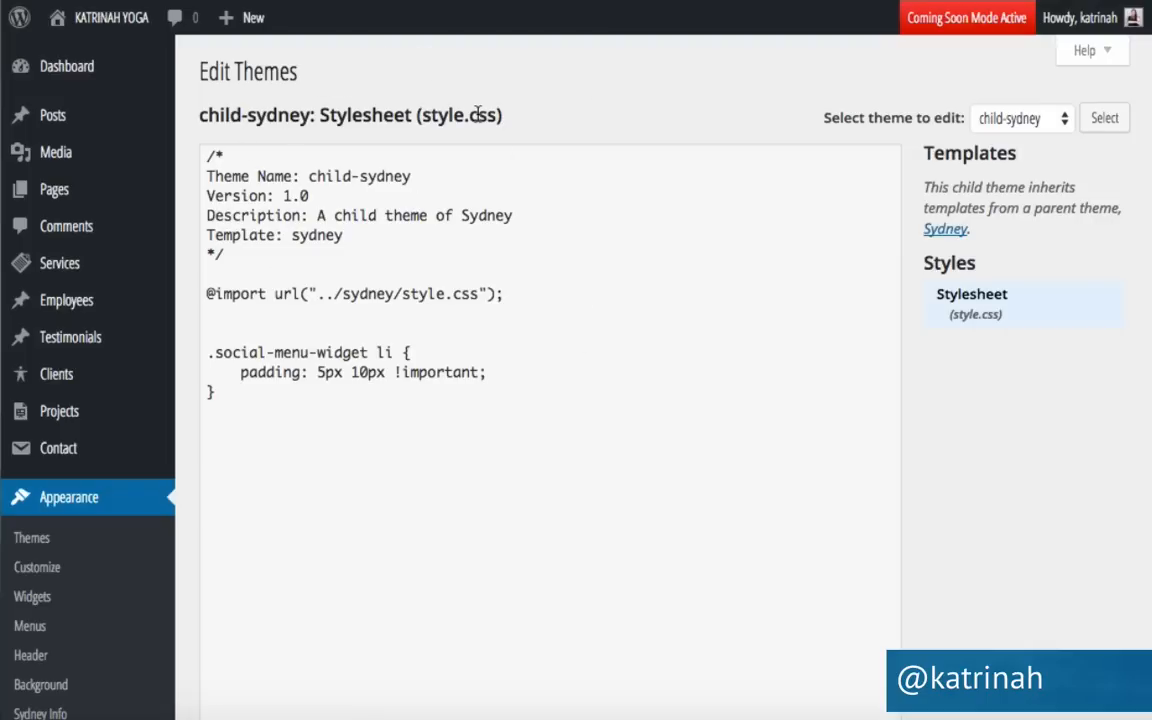
click(240, 397)
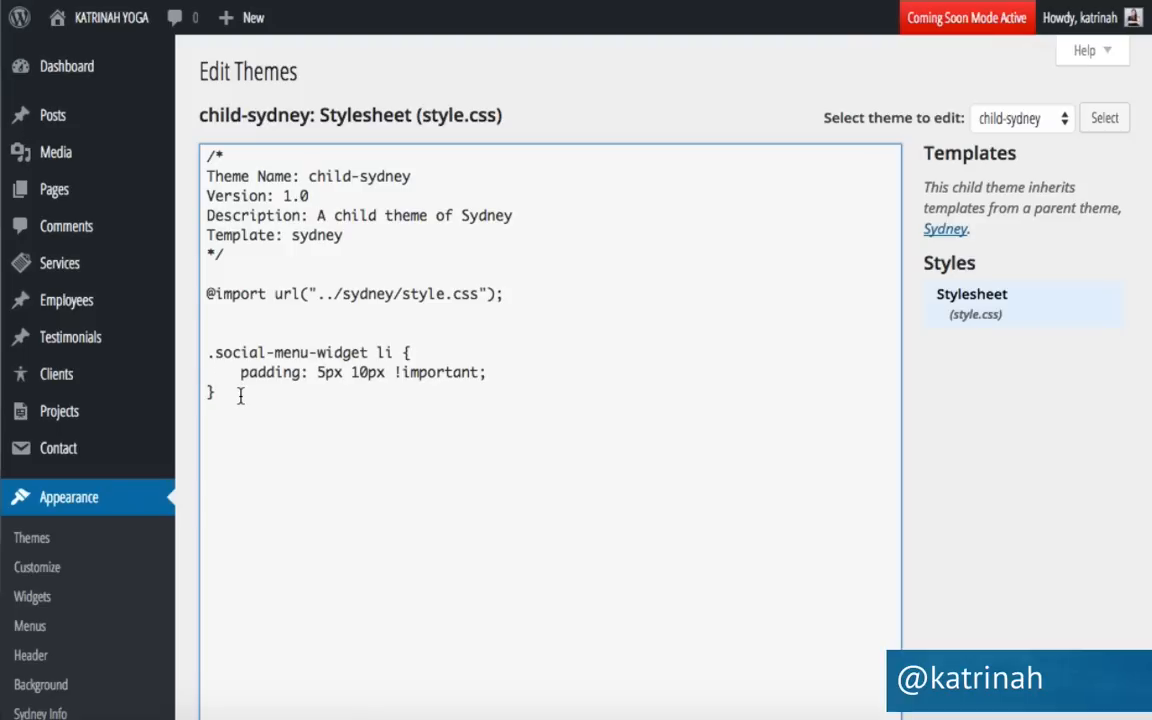
text(.roll-icon-box .icon i, .roll-icon-box .content h3 a:hover {     color: #443f3f; })
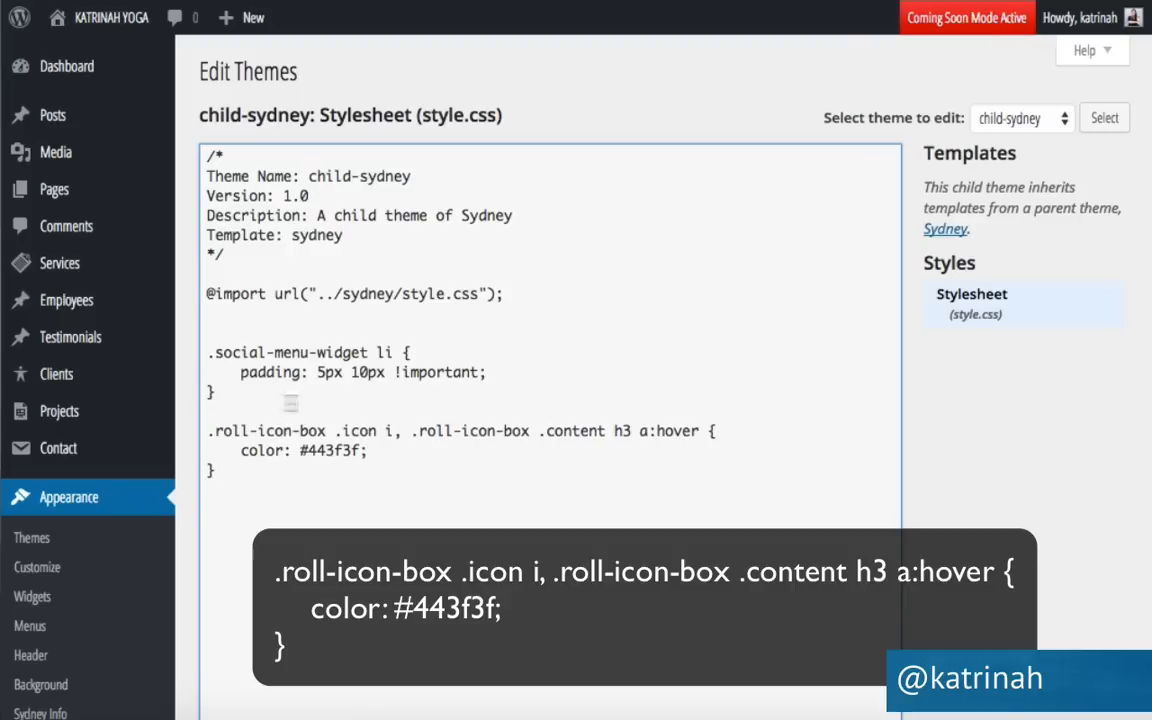
drag(705, 431, 722, 430)
drag(219, 467, 175, 467)
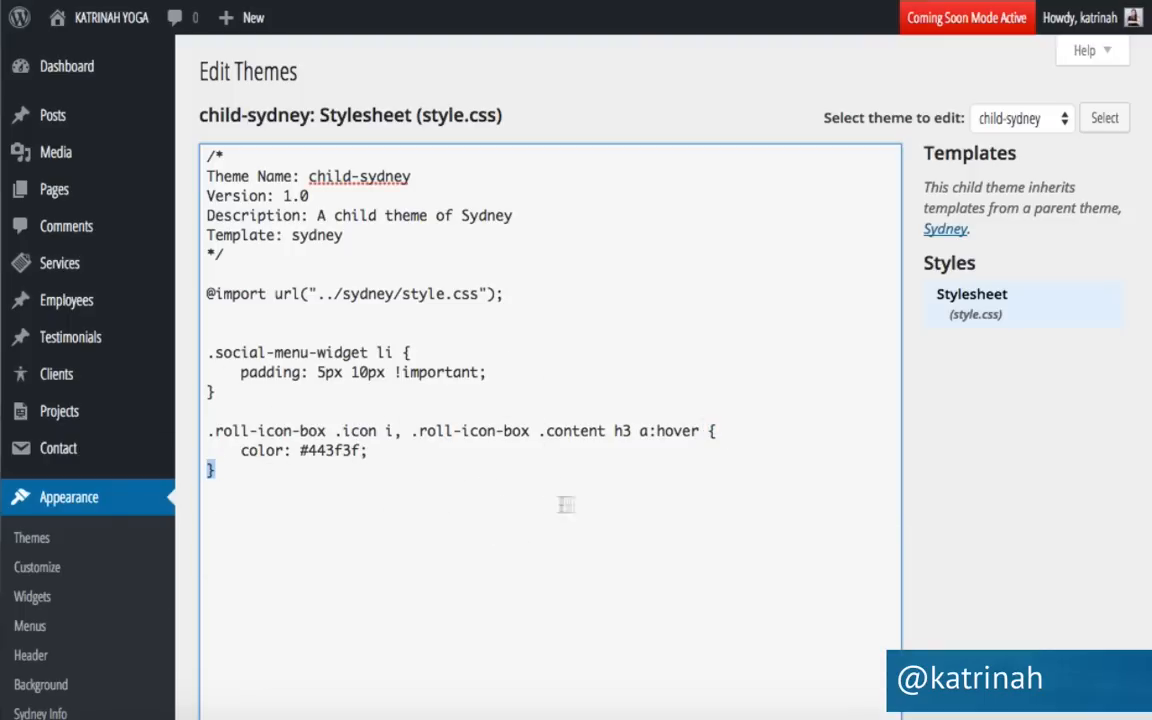
scroll(913, 504, down, 4)
click(231, 421)
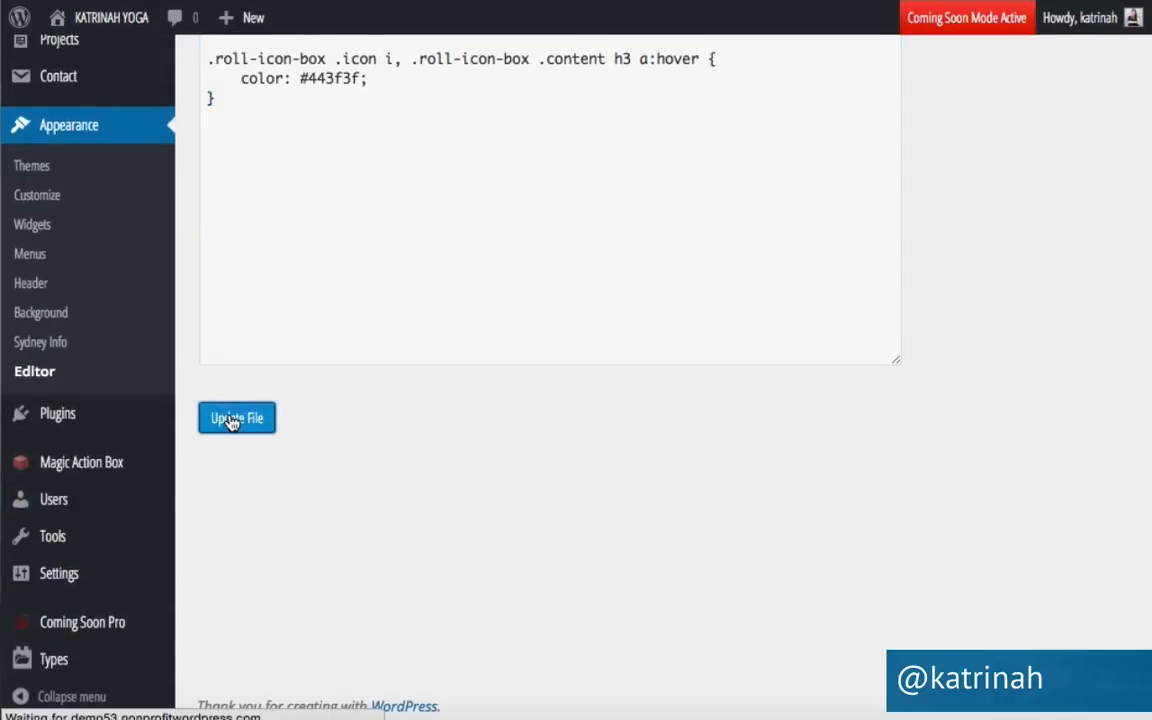
Visit the live site and scroll down to the Practice With Us icons.
mouse_move(92, 20)
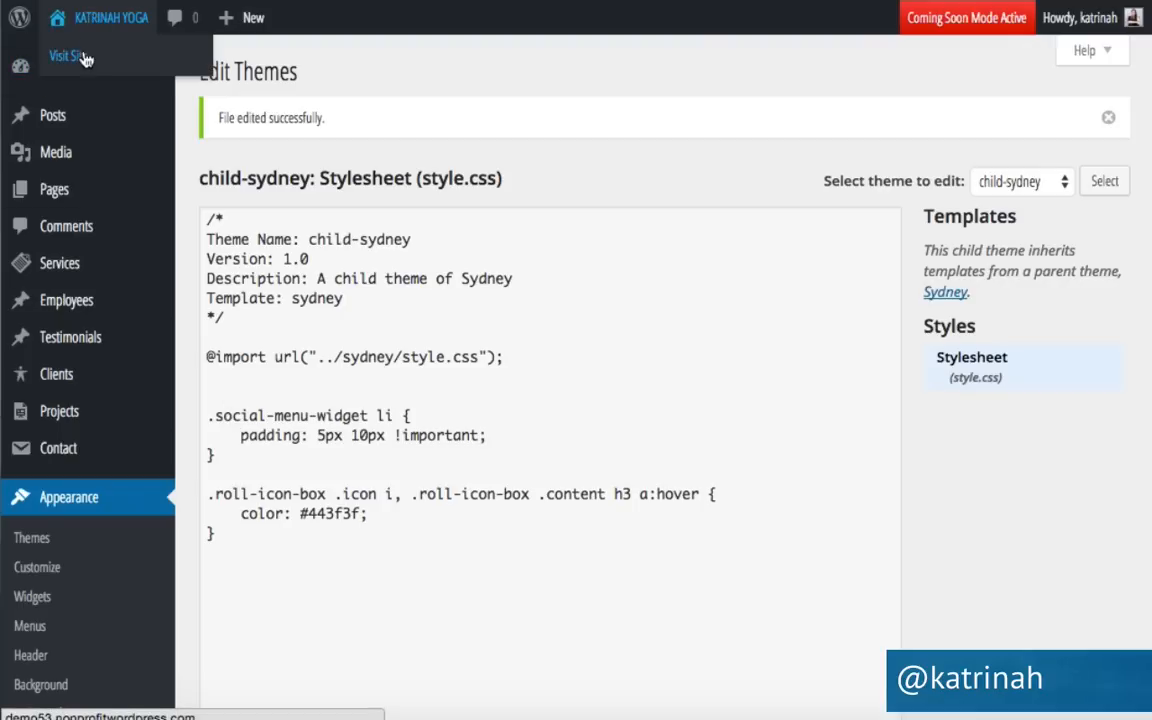
click(86, 58)
scroll(86, 364, down, 4)
scroll(86, 364, down, 4)
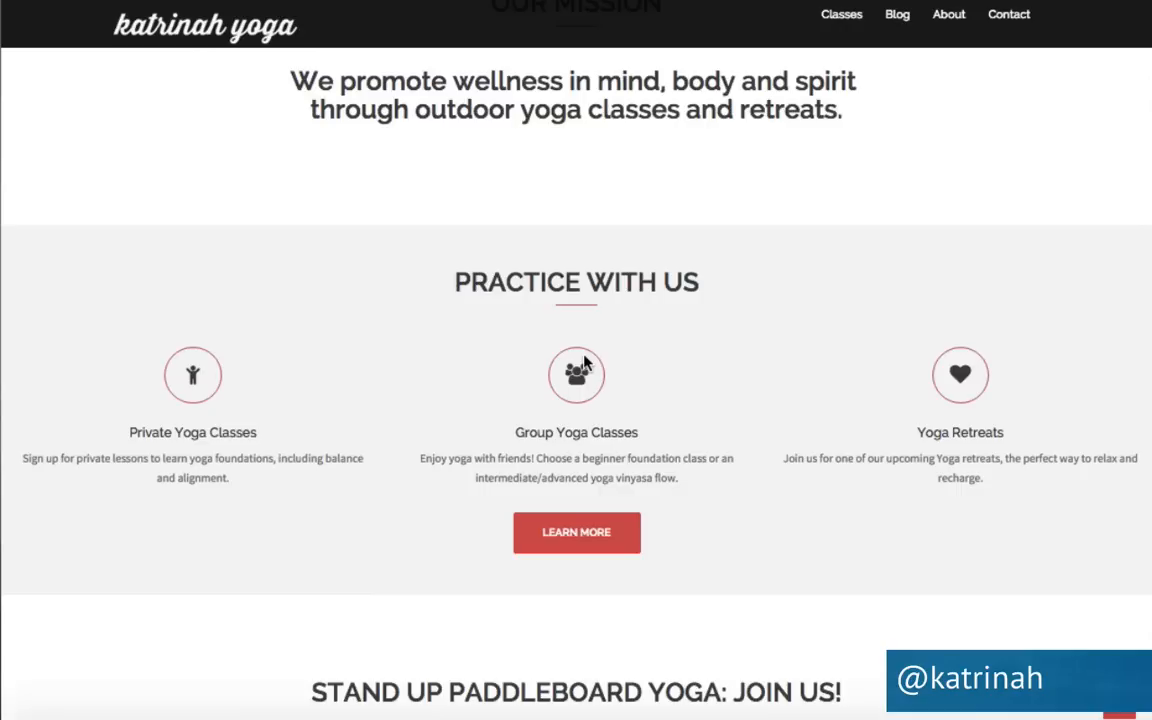
Inspect the Private Yoga Classes icon in Chrome DevTools.
right_click(182, 363)
key(Escape)
right_click(182, 363)
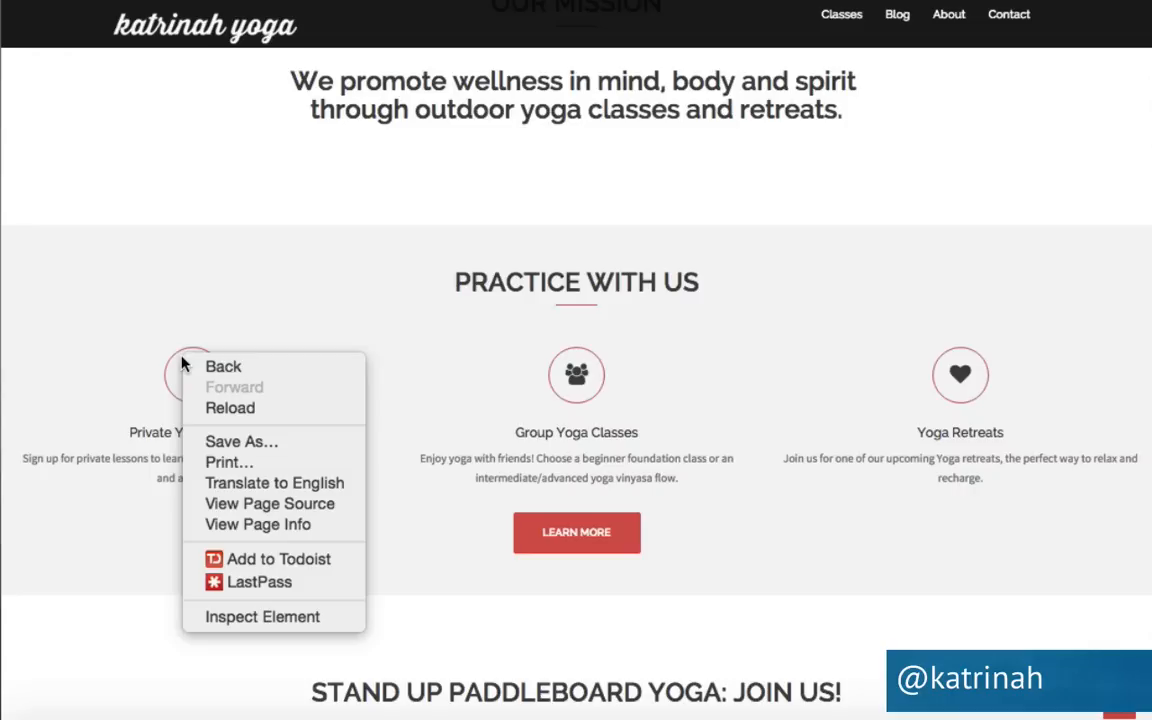
click(241, 618)
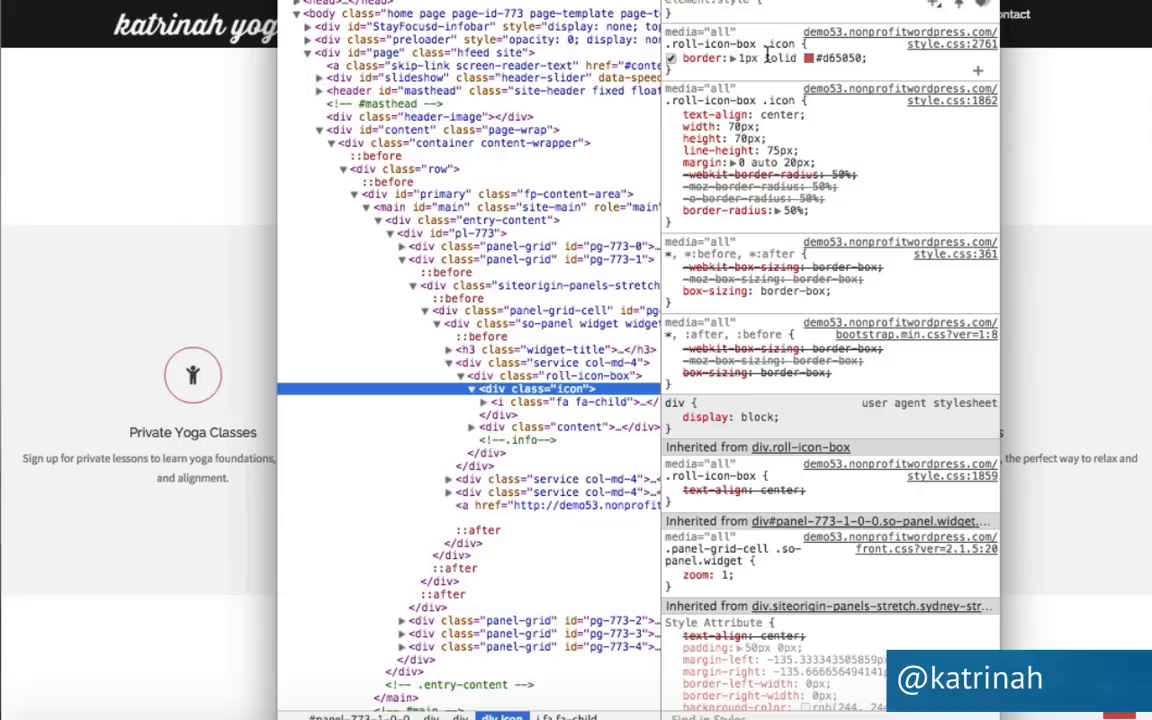
Change the icon border colour from #d65050 to #443f3f, copy the border rule, and close DevTools.
click(831, 60)
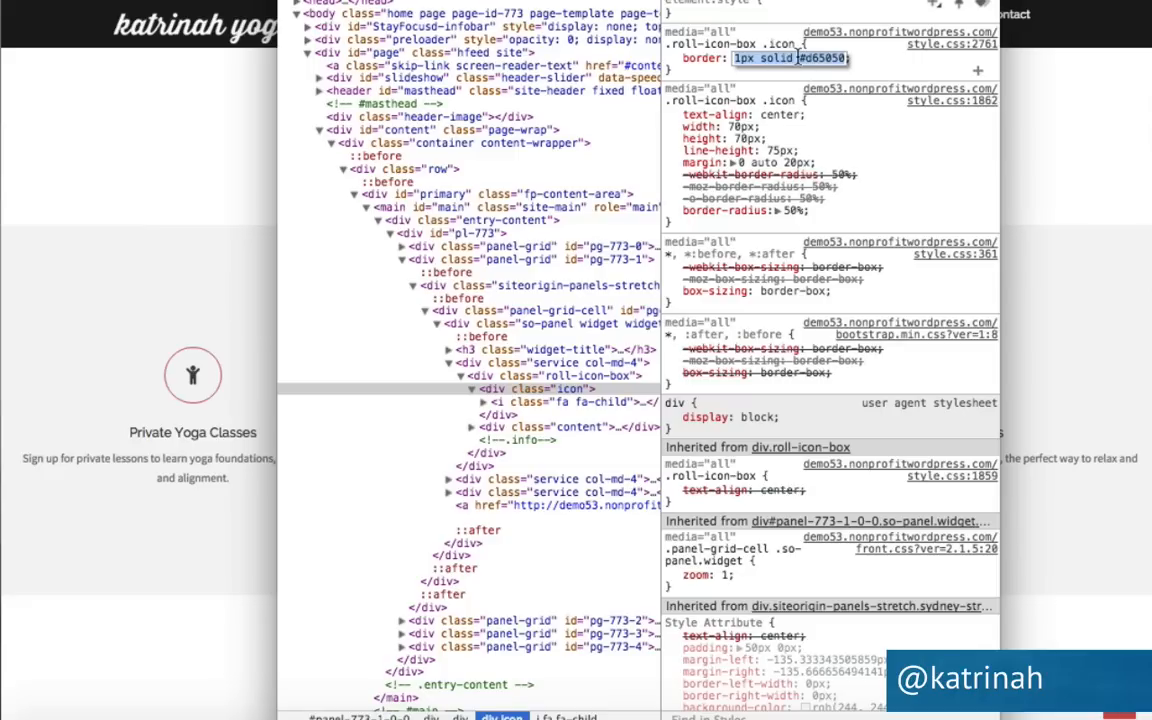
click(800, 58)
drag(800, 58, 858, 60)
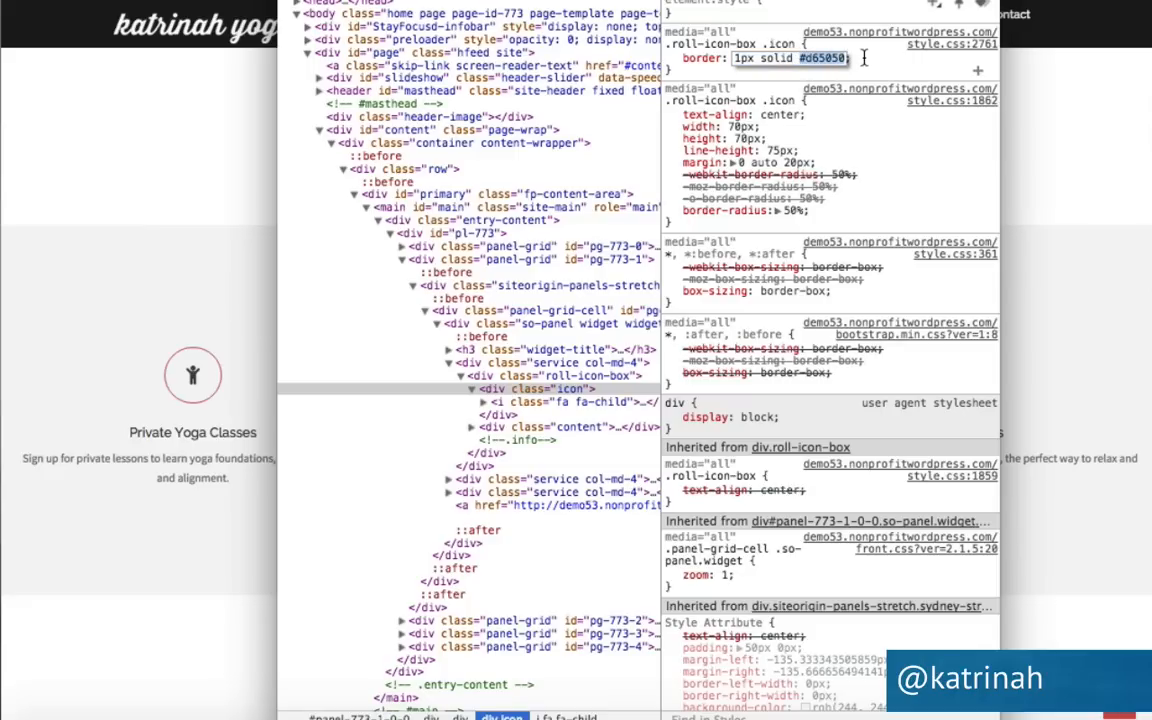
text(#443f3f)
key(Return)
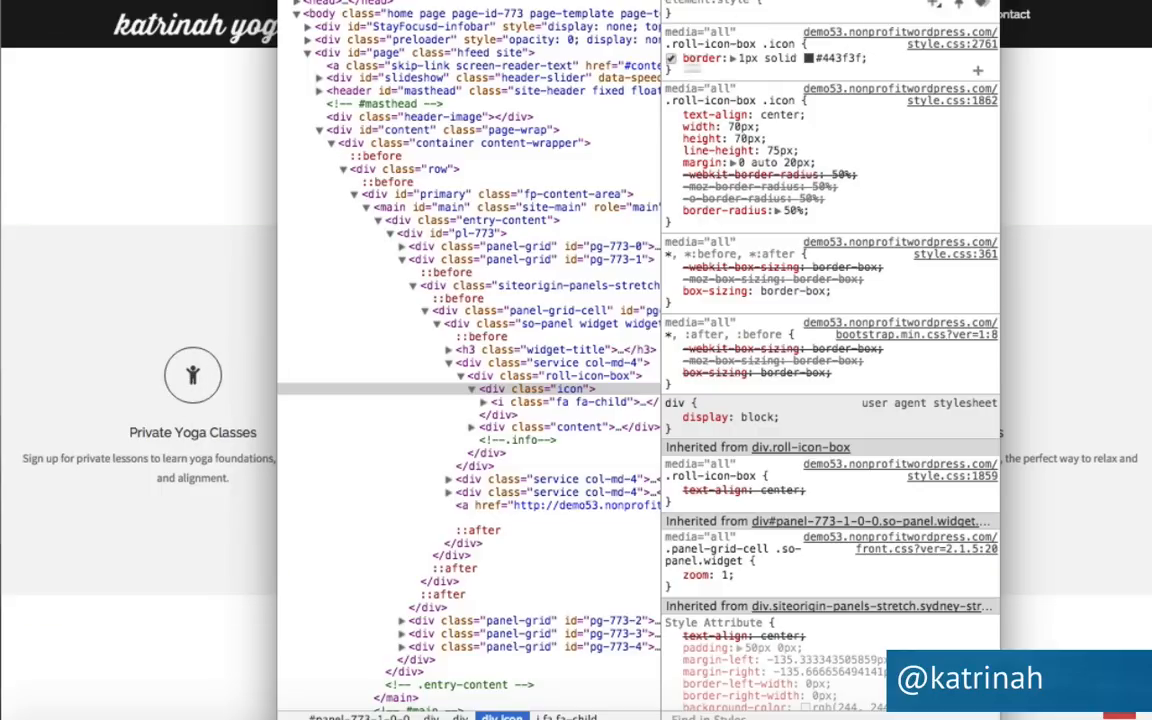
triple_click(673, 57)
drag(673, 57, 668, 44)
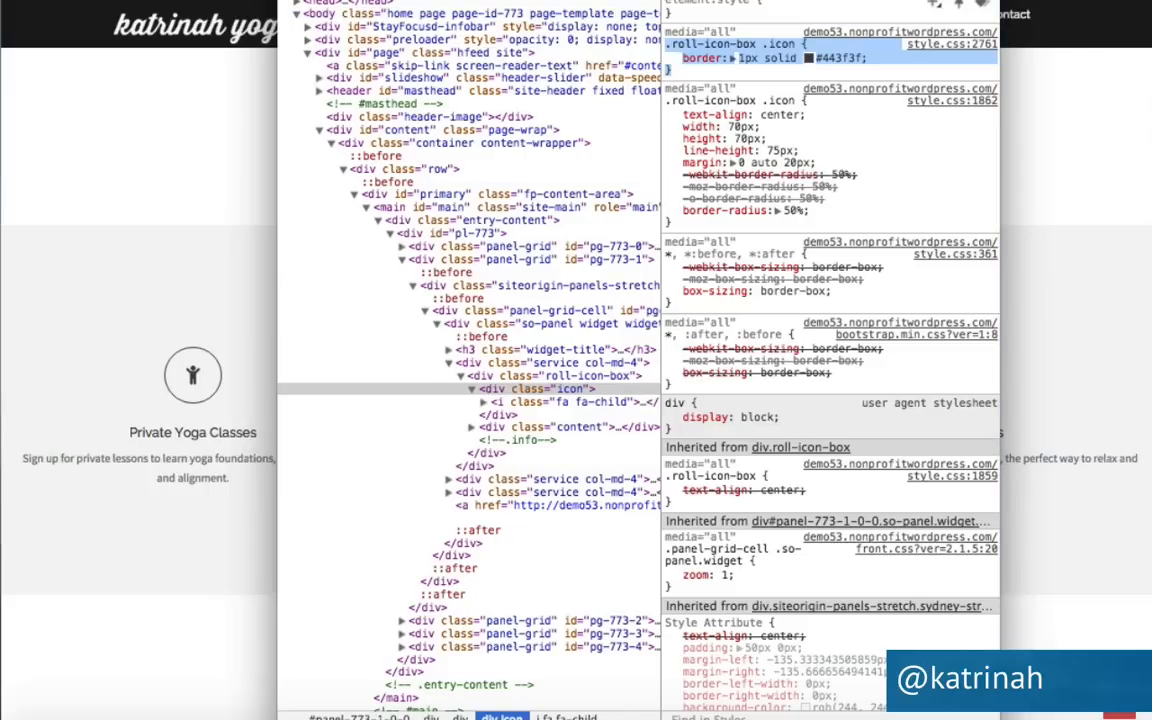
key(super+w)
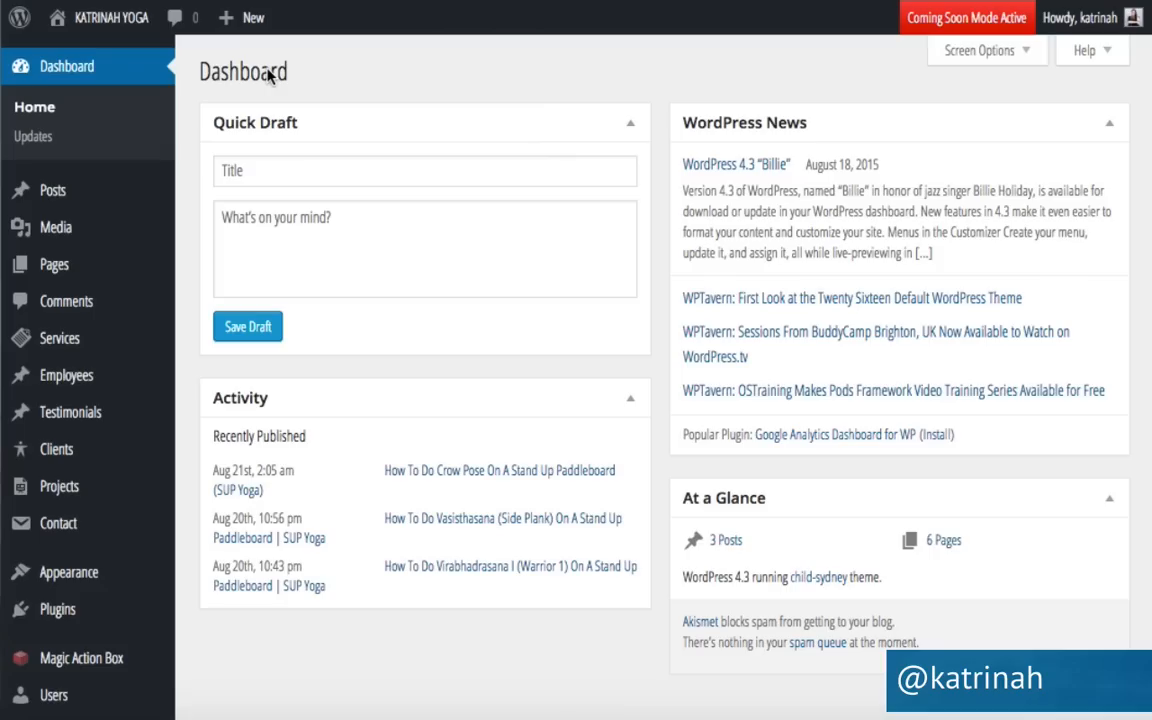
Paste the 1px solid #443f3f border rule into child-sydney style.css, save it, and open the live site.
mouse_move(85, 571)
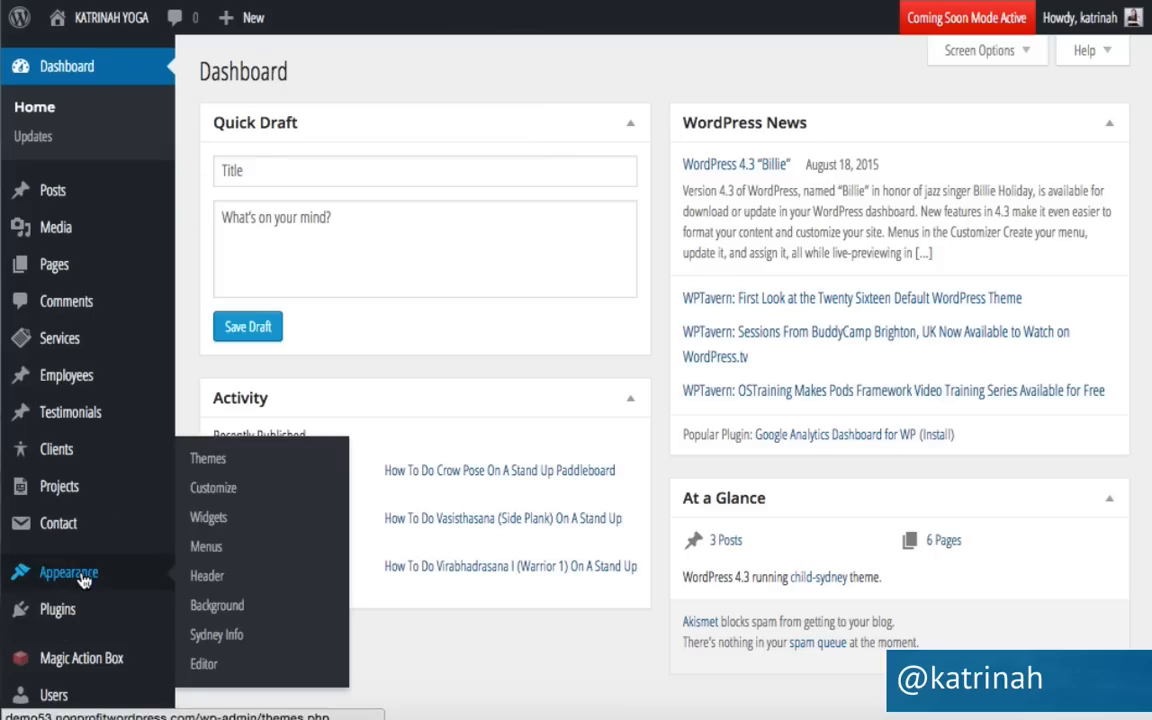
click(203, 665)
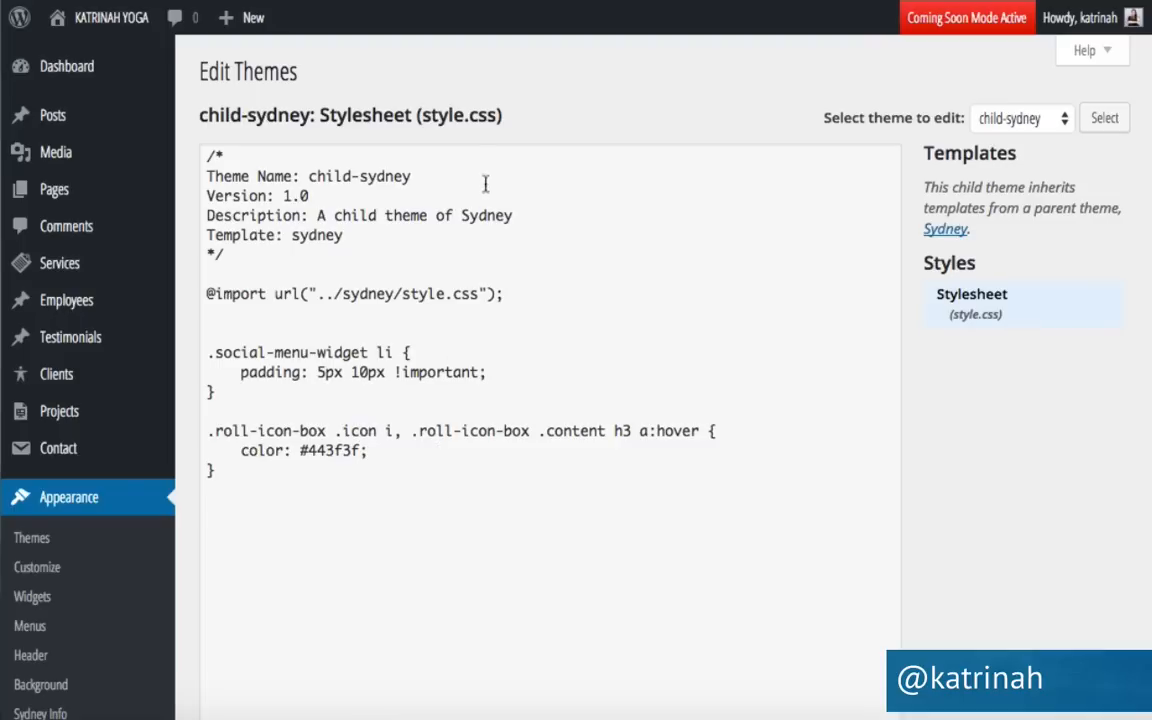
click(229, 471)
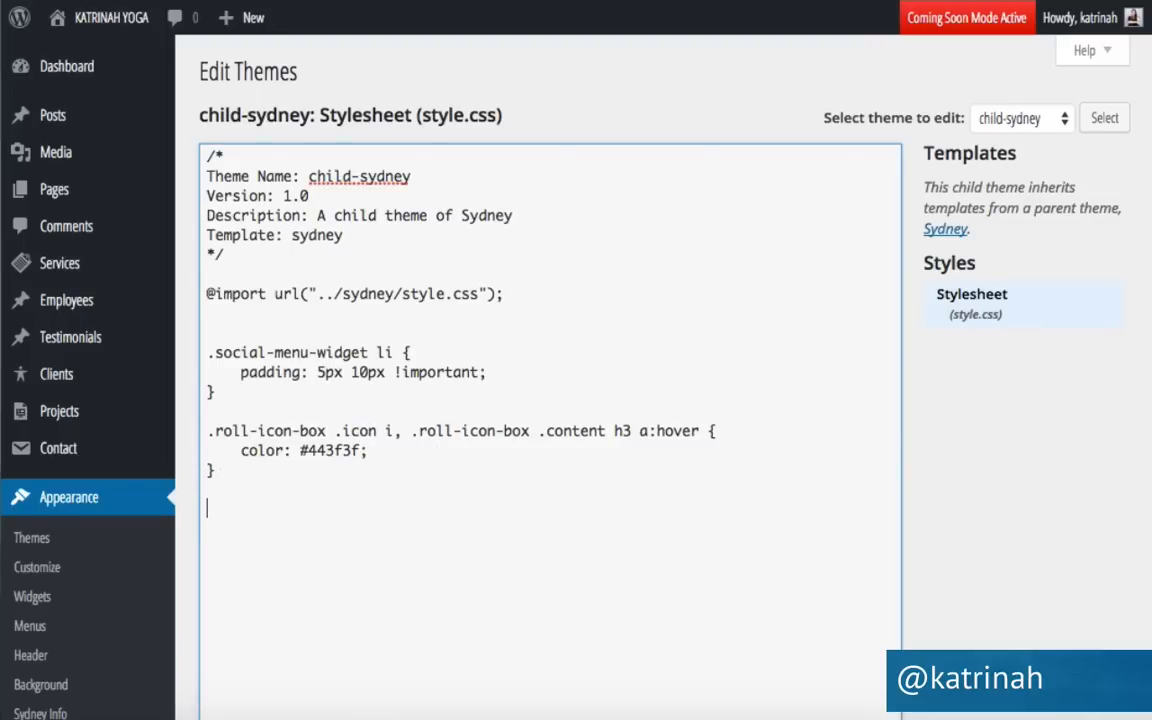
text(.roll-icon-box .icon {     border: 1px solid #443f3f; })
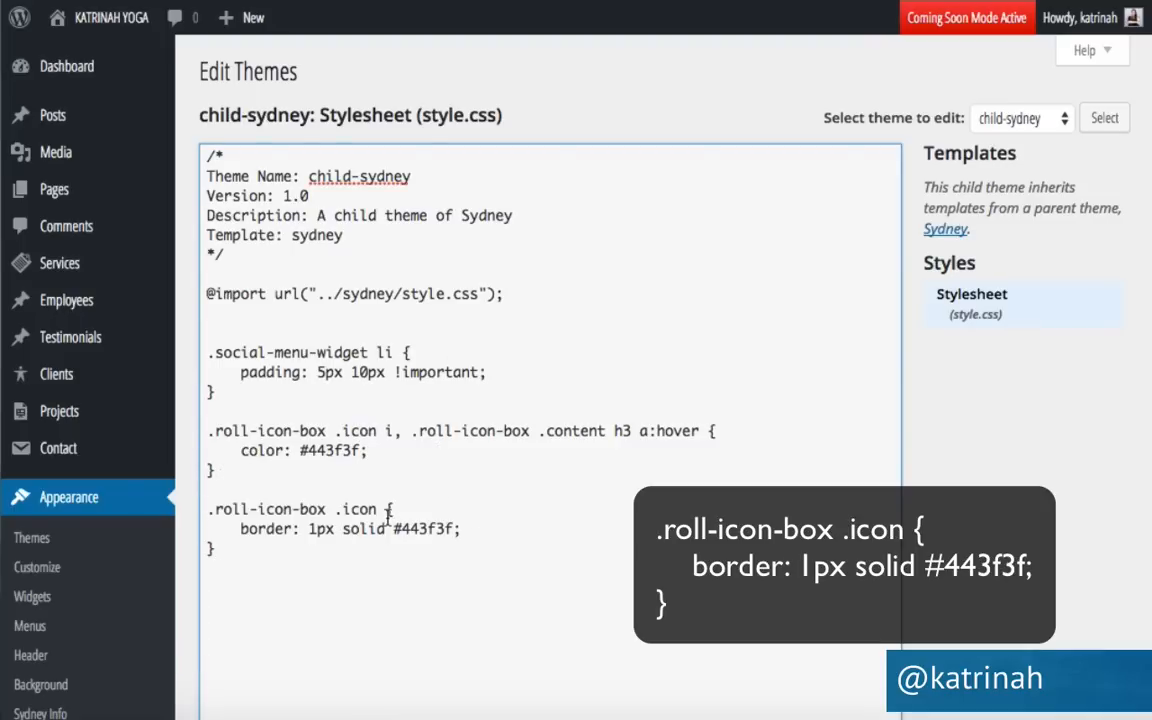
scroll(388, 517, down, 4)
click(236, 418)
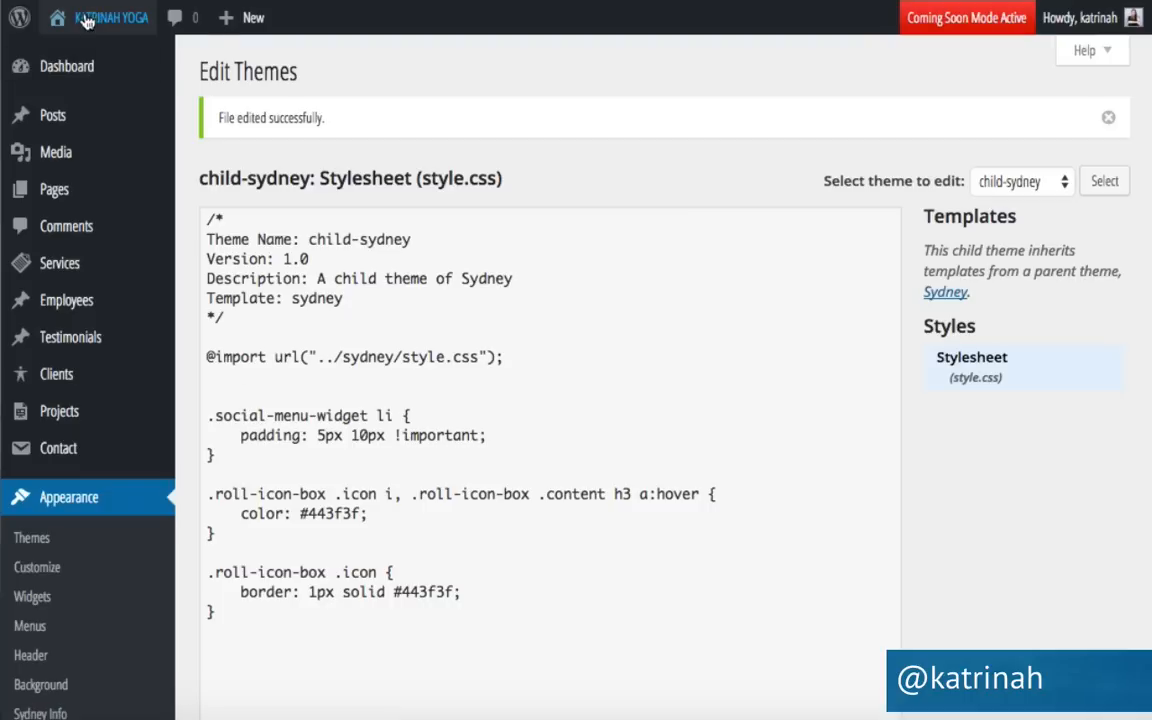
mouse_move(92, 15)
click(68, 58)
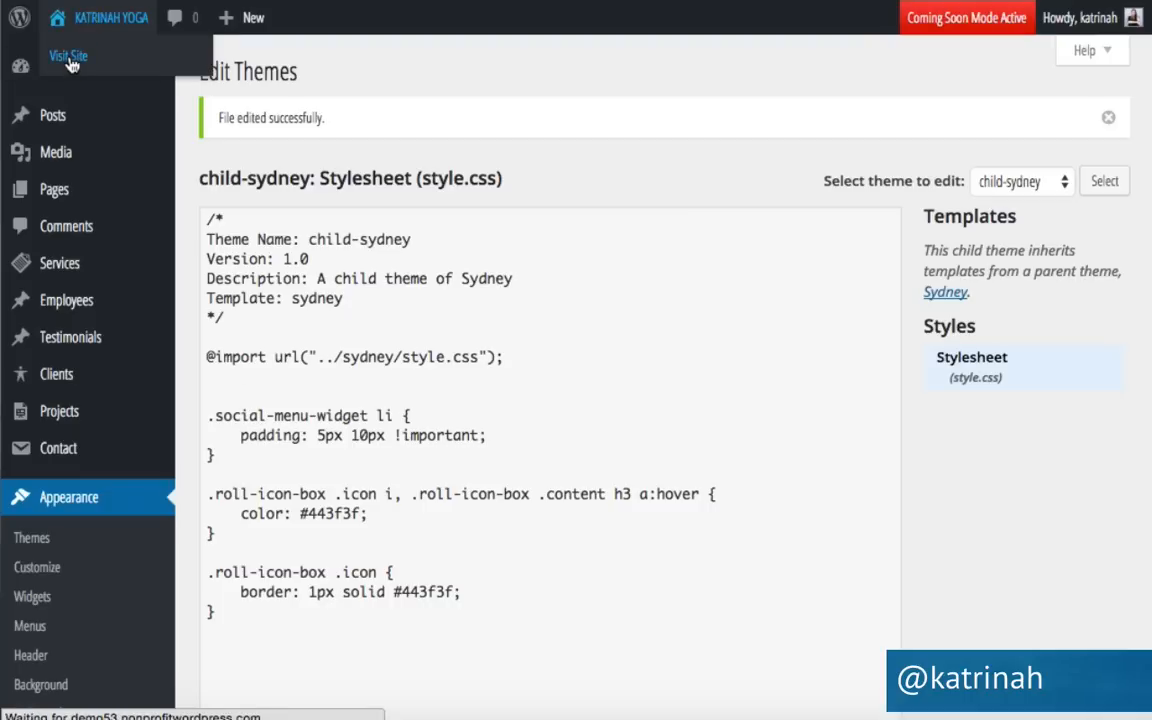
Scroll to Practice With Us to check the dark grey bordered icons, then back up to the hero banner.
scroll(91, 334, down, 5)
scroll(91, 334, down, 2)
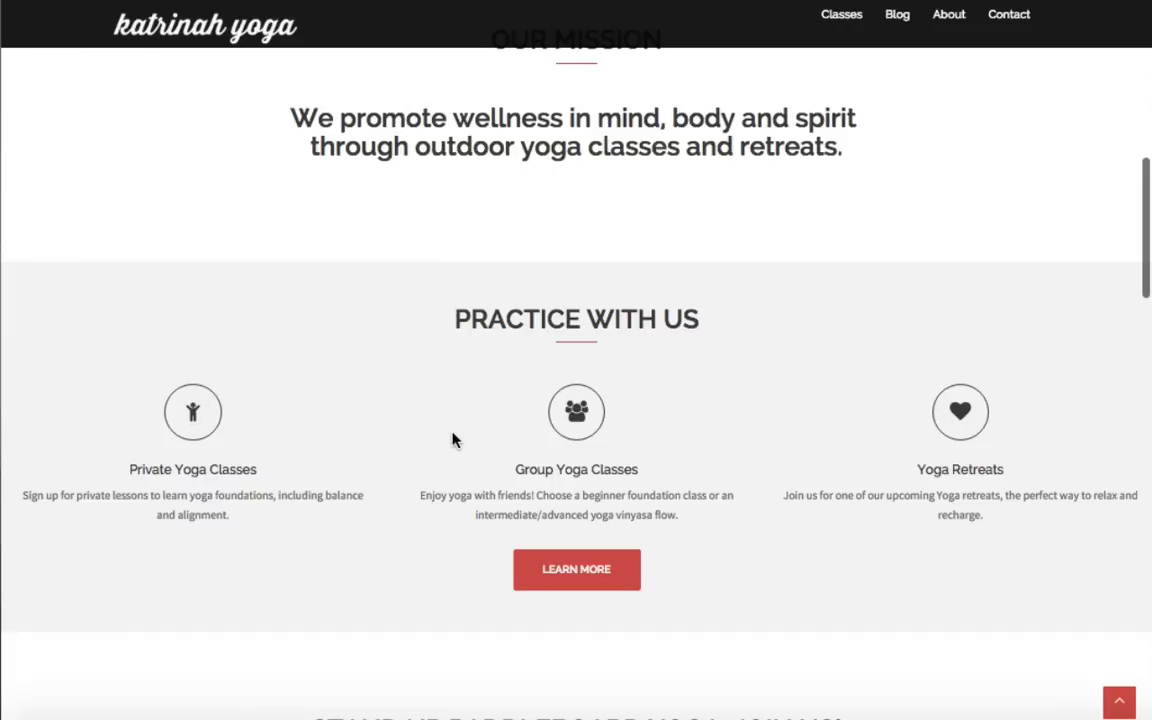
scroll(452, 440, up, 10)
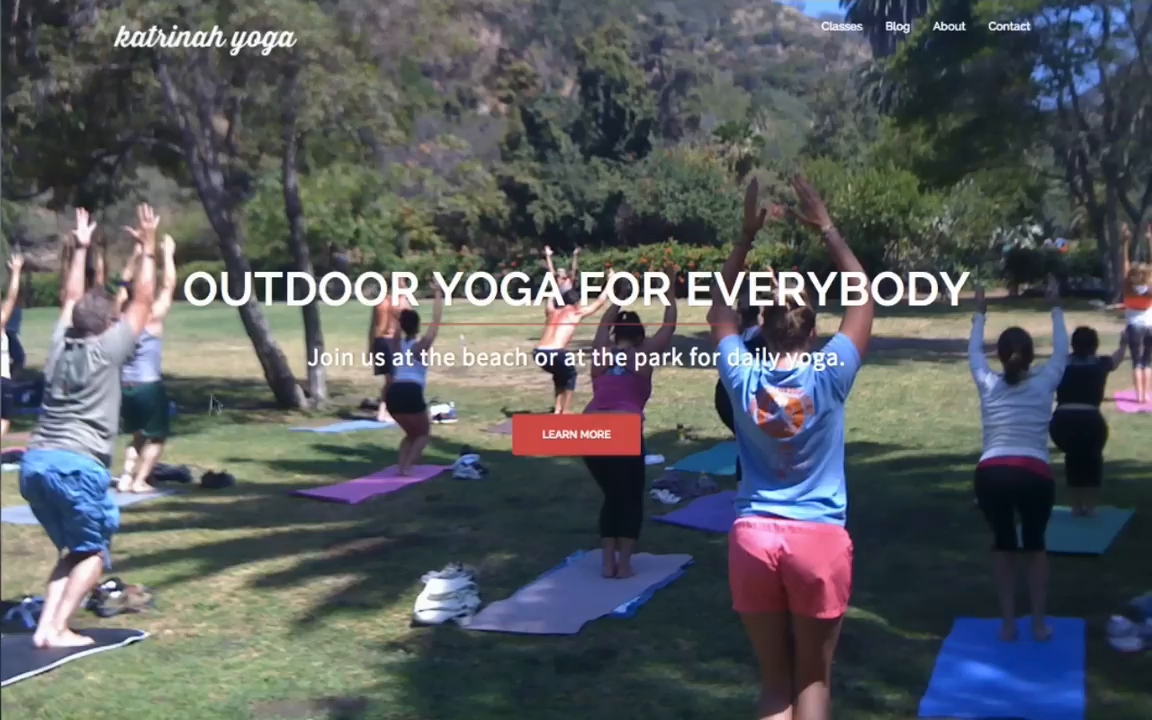
scroll(202, 458, down, 5)
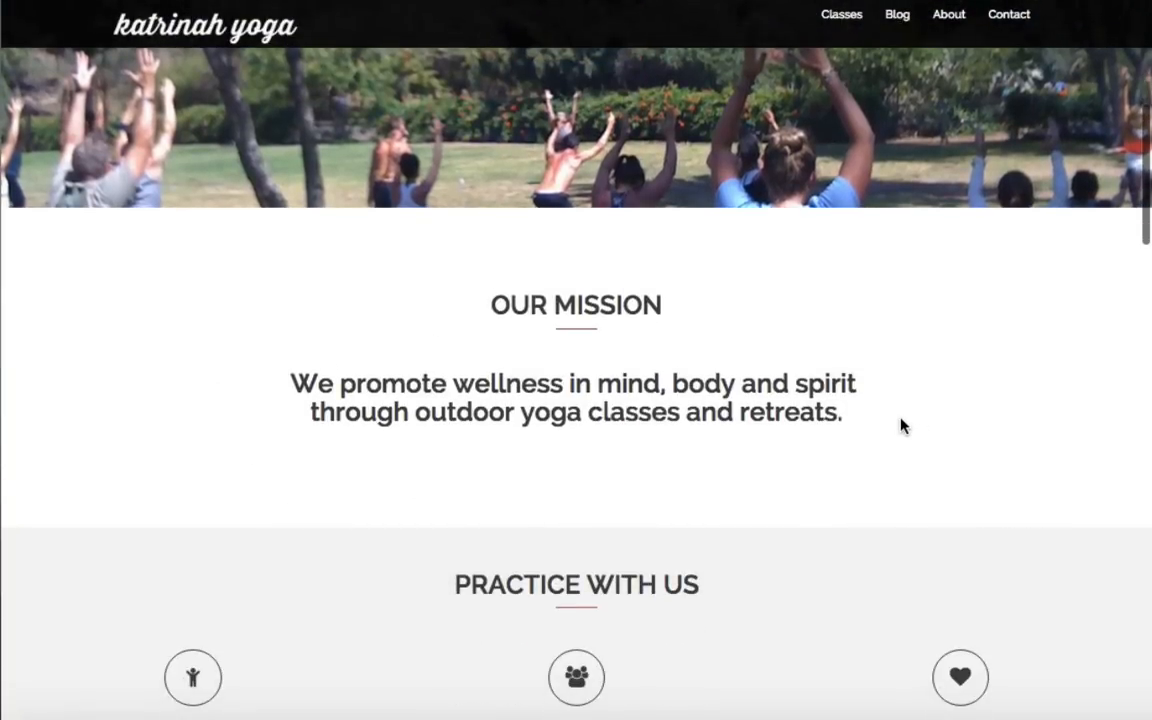
scroll(335, 512, down, 3)
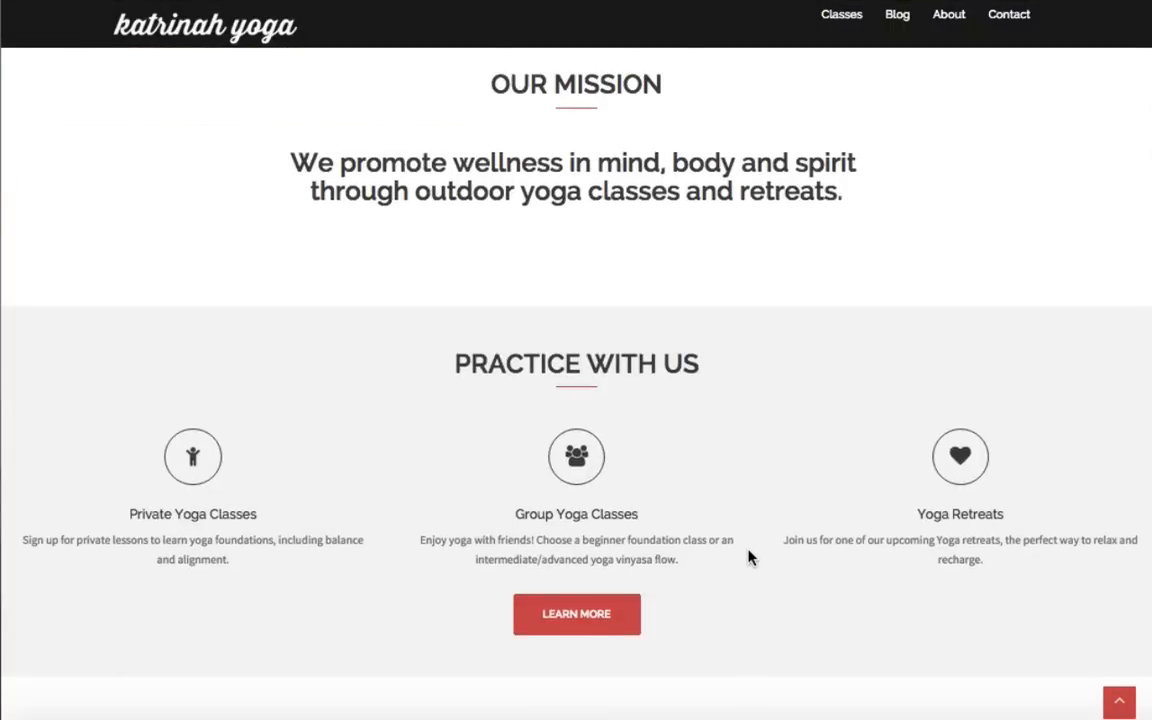
scroll(750, 557, down, 6)
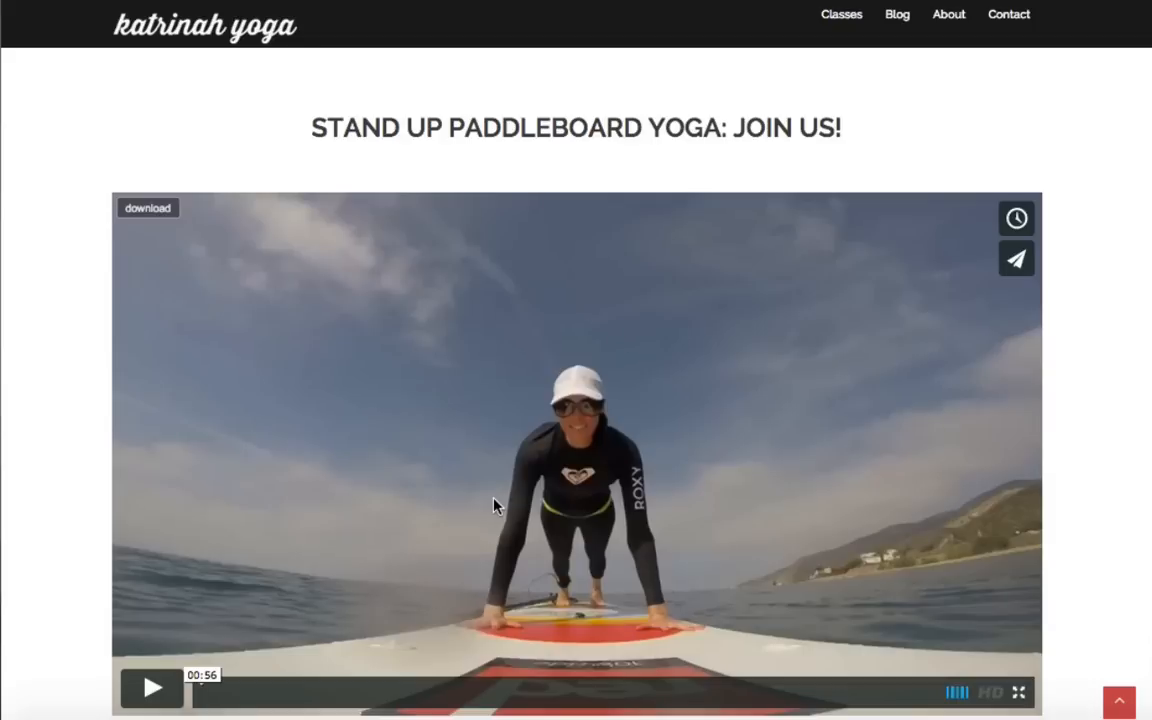
scroll(372, 490, down, 6)
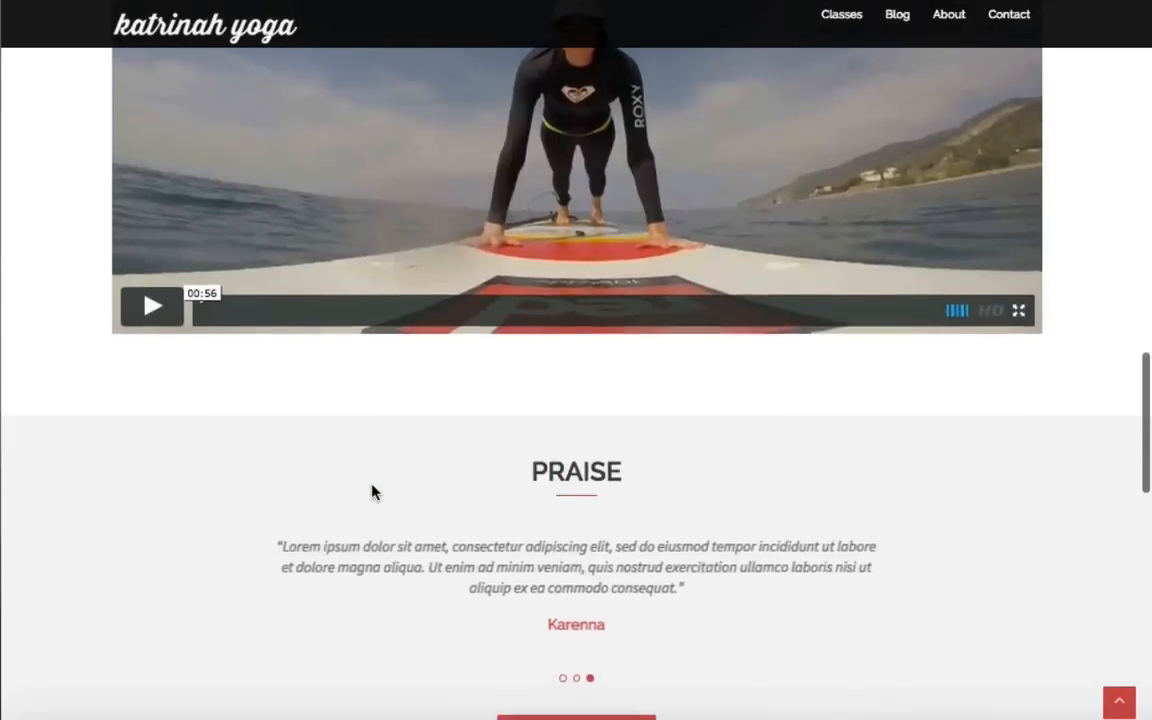
scroll(720, 476, down, 5)
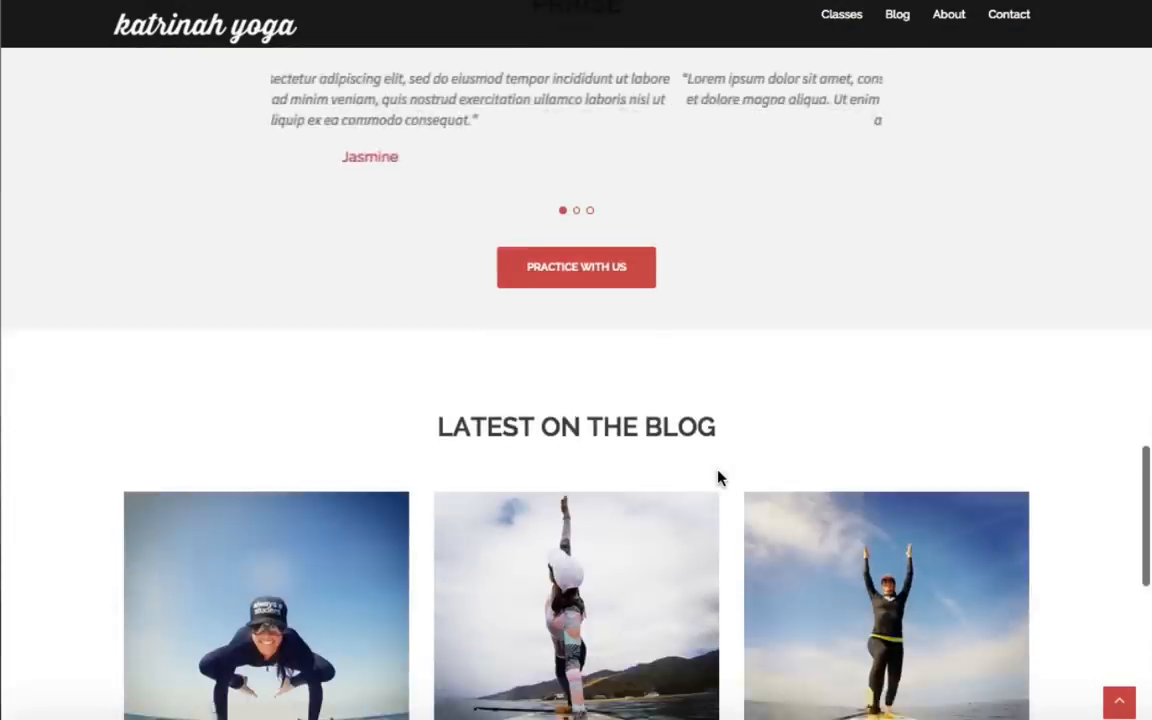
scroll(672, 498, down, 5)
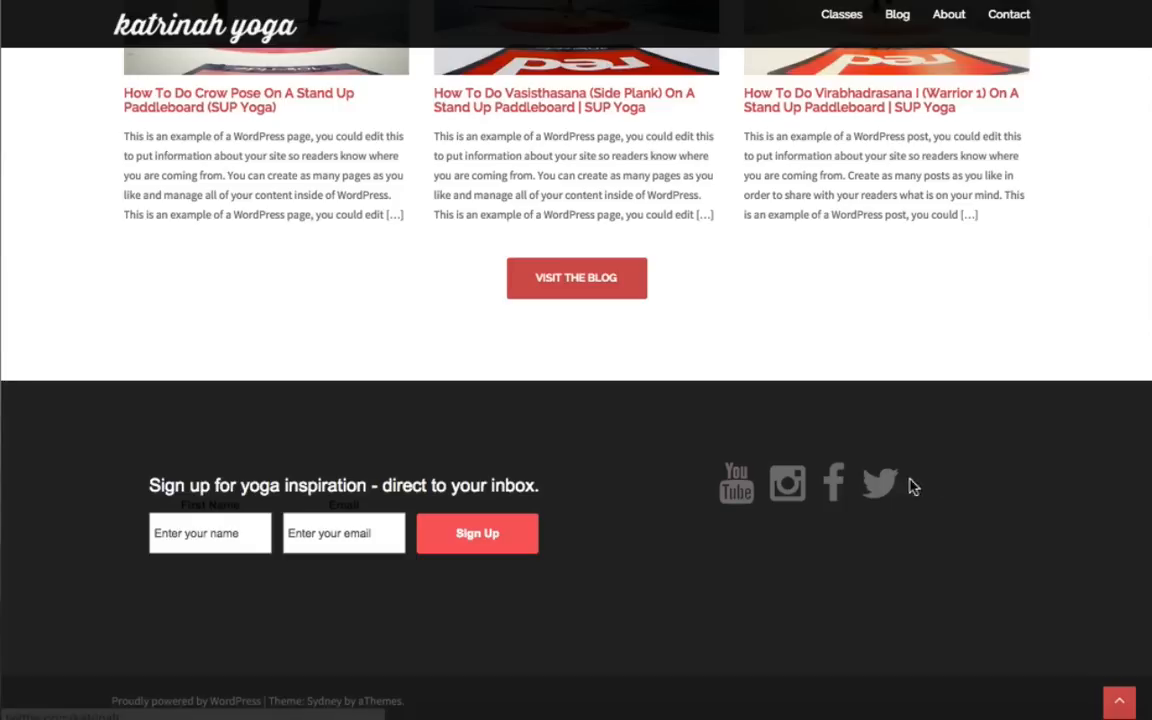
scroll(588, 472, up, 20)
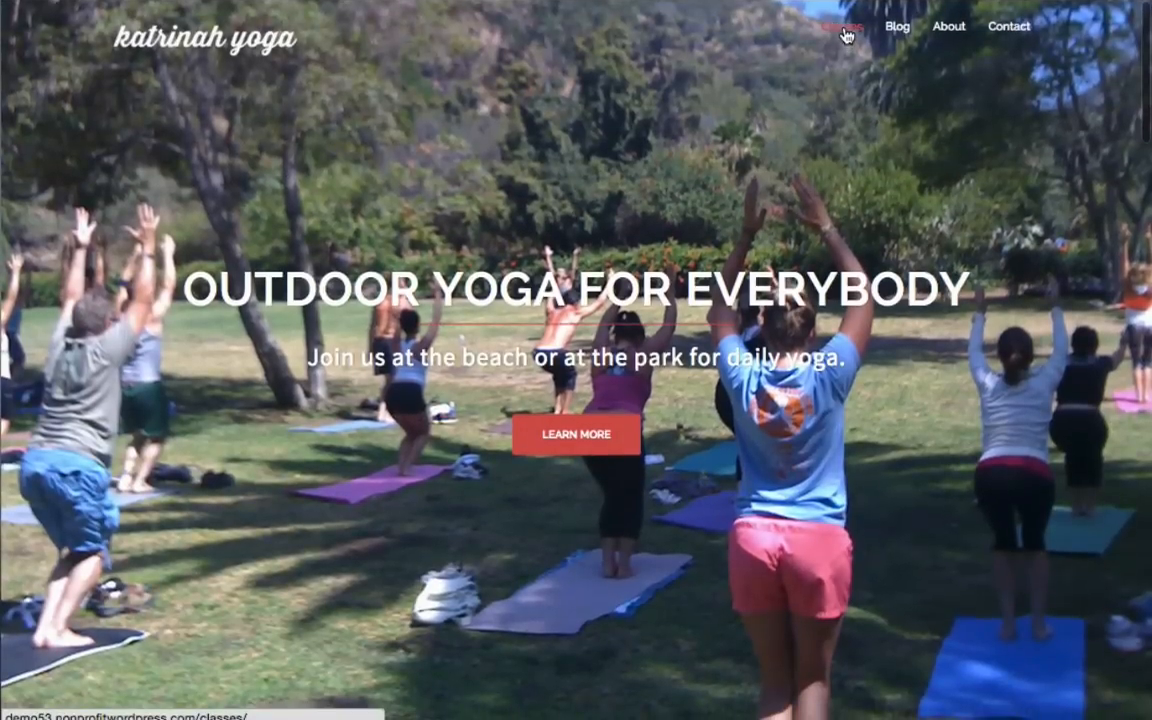
Open the Classes page and scroll through its content.
click(847, 36)
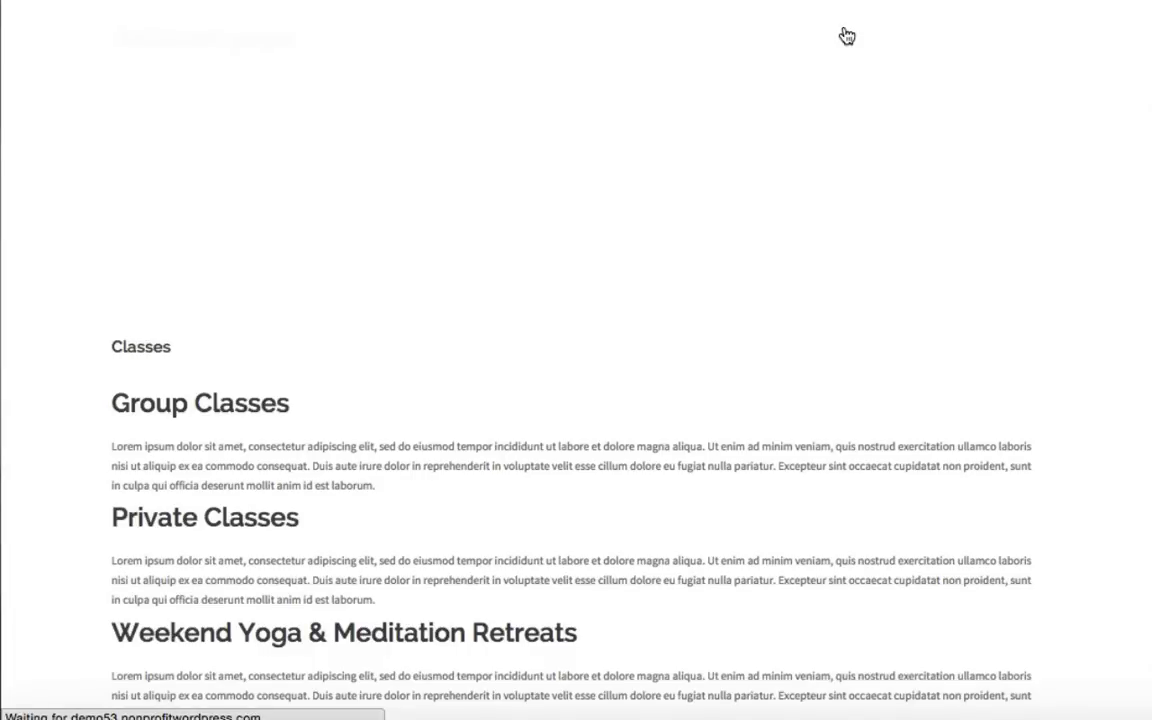
scroll(705, 430, down, 5)
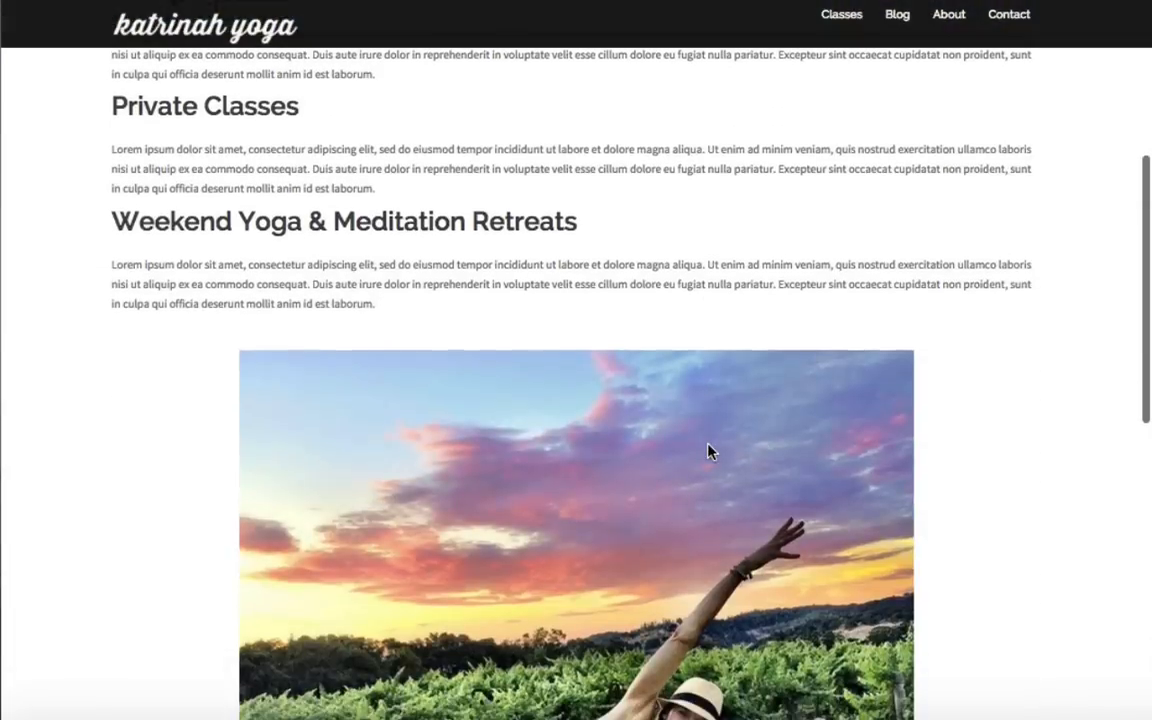
scroll(707, 452, down, 5)
scroll(708, 440, up, 10)
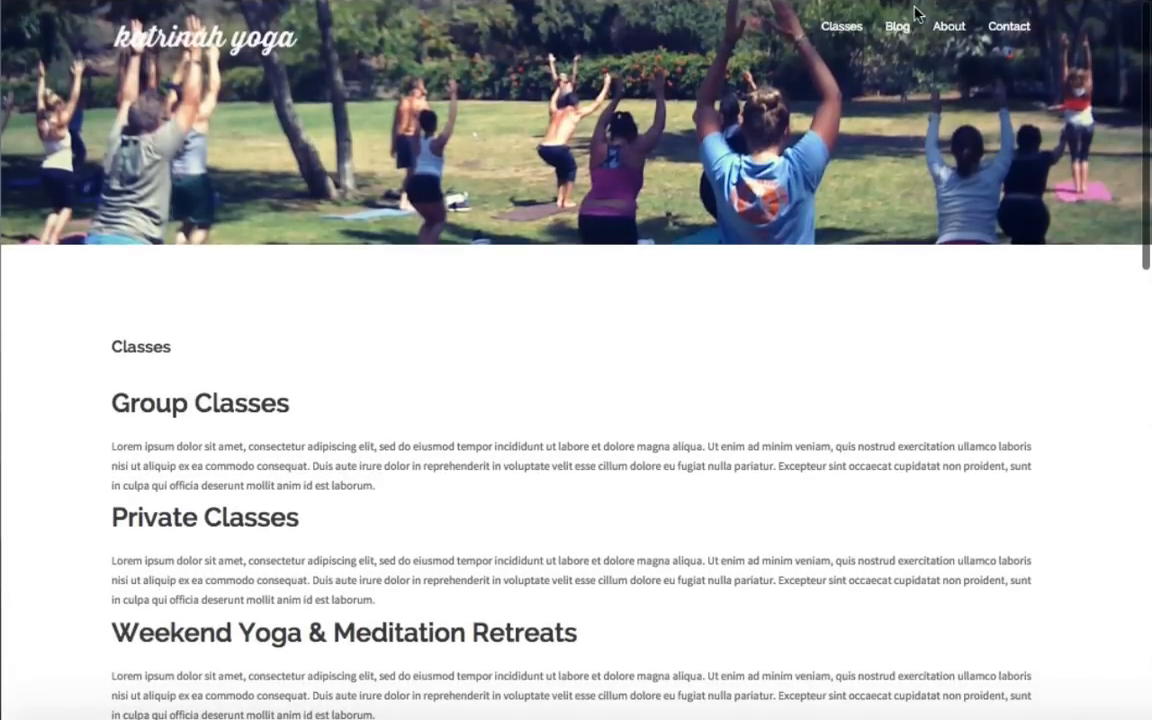
Open the Blog page and scroll through the Crow Pose SUP Yoga post listing.
click(903, 28)
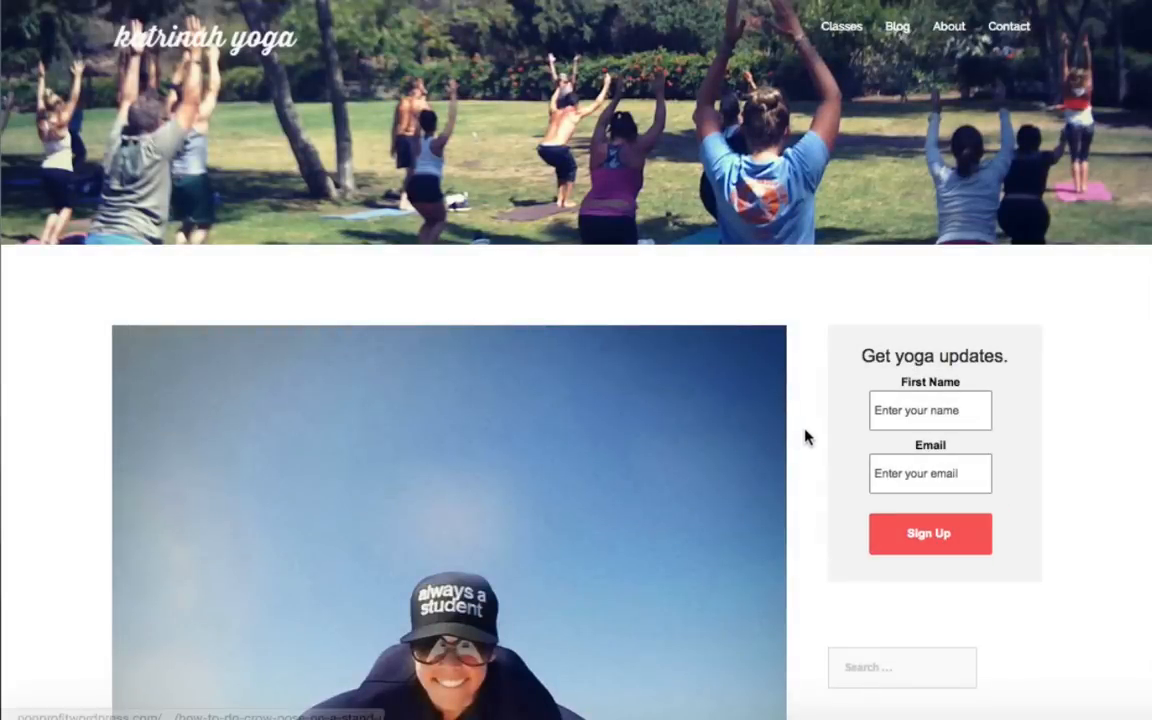
scroll(805, 437, down, 5)
scroll(805, 437, down, 15)
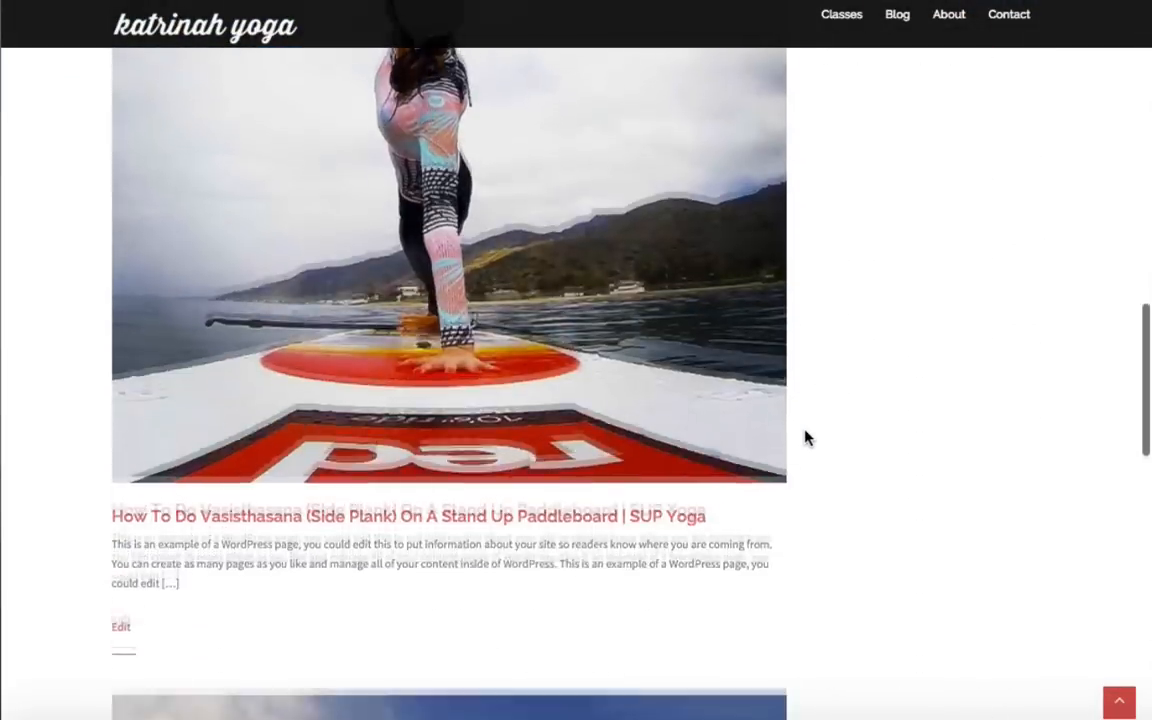
scroll(808, 437, up, 20)
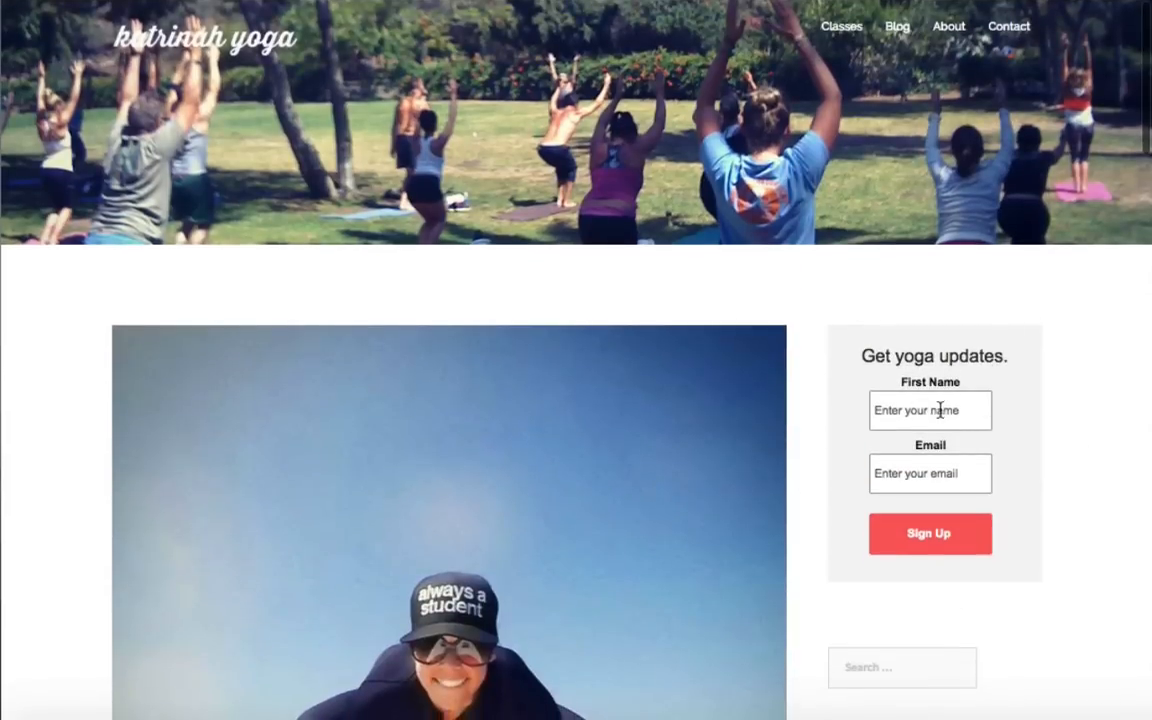
scroll(827, 506, down, 4)
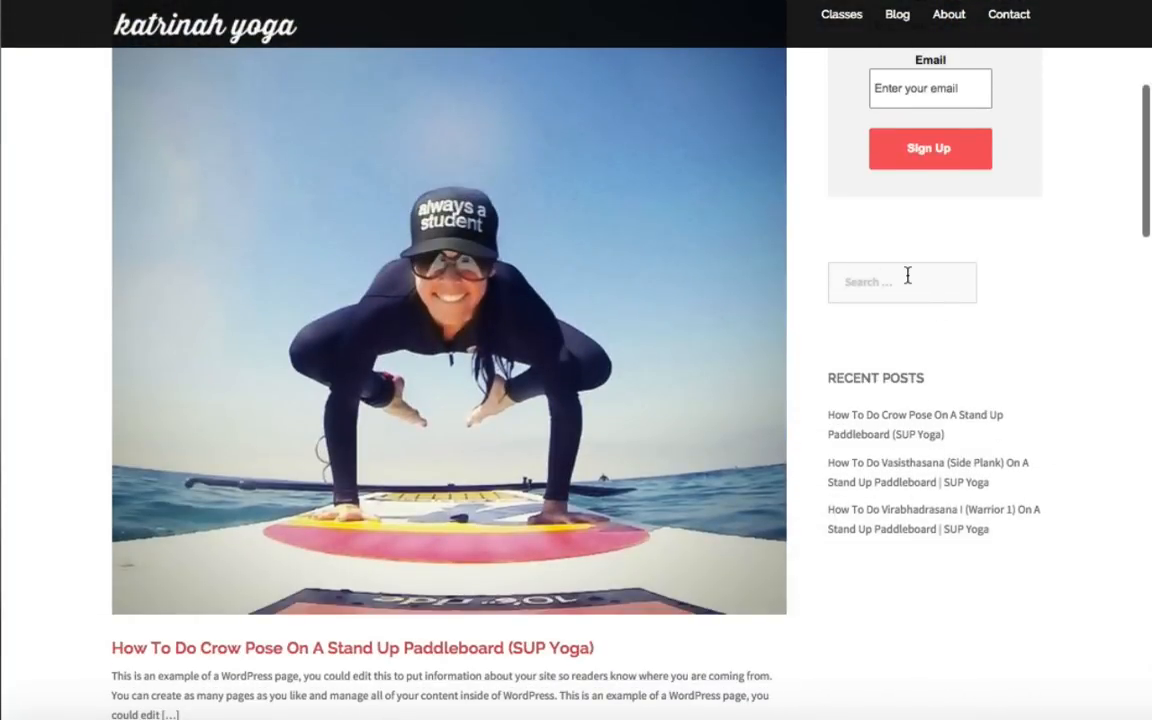
scroll(910, 283, up, 4)
Look over the About page, then the Contact page.
click(949, 30)
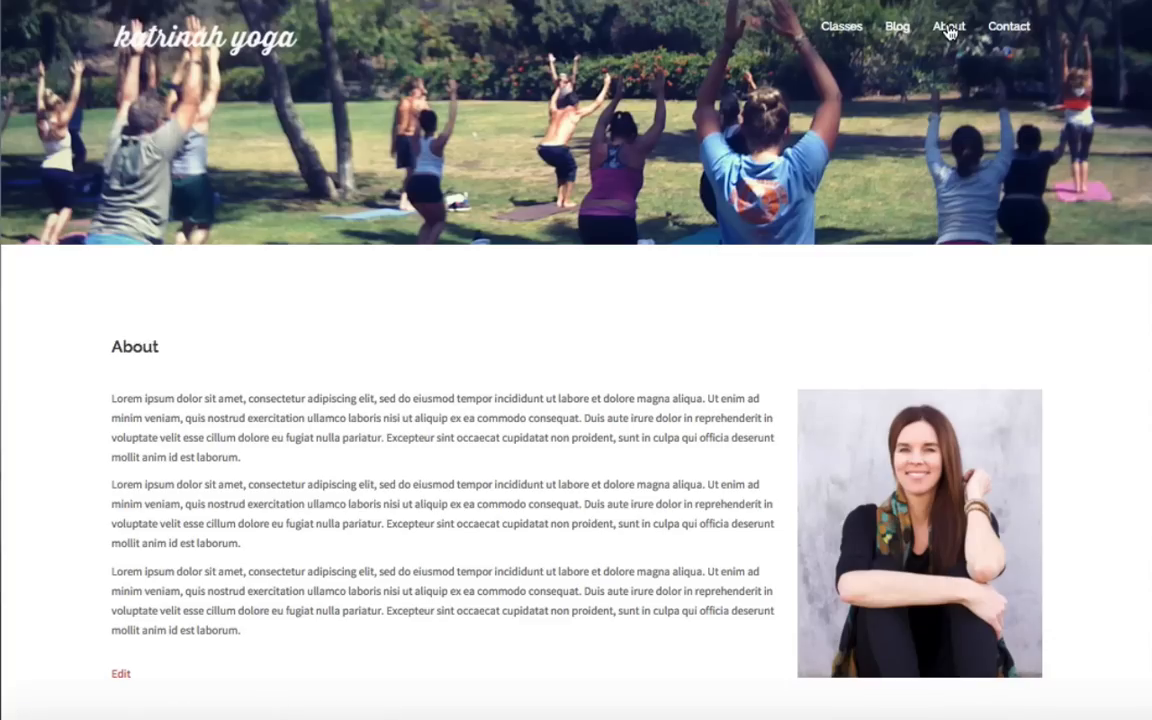
scroll(560, 468, down, 4)
scroll(560, 468, up, 4)
click(1008, 30)
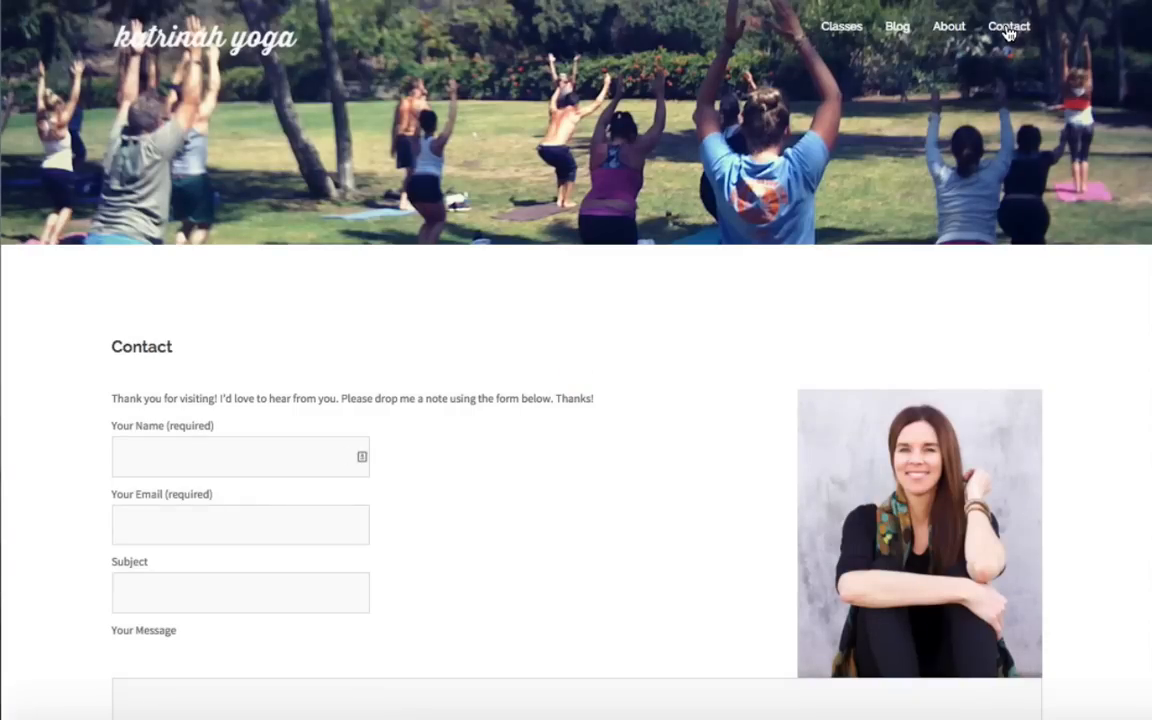
scroll(538, 573, down, 5)
scroll(540, 571, up, 5)
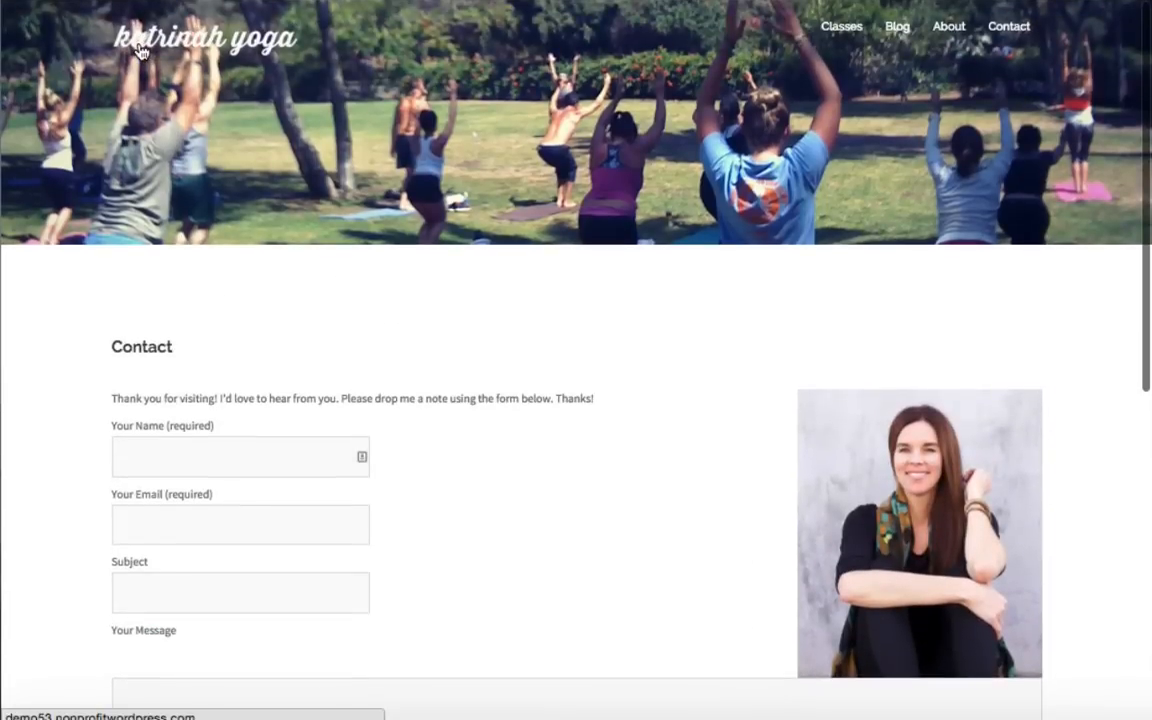
Return to the front page via the katrinah yoga logo and scroll through it.
click(140, 51)
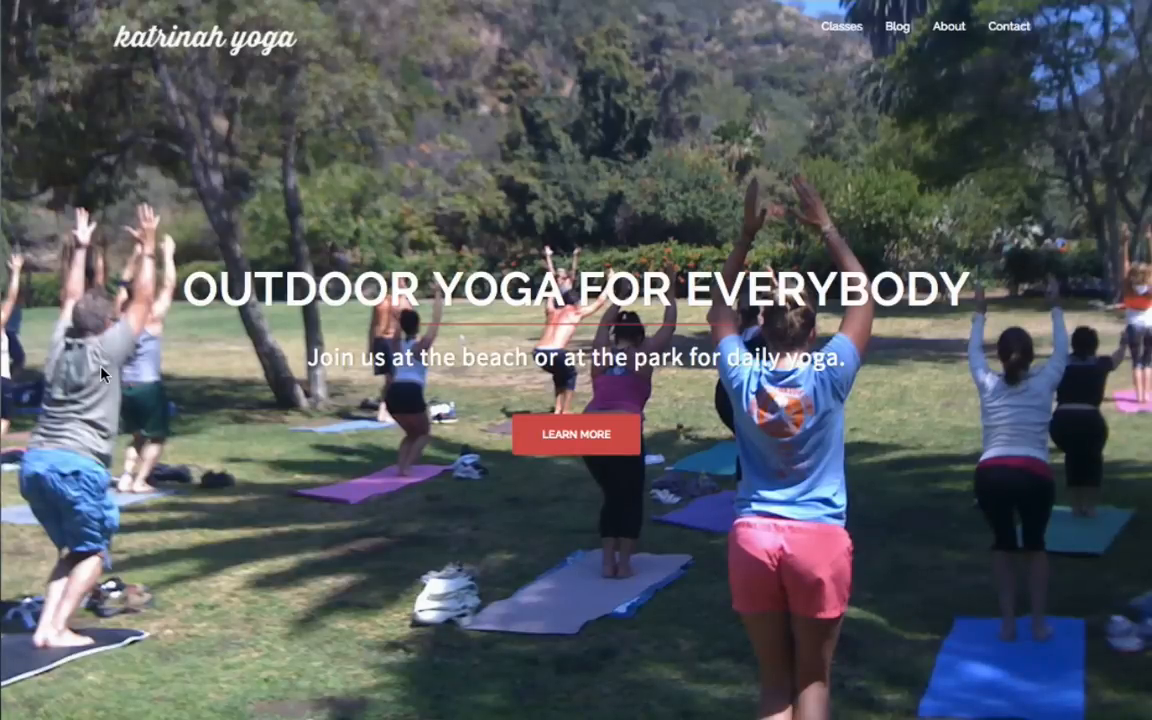
scroll(160, 470, down, 8)
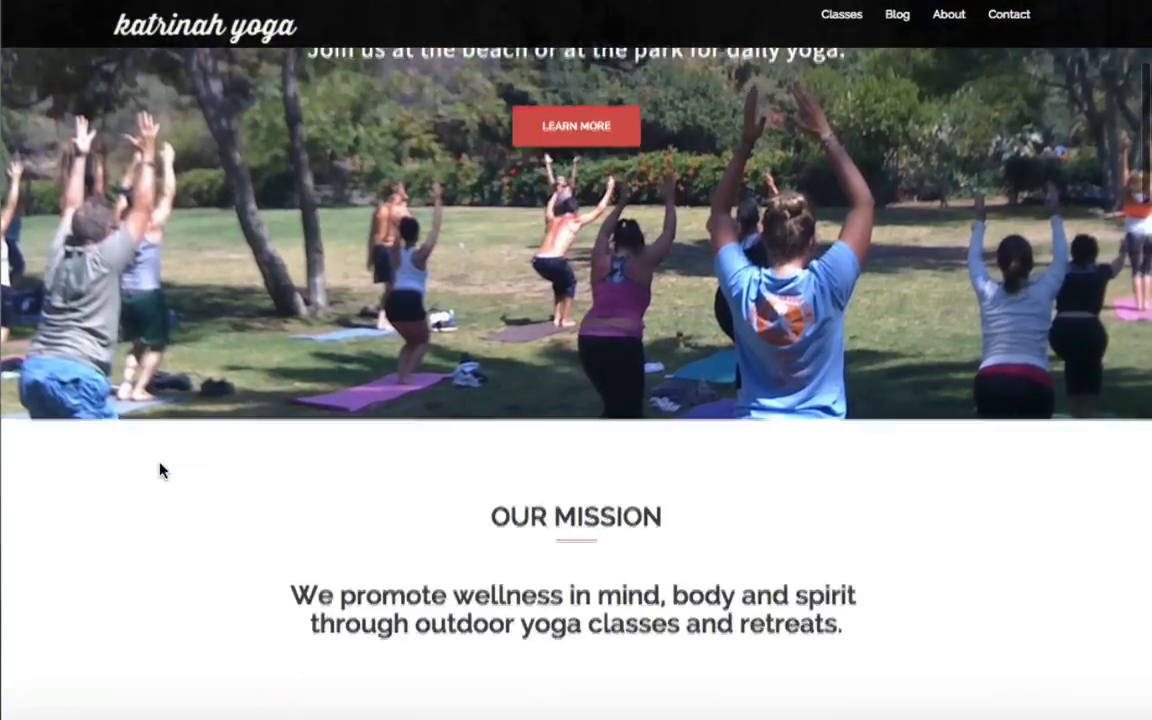
scroll(160, 470, down, 15)
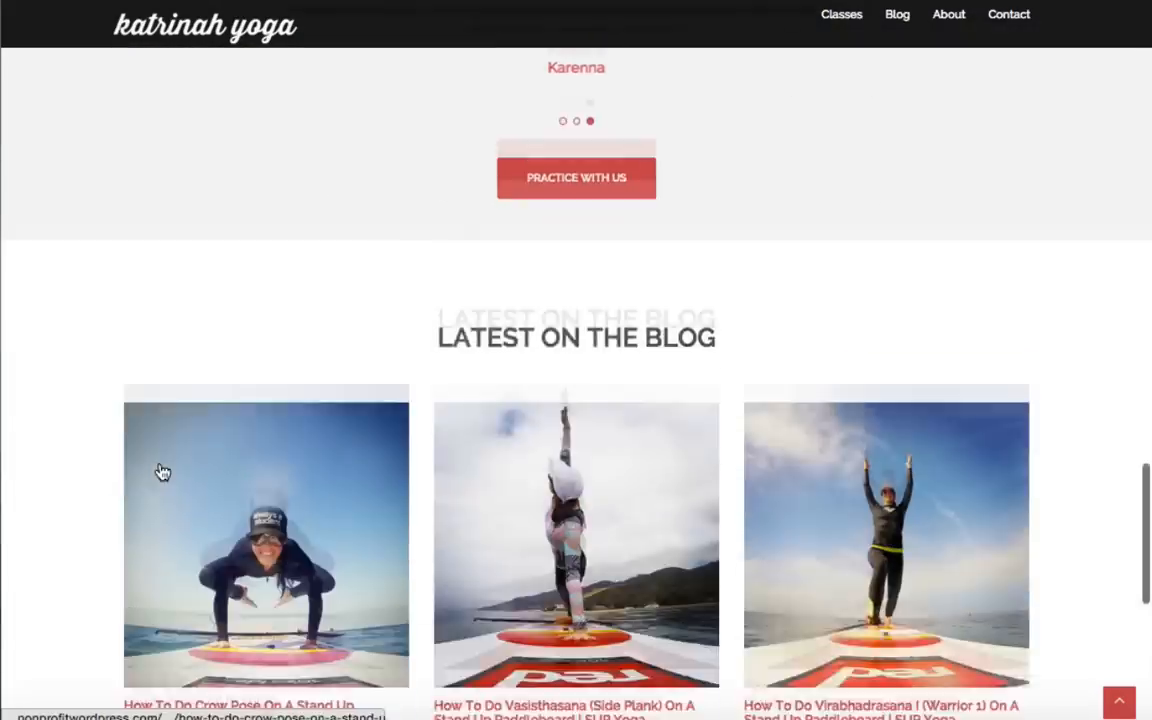
scroll(163, 471, up, 3)
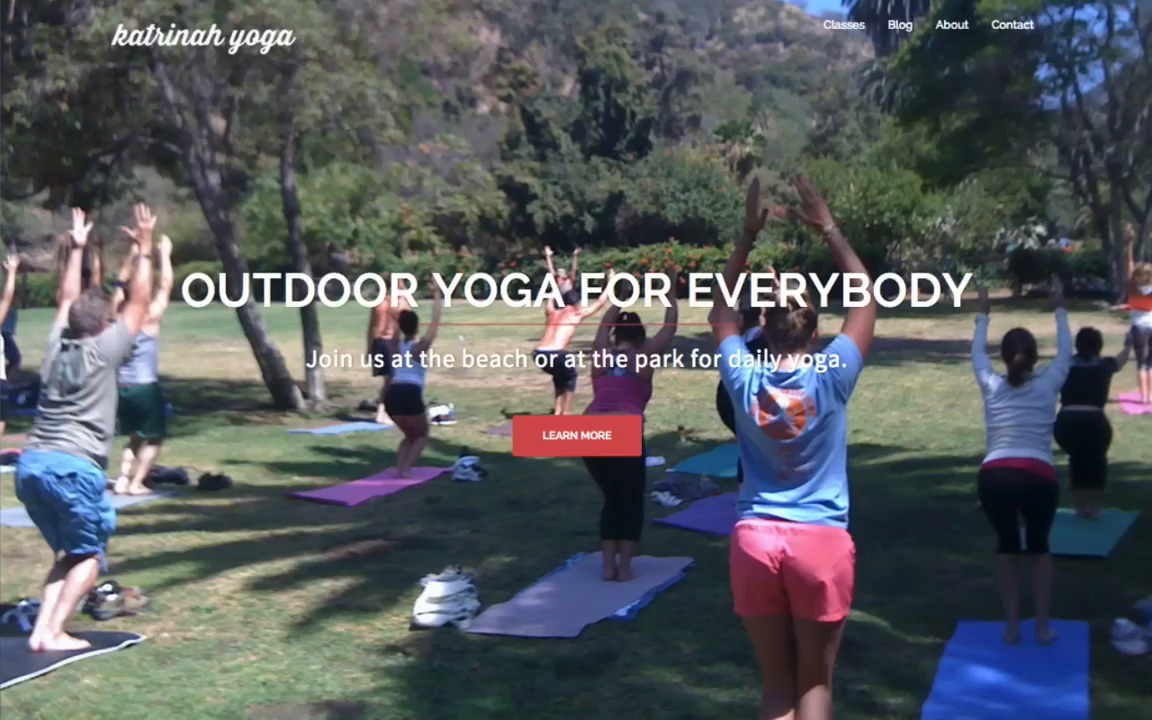